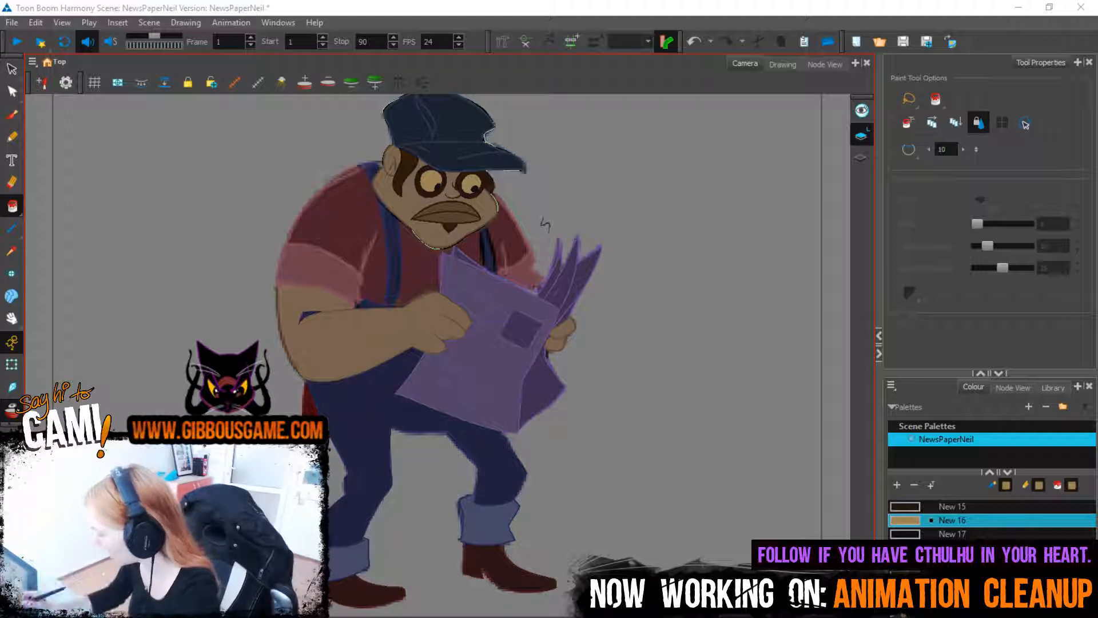
Play the whole newspaper animation through to frame 90 and return to the first frame
key("alt+Tab")
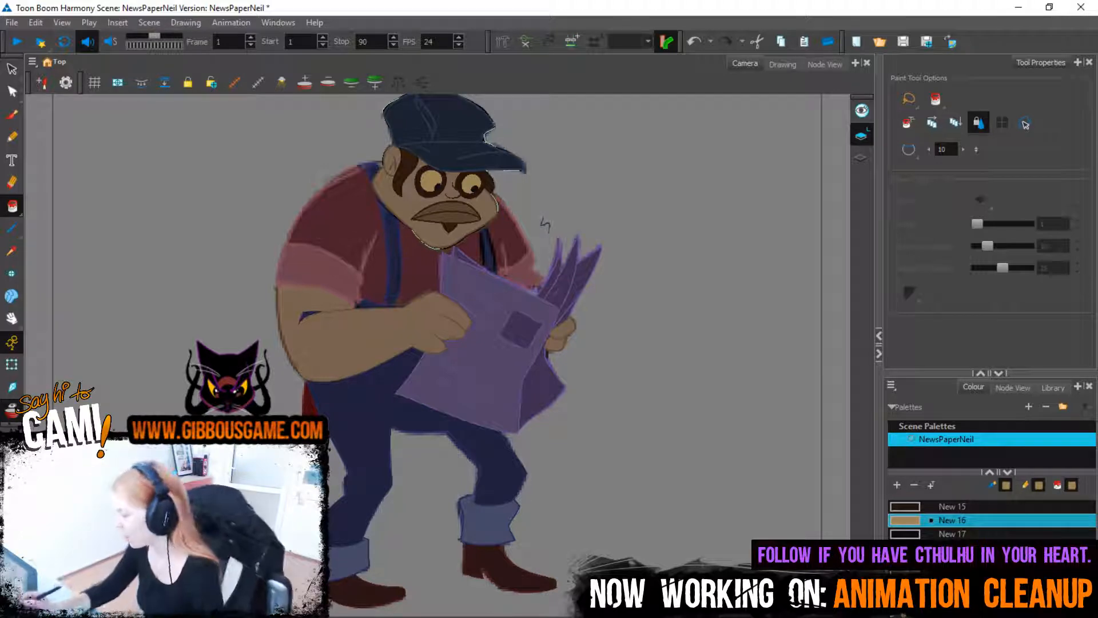
scroll(540, 93, "down", 1)
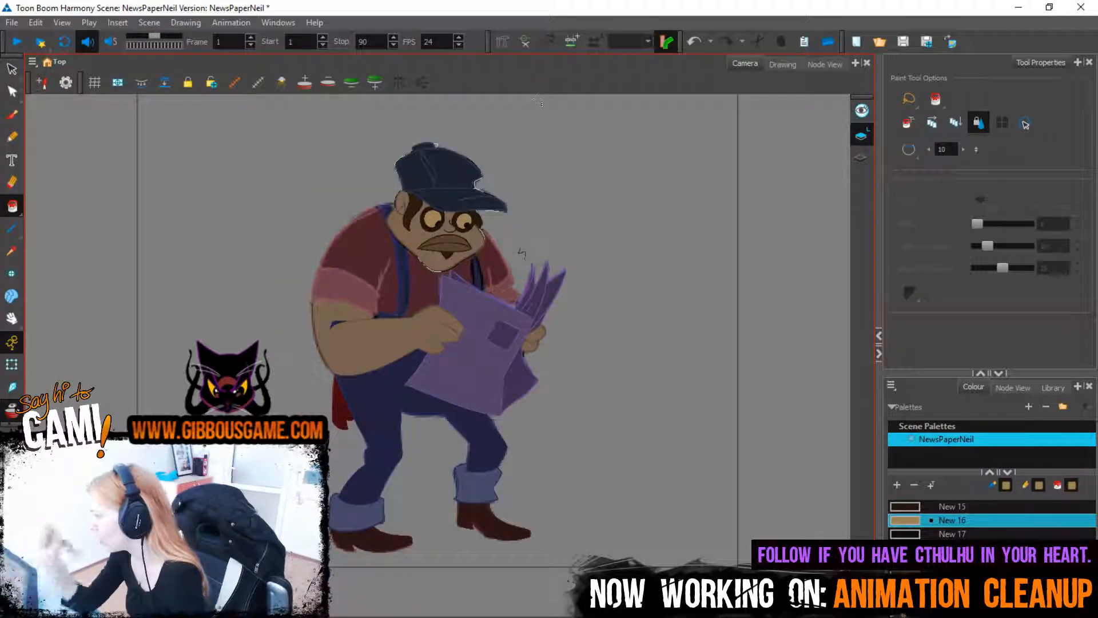
key("Return")
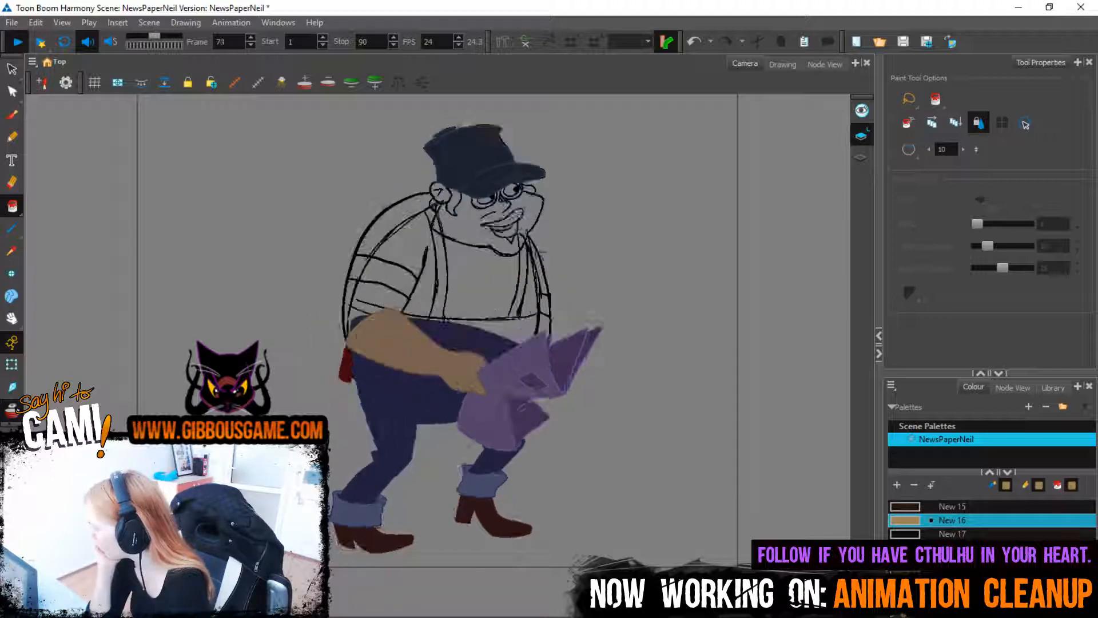
key("Return")
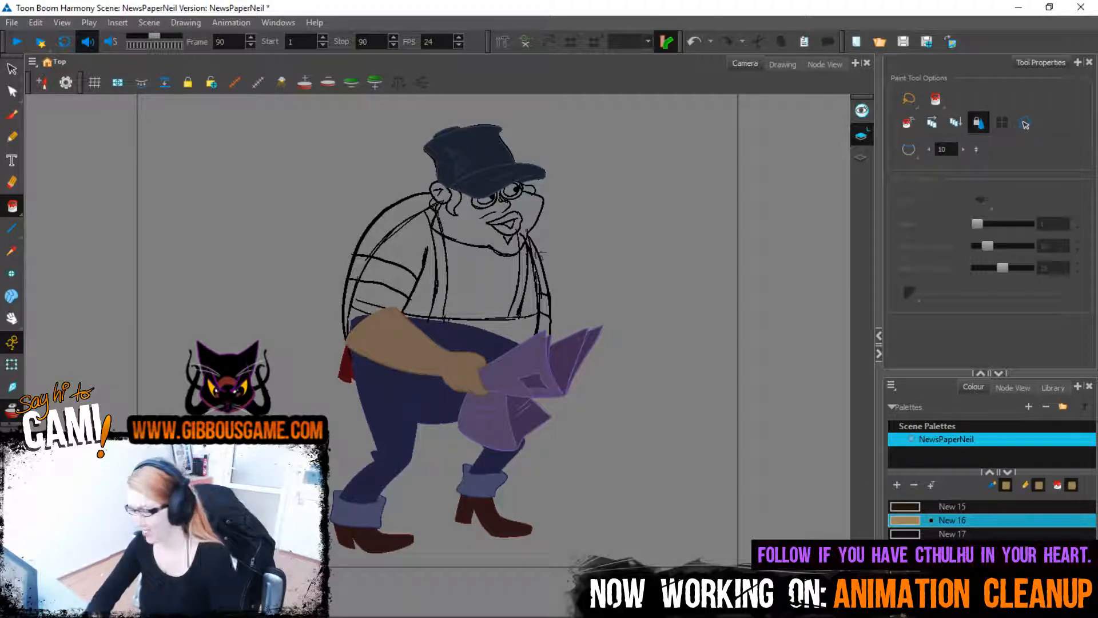
key("shift+comma")
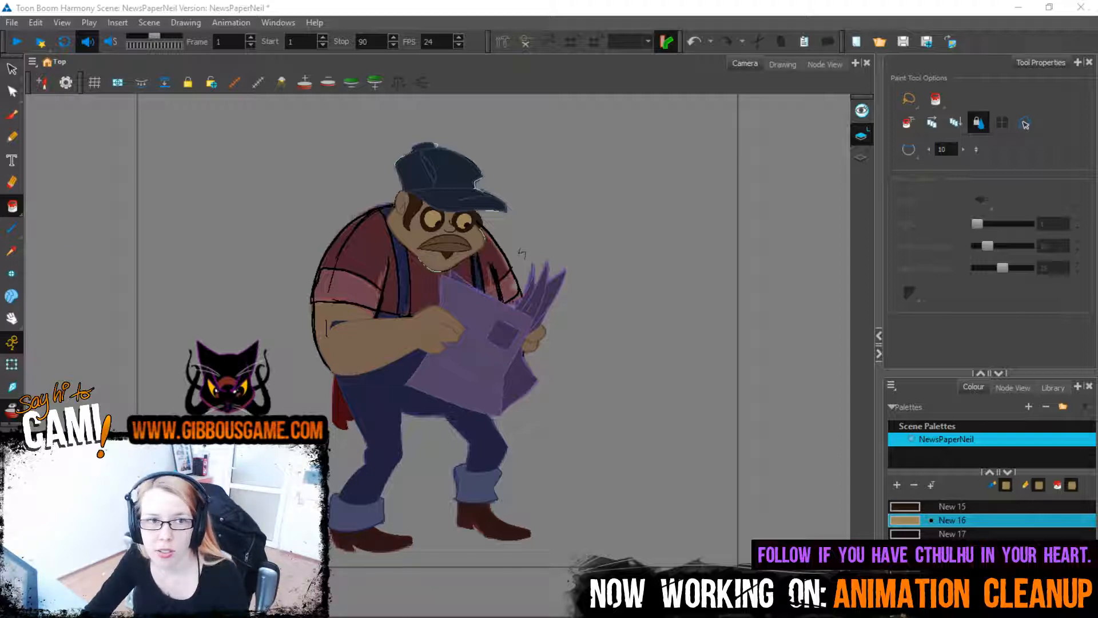
Switch to FL Studio, start playback of the 31mar.flp project, and return to the Harmony scene
key("alt+Tab")
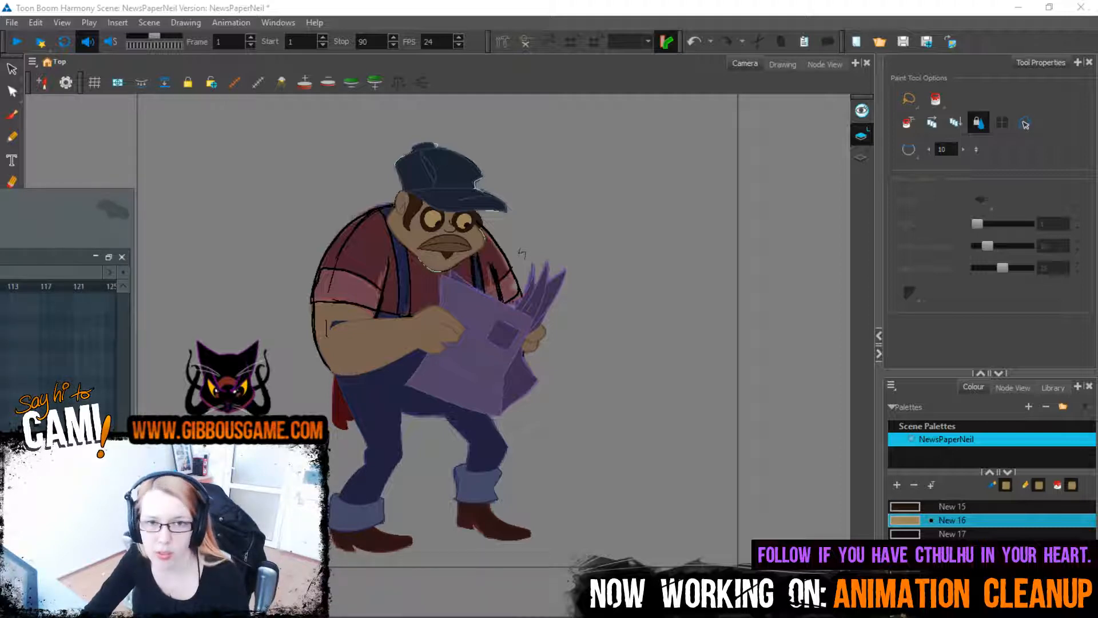
left_click_drag(0, 201, 131, 88)
double_click(131, 88)
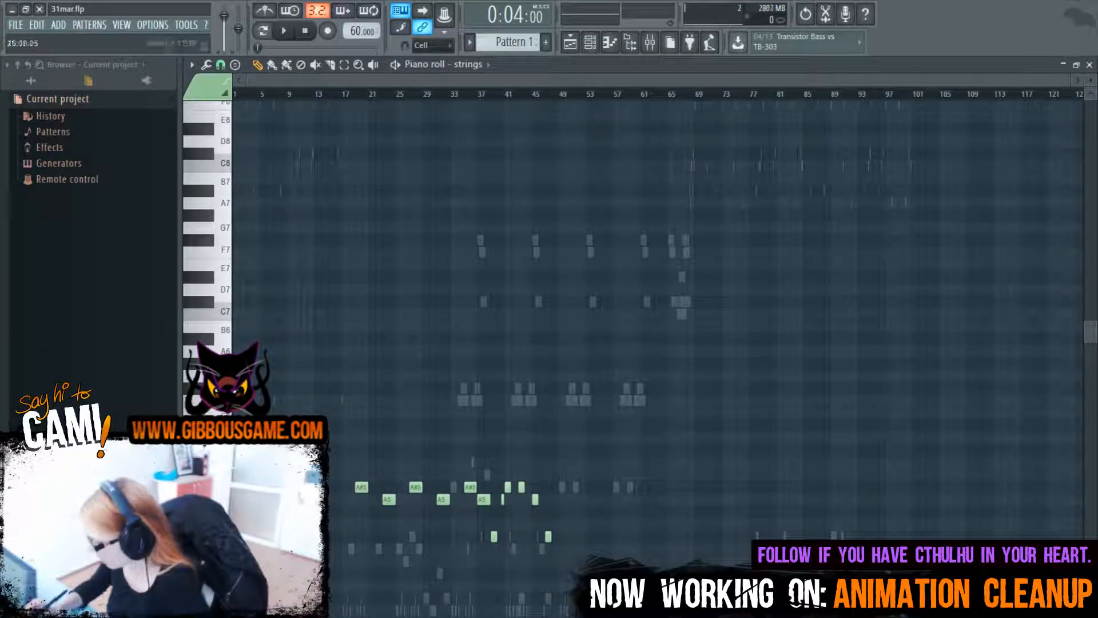
key("alt+Tab")
key("alt+Tab")
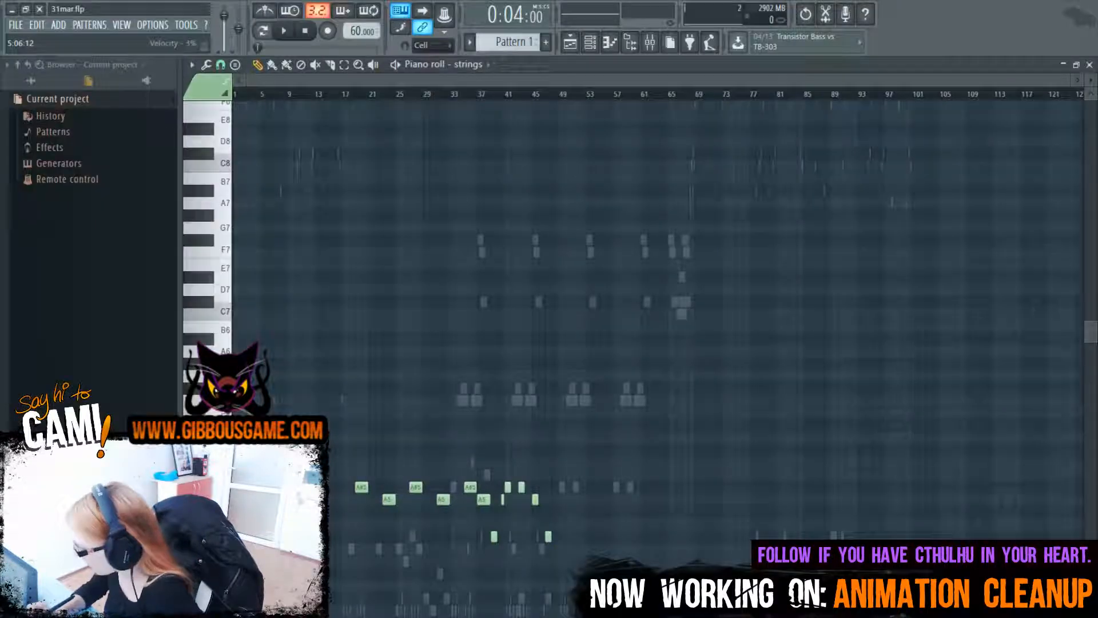
key("alt+Tab")
key("alt+Tab")
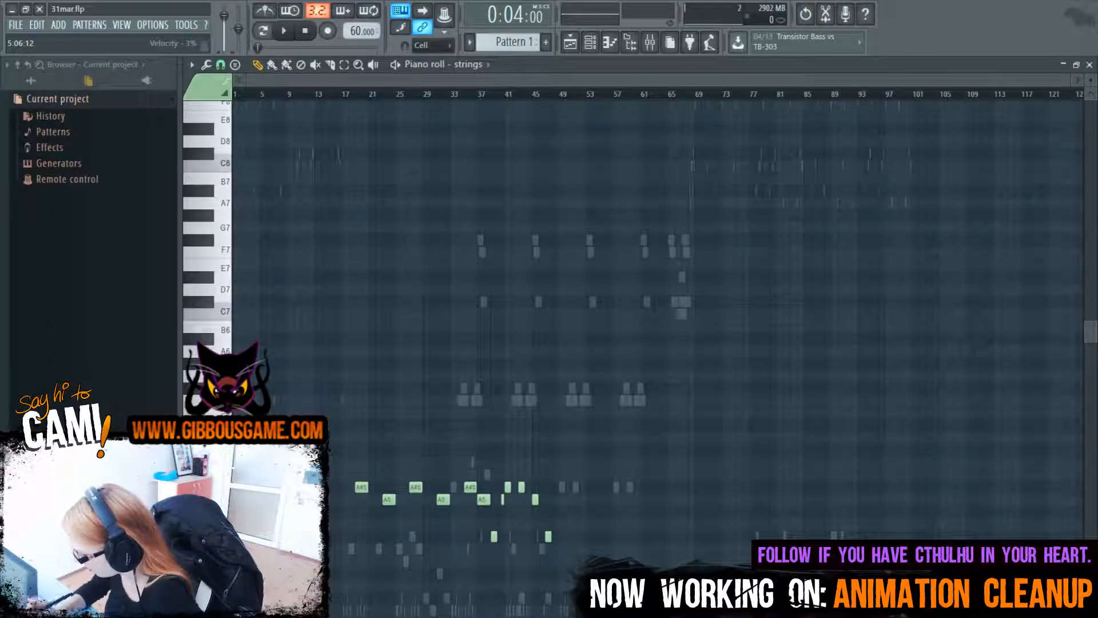
key("alt+Tab")
key("alt+Tab")
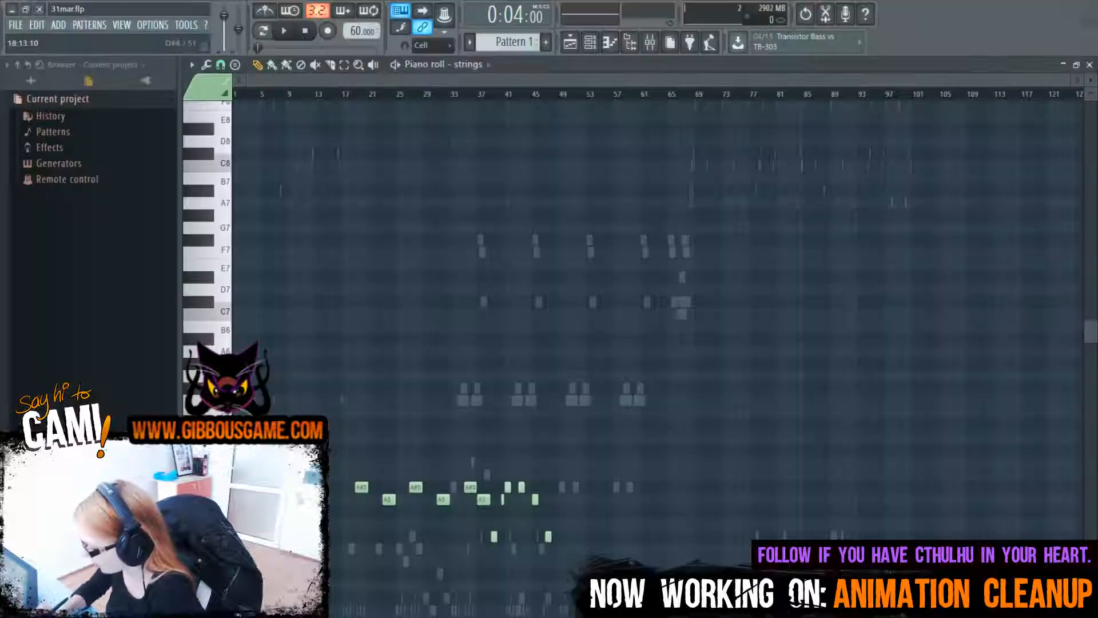
left_click(285, 35)
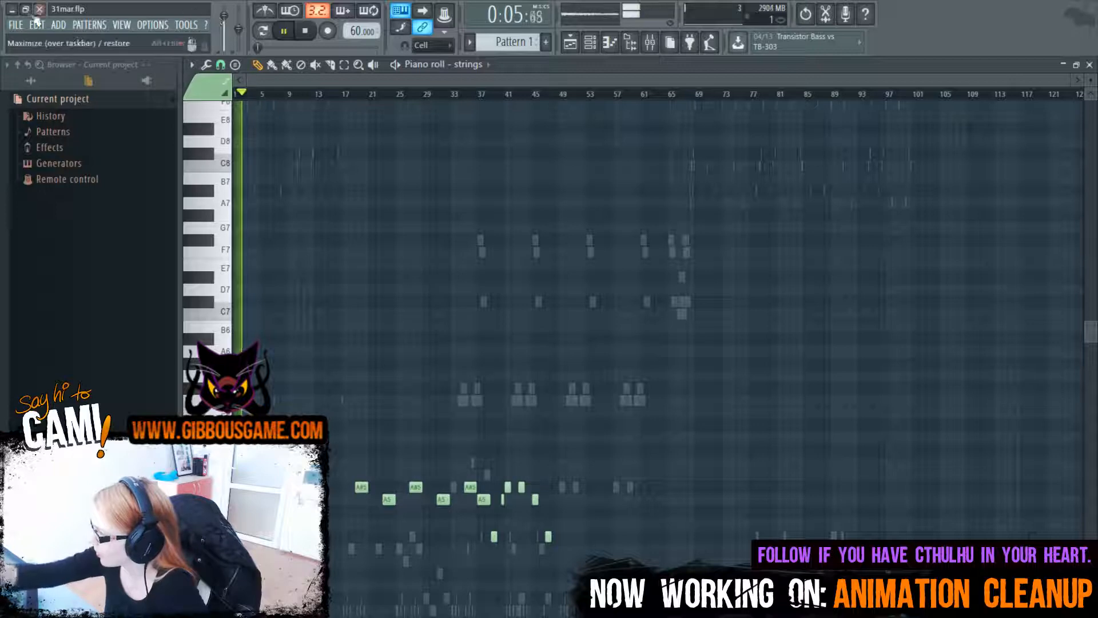
left_click(13, 10)
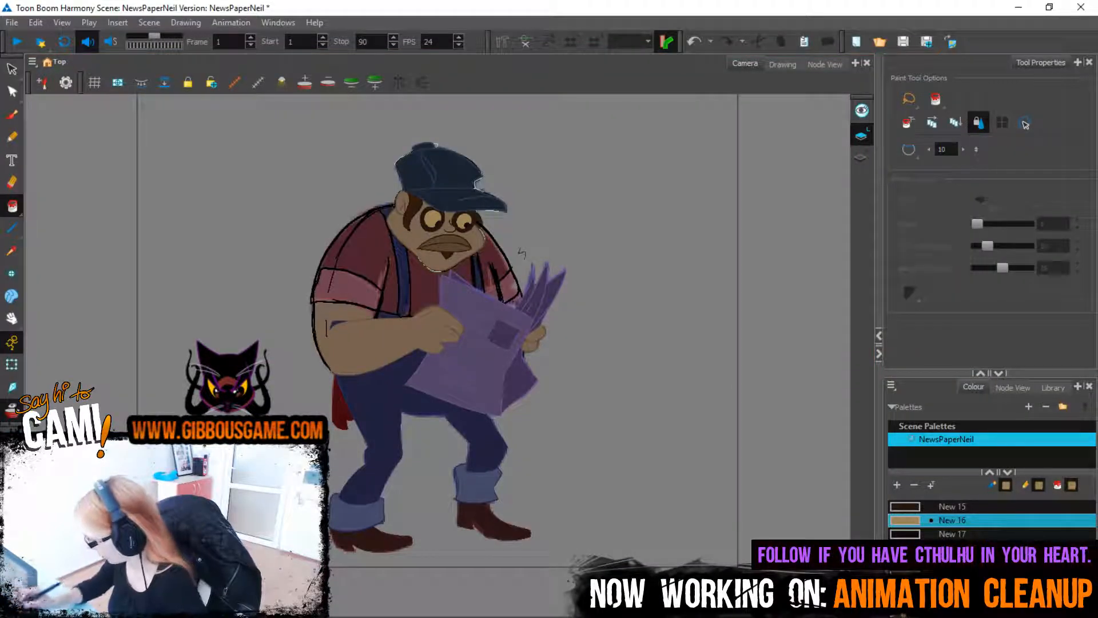
Activate the Pencil tool and step through the character's drawings between frames 1 and 33 to review the head
key("alt+slash")
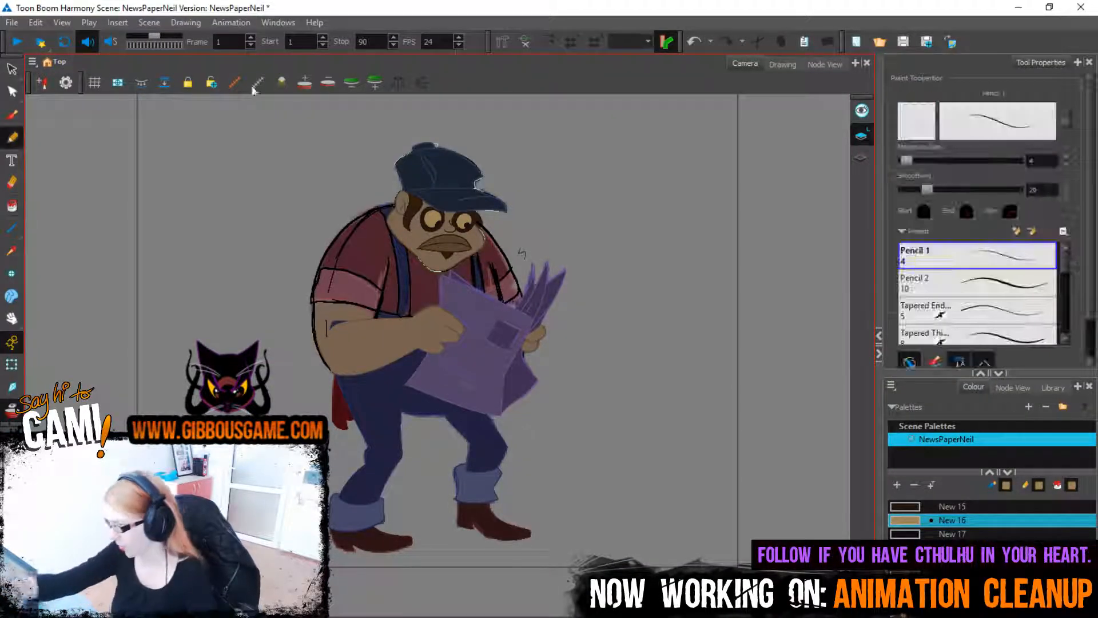
key("2")
scroll(435, 343, "up", 3)
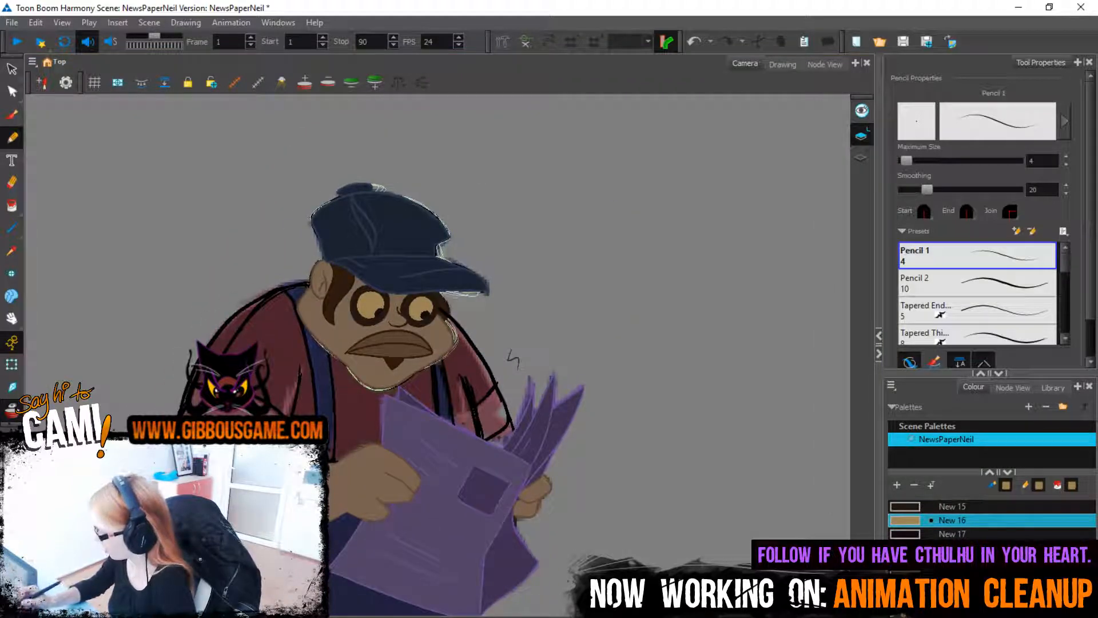
key("g")
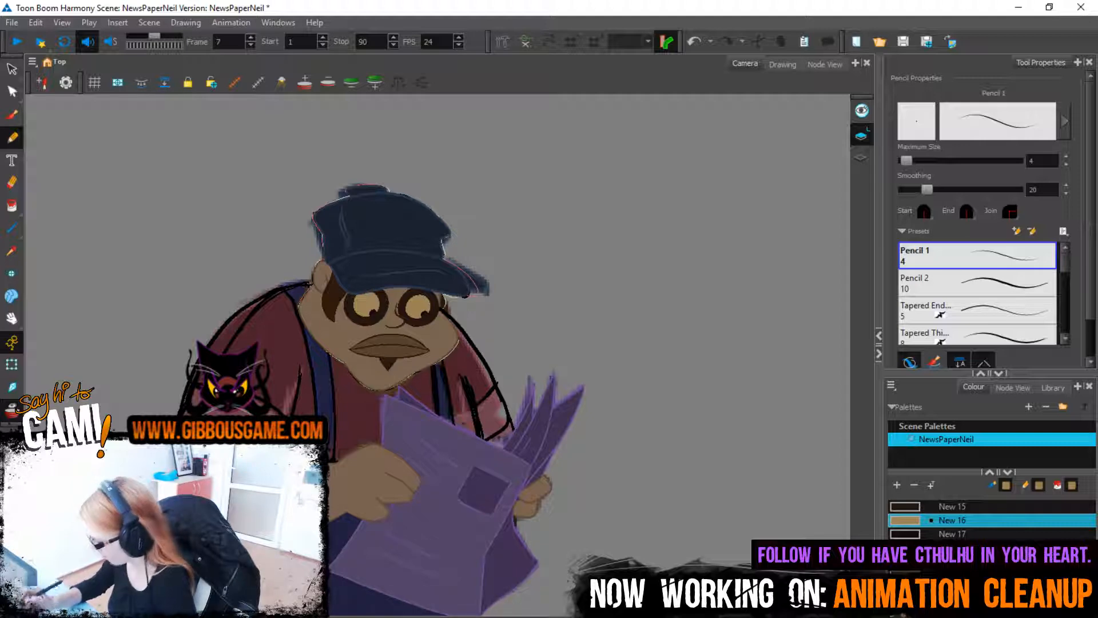
key("g")
key("g")
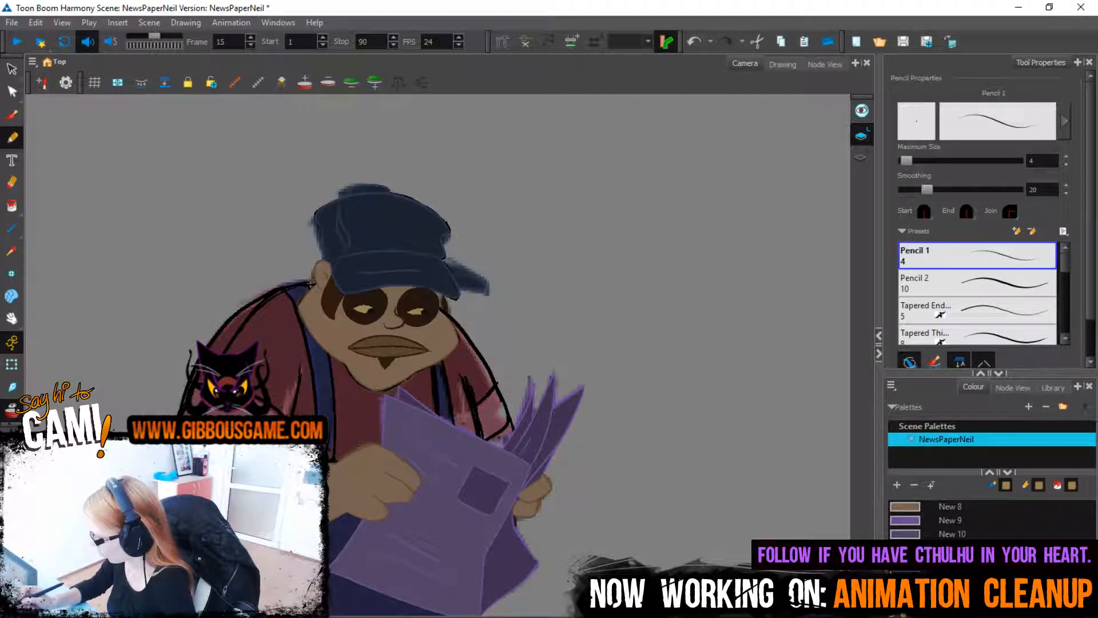
key("f")
key("f")
key("g")
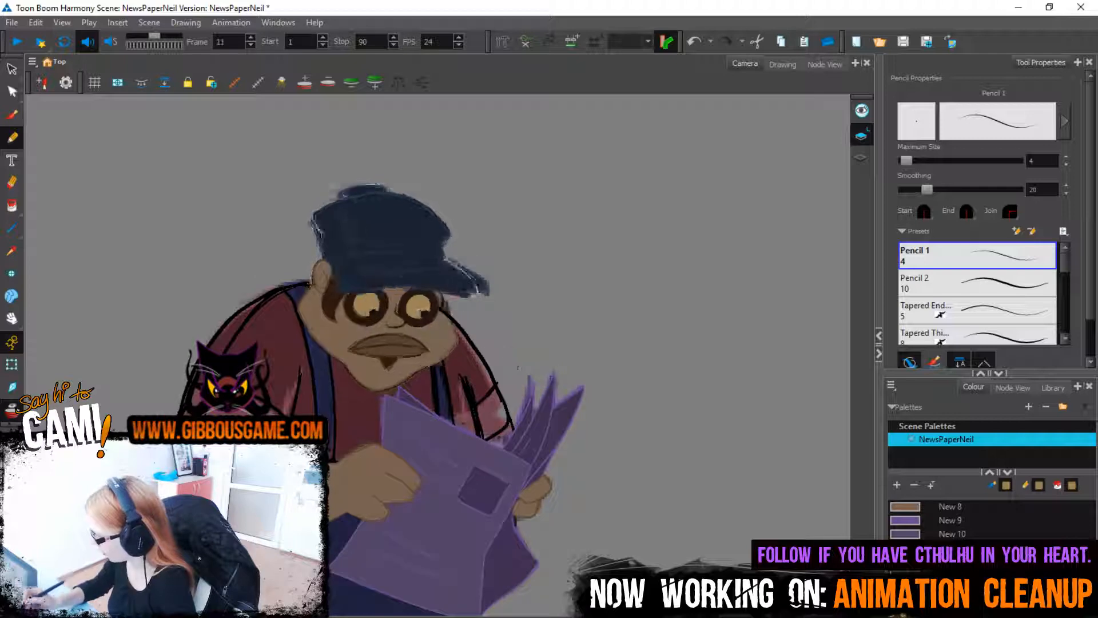
key("g")
key("g")
key("g")
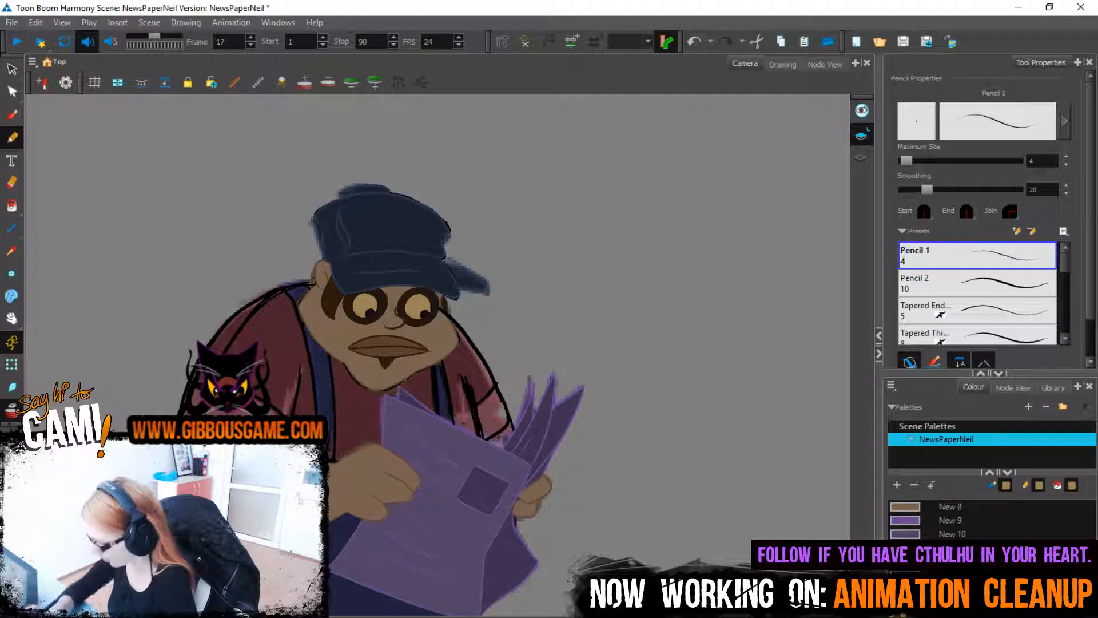
Isolate the head and cap from the rest of the character and advance to the uncoloured face at frame 34
key("Delete")
key("ctrl+z")
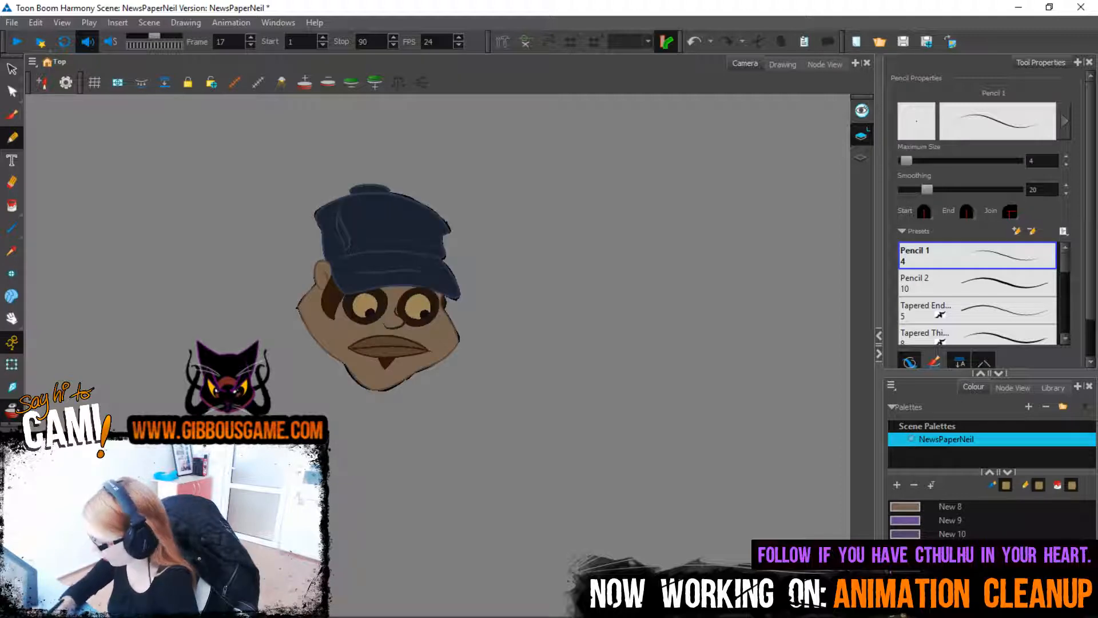
key("period")
key("period")
key("period")
key("period")
key("period")
key("period")
key("period")
key("period")
key("period")
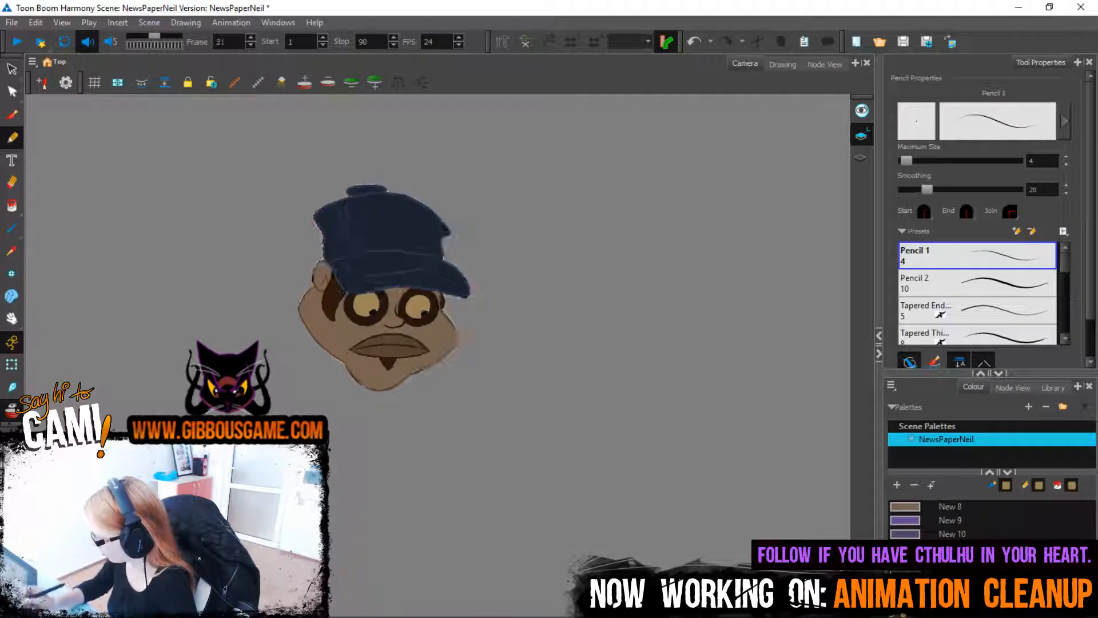
key("period")
key("period")
key("period")
key("period")
key("period")
key("period")
key("period")
key("period")
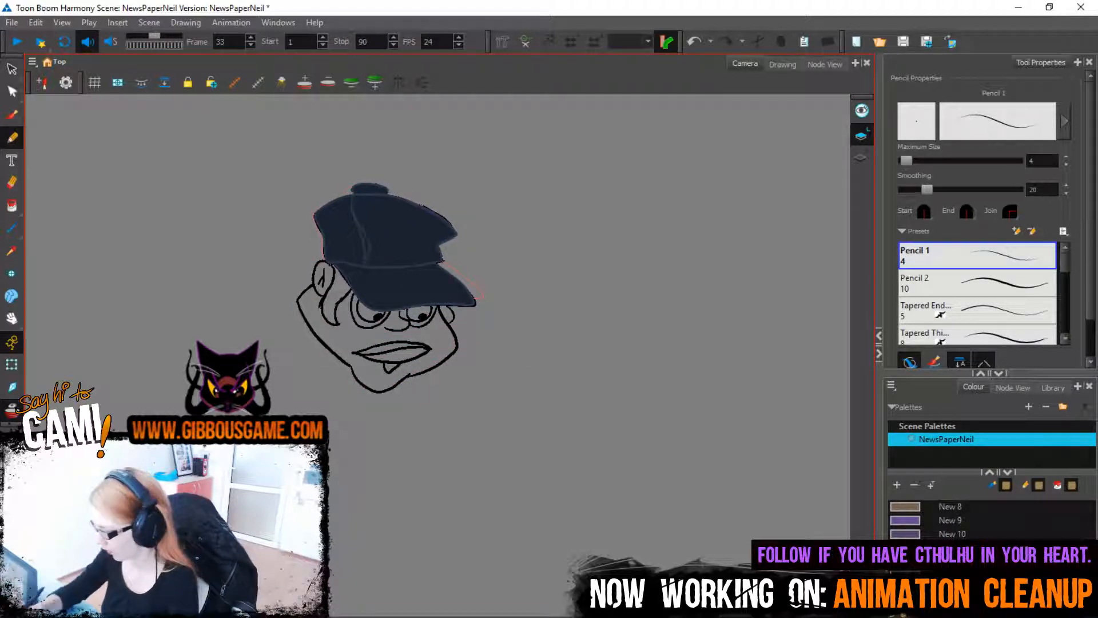
key("comma")
key("2")
key("2")
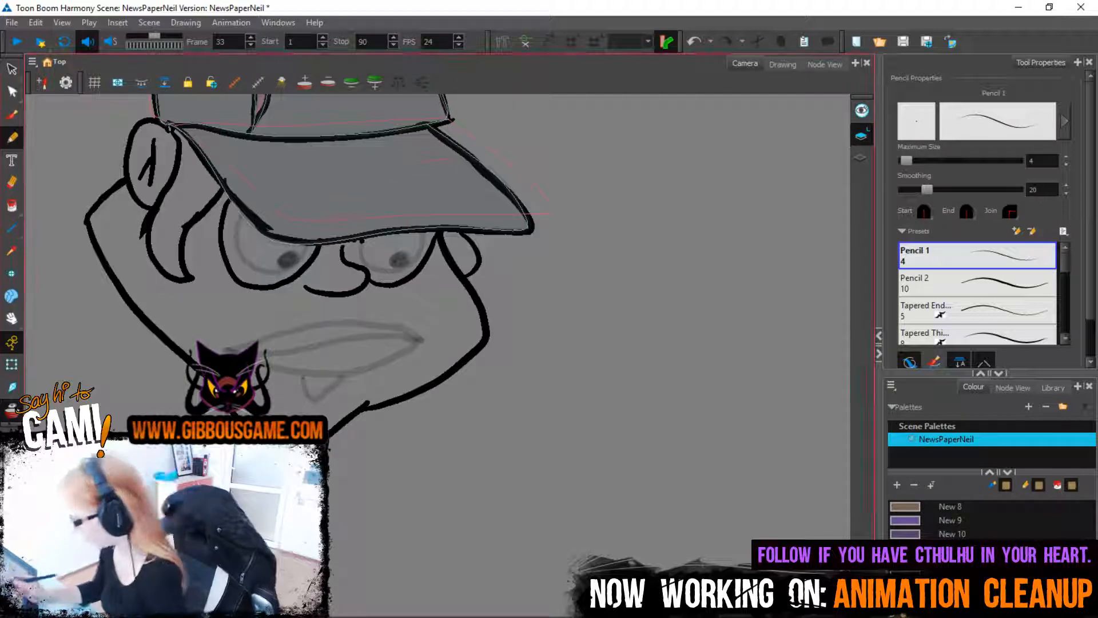
key("period")
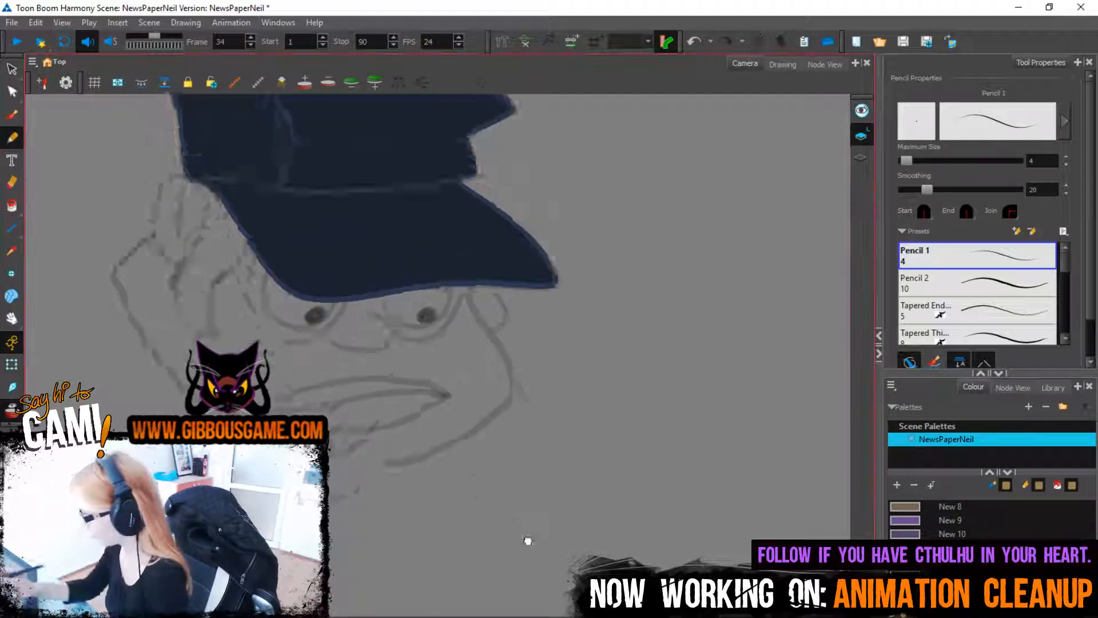
Pick the dark drawing colour from the coloured head at frame 27 and return to frame 34
key("comma")
key("comma")
key("comma")
key("comma")
key("comma")
key("comma")
key("comma")
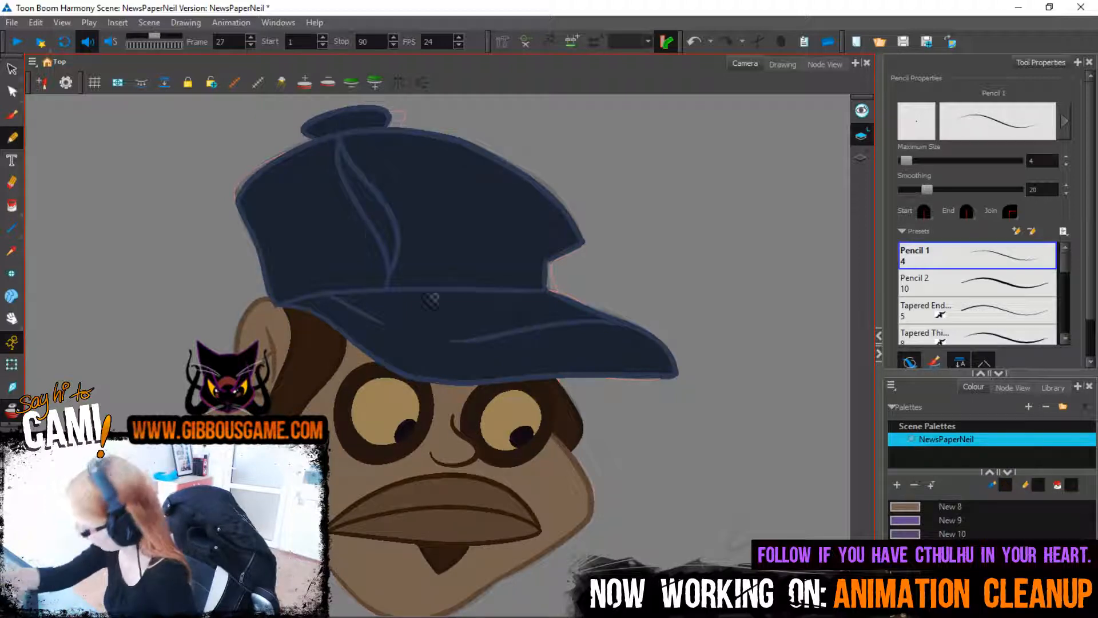
key("period")
key("period")
key("period")
key("period")
key("period")
key("period")
key("period")
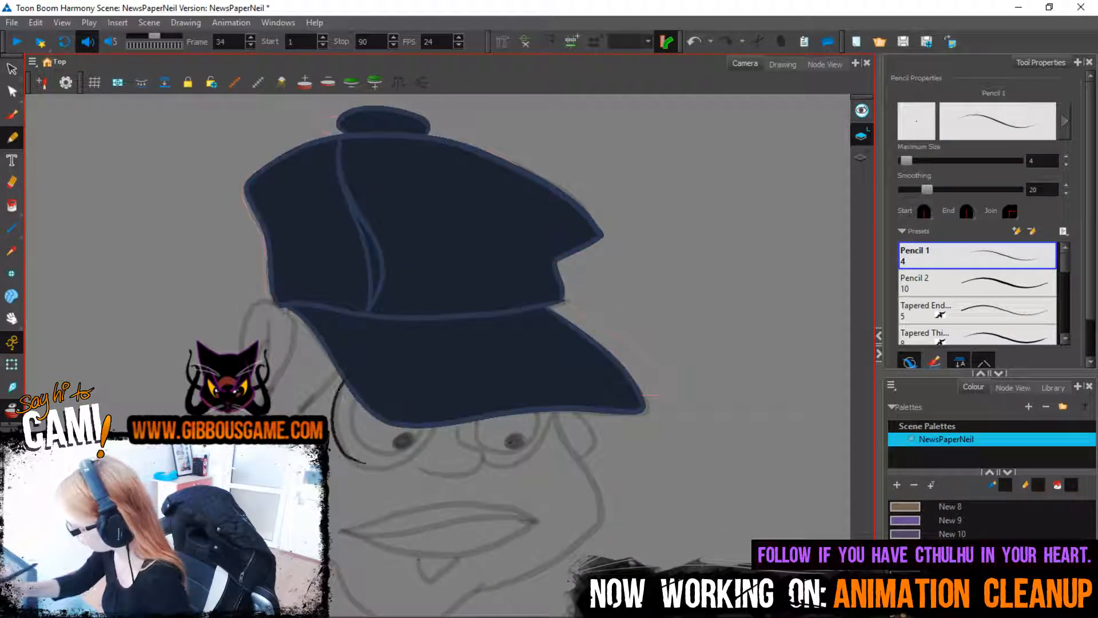
Trace the outer contour of the left eye beneath the cap brim, undoing unsatisfactory strokes
key("ctrl+z")
left_click_drag(347, 380, 333, 415)
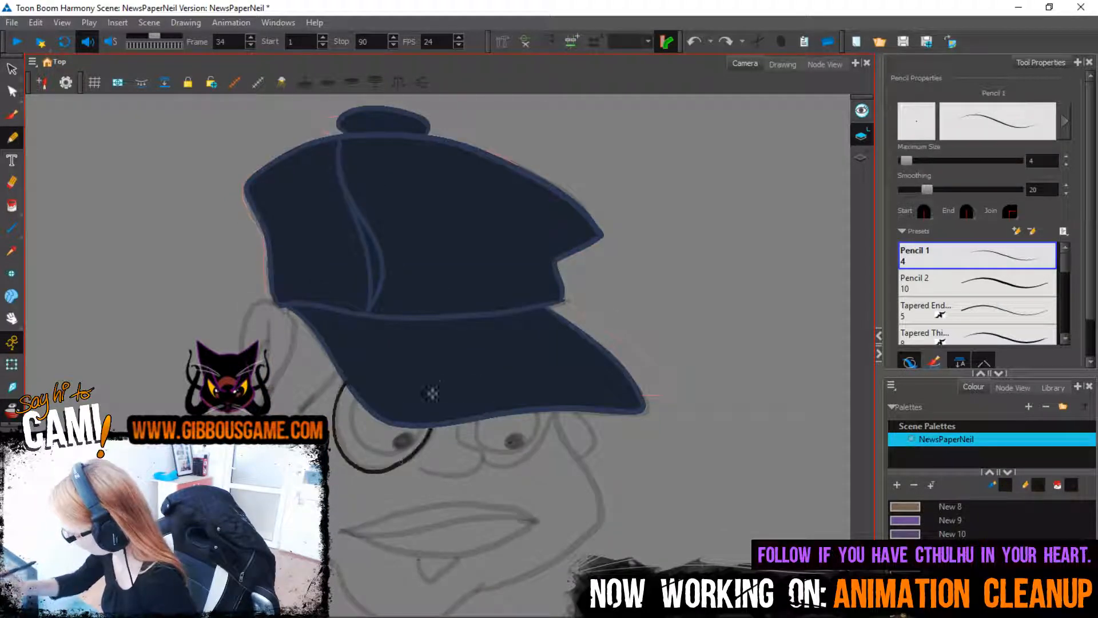
key("ctrl+z")
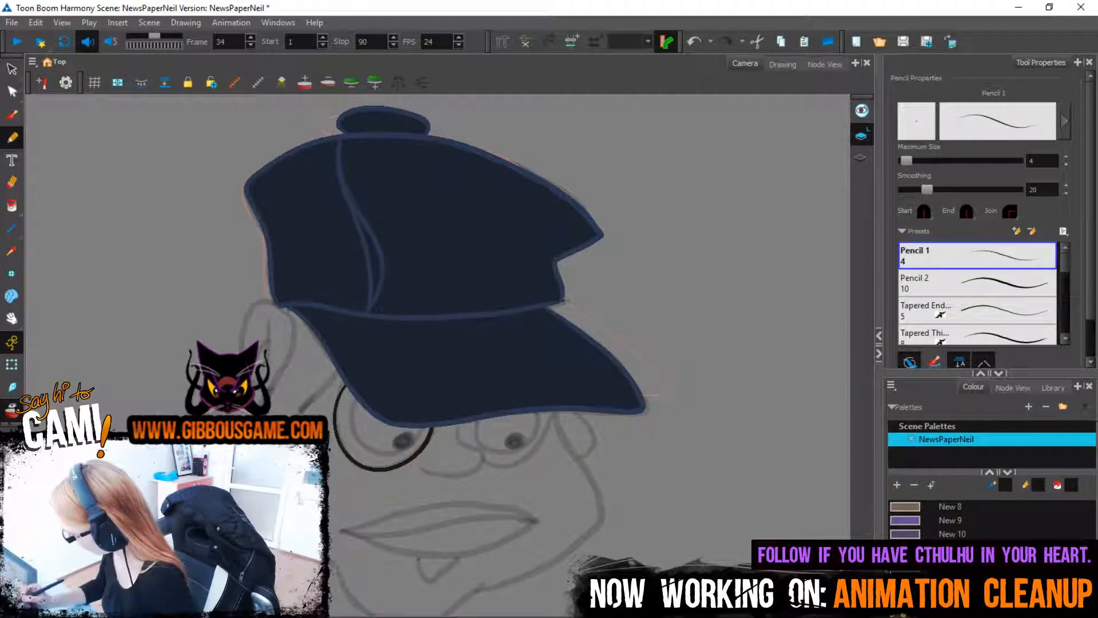
Pick the brown outline colour from the coloured head at frame 18 and return to the face at frame 35
left_click(435, 616)
left_click(471, 454)
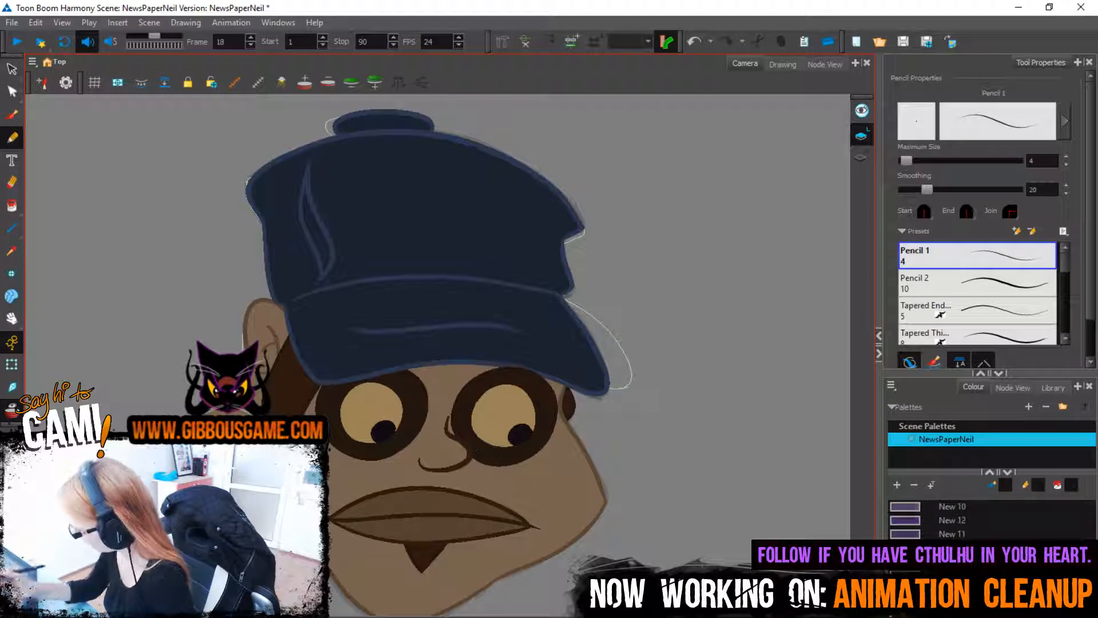
left_click(458, 615)
left_click(483, 615)
left_click(496, 615)
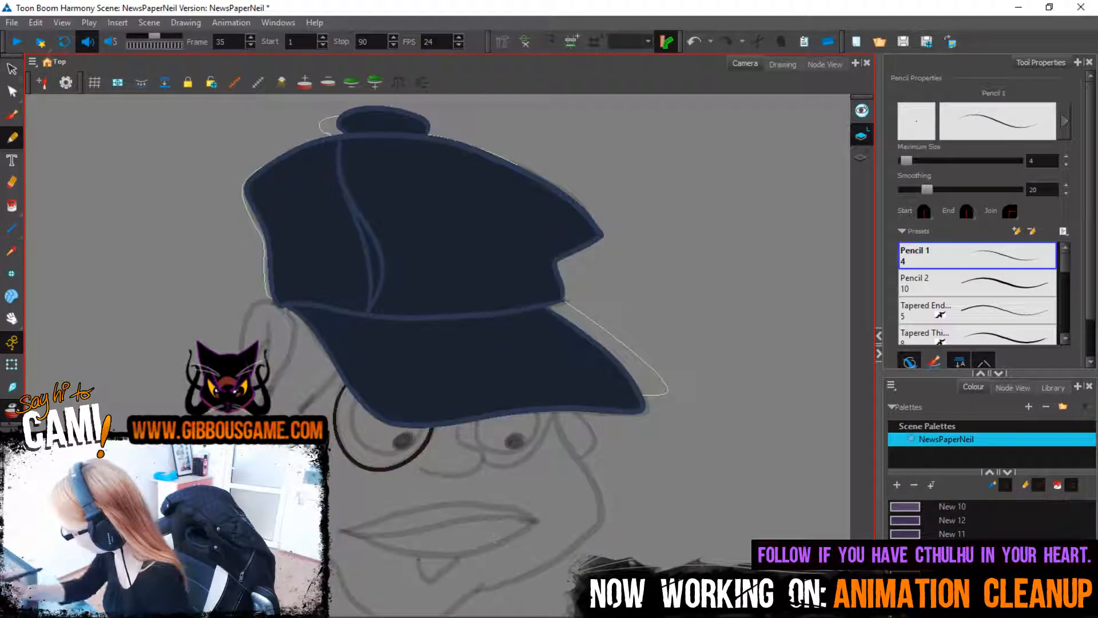
Undo the rough nose strokes and trace the nose outline in brown over the sketch
key("ctrl+z")
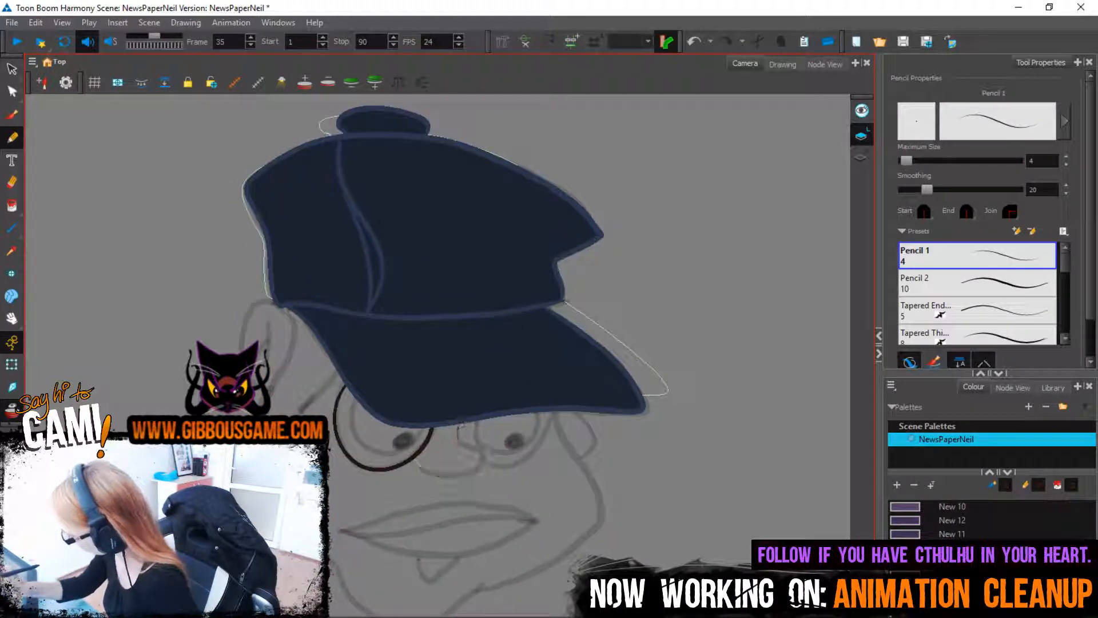
key("ctrl+z")
mouse_move(426, 467)
left_mouse_down()
mouse_move(463, 476)
mouse_move(458, 425)
left_mouse_up()
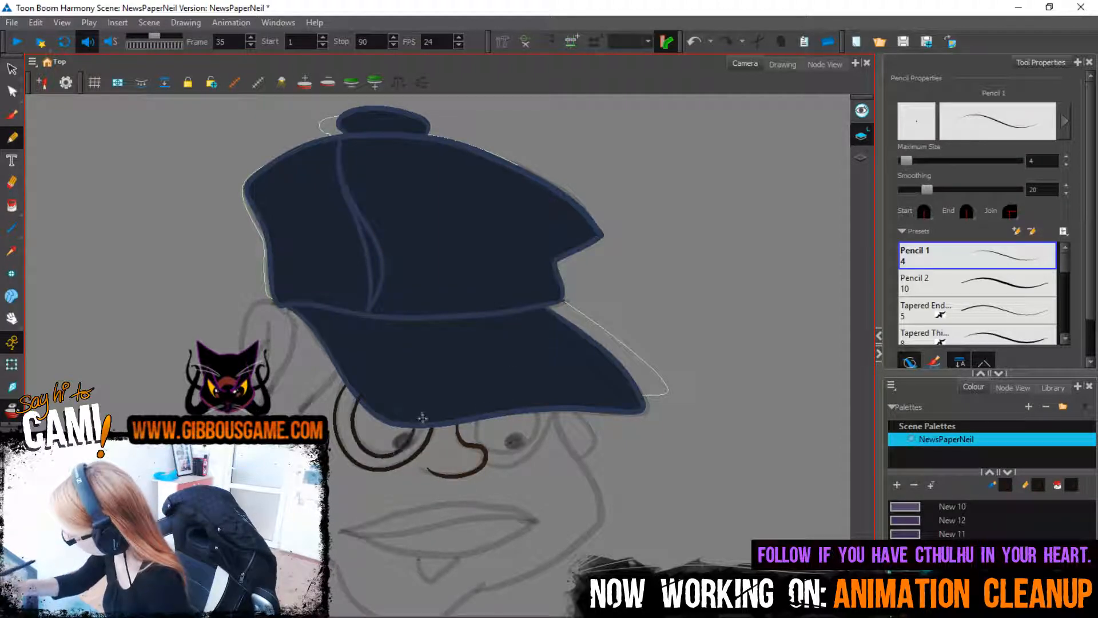
Trace the left eye's inner contour and the right eye's contours below the cap brim in brown
key("ctrl+z")
left_click_drag(423, 423, 431, 405)
key("ctrl+z")
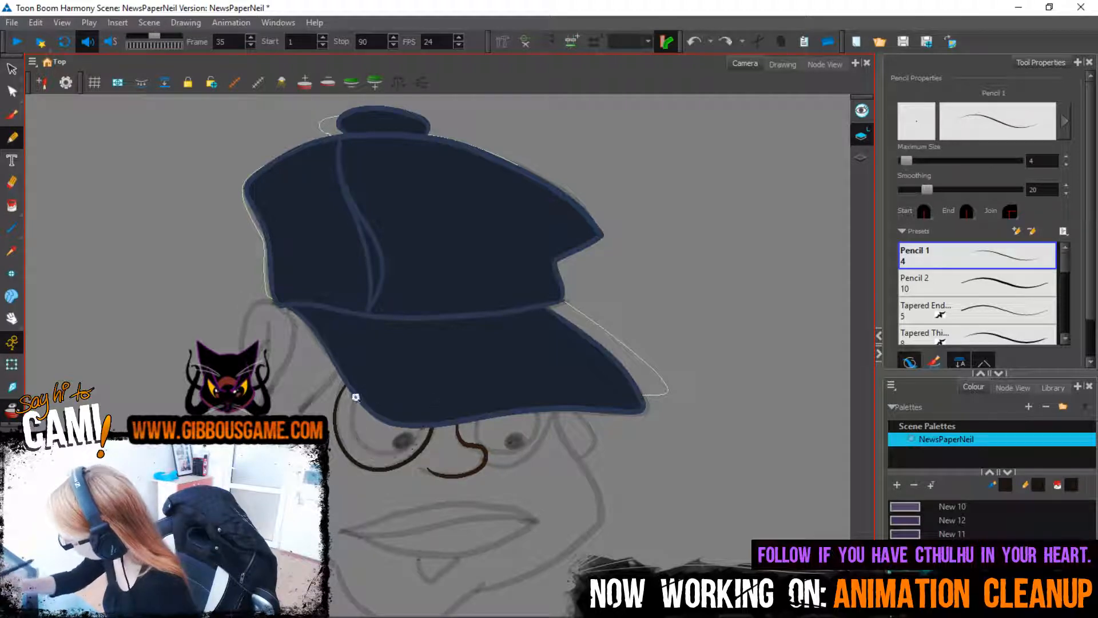
left_click_drag(357, 397, 353, 418)
left_click_drag(423, 426, 429, 407)
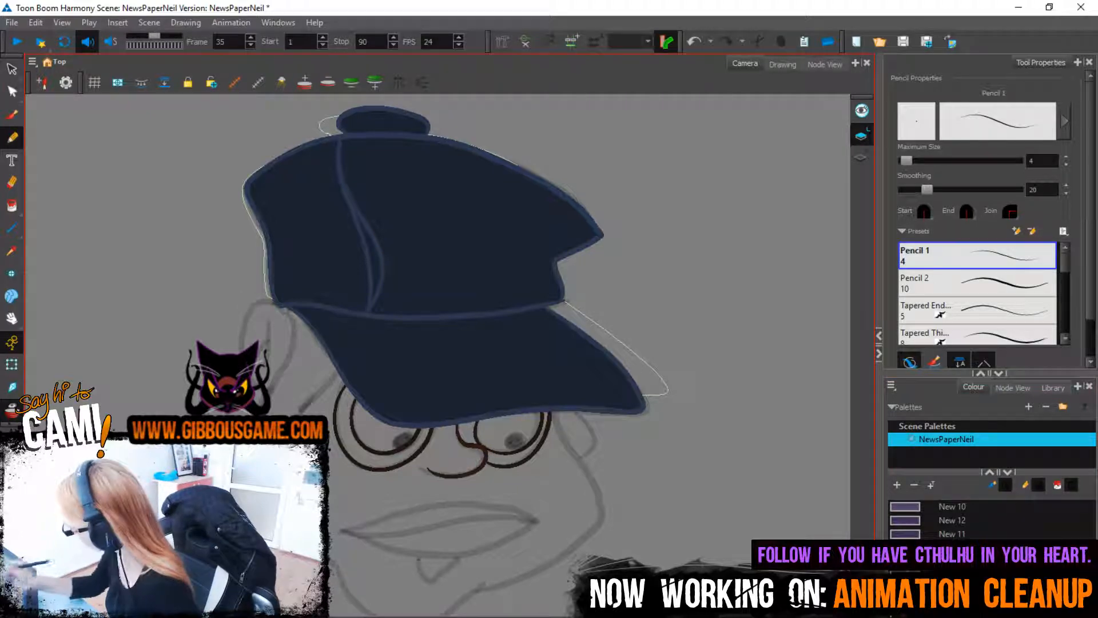
Outline the pupils of both eyes and fill them with the dark colour using the Paint tool
key("ctrl+z")
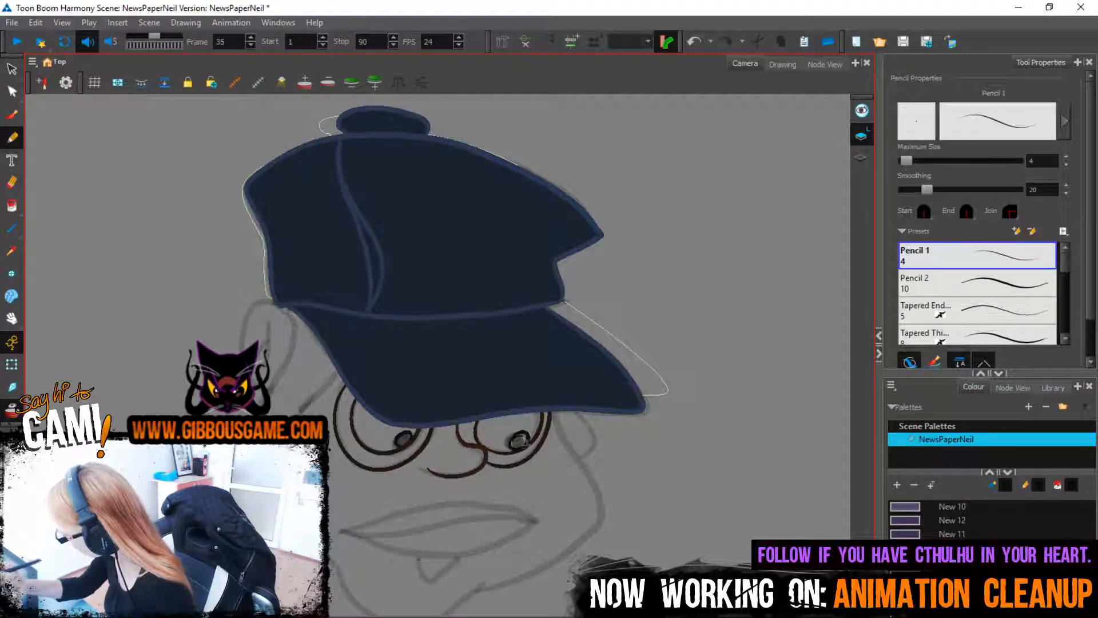
key("alt+i")
left_click(525, 438)
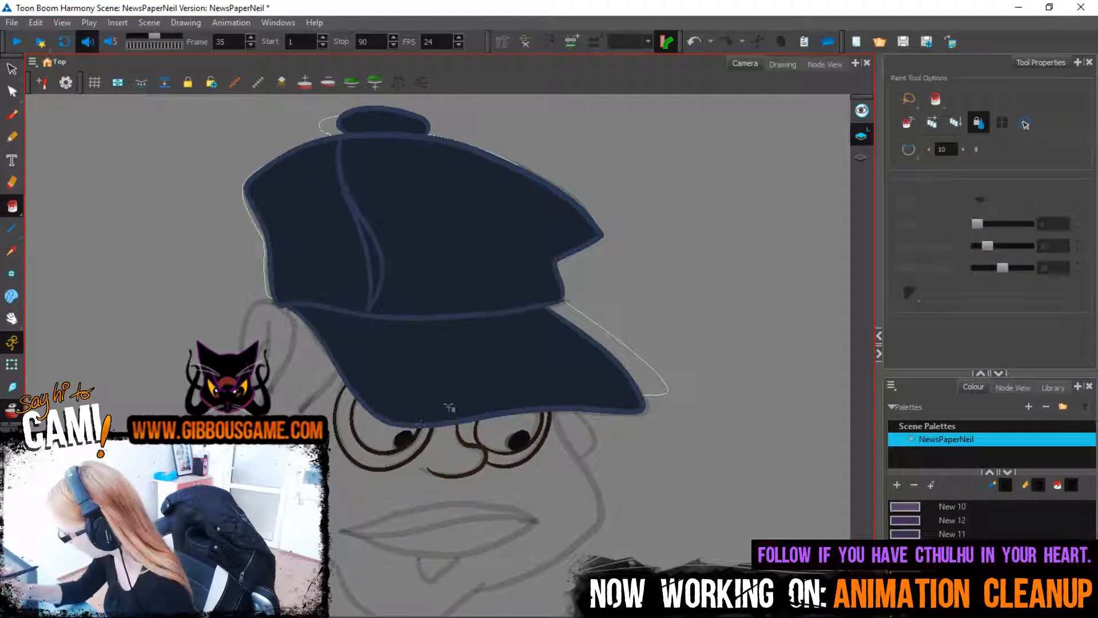
Fill both eyes with the beige eye colour and paint the rings around them dark brown
left_click(952, 575)
left_click(372, 426)
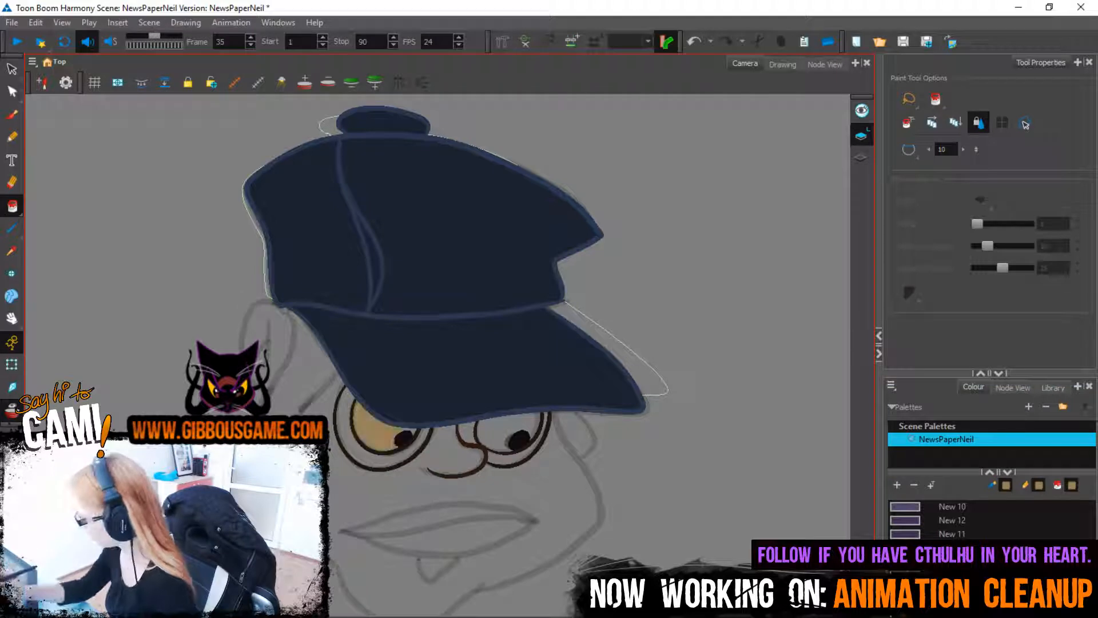
left_click(402, 464)
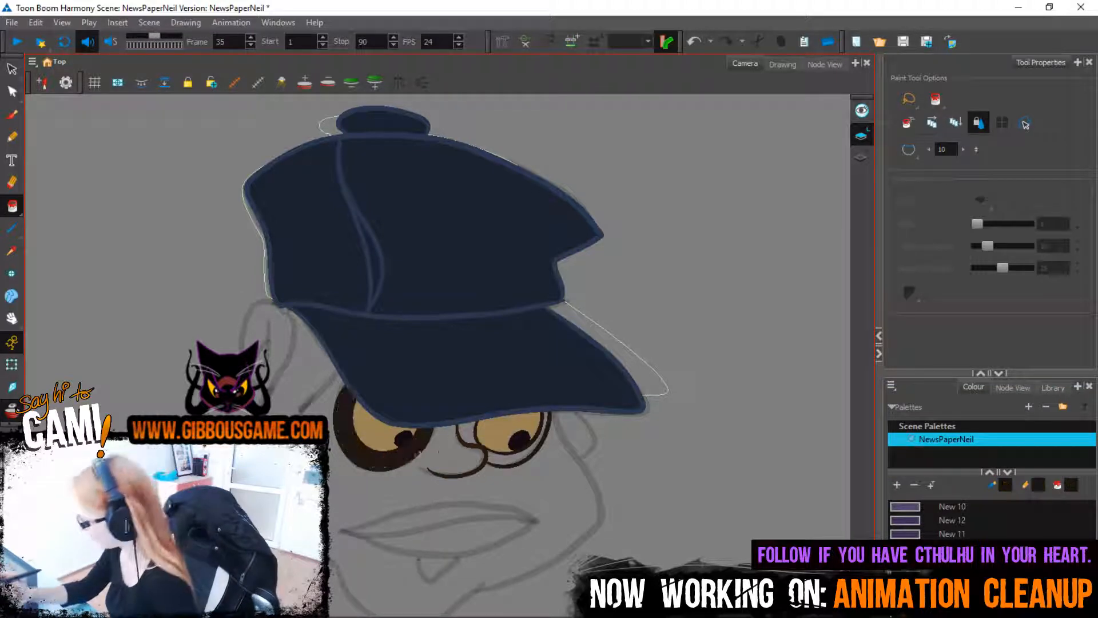
left_click(495, 457)
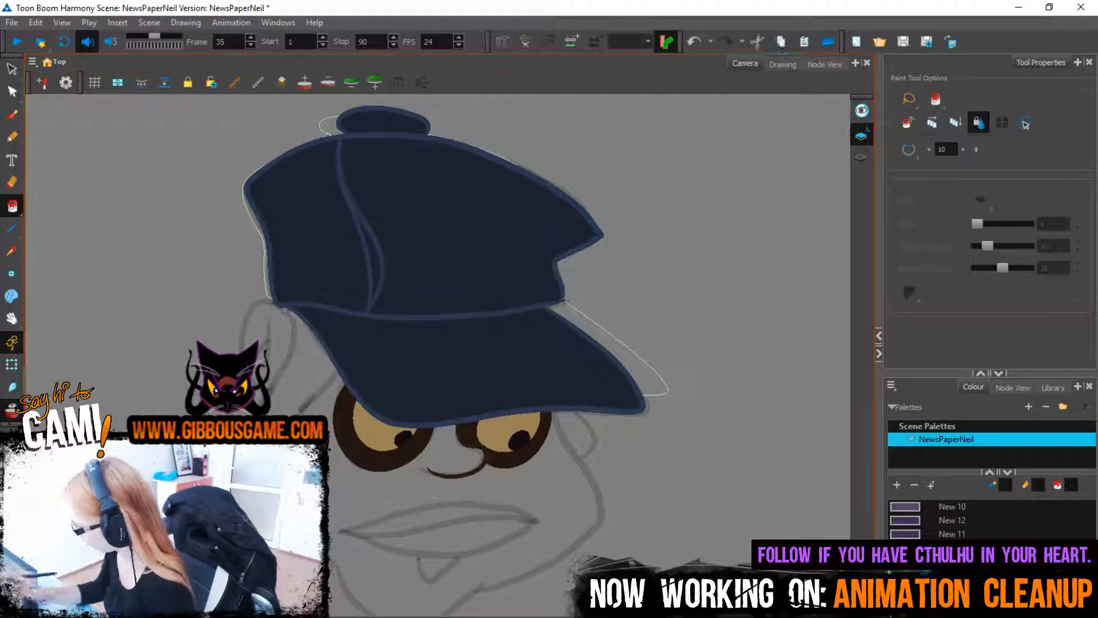
Compare the face with the coloured head at frame 28, return to frame 35, and set the pencil's maximum size to 5
key("f")
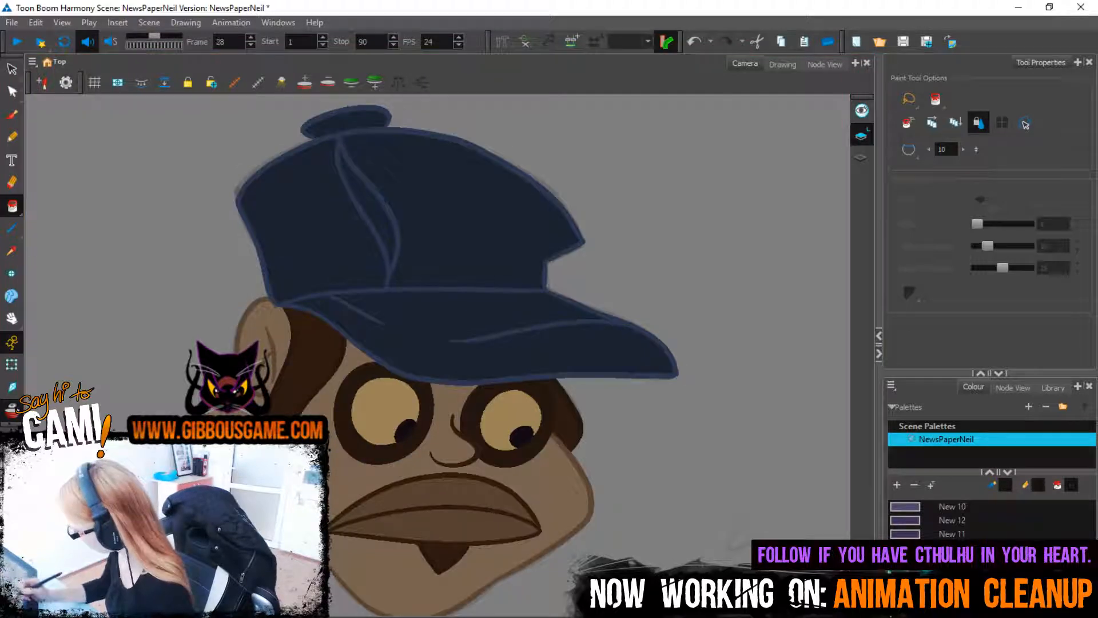
key("g")
left_click(14, 138)
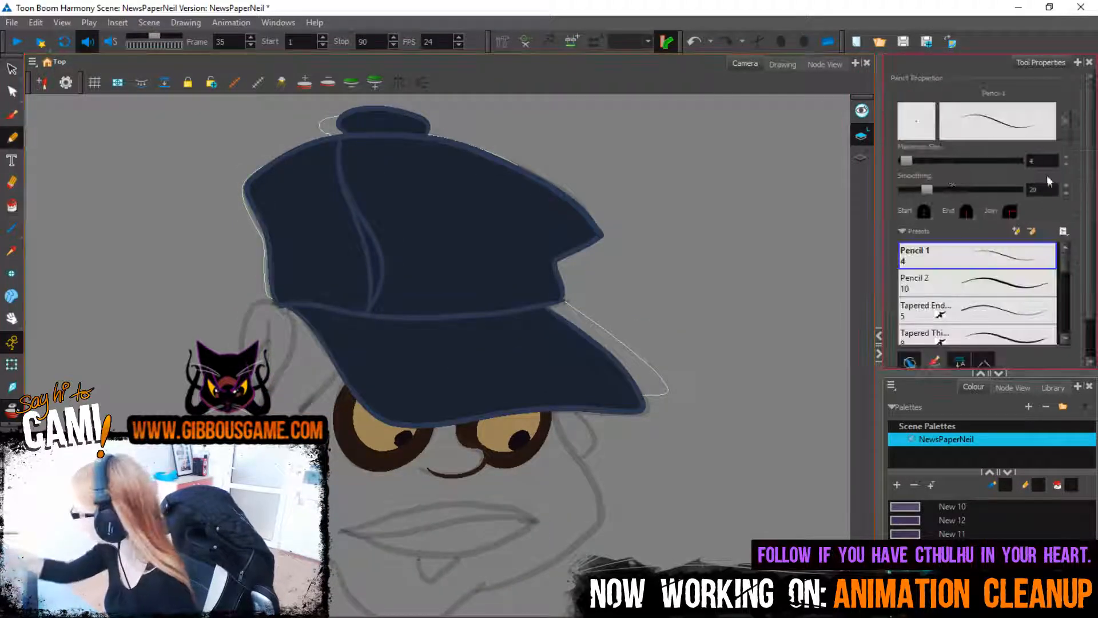
type("5")
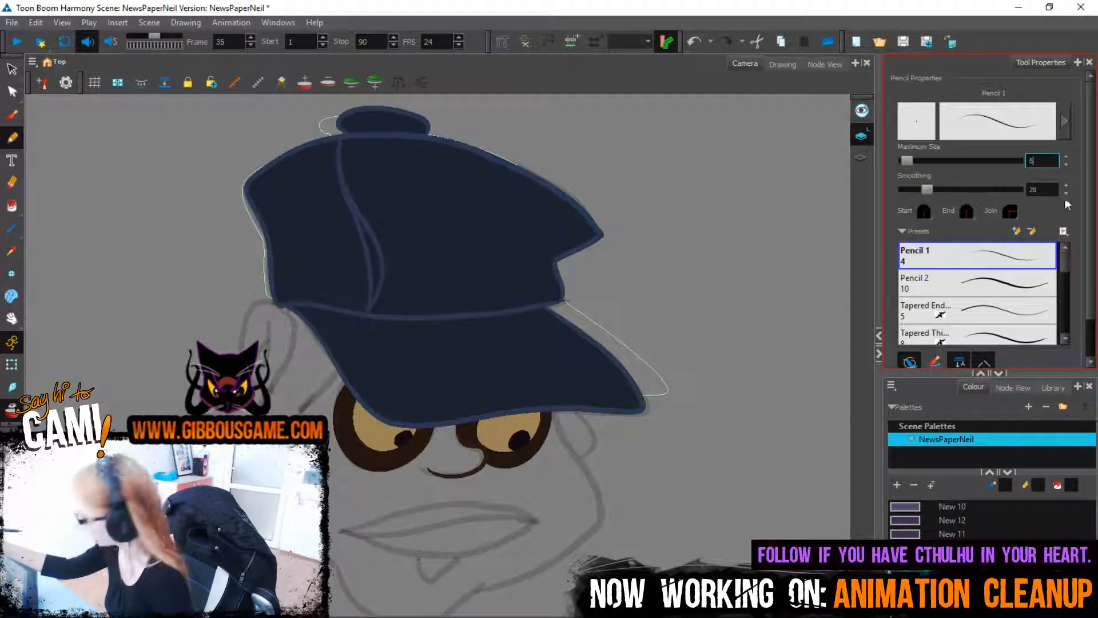
key("Return")
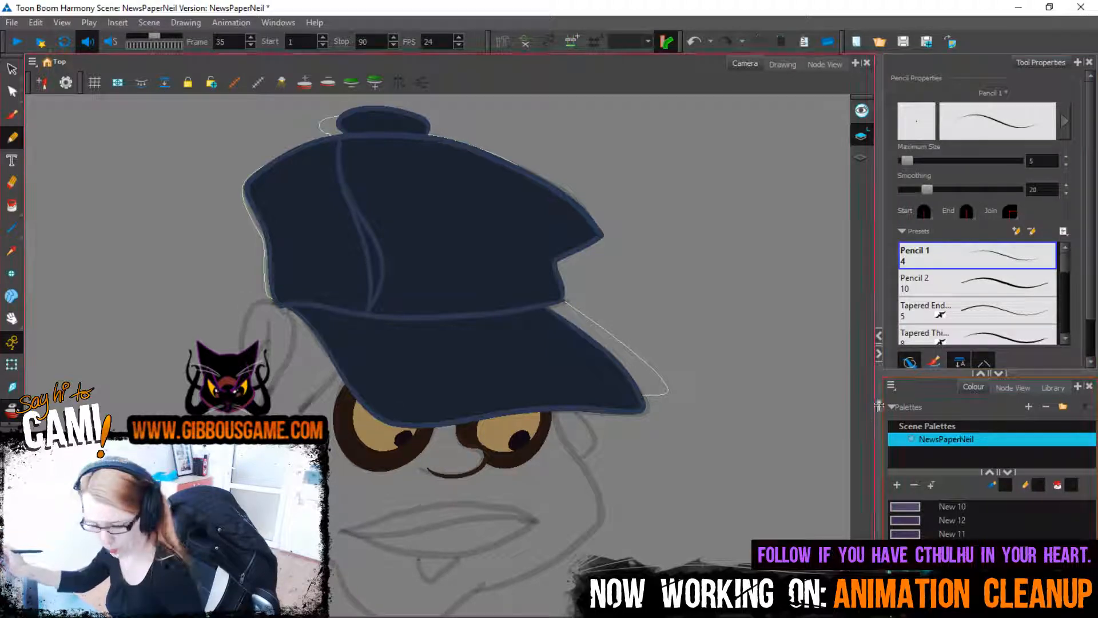
Trace the sideburn's two contours below the back of the cap in brown and check them against the neighbouring frames
key("ctrl+s")
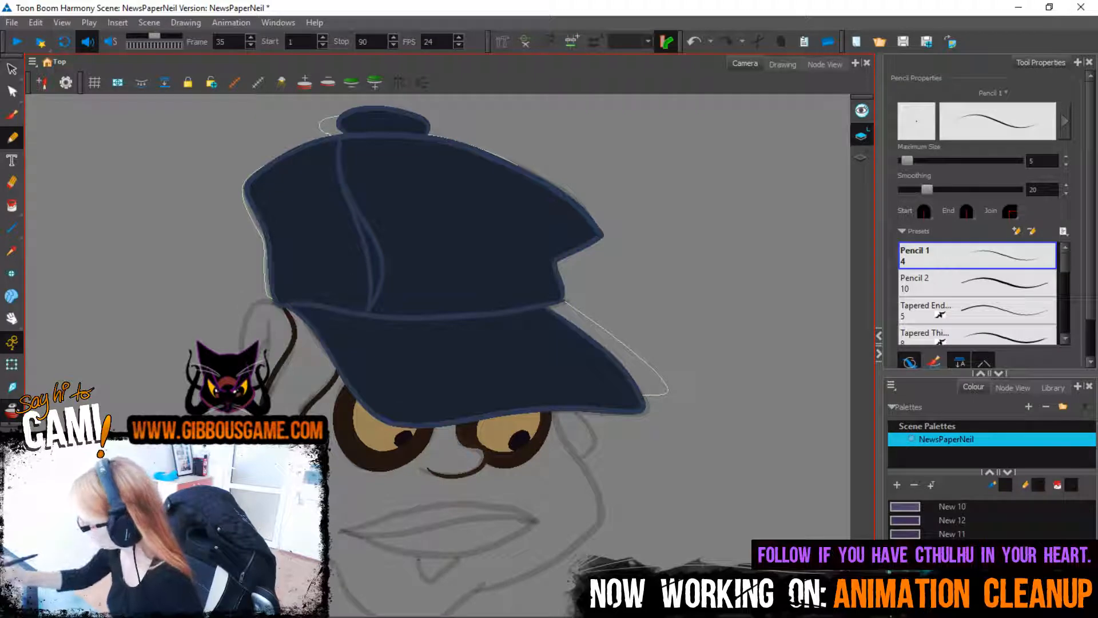
key("period")
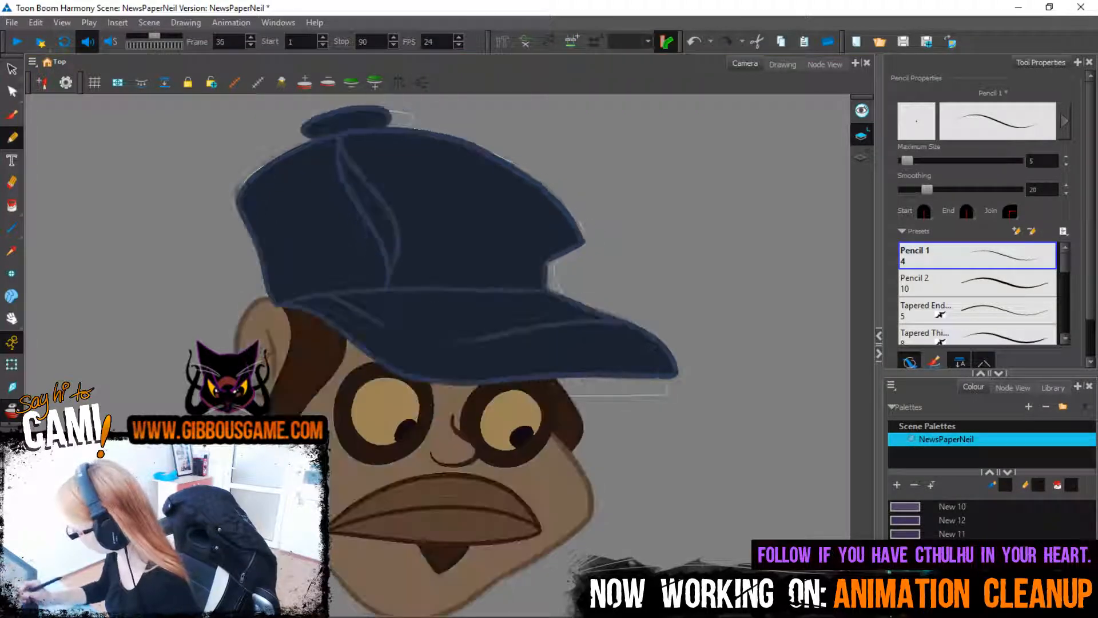
key("period")
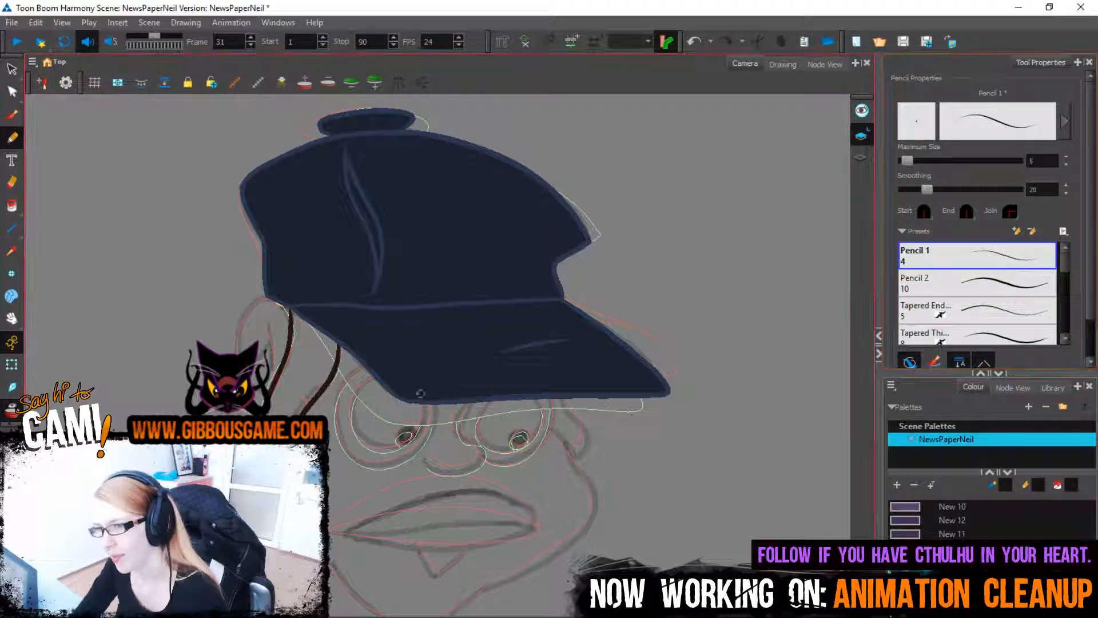
Switch to FL Studio, open the clarinet channel's notes in the piano roll, and stop the playback
key("alt+Tab")
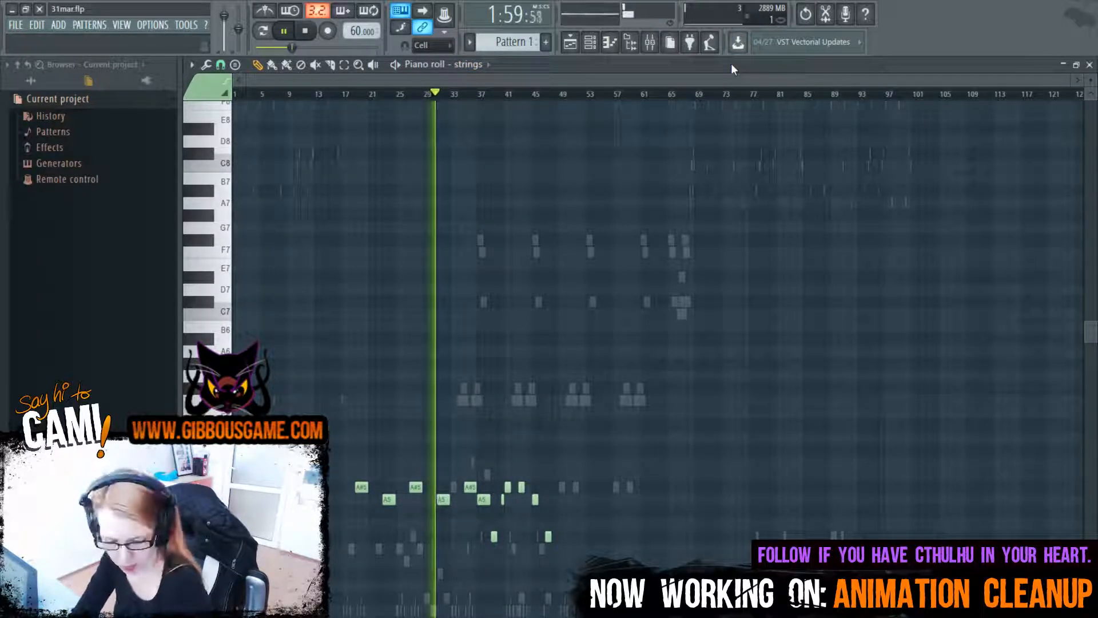
key("F6")
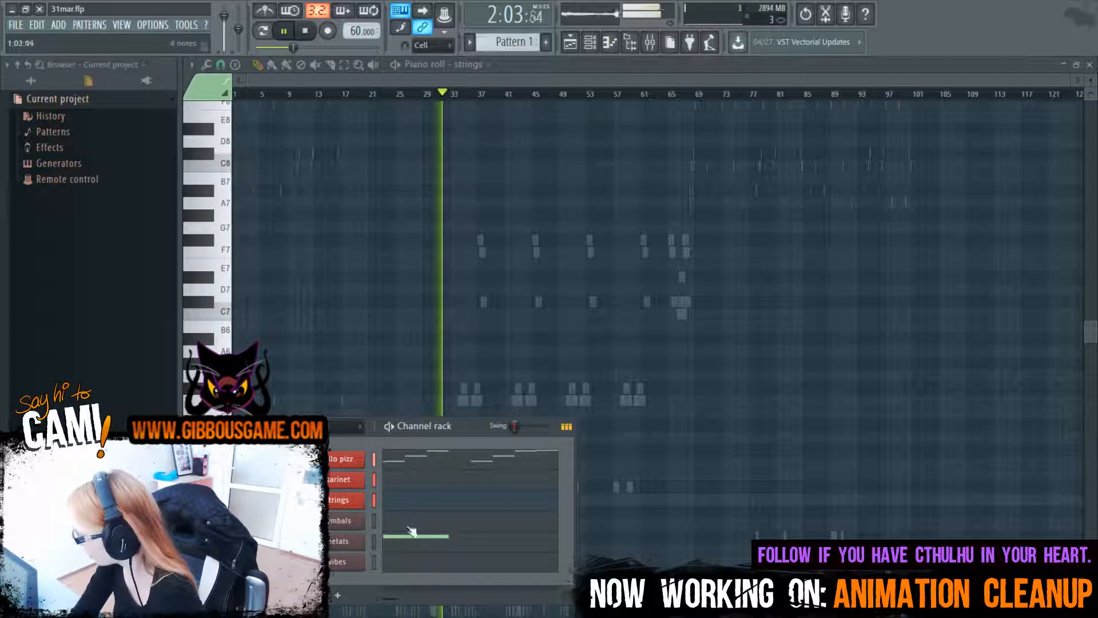
left_click(420, 479)
scroll(483, 468, "down", 2)
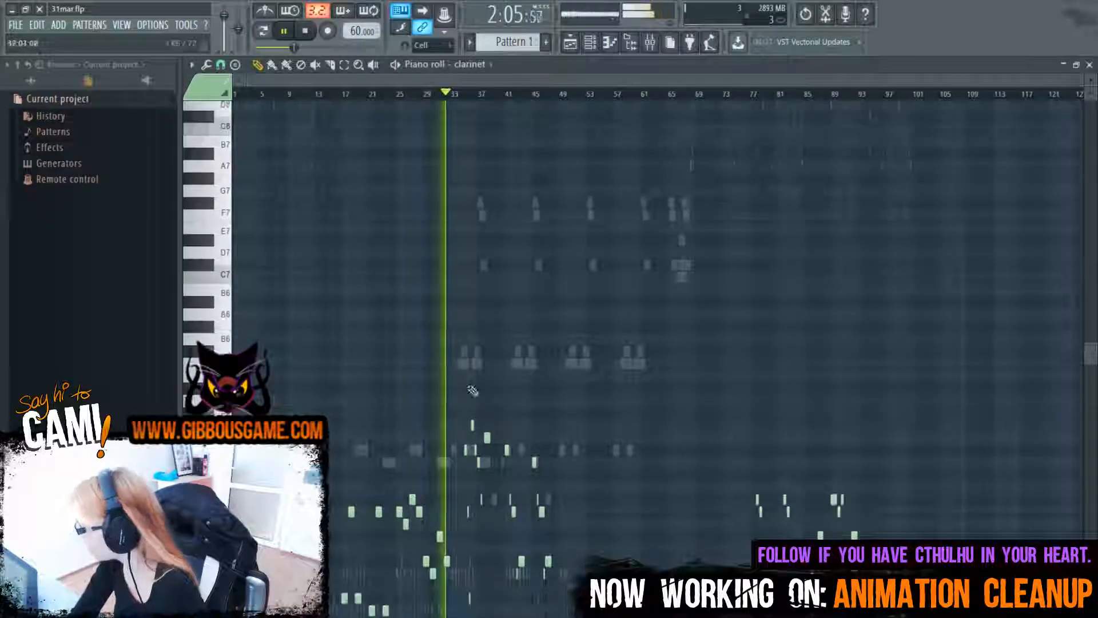
left_click_drag(1074, 80, 712, 81)
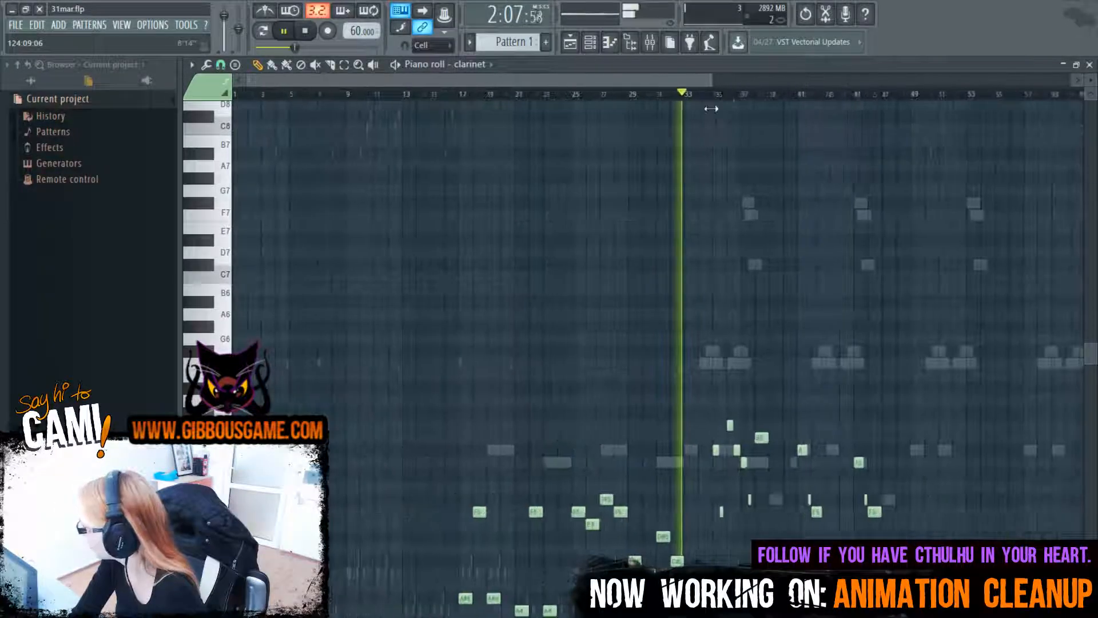
key("space")
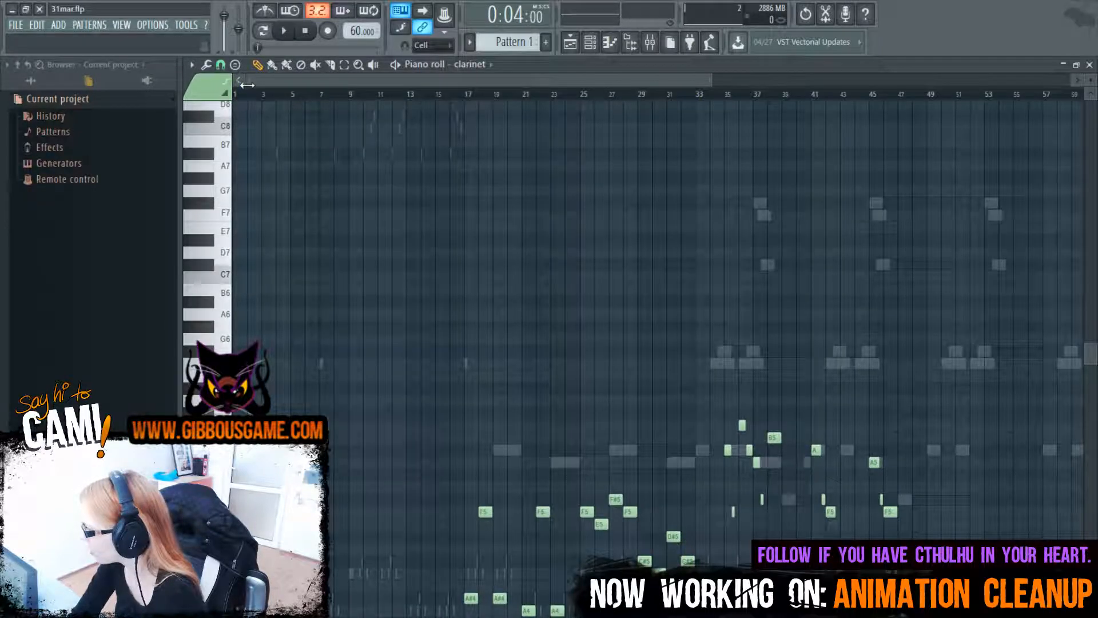
Listen to the clarinet passage from bar 25 and remove the trial slide note placed above it
left_click_drag(246, 84, 454, 117)
left_click_drag(542, 86, 464, 98)
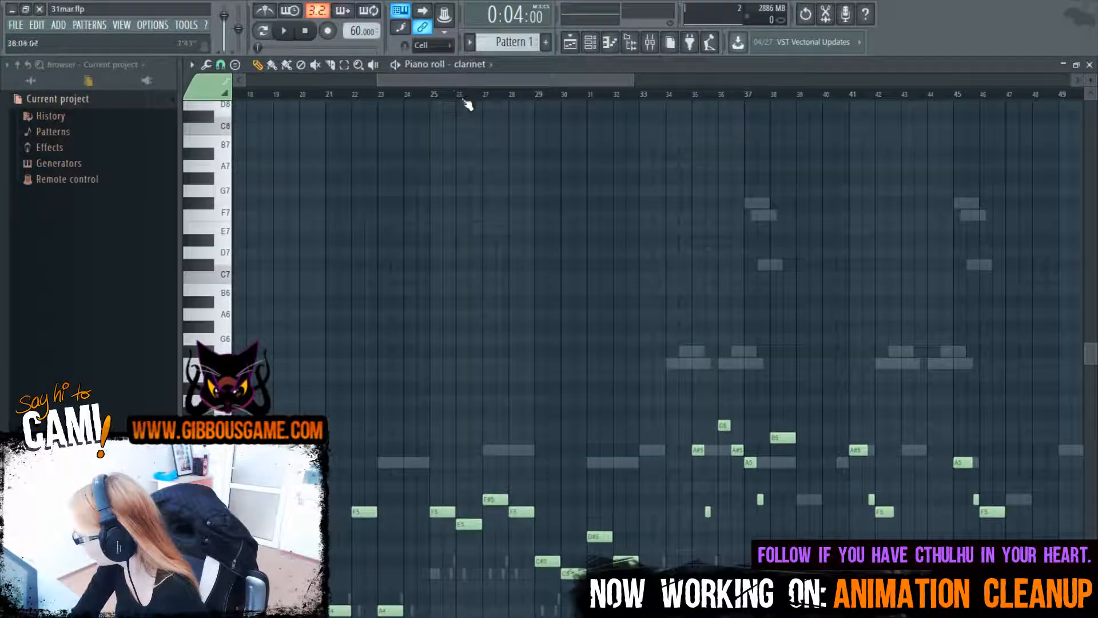
left_click(435, 95)
key("space")
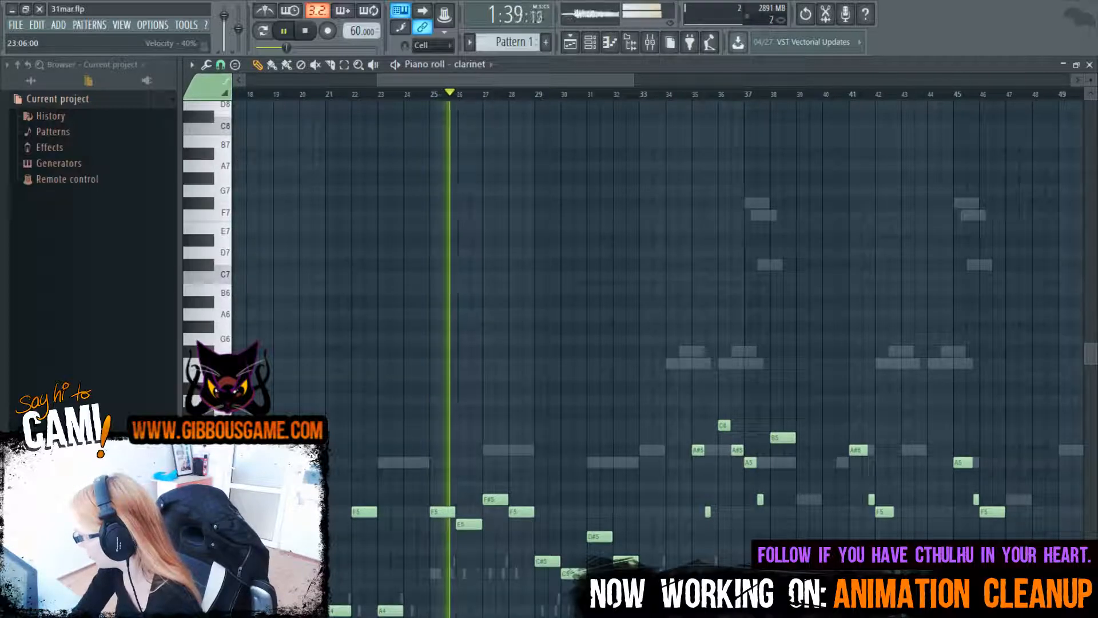
key("space")
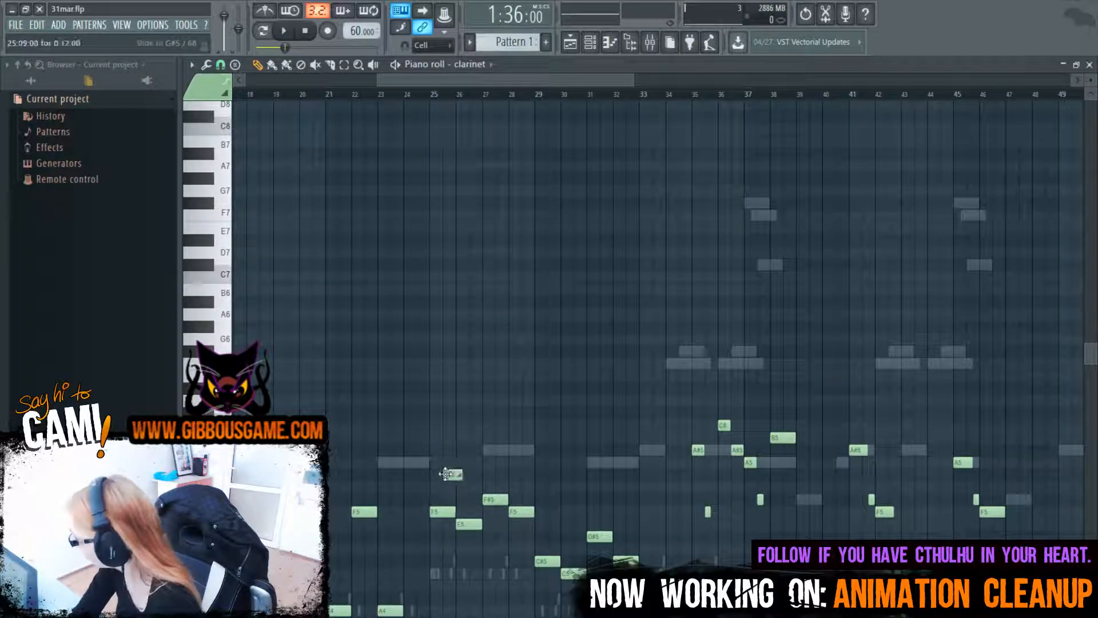
right_click(445, 474)
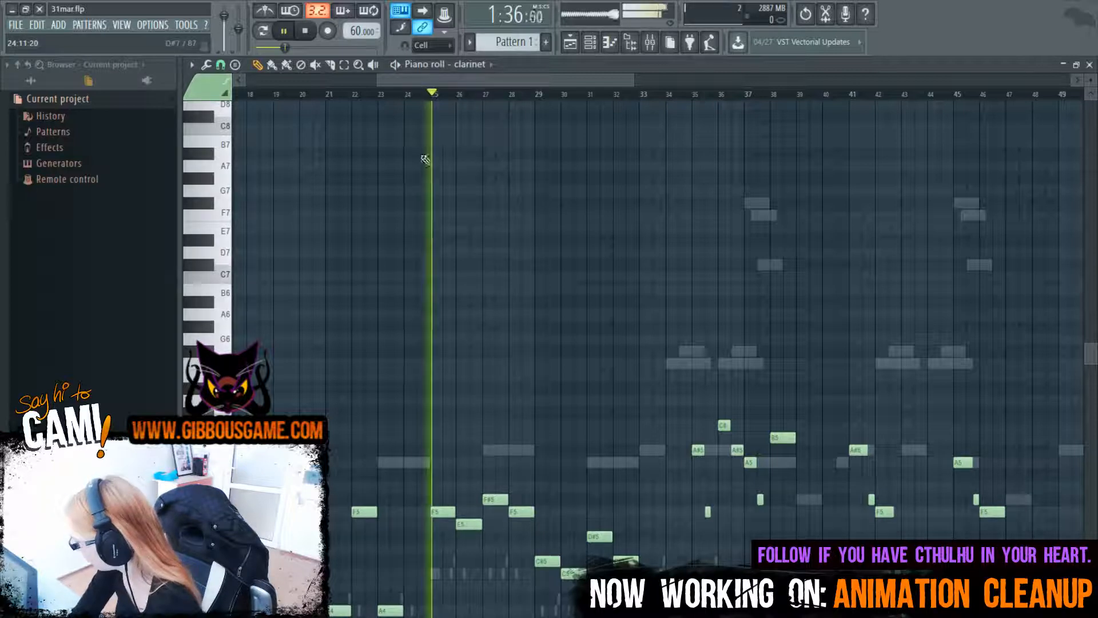
scroll(376, 78, "up", 5)
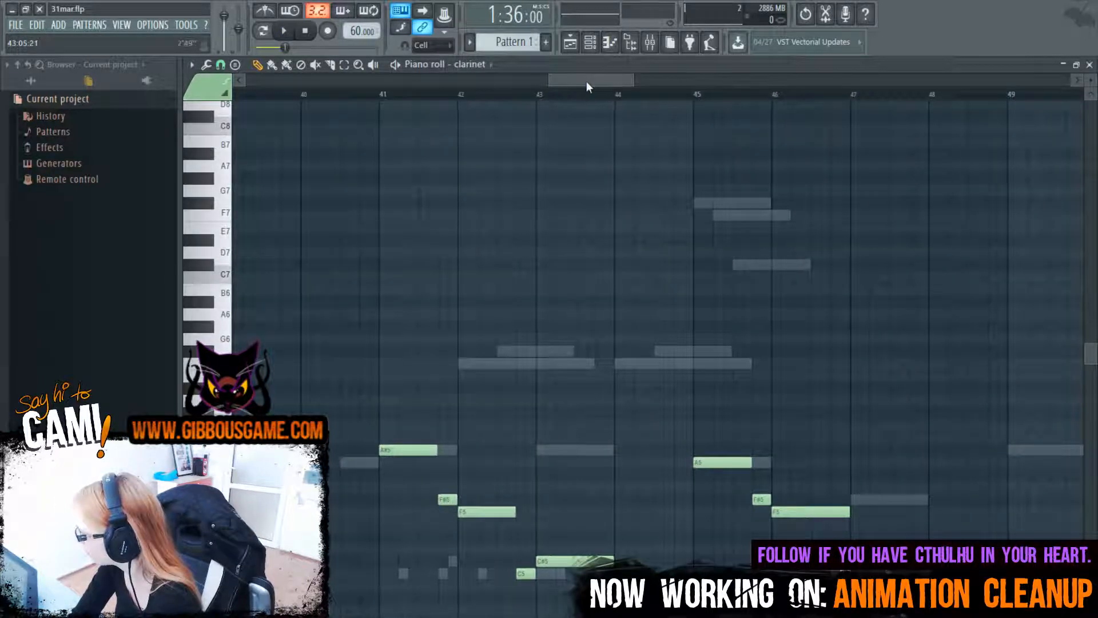
key("space")
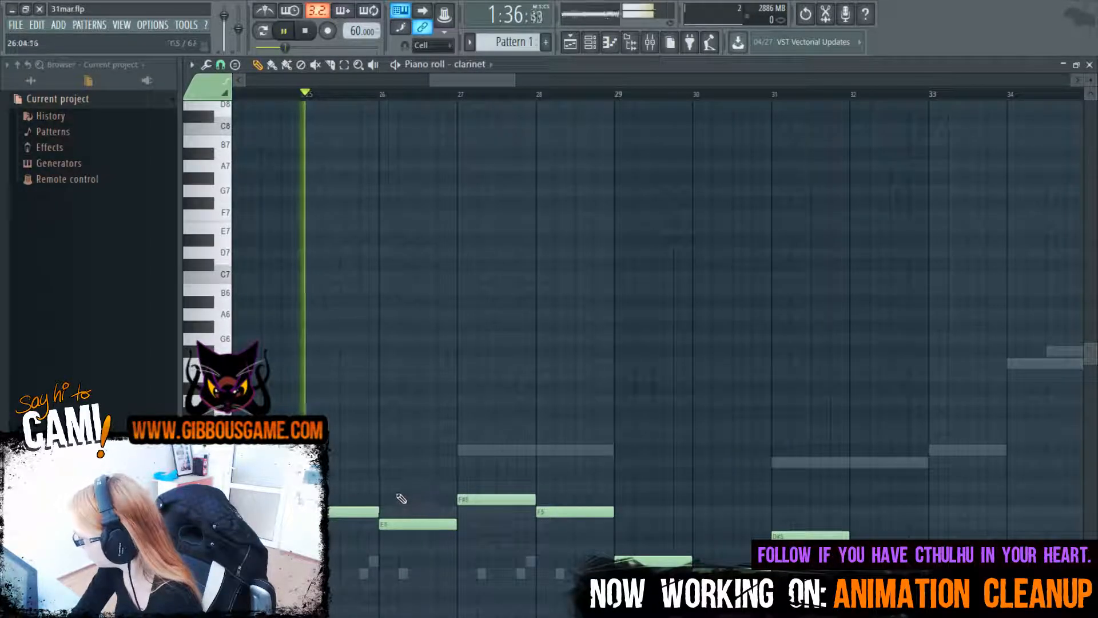
key("space")
Add a short F#5 clarinet note at 25:13 ending at bar 26, and shorten the preceding F5 to meet it
left_click(359, 487)
left_click_drag(360, 487, 360, 502)
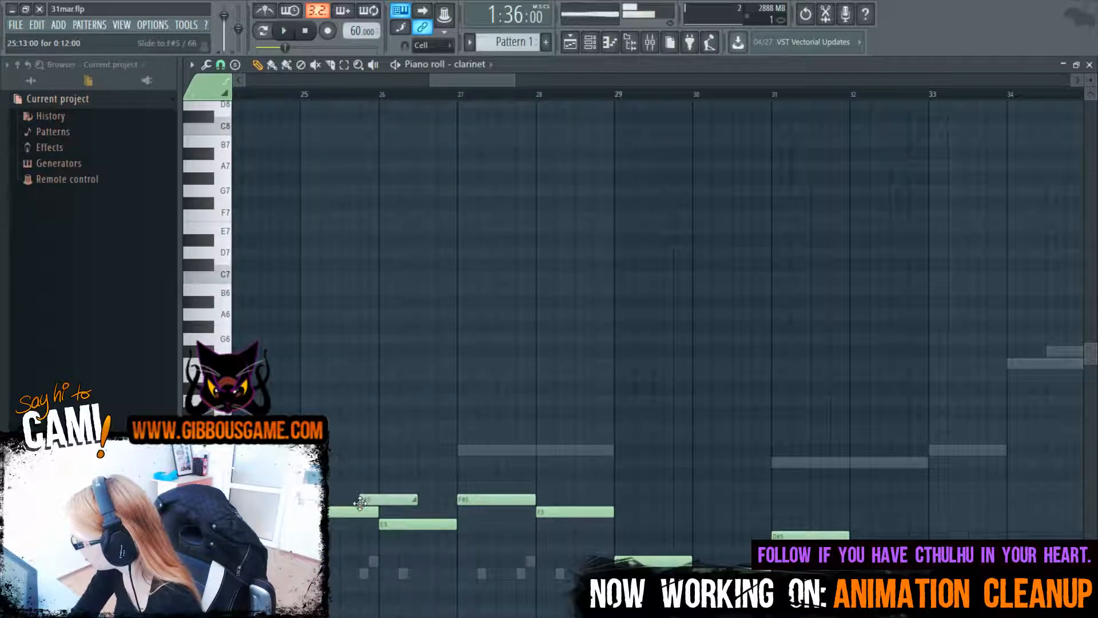
right_click(416, 501)
key("ctrl+z")
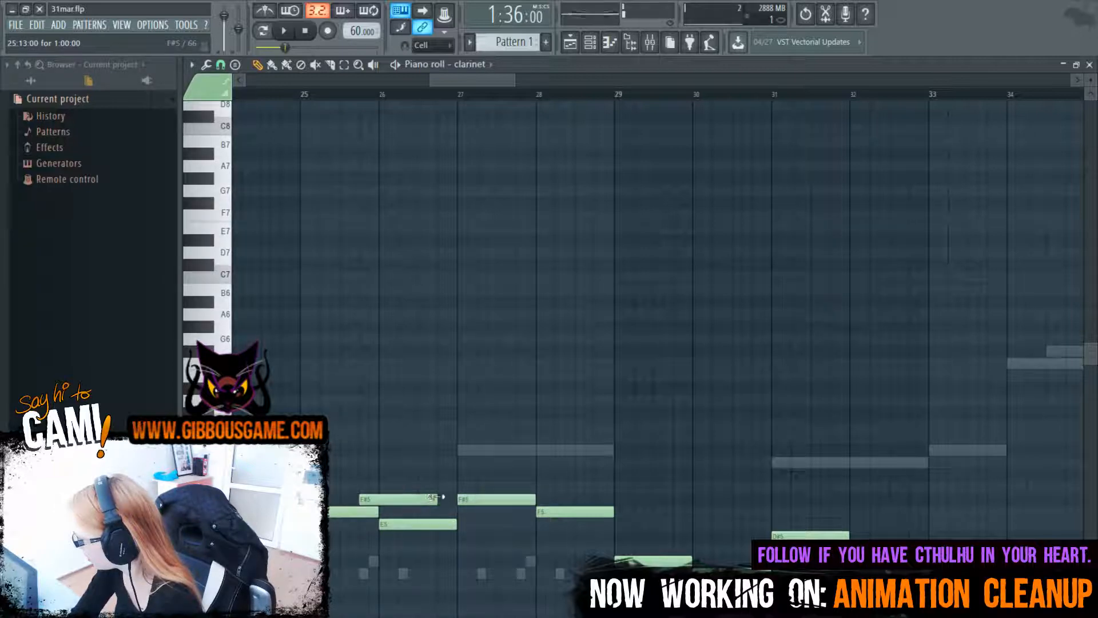
left_click_drag(433, 498, 364, 500)
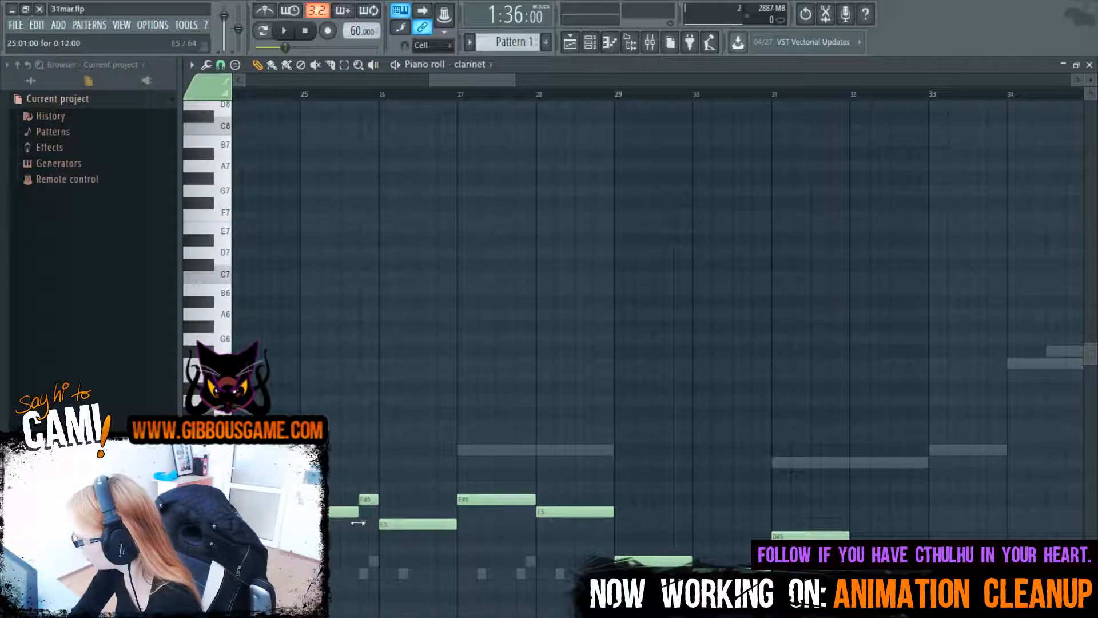
Play back the edited passage and delete the trial F#5 note just before bar 27
key("space")
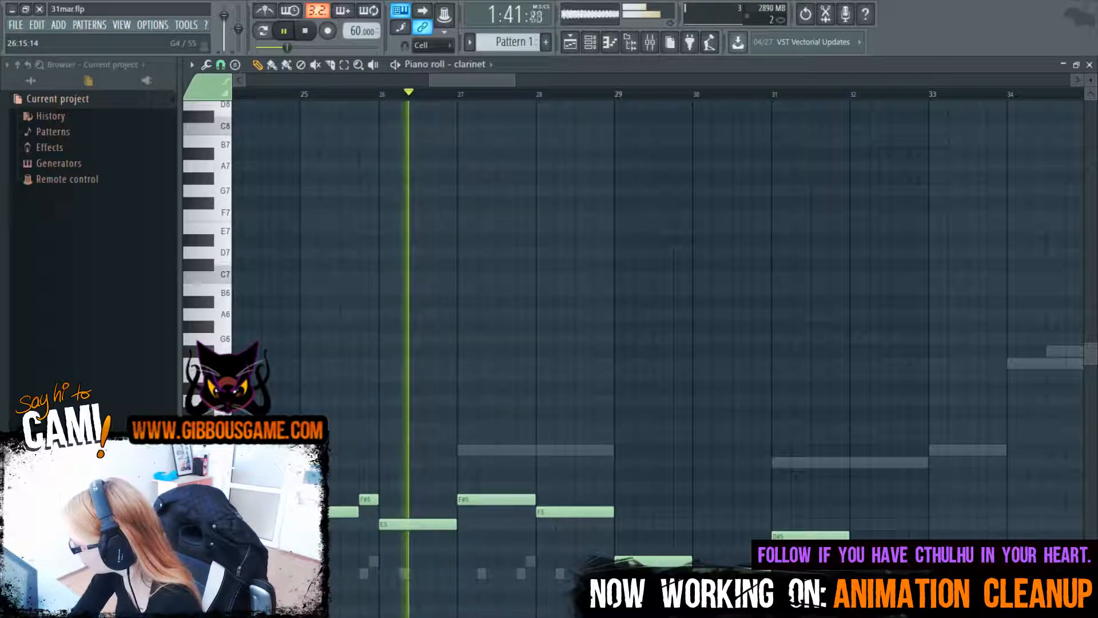
key("space")
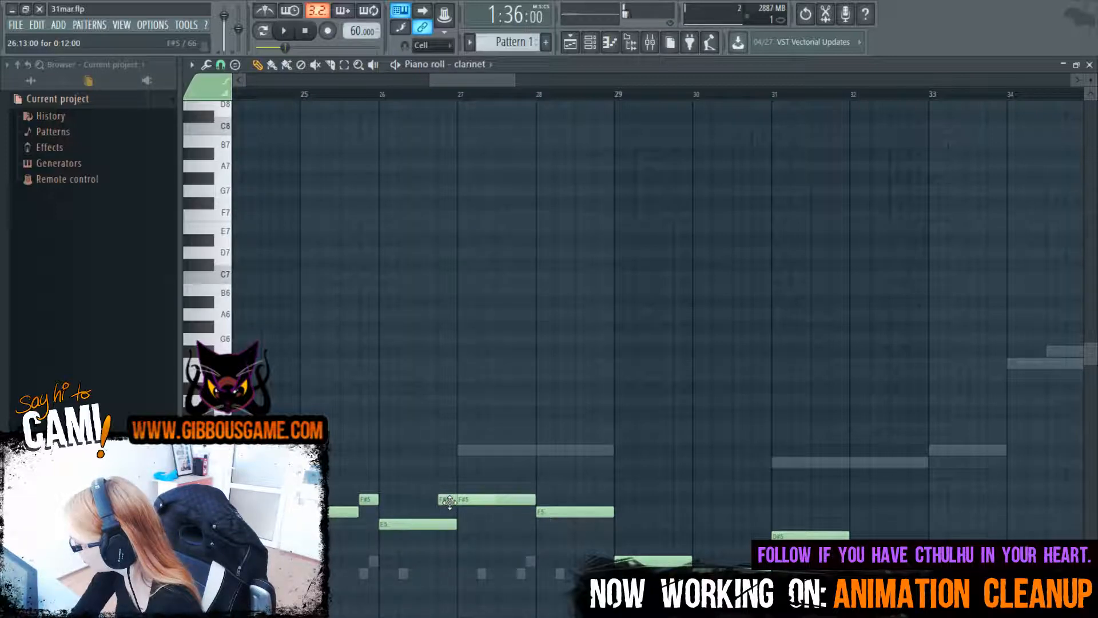
right_click(450, 501)
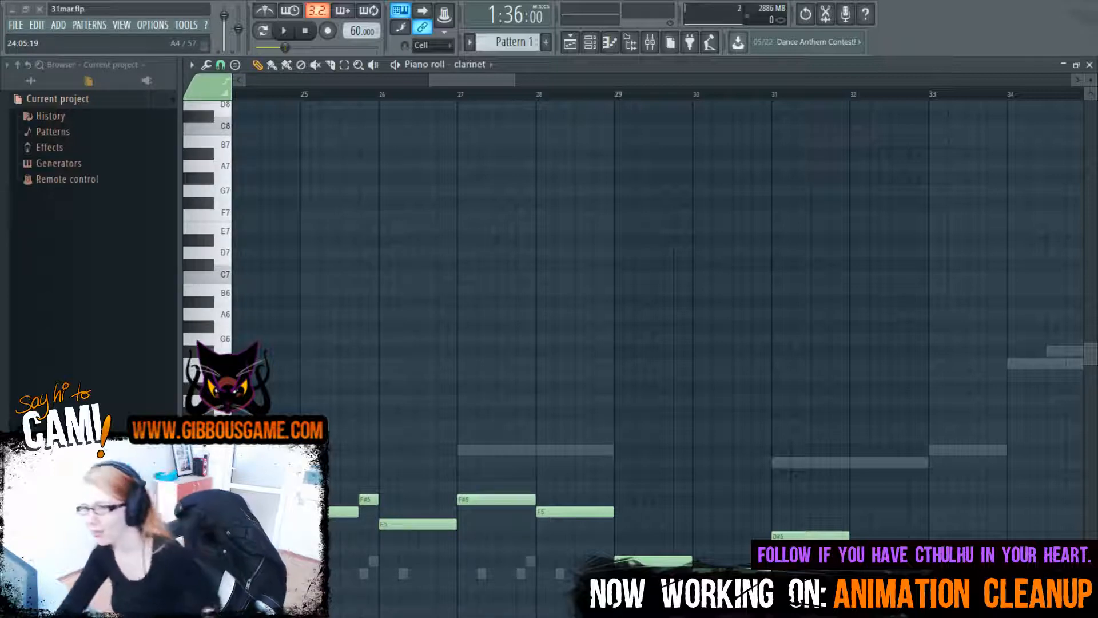
Replay the clarinet passage from bar 25, and delete the long F#5 note at bar 27 and the F5 note at bar 28
scroll(420, 337, "left", 1)
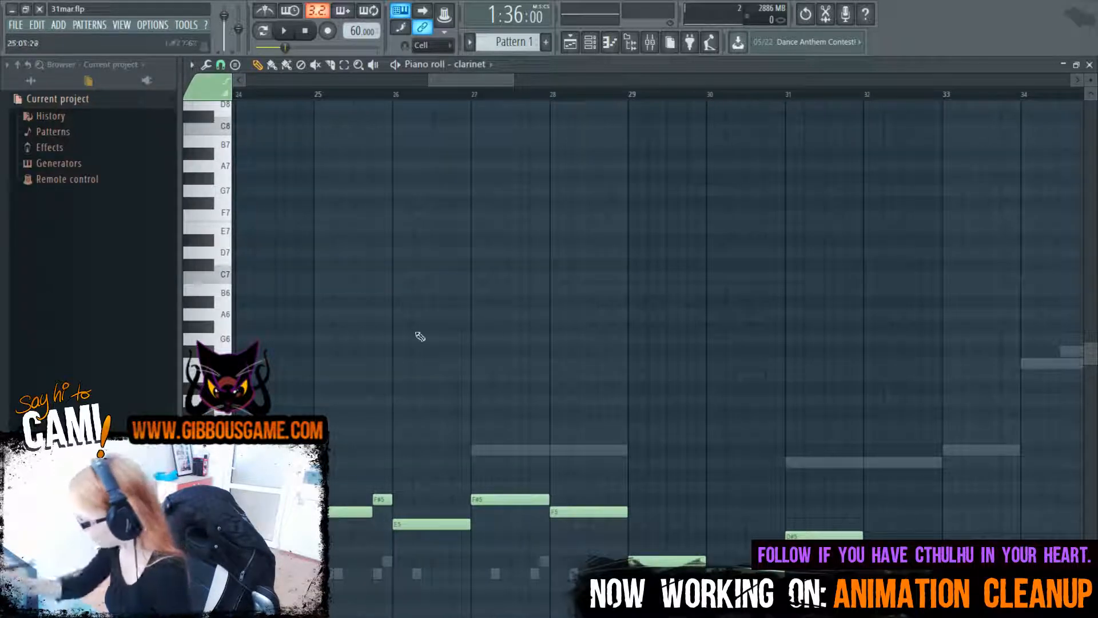
left_click(314, 95)
key("space")
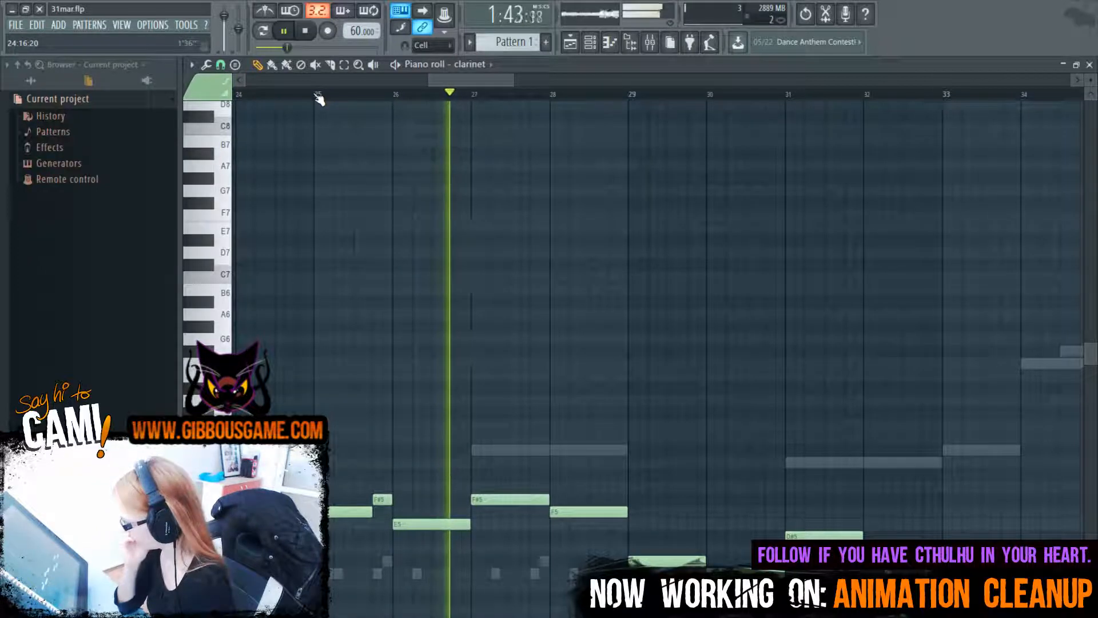
key("space")
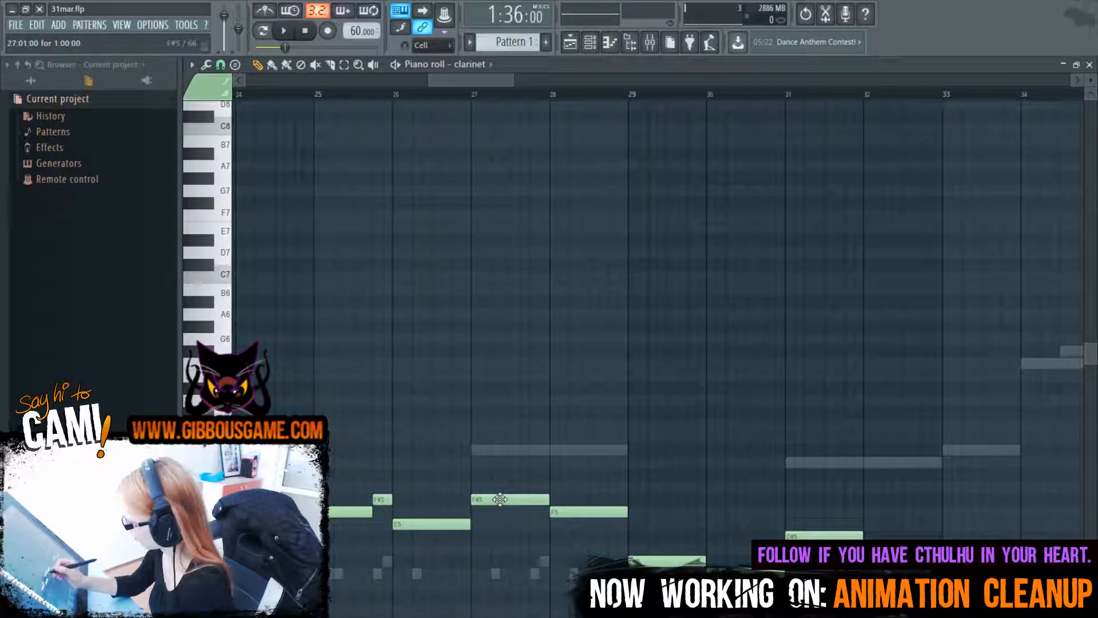
right_click(499, 499)
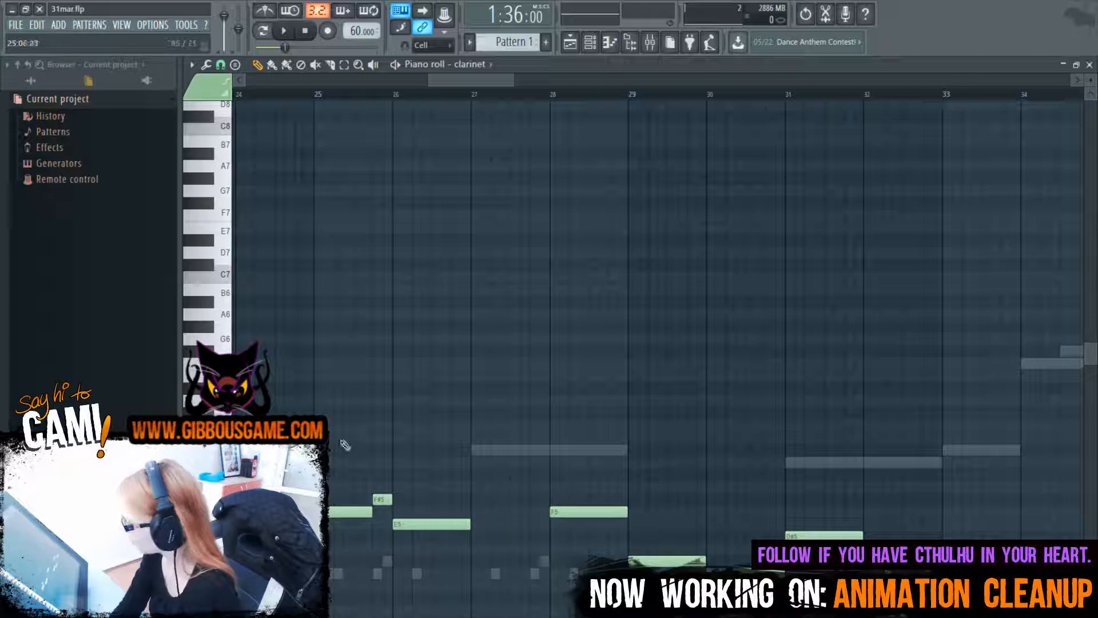
right_click(579, 511)
key("space")
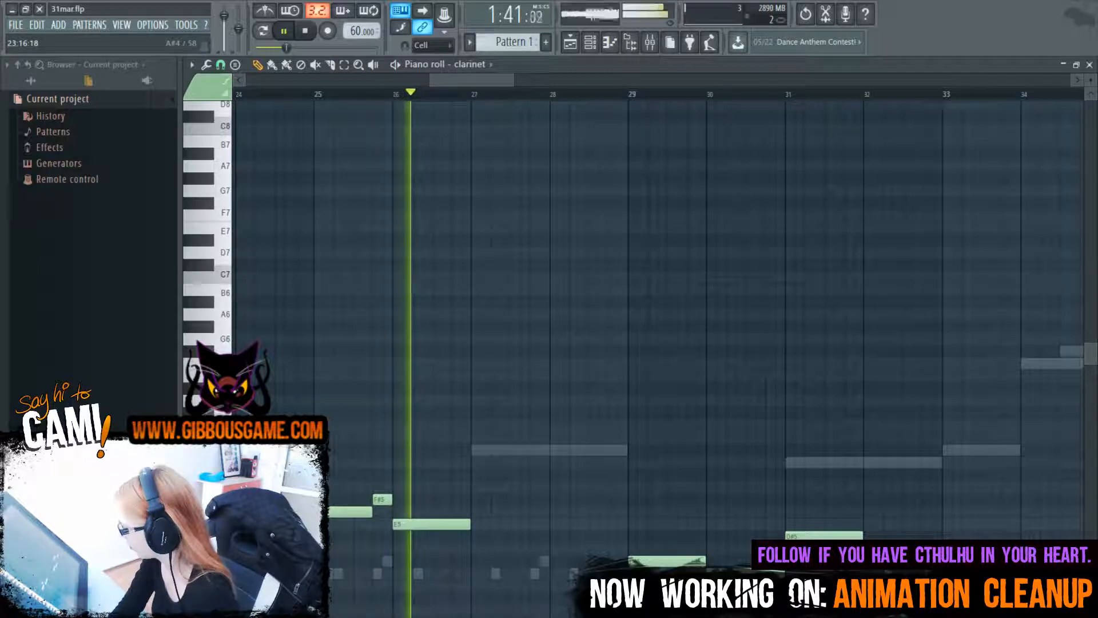
key("space")
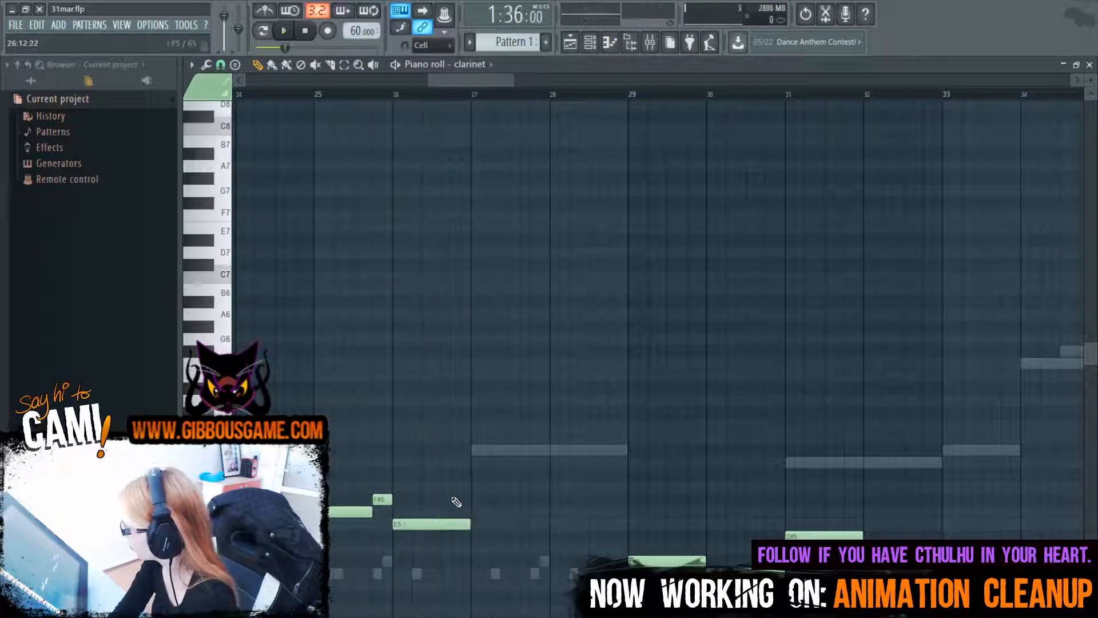
Add an F#5 note ending at bar 27 and an F5 note starting there, shorten the preceding E5, and play the passage
left_click(452, 499)
left_click(471, 513)
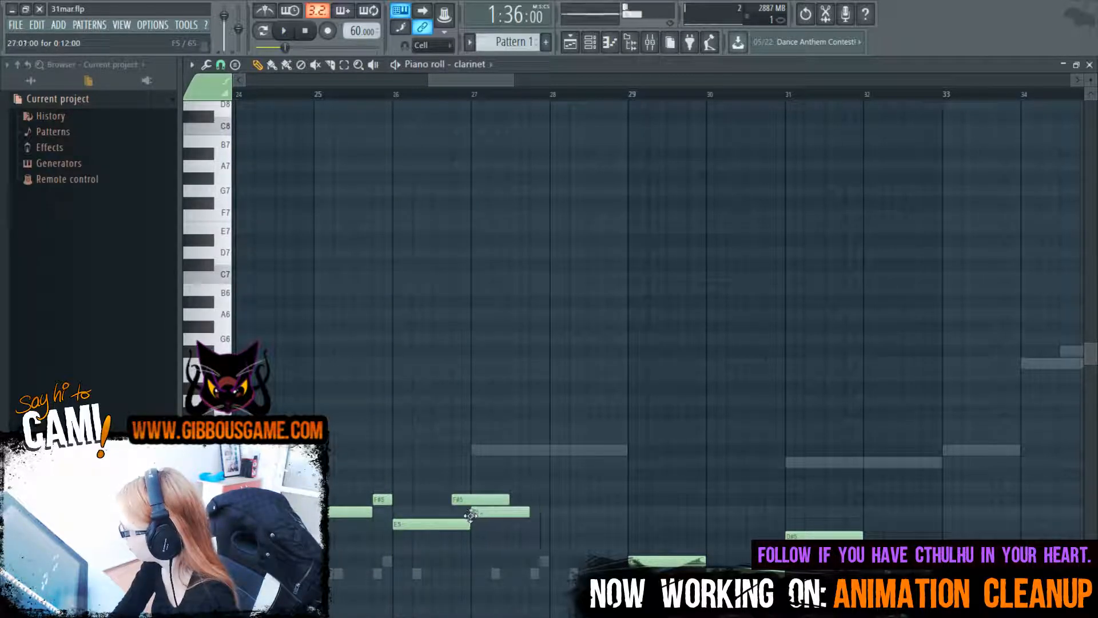
key("space")
left_click_drag(509, 498, 470, 499)
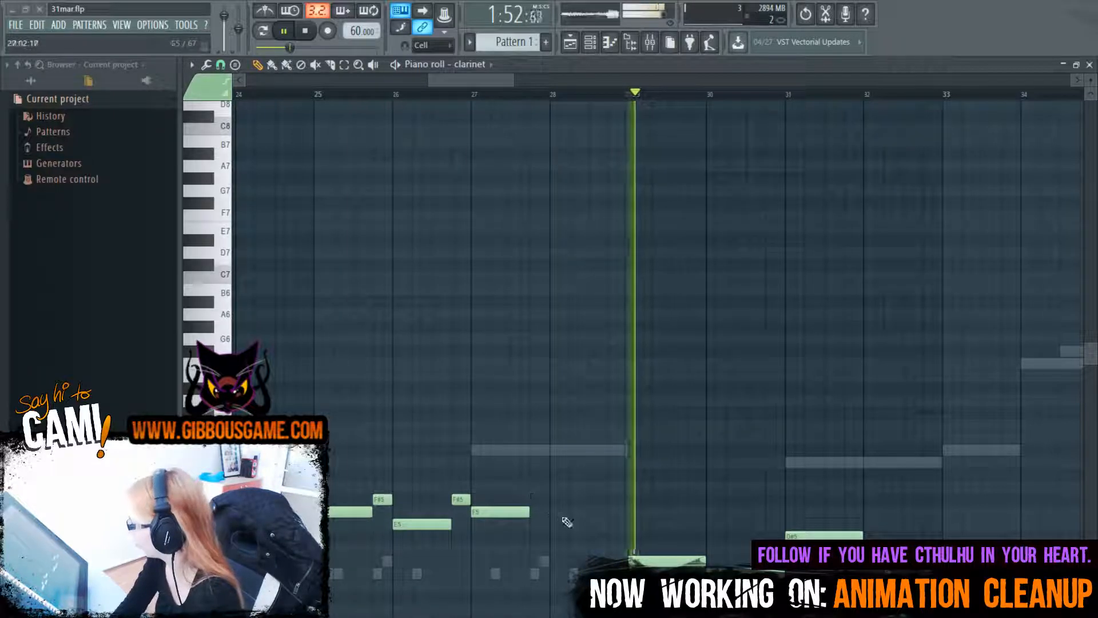
Extend the bar 27 F5 note to bar 28, and fit a short D#5 note at 29:13 after a shortened C#5, ending at bar 30
left_click_drag(529, 512, 543, 512)
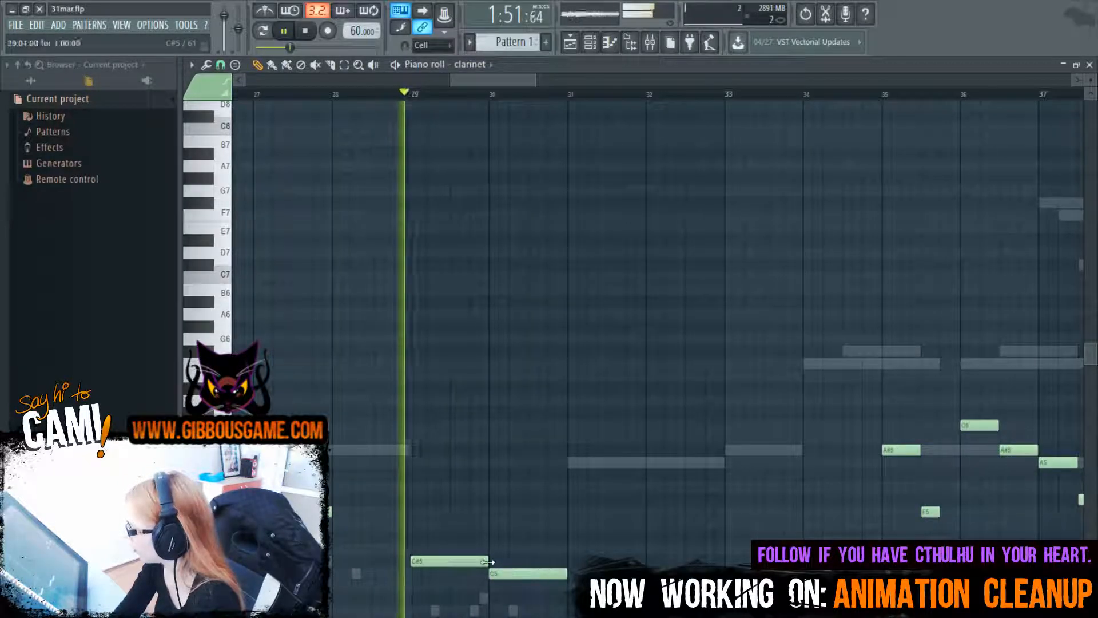
left_click_drag(487, 561, 469, 564)
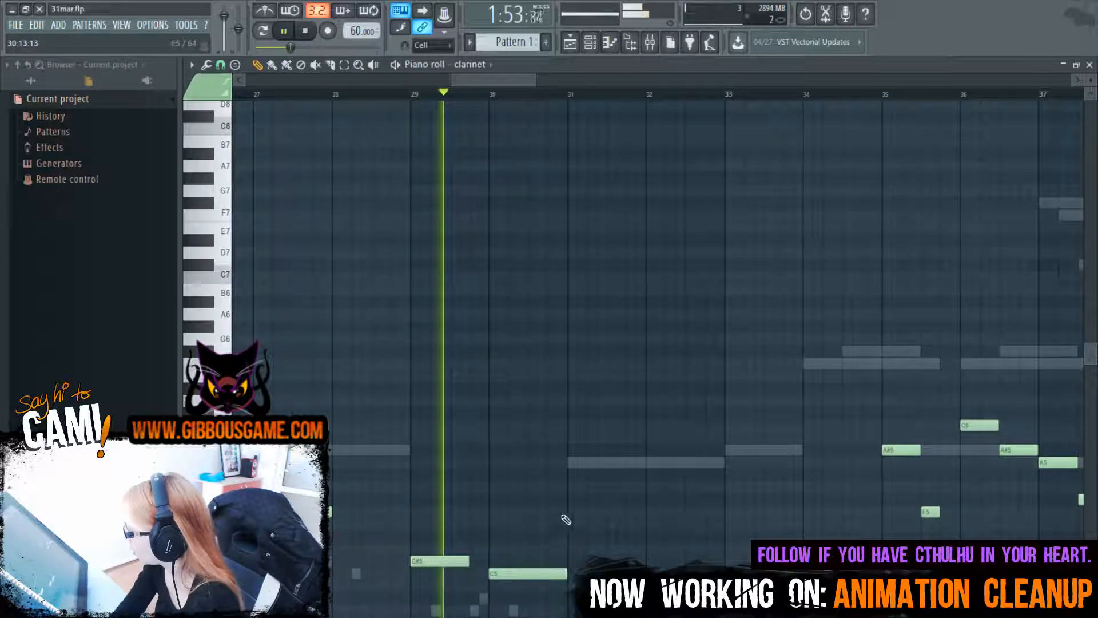
key("space")
left_click(470, 536)
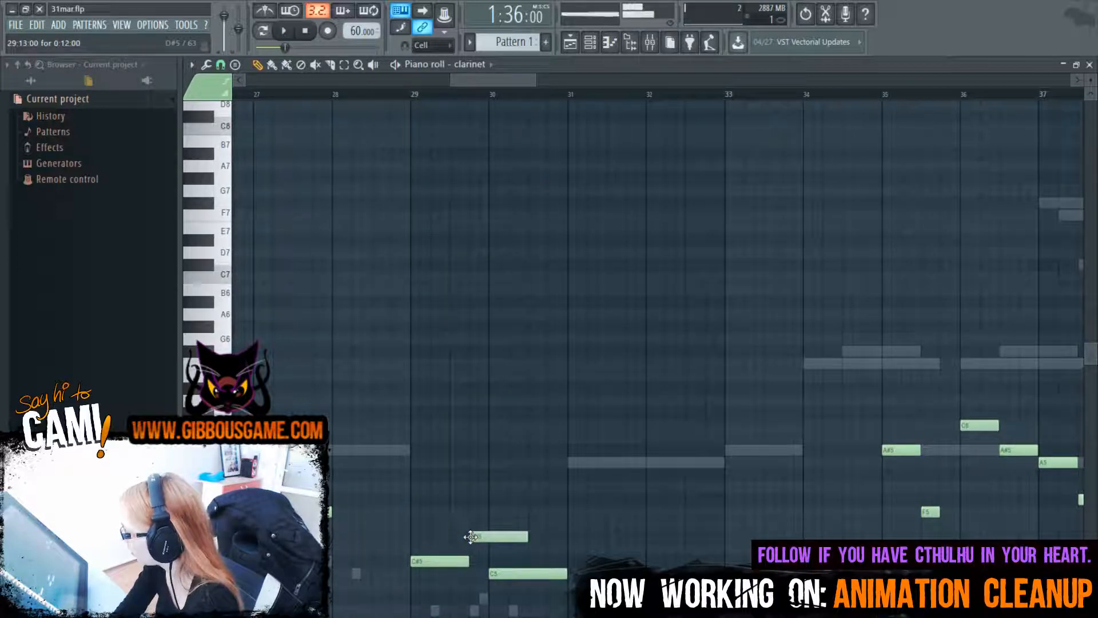
left_click_drag(525, 534, 489, 536)
Play back the clarinet passage from 29:13 through the C5 note in bar 30, and stop
key("space")
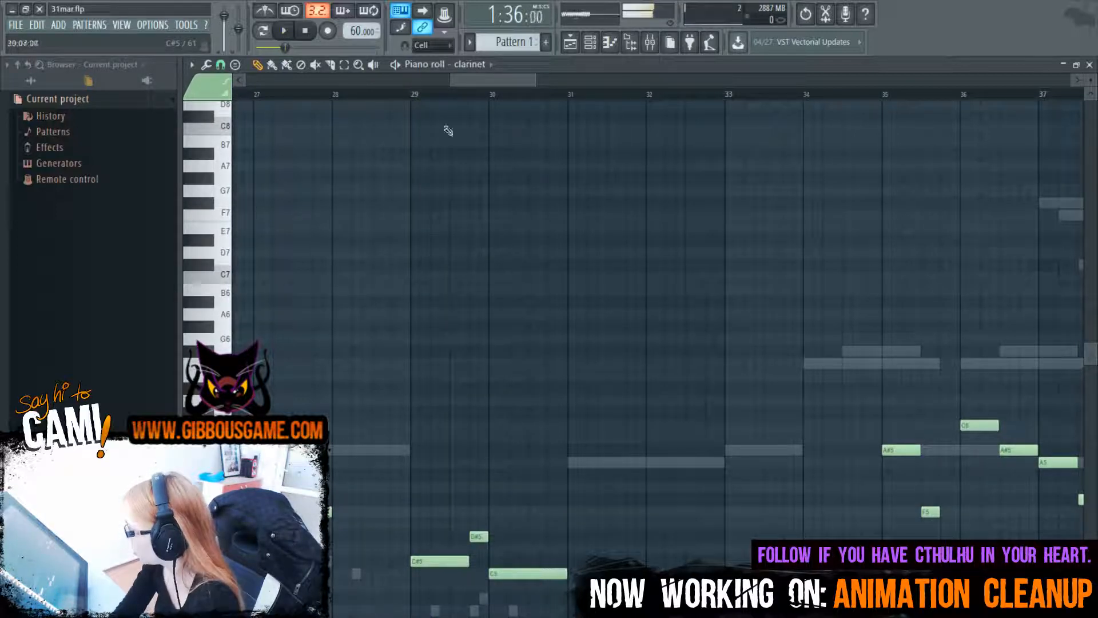
left_click(474, 94)
key("space")
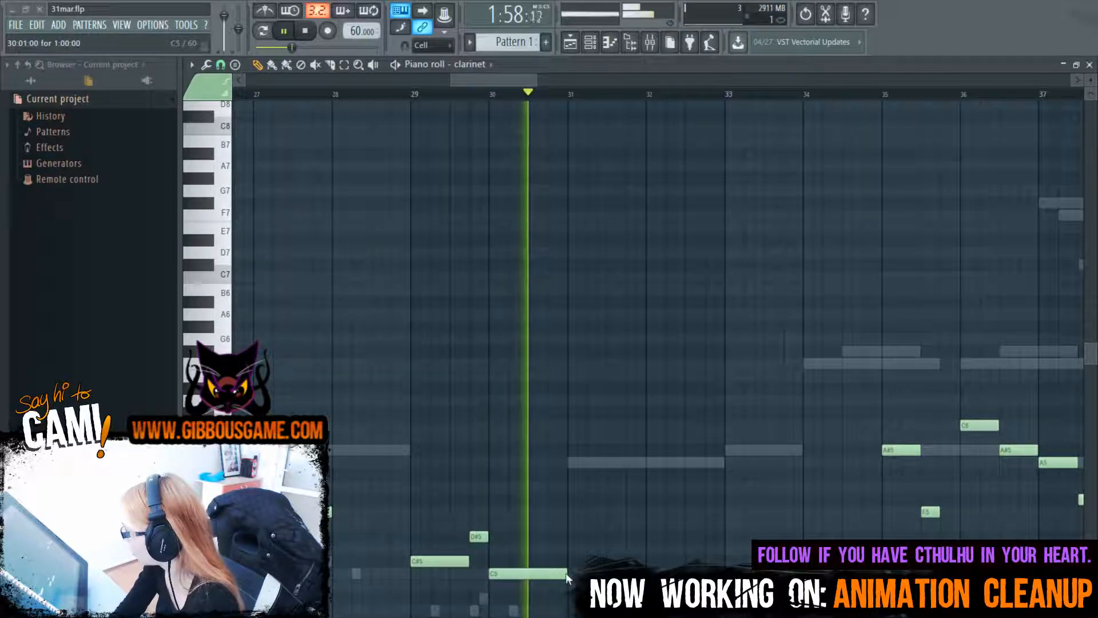
key("space")
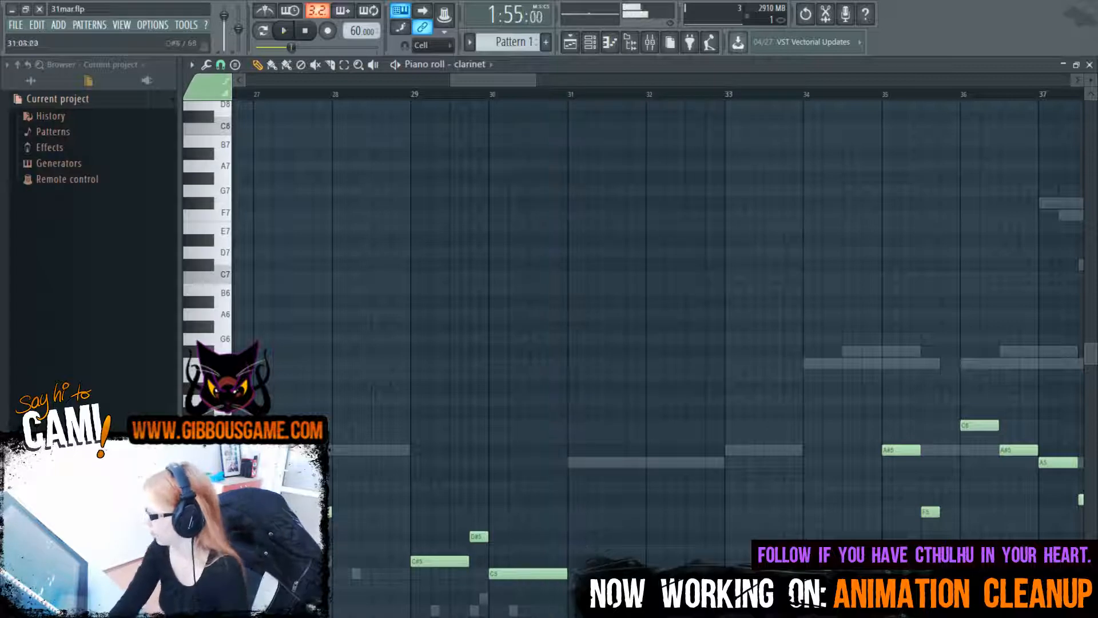
Shorten the bar 30 C5, add a short D#5 ending at bar 31 and a C#5 starting there, and play from bar 25
left_click_drag(561, 553, 557, 536)
left_click(572, 562)
left_click_drag(558, 578, 546, 577)
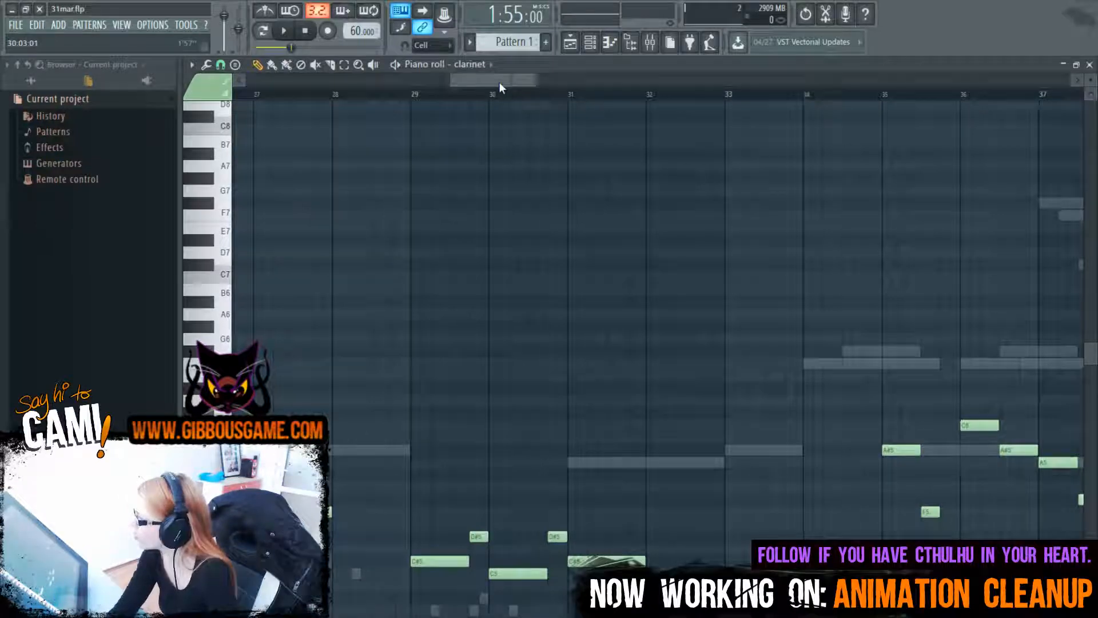
left_click_drag(502, 81, 474, 97)
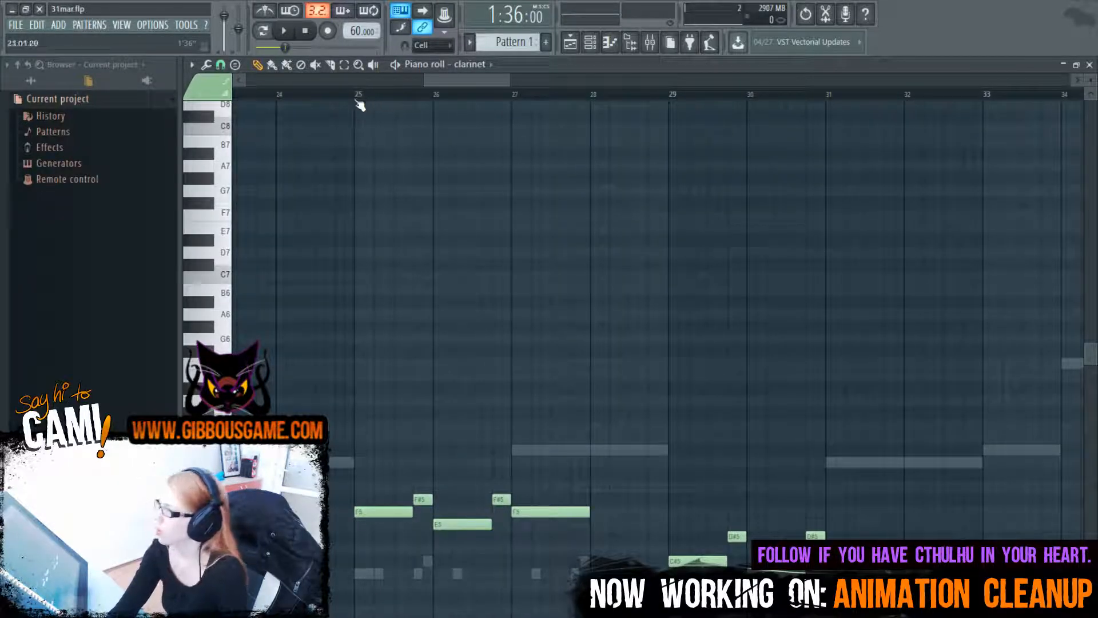
key("space")
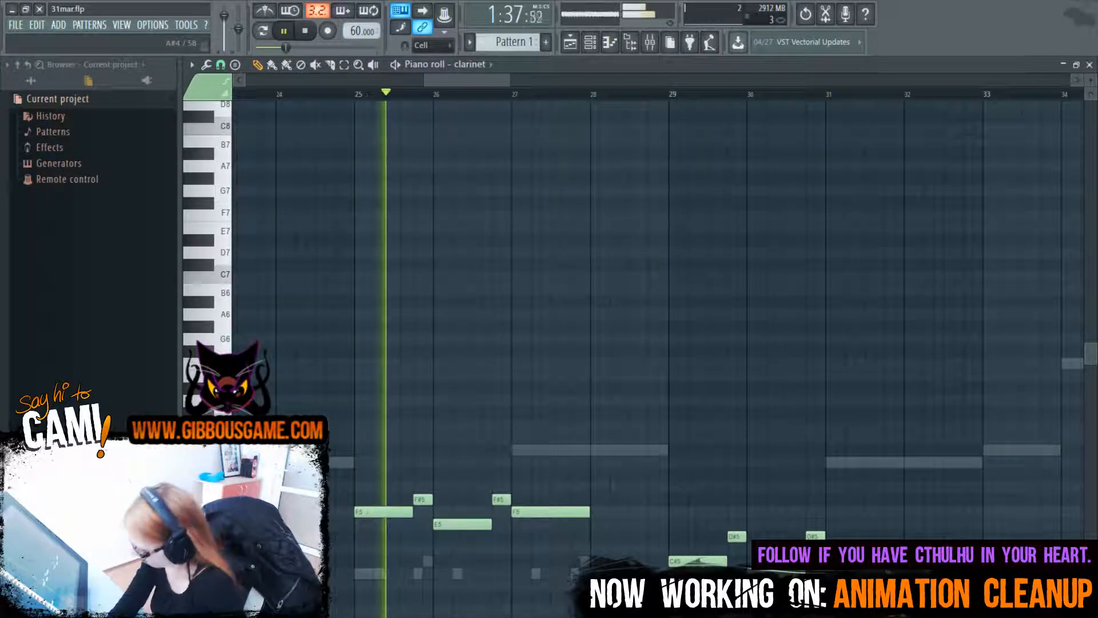
Switch to Toon Boom Harmony, flip back to the finished face on frame 19 for reference, and go to frame 34
key("alt+Tab")
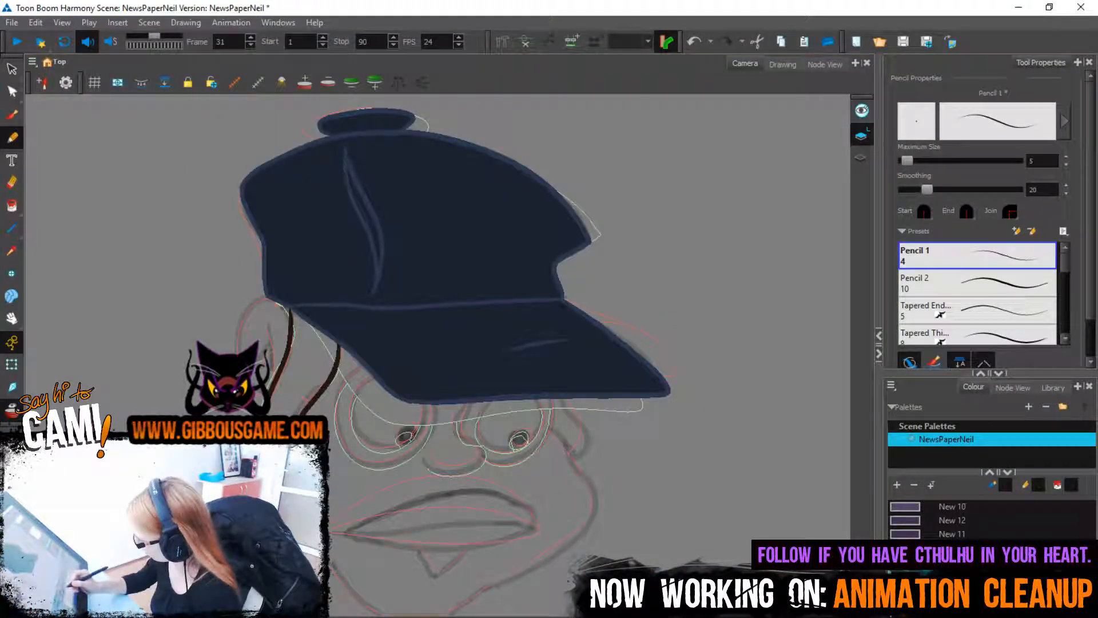
key("f")
key("f")
key("f")
key("f")
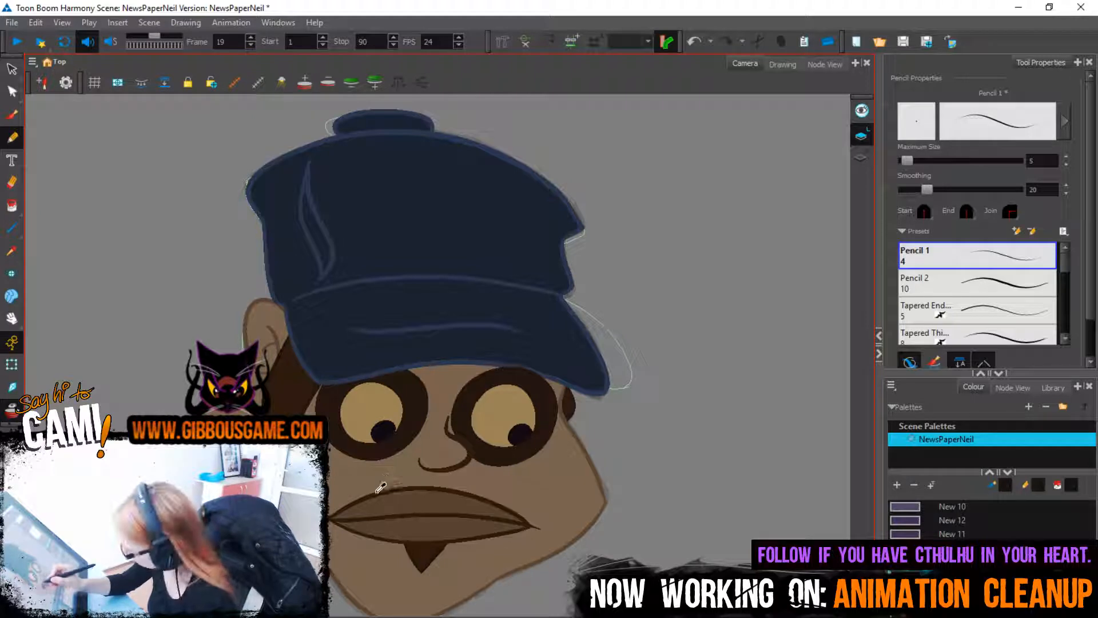
key("g")
key("g")
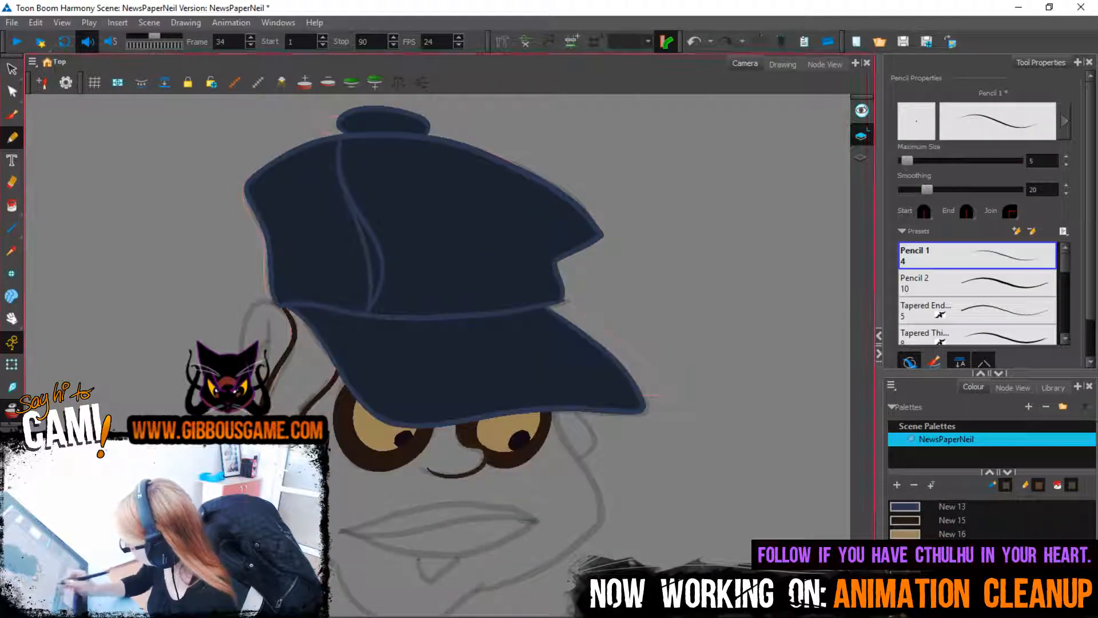
Trace the mouth's upper lip, lower lip and parting line in pencil on frame 34, checking frame 24 for reference
left_click_drag(341, 532, 537, 521)
key("ctrl+z")
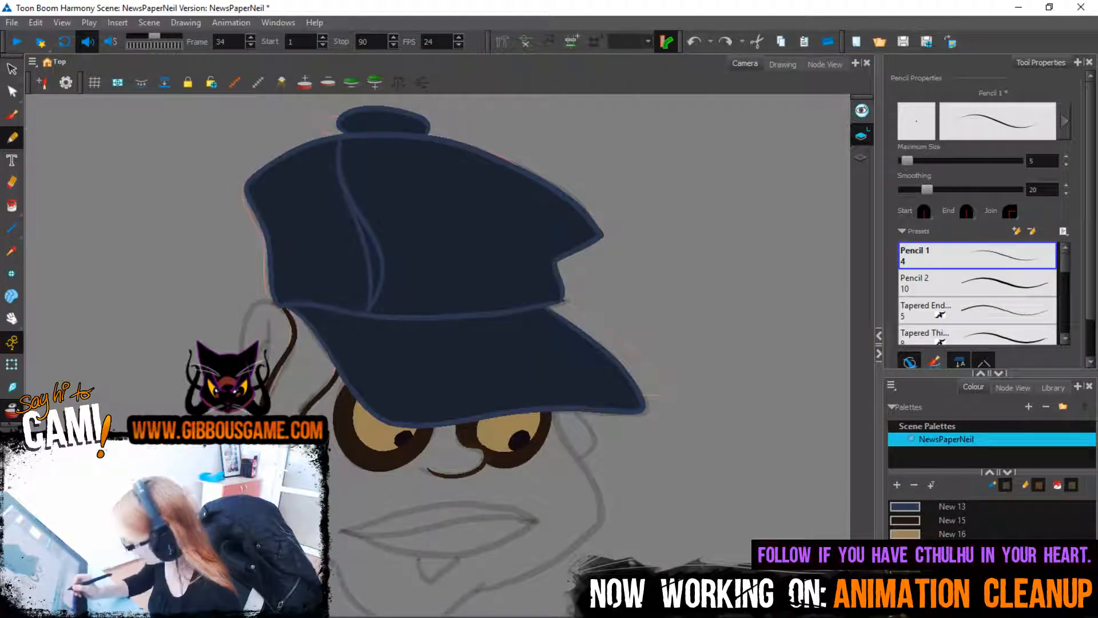
key("f")
key("f")
key("f")
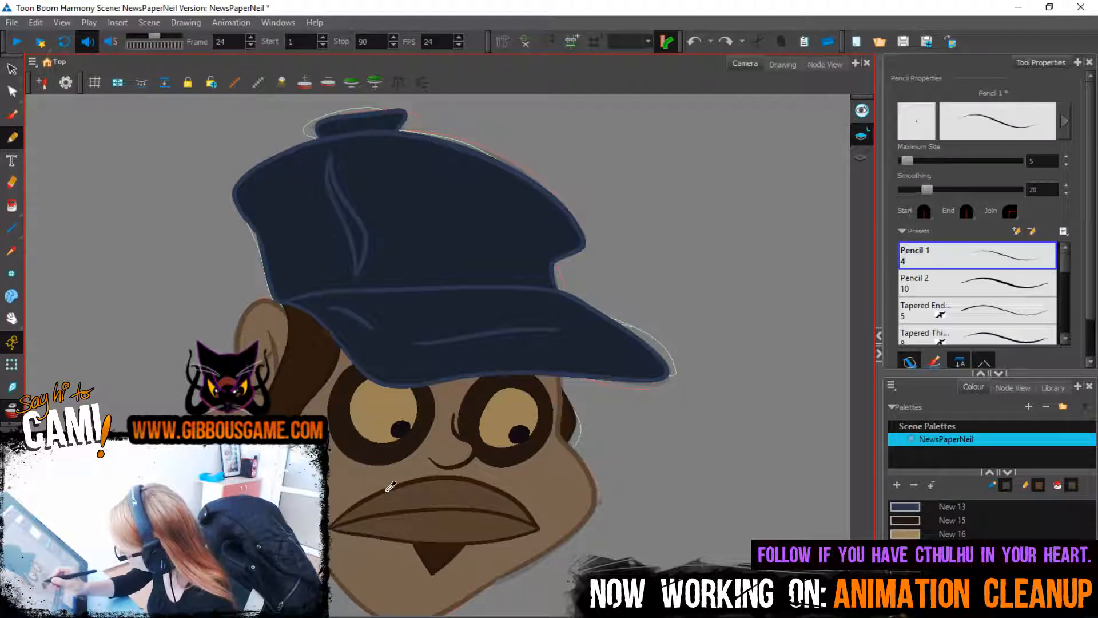
key("ctrl+c")
key("g")
key("g")
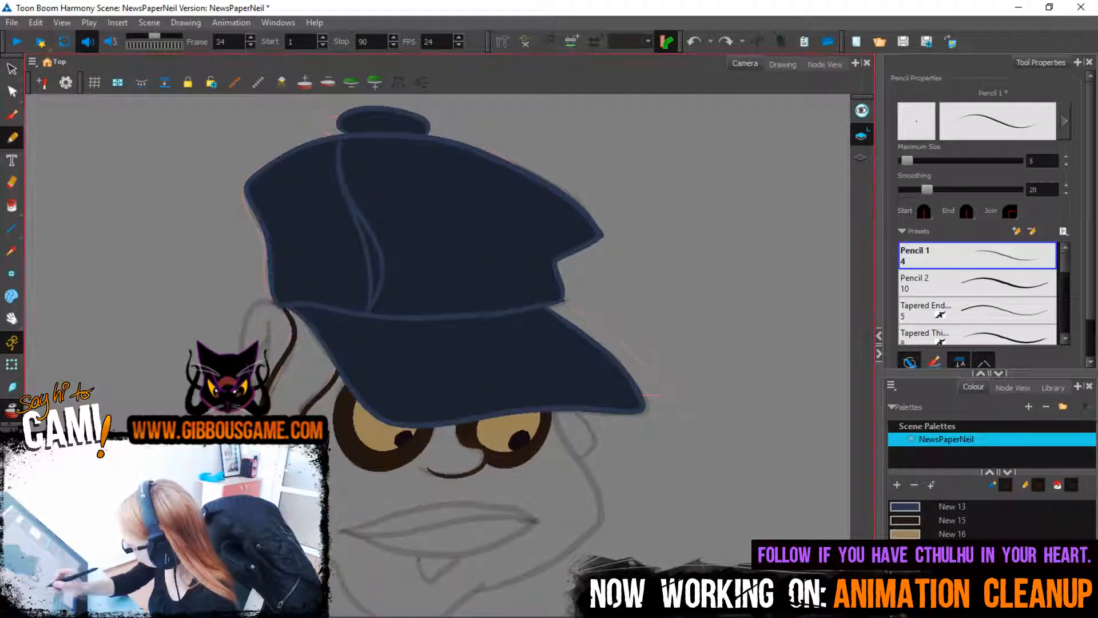
mouse_move(533, 519)
left_mouse_down()
mouse_move(347, 533)
mouse_move(457, 558)
mouse_move(530, 521)
left_mouse_up()
mouse_move(347, 529)
left_mouse_down()
mouse_move(457, 503)
mouse_move(526, 518)
left_mouse_up()
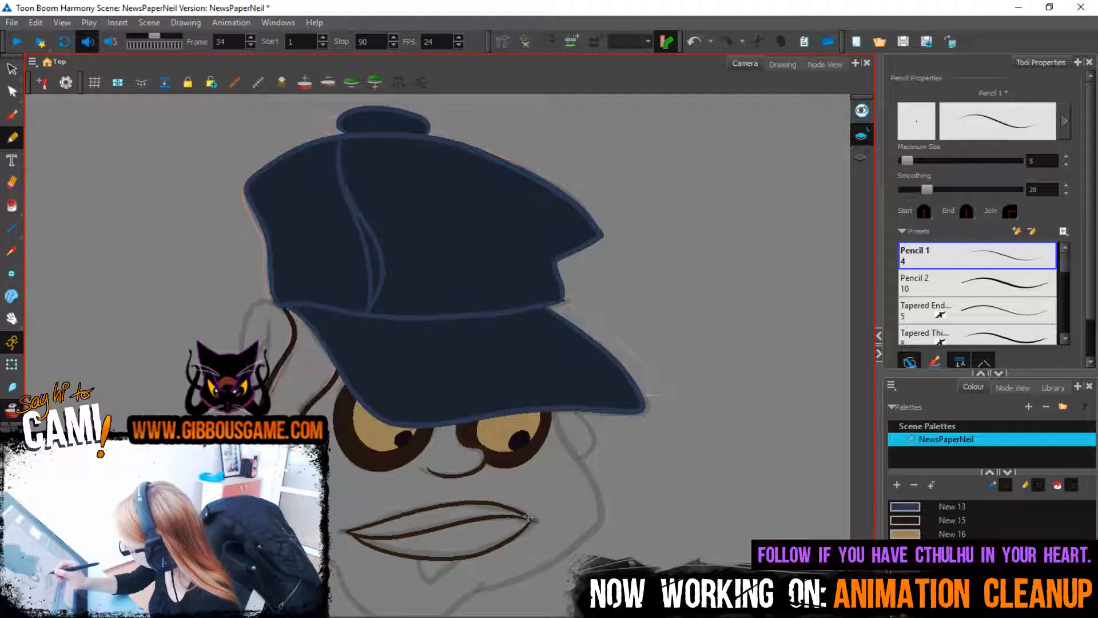
Trace the lips and the parting line over the rough mouth sketch on frame 37, redoing any poor strokes
key("g")
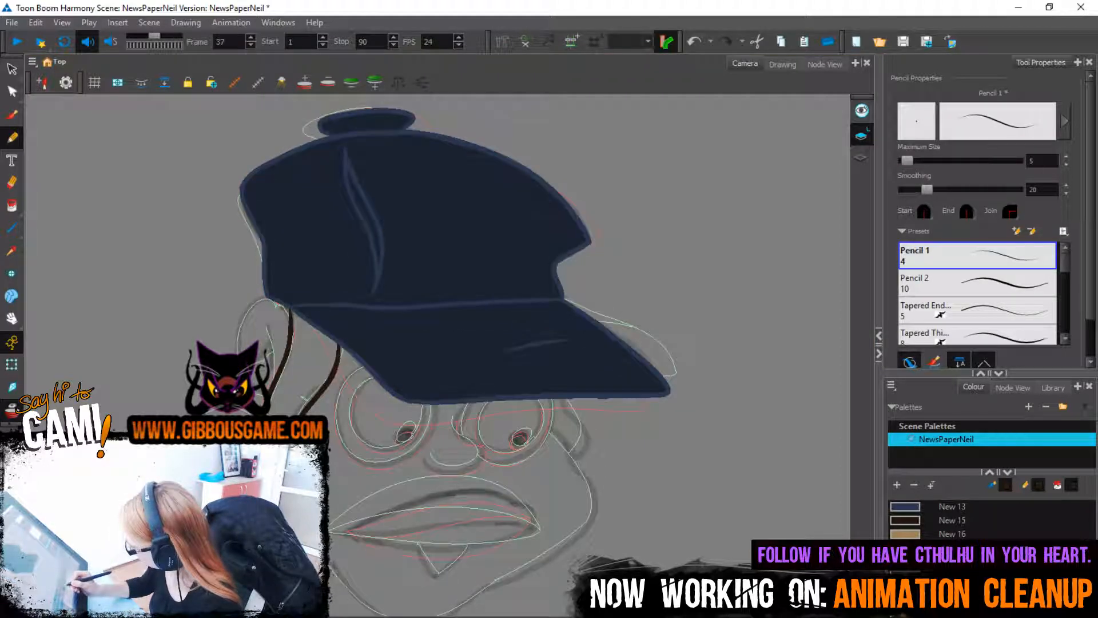
left_click_drag(349, 535, 531, 518)
key("ctrl+z")
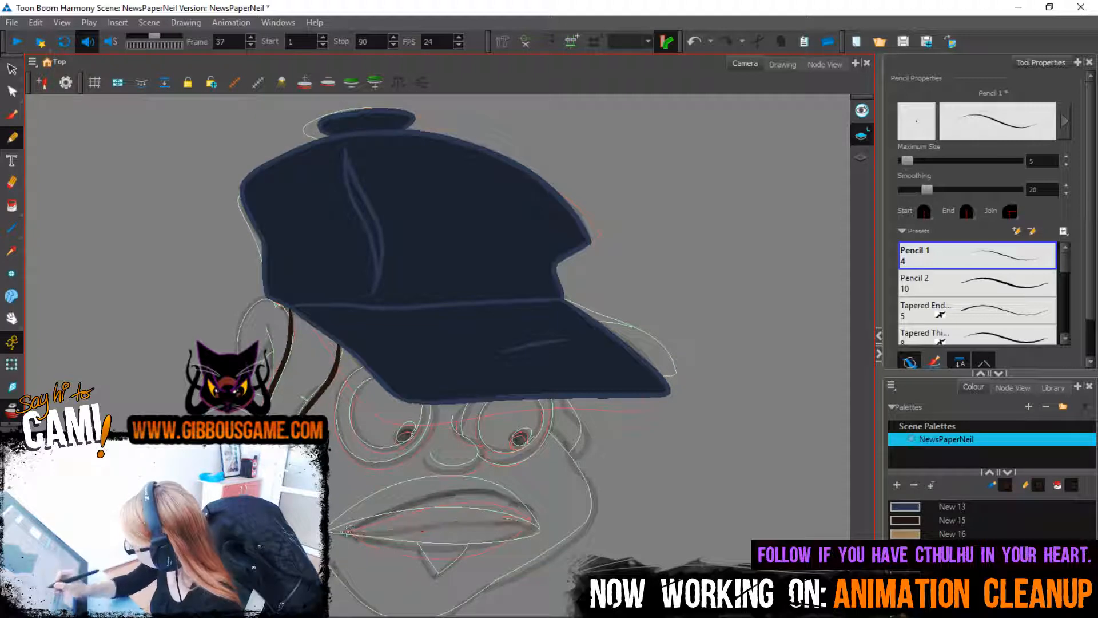
left_click_drag(343, 533, 537, 515)
mouse_move(349, 533)
left_mouse_down()
mouse_move(497, 546)
mouse_move(537, 519)
mouse_move(514, 503)
mouse_move(435, 491)
mouse_move(350, 531)
left_mouse_up()
key("ctrl+z")
mouse_move(538, 519)
left_mouse_down()
mouse_move(495, 493)
mouse_move(346, 532)
left_mouse_up()
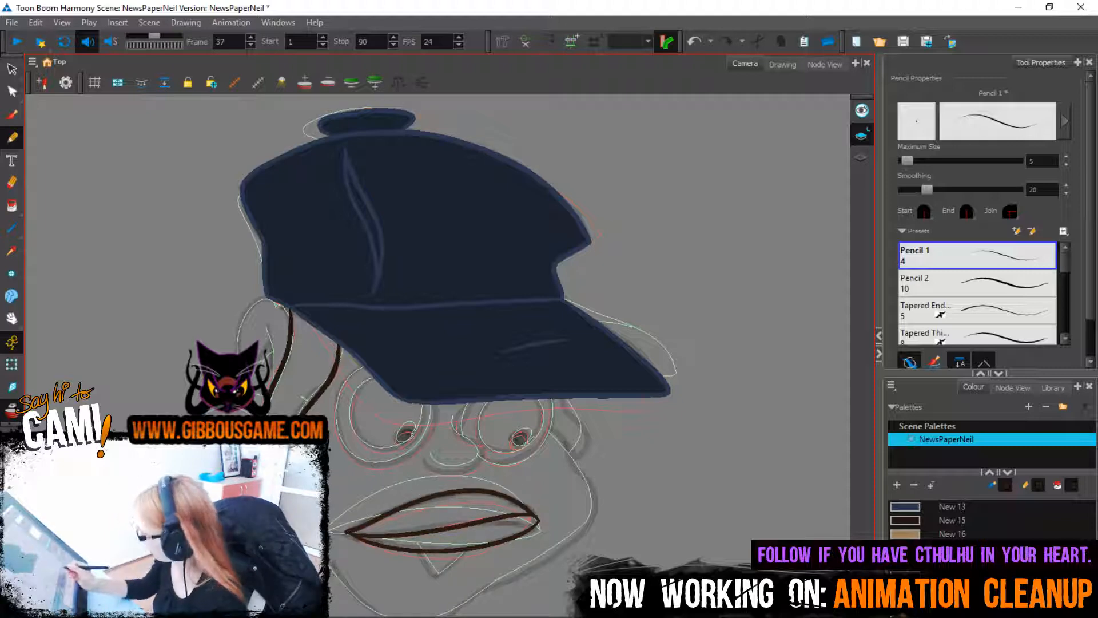
Advance to frame 43 and trace the narrower mouth with its lip outlines and inner lines in pencil
key(".")
key(".")
key(".")
key(".")
key(".")
key(".")
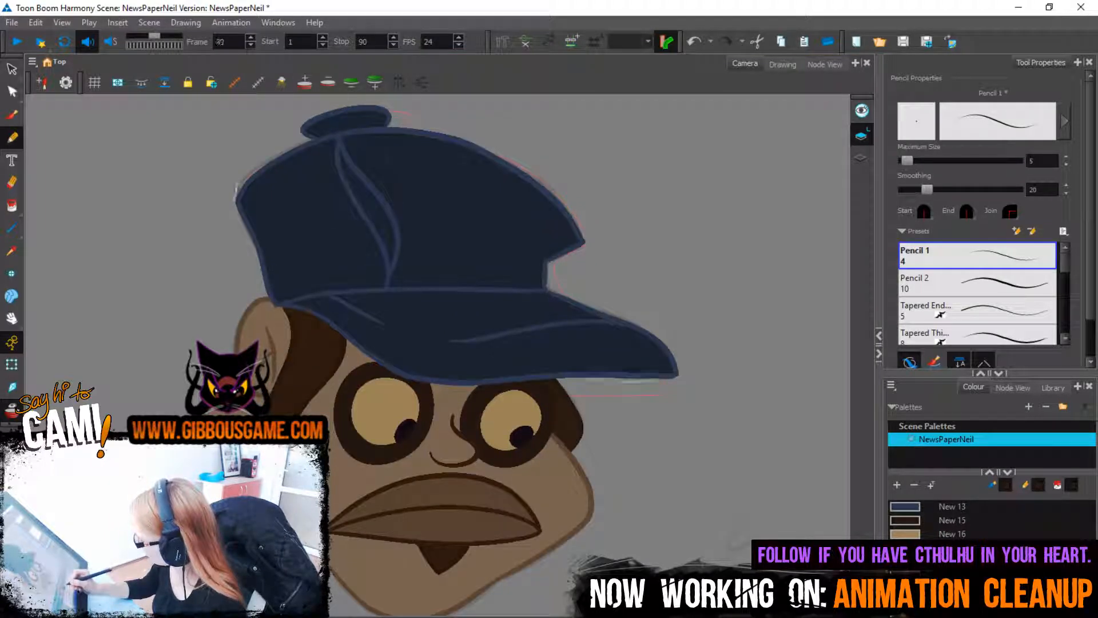
left_click_drag(359, 525, 517, 524)
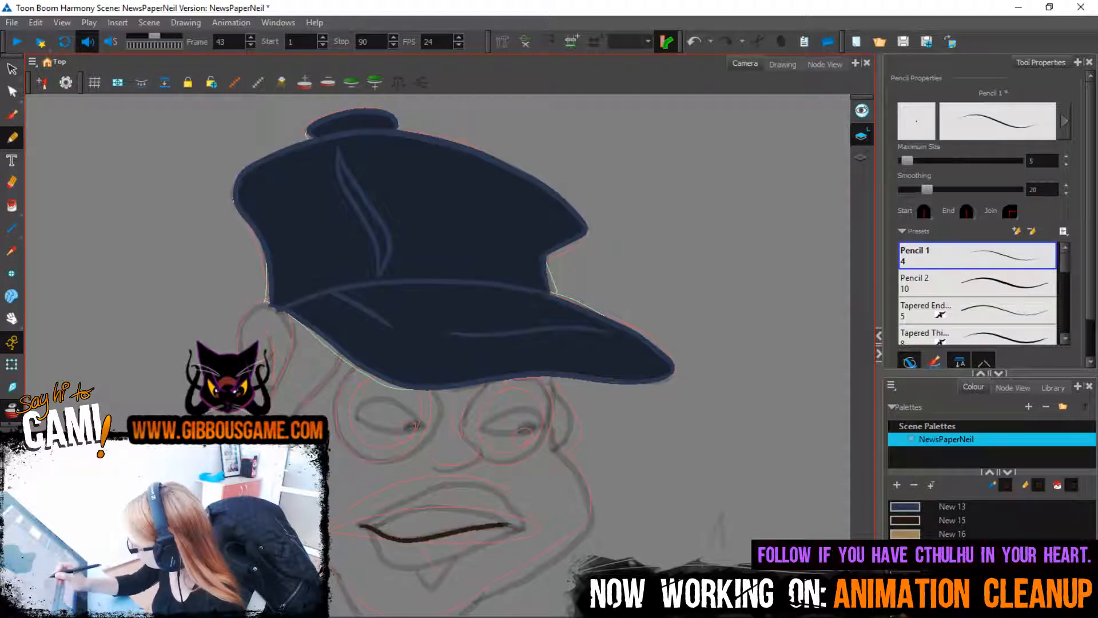
mouse_move(367, 529)
left_mouse_down()
mouse_move(376, 551)
mouse_move(492, 554)
mouse_move(522, 529)
mouse_move(472, 480)
mouse_move(365, 526)
left_mouse_up()
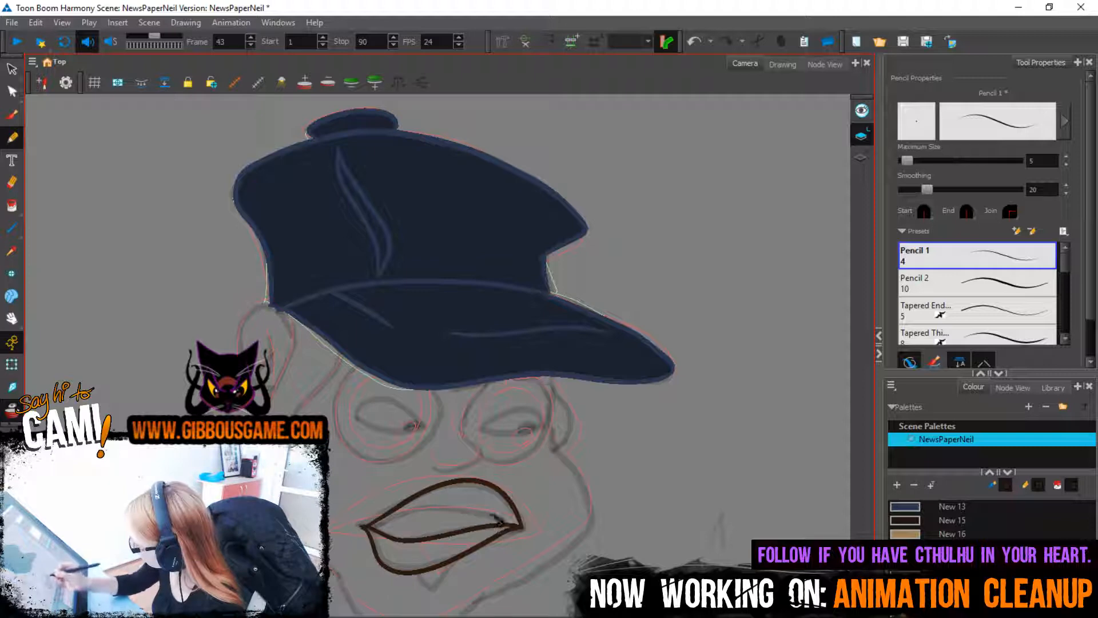
mouse_move(498, 520)
left_mouse_down()
mouse_move(371, 527)
mouse_move(374, 518)
mouse_move(522, 521)
left_mouse_up()
Trace the twisted mouth shapes, including the raised upper lip and inner line, on frames 45 and 47
key("g")
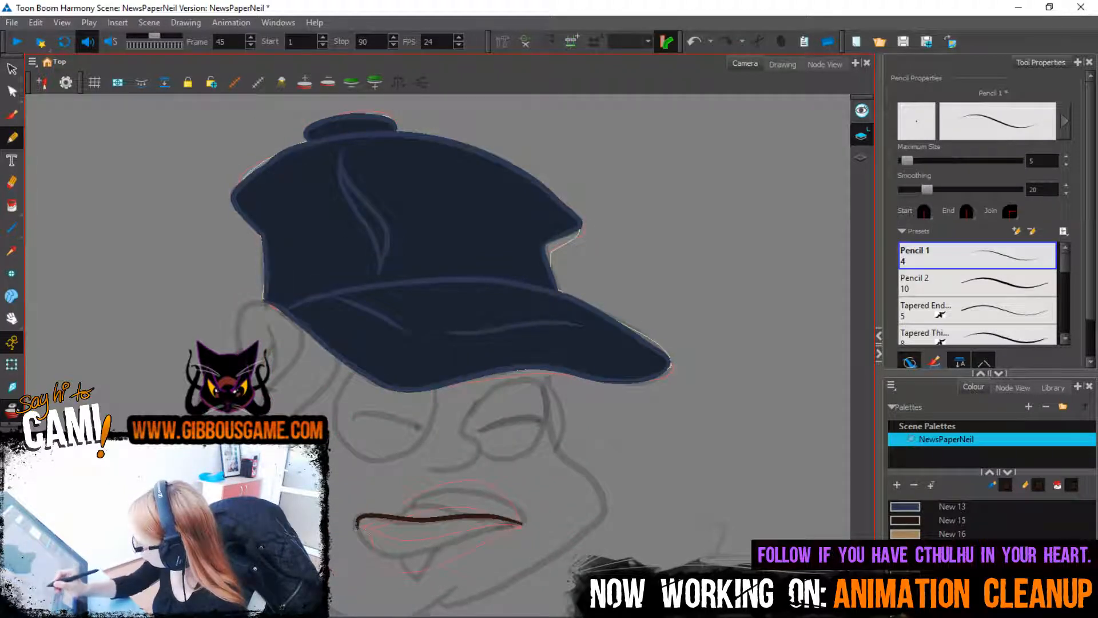
mouse_move(357, 522)
left_mouse_down()
mouse_move(382, 552)
mouse_move(520, 521)
mouse_move(430, 485)
mouse_move(434, 506)
mouse_move(462, 514)
left_mouse_up()
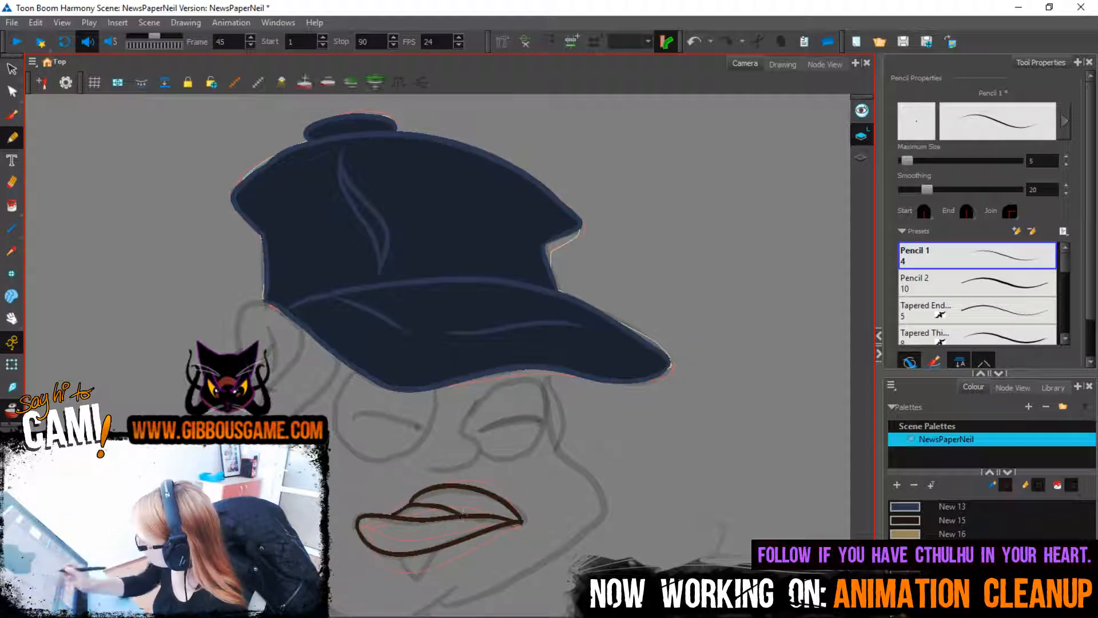
key("period")
key("period")
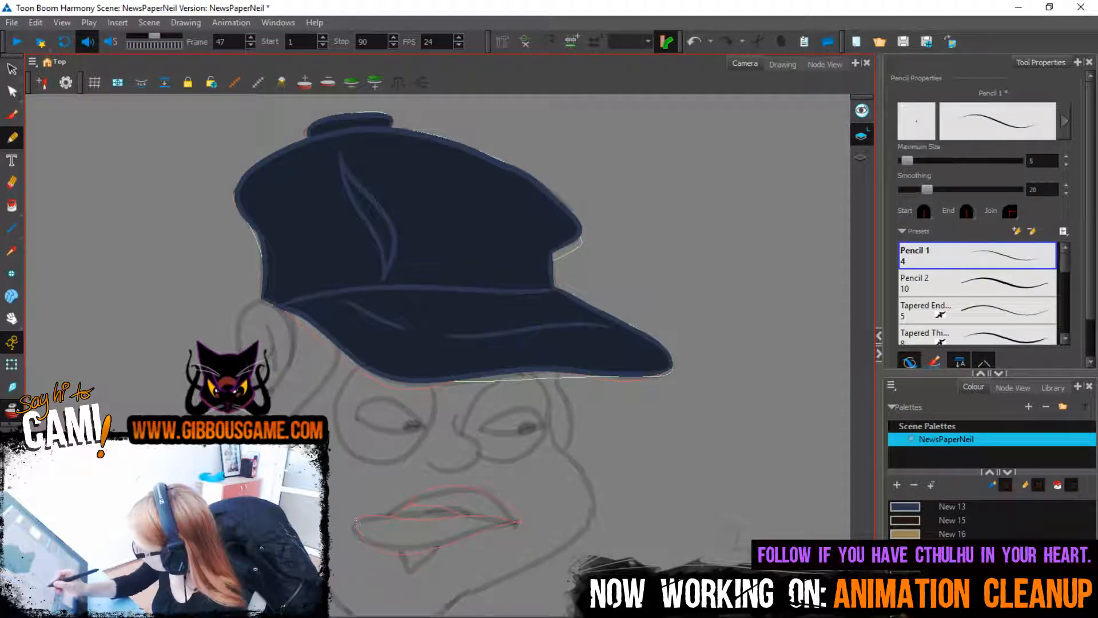
mouse_move(356, 523)
left_mouse_down()
mouse_move(425, 549)
mouse_move(510, 520)
mouse_move(357, 520)
left_mouse_up()
left_click_drag(510, 521, 422, 491)
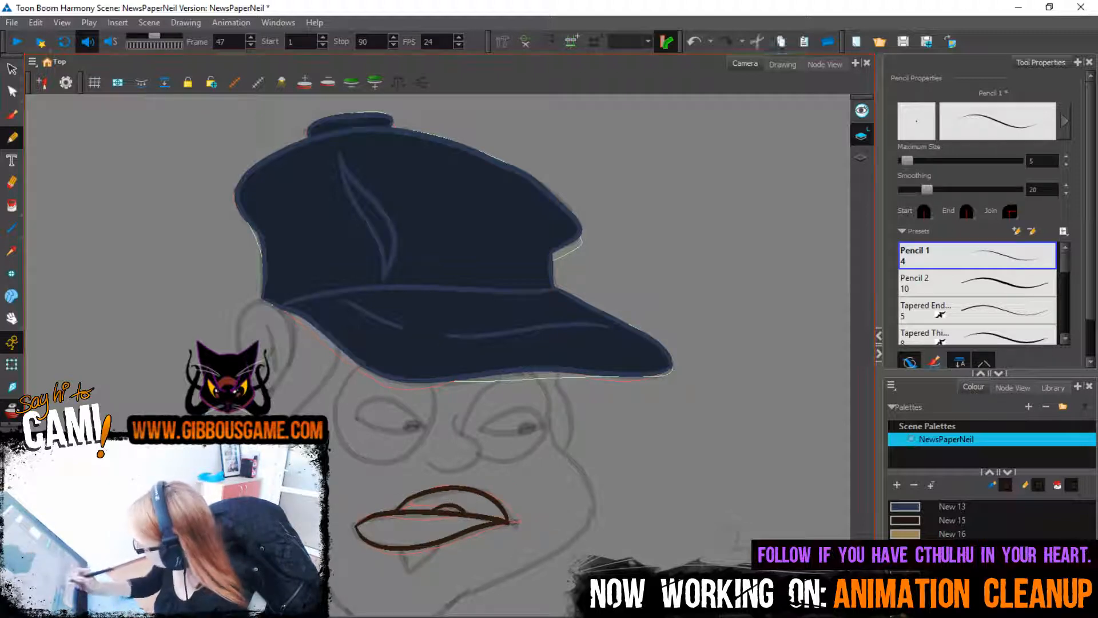
Trace the wide mouth's outline on frame 49 and redraw the inner lip line until it fits the sketch
key("period")
key("period")
mouse_move(329, 530)
left_mouse_down()
mouse_move(435, 546)
mouse_move(540, 533)
mouse_move(423, 476)
mouse_move(331, 529)
left_mouse_up()
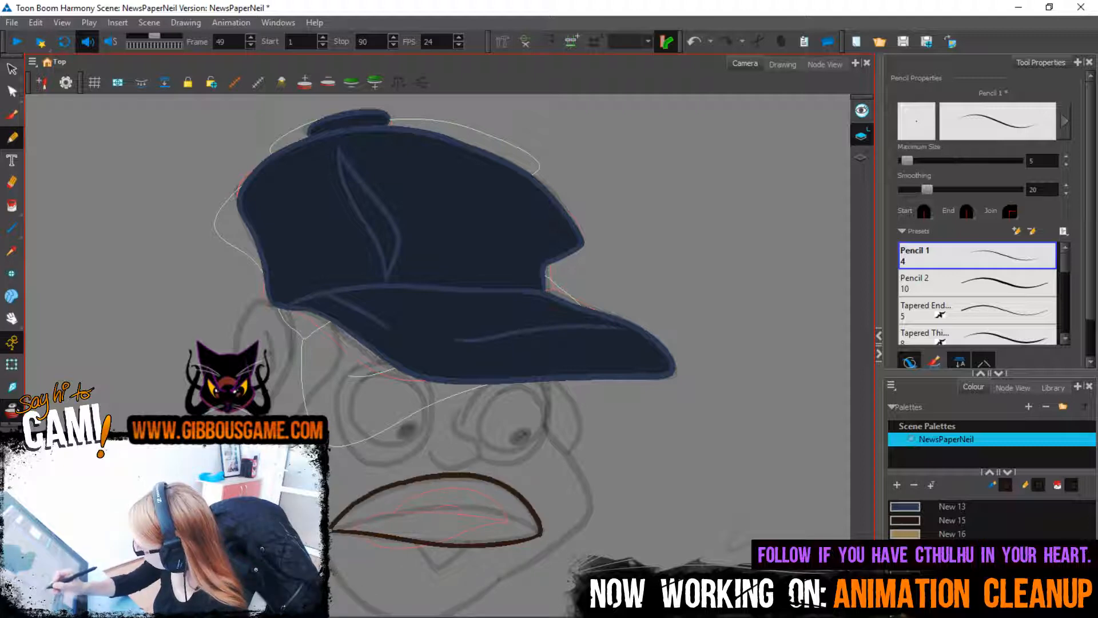
mouse_move(537, 529)
left_mouse_down()
mouse_move(394, 504)
mouse_move(330, 529)
left_mouse_up()
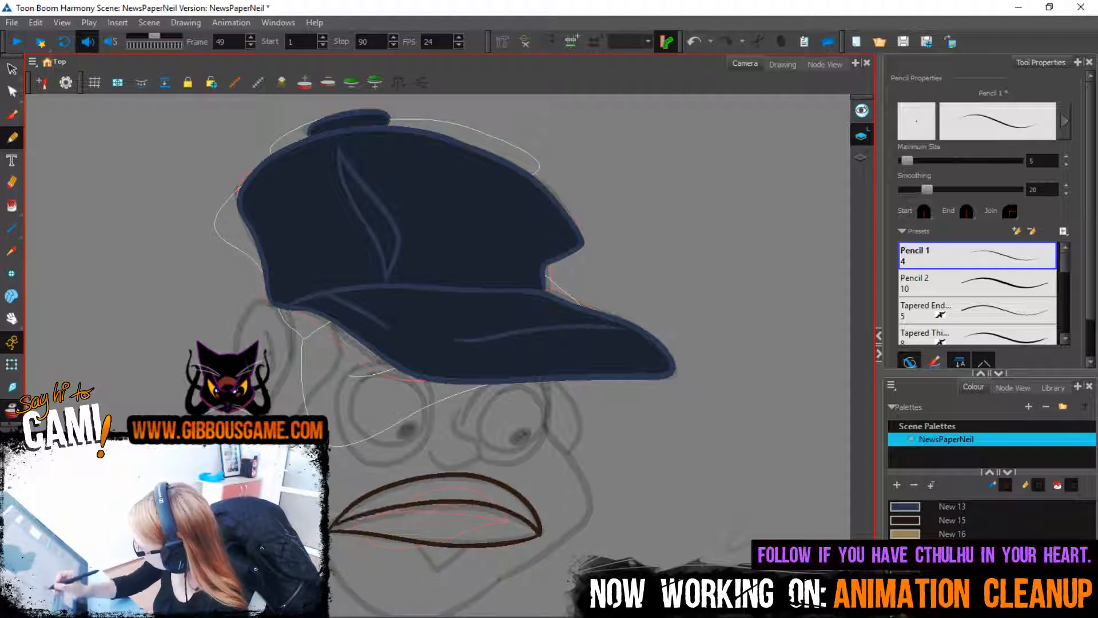
key("ctrl+z")
mouse_move(541, 529)
left_mouse_down()
mouse_move(437, 503)
mouse_move(330, 529)
left_mouse_up()
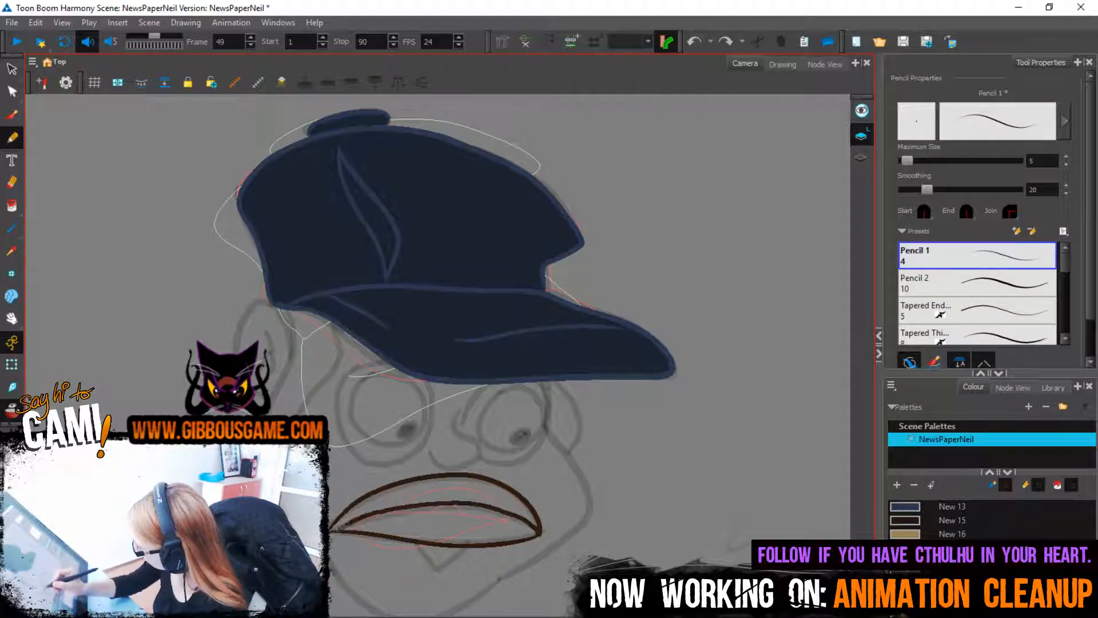
key("ctrl+z")
mouse_move(541, 529)
left_mouse_down()
mouse_move(512, 514)
mouse_move(395, 503)
mouse_move(331, 529)
left_mouse_up()
key("alt+q")
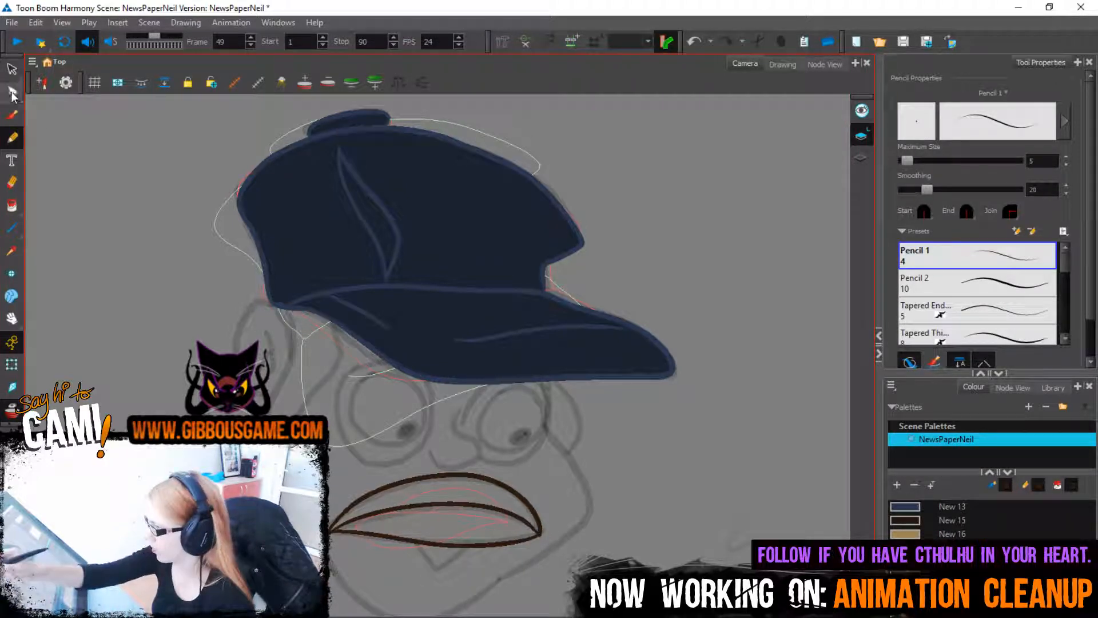
left_click(341, 533)
key("alt+/")
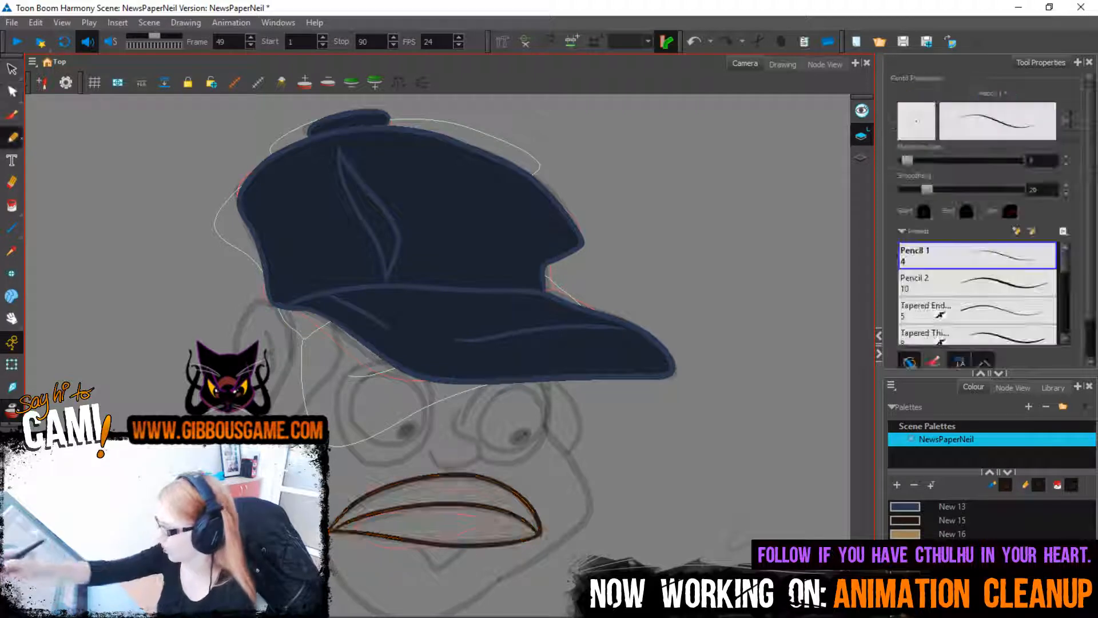
Trace the tilted mouth's lower lip, parting line and upper lip in pencil on frame 51
key("g")
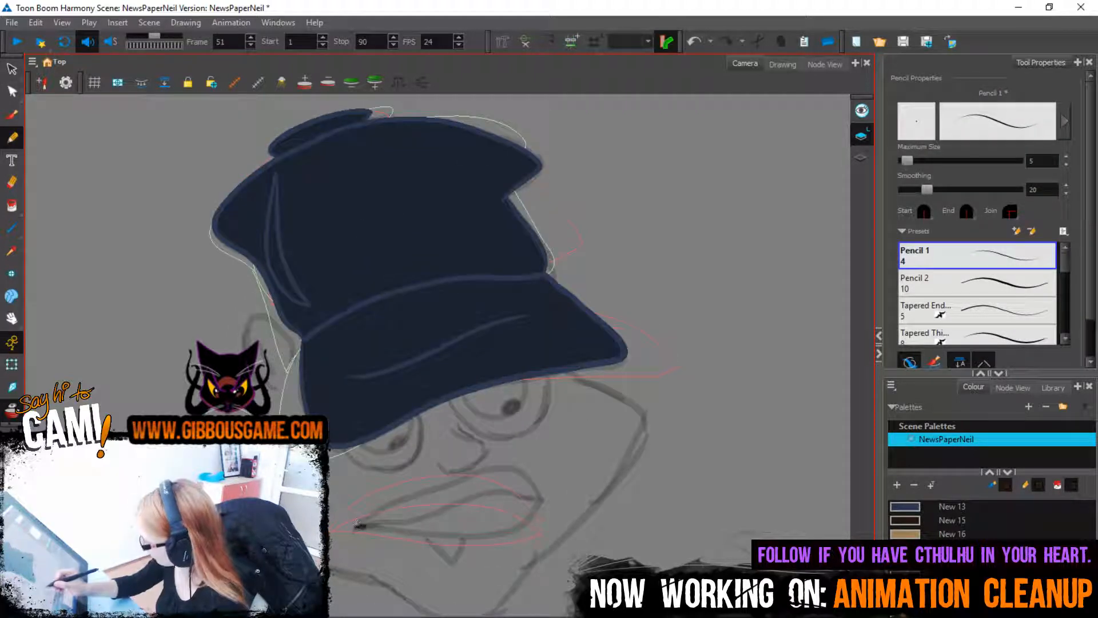
mouse_move(359, 524)
left_mouse_down()
mouse_move(498, 537)
mouse_move(538, 501)
left_mouse_up()
mouse_move(359, 524)
left_mouse_down()
mouse_move(512, 490)
mouse_move(541, 498)
mouse_move(413, 495)
left_mouse_up()
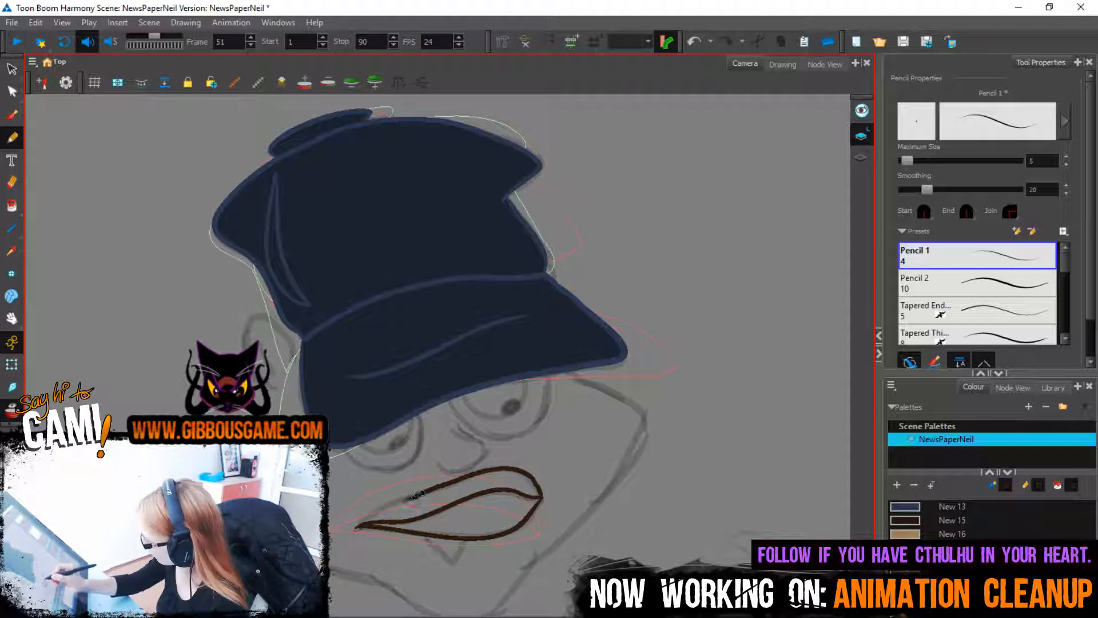
Trace the tilted mouth over the rough sketch on frame 53, and advance to frame 55
key("period")
key("period")
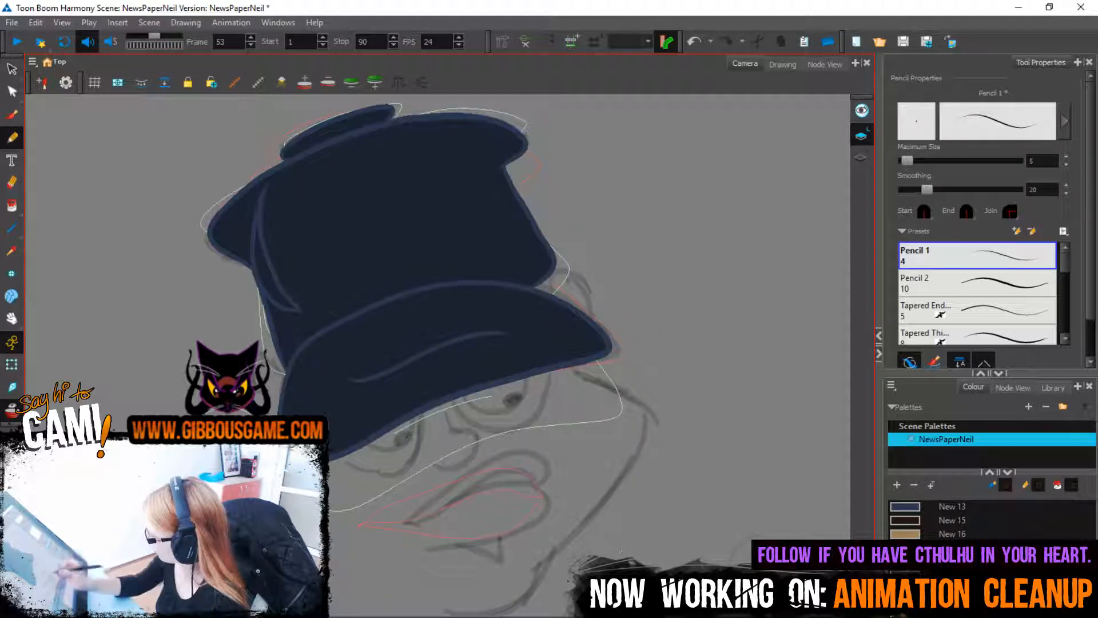
mouse_move(388, 529)
left_mouse_down()
mouse_move(474, 549)
mouse_move(551, 501)
left_mouse_up()
mouse_move(508, 540)
left_mouse_down()
mouse_move(417, 550)
mouse_move(475, 492)
mouse_move(543, 492)
mouse_move(418, 511)
mouse_move(389, 529)
mouse_move(527, 472)
left_mouse_up()
key("period")
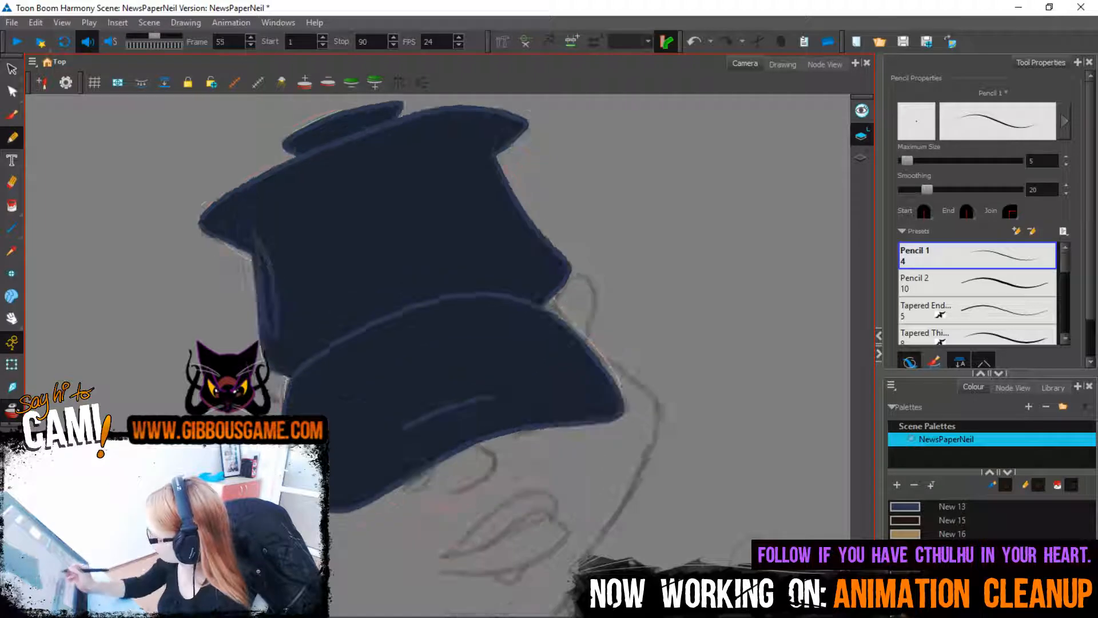
Trace the tilted mouth's lower lip and parting line on frame 55, redrawing the upper lip to follow the rough sketch
left_click_drag(427, 566, 549, 551)
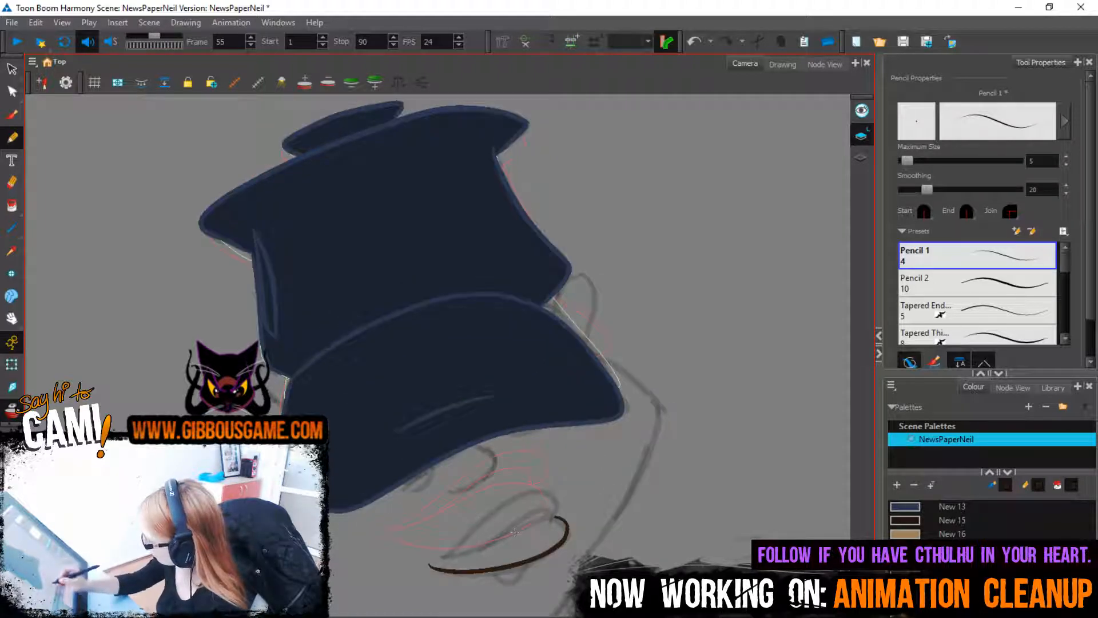
mouse_move(427, 563)
left_mouse_down()
mouse_move(531, 522)
mouse_move(466, 549)
left_mouse_up()
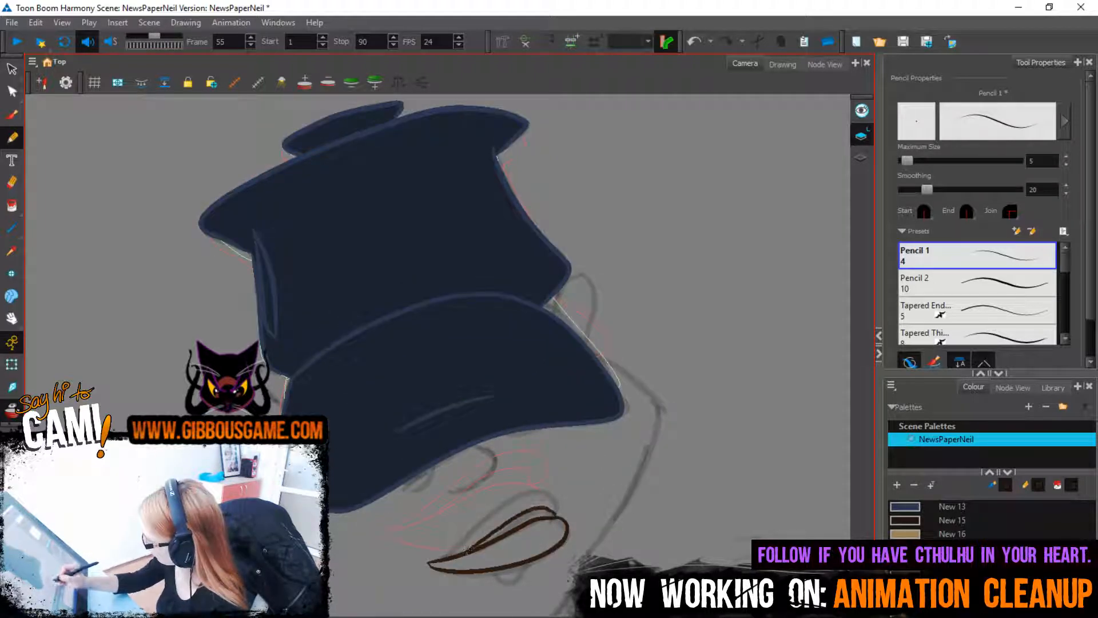
left_click_drag(552, 498, 440, 558)
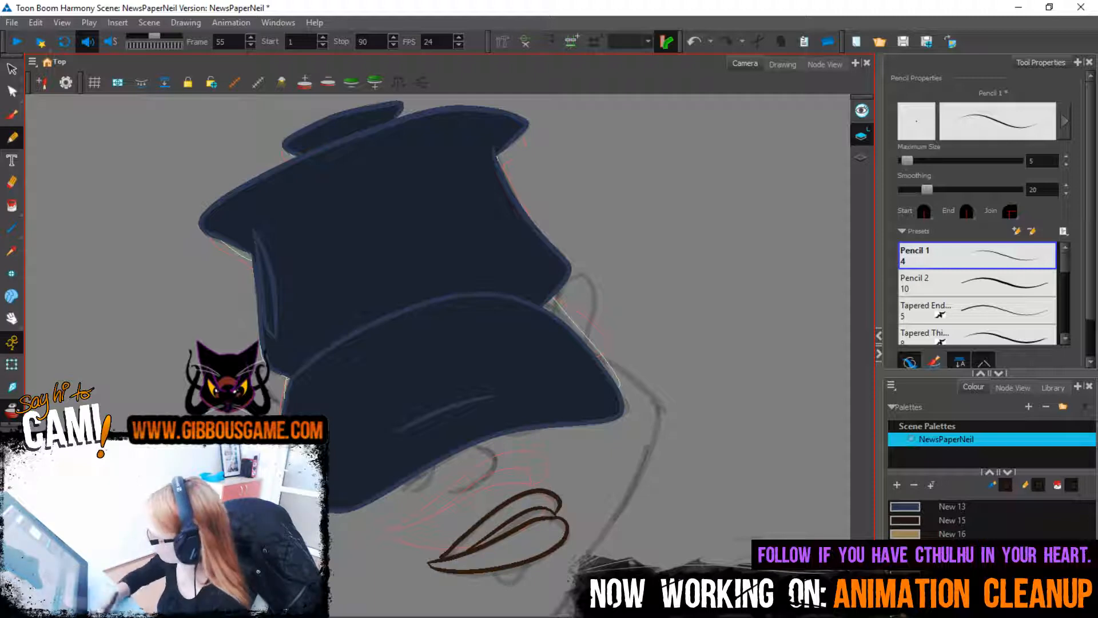
key("ctrl+z")
mouse_move(555, 516)
left_mouse_down()
mouse_move(503, 495)
mouse_move(436, 559)
left_mouse_up()
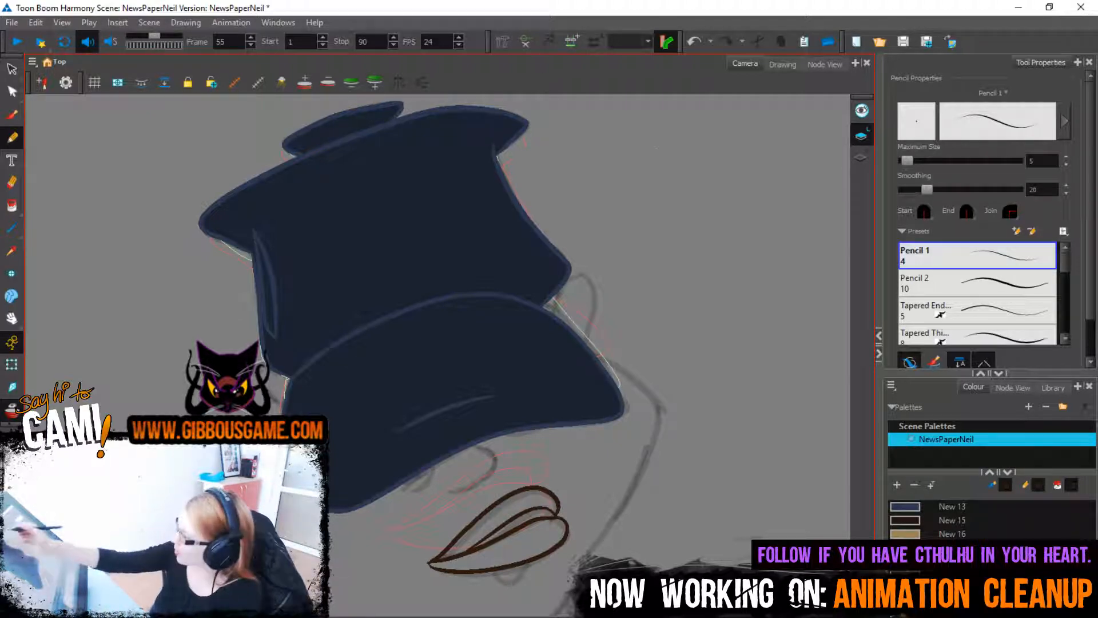
Trace the slanted mouth on frame 57, redrawing the lower lip and adding the parting lines and arched upper lip
key("period")
key("period")
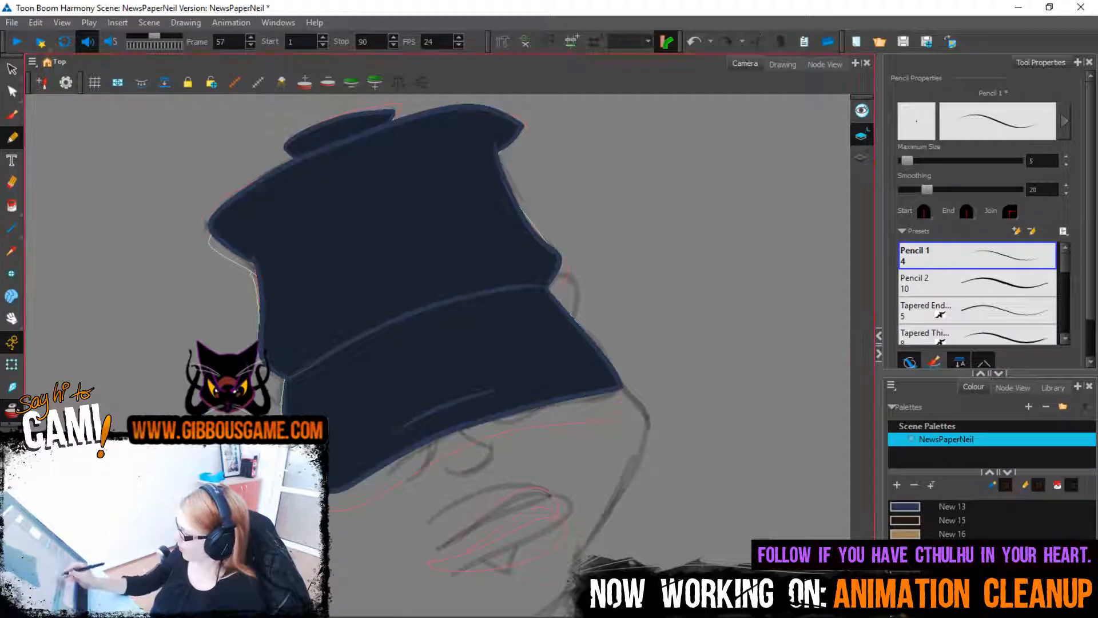
mouse_move(412, 565)
left_mouse_down()
mouse_move(497, 550)
mouse_move(563, 506)
mouse_move(552, 493)
mouse_move(429, 574)
mouse_move(520, 546)
mouse_move(569, 503)
mouse_move(559, 493)
mouse_move(458, 538)
mouse_move(560, 492)
left_mouse_up()
key("ctrl+z")
key("ctrl+z")
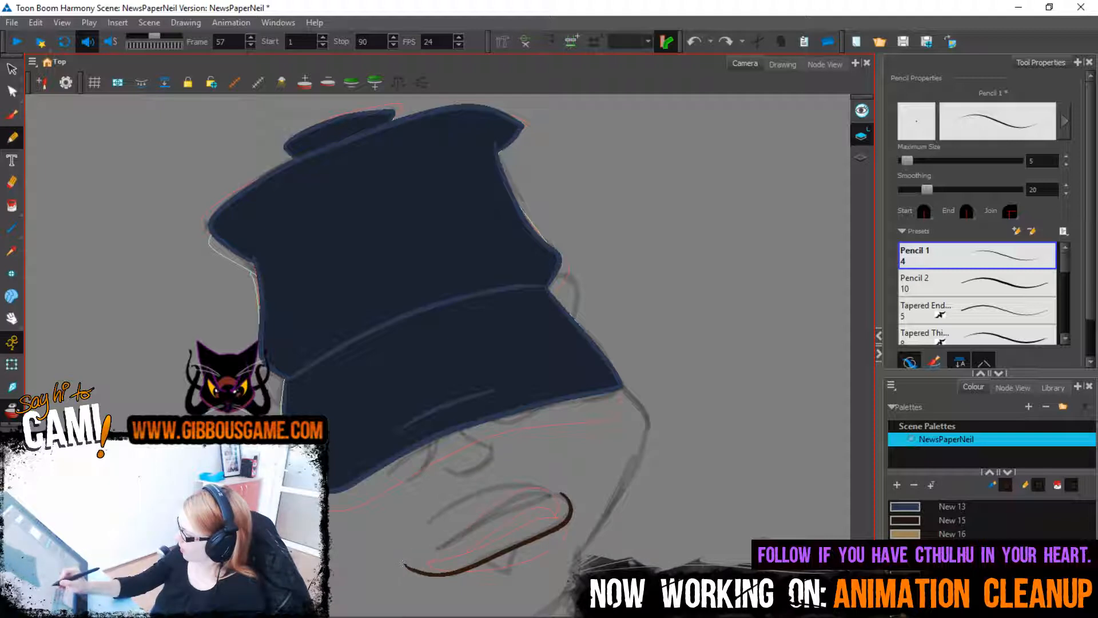
mouse_move(401, 566)
left_mouse_down()
mouse_move(524, 496)
mouse_move(559, 493)
left_mouse_up()
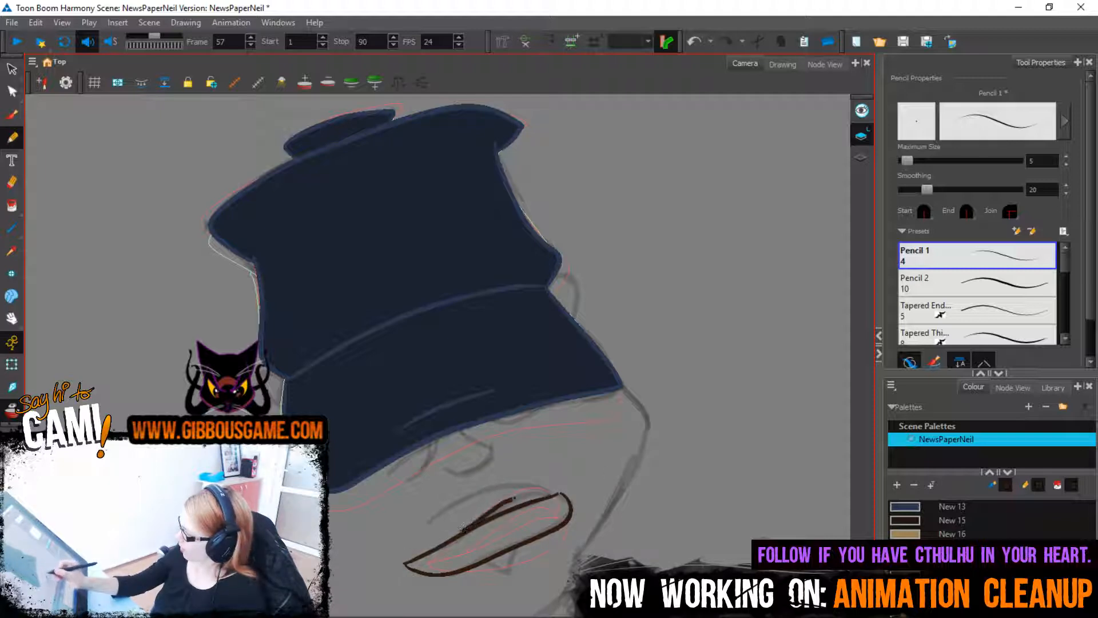
key("ctrl+z")
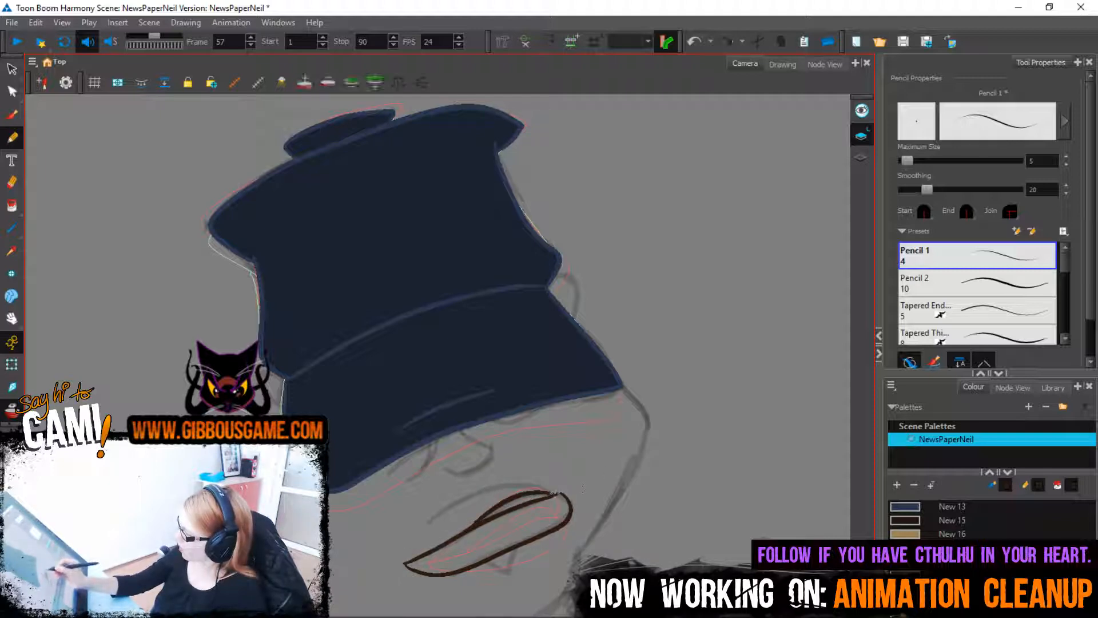
mouse_move(560, 492)
left_mouse_down()
mouse_move(477, 486)
mouse_move(403, 563)
left_mouse_up()
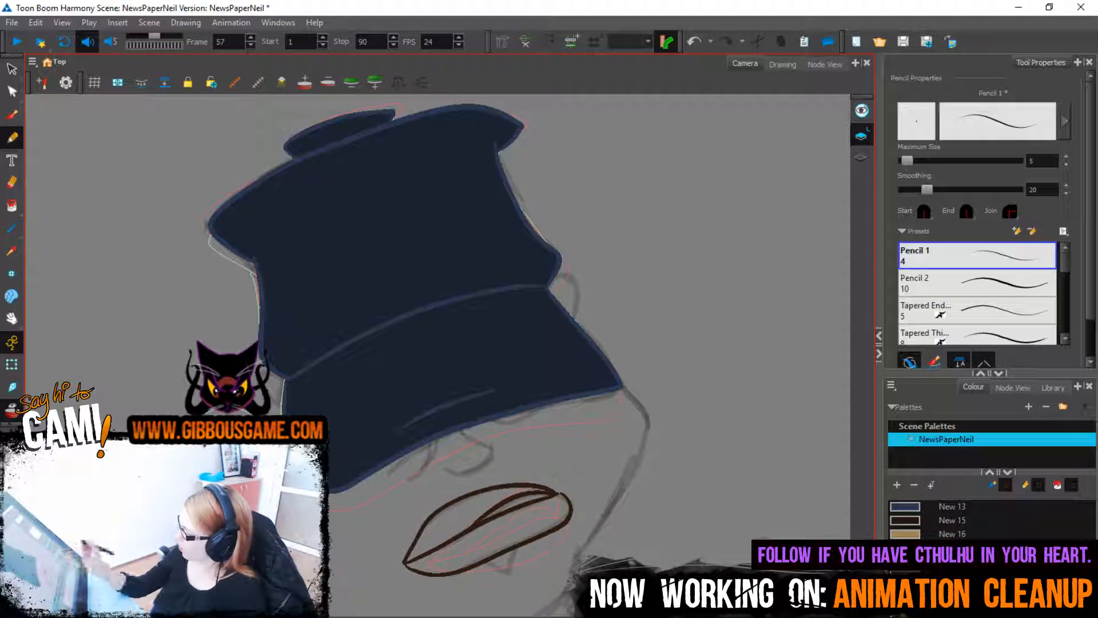
Trace the mouth on frame 59 with a closed lower lip, a raised upper lip and an inner line
key("period")
key("period")
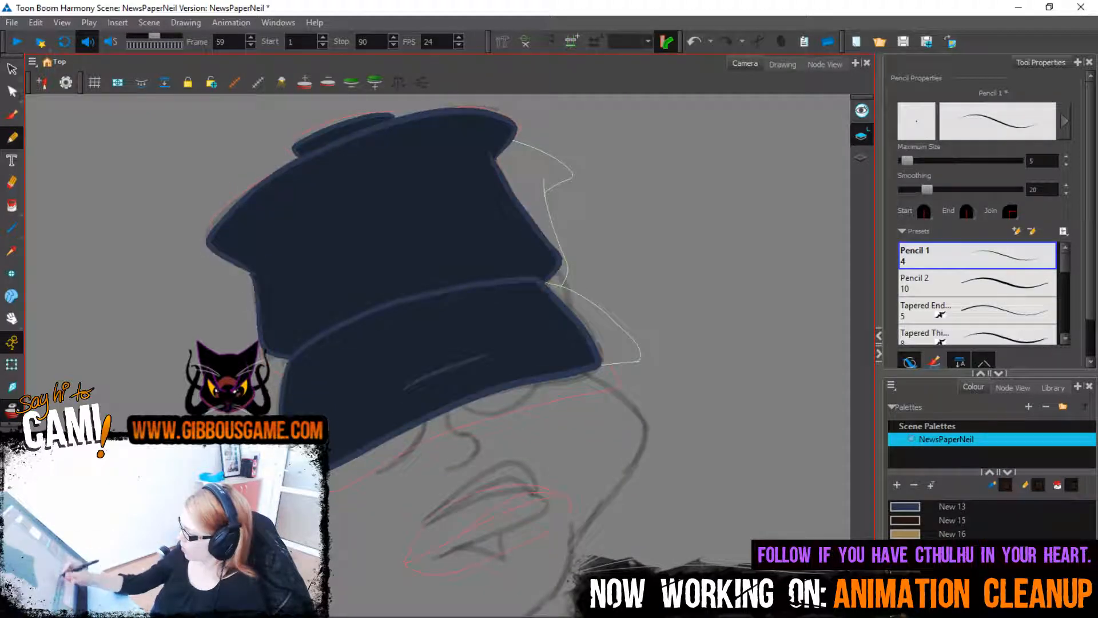
mouse_move(396, 550)
left_mouse_down()
mouse_move(536, 515)
mouse_move(403, 540)
left_mouse_up()
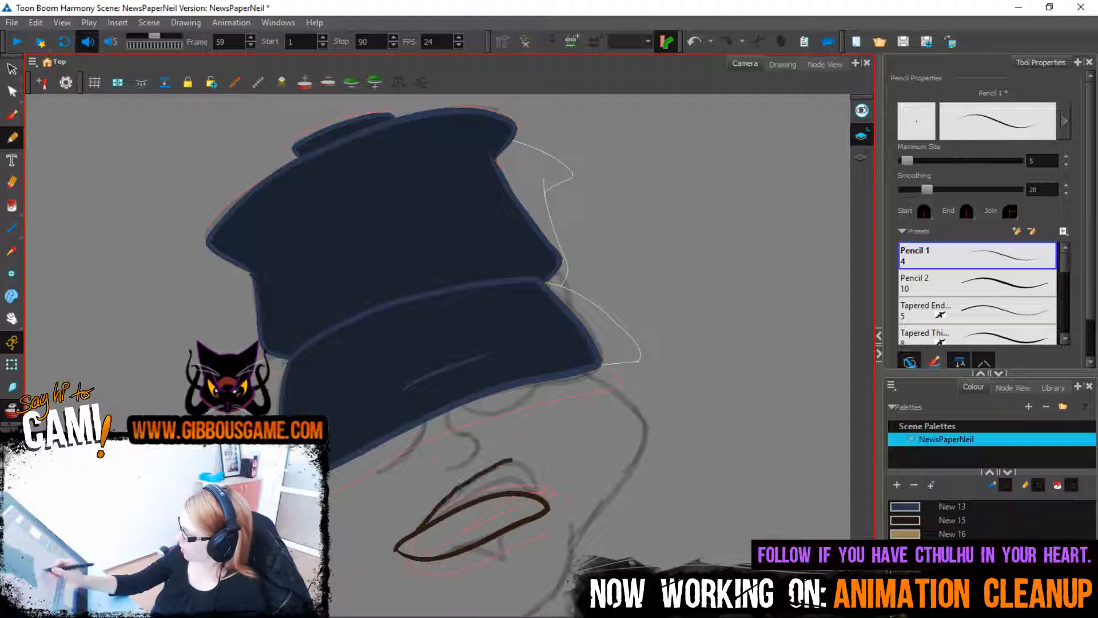
mouse_move(533, 468)
left_mouse_down()
mouse_move(548, 505)
mouse_move(478, 489)
mouse_move(432, 521)
left_mouse_up()
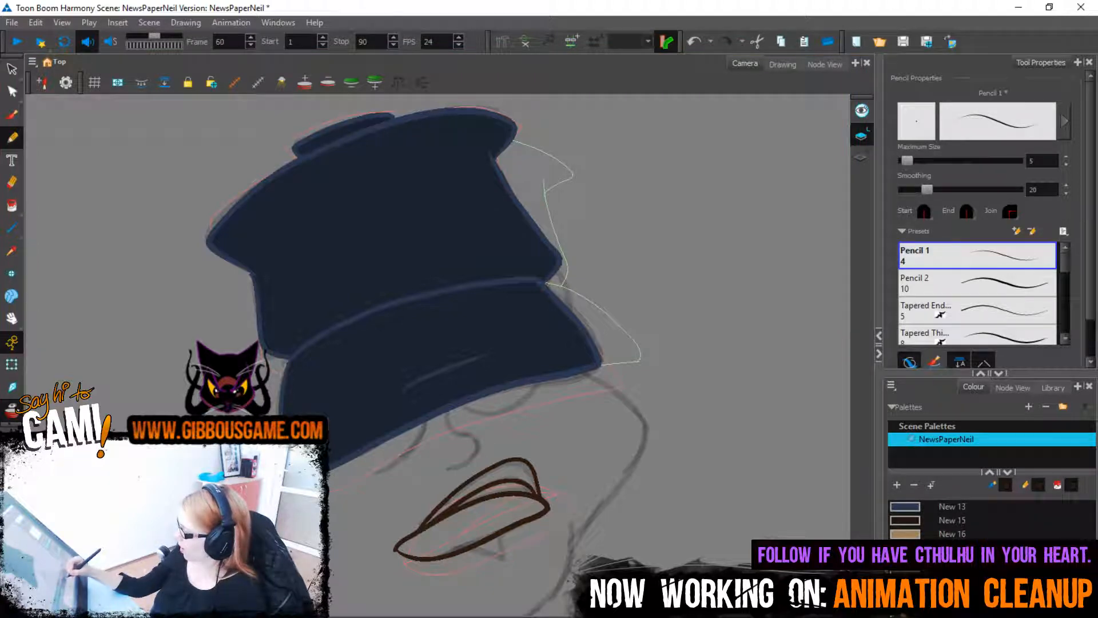
Trace the lower lip and upper lip over the rough sketch on frame 61, and save the scene
key("period")
left_click_drag(424, 554, 529, 530)
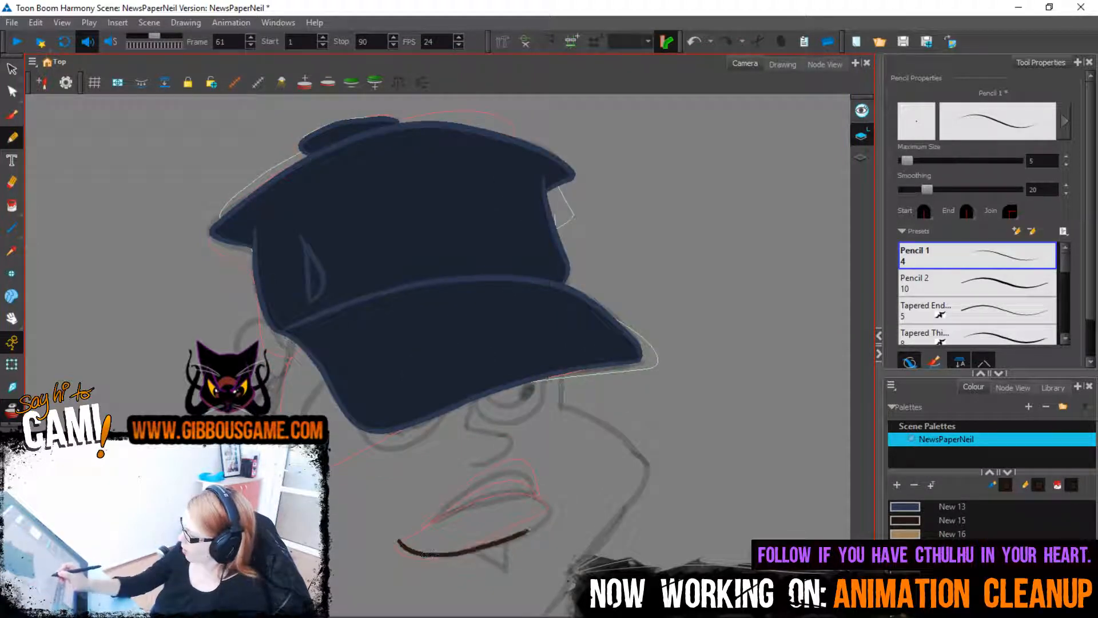
mouse_move(399, 539)
left_mouse_down()
mouse_move(534, 493)
mouse_move(398, 541)
left_mouse_up()
key("ctrl+z")
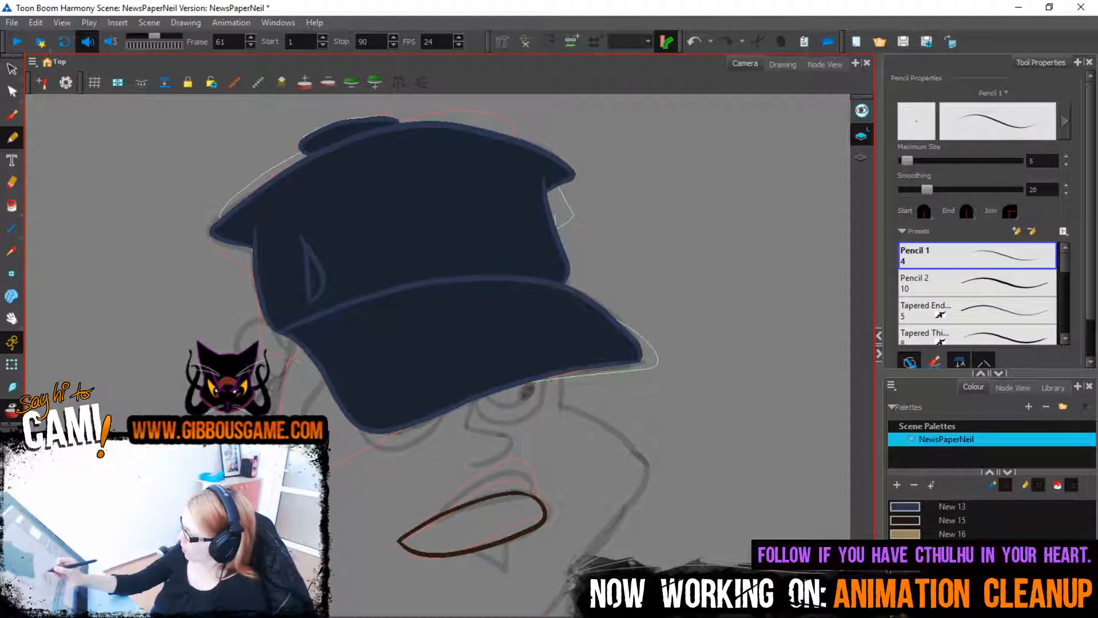
left_click_drag(521, 471, 411, 530)
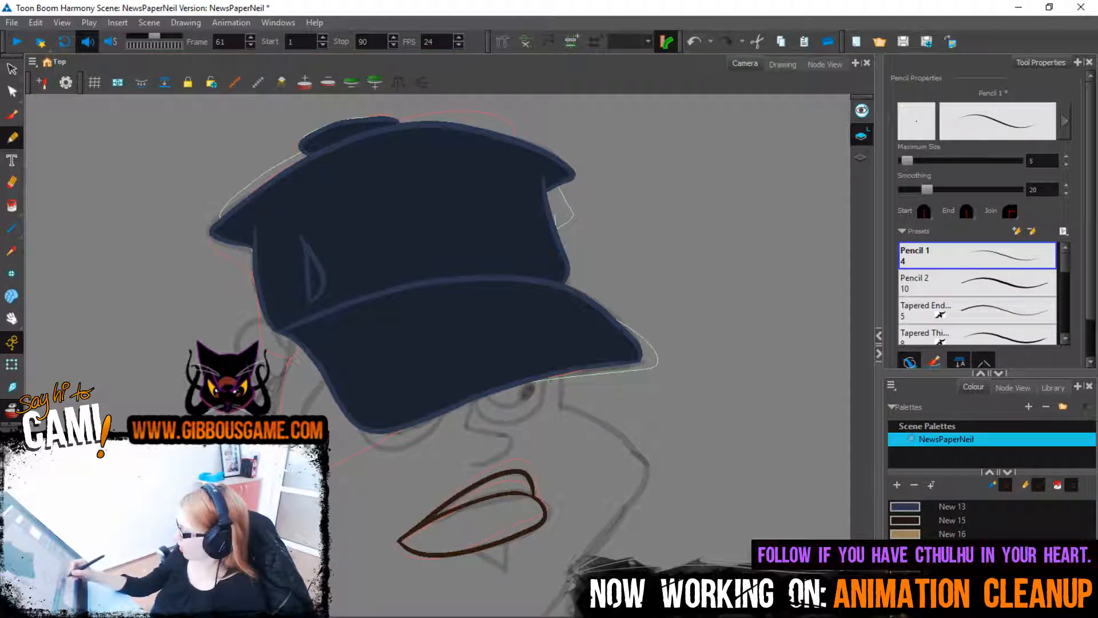
key("ctrl+s")
Trace the mouth on frame 63, redrawing the lower lip line and adding the short inner line between the lips
key("period")
key("period")
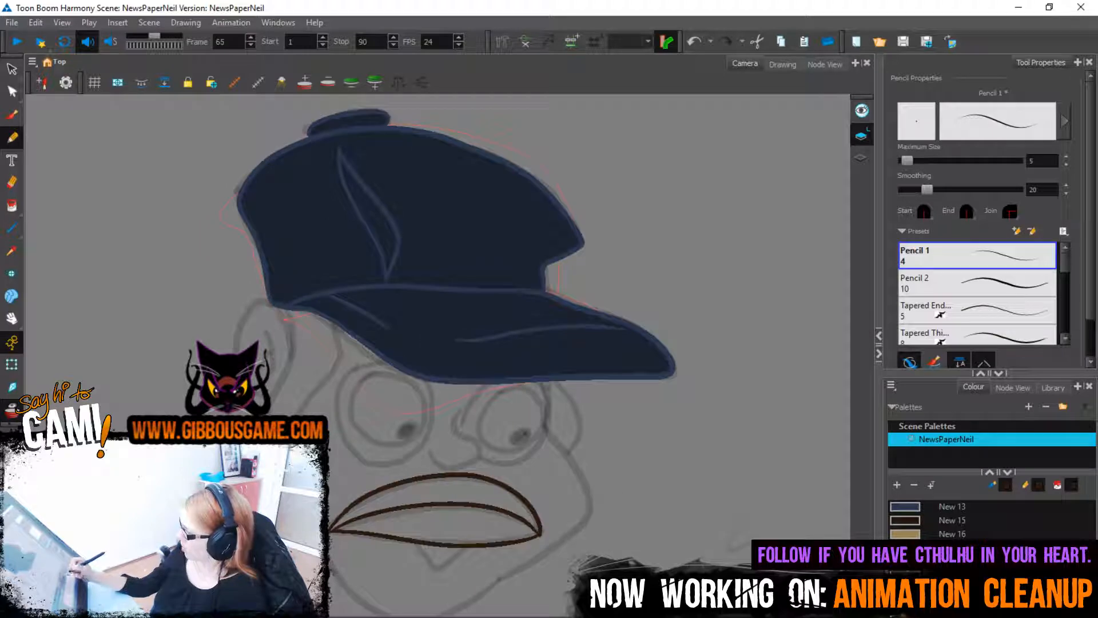
key("comma")
key("comma")
mouse_move(338, 532)
left_mouse_down()
mouse_move(529, 507)
mouse_move(515, 490)
mouse_move(426, 486)
mouse_move(342, 532)
mouse_move(507, 536)
left_mouse_up()
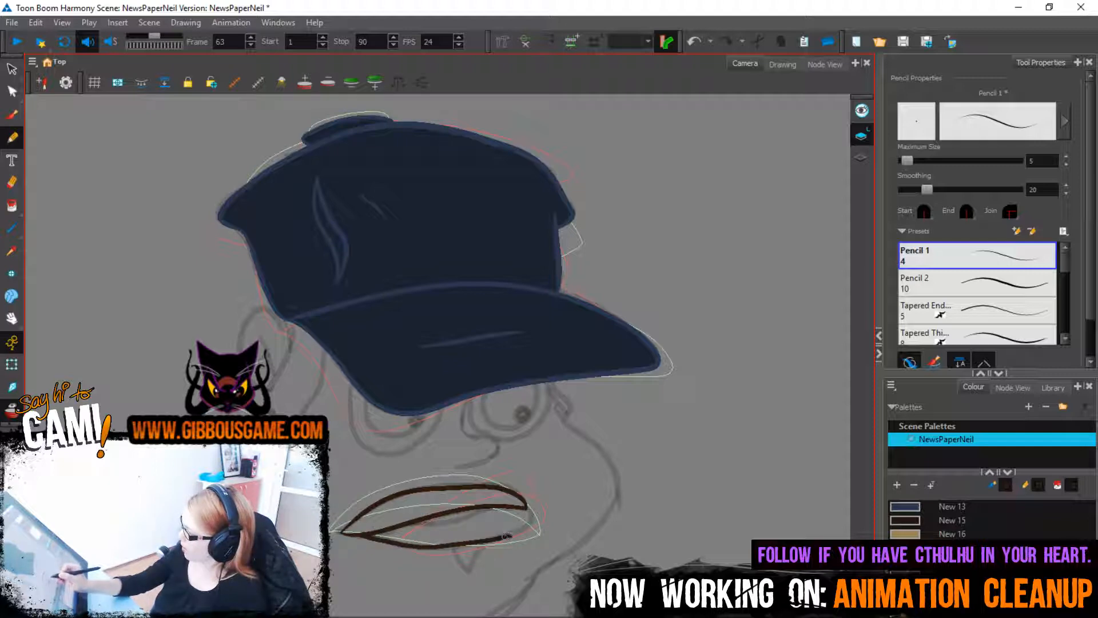
key("ctrl+z")
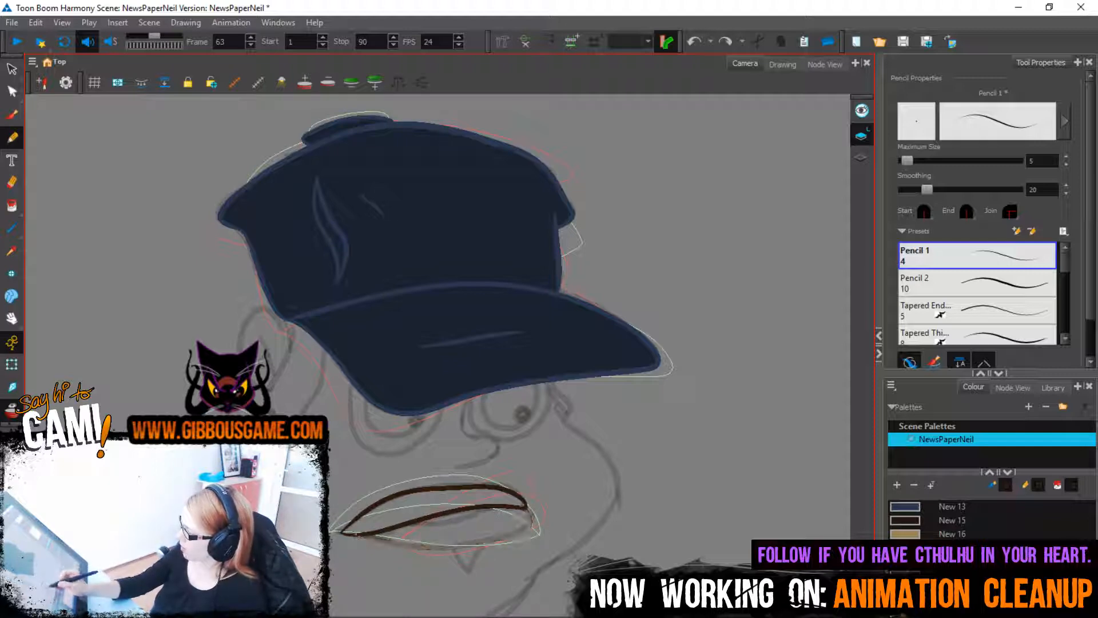
left_click_drag(349, 532, 532, 527)
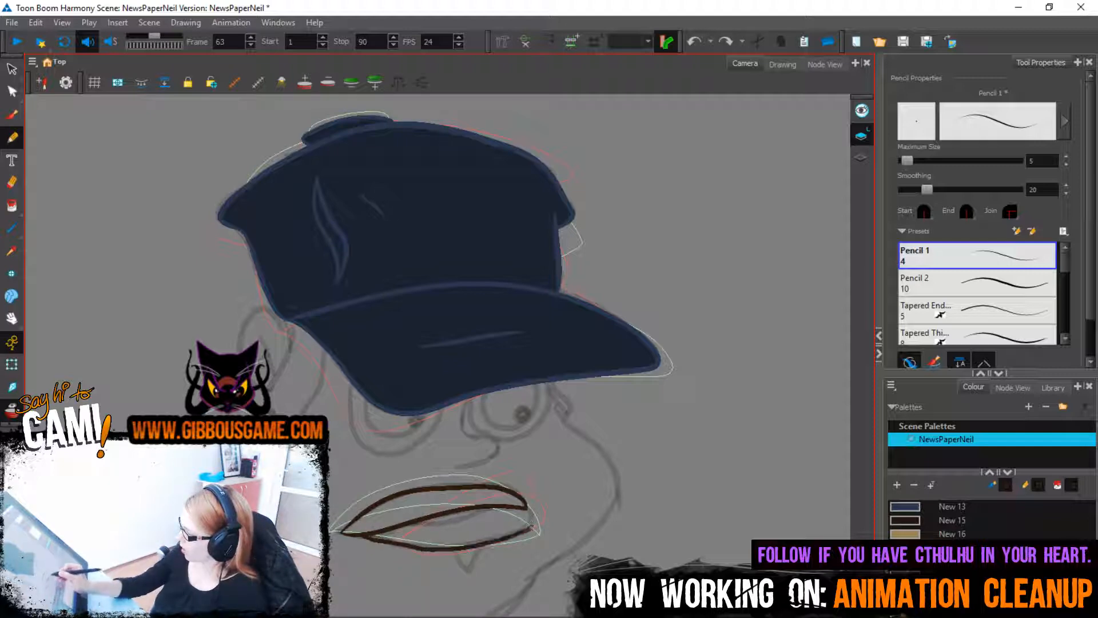
left_click_drag(407, 523, 479, 507)
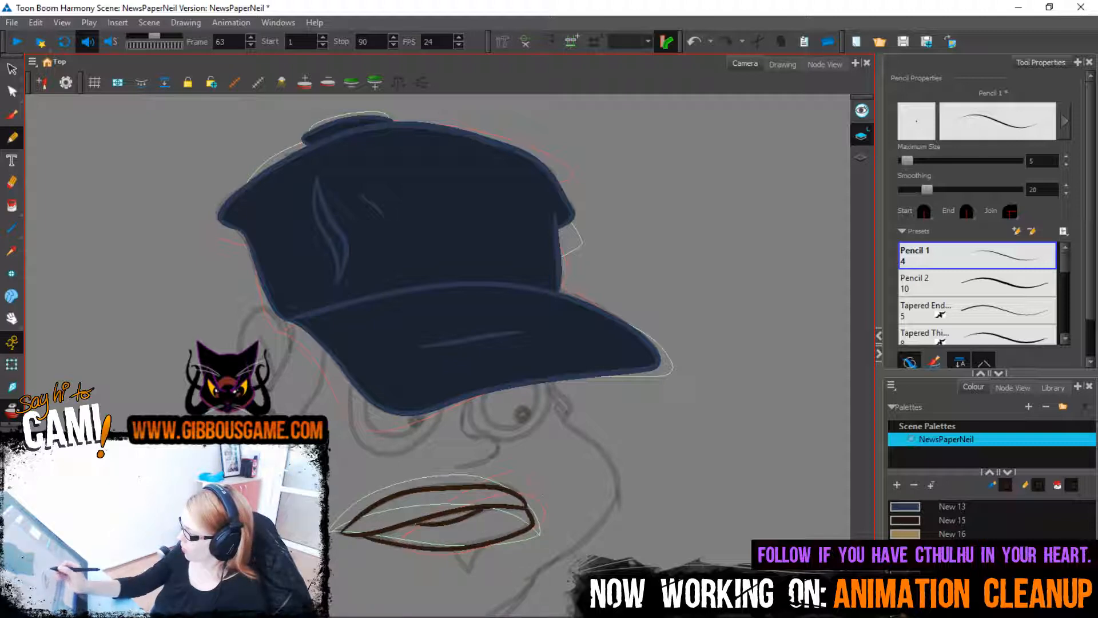
Trace the open mouth on frame 69 with a teardrop-shaped inner opening surrounded by the lower and upper lips
key("period")
key("period")
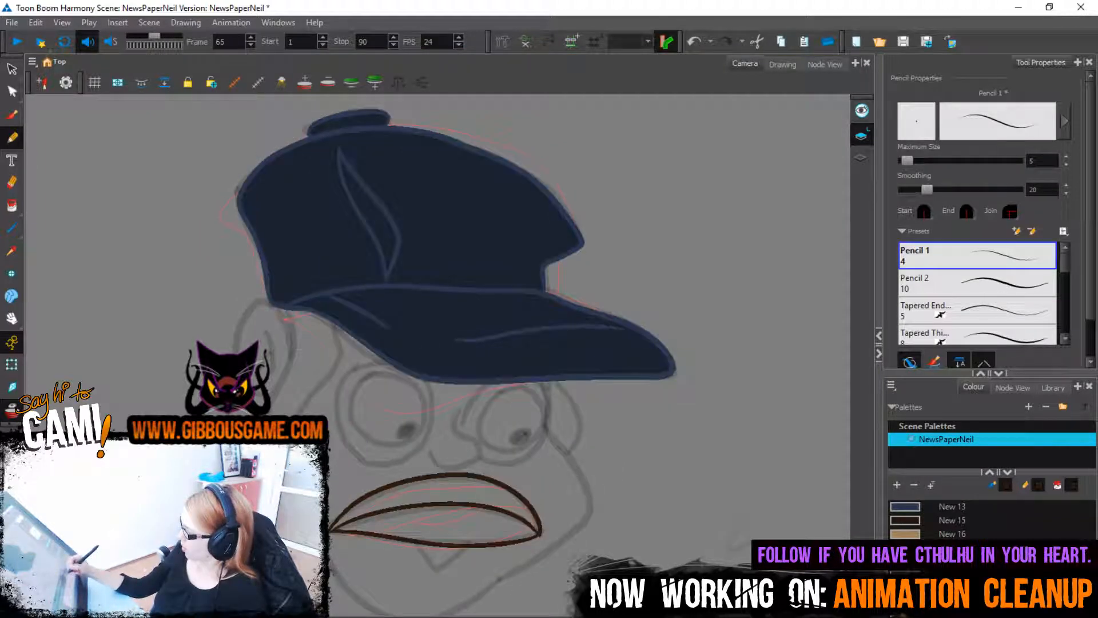
key("period")
key("period")
key("period")
key("period")
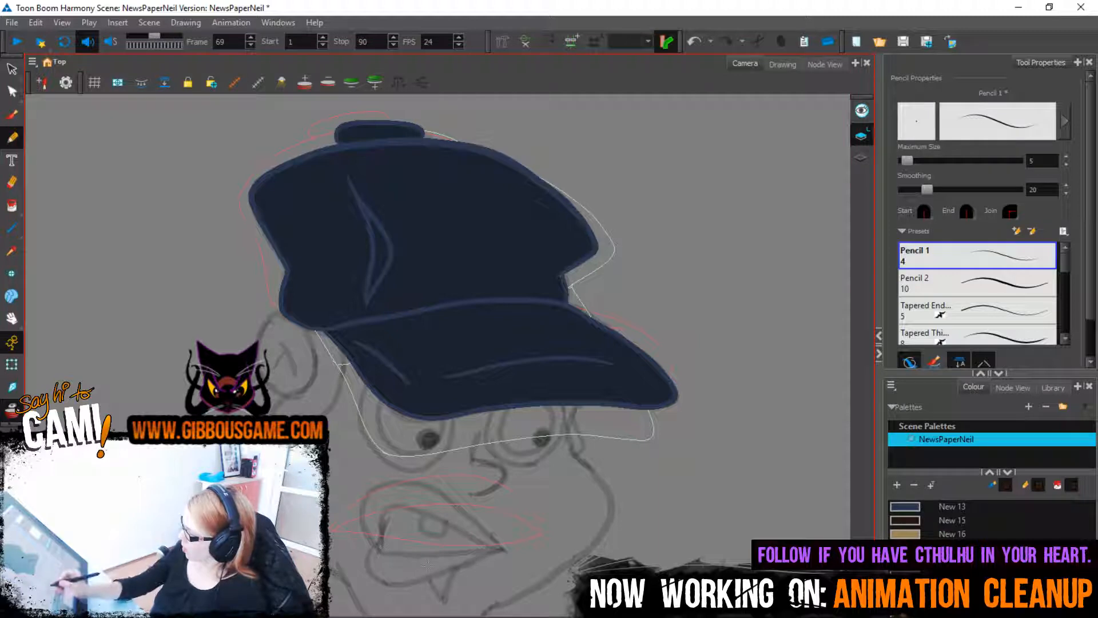
left_click_drag(402, 553, 498, 543)
key("ctrl+z")
mouse_move(376, 542)
left_mouse_down()
mouse_move(503, 547)
mouse_move(403, 507)
mouse_move(380, 543)
left_mouse_up()
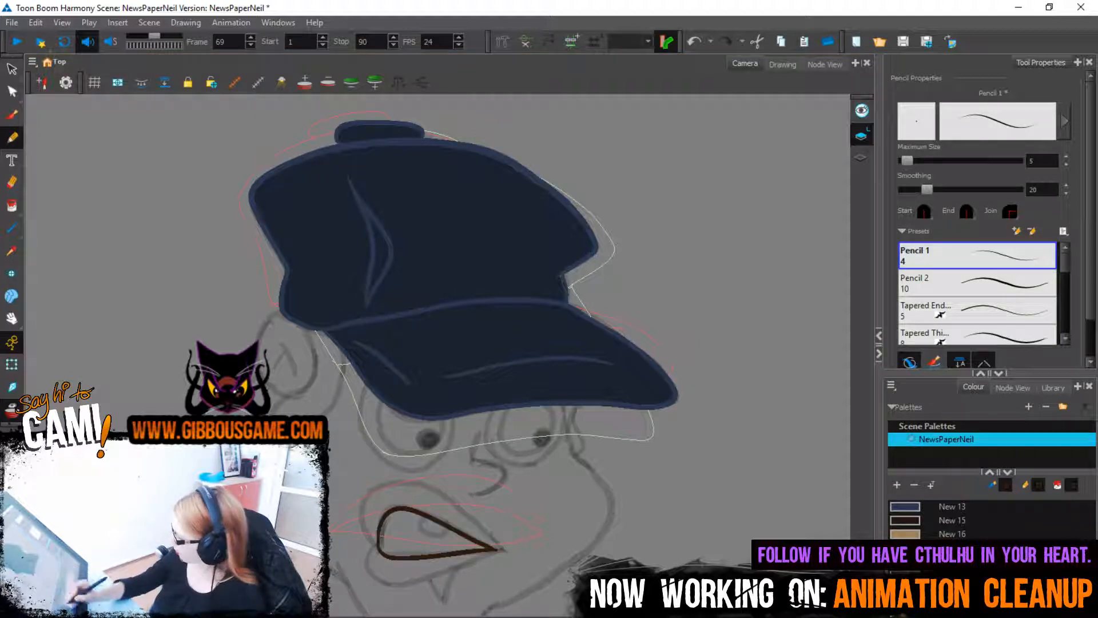
left_click(501, 548)
mouse_move(468, 562)
left_mouse_down()
mouse_move(395, 586)
mouse_move(377, 537)
left_mouse_up()
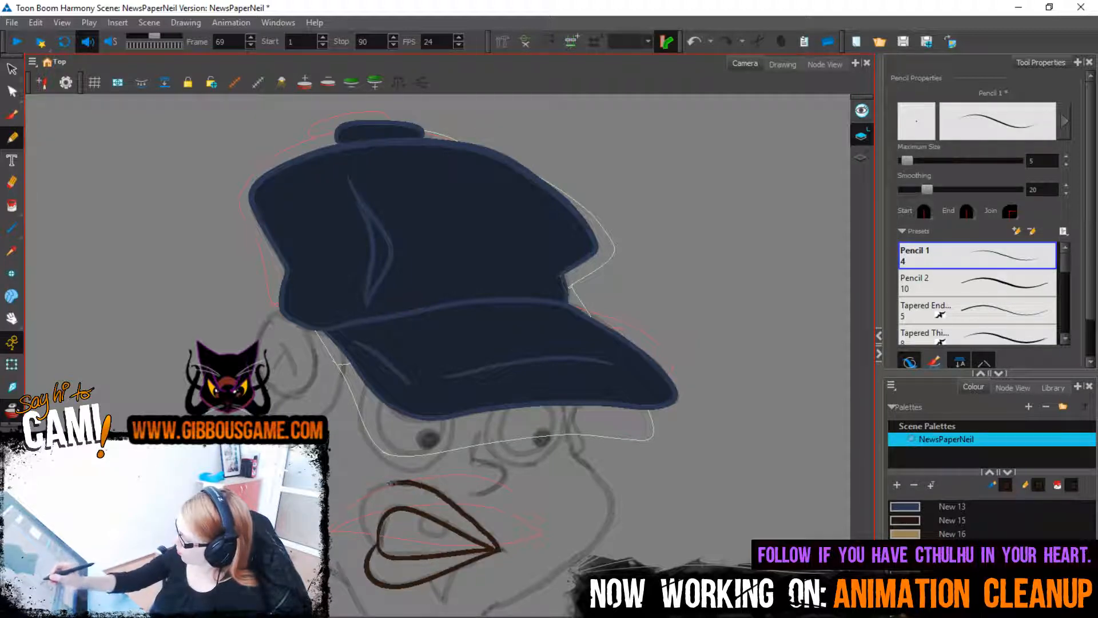
Trace the pursed mouth on frame 71, with its narrow inner opening and both outer lips meeting at a pointed corner
key("period")
key("period")
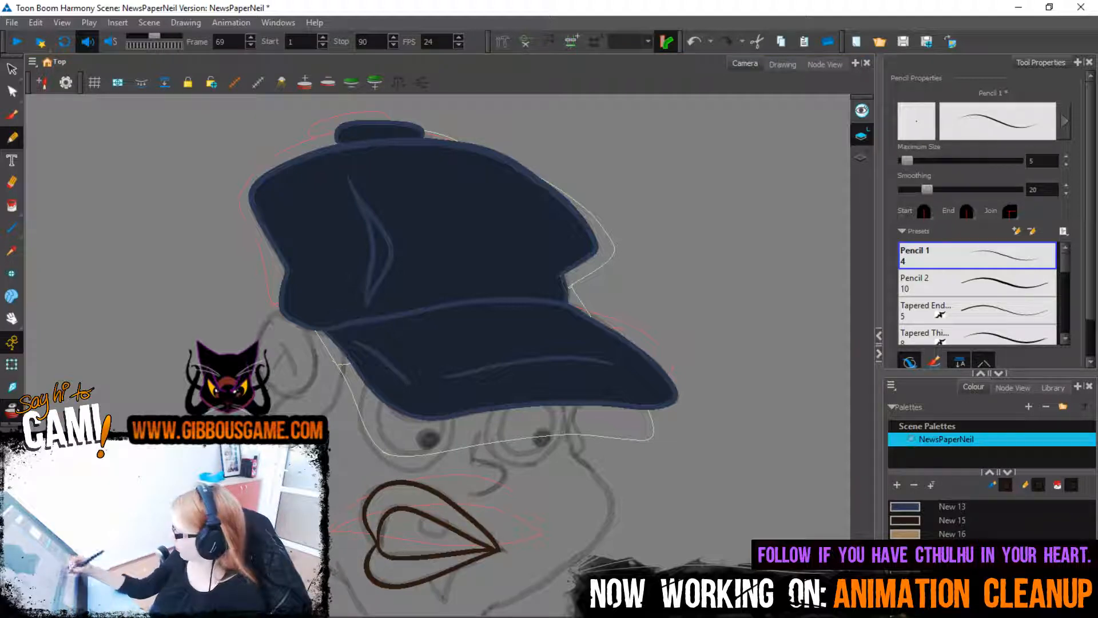
left_click(412, 563)
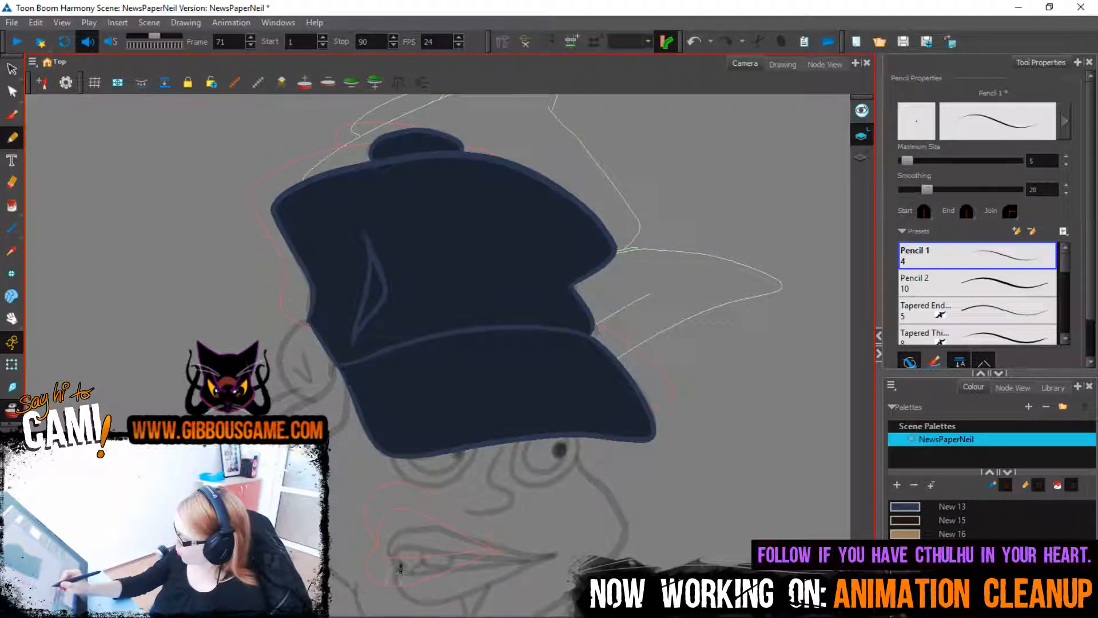
left_click_drag(400, 569, 503, 563)
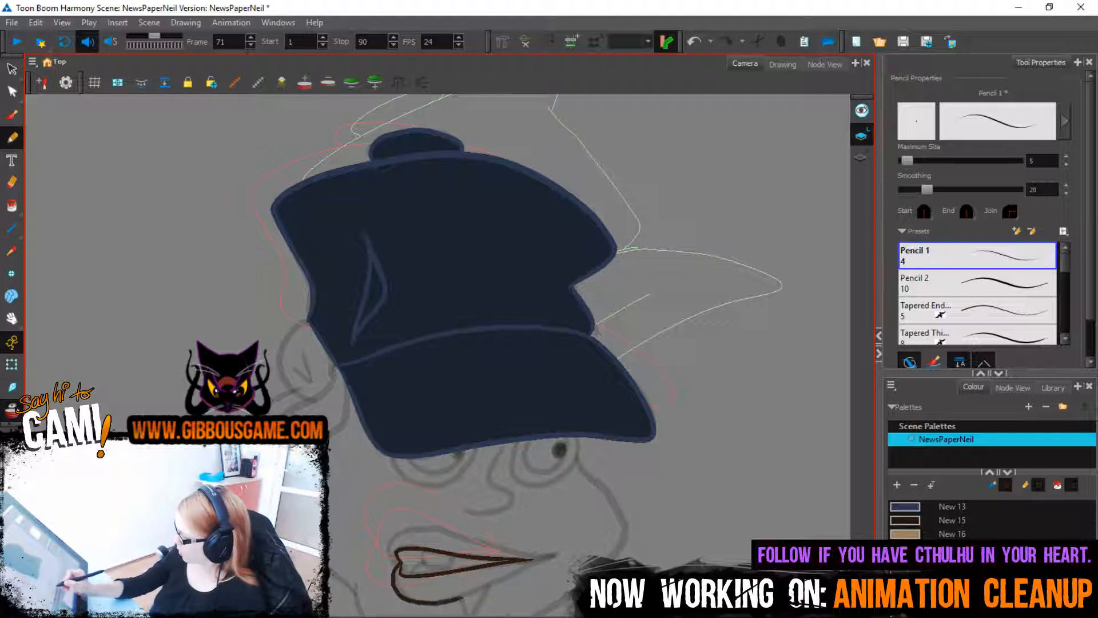
mouse_move(558, 553)
left_mouse_down()
mouse_move(457, 531)
mouse_move(386, 545)
mouse_move(398, 563)
left_mouse_up()
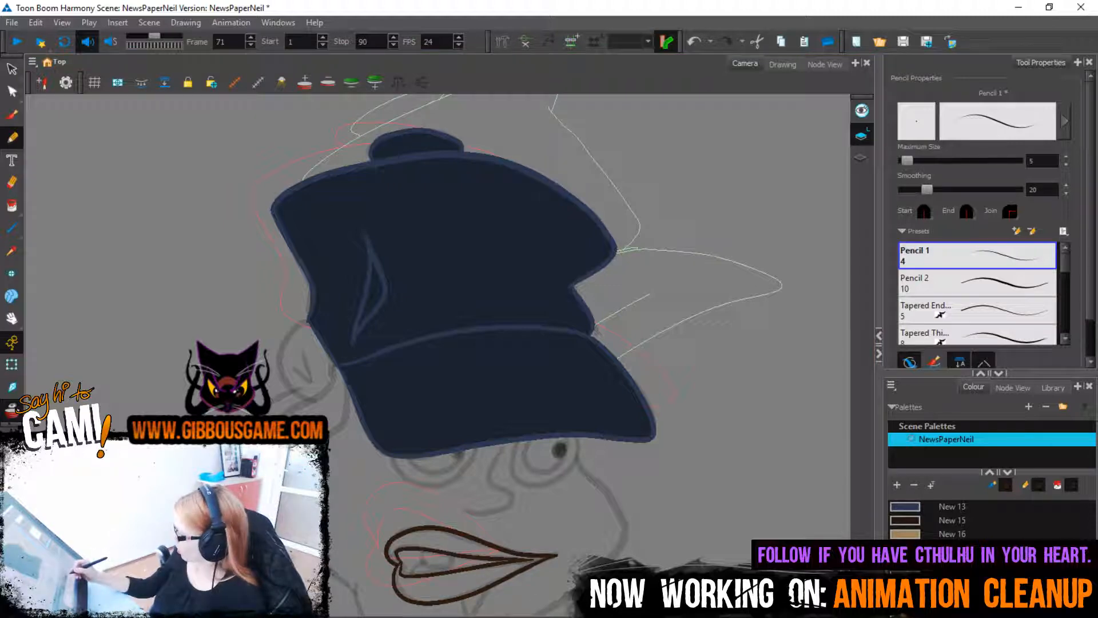
Trace the open, upward-tilted mouth on frame 73, including the upper lip, inner opening and lower lip
key("period")
key("period")
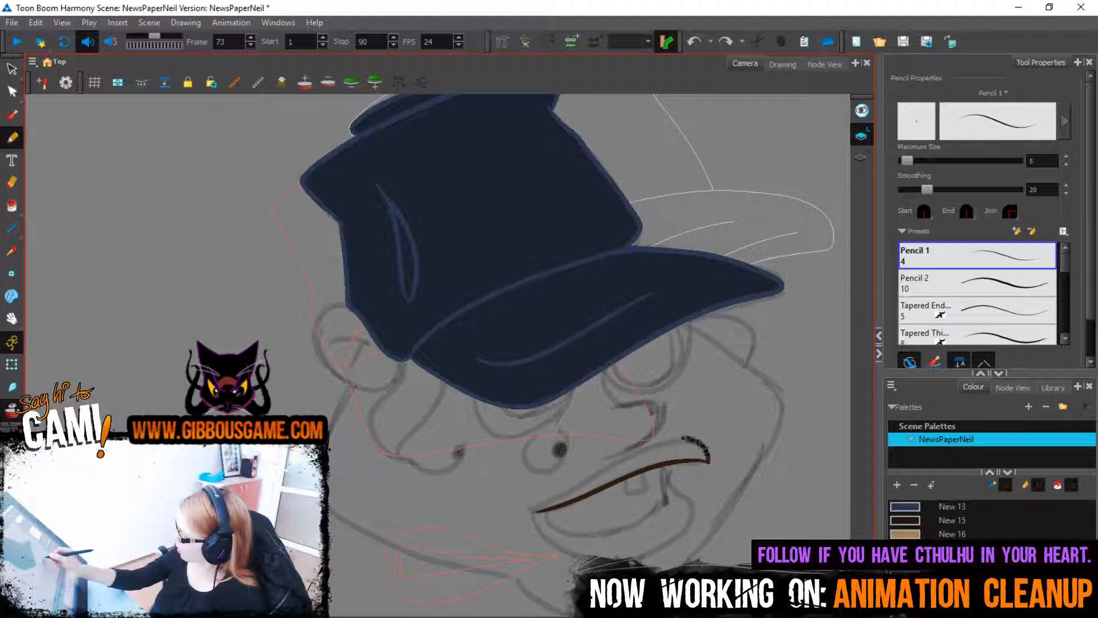
left_click_drag(561, 495, 533, 510)
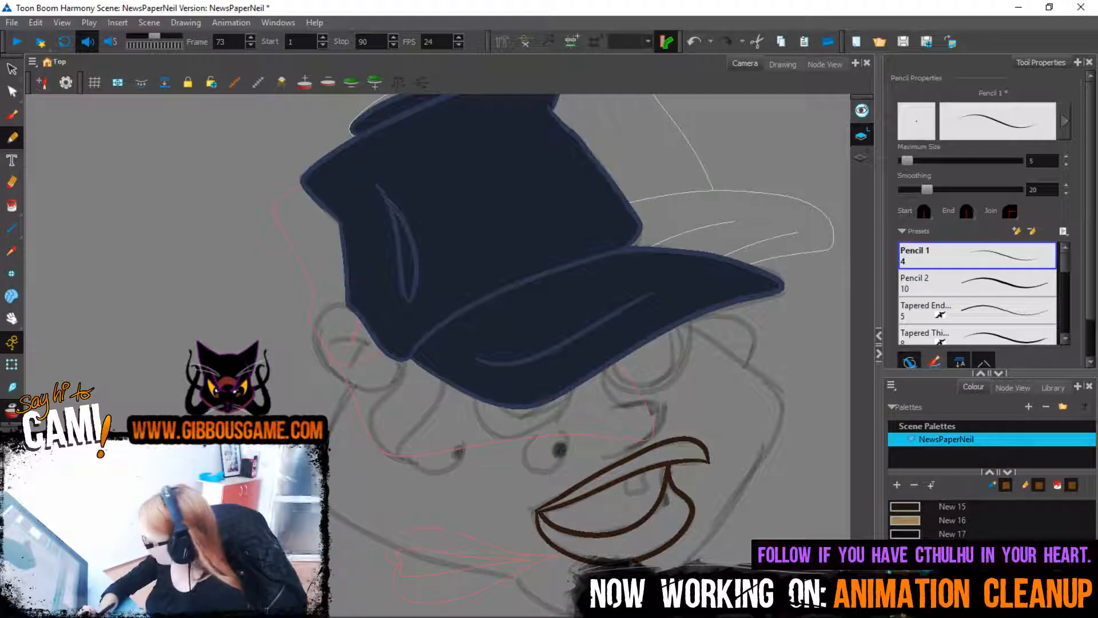
Return to frame 1, set the New 21 swatch to dark red RGB 42, 5, 14, and bring back the rough sketch
key("shift+Return")
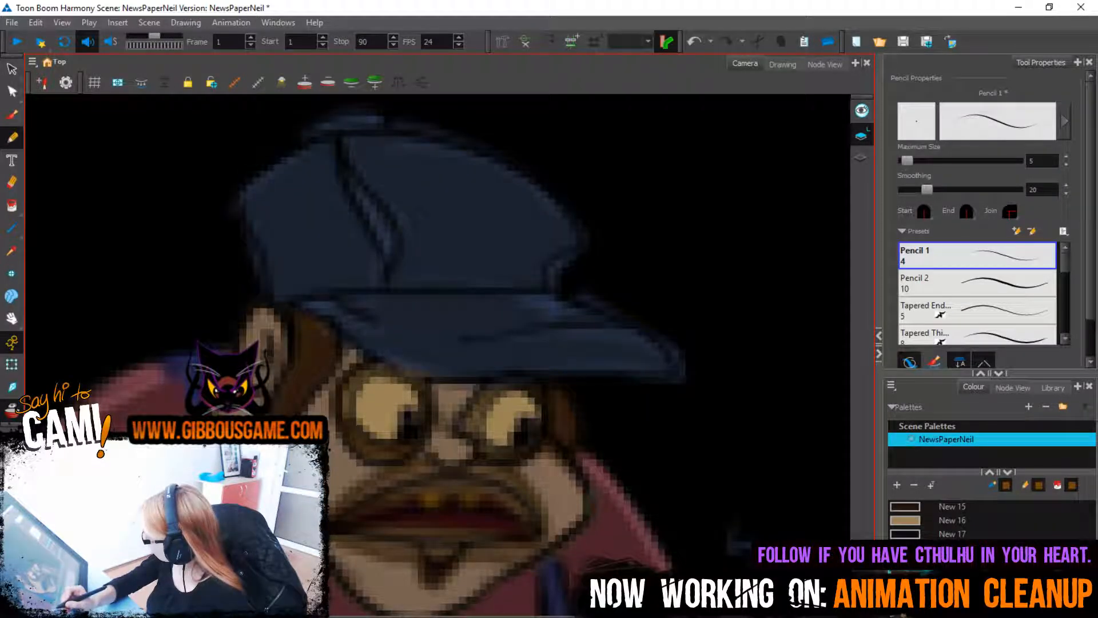
left_click(951, 561)
double_click(952, 561)
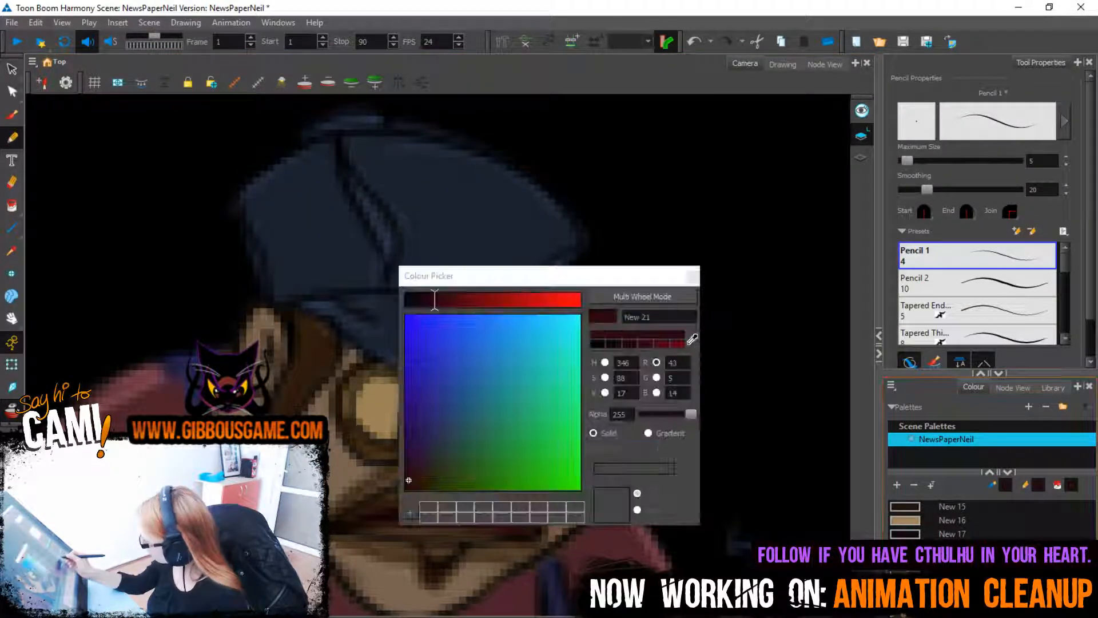
left_click_drag(683, 276, 884, 370)
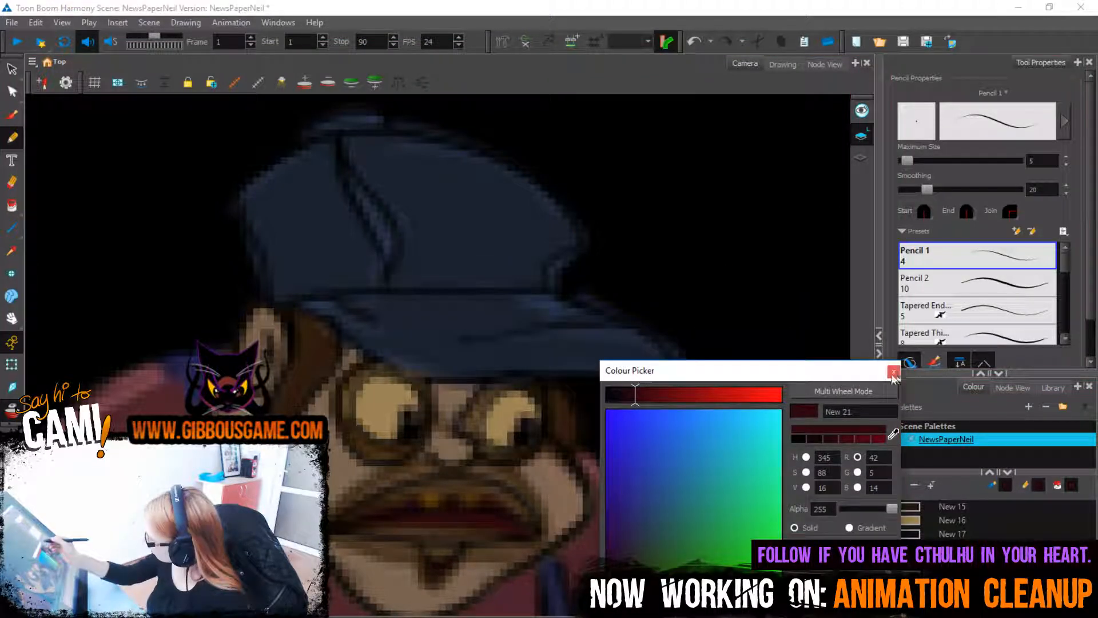
left_click(893, 372)
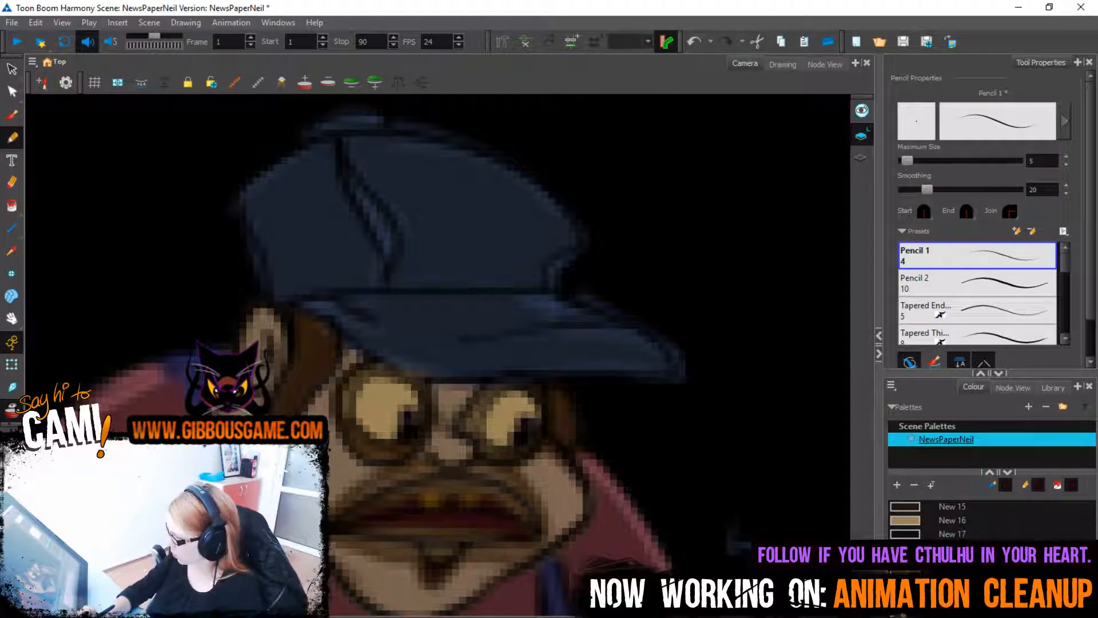
key("shift+l")
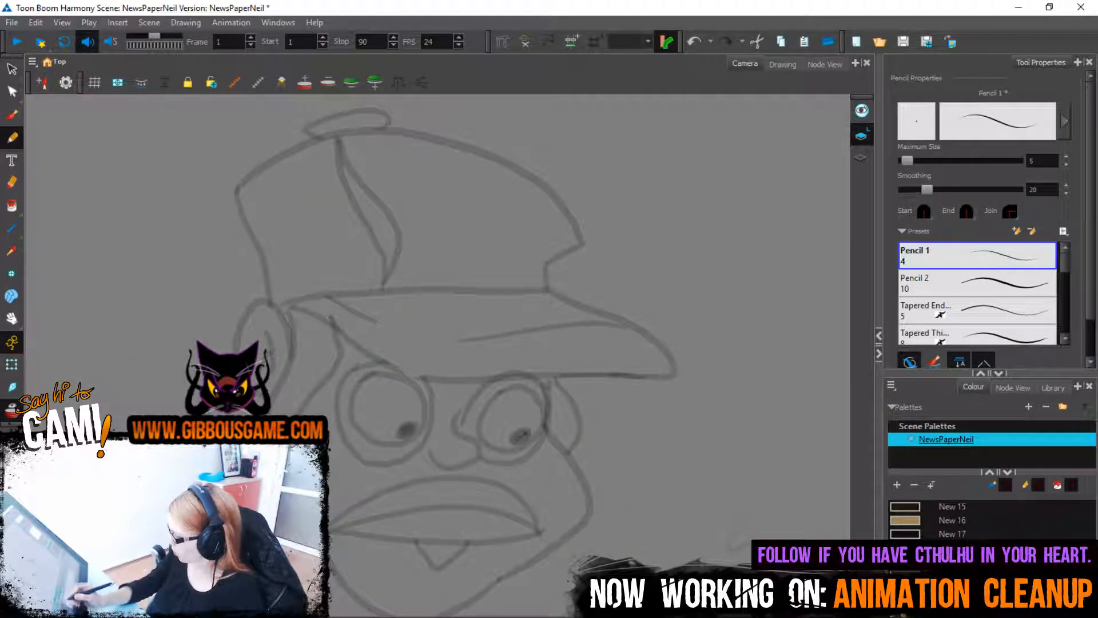
On frame 72, fill the drawn tooth with ochre and the rest of the mouth opening with dark red, and turn off onion skin
key("Return")
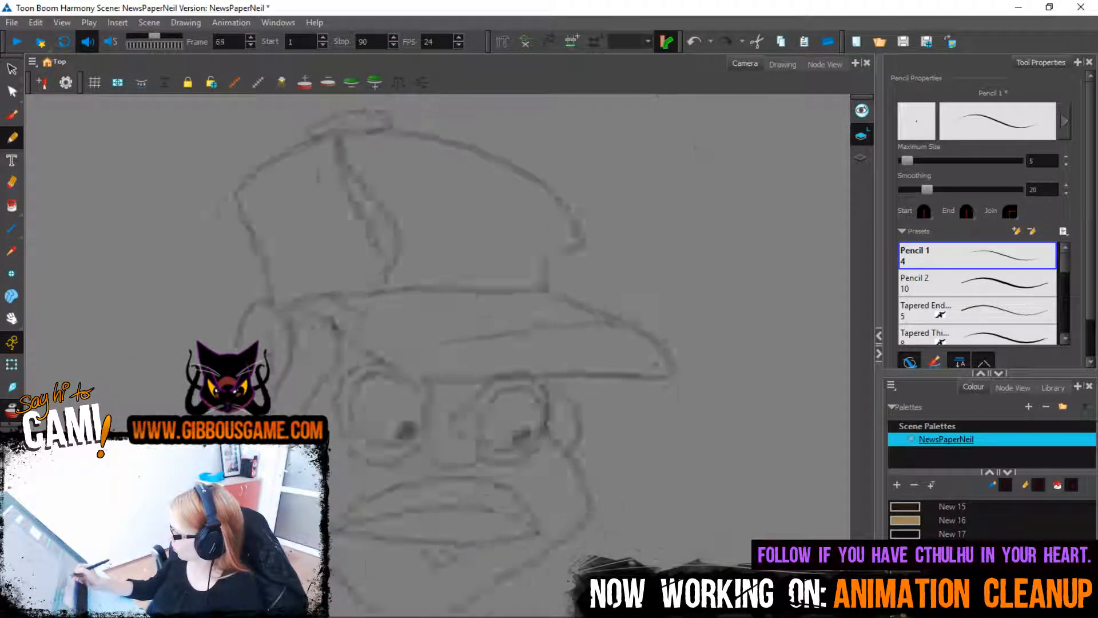
key("comma")
key("comma")
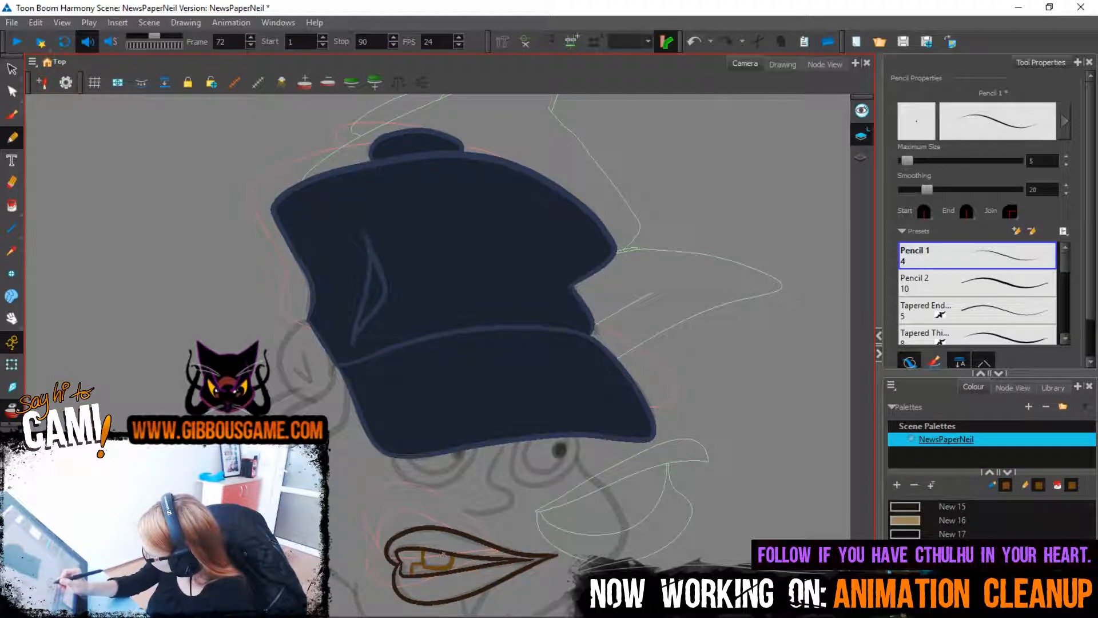
key("alt+i")
left_click(430, 566)
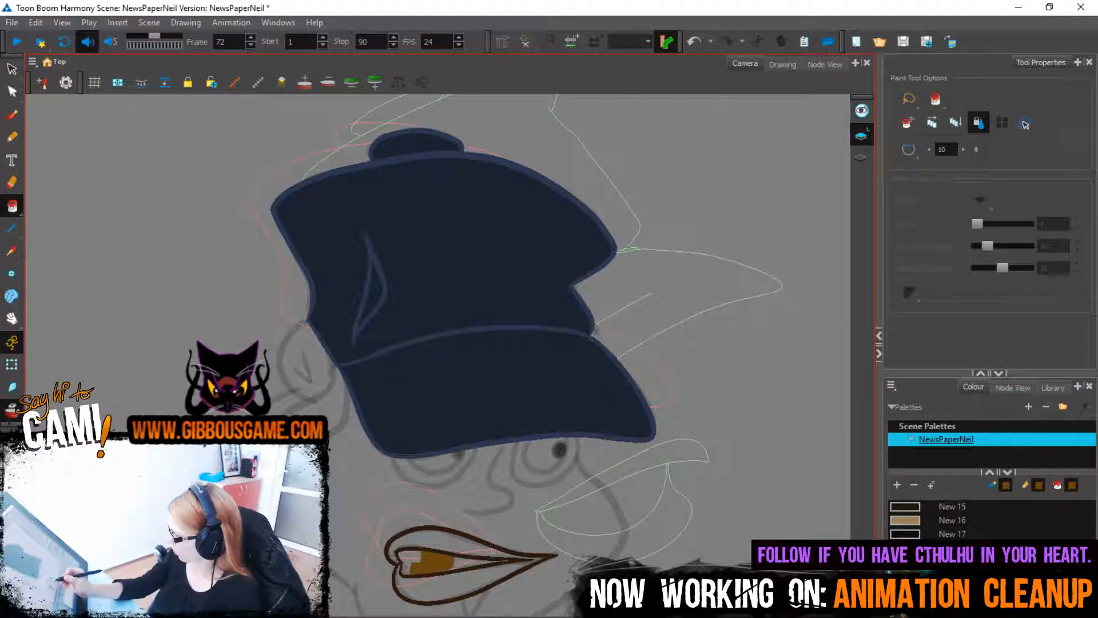
key("alt+d")
left_click(459, 570)
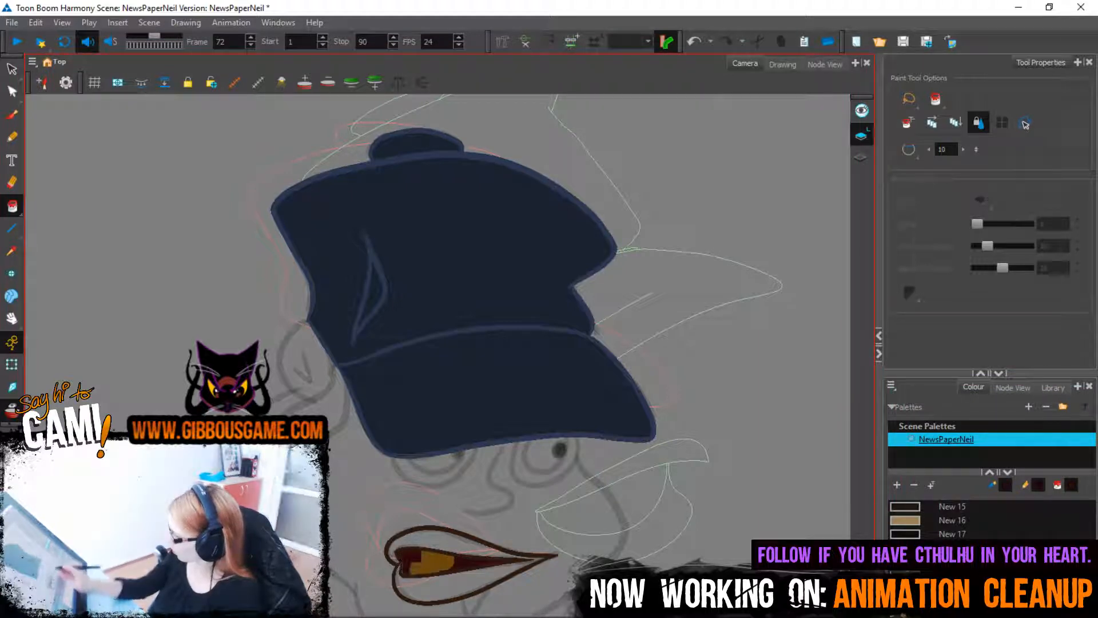
key("alt+o")
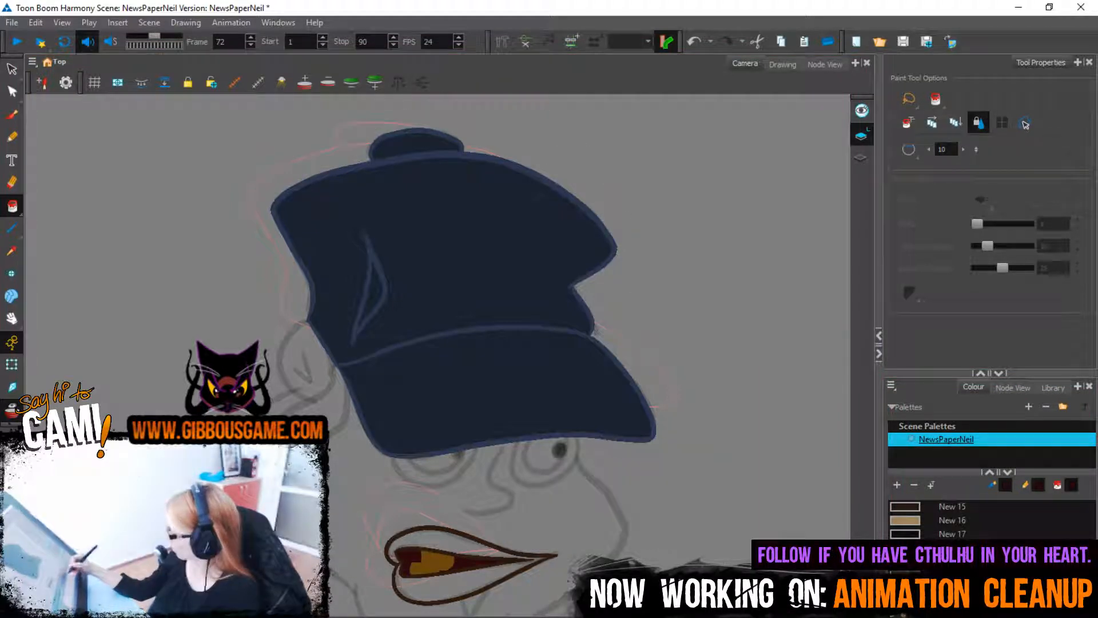
On frame 69, draw a small tooth in the mouth opening, filling it with ochre and the surrounding interior with dark red
key("period")
key("comma")
key("comma")
key("shift+l")
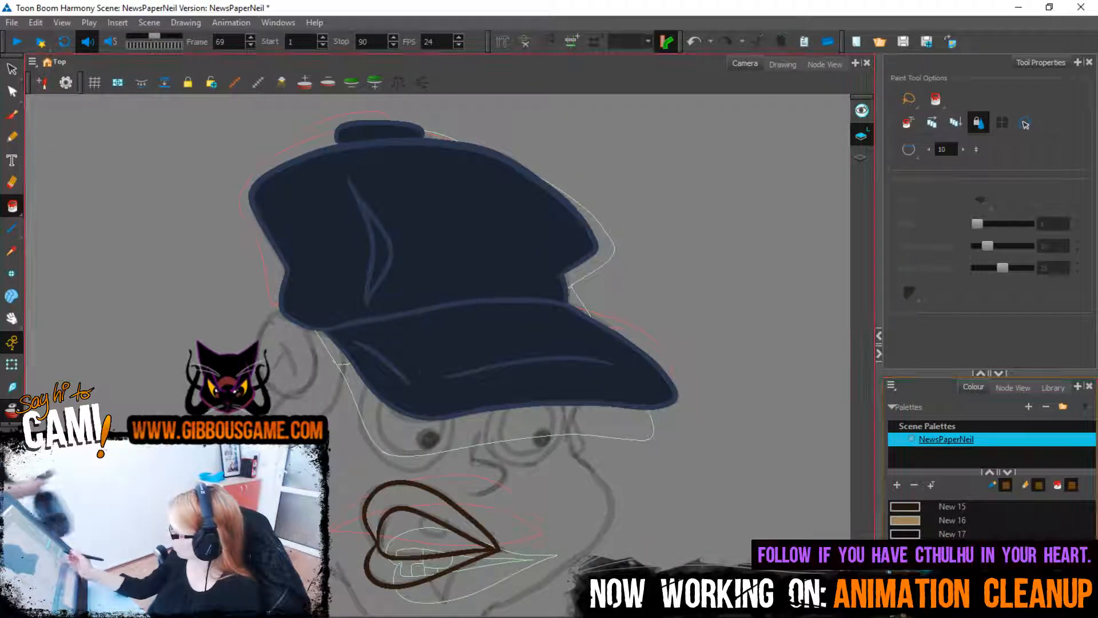
key("alt+slash")
left_click_drag(420, 511, 431, 534)
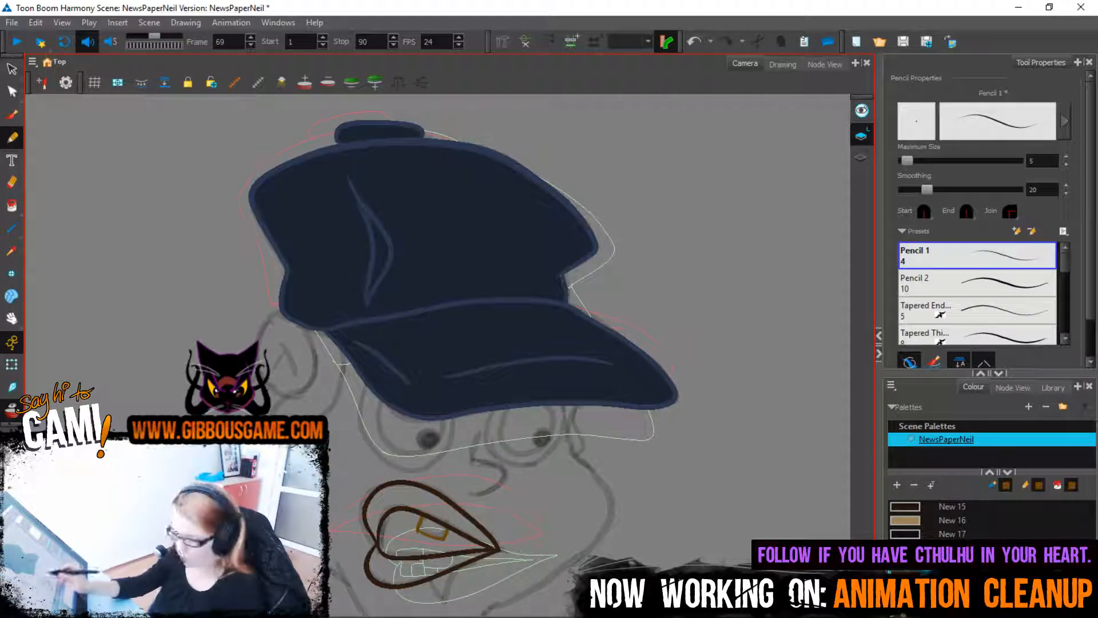
key("alt+i")
left_click(432, 528)
left_click(451, 534)
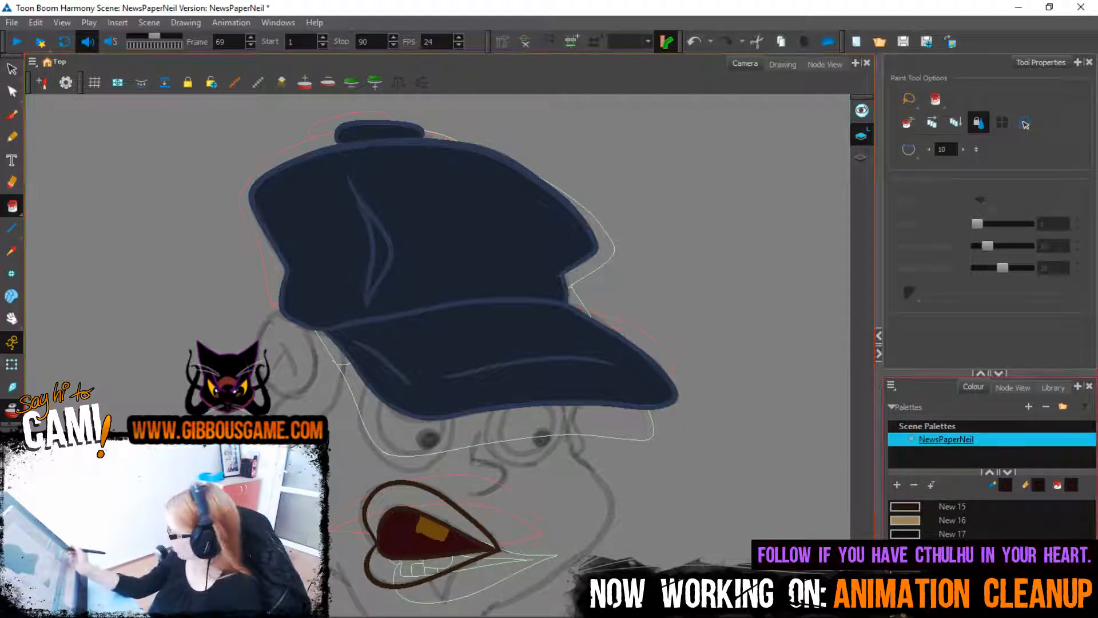
Take the brown lip colour from the finished drawing on frame 15 and fill the lips on frames 73 and 70
key("comma")
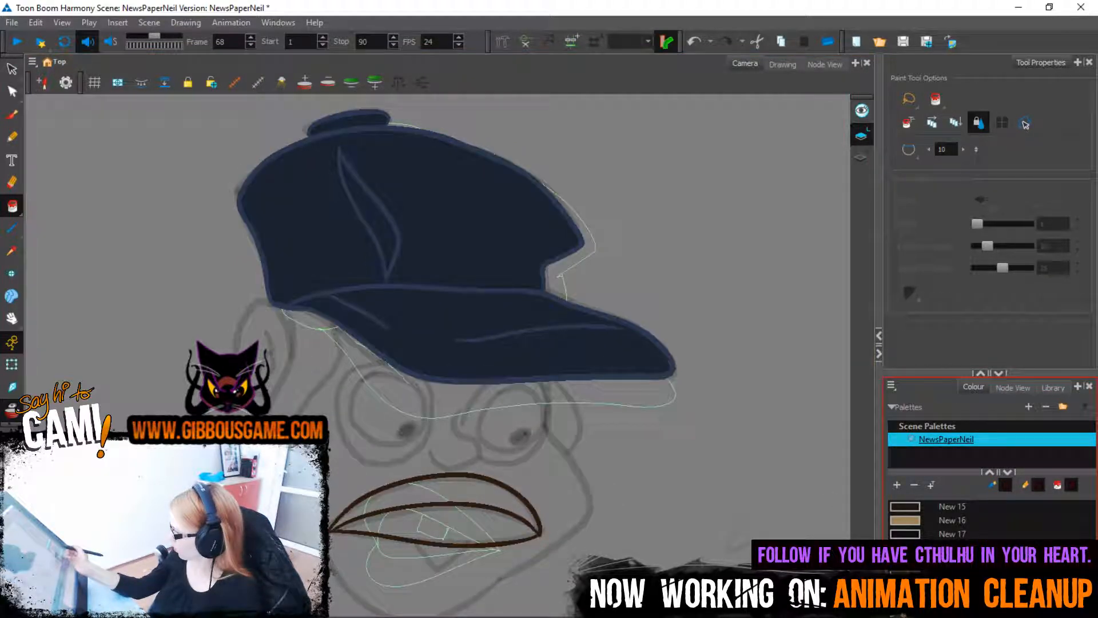
left_click(434, 616)
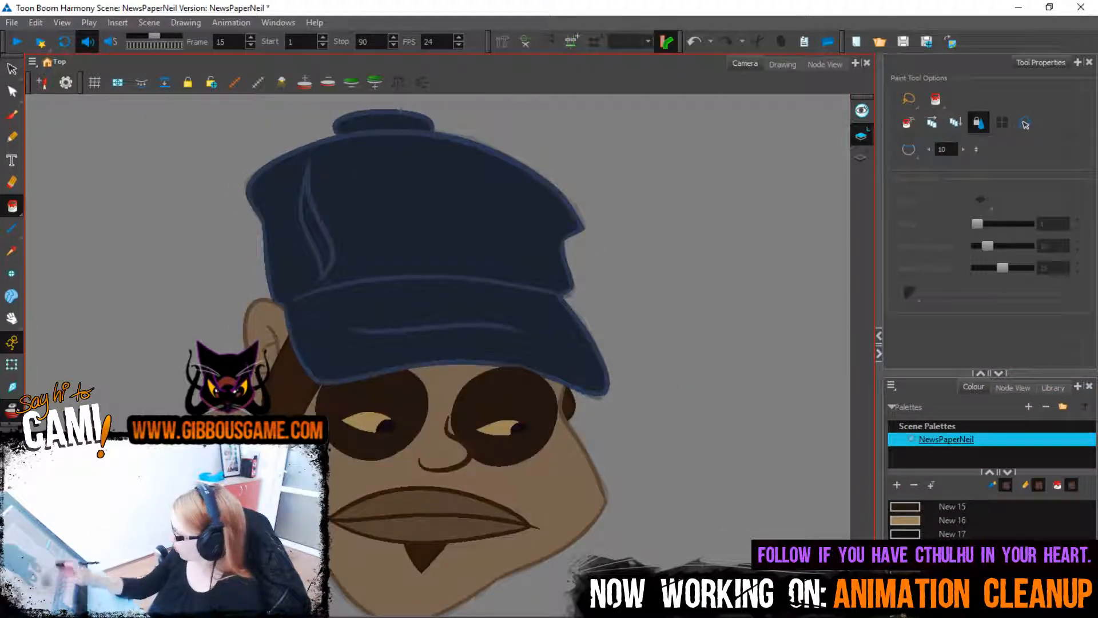
left_click(686, 617)
left_click(675, 452)
left_click(670, 535)
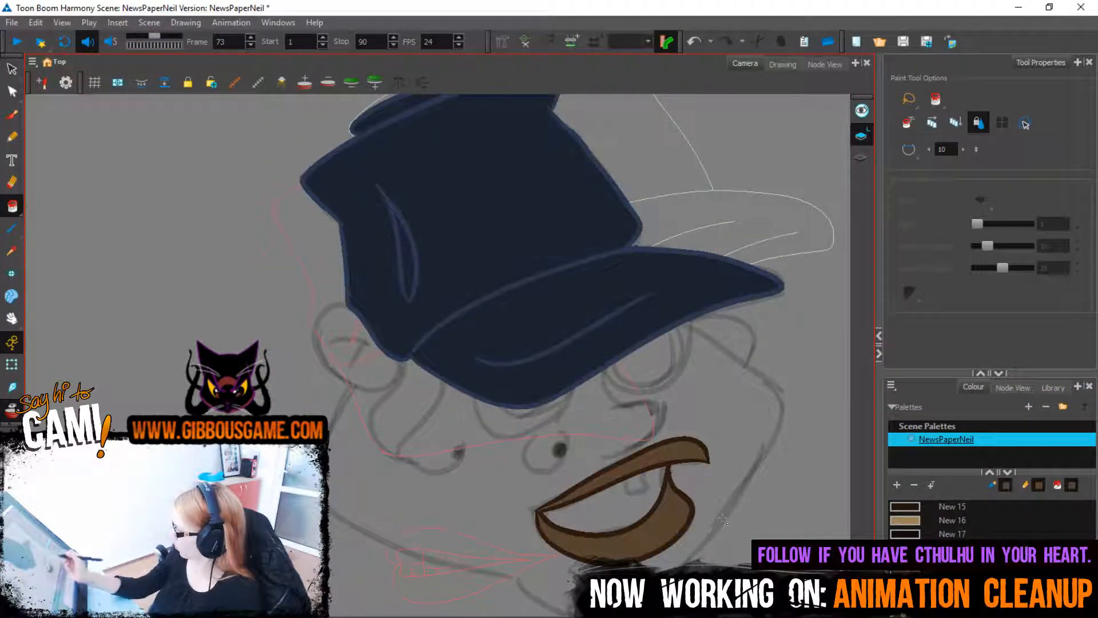
left_click(673, 616)
left_click(458, 539)
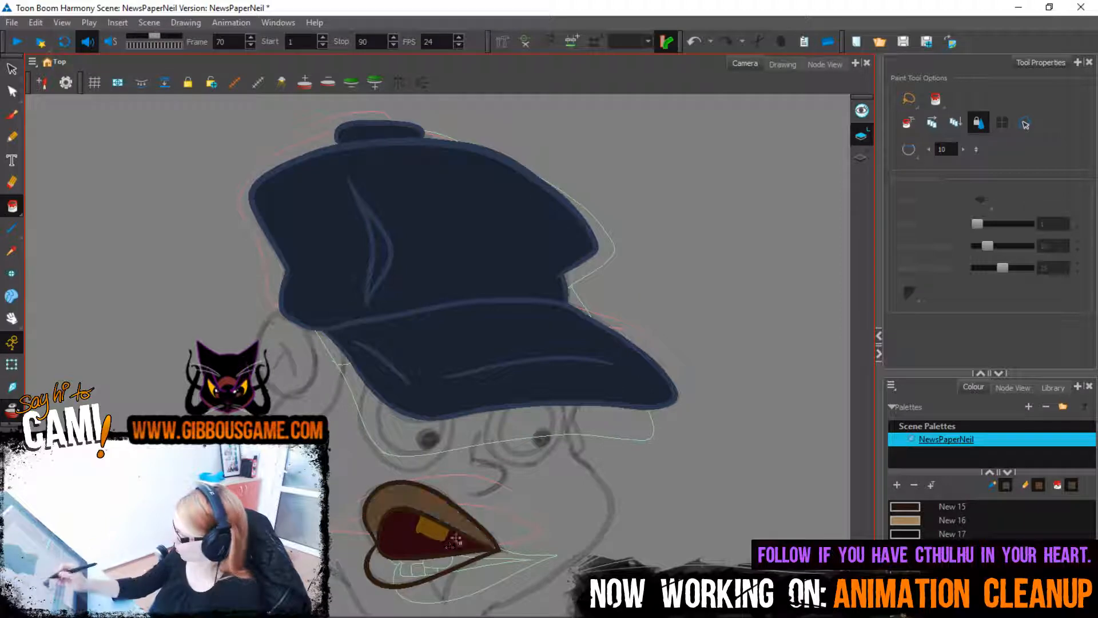
left_click(430, 565)
Fill the upper and lower lips with the same brown on the mouth drawings from frame 68 back to frame 61
key("comma")
key("comma")
key("comma")
key("comma")
key("comma")
key("comma")
key("comma")
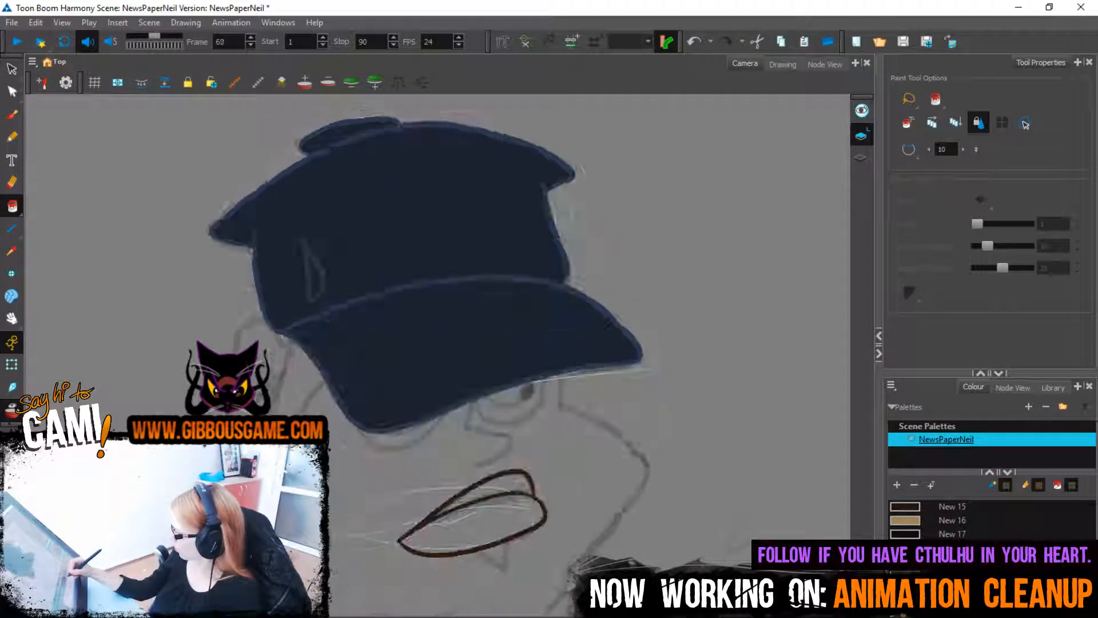
left_click(454, 531)
left_click(425, 502)
key("comma")
key("comma")
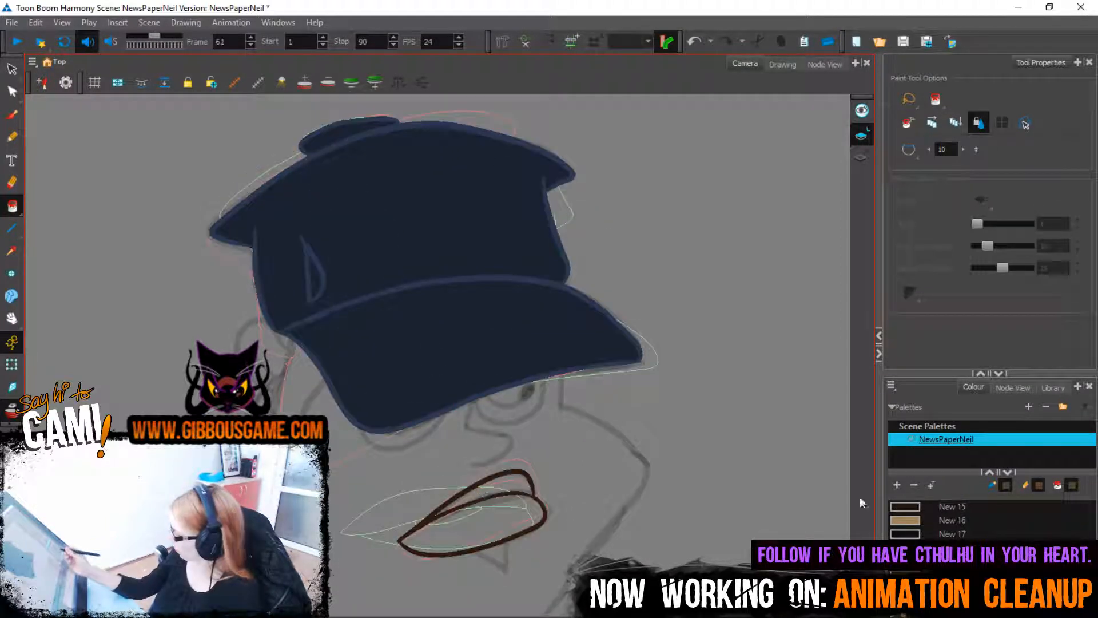
left_click(475, 524)
Continue the brown lip fill backwards on the mouth drawings at frames 59, 56 and 53
key("comma")
key("comma")
key("comma")
key("comma")
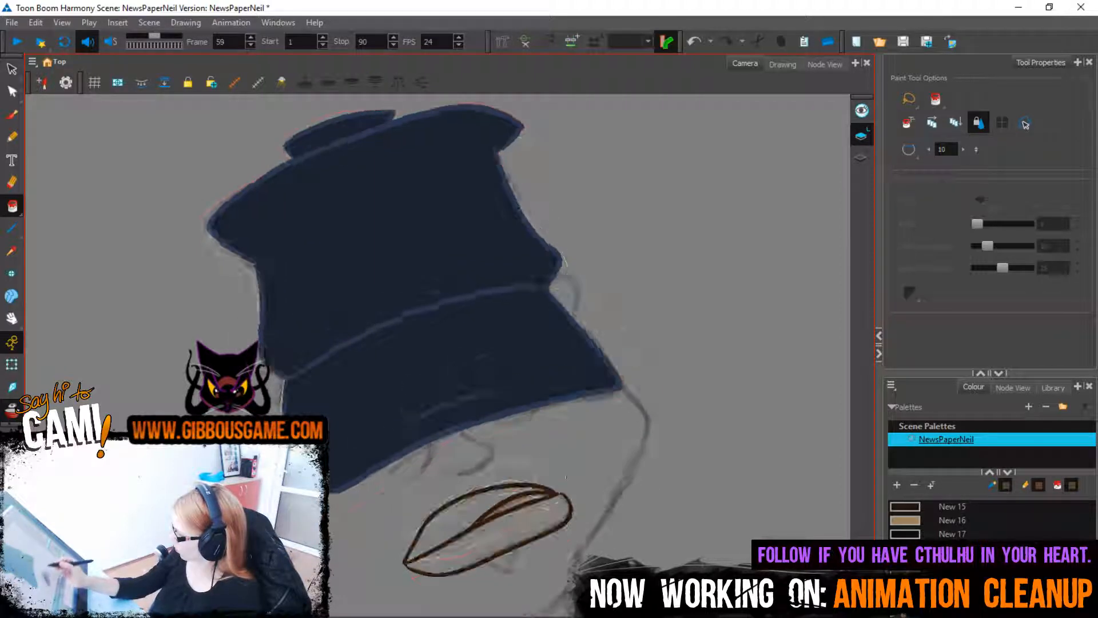
left_click(491, 532)
key("comma")
key("comma")
left_click(503, 529)
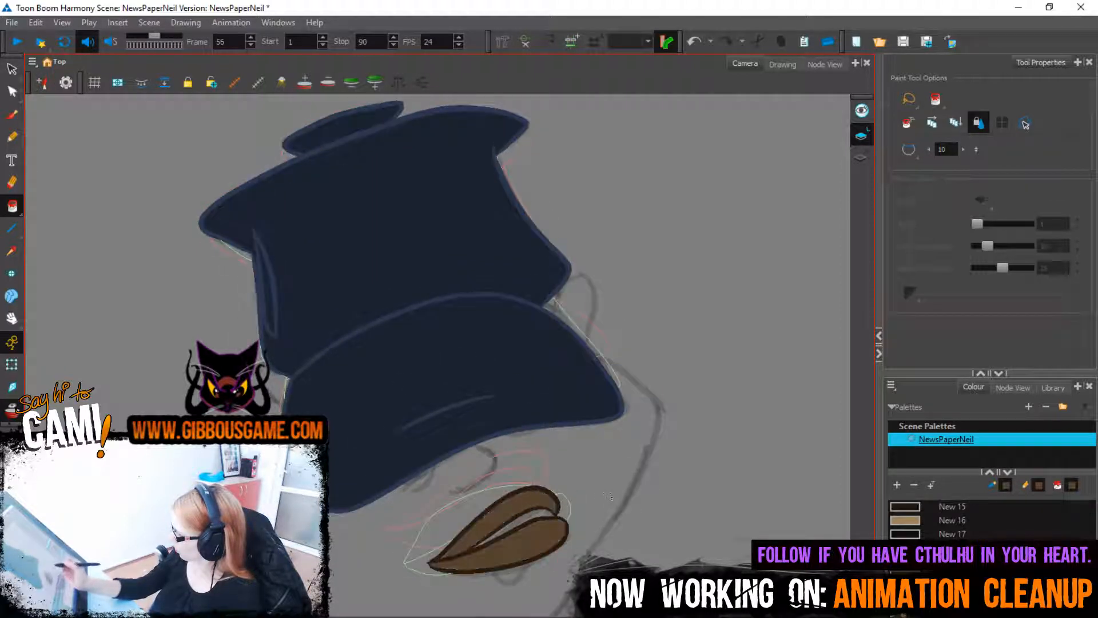
key("comma")
left_click(546, 508)
key("comma")
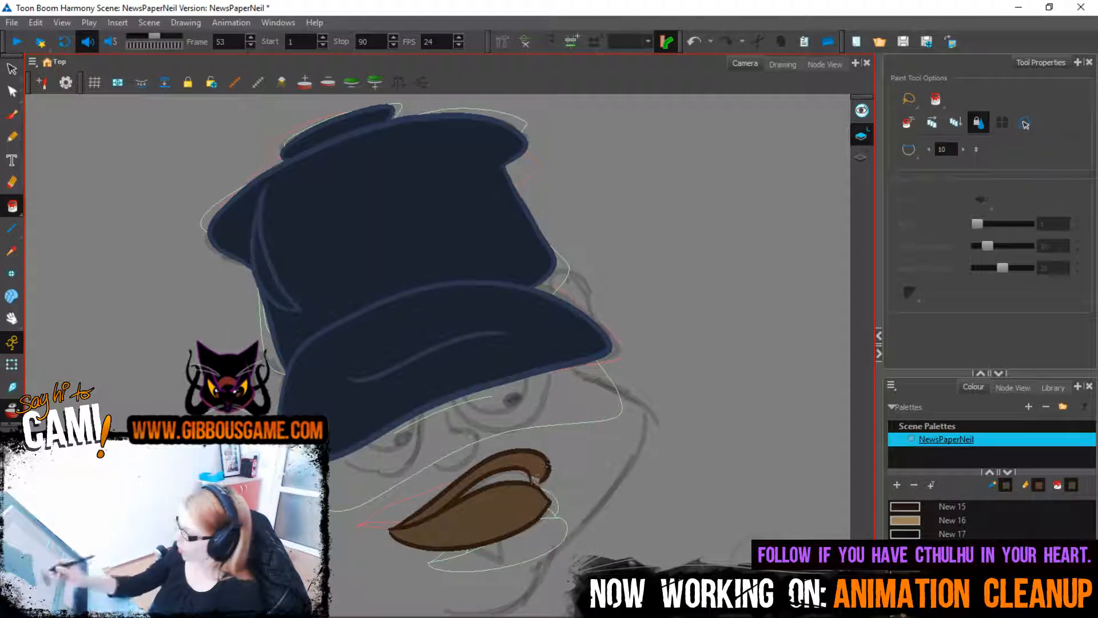
Step forward from frame 53 to frame 70 to check the coloured mouths
key("period")
key("period")
key("period")
key("period")
key("period")
key("period")
key("period")
key("period")
key("period")
key("period")
key("period")
key("period")
key("period")
key("period")
key("period")
key("period")
key("period")
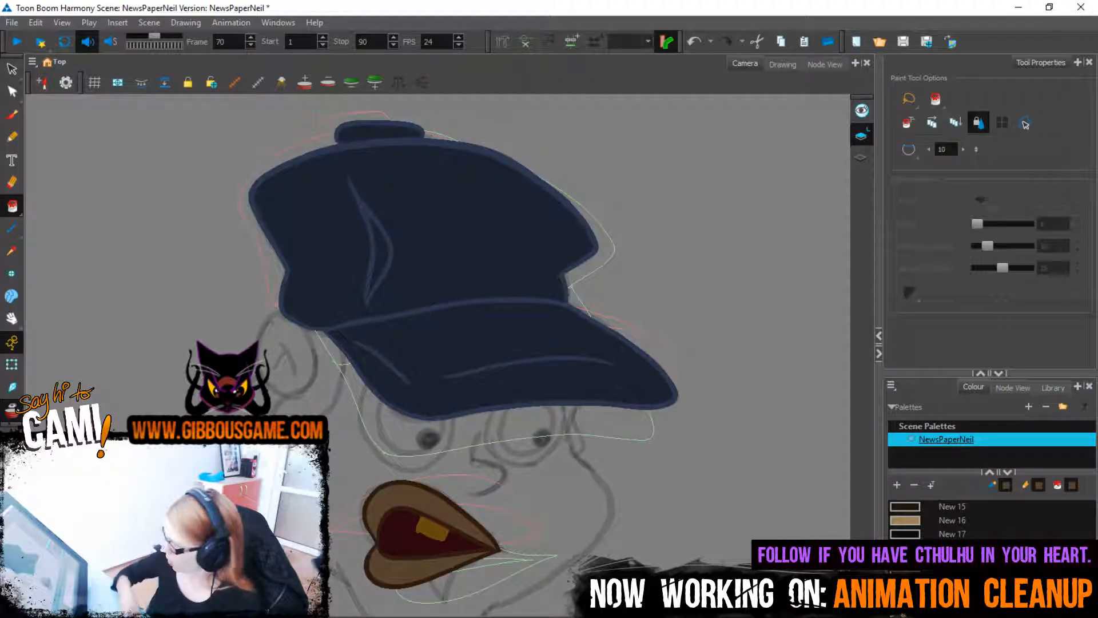
Inspect the contour points of the mouth on frame 70 with the Contour Editor and briefly play back the animation
left_click(12, 93)
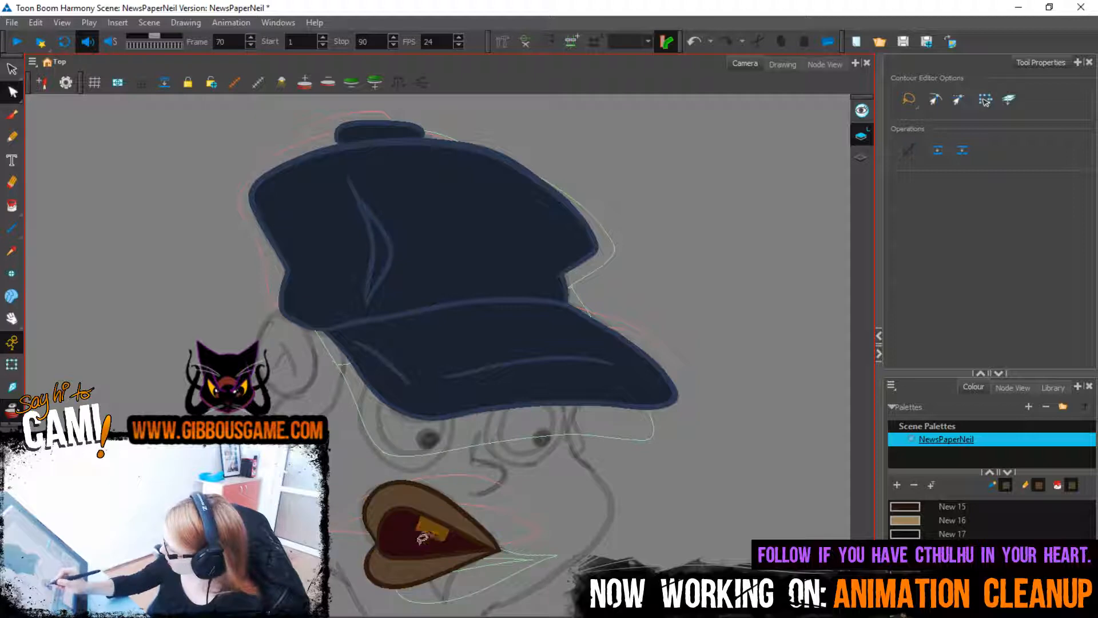
left_click(422, 533)
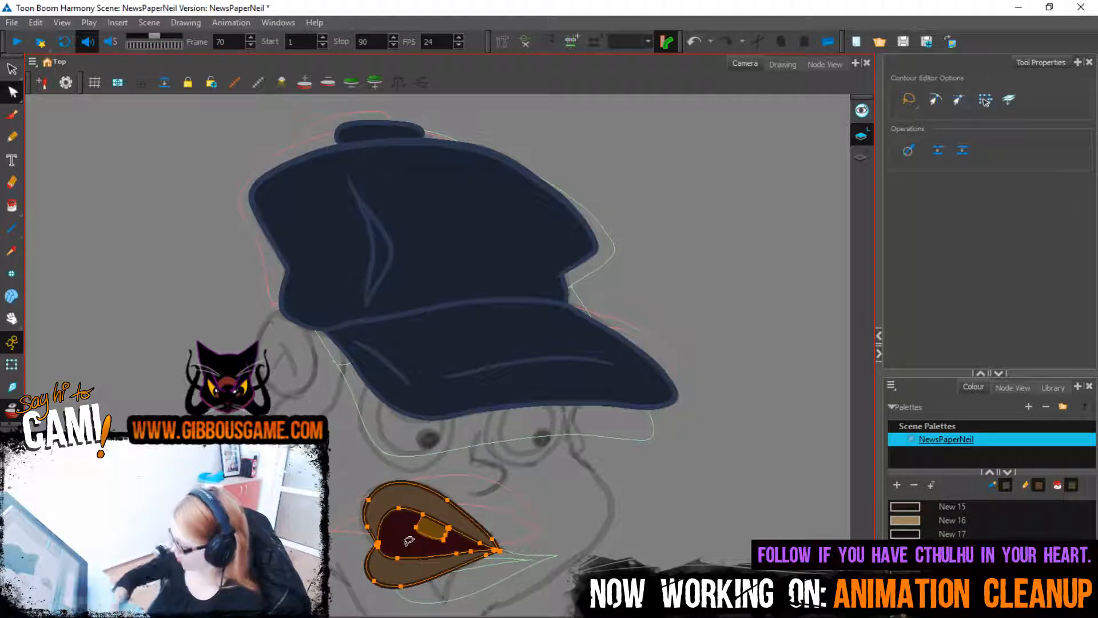
left_click(408, 541)
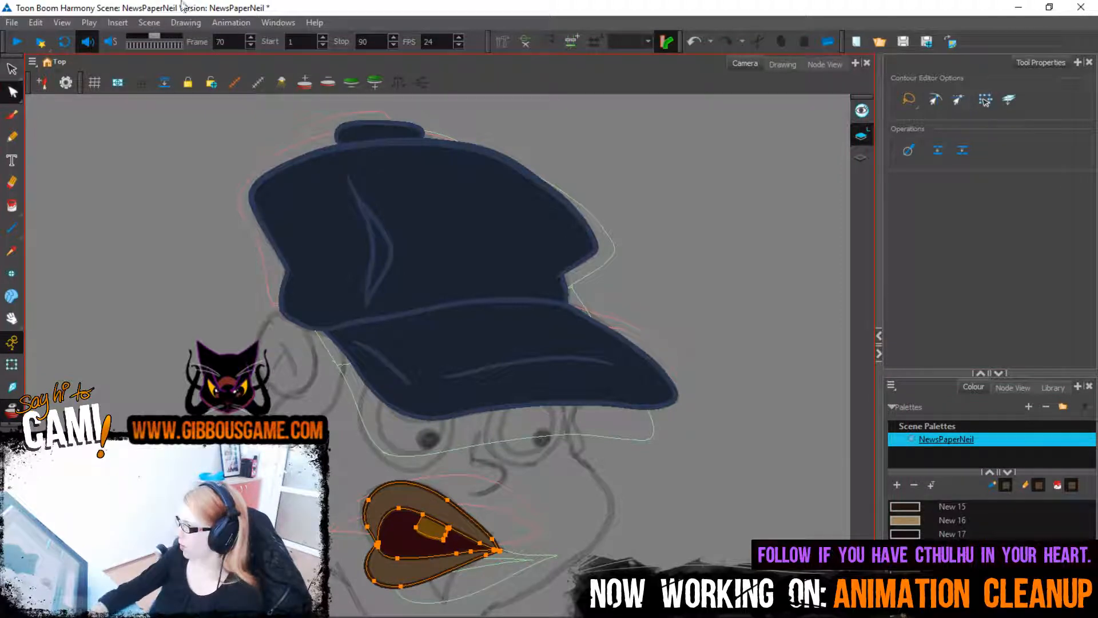
key("shift+Return")
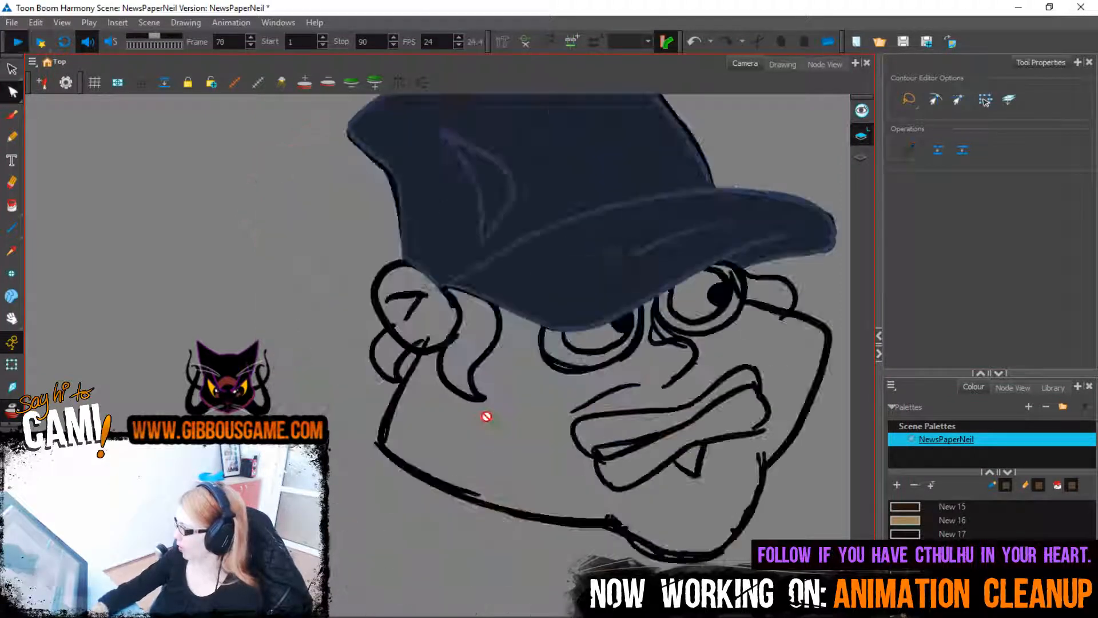
key("shift+Return")
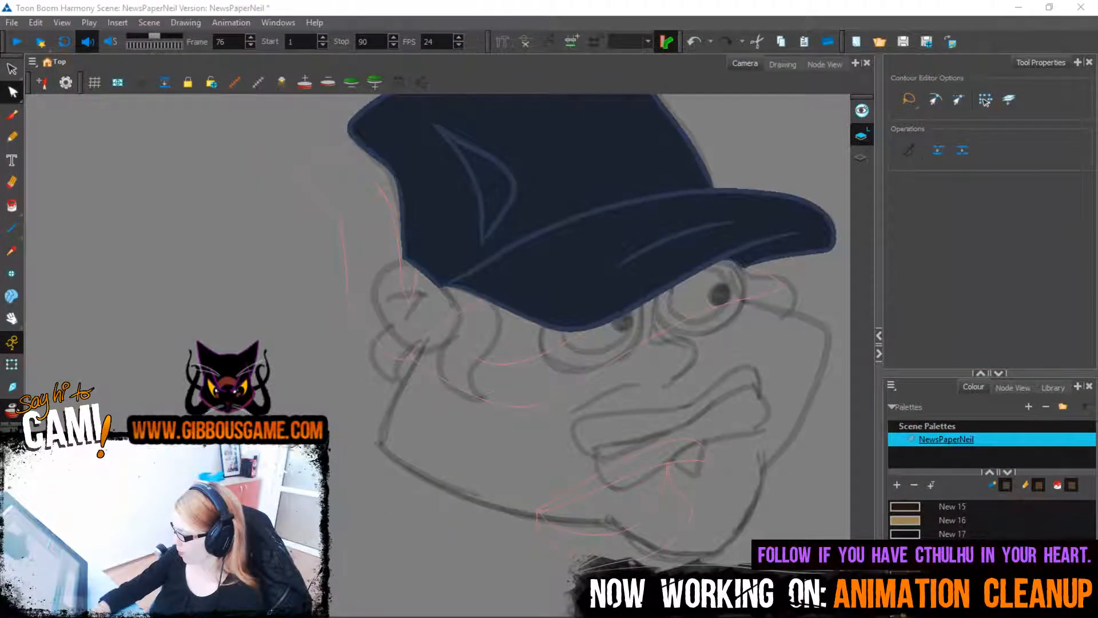
Switch to FL Studio, stop the running playback and play the clarinet pattern from bar 33
key("alt+Tab")
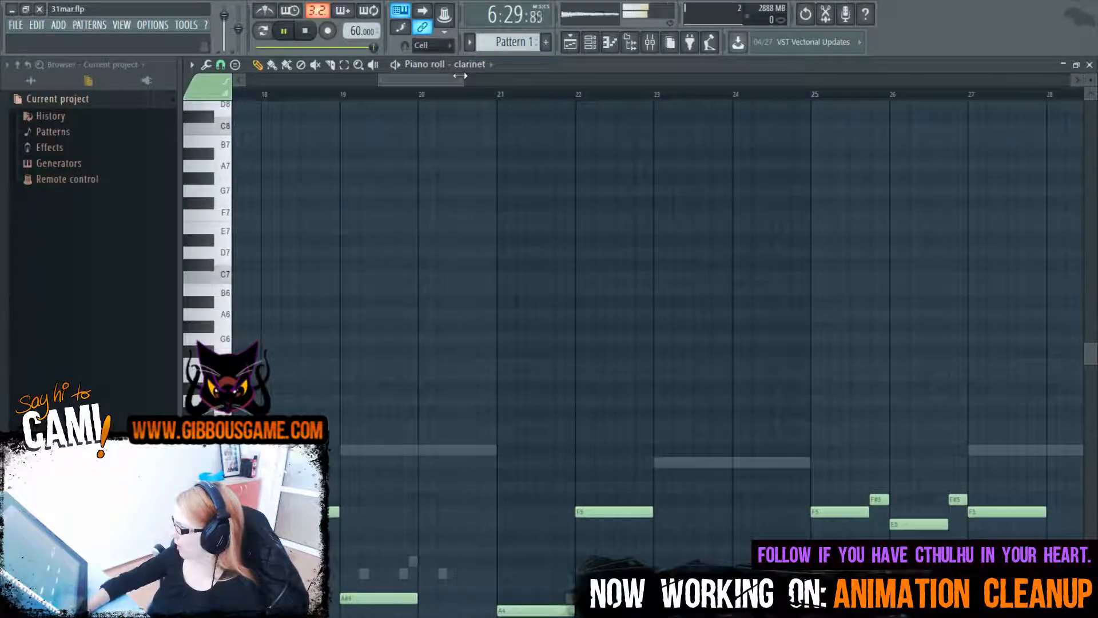
scroll(784, 122, "down", 4)
key("space")
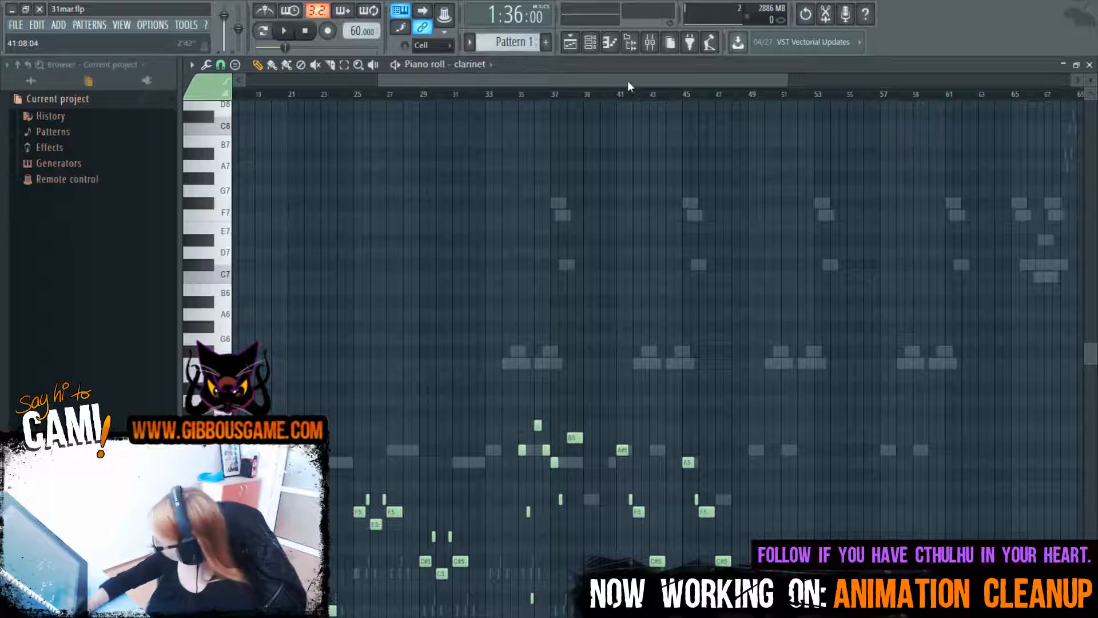
left_click_drag(628, 81, 723, 129)
scroll(637, 277, "down", 5)
left_click_drag(593, 79, 470, 110)
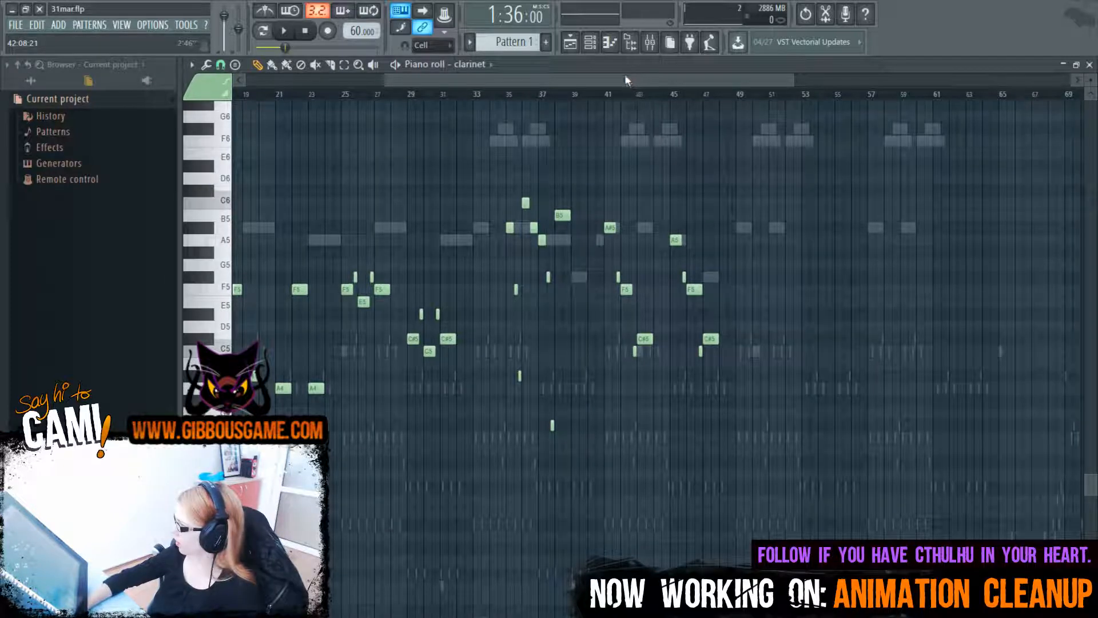
left_click_drag(625, 80, 670, 92)
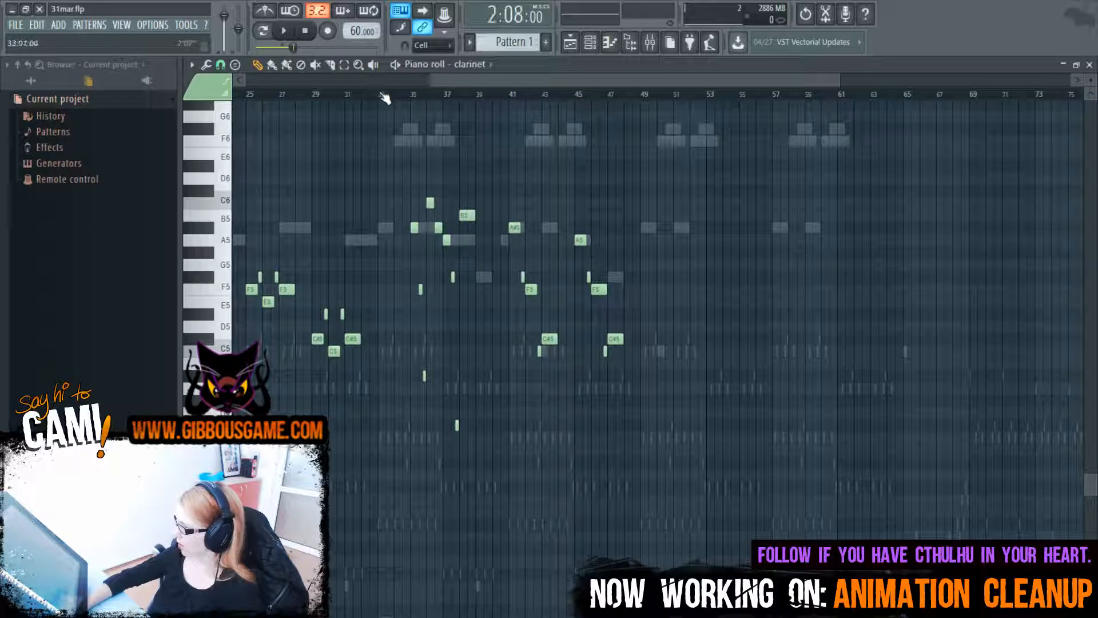
key("space")
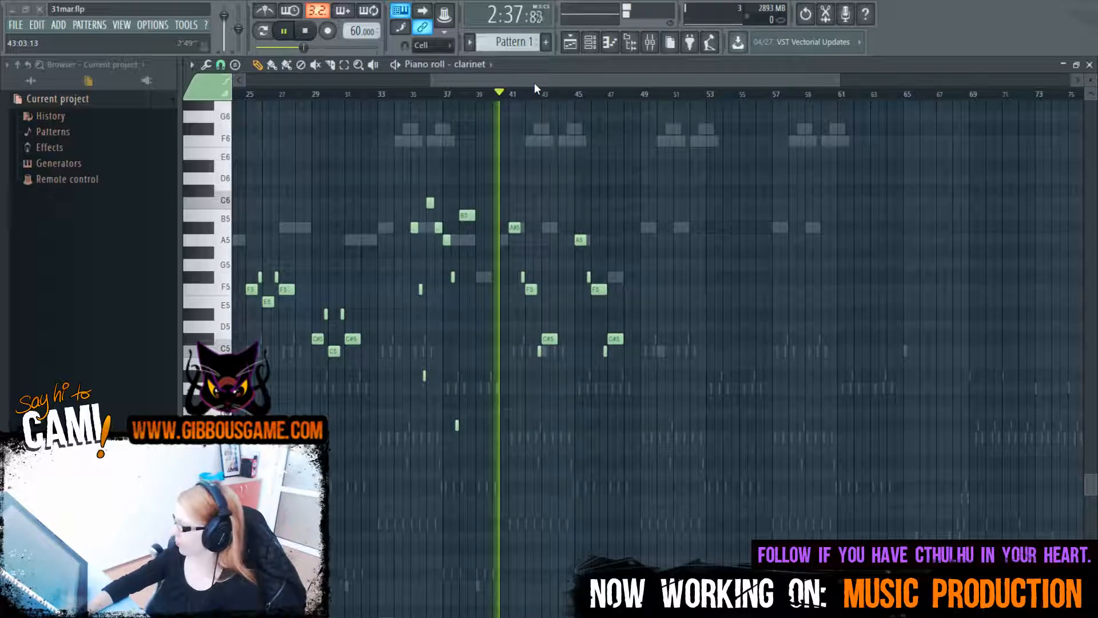
Turn on the metronome and focus the clarinet piano roll on bars 40 to 65 during playback
left_click(263, 11)
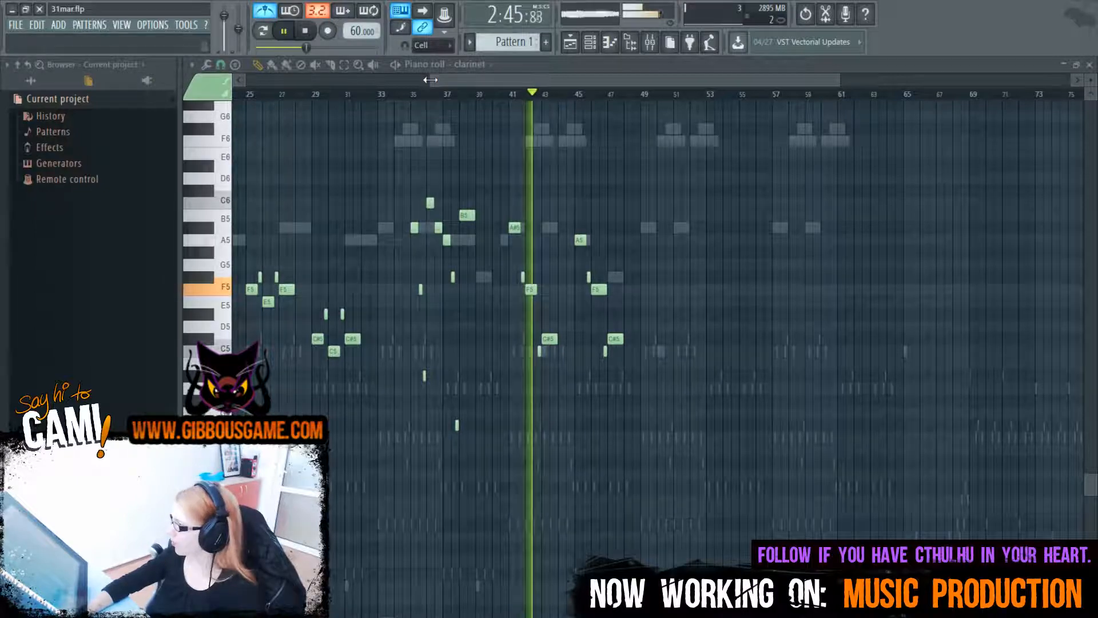
left_click_drag(430, 79, 600, 93)
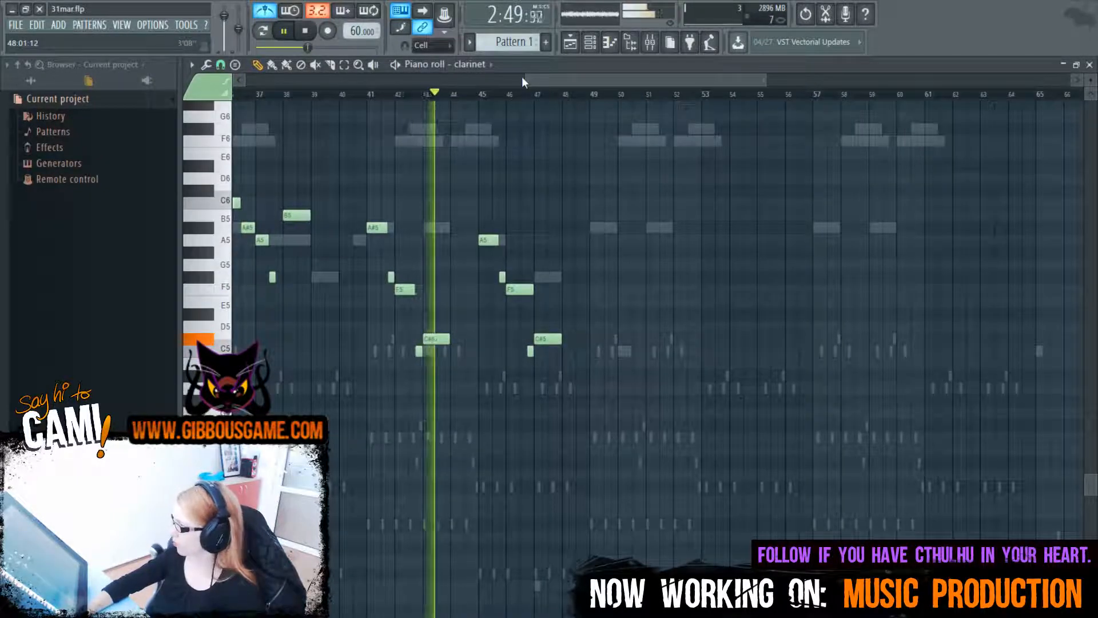
left_click_drag(522, 76, 554, 76)
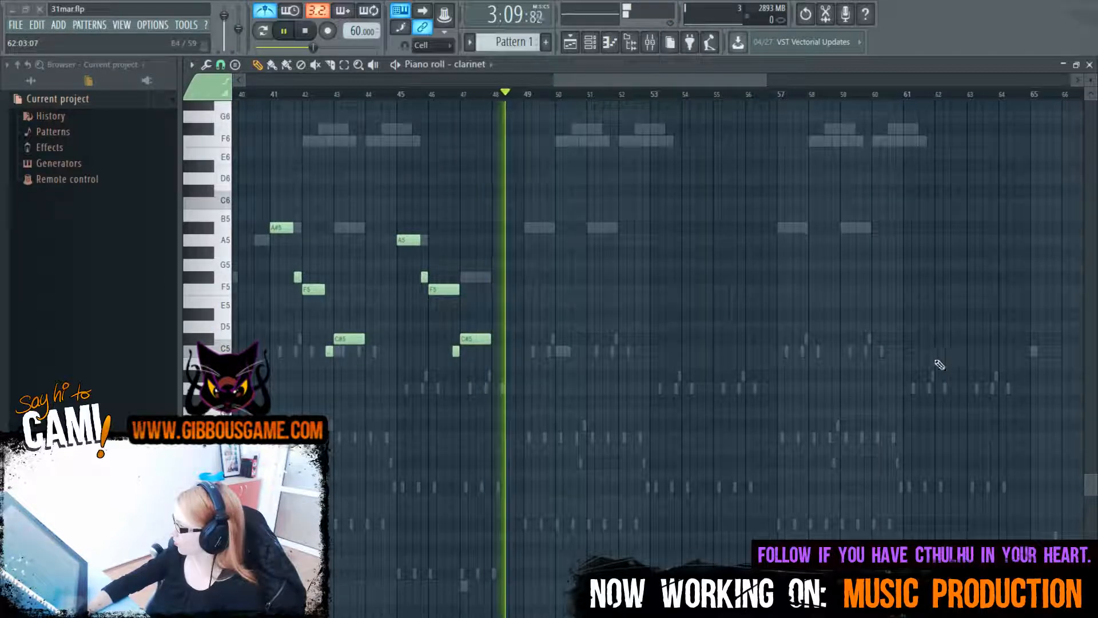
Stop playback and add a one-bar F5 clarinet note at bar 49, followed by a one-bar E5 note at bar 50 while playing
left_click(527, 252)
key("space")
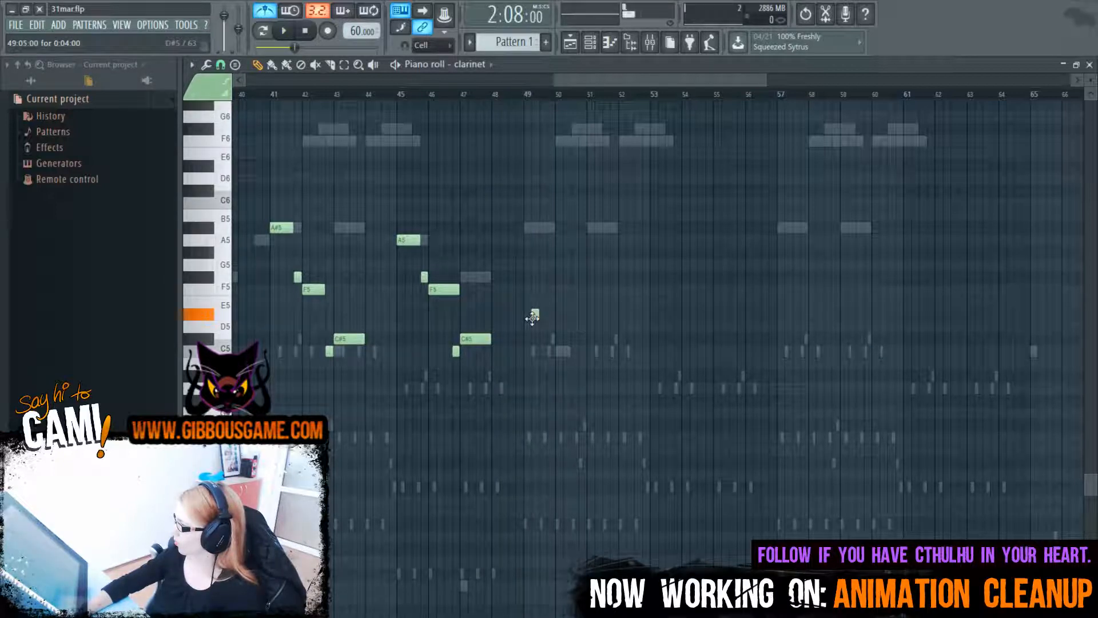
left_click_drag(522, 318, 519, 289)
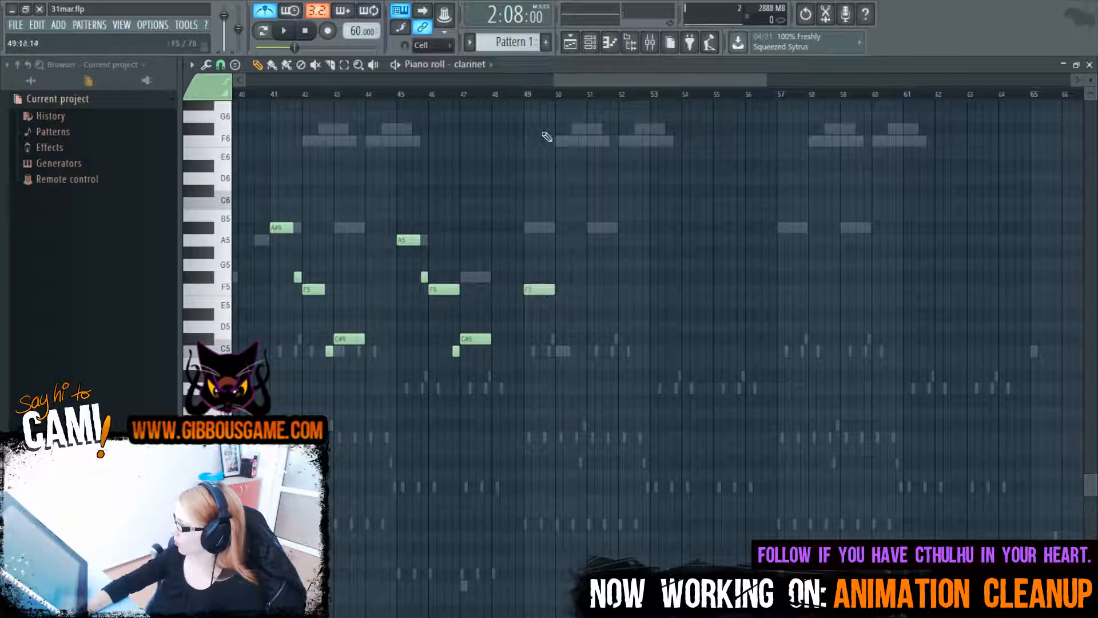
key("space")
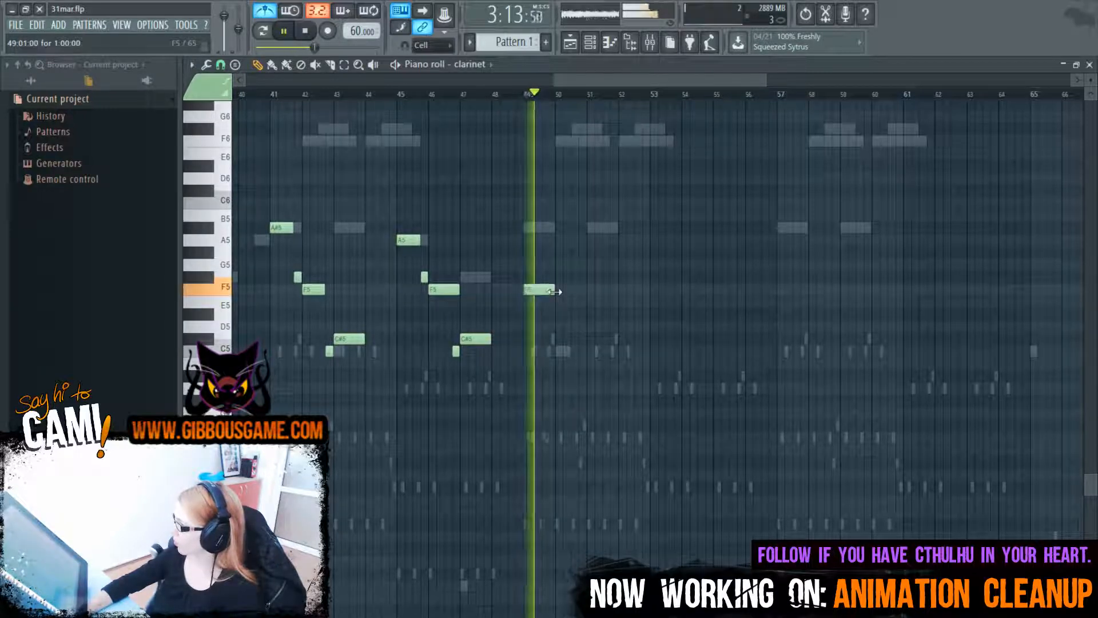
left_click(559, 302)
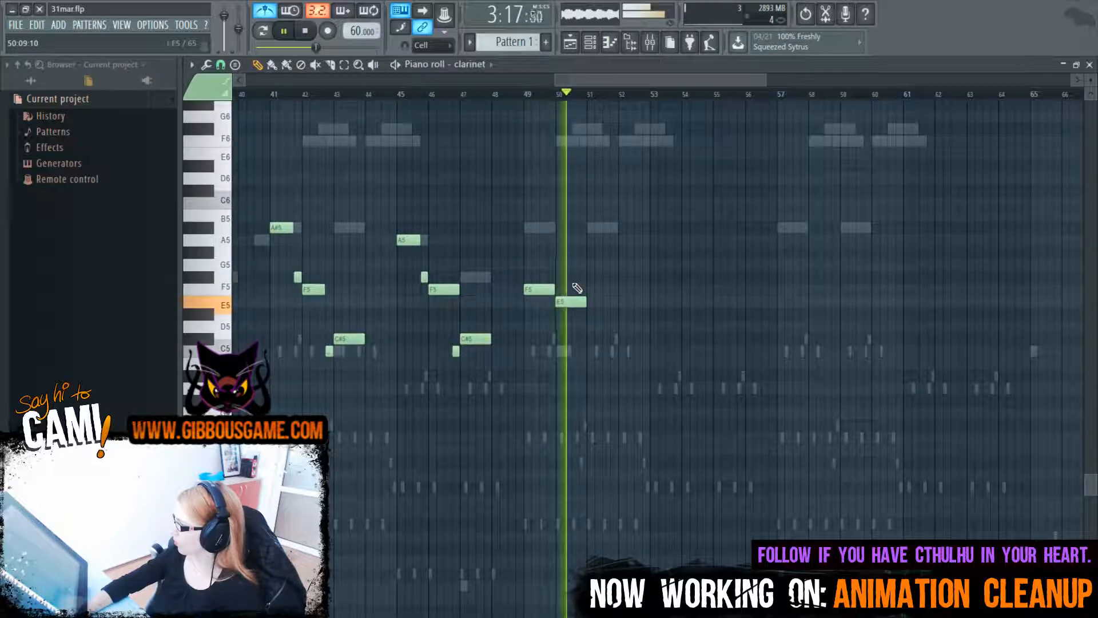
Add a half-bar F#5 clarinet note in the second half of bar 50 and shorten the preceding E5 note to half a bar
key("space")
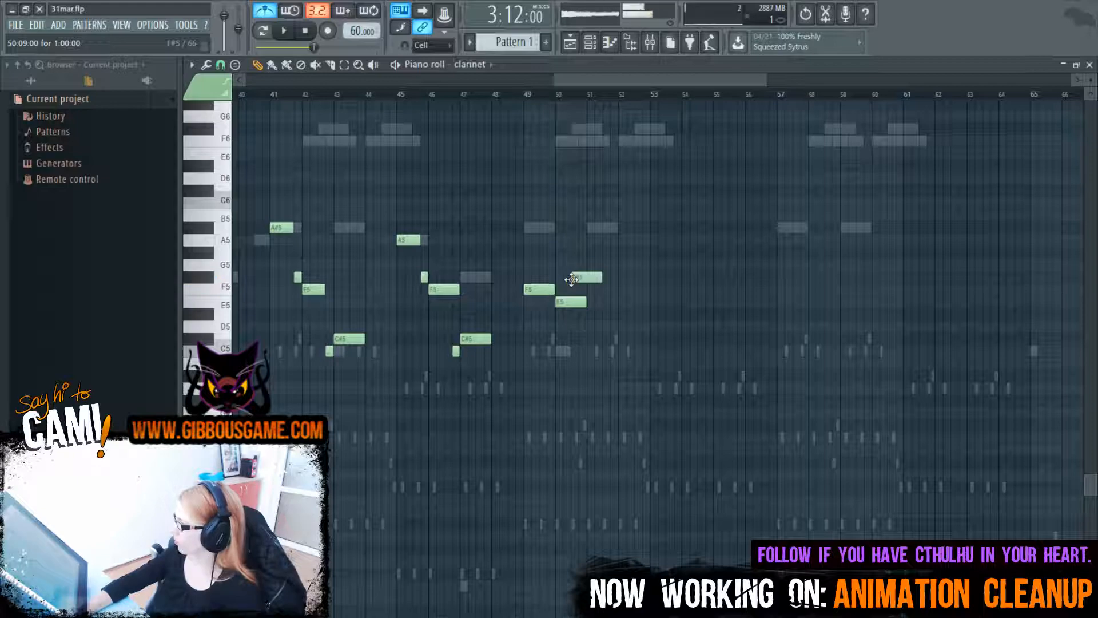
left_click_drag(599, 86, 573, 235)
key("space")
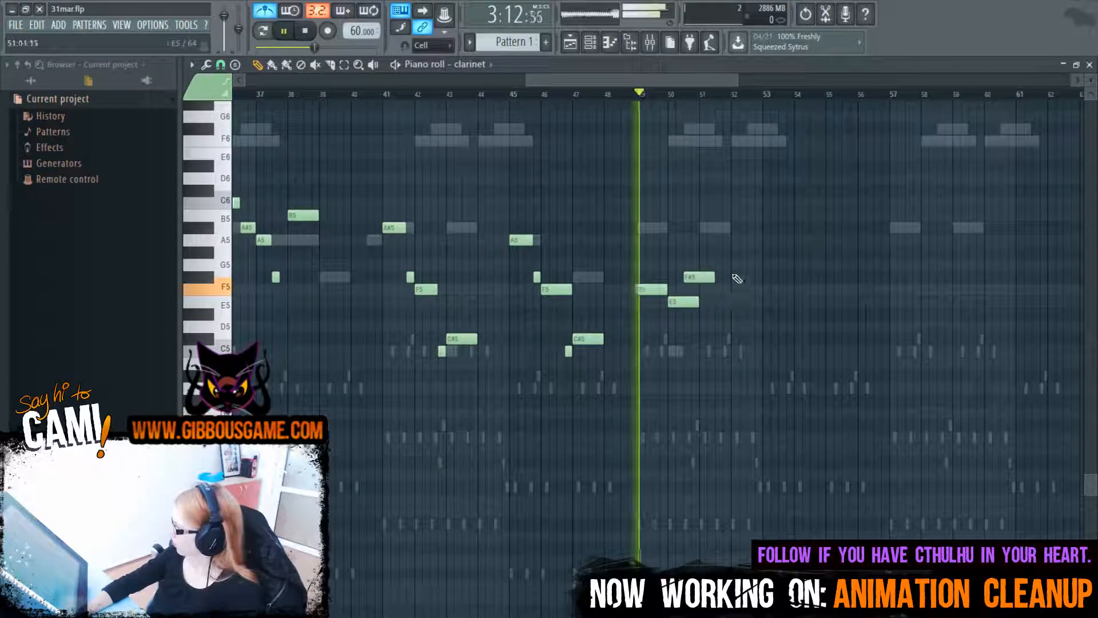
left_click_drag(714, 277, 682, 302)
Add a one-bar F5 clarinet note at bar 51 directly after the F#5 note
left_click_drag(526, 79, 605, 98)
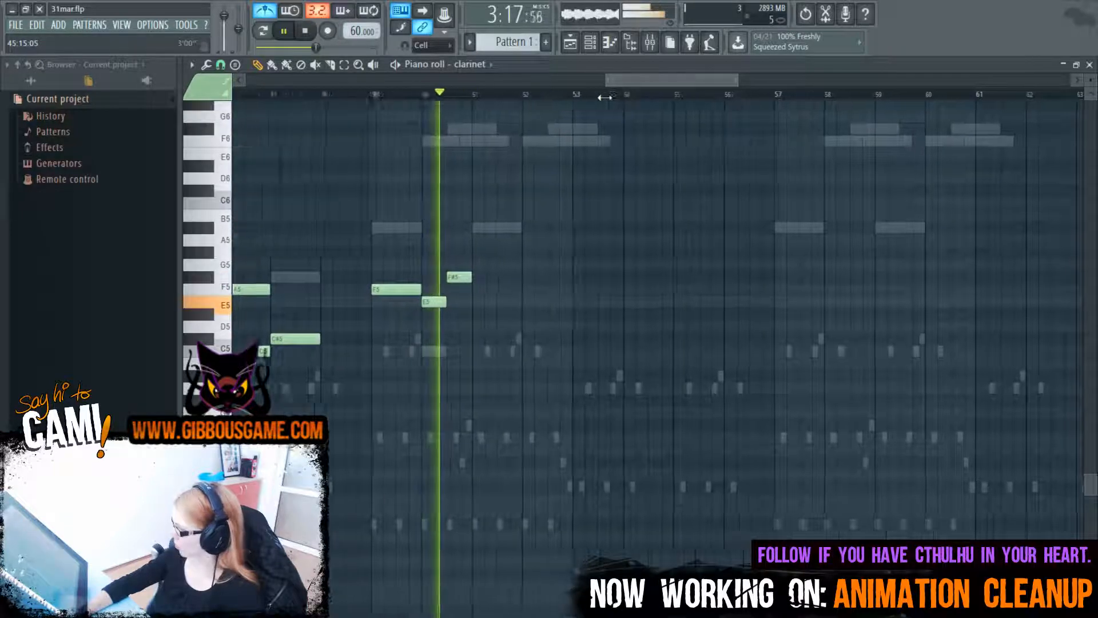
left_click(476, 289)
left_click_drag(490, 292, 519, 293)
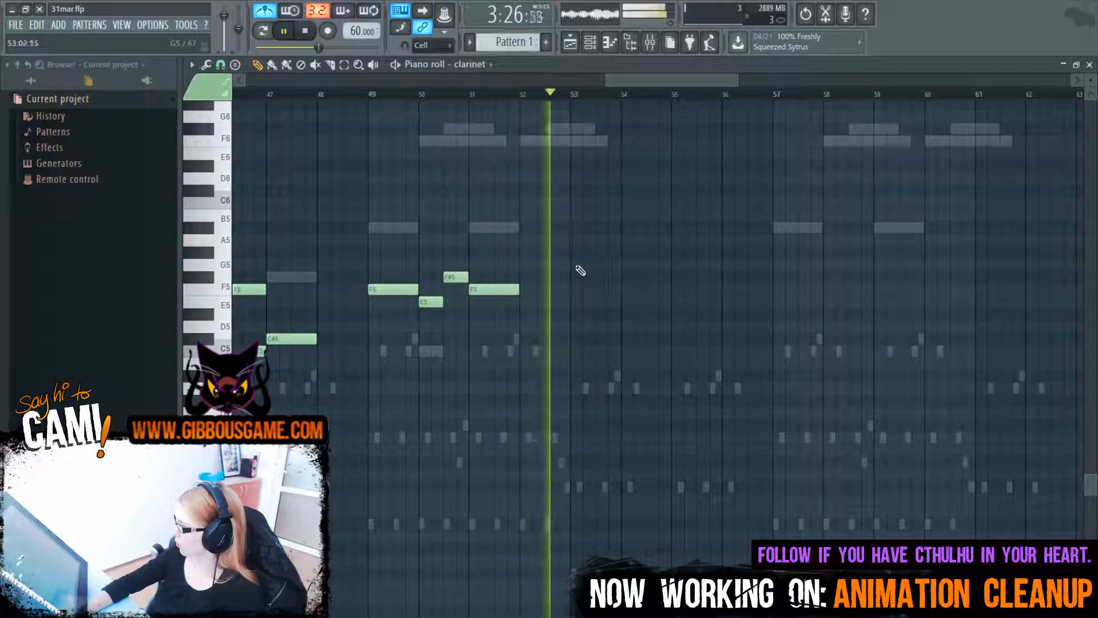
Add a three-quarter-bar A5 clarinet note at bar 53, followed by a quarter-bar F#5 note ending at bar 54
left_click(573, 240)
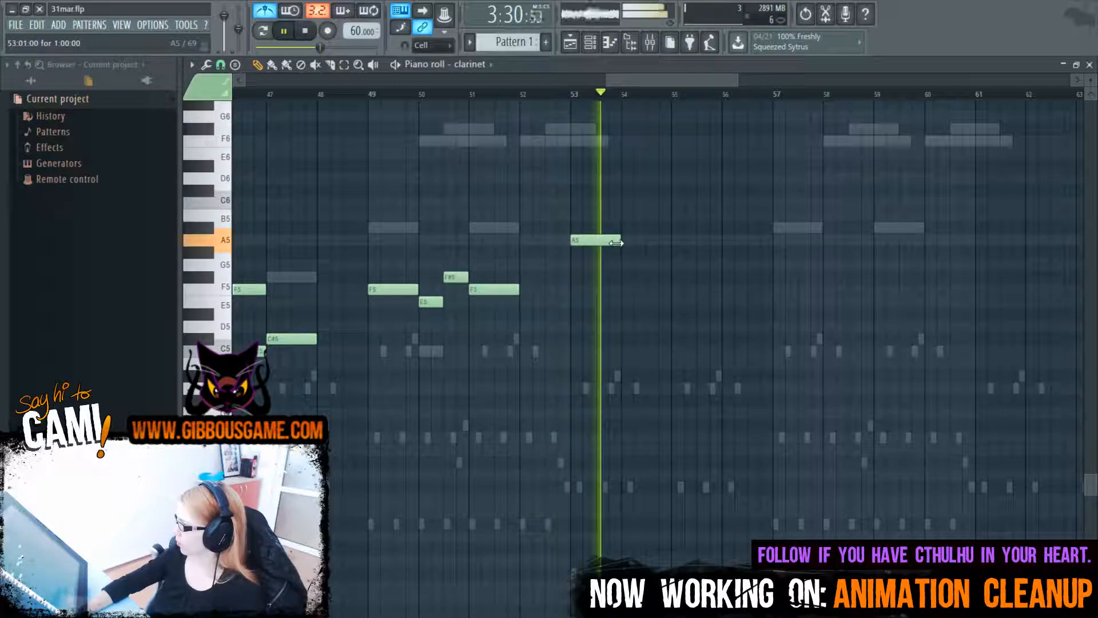
key("space")
left_click_drag(599, 253, 616, 279)
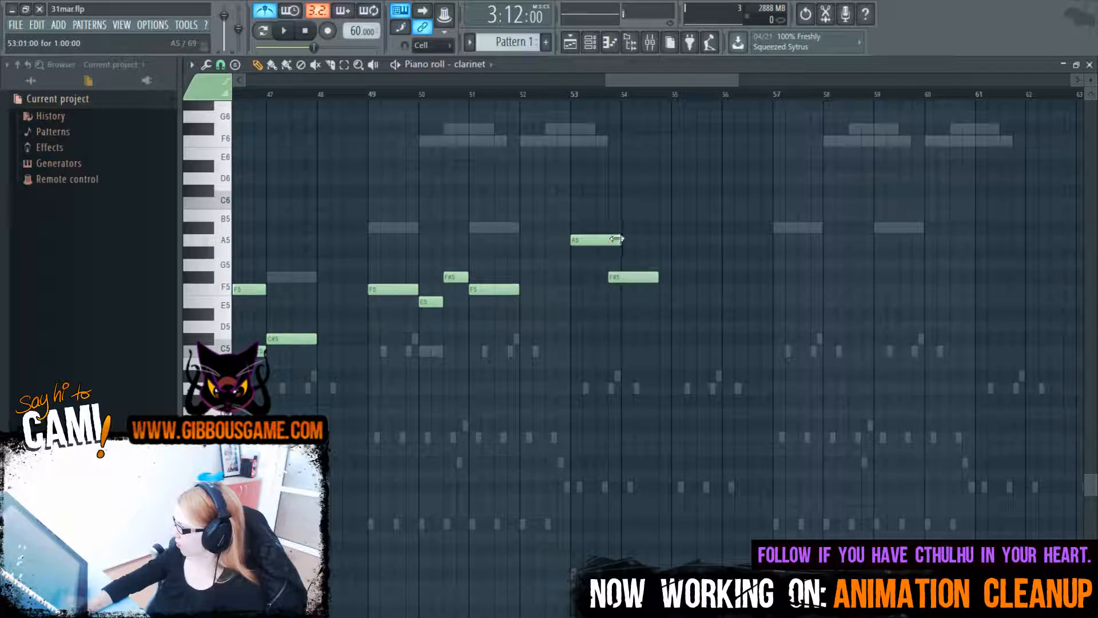
key("space")
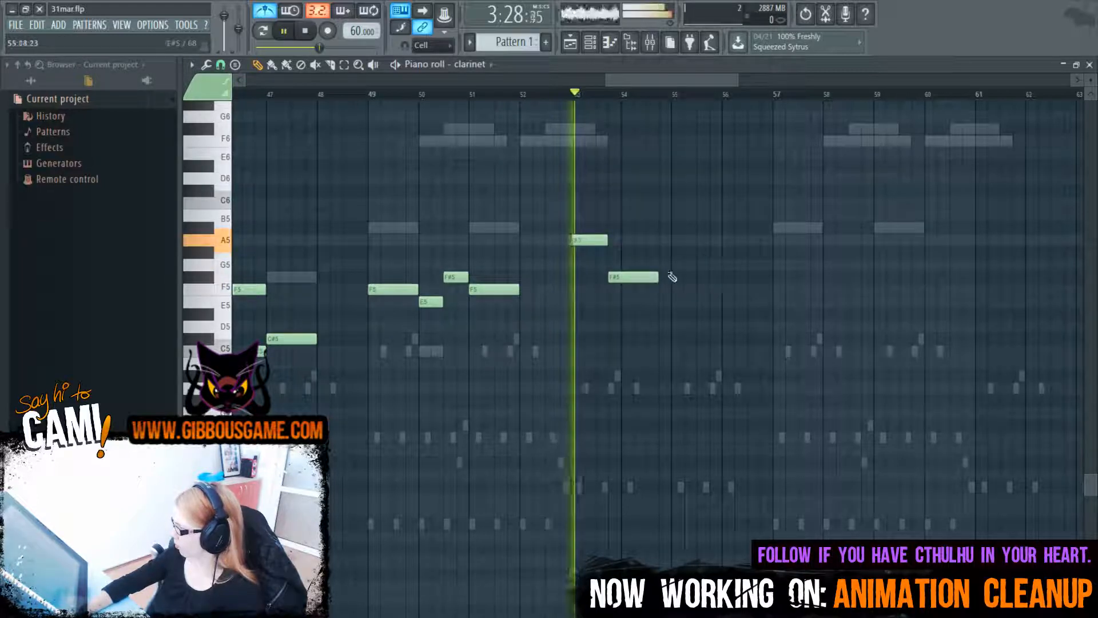
left_click_drag(657, 277, 623, 278)
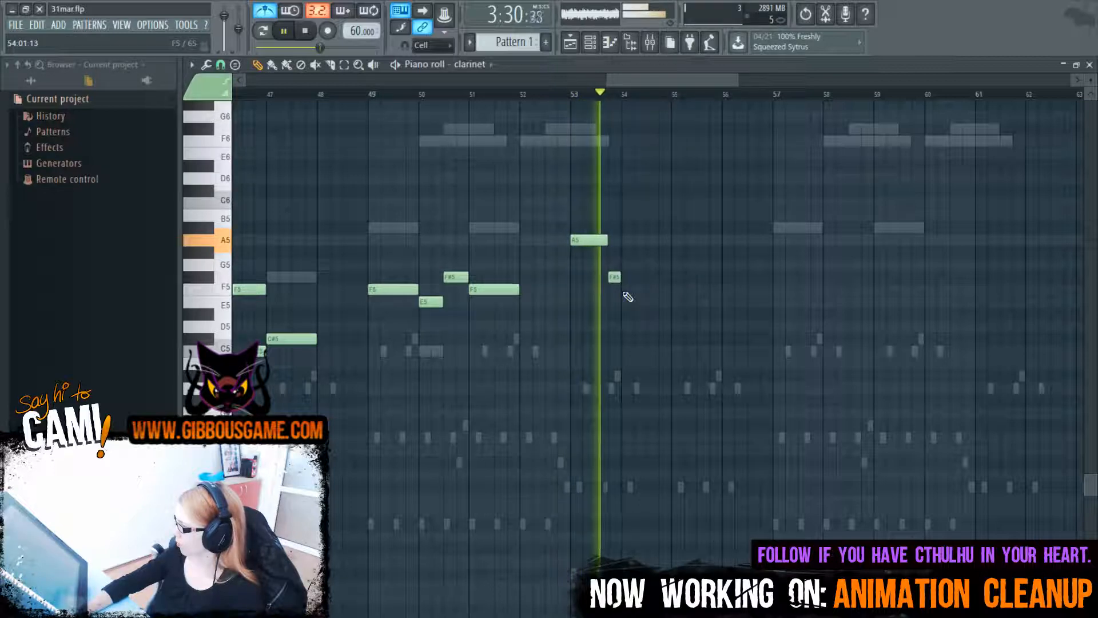
Add a three-quarter-bar F5 clarinet note at bar 54 and play the melody from bar 53
key("space")
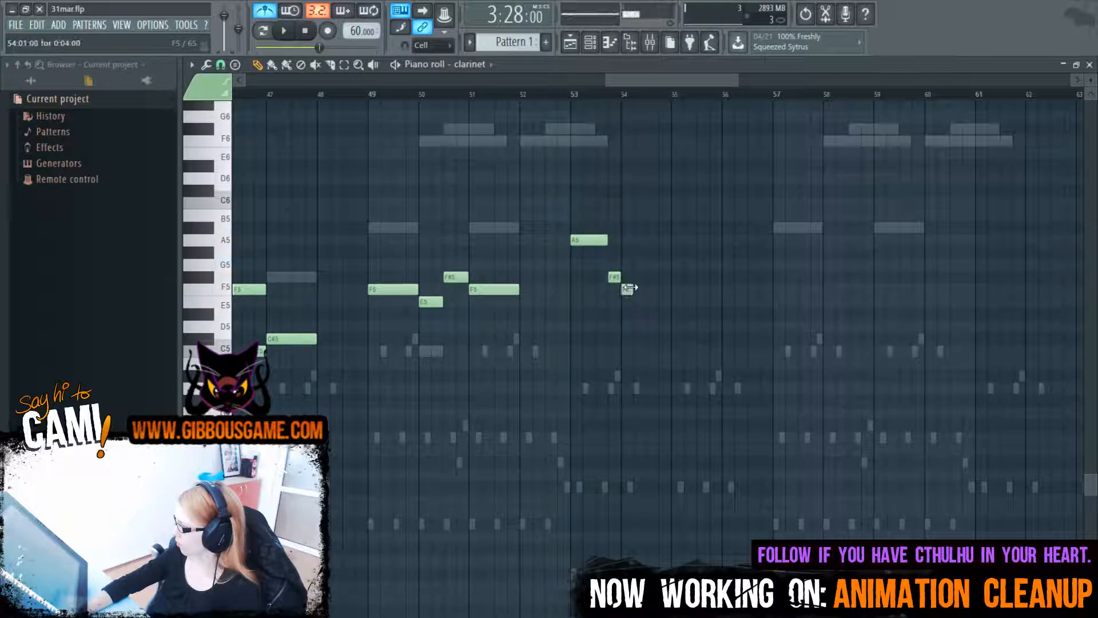
key("space")
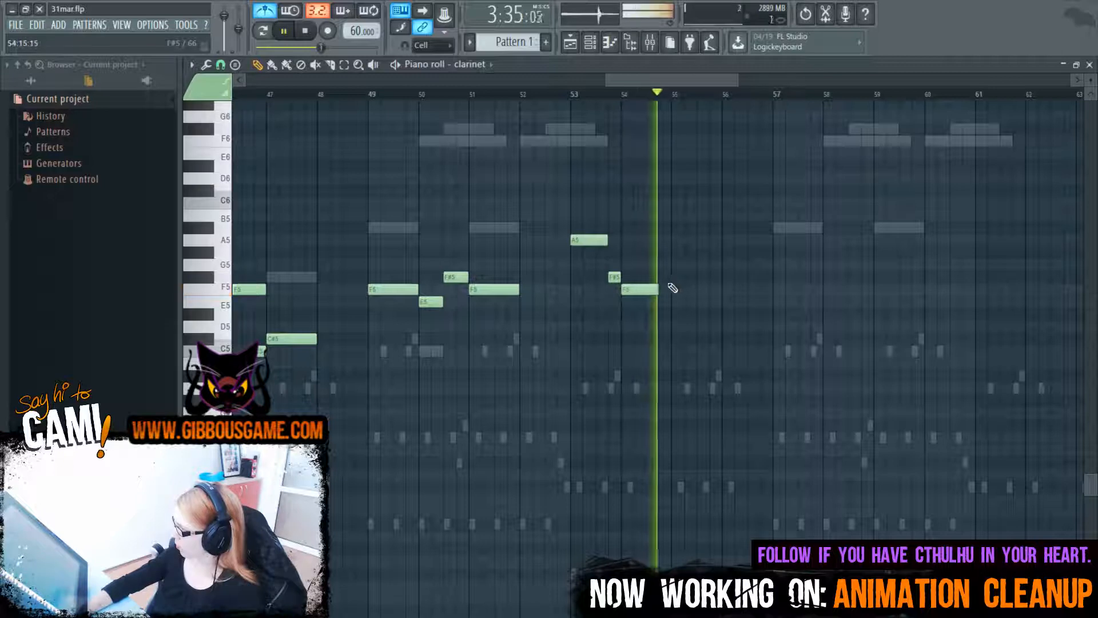
key("space")
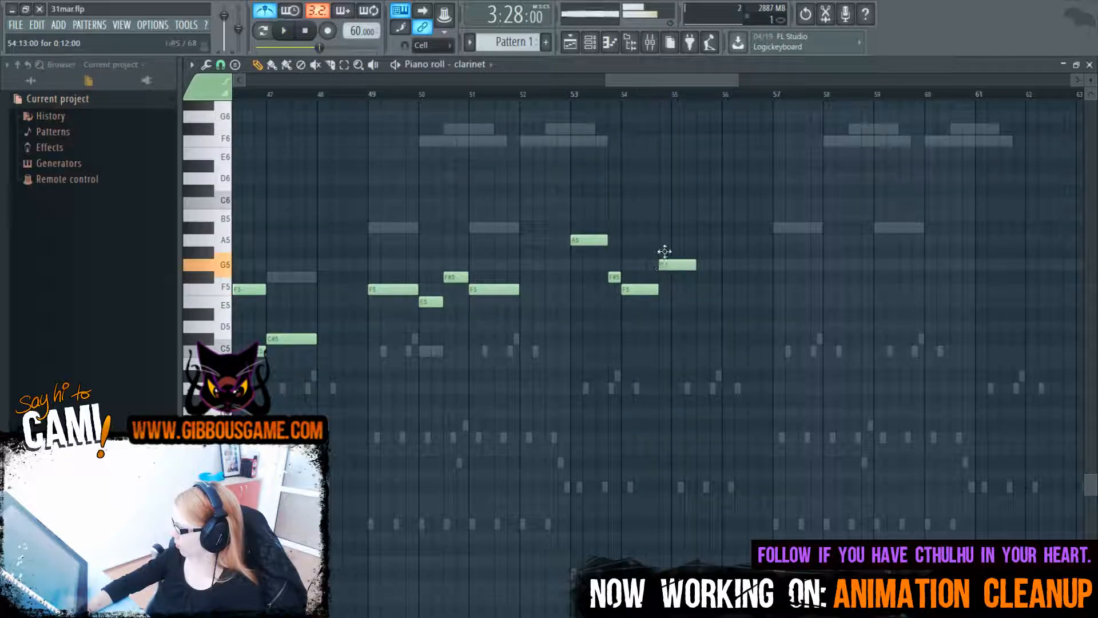
Try a three-quarter-bar G#5 clarinet note starting in the last quarter of bar 54
left_click_drag(665, 251, 667, 240)
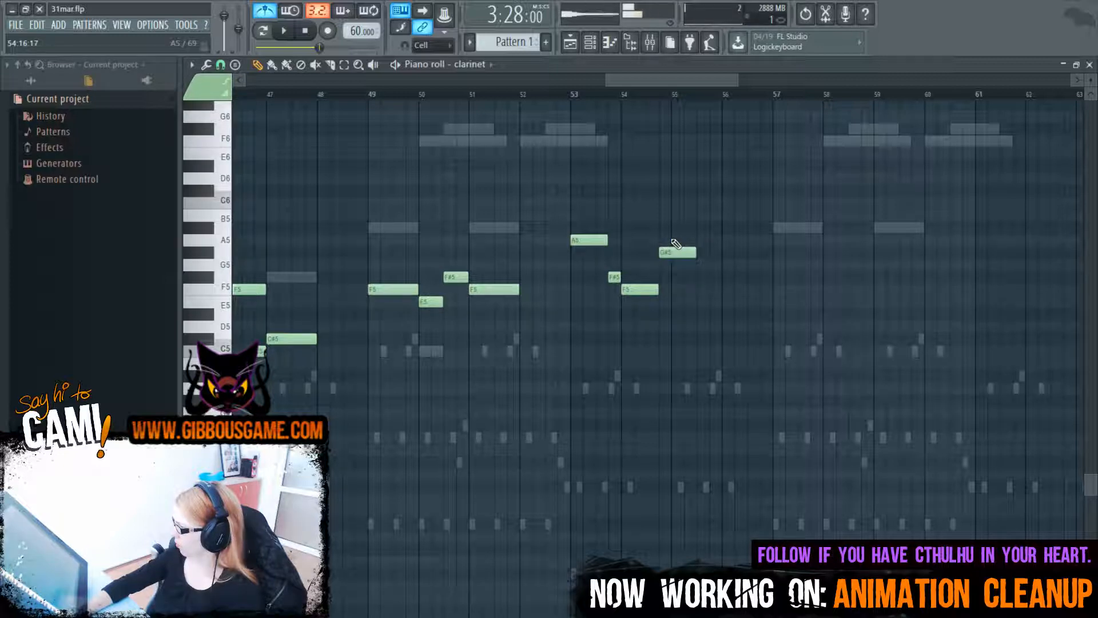
right_click(675, 238)
key("space")
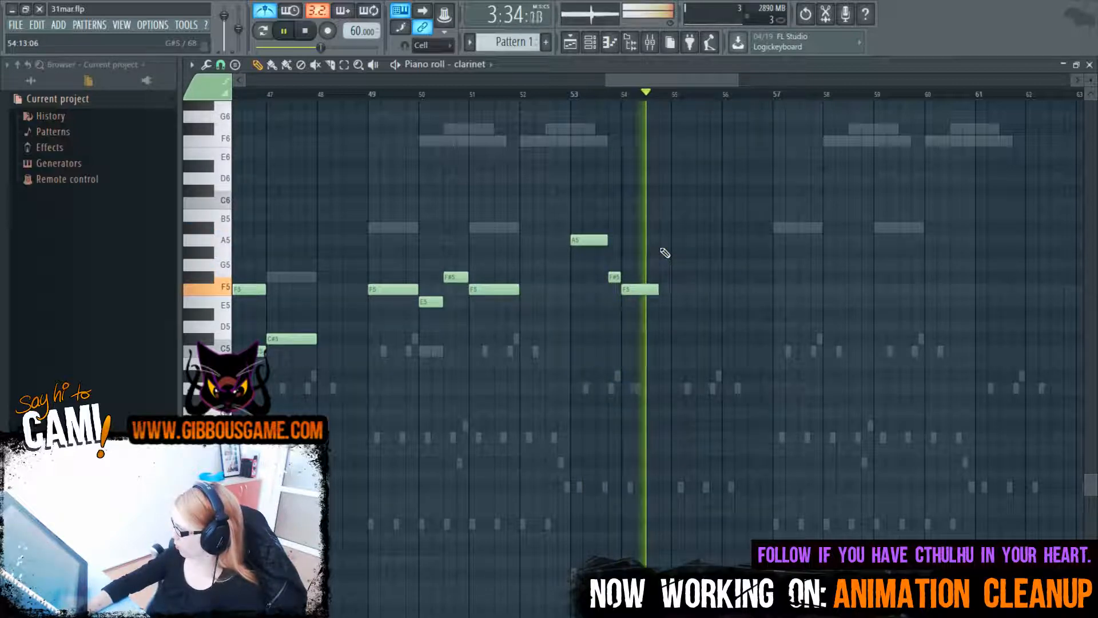
Continue the clarinet melody with a quarter-bar A#5, a one-bar C6 at bar 55 and half-bar C#6 and C6 notes in bar 56
key("space")
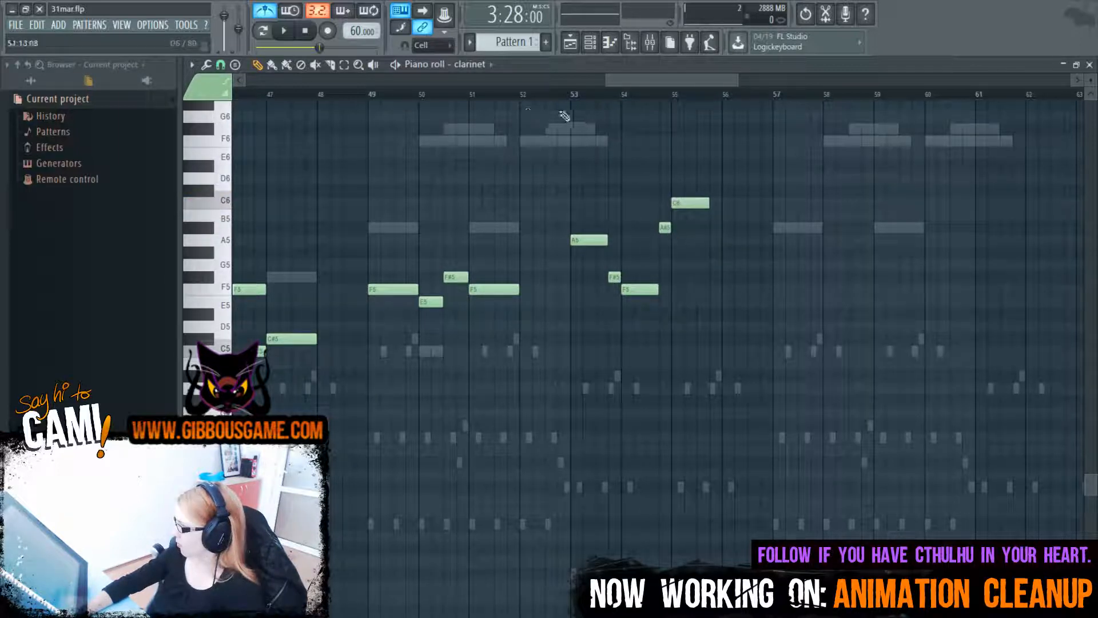
key("space")
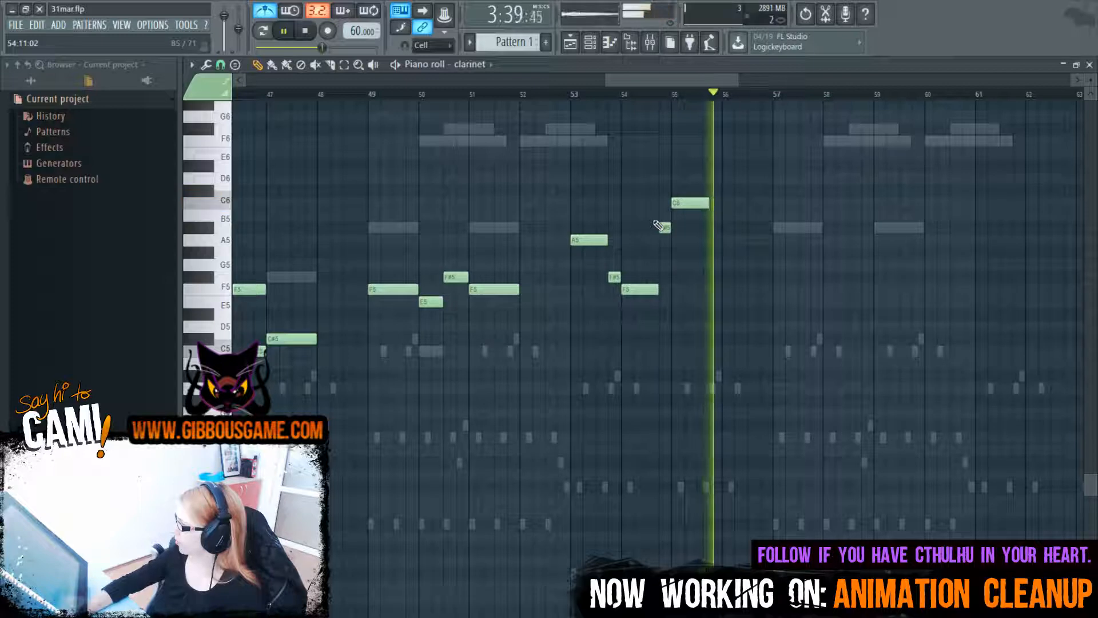
key("space")
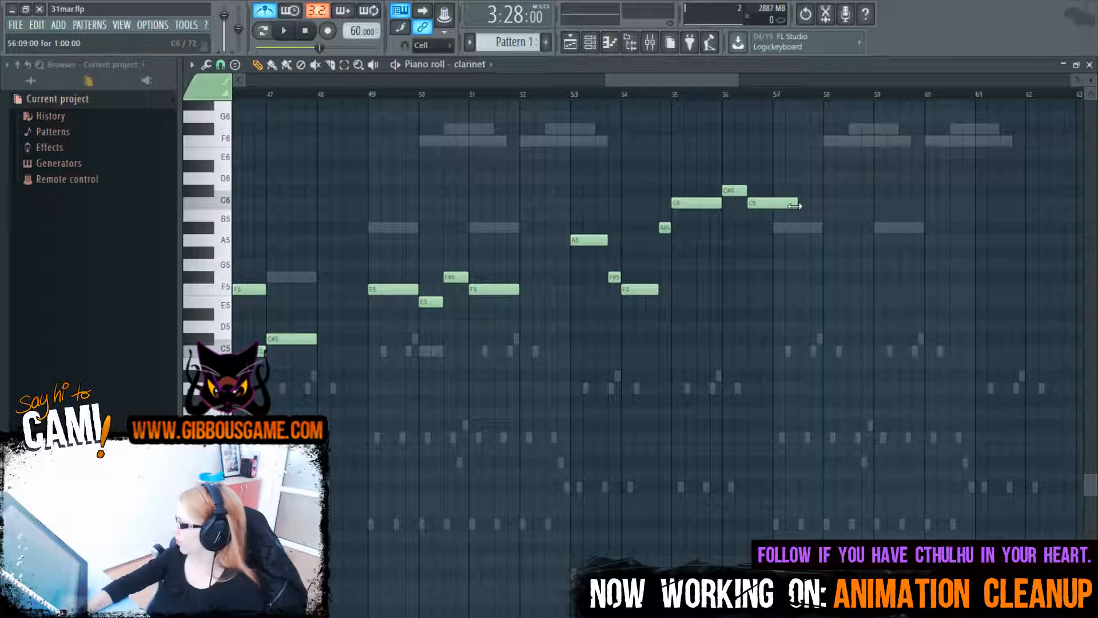
key("space")
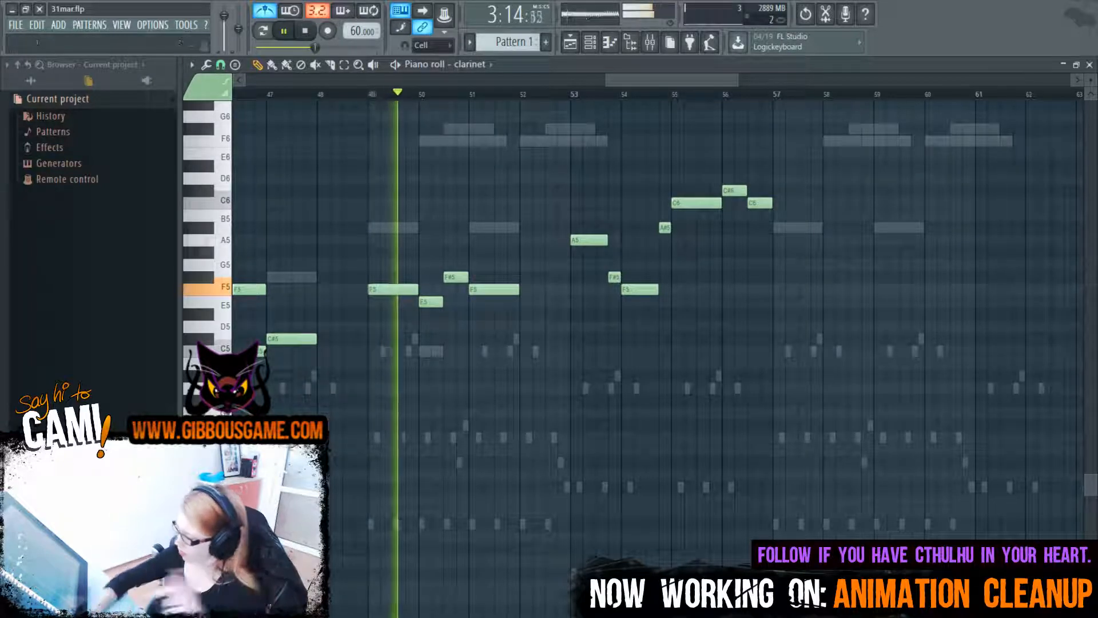
Switch to Harmony, activate the Pencil tool, go back to frame 73 and save the scene
key("alt+Tab")
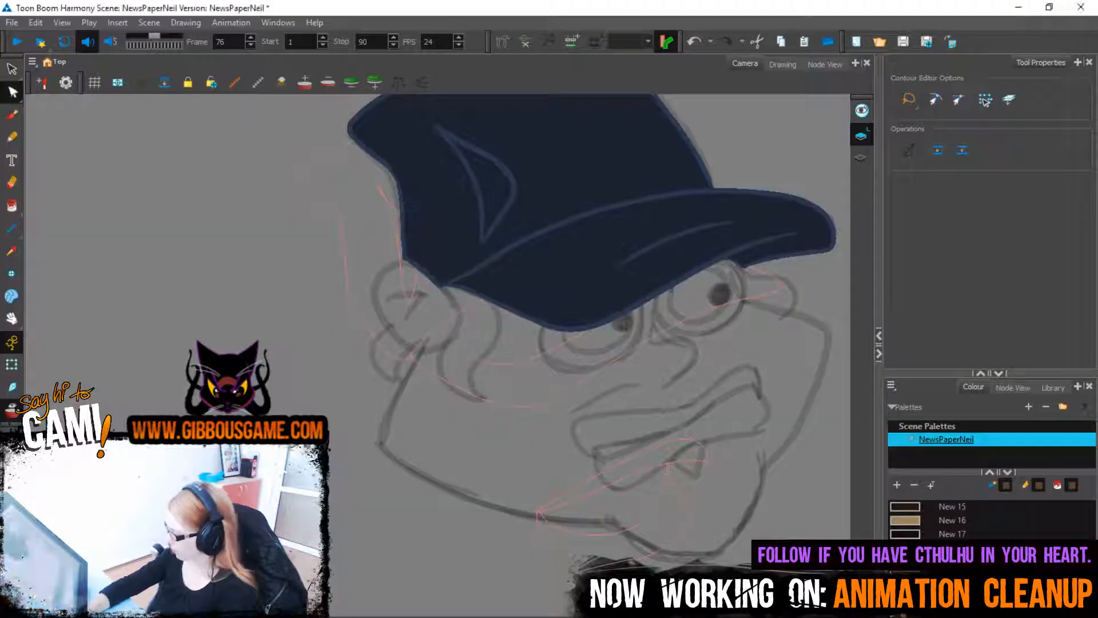
key("alt+slash")
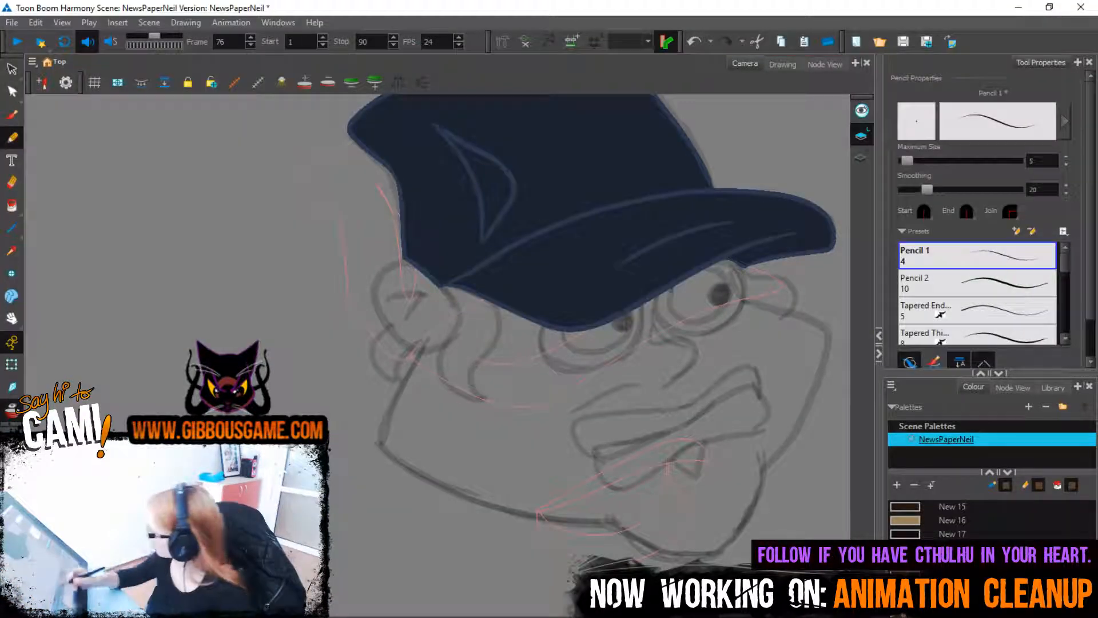
key("comma")
key("comma")
key("comma")
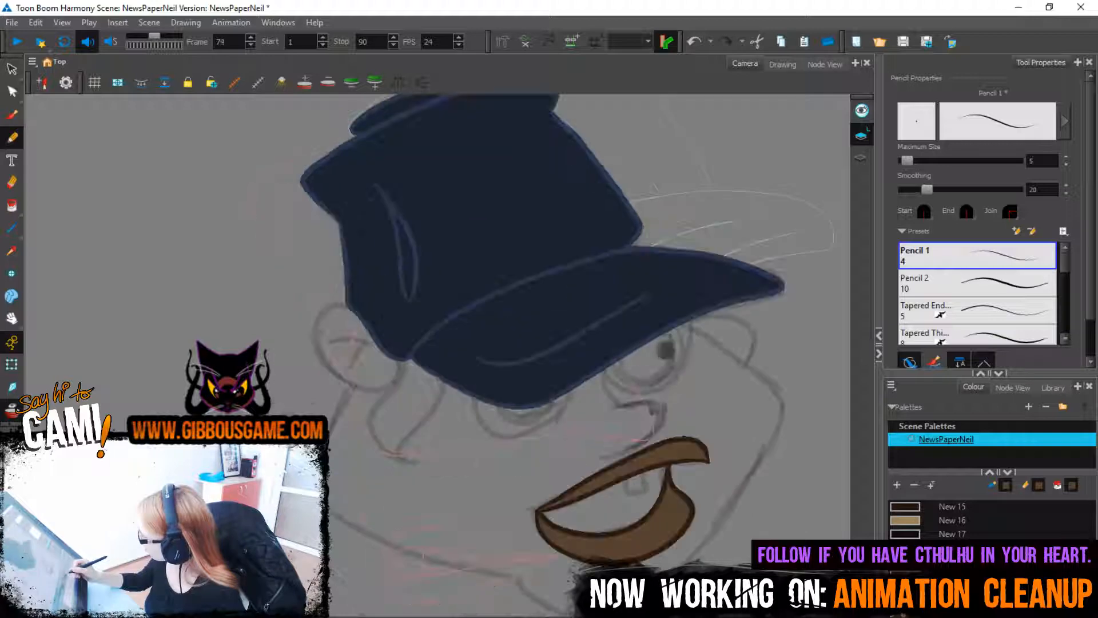
key("ctrl+s")
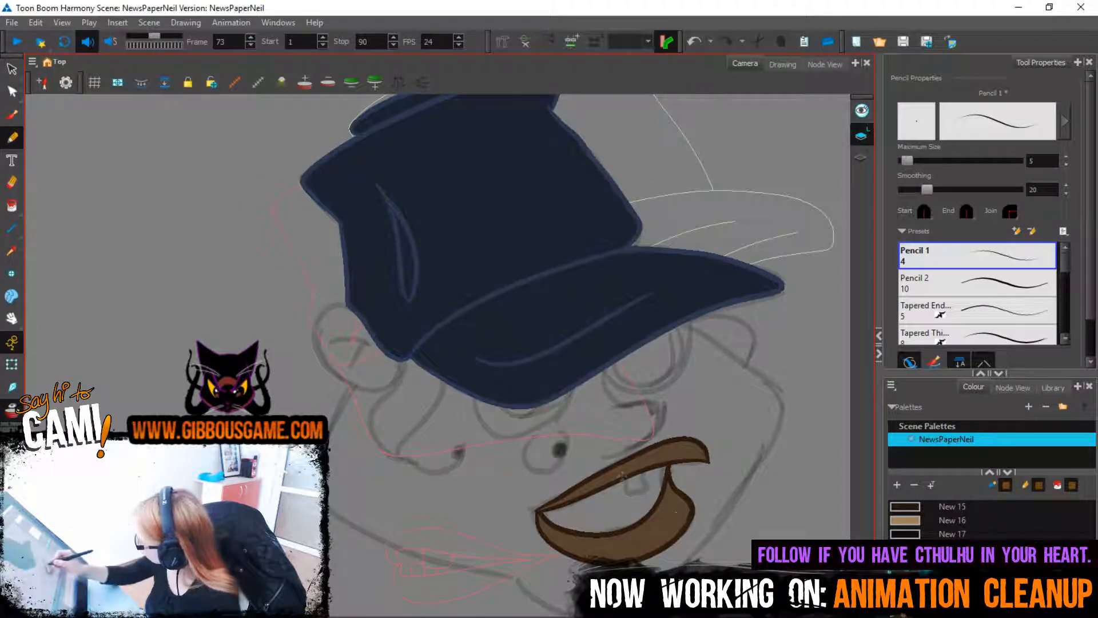
Outline the tooth in the open mouth on frame 73 with an orange pencil line
key("ctrl+z")
key("period")
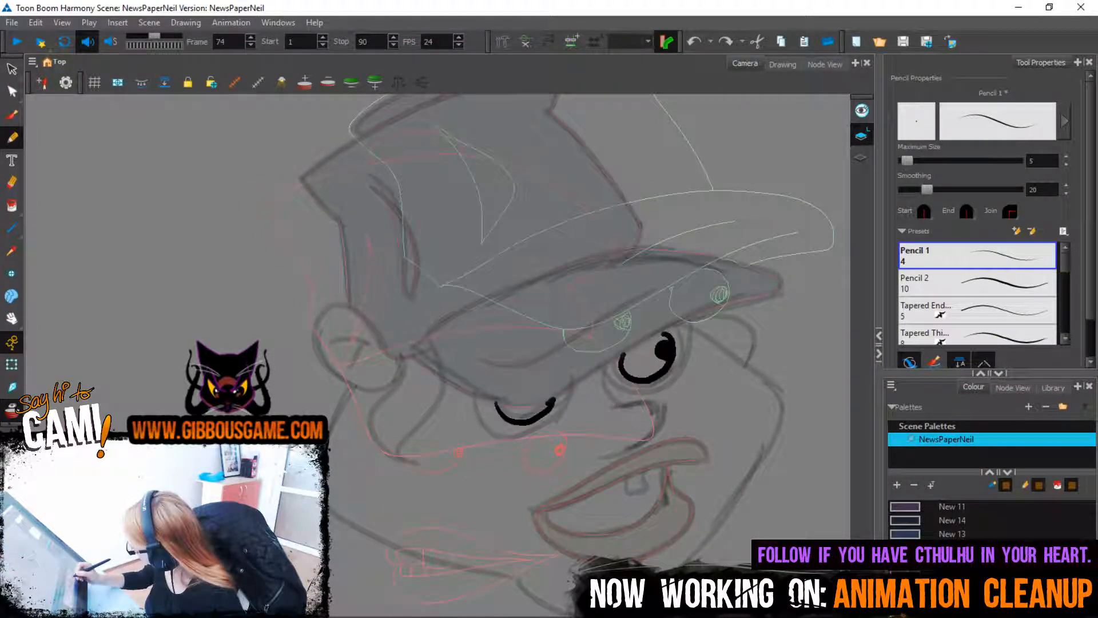
key("comma")
key("ctrl+shift+z")
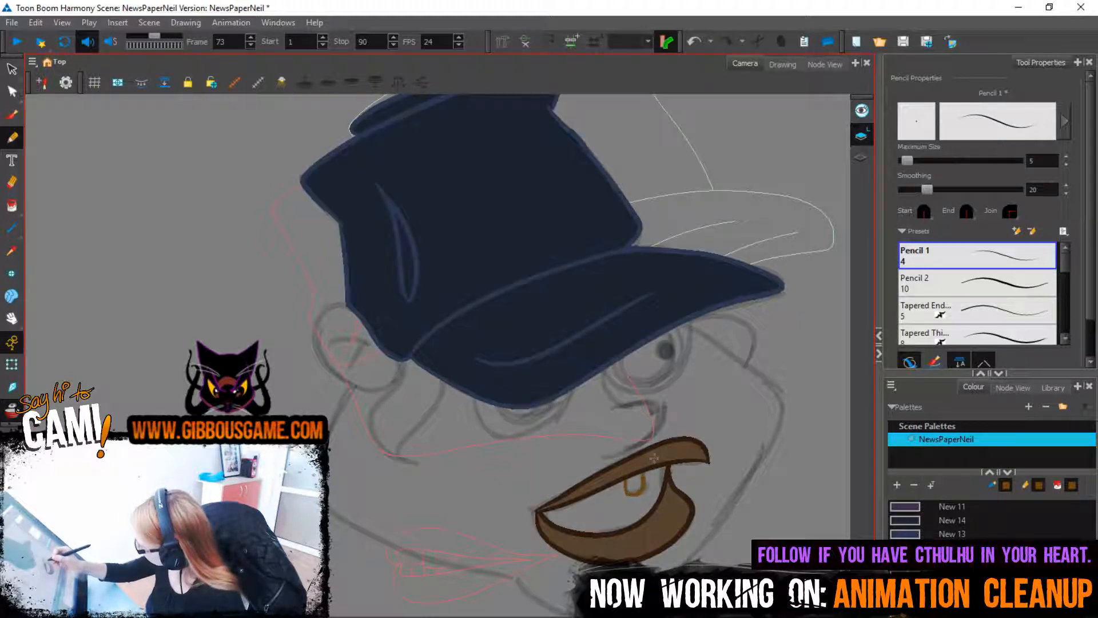
Paint the tooth on frame 73 orange and fill the mouth interior around it with dark red
key("alt+i")
left_click(635, 476)
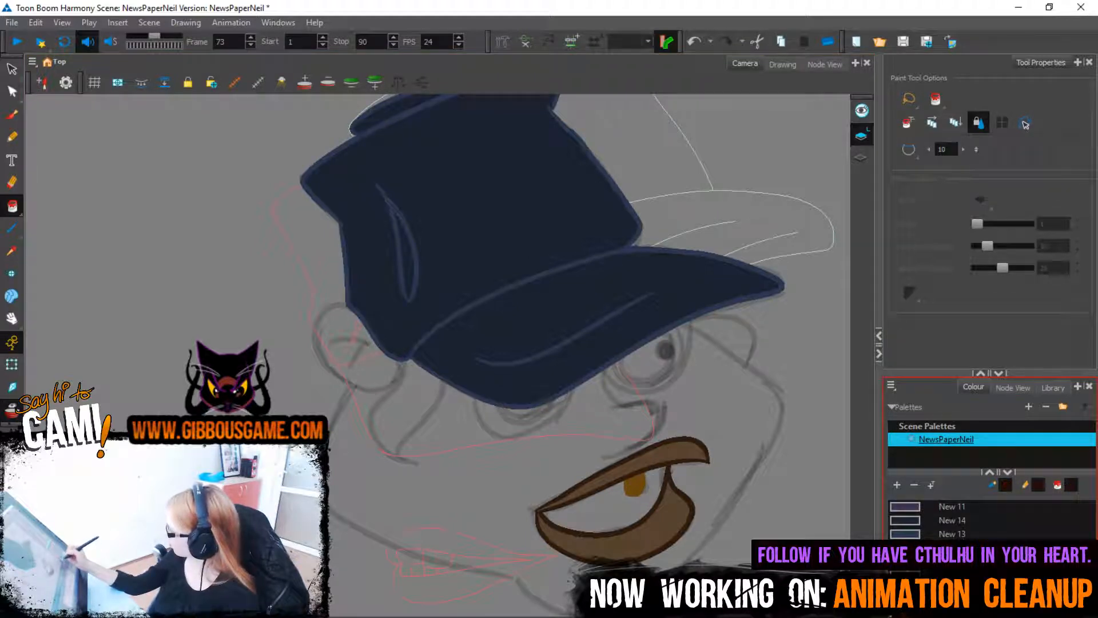
left_click(606, 503)
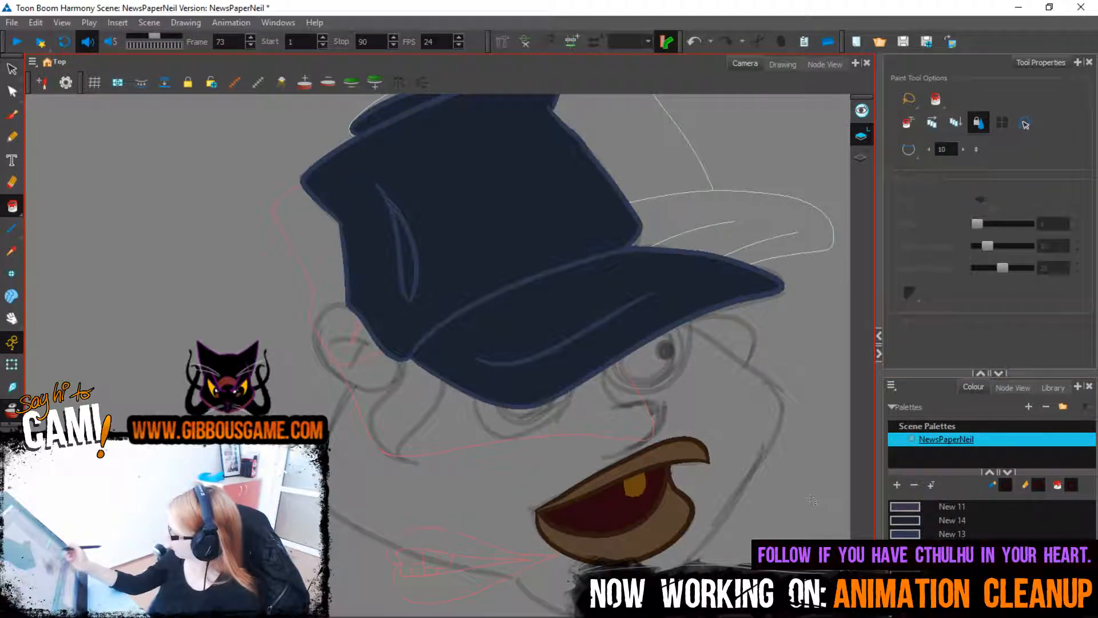
key("comma")
key("period")
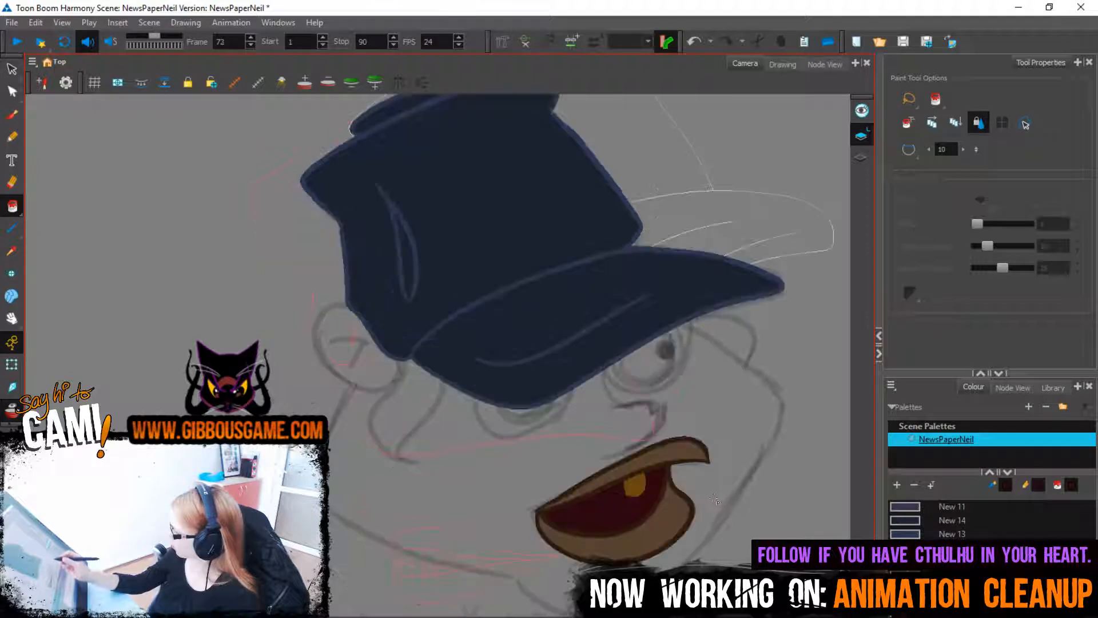
Fill the gap between the lips on frame 60 with dark red and play back the animation
key("comma")
left_click(474, 533)
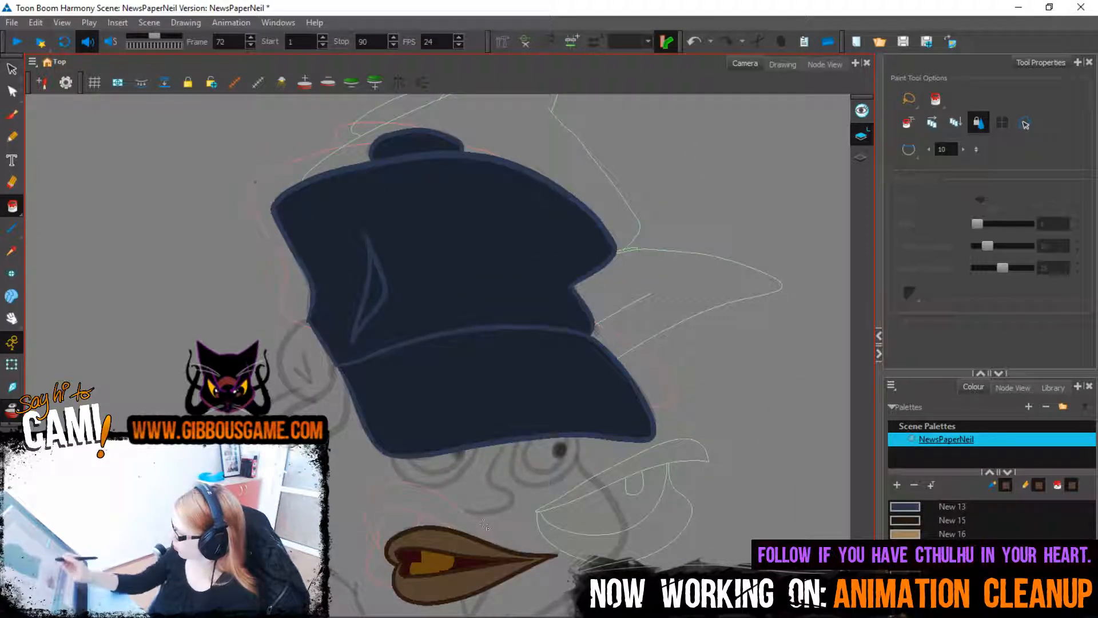
key("f")
key("f")
left_click(437, 524)
left_click(432, 490)
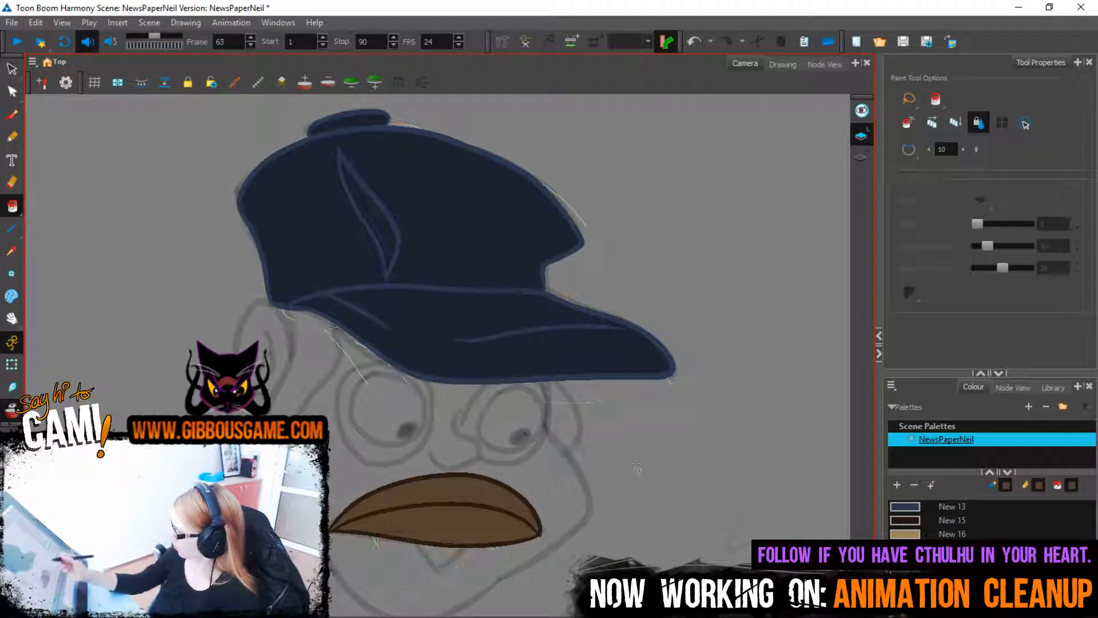
key("comma")
key("comma")
key("comma")
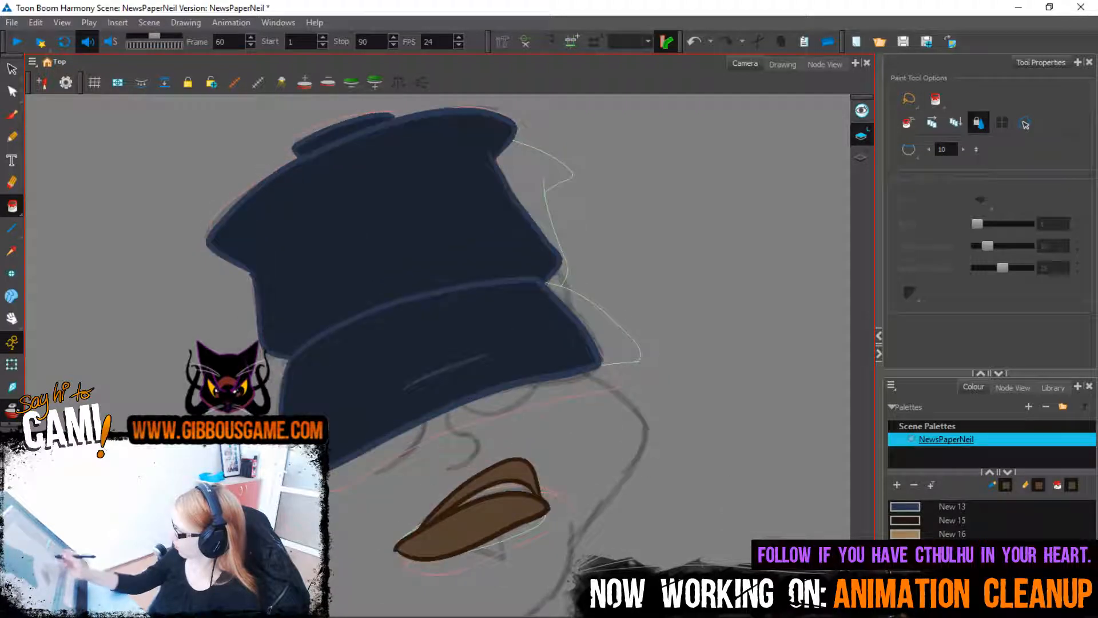
left_click(951, 561)
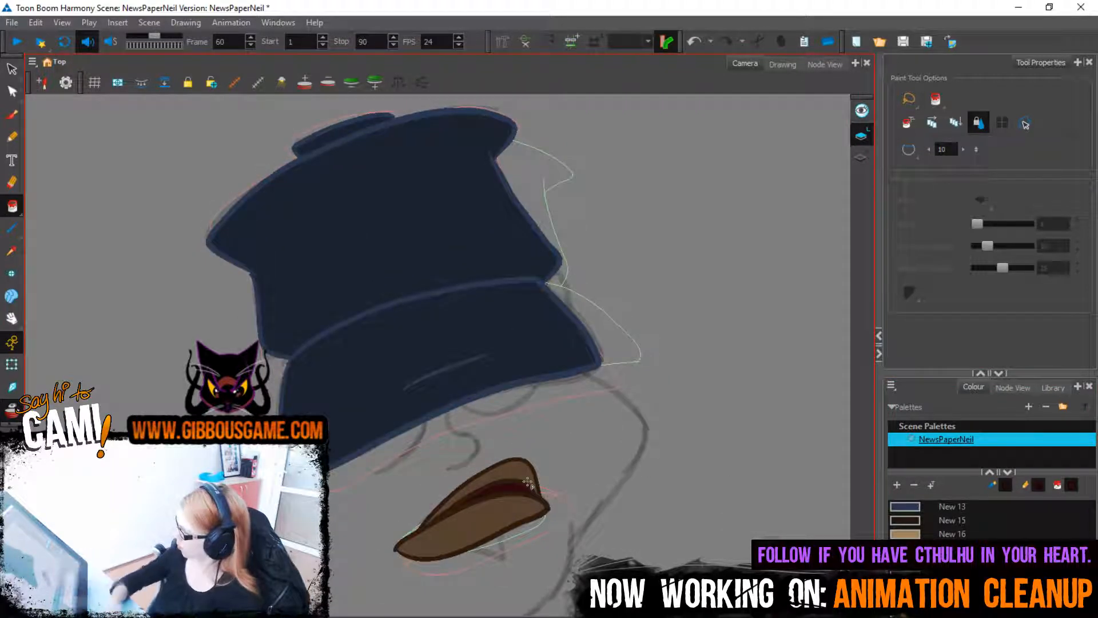
key("Return")
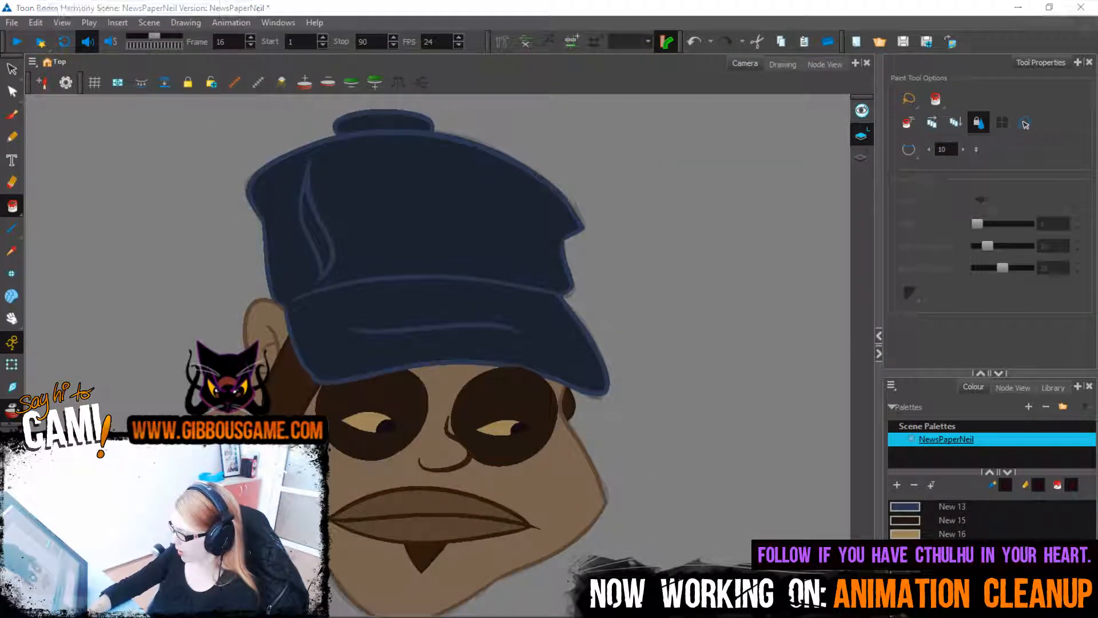
Switch to FL Studio and play the clarinet melody from bar 45
key("alt+Tab")
left_click_drag(647, 81, 620, 94)
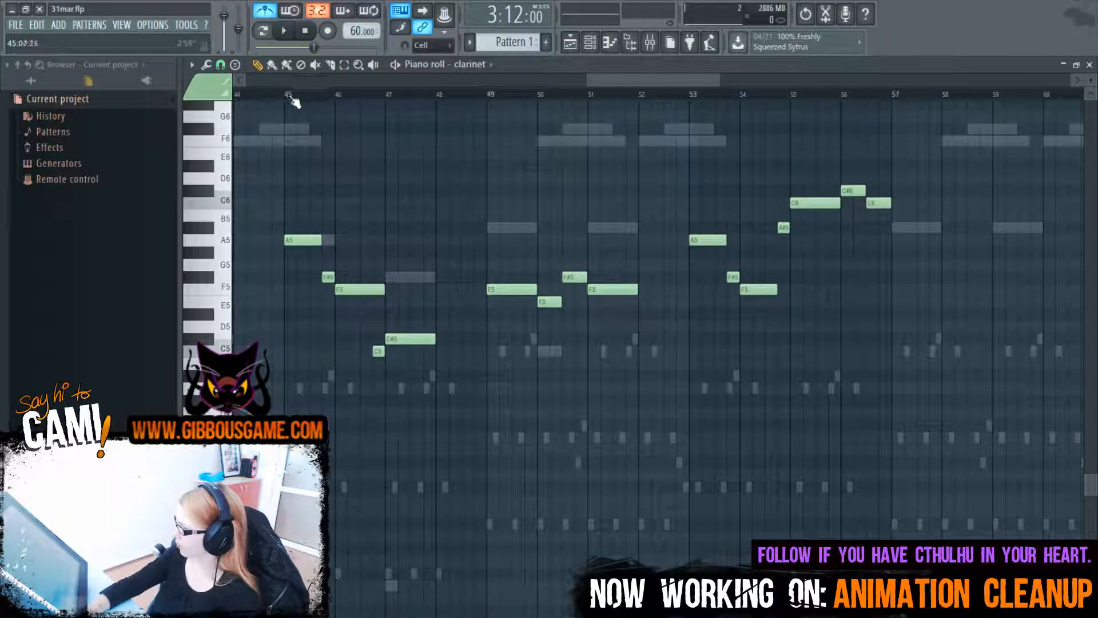
key("space")
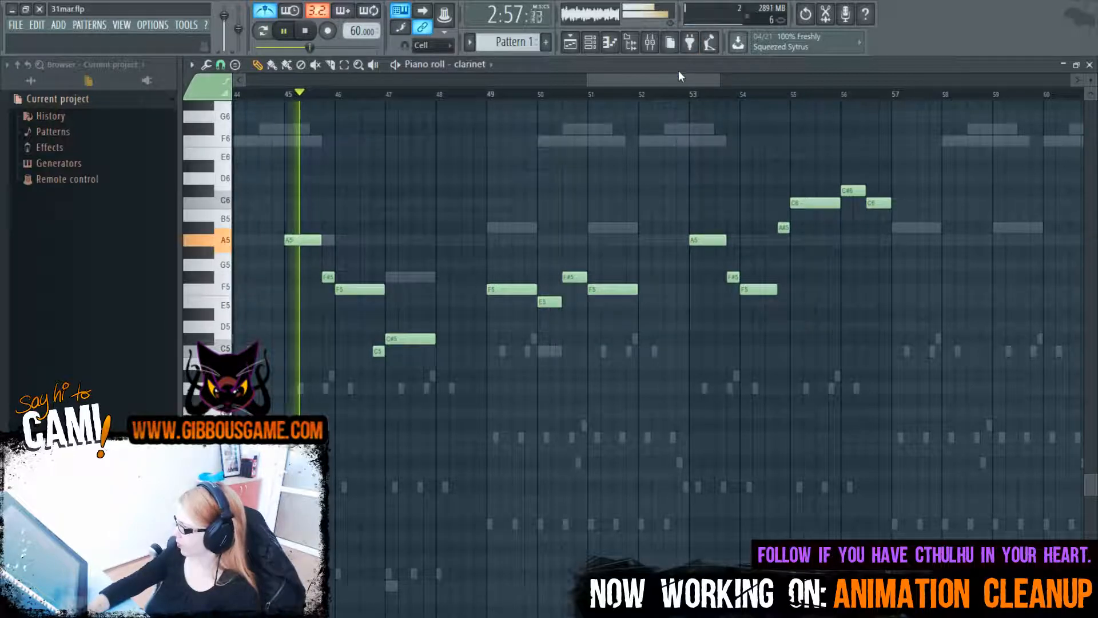
Switch to Harmony and step forward from frame 16 to around frame 32 to check which mouth drawings lack colour
key("alt+Tab")
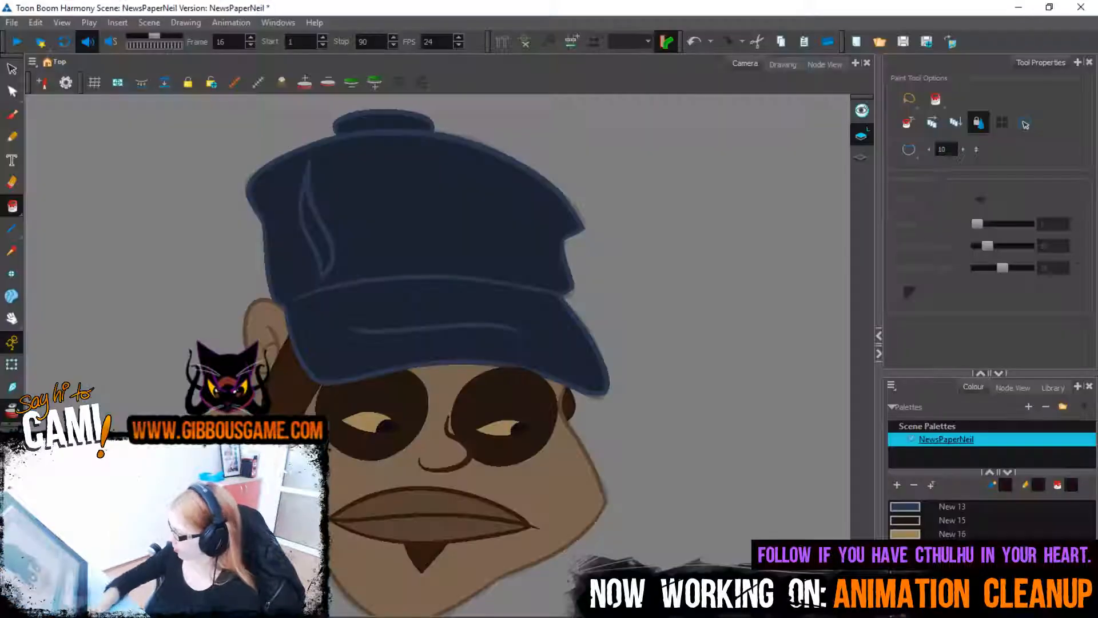
key("alt+/")
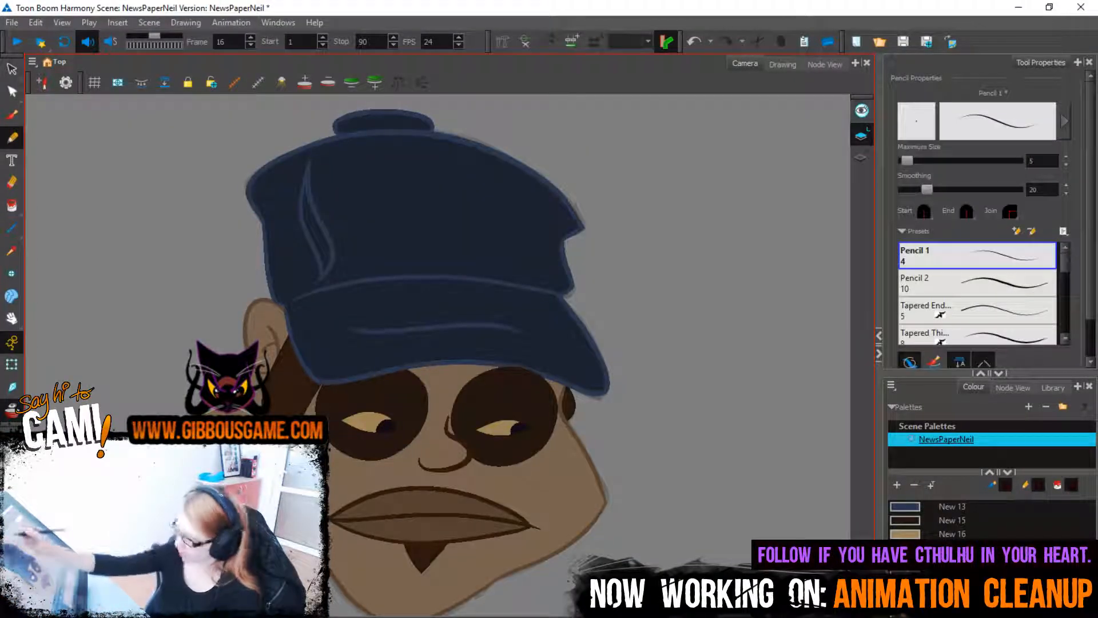
key("period")
key("period")
key("period")
key("period")
key("period")
key("period")
key("period")
key("period")
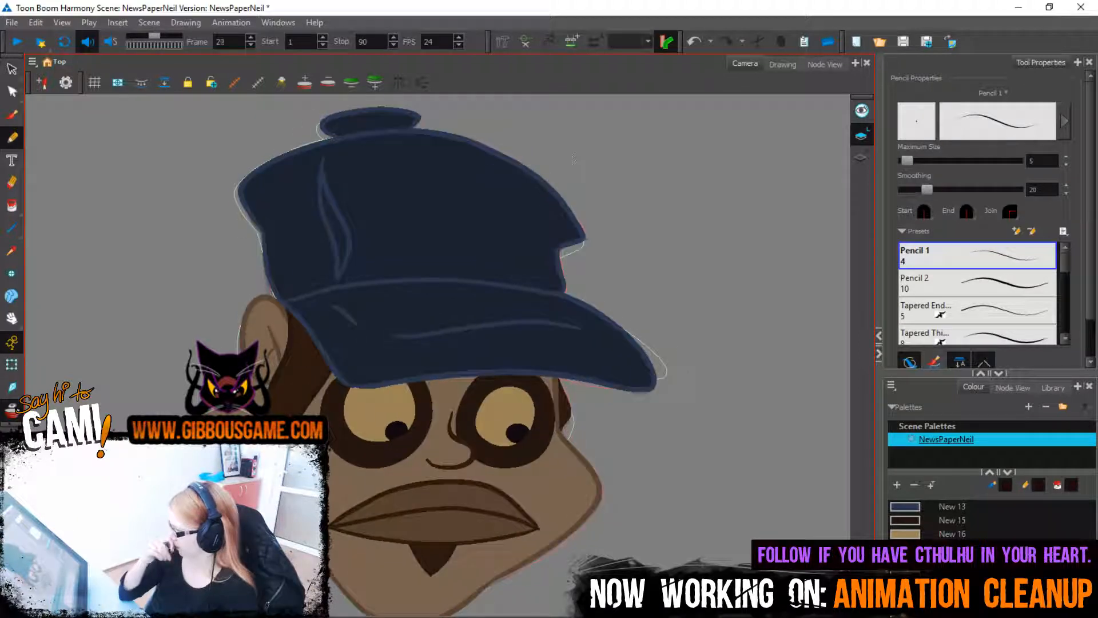
key("period")
key("period")
key("period")
key("period")
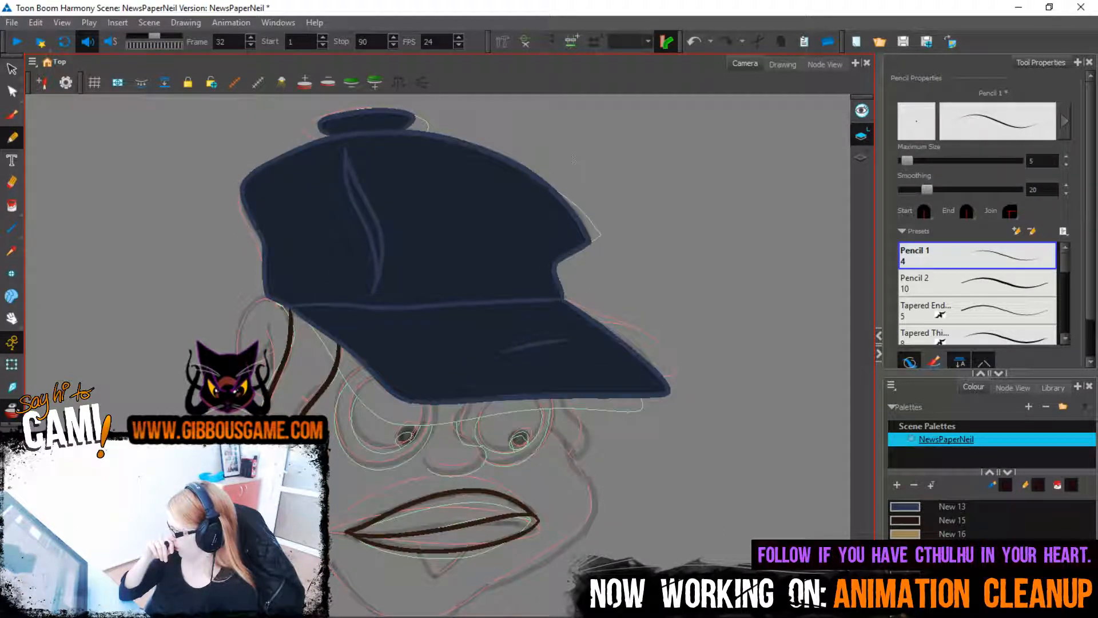
key("period")
key("comma")
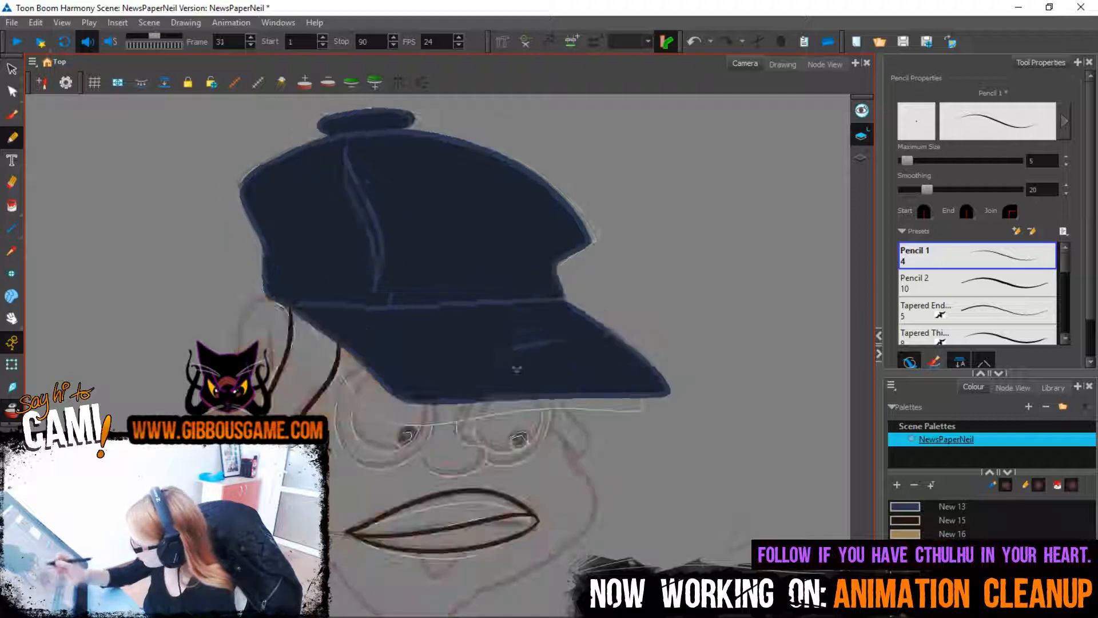
Fill the upper and lower lips with brown on frames 31 and 33
key("alt+i")
left_click(446, 535)
left_click(440, 512)
key("period")
key("period")
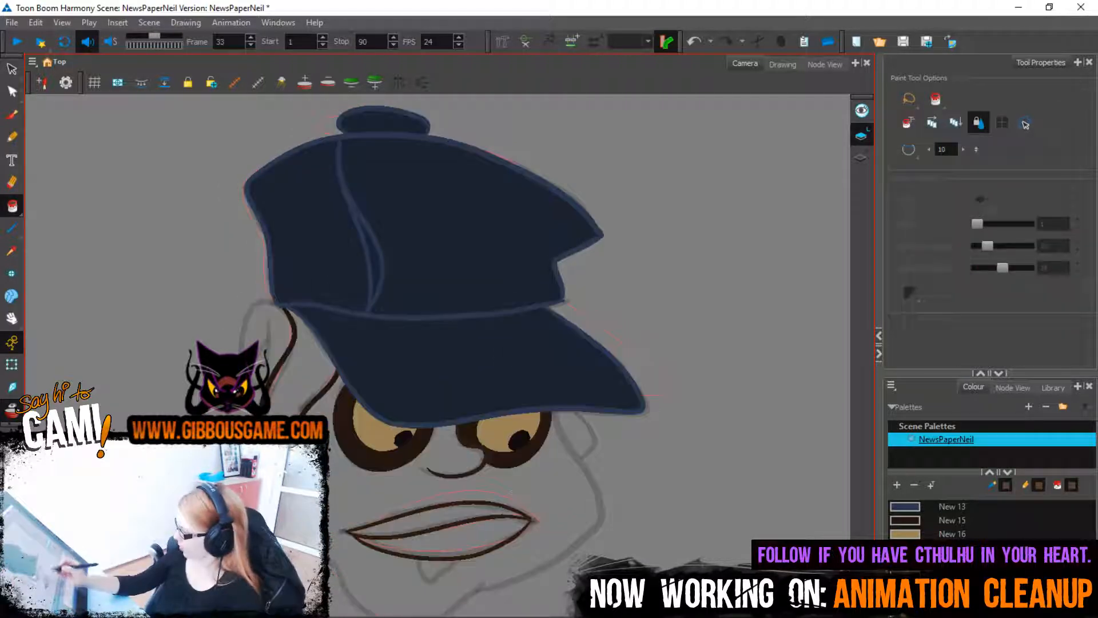
left_click(440, 540)
left_click(483, 505)
Fill the remaining unpainted lip areas with brown on the mouth drawings between frames 46 and 58
key("period")
key("period")
key("period")
key("period")
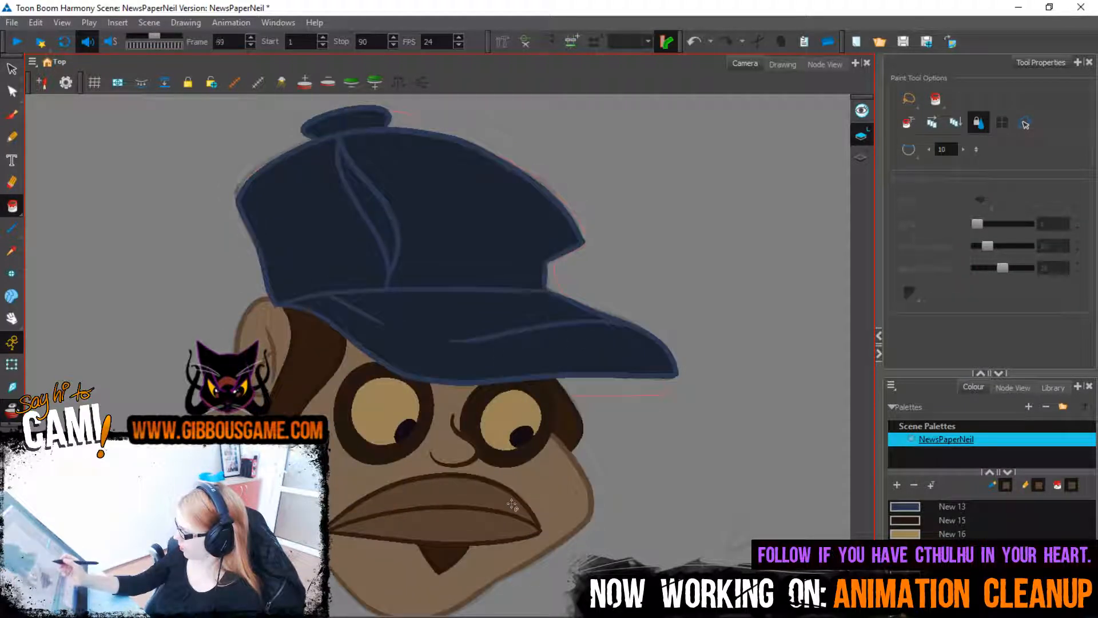
key("period")
key("period")
left_click(510, 503)
key("period")
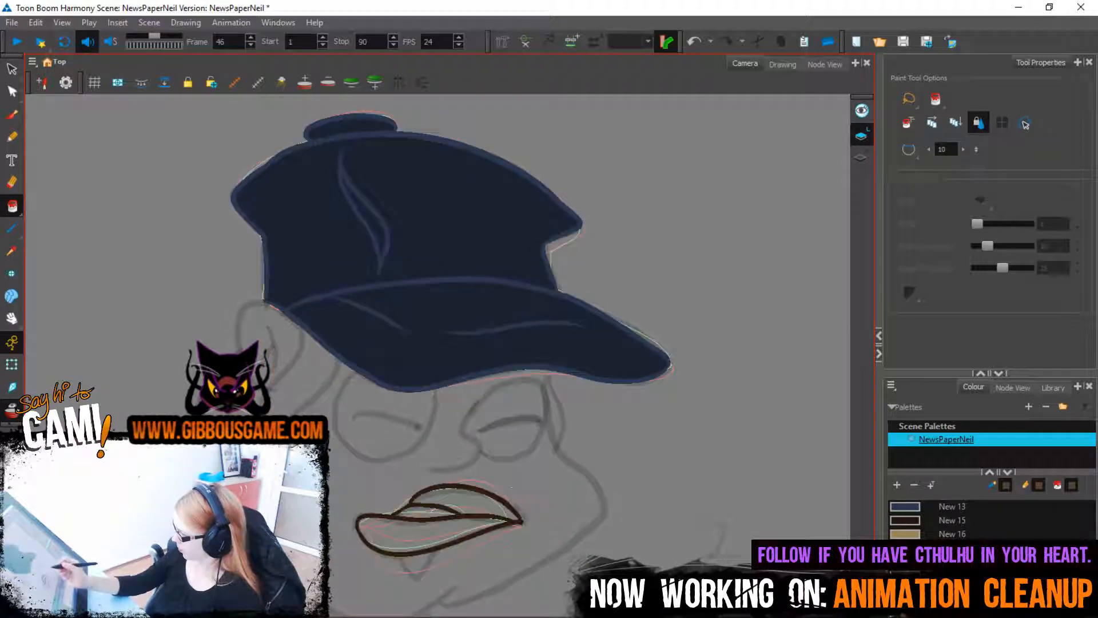
key("period")
left_click(504, 514)
key("period")
key("period")
key("period")
key("period")
key("period")
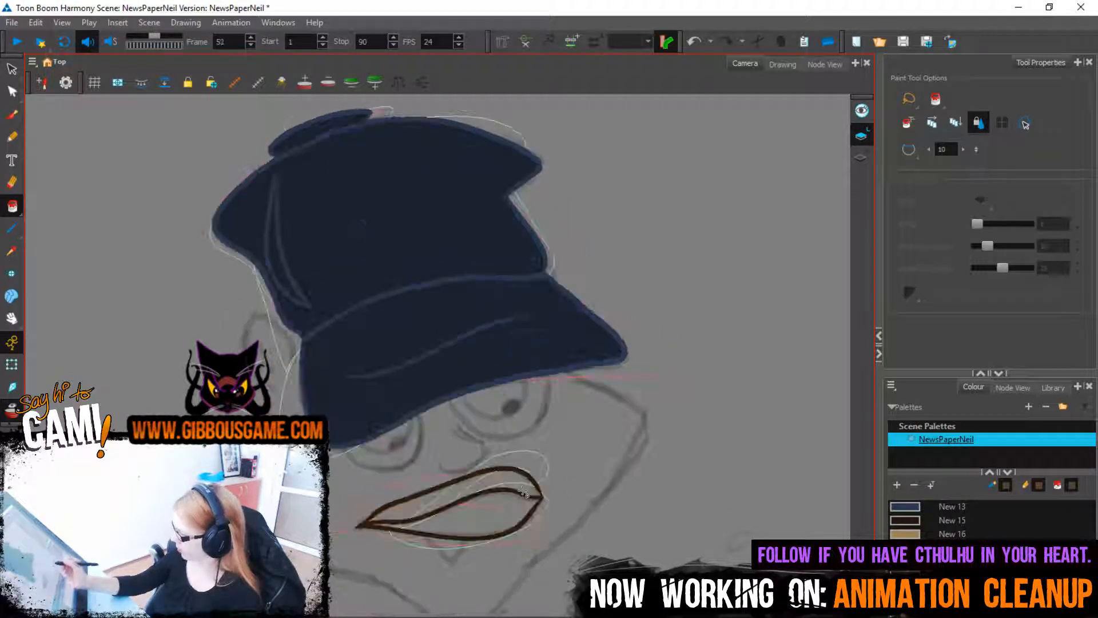
left_click(524, 494)
key("comma")
key("comma")
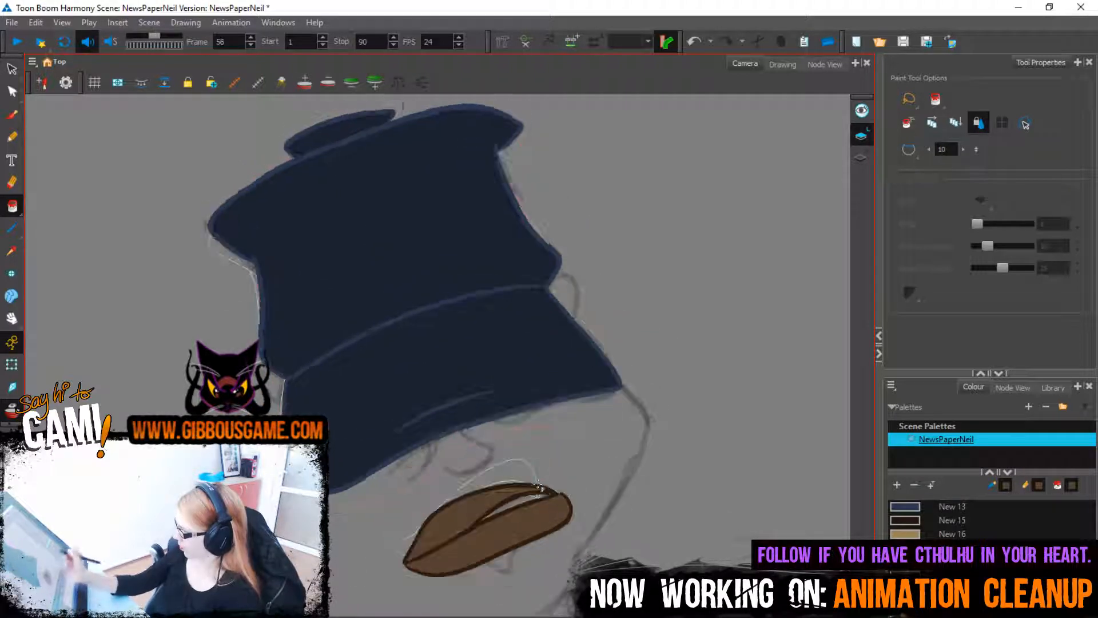
Step through the frames up to 75 to check the painted mouths and find the next one without clean lines
key("period")
key("period")
key("period")
key("period")
key("period")
key("period")
key("period")
key("period")
key("period")
key("period")
key("period")
key("period")
key("period")
key("period")
key("period")
key("period")
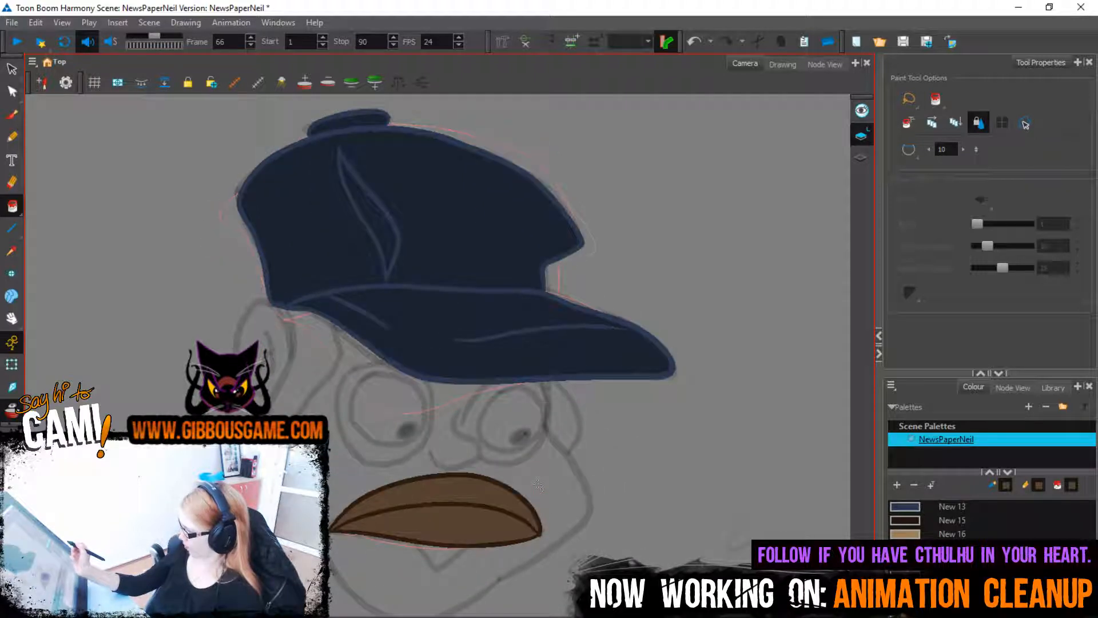
key("period")
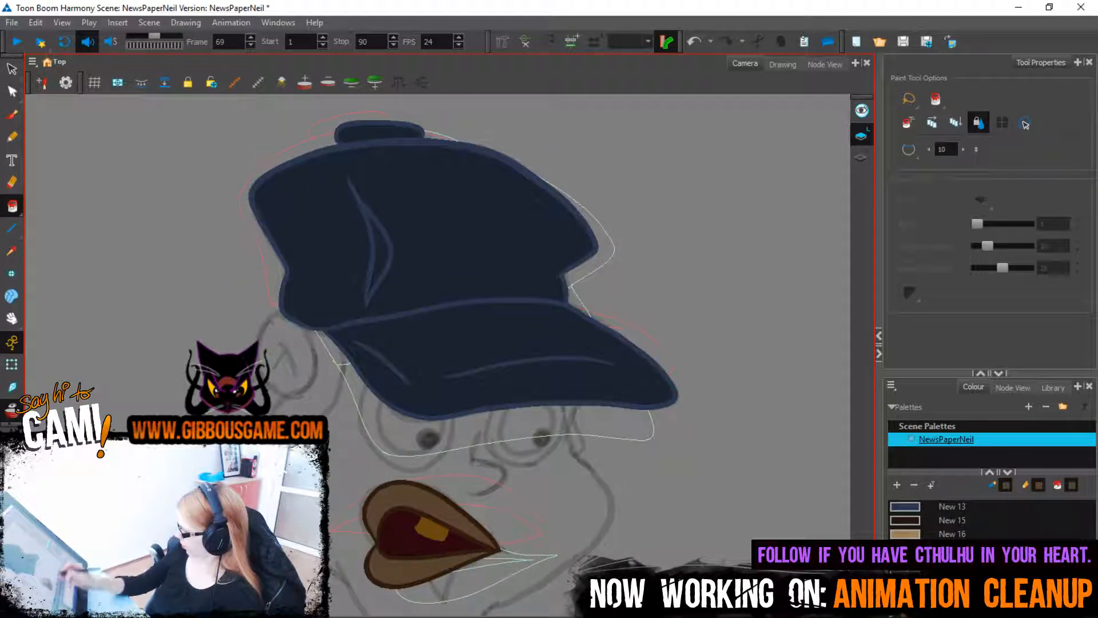
key("period")
key("period")
key("period")
key("period")
key("period")
key("period")
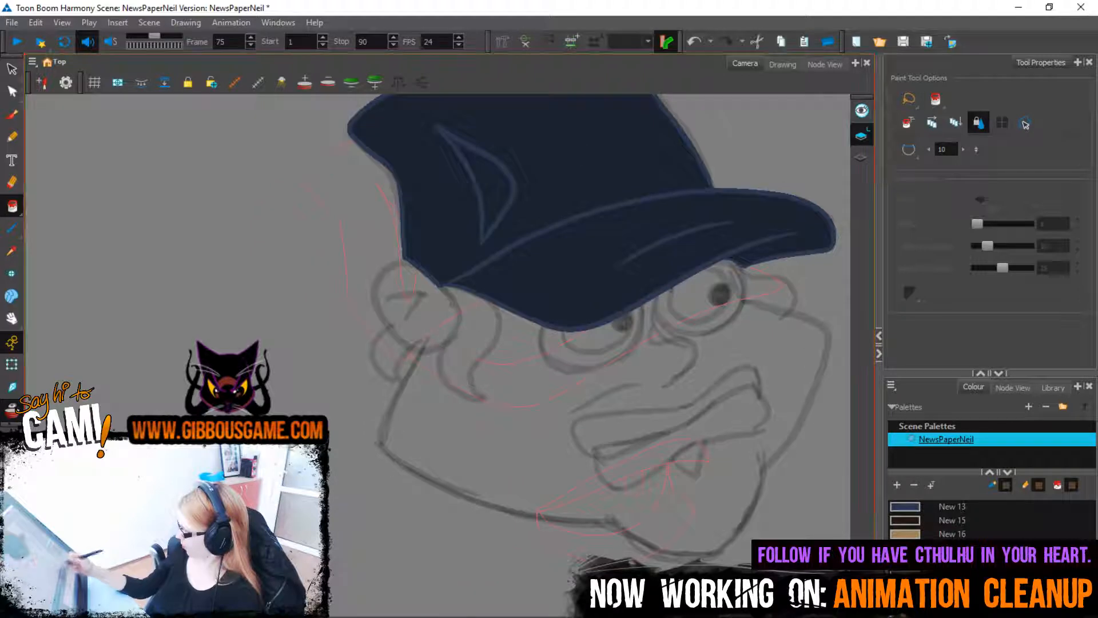
key("comma")
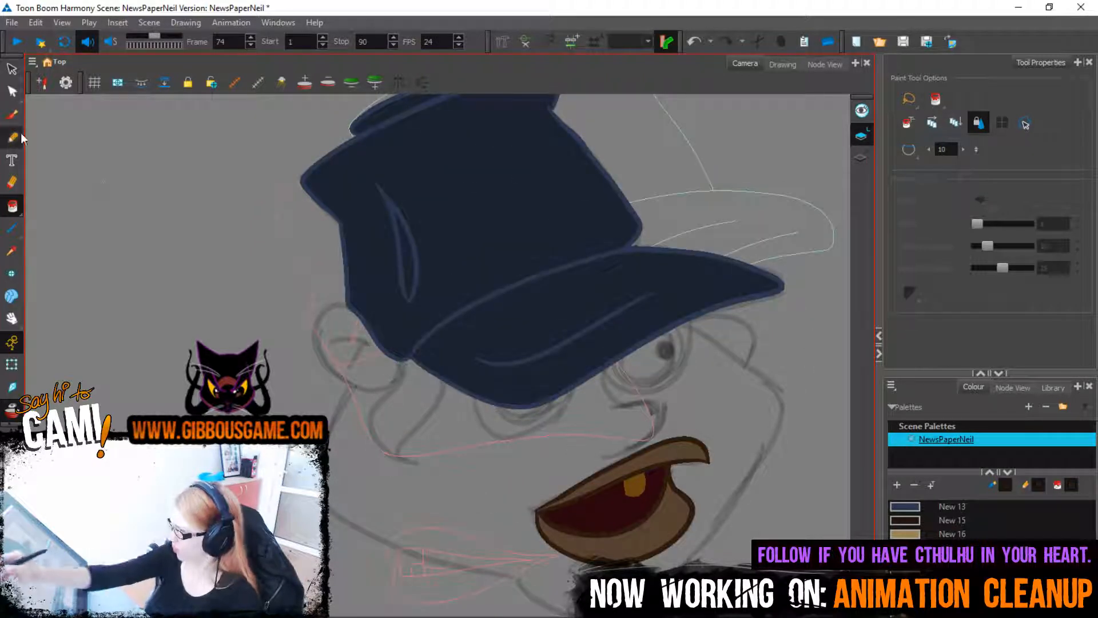
Outline the upper and lower lips on frame 75 with a dark brown pencil line and play back the animation
left_click(13, 137)
key("period")
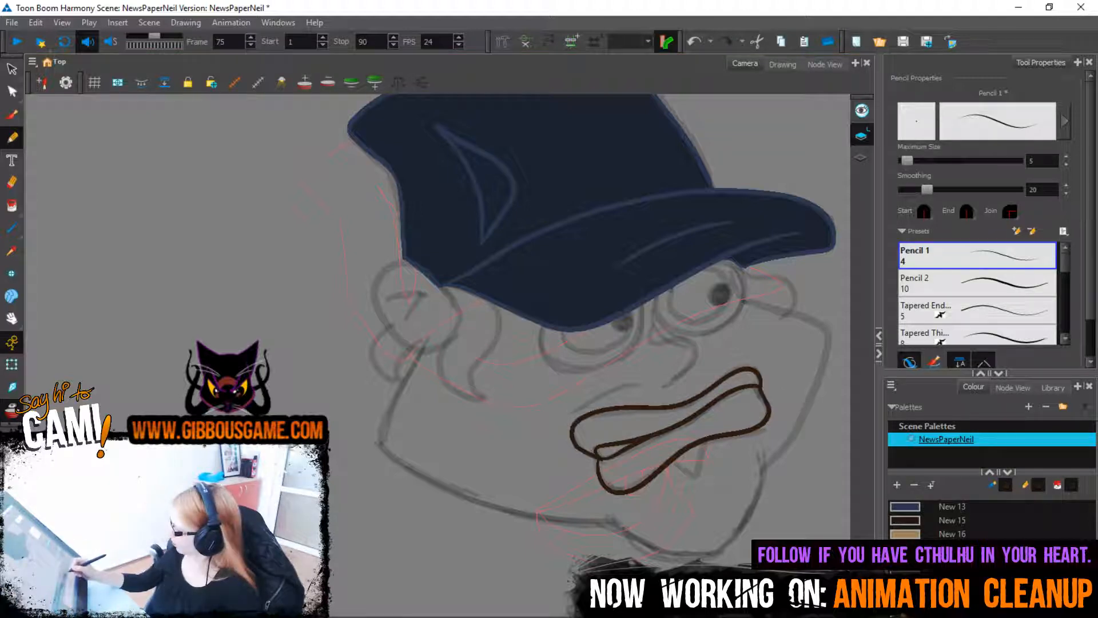
key("period")
key("period")
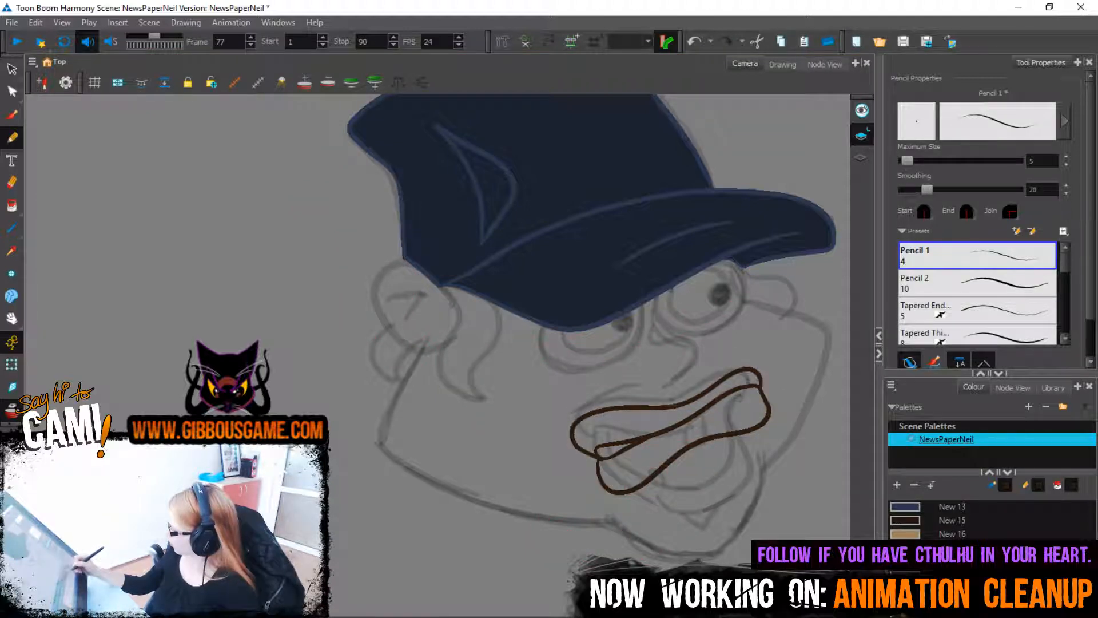
key("comma")
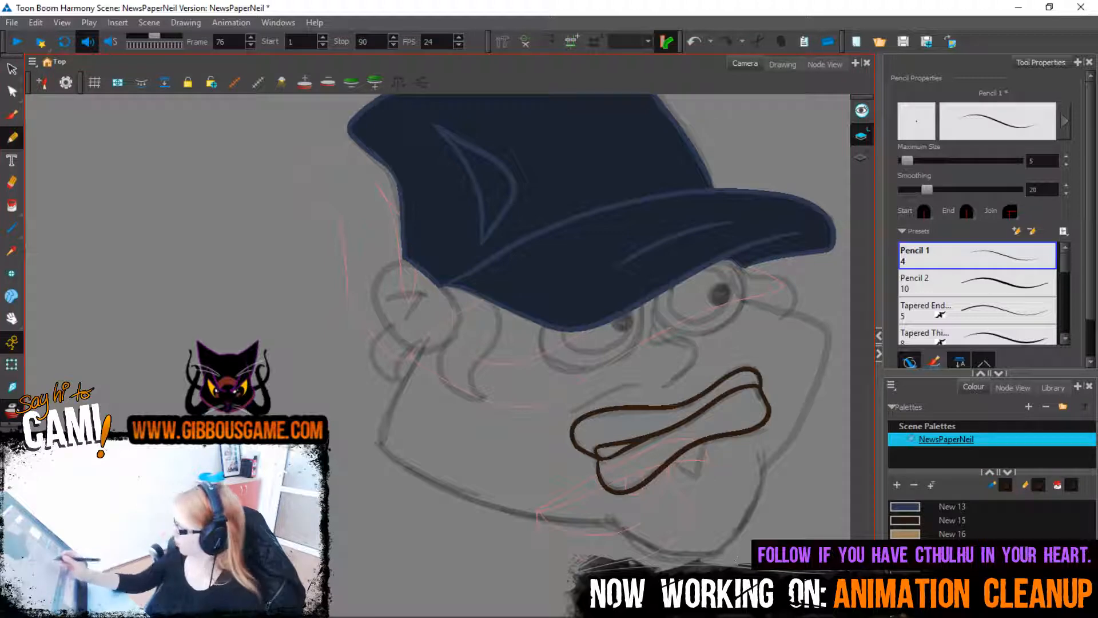
key("Return")
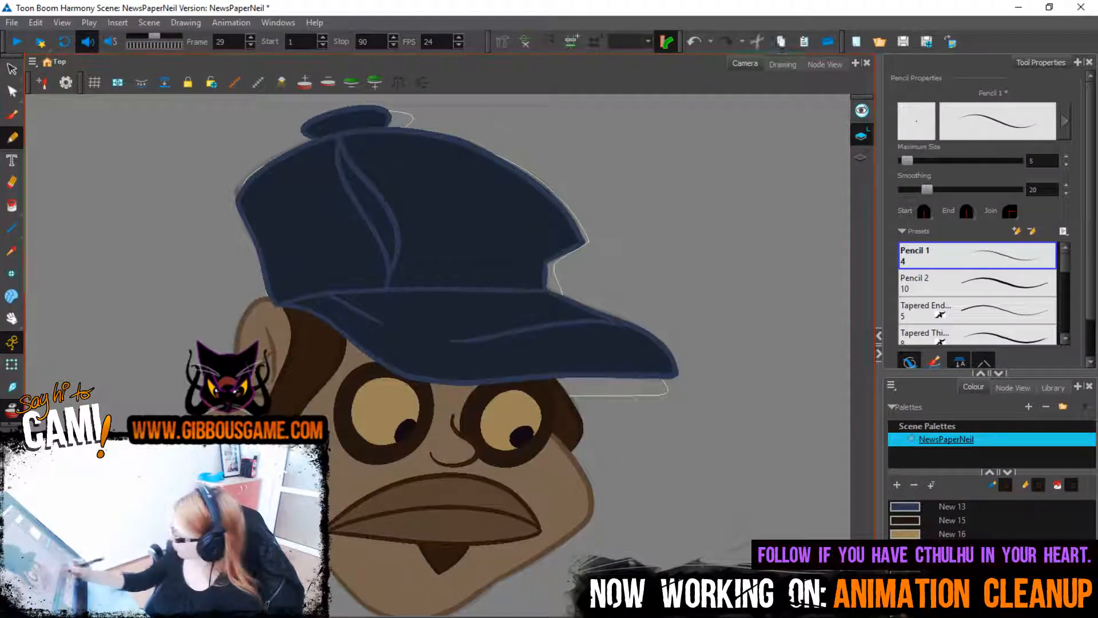
key("comma")
key("comma")
key("comma")
key("comma")
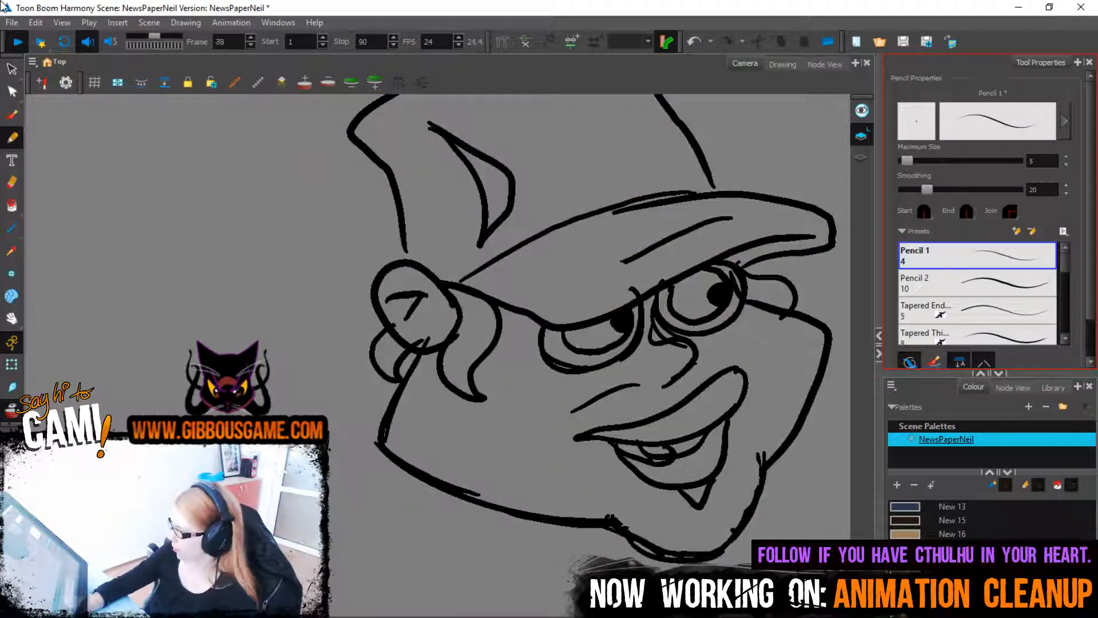
Switch to FL Studio, add half-bar clarinet notes F6 and A#5 in bar 57, and play them back
key("space")
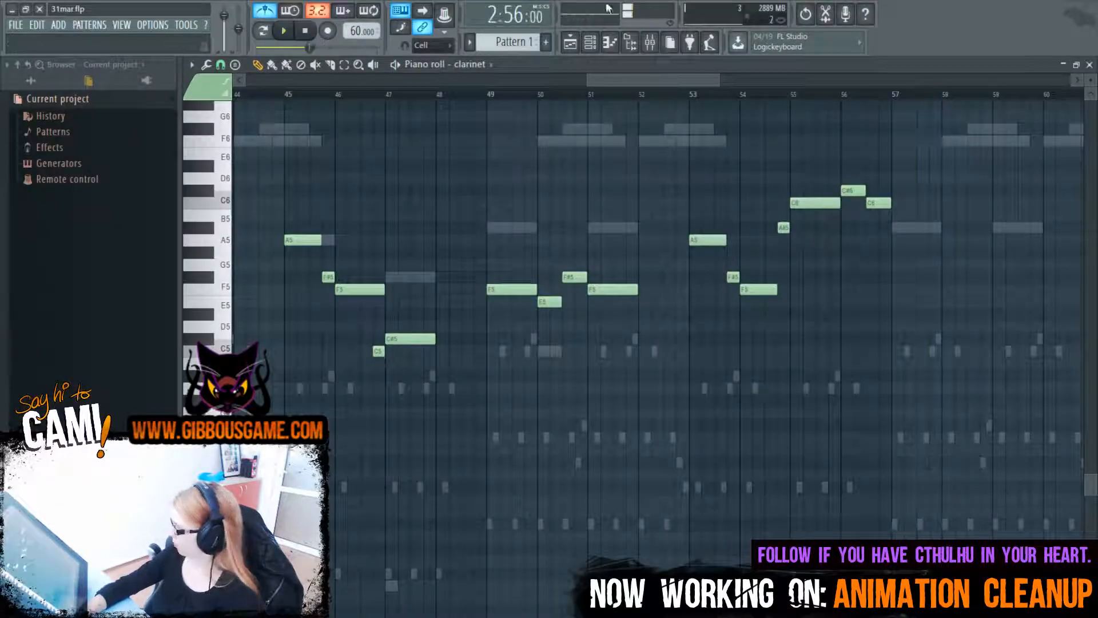
left_click_drag(630, 82, 706, 81)
mouse_move(404, 166)
left_mouse_down()
mouse_move(393, 169)
mouse_move(402, 124)
mouse_move(402, 149)
left_mouse_up()
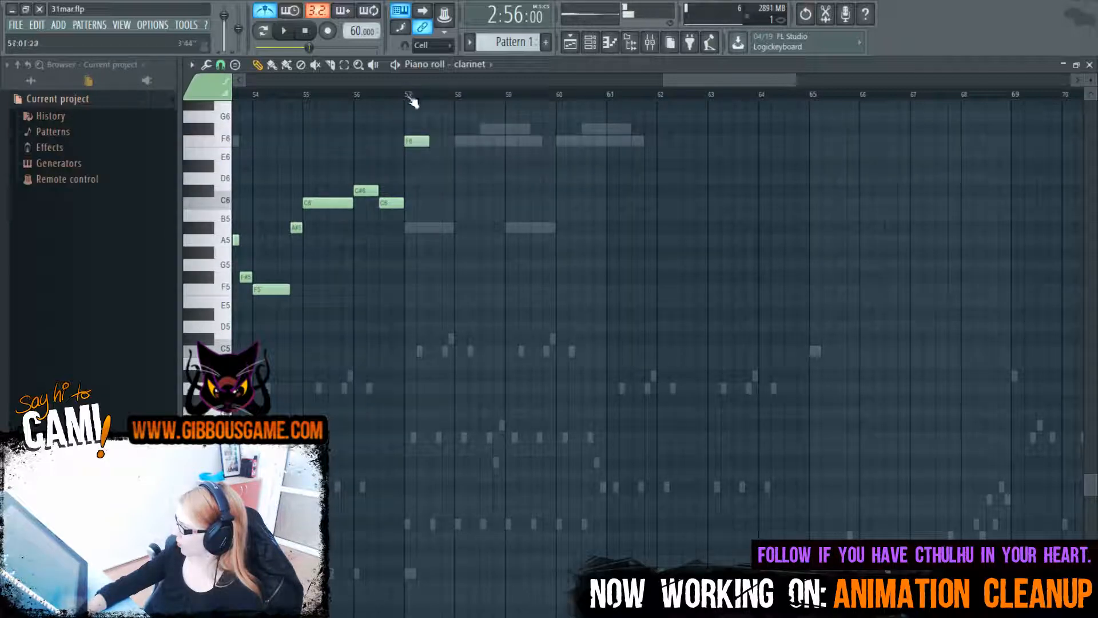
key("space")
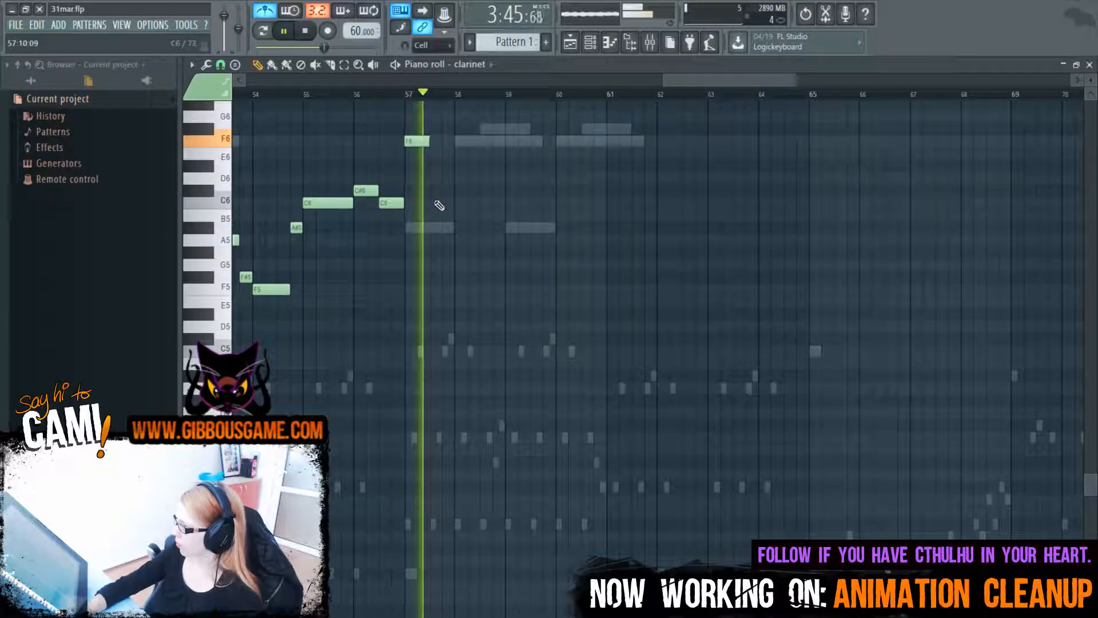
key("space")
left_click_drag(425, 178, 434, 230)
key("space")
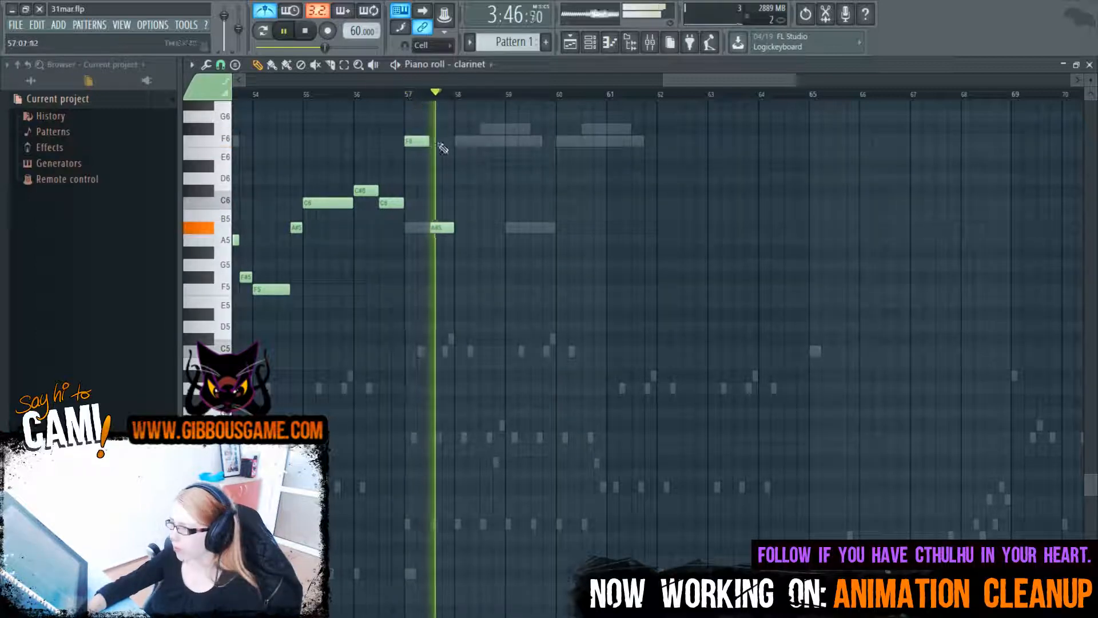
Add half-bar clarinet notes F#6 and F6 in bar 58 and play the melody from bar 57
key("space")
left_click(457, 127)
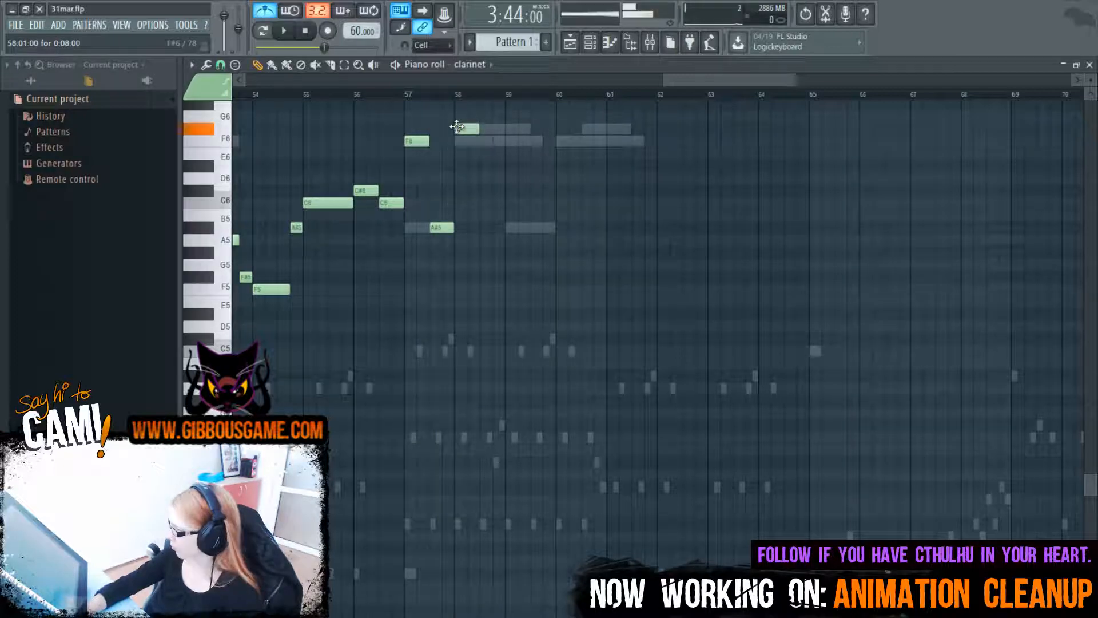
left_click(483, 142)
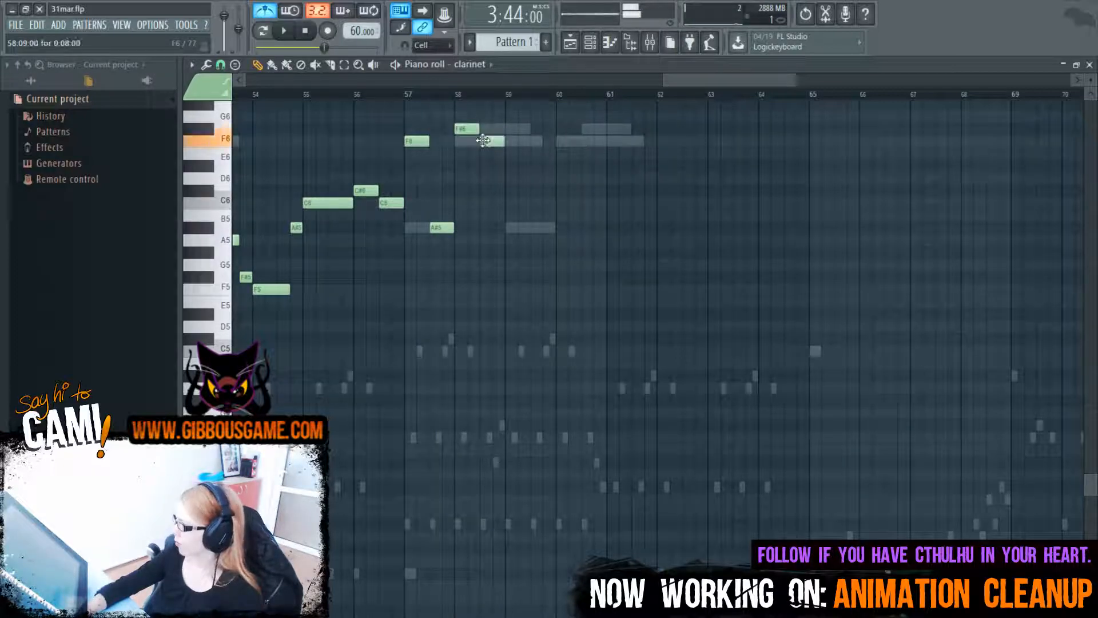
key("space")
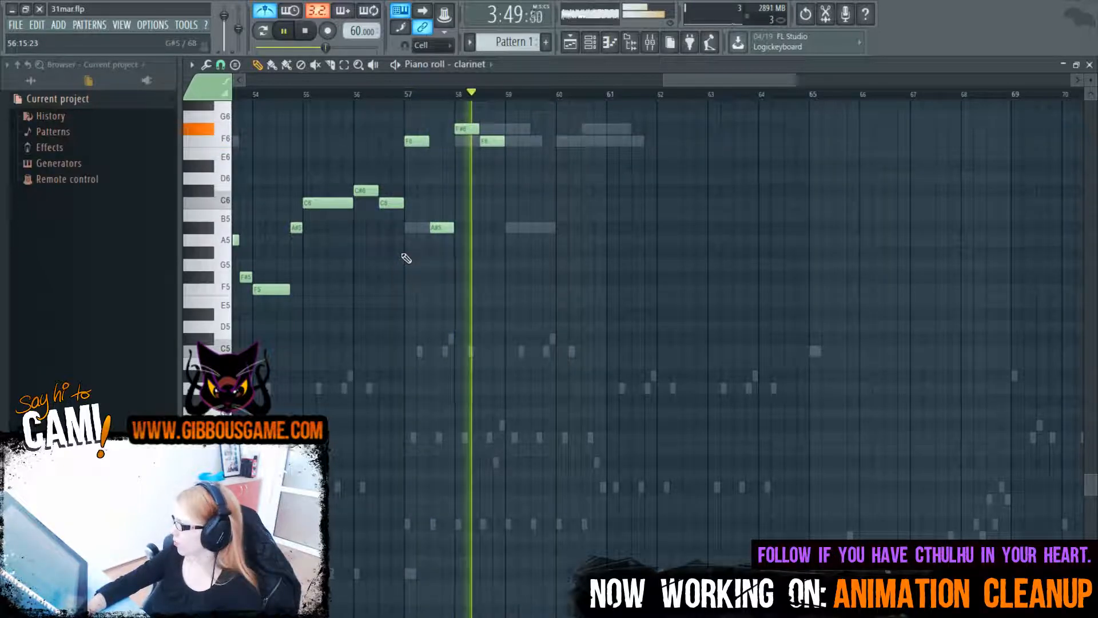
Try a half-bar E6 clarinet note at the start of bar 59
left_click(513, 155)
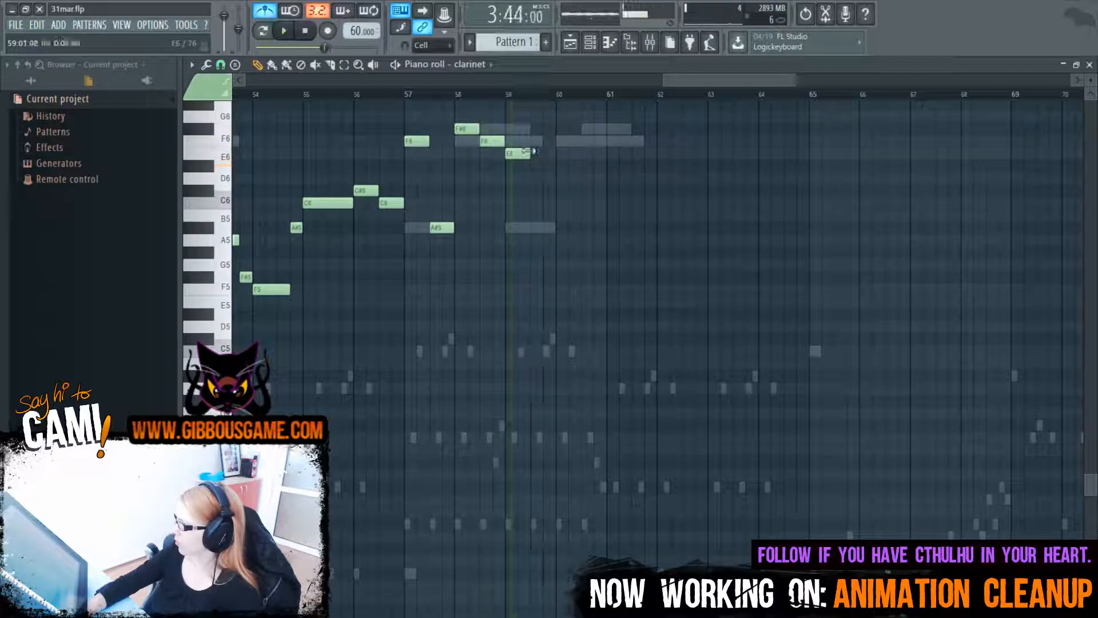
key("ctrl+z")
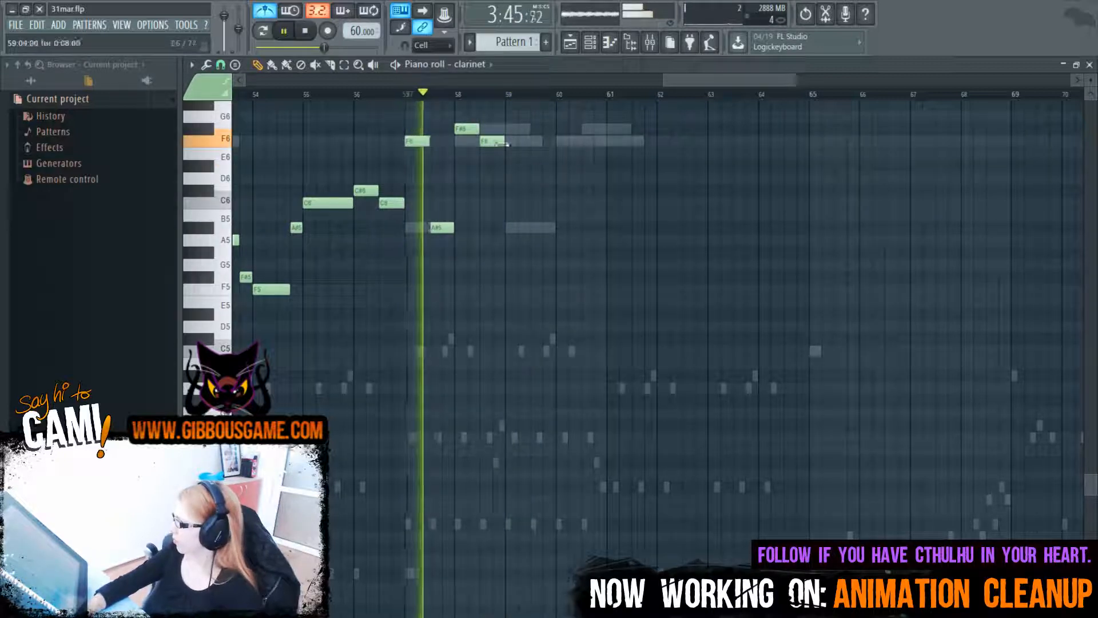
mouse_move(504, 140)
left_mouse_down()
mouse_move(529, 141)
mouse_move(505, 142)
left_mouse_up()
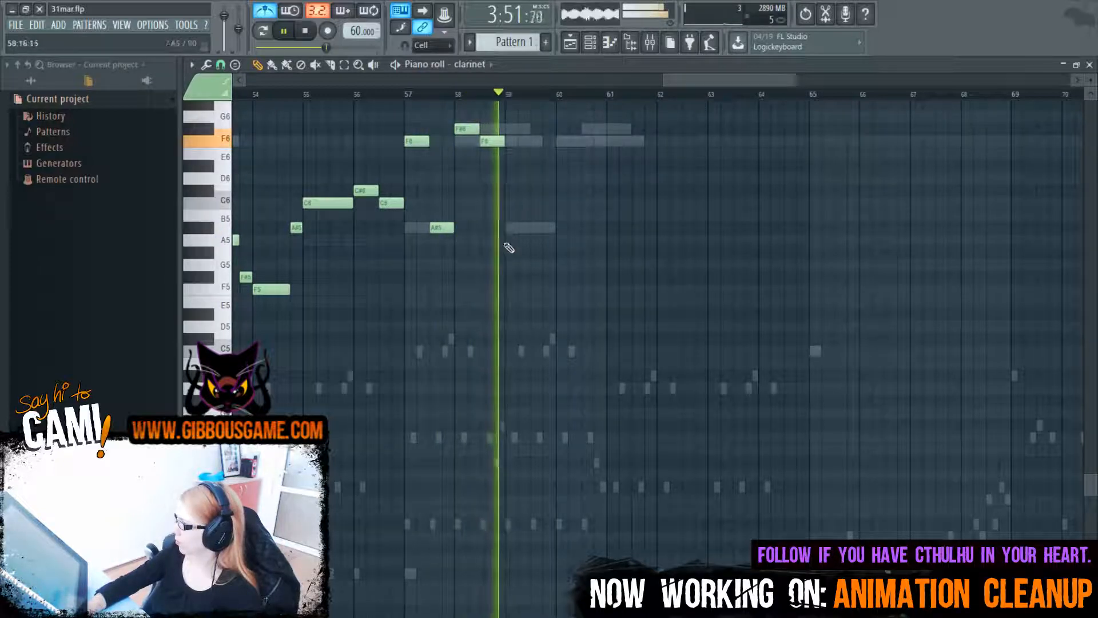
Add a one-bar clarinet note in bar 59, settle its pitch on C#6, and play back from bar 57
key("space")
left_click_drag(498, 223, 554, 206)
key("space")
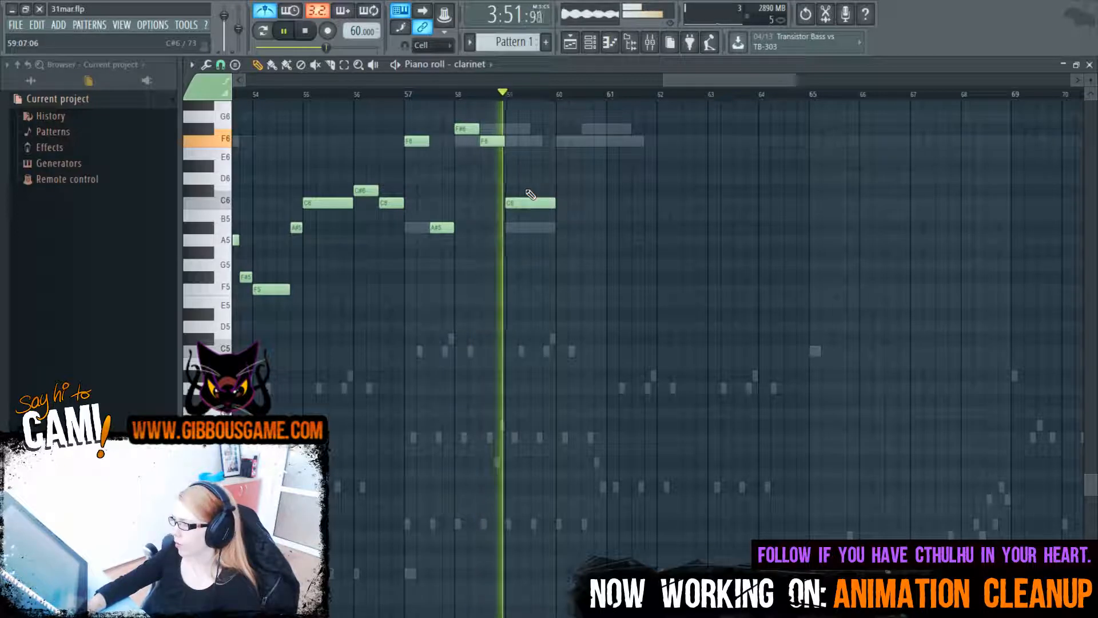
key("space")
left_click(507, 189)
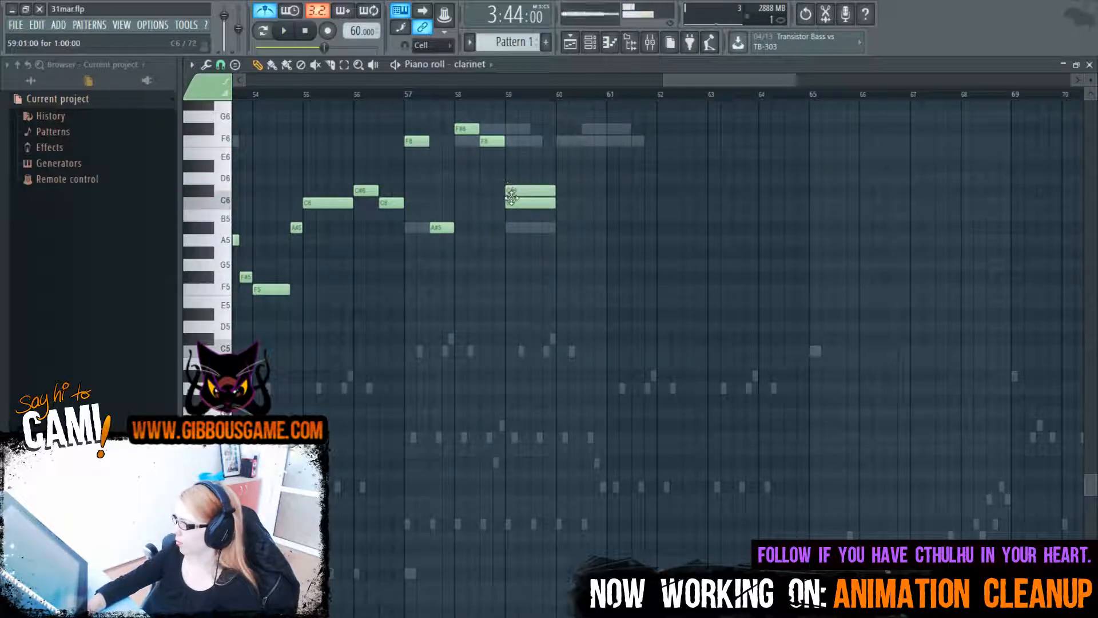
key("space")
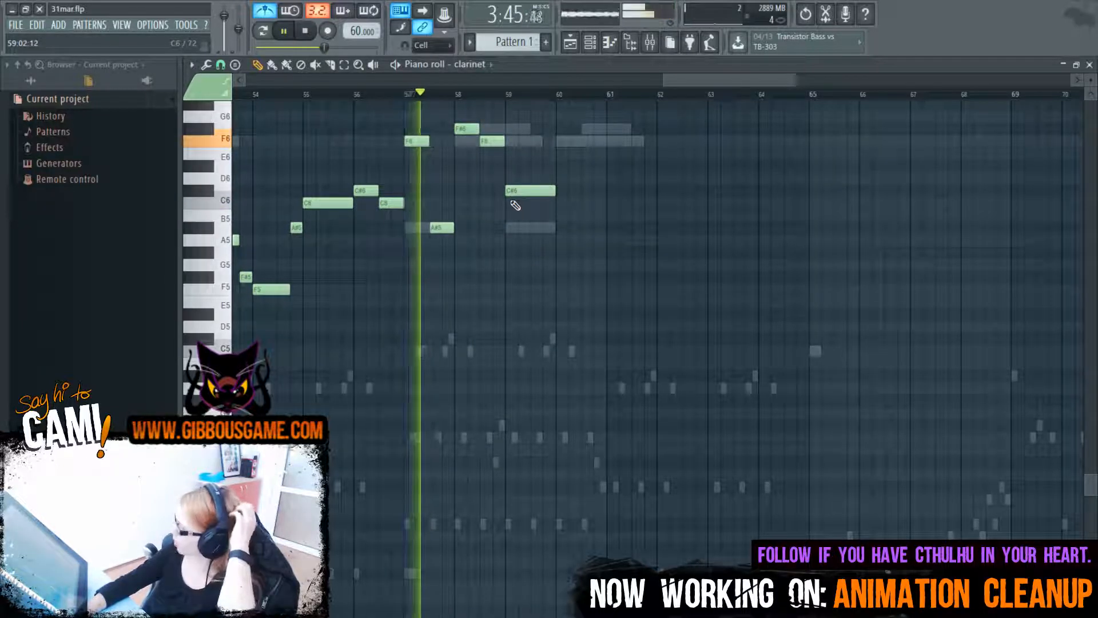
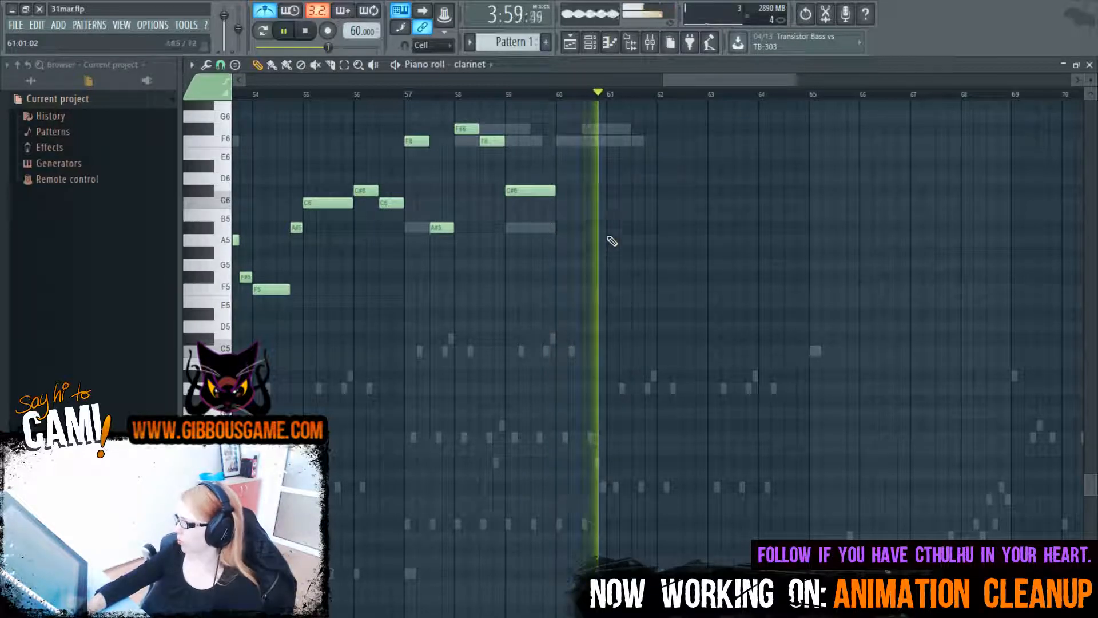
Add a one-bar A5 clarinet note at the start of bar 61 and play back from that bar
key("space")
left_click(607, 263)
left_click_drag(606, 261, 606, 230)
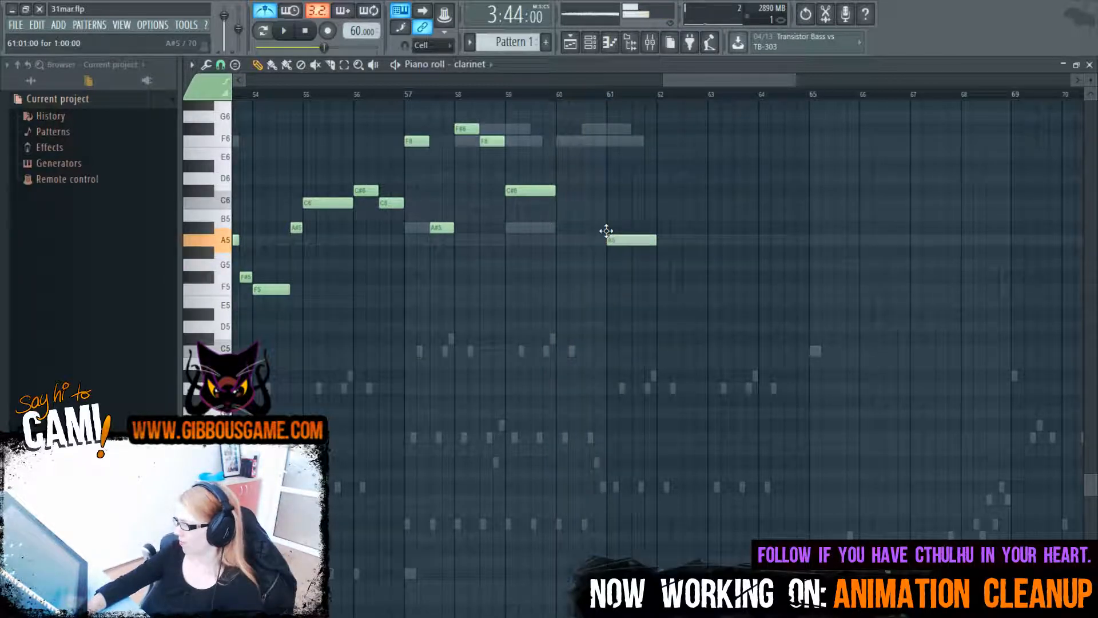
left_click(611, 95)
key("space")
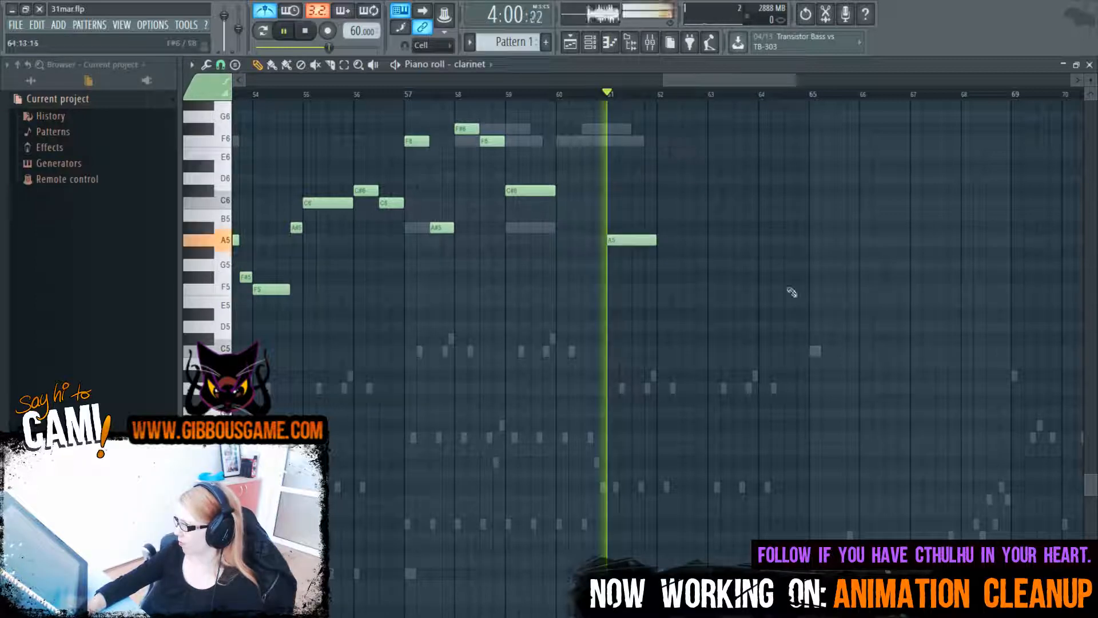
Try half-bar clarinet notes A5 and C6 in bar 61 and play them back from that bar
left_click_drag(655, 240, 639, 201)
key("space")
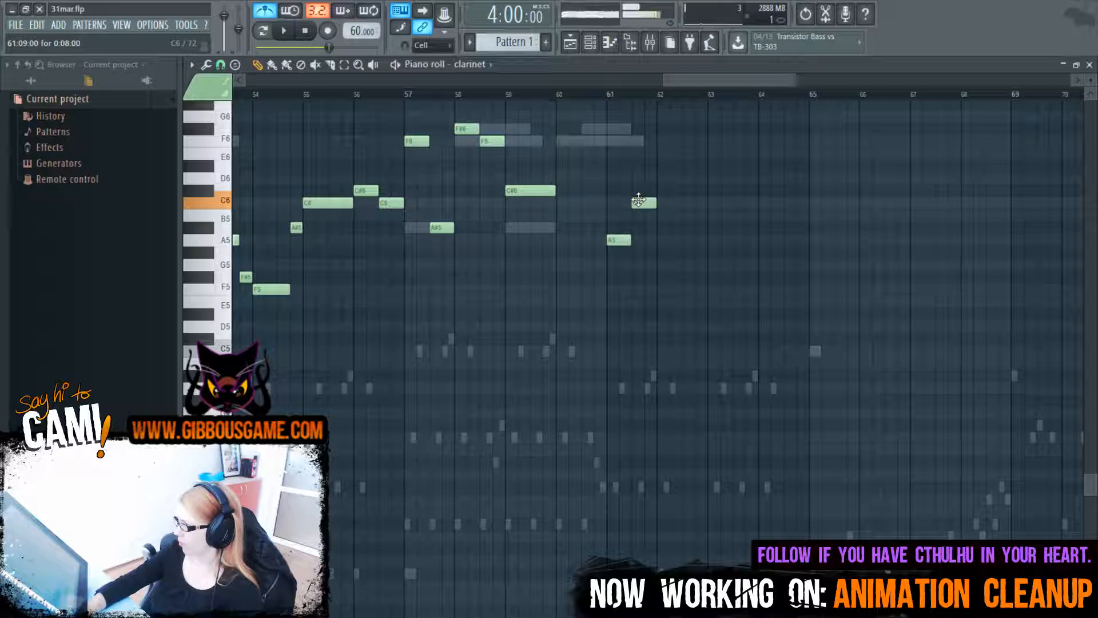
left_click(659, 155)
right_click(659, 155)
key("space")
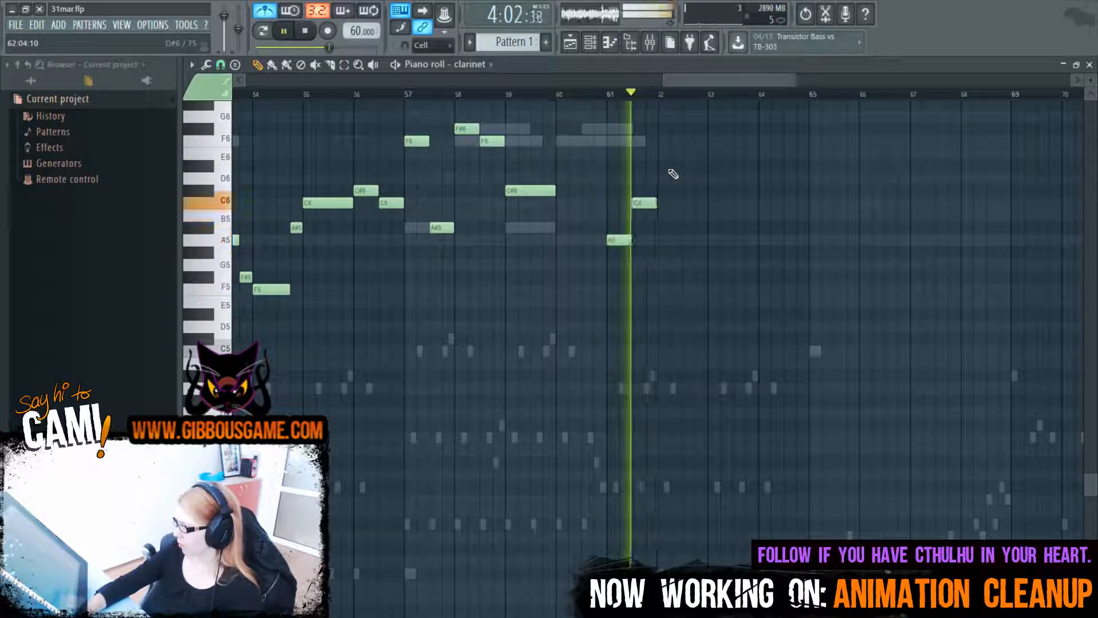
key("space")
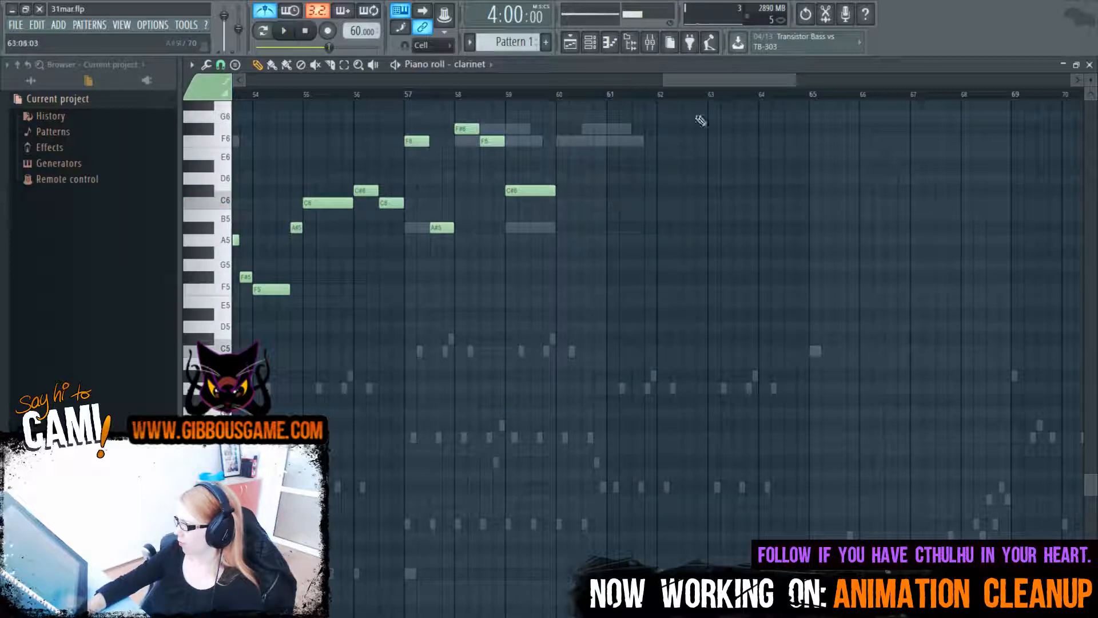
Play back the clarinet melody from bar 53
left_click_drag(719, 78, 696, 105)
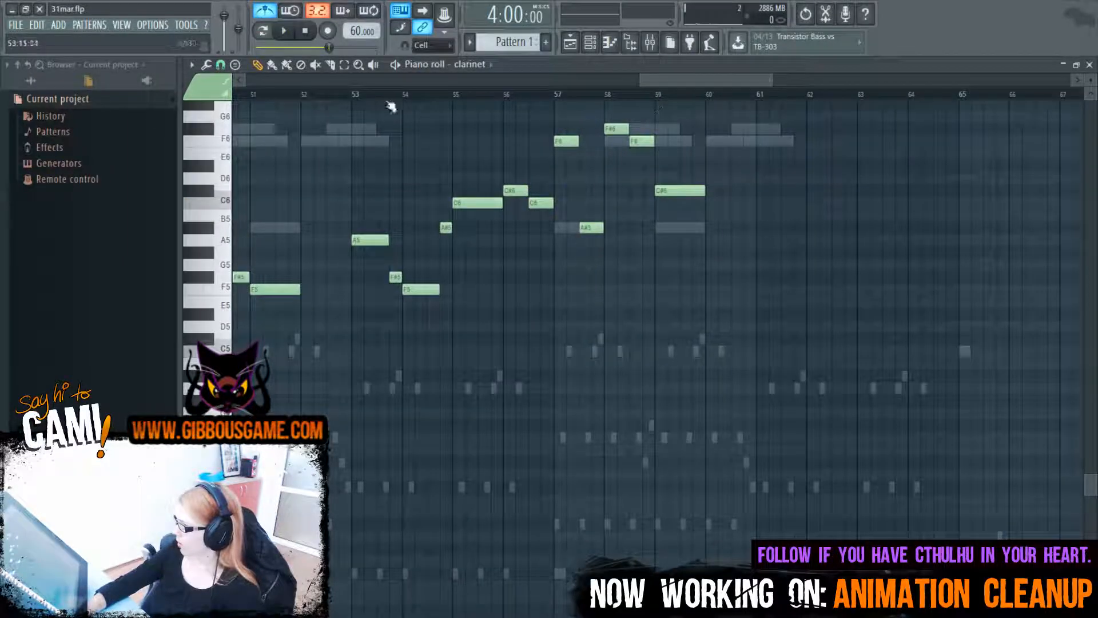
left_click(353, 92)
key("space")
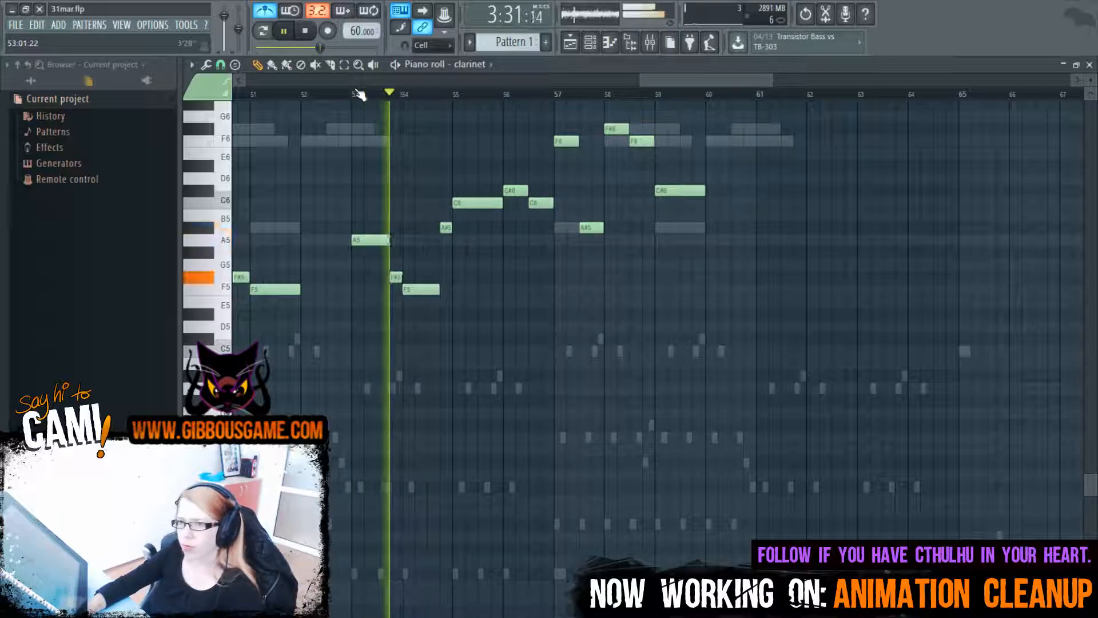
Switch to Harmony, undo the last two edits, and outline the hair lock beside the character's ear on frame 76
key("alt+Tab")
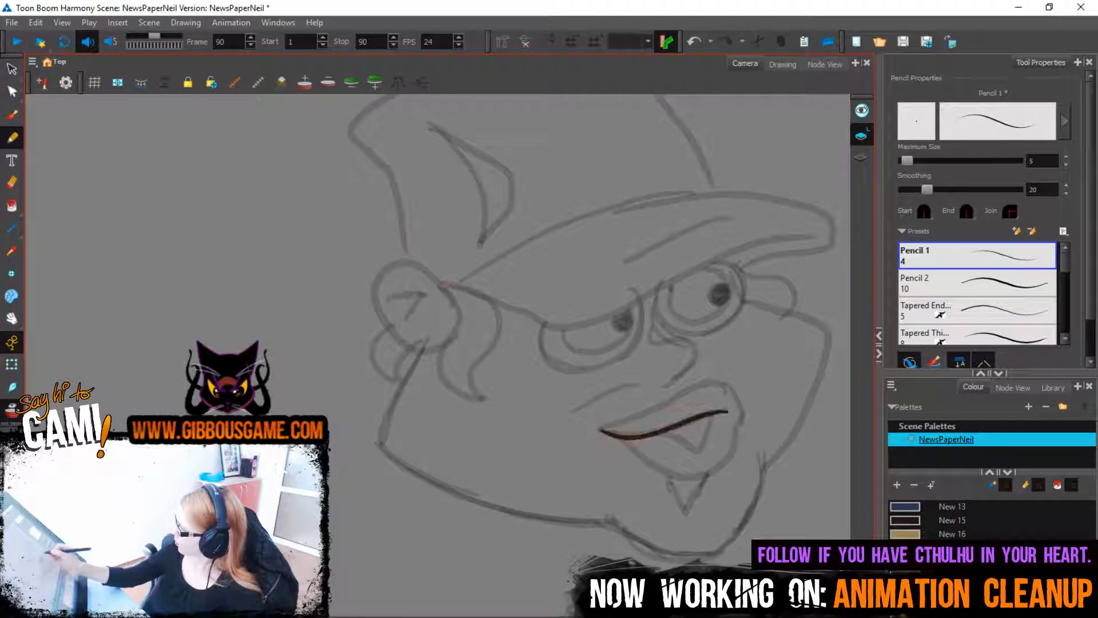
key("ctrl+z")
key("ctrl+z")
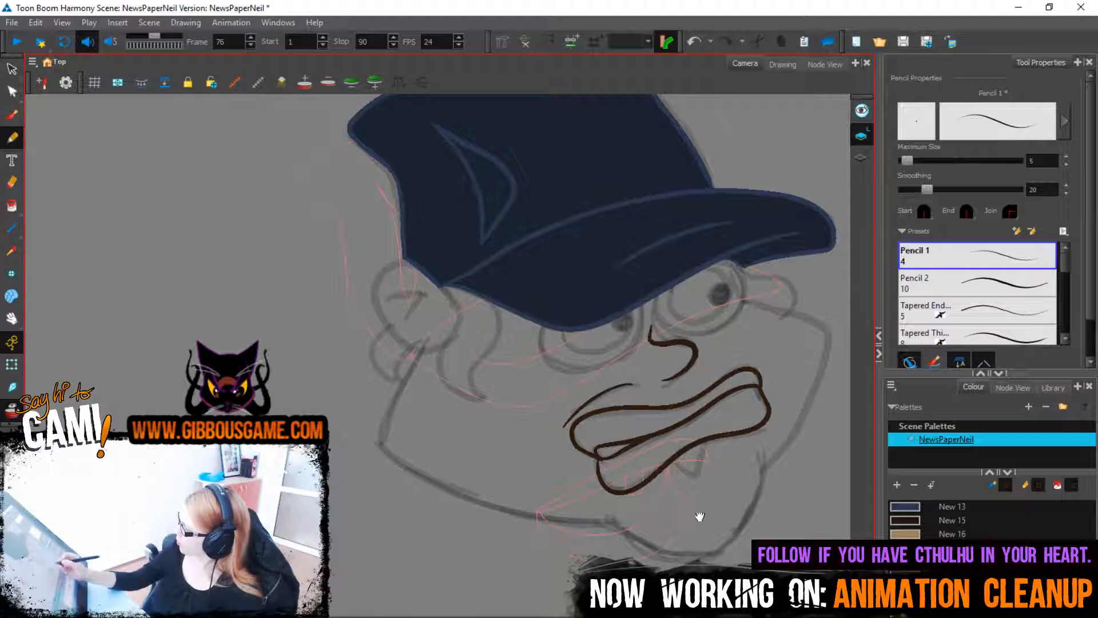
left_click_drag(700, 516, 645, 567)
key("Return")
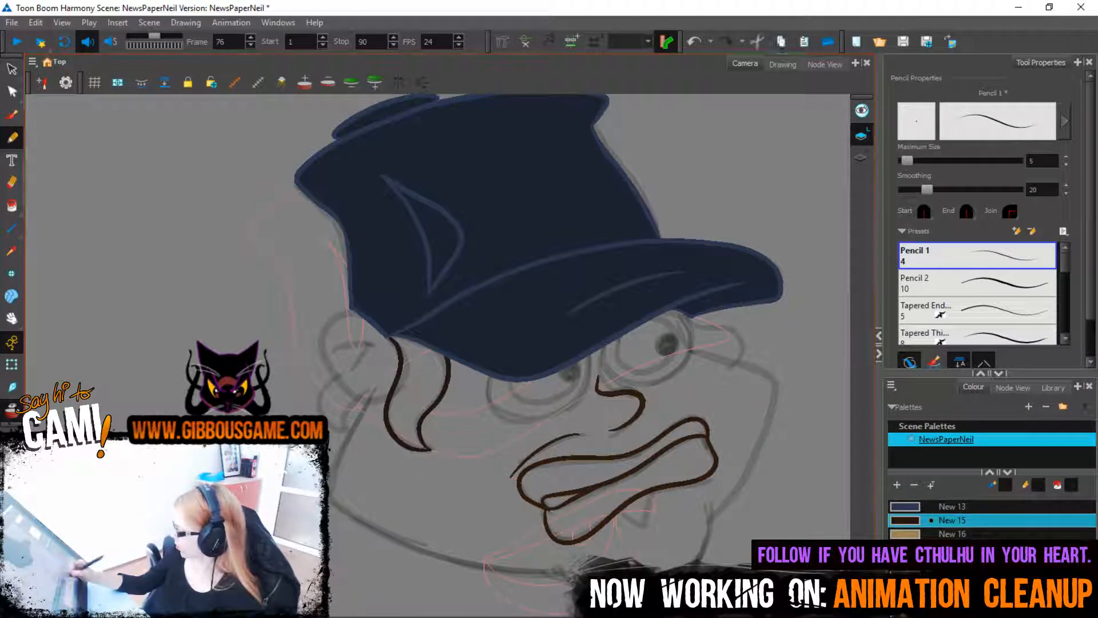
Step back through the character's head drawings from frame 76 to frame 70
key("comma")
key("comma")
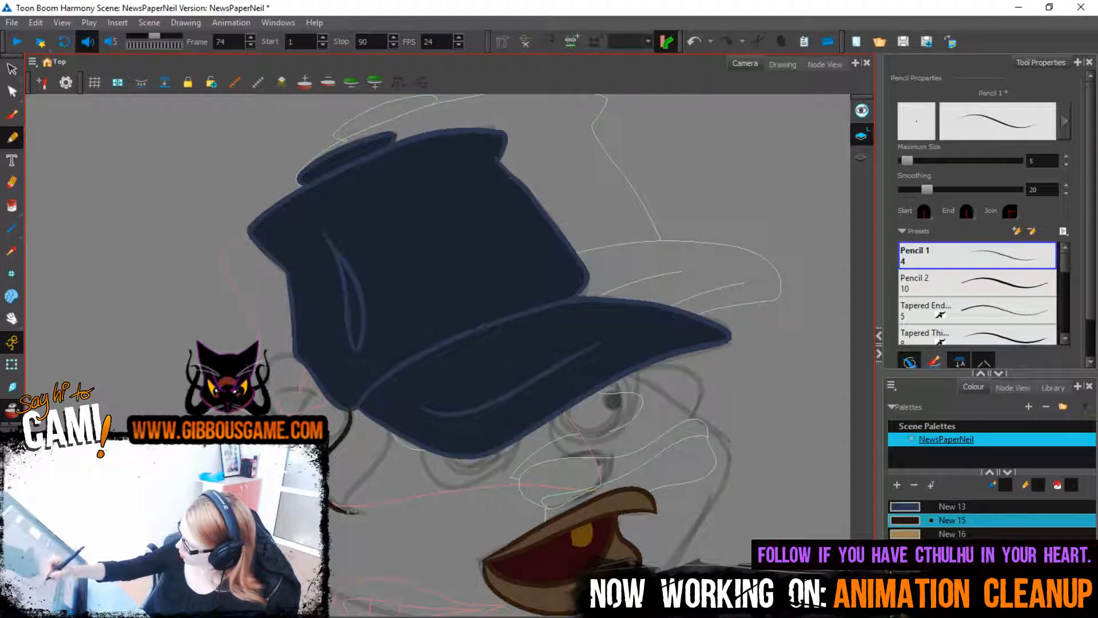
key("comma")
key("comma")
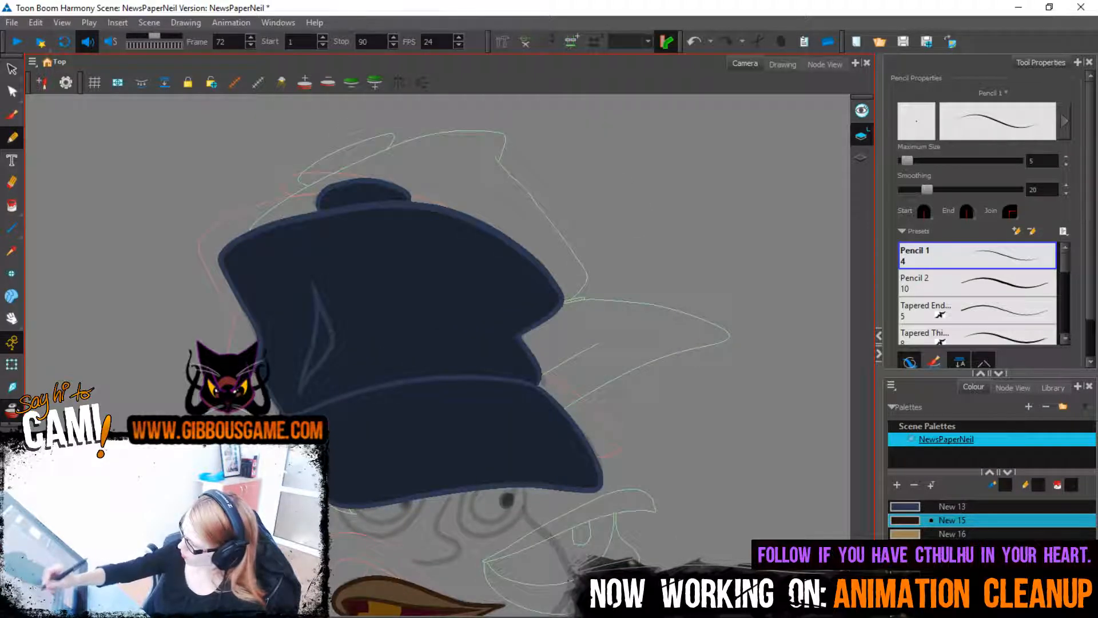
key("comma")
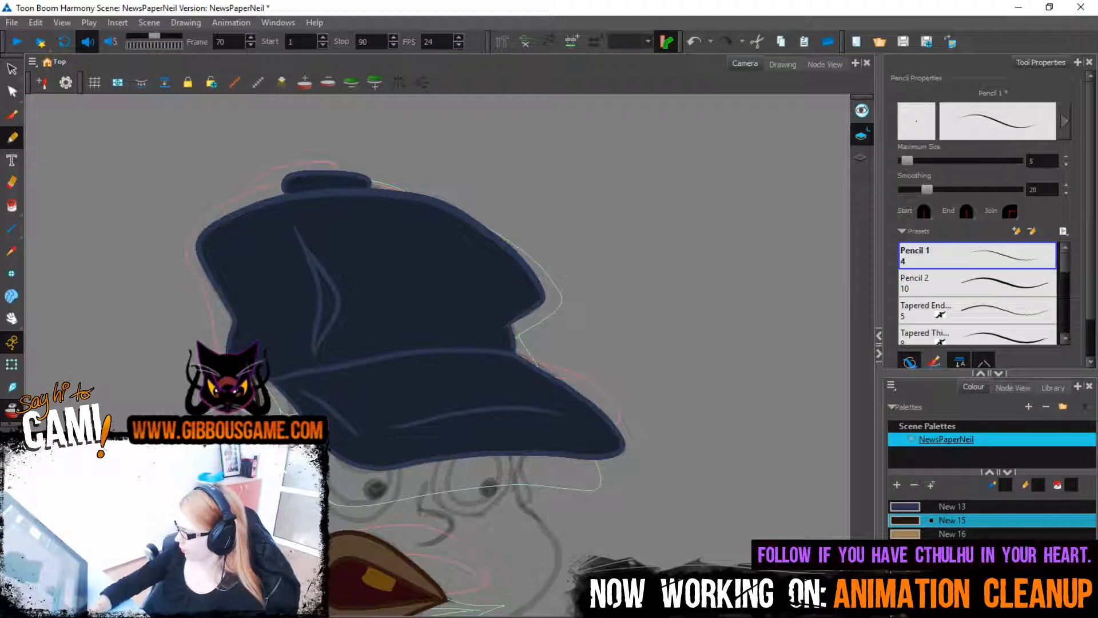
Switch to FL Studio and add half-bar clarinet notes F6, A5, F#6, F6 and A5 in sequence from the start of bar 60
key("alt+Tab")
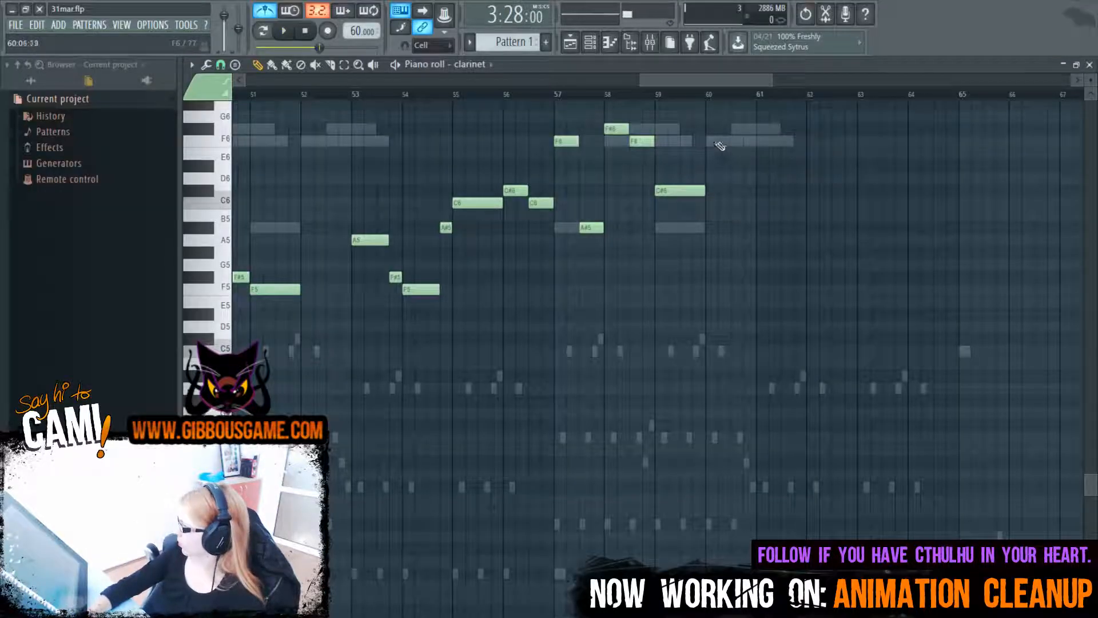
left_click(708, 141)
left_click(736, 241)
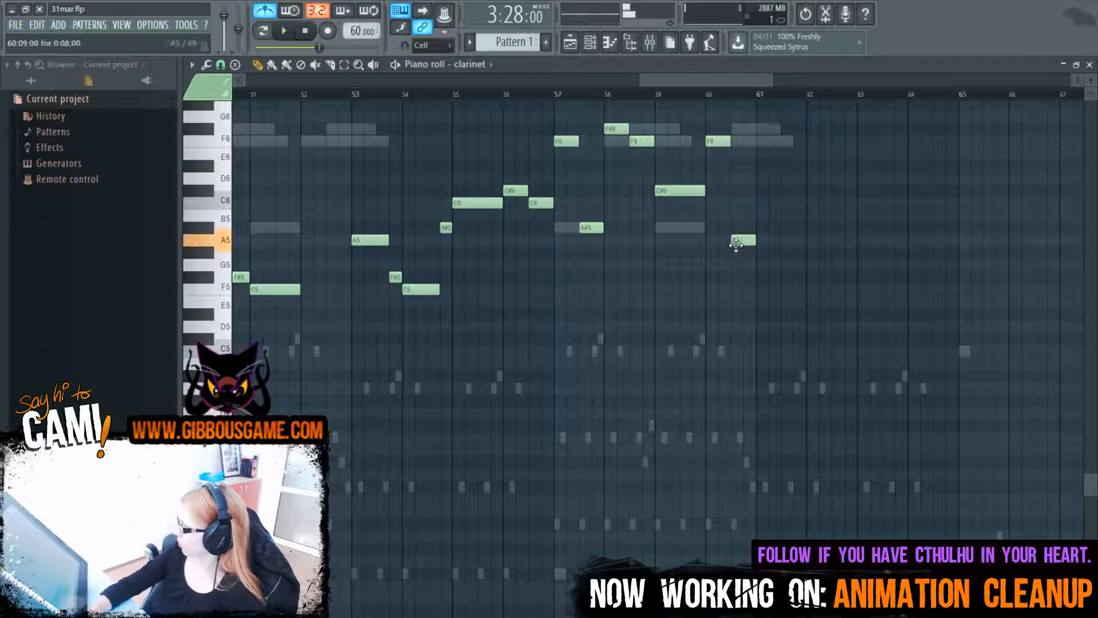
left_click(766, 129)
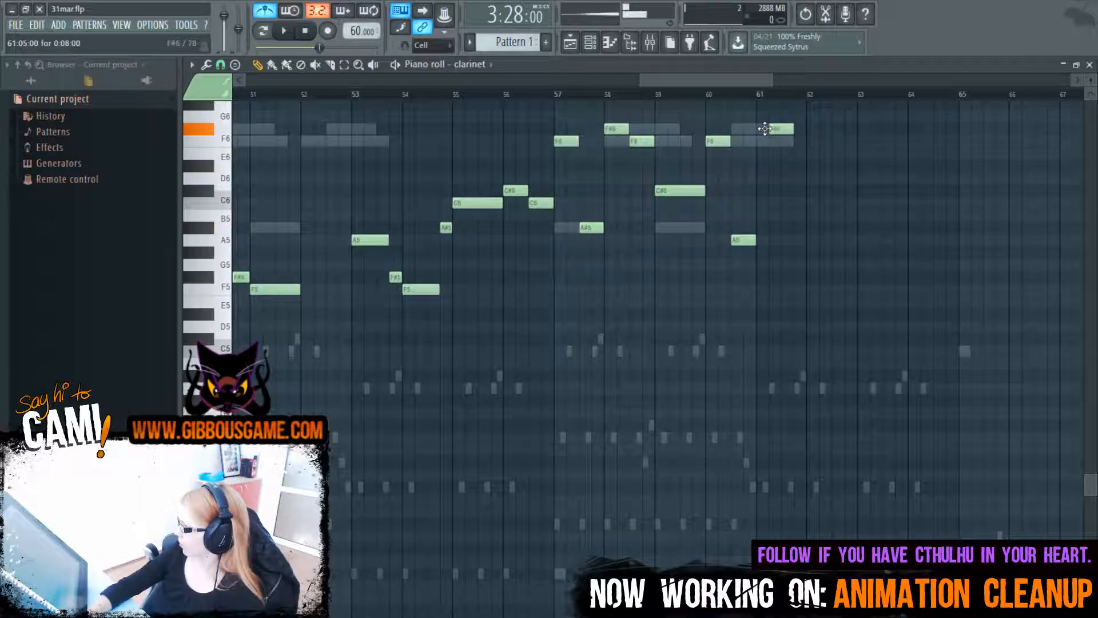
left_click(783, 141)
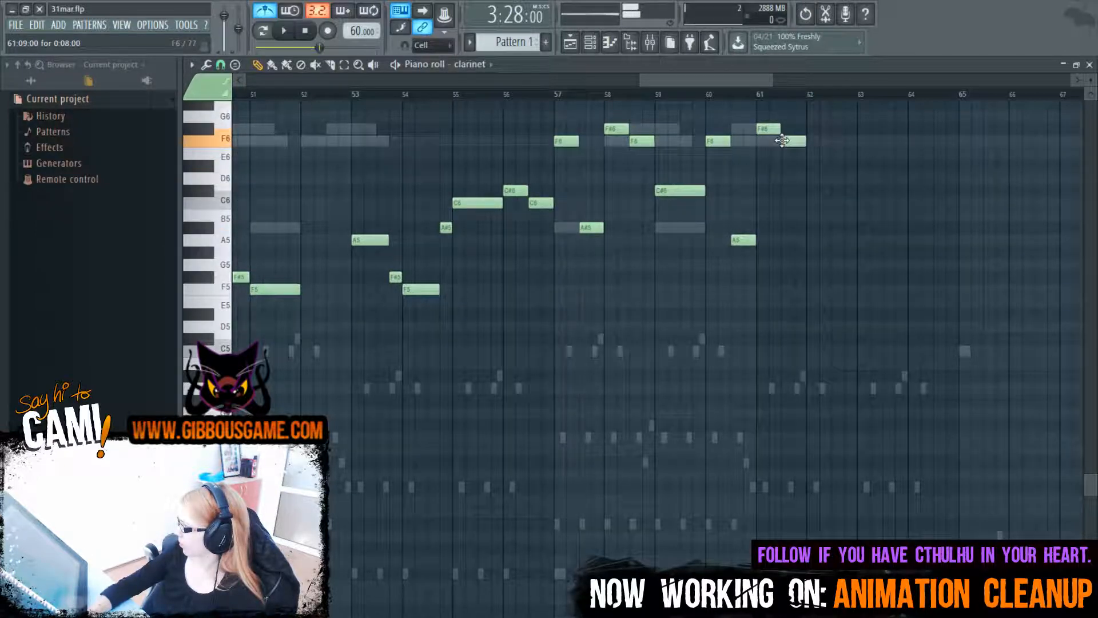
left_click_drag(811, 253, 811, 233)
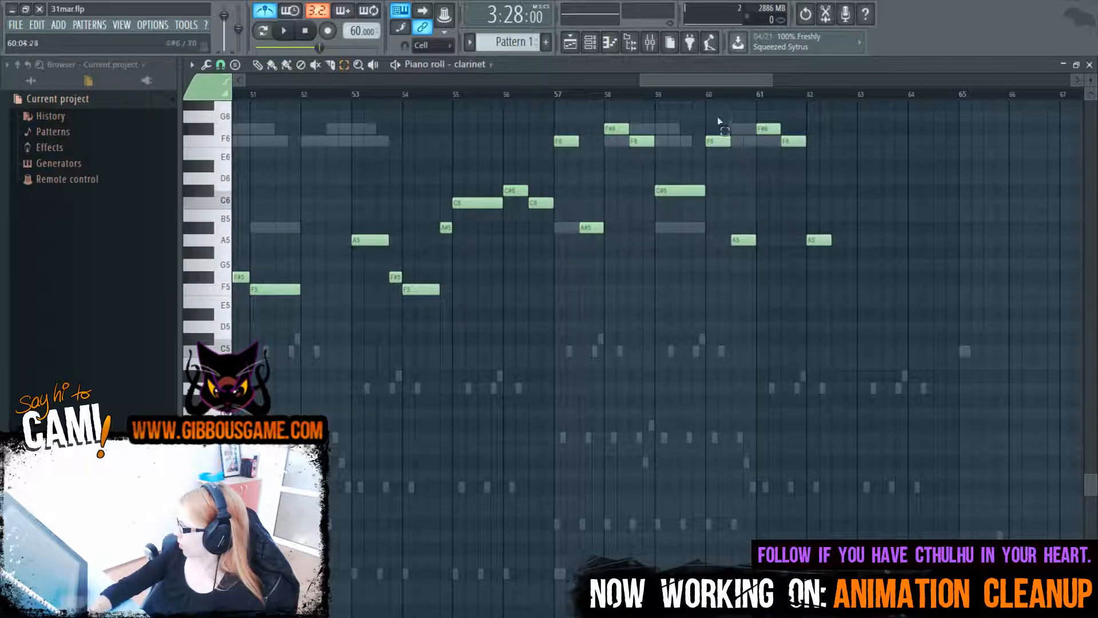
Shift the new five-note phrase to start at bar 61 with its last A5 lengthened to one bar, and play back from bar 57
left_click_drag(718, 120, 834, 274)
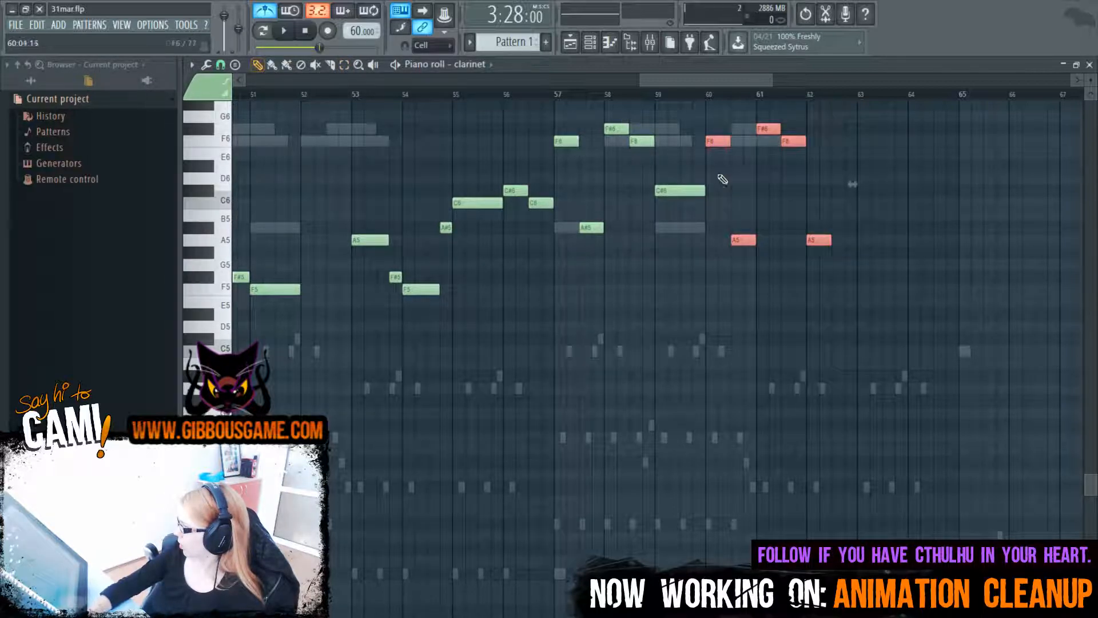
left_click_drag(727, 141, 767, 141)
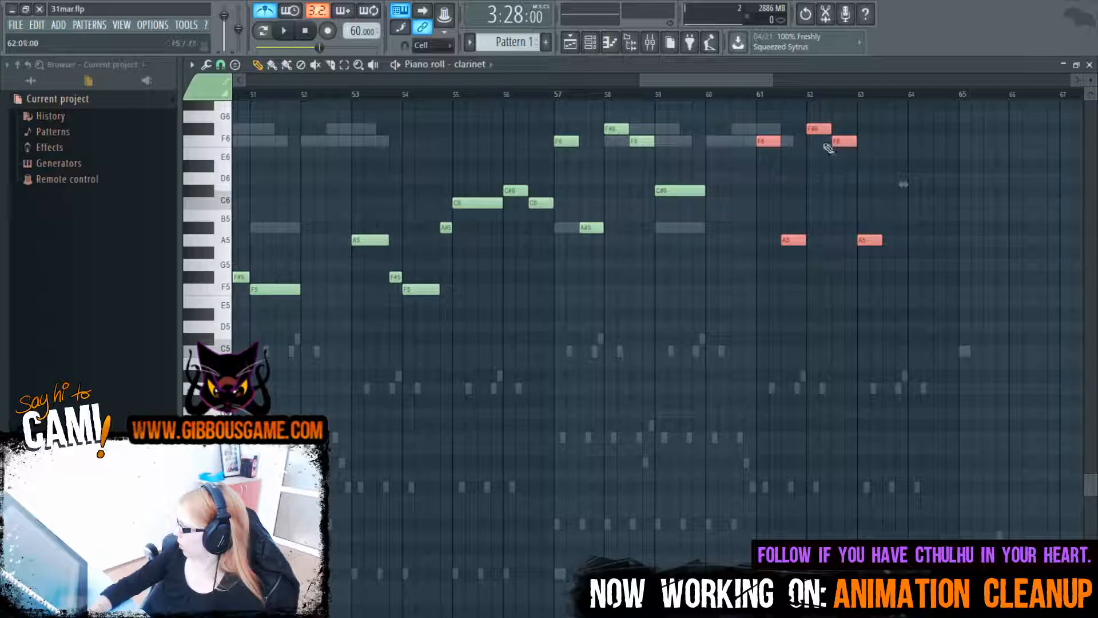
left_click(901, 238)
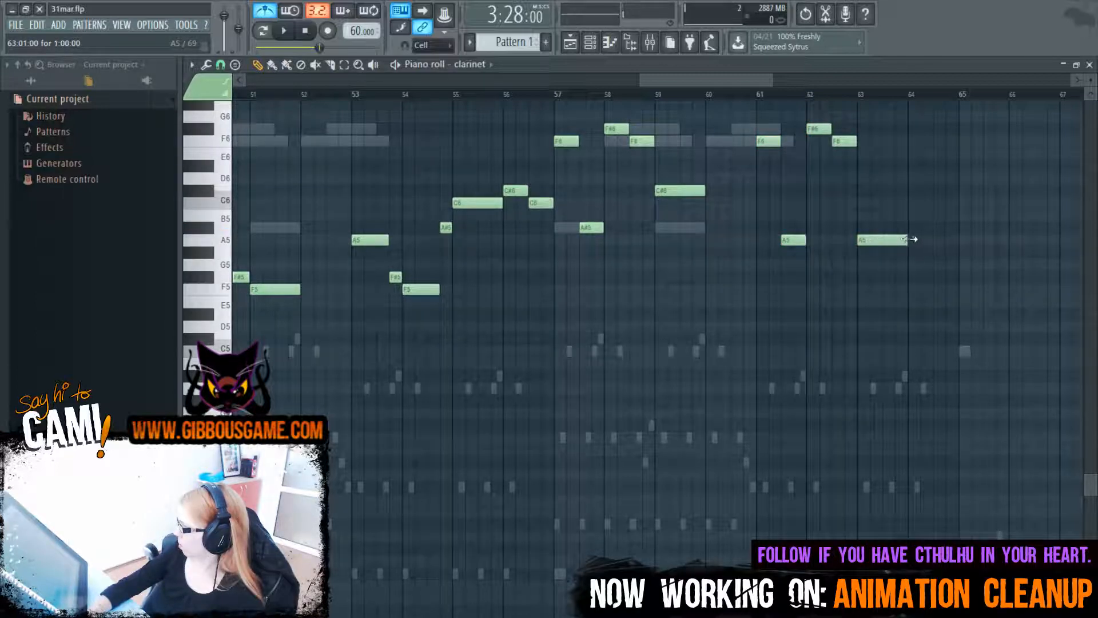
left_click(557, 97)
key("space")
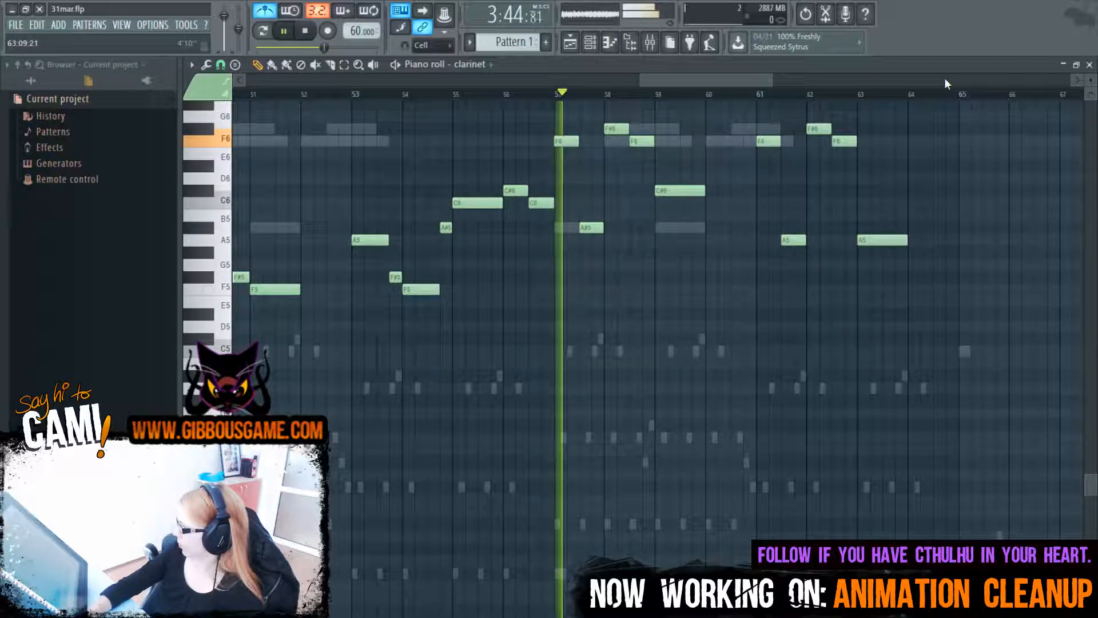
Switch to Harmony and step back through the cap, eye and mouth drawings from frame 70 to frame 31
key("alt+Tab")
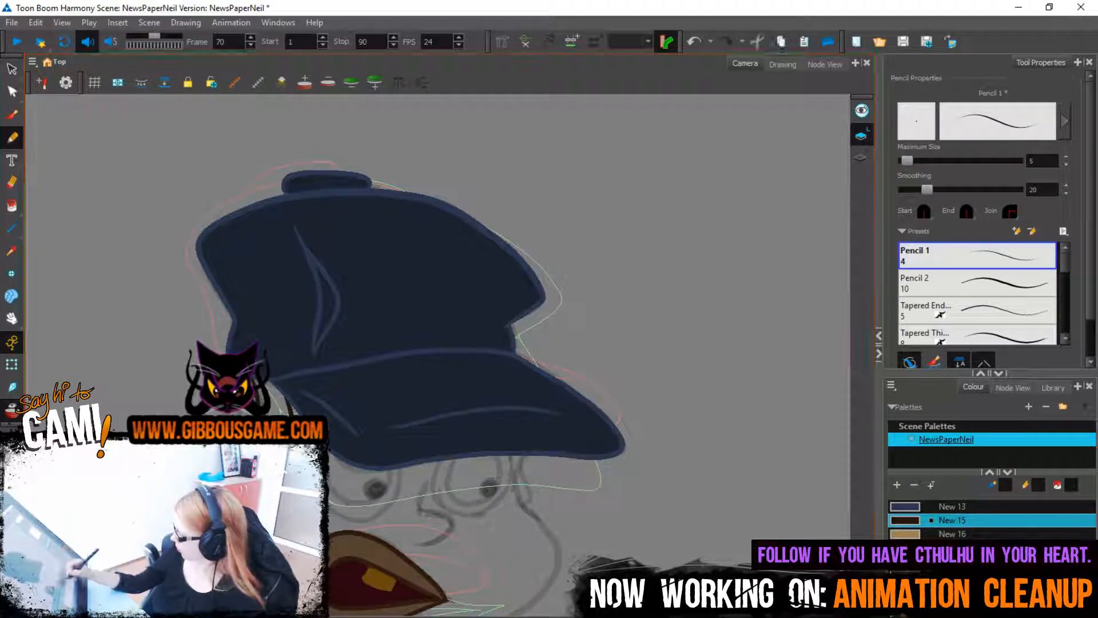
key("comma")
key("comma")
key("comma")
key("comma")
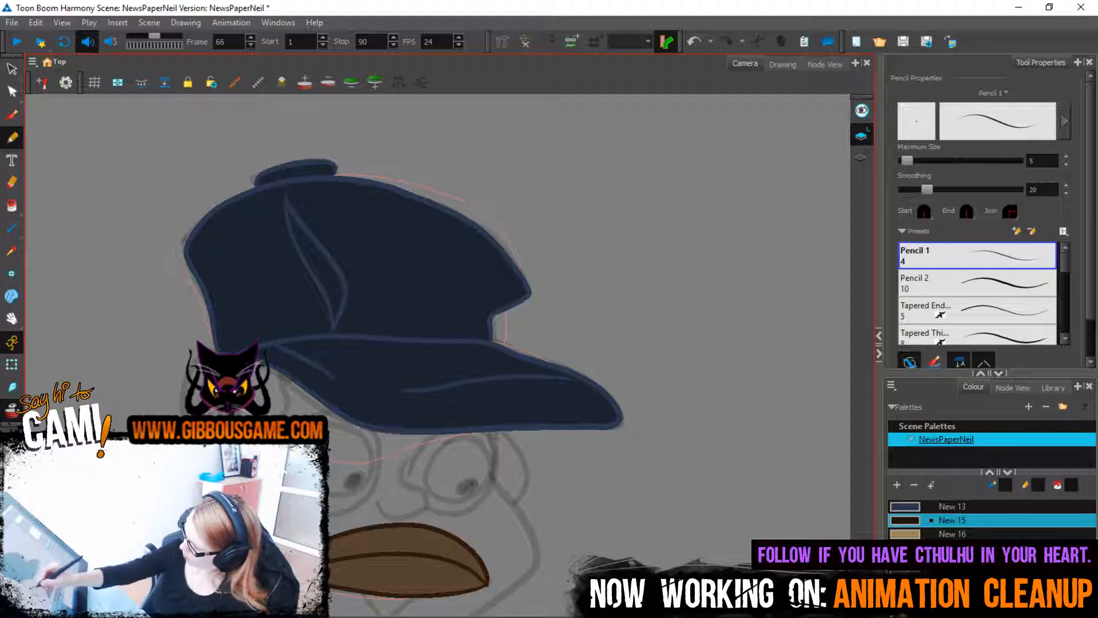
key("comma")
key("comma")
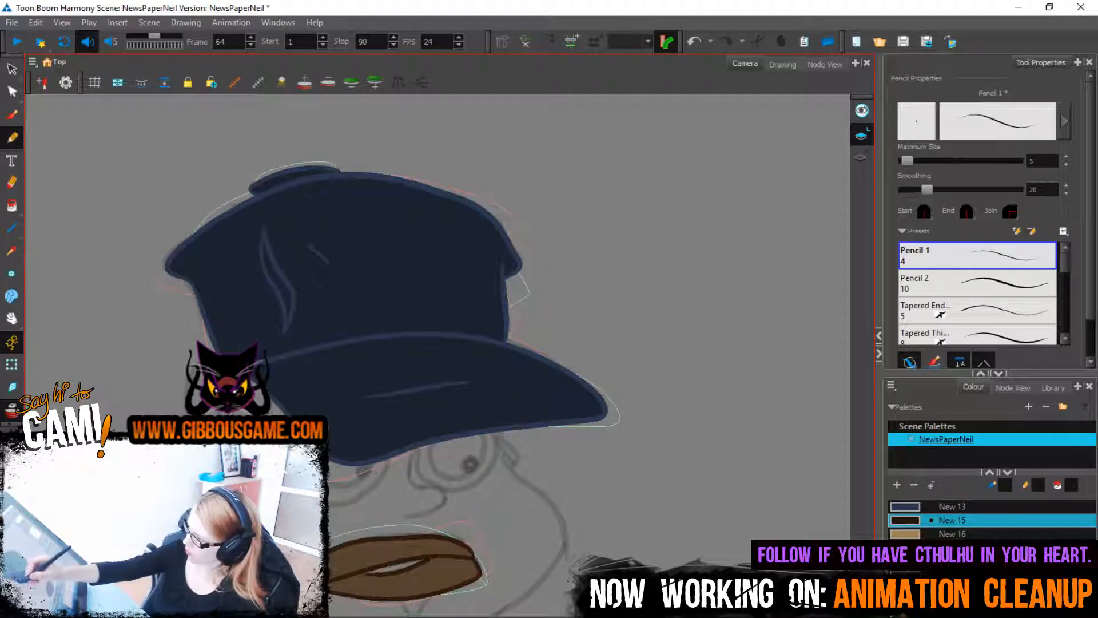
key("comma")
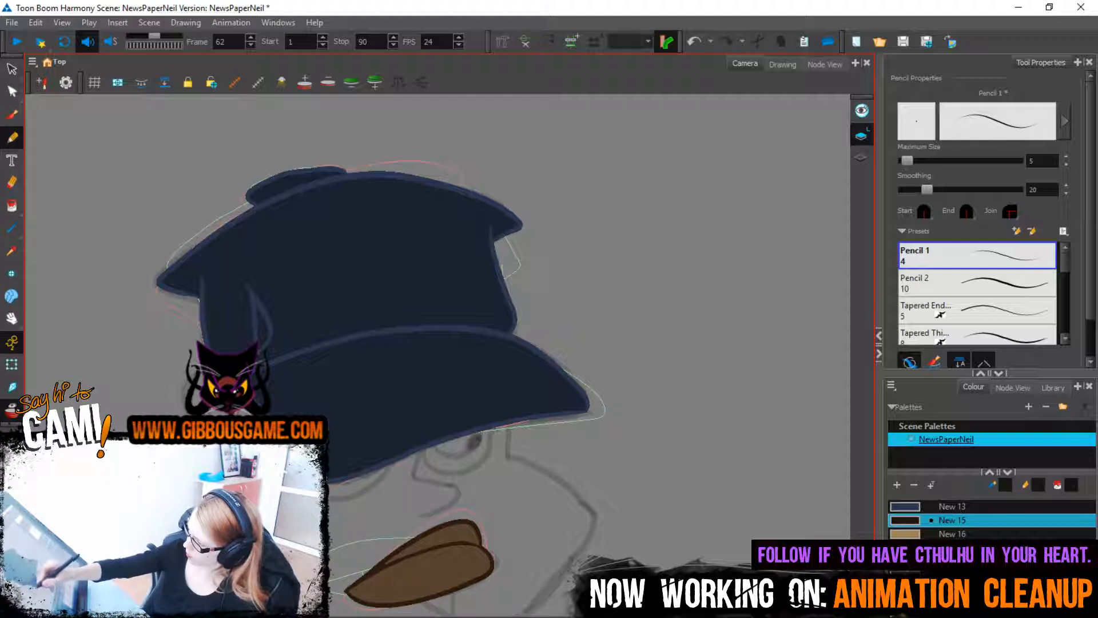
key("comma")
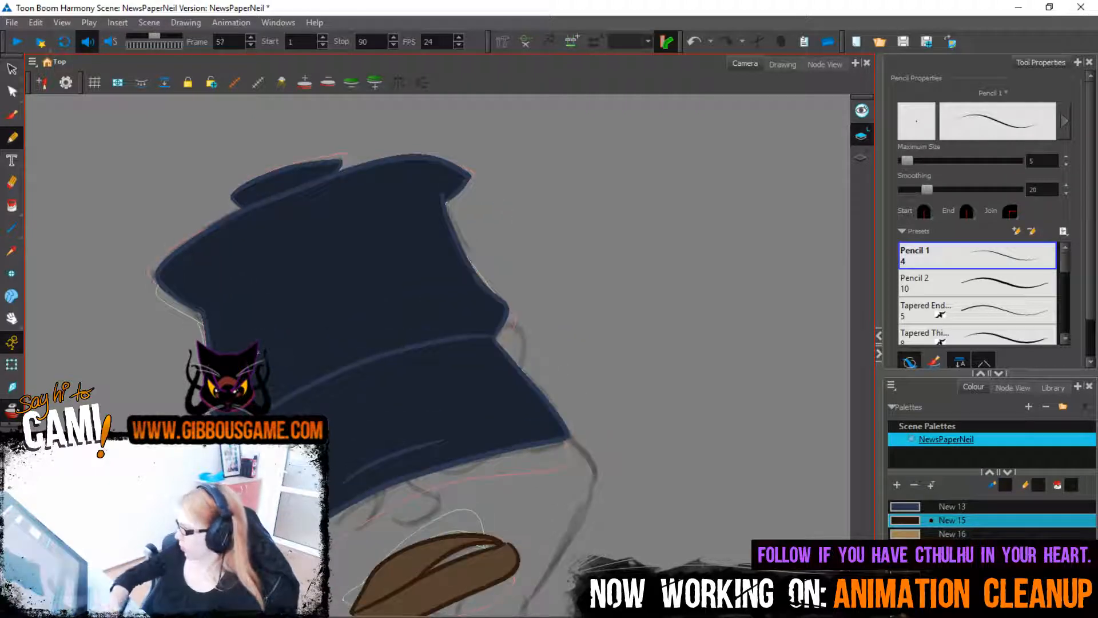
key("comma")
key("comma")
key("comma")
key("comma")
key("comma")
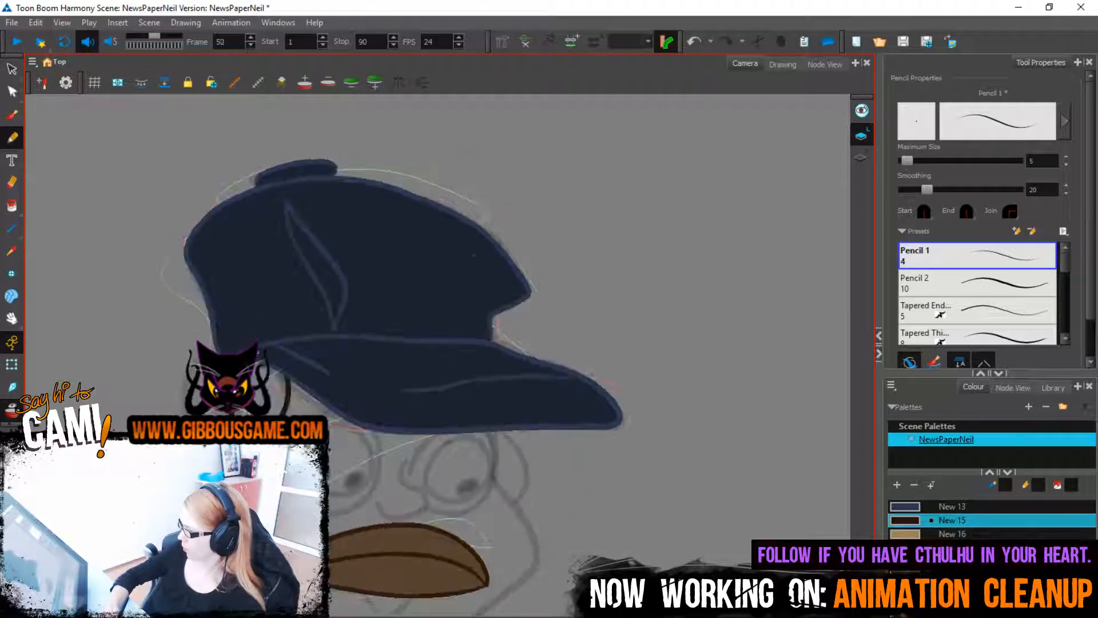
key("comma")
key("comma")
key("comma")
key("comma")
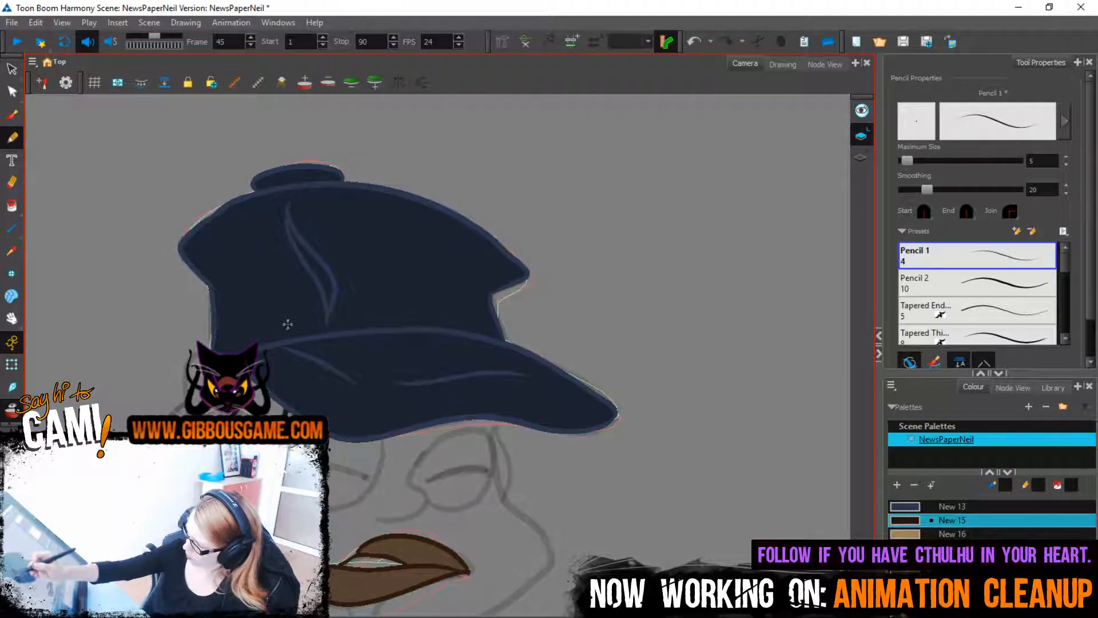
key("comma")
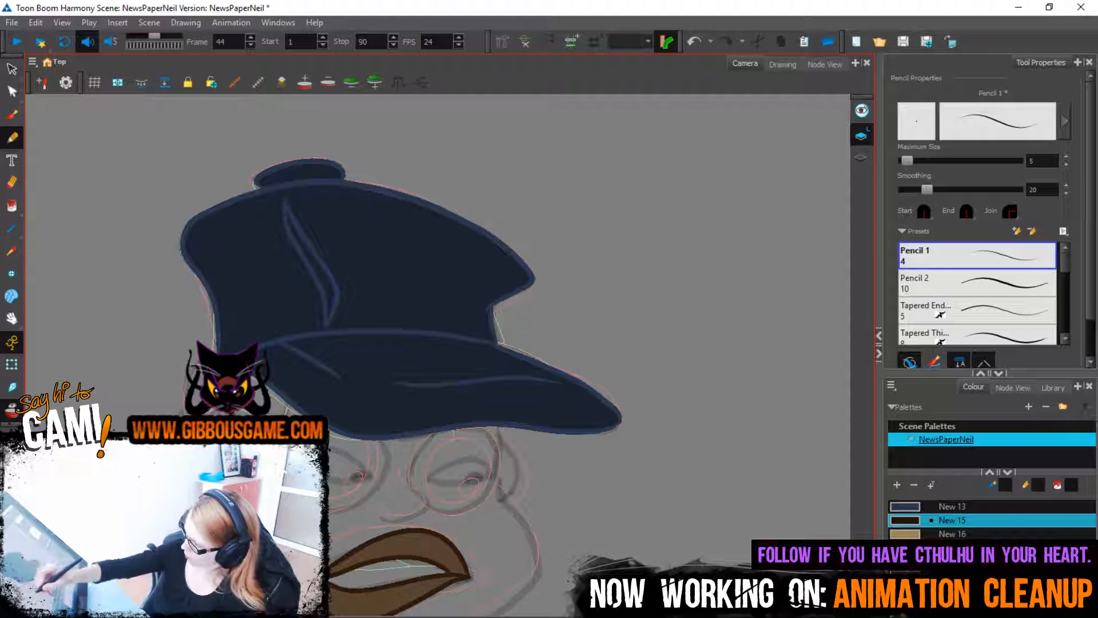
key("comma")
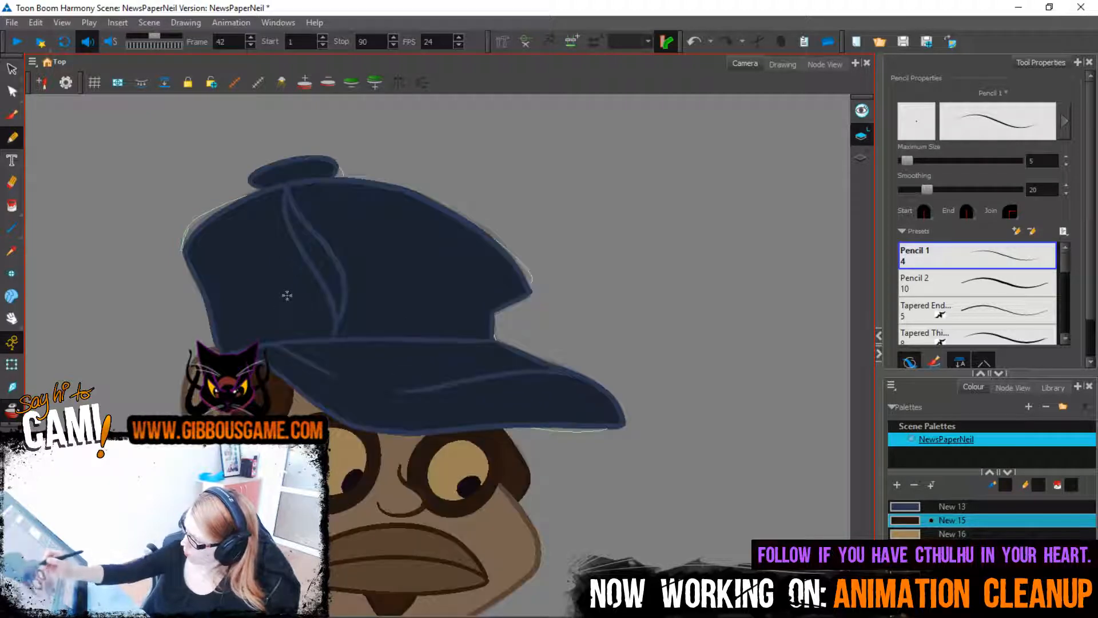
key("comma")
key("comma")
key("comma")
key("comma")
key("comma")
key("comma")
key("comma")
key("comma")
key("comma")
key("comma")
key("comma")
key("comma")
key("comma")
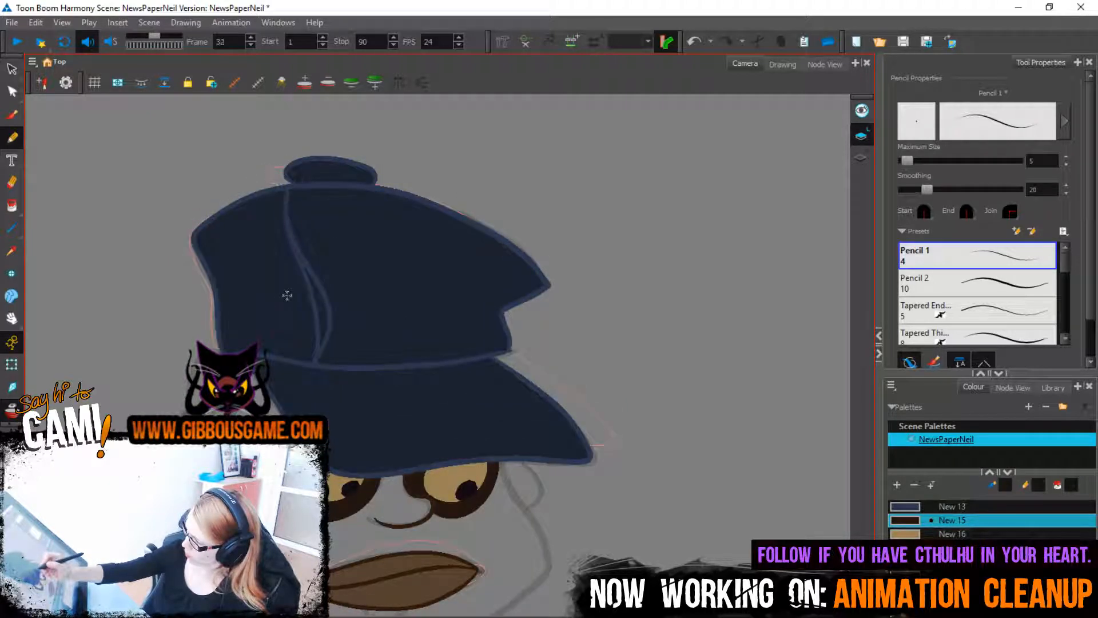
key("comma")
key("comma")
key("period")
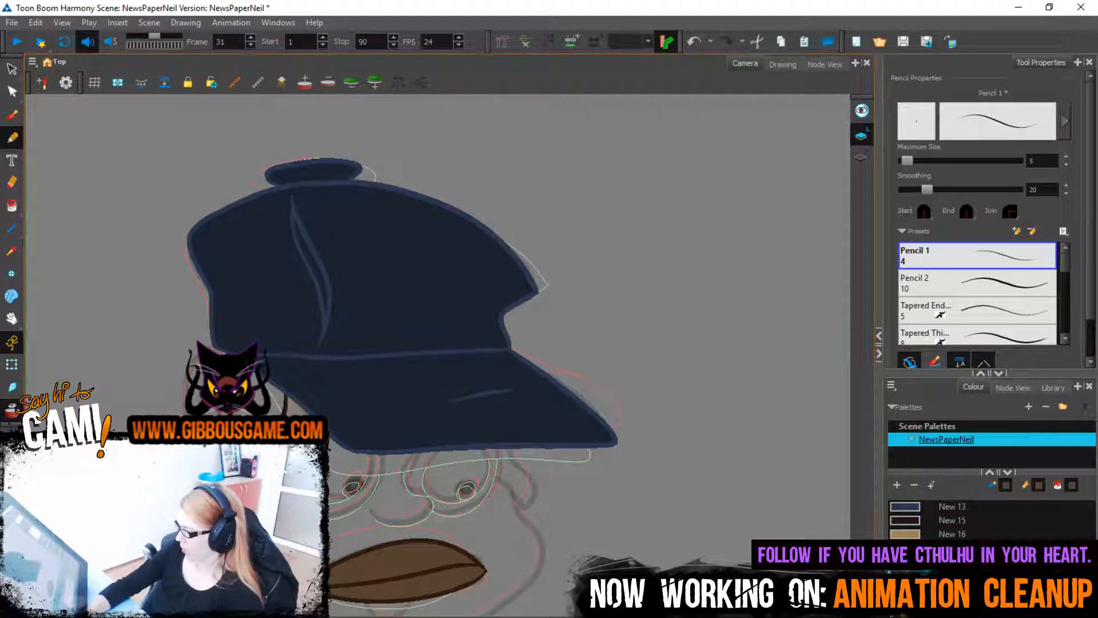
Switch to FL Studio and look over the clarinet melody and ghost notes across bars 35 to 99
key("alt+Tab")
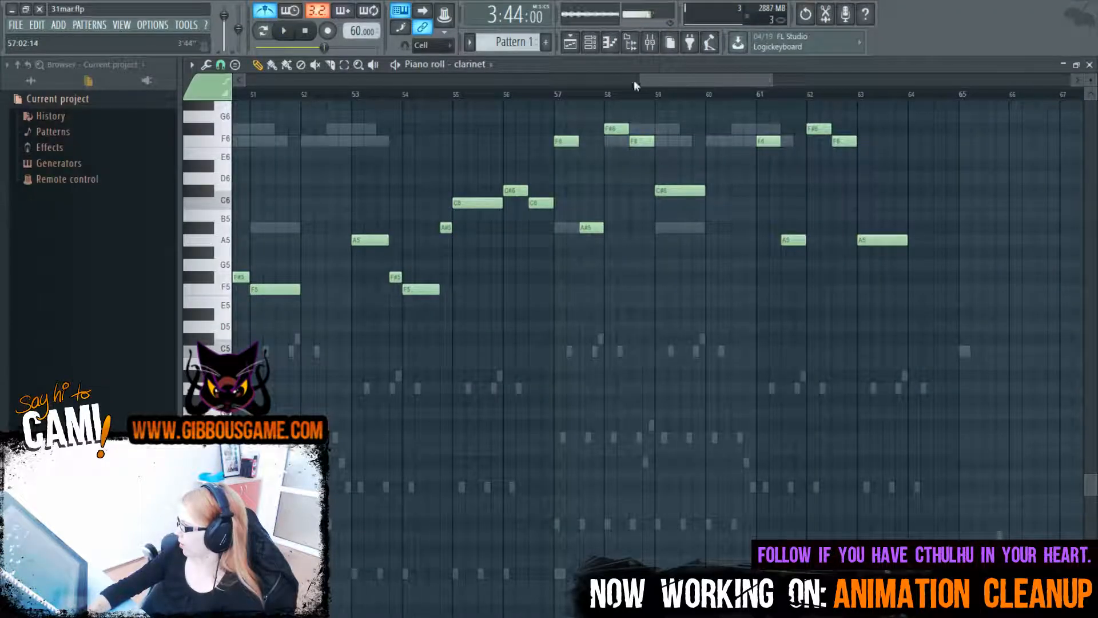
scroll(600, 103, "down", 2)
left_click_drag(772, 82, 945, 81)
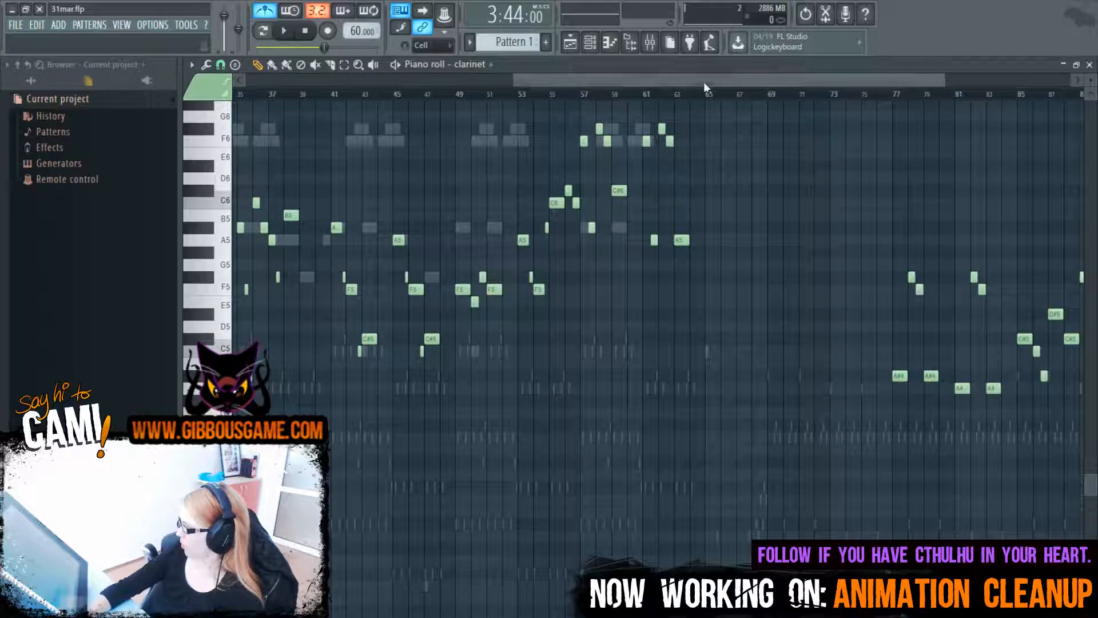
left_click_drag(703, 81, 799, 81)
scroll(792, 203, "left", 4)
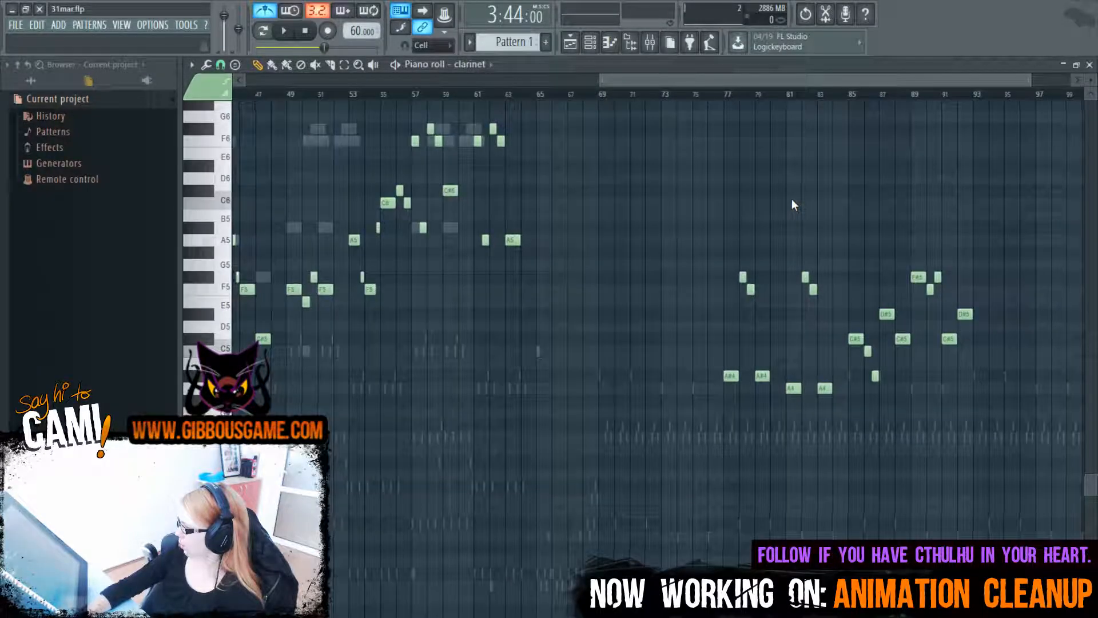
scroll(588, 341, "up", 5)
scroll(628, 337, "down", 3)
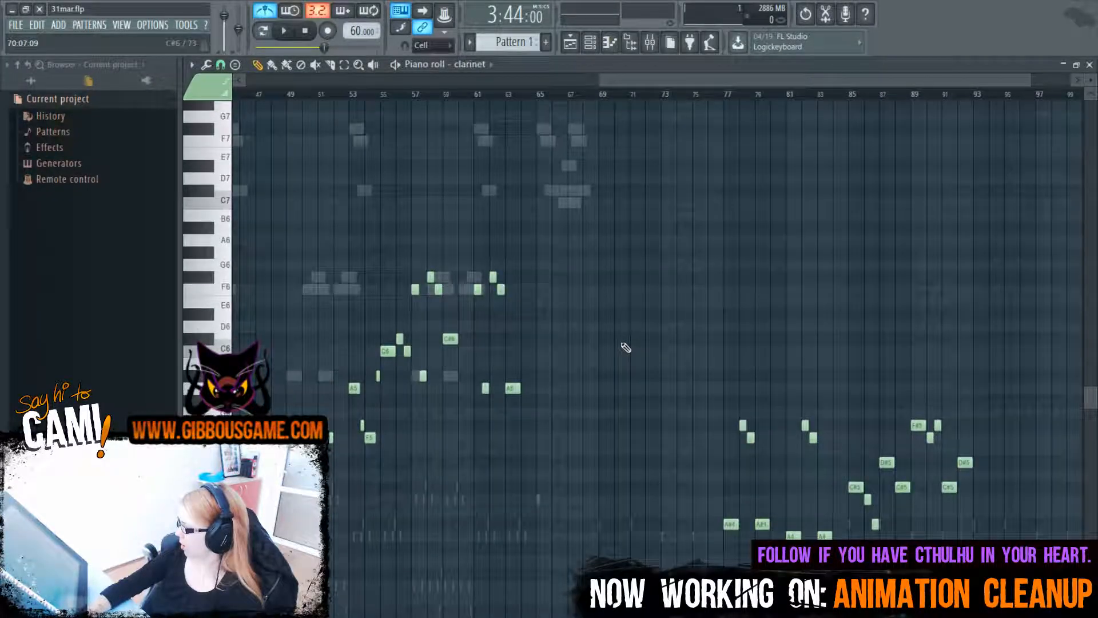
scroll(578, 220, "up", 5)
scroll(566, 542, "down", 4)
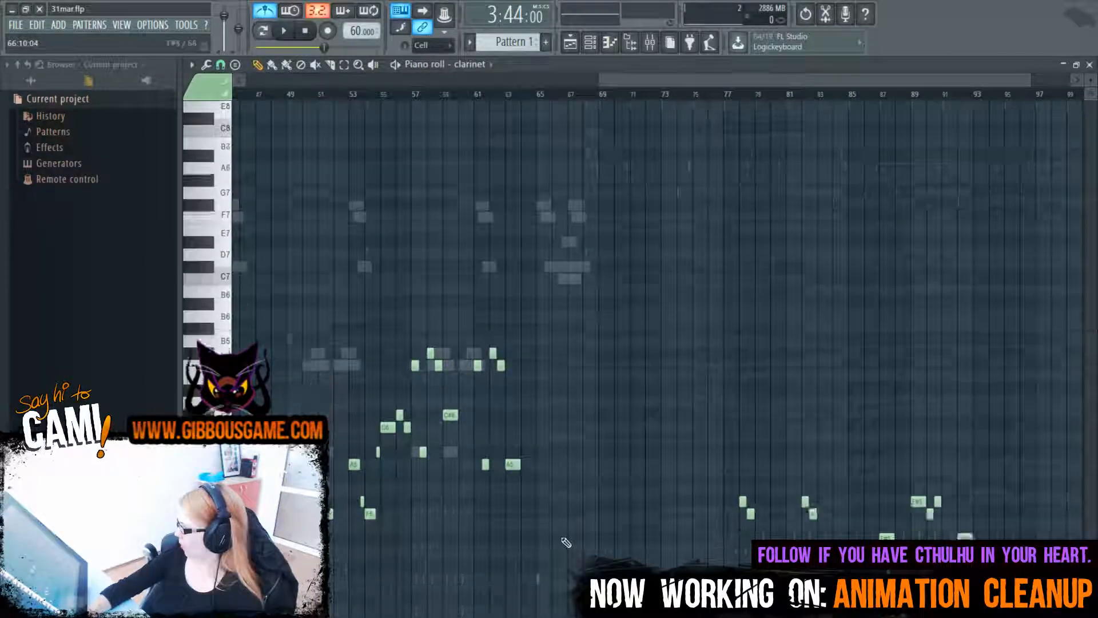
scroll(552, 343, "up", 2)
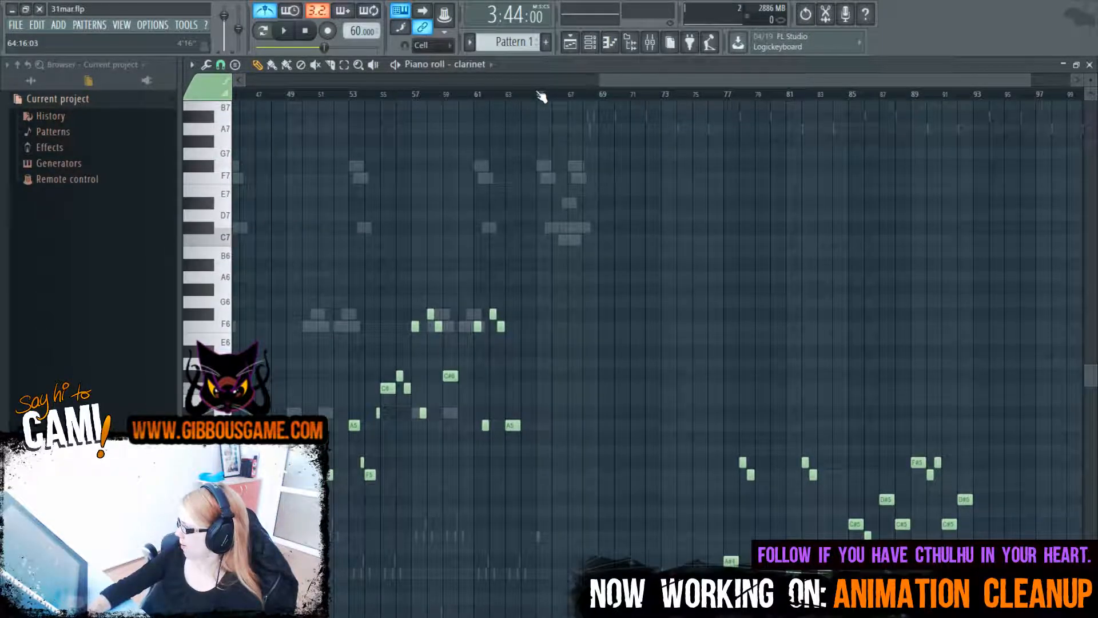
Play the pattern back from around bar 33
left_click_drag(847, 78, 596, 170)
left_click_drag(464, 196, 593, 187)
left_click(523, 100)
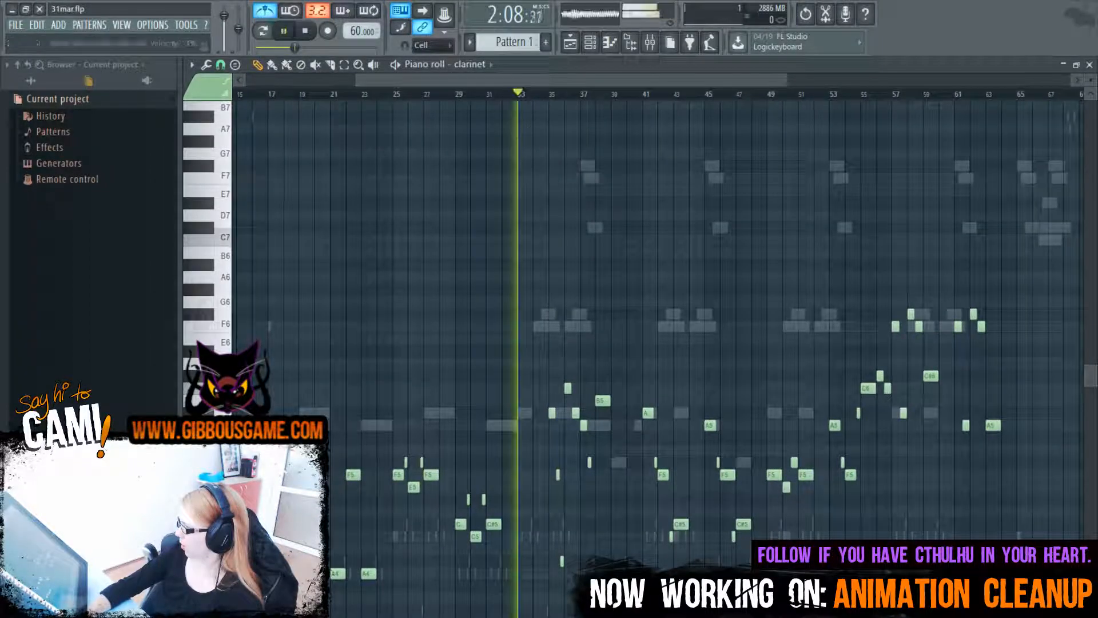
Switch to Harmony and step through the head drawings around frame 31, ending at frame 35
key("alt+Tab")
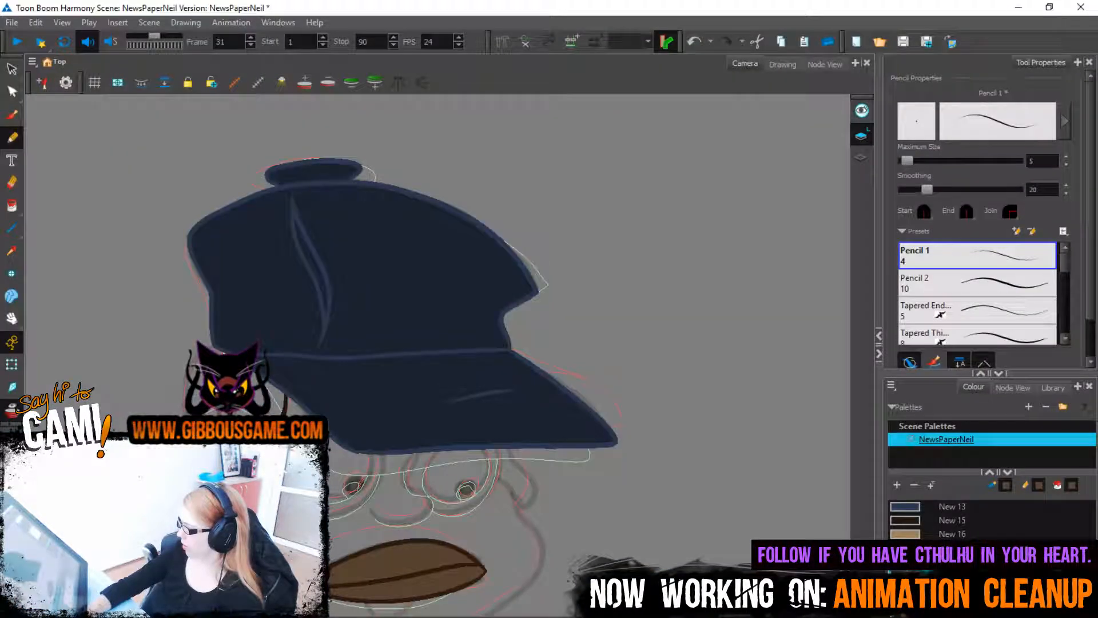
key("comma")
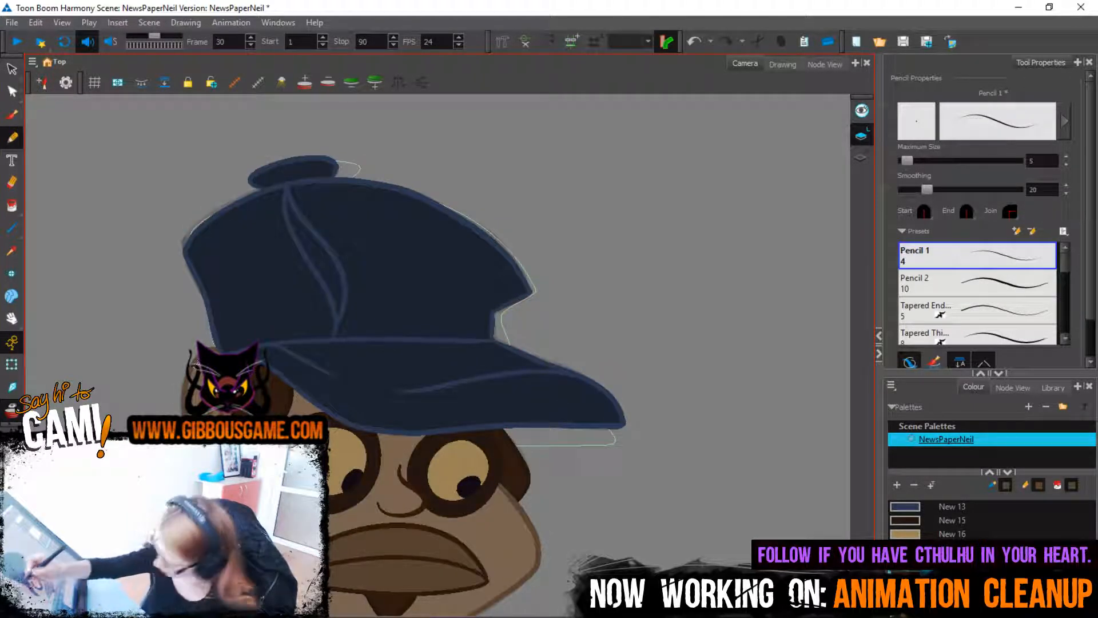
key("period")
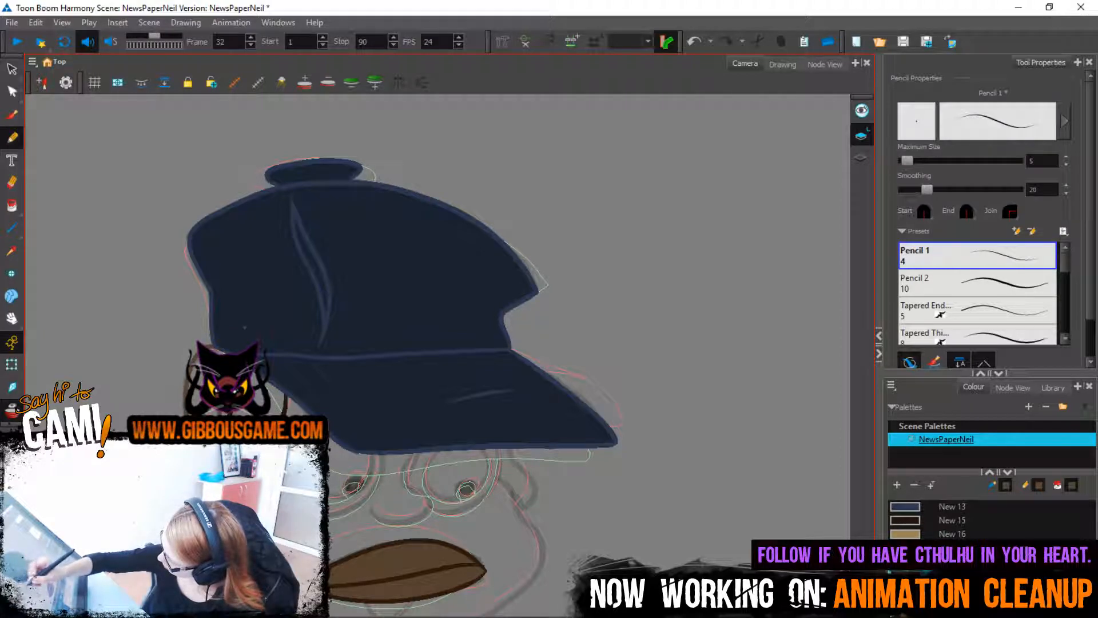
key("g")
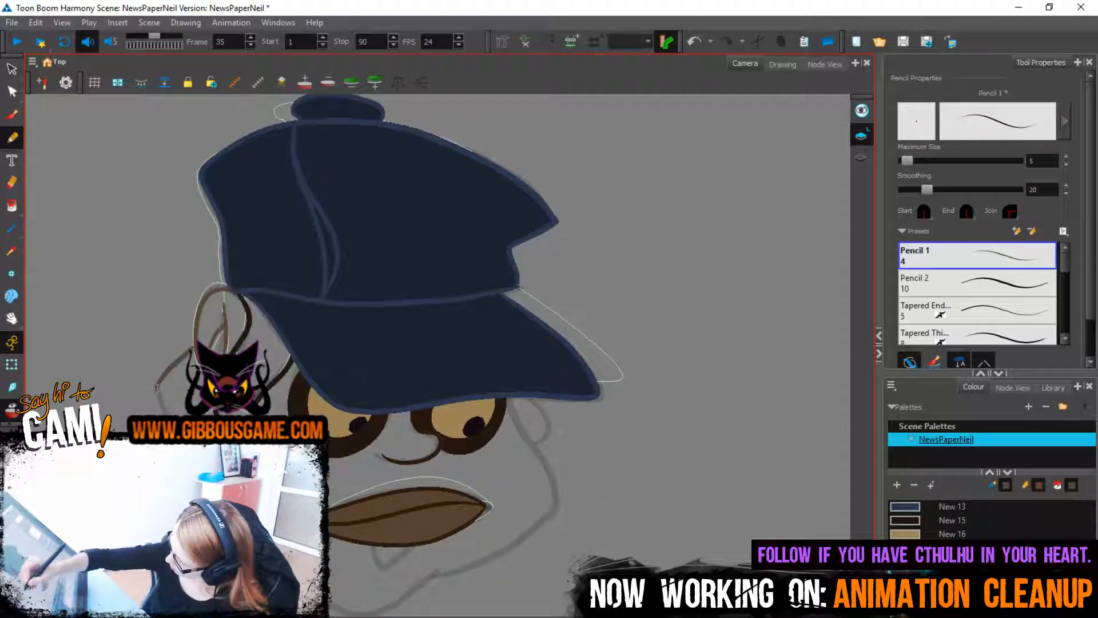
Save the scene and trace the chin, jaw and front cheek outline up to the cap brim on the frame 35 drawing
key("ctrl+z")
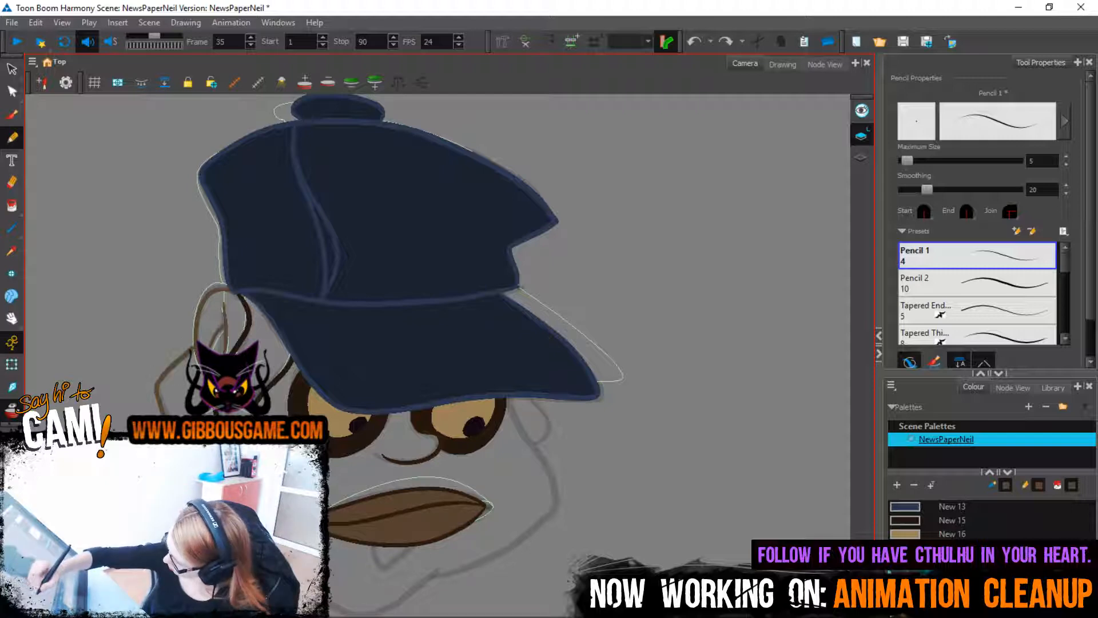
left_click_drag(373, 488, 370, 423)
key("ctrl+s")
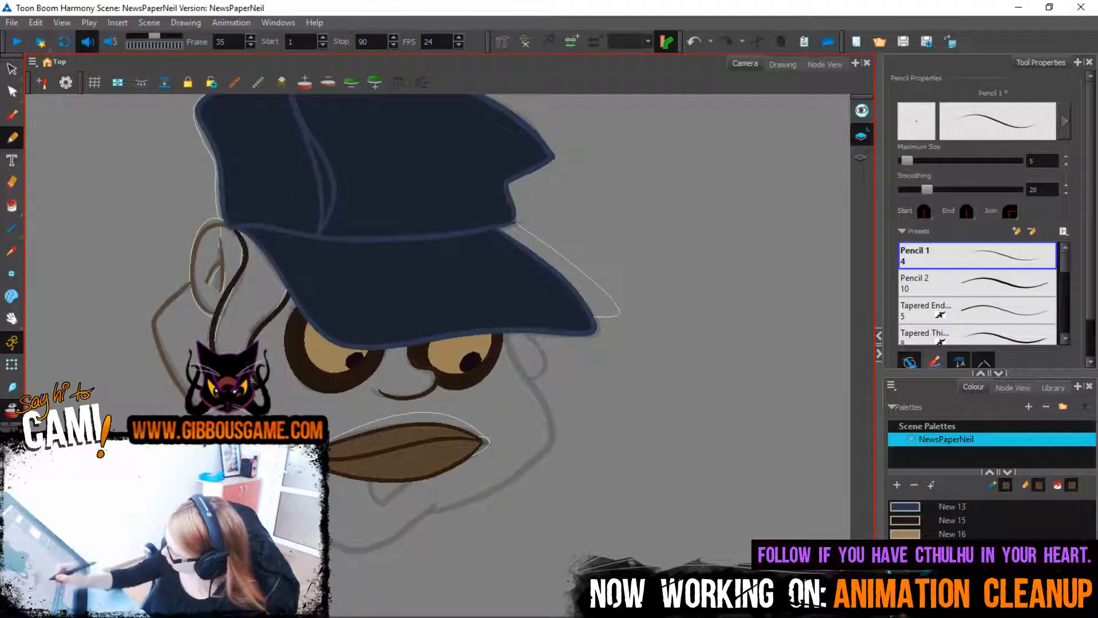
left_click_drag(429, 510, 332, 550)
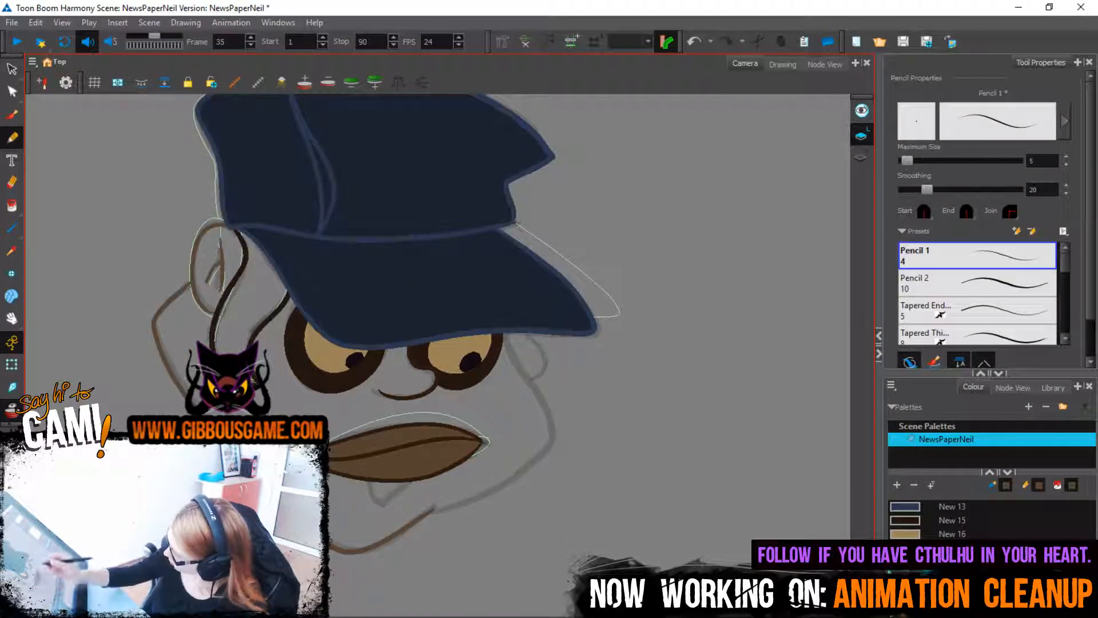
key("ctrl+z")
mouse_move(332, 550)
left_mouse_down()
mouse_move(412, 526)
mouse_move(537, 451)
mouse_move(555, 428)
mouse_move(511, 337)
left_mouse_up()
Advance to frame 38 and trace the rear head outline below the ear in brown pencil
key("period")
key("period")
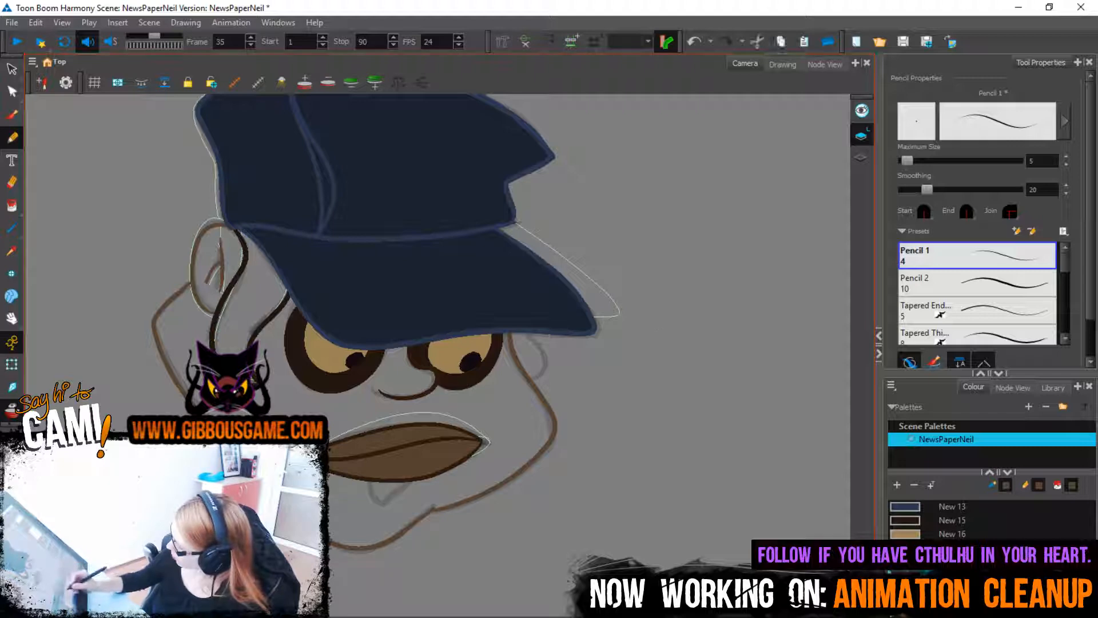
left_click(275, 372)
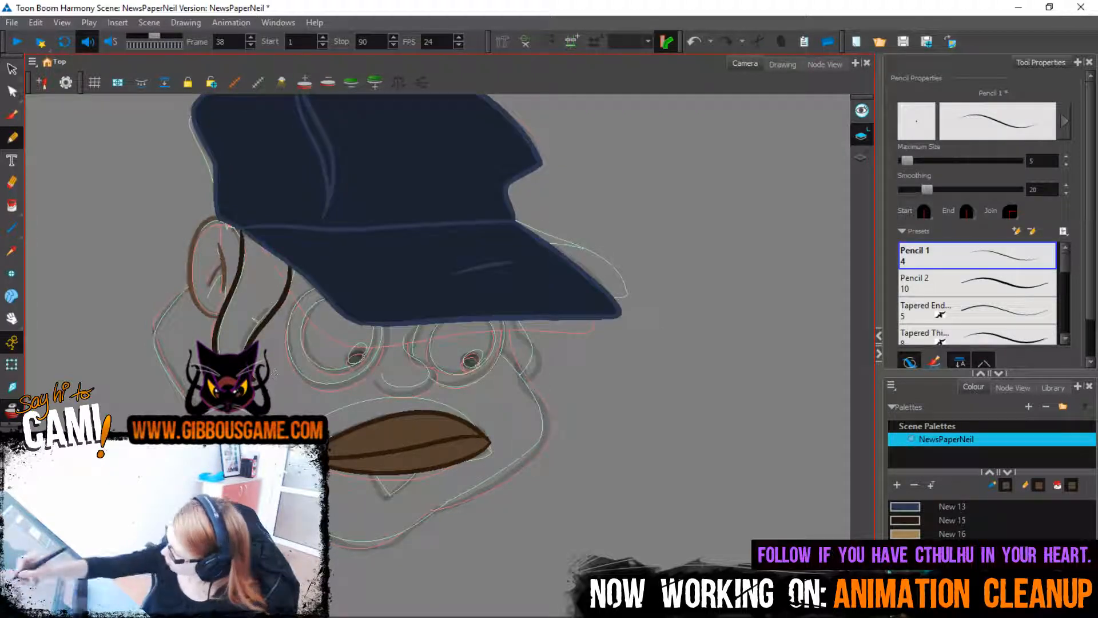
key("ctrl+z")
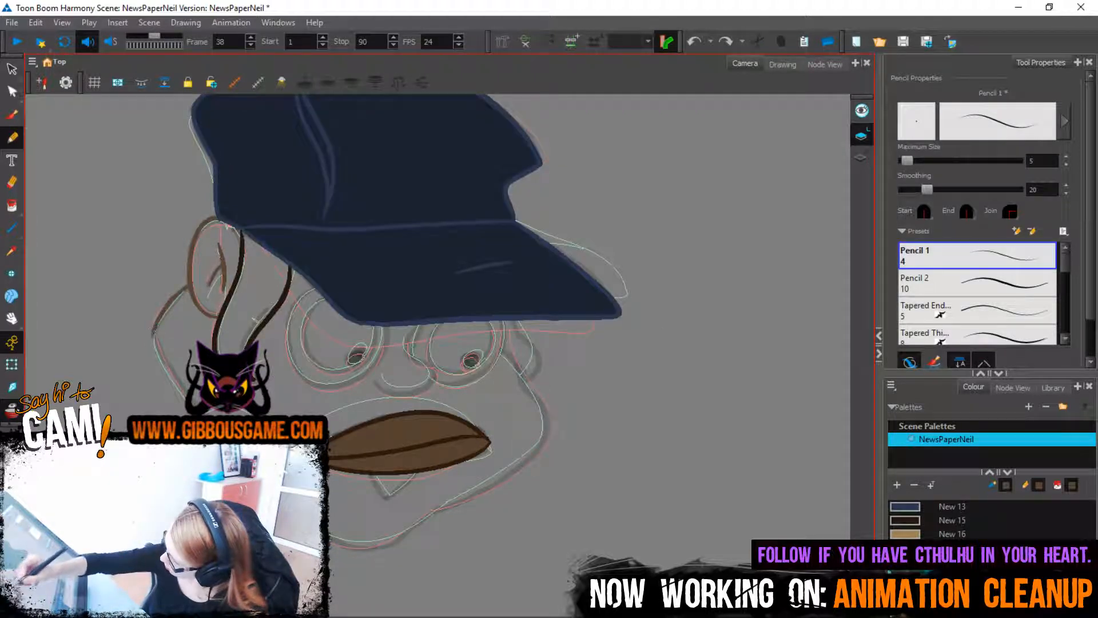
left_click_drag(153, 333, 184, 399)
key("ctrl+z")
mouse_move(189, 284)
left_mouse_down()
mouse_move(160, 316)
mouse_move(155, 346)
mouse_move(182, 394)
left_mouse_up()
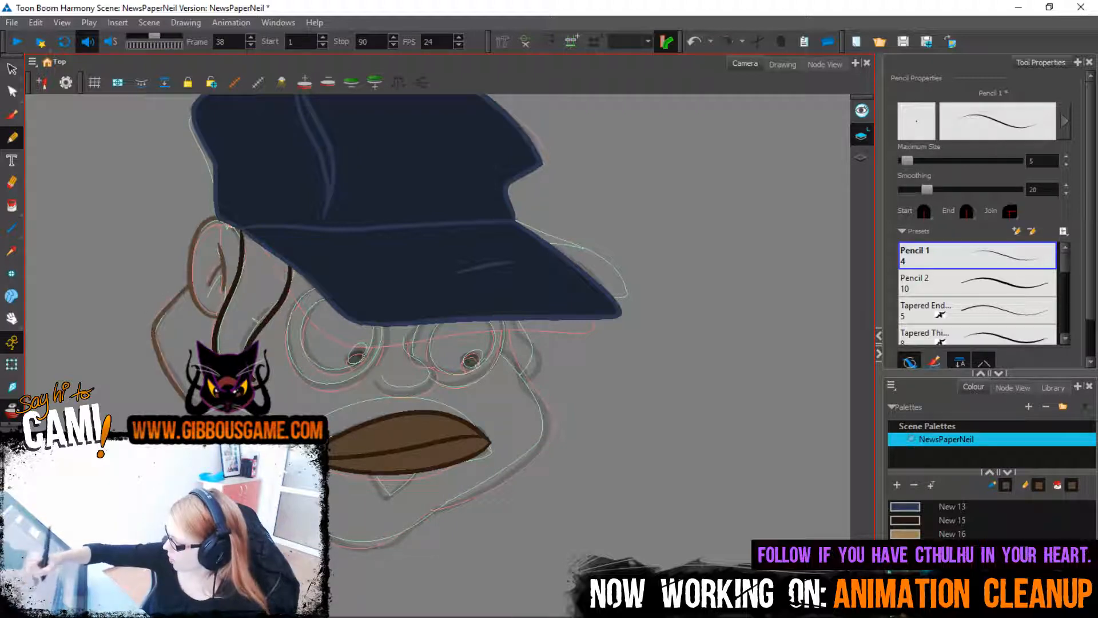
Trace the chin, jaw and front cheek outline up to the cap brim on the frame 38 drawing
mouse_move(331, 546)
left_mouse_down()
mouse_move(402, 535)
mouse_move(432, 511)
mouse_move(330, 544)
left_mouse_up()
key("ctrl+z")
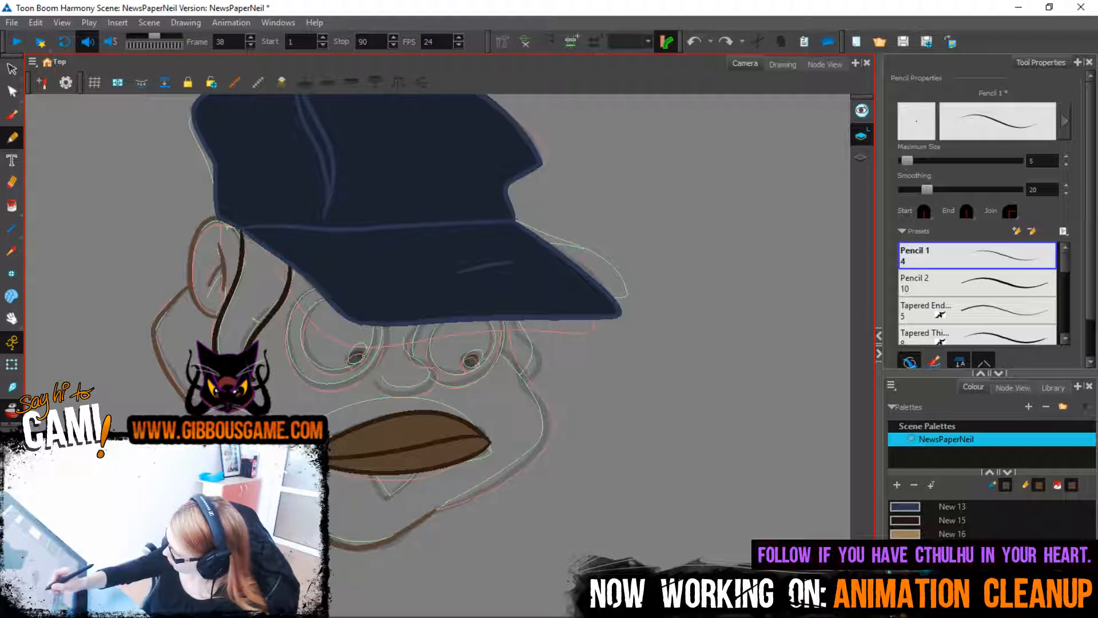
mouse_move(435, 510)
left_mouse_down()
mouse_move(543, 441)
mouse_move(477, 489)
mouse_move(540, 443)
mouse_move(502, 320)
left_mouse_up()
key("ctrl+z")
key("ctrl+z")
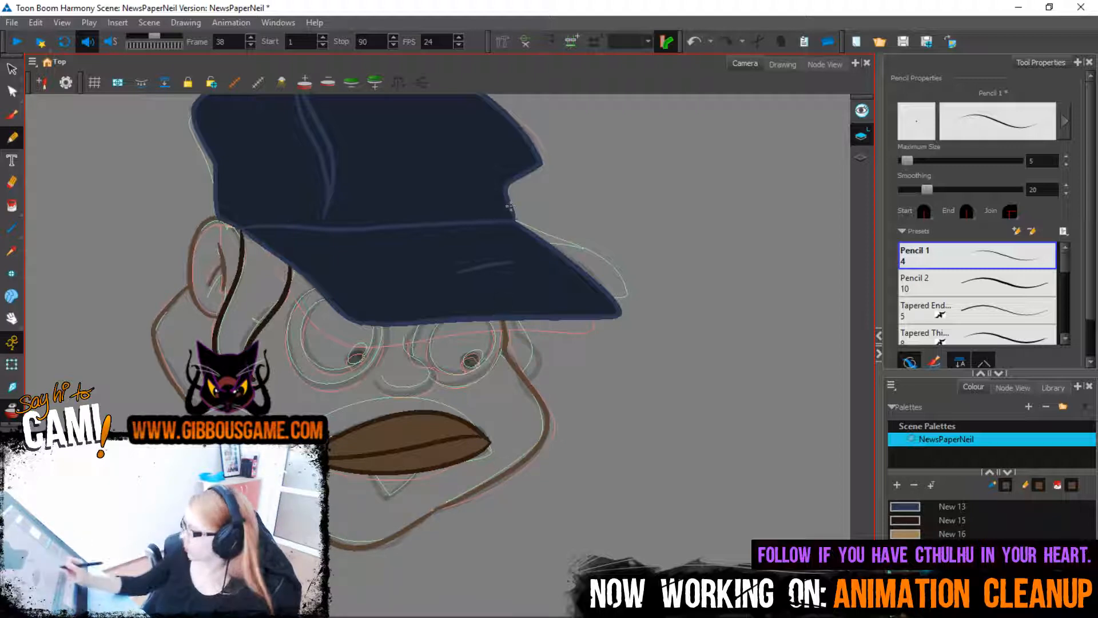
Flip back and forth through the head drawings between frames 33 and 48 to compare the traced face outlines
key("g")
key("f")
key("f")
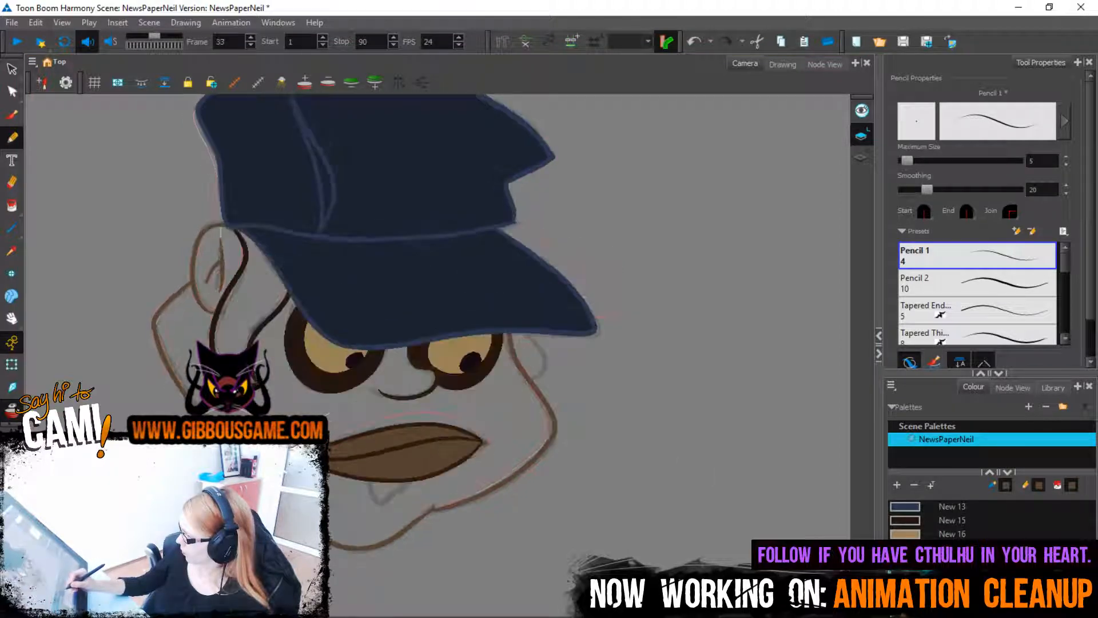
key("f")
key("f")
key("g")
key("g")
key("g")
key("g")
key("g")
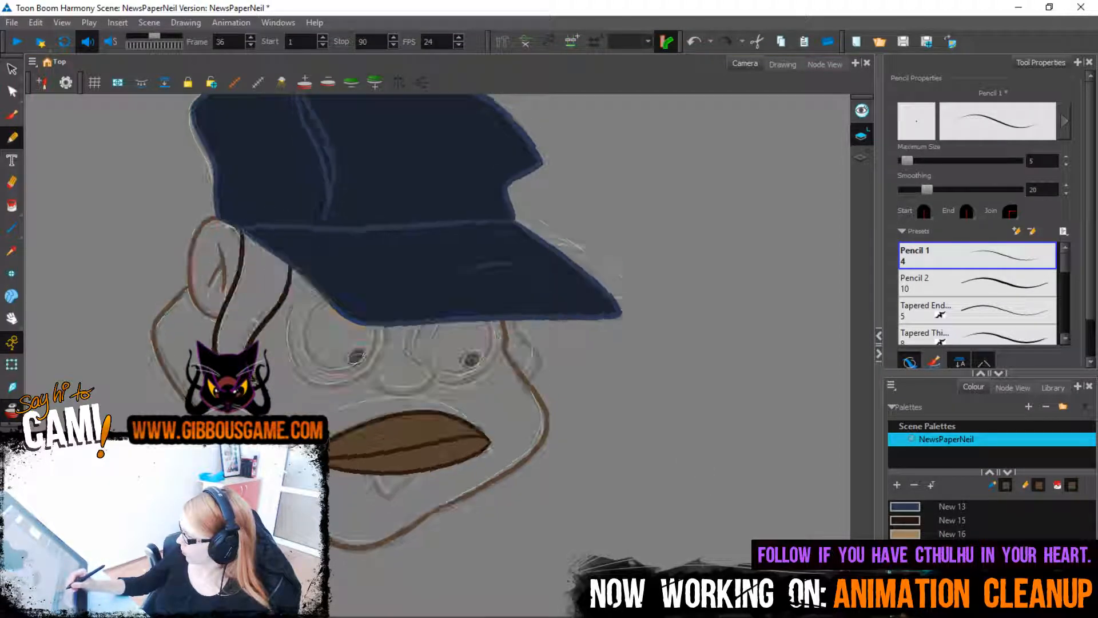
key("g")
key("g")
key("g")
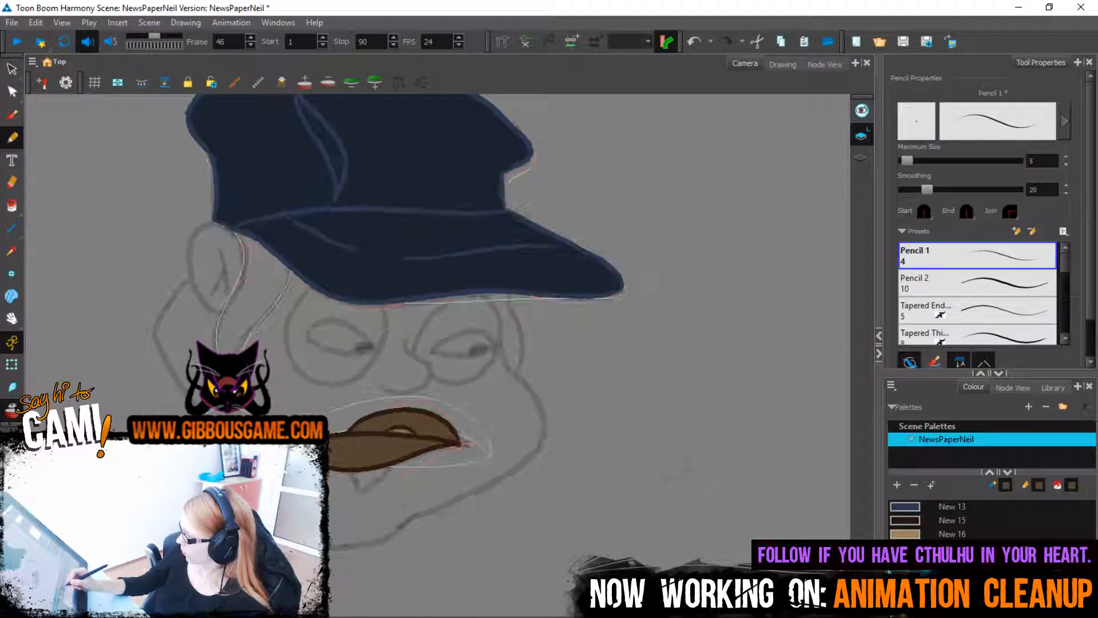
Trace the chin, lower rear head and outer ear outlines on the frame 48 drawing
mouse_move(420, 511)
left_mouse_down()
mouse_move(366, 546)
mouse_move(331, 549)
left_mouse_up()
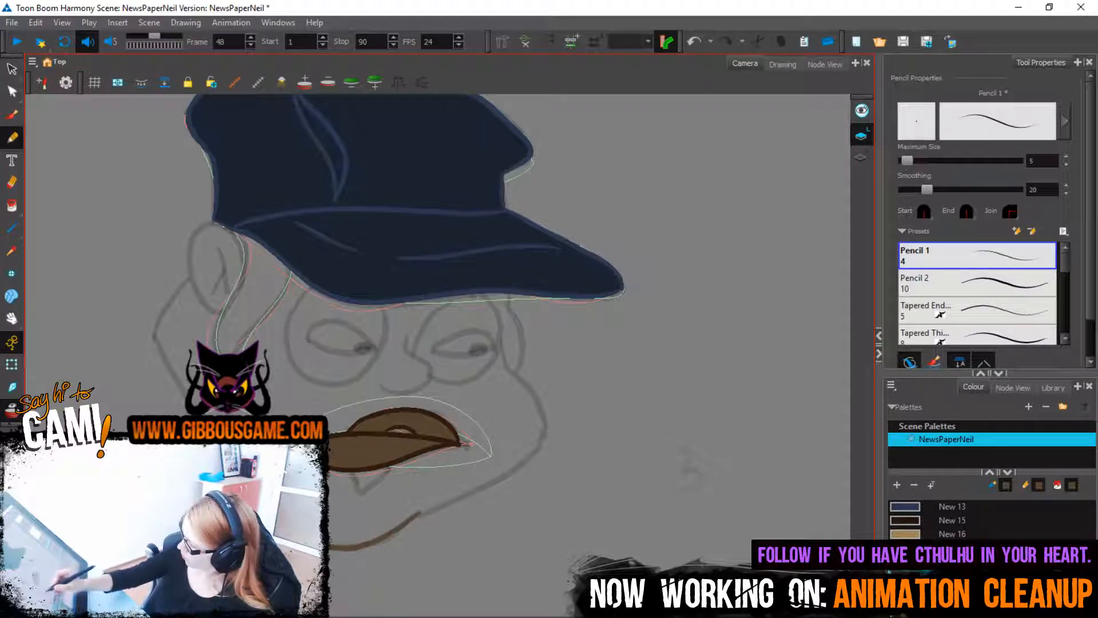
left_click_drag(183, 396, 155, 343)
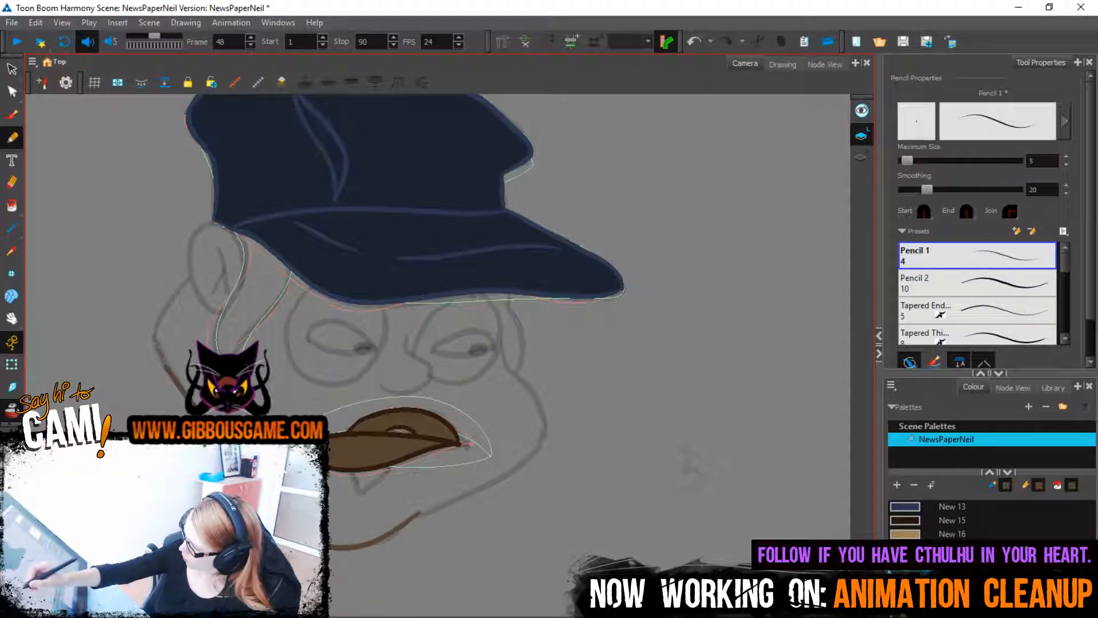
left_click_drag(197, 229, 204, 299)
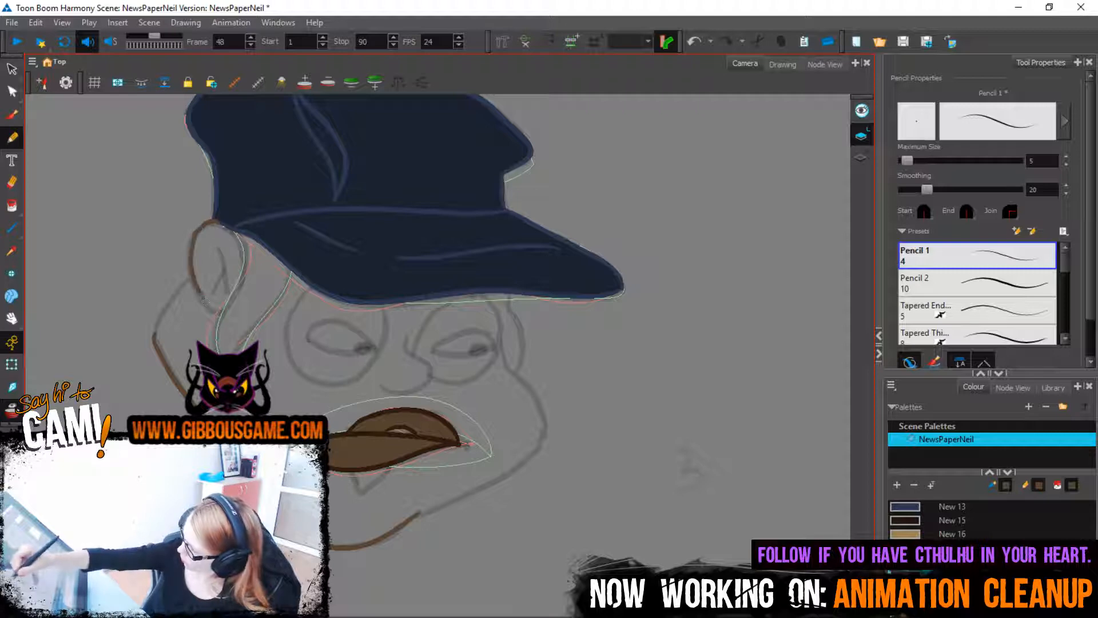
Check the frame 46 drawing, and add the sideburn lines, inner ear line and rear head outline at frame 47
key("f")
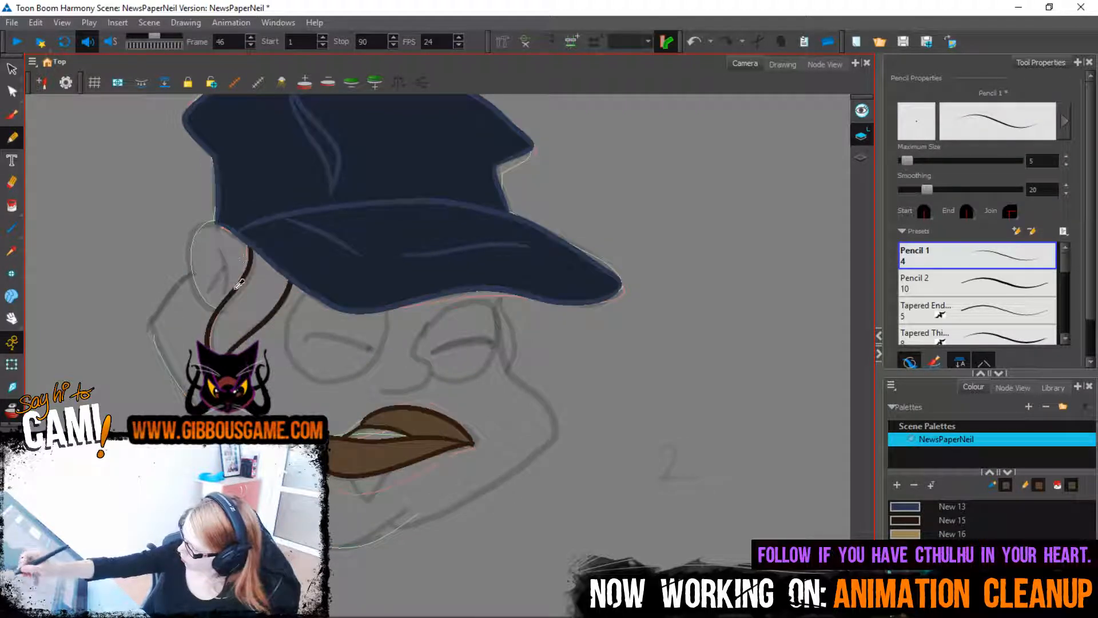
left_click(239, 283)
key("g")
mouse_move(239, 230)
left_mouse_down()
mouse_move(244, 252)
mouse_move(215, 350)
mouse_move(290, 268)
left_mouse_up()
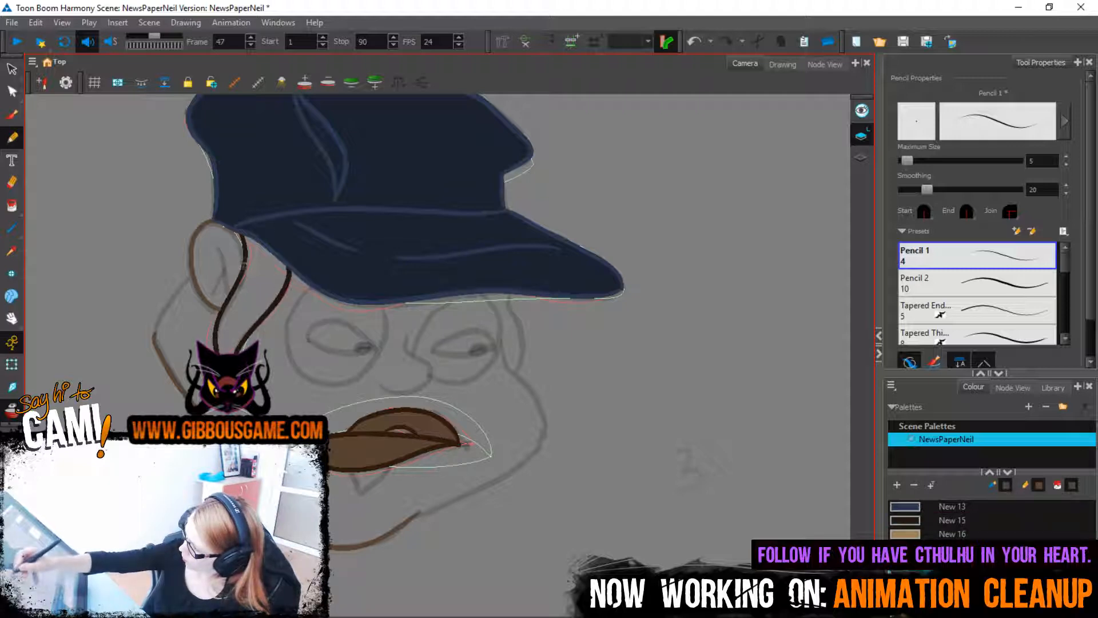
mouse_move(219, 250)
left_mouse_down()
mouse_move(224, 267)
mouse_move(153, 331)
left_mouse_up()
Trace the jaw and front cheek outline from the chin up to the cap brim at frame 47
left_click_drag(445, 506, 542, 443)
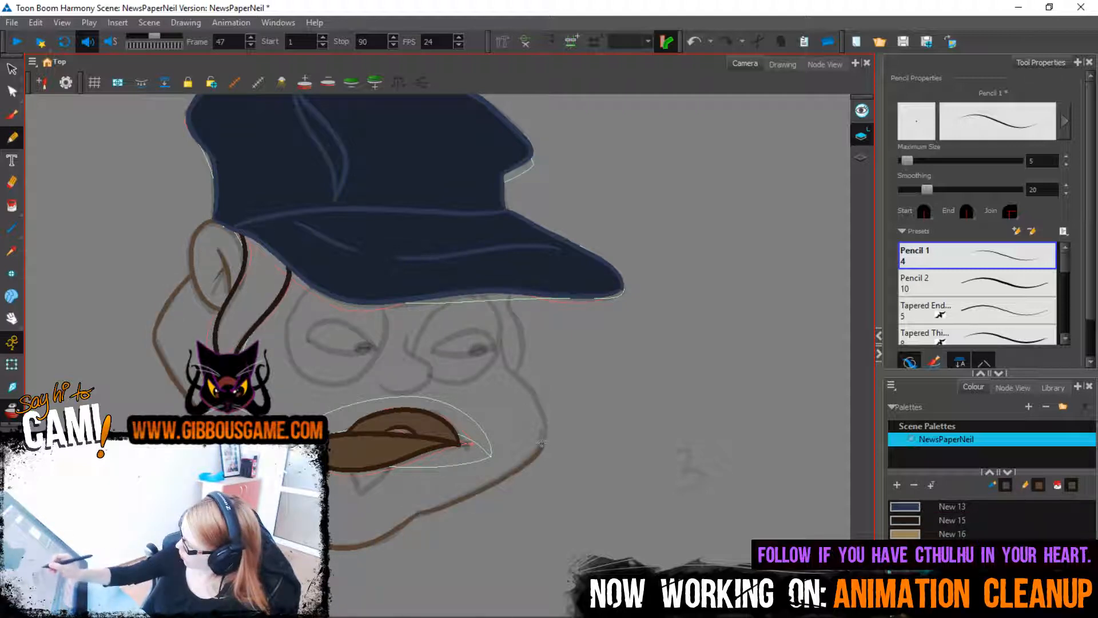
key("ctrl+z")
mouse_move(420, 512)
left_mouse_down()
mouse_move(540, 448)
mouse_move(539, 403)
mouse_move(506, 366)
mouse_move(493, 295)
left_mouse_up()
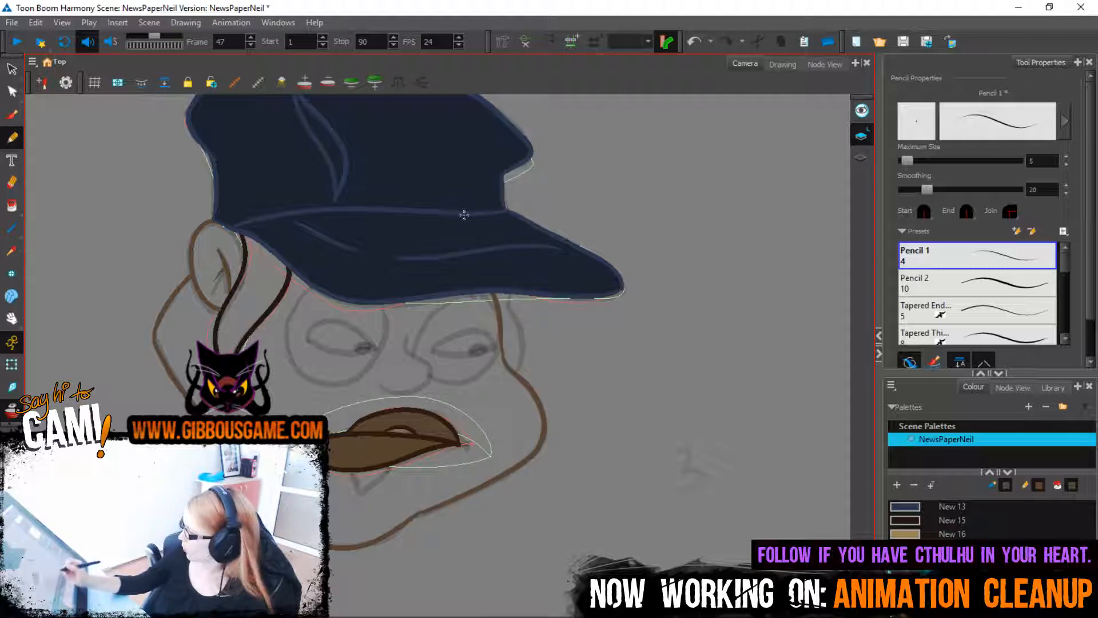
Trace the short line behind the cap brim, the chin and the front cheek outline up to the brim at frame 51
key("period")
key("period")
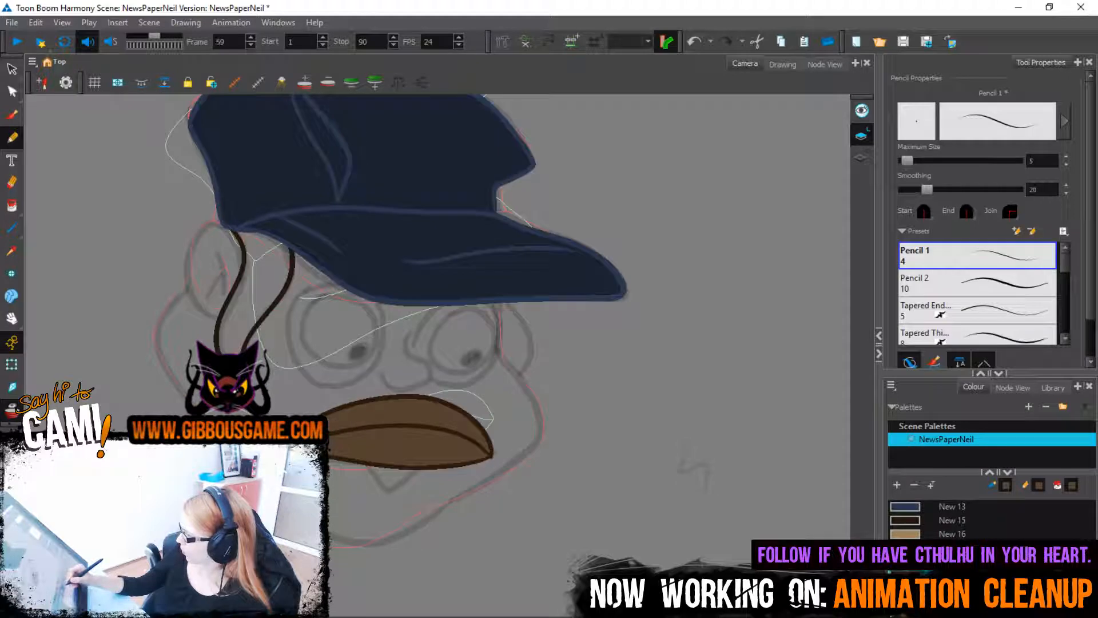
key("g")
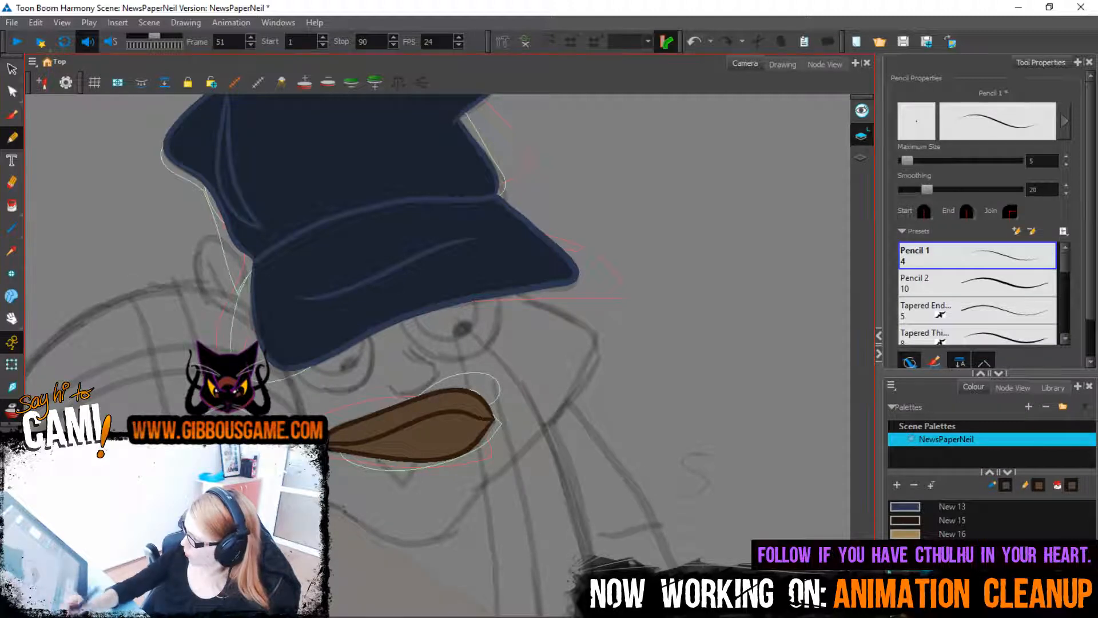
left_click_drag(257, 295, 232, 353)
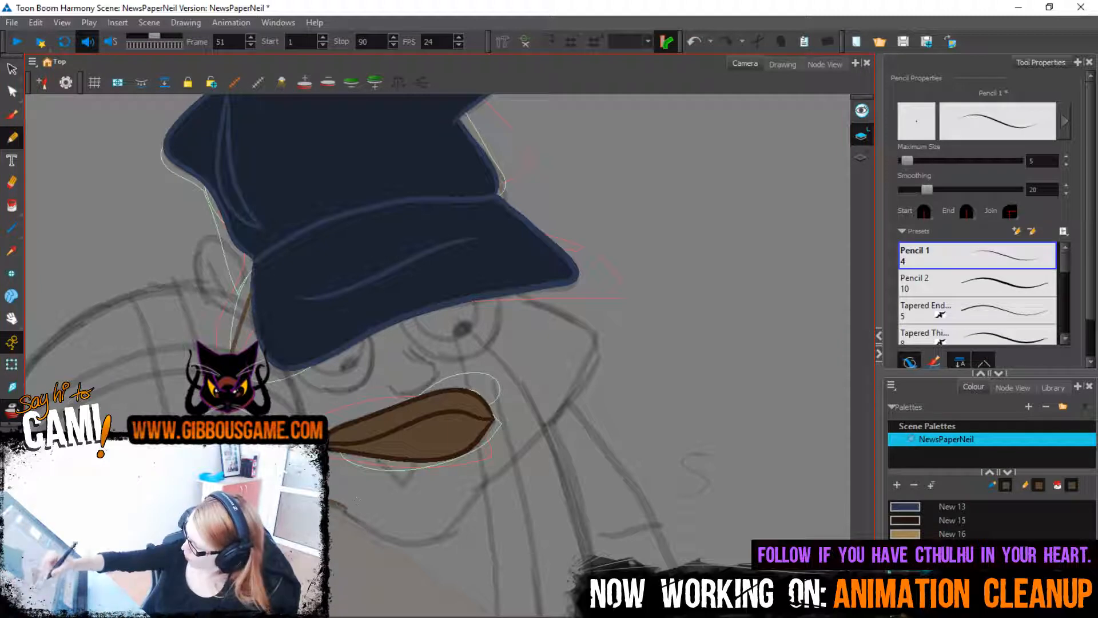
mouse_move(335, 502)
left_mouse_down()
mouse_move(407, 540)
mouse_move(456, 542)
left_mouse_up()
key("ctrl+z")
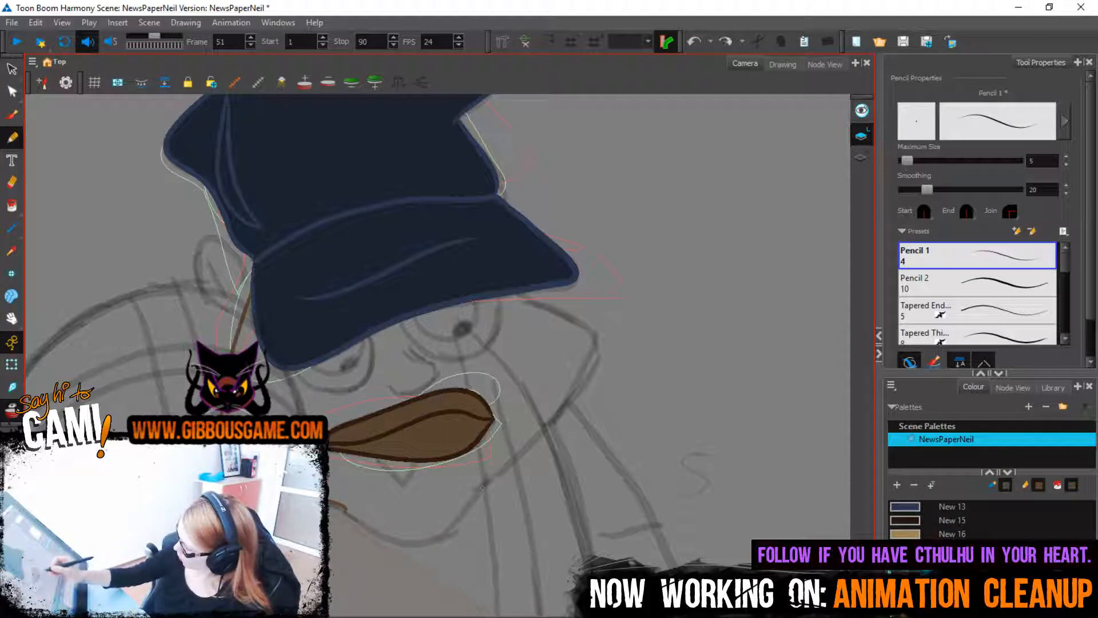
mouse_move(485, 484)
left_mouse_down()
mouse_move(461, 518)
mouse_move(400, 543)
mouse_move(345, 506)
left_mouse_up()
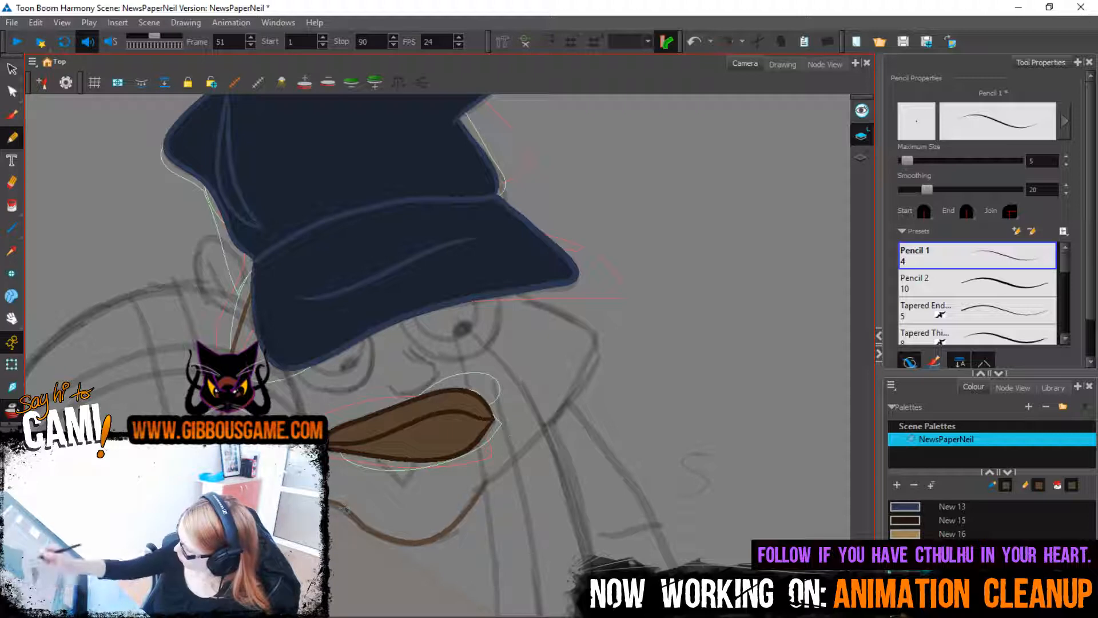
mouse_move(486, 483)
left_mouse_down()
mouse_move(584, 369)
mouse_move(592, 323)
mouse_move(519, 292)
left_mouse_up()
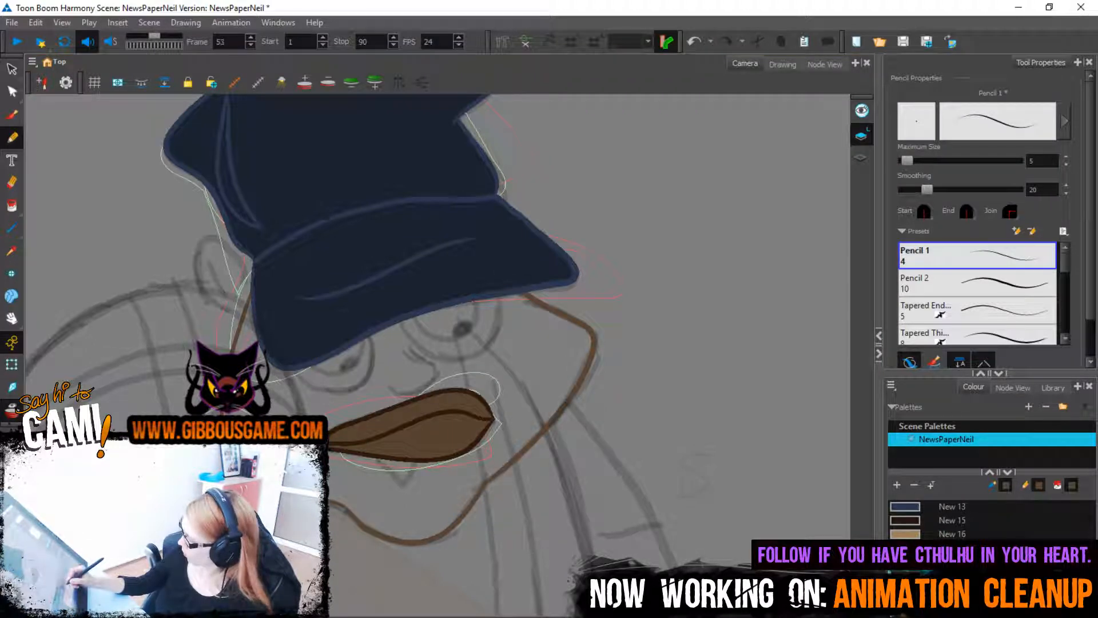
Trace the jaw, front cheek and far ear outlines up to the cap on the frame 56 drawing
key("period")
key("period")
key("period")
key("period")
key("period")
mouse_move(437, 546)
left_mouse_down()
mouse_move(529, 529)
mouse_move(541, 477)
left_mouse_up()
key("ctrl+z")
mouse_move(437, 546)
left_mouse_down()
mouse_move(530, 493)
mouse_move(615, 334)
mouse_move(549, 277)
mouse_move(520, 193)
left_mouse_up()
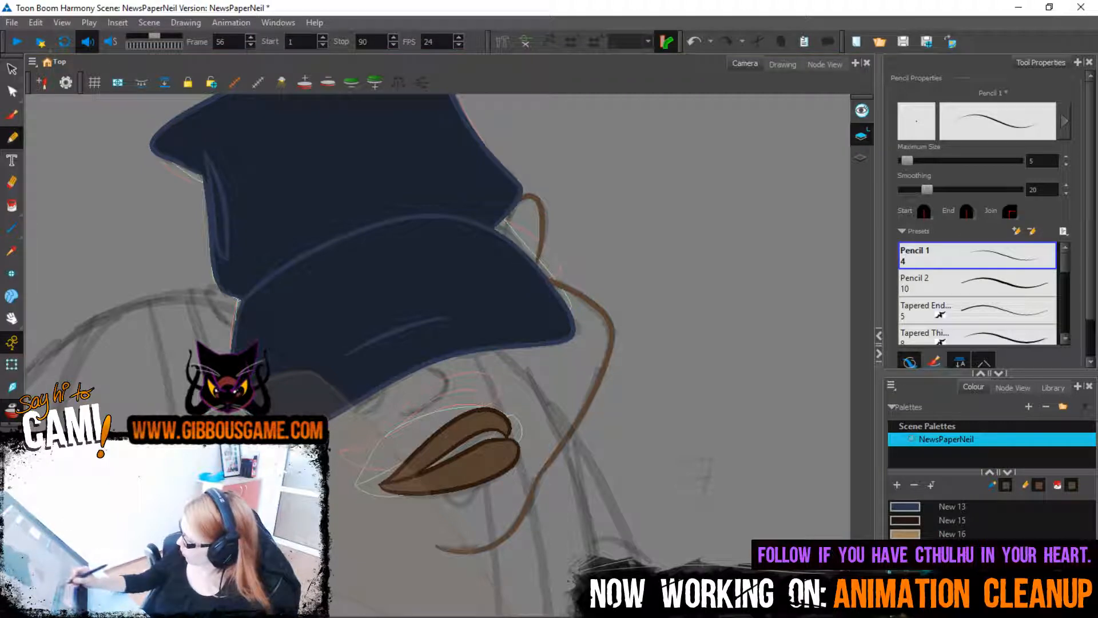
Trace the jaw and front cheek outline plus the short ear line beside the cap at frame 59
key("period")
key("period")
key("period")
mouse_move(451, 542)
left_mouse_down()
mouse_move(595, 353)
mouse_move(550, 292)
left_mouse_up()
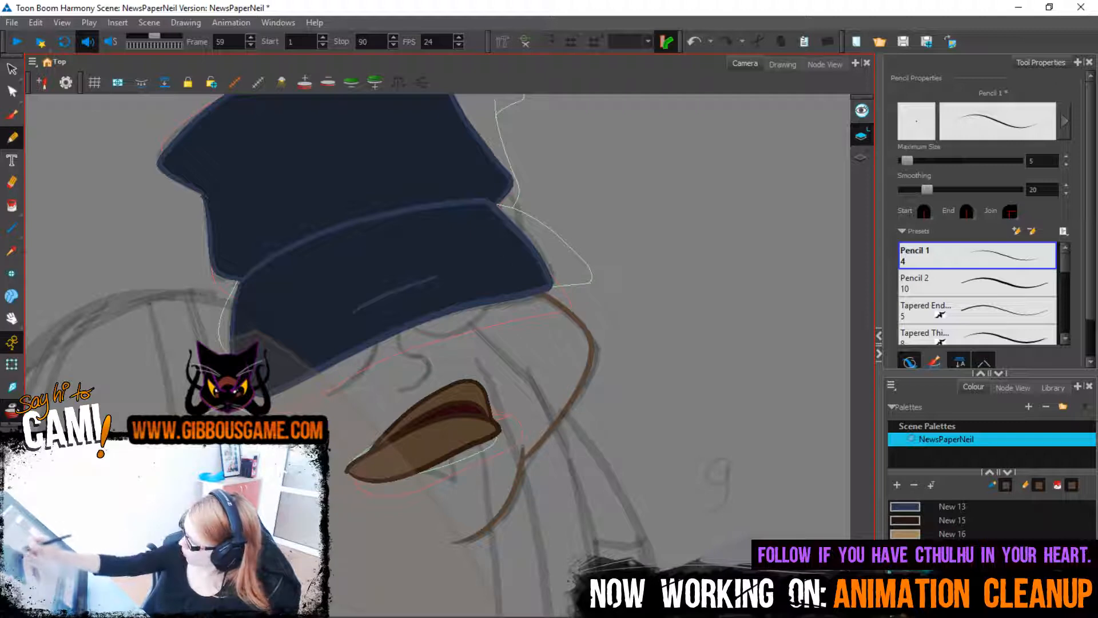
left_click_drag(497, 184, 522, 229)
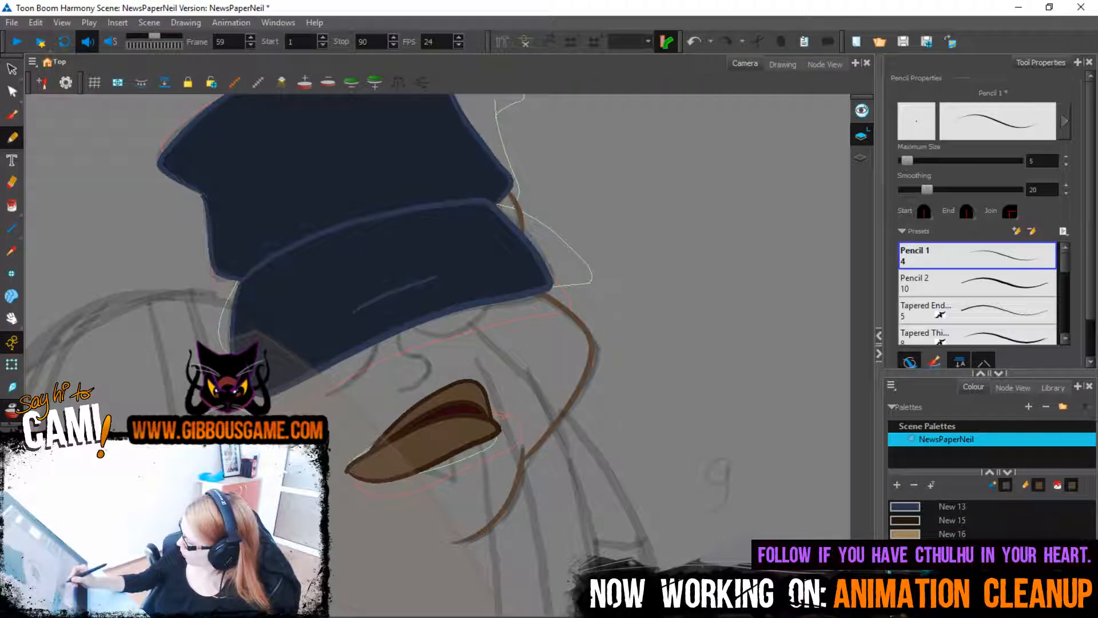
Trace the jaw and front cheek outline up to the cap brim at frame 61
key("period")
key("period")
mouse_move(477, 550)
left_mouse_down()
mouse_move(558, 458)
mouse_move(595, 372)
mouse_move(515, 330)
mouse_move(513, 295)
left_mouse_up()
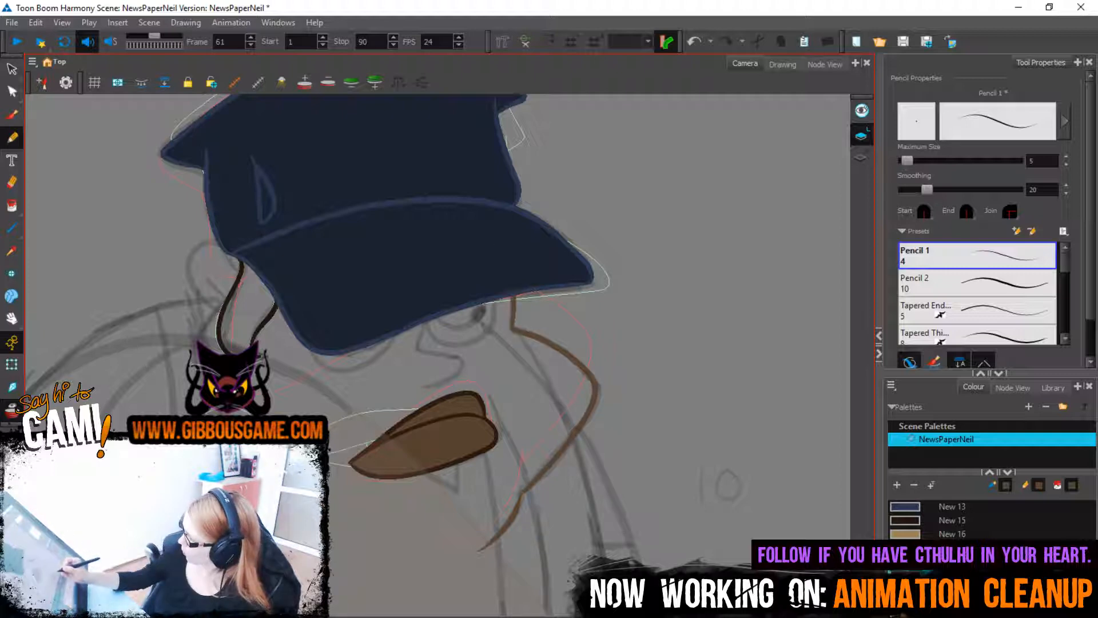
Trace the jaw and cheek outline, outer ear and inner ear line on the frame 63 drawing
key("period")
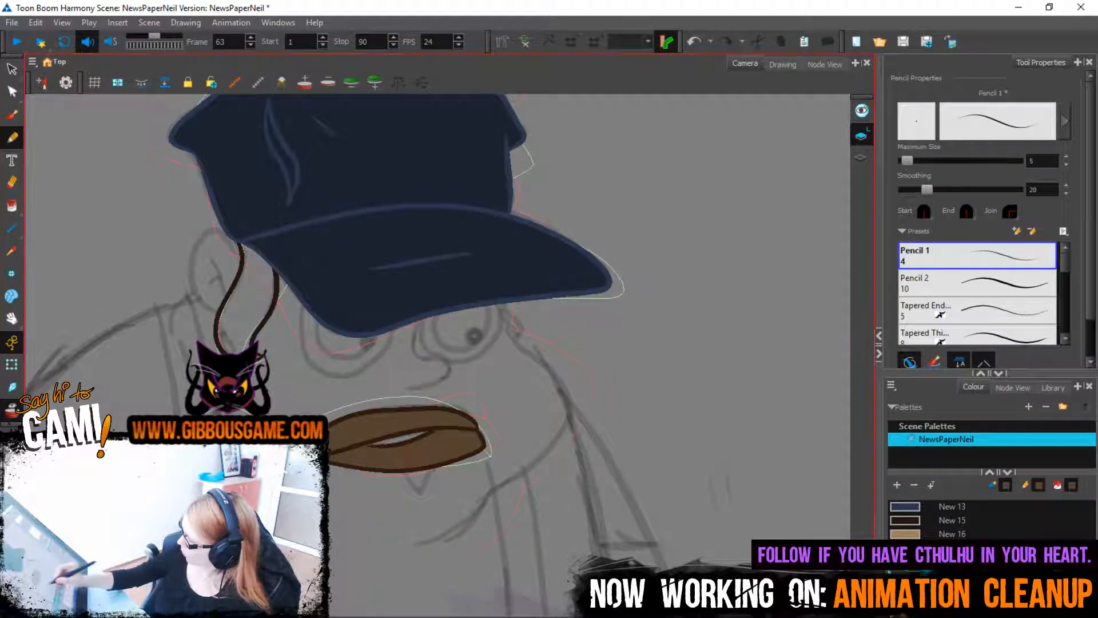
left_click_drag(403, 542, 485, 491)
key("ctrl+z")
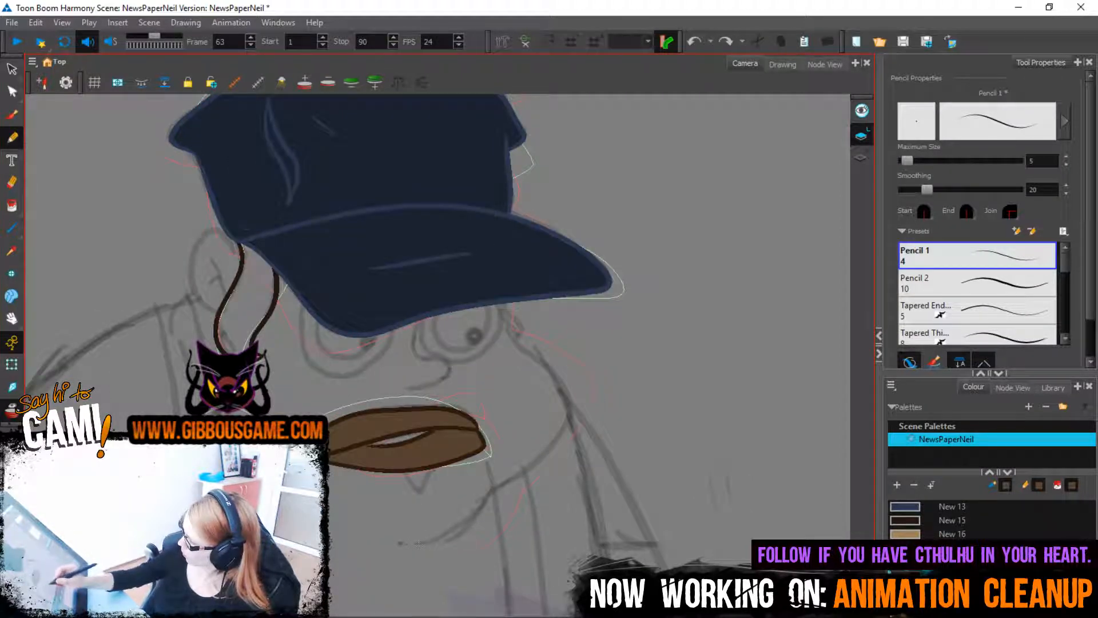
mouse_move(400, 542)
left_mouse_down()
mouse_move(495, 489)
mouse_move(565, 379)
mouse_move(513, 337)
mouse_move(503, 305)
left_mouse_up()
mouse_move(232, 234)
left_mouse_down()
mouse_move(197, 292)
mouse_move(219, 309)
left_mouse_up()
left_click_drag(207, 261, 223, 279)
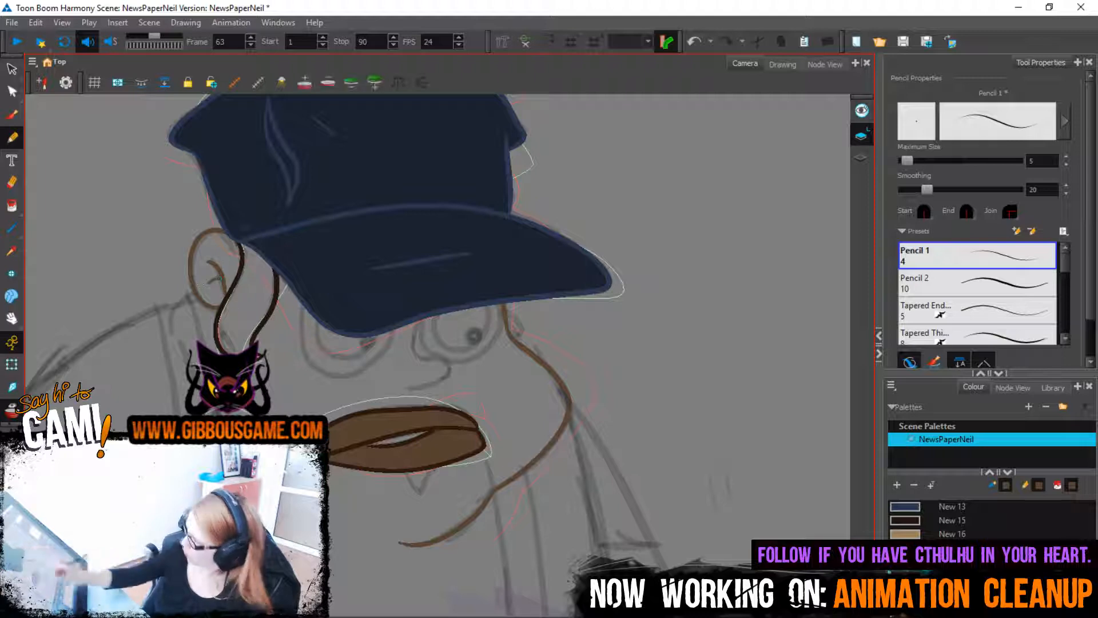
Go to the frame 76 drawing and trace the outer ear outline below the cap
key("g")
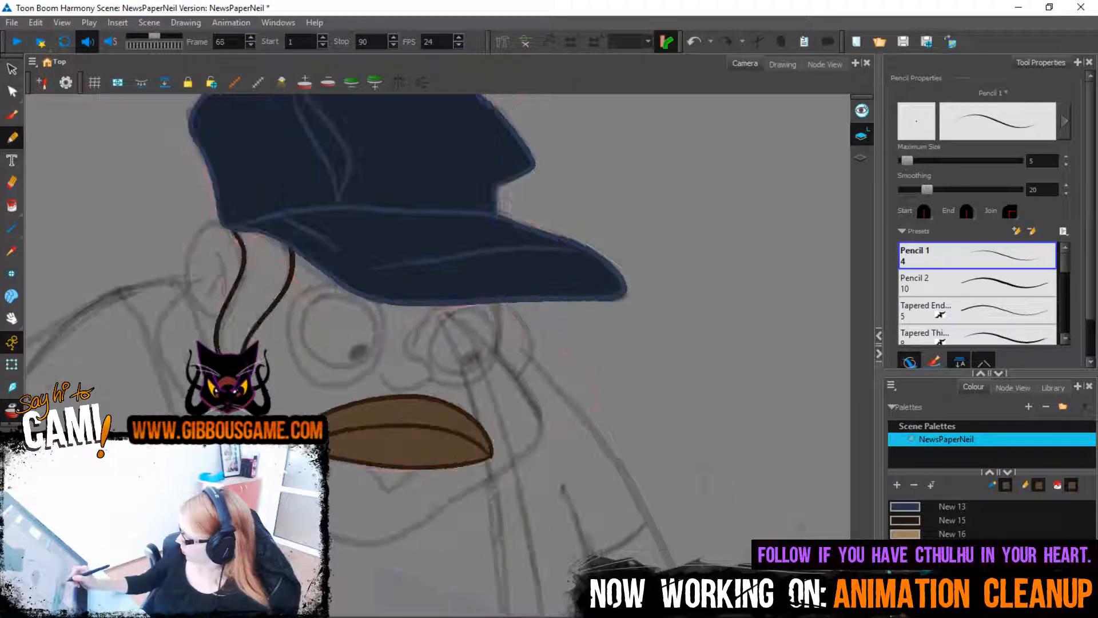
key("g")
key("g")
key("g")
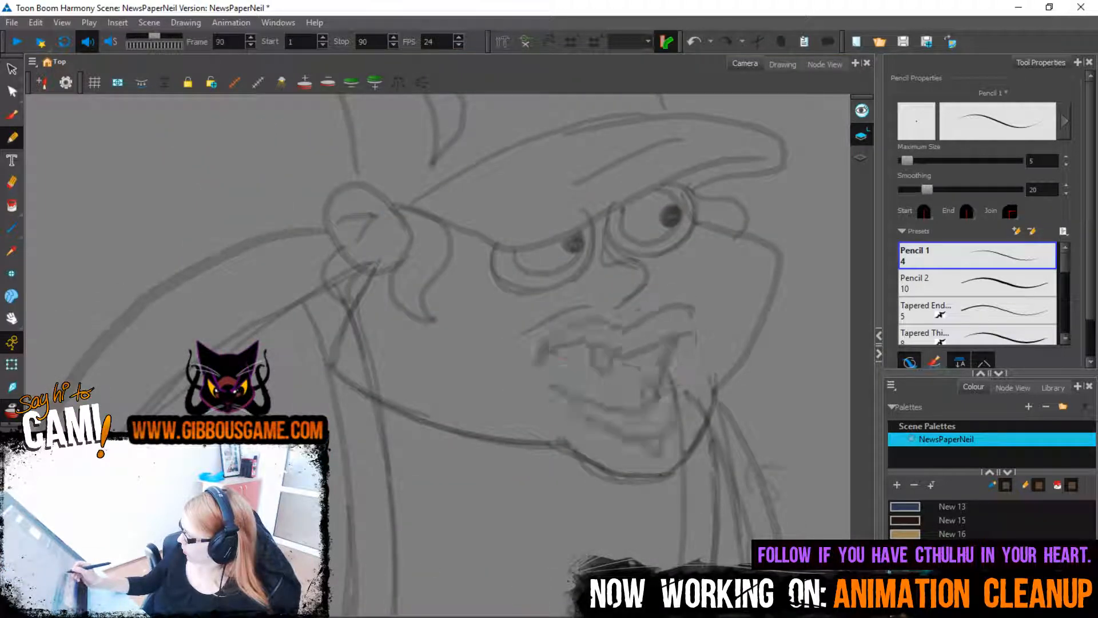
key("alt+o")
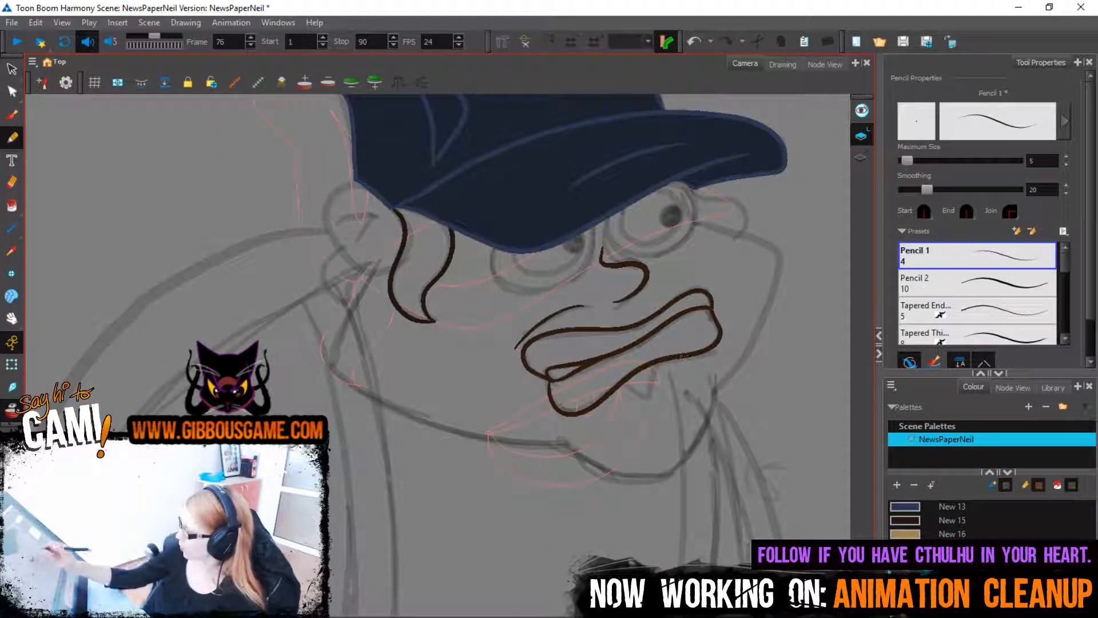
left_click_drag(351, 178, 330, 229)
key("ctrl+z")
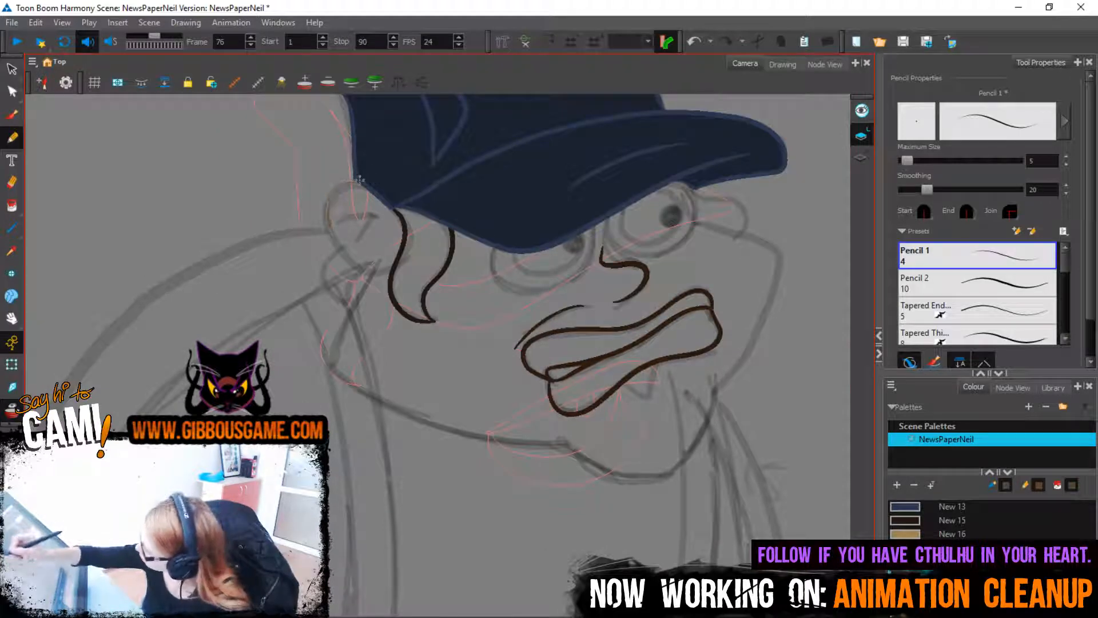
mouse_move(360, 178)
left_mouse_down()
mouse_move(338, 241)
mouse_move(369, 270)
mouse_move(391, 271)
left_mouse_up()
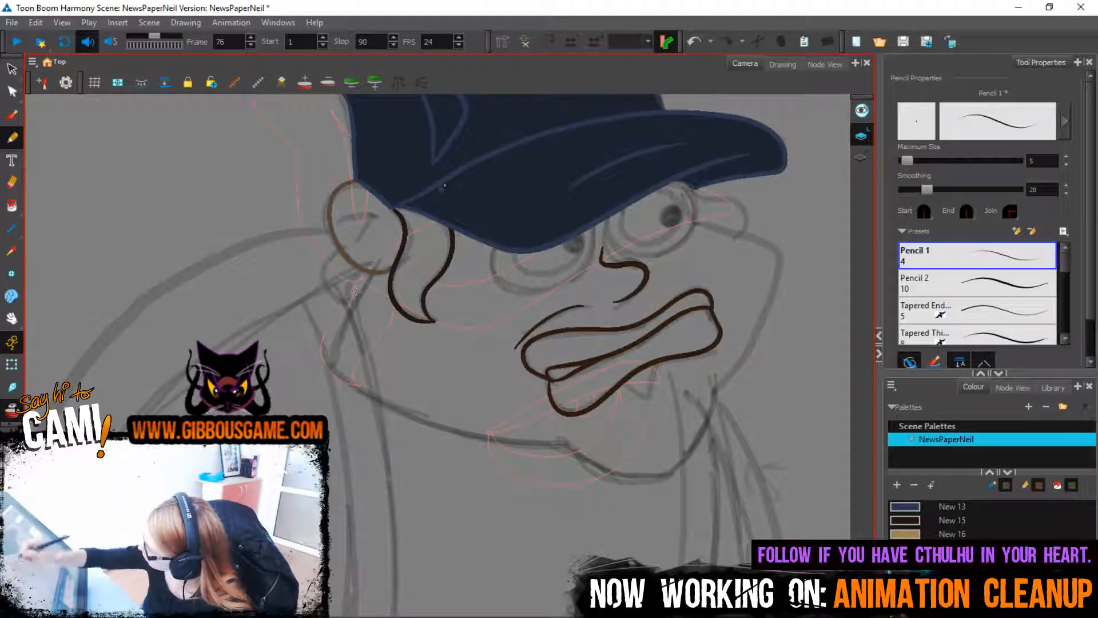
Trace the chin and front cheek up to the cap brim, plus the lower jaw line toward the ear, at frame 76
mouse_move(563, 441)
left_mouse_down()
mouse_move(612, 476)
mouse_move(655, 472)
mouse_move(755, 332)
mouse_move(784, 252)
mouse_move(695, 221)
left_mouse_up()
left_click_drag(736, 423, 685, 555)
left_click_drag(506, 567, 331, 532)
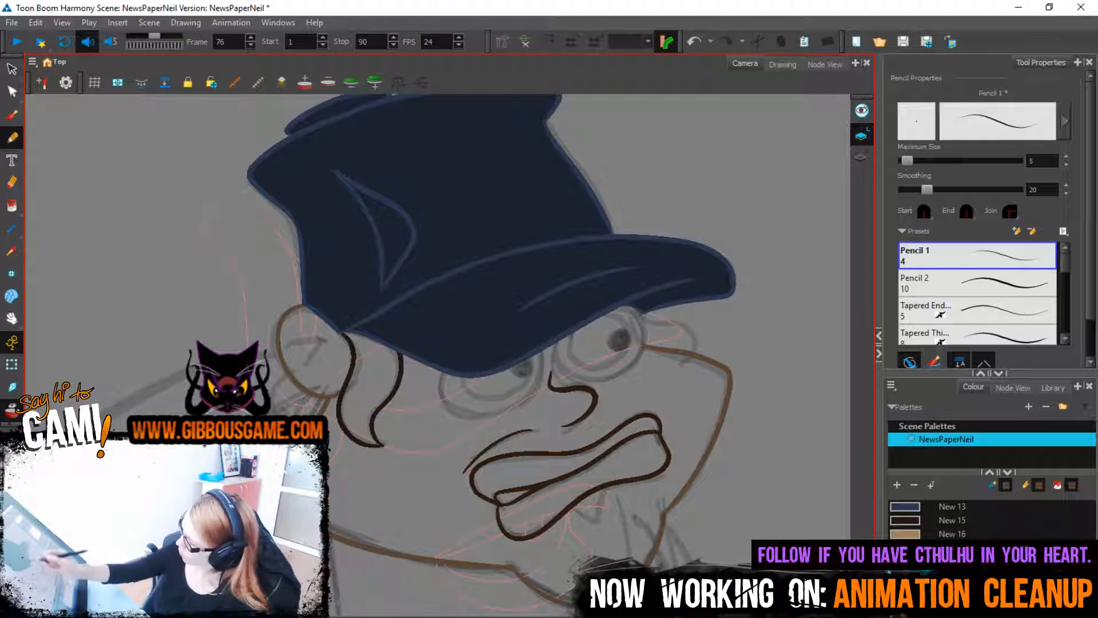
key("ctrl+z")
left_click_drag(511, 563, 391, 546)
key("ctrl+z")
mouse_move(513, 566)
left_mouse_down()
mouse_move(422, 561)
mouse_move(331, 531)
left_mouse_up()
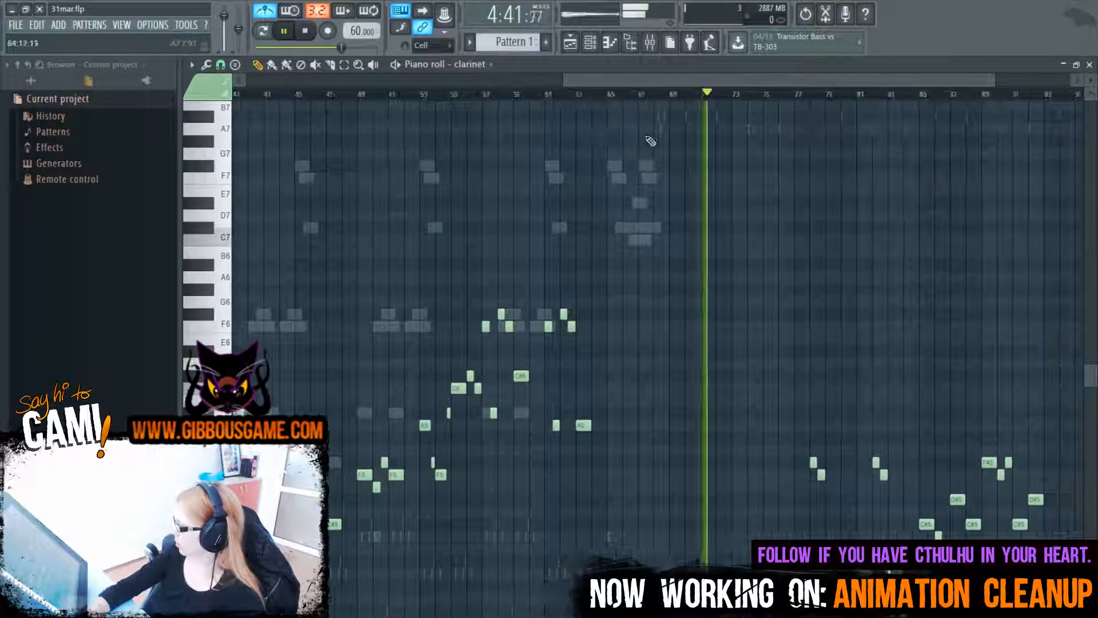
Switch to FL Studio and play the clarinet melody from bar 61
left_click(609, 95)
key("space")
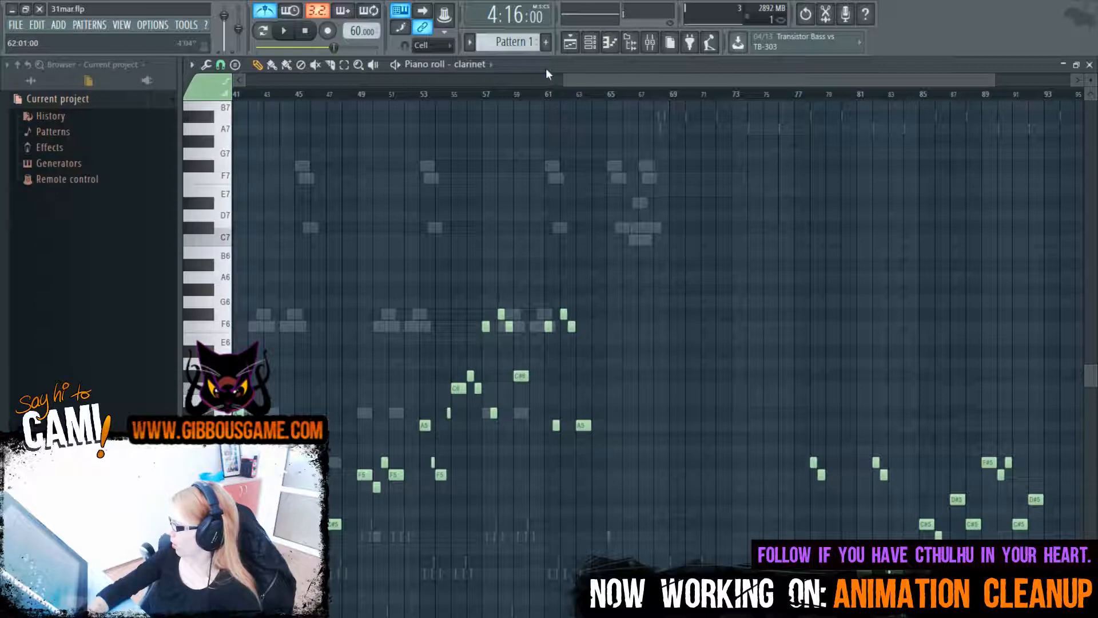
left_click(547, 94)
key("space")
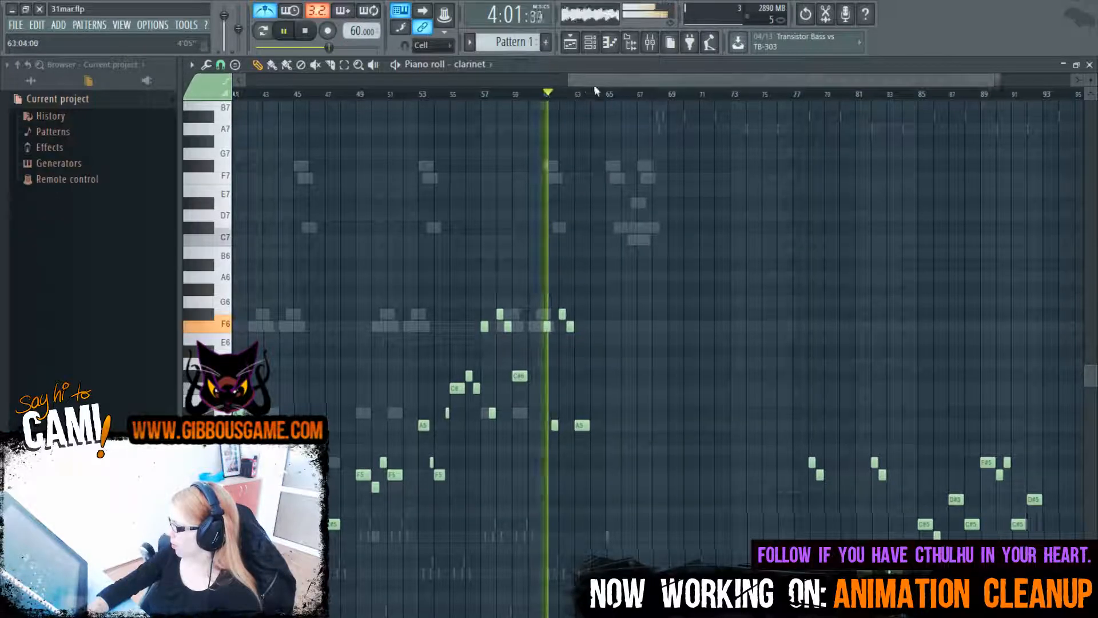
scroll(593, 91, "right", 2)
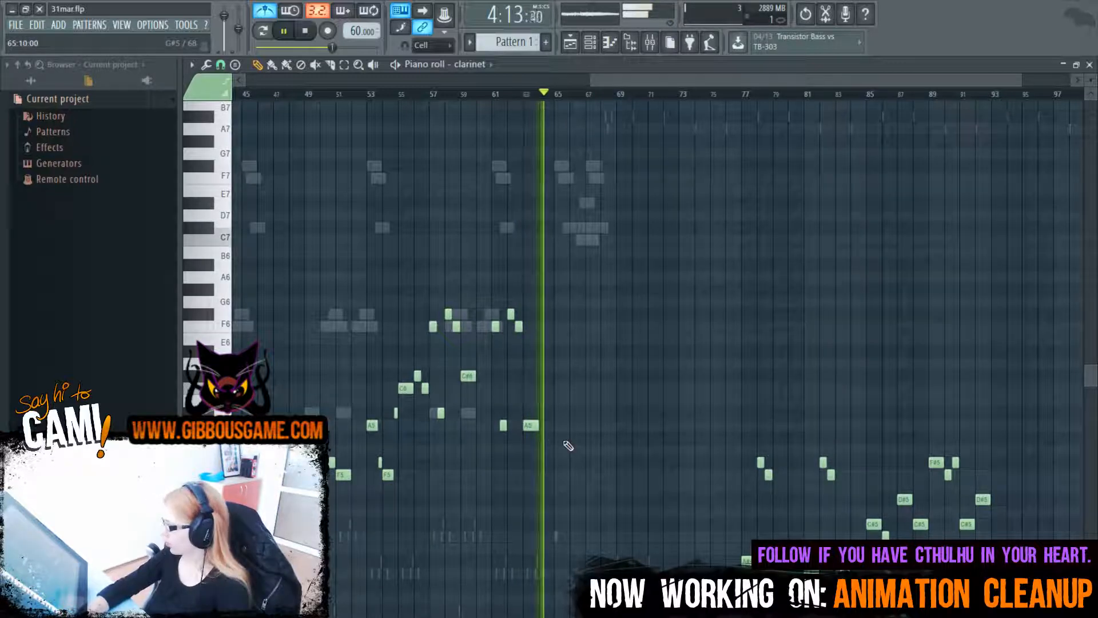
Add an A#5 note at bar 65 of the clarinet part and play from that bar
left_click(561, 400)
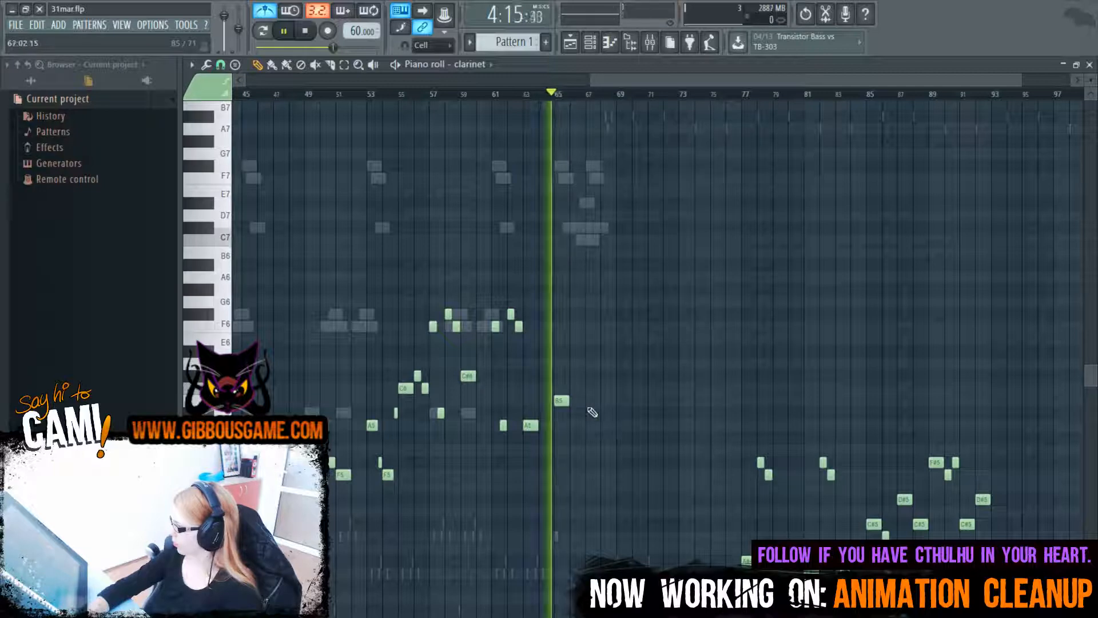
key("space")
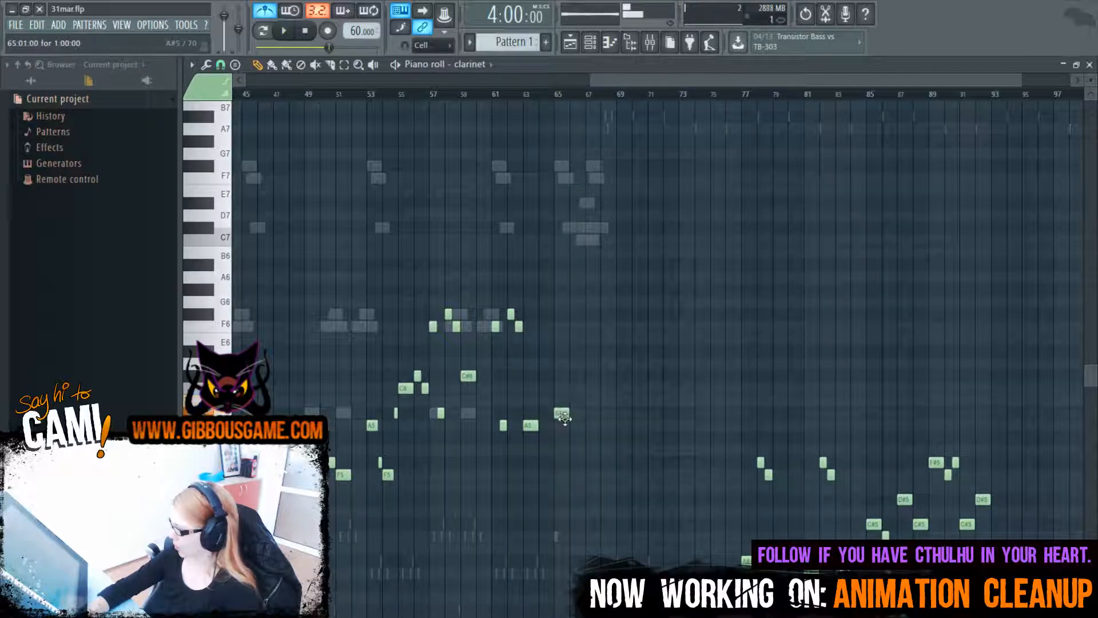
left_click_drag(562, 401, 563, 414)
left_click(559, 96)
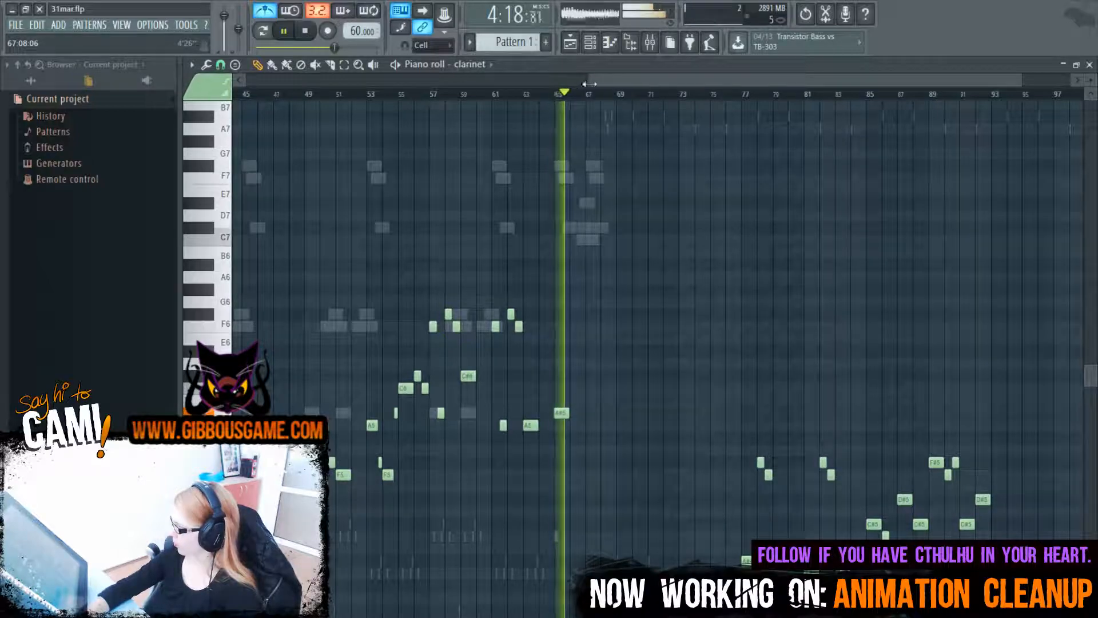
Add a C6 note in the second half of bar 65 and a C#6 note at bar 66
left_click_drag(591, 80, 813, 80)
key("space")
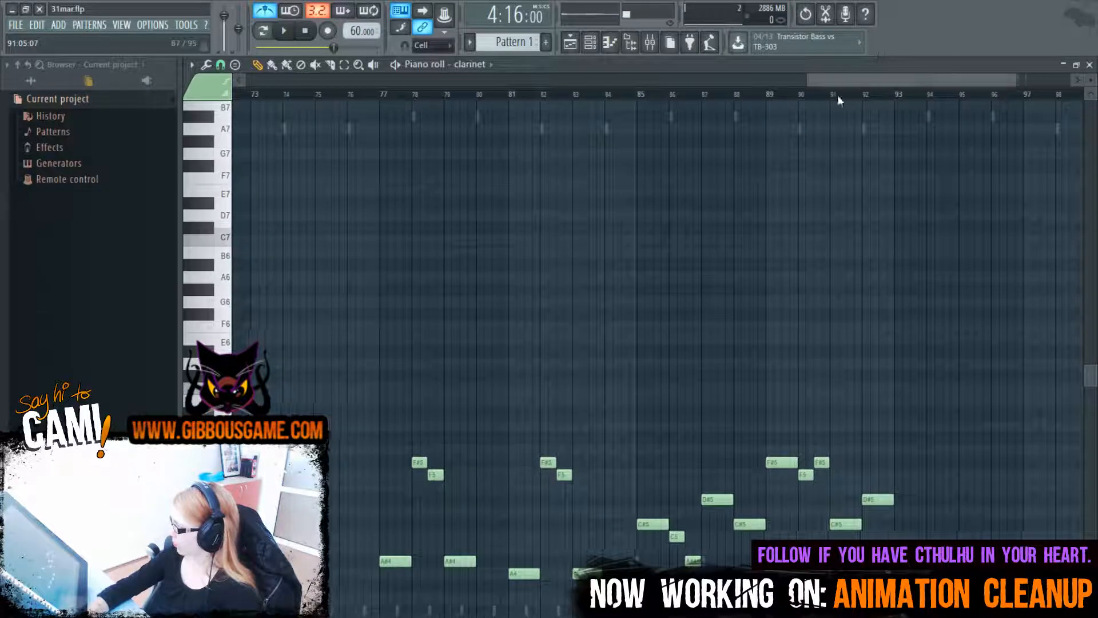
key("space")
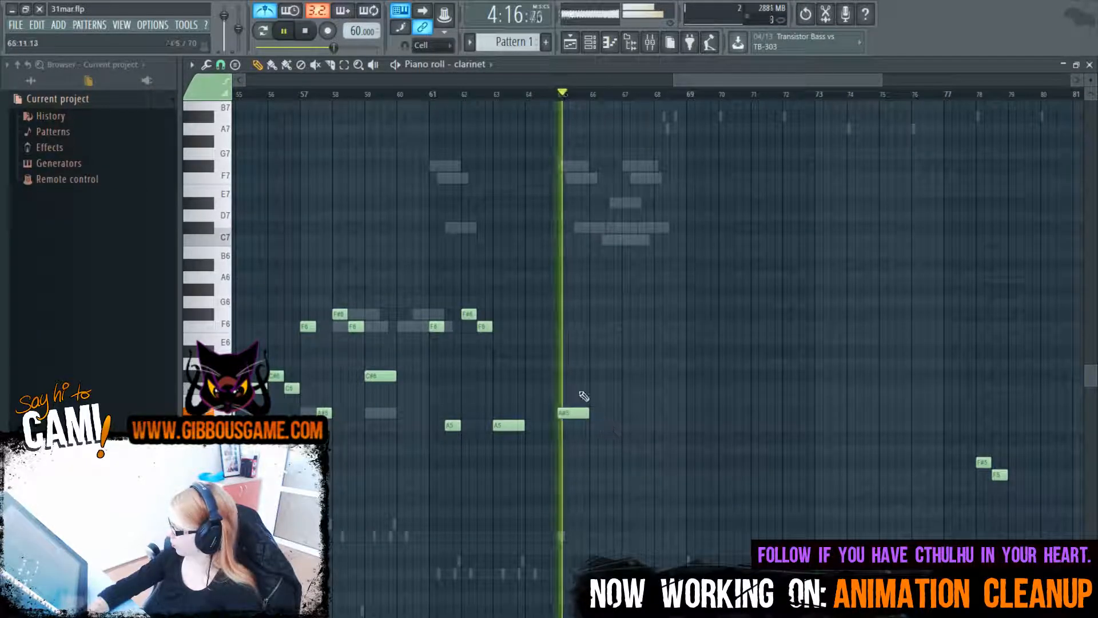
left_click(580, 389)
key("space")
left_click(598, 376)
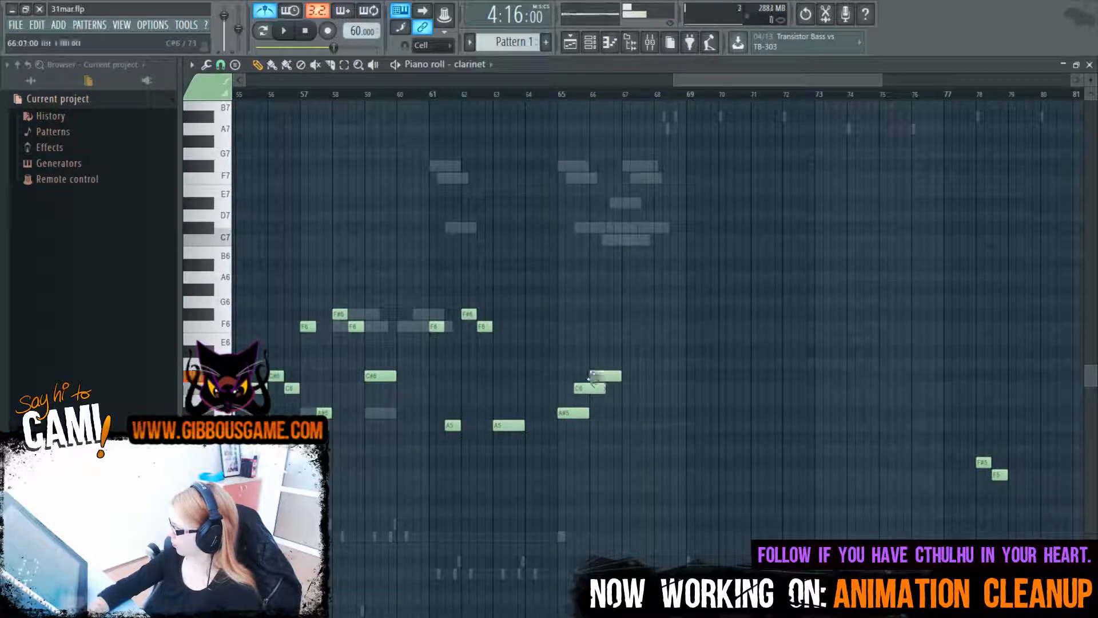
Shorten the C6 before bar 66, set the bar 65 A#5 length to 0:12:00, and play the phrase
left_click_drag(587, 412, 564, 412)
key("space")
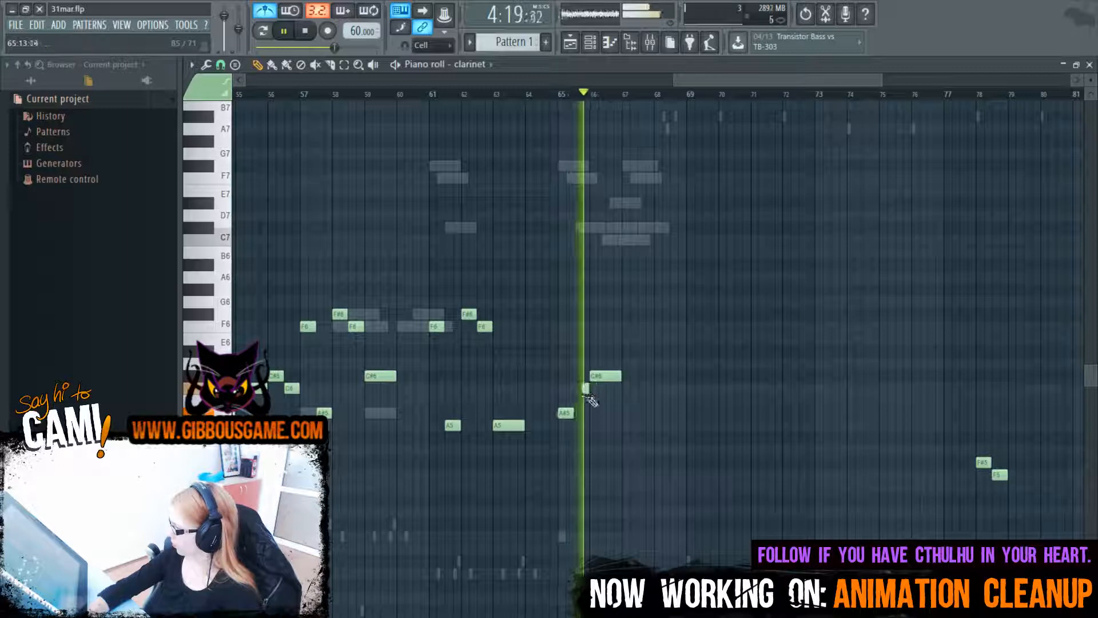
left_click_drag(571, 412, 581, 413)
key("space")
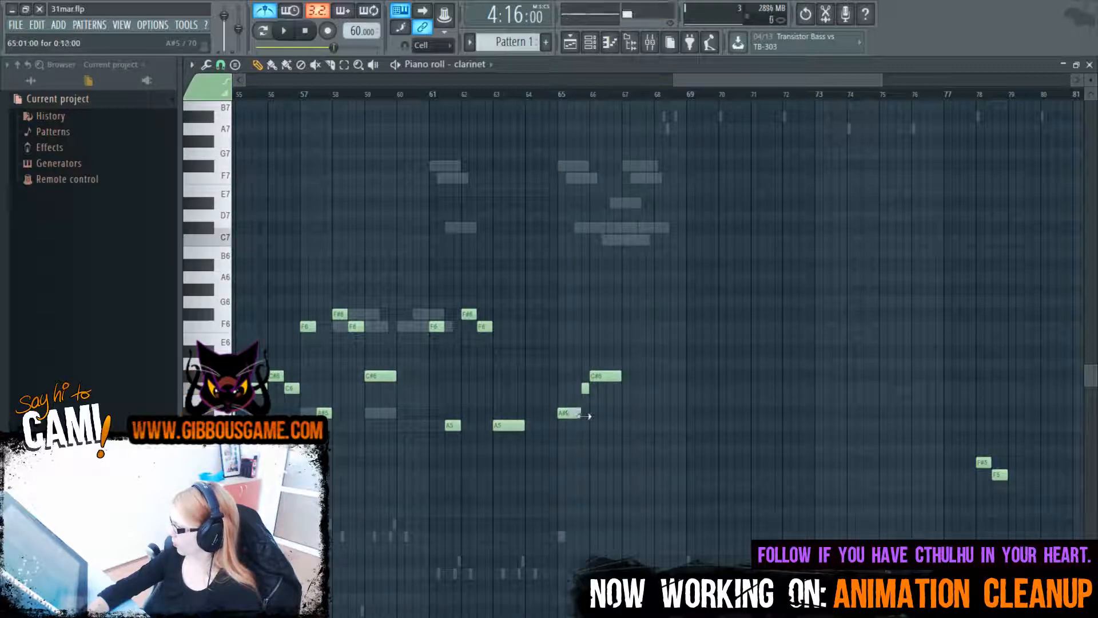
key("space")
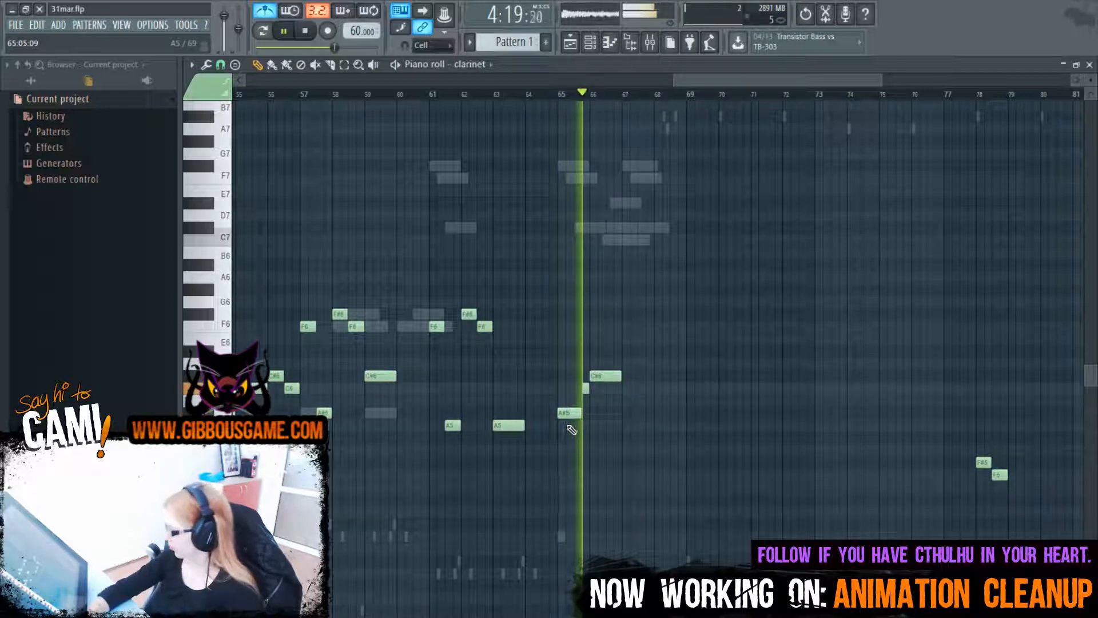
Add an A#5 at bar 67, a short C6 just before bar 68 and an F#6 at bar 68, playing back the phrase
left_click(632, 412)
left_click(654, 388)
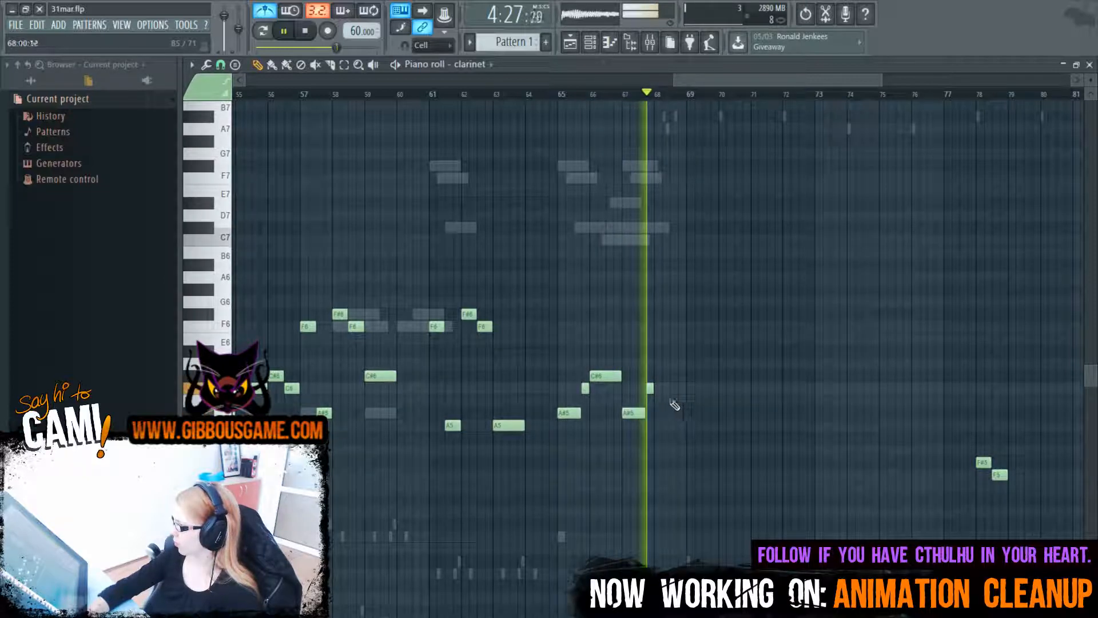
key("space")
left_click(656, 341)
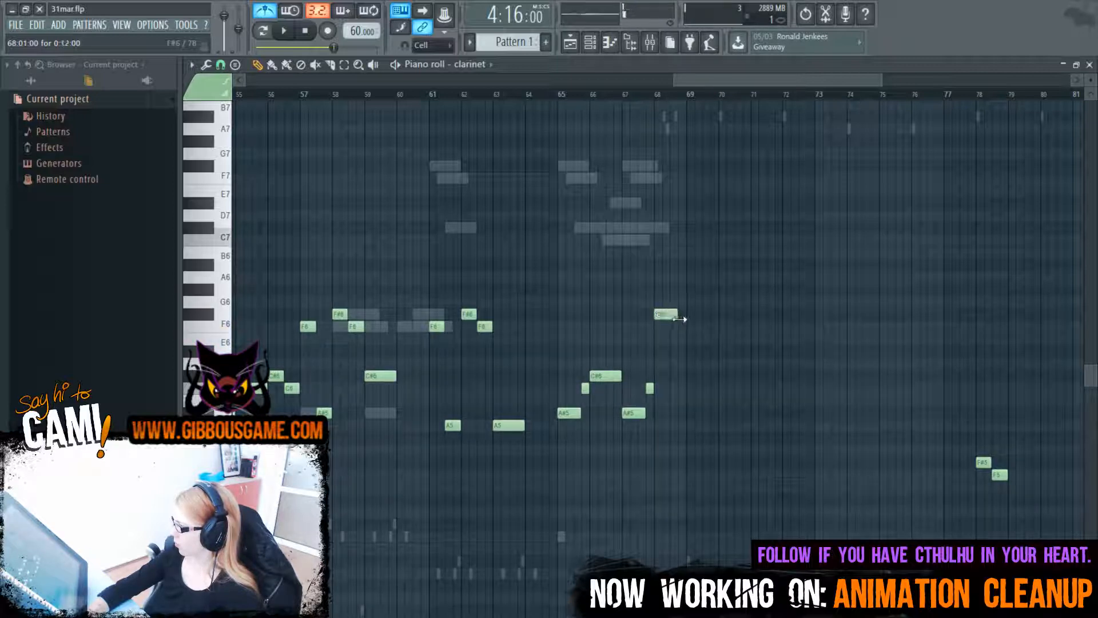
key("space")
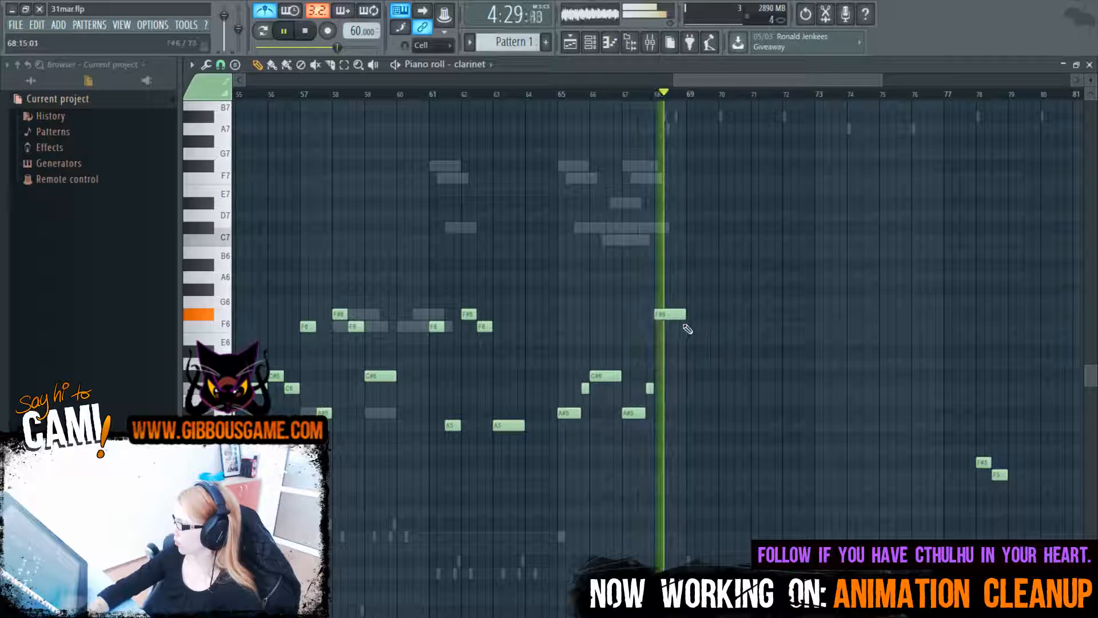
Shorten bar 68's F#6, add an F6 of length 0:08:00 after it and an A#5 at bar 69, and play the phrase
key("space")
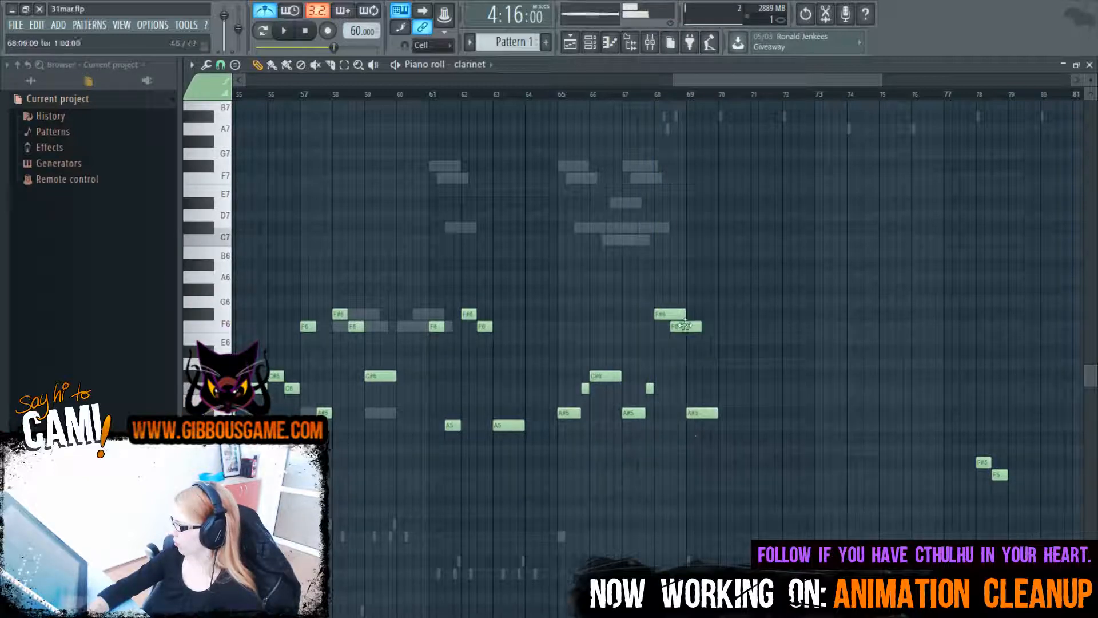
left_click_drag(684, 325, 678, 328)
key("space")
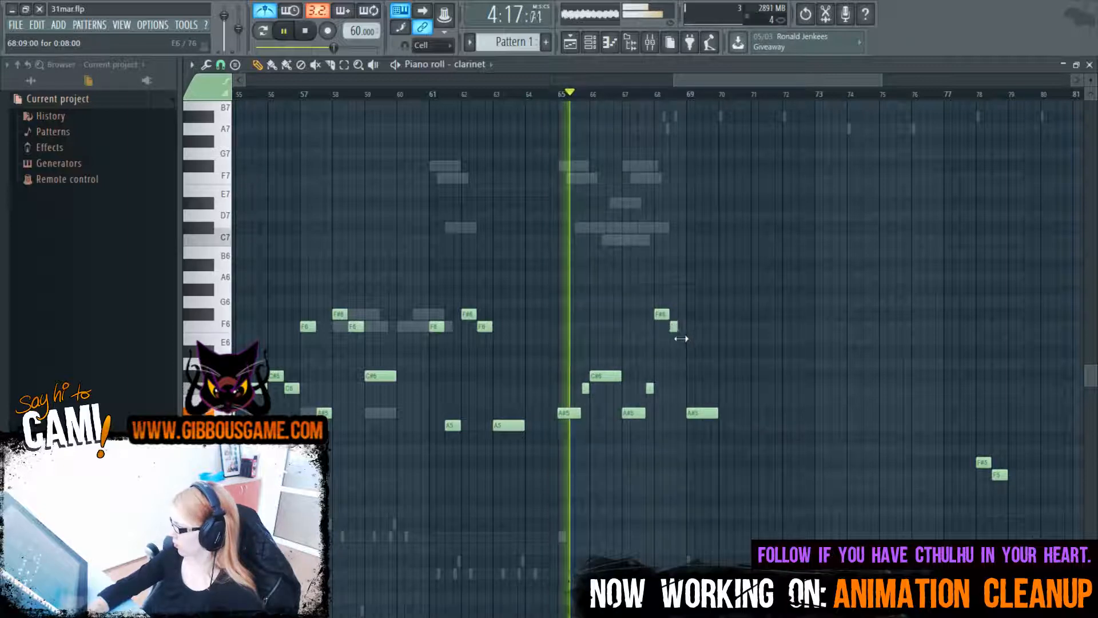
key("ctrl+z")
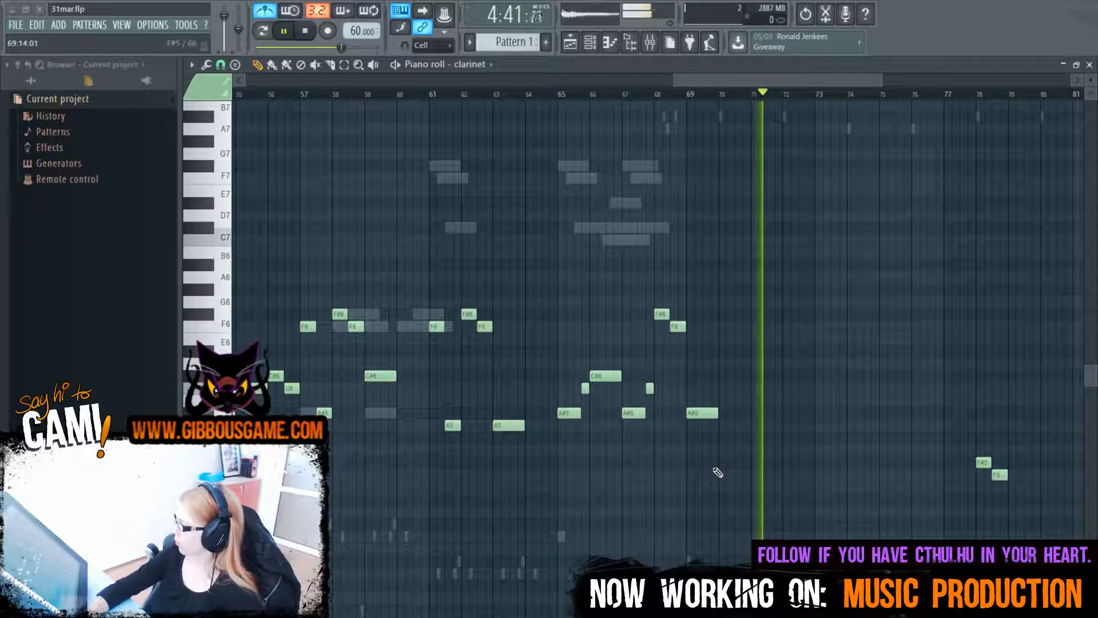
Add an A5 at bar 73 of the clarinet part with a length of 1:00:00
left_click(817, 425)
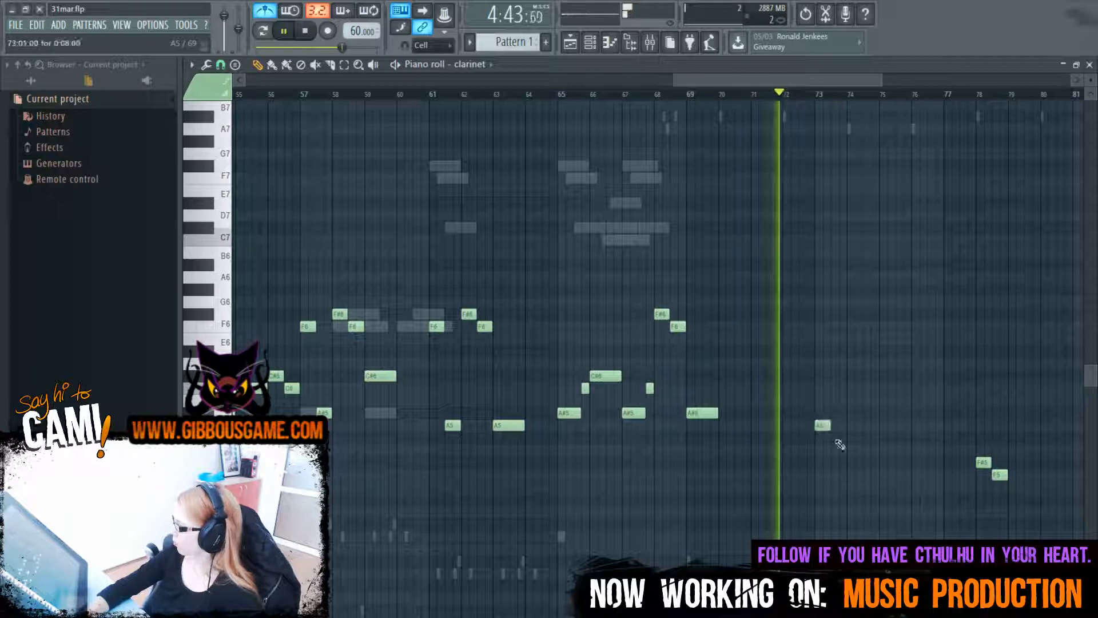
mouse_move(830, 425)
left_mouse_down()
mouse_move(856, 428)
mouse_move(847, 430)
left_mouse_up()
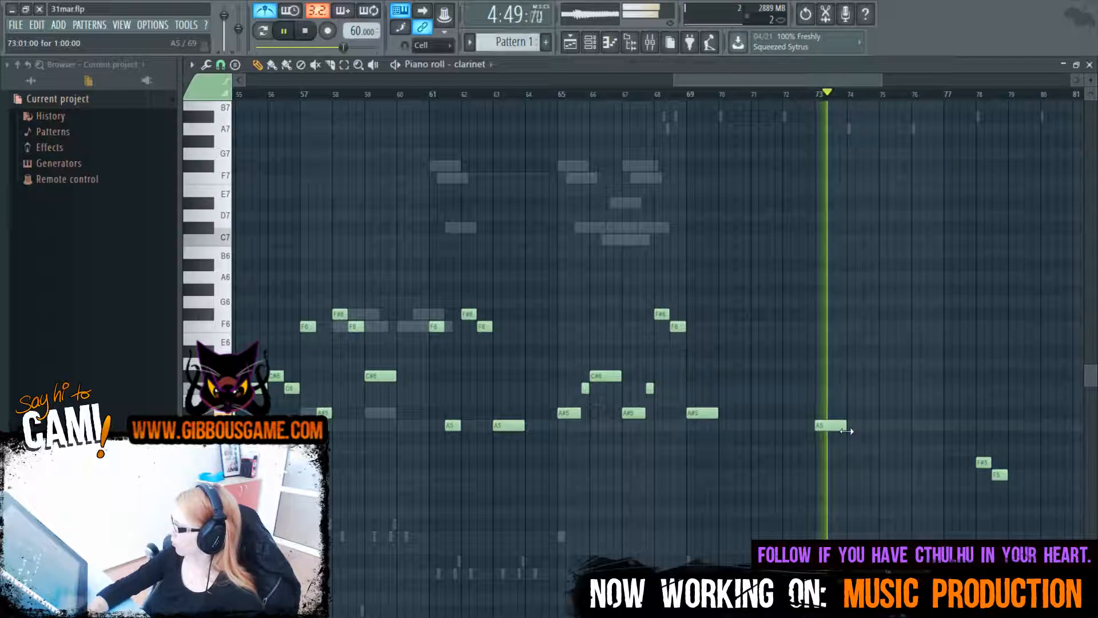
Turn off the metronome and follow the playing clarinet part through the bars after 73
left_click_drag(714, 84, 793, 121)
left_click(266, 11)
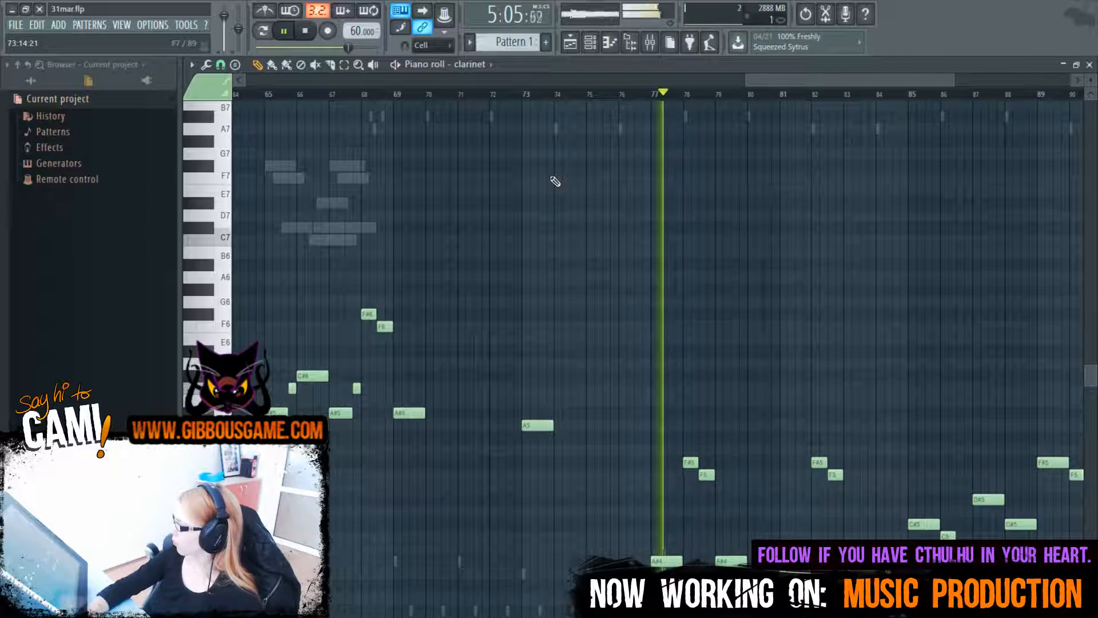
left_click_drag(901, 79, 975, 97)
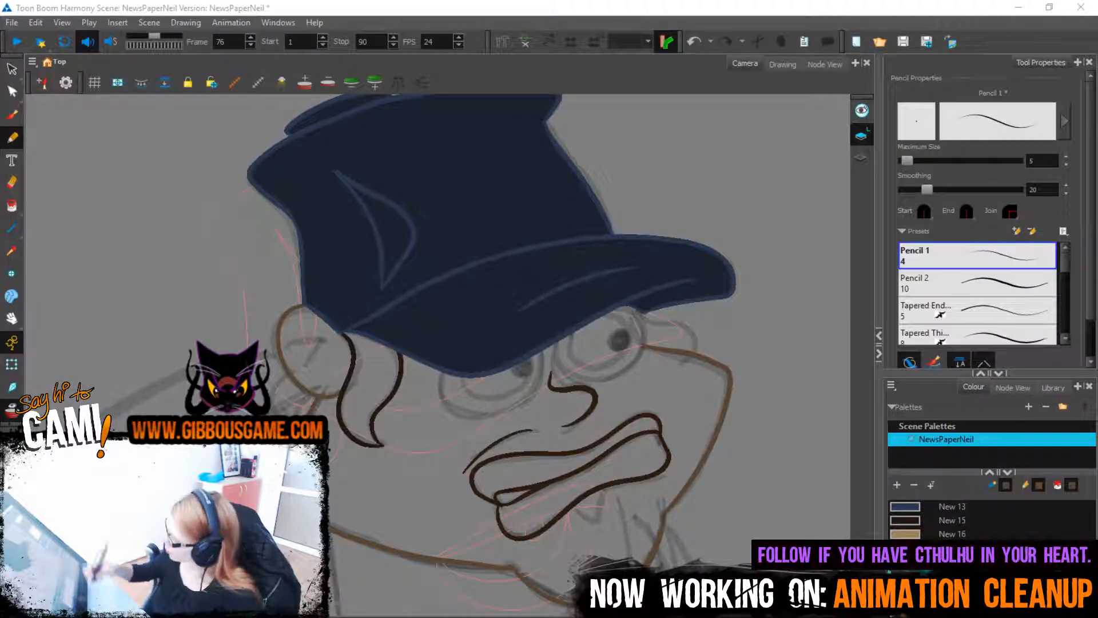
Switch to Toon Boom Harmony, draw frame 76's ear detail and brow line beside the far eye in colour New 15, and return to frame 75
left_click(591, 72)
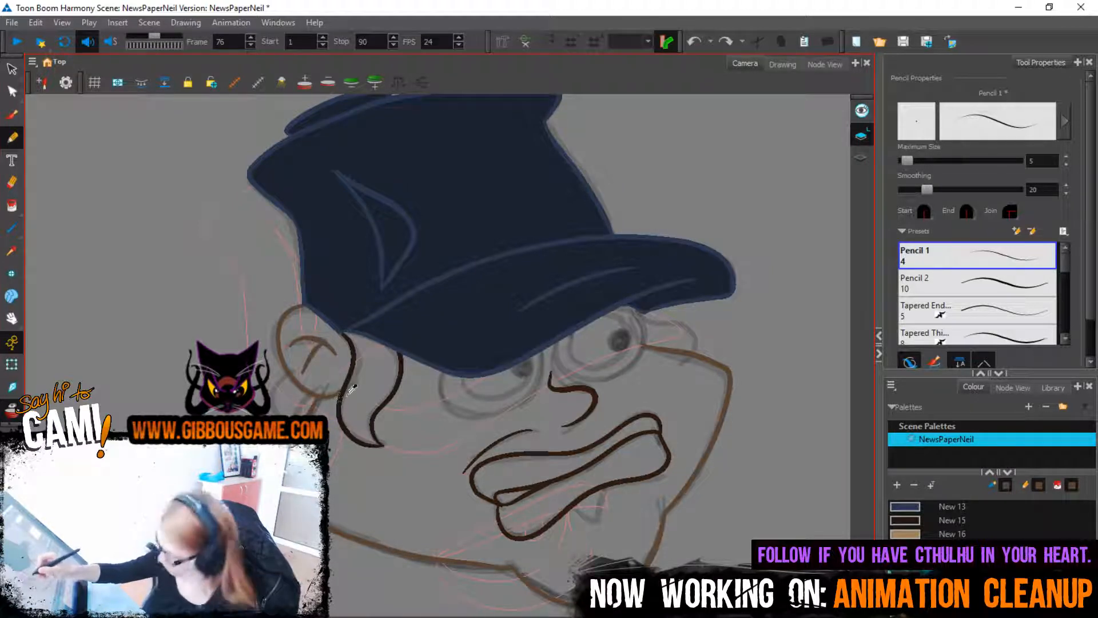
left_click(952, 520)
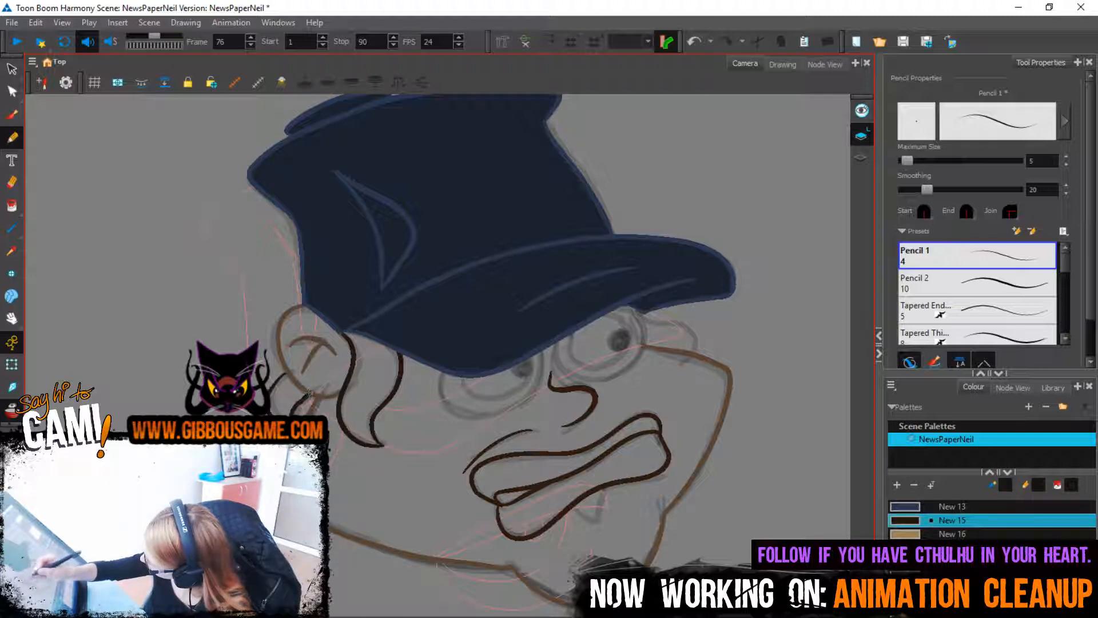
left_click_drag(514, 493, 365, 586)
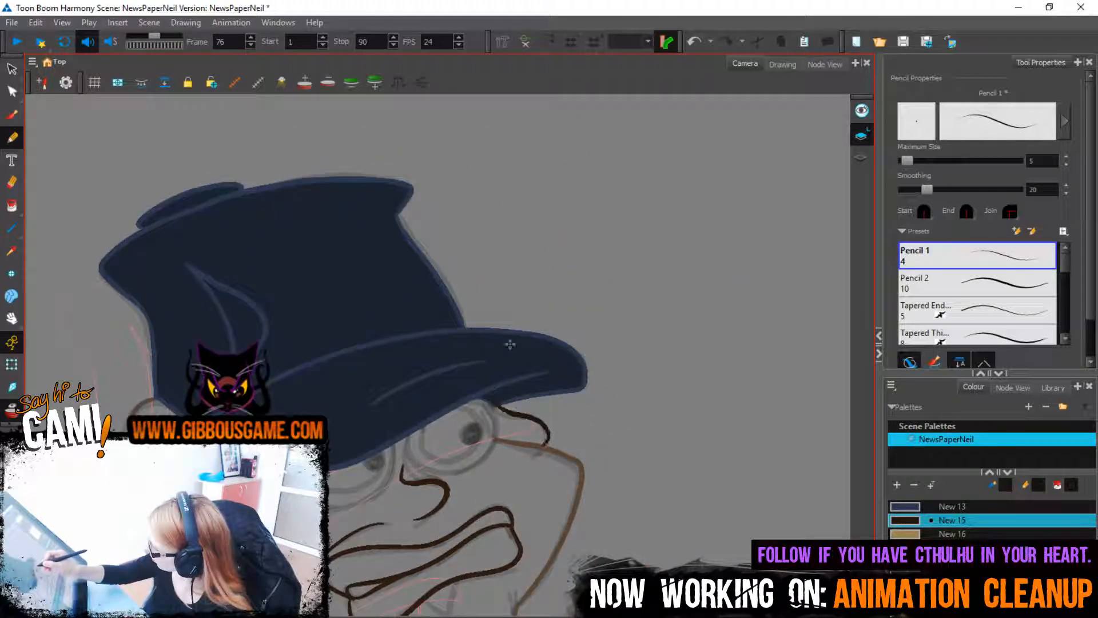
left_click_drag(593, 546, 618, 497)
key("comma")
key("comma")
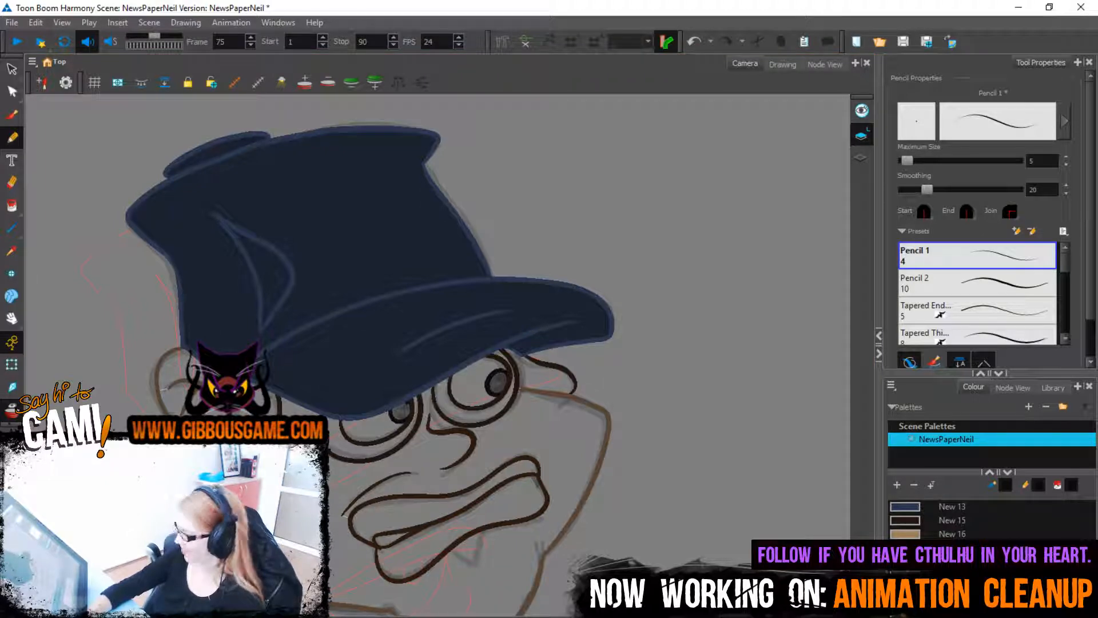
Switch back to FL Studio and review the clarinet part between bars 77 and 92
key("alt+Tab")
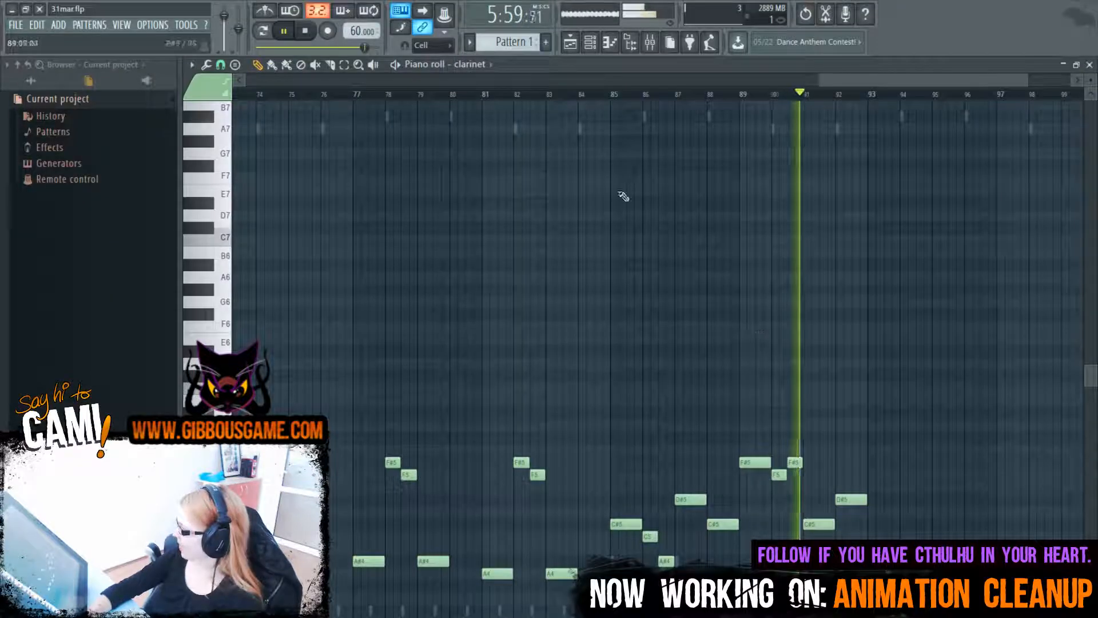
left_click(630, 82)
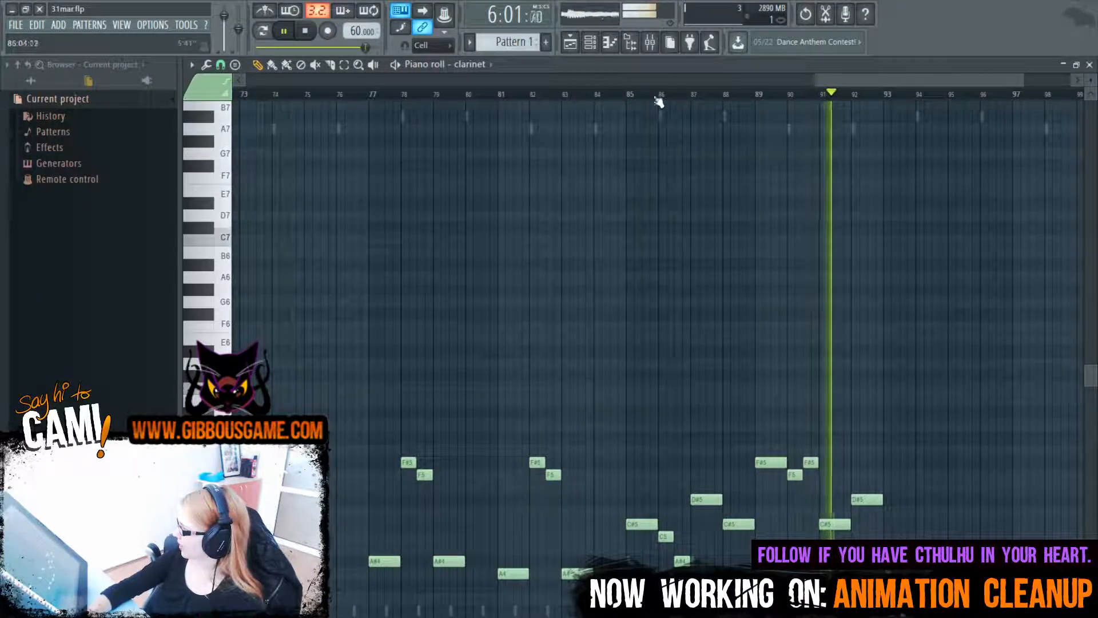
Listen to the clarinet passage from about bar 86 and delete its notes in bars 85 to 88
key("space")
key("space")
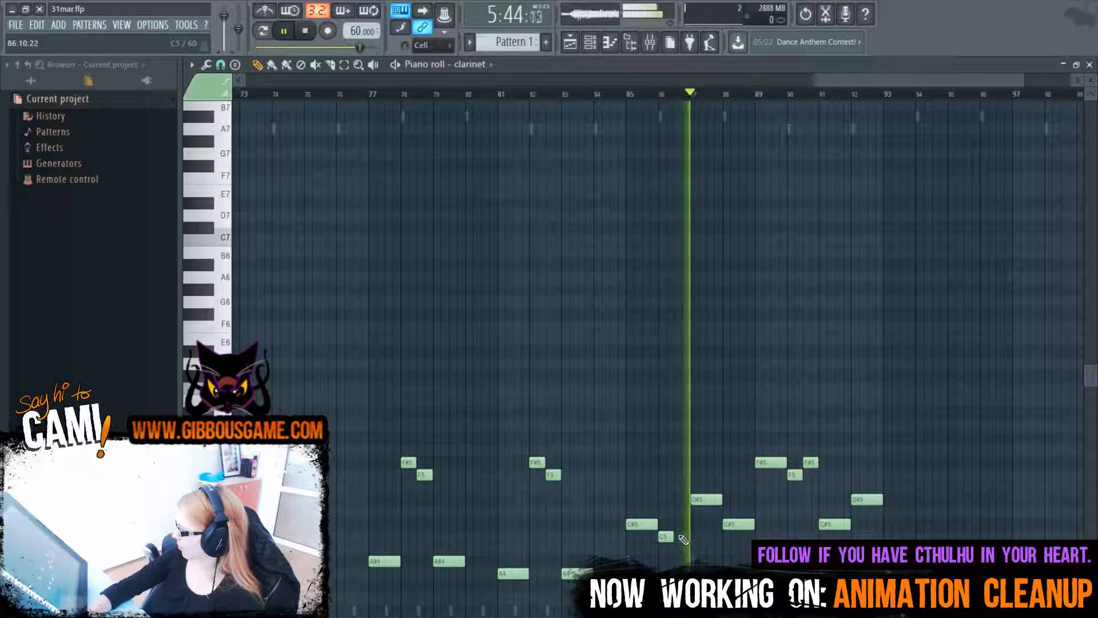
left_click_drag(674, 536, 689, 537)
key("space")
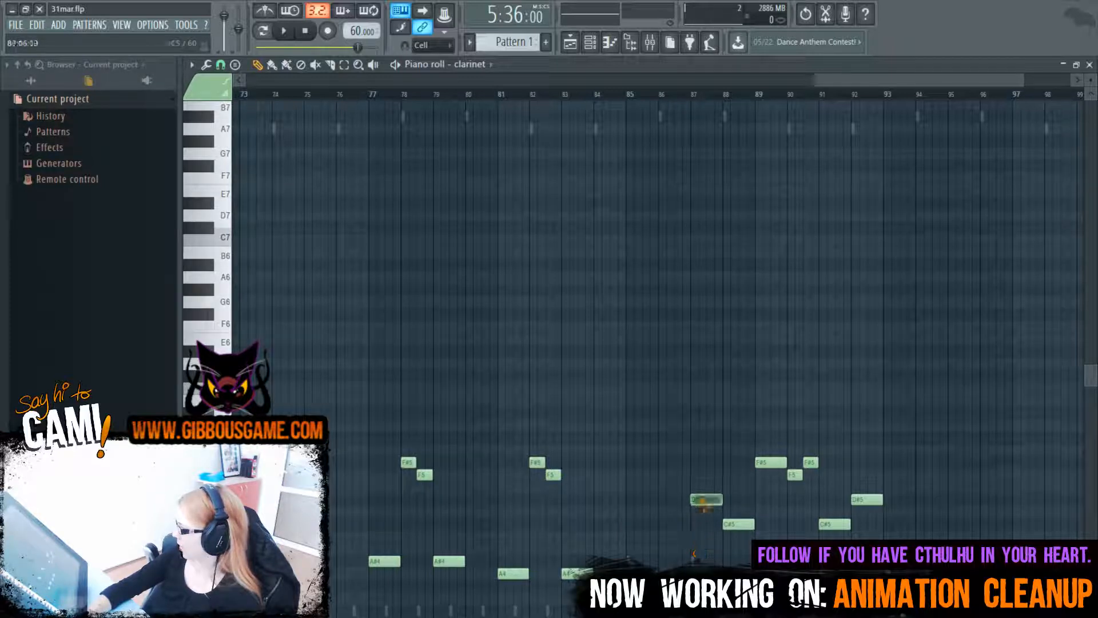
Play the clarinet part from bar 89 and delete all remaining notes in bars 89 to 92
key("space")
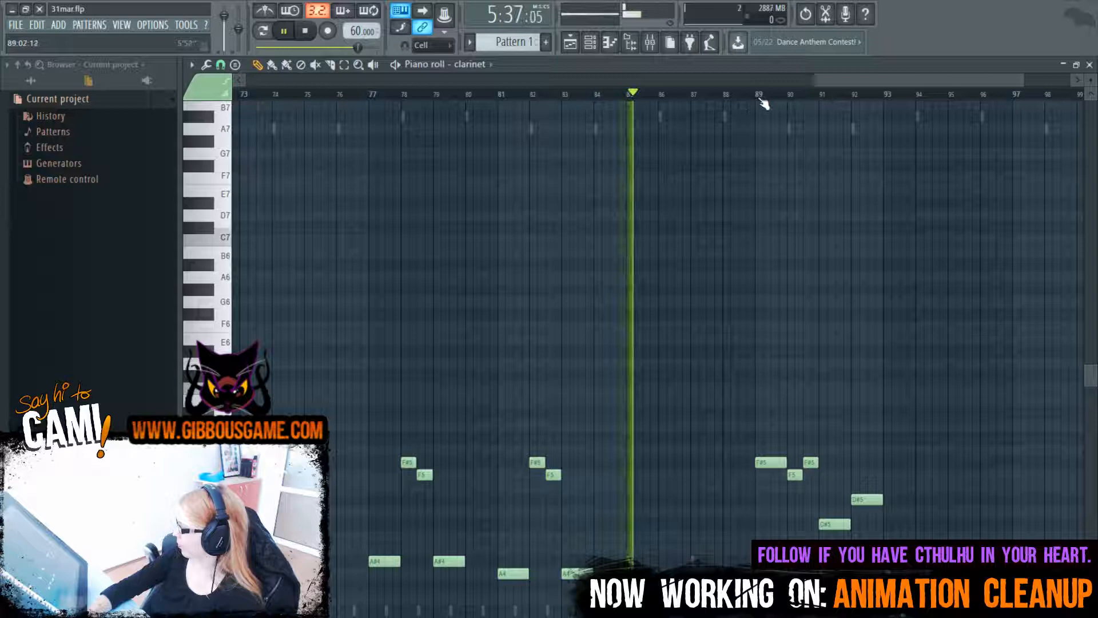
left_click(758, 94)
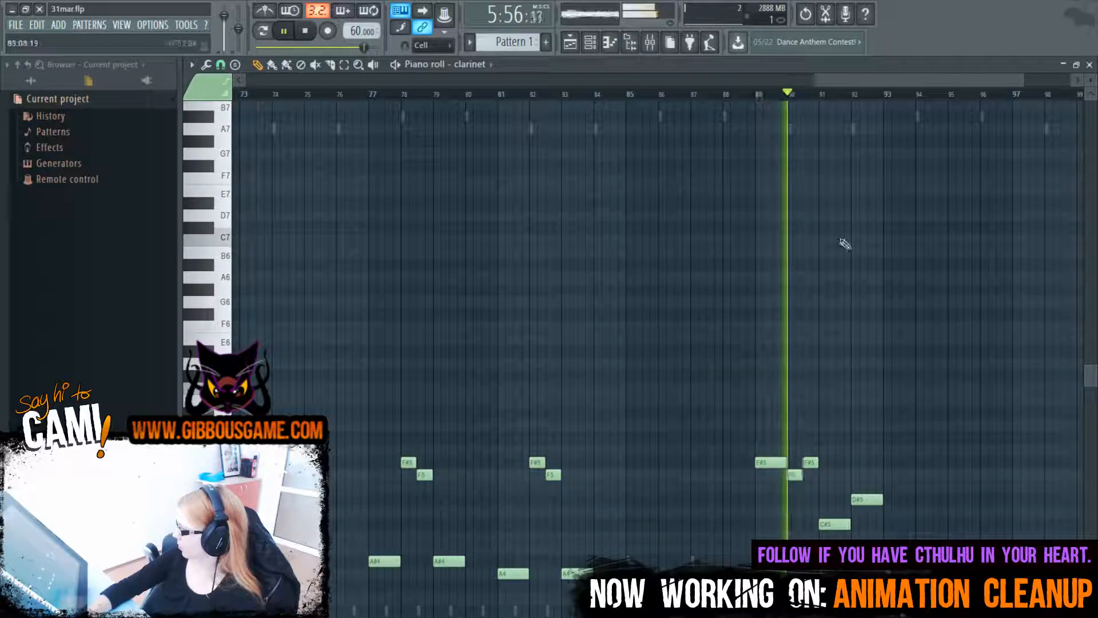
right_click(866, 499)
right_click(834, 523)
right_click(810, 462)
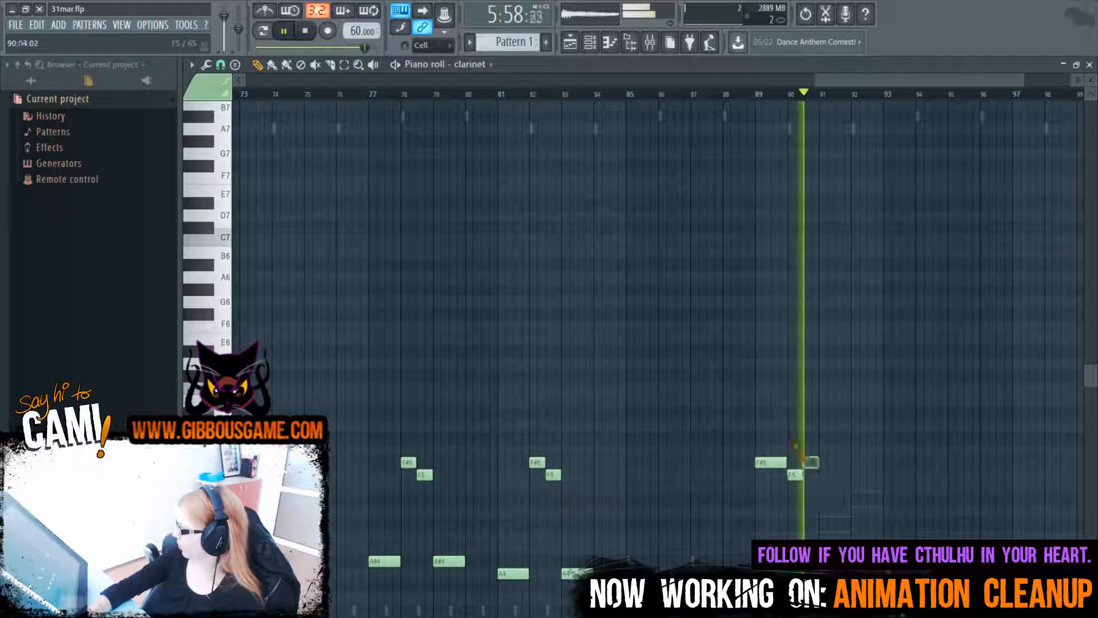
right_click(794, 474)
right_click(770, 462)
key("space")
Select the clarinet notes in bars 77 to 83 and raise them by one octave
left_click_drag(873, 83, 806, 133)
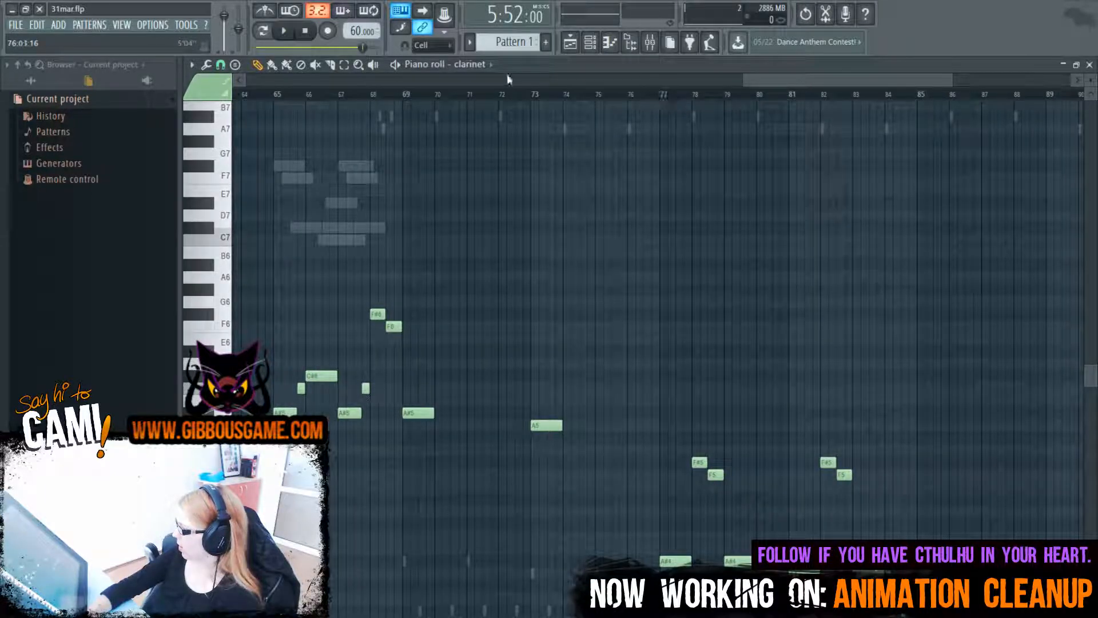
left_click_drag(637, 393, 1041, 568)
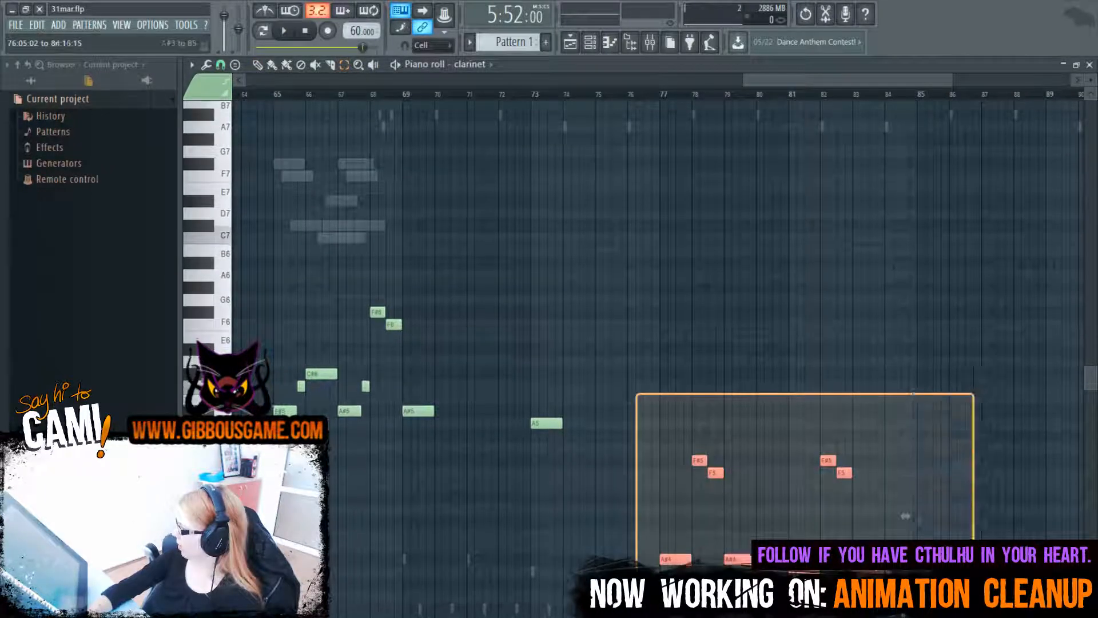
scroll(858, 343, "down", 2)
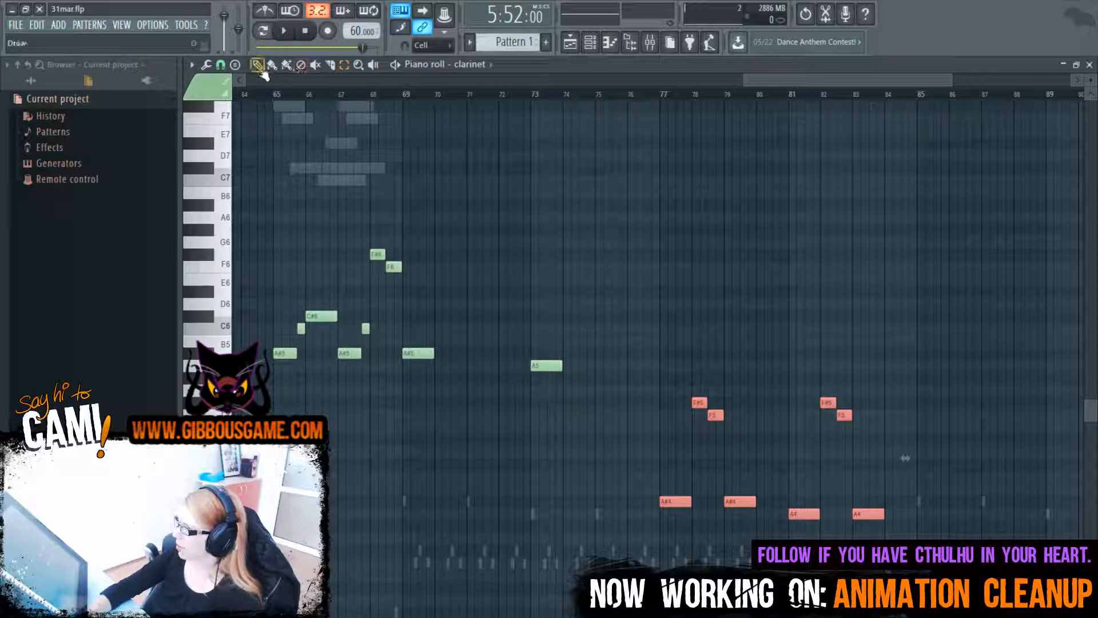
left_click_drag(676, 506, 678, 353)
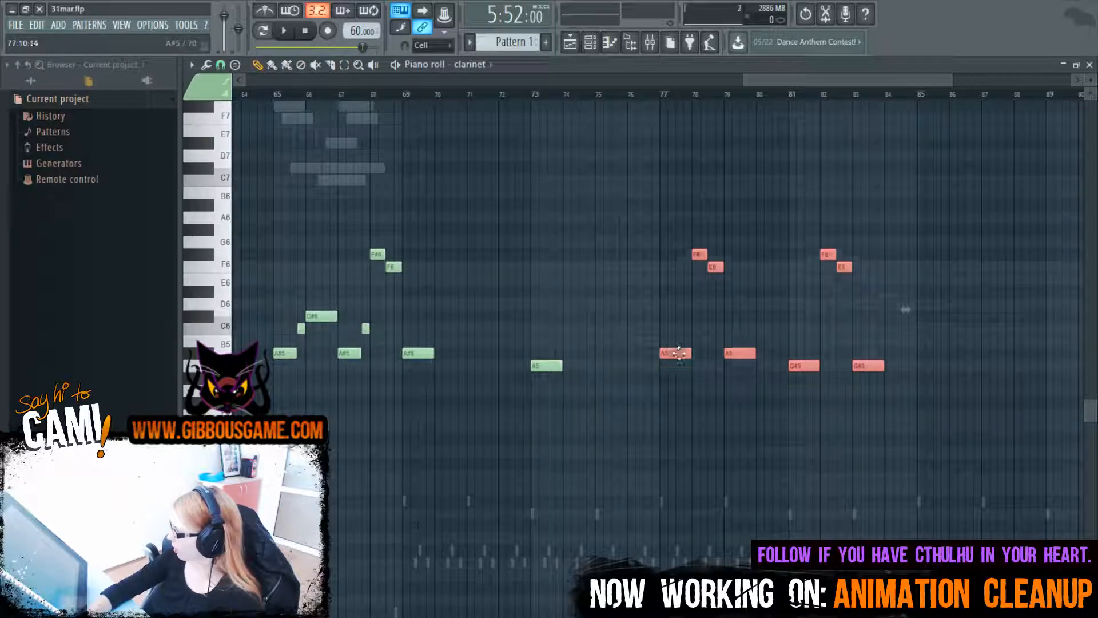
Play back the raised clarinet passage from bar 77
left_click(667, 102)
key("space")
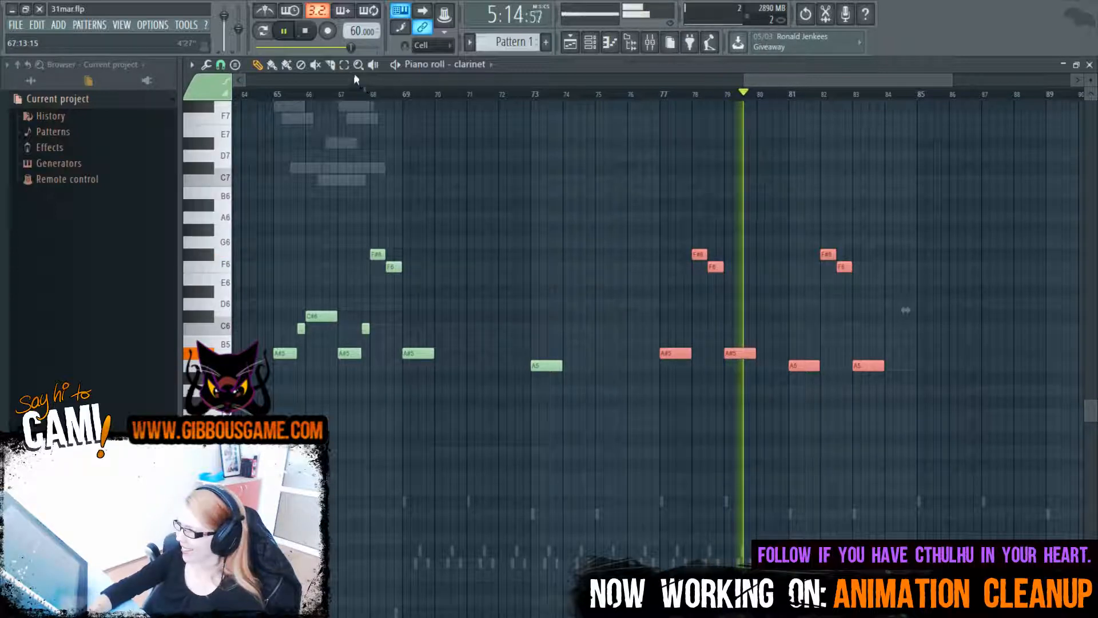
left_click(307, 31)
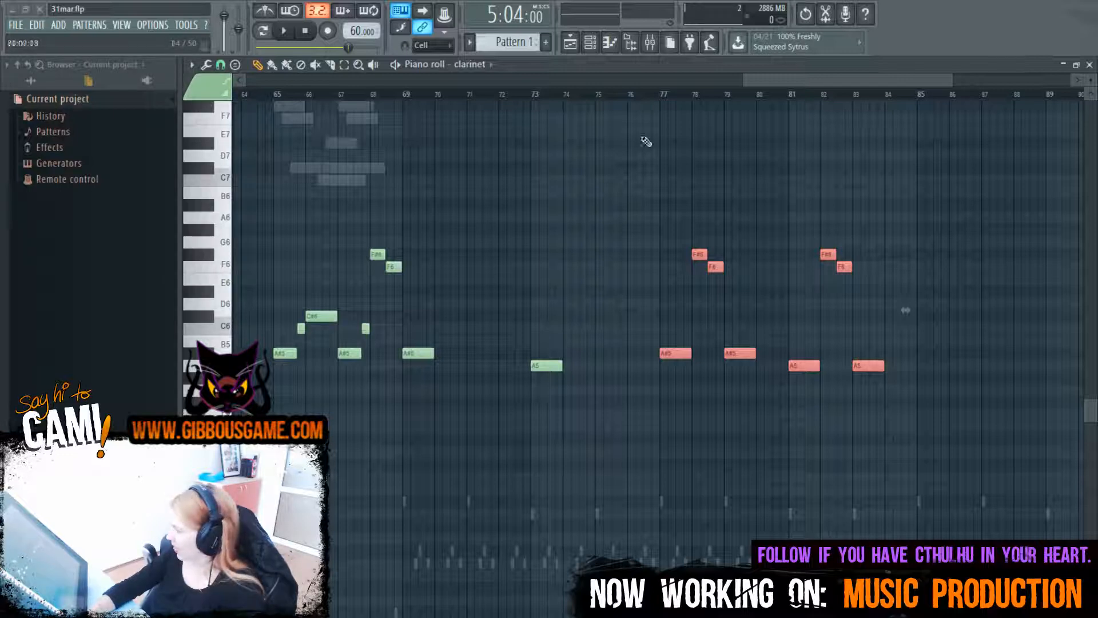
left_click_drag(826, 81, 880, 88)
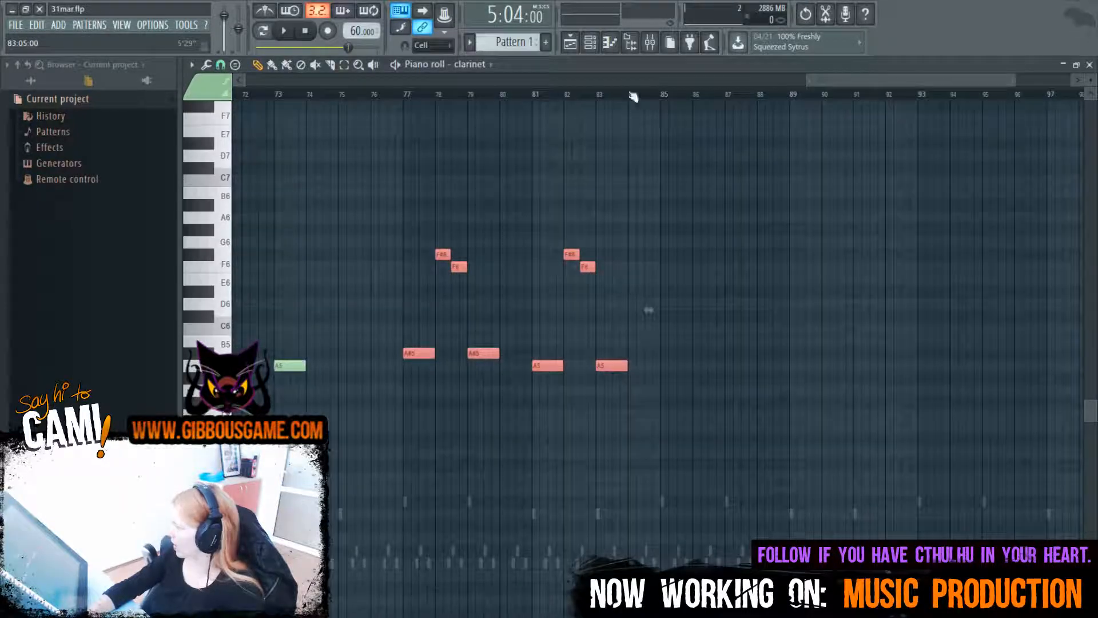
key("space")
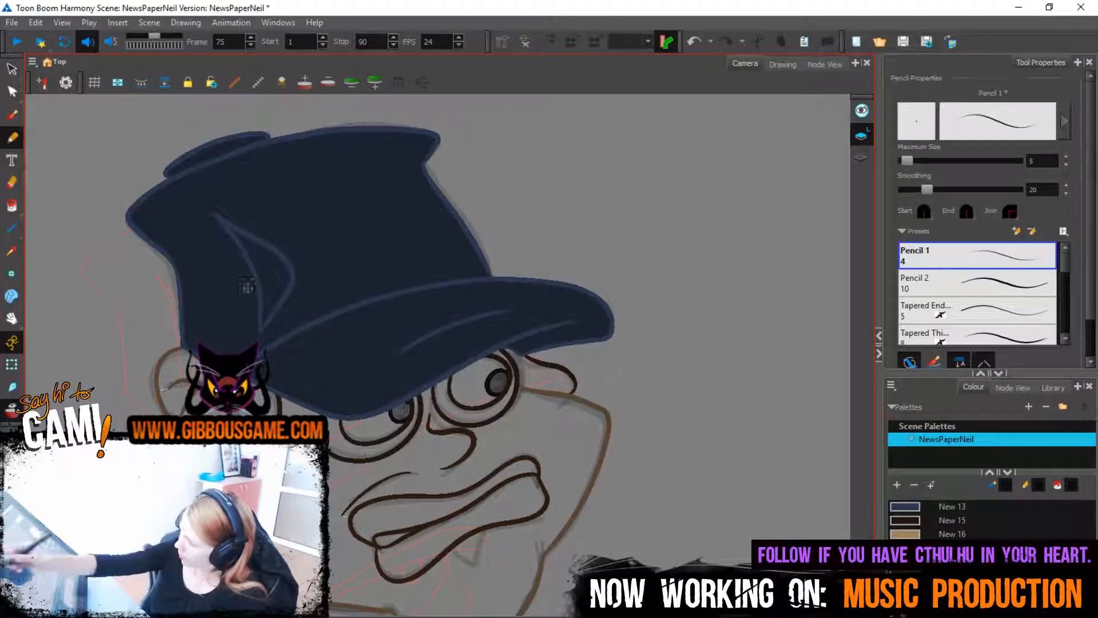
In Toon Boom Harmony, pencil a small pointed tooth below the character's mouth in colour New 15 and save the scene
left_click(952, 520)
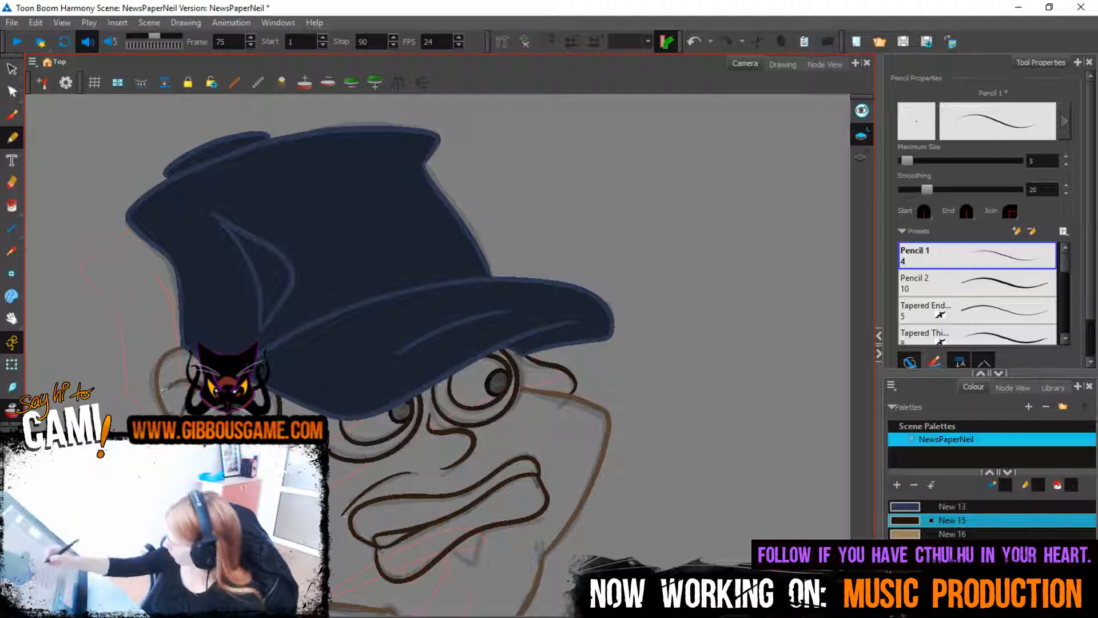
left_click_drag(447, 550, 472, 565)
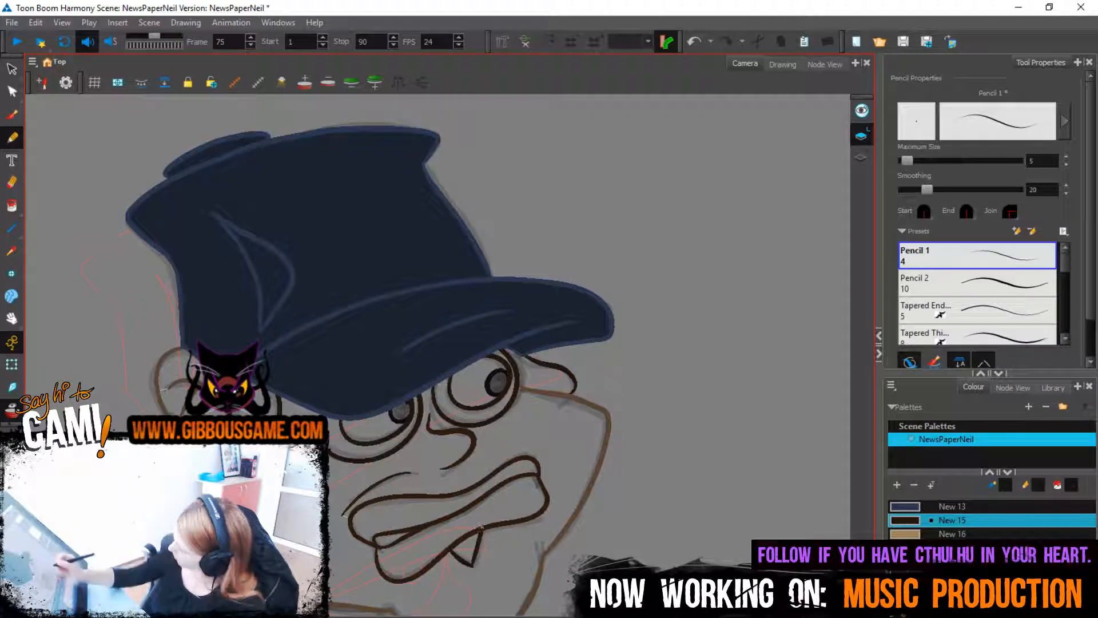
key("ctrl+s")
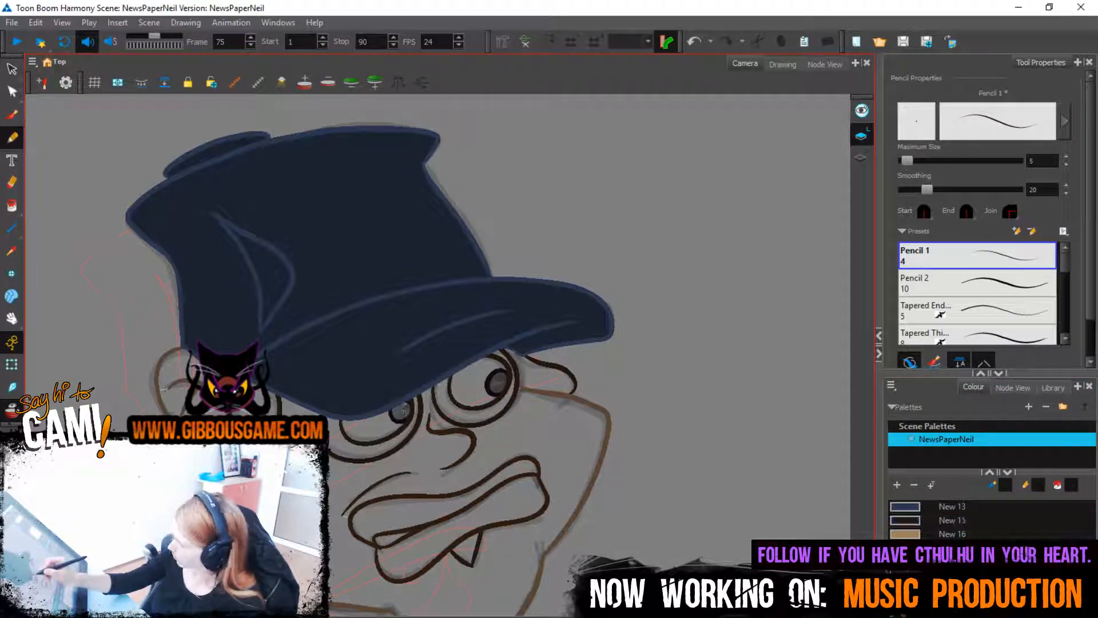
Paint both pupils in the dark colour and fill the eyeballs with New 16
key("alt+i")
left_click(399, 407)
left_click(498, 382)
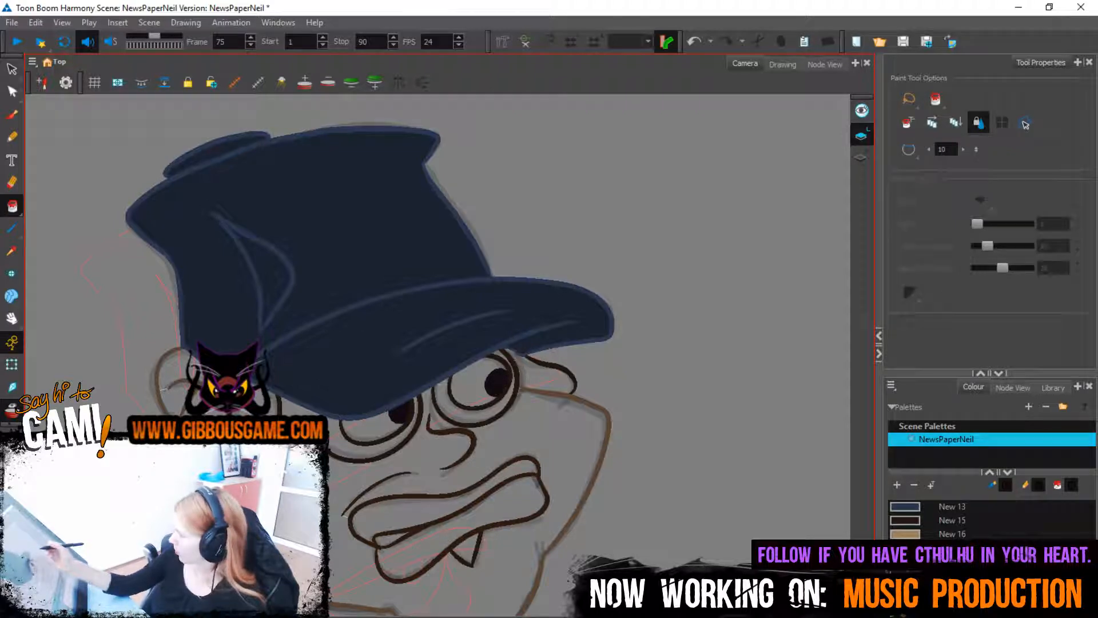
left_click(952, 533)
left_click(366, 428)
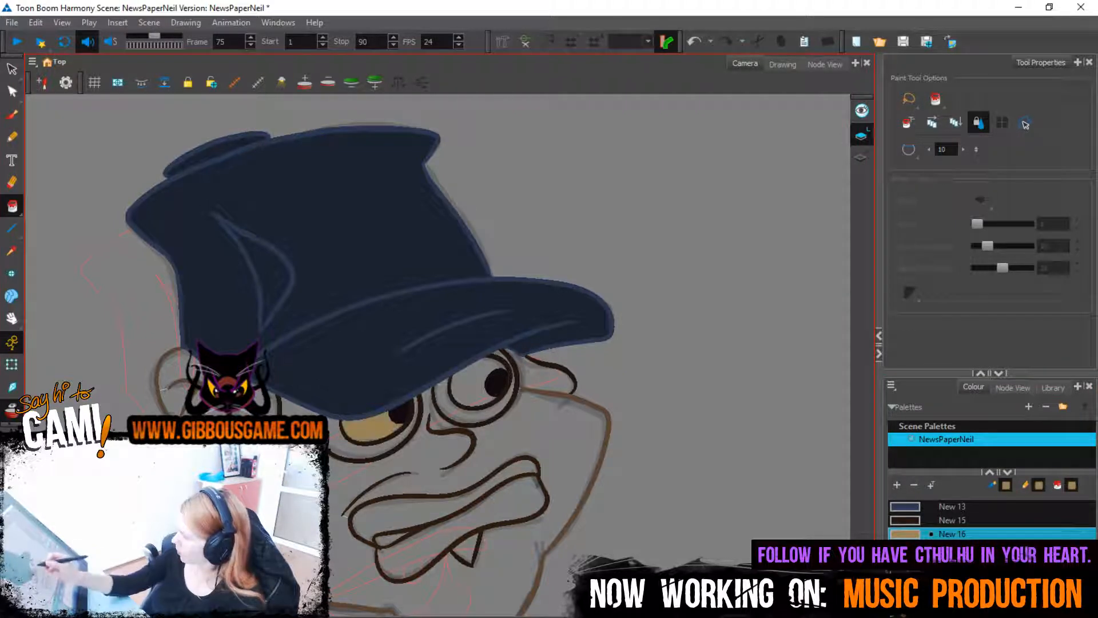
Fill the rings around both eyes with colour New 15
left_click(952, 520)
left_click(474, 421)
left_click(506, 372)
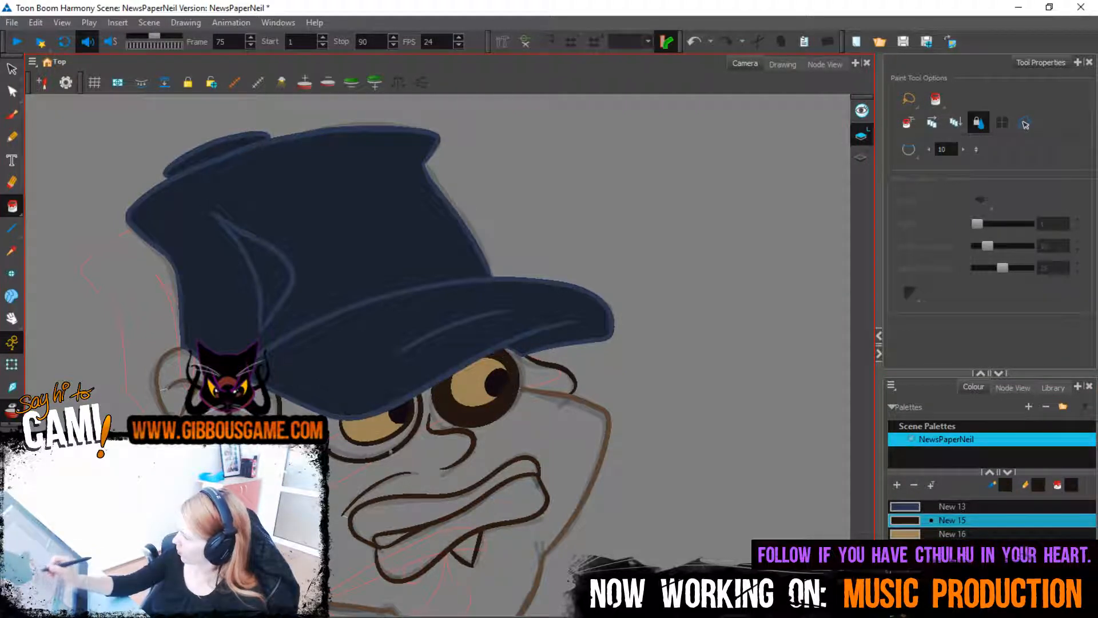
left_click(416, 398)
Fill the shape beside the outer eye under the cap brim with New 15, comparing the head with neighbouring drawings
key("comma")
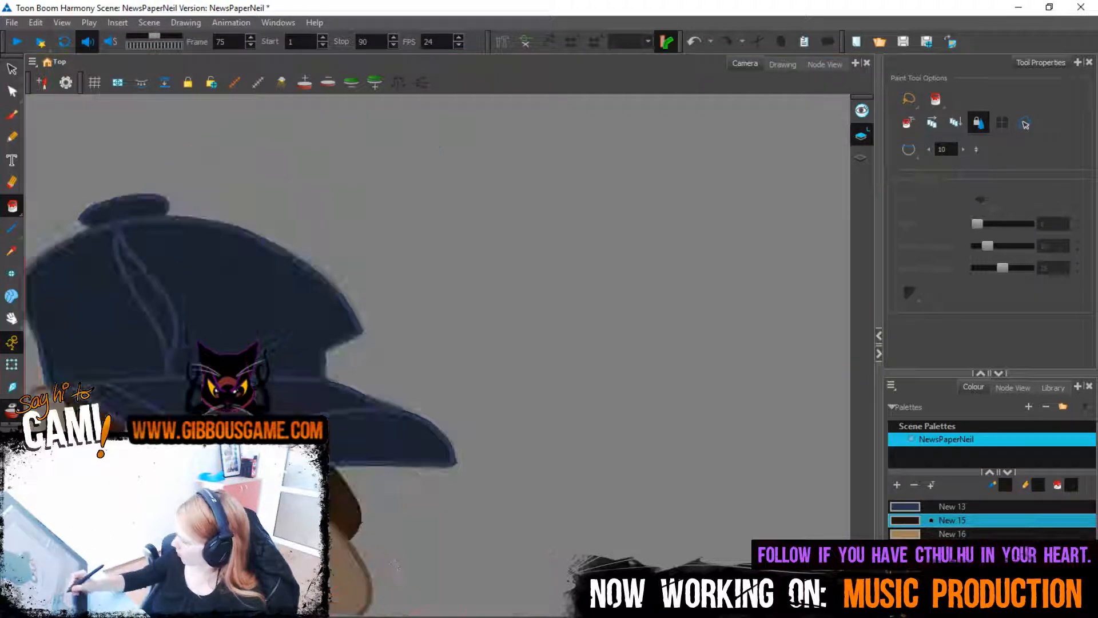
left_click(371, 526)
key("period")
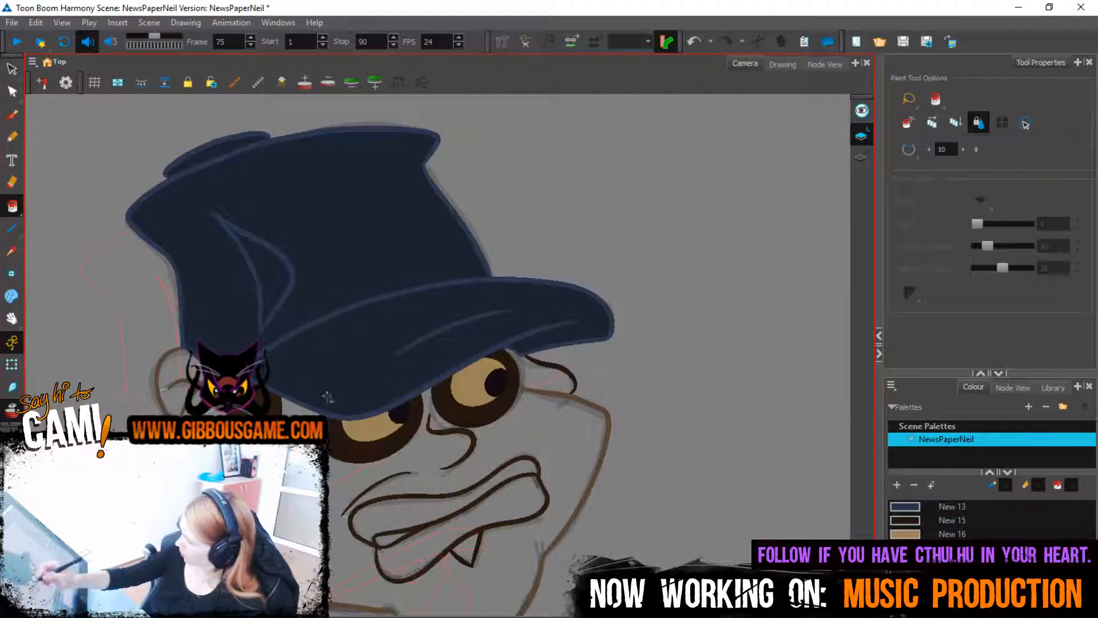
left_click(552, 376)
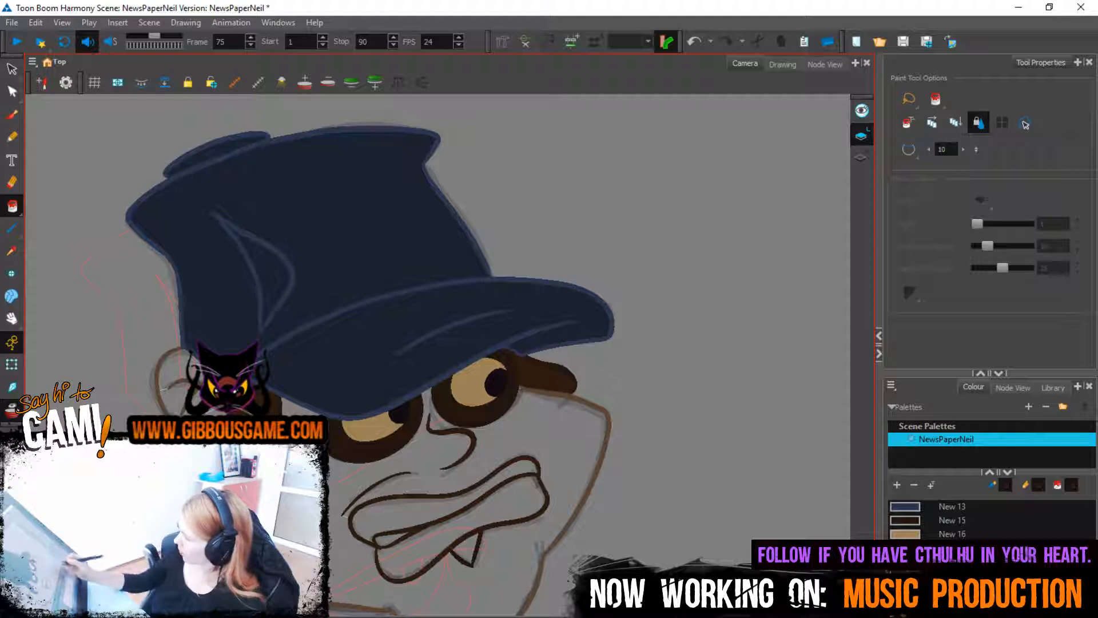
key("comma")
key("comma")
key("period")
key("period")
Delete the pupils and eyeball fills from both eyes, keeping the dark rings
key("1")
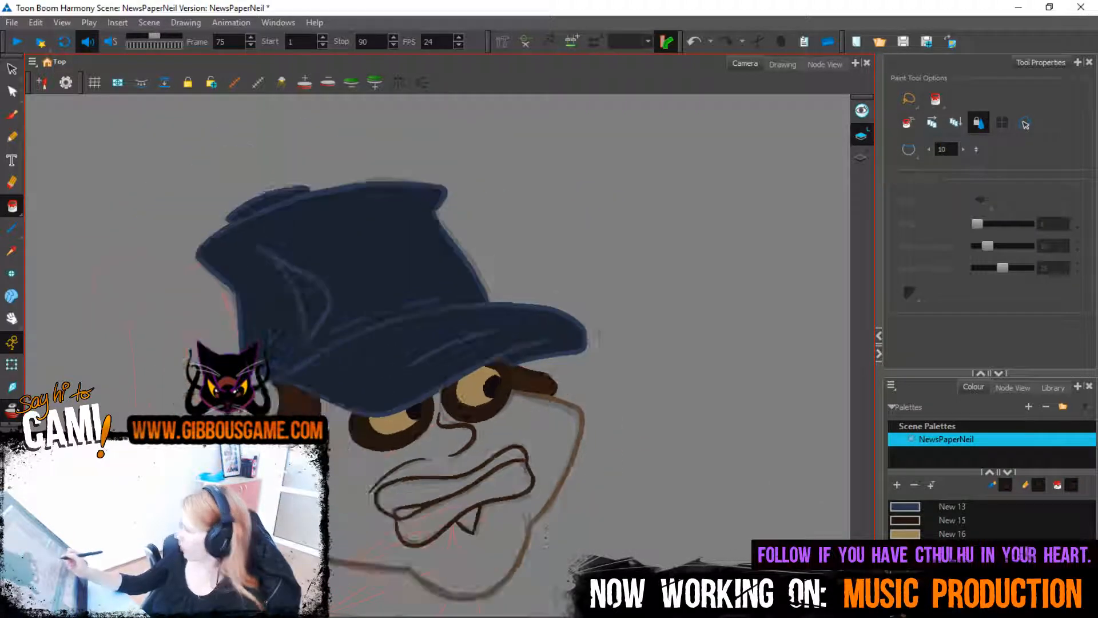
key("1")
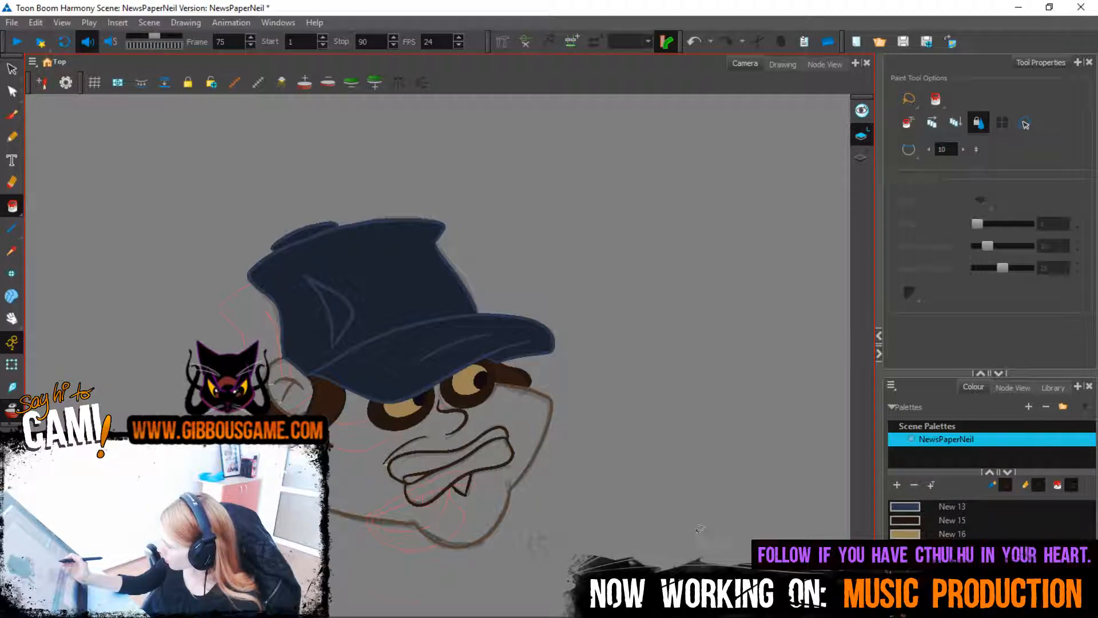
key("2")
key("alt+s")
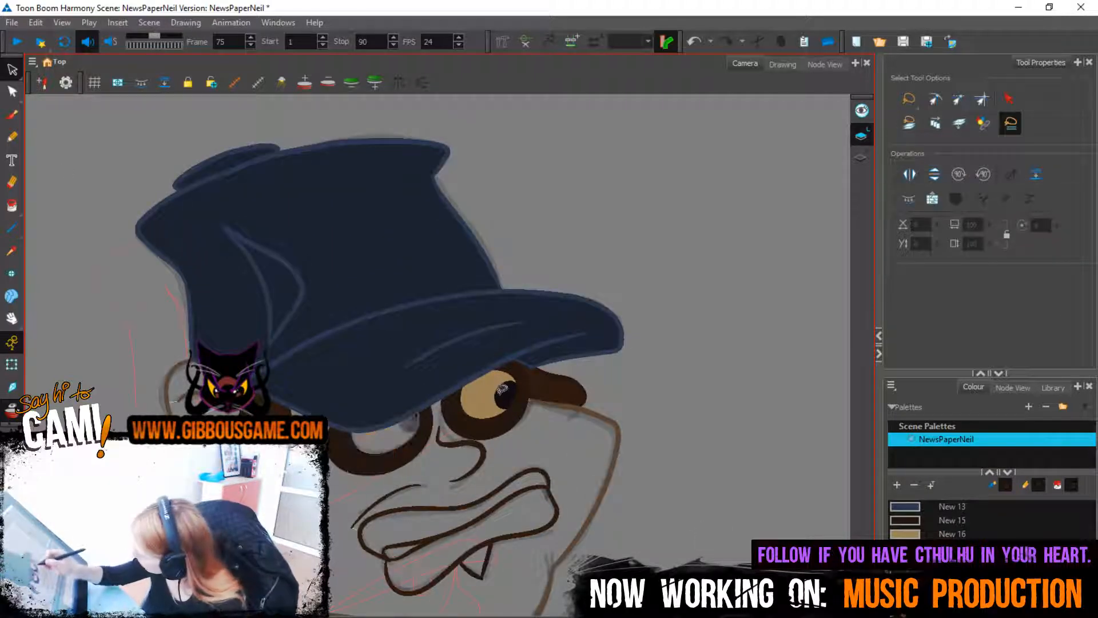
left_click(502, 390)
key("Delete")
key("2")
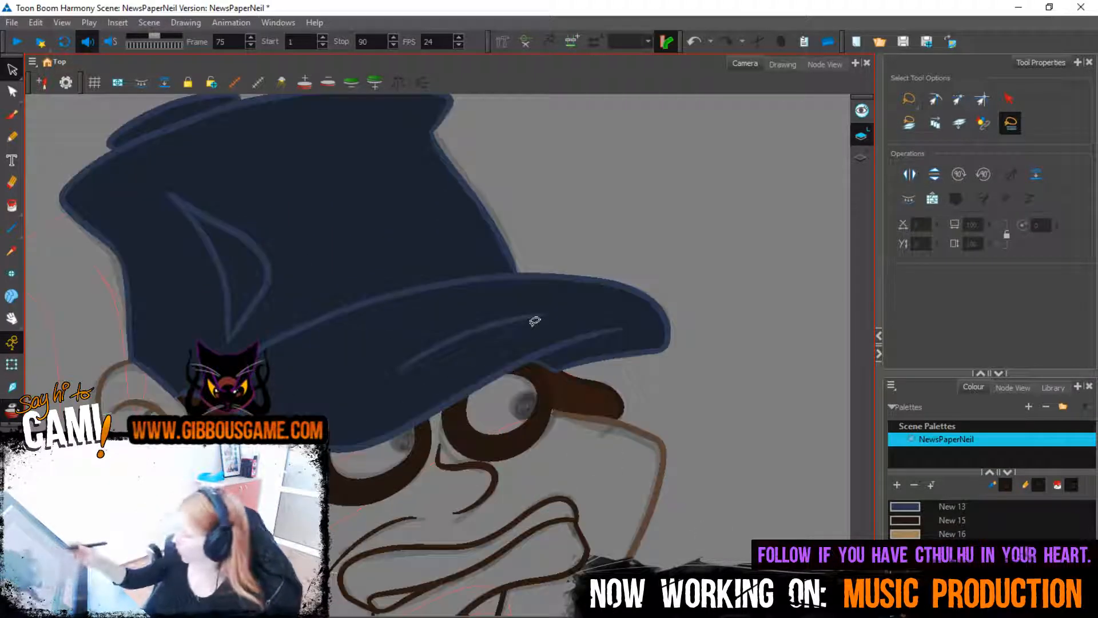
Pencil a new round pupil in each eye over the sketch and fill both with the dark colour
key("alt+/")
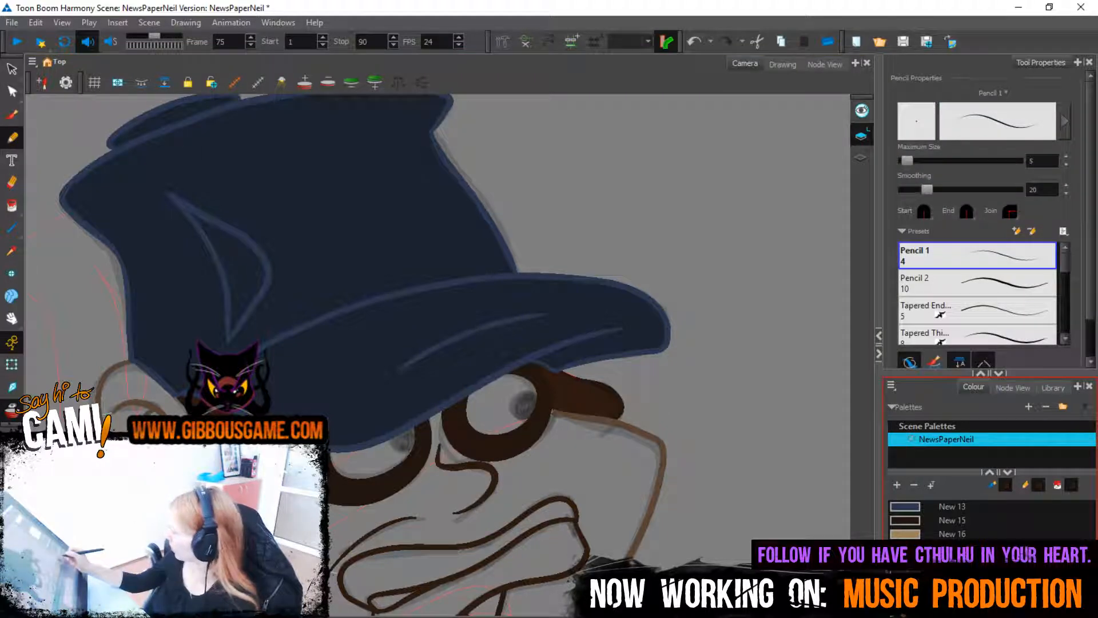
mouse_move(403, 436)
left_mouse_down()
mouse_move(393, 453)
mouse_move(408, 437)
left_mouse_up()
key("ctrl+z")
left_click_drag(517, 399, 518, 393)
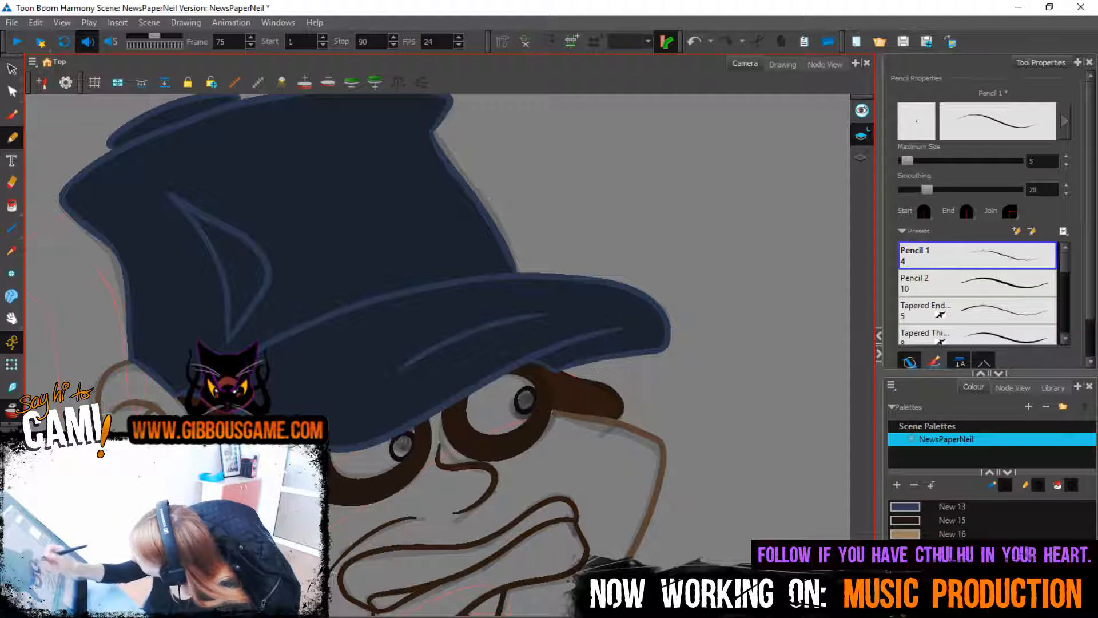
key("alt+i")
left_click(401, 446)
left_click(525, 401)
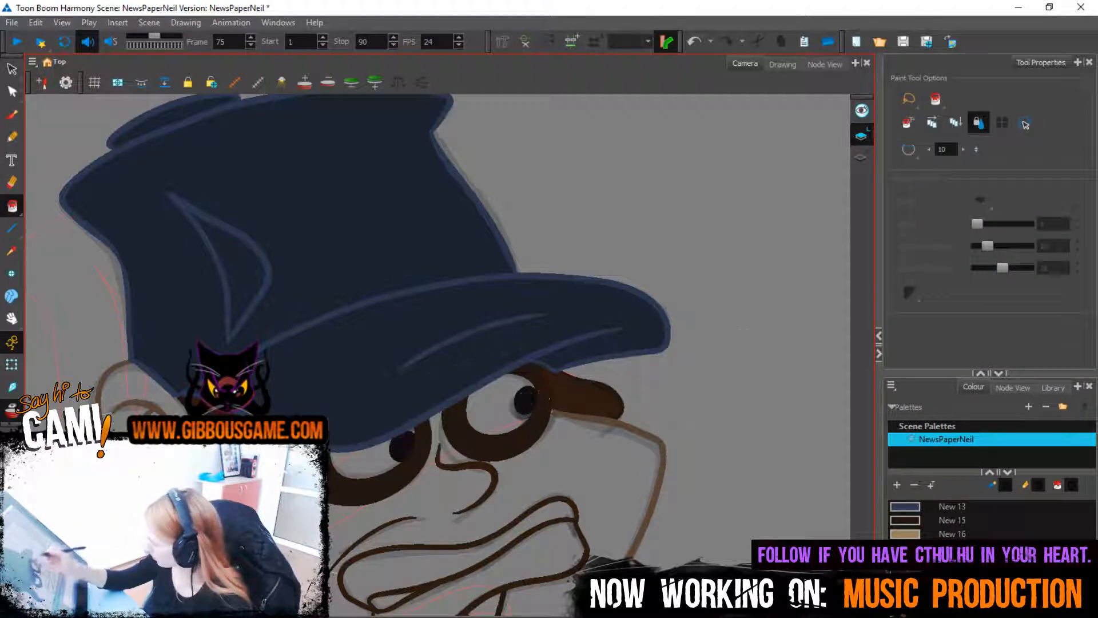
Fill both eyeballs around the new pupils with colour New 16
left_click(952, 533)
left_click(360, 468)
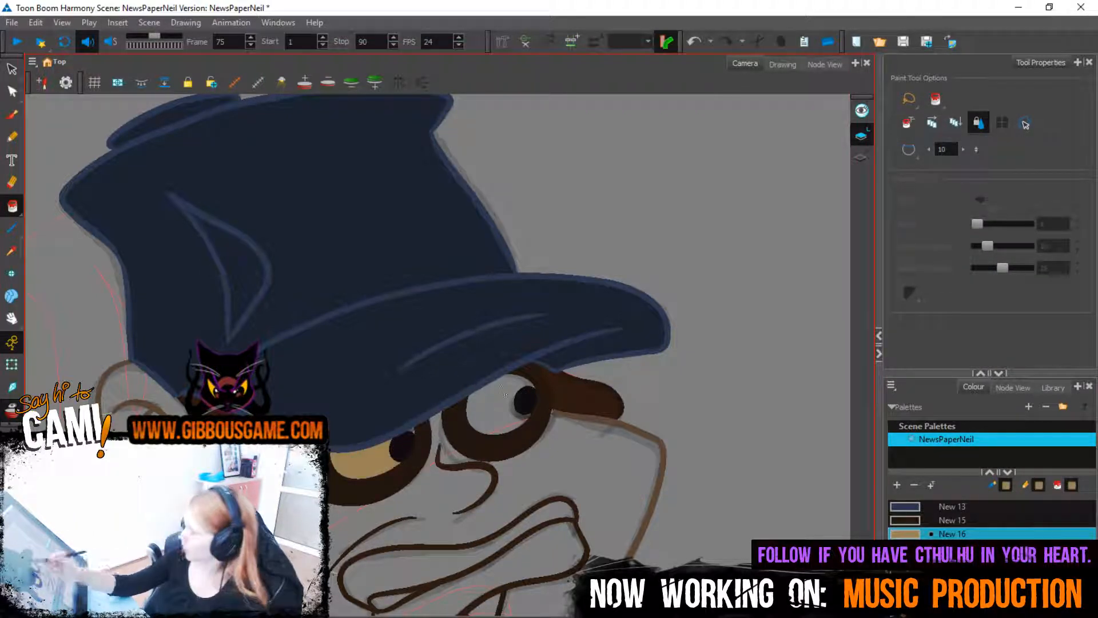
left_click(504, 394)
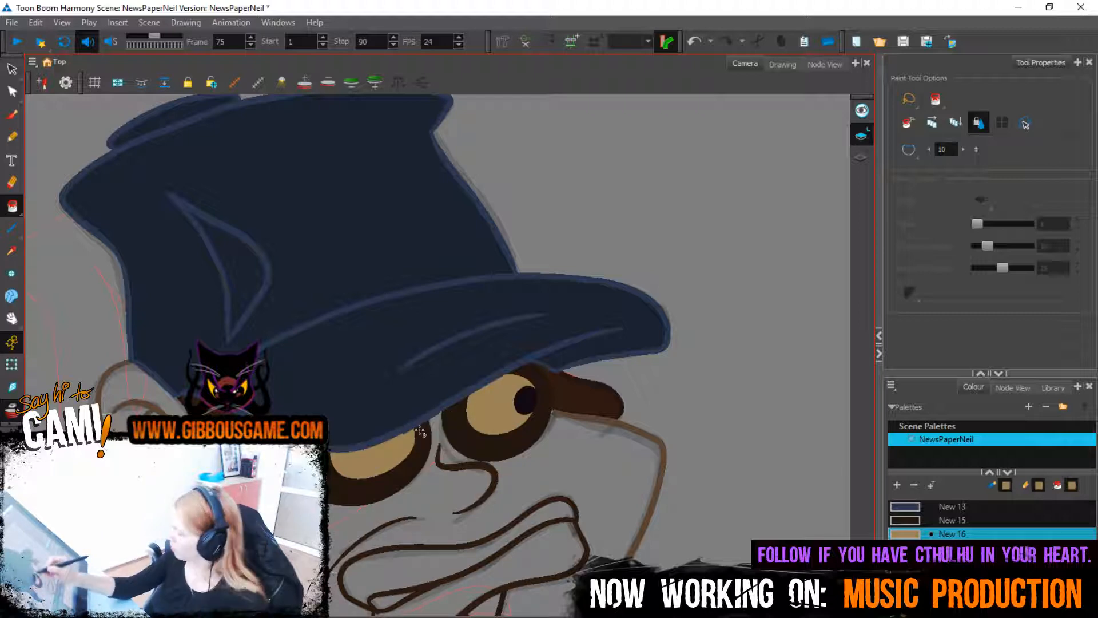
left_click(420, 432)
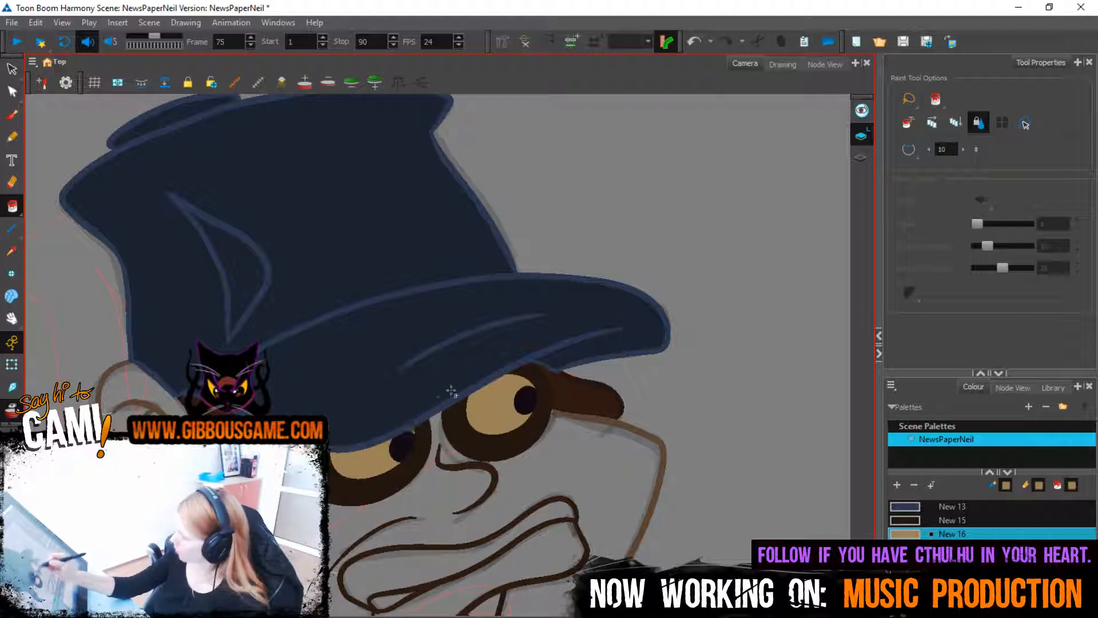
Delete the redrawn pupils and their surrounding eyeball fills from both eyes
scroll(444, 396, "down", 5)
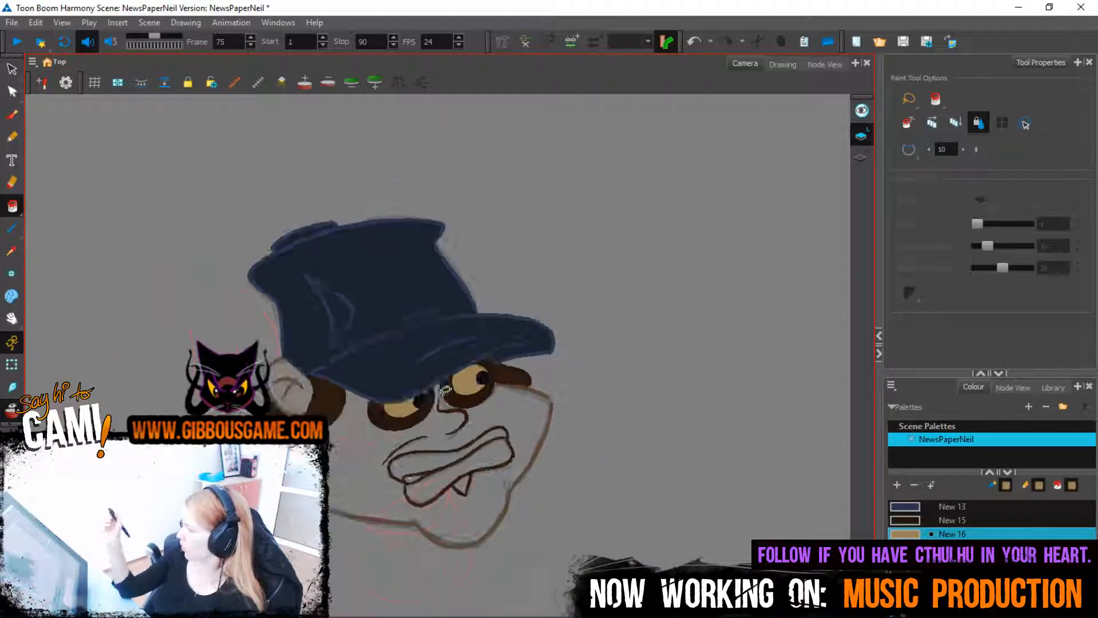
scroll(444, 396, "up", 6)
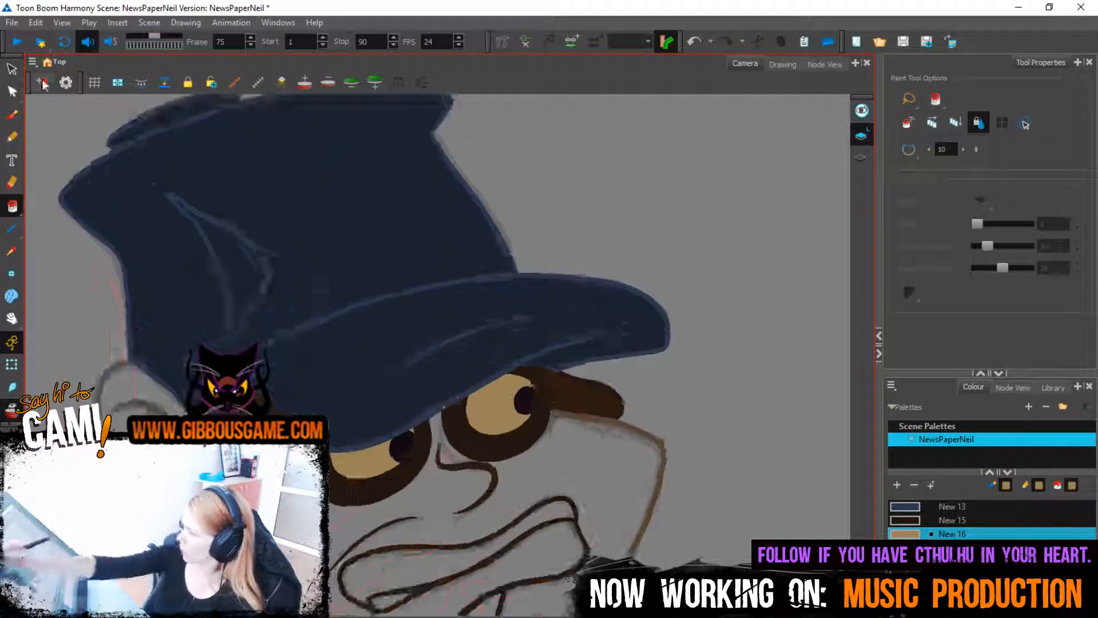
key("alt+s")
key("Delete")
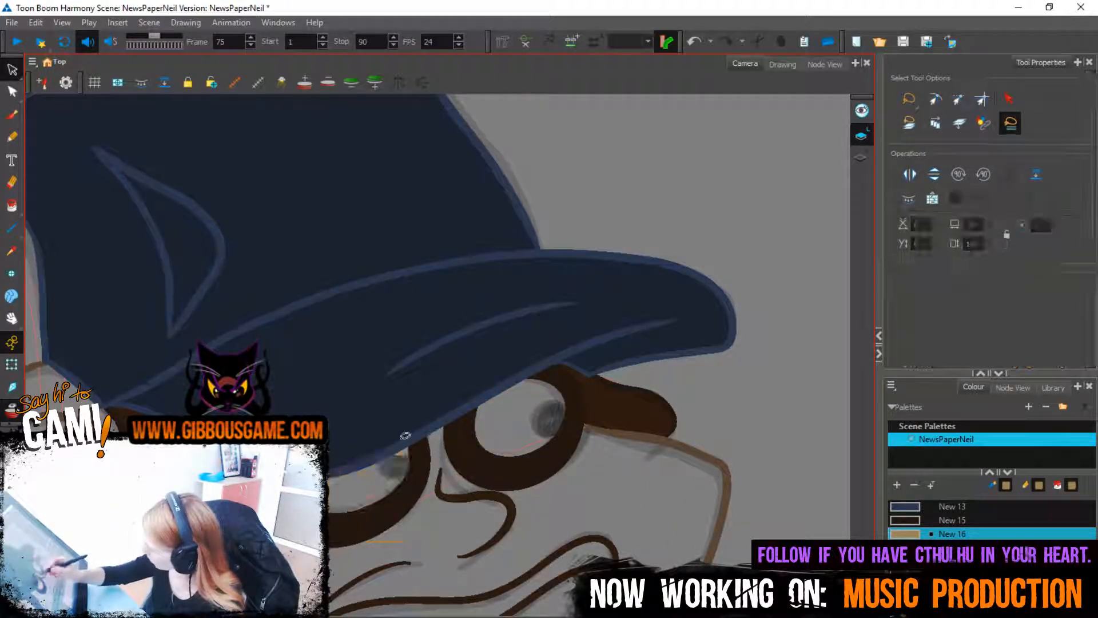
Brush a new dark pupil over the sketch in each eye with the 25-size vector brush
left_click(12, 118)
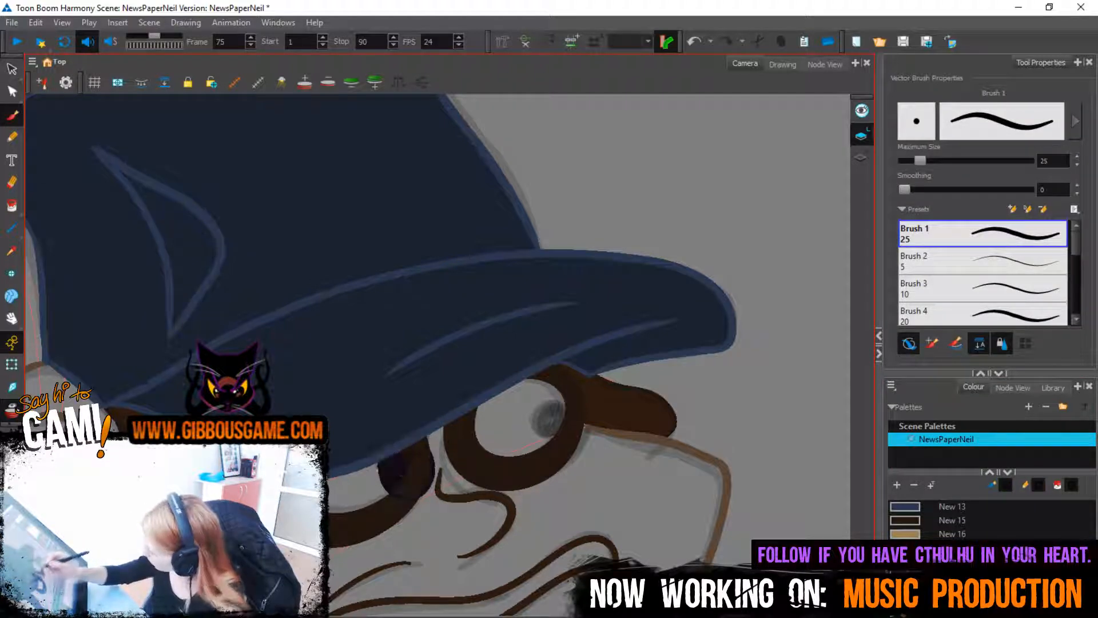
left_click_drag(401, 457, 394, 486)
left_click_drag(548, 415, 560, 440)
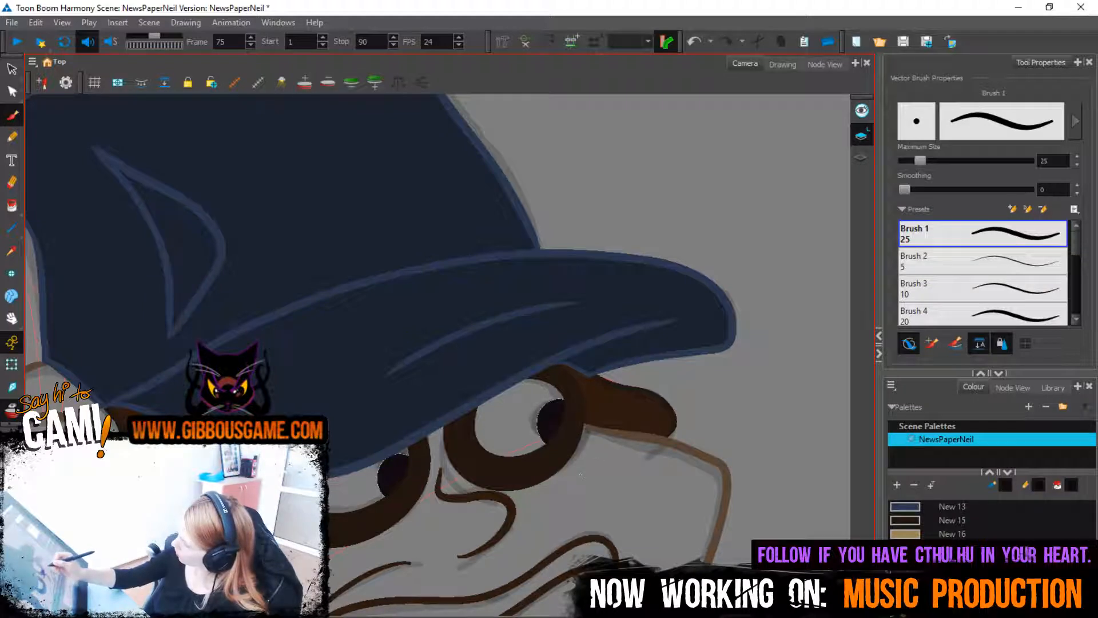
Fill both eyeballs around the new pupils with colour New 16 and review the whole head
left_click(953, 533)
left_click(12, 205)
left_click(358, 489)
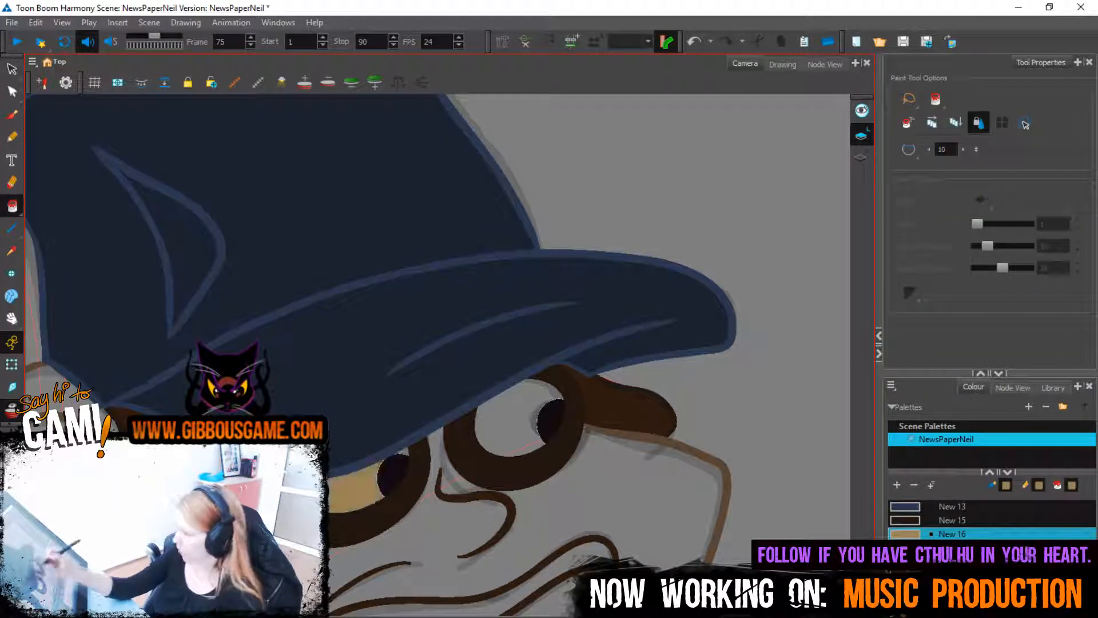
left_click(515, 411)
key("2")
key("2")
key("2")
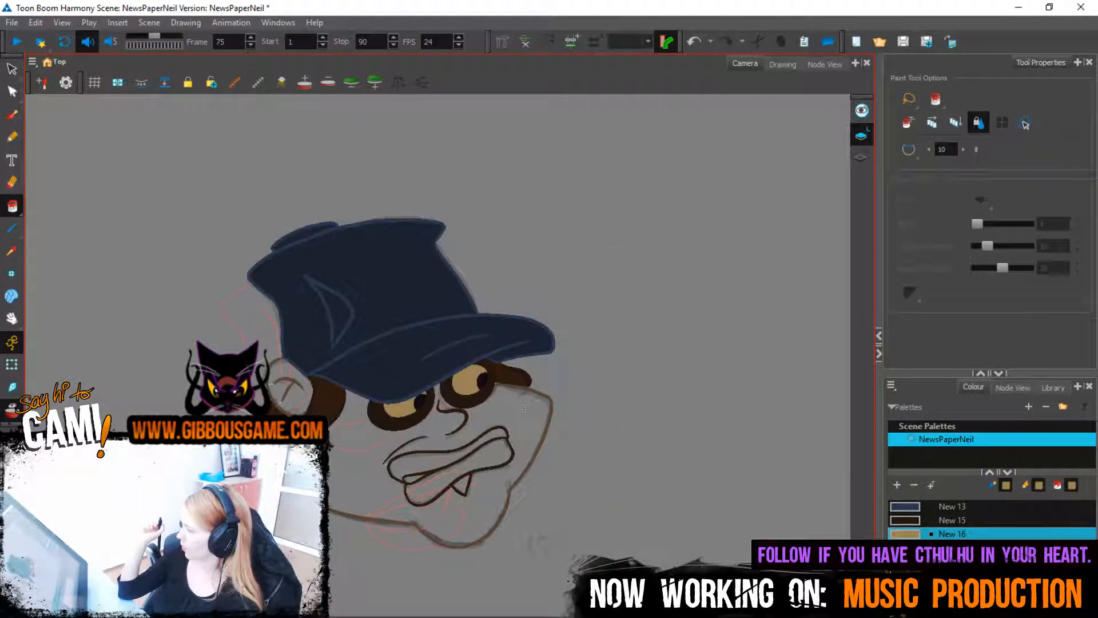
key("2")
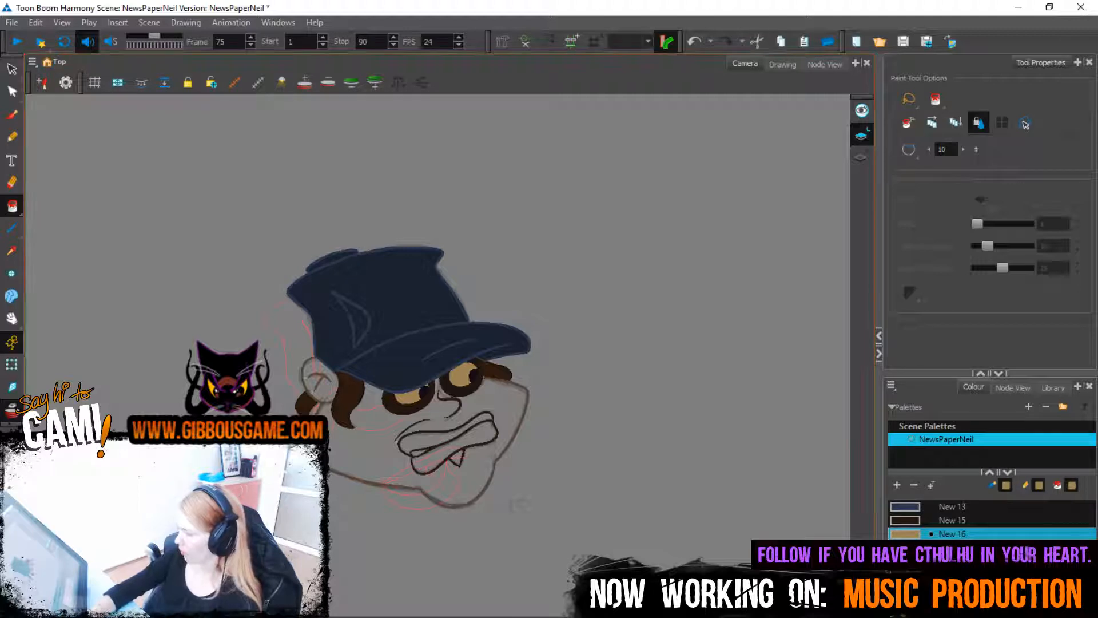
Switch to FL Studio and play back the clarinet part from bar 77
key("alt+Tab")
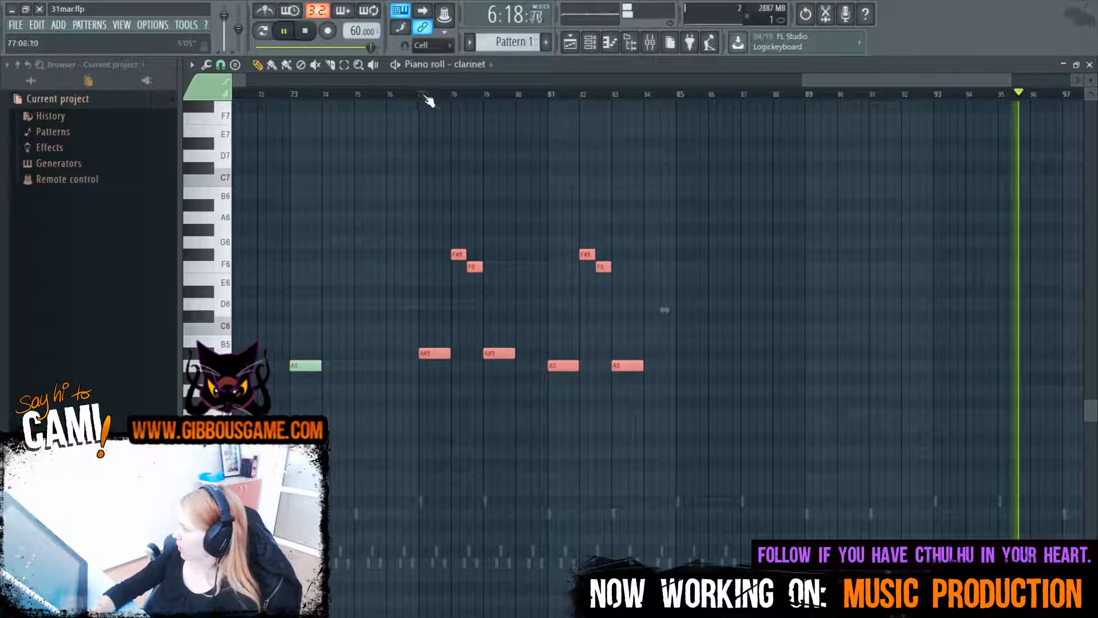
left_click(434, 95)
key("space")
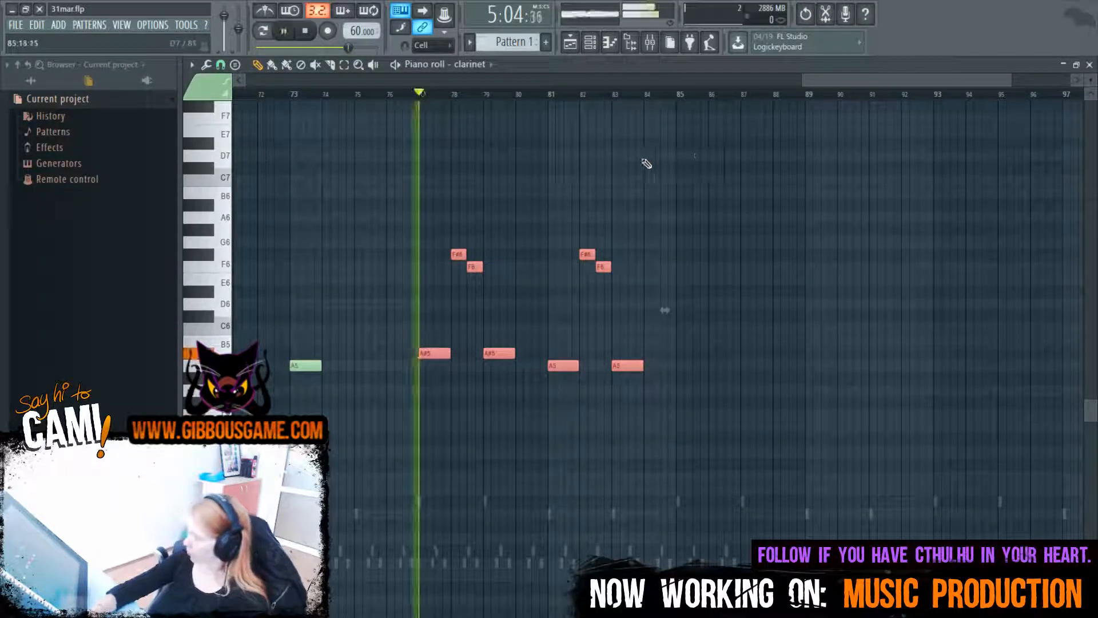
key("space")
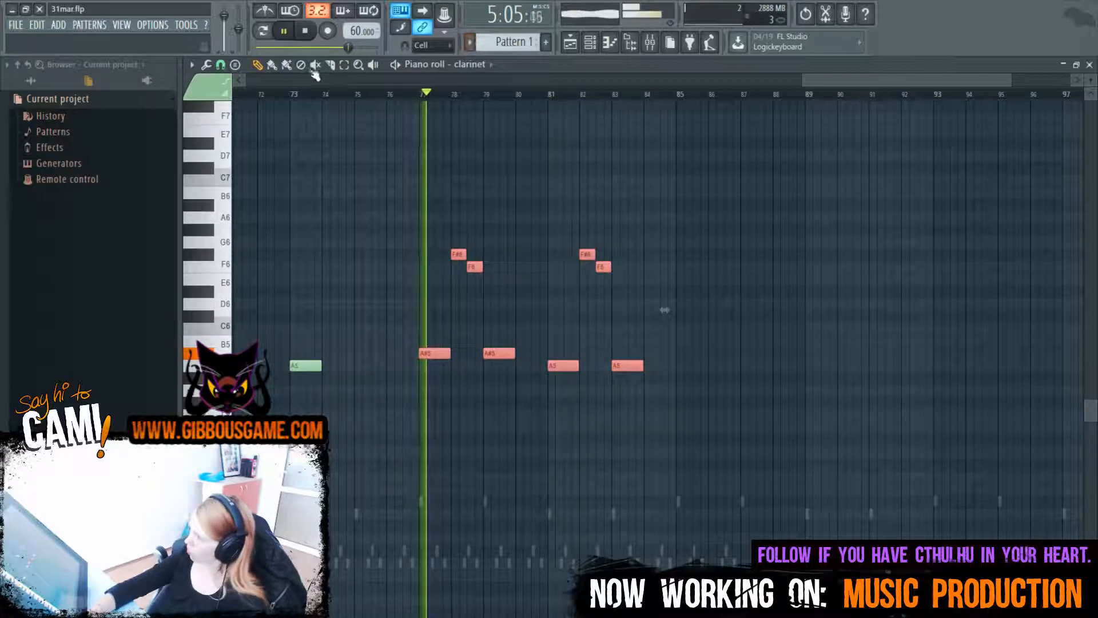
left_click(659, 95)
key("space")
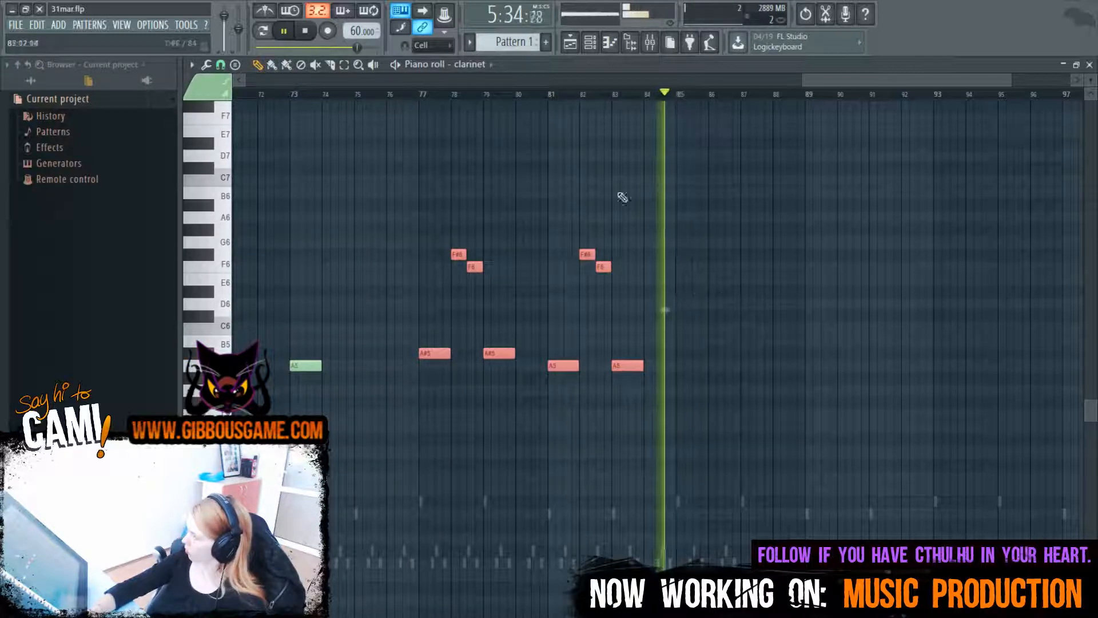
left_click(417, 96)
key("space")
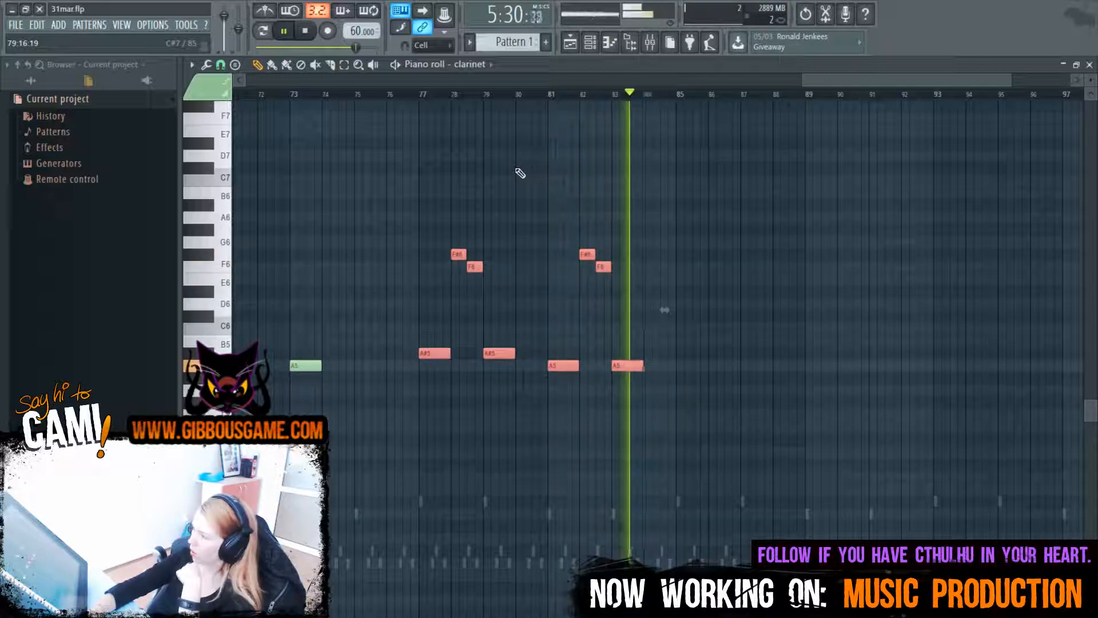
Place an A#5 note at the start of bar 85, followed by C6 at 85:07 and C#6 at 85:09
left_click(680, 354)
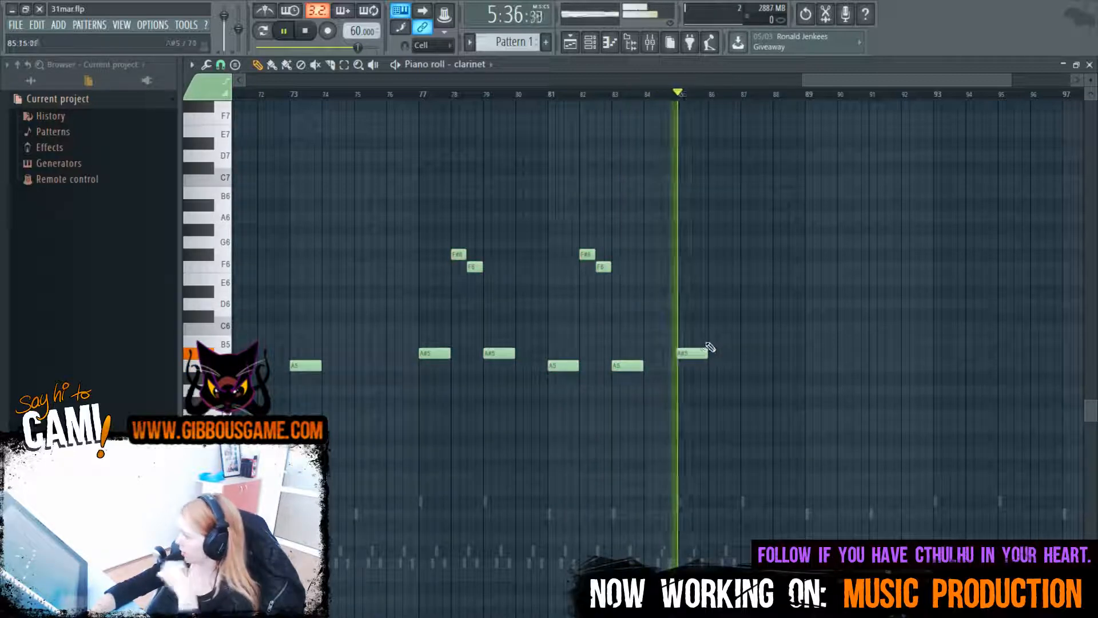
key("space")
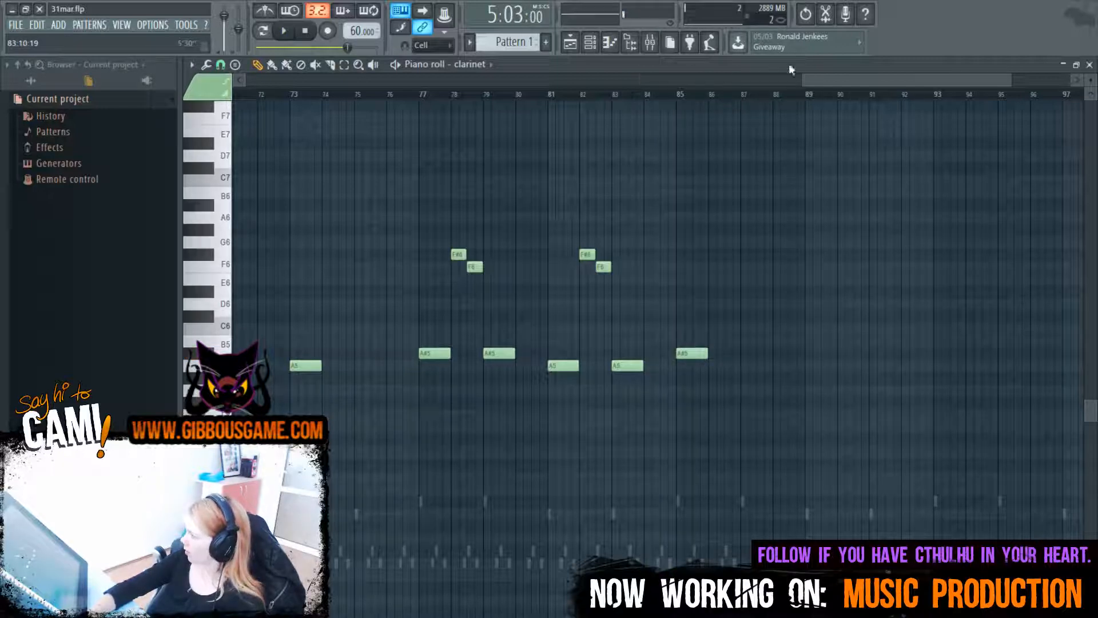
left_click_drag(801, 78, 922, 80)
left_click(426, 98)
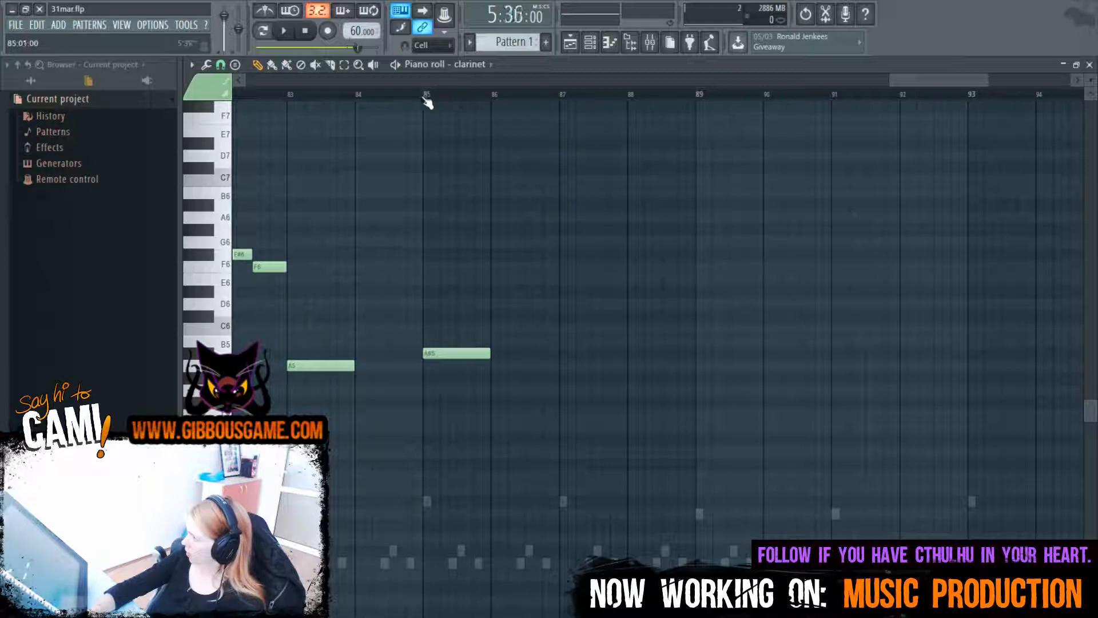
key("space")
left_click(449, 328)
key("space")
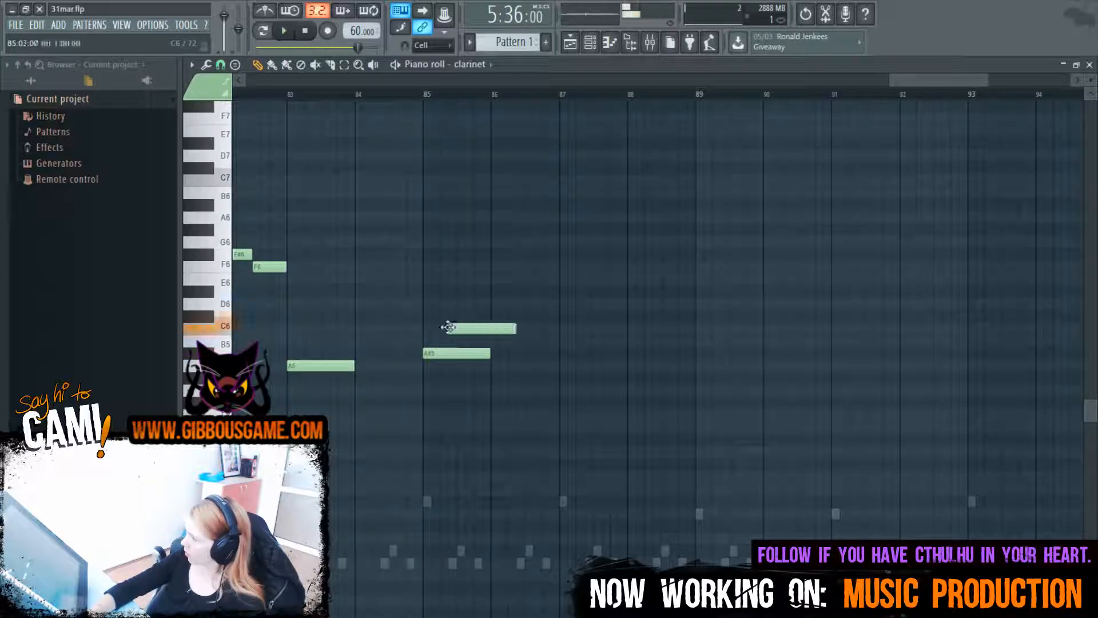
left_click(459, 316)
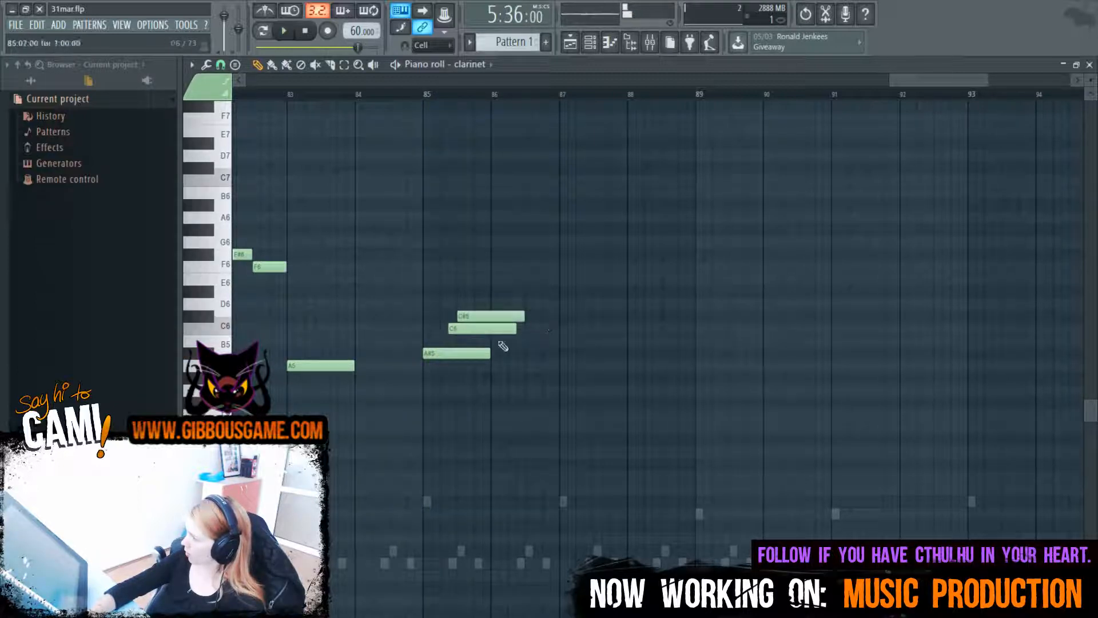
Shorten bar 85's A#5 to end where C6 begins, and cut the C6 and C#6 to two steps each
left_click_drag(488, 353, 448, 353)
key("space")
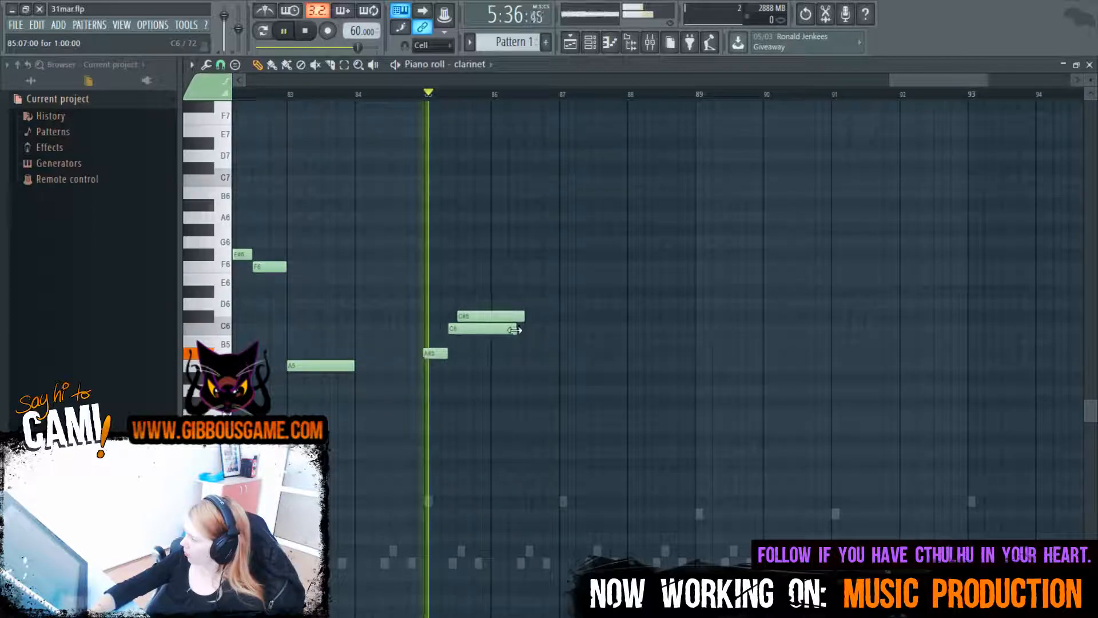
left_click_drag(515, 329, 456, 329)
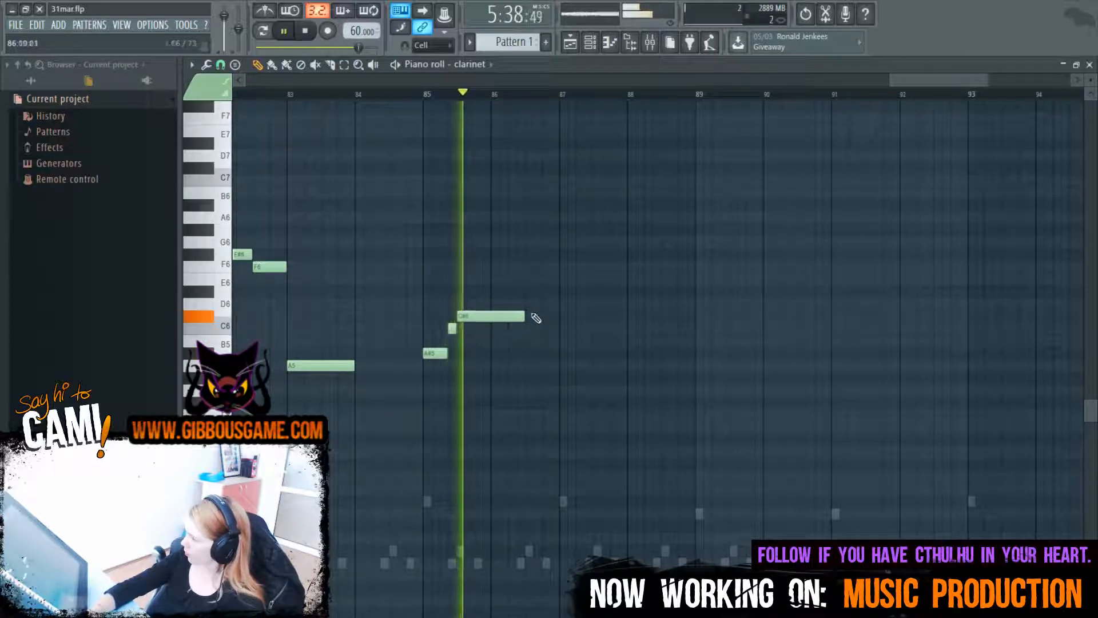
left_click_drag(523, 317, 464, 316)
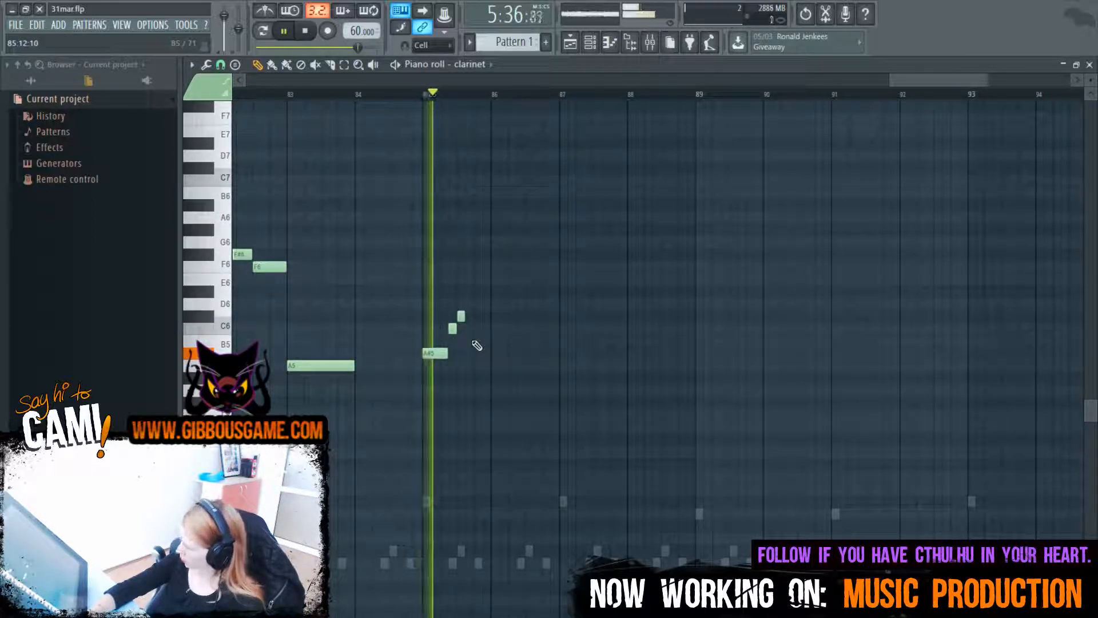
key("space")
Add an A5 note at 85:13 and lengthen both it and the preceding C#6 to four steps
left_click(468, 378)
left_click_drag(466, 379, 461, 369)
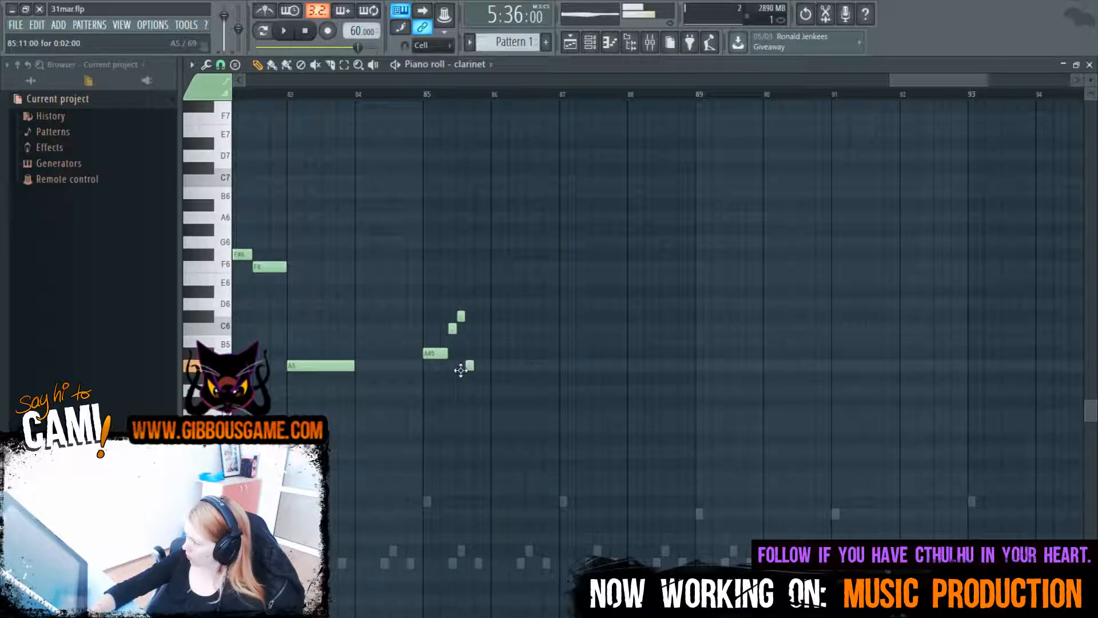
key("space")
left_click_drag(897, 80, 847, 87)
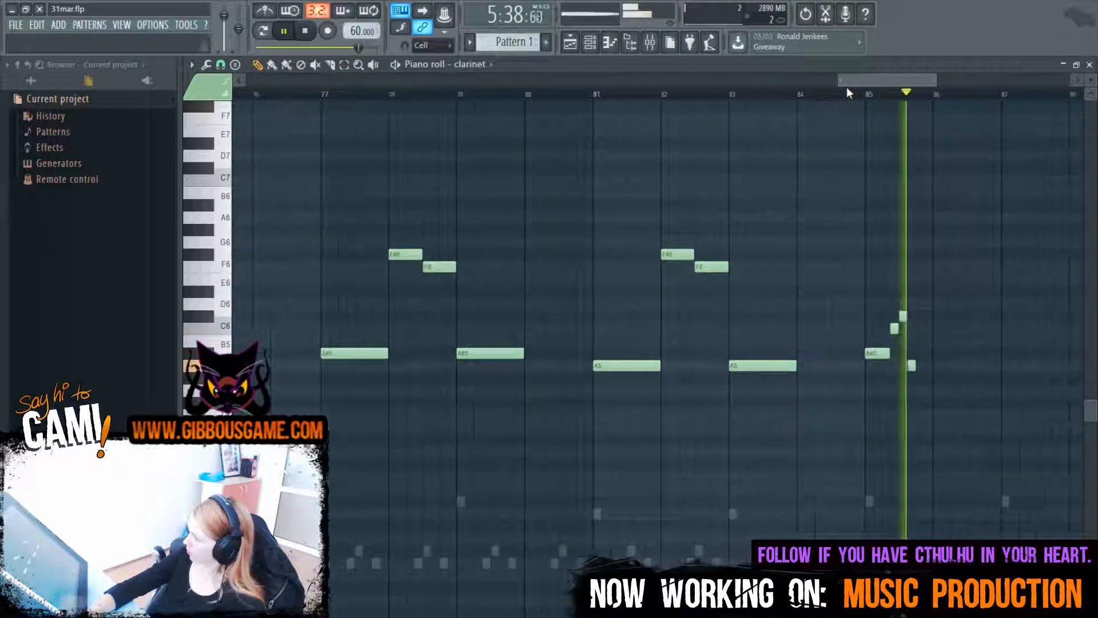
key("space")
left_click_drag(881, 366, 893, 371)
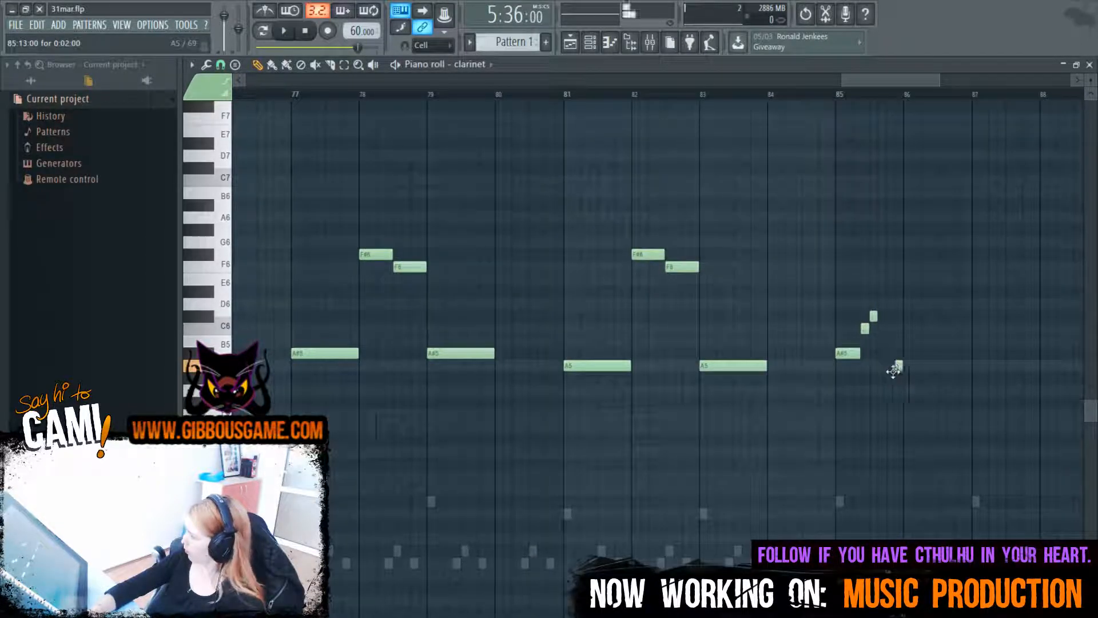
key("space")
left_click_drag(876, 316, 887, 315)
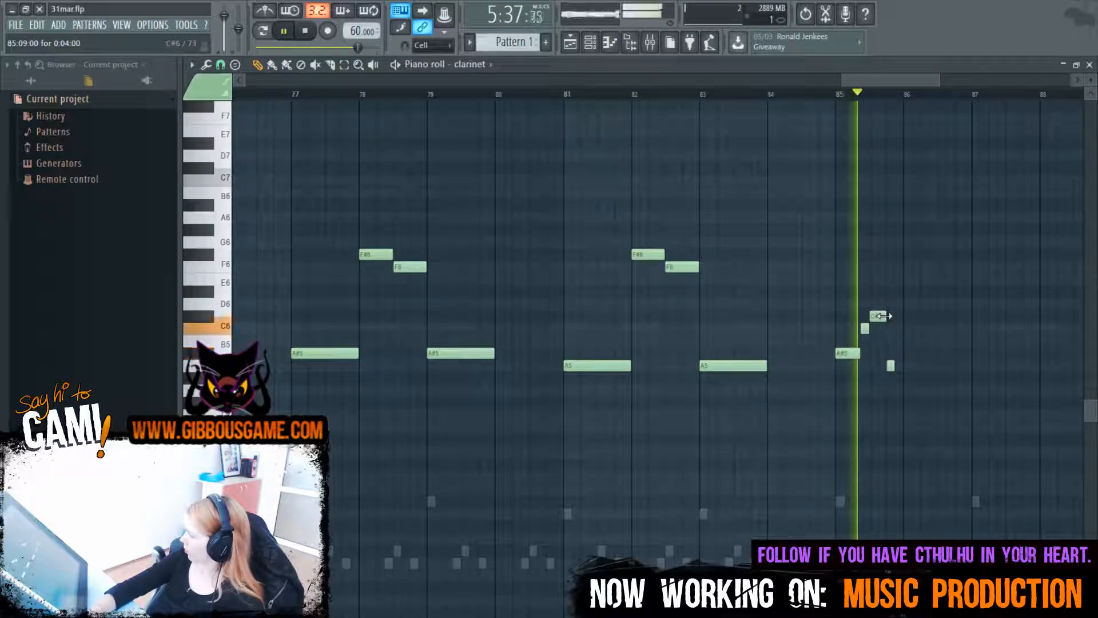
left_click_drag(893, 366, 903, 366)
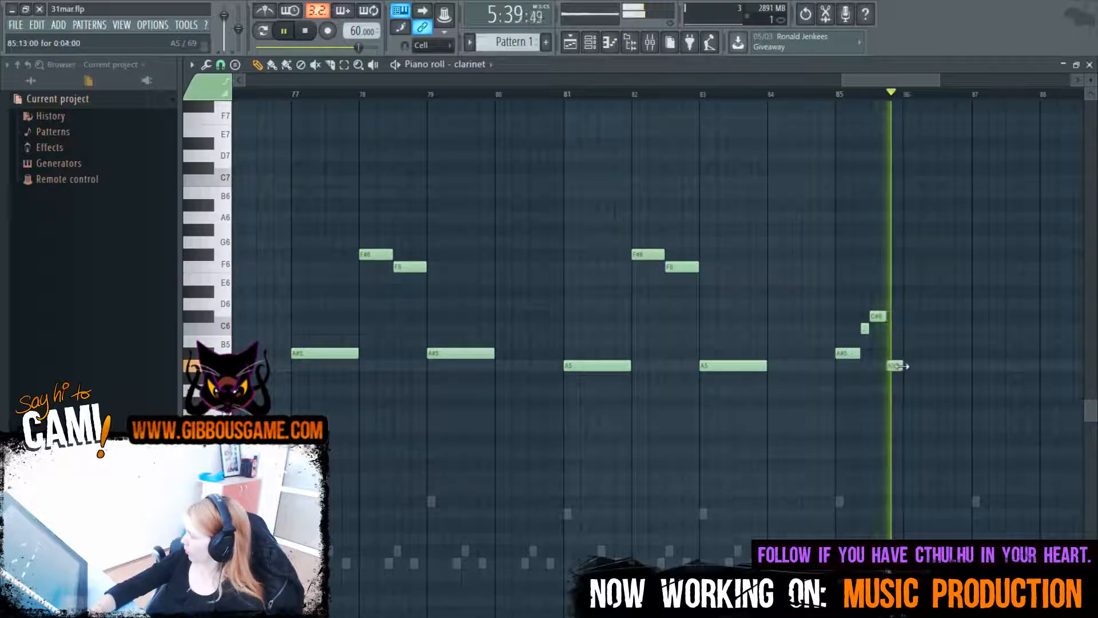
Try an eight-step F#6 note at the start of bar 86 followed by an eight-step F6, and play from bar 85
left_click(908, 254)
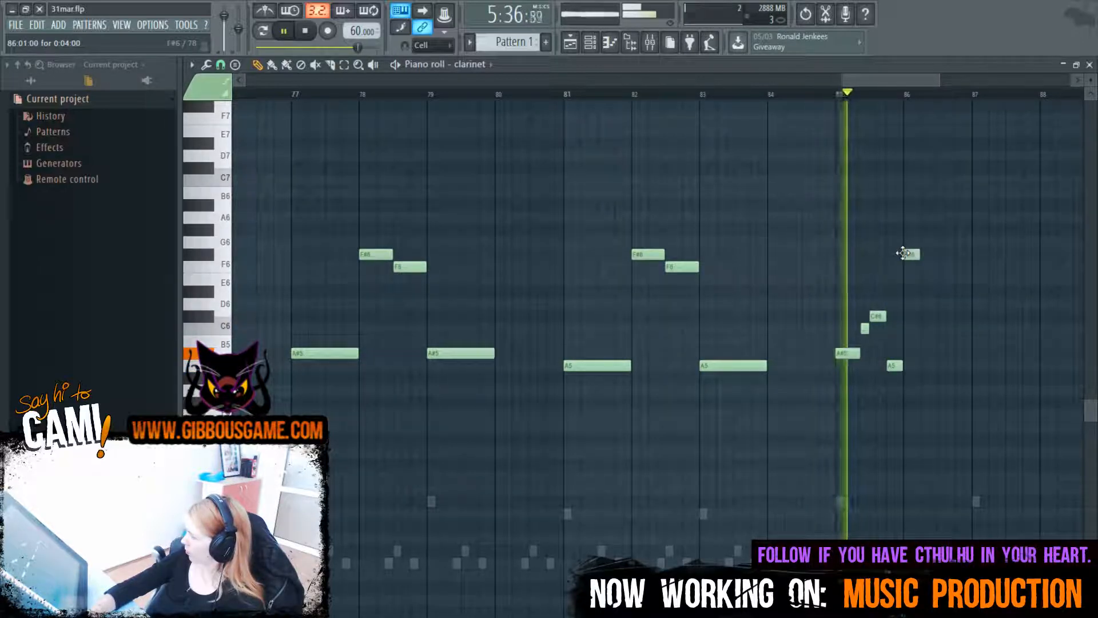
left_click_drag(919, 254, 936, 253)
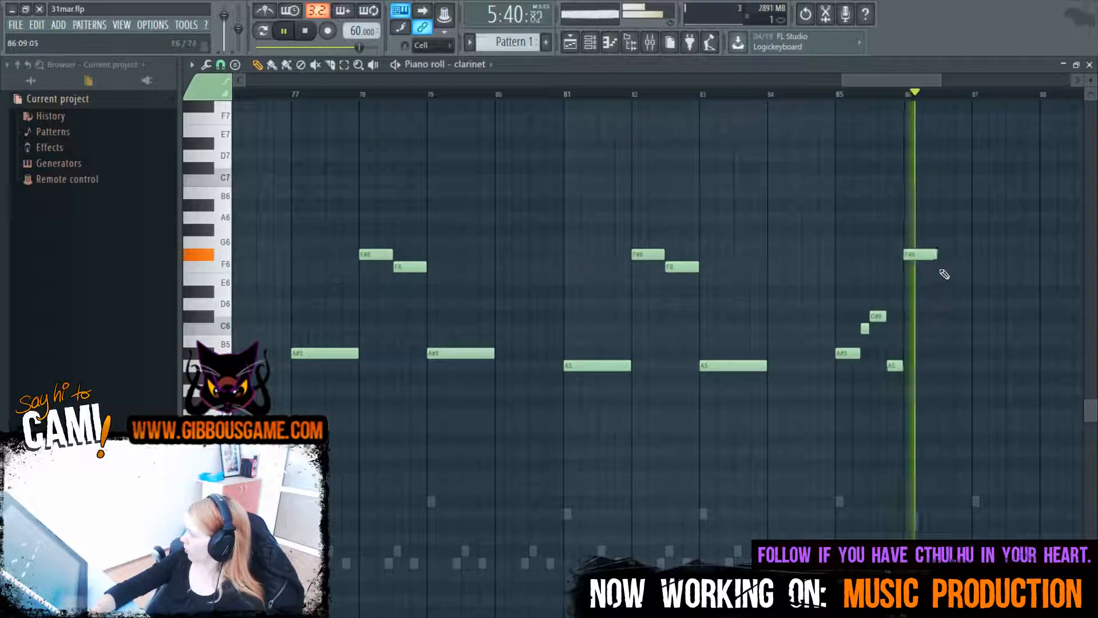
left_click(944, 267)
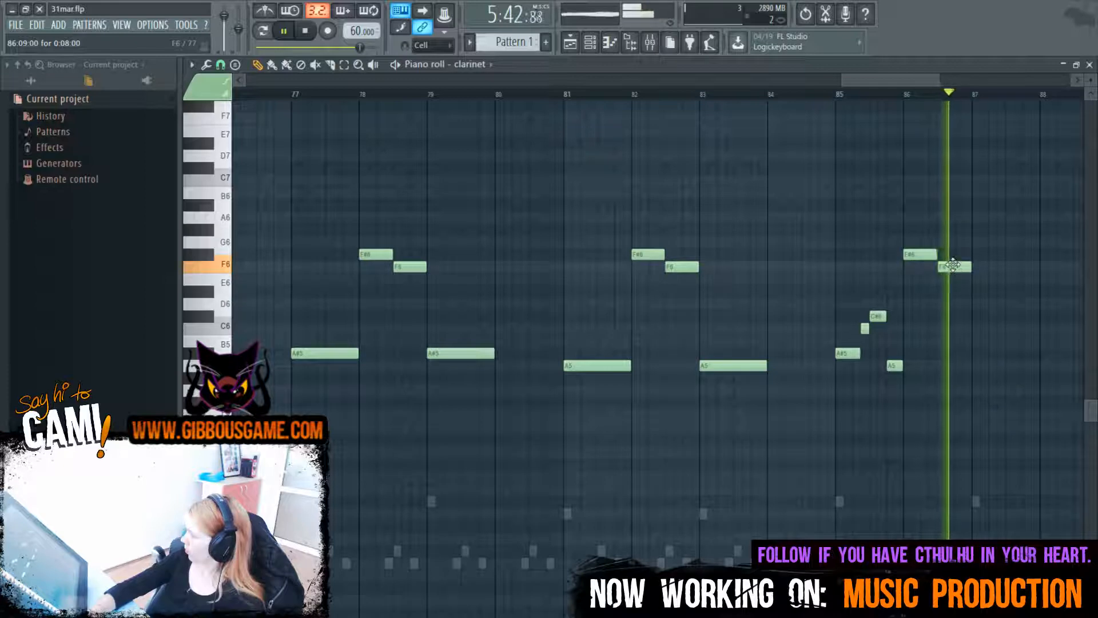
left_click(838, 95)
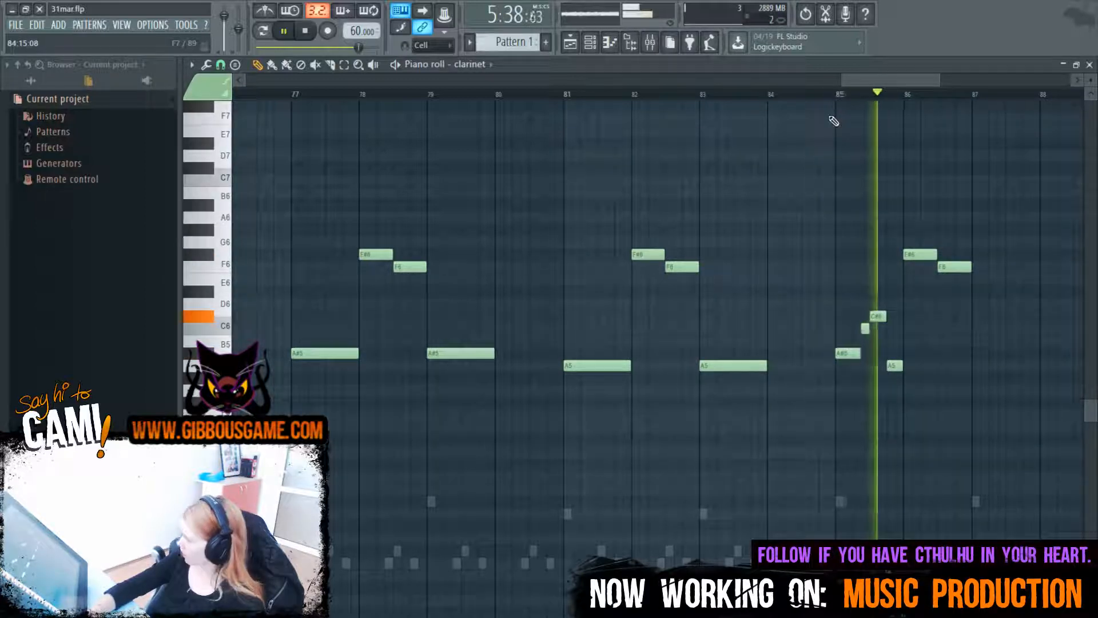
Stop playback and delete the F#6 and F6 notes from bar 86
key("space")
right_click(920, 254)
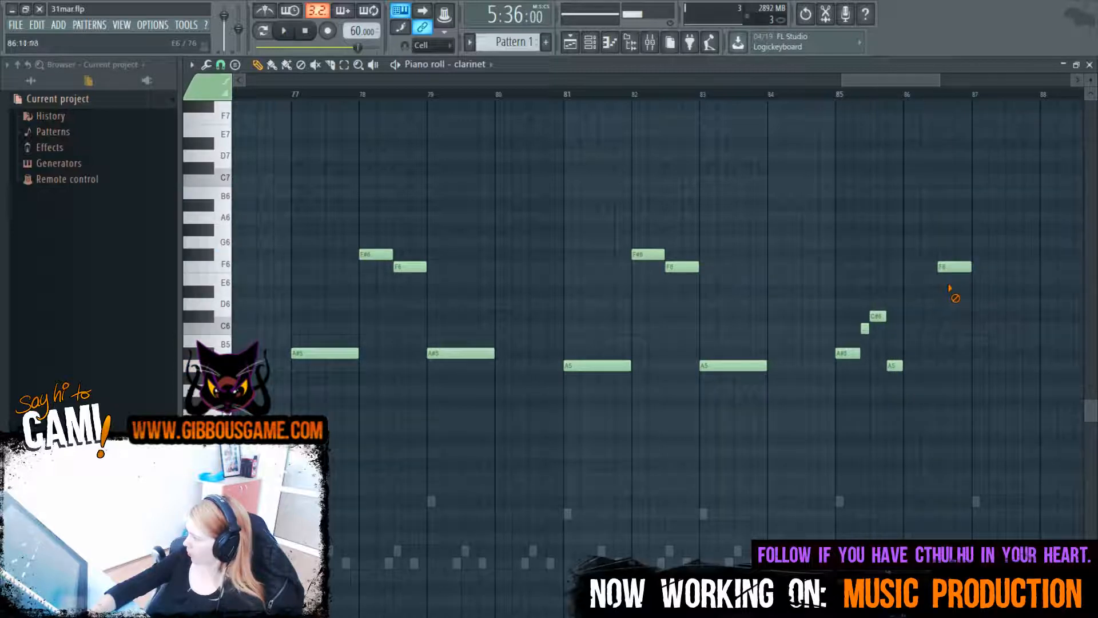
right_click(955, 267)
Repeat the figure in bar 86 with a four-step A#5, two-step C6 at 86:07, and four-step C#6 and A5 at 86:09 and 86:13
left_click(911, 355)
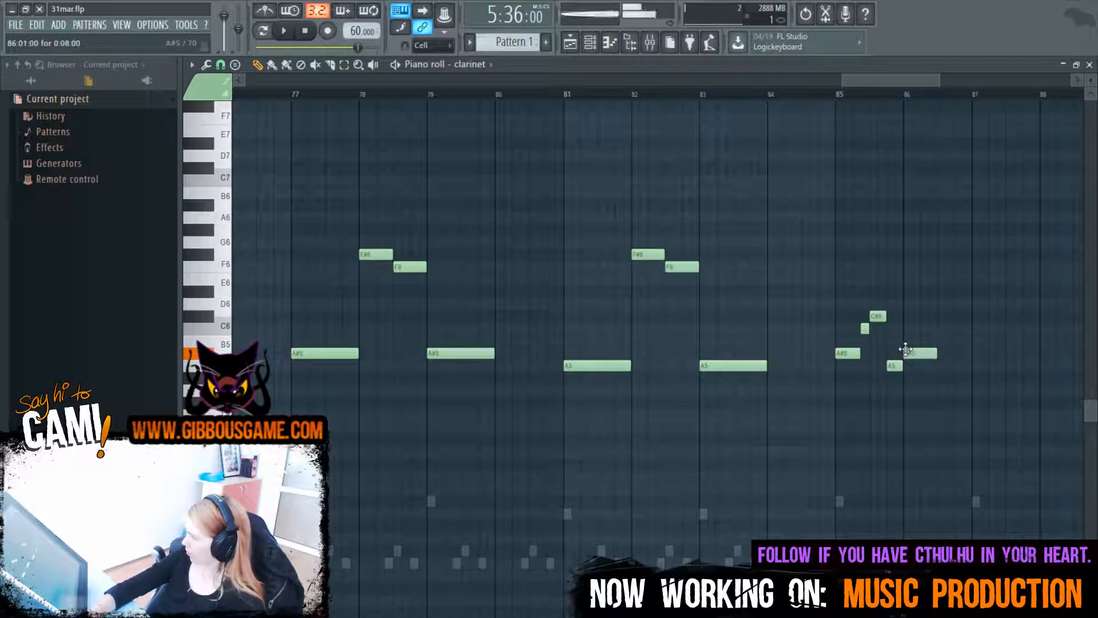
mouse_move(919, 353)
left_mouse_down()
mouse_move(933, 352)
mouse_move(919, 355)
left_mouse_up()
left_click(932, 329)
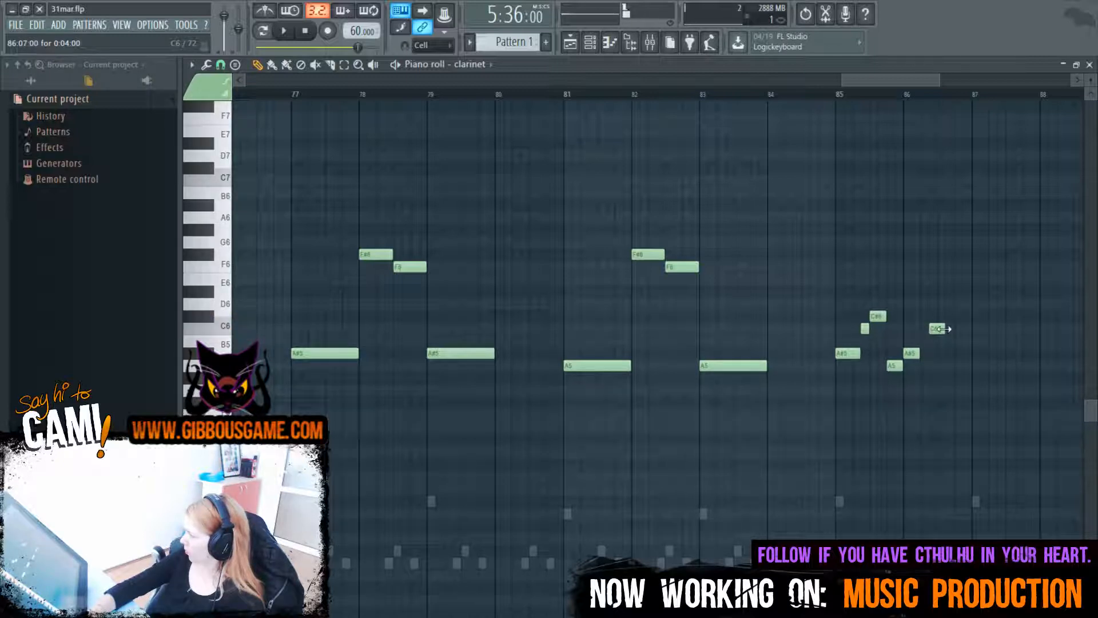
left_click(939, 317)
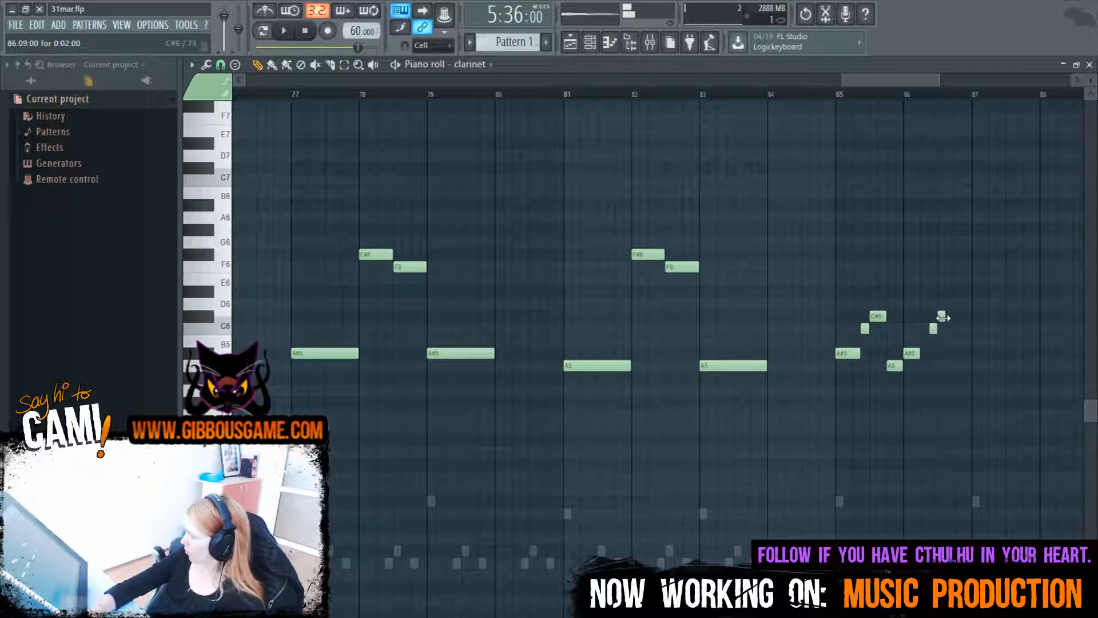
left_click(956, 369)
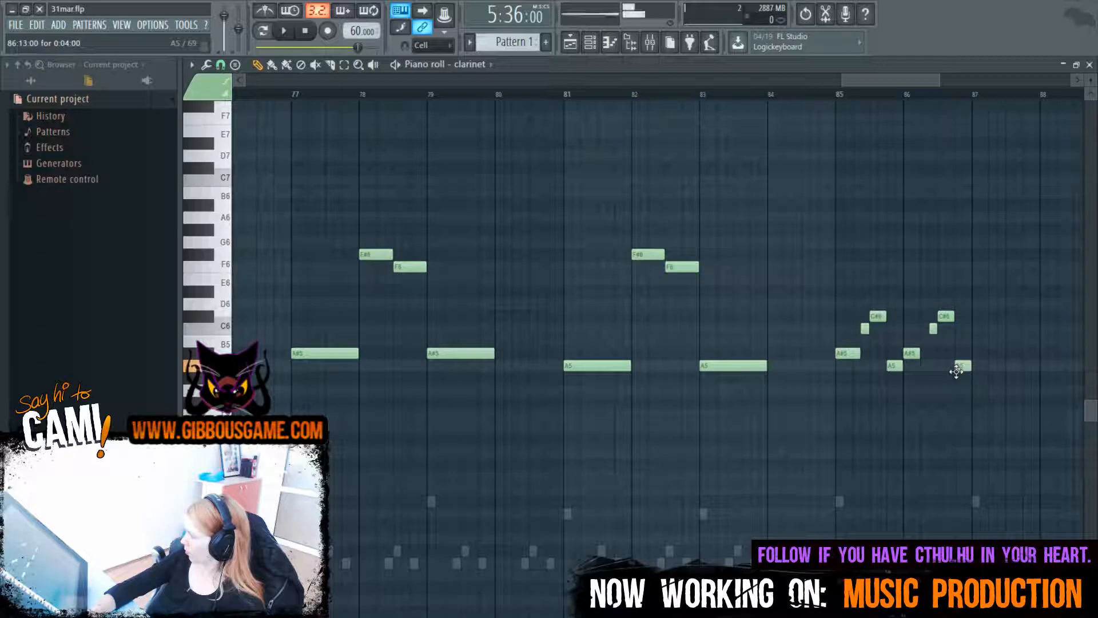
Play back the new figure from around bar 85 and delete the A5 note at the end of bar 86
left_click(826, 94)
key("space")
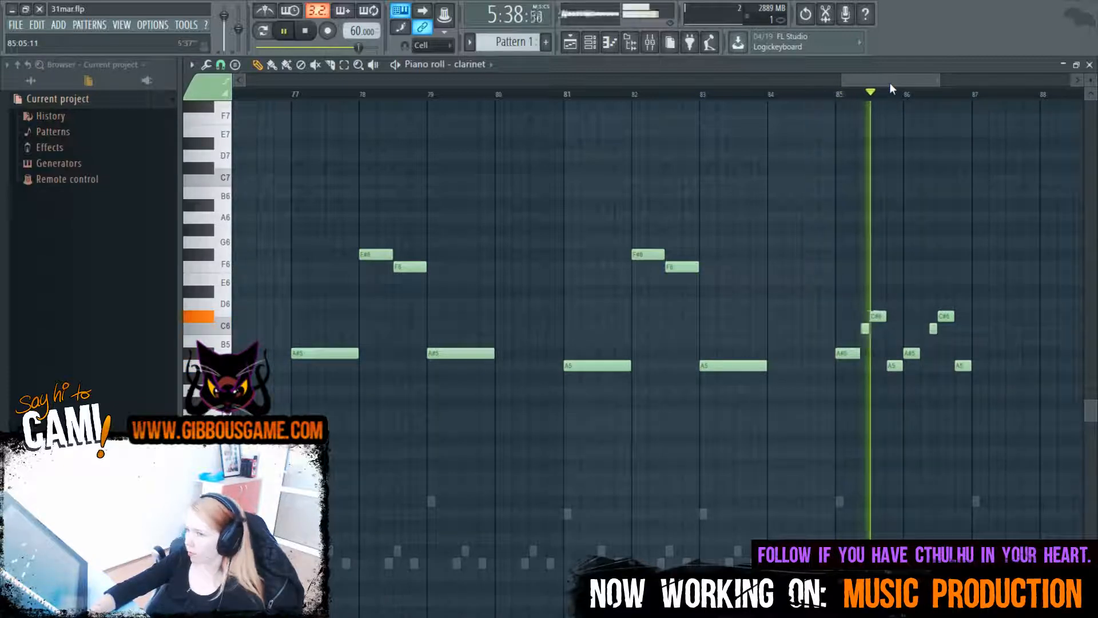
left_click_drag(892, 83, 920, 79)
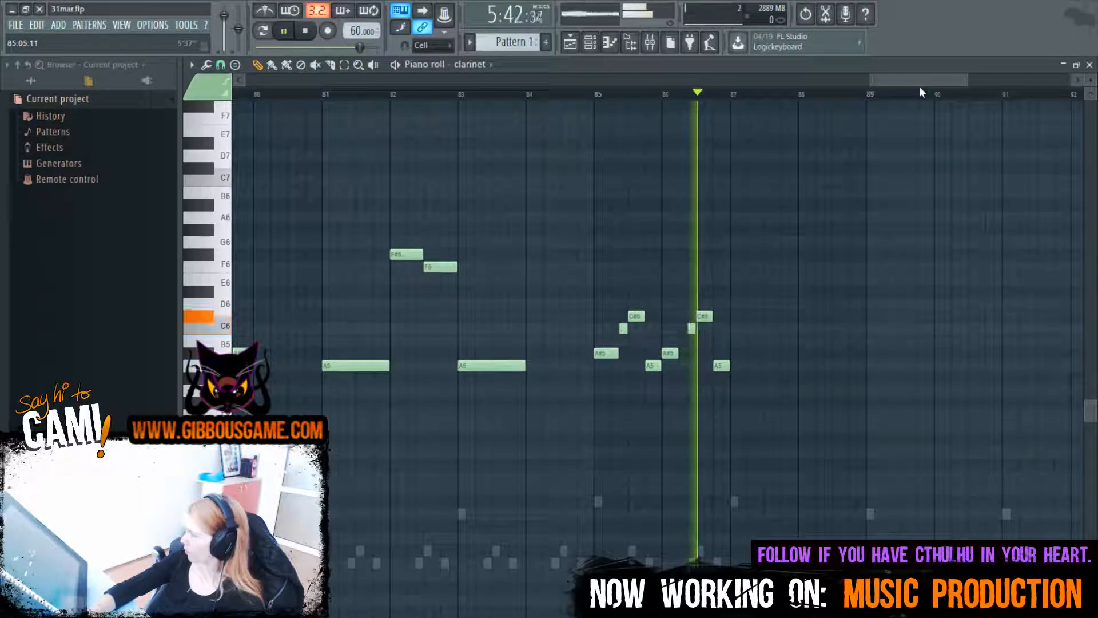
key("space")
right_click(719, 365)
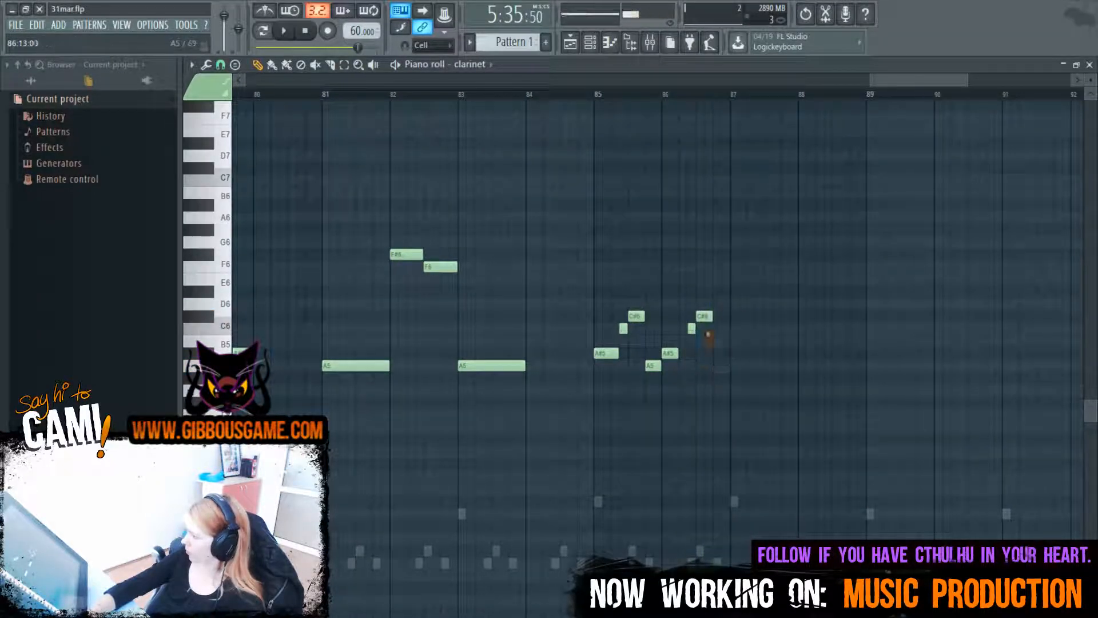
Delete all the clarinet notes in bars 85 and 86
right_click(704, 316)
right_click(691, 328)
right_click(653, 365)
right_click(670, 353)
right_click(636, 316)
right_click(624, 328)
right_click(607, 352)
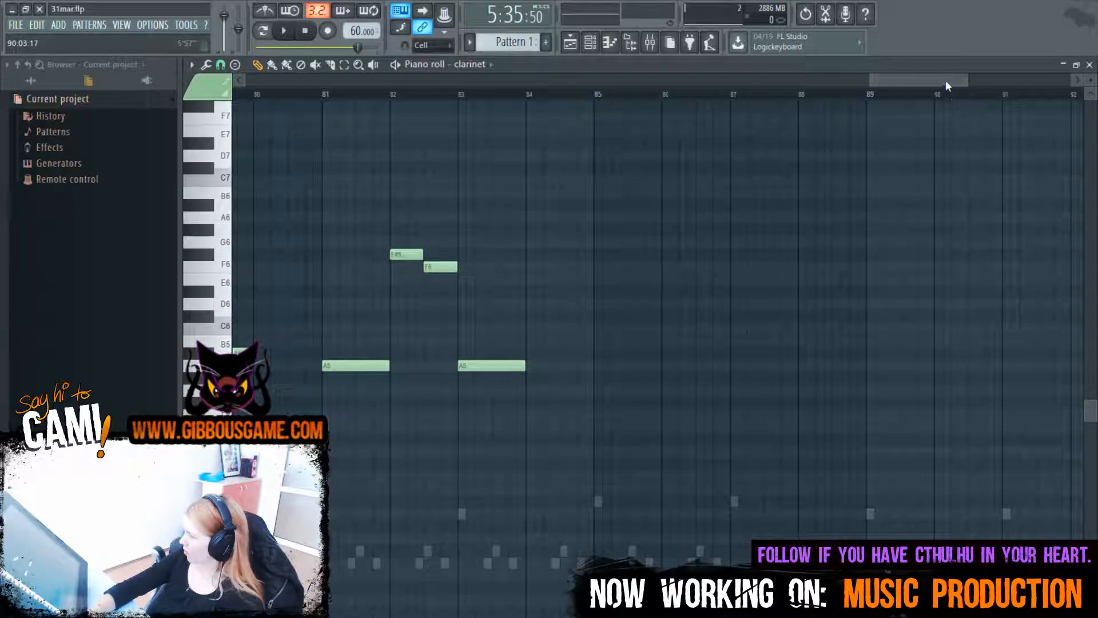
Play back the clarinet melody from bar 77 through the phrase ending in bar 83, then stop playback
left_click_drag(945, 82, 846, 84)
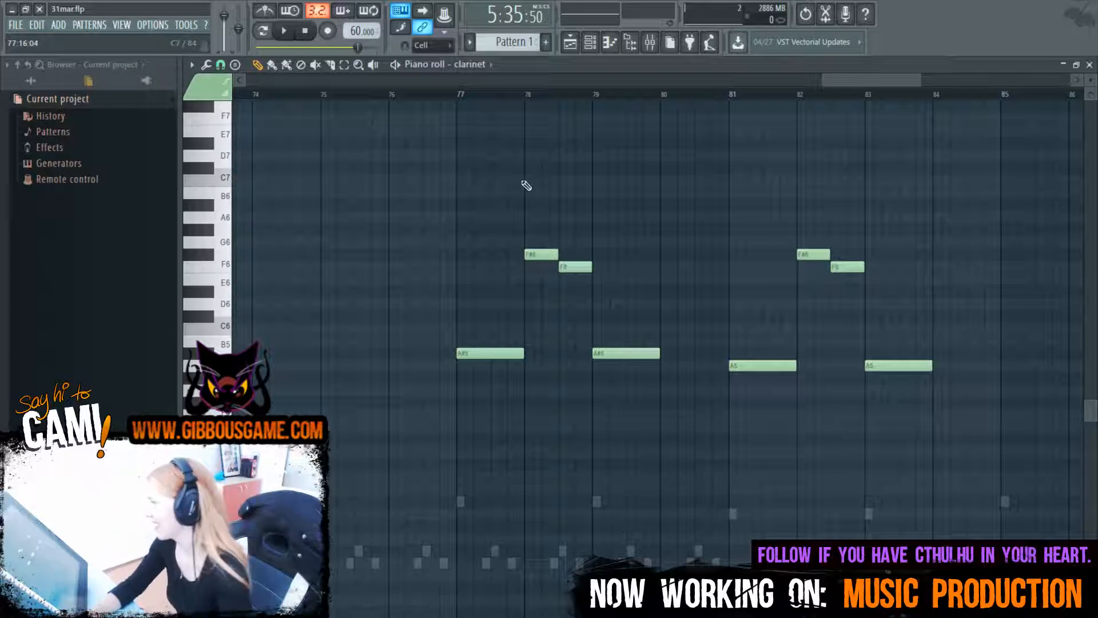
left_click(460, 94)
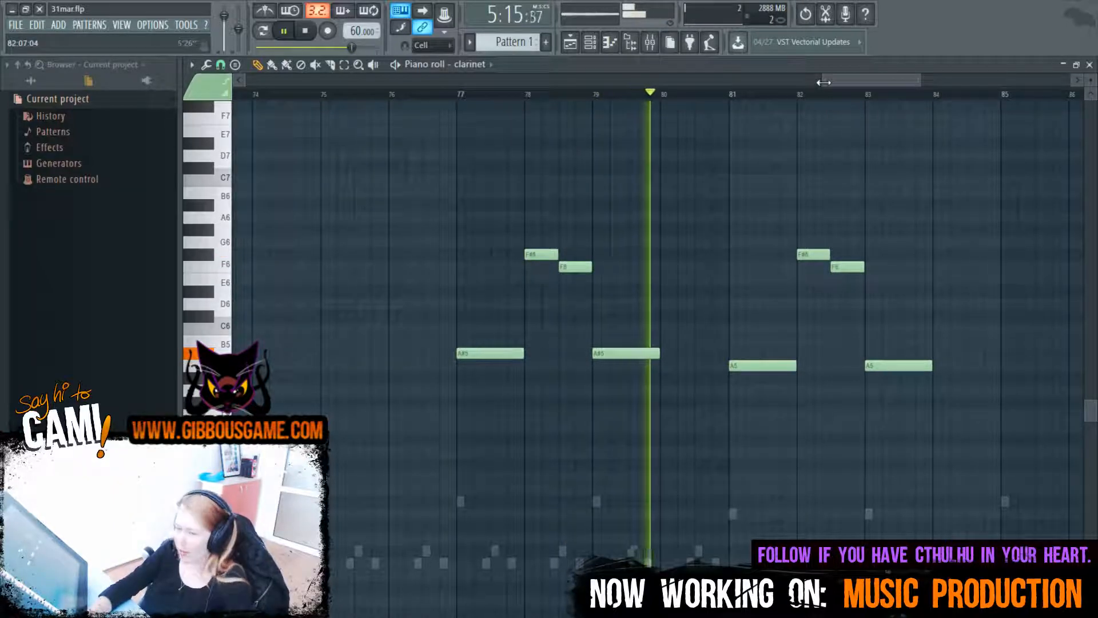
left_click_drag(842, 85, 866, 78)
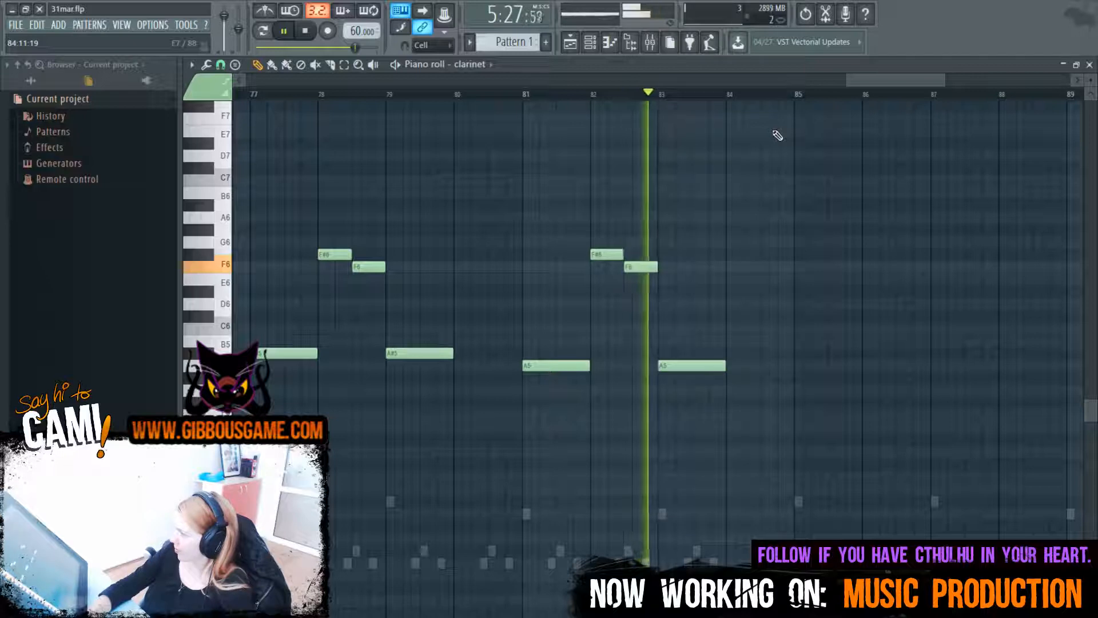
left_click_drag(897, 83, 694, 121)
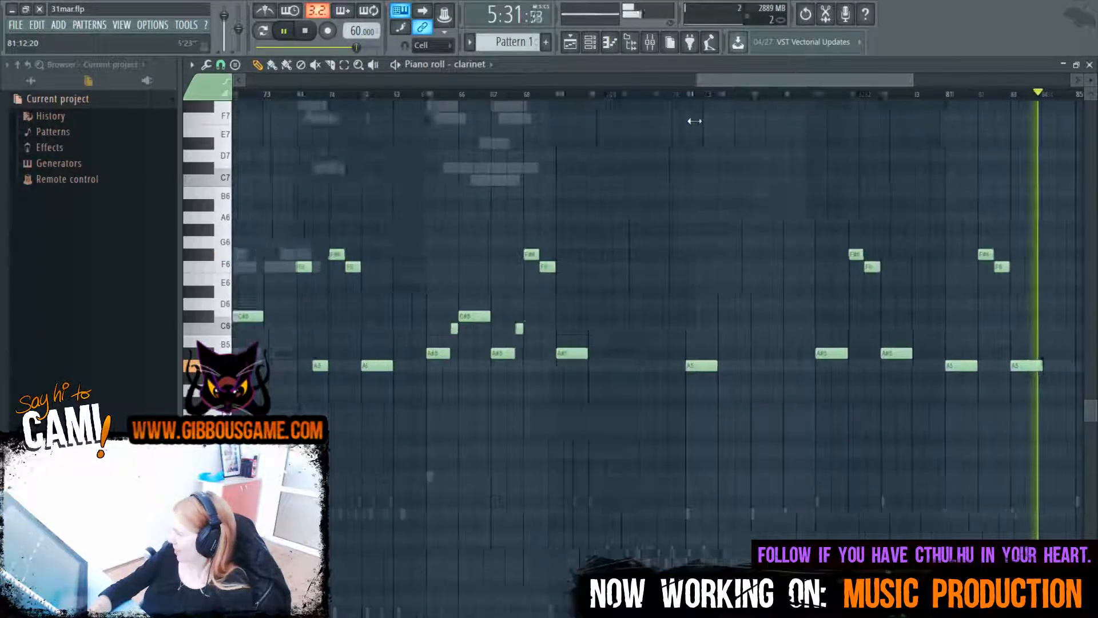
left_click(779, 93)
key("space")
Add a one-bar A#5 clarinet note at the start of bar 85 and a one-bar A5 at bar 89
left_click_drag(791, 80, 848, 102)
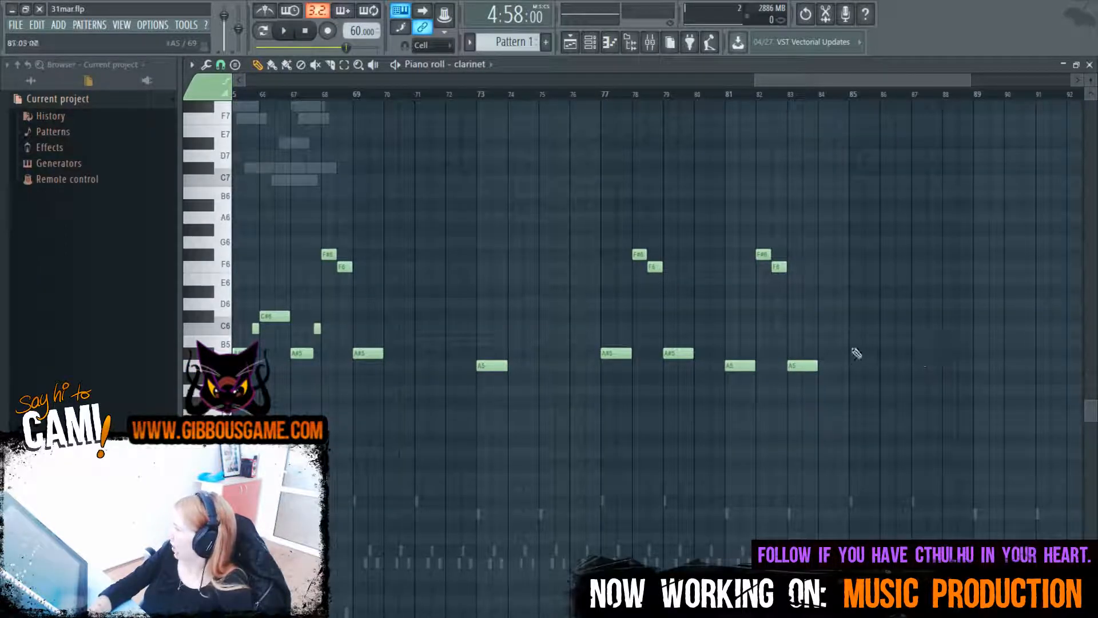
left_click(852, 341)
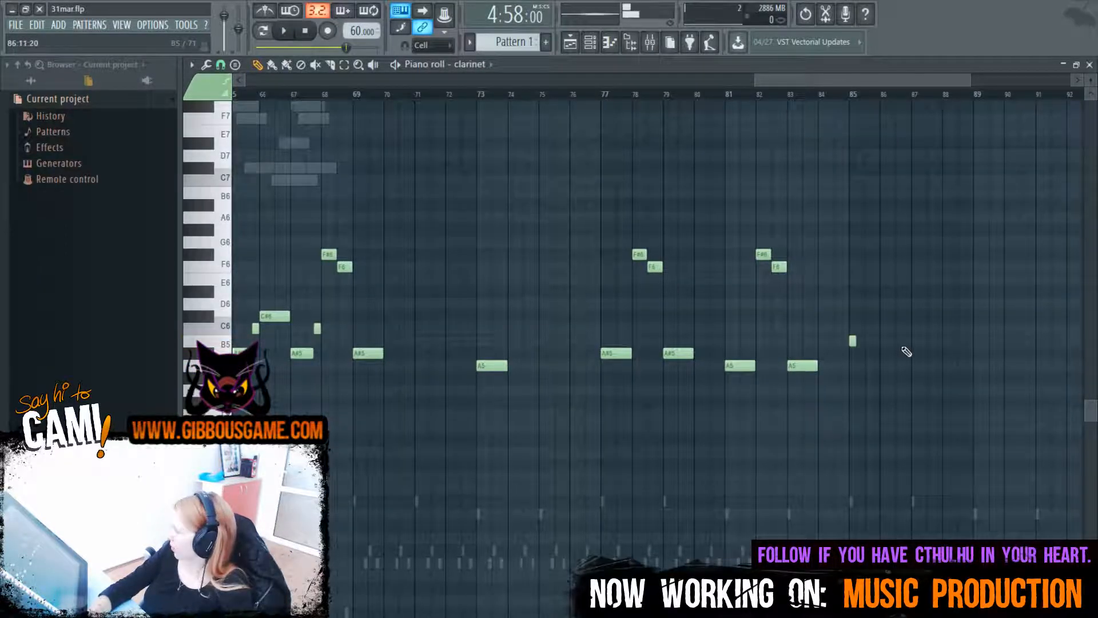
left_click(855, 354)
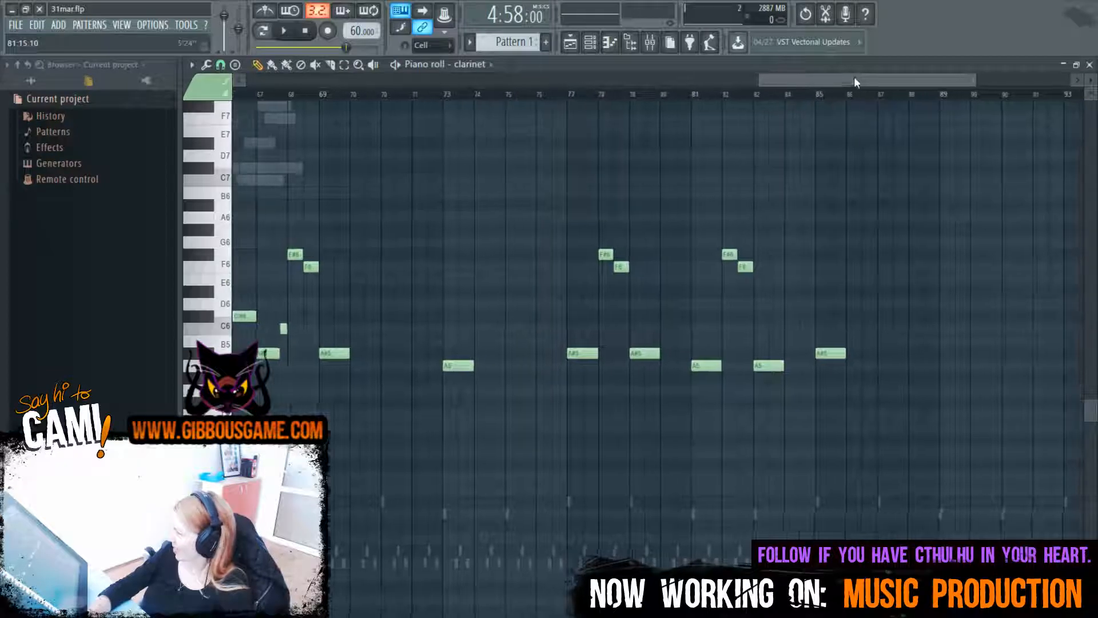
scroll(853, 76, "left", 1)
left_click(995, 366)
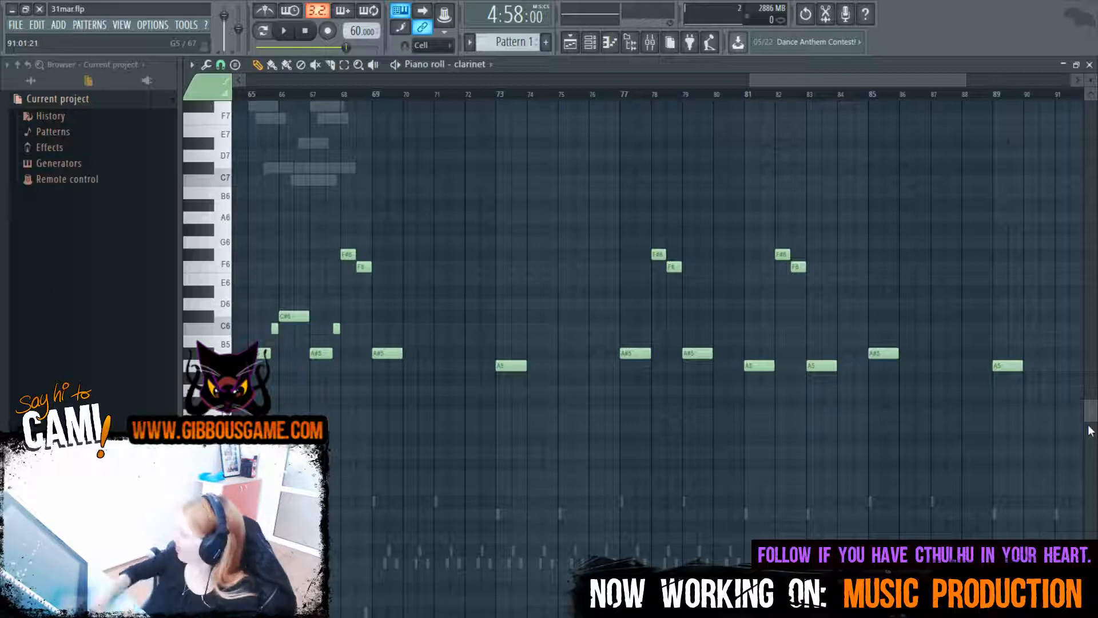
Play back the new clarinet note from bar 85 and stop playback
scroll(988, 155, "right", 5)
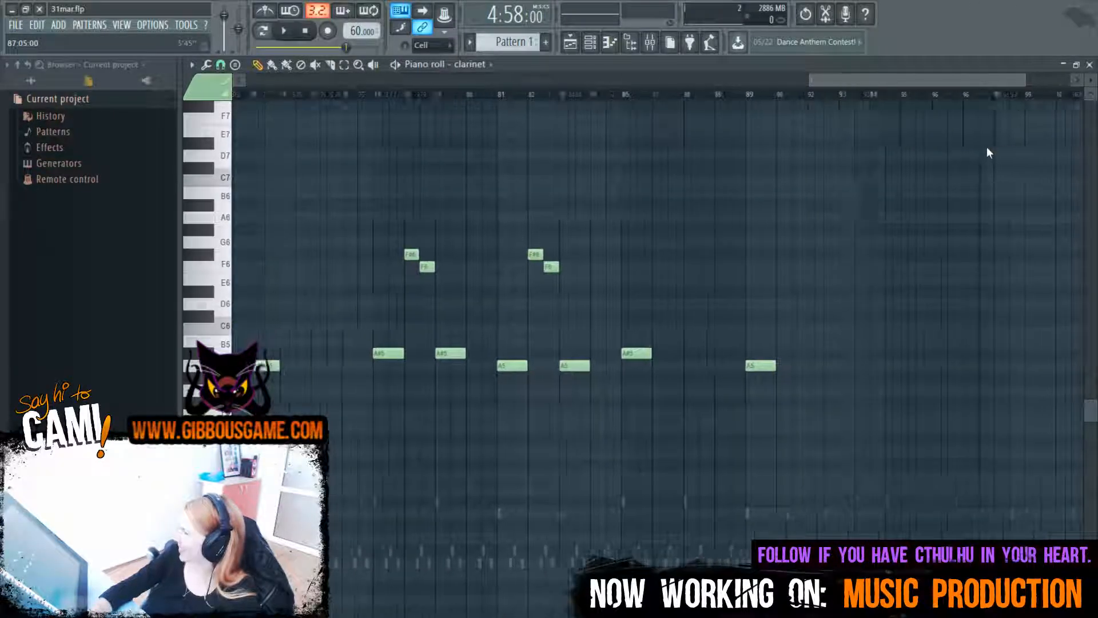
left_click(643, 94)
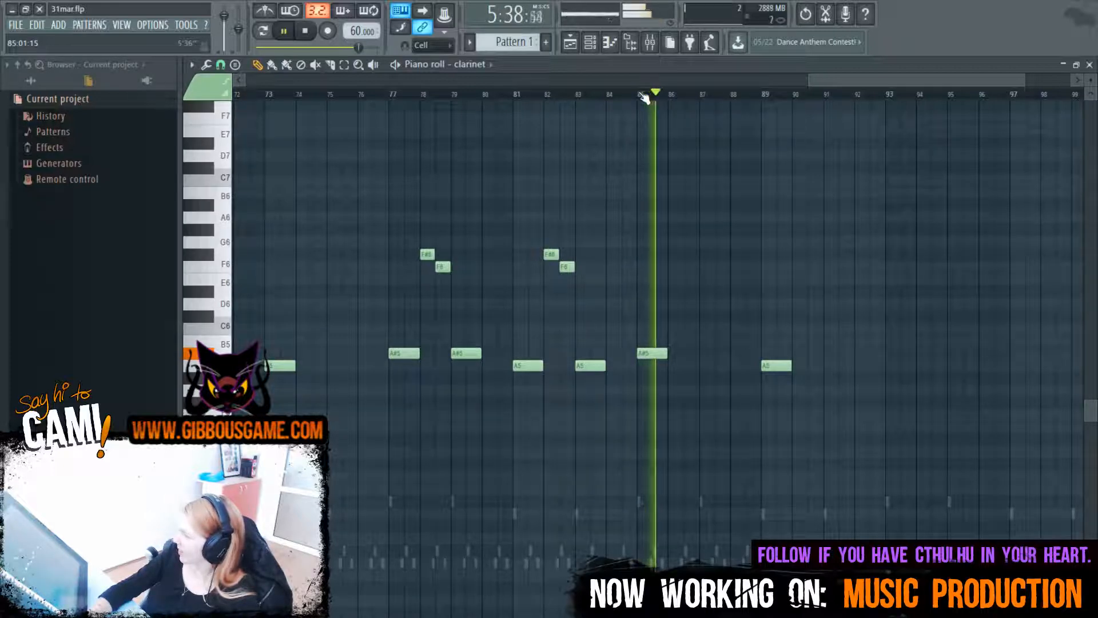
key("space")
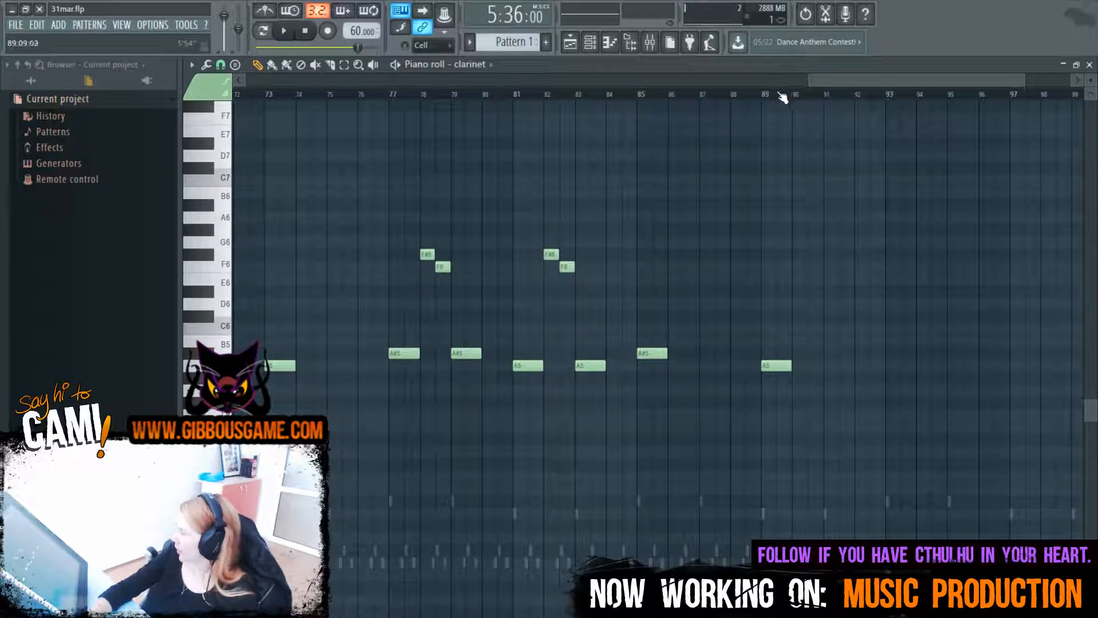
Open the vibes part in the piano roll and play its earlier phrase from bar 57
key("F6")
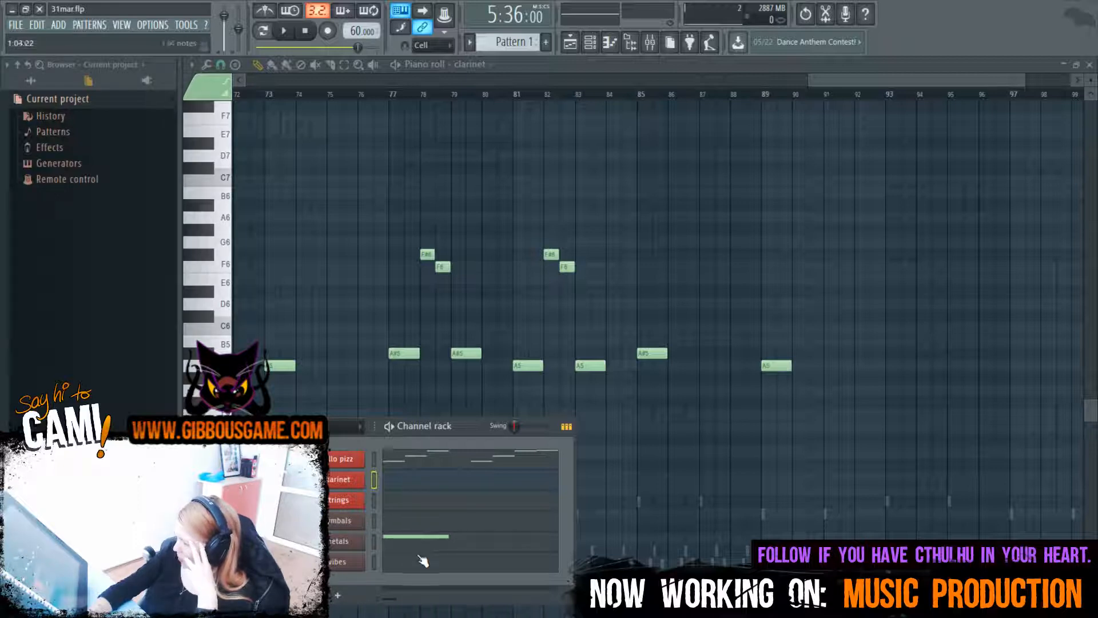
left_click(410, 572)
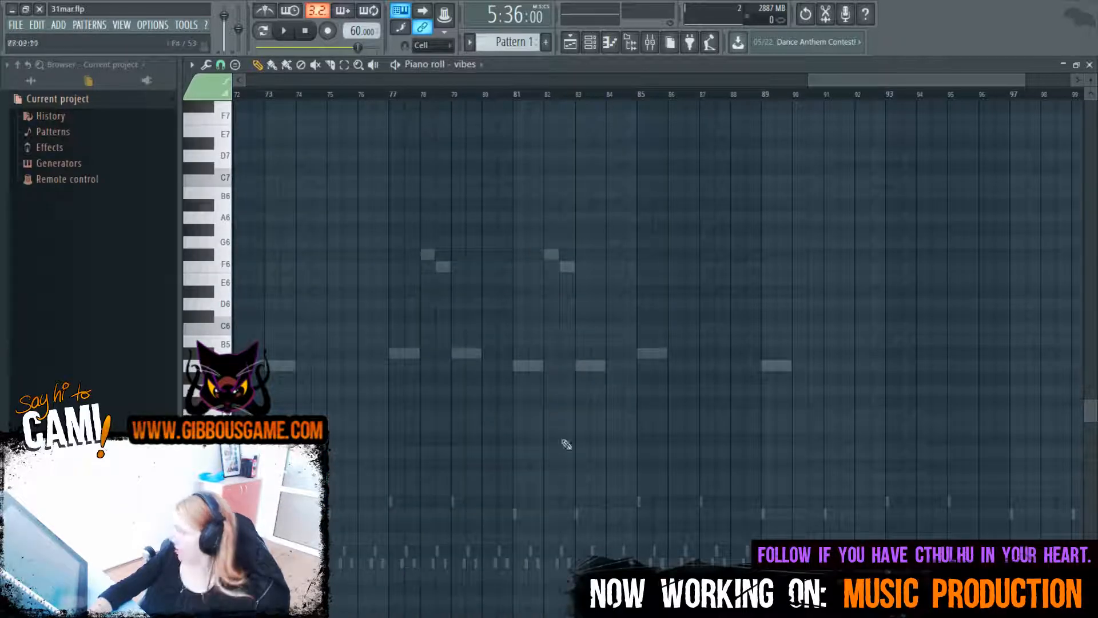
scroll(881, 114, "right", 5)
scroll(869, 159, "up", 8)
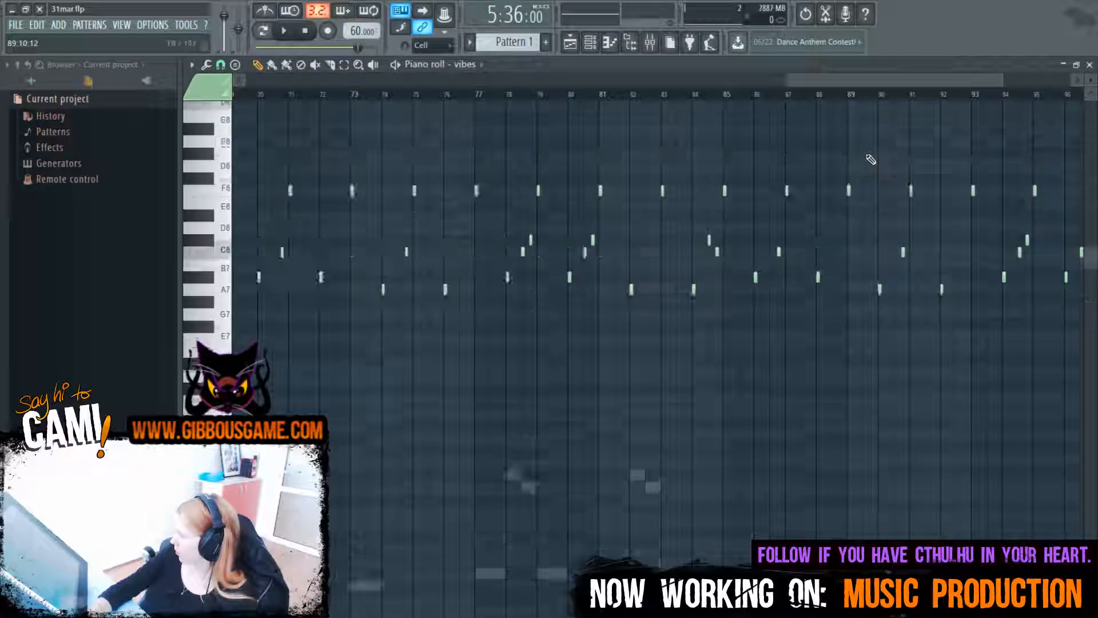
left_click(874, 81)
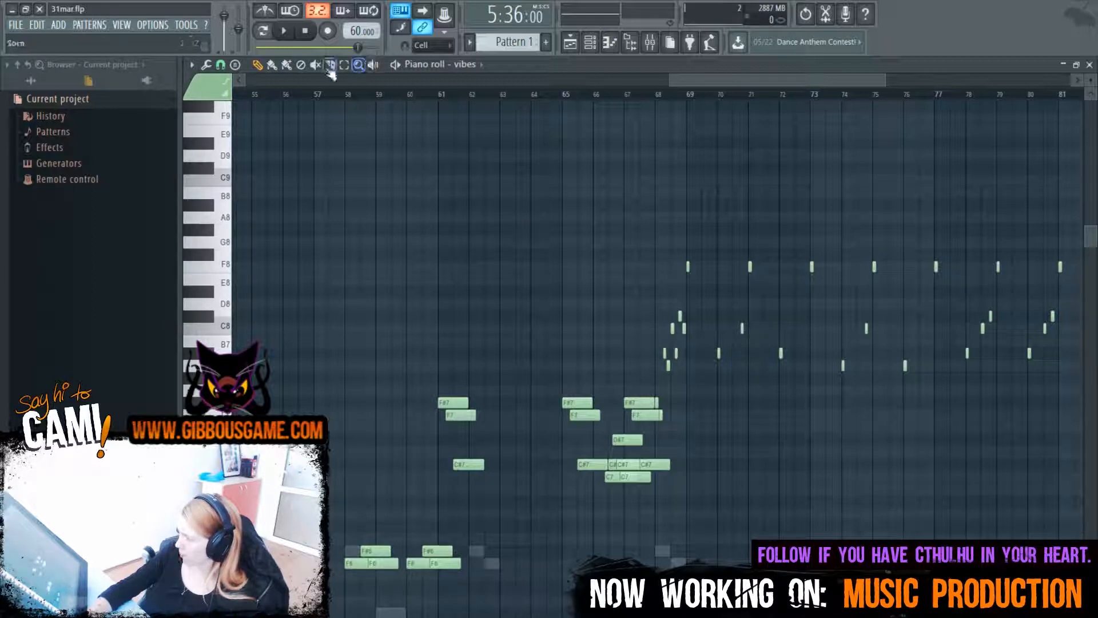
left_click(315, 94)
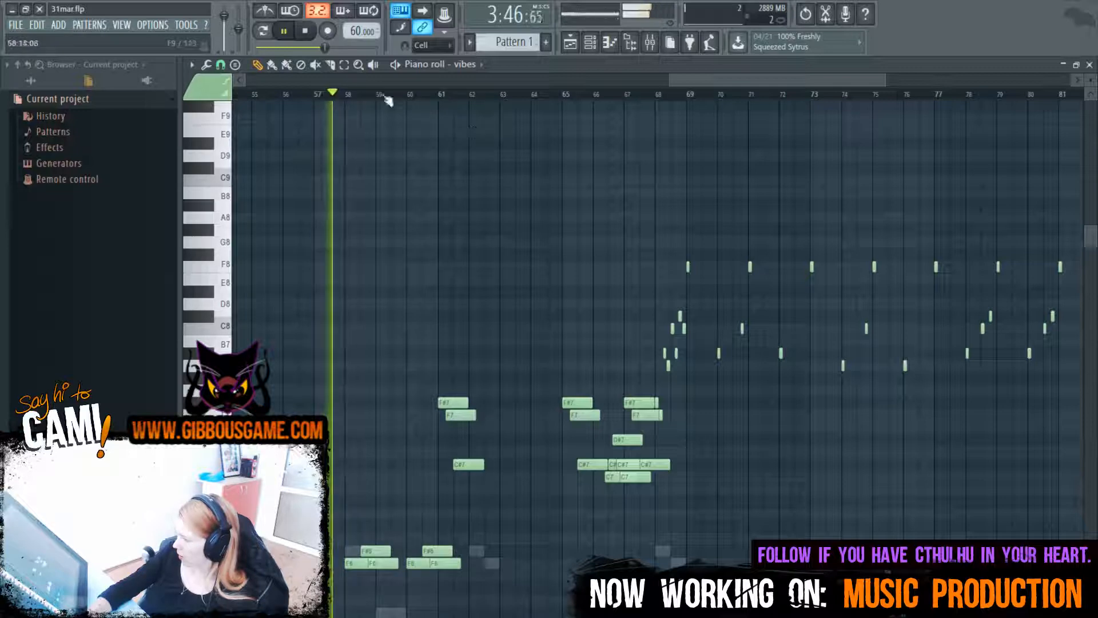
Stop playback and copy the vibes phrase of bars 57 to 61 to bars 85 to 89
key("e")
left_click_drag(338, 555, 466, 572)
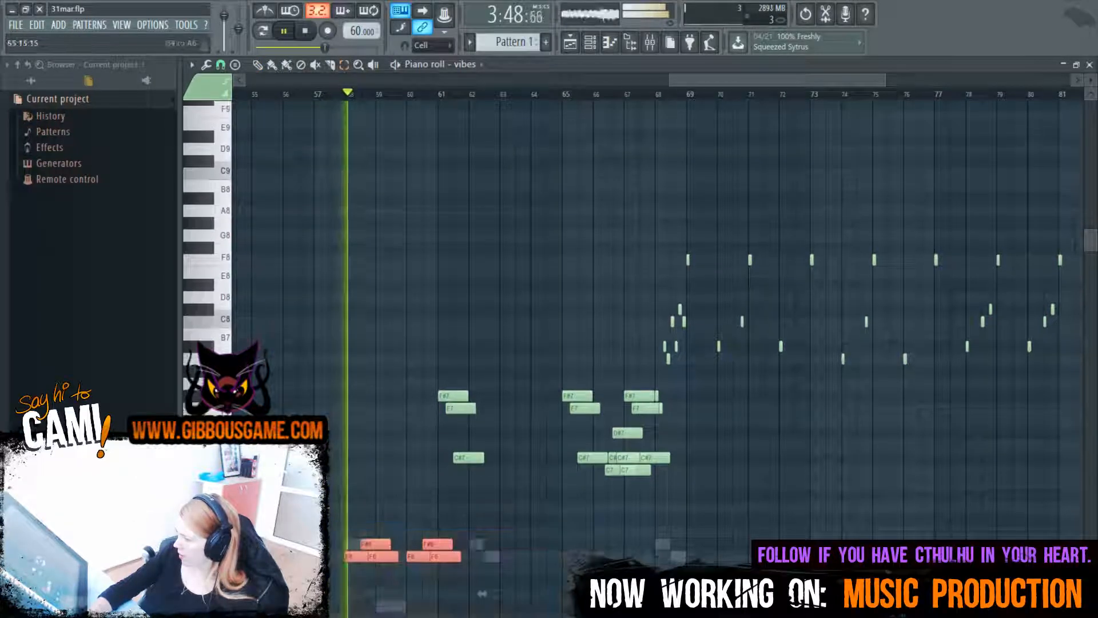
key("space")
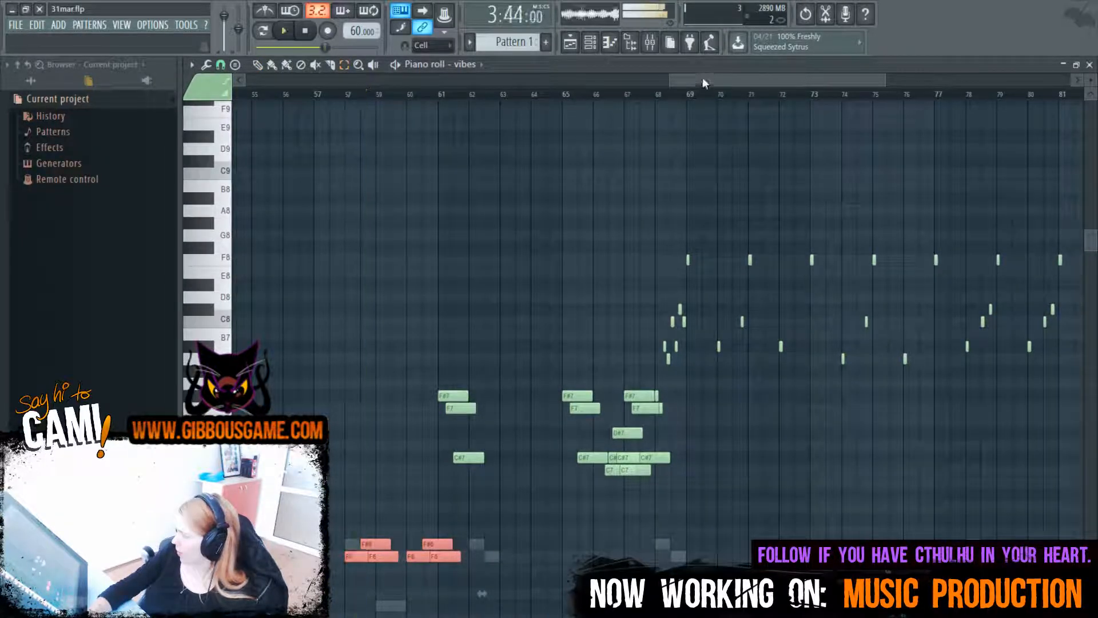
left_click_drag(704, 81, 808, 124)
scroll(881, 247, "down", 5)
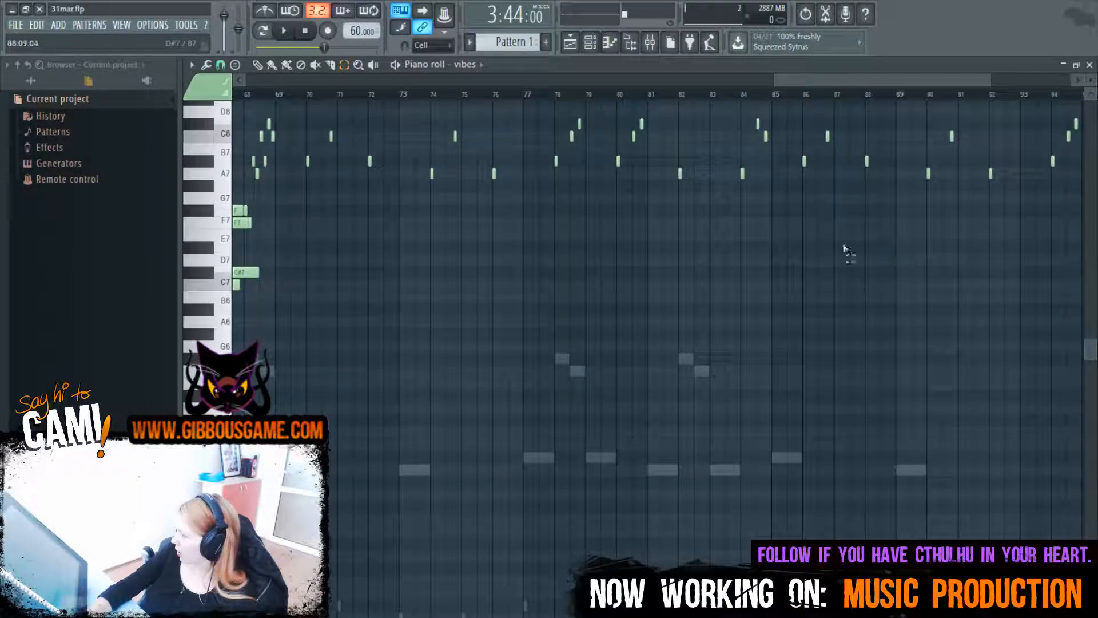
left_click_drag(766, 80, 959, 106)
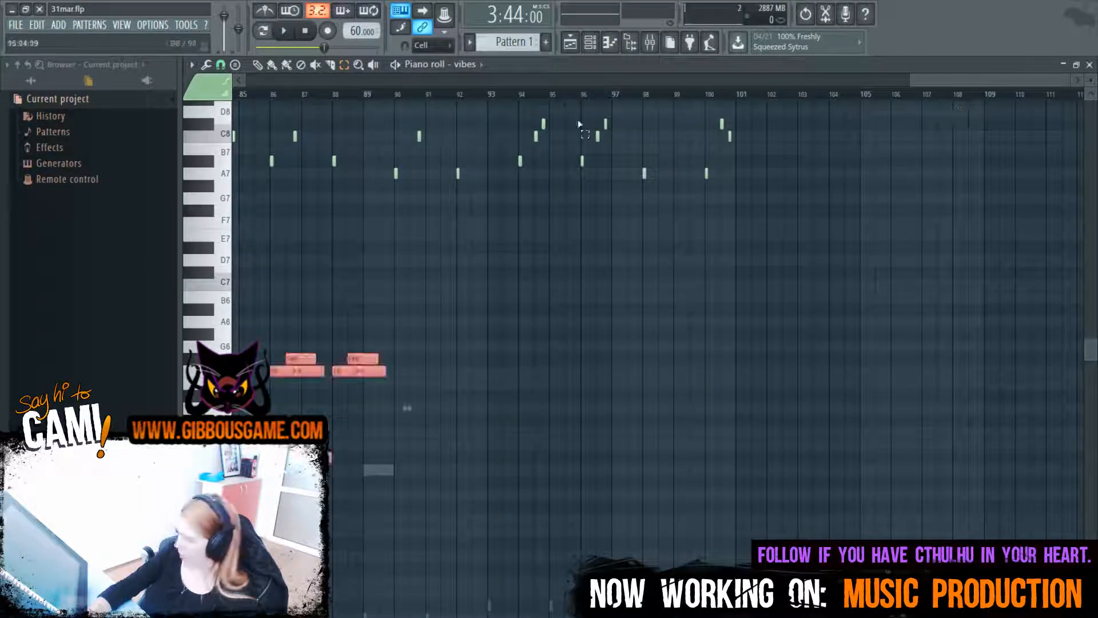
Play back the copied vibes phrase from bar 85 and try an A5 note at the start of bar 89
left_click(241, 96)
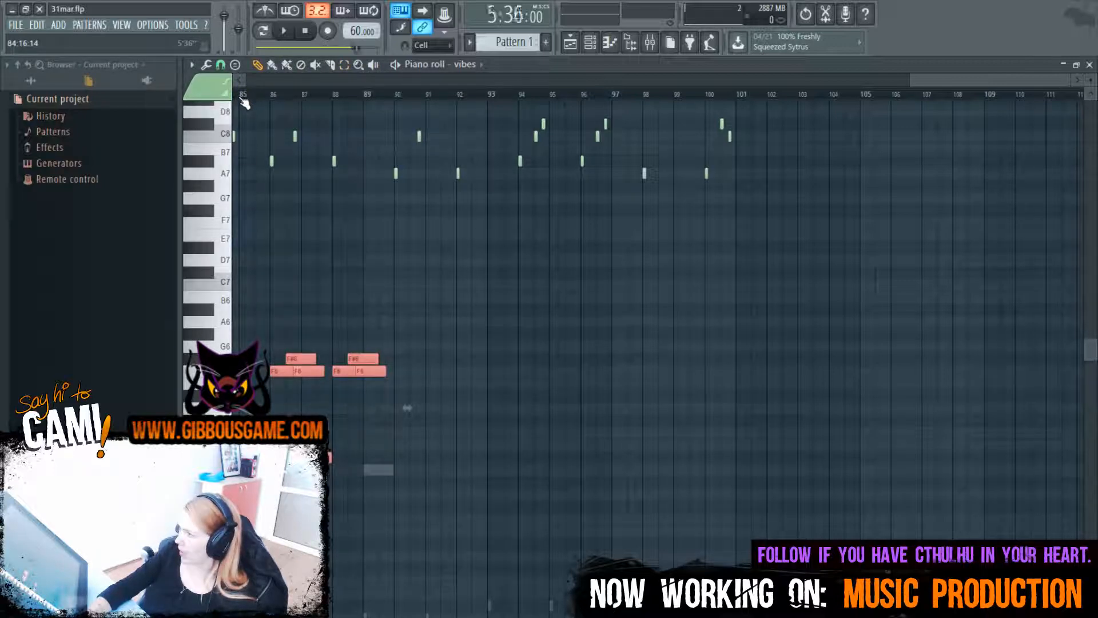
key("space")
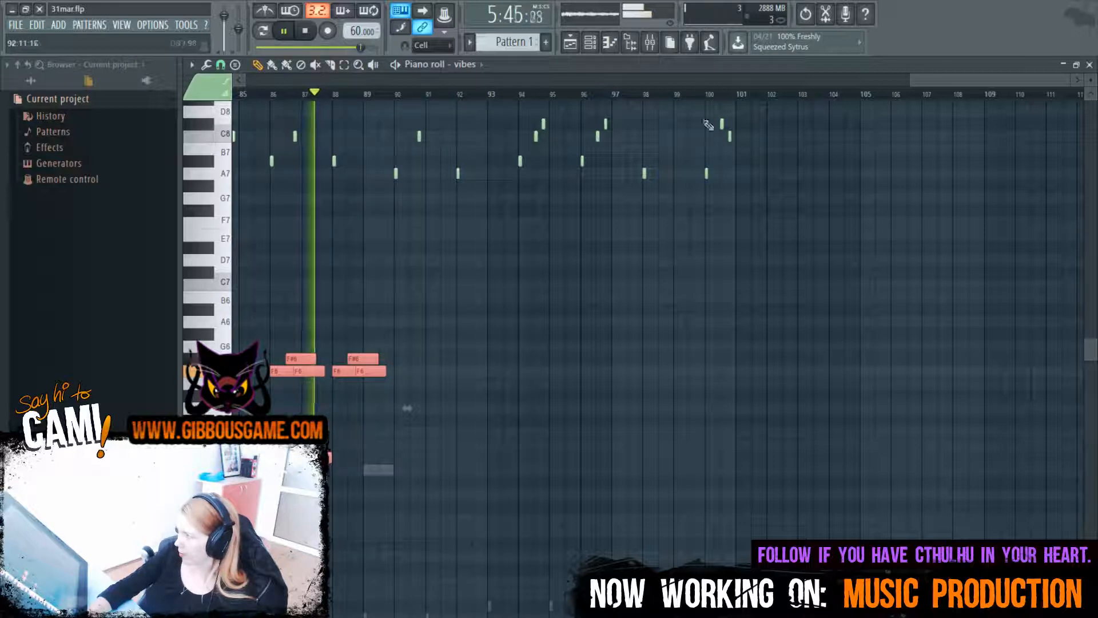
left_click_drag(969, 79, 892, 91)
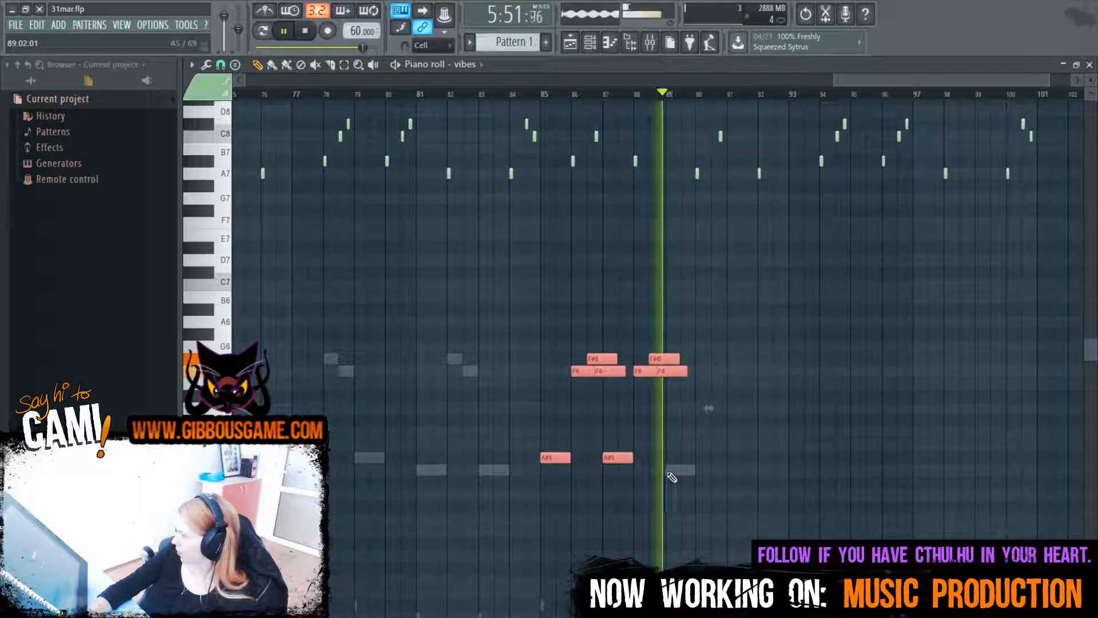
left_click(671, 471)
key("space")
Undo the latest vibes edits and remove the copied phrase from bars 85 to 89
key("ctrl+z")
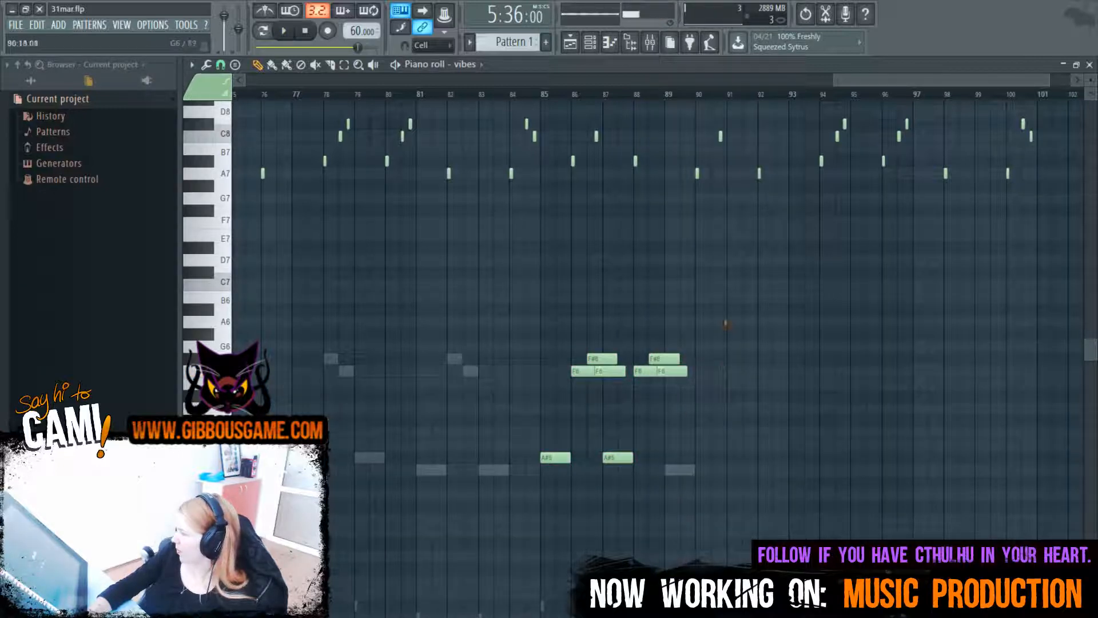
key("ctrl+z")
right_click(600, 370)
right_click(543, 456)
scroll(800, 372, "up", 1)
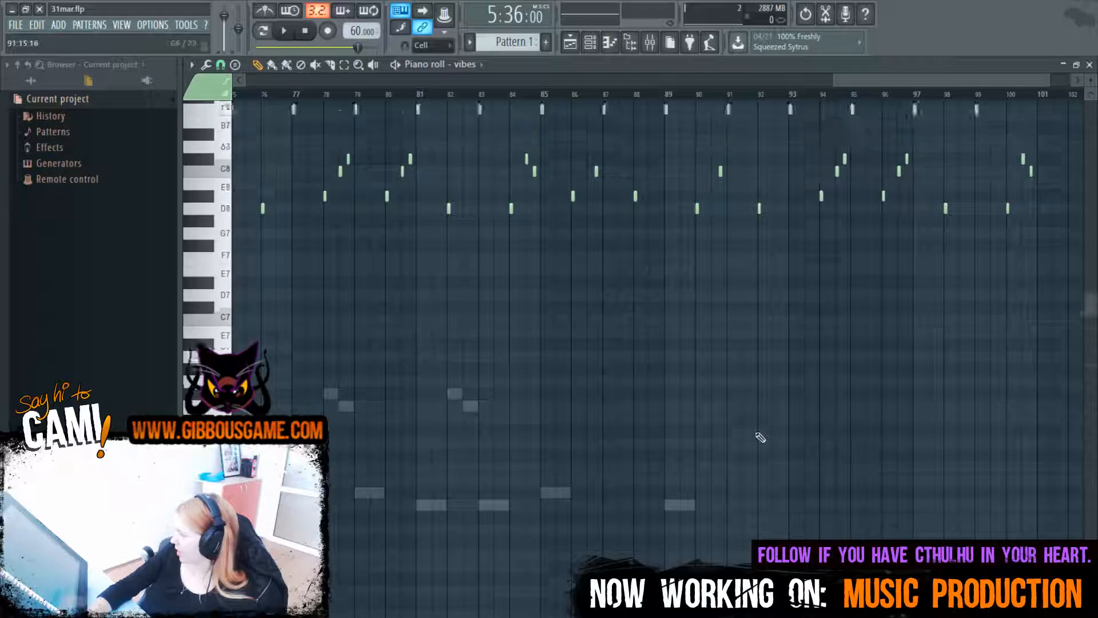
Switch the piano roll to the strings part
scroll(677, 451, "down", 5)
key("F6")
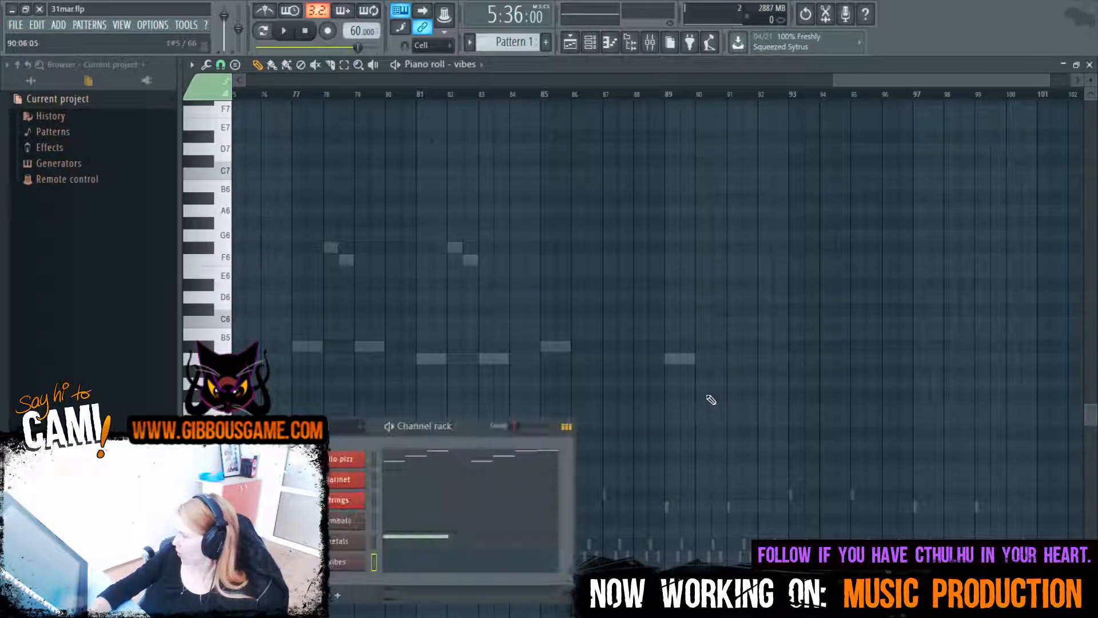
left_click(398, 541)
key("F6")
scroll(571, 258, "up", 3)
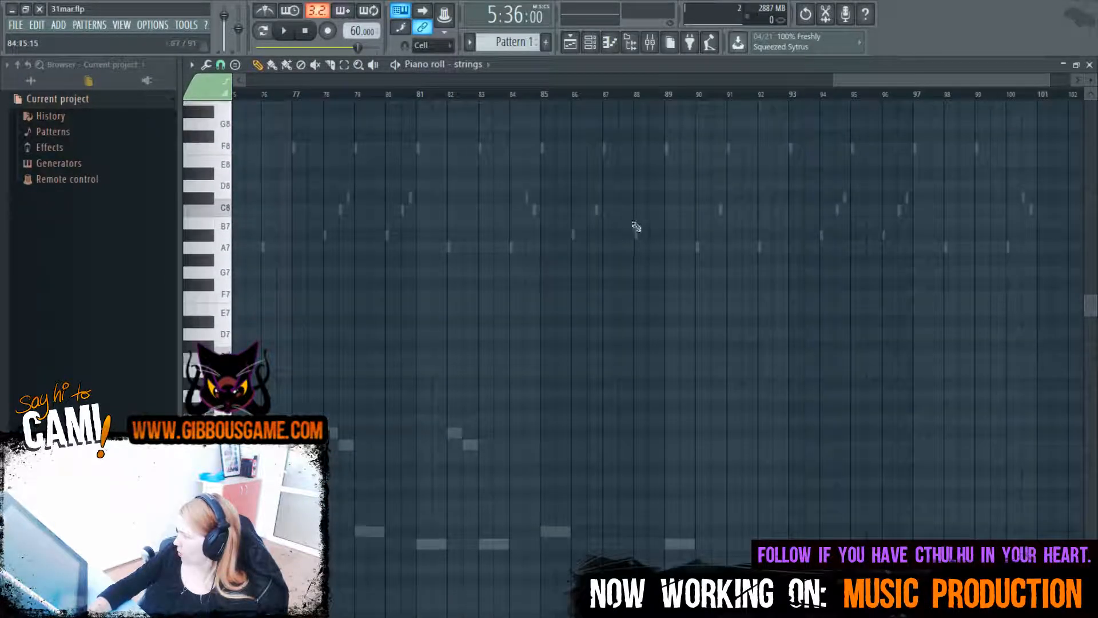
Add a one-bar A#6 strings note at the start of bar 85
scroll(639, 345, "down", 10)
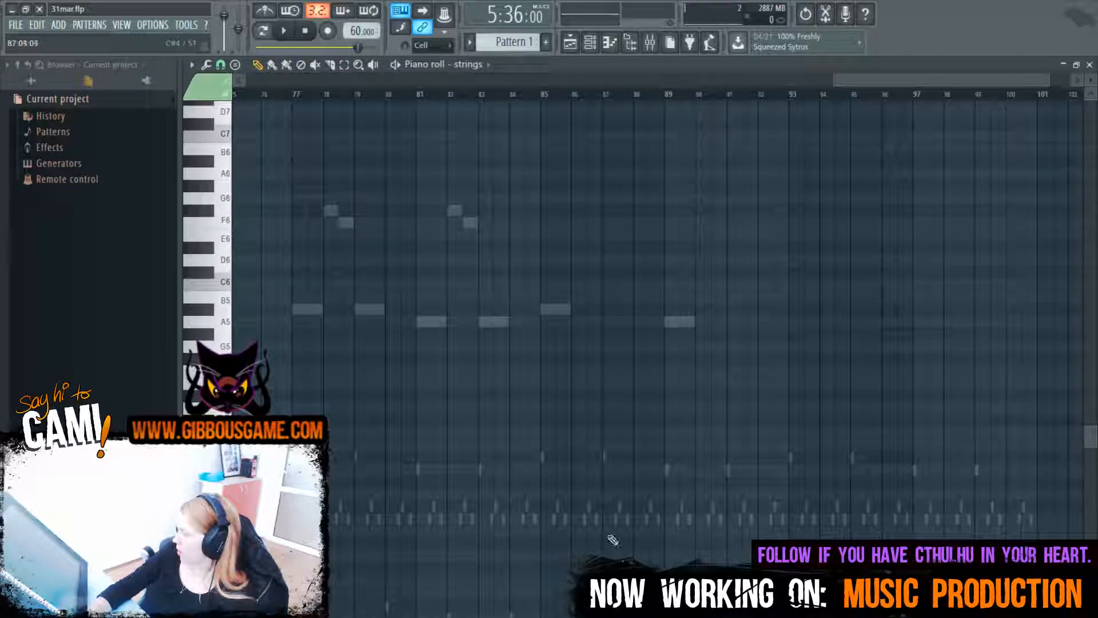
scroll(649, 443, "up", 9)
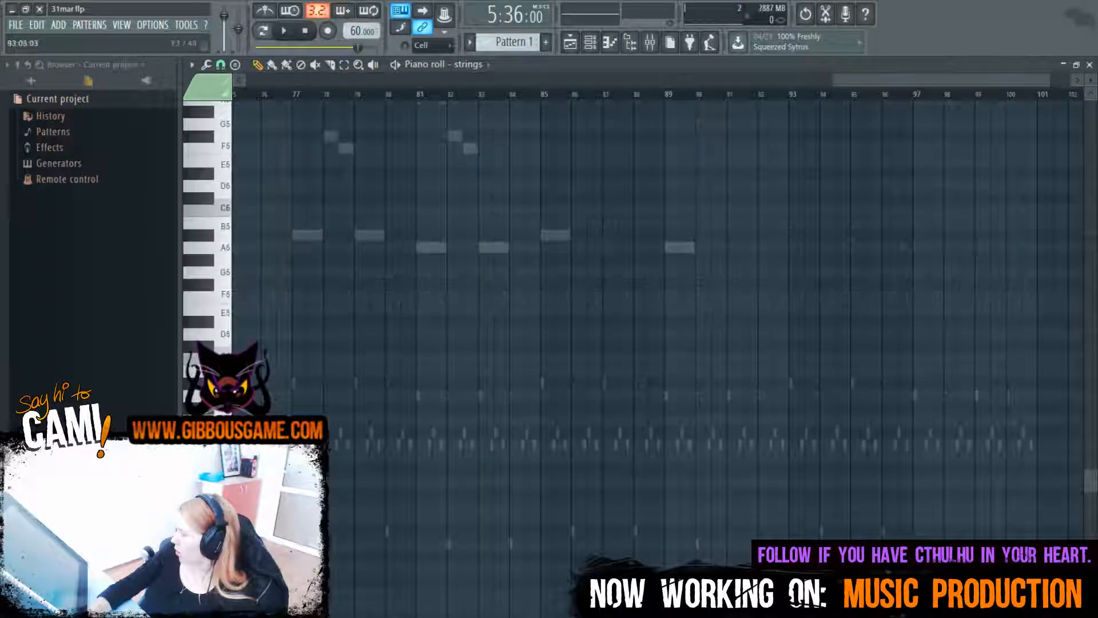
scroll(668, 563, "up", 1)
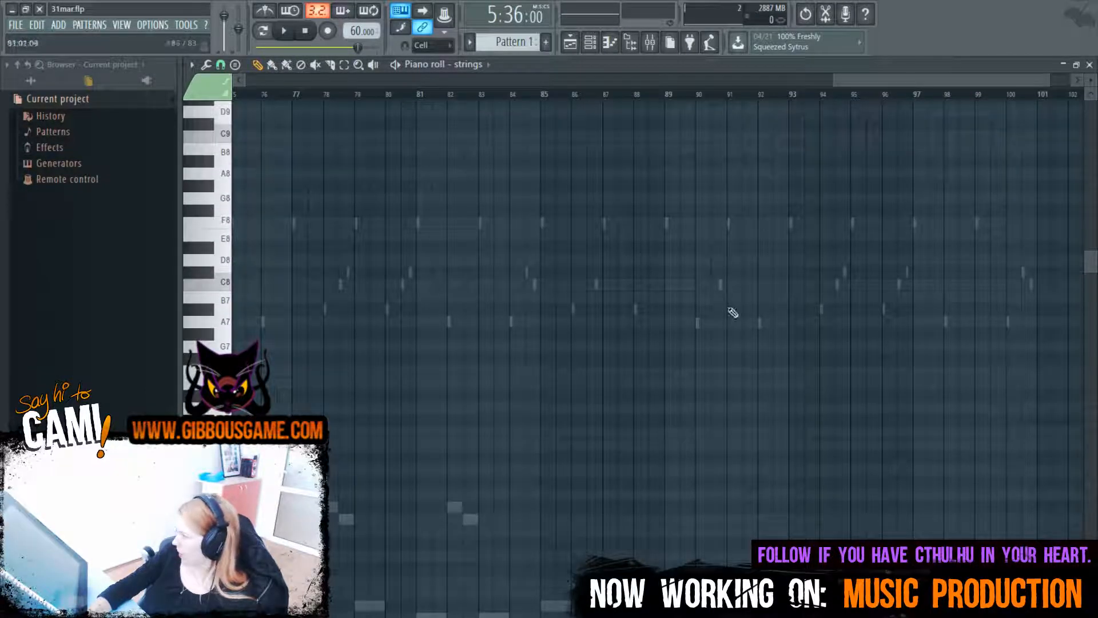
scroll(658, 429, "down", 3)
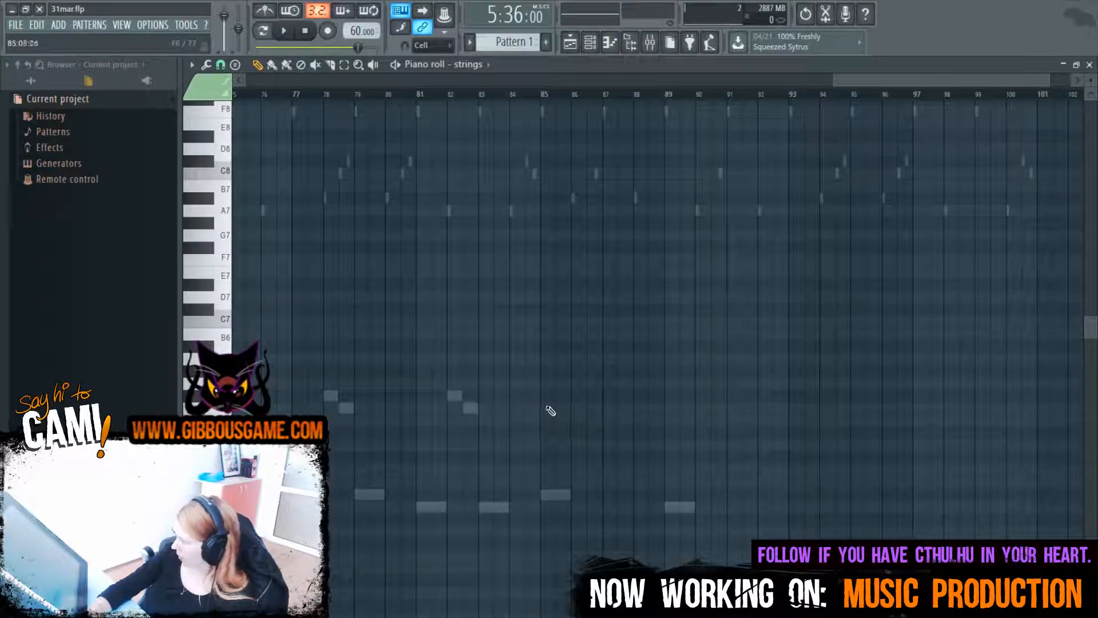
left_click(545, 359)
left_click_drag(563, 356, 566, 343)
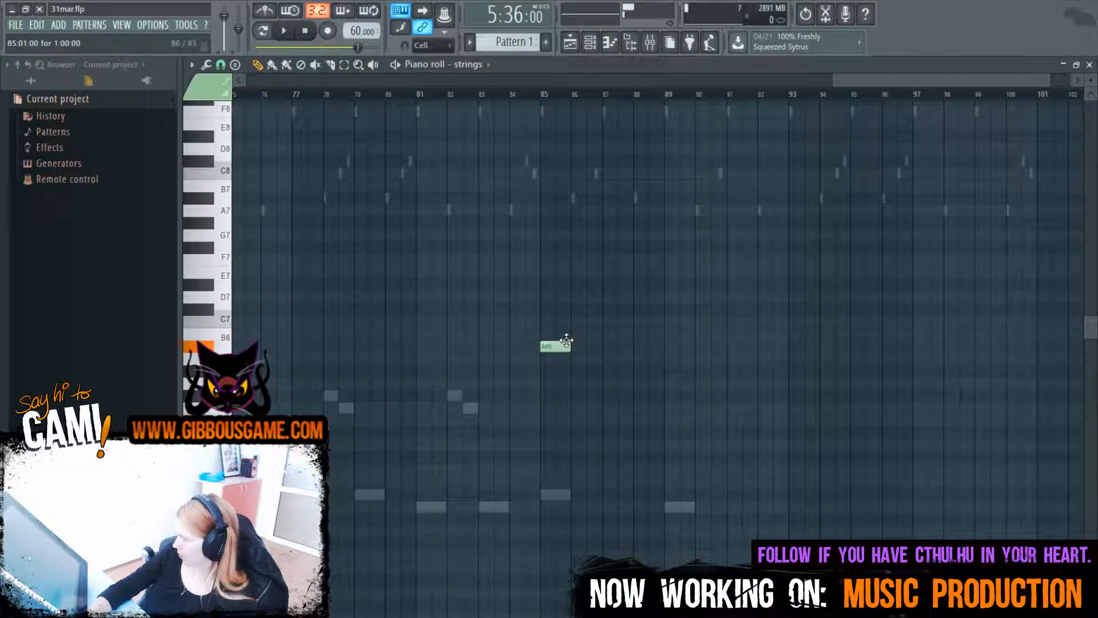
Play back from bar 85 and lengthen the A#6 strings note to two bars
left_click(551, 94)
key("space")
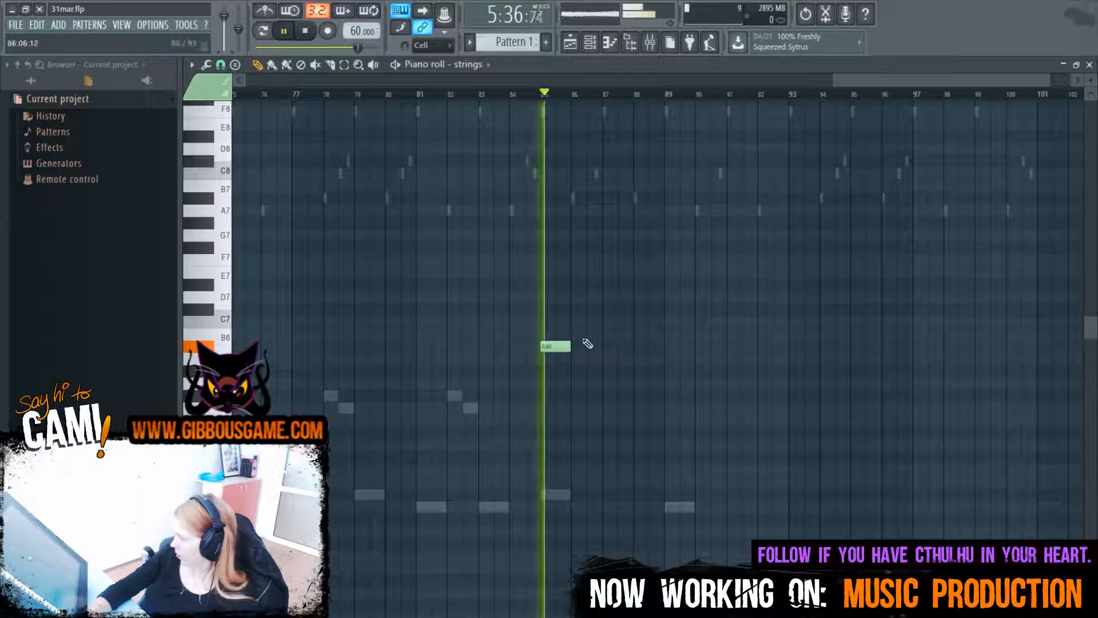
left_click_drag(570, 346, 603, 344)
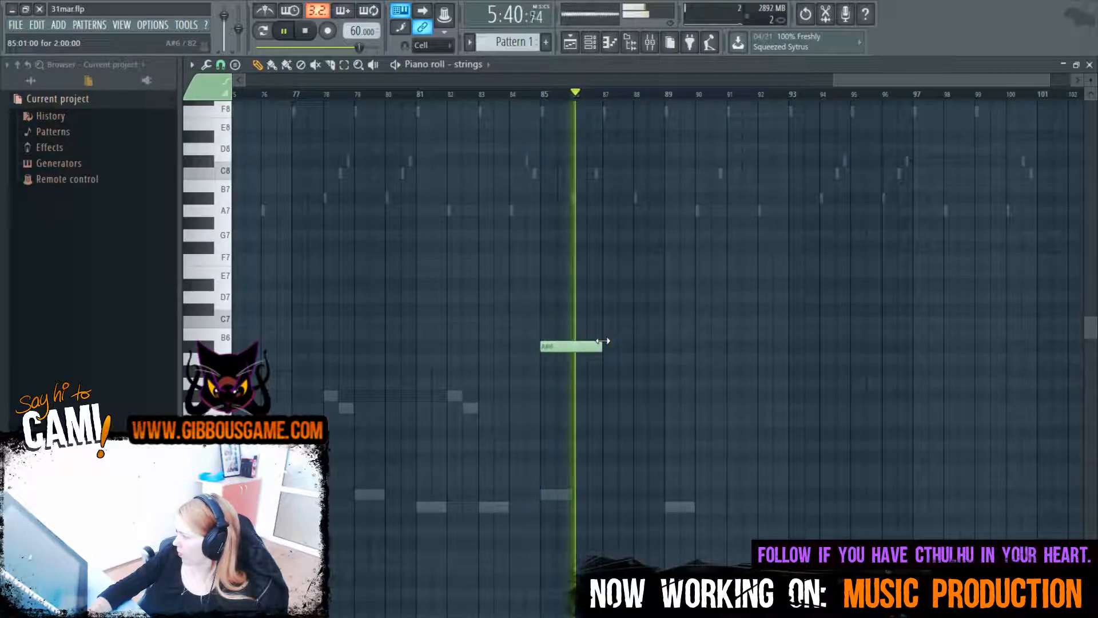
Play back the A#6 strings note in bar 85 and delete it
key("space")
key("space")
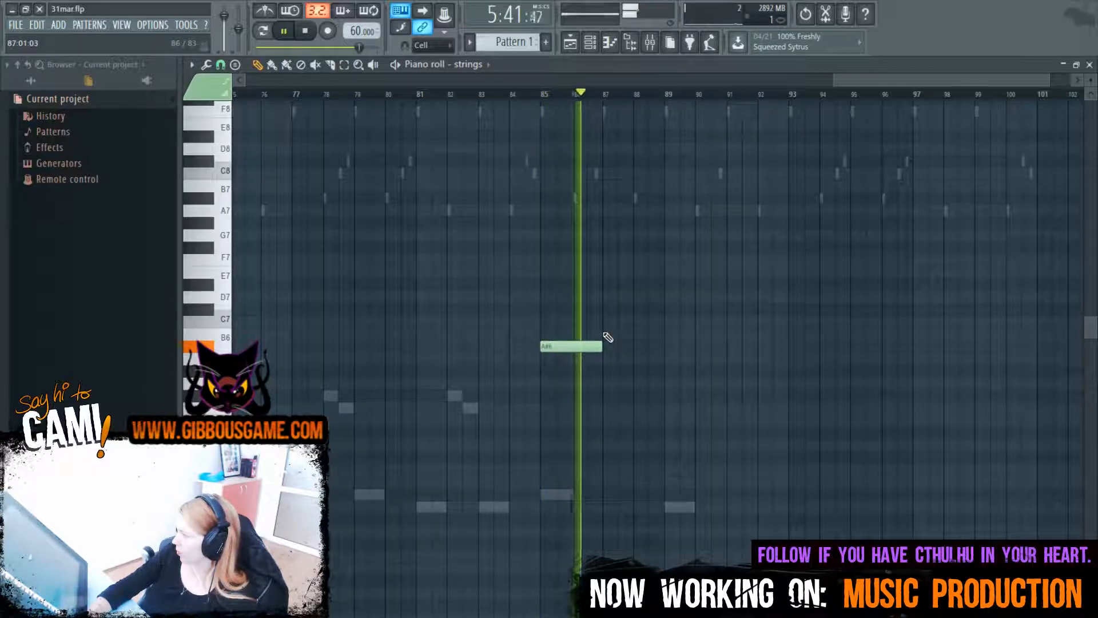
key("space")
left_click(605, 298)
right_click(602, 299)
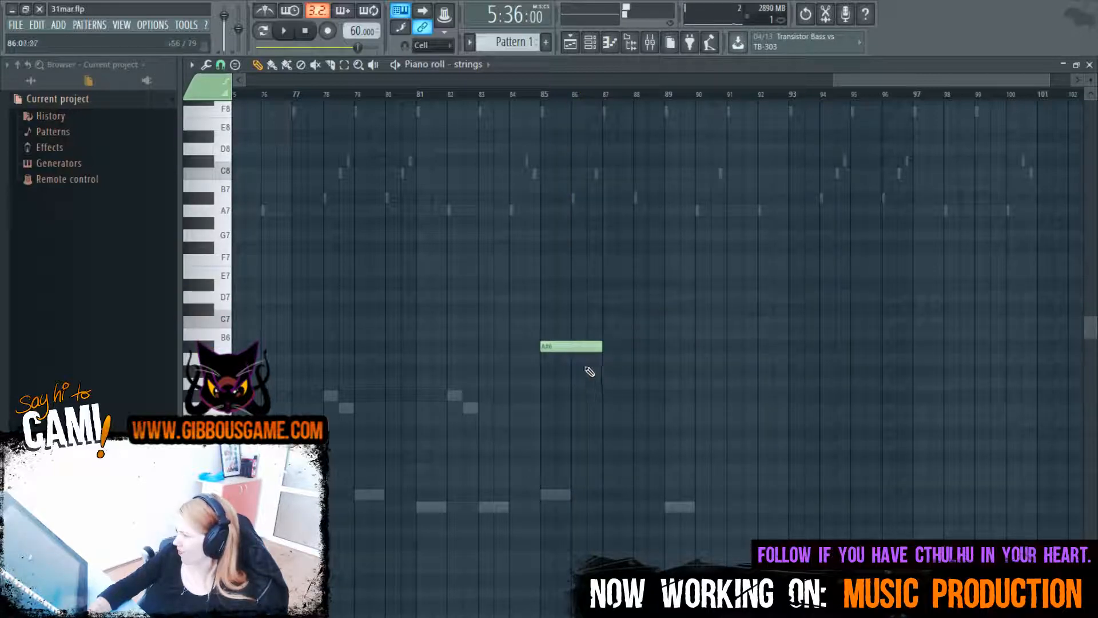
right_click(589, 347)
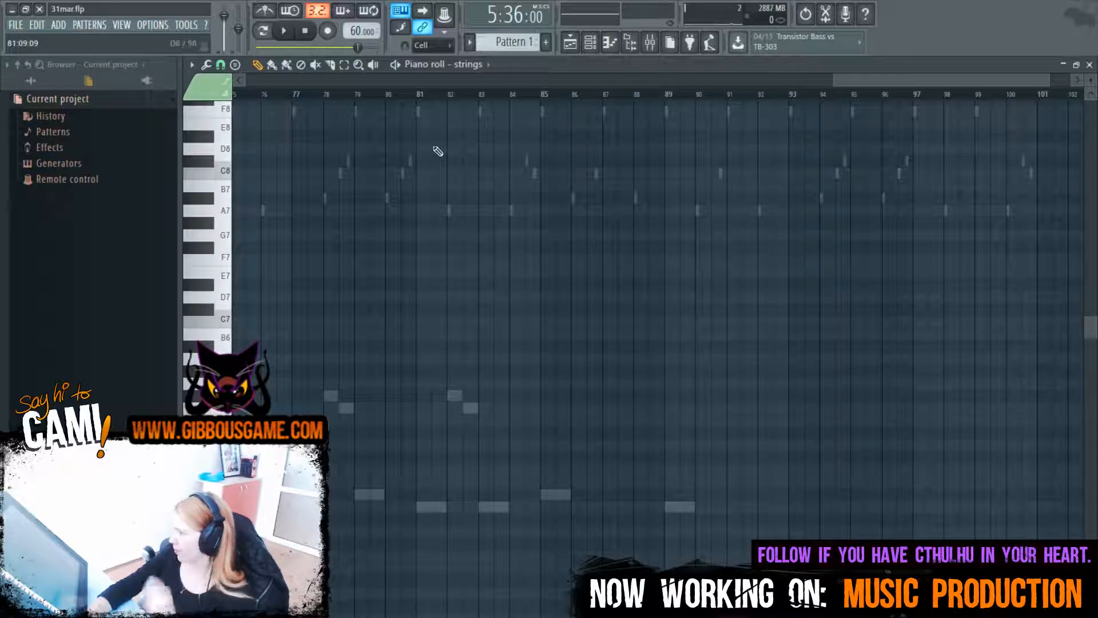
Switch the piano roll to the cymbals part and pick the existing A2 cymbal hit at bar 67
key("F6")
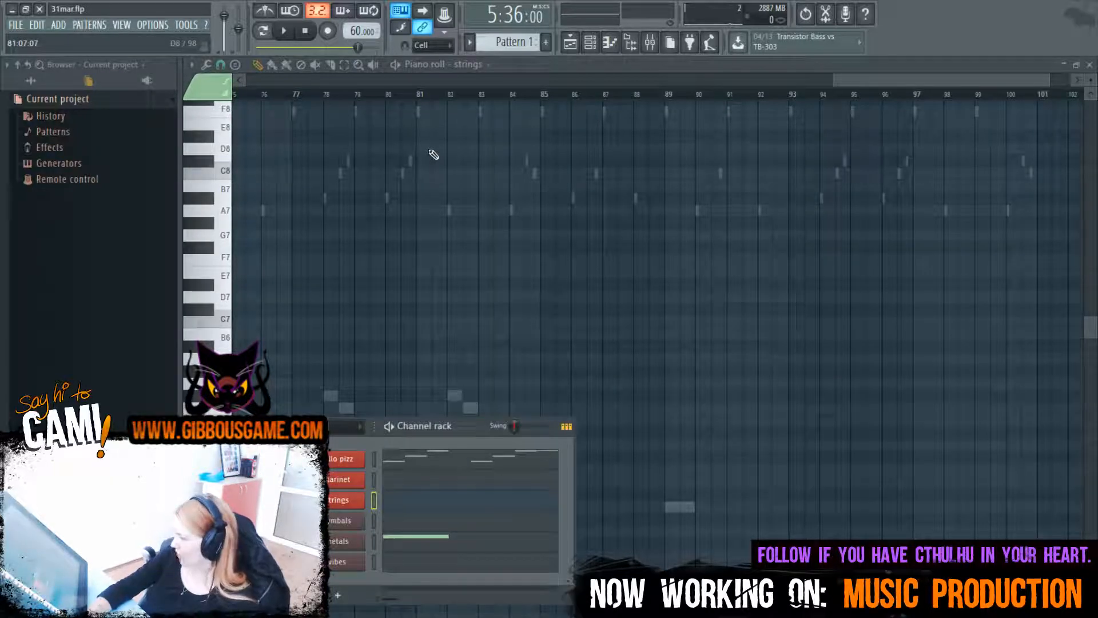
left_click(504, 527)
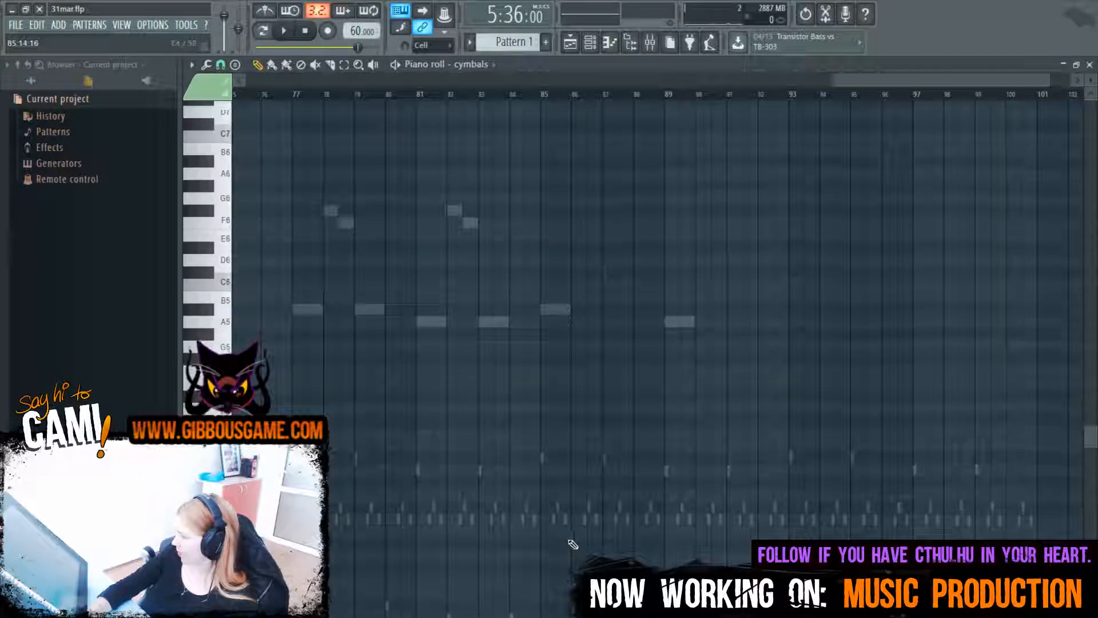
scroll(566, 572, "down", 10)
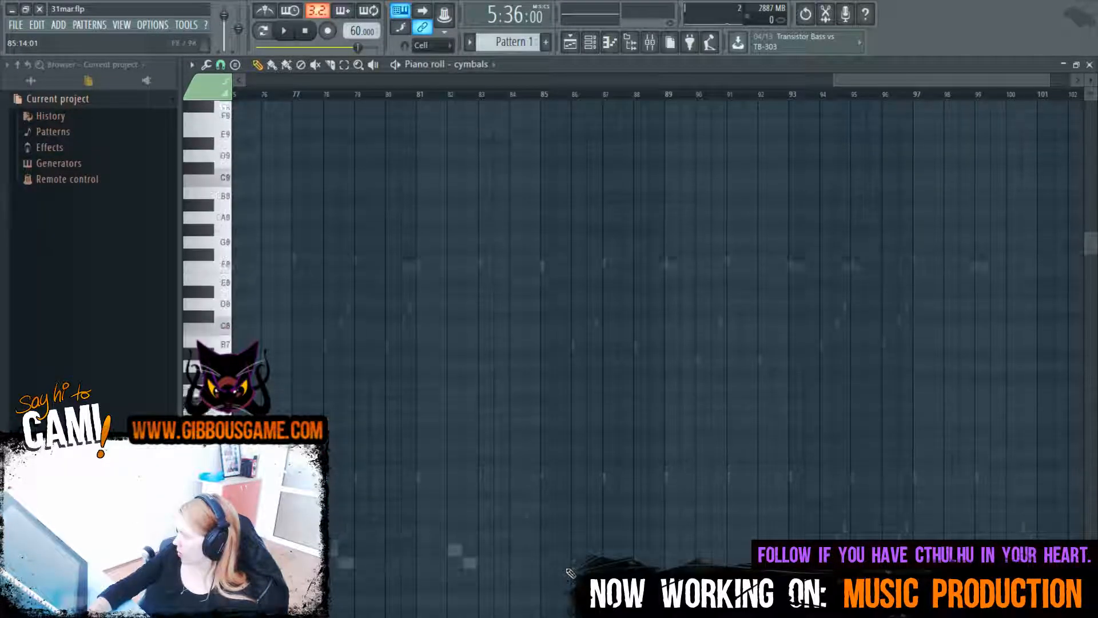
scroll(566, 572, "up", 10)
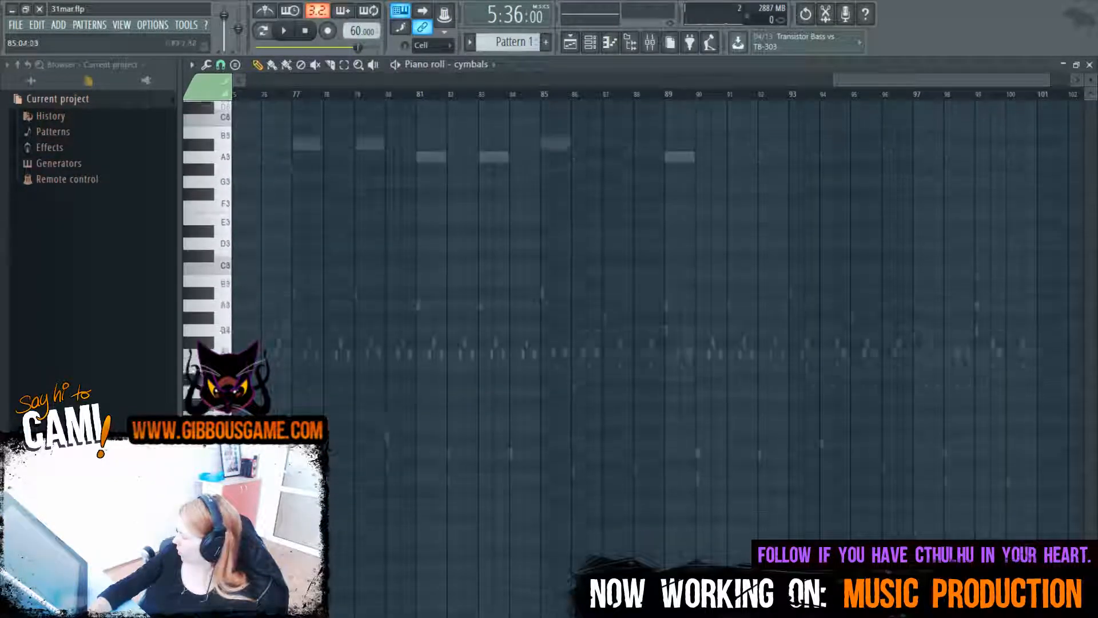
left_click_drag(1021, 90, 897, 108)
scroll(809, 372, "down", 7)
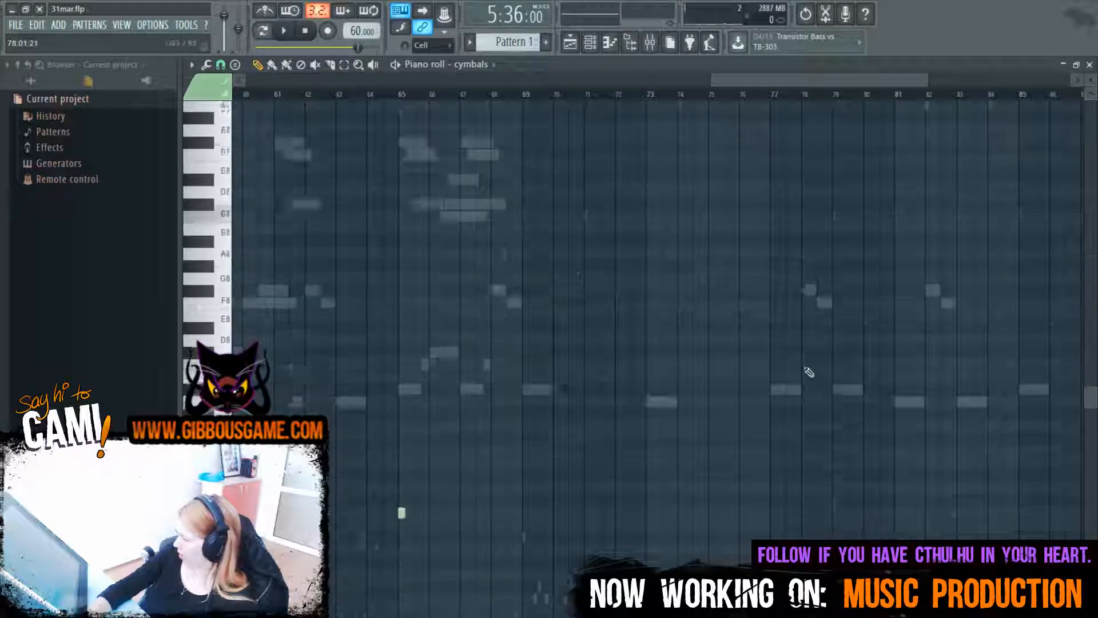
left_click_drag(777, 79, 789, 246)
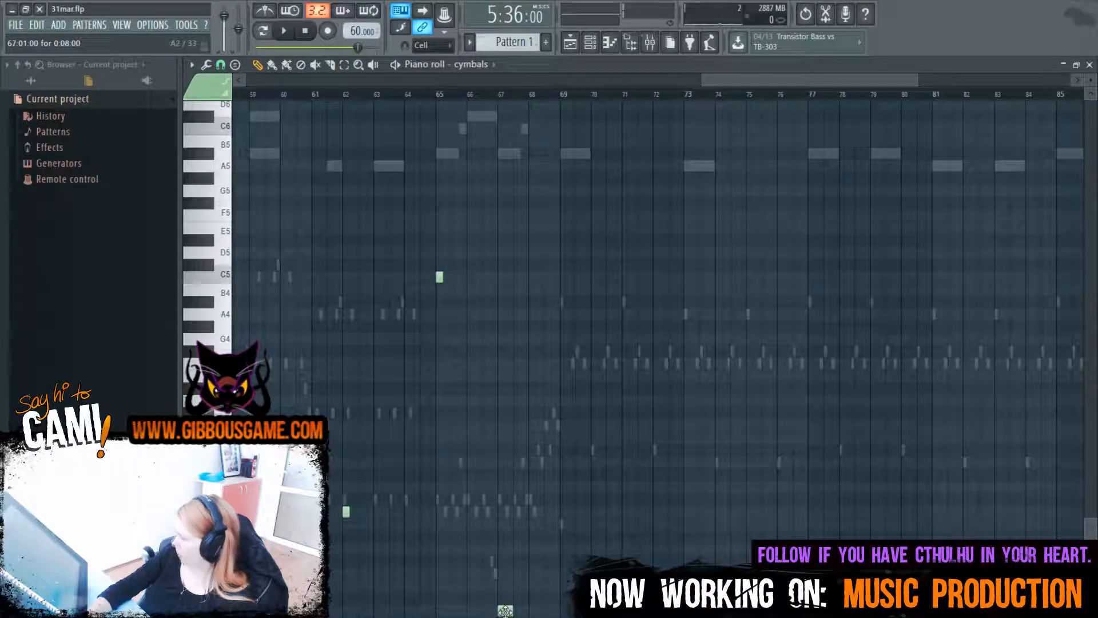
left_click(505, 610)
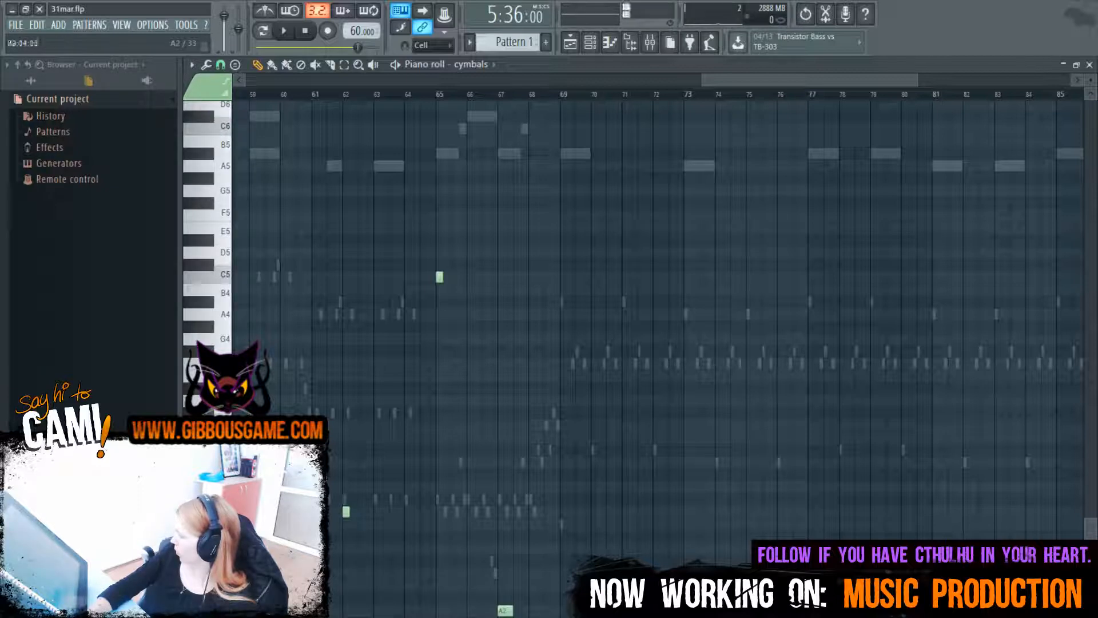
scroll(504, 610, "right", 7)
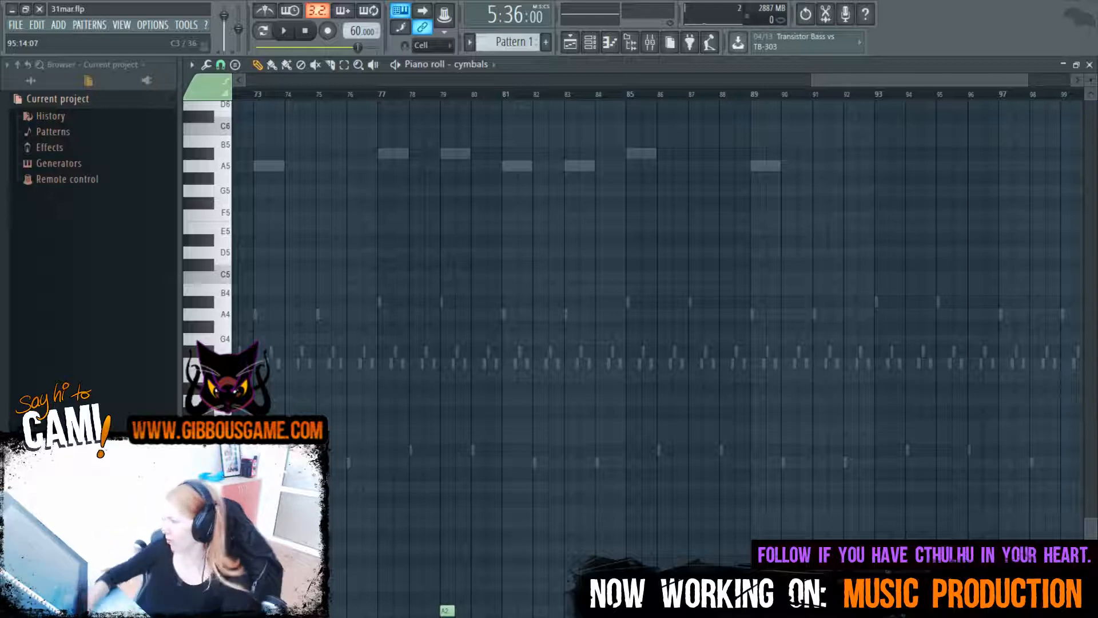
Add an F3 cymbal note at the start of bar 86 and an F#3 cymbal note at the start of bar 97
left_click_drag(878, 78, 709, 221)
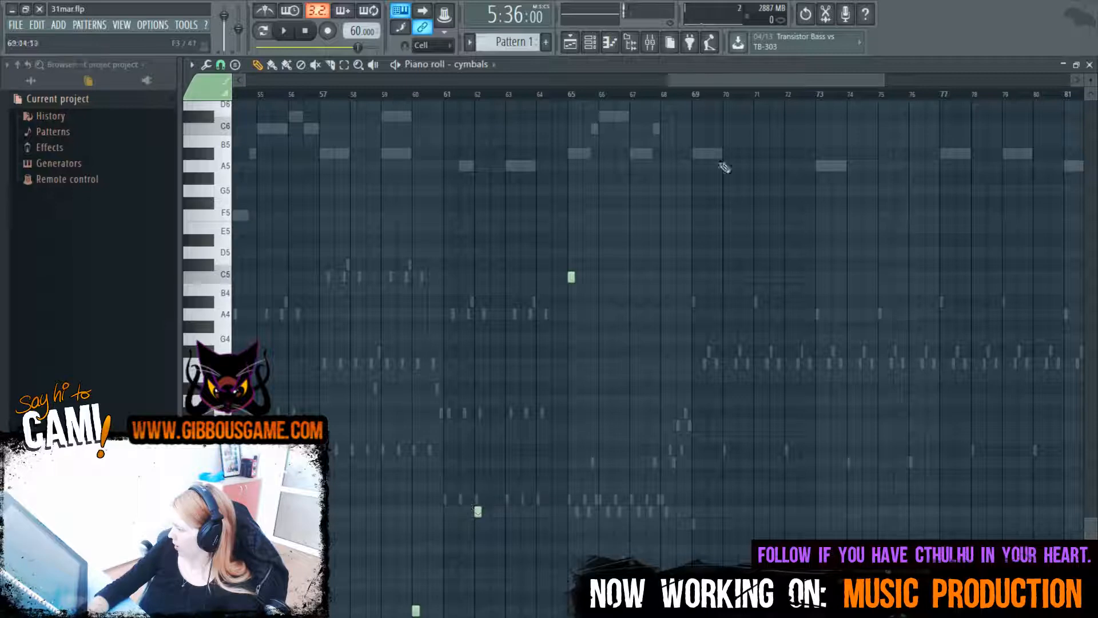
scroll(825, 110, "down", 5)
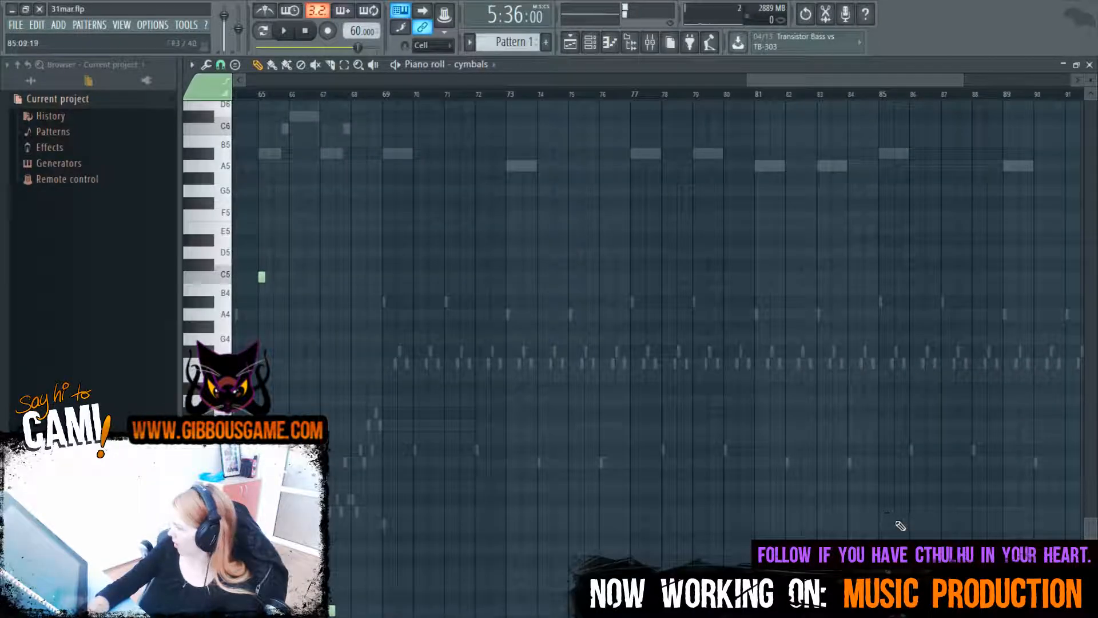
left_click(911, 512)
scroll(812, 108, "down", 7)
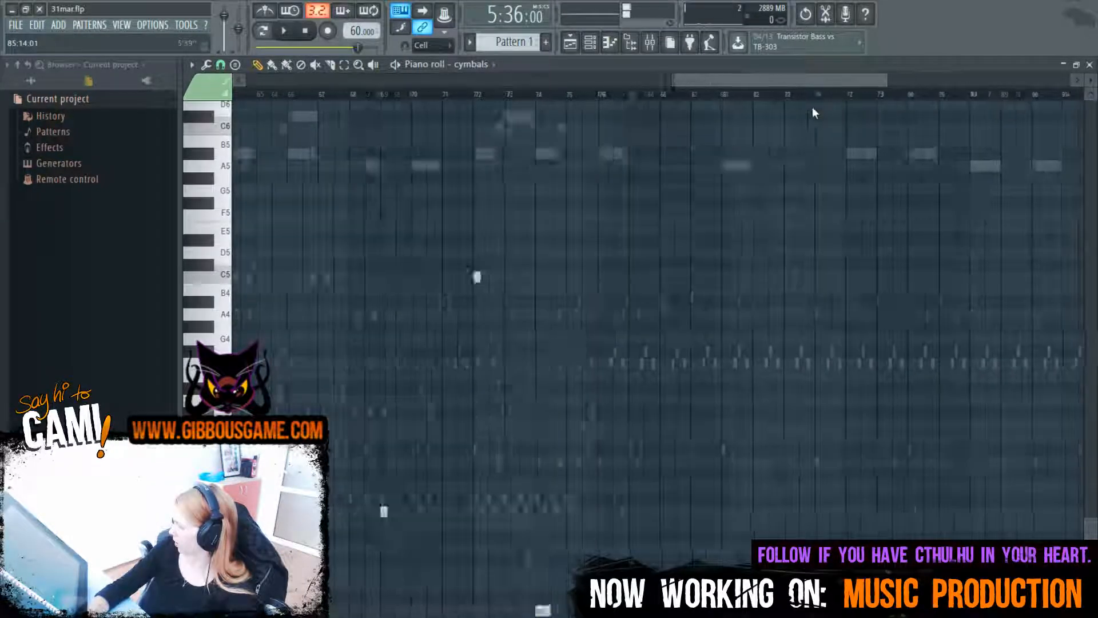
scroll(1004, 191, "down", 3)
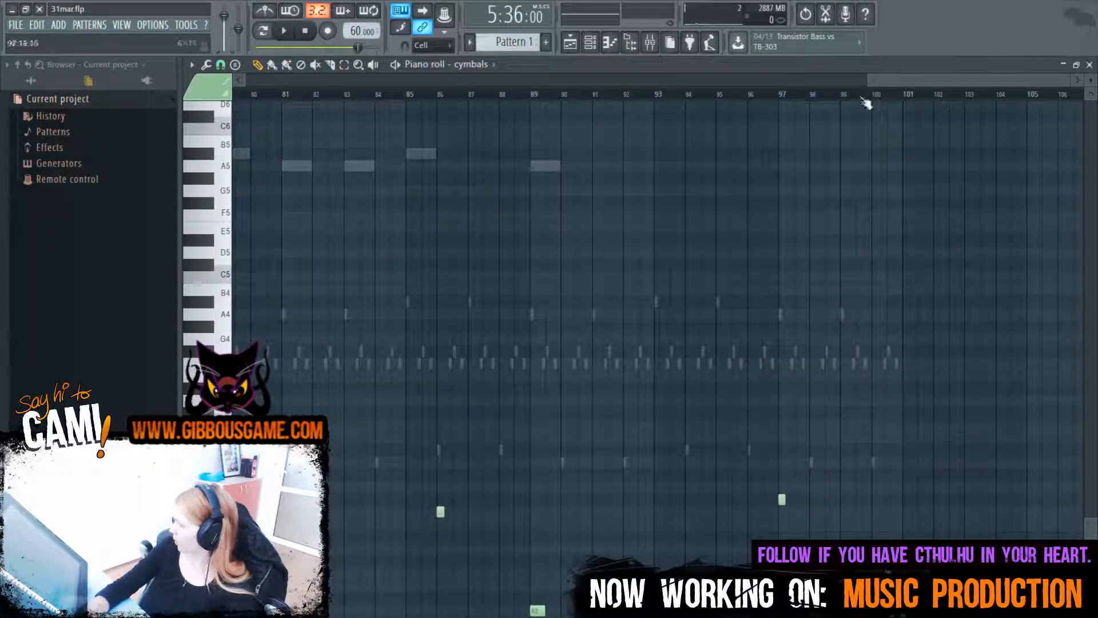
Add cymbal notes on F#3 at bar 73, F6 at bar 76 and C5 at bar 83
scroll(858, 137, "up", 12)
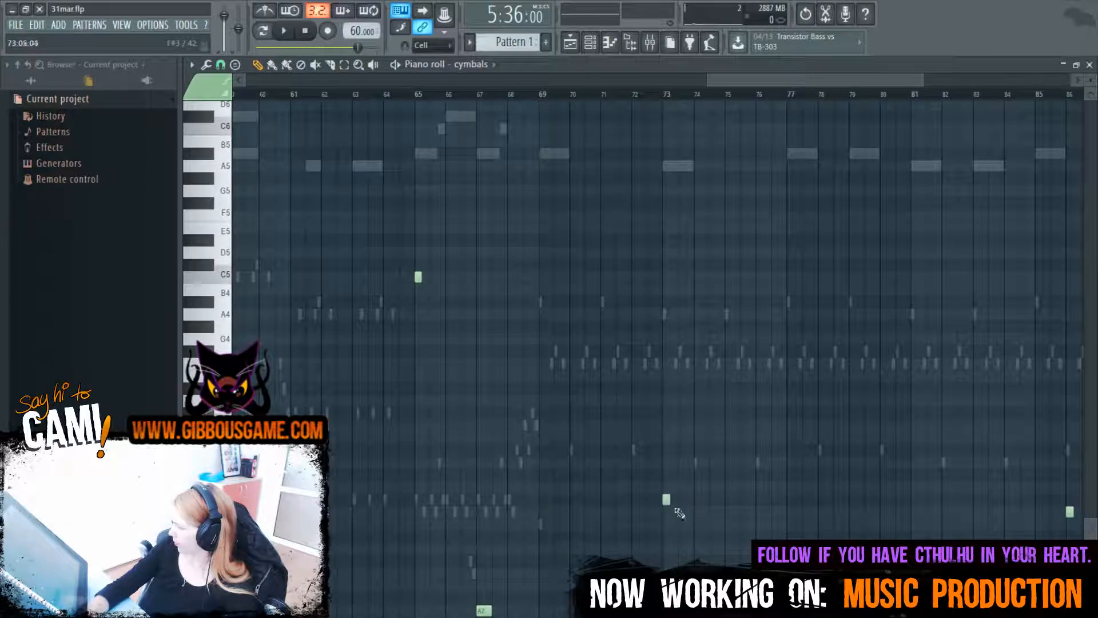
left_click_drag(848, 82, 712, 389)
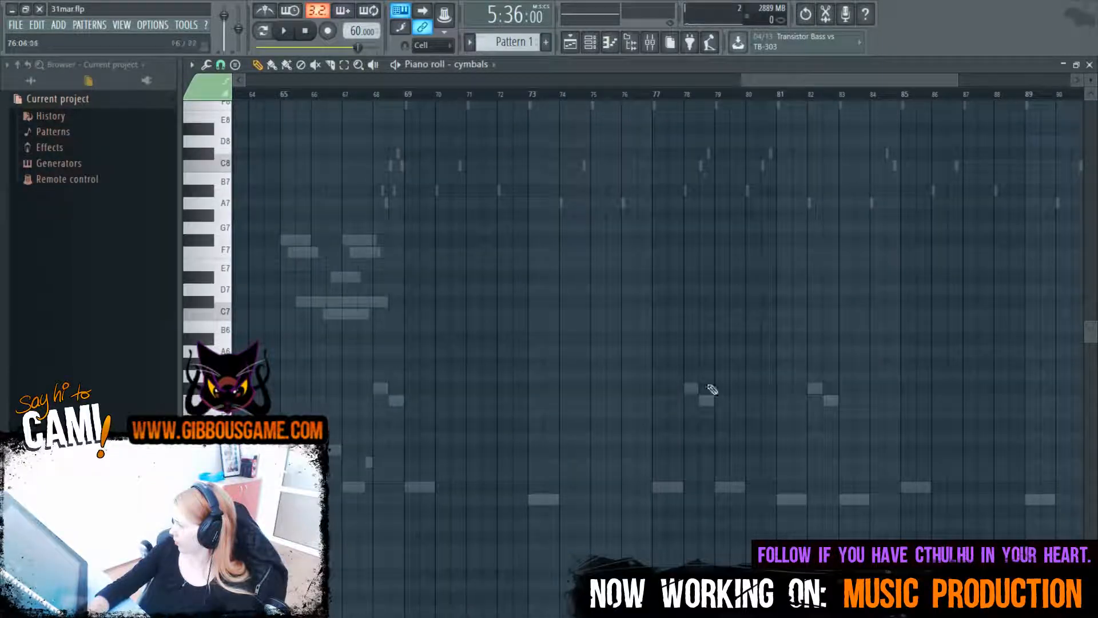
left_click_drag(629, 409, 825, 248)
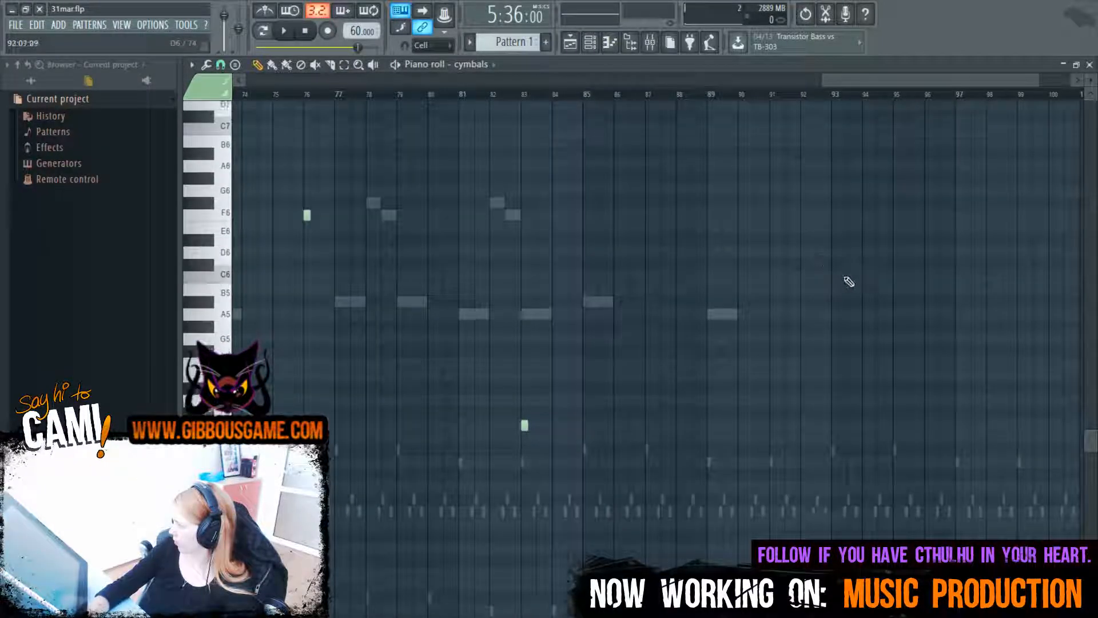
scroll(858, 269, "down", 5)
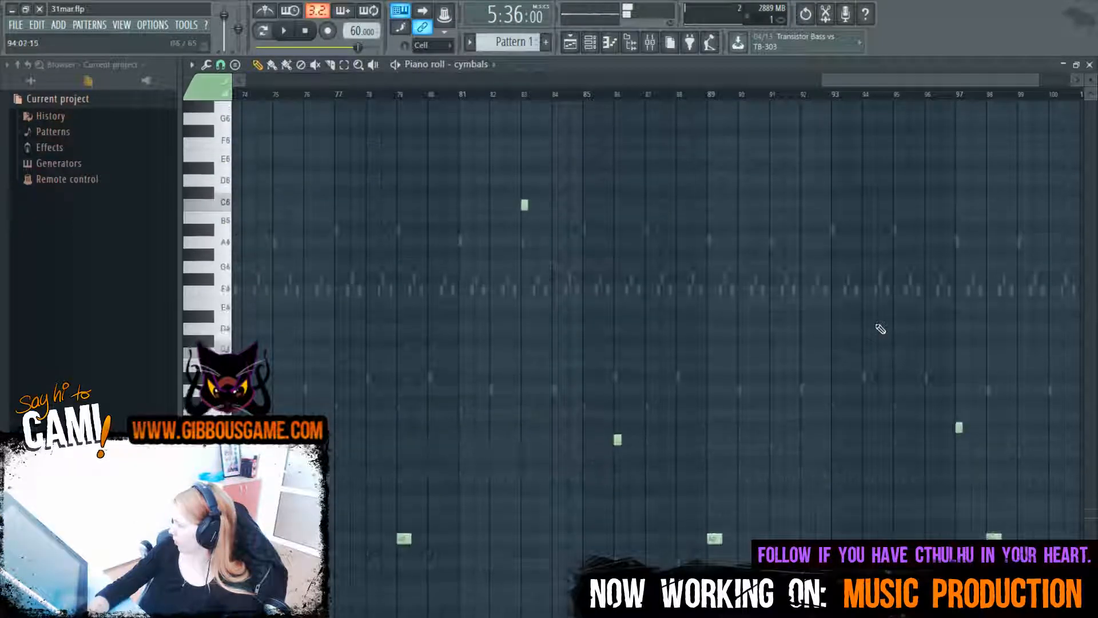
Add a play_VST_x64 instrument channel and browse its Symphonic Orchestra Gold Complete library
key("F6")
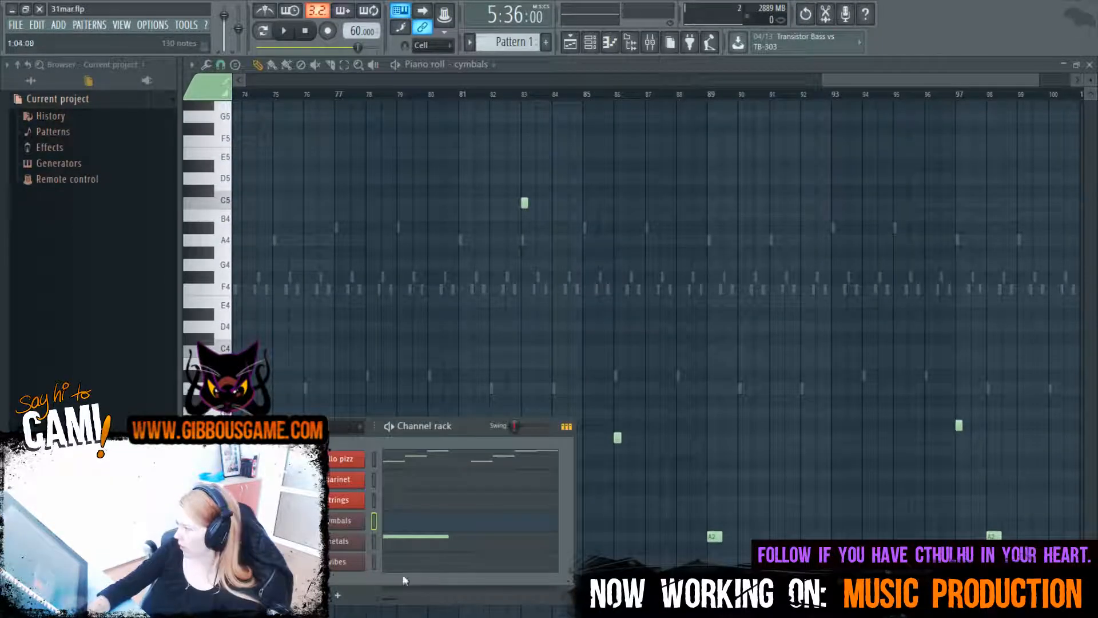
left_click(349, 586)
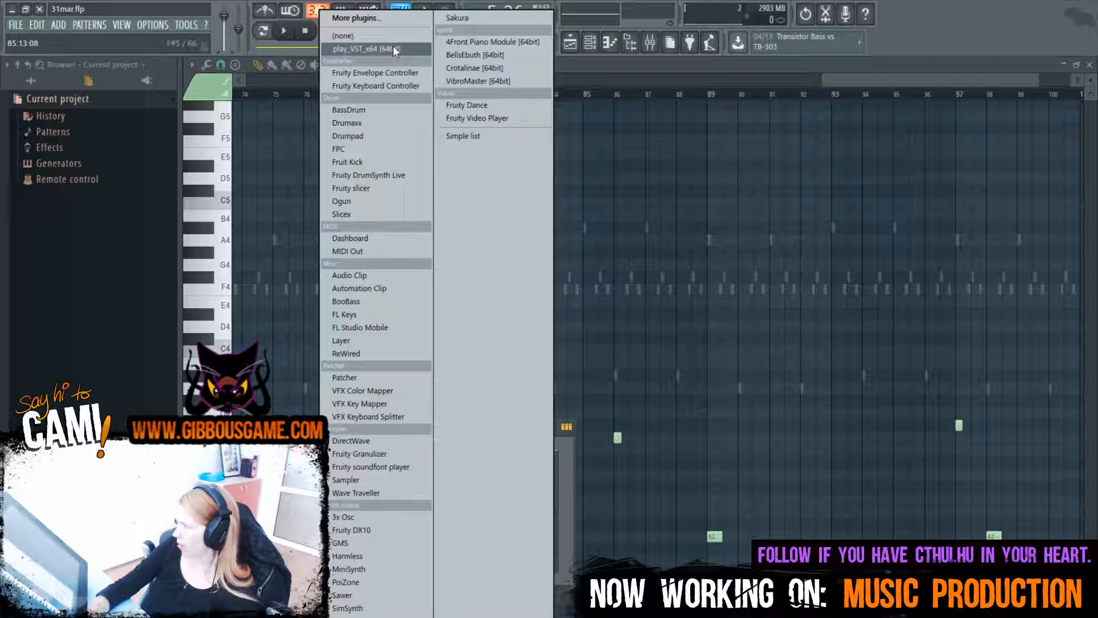
left_click(413, 50)
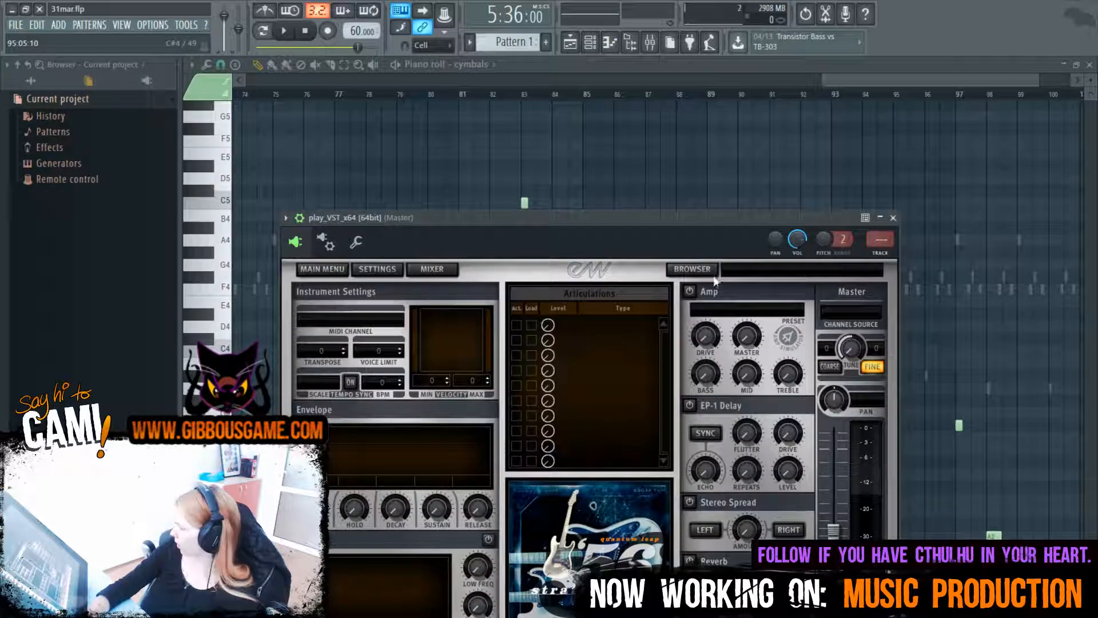
left_click(692, 268)
left_click(401, 503)
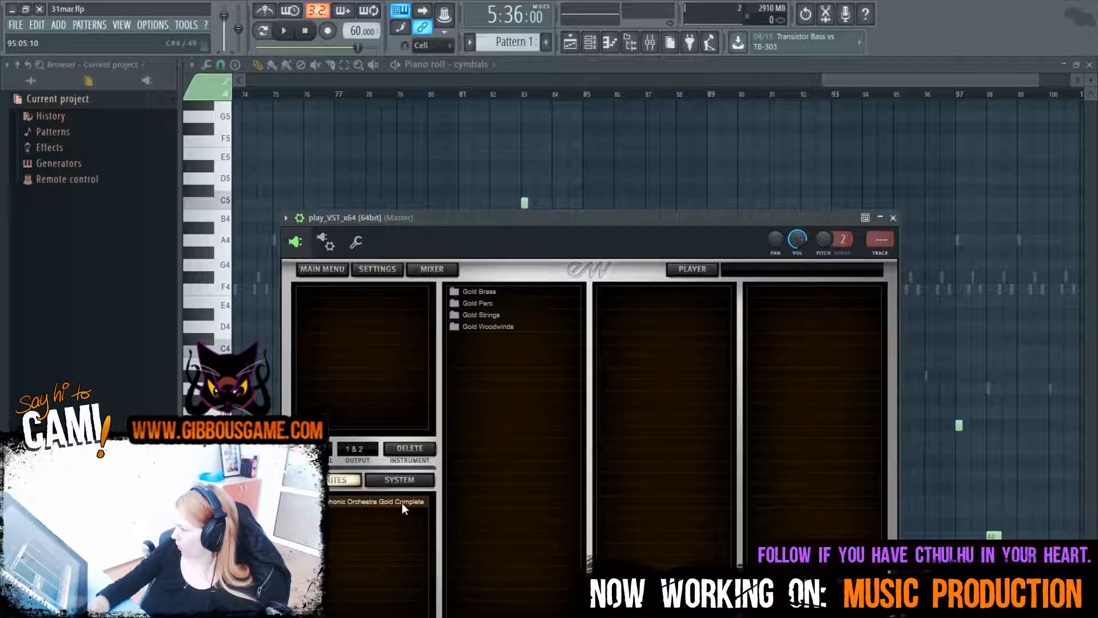
Look through the Gold Perc categories and load Steel Plates from the Metals category
left_click(487, 303)
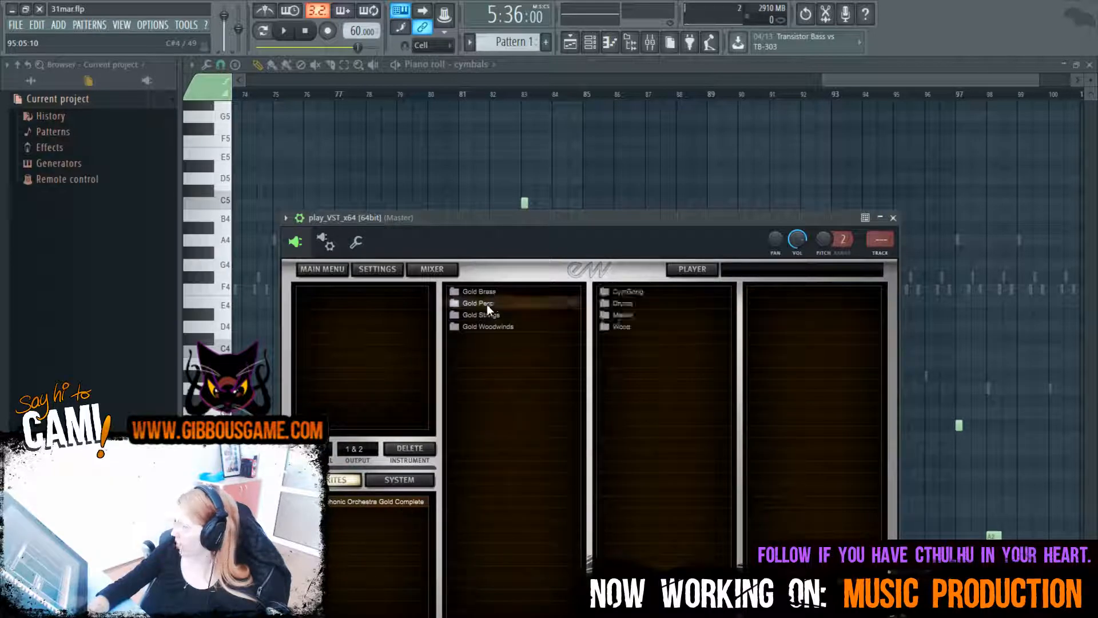
left_click(624, 315)
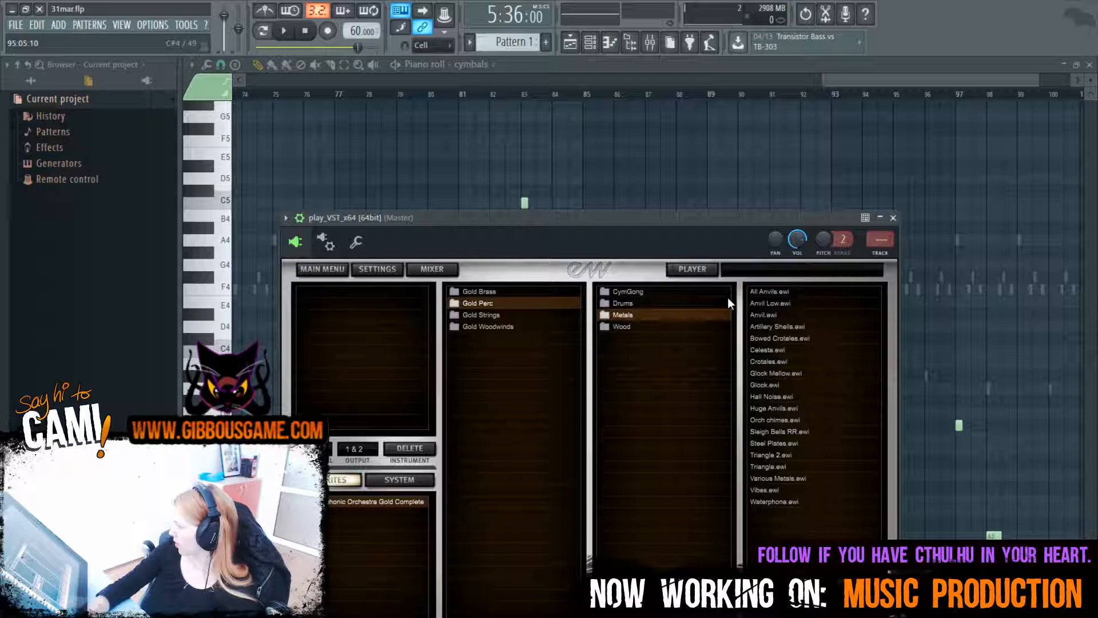
left_click(688, 292)
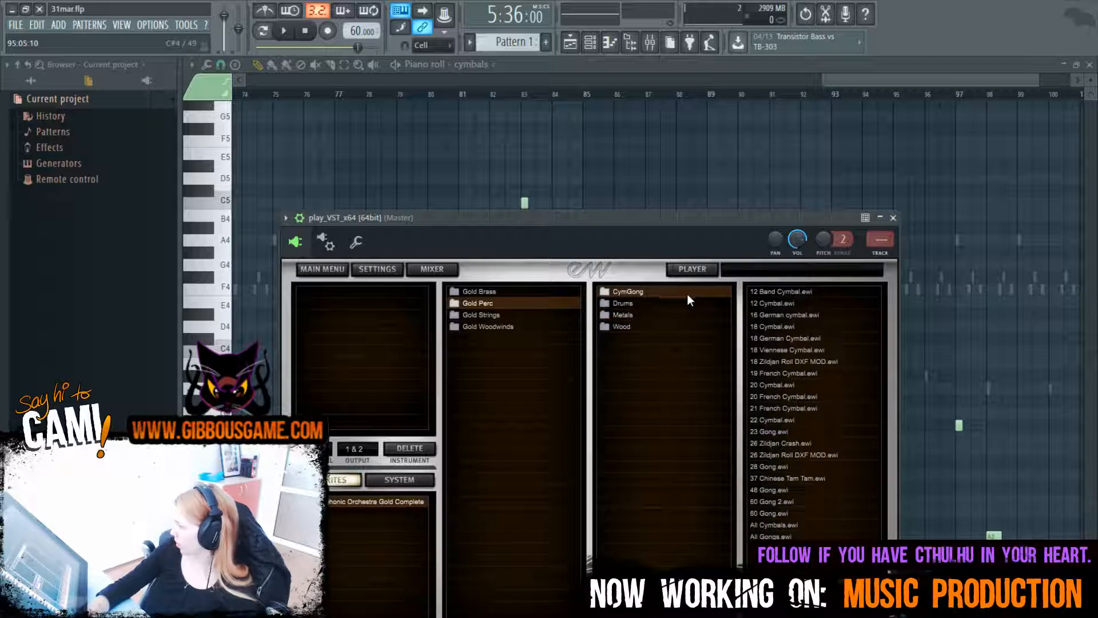
left_click(664, 327)
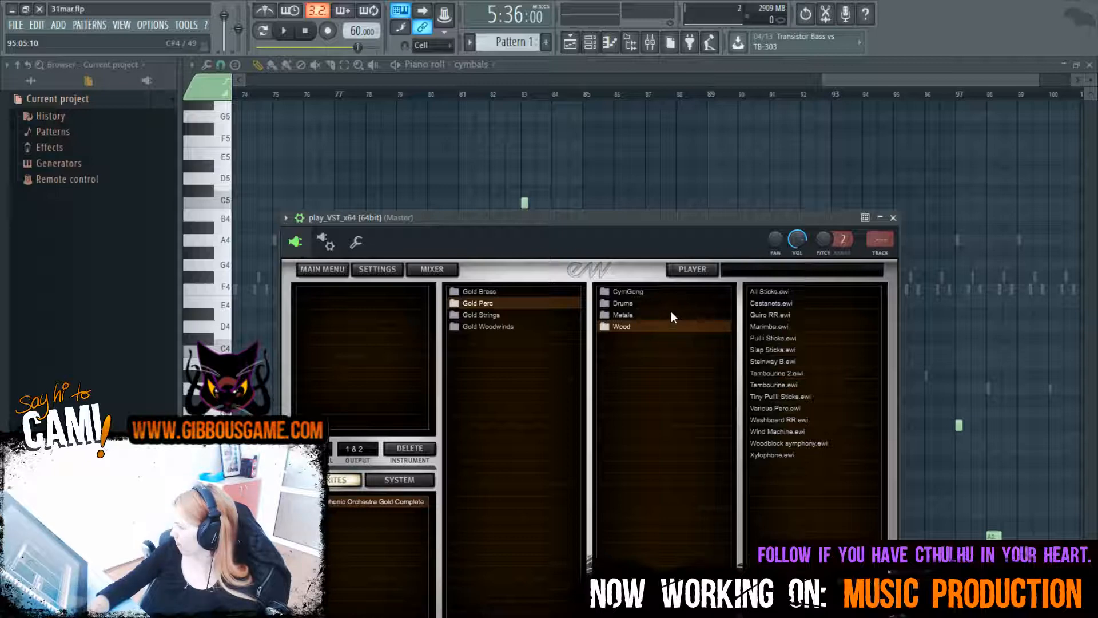
left_click(674, 315)
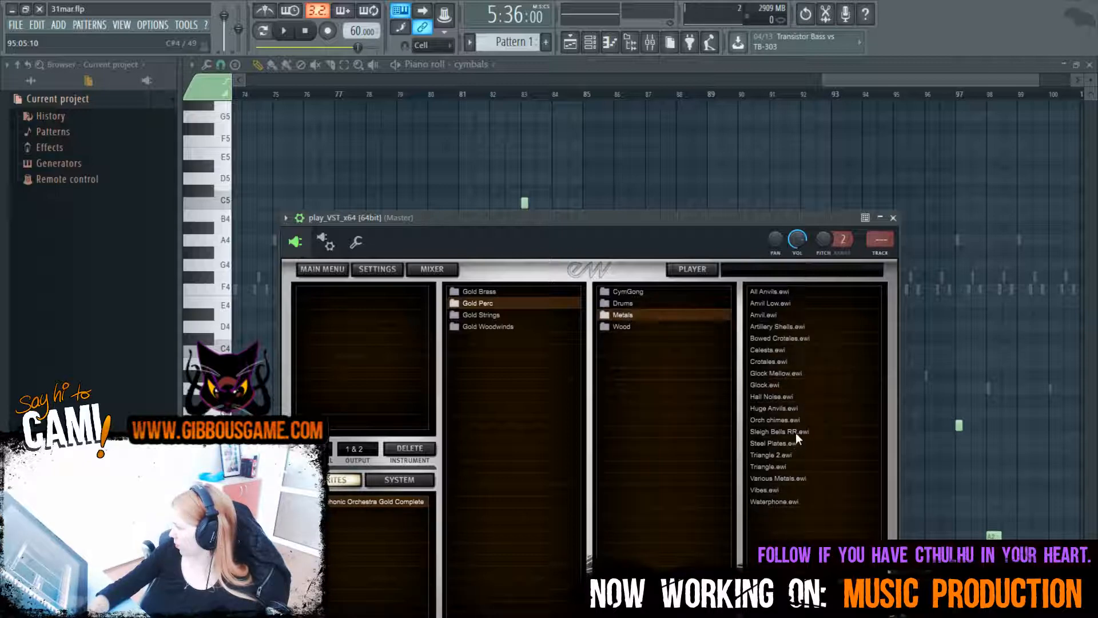
double_click(783, 444)
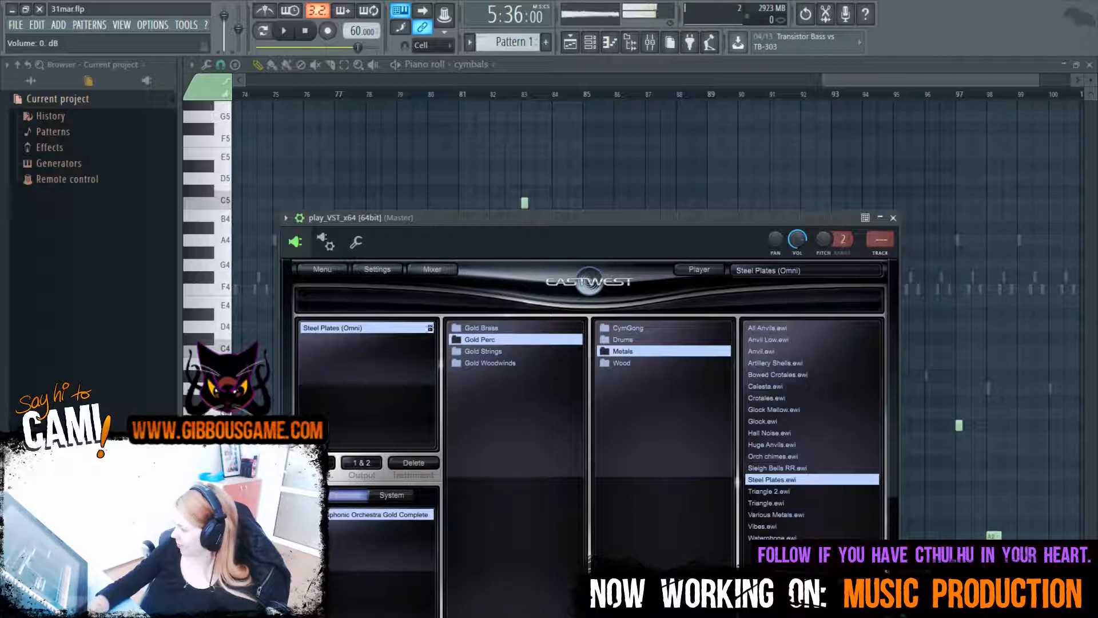
Try the Sleigh Bells RR, Orch chimes and Huge Anvils sounds one after another in place of the loaded instrument
double_click(778, 469)
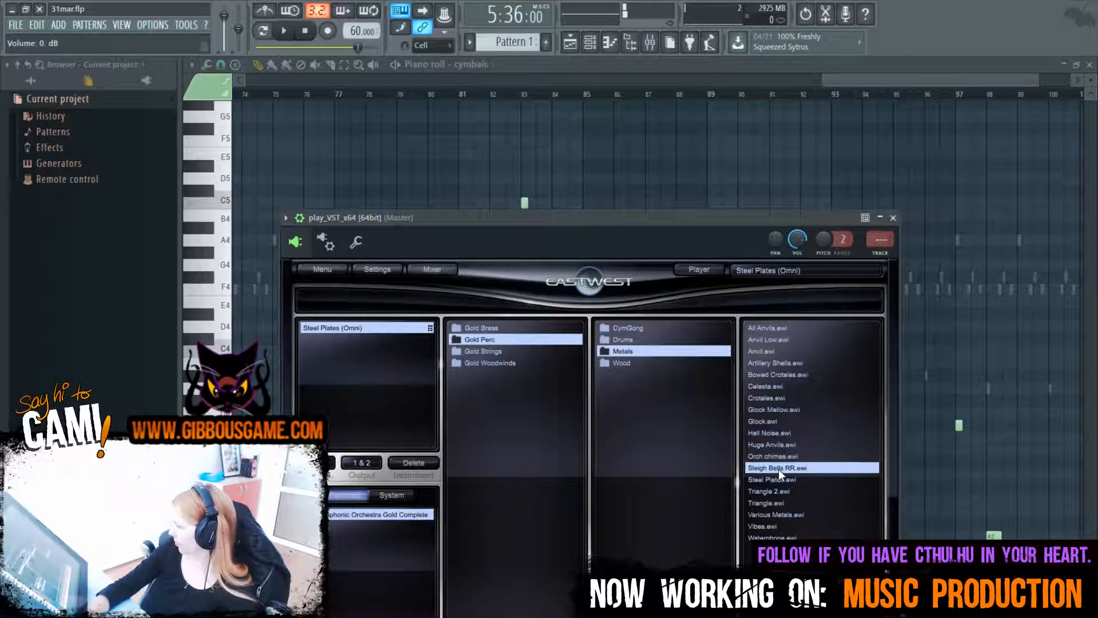
left_click(689, 509)
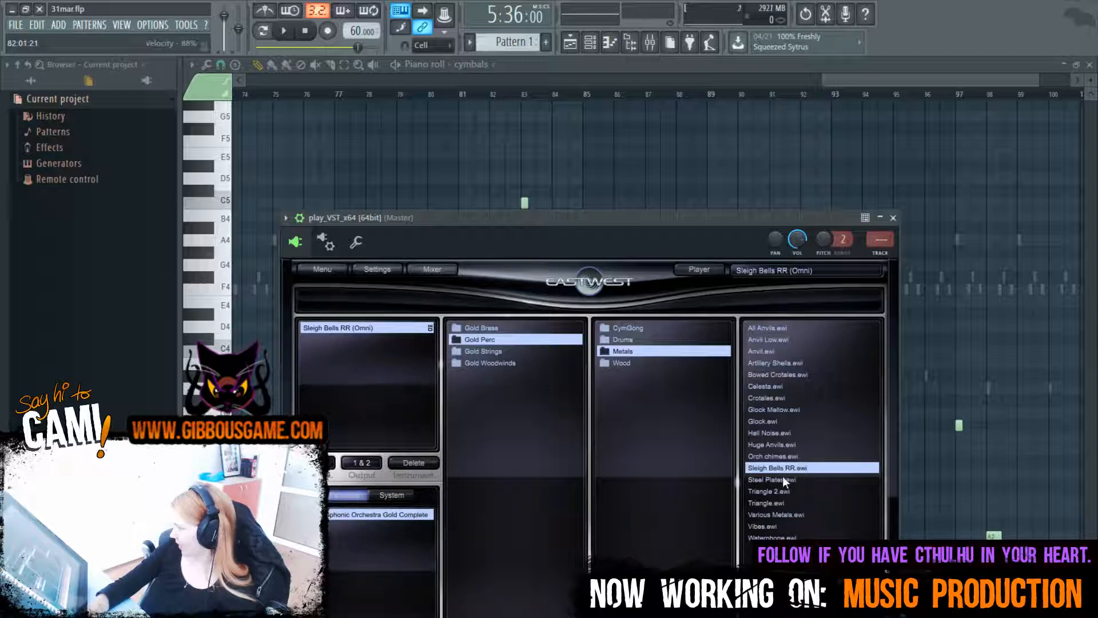
double_click(781, 458)
left_click(689, 510)
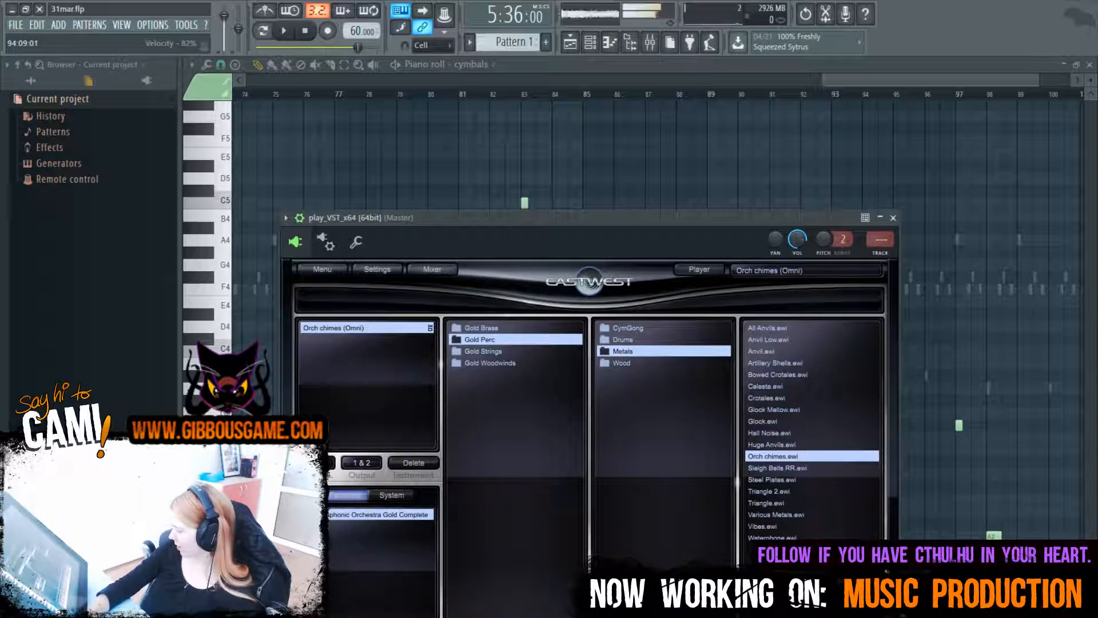
double_click(798, 445)
left_click(698, 514)
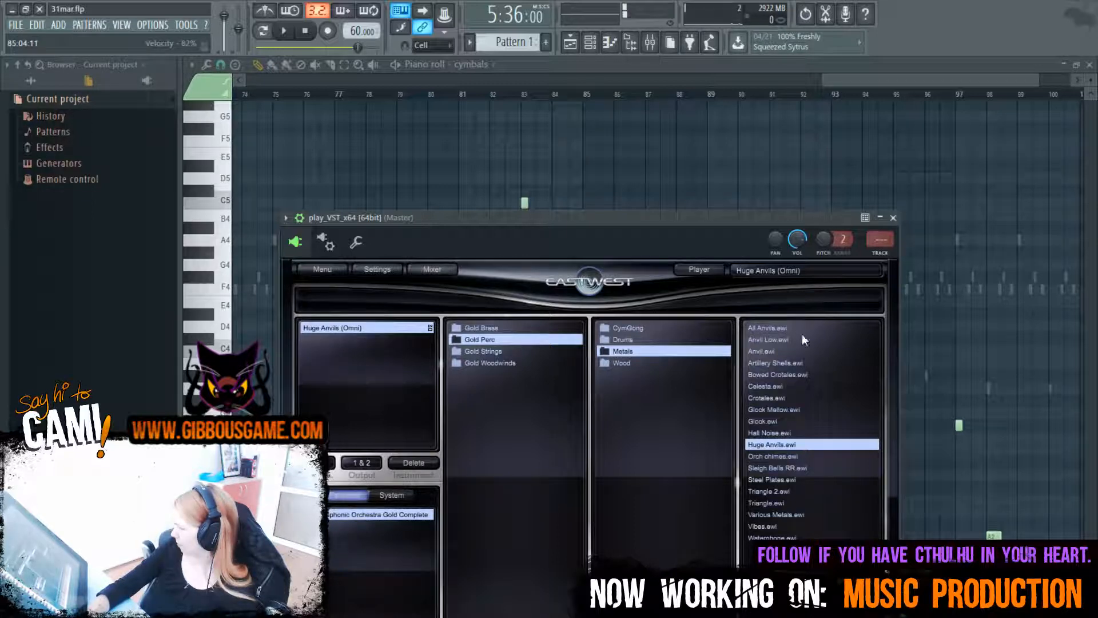
Replace the loaded instrument with Artillery Shells and list the sounds in the Drums category
double_click(758, 362)
left_click(691, 516)
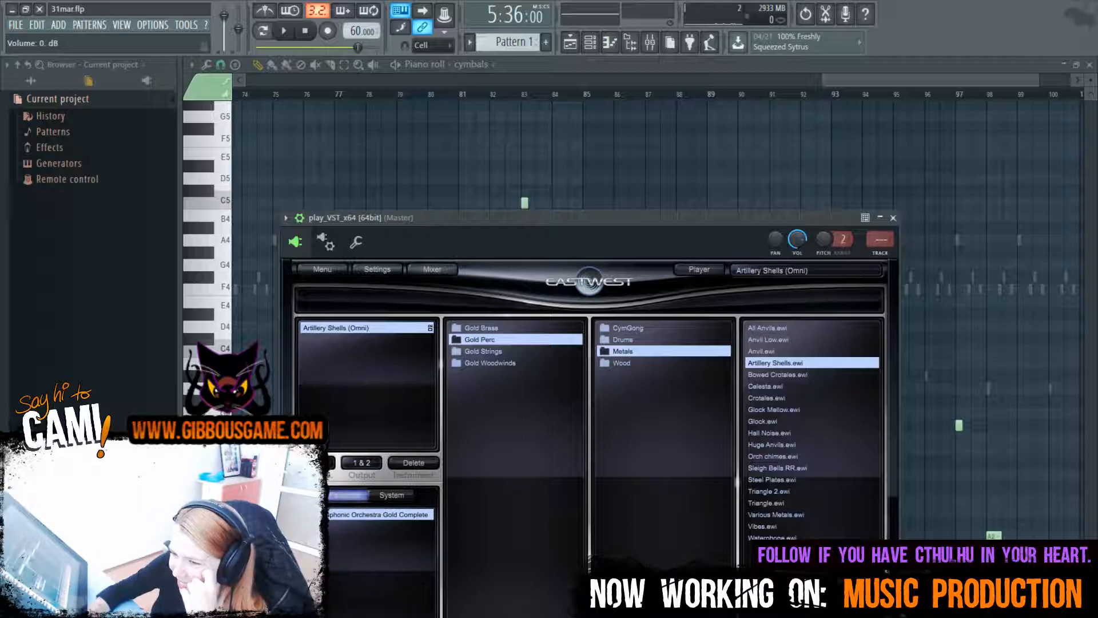
left_click(618, 340)
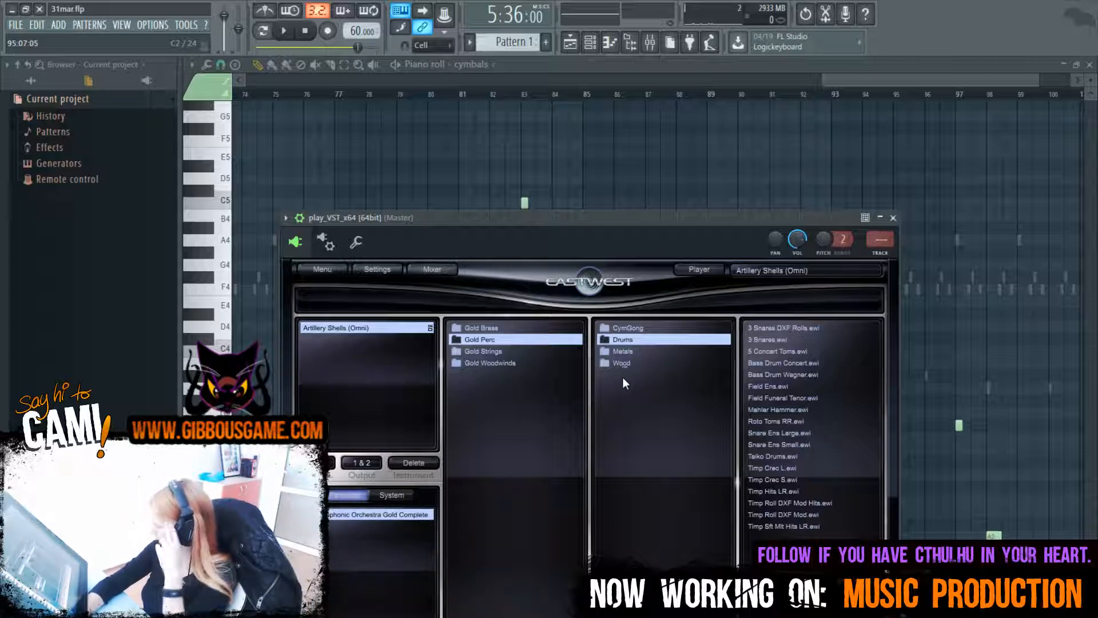
Try All Sticks, Tambourine, Various Perc and Woodblock symphony from the Wood category one after another in place of the loaded instrument
left_click(623, 356)
left_click(622, 363)
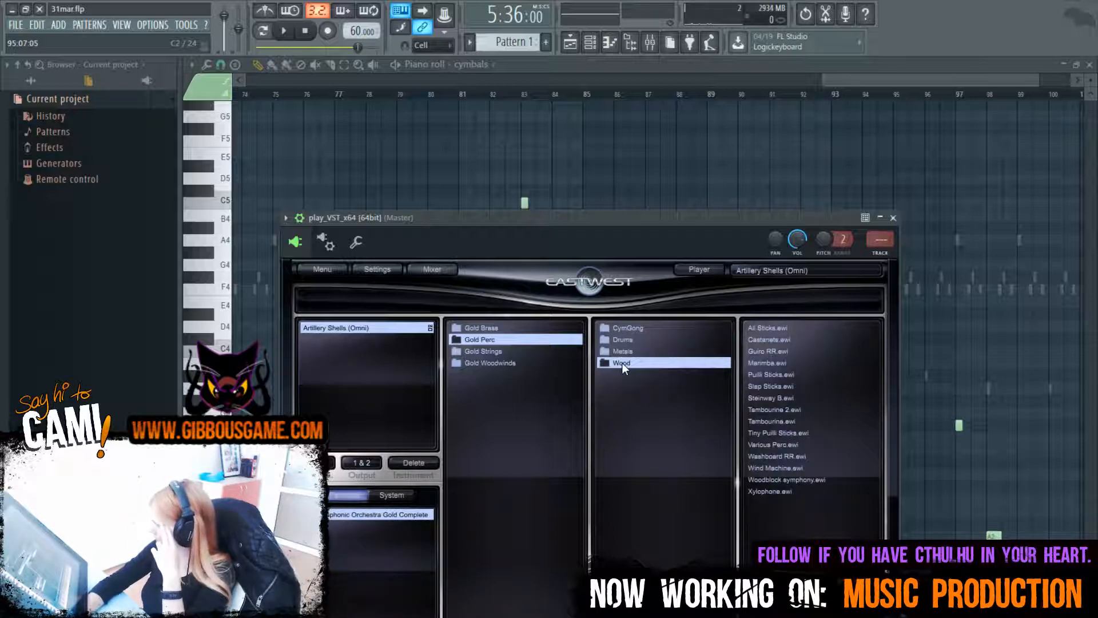
double_click(782, 328)
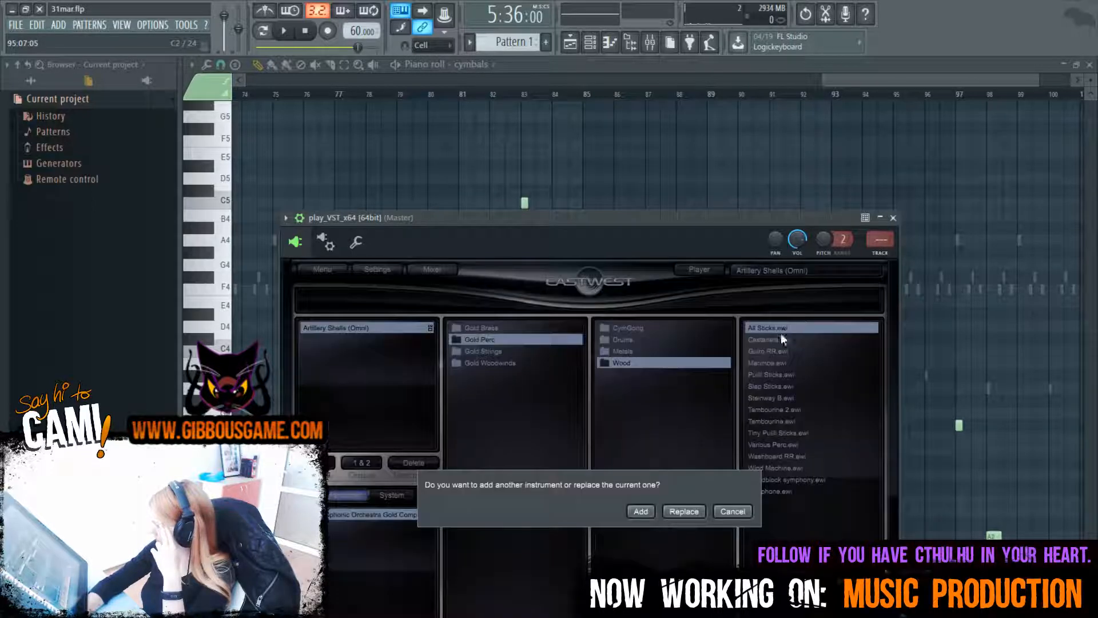
left_click(683, 511)
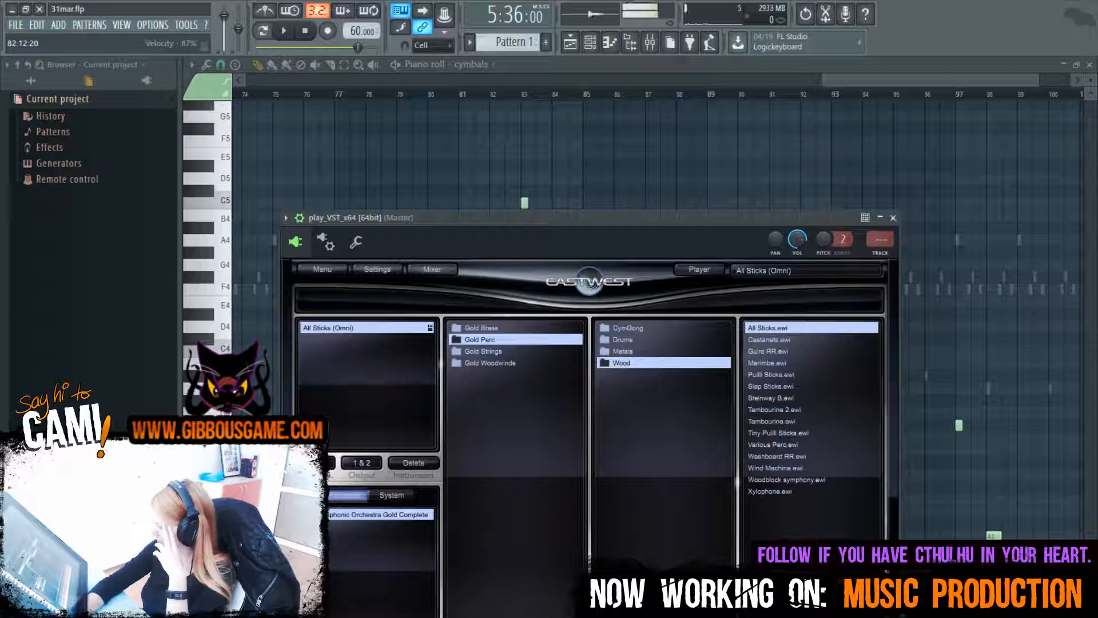
double_click(791, 422)
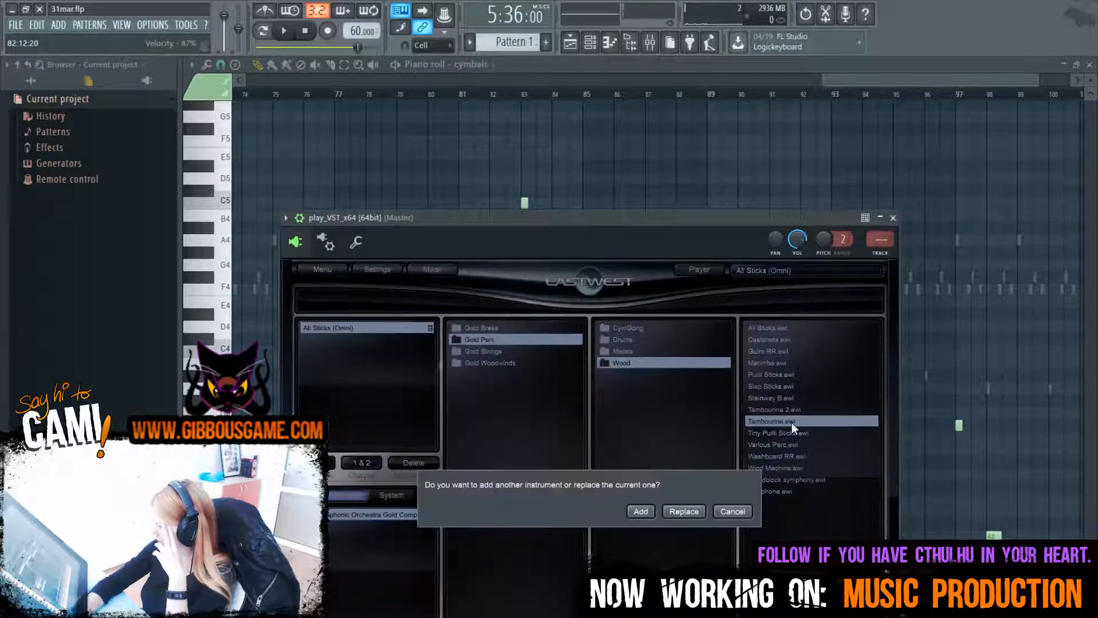
left_click(684, 509)
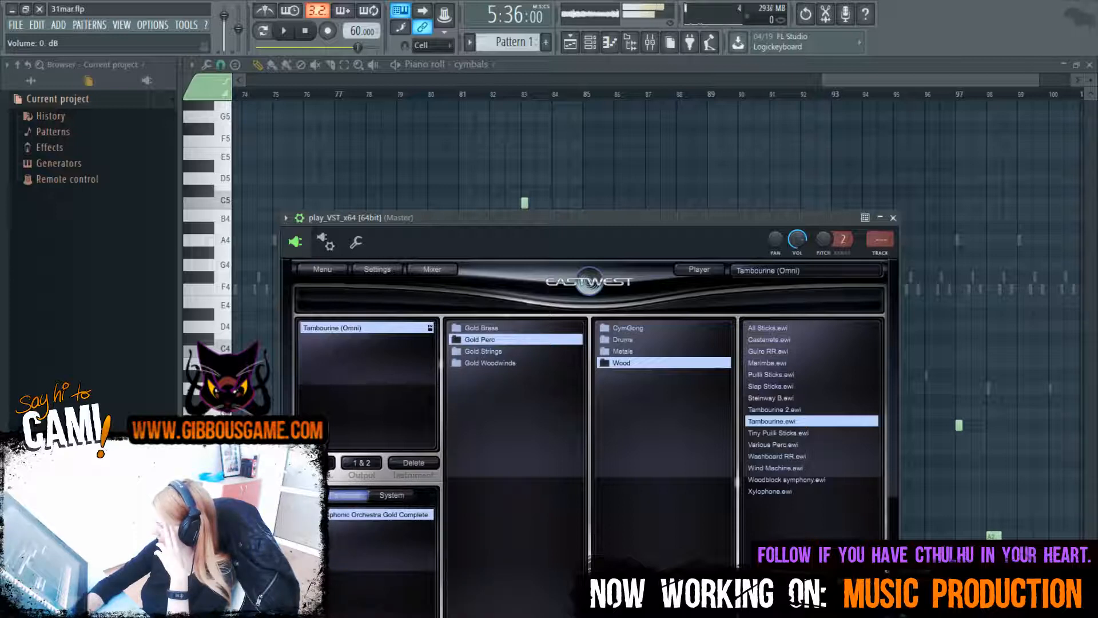
double_click(763, 444)
left_click(701, 512)
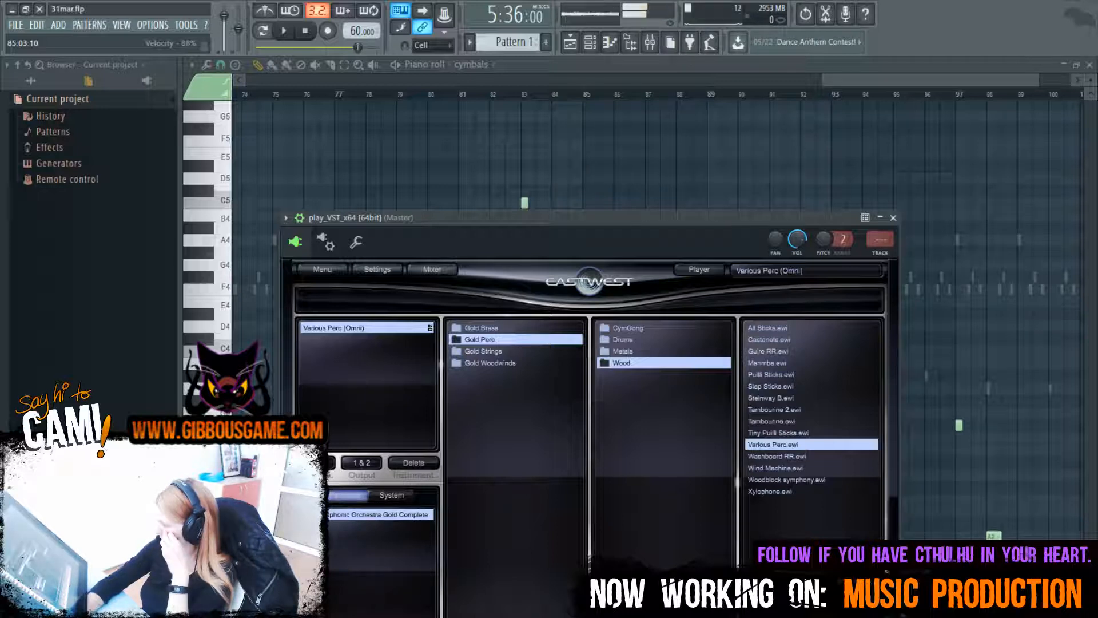
double_click(810, 480)
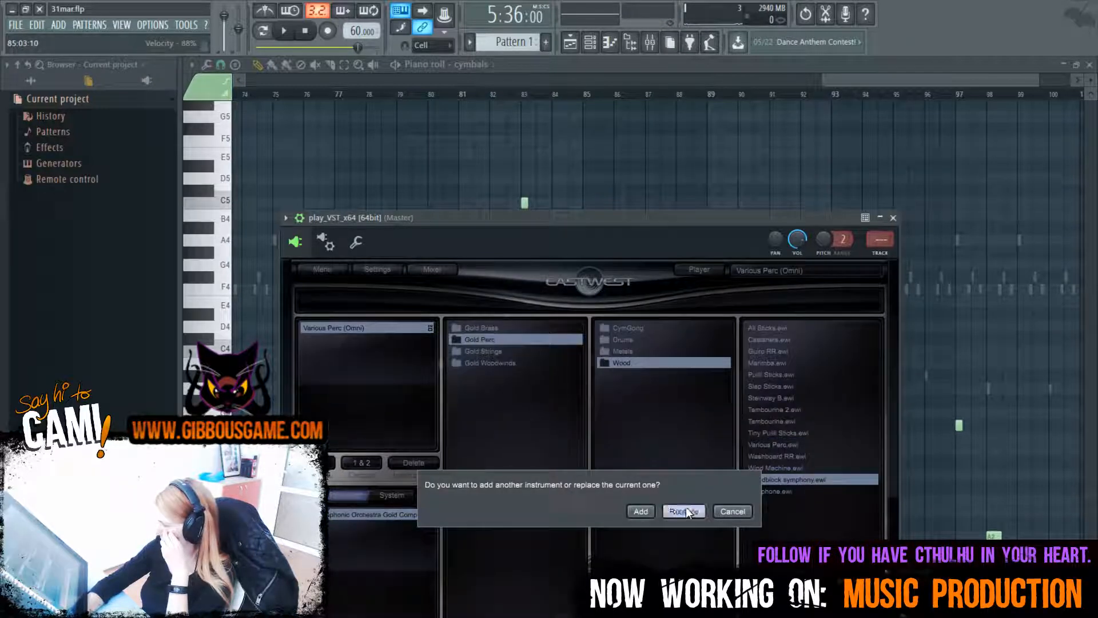
left_click(685, 508)
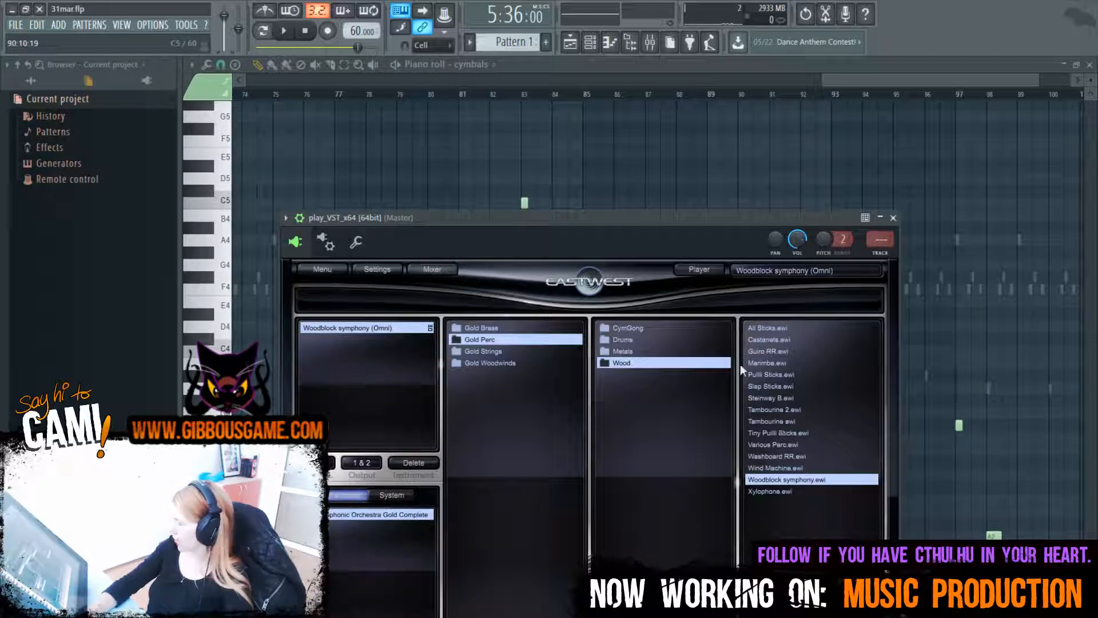
Replace the loaded instrument with All Gongs from the CymGong category and audition it on the plugin's keyboard
left_click(892, 217)
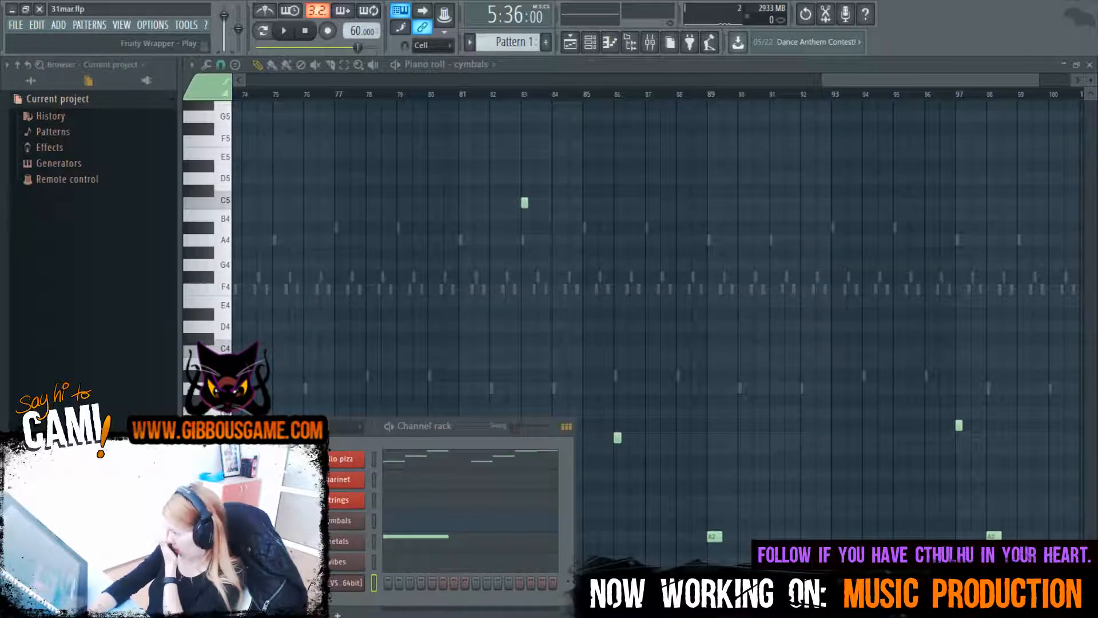
left_click_drag(707, 359, 693, 323)
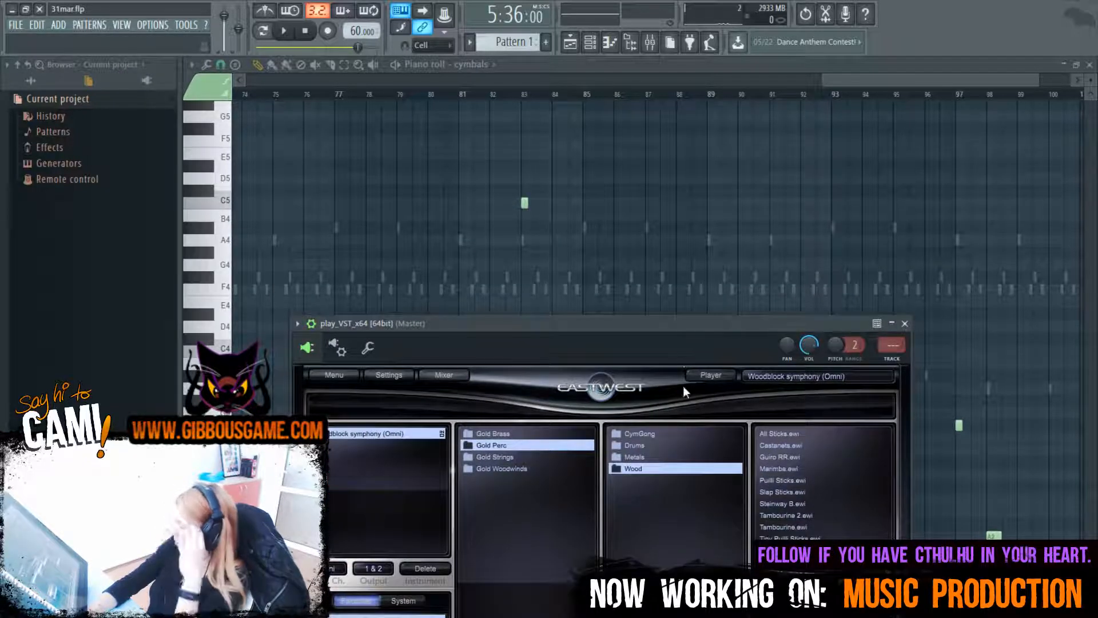
left_click(670, 431)
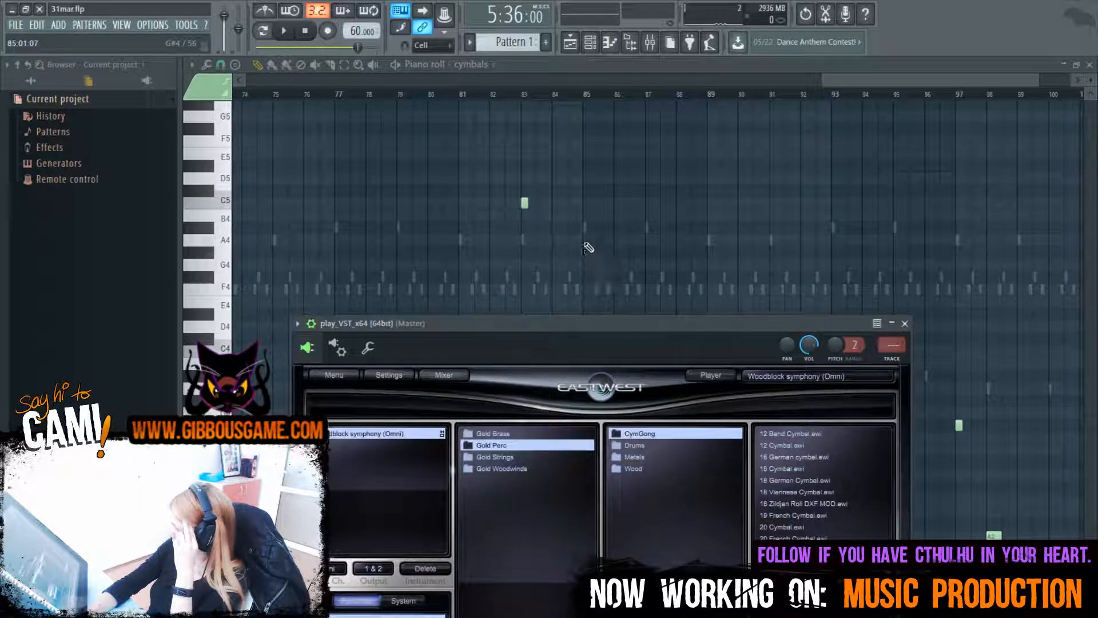
left_click_drag(724, 330, 740, 96)
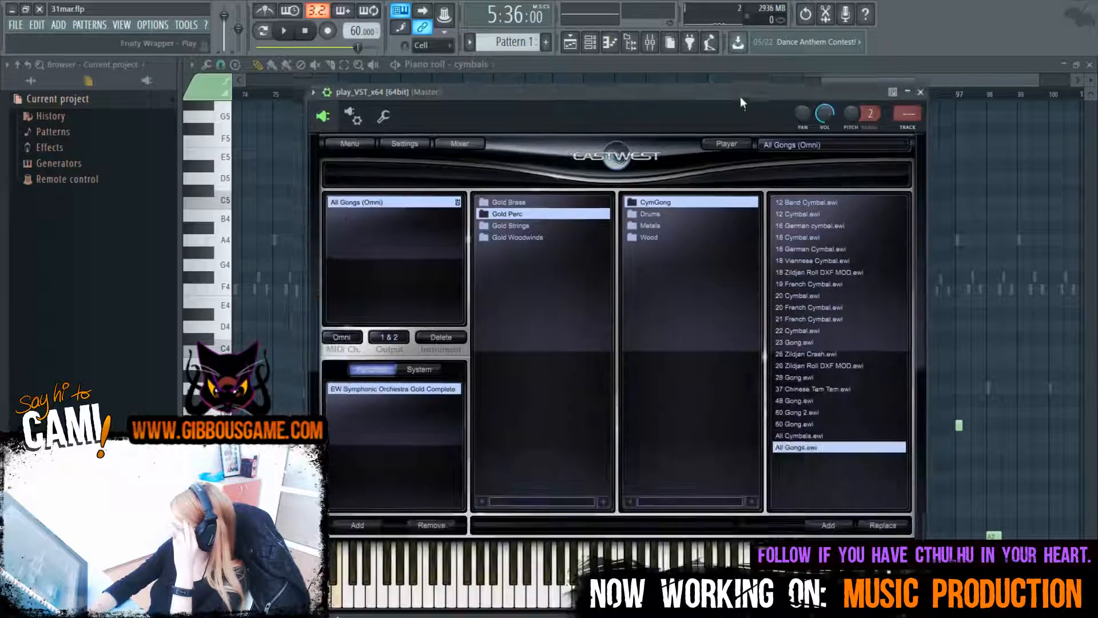
left_click(621, 542)
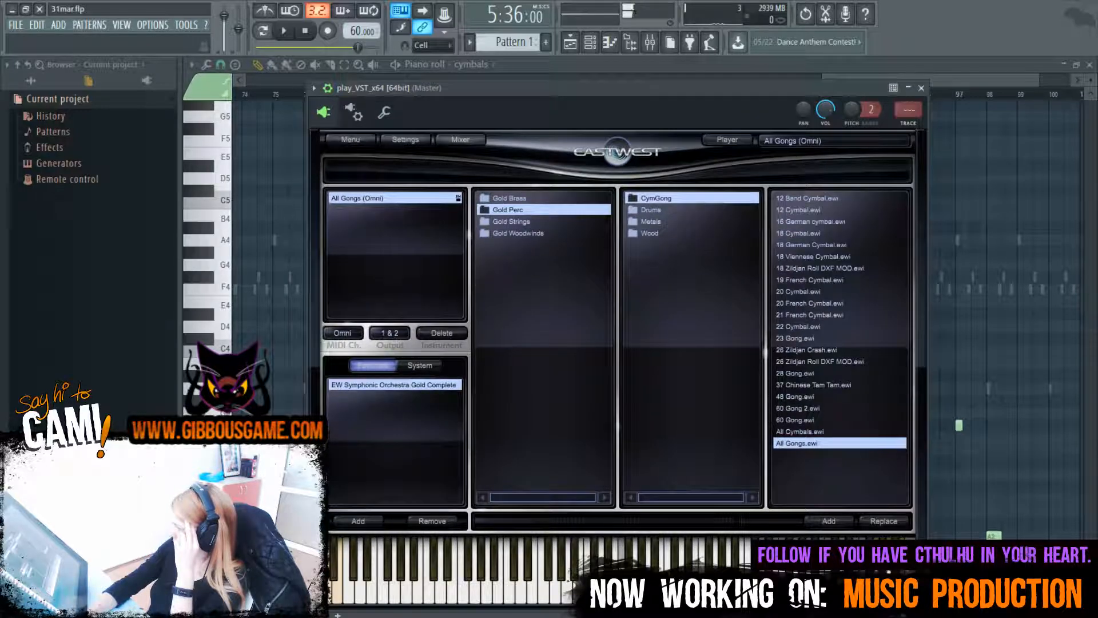
left_click(489, 570)
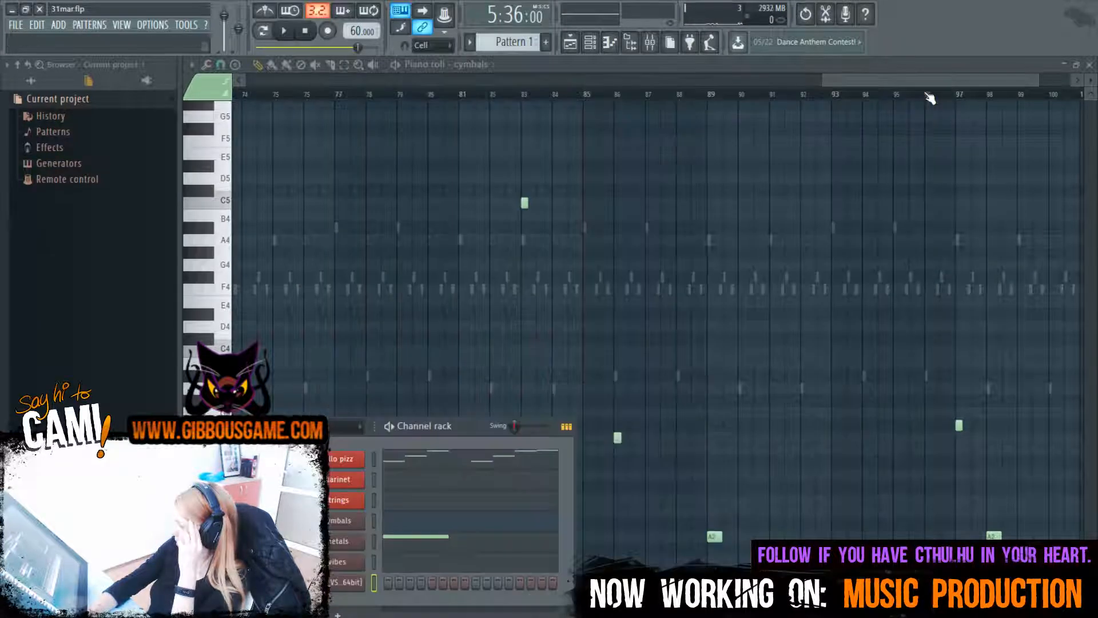
Rename the play_VST_x64 channel as gongs and open its piano roll
left_click(921, 88)
right_click(357, 582)
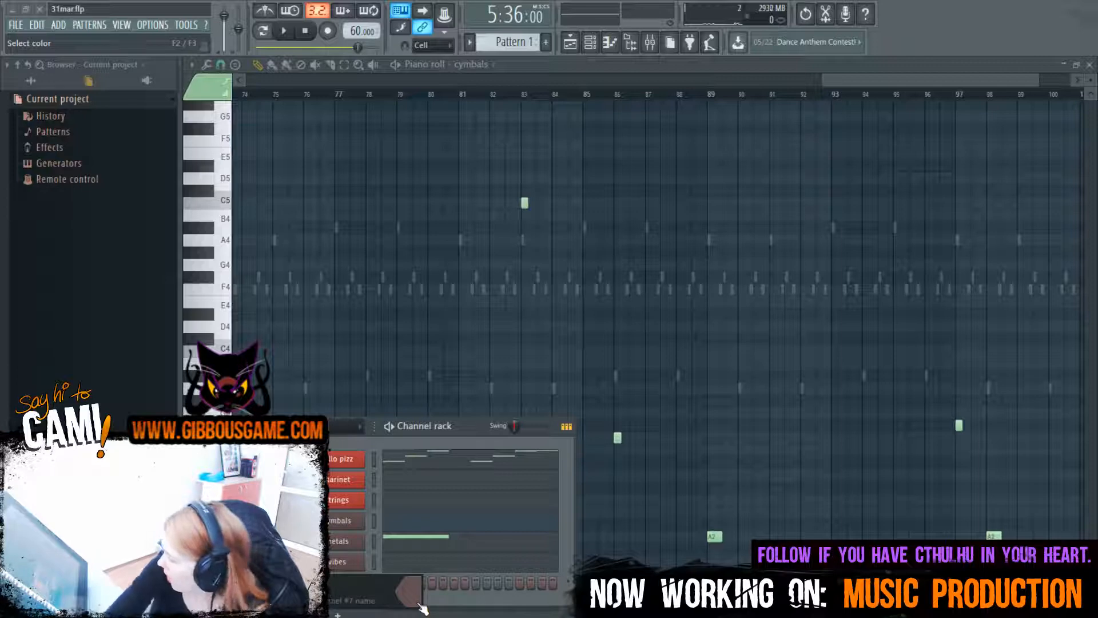
key("Return")
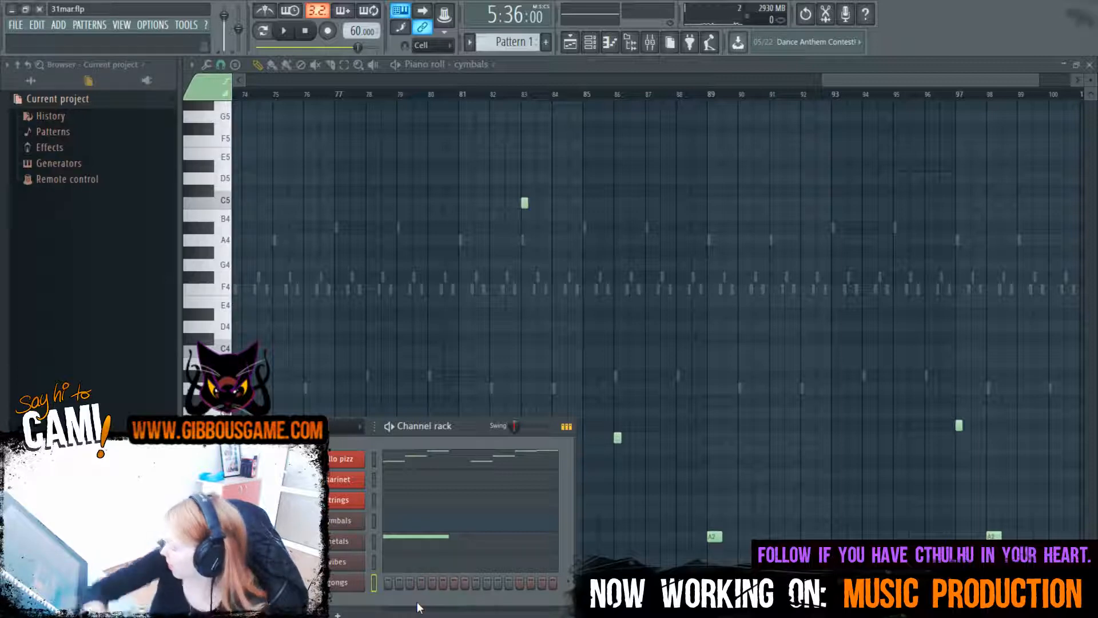
right_click(339, 584)
left_click(394, 581)
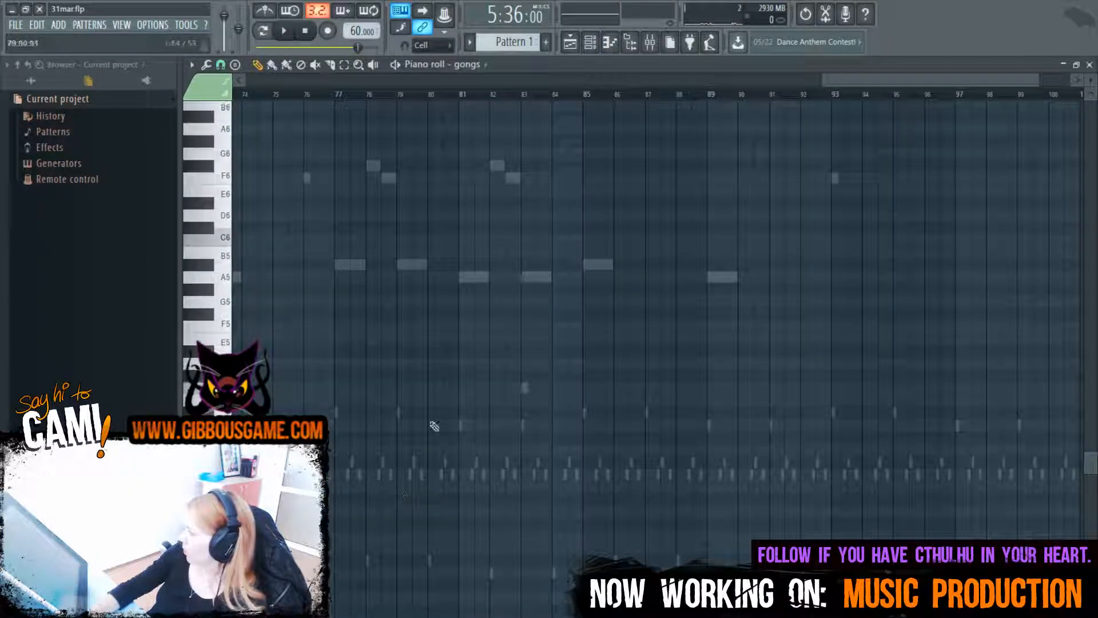
Audition the low gong sounds, including A2, B2 and C3, on the piano roll's keys
scroll(784, 245, "down", 5)
left_click_drag(868, 80, 269, 183)
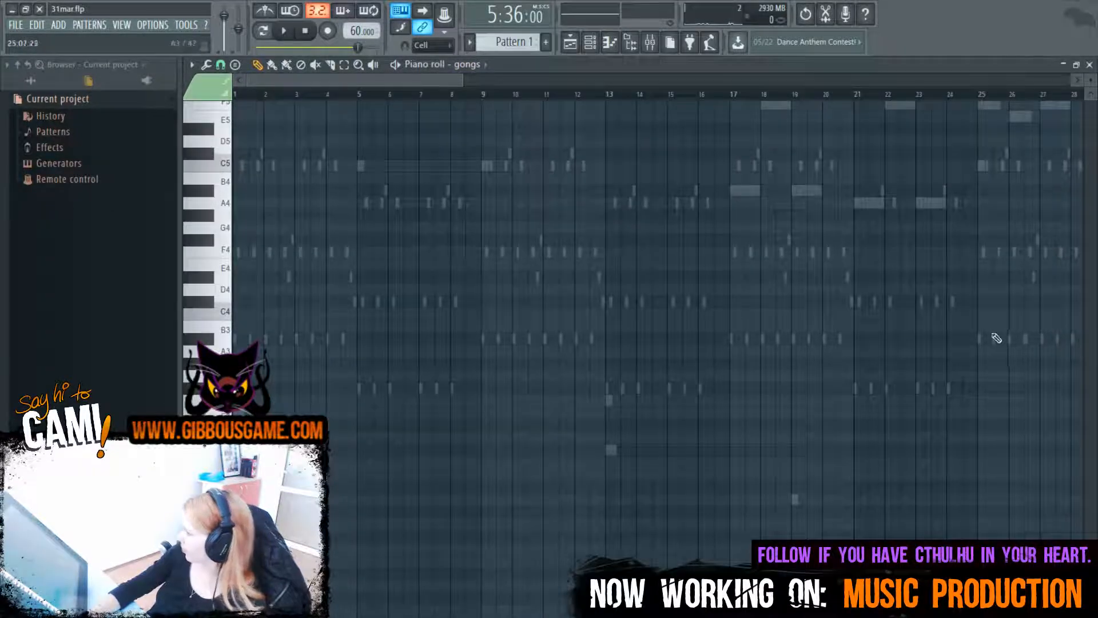
scroll(422, 475, "up", 5)
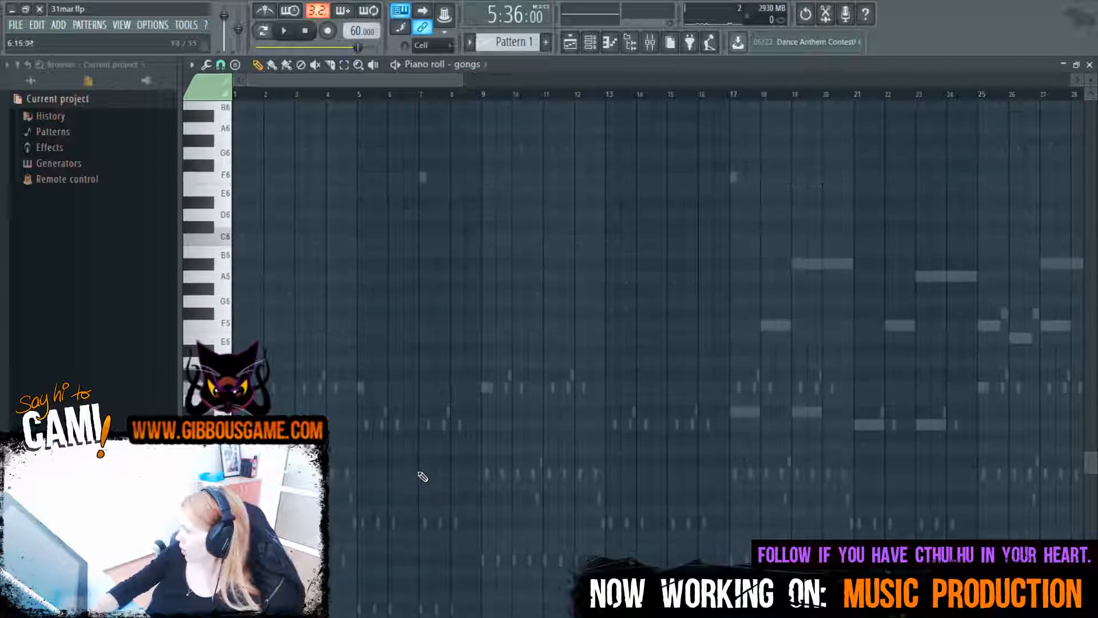
scroll(422, 476, "down", 6)
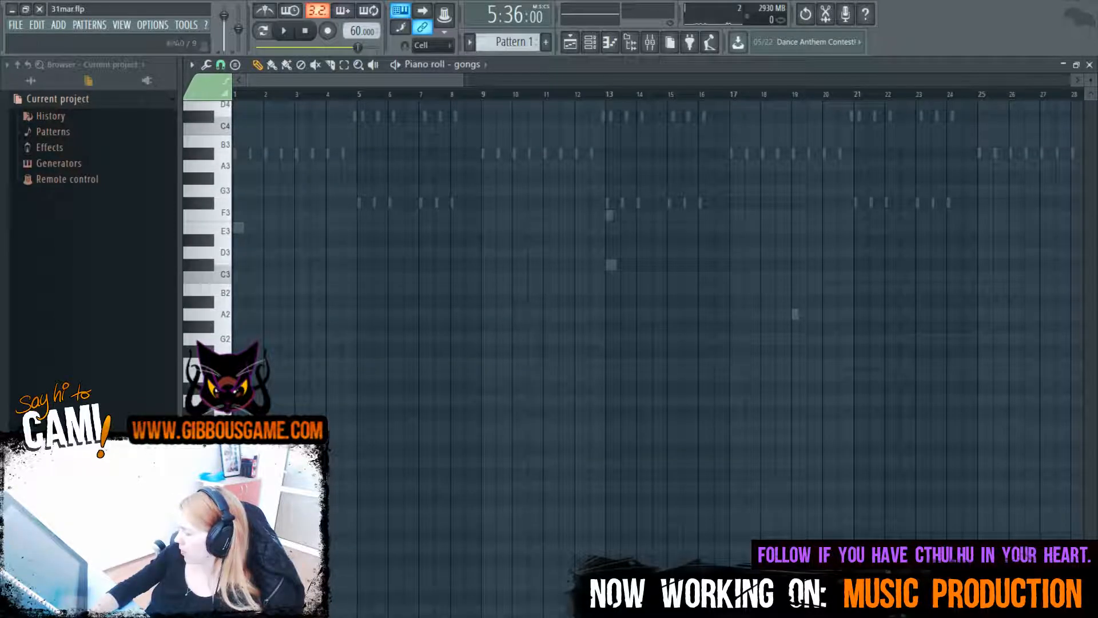
left_click(223, 314)
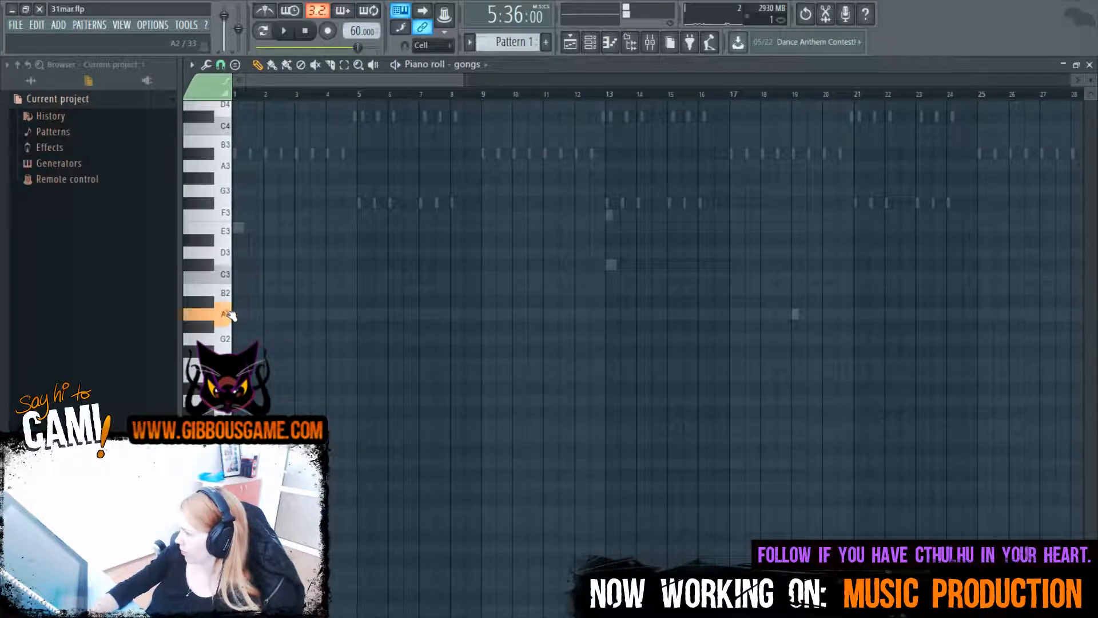
left_click(225, 276)
left_click(225, 277)
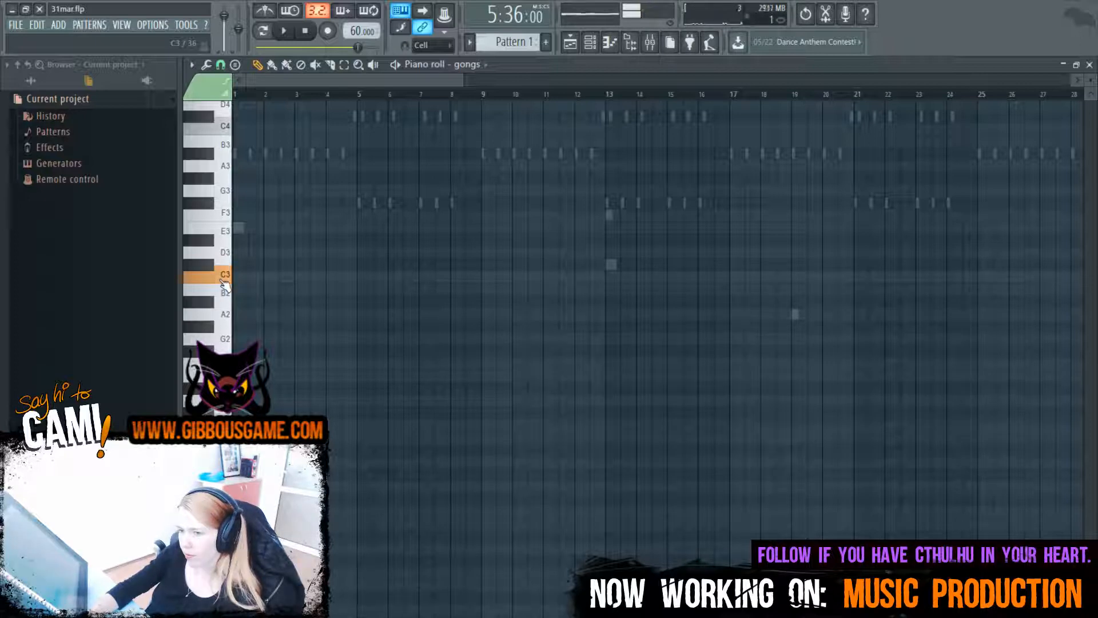
left_click(226, 295)
left_click(226, 318)
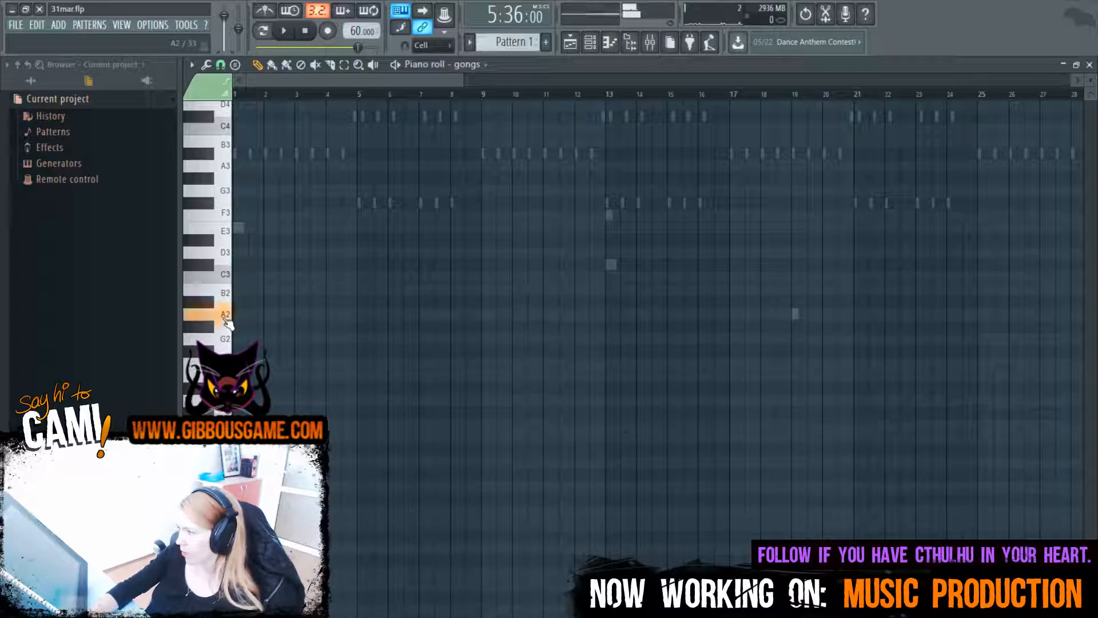
left_click(232, 297)
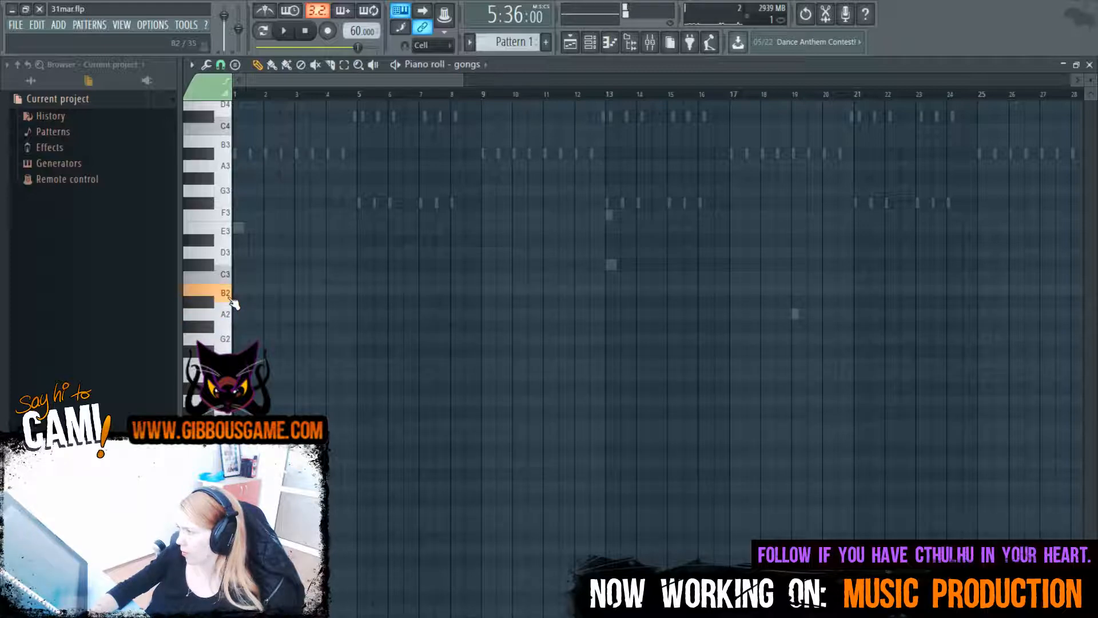
Add a gong note on D3 at the start of bar 81
left_click_drag(441, 82, 1086, 171)
scroll(694, 299, "up", 8)
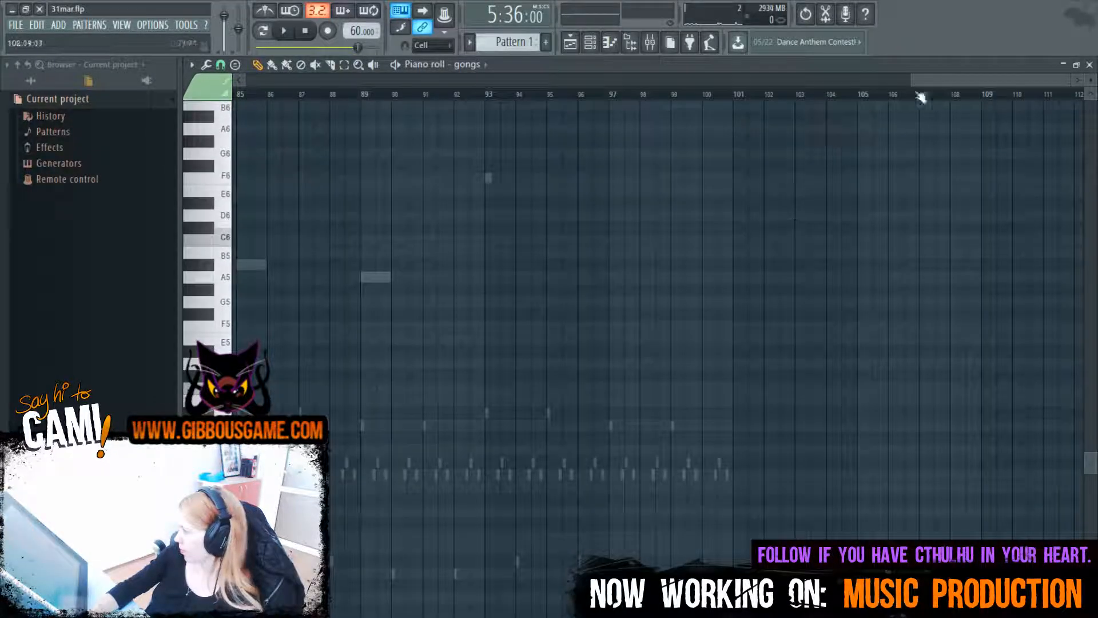
left_click_drag(920, 97, 812, 98)
scroll(541, 507, "down", 4)
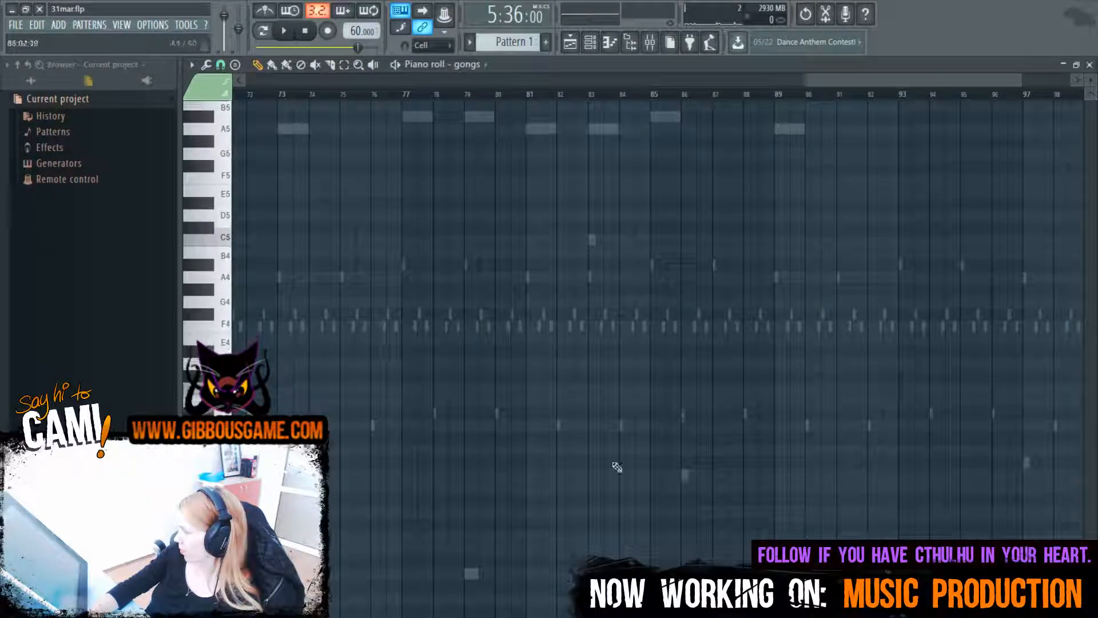
left_click(540, 508)
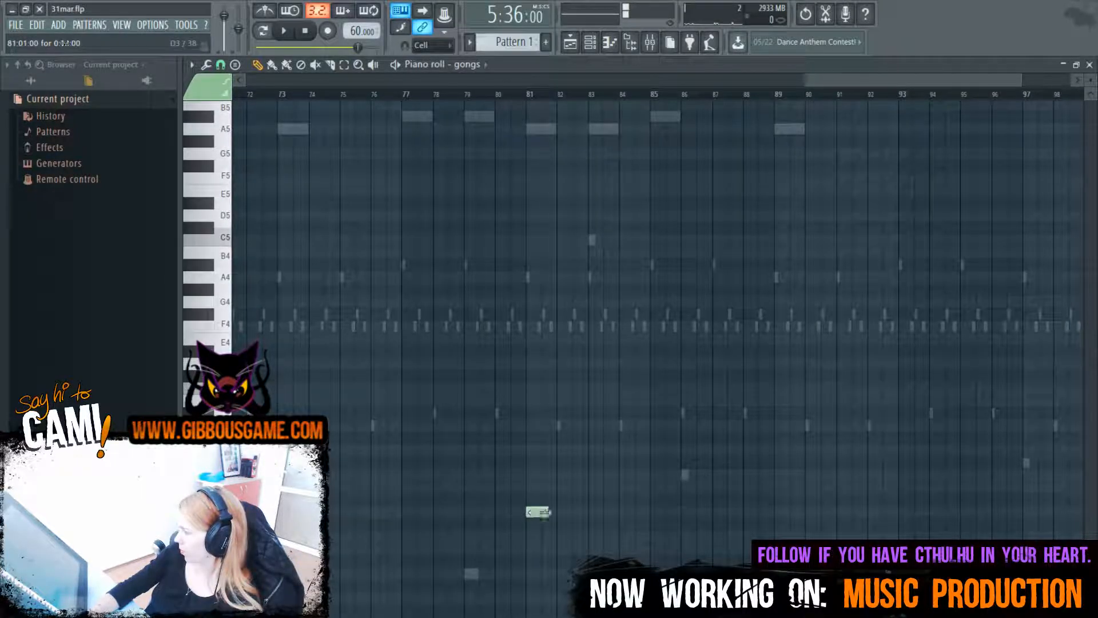
Move the bar 81 gong note through higher pitches to compare the sounds, and settle it on F6
left_click_drag(541, 509, 534, 188)
scroll(531, 248, "up", 5)
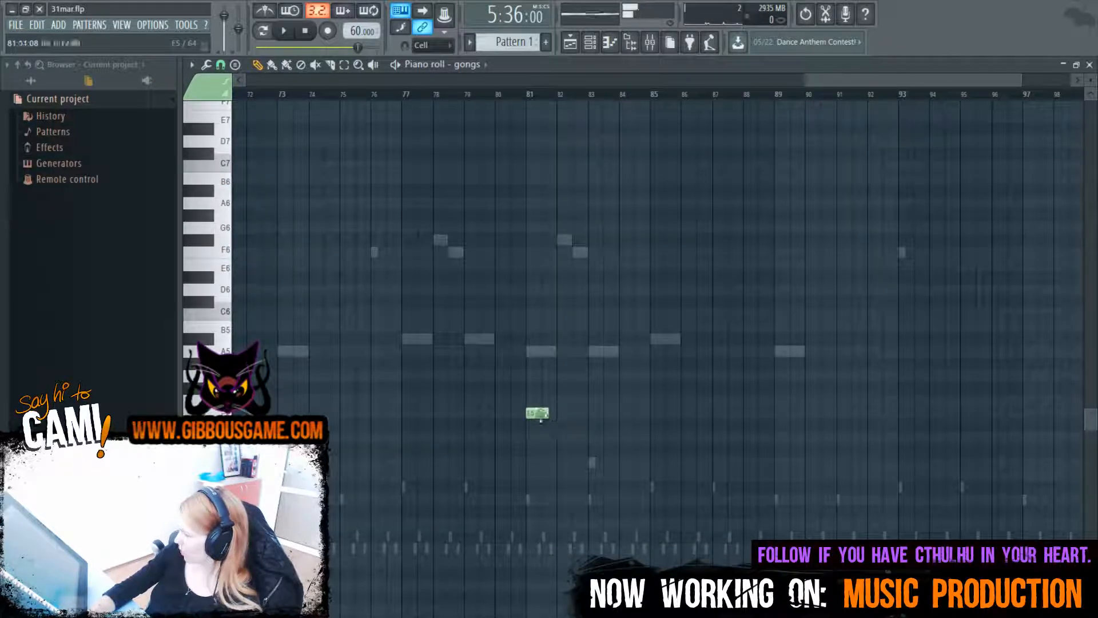
left_click_drag(537, 414, 542, 174)
left_click_drag(549, 142, 536, 114)
scroll(572, 286, "up", 5)
left_click_drag(533, 300, 538, 179)
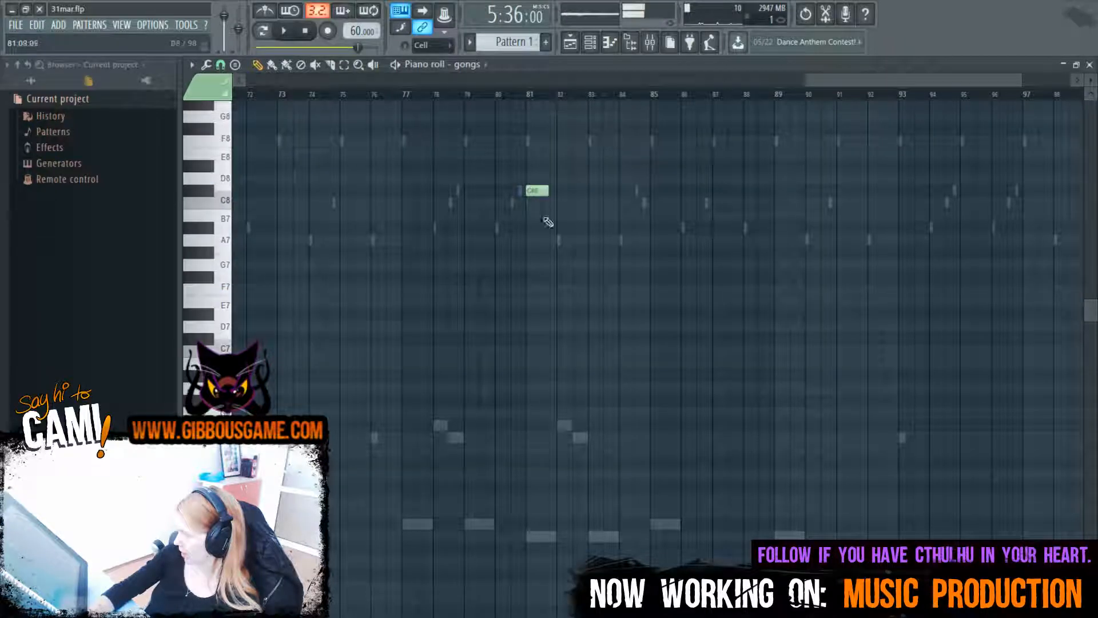
scroll(548, 320, "up", 5)
left_click_drag(540, 413, 529, 592)
scroll(529, 592, "down", 5)
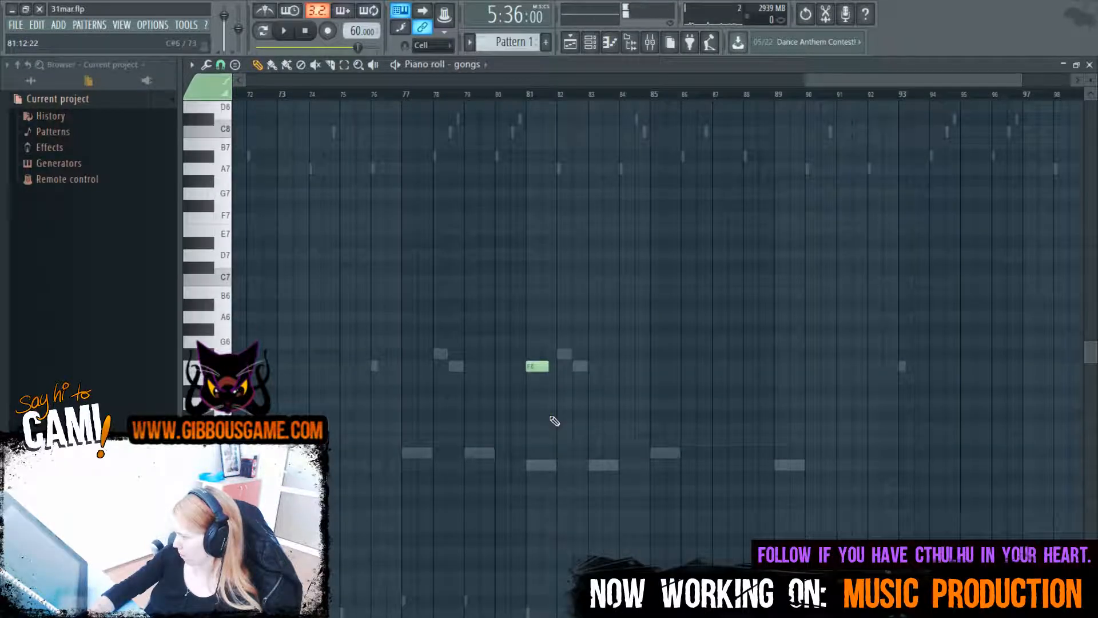
Play the pattern from bar 81 to hear the gong with the other instruments
key("space")
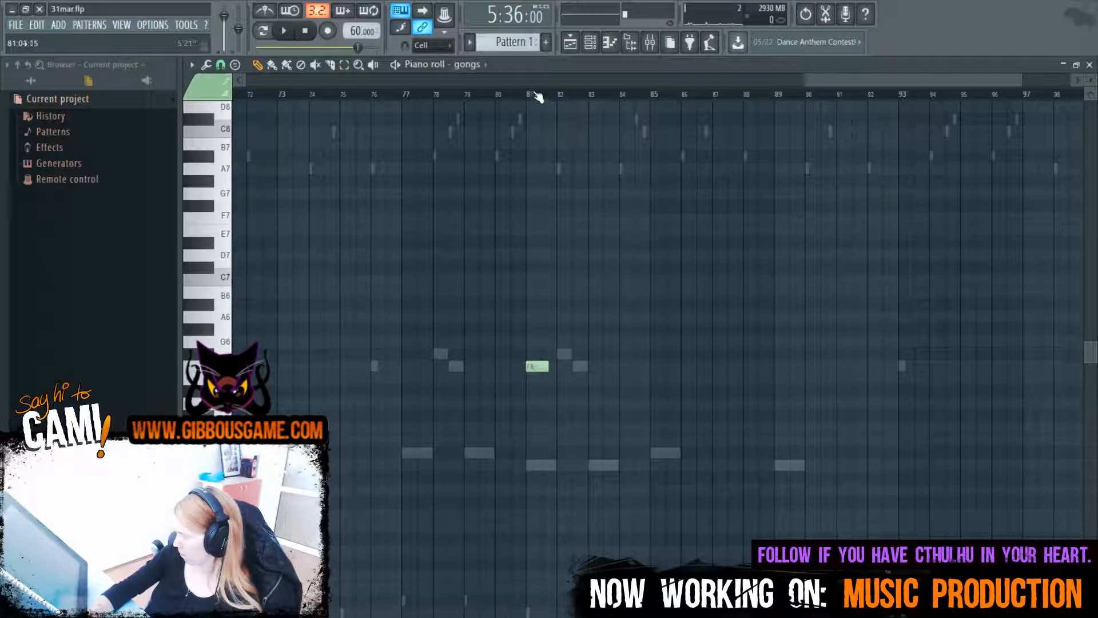
left_click(528, 96)
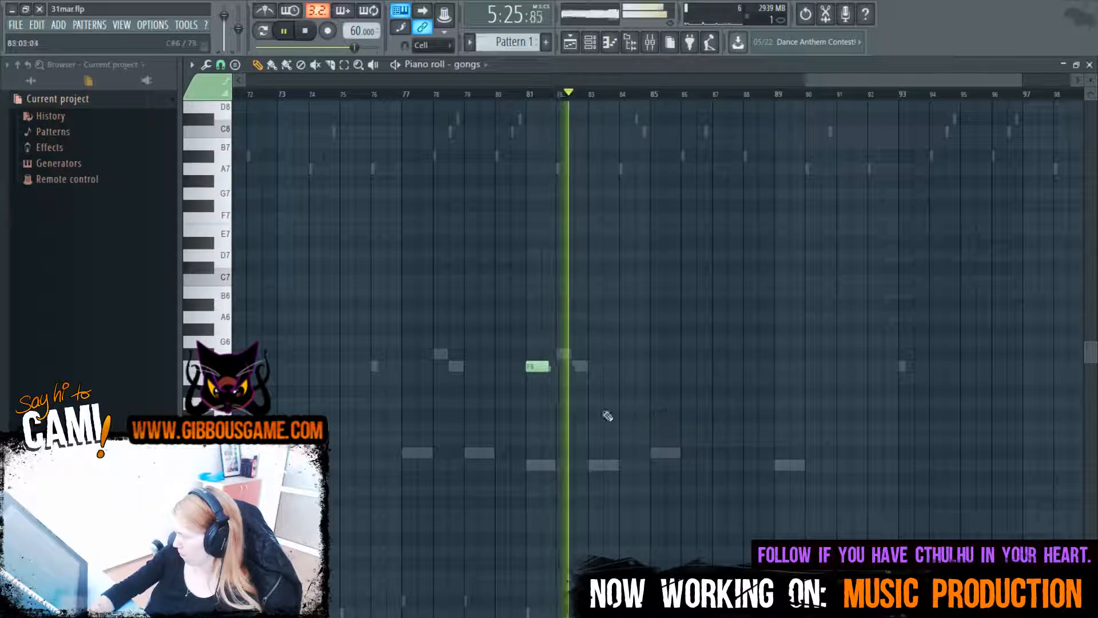
key("space")
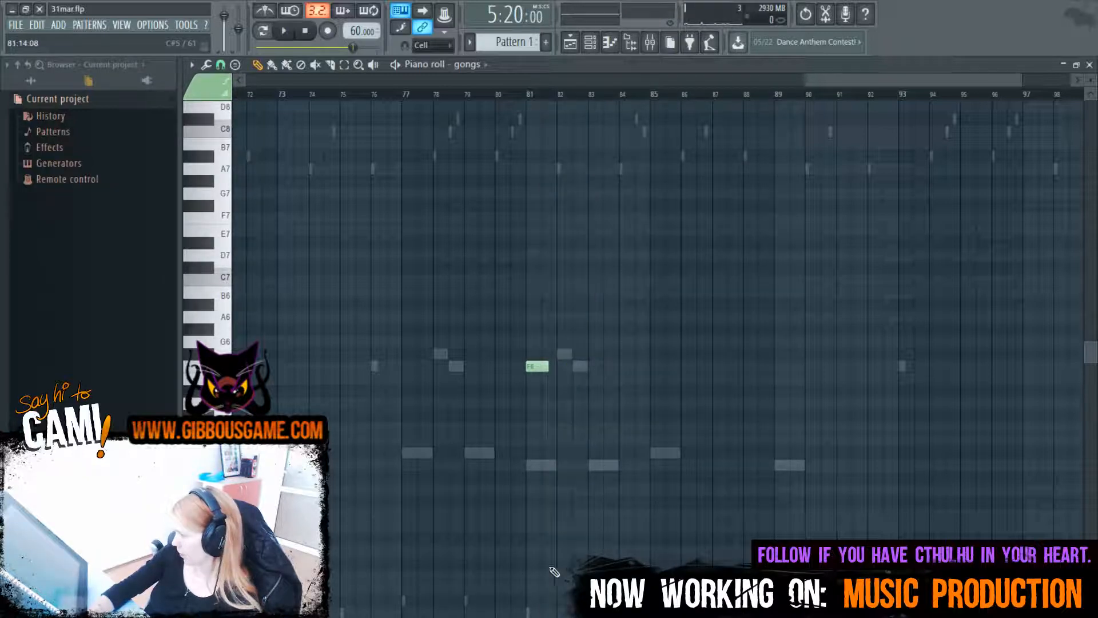
Add a gong note on D5 at the start of bar 85 and play the pattern from there
left_click(653, 552)
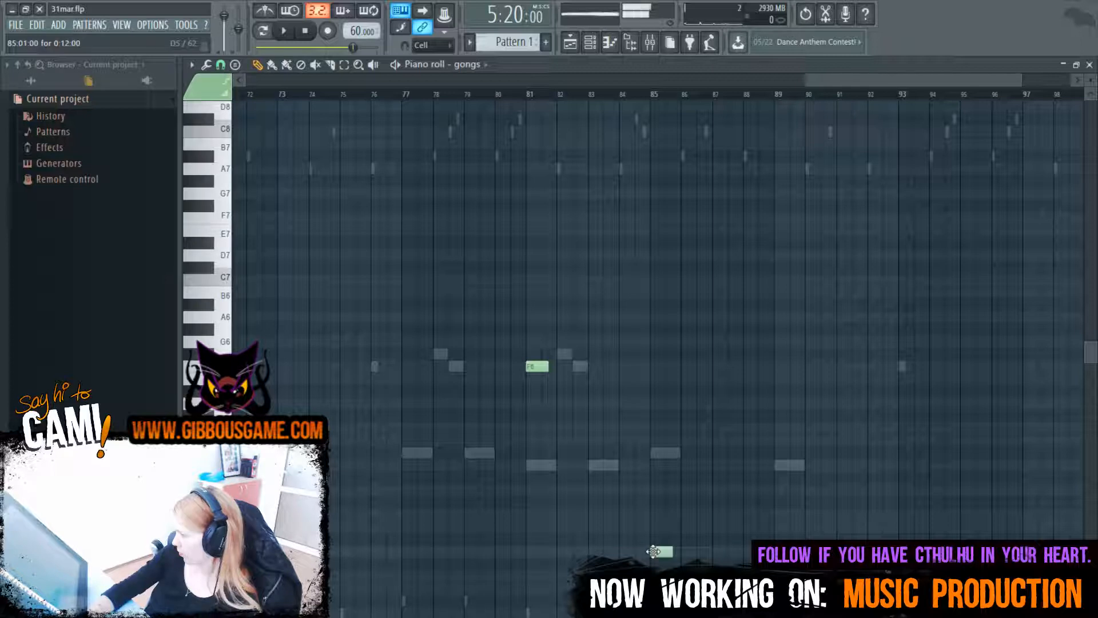
left_click(653, 95)
key("space")
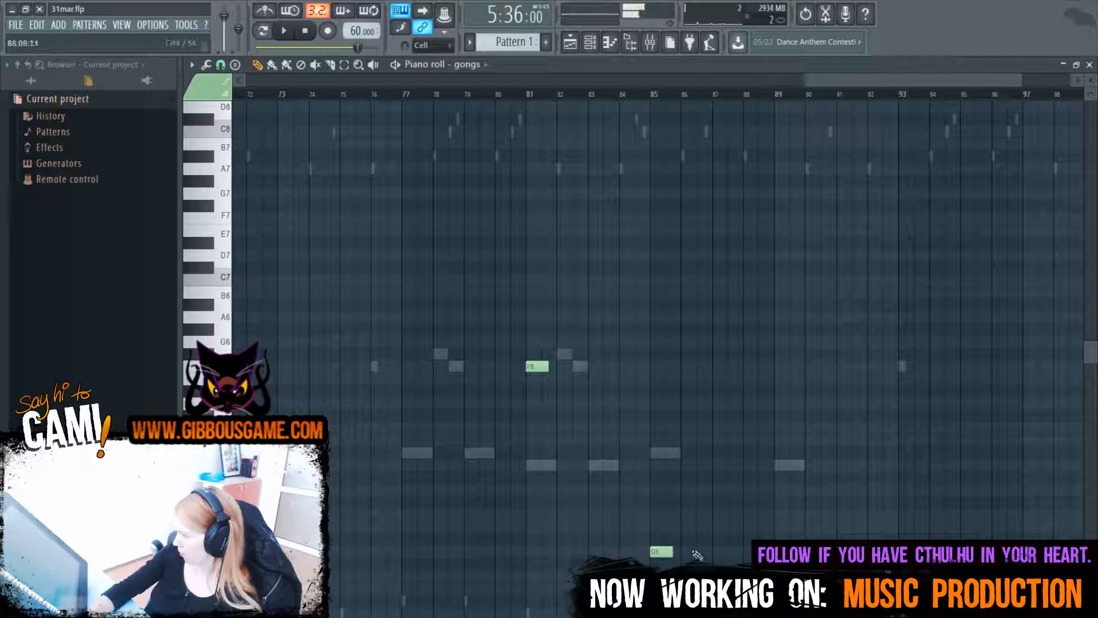
Raise the bar 85 gong note to C6 and play the pattern from bar 85
left_click_drag(659, 550, 660, 426)
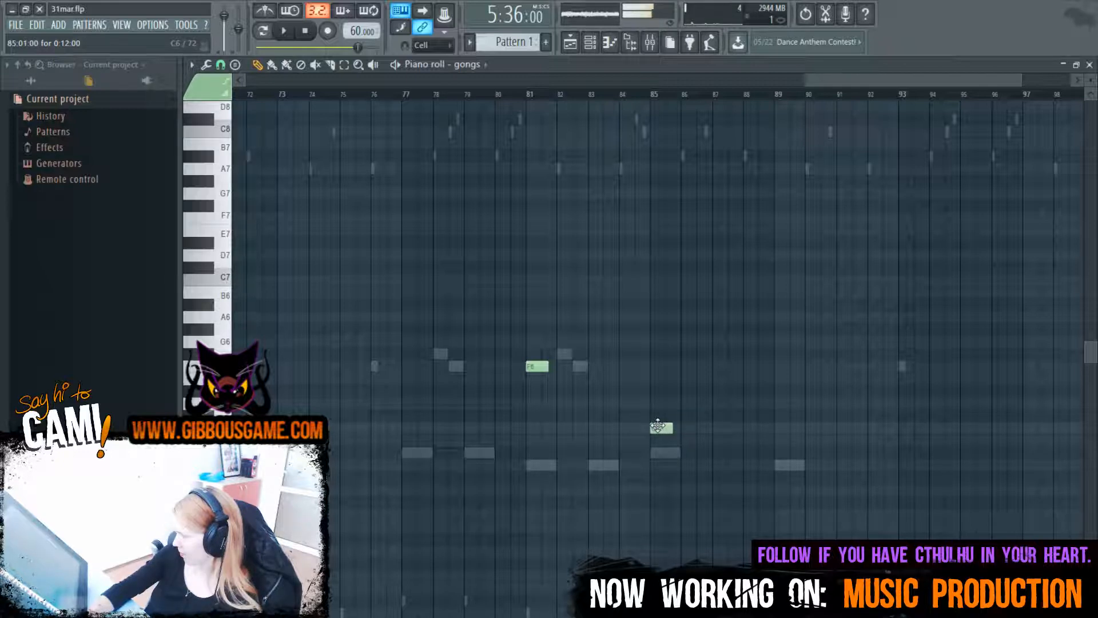
left_click(657, 95)
key("space")
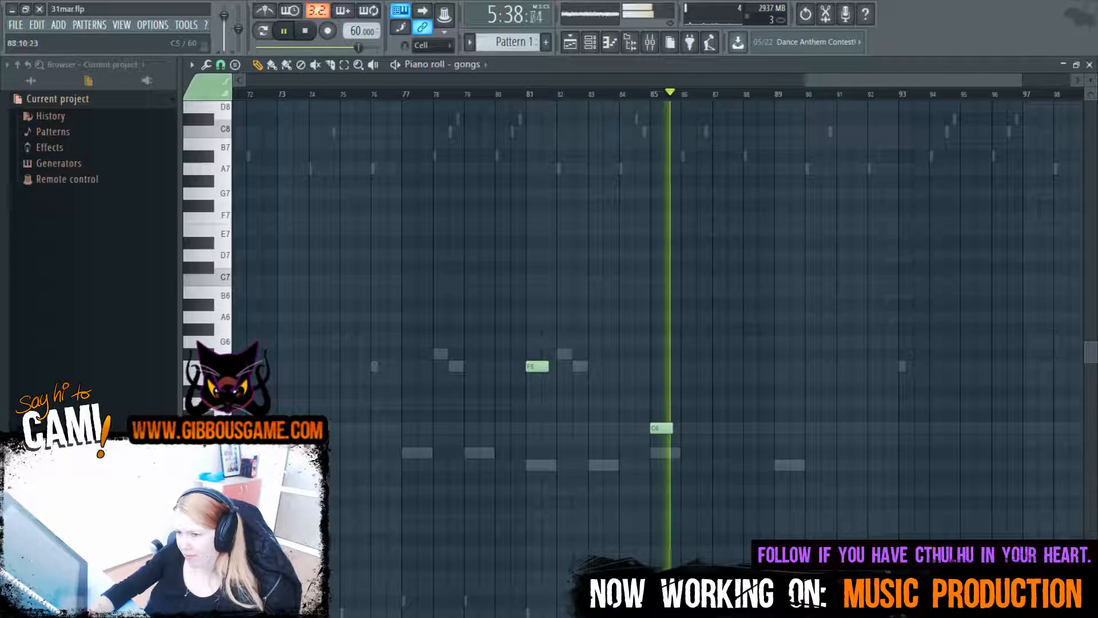
key("space")
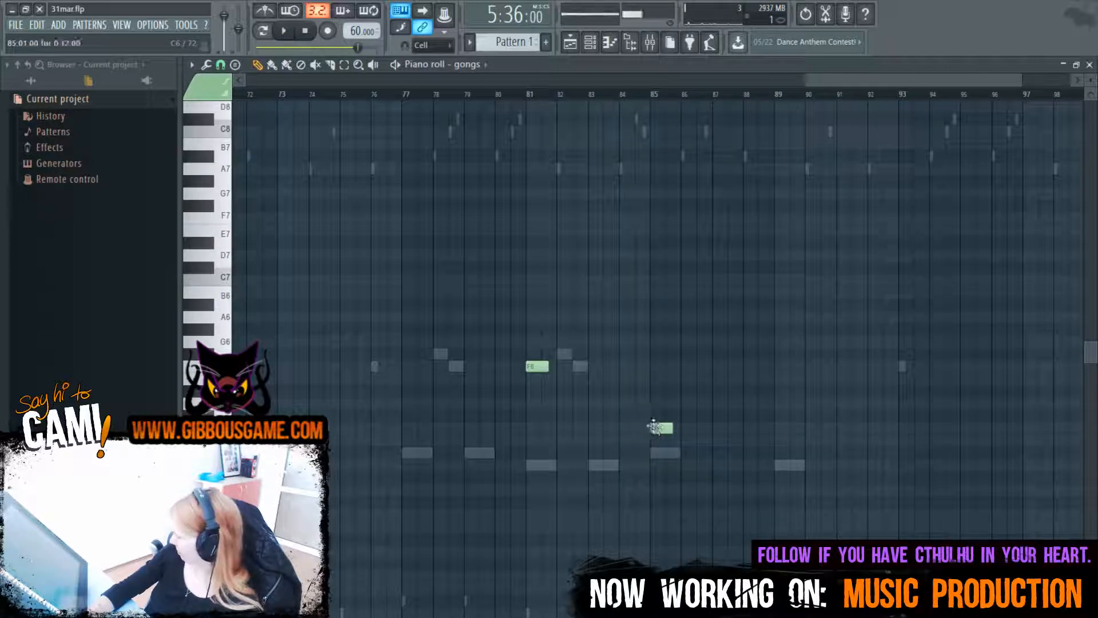
Shift the C6 gong note to the start of bar 87 and listen to it from bar 85
left_click_drag(659, 436, 720, 436)
key("space")
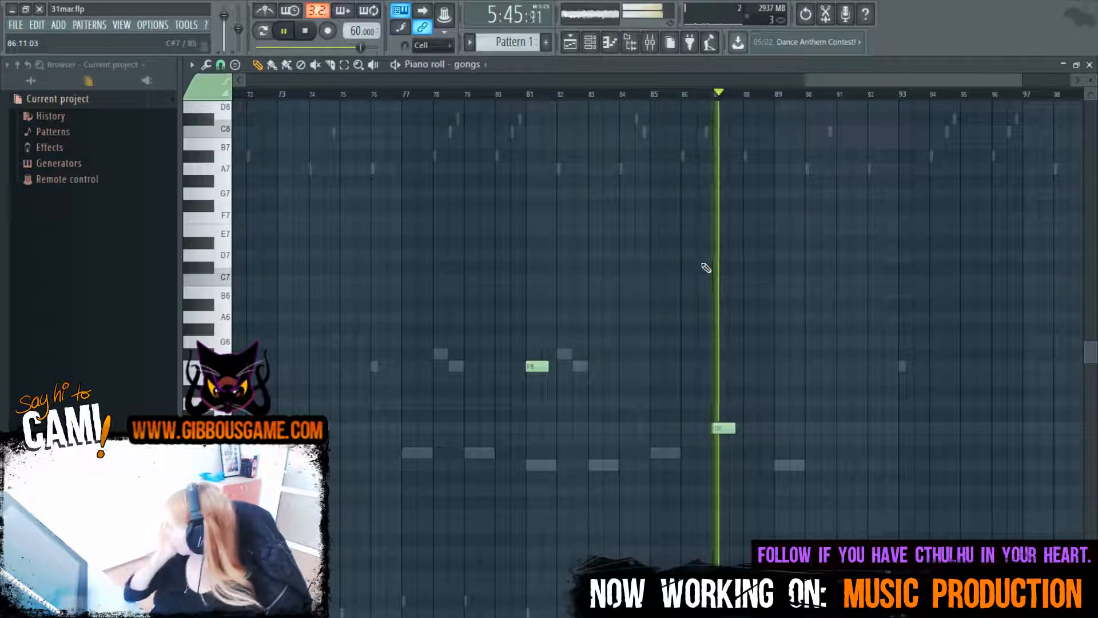
key("space")
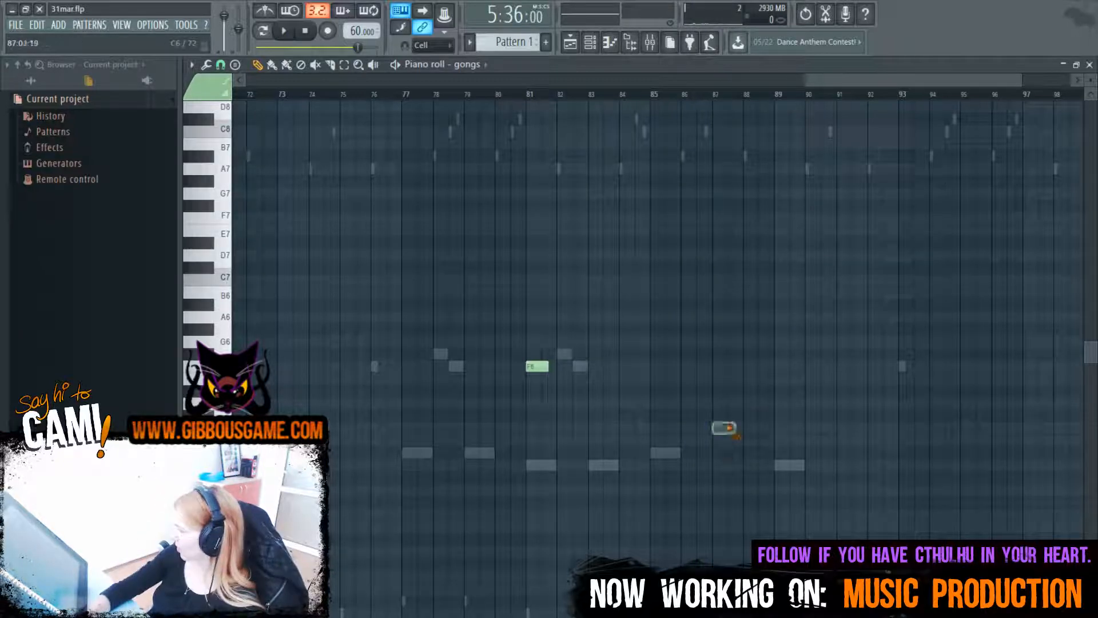
Delete the gong notes at bars 87 and 81, leaving the gongs channel empty
right_click(724, 427)
right_click(537, 366)
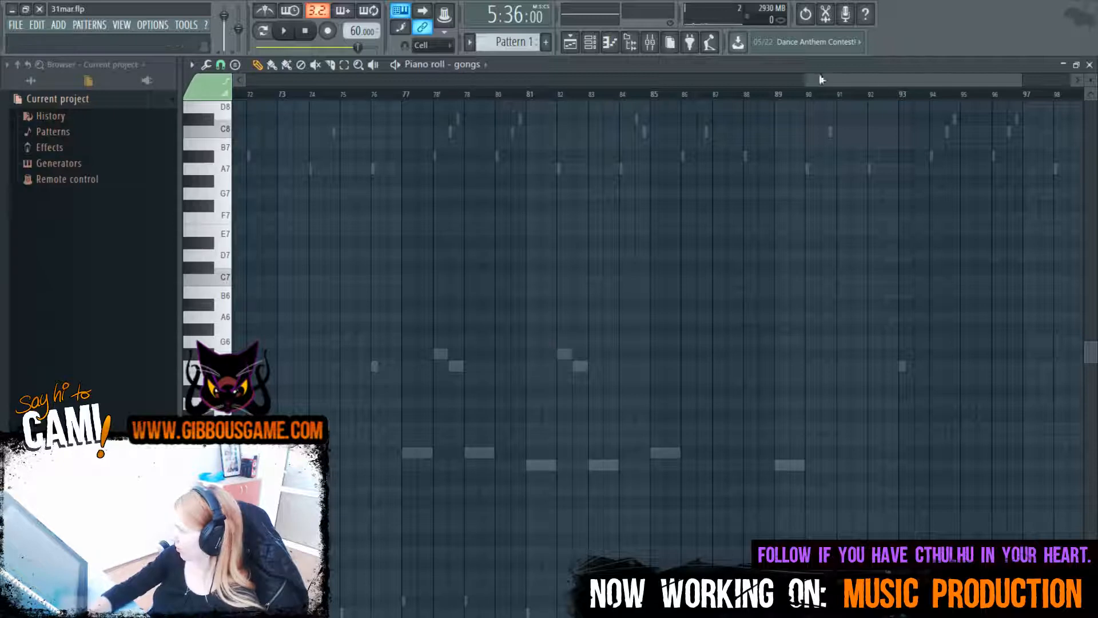
left_click_drag(808, 75, 247, 78)
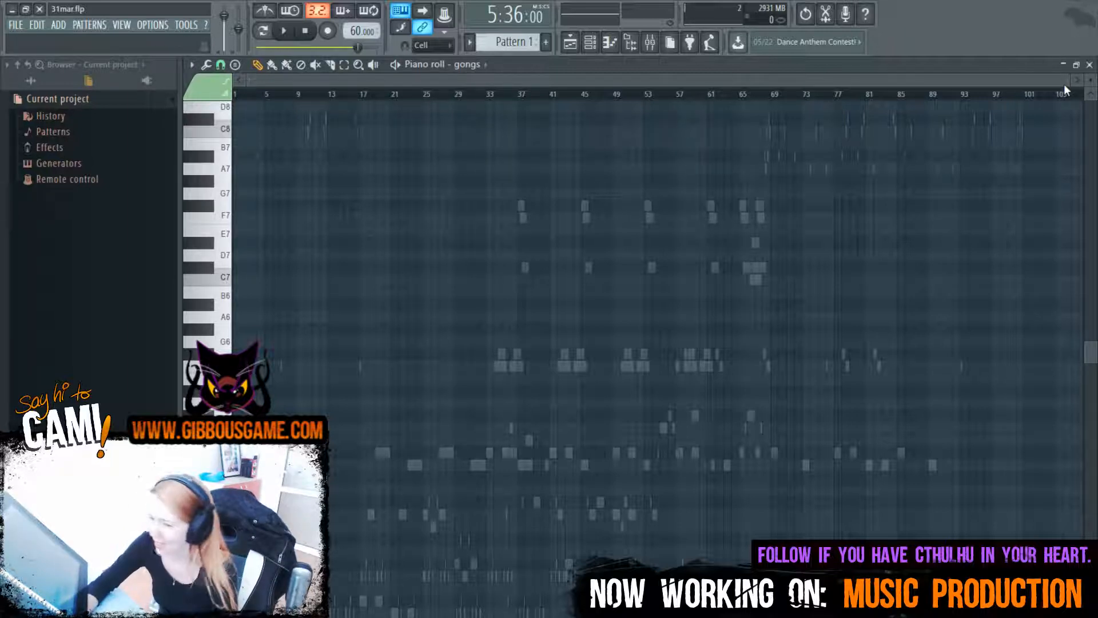
mouse_move(1069, 82)
left_mouse_down()
mouse_move(1040, 82)
mouse_move(1090, 86)
left_mouse_up()
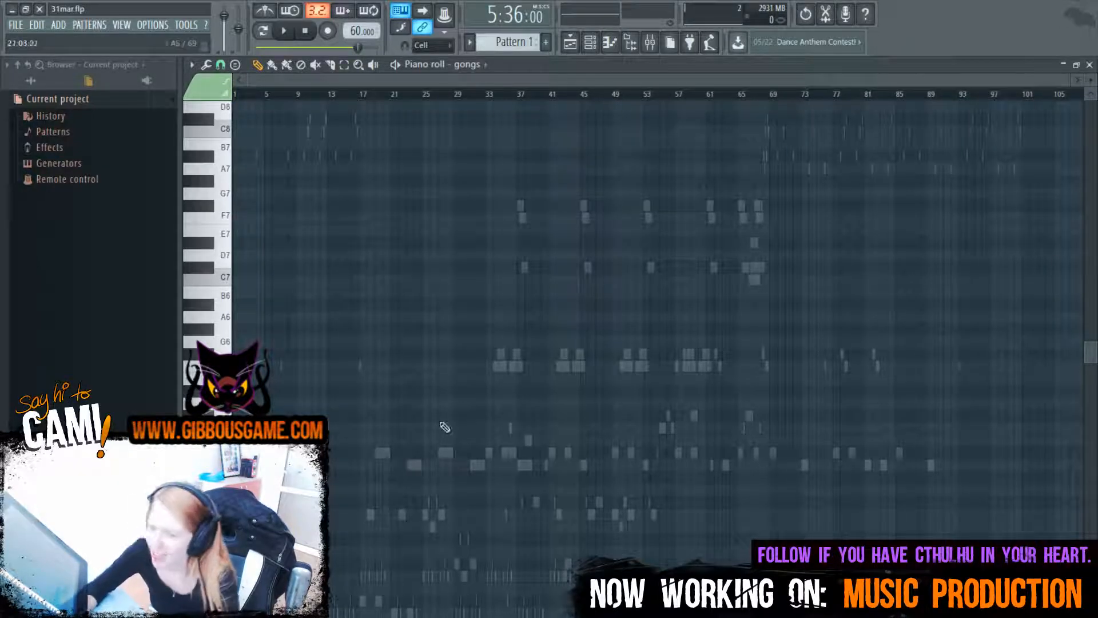
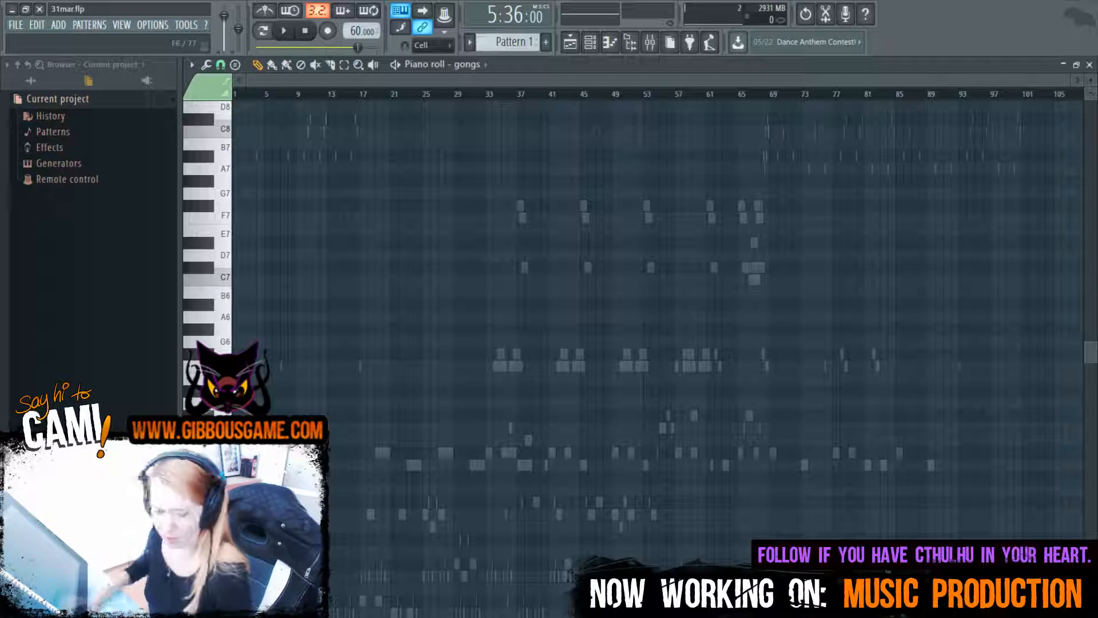
key("F6")
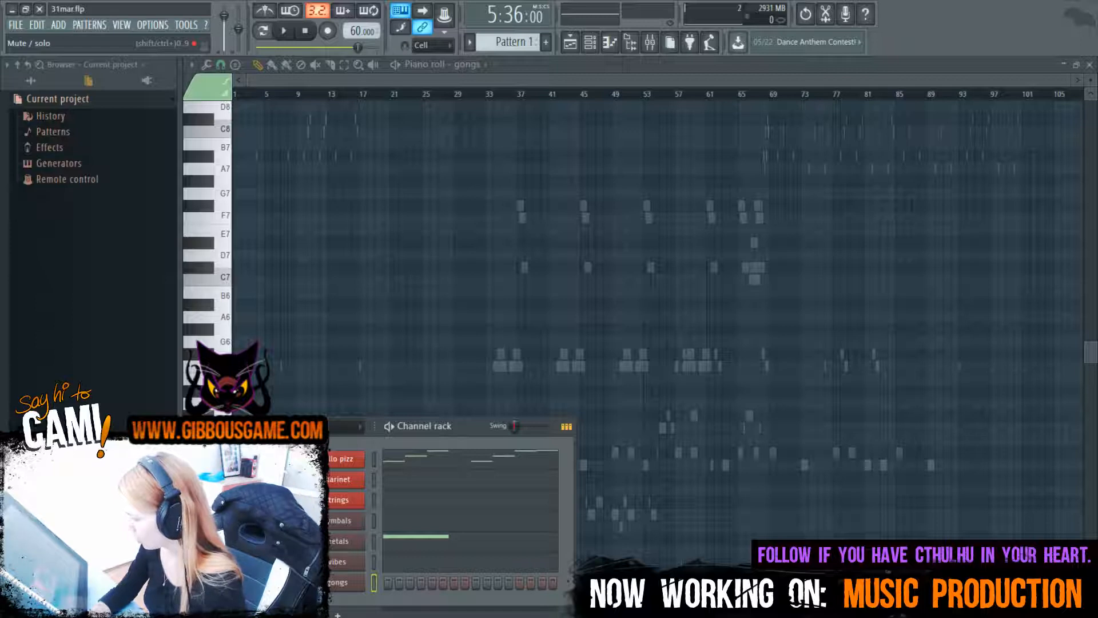
key("F6")
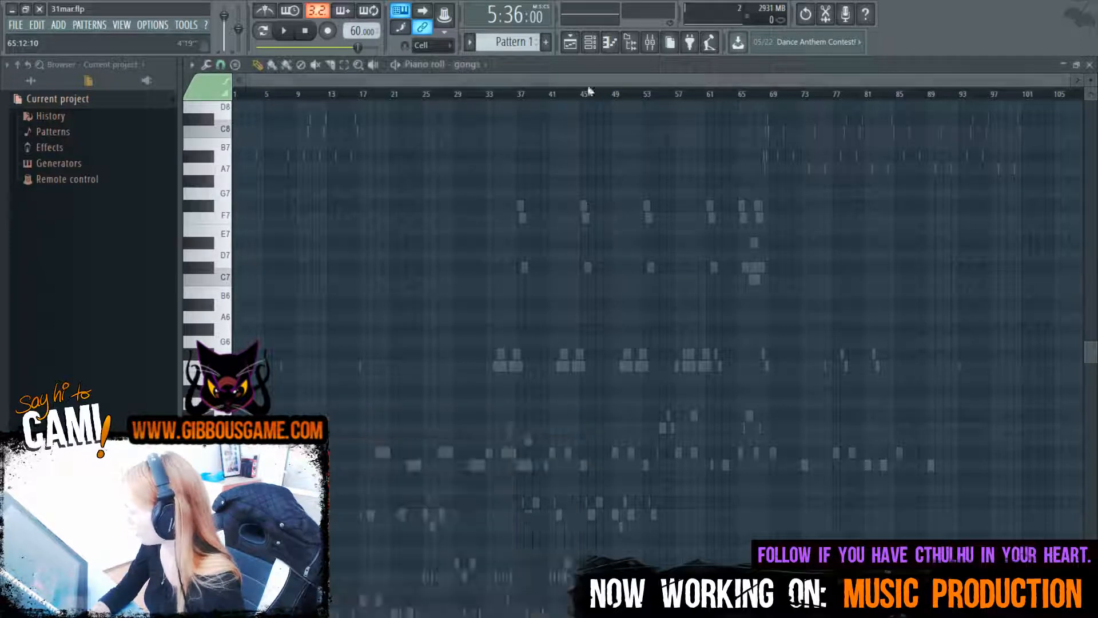
Play the song from bar 17 in the playlist
key("F5")
key("space")
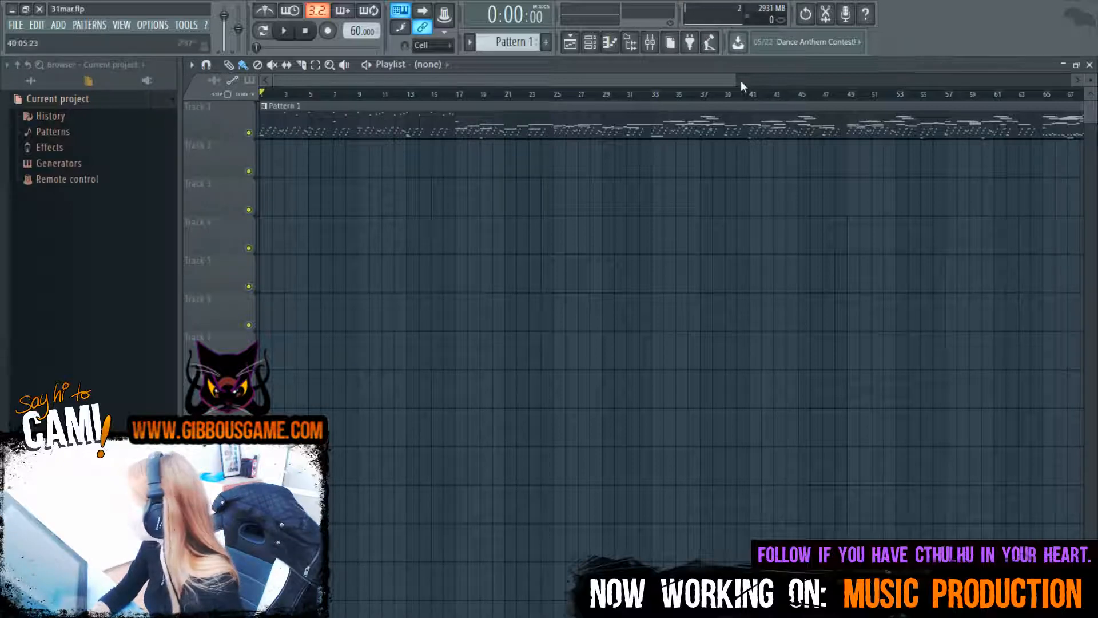
scroll(463, 95, "up", 2)
scroll(498, 94, "up", 4)
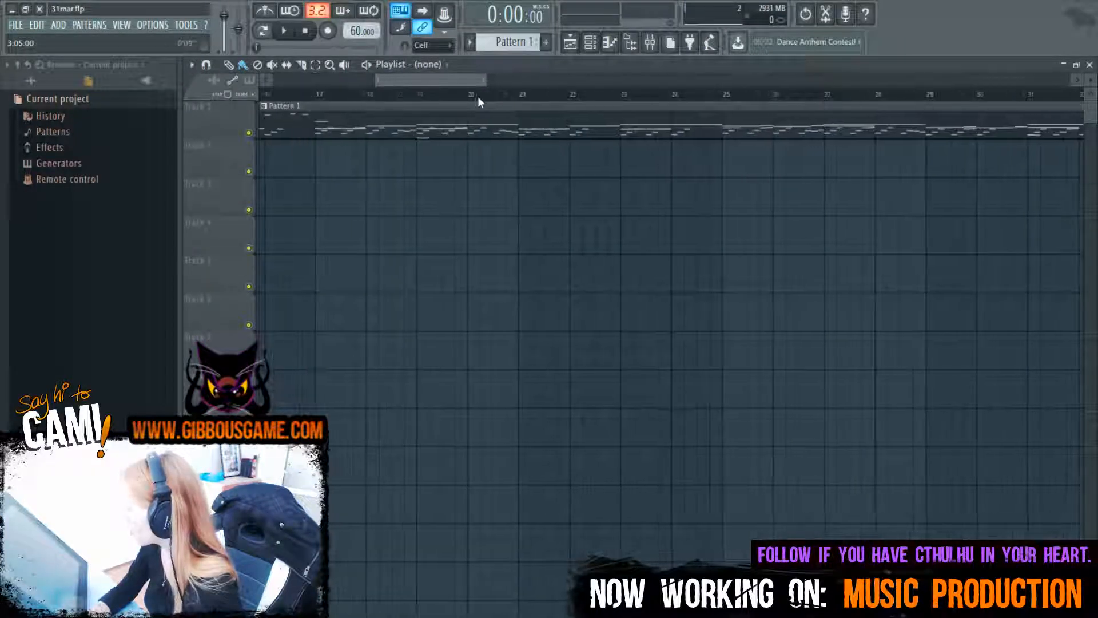
left_click(466, 94)
key("space")
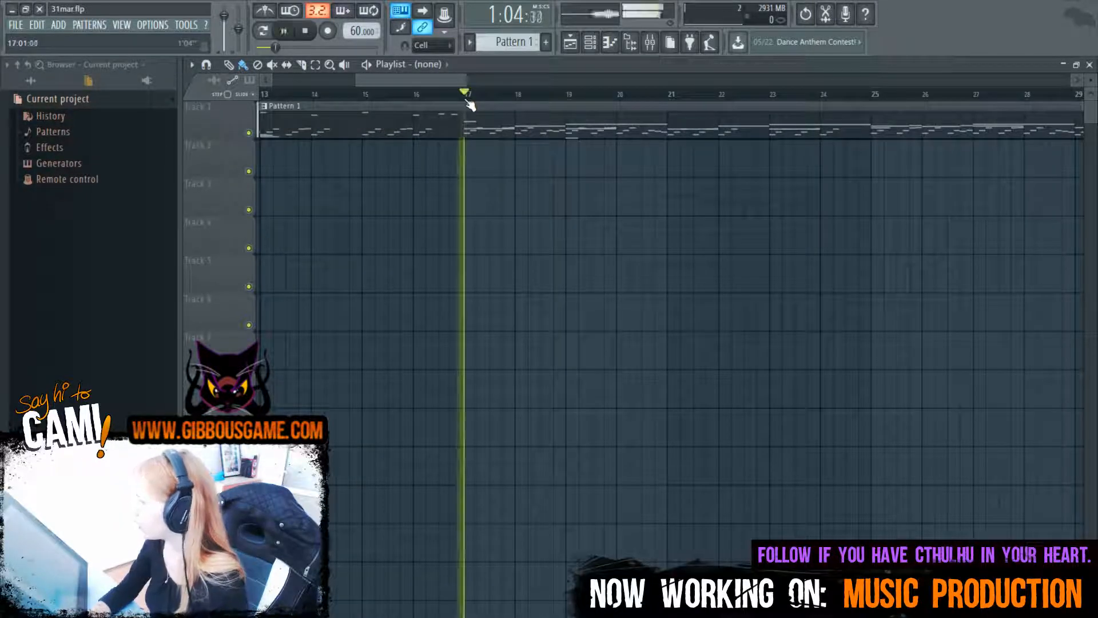
Open the cello pizz channel's notes in the piano roll and examine them around bar 17 during playback
double_click(517, 123)
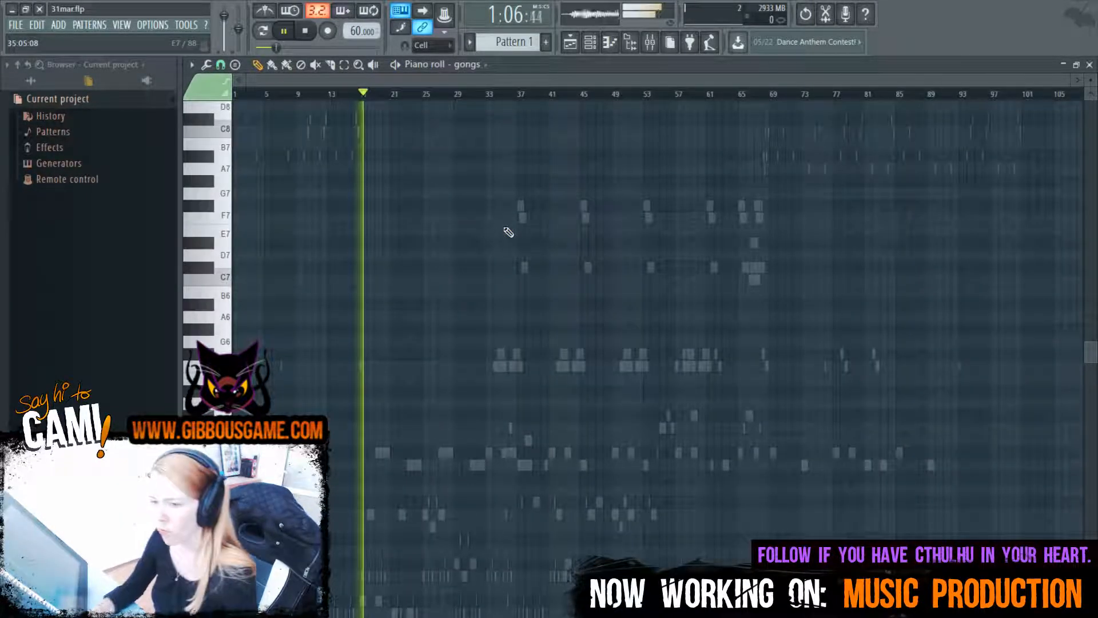
key("F6")
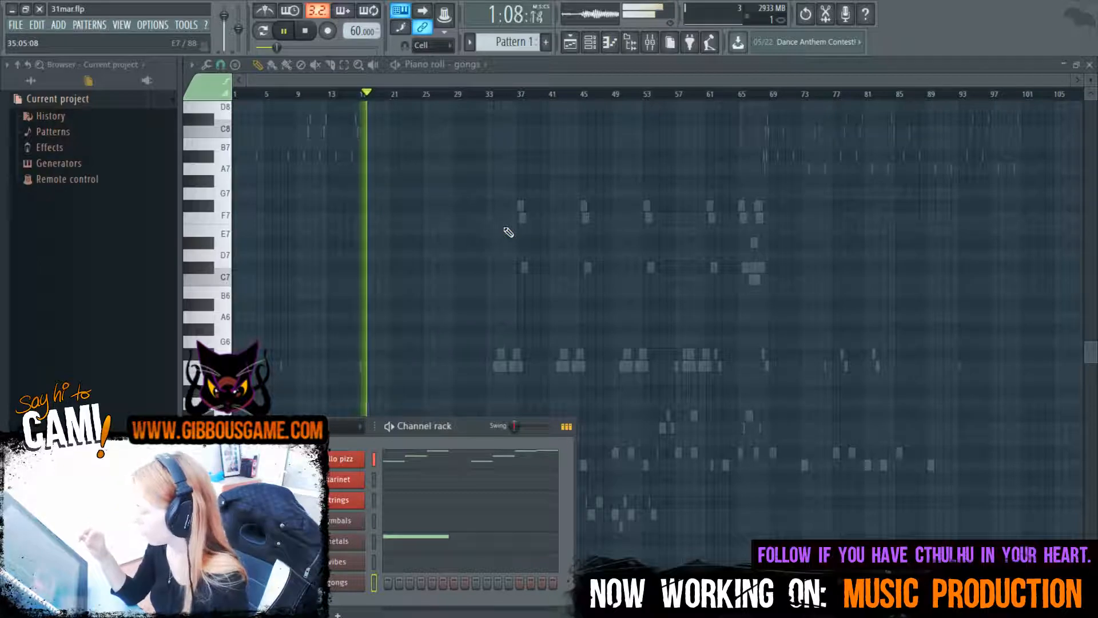
left_click(343, 458)
left_click(749, 68)
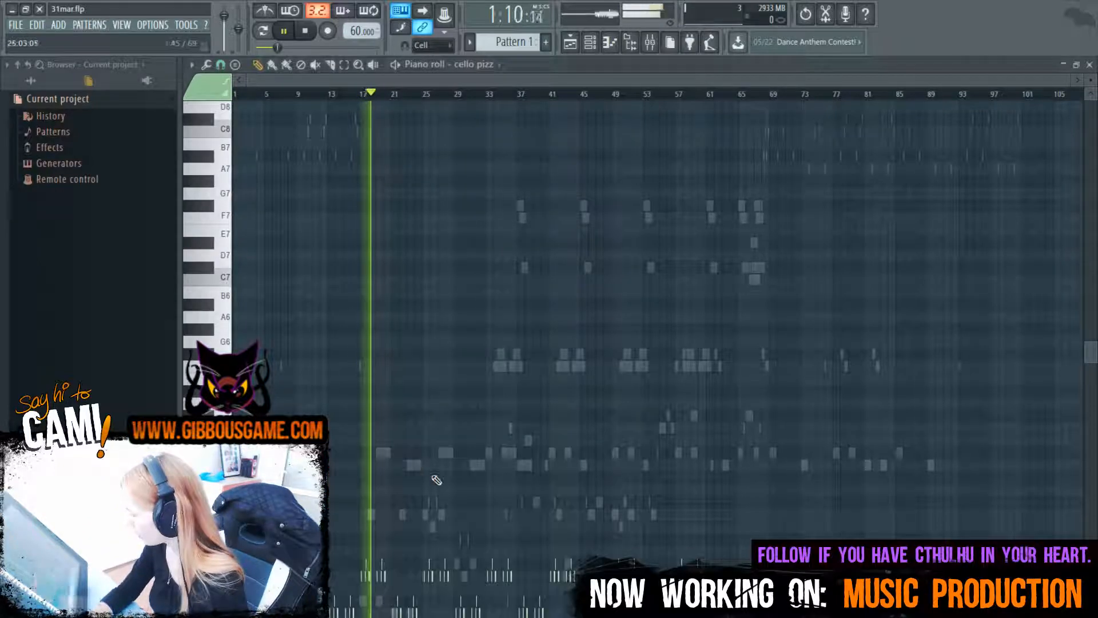
scroll(539, 143, "up", 5)
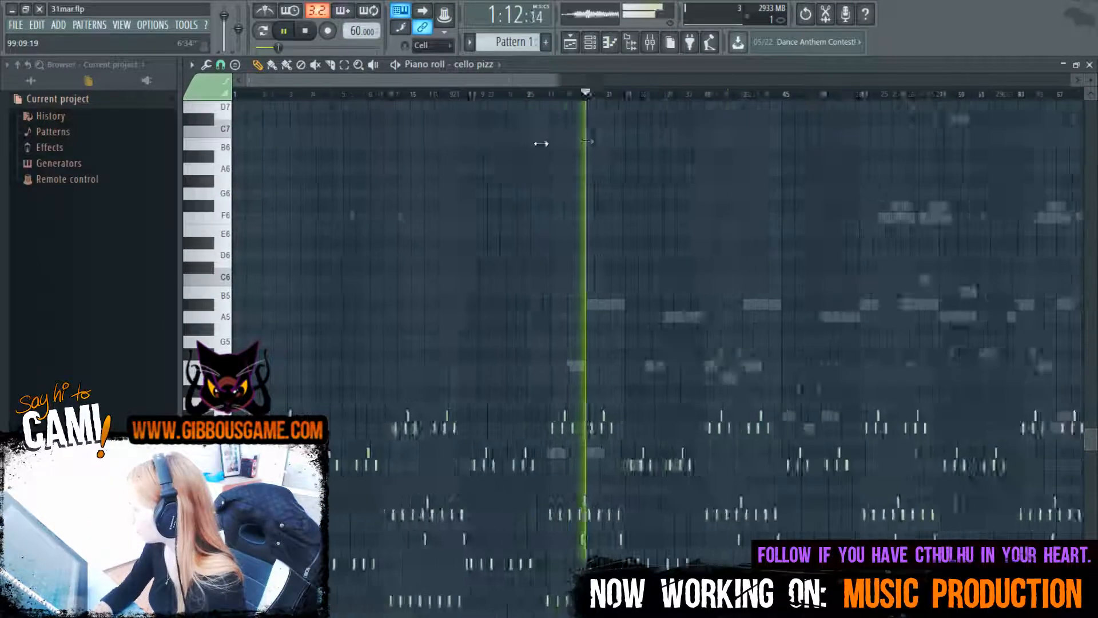
left_click_drag(413, 81, 497, 82)
key("space")
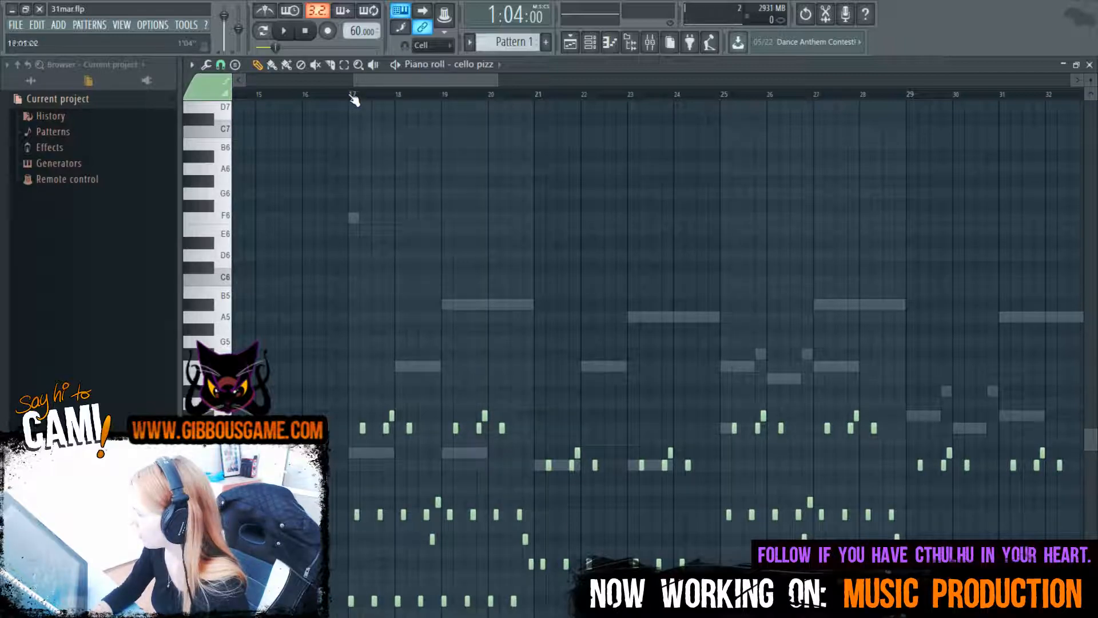
Play the pattern from bar 17 and check which channels sound at its start
left_click_drag(370, 84, 325, 82)
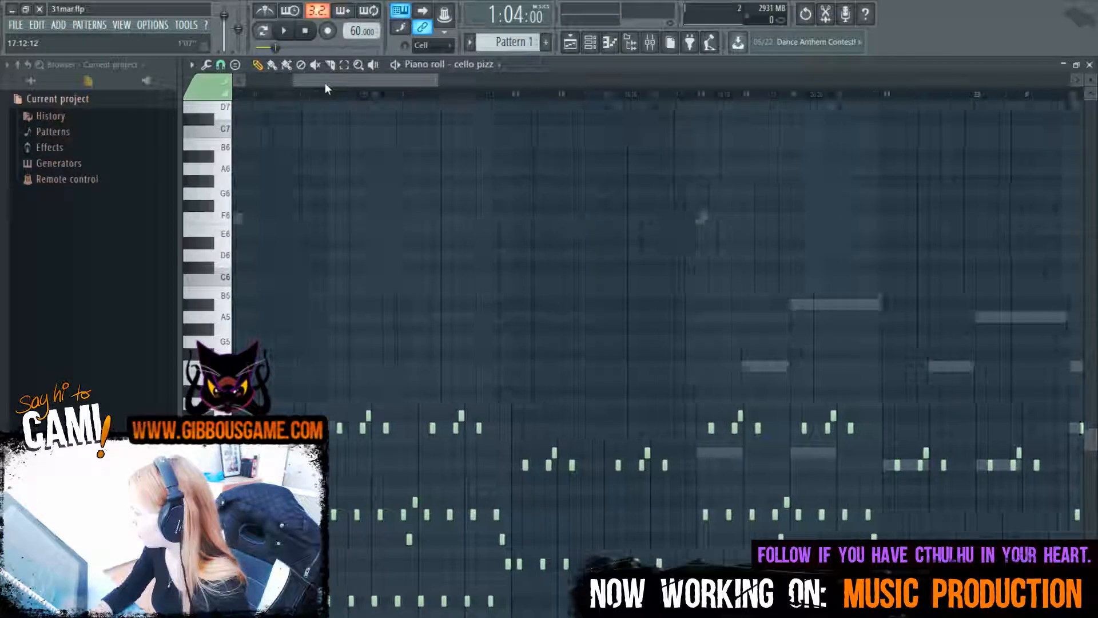
left_click_drag(393, 90, 426, 98)
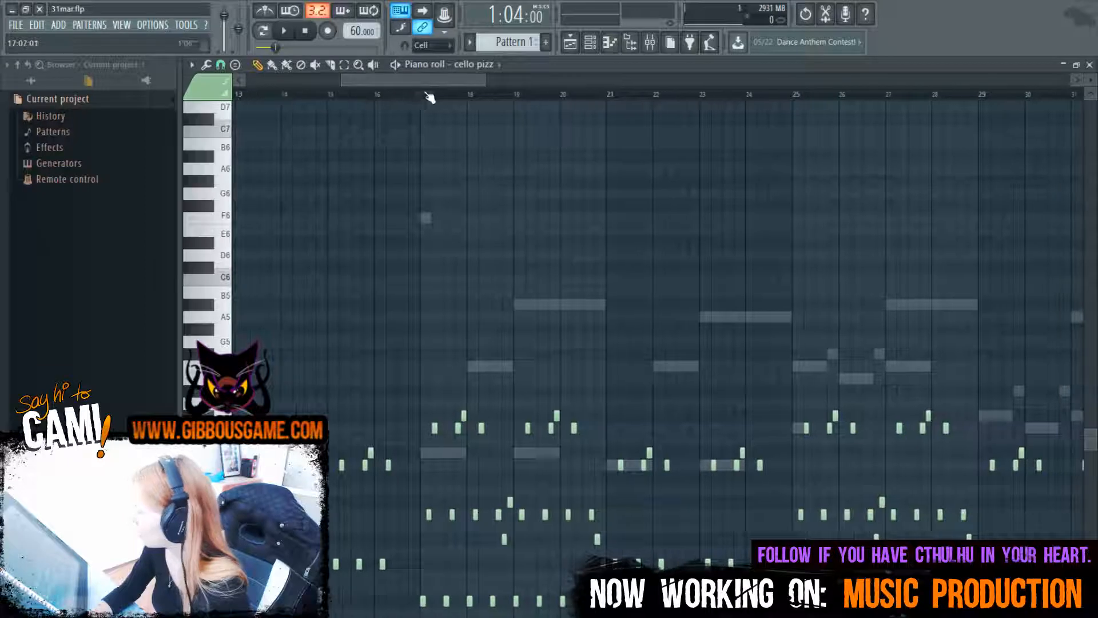
key("space")
key("F6")
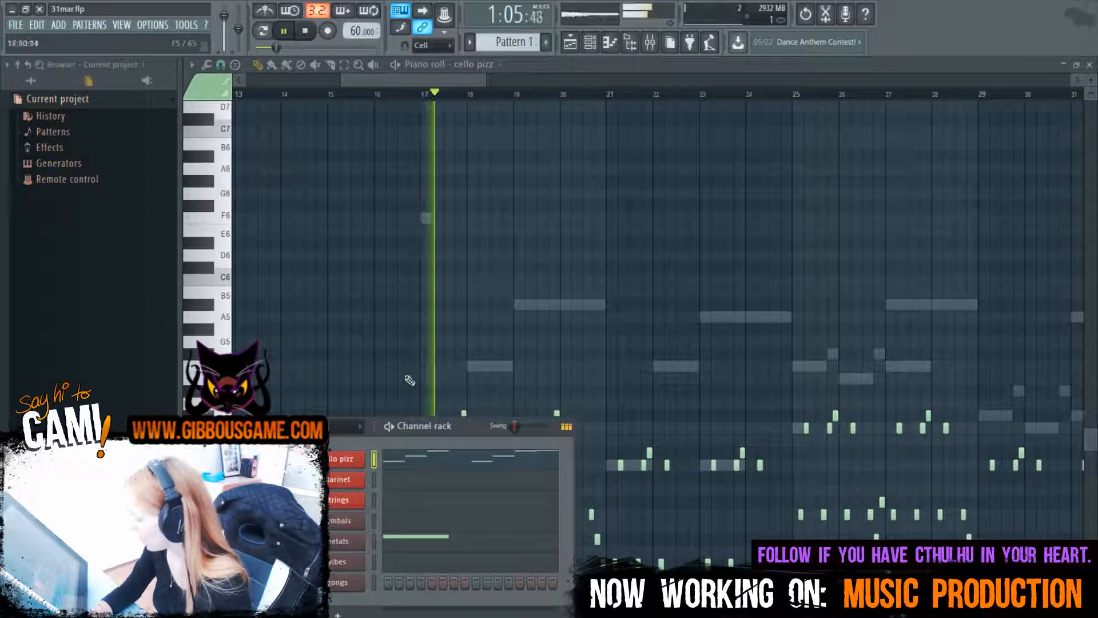
key("space")
key("F6")
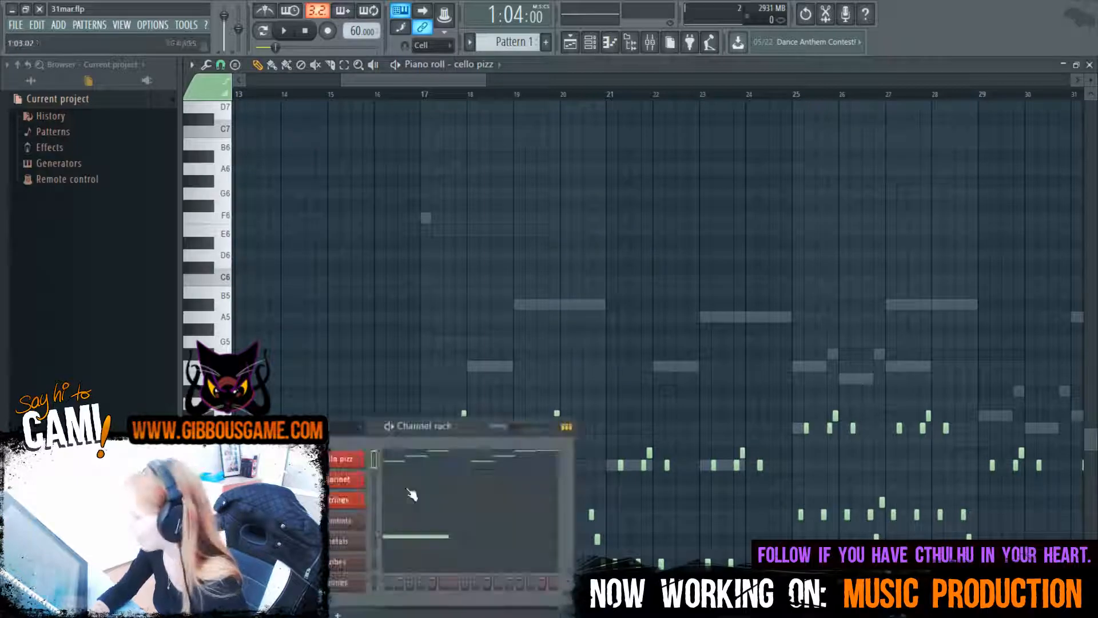
Replay the section from bar 17 with the channel rack in view to follow the activity of each instrument
key("F6")
mouse_move(428, 80)
left_mouse_down()
mouse_move(515, 86)
mouse_move(452, 89)
mouse_move(480, 93)
mouse_move(430, 80)
left_mouse_up()
key("F6")
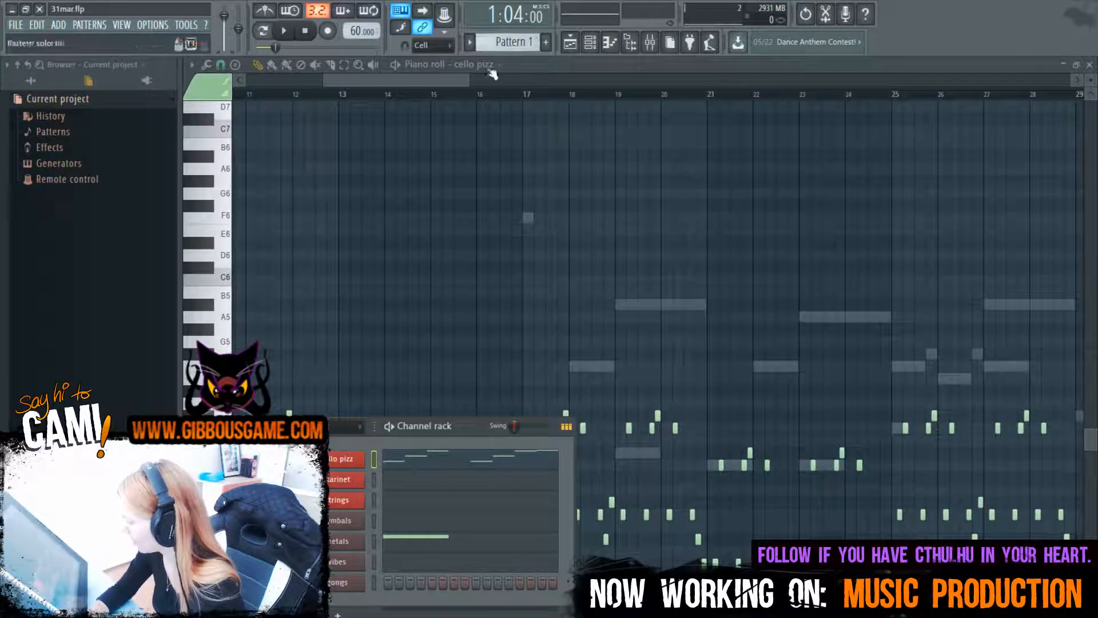
left_click(462, 80)
scroll(438, 81, "right", 4)
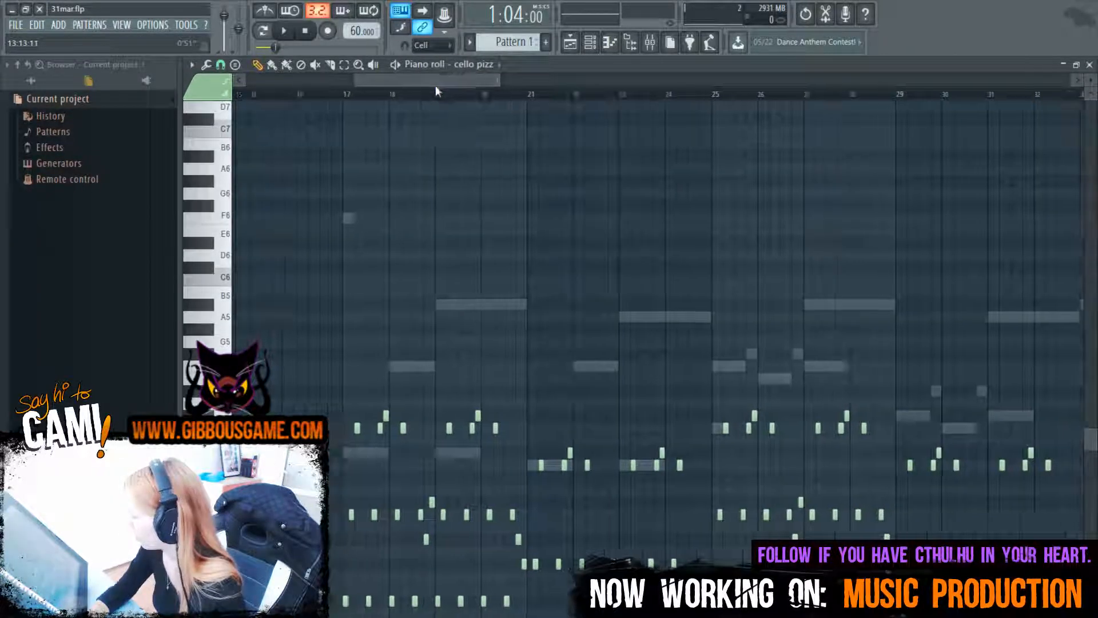
key("space")
key("F6")
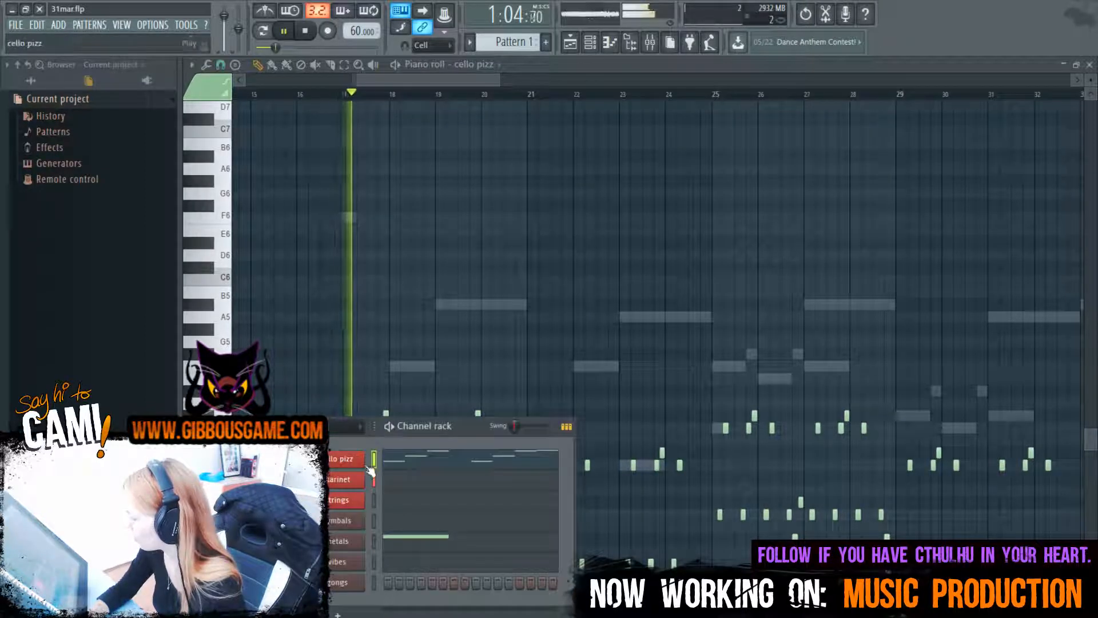
key("space")
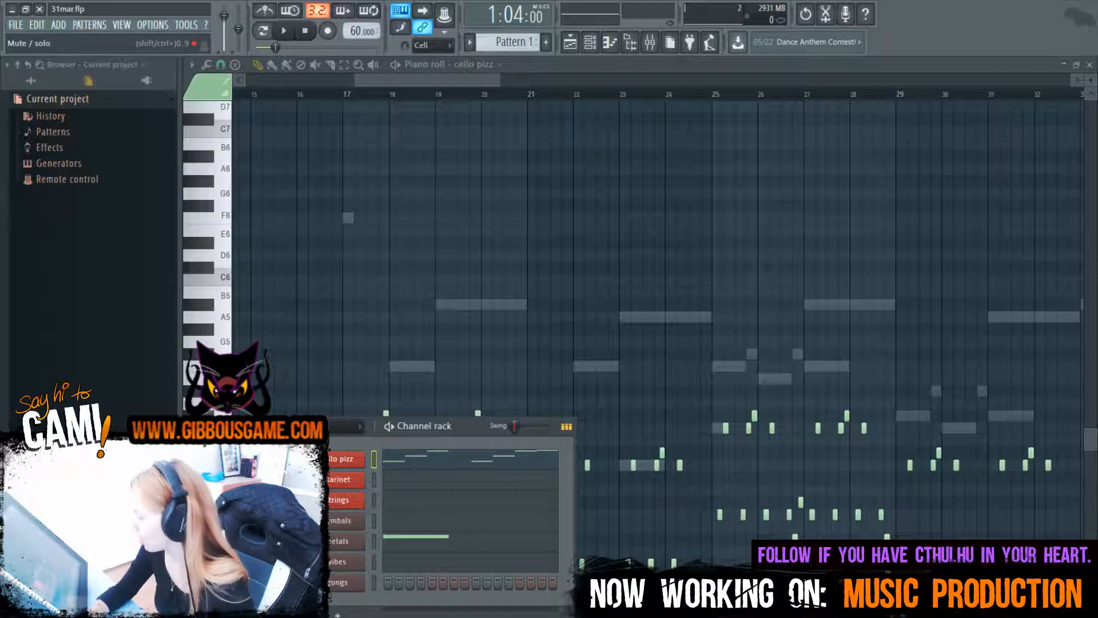
key("space")
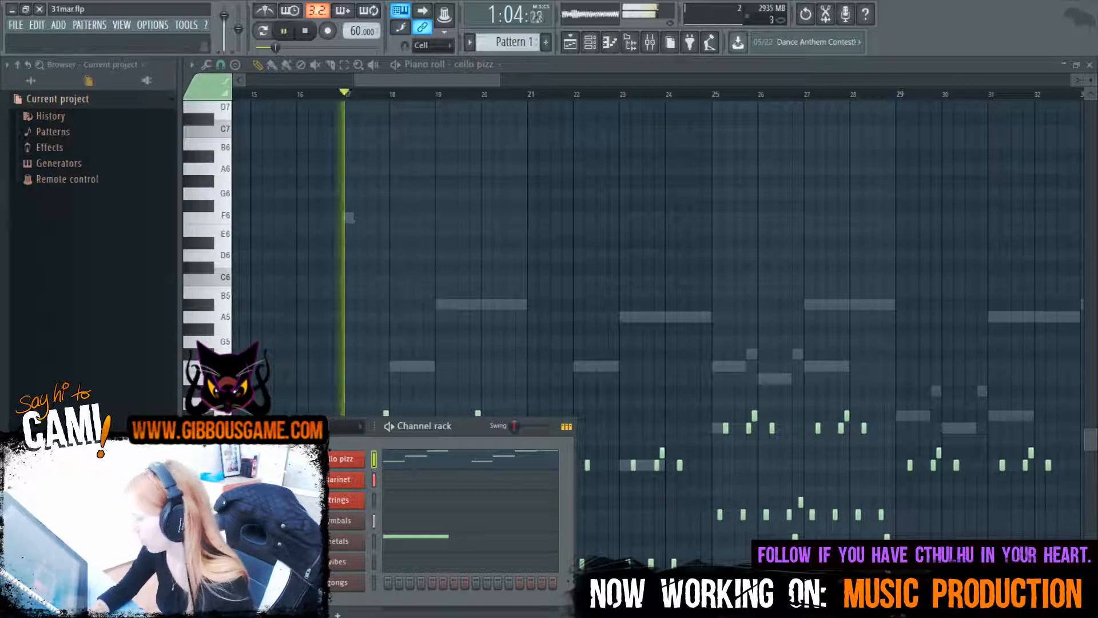
key("space")
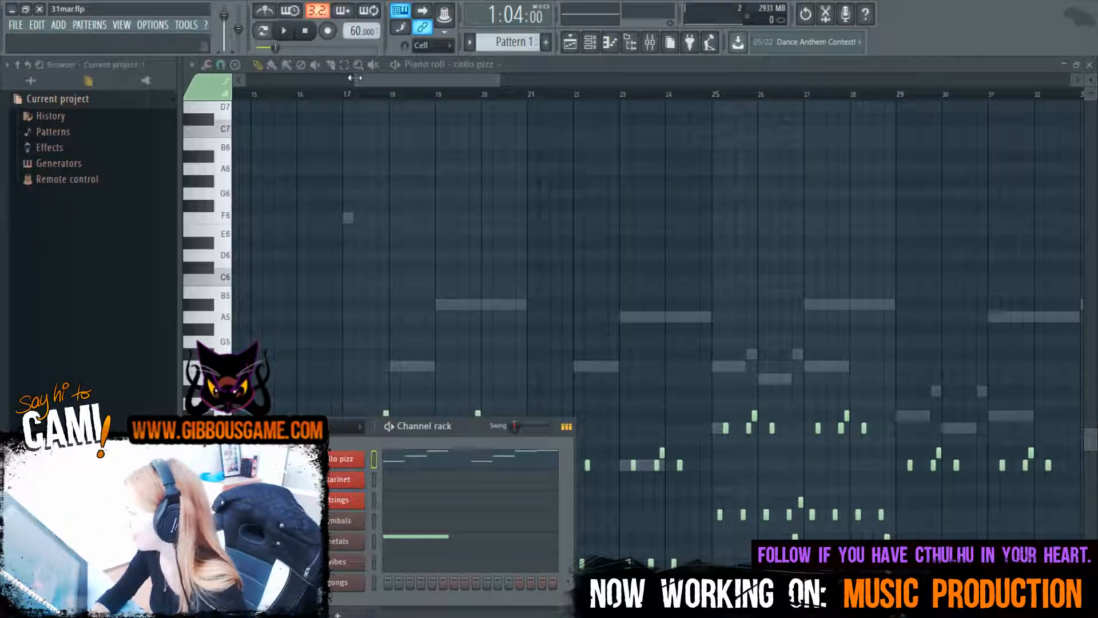
Play the pattern from bar 25 and review the cello pizz notes against the other instruments' parts
left_click_drag(354, 77, 332, 78)
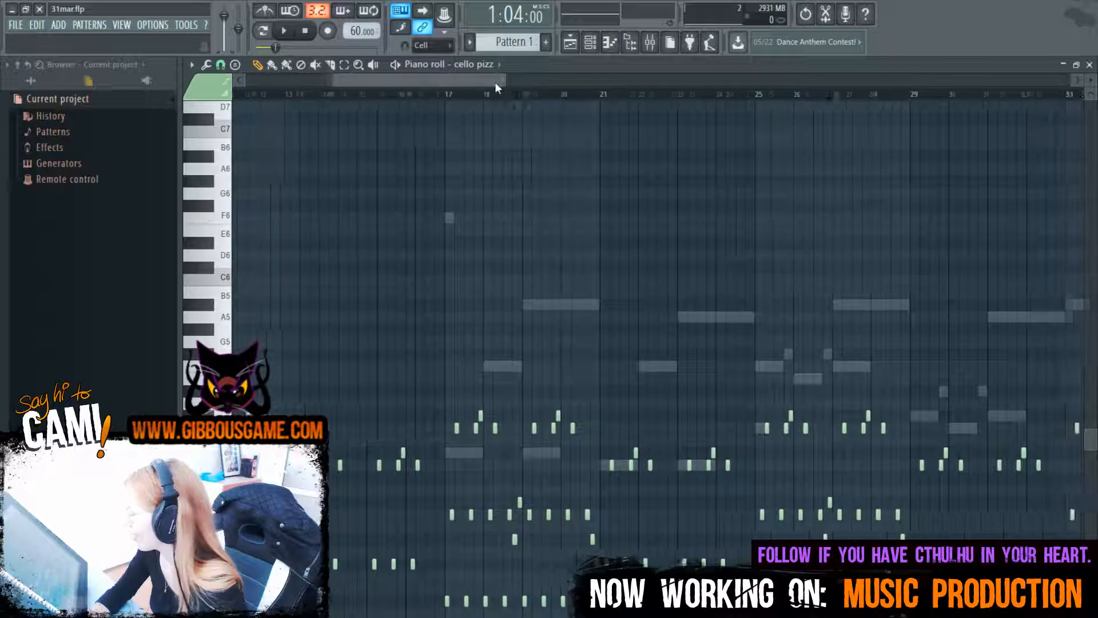
left_click_drag(495, 81, 358, 83)
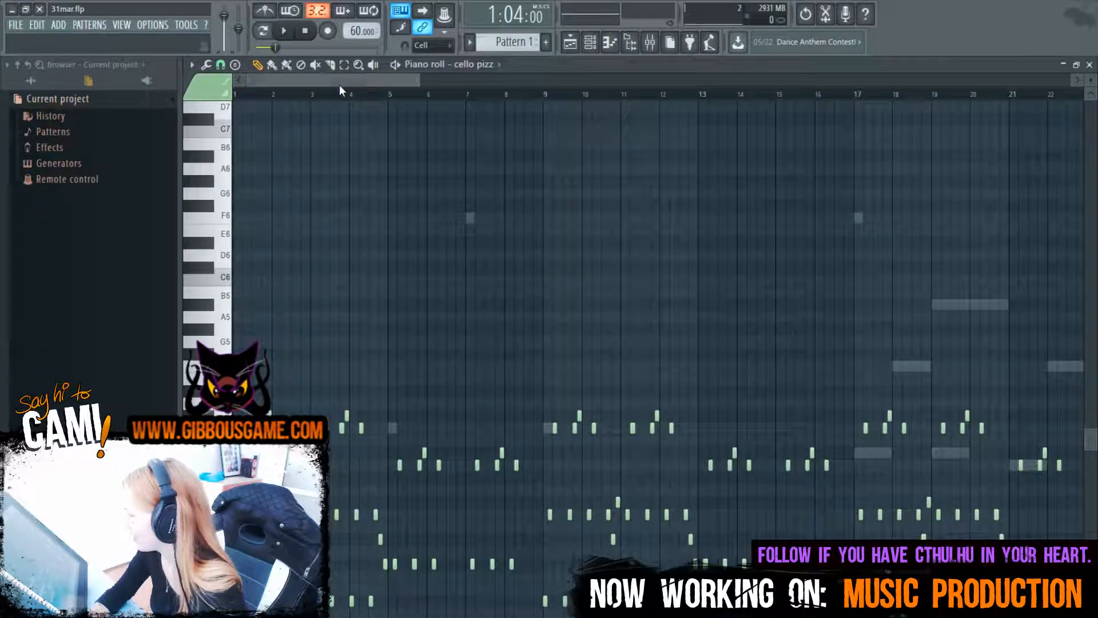
left_click(457, 81)
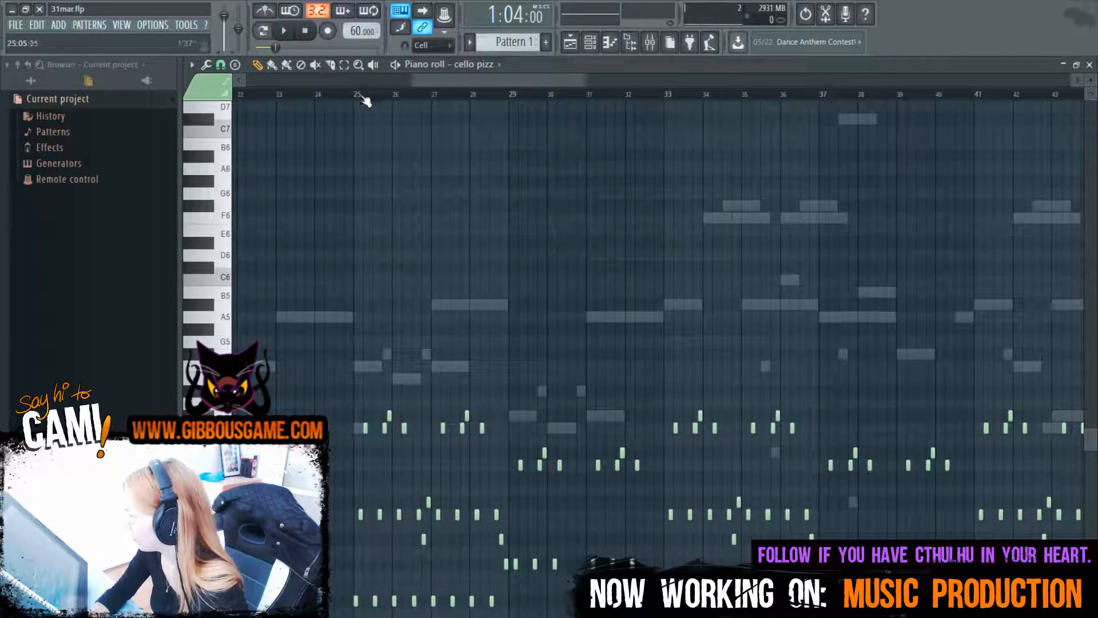
left_click(365, 101)
key("space")
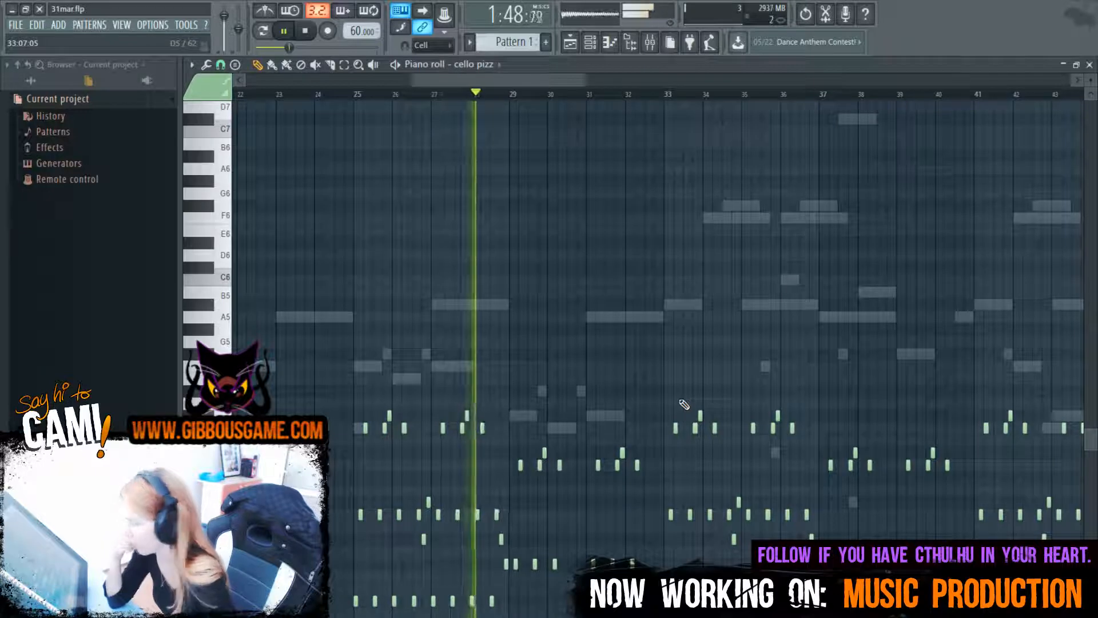
key("space")
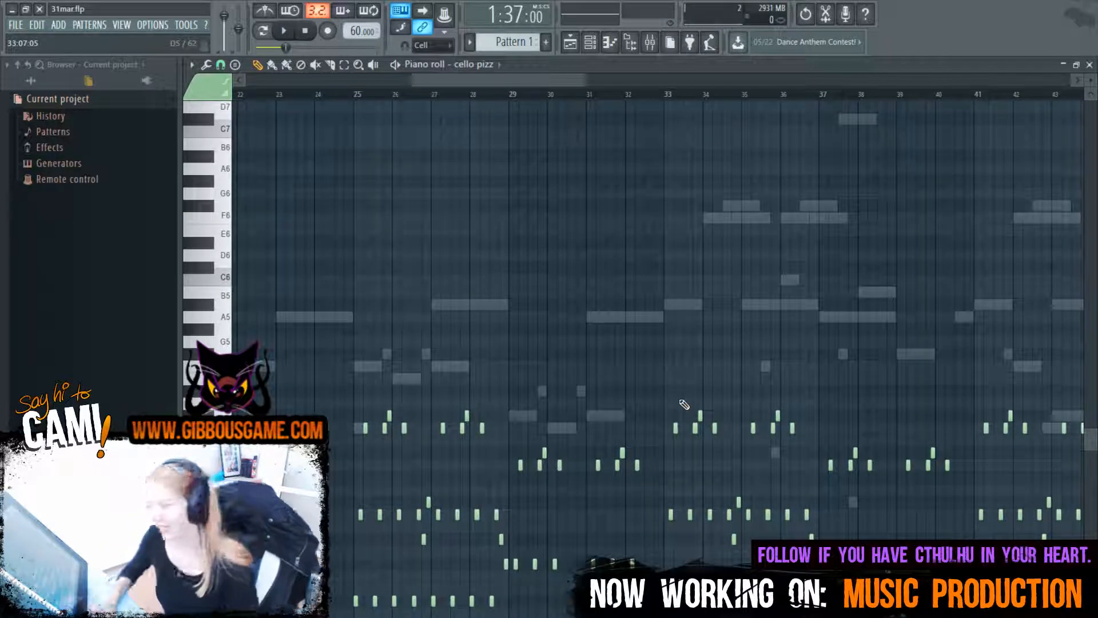
left_click_drag(412, 78, 235, 78)
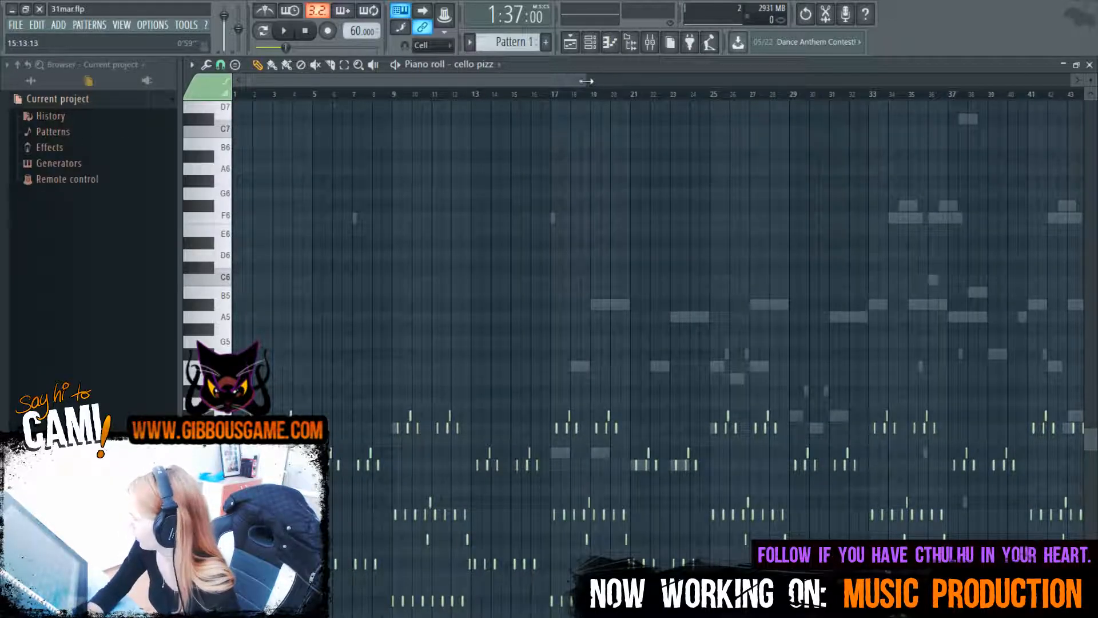
Play the pattern from bar 68 and review the parts through the closing section
left_click_drag(586, 81, 842, 169)
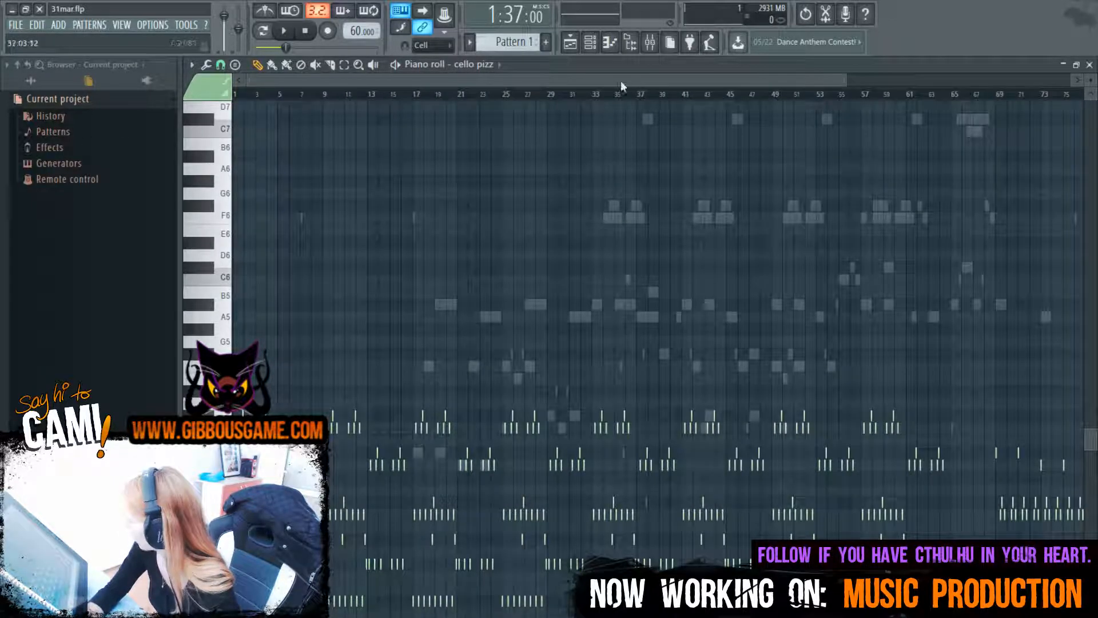
left_click_drag(620, 84, 840, 110)
left_click(531, 93)
key("space")
left_click(589, 96)
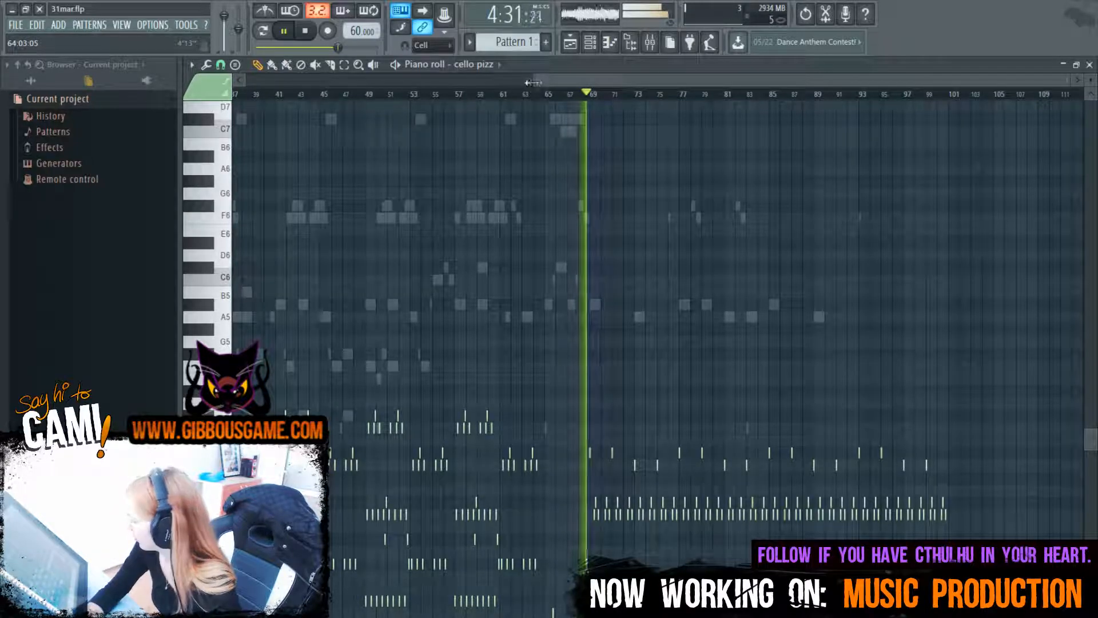
left_click_drag(530, 82, 757, 122)
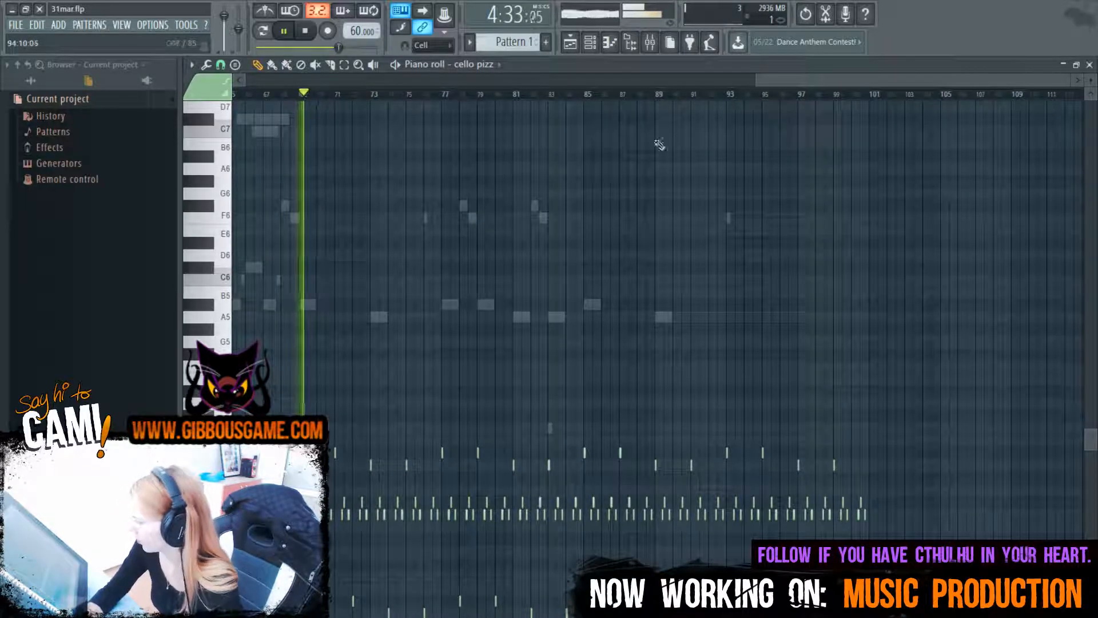
Open the gongs channel's instrument and browse the EW Symphonic Orchestra strings, woodwinds and brass categories for another sound
key("F6")
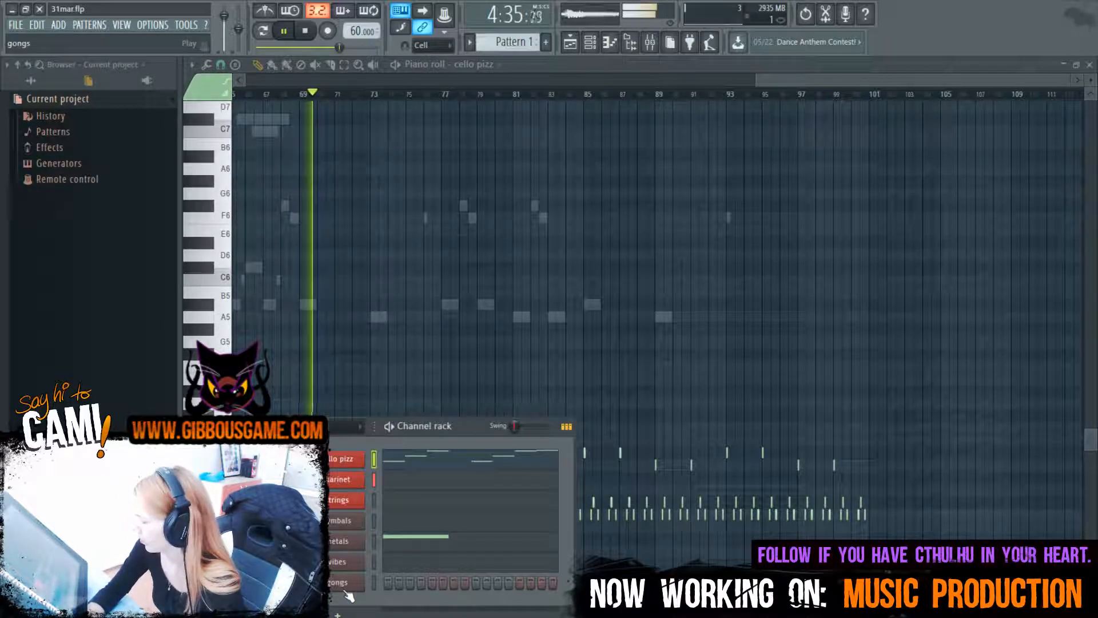
left_click(345, 589)
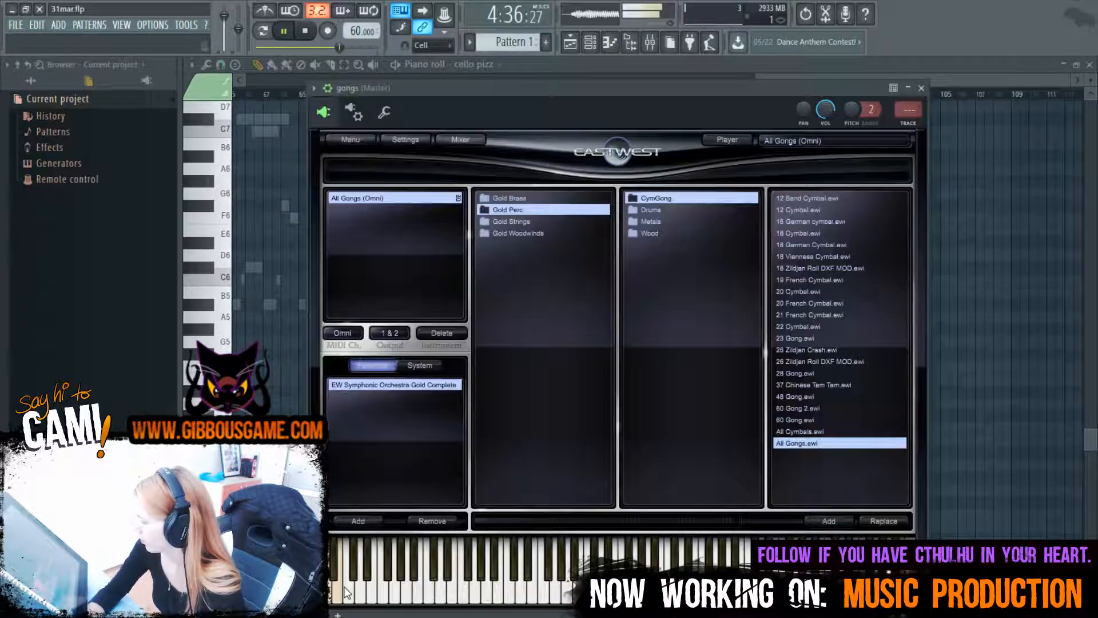
left_click(722, 139)
left_click(725, 137)
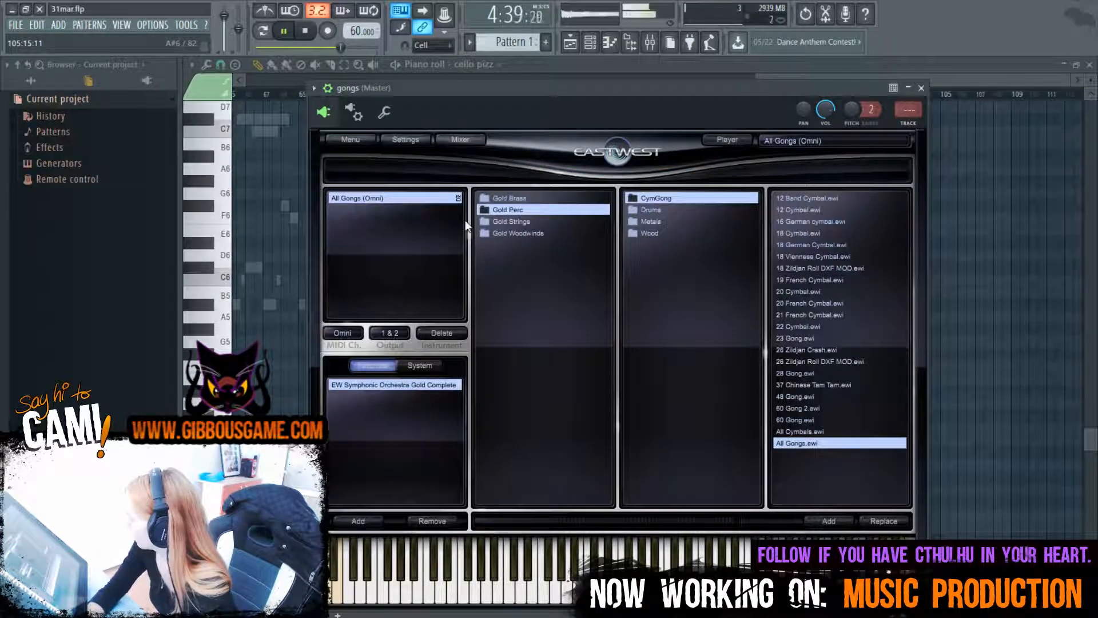
left_click(437, 384)
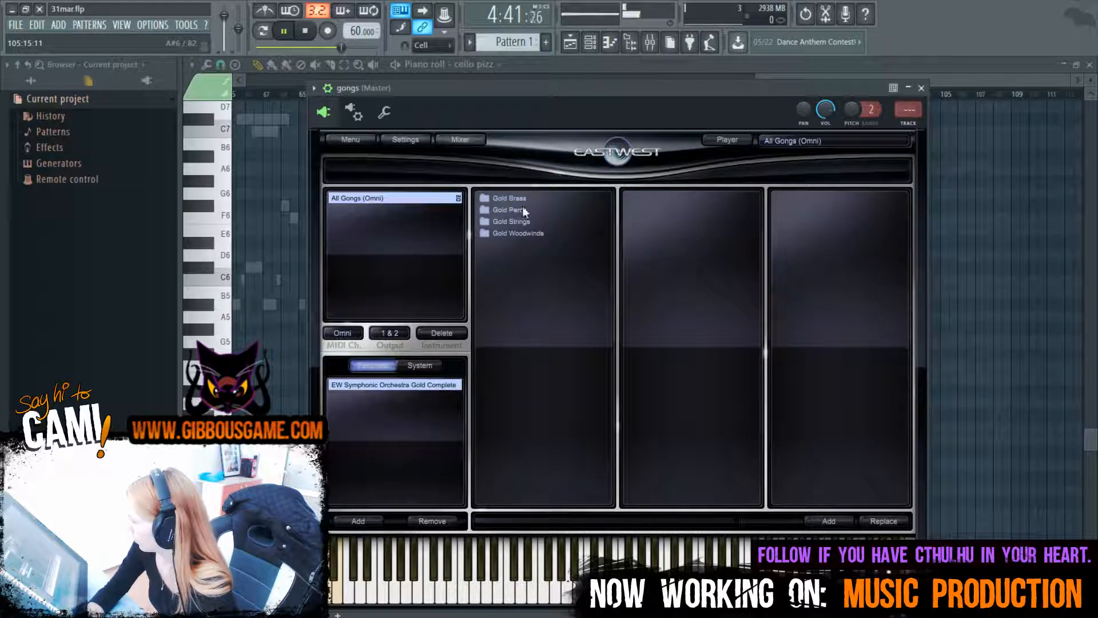
left_click(522, 223)
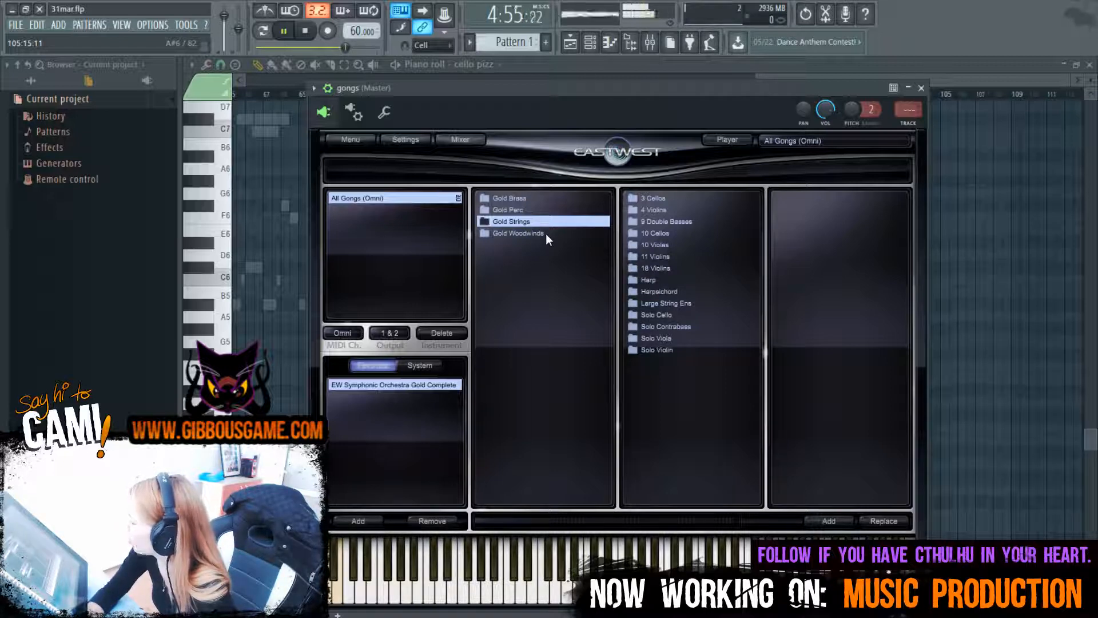
left_click(546, 235)
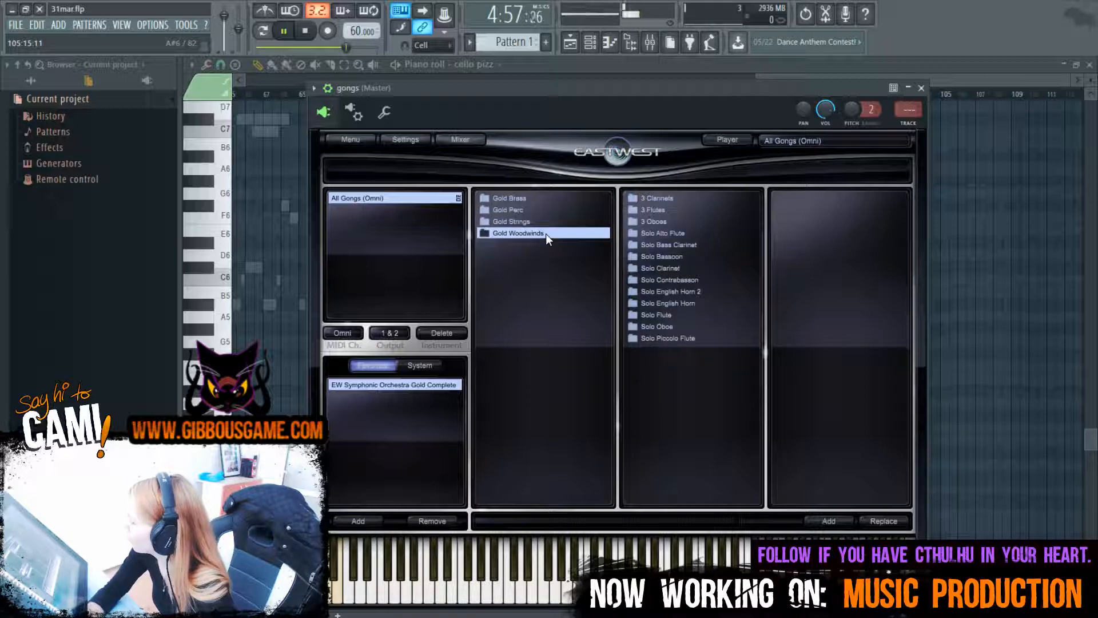
left_click(561, 200)
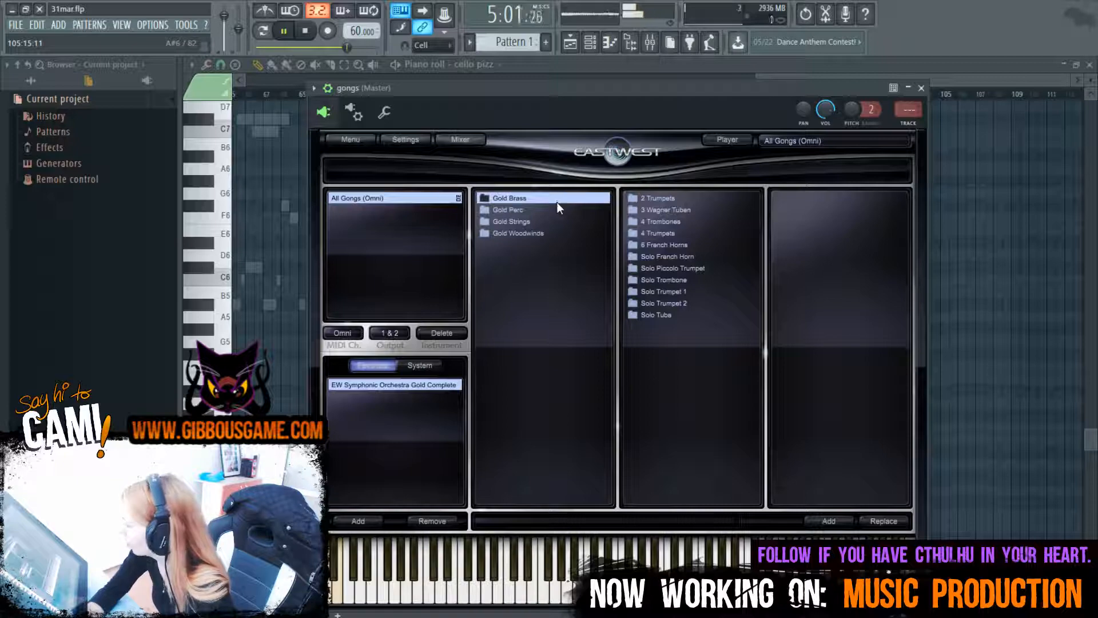
Try the 6 French Horns patches 6FH 3sec Marc and 6FH 1sec Marc in the gongs channel
left_click(684, 246)
double_click(802, 198)
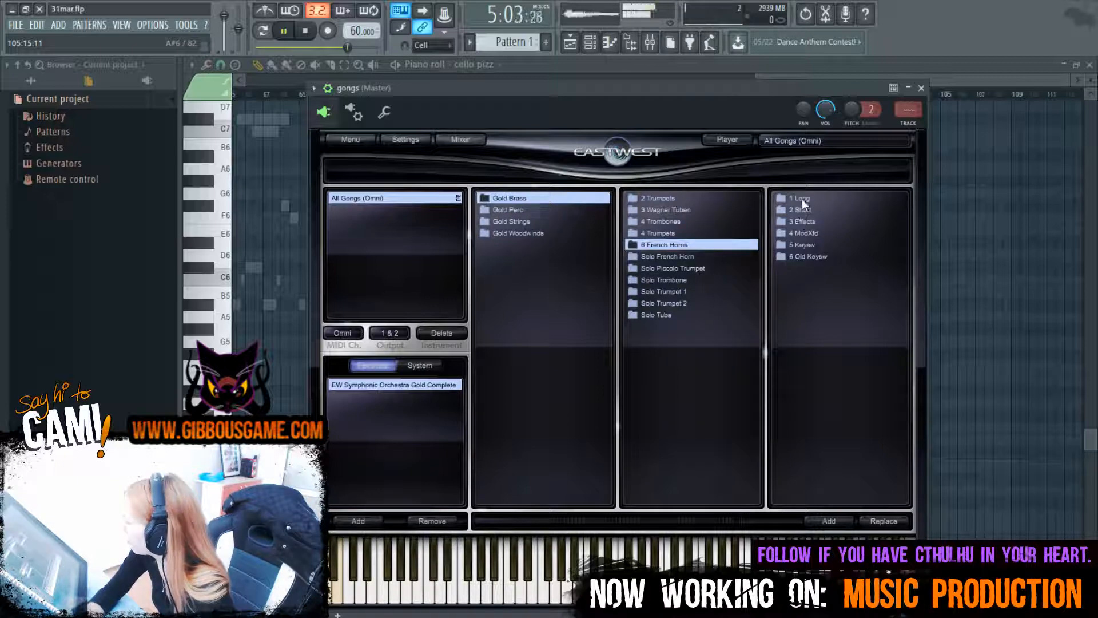
left_click(722, 382)
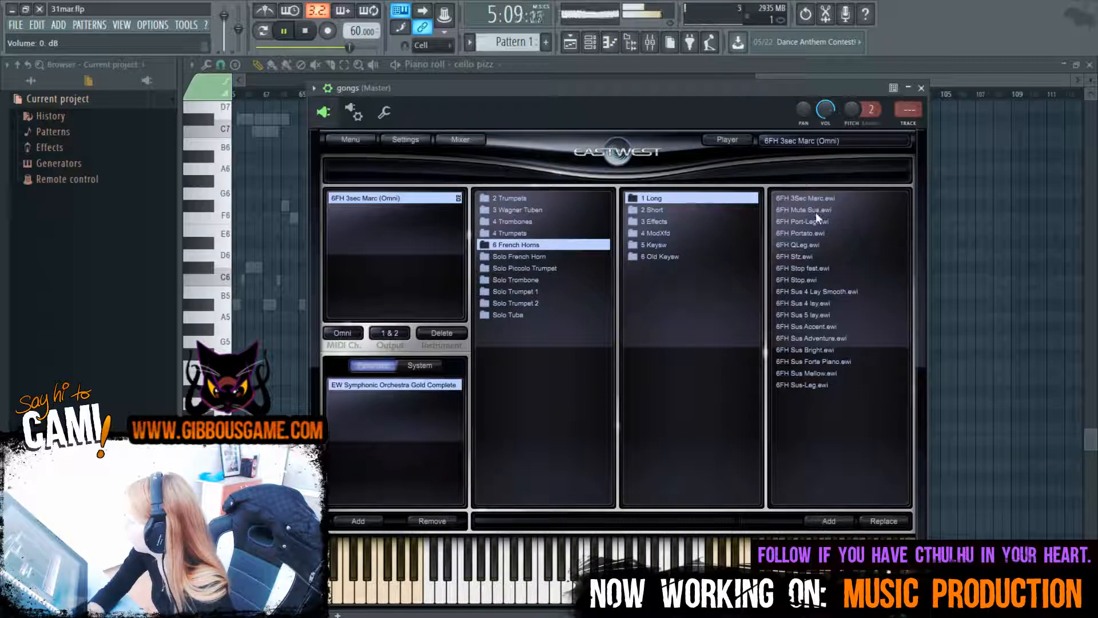
left_click(651, 209)
left_click(837, 200)
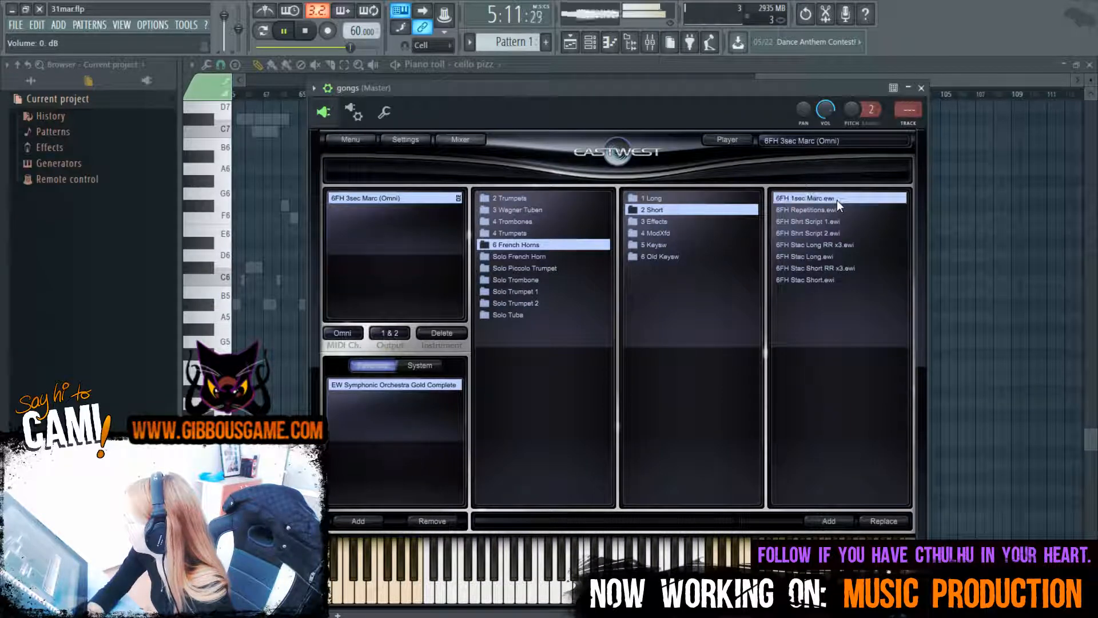
left_click(836, 201)
left_click(710, 450)
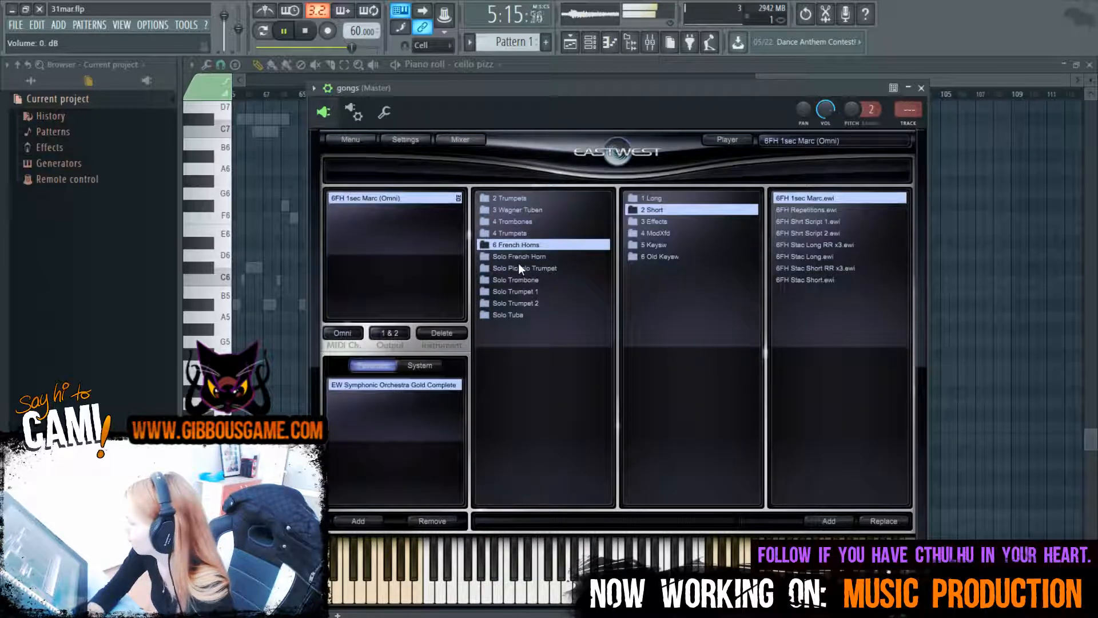
Load the long Solo French Horn patch SFH QLeg into the gongs channel and close its instrument window
left_click(537, 256)
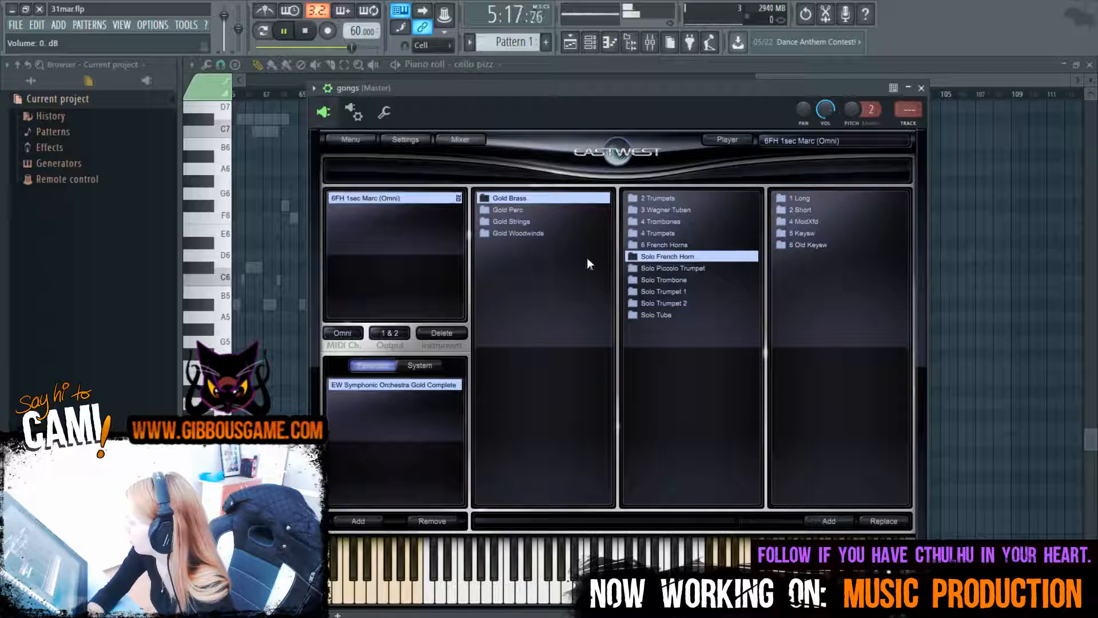
left_click(797, 199)
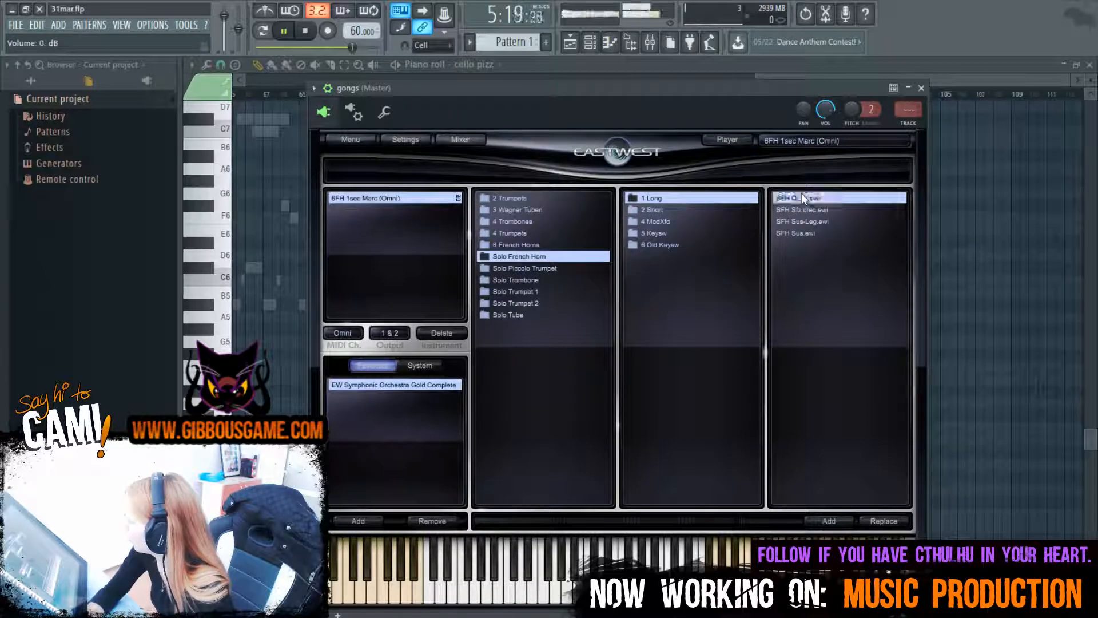
left_click(801, 195)
left_click(710, 381)
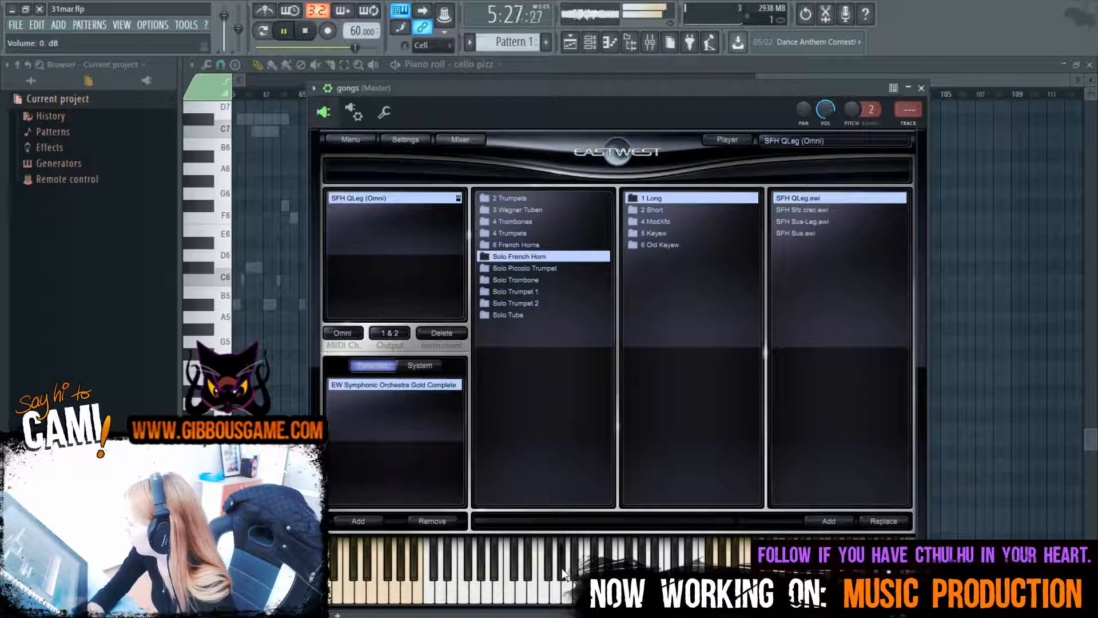
left_click(920, 88)
Open the gongs channel's piano roll, stop playback and place an A#4 note at the start of bar 85
right_click(364, 579)
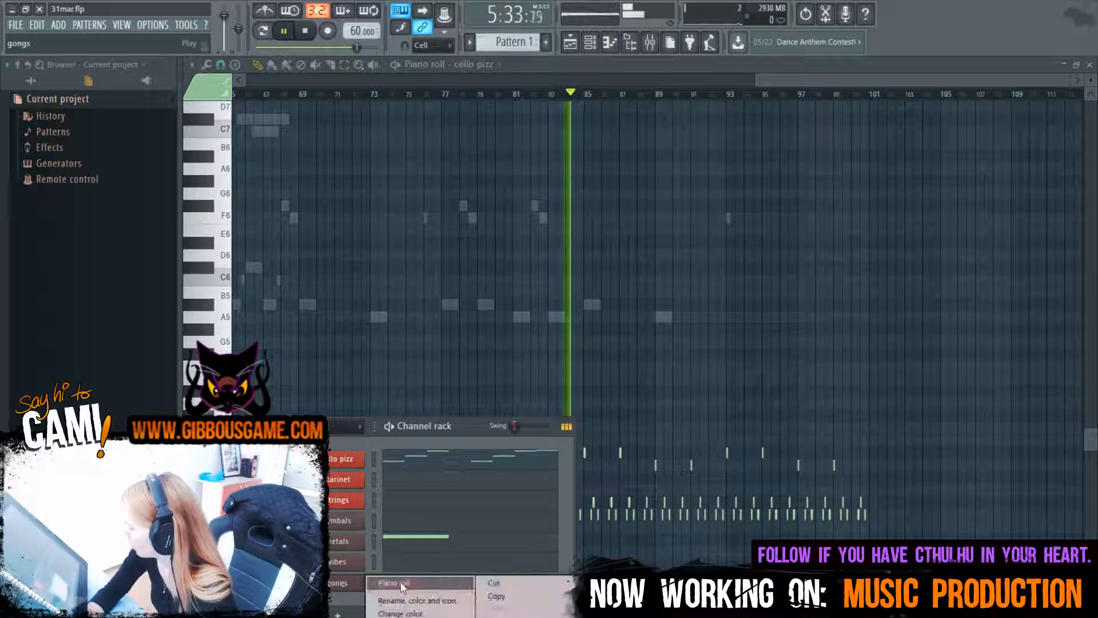
left_click(400, 581)
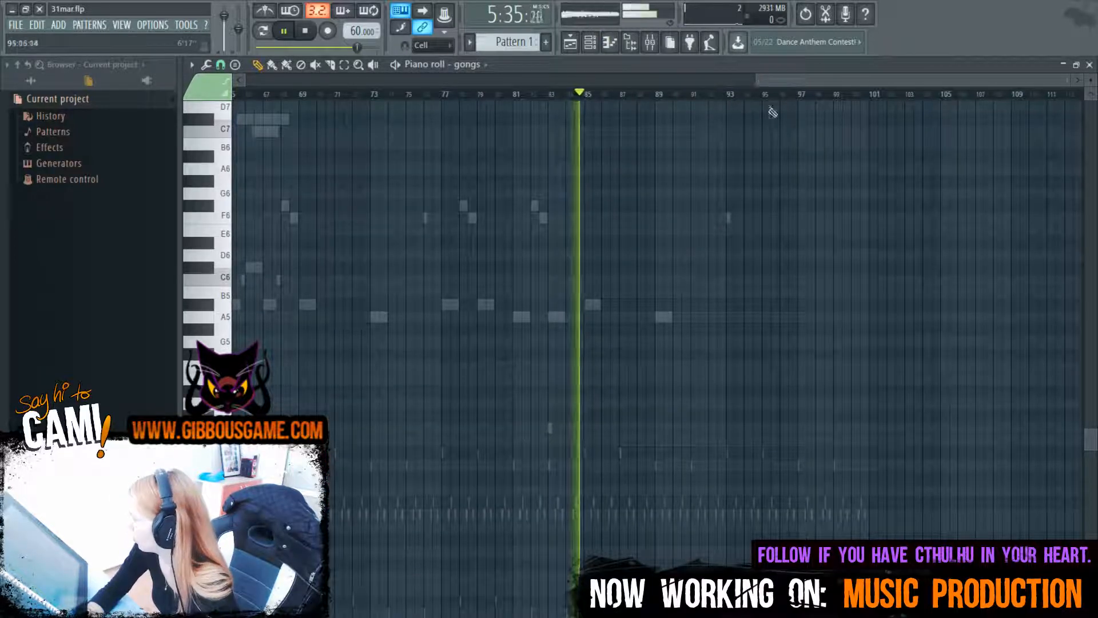
key("space")
left_click(583, 391)
left_click_drag(588, 395, 580, 452)
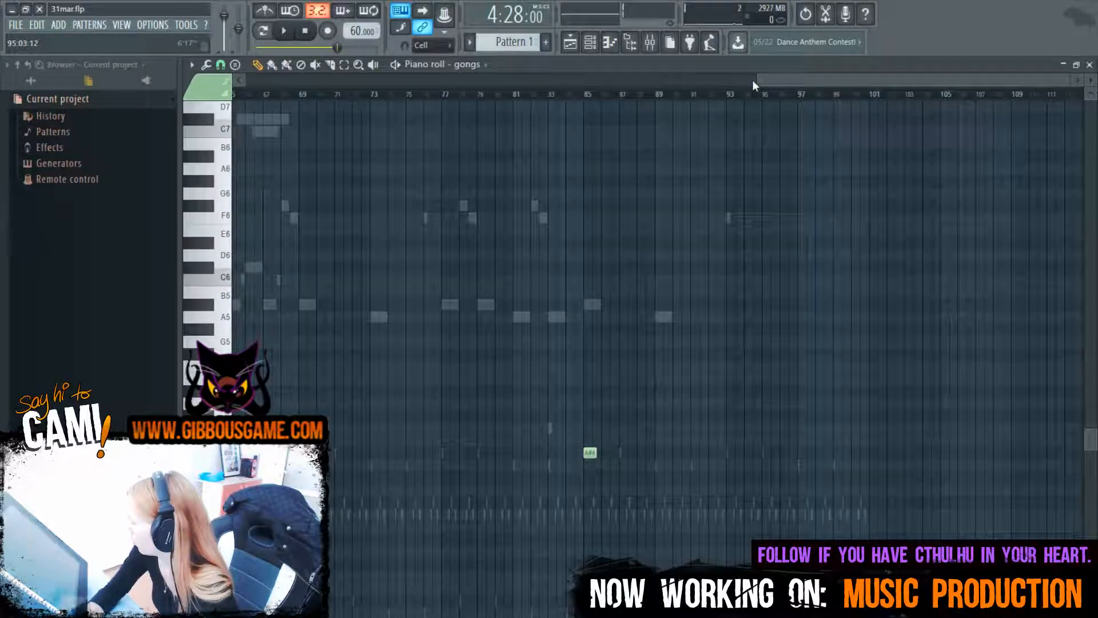
Continue the melody with a short C5 at the end of bar 85 and a three-beat C#5 at bar 86, checking by playback
left_click_drag(757, 81, 881, 74)
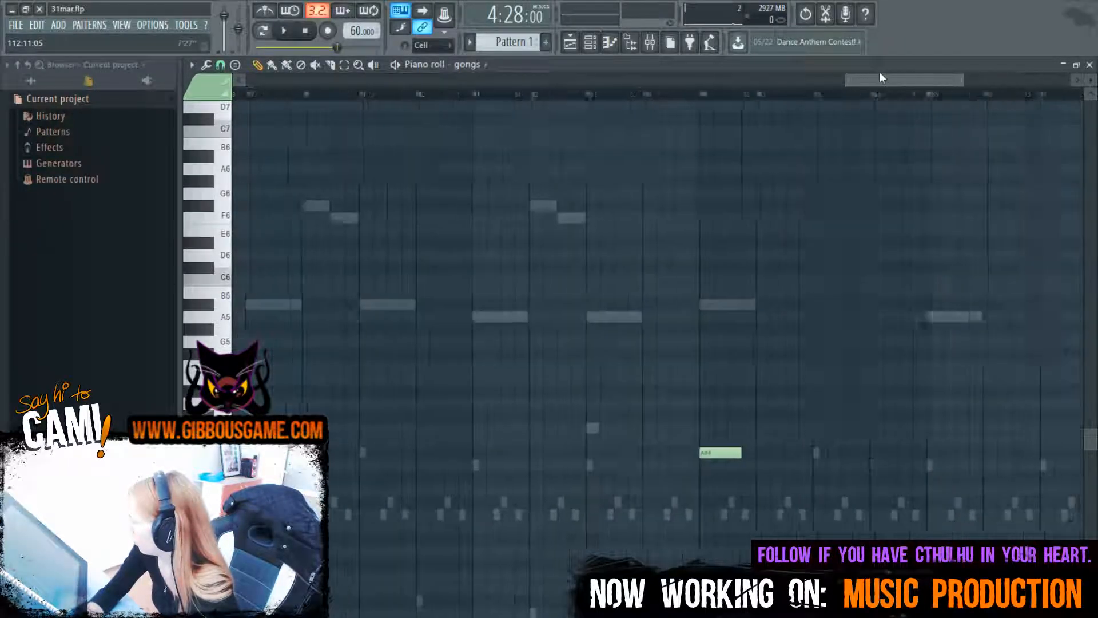
key("space")
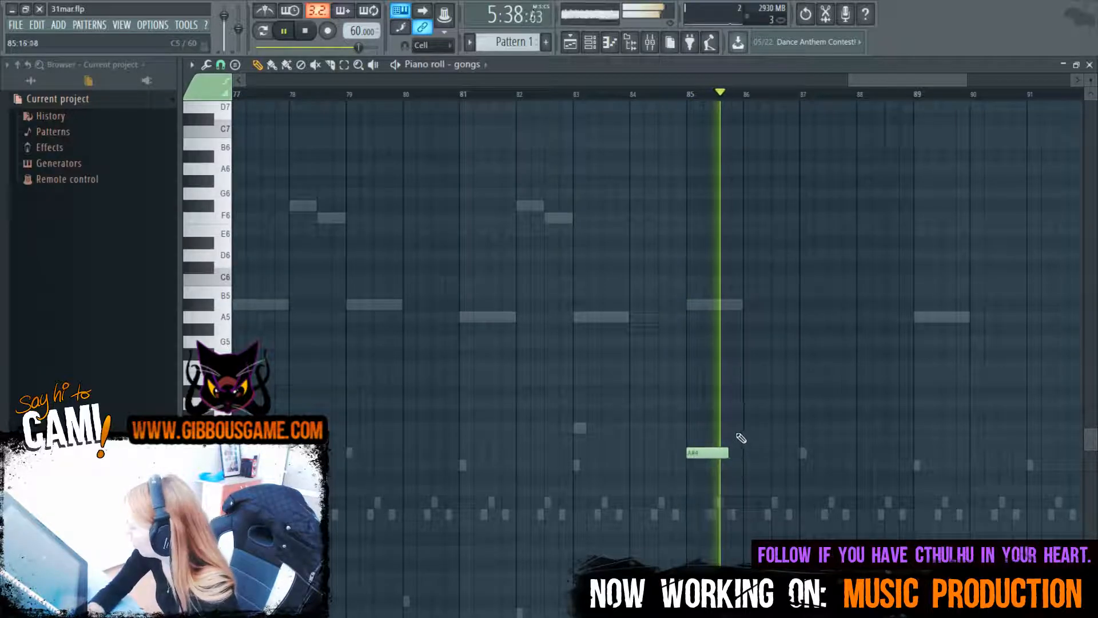
key("space")
mouse_move(730, 429)
left_mouse_down()
mouse_move(731, 418)
mouse_move(730, 436)
mouse_move(743, 430)
left_mouse_up()
left_click(746, 418)
key("space")
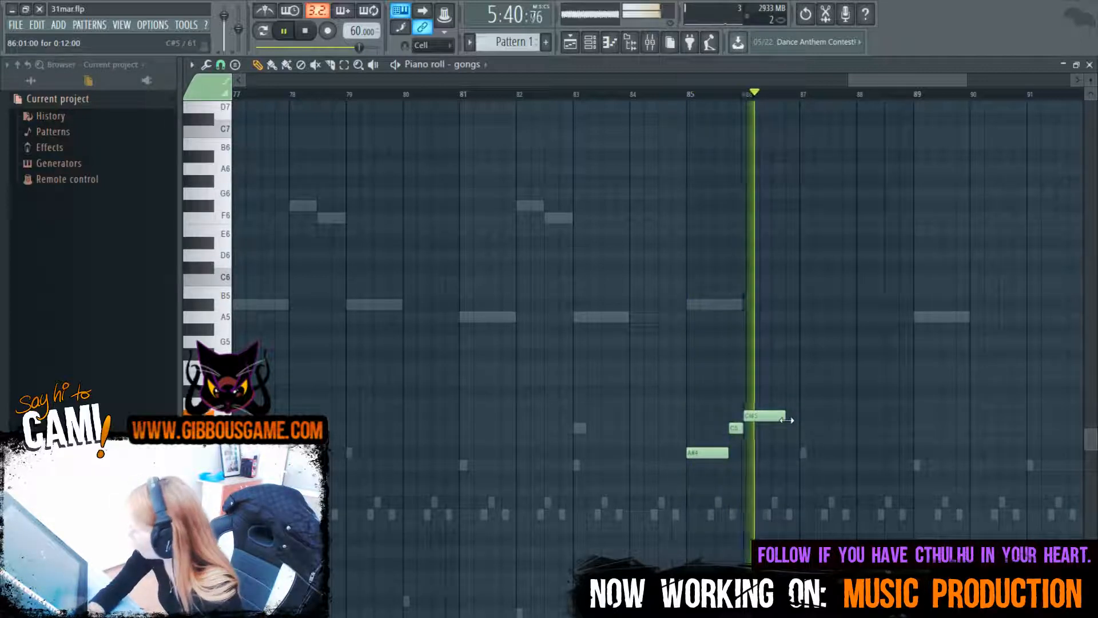
key("space")
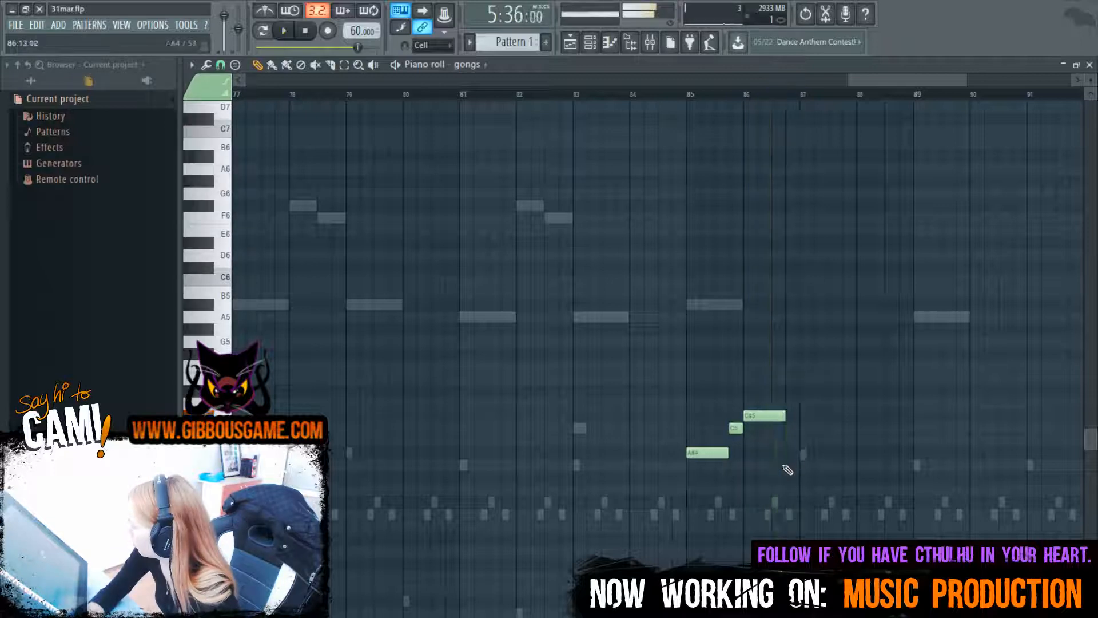
Add a short A4 note at the end of bar 86 and a three-beat A#4 note starting at bar 87
left_click(789, 465)
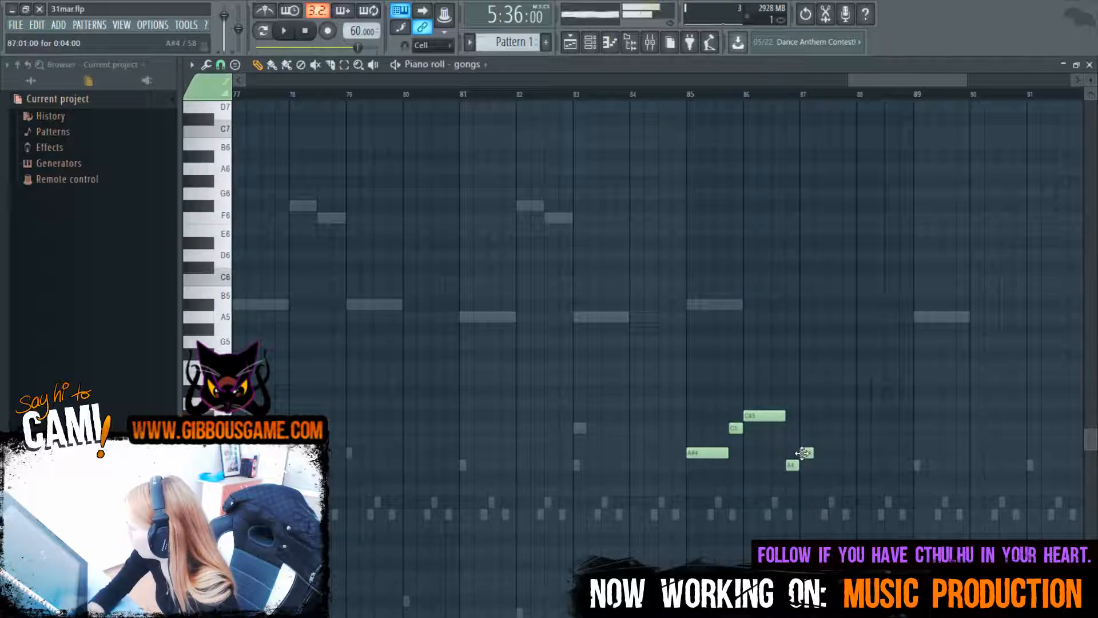
key("space")
left_click_drag(803, 453, 848, 468)
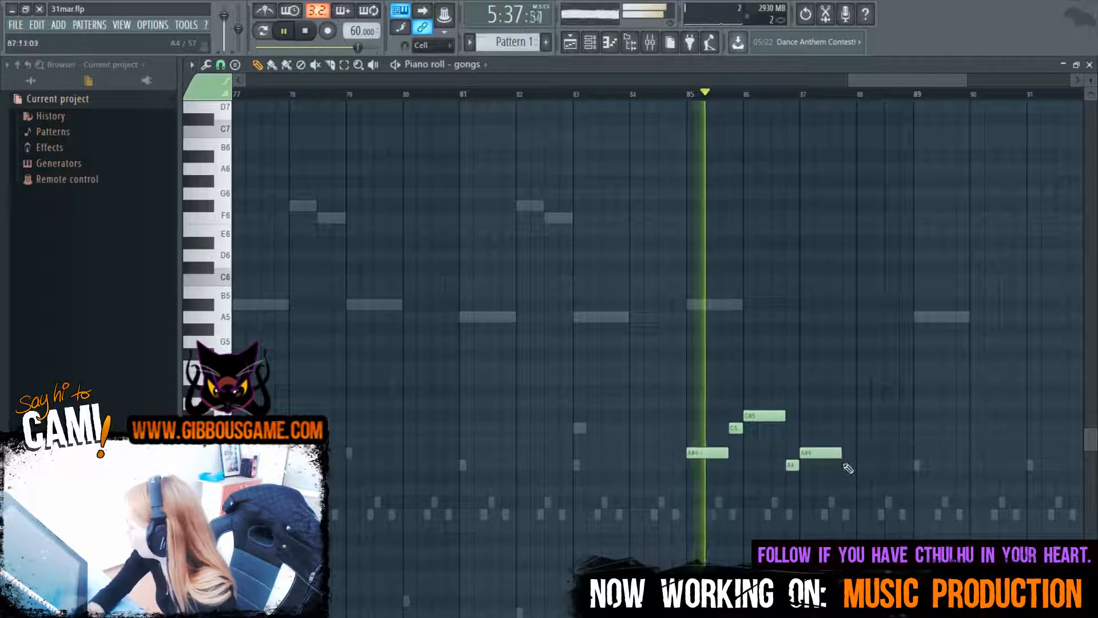
Lengthen the A#4 note at bar 87 to one full bar while replaying the phrase from bar 85
scroll(824, 457, "up", 10)
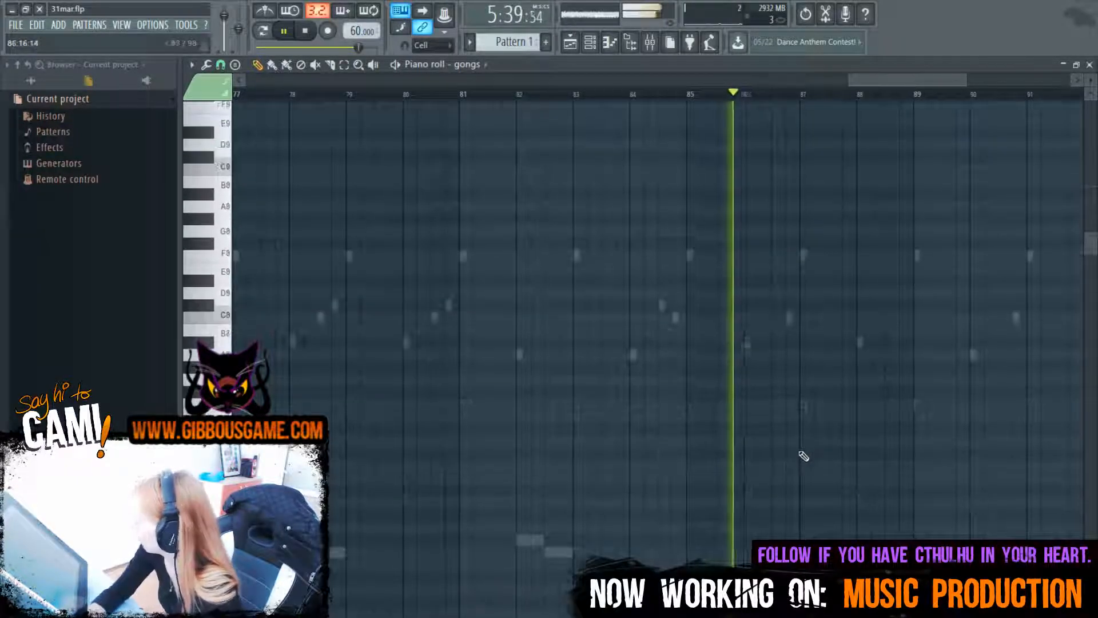
scroll(801, 456, "down", 10)
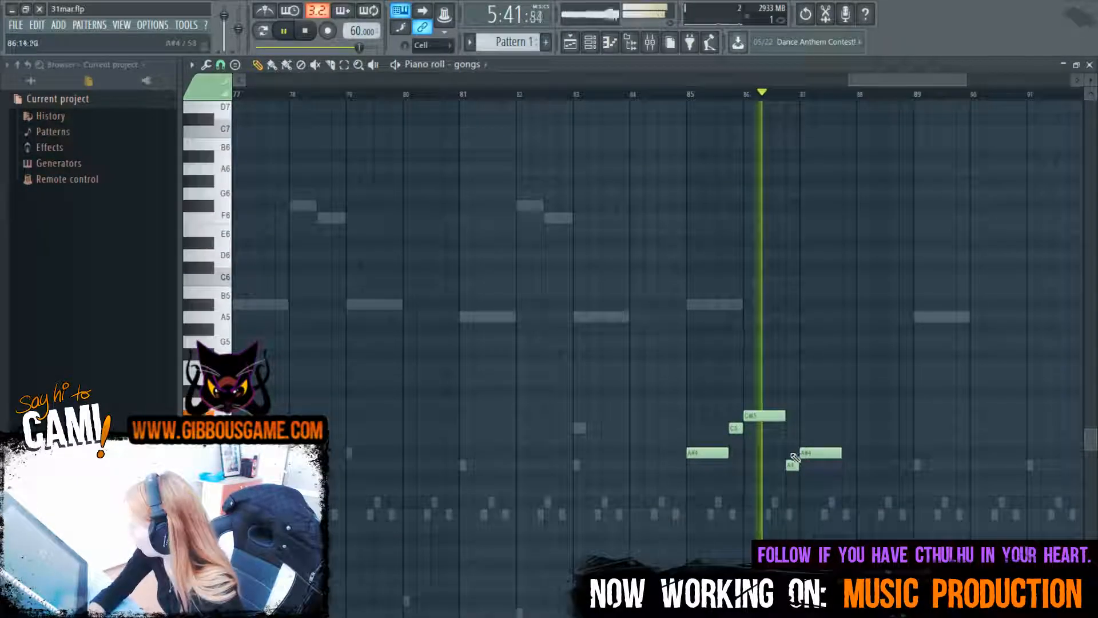
scroll(792, 460, "down", 5)
key("F6")
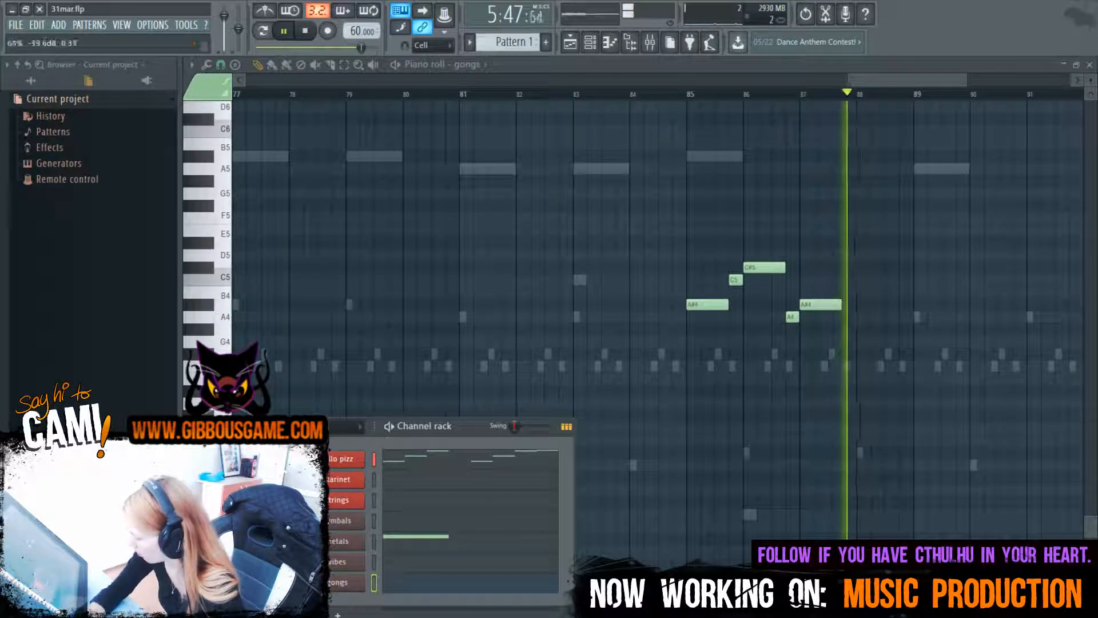
left_click_drag(841, 304, 855, 304)
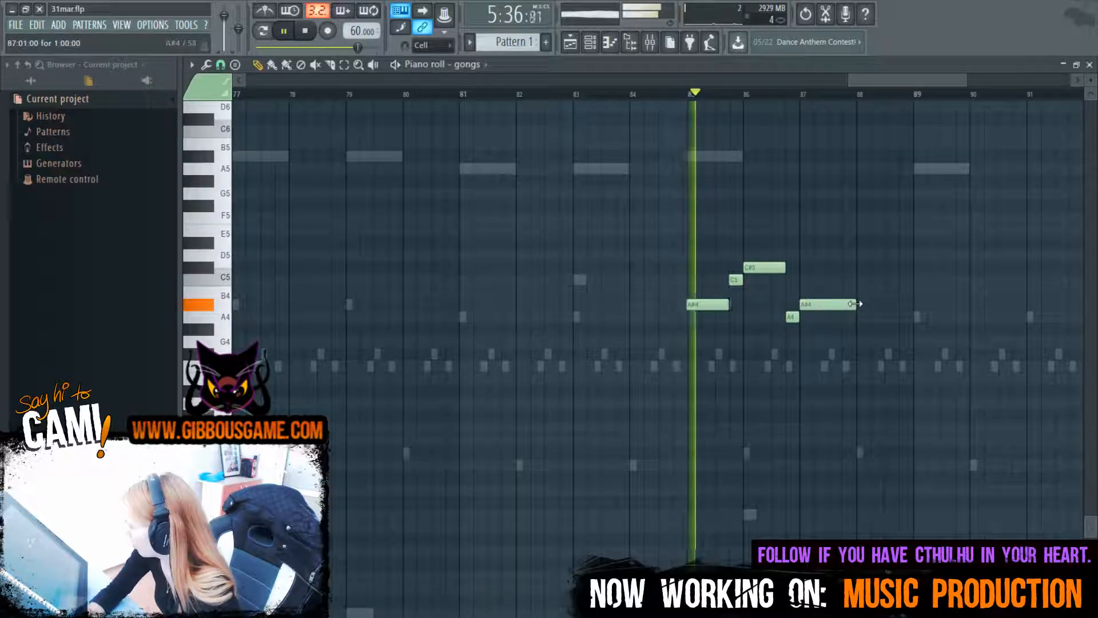
key("F6")
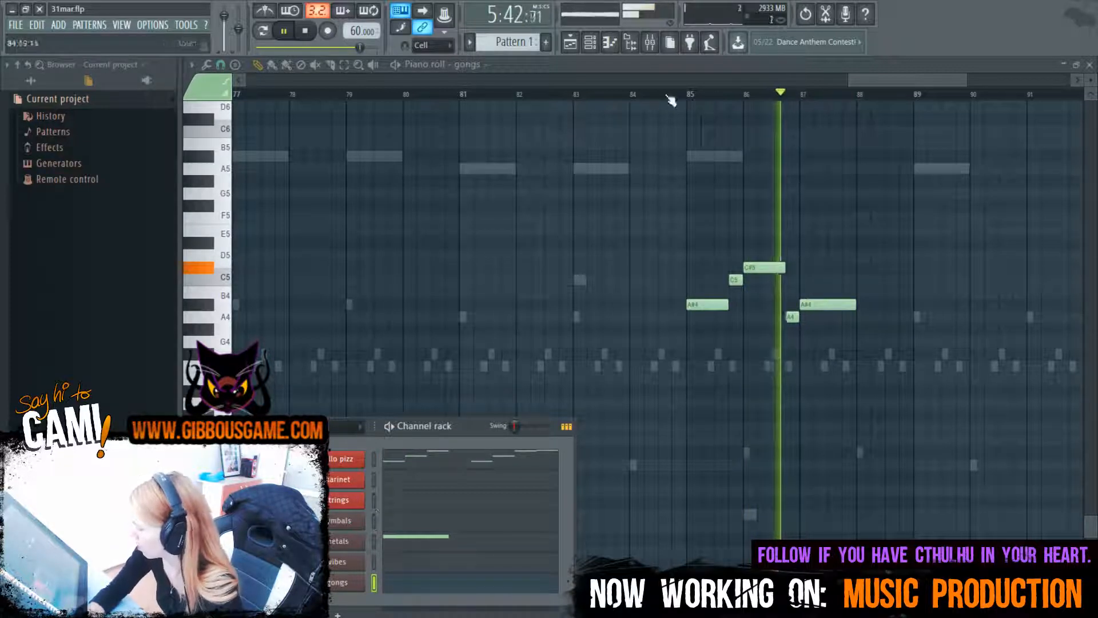
Place a one-bar A4 note at the start of bar 89 and play the pattern from there
left_click_drag(905, 81, 949, 115)
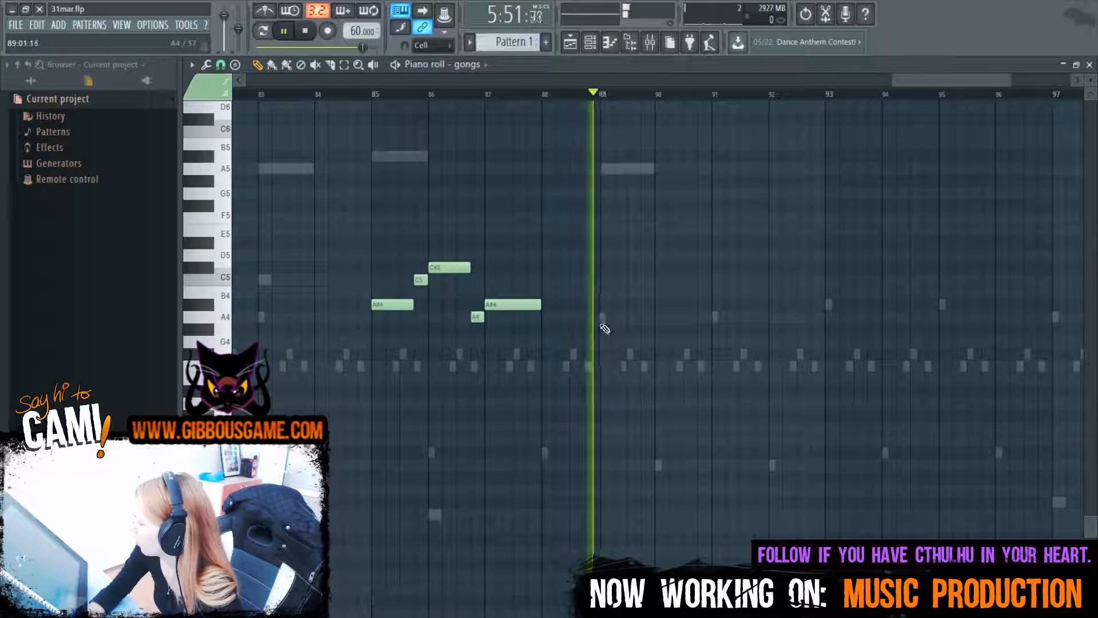
key("space")
left_click(598, 328)
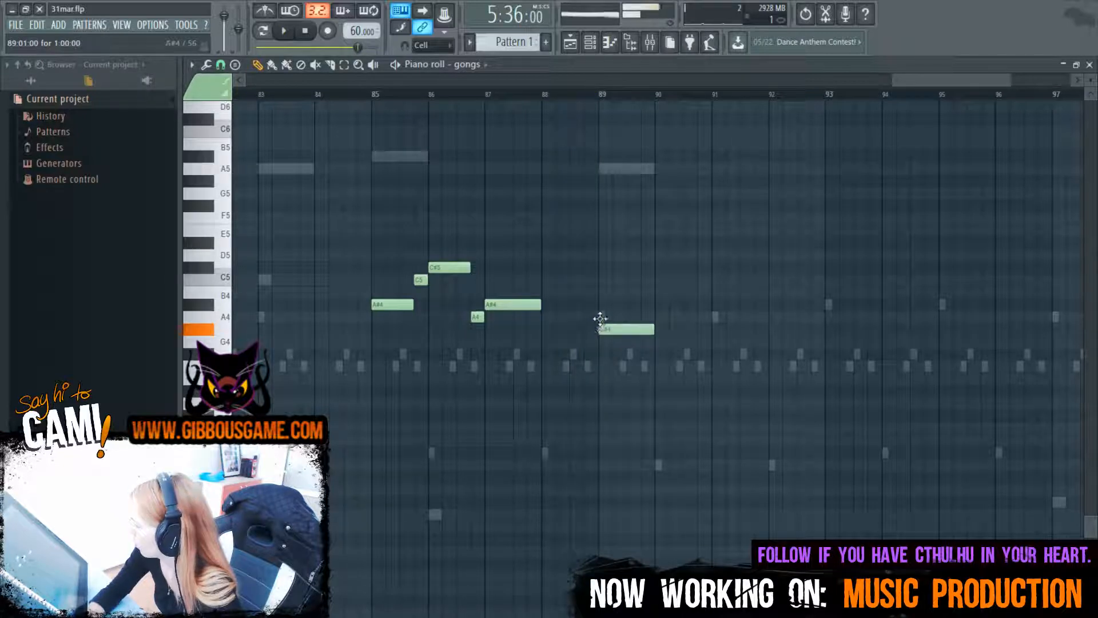
left_click_drag(600, 318, 603, 308)
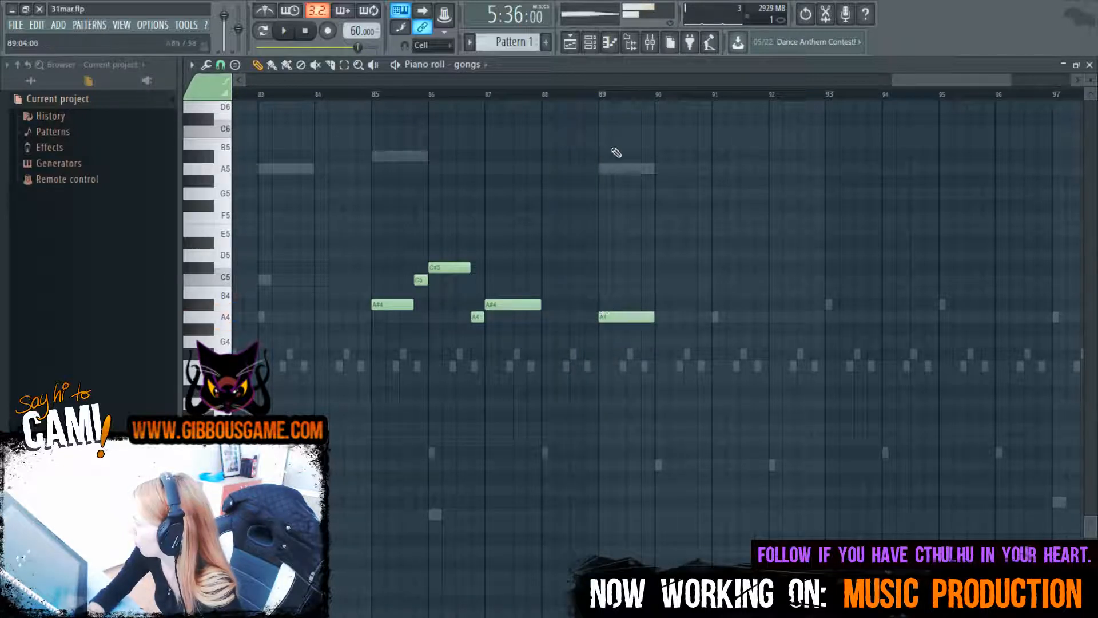
left_click(602, 94)
key("space")
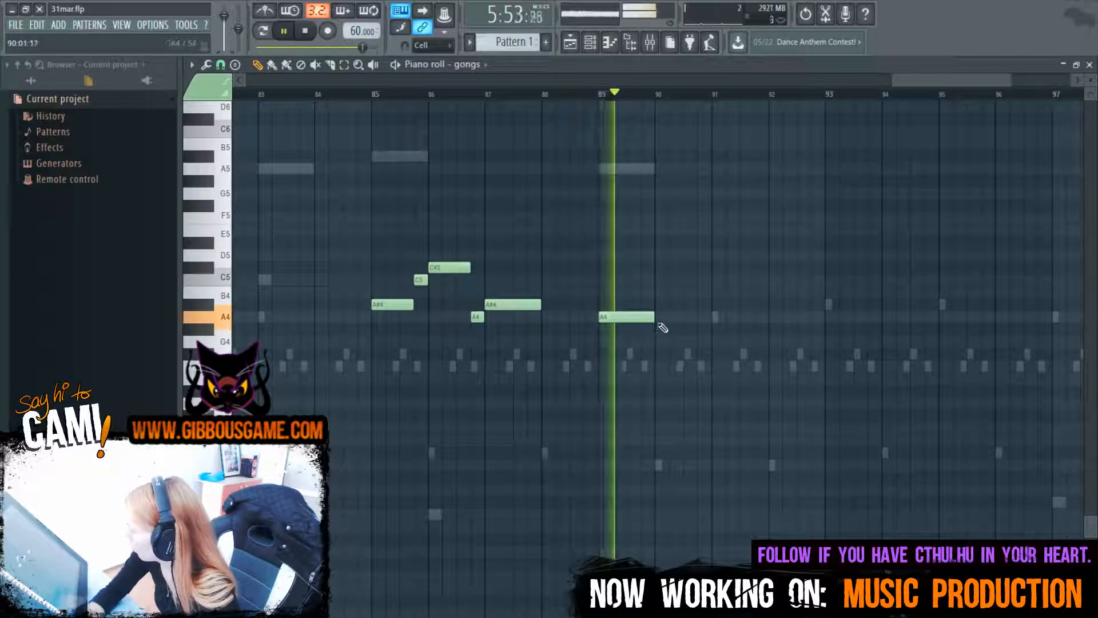
Try a three-beat A4 at bar 89 followed by a one-beat F#4 and a three-beat F4 at bar 90, checking by playback
left_click_drag(649, 322, 640, 322)
key("space")
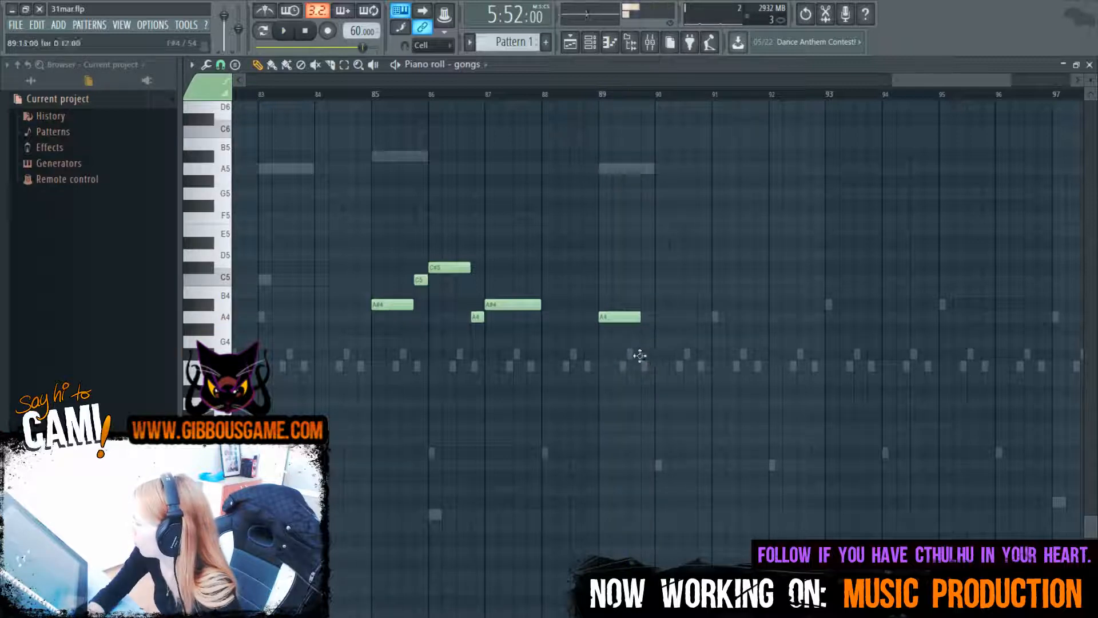
left_click(639, 355)
left_click(658, 378)
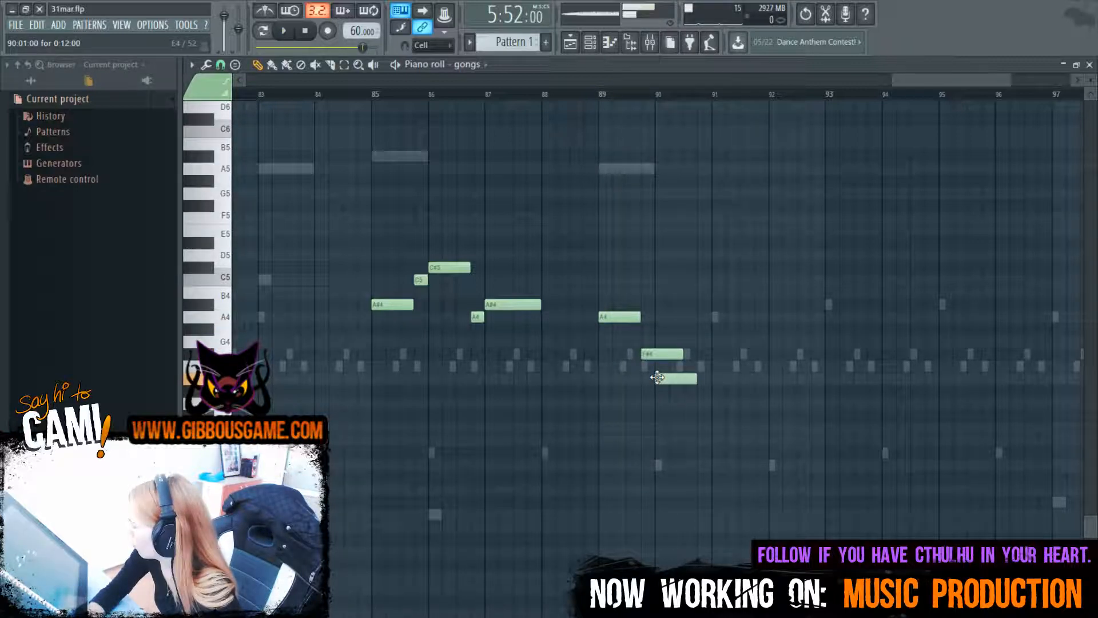
left_click_drag(657, 369, 654, 354)
key("space")
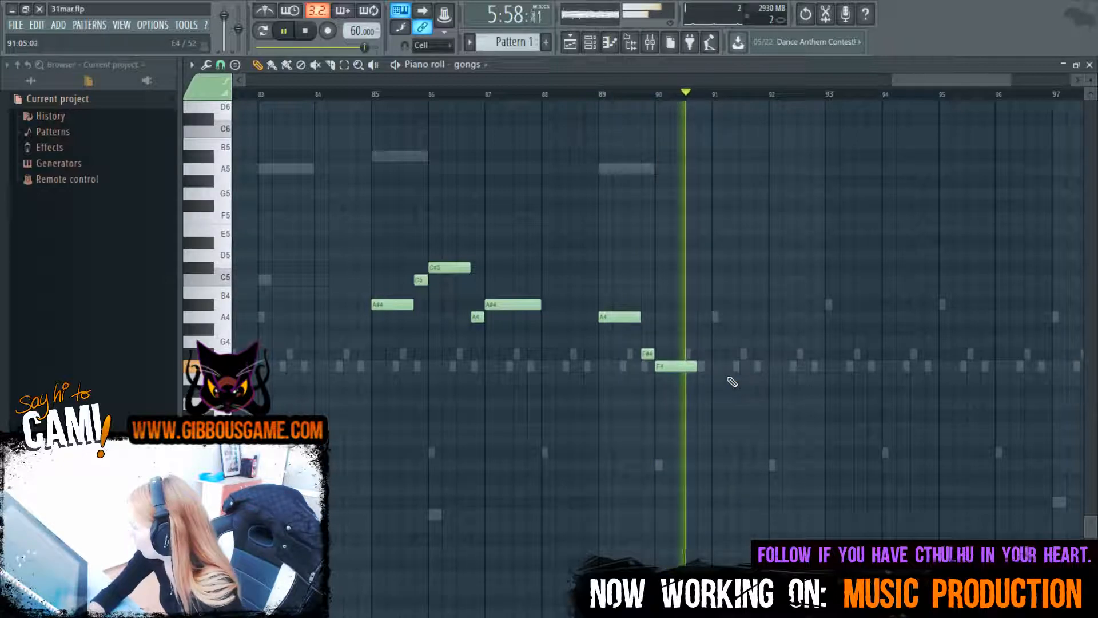
key("space")
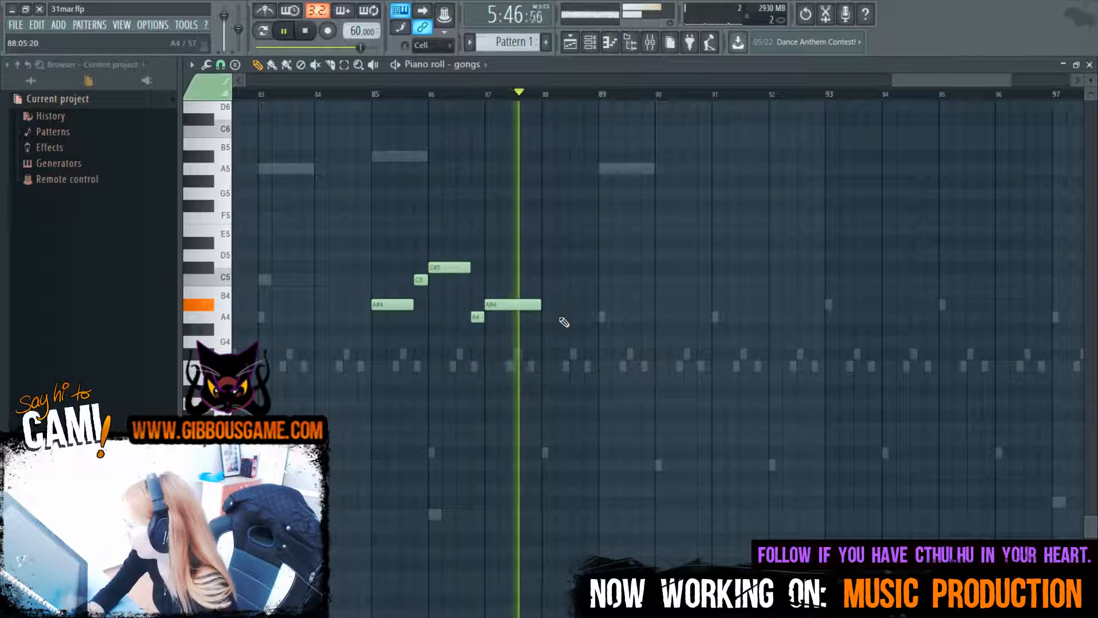
Shorten bar 87's A#4 to three beats, fill the bar with half-beat D#5 and C#5 notes, and add a one-bar A#4 at bar 88
key("space")
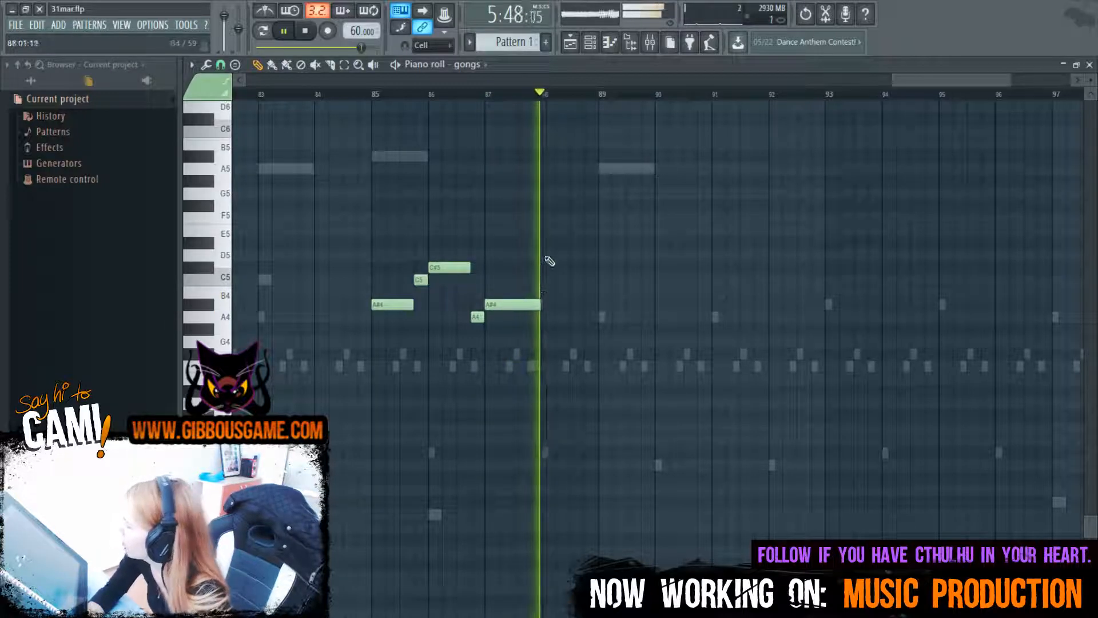
key("space")
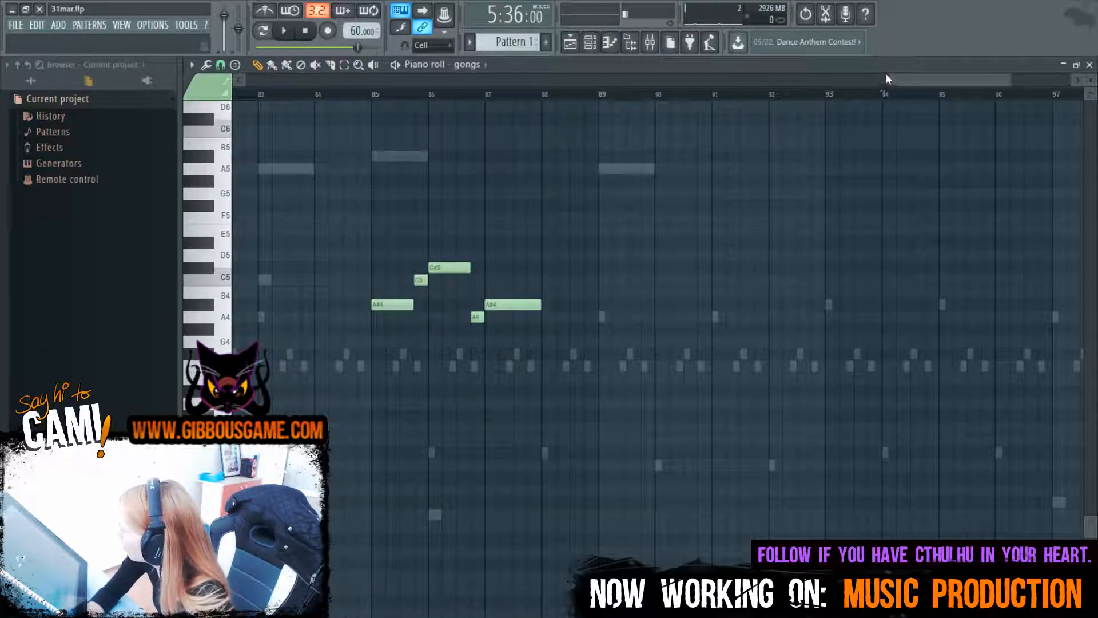
left_click_drag(890, 77, 919, 81)
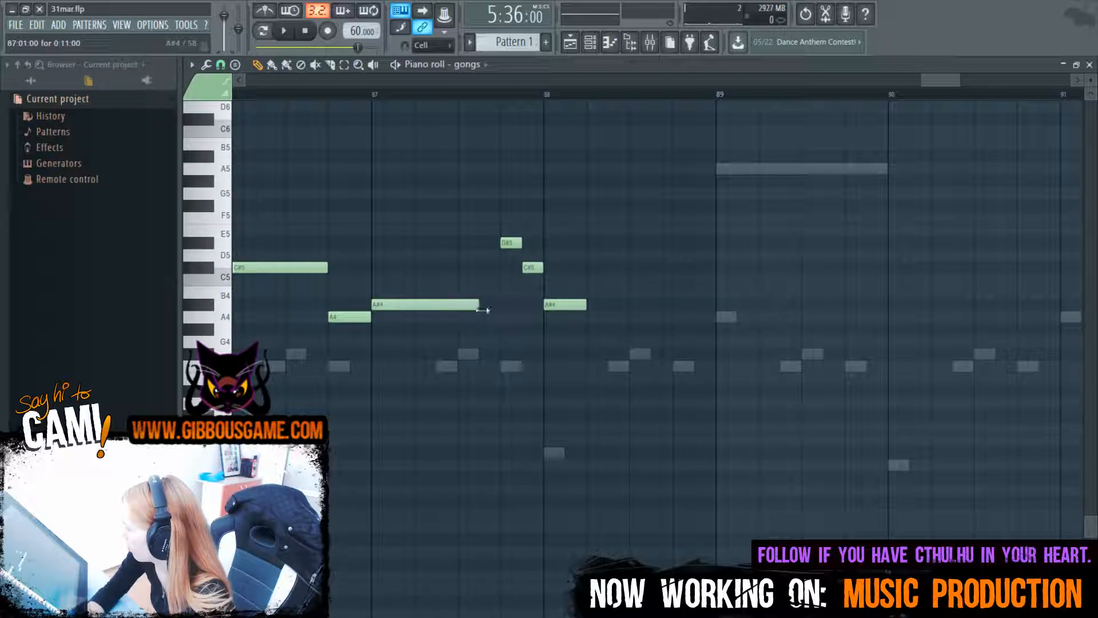
key("space")
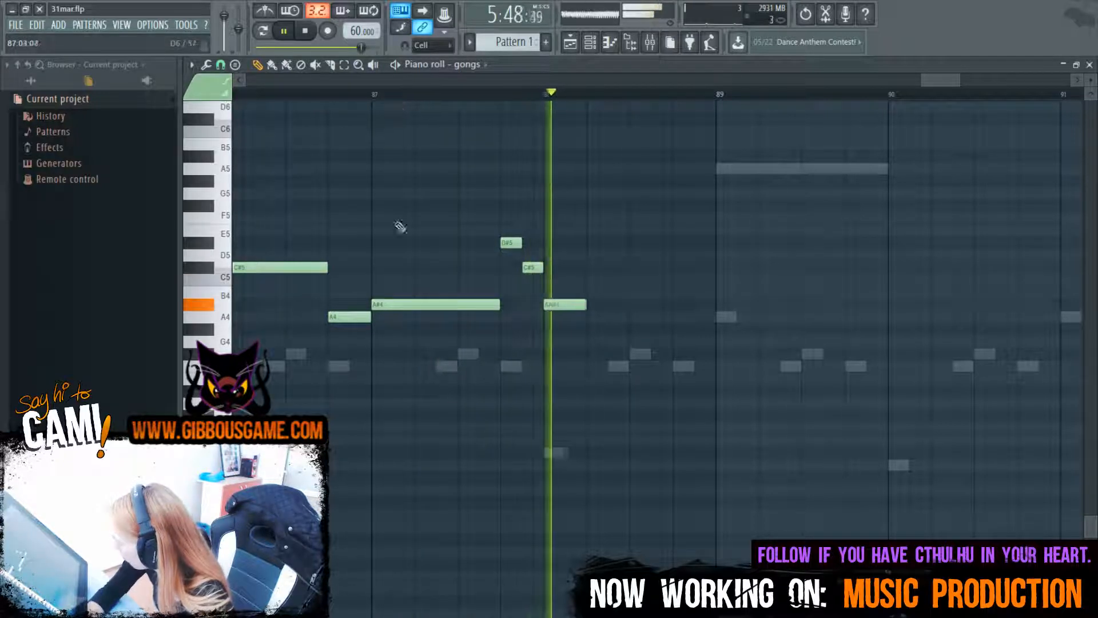
key("space")
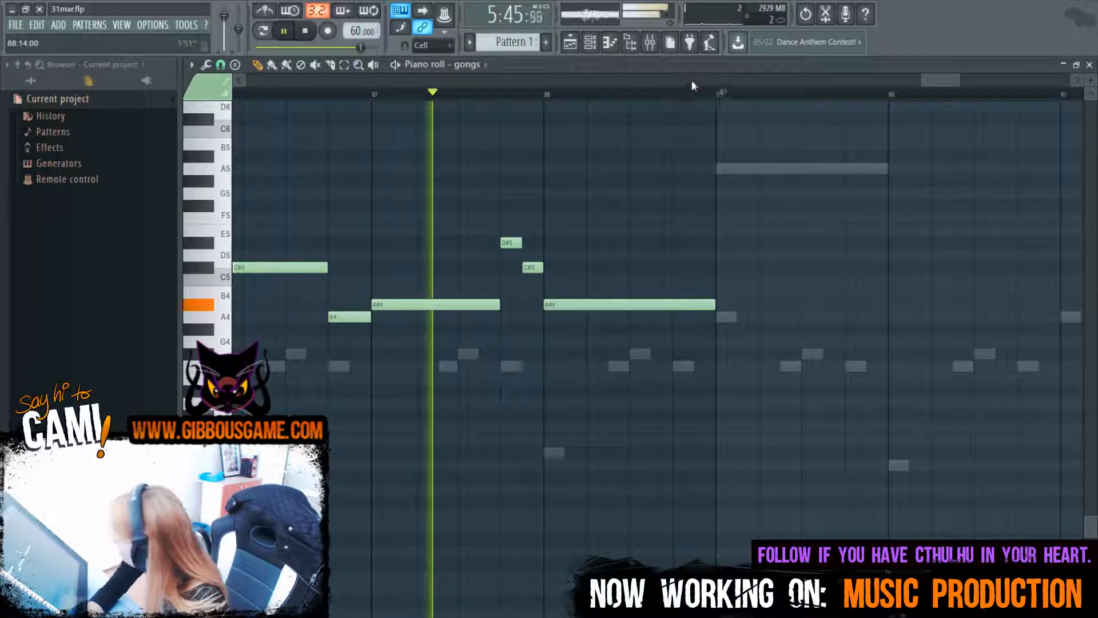
Shorten bar 88's A#4 to three beats, add a one-beat F4, and write C#5 and A4 in bar 89 and D#5 at bar 90
left_click_drag(920, 80, 872, 83)
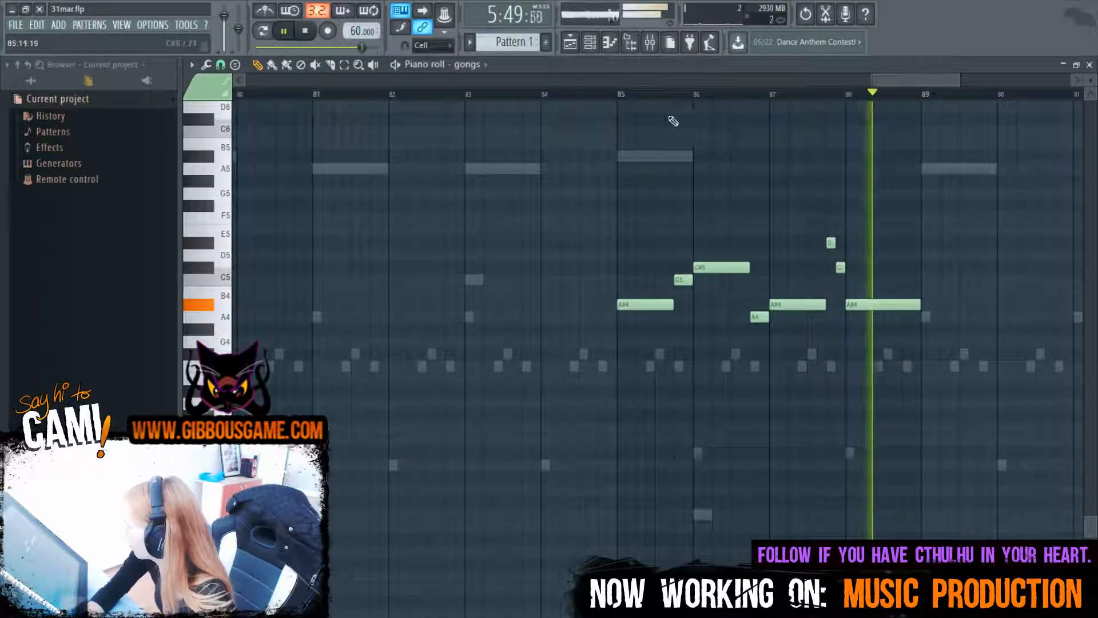
left_click(620, 96)
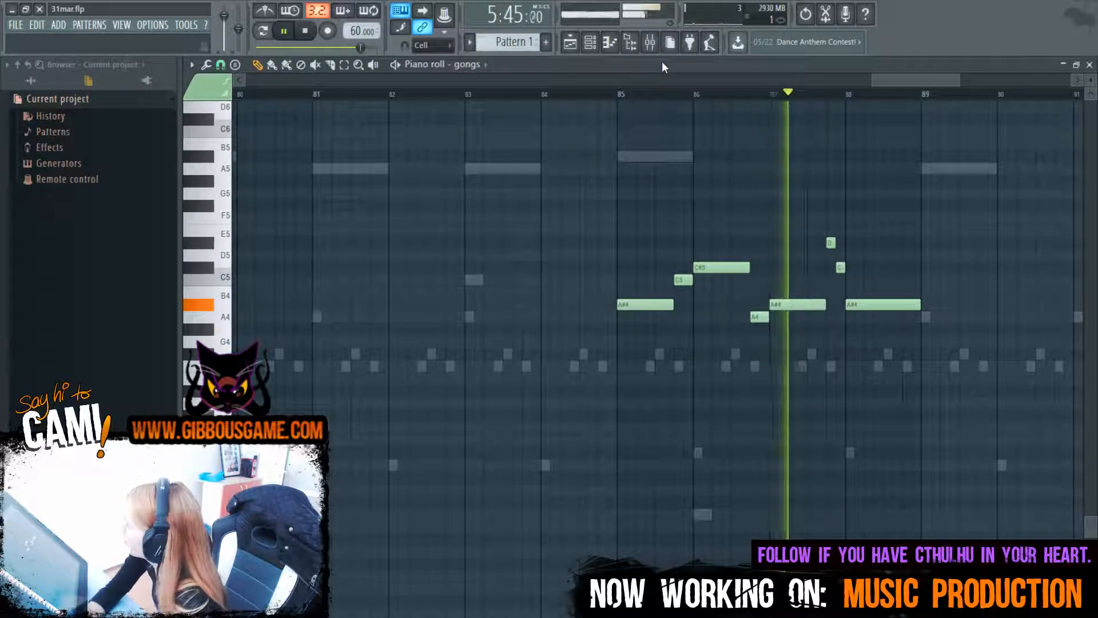
left_click_drag(925, 80, 947, 84)
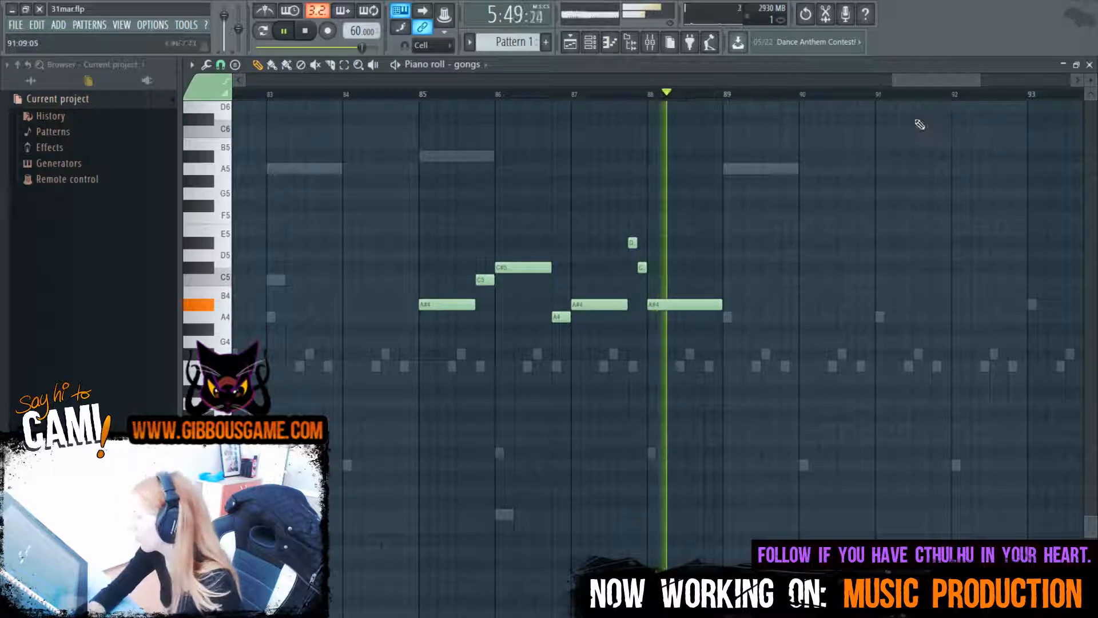
key("space")
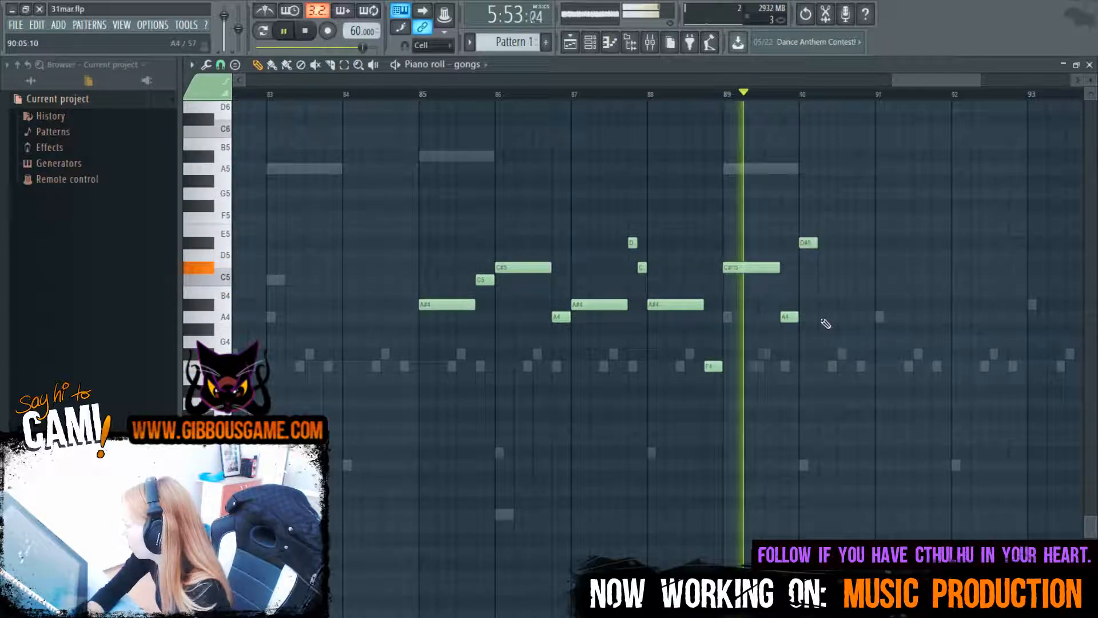
Lengthen bar 90's D#5 to three beats and add a one-beat C5, a three-beat F5 at bar 91 and a one-beat F4 at bar 92
left_click_drag(942, 75, 959, 81)
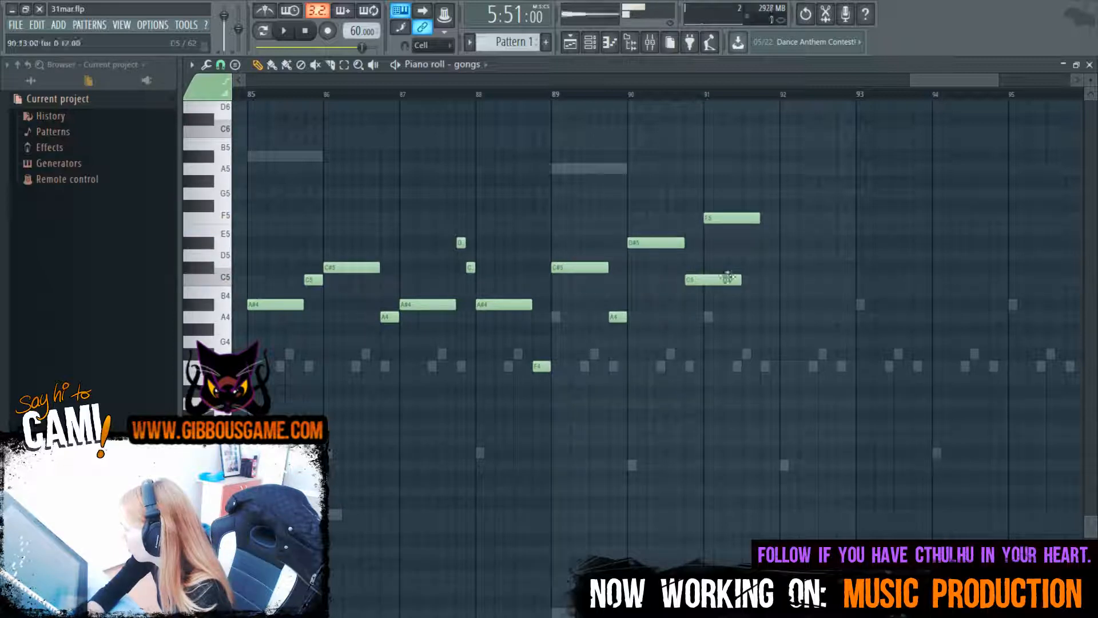
key("space")
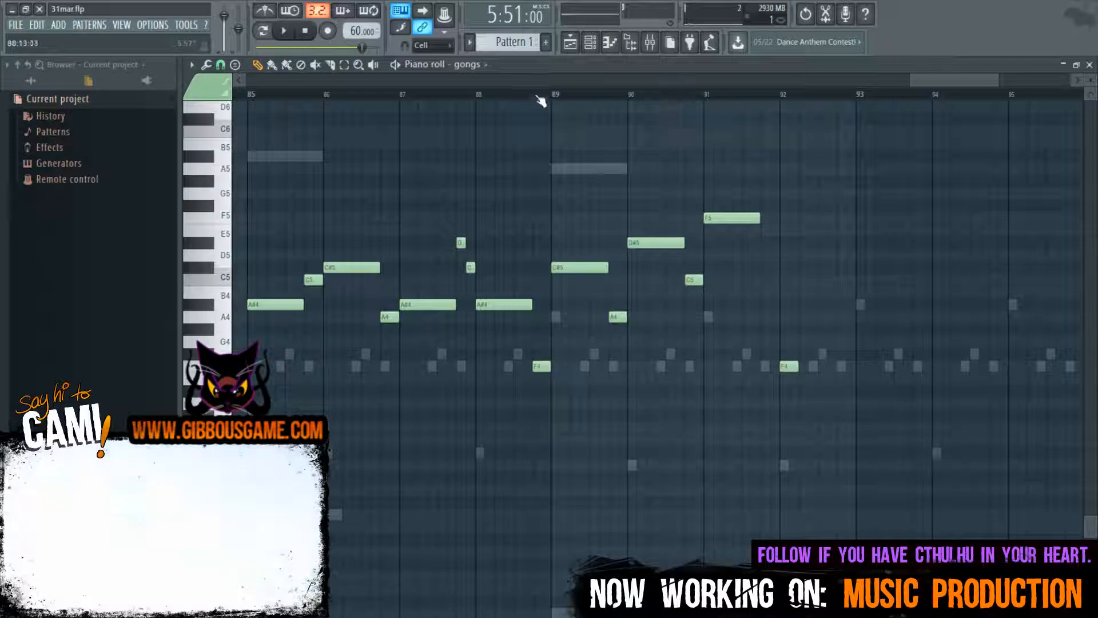
key("space")
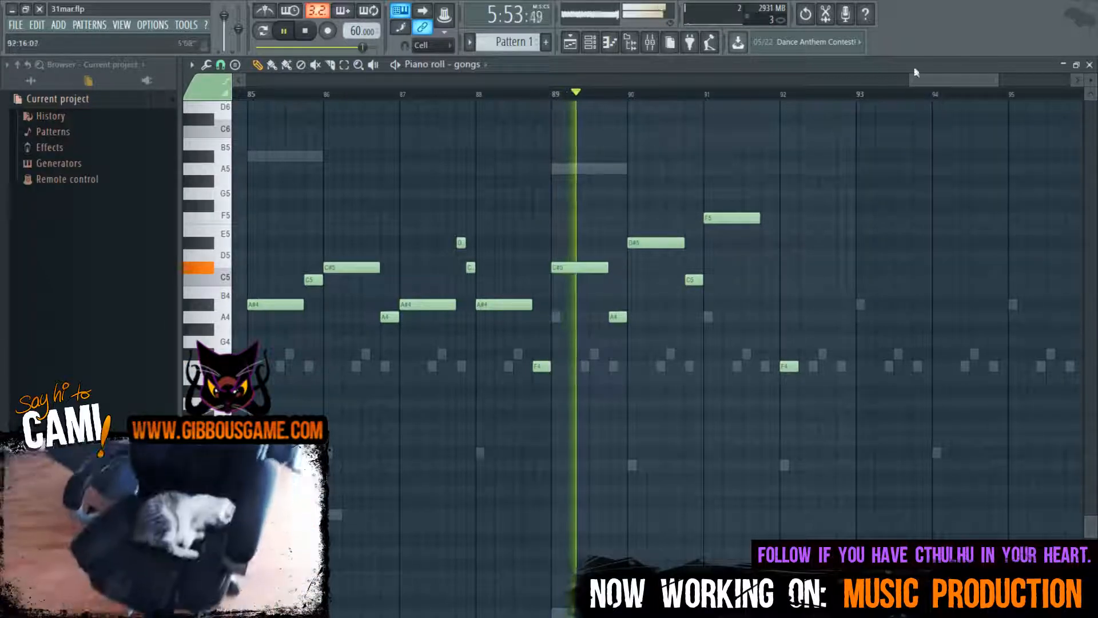
Lengthen the F4 at bar 92 to two beats, add a two-beat F#4 after it, and play back the ending
left_click_drag(909, 83, 785, 83)
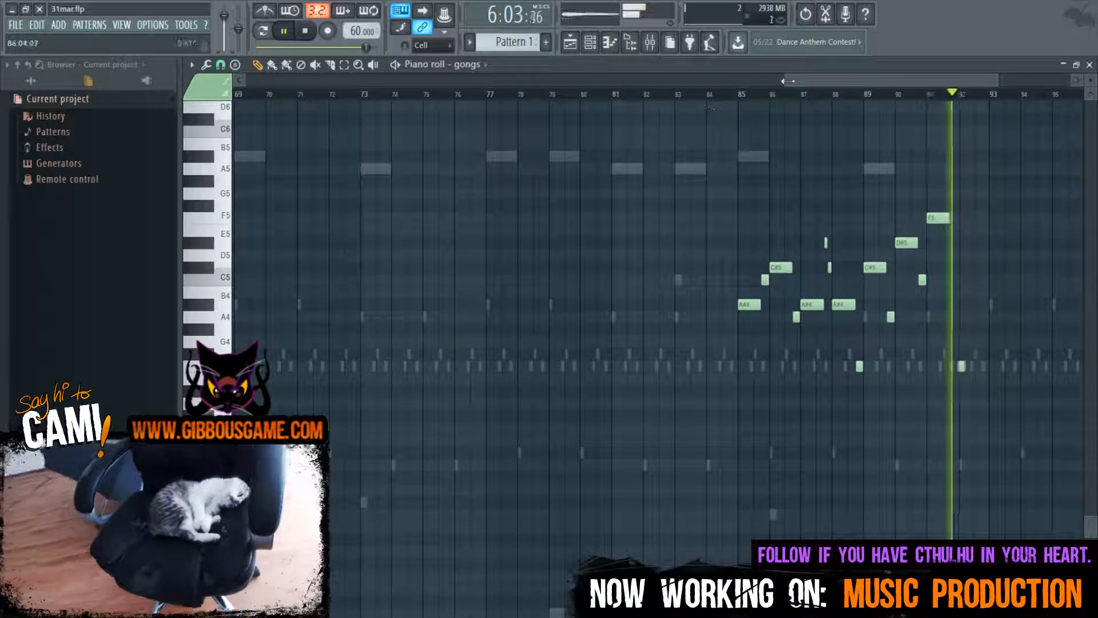
scroll(801, 177, "down", 5)
key("space")
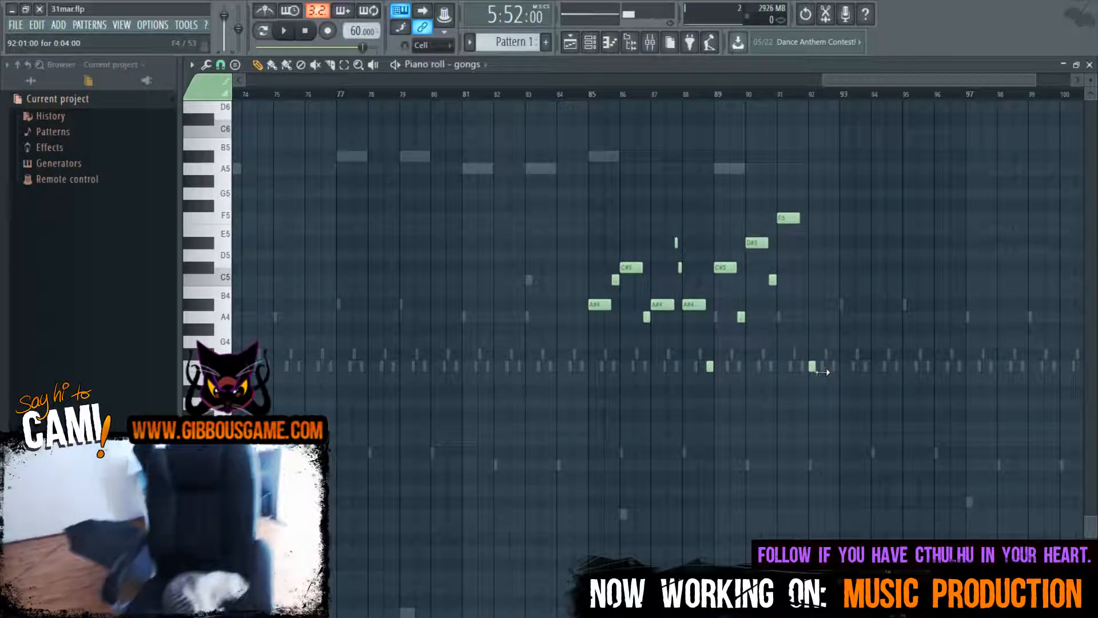
left_click_drag(876, 80, 918, 85)
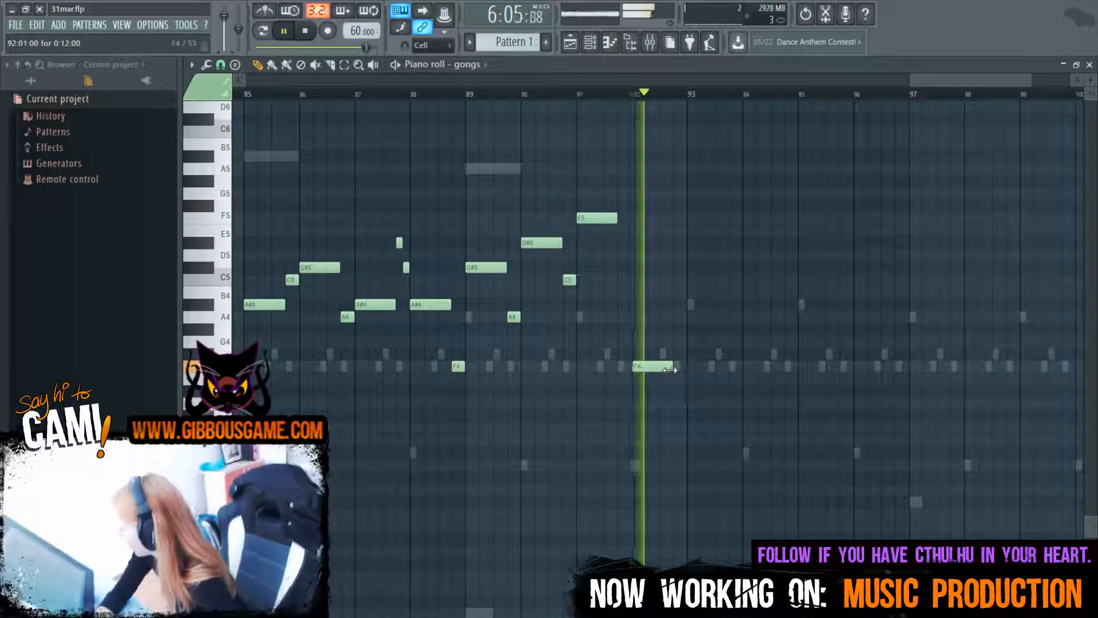
left_click_drag(672, 367, 654, 369)
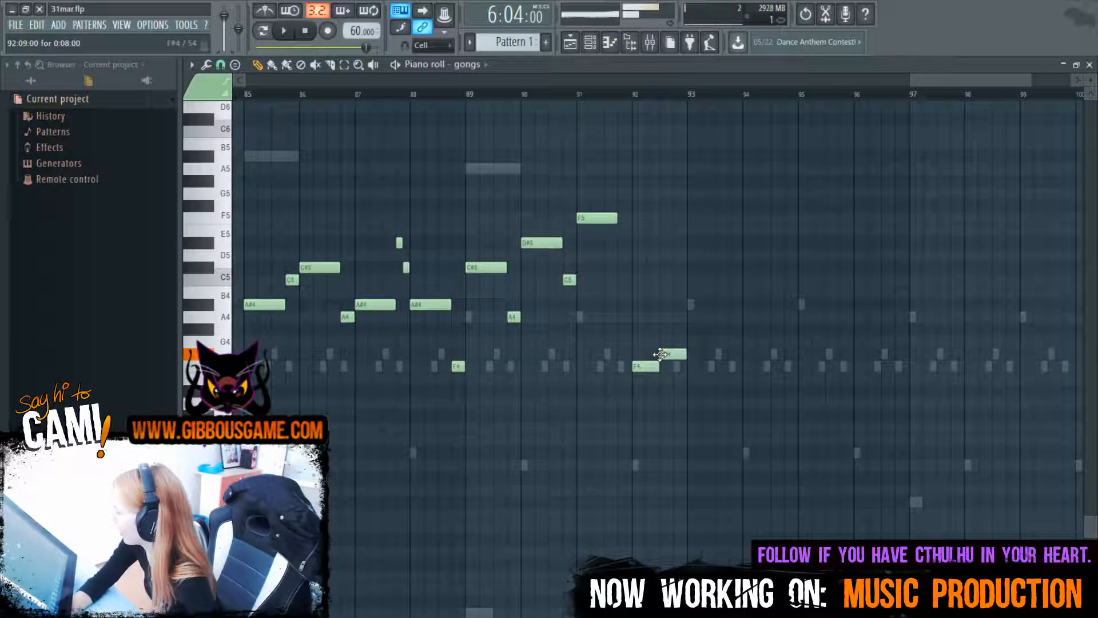
key("space")
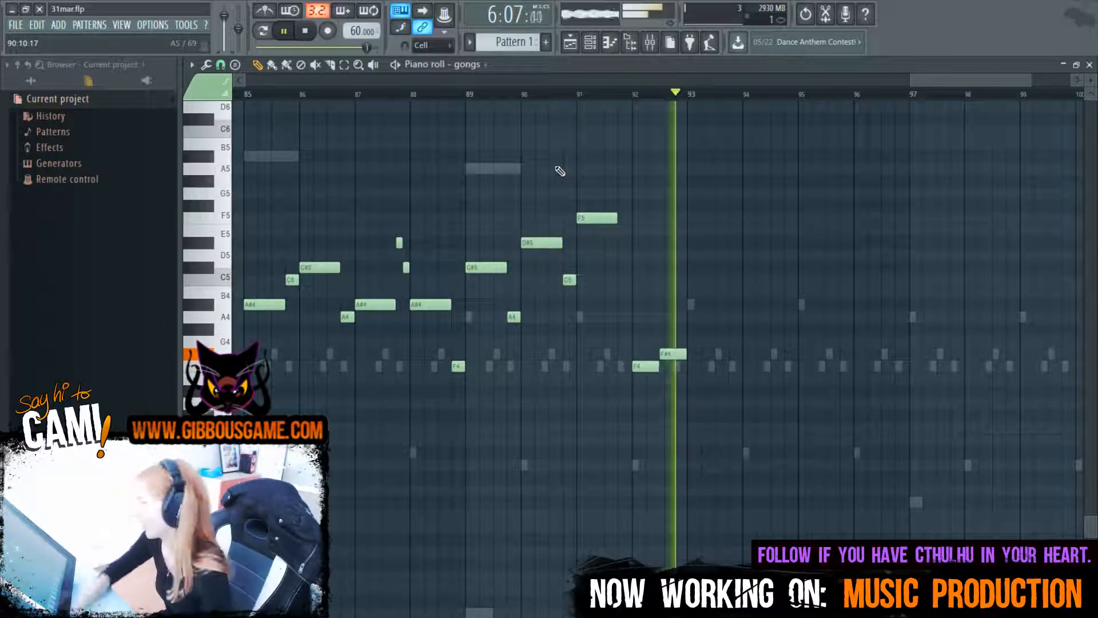
key("space")
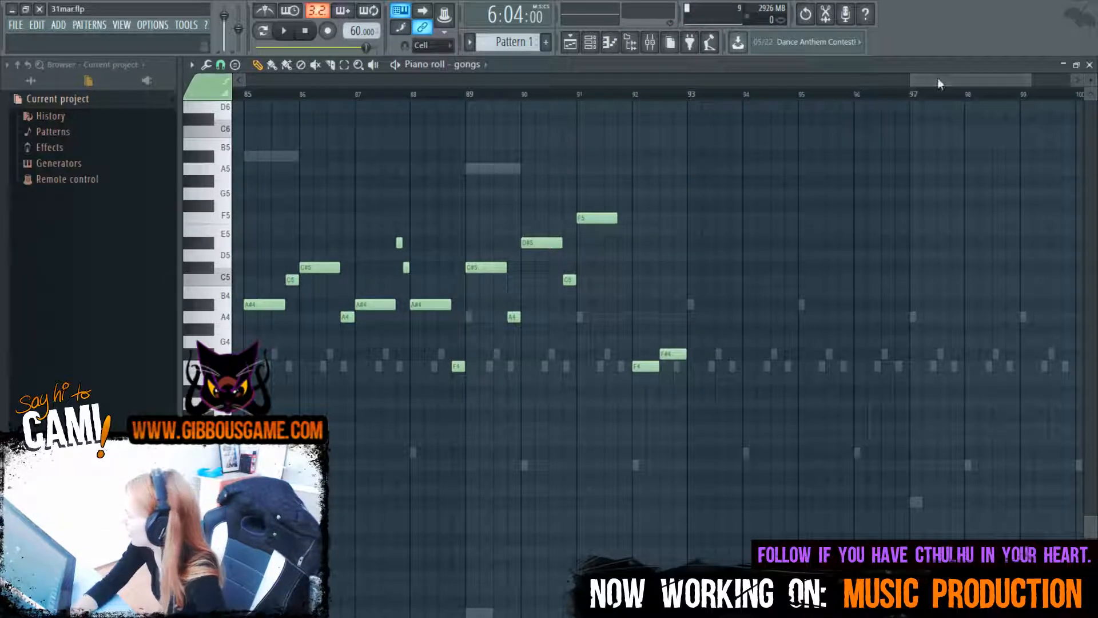
Replay the melody from bar 85 and transpose all of its notes down one octave
left_click_drag(938, 83, 912, 83)
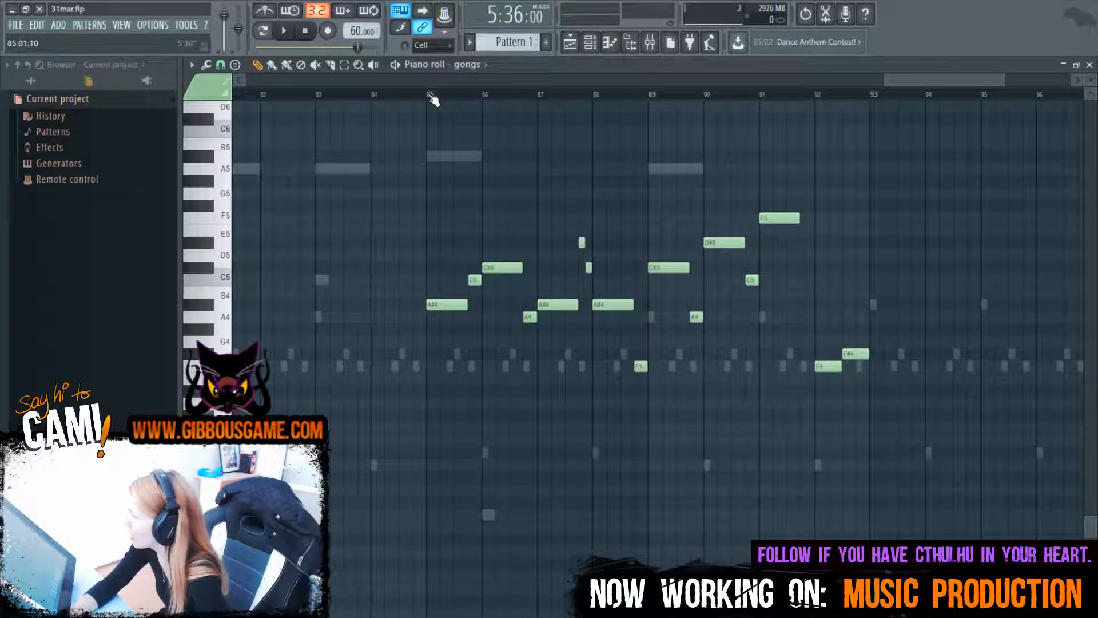
key("space")
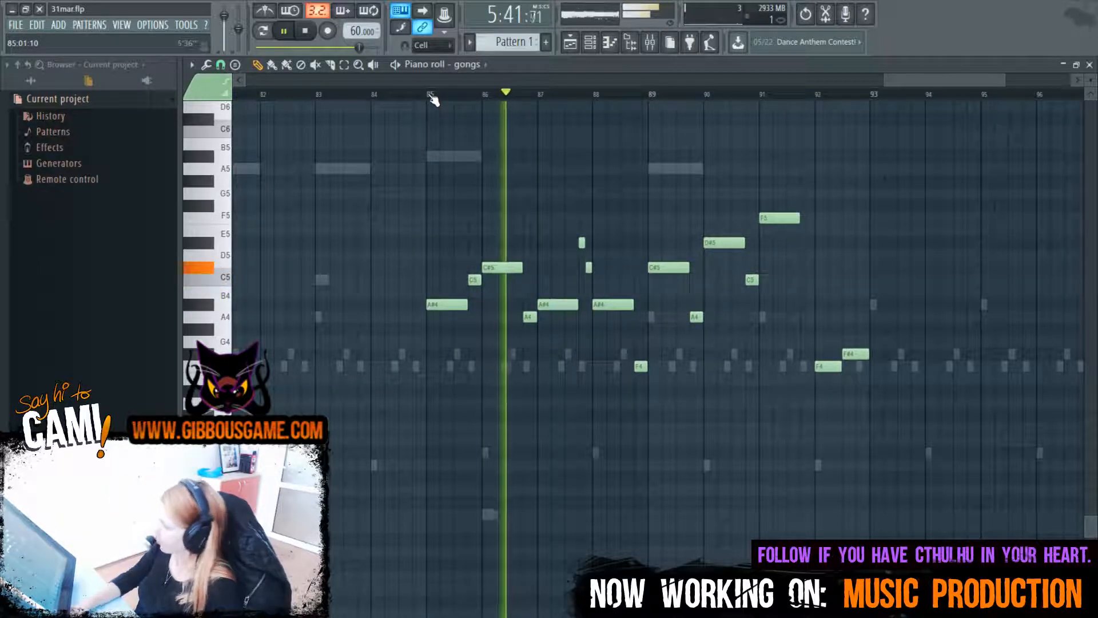
key("space")
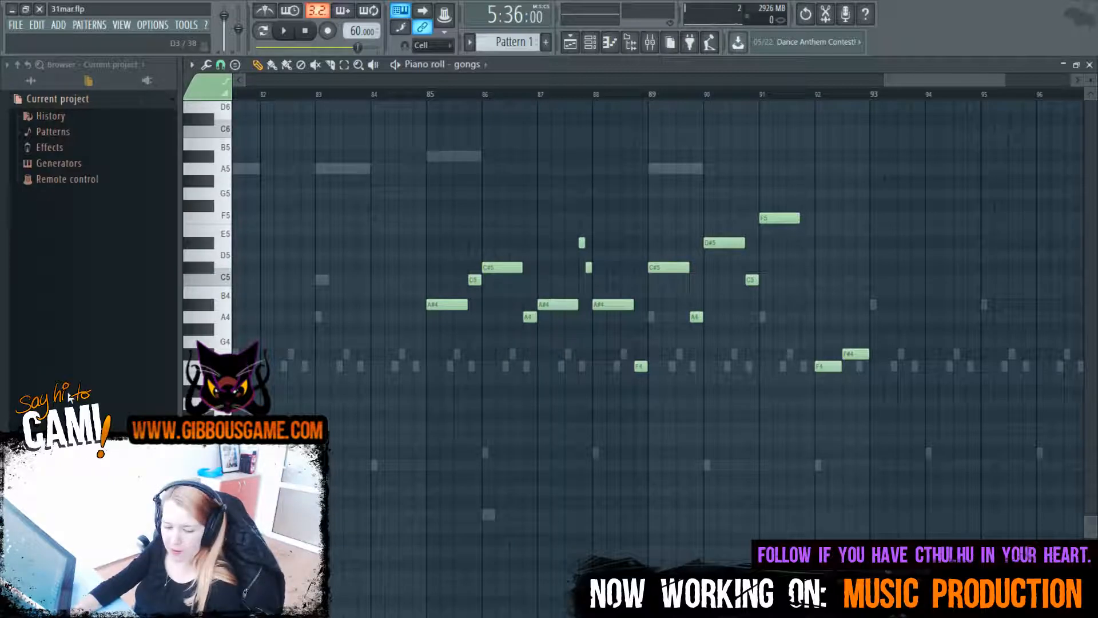
key("ctrl+a")
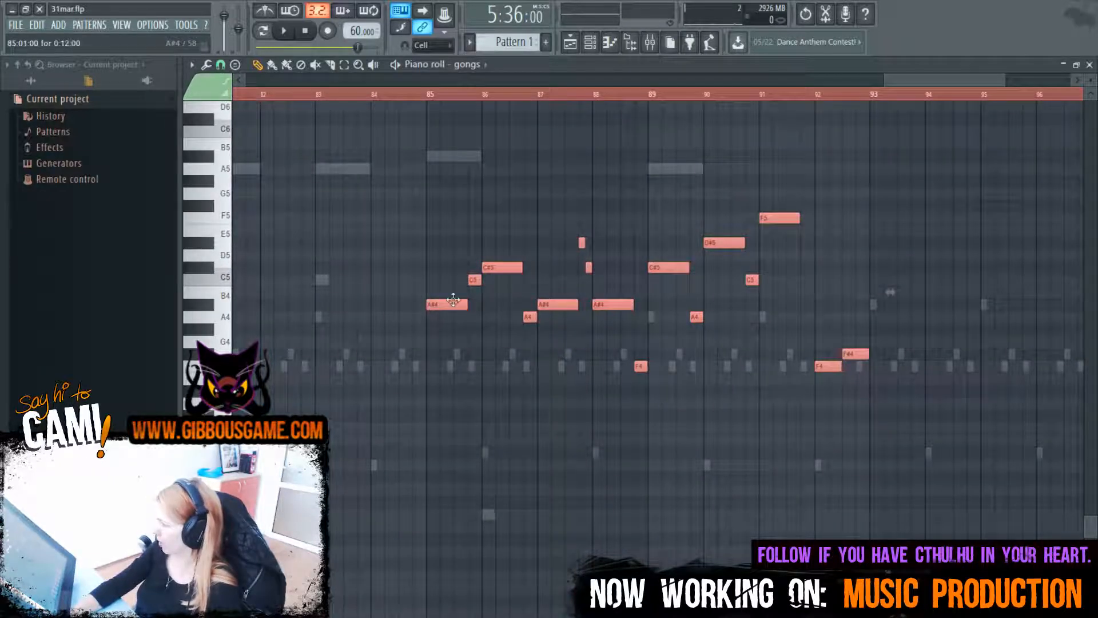
left_click_drag(453, 300, 450, 450)
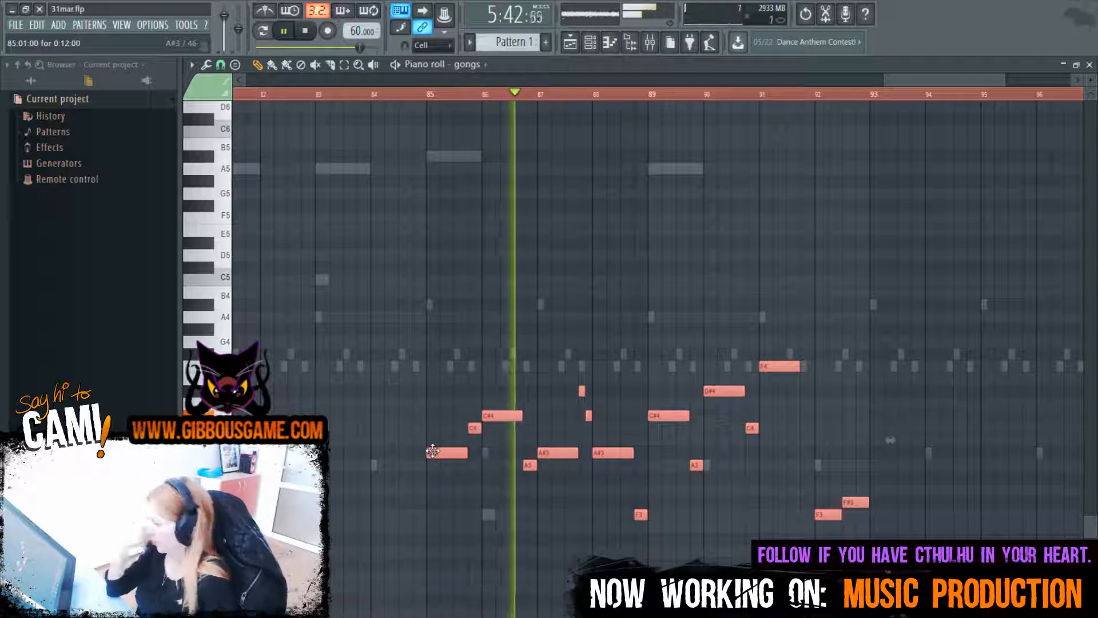
Replace the gongs channel's French horn with the long Solo Tuba patch STU Exp-Leg and play the melody with it
key("F6")
left_click(346, 590)
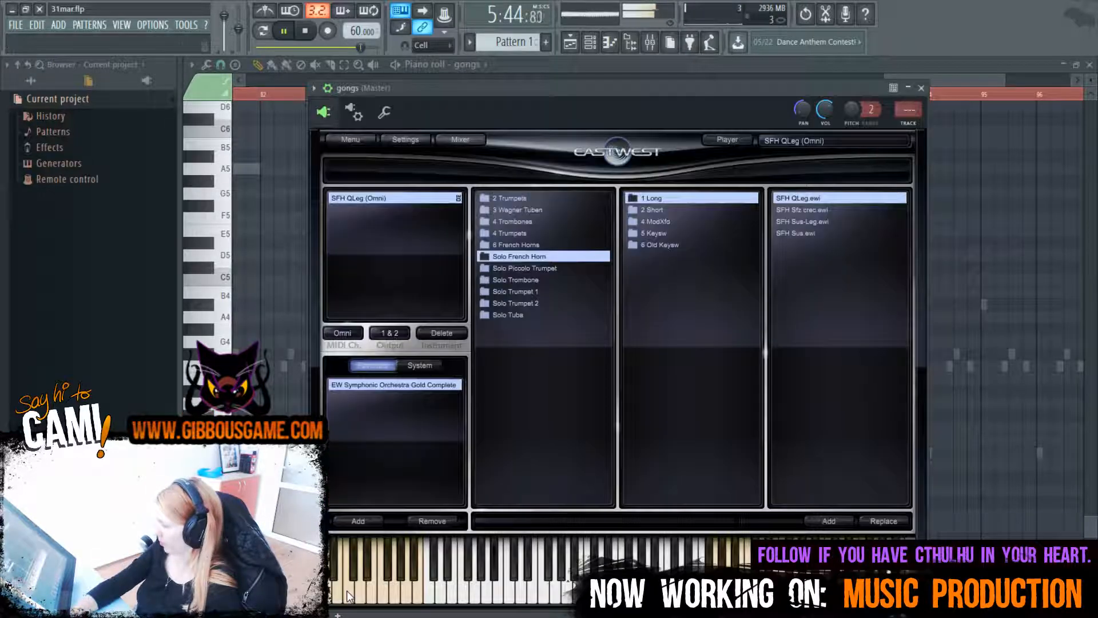
left_click(523, 315)
left_click(795, 197)
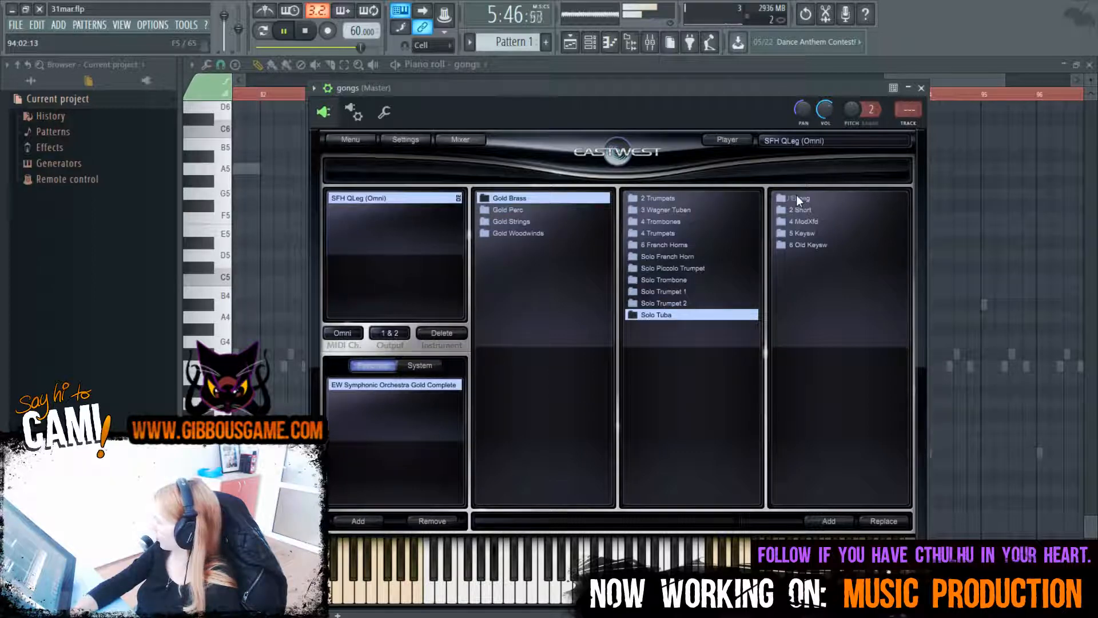
double_click(803, 209)
left_click(711, 381)
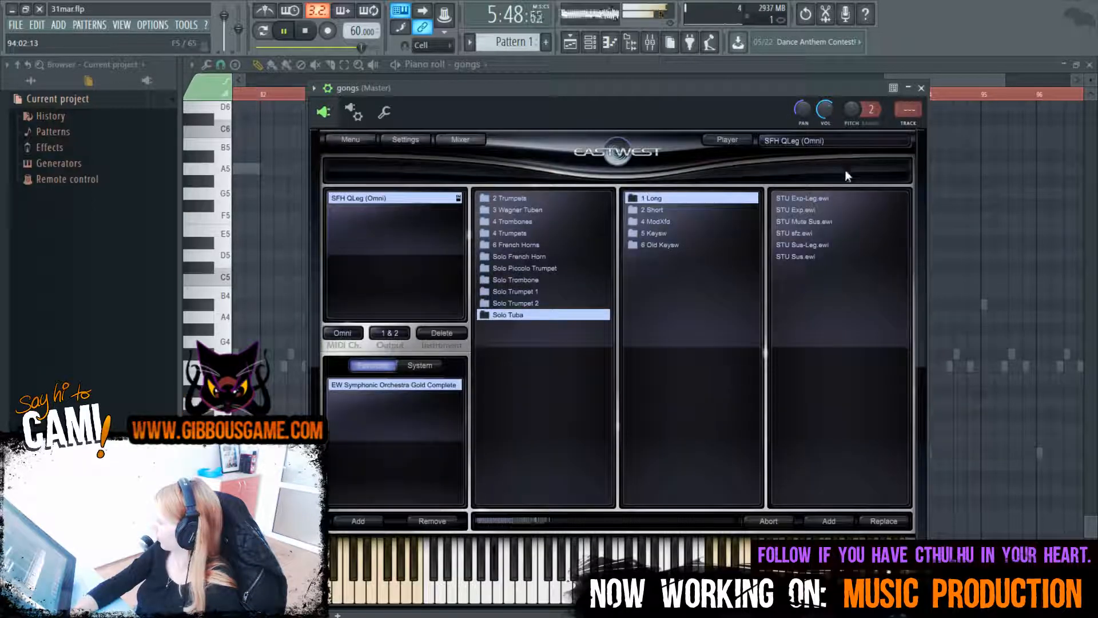
key("space")
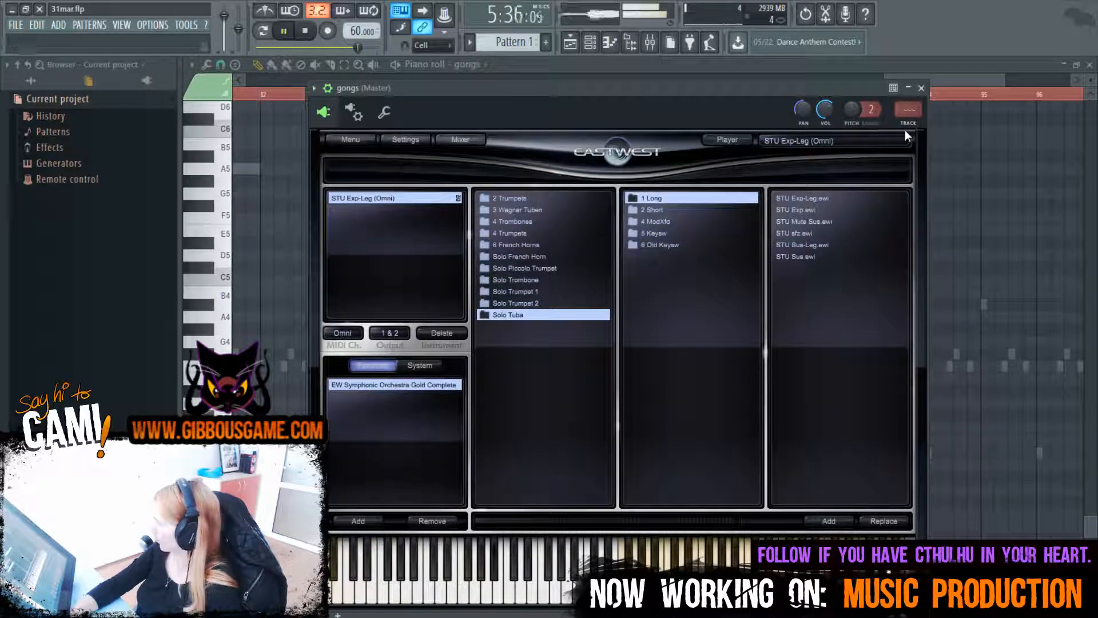
left_click(909, 89)
left_click_drag(449, 426, 359, 127)
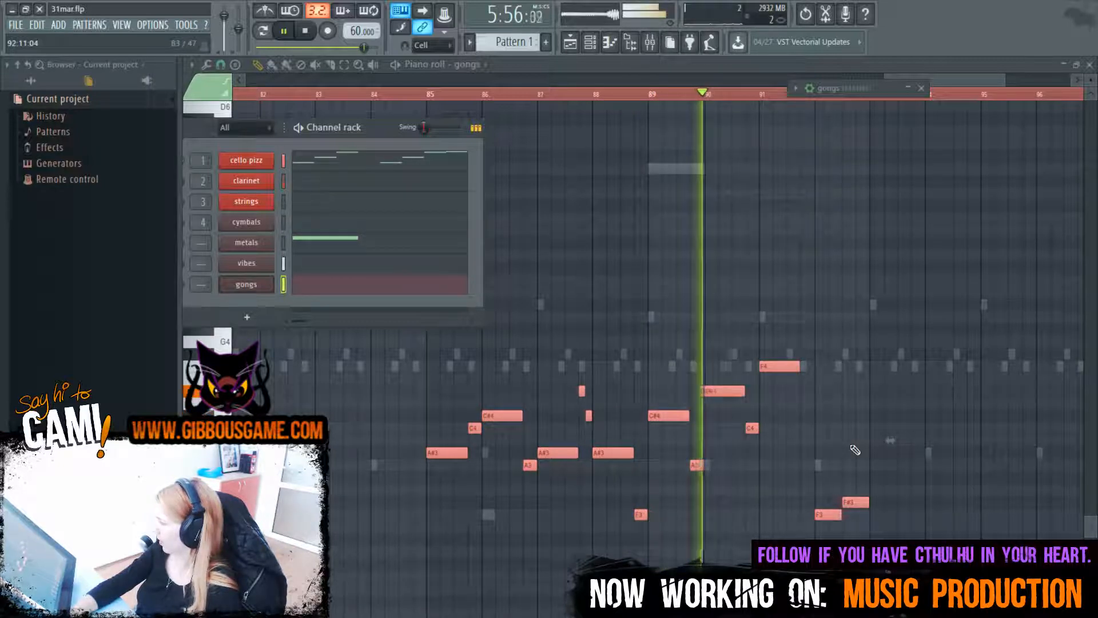
Delete the F3 at the end of bar 88 and replace bar 92's F#3 with one-beat D#4 and C#4 notes
right_click(641, 516)
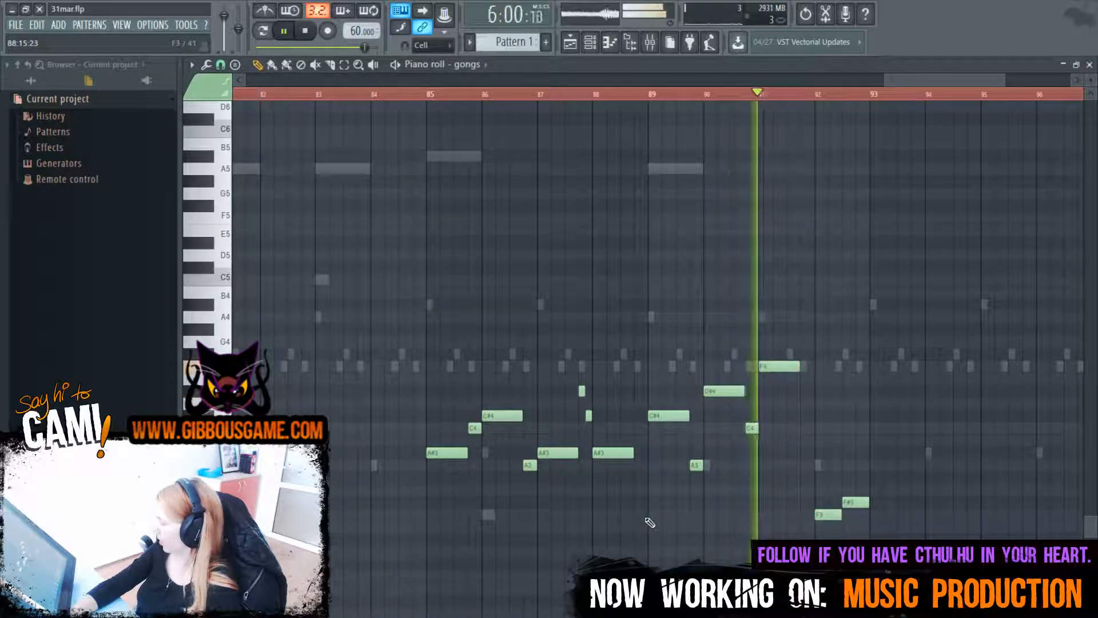
key("space")
left_click(845, 429)
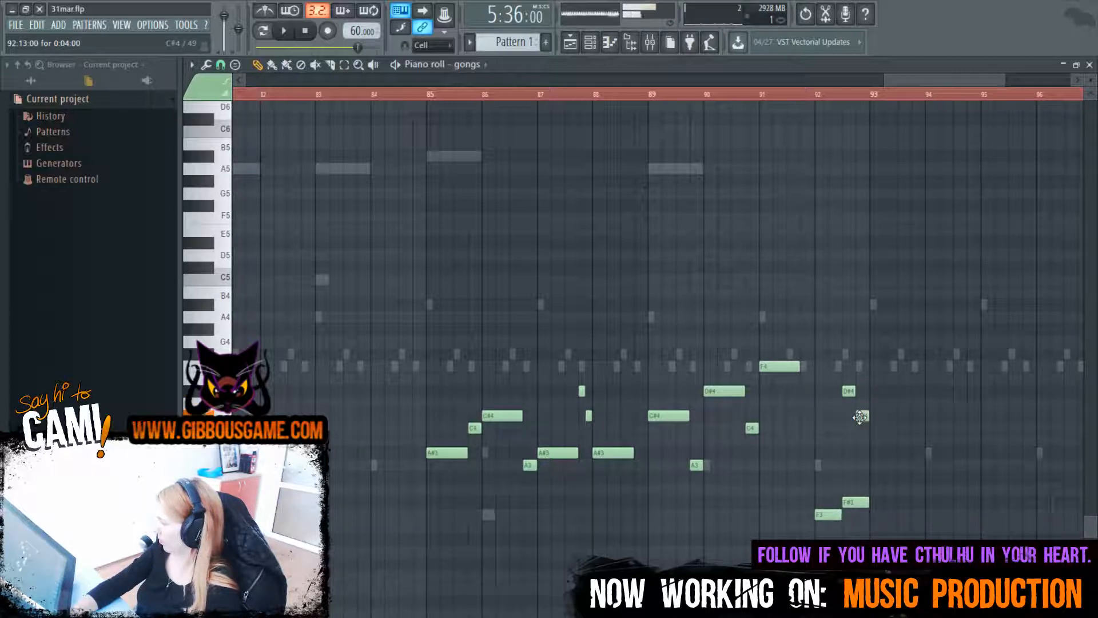
key("space")
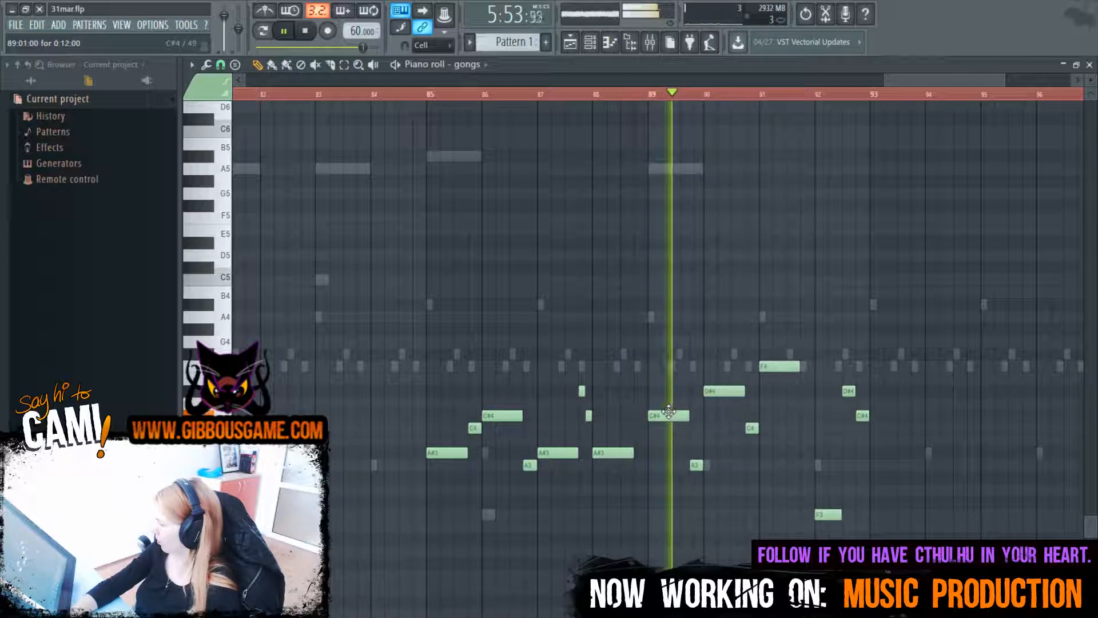
Lower bar 89's opening note to A3 and replace the bar's closing A3 with a one-beat C4
key("space")
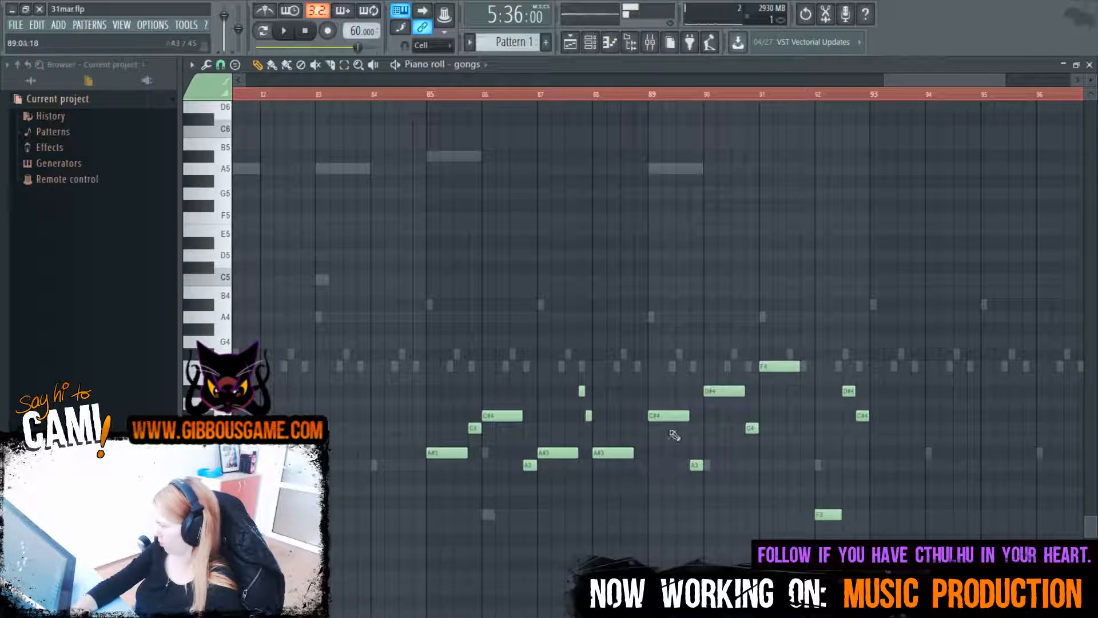
right_click(699, 463)
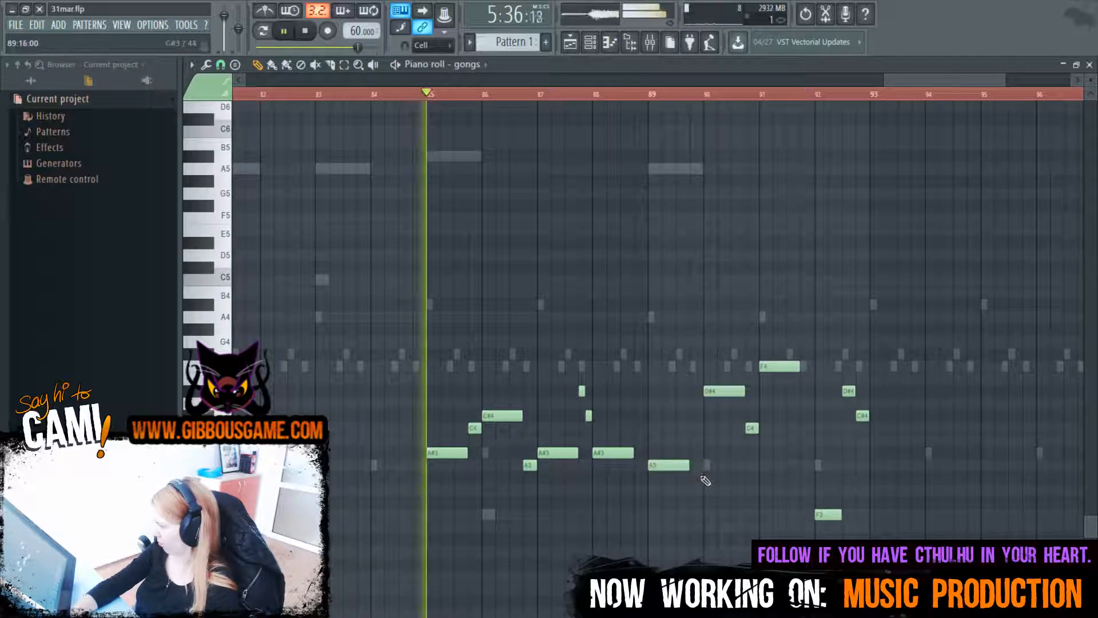
key("space")
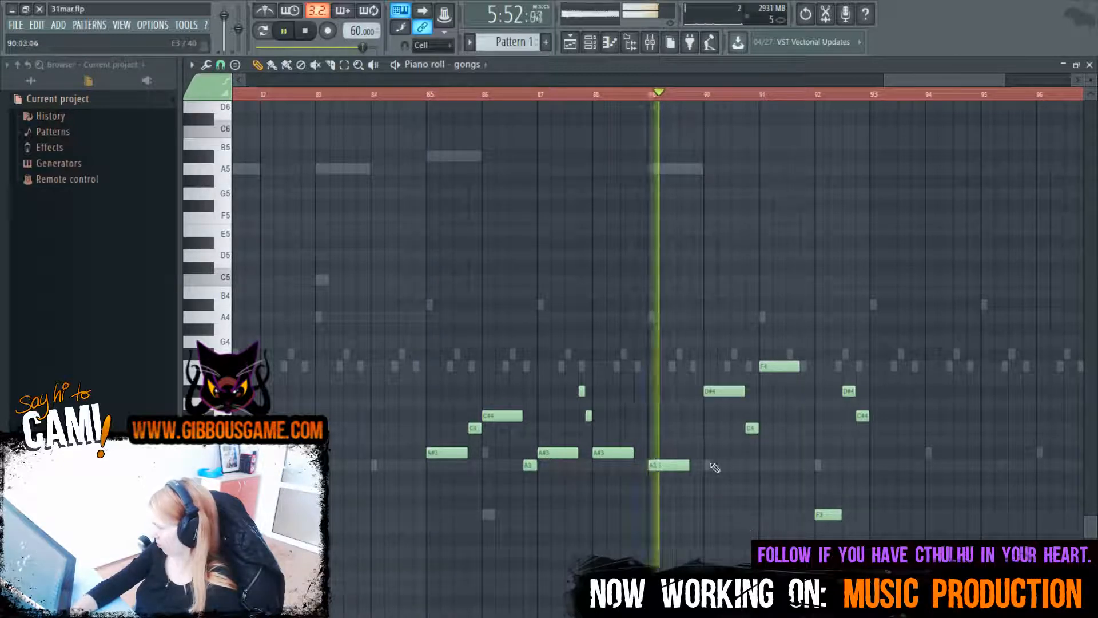
key("space")
left_click(691, 430)
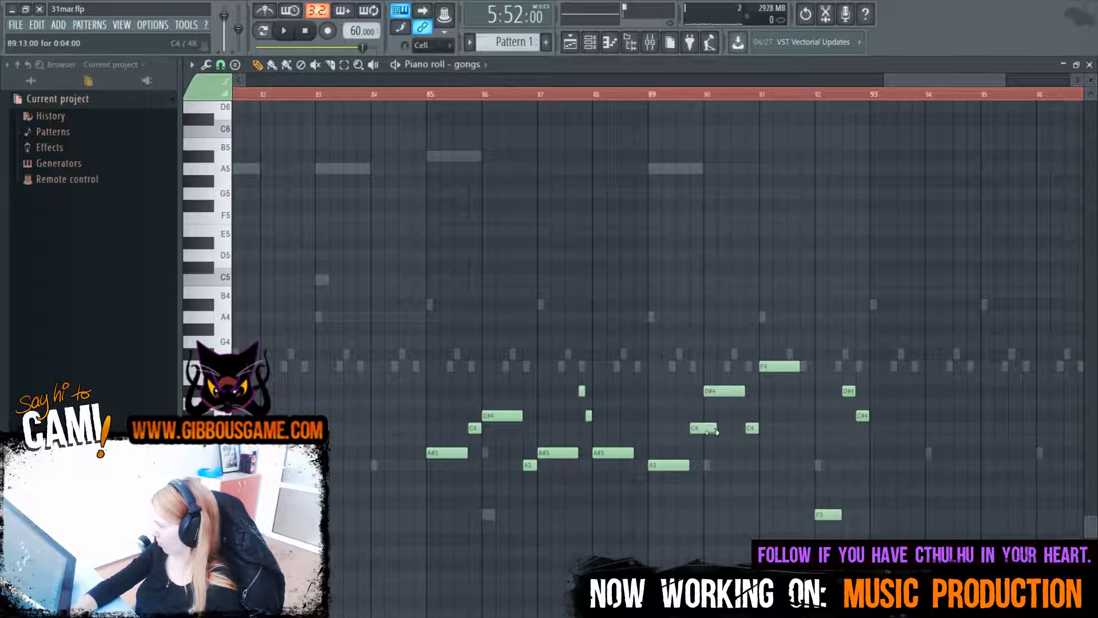
left_click_drag(711, 432, 702, 430)
Play back the revised melody, including a run-up from bar 81
key("space")
key("space")
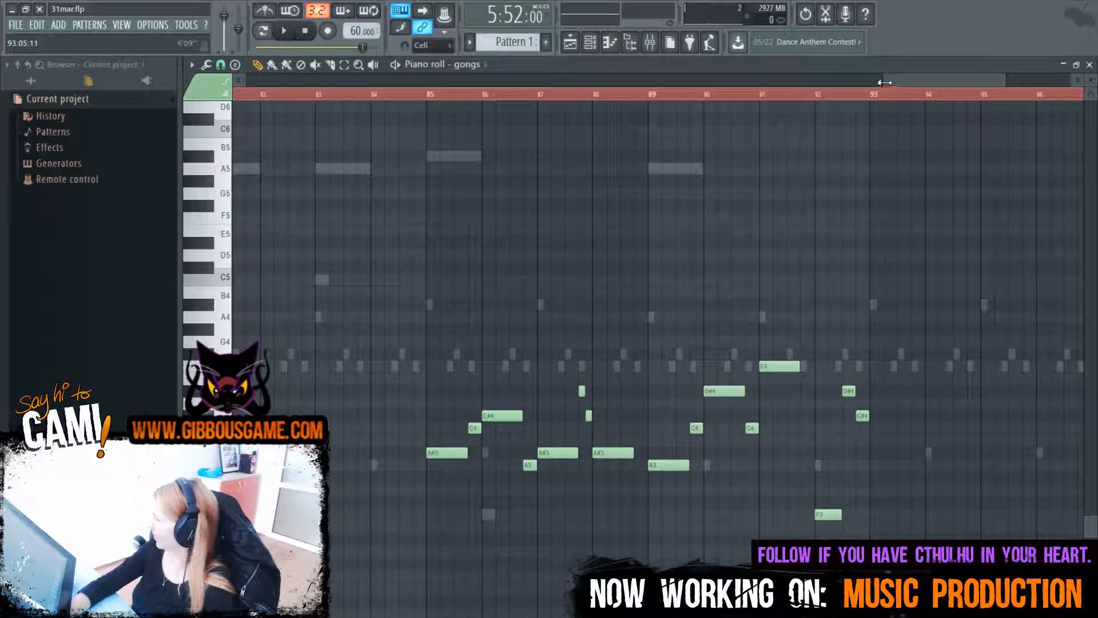
left_click_drag(884, 82, 682, 79)
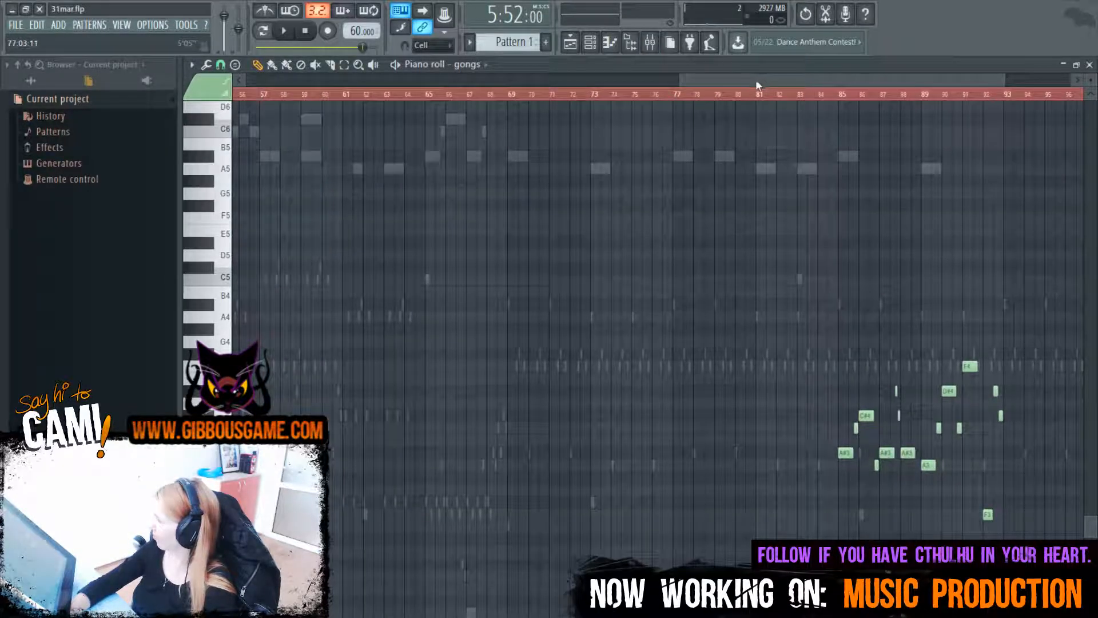
left_click(760, 94)
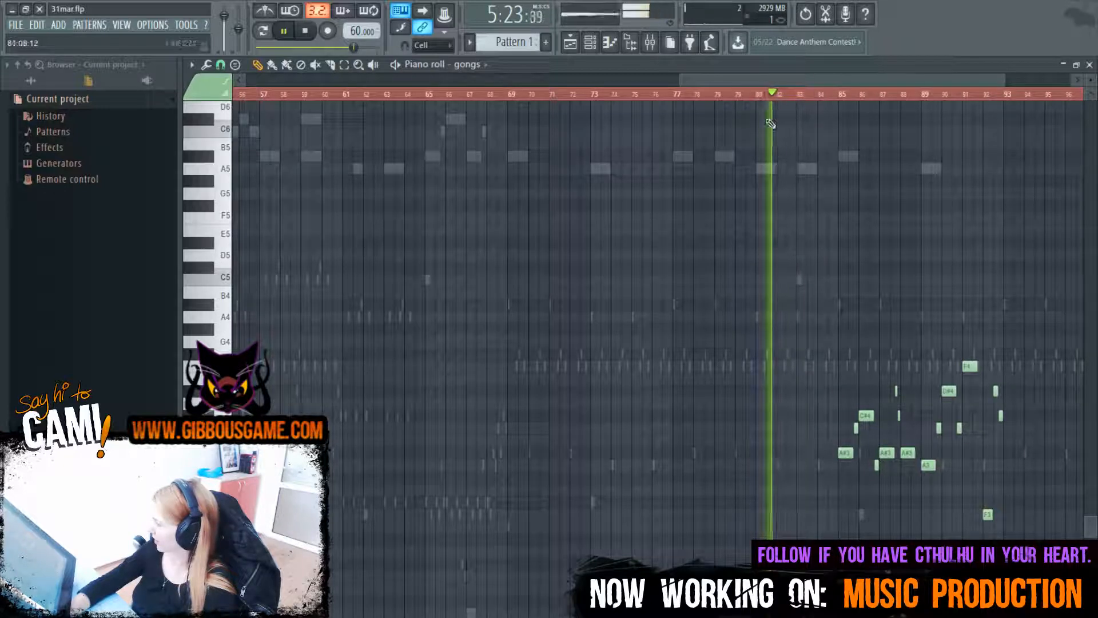
Switch to Toon Boom Harmony, copy the entire coloured head drawing at frame 75 and save the scene
key("alt+Tab")
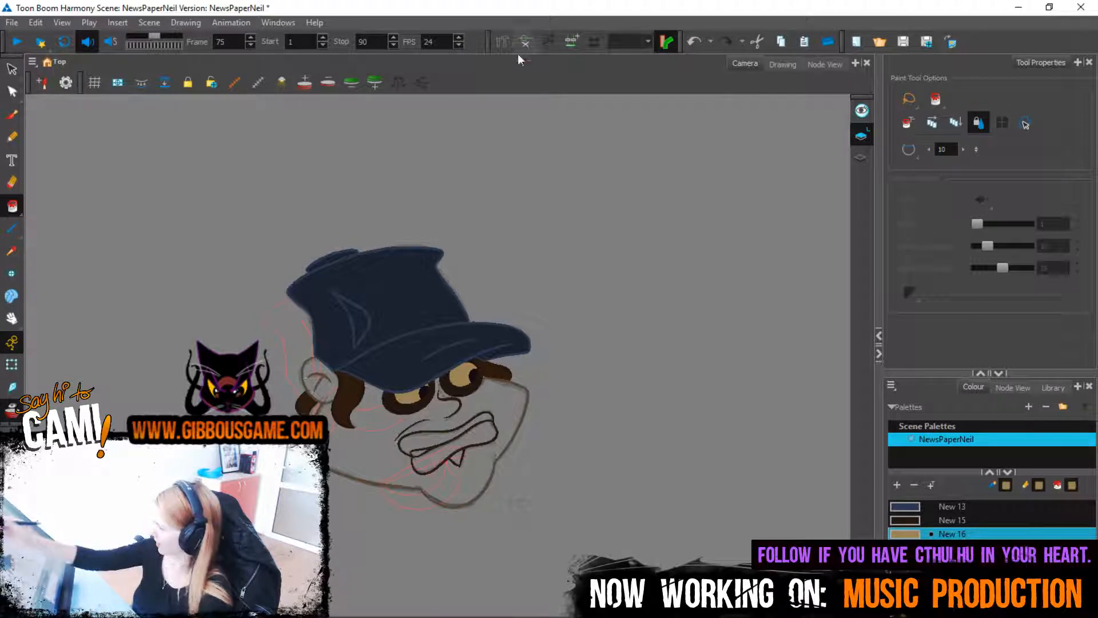
key("2")
key("alt+s")
key("ctrl+a")
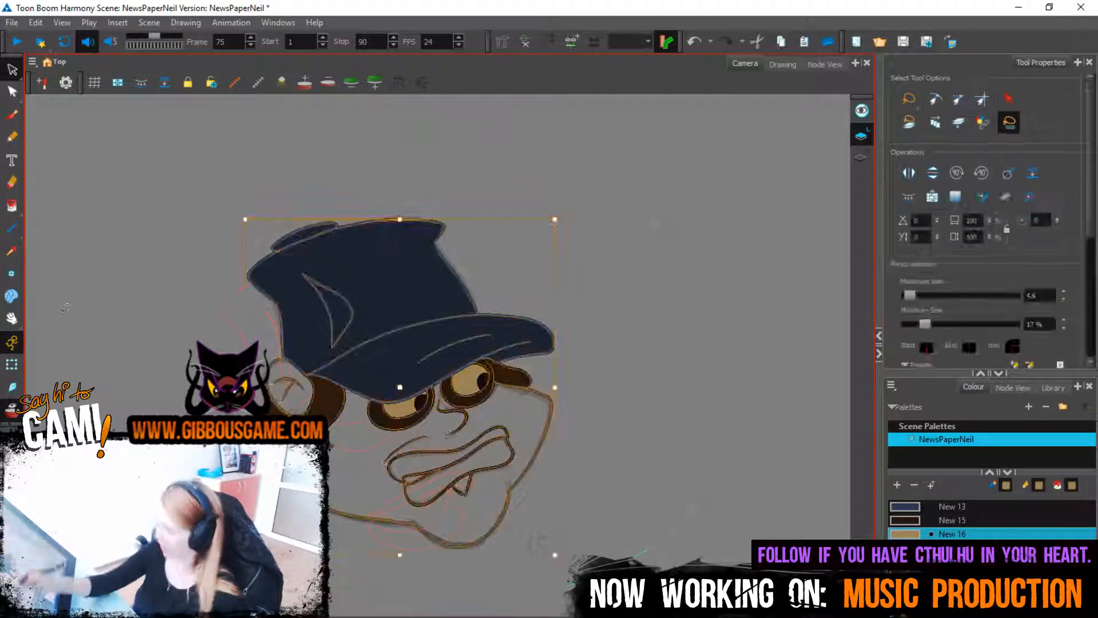
key("ctrl+s")
Paste the copied head drawing over the sketches at frames 77, 79 and 81
key("g")
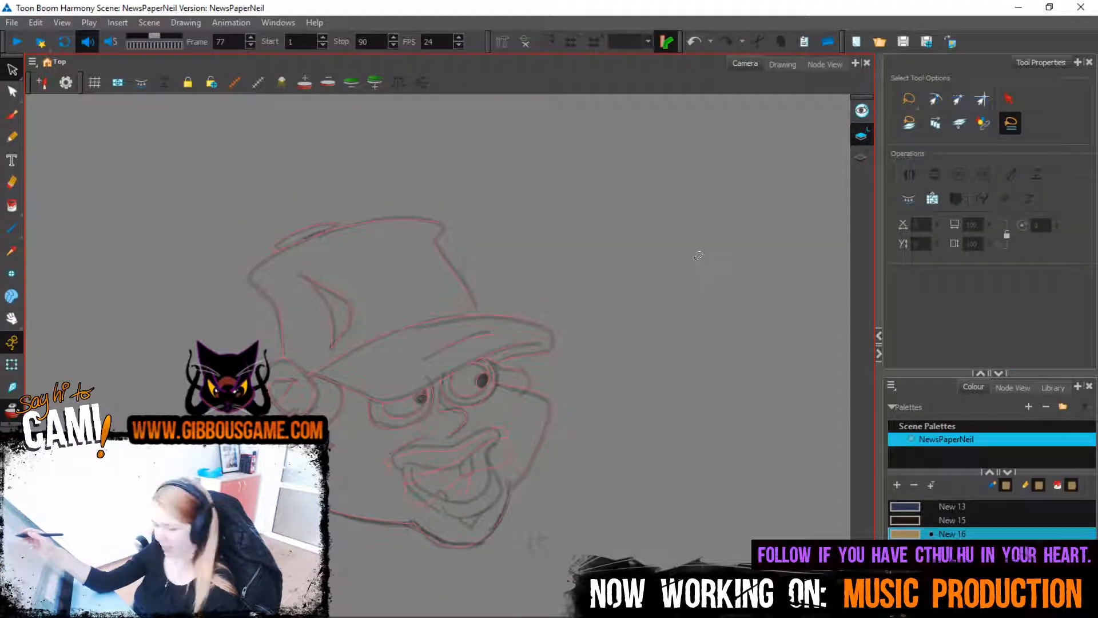
key("ctrl+a")
key("Delete")
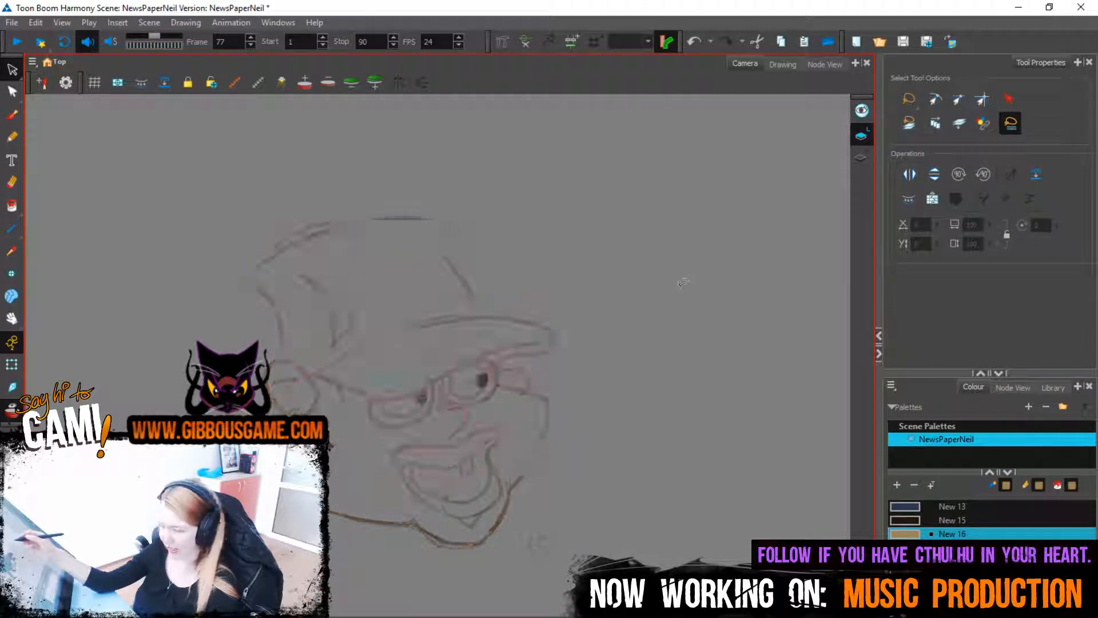
key("g")
key("ctrl+a")
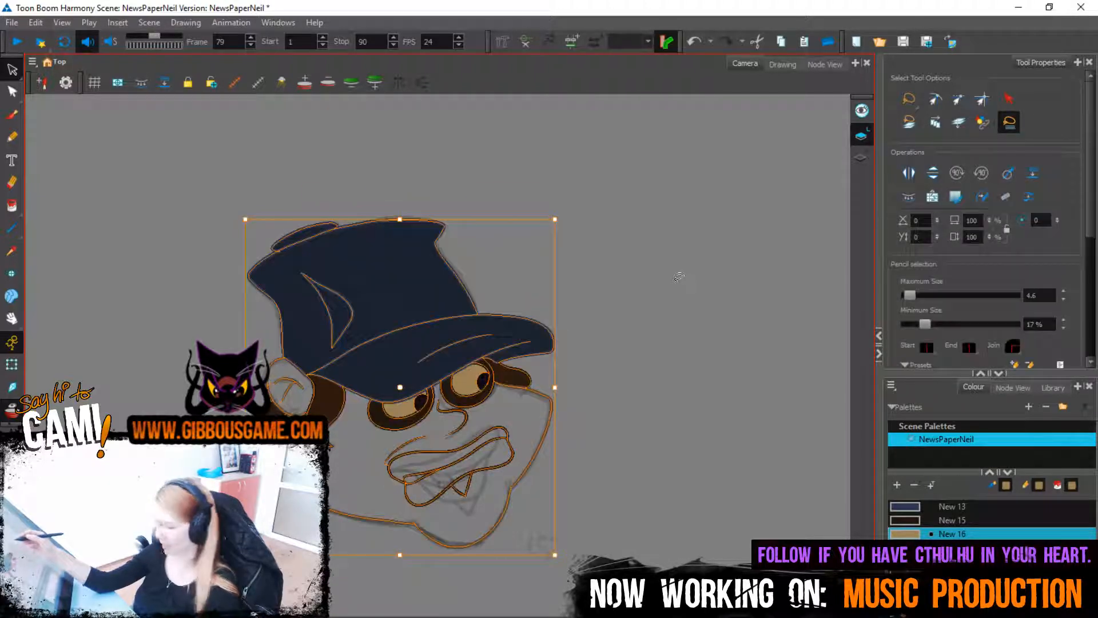
key("Delete")
key("g")
key("ctrl+v")
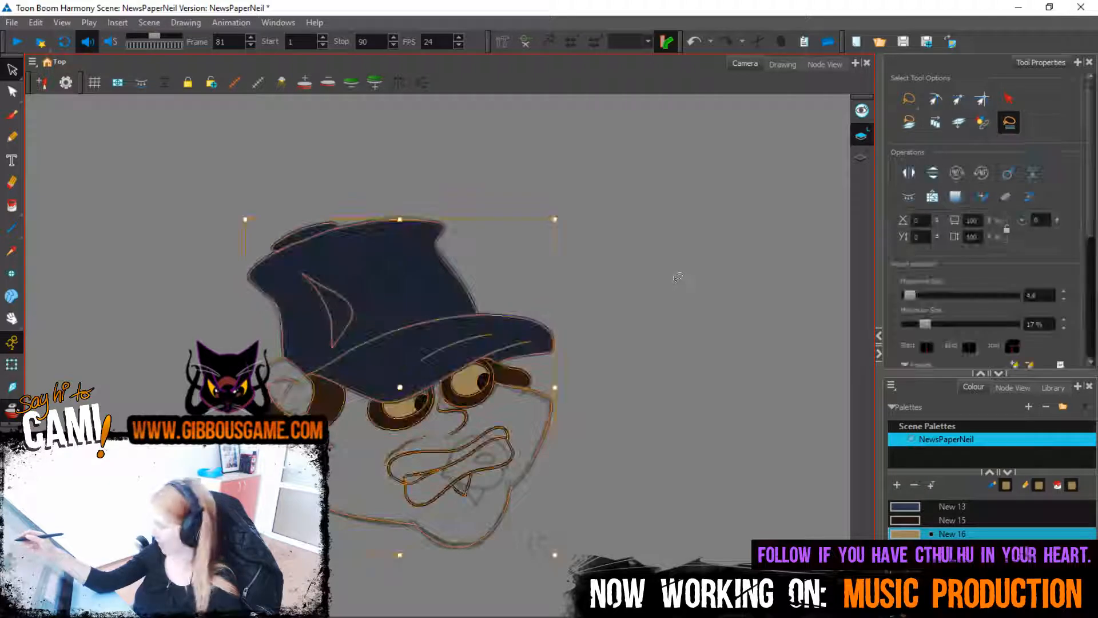
Paste the copied head drawing over the sketches at frames 83, 85 and 87
key("g")
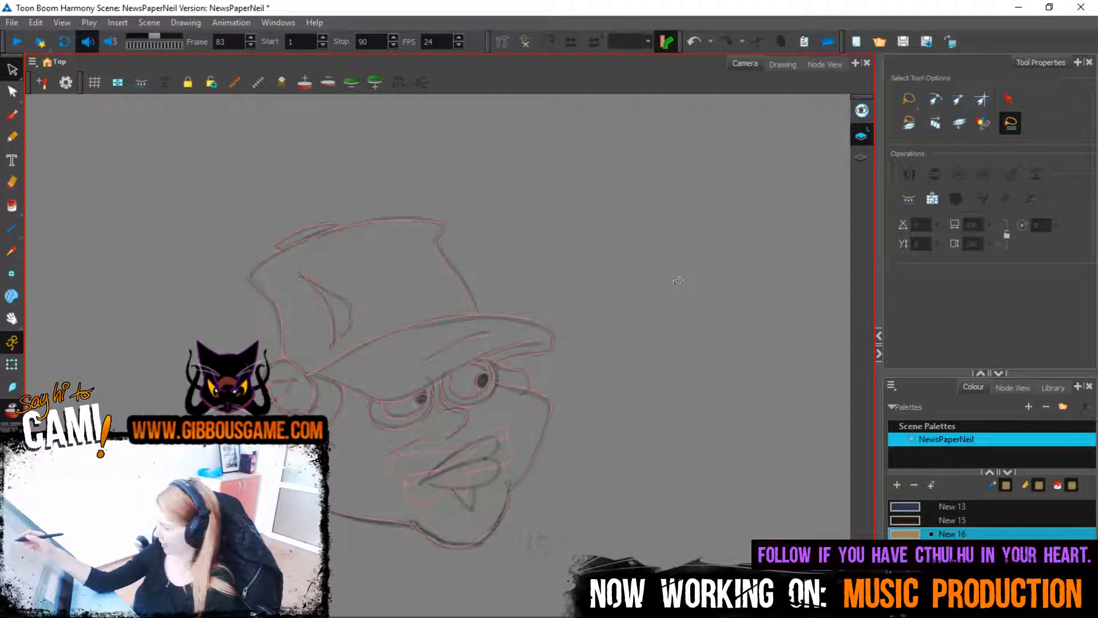
key("ctrl+v")
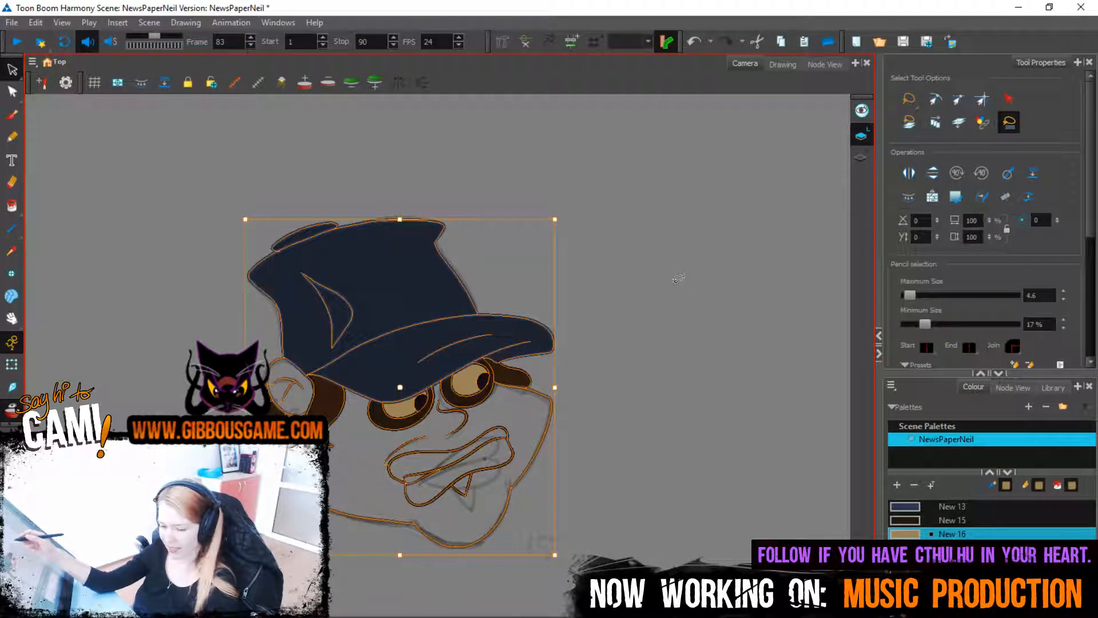
key("g")
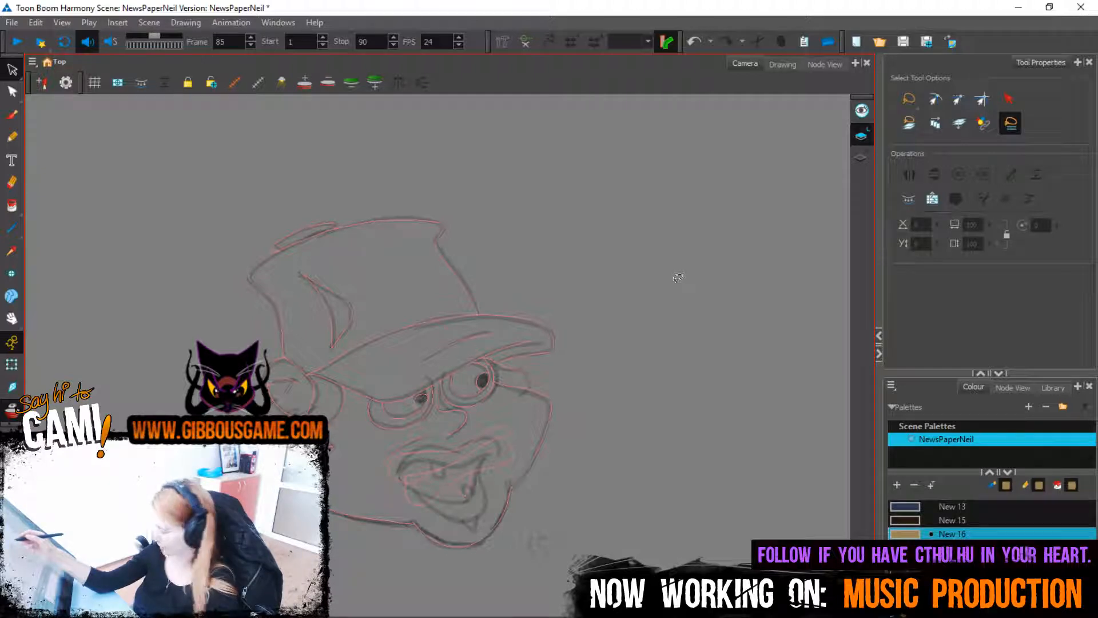
key("ctrl+v")
key("g")
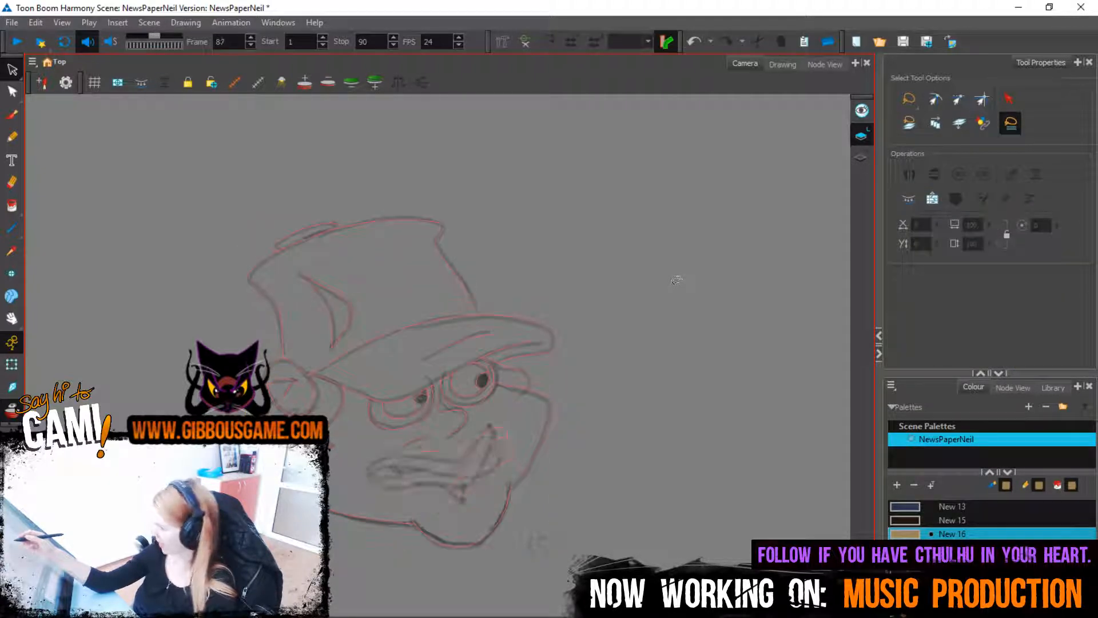
key("ctrl+v")
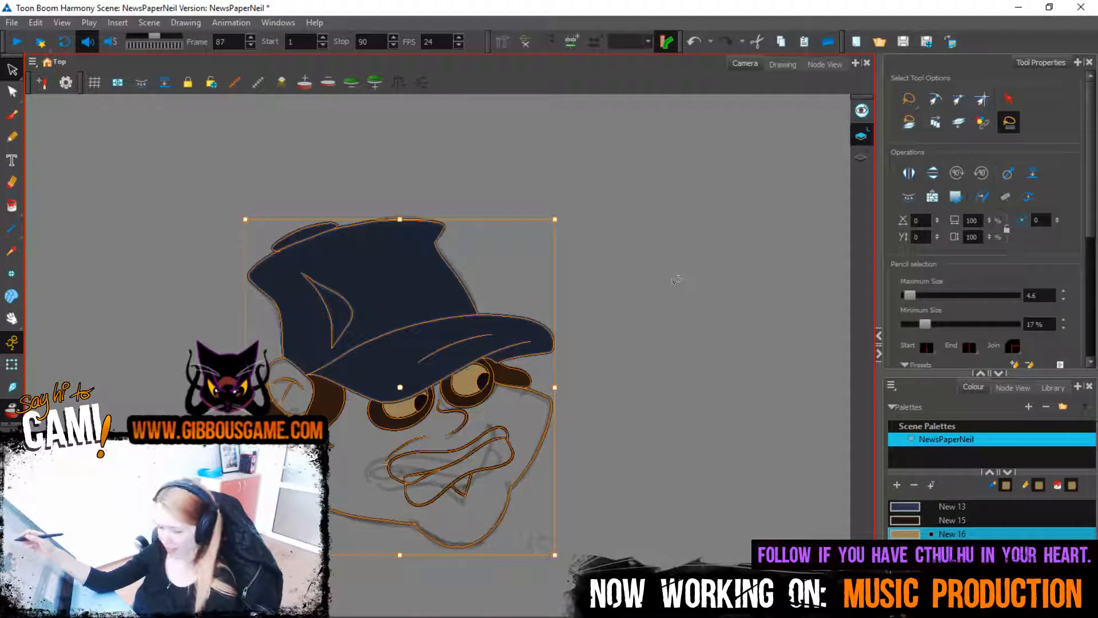
Paste the copied head drawing at the end of the scene, frames 89 to 90
key("period")
key("period")
key("ctrl+v")
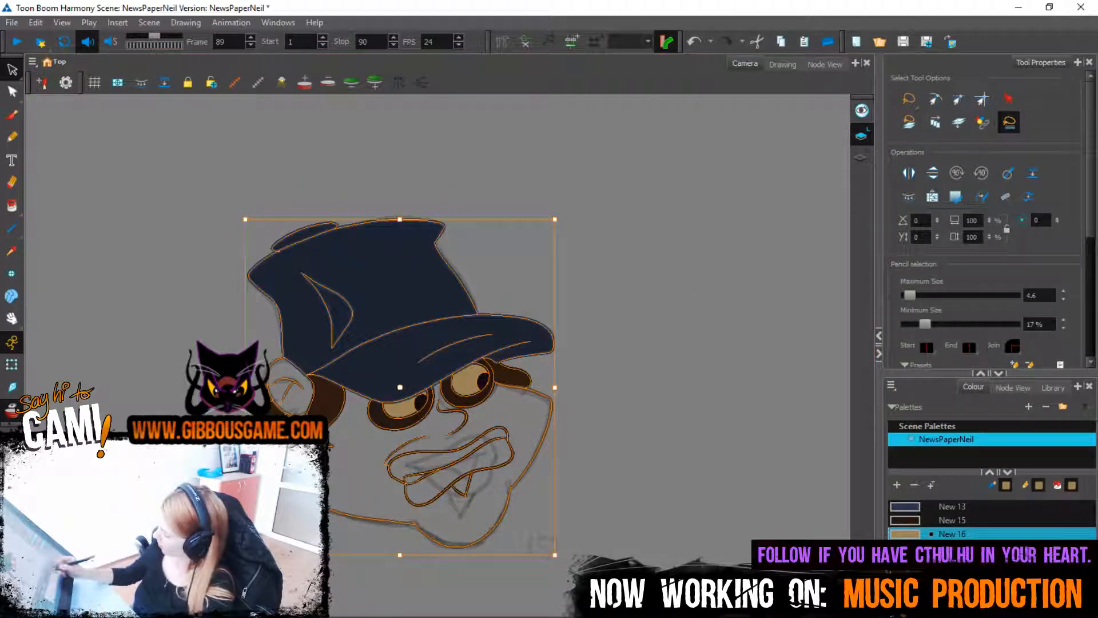
key("period")
key("ctrl+v")
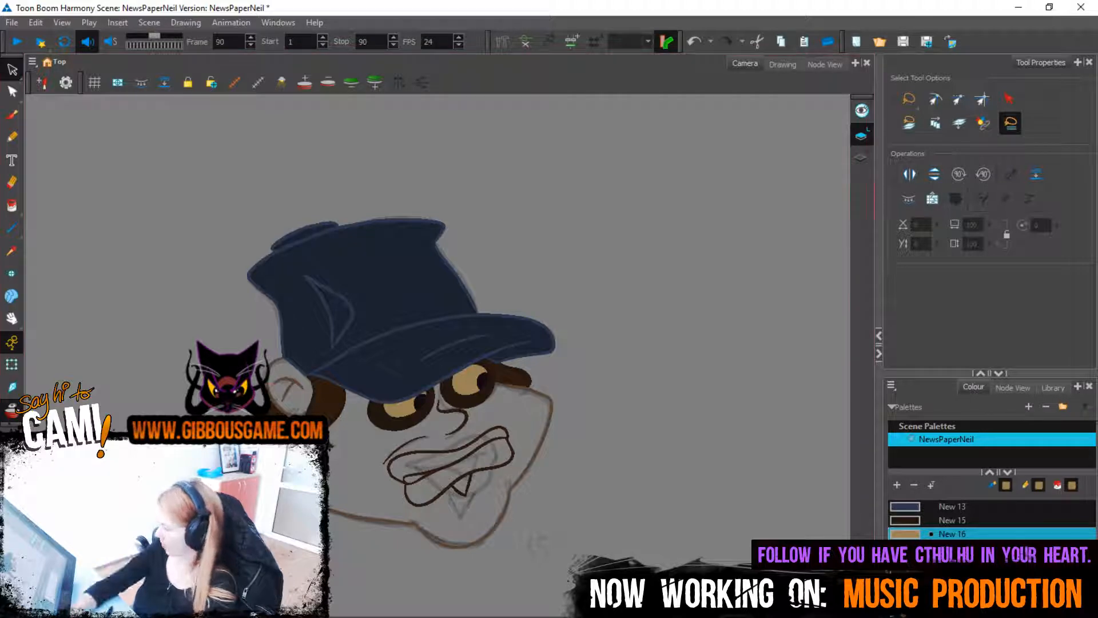
Switch back to FL Studio, delete all melody notes after bar 87's A#3, and play from bar 85
key("alt+Tab")
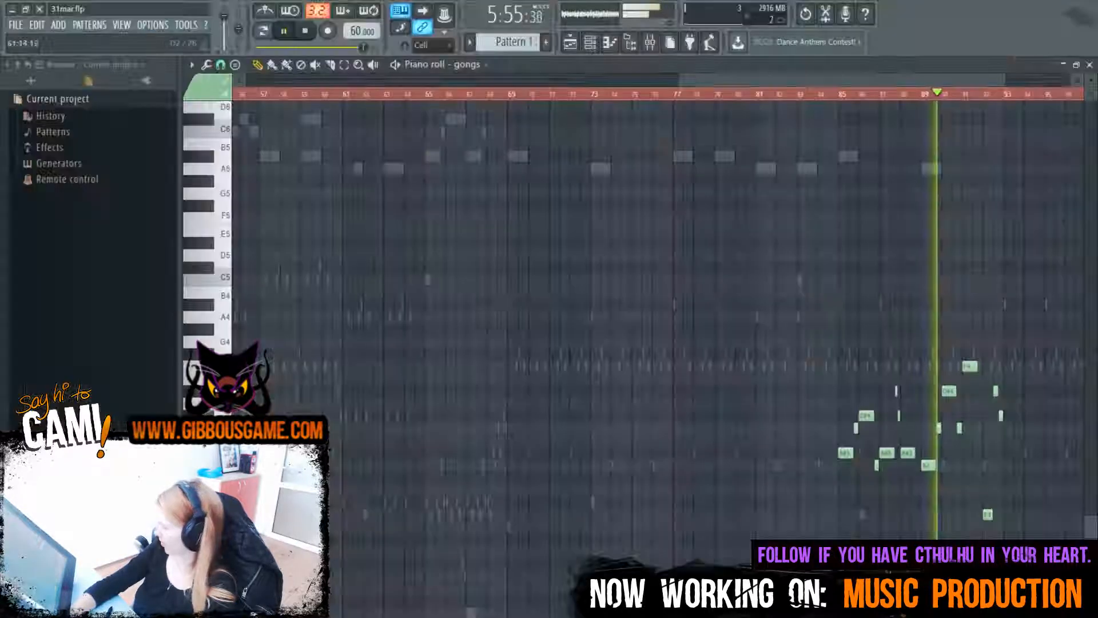
left_click_drag(686, 82, 877, 82)
key("space")
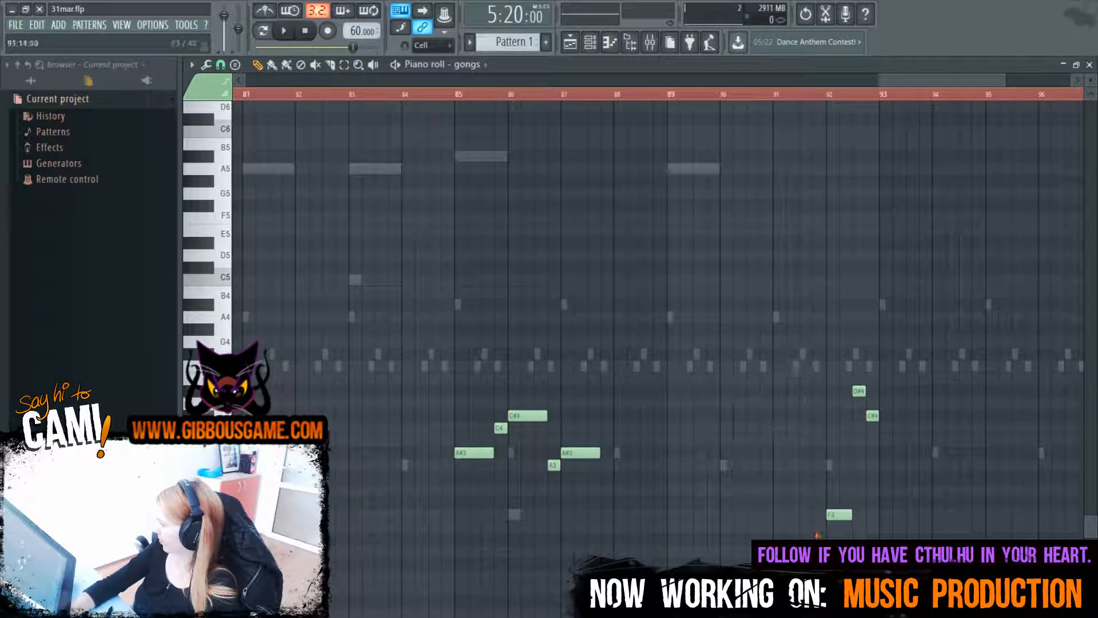
right_click(859, 390)
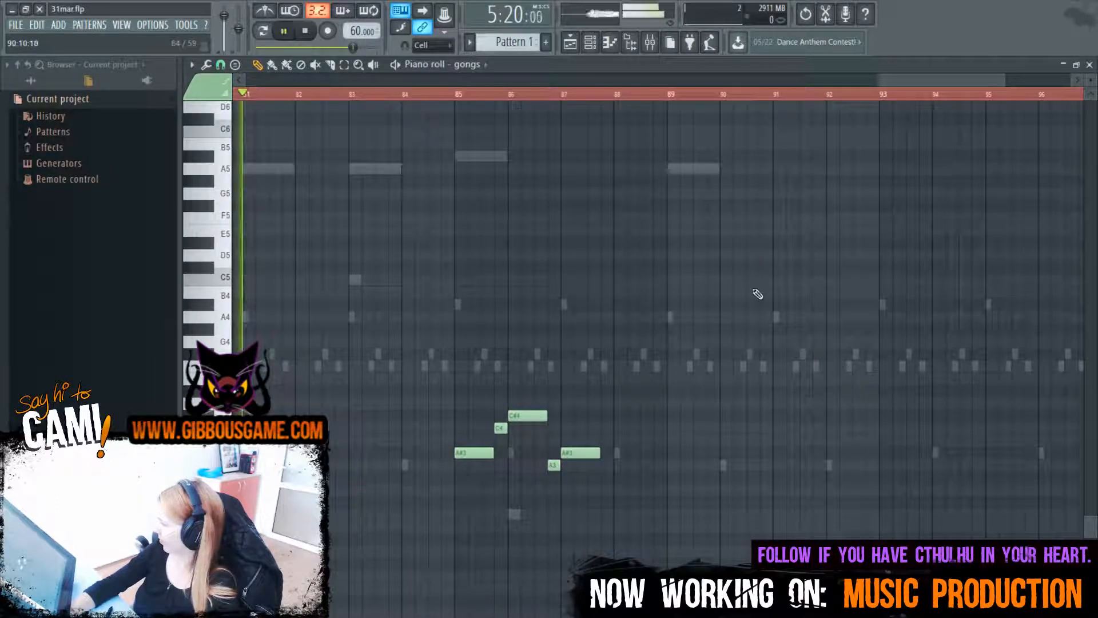
left_click(459, 101)
key("space")
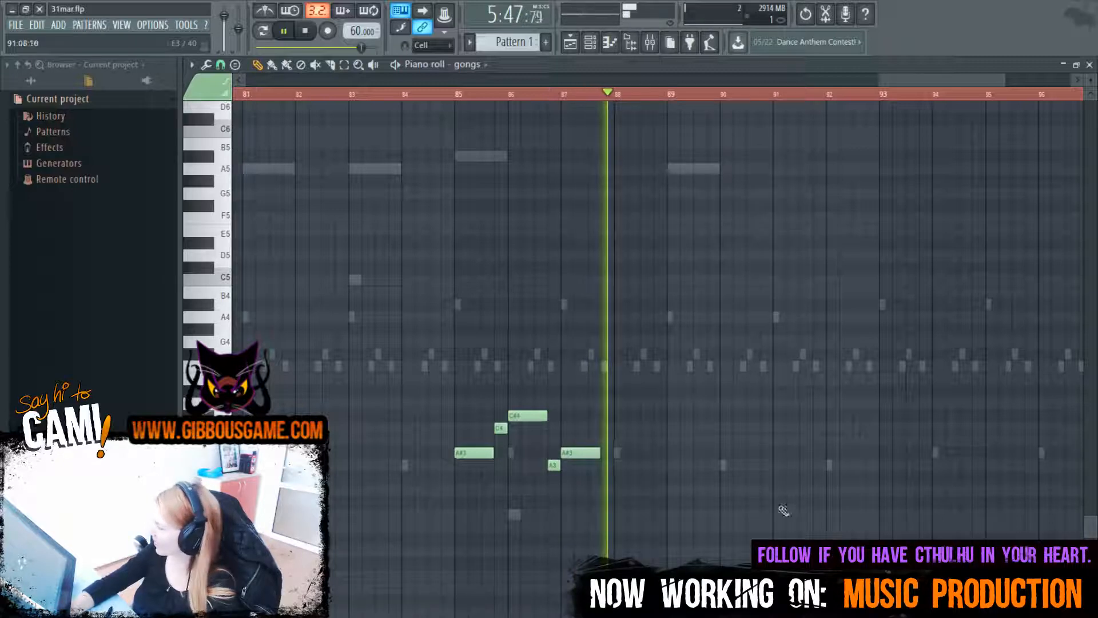
Add a three-beat A3 and one-beat C4 in bar 89, followed by a three-beat D#4 at bar 90
left_click(669, 466)
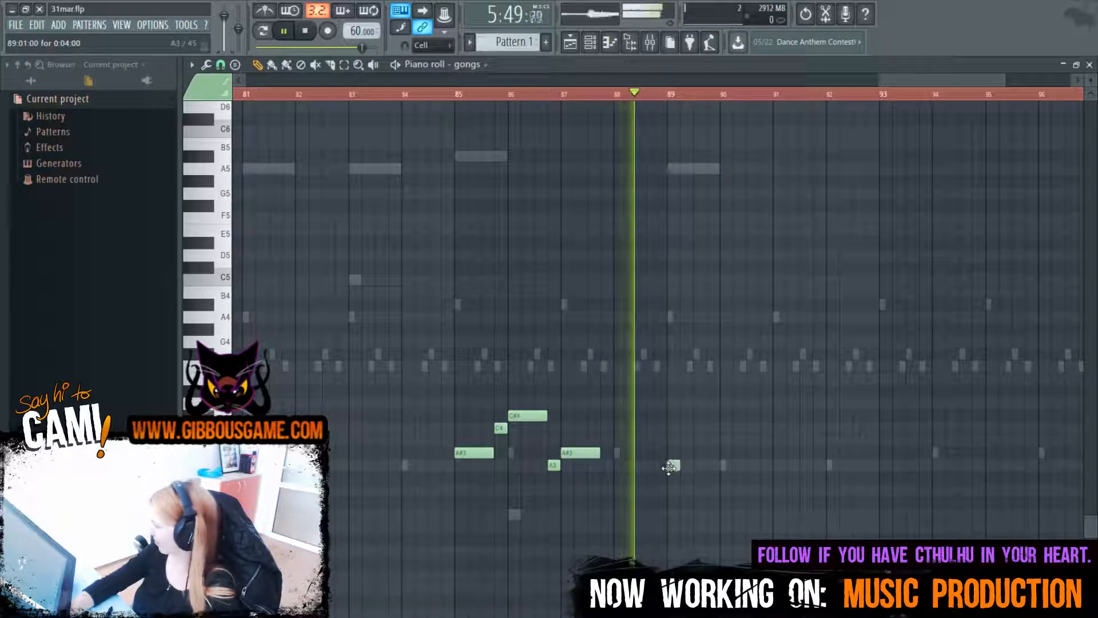
left_click_drag(669, 467, 705, 466)
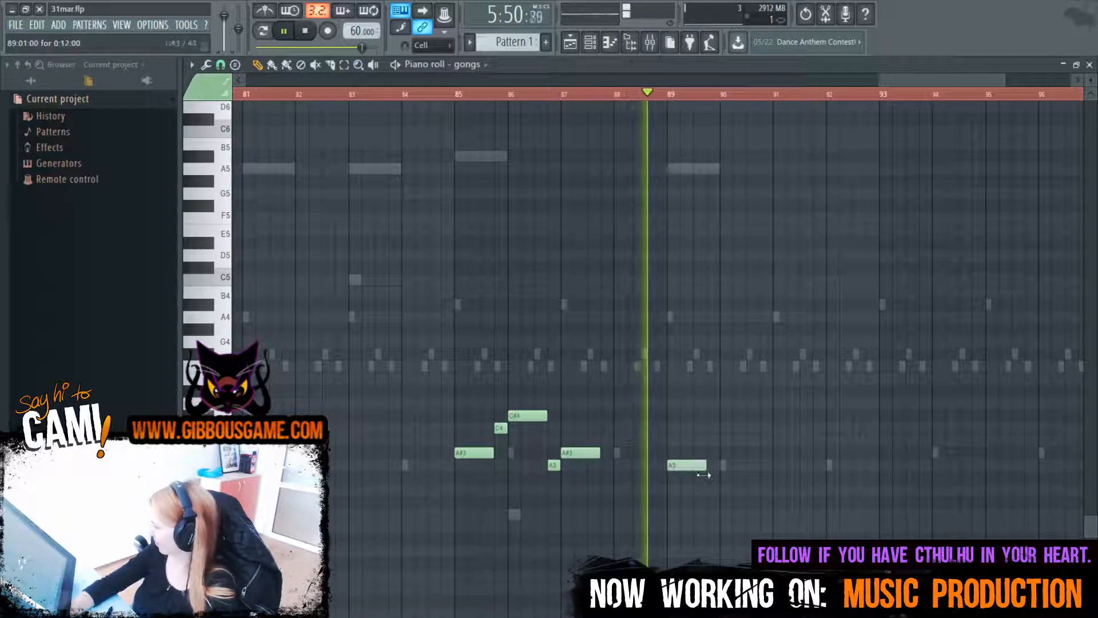
left_click(712, 428)
left_click_drag(745, 429, 740, 404)
left_click(743, 416)
key("space")
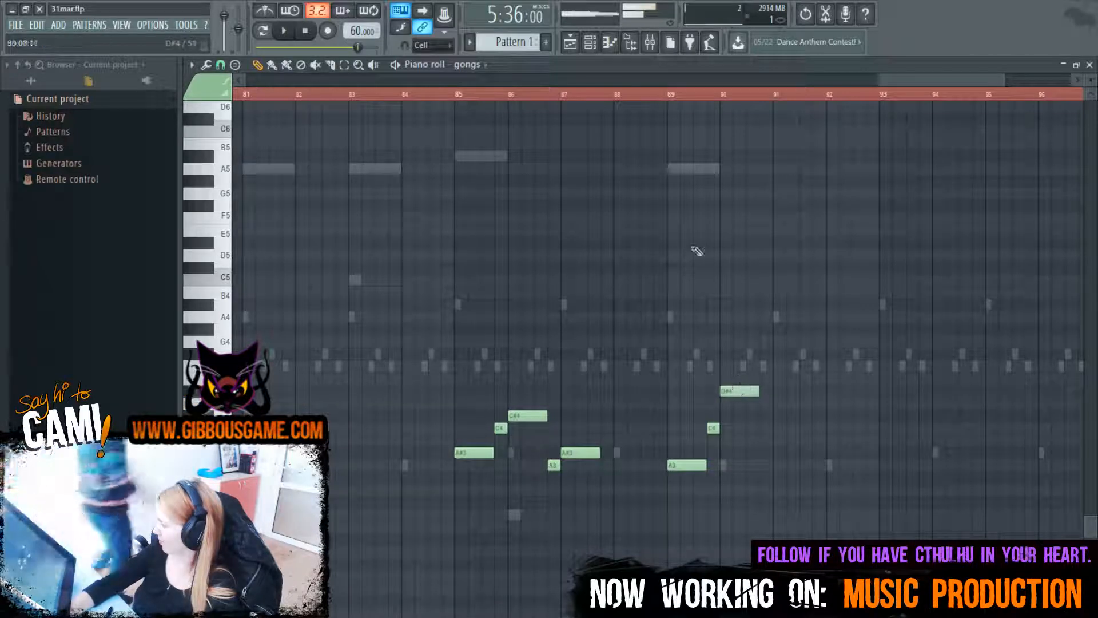
Play from bar 89 and add a one-beat C4 closing bar 90 and a three-beat F4 at bar 91
left_click(675, 95)
key("space")
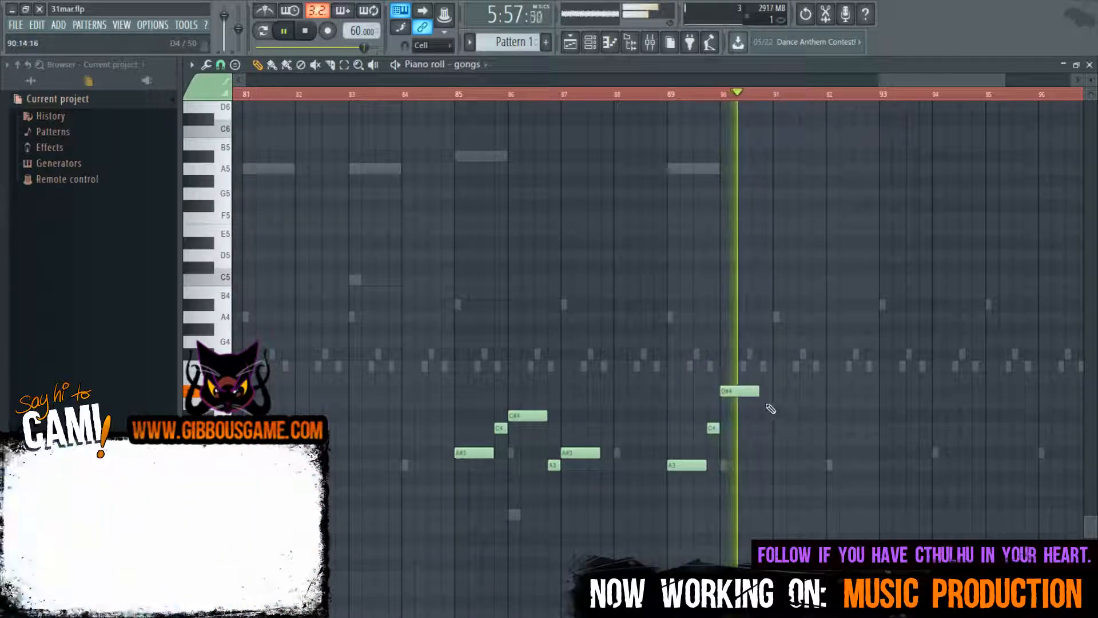
key("space")
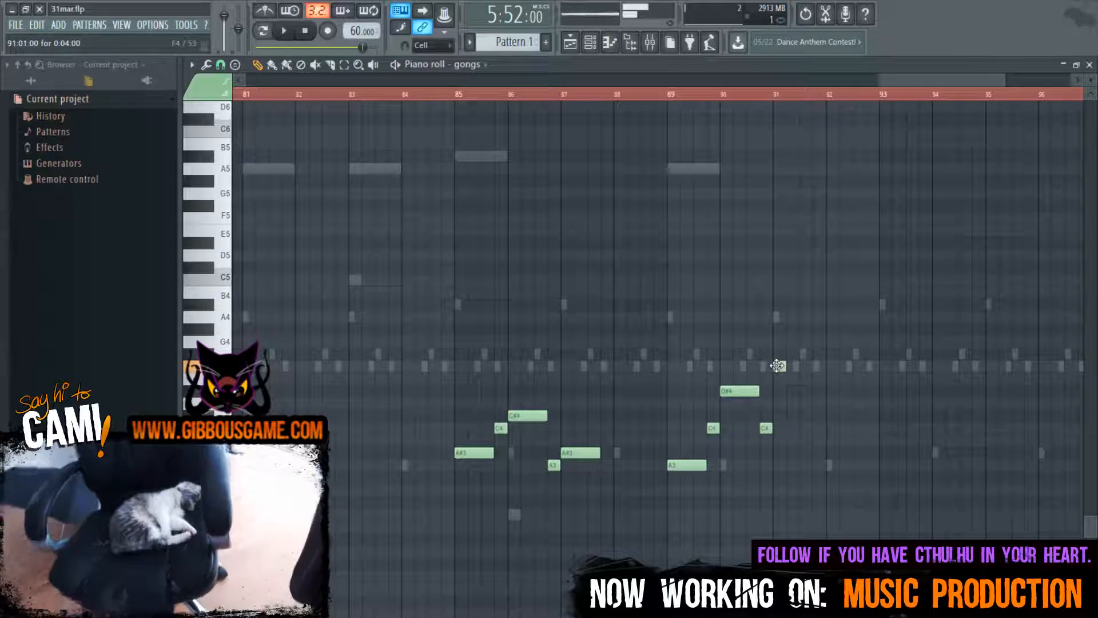
key("space")
mouse_move(777, 366)
left_mouse_down()
mouse_move(833, 385)
mouse_move(811, 366)
left_mouse_up()
left_click(830, 378)
right_click(852, 378)
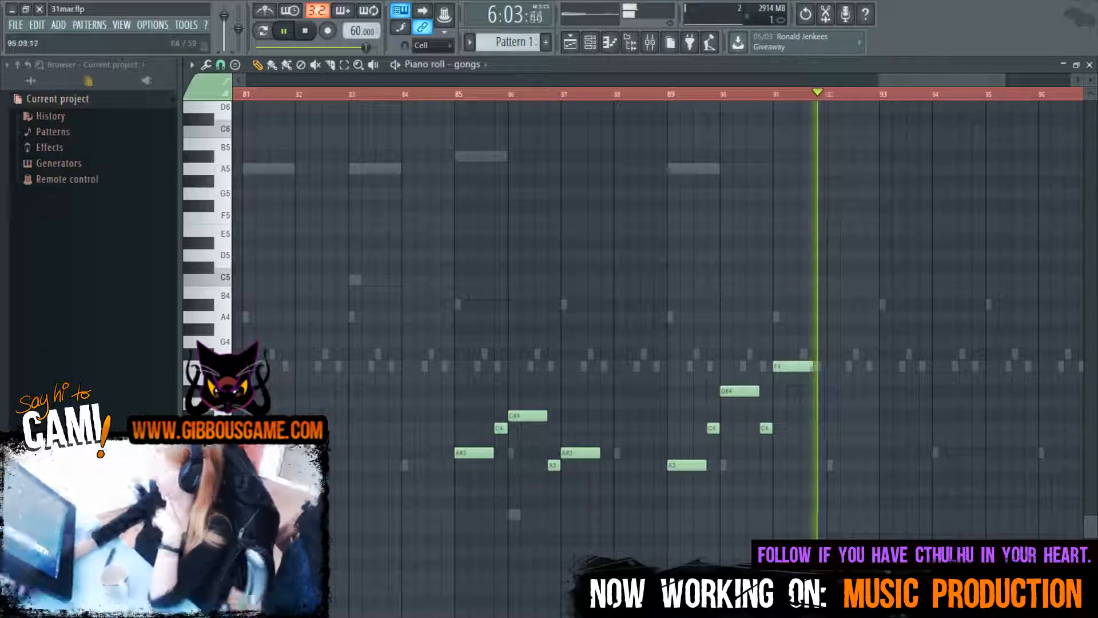
Play the ending through, stop, and replay the song from about bar 65 to hear the melody in context
left_click_drag(948, 78, 978, 108)
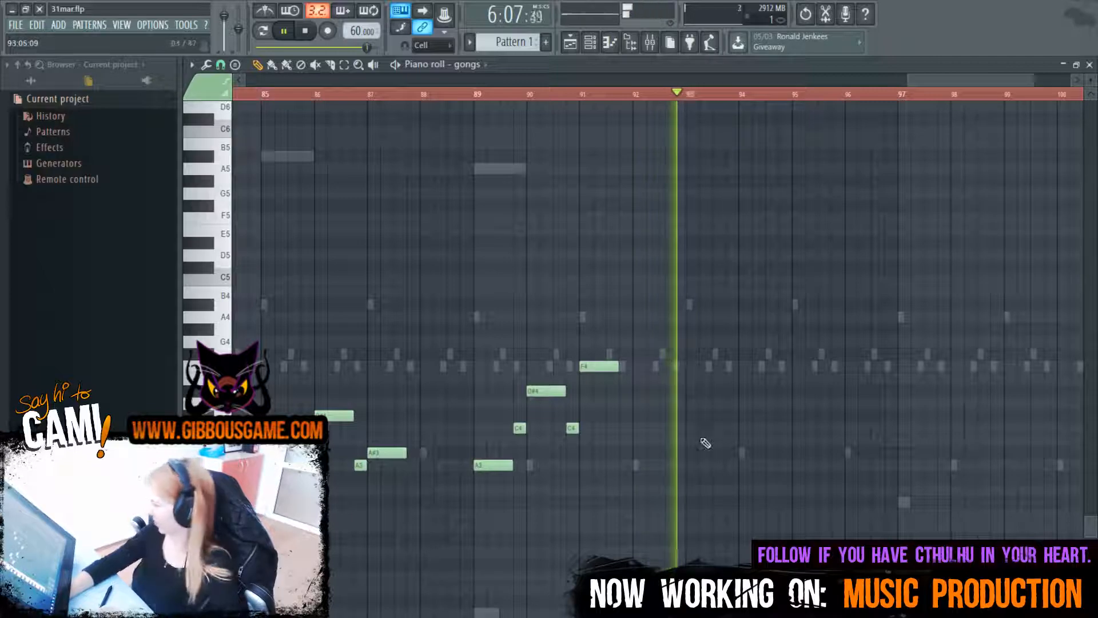
key("space")
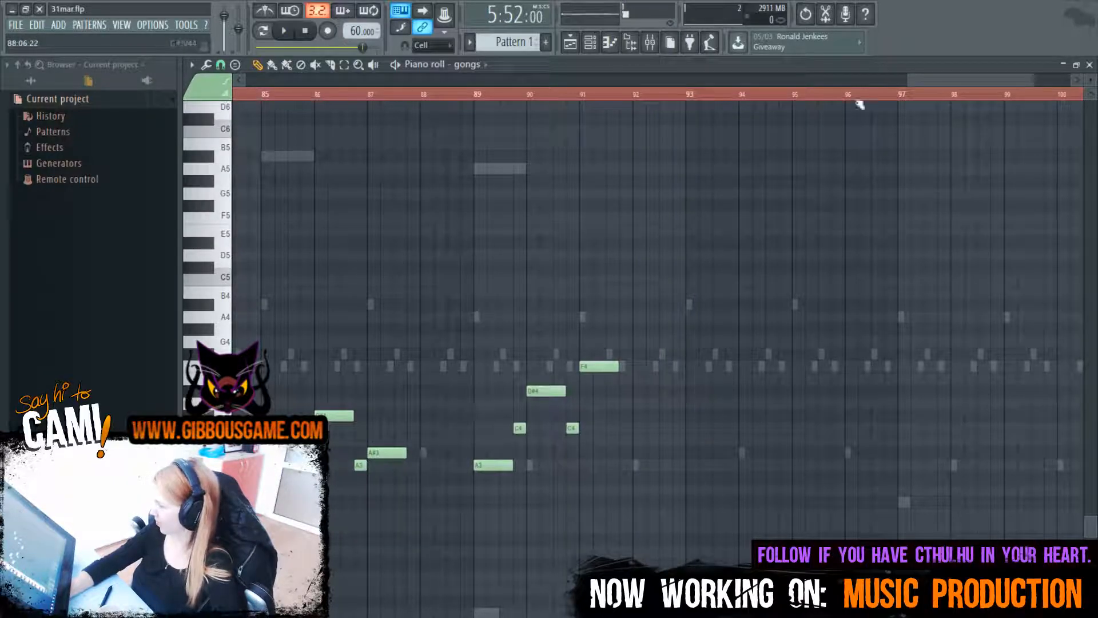
left_click_drag(913, 83, 519, 147)
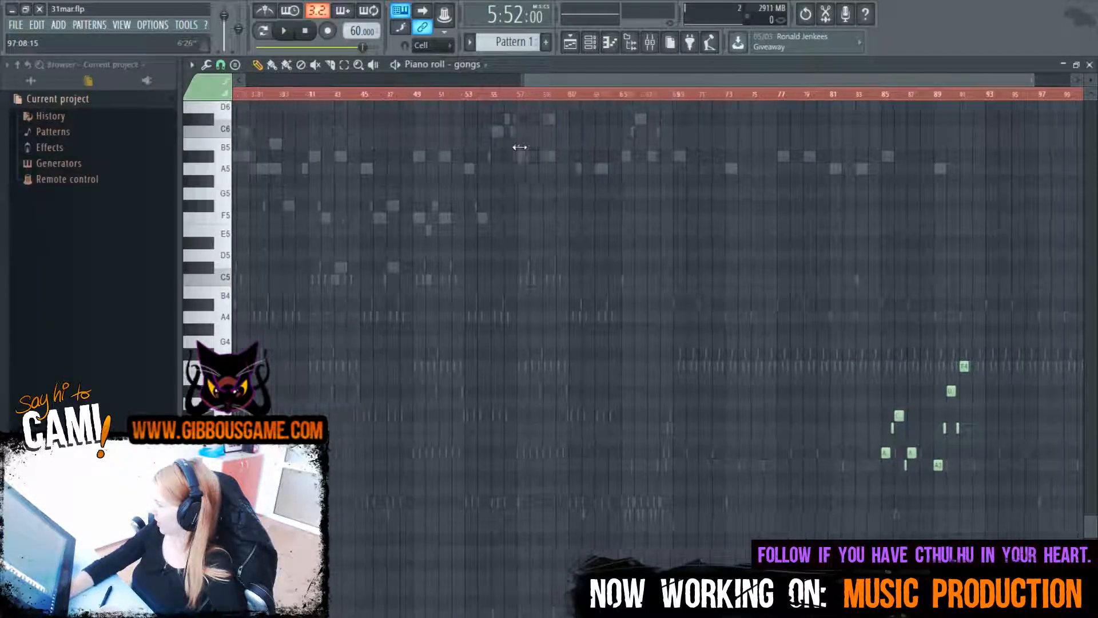
left_click(623, 101)
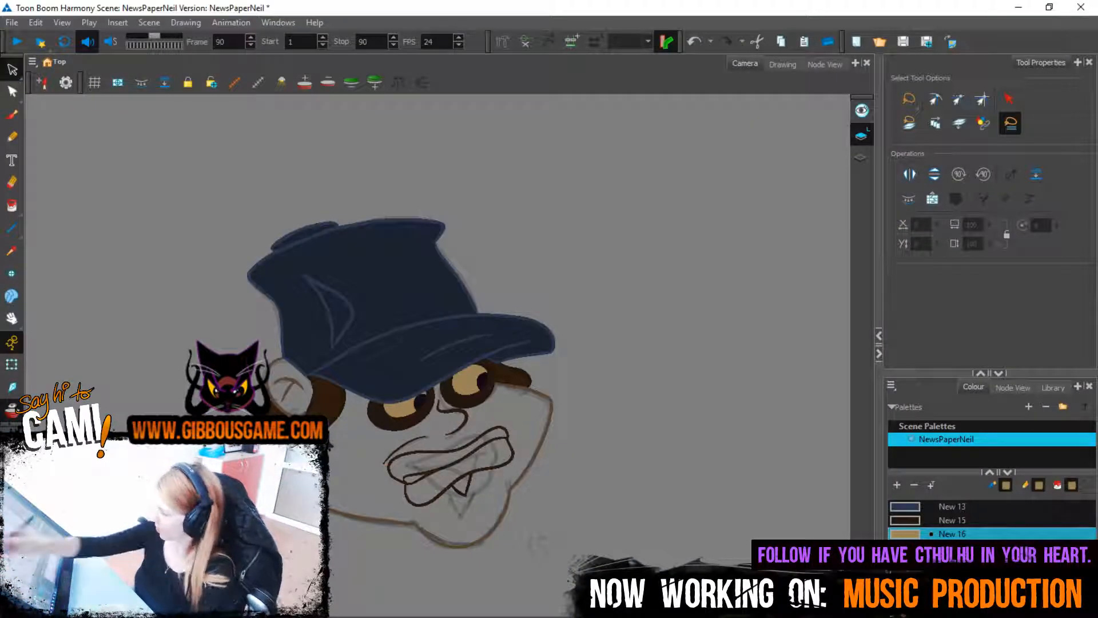
In Toon Boom Harmony, select the pasted head's mouth lines at frame 90 and delete them, leaving the sketched mouth
left_click(13, 70)
left_click_drag(518, 424, 520, 458)
key("Delete")
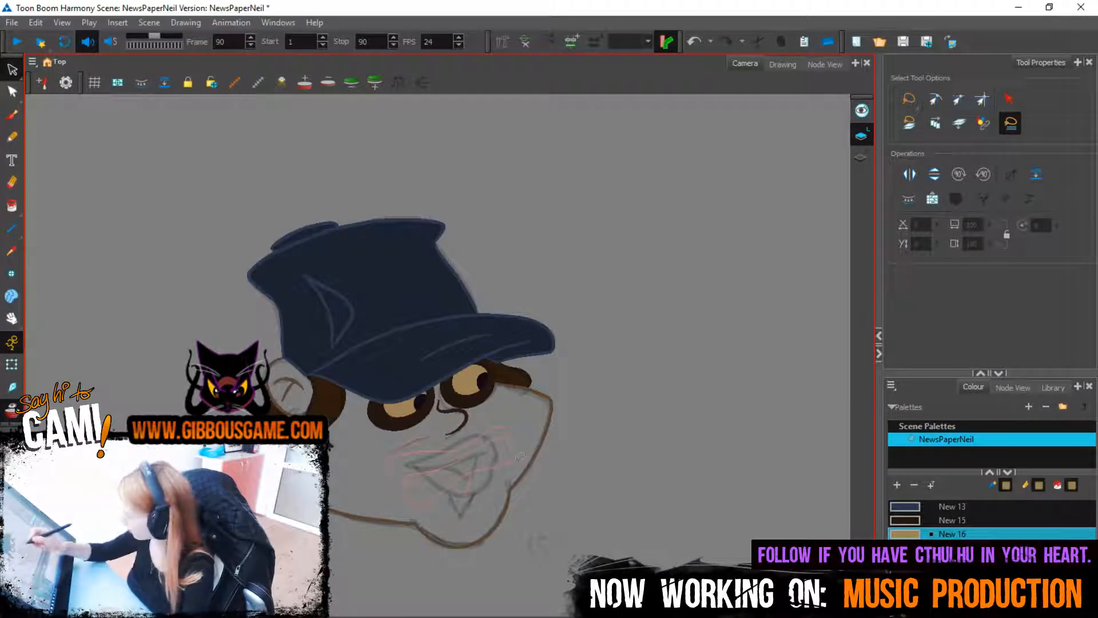
Step back from frame 90 to frame 84 and delete the pasted mouth lines there, leaving the sketched mouth
key("comma")
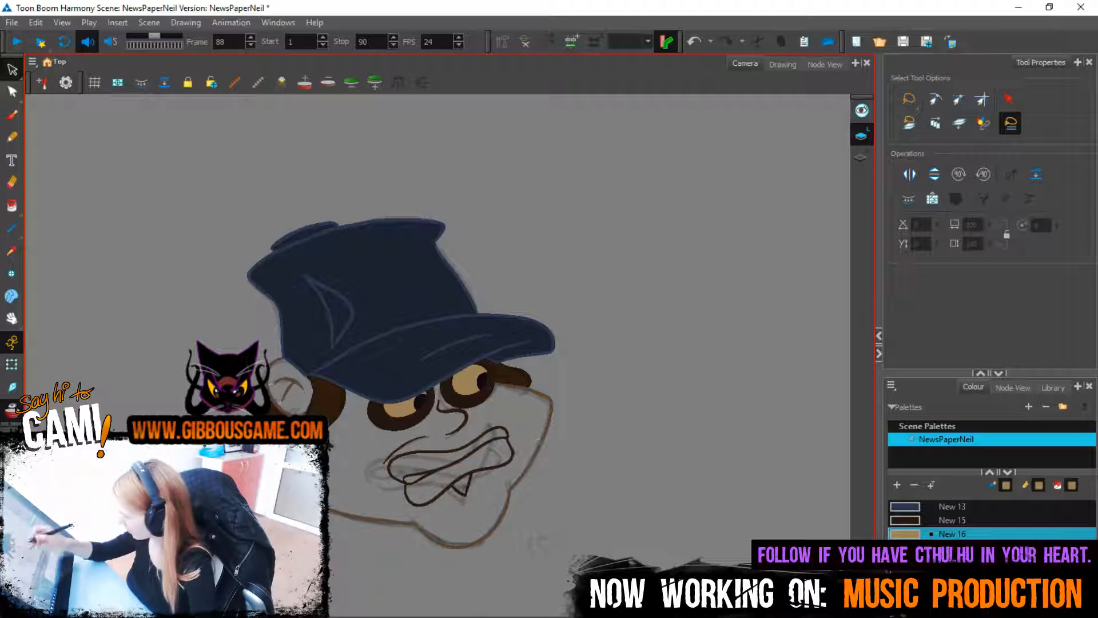
key("comma")
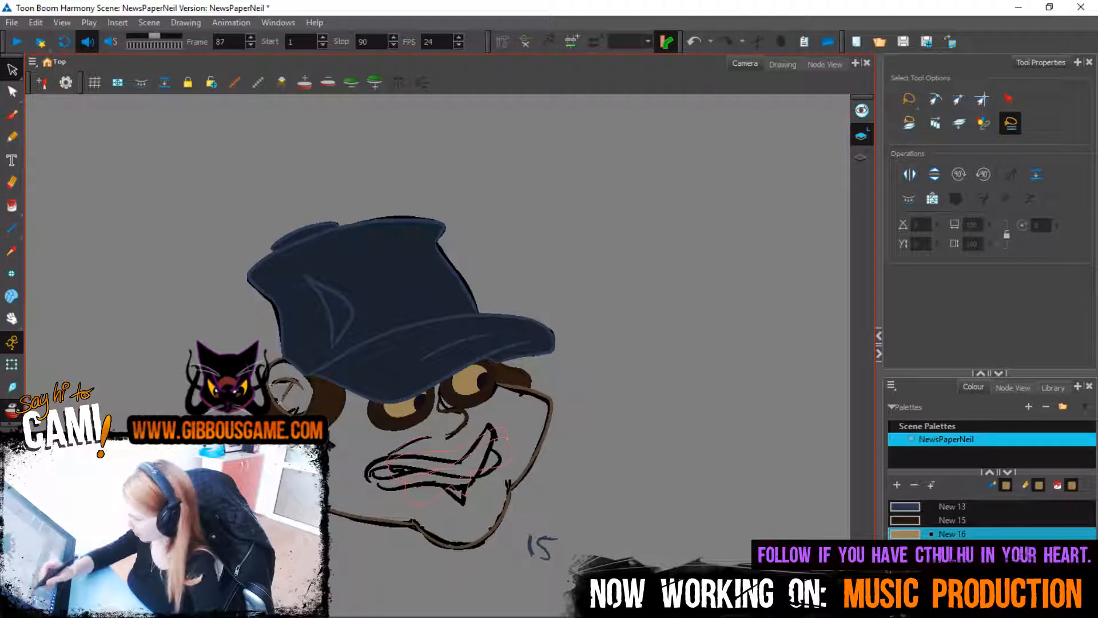
key("comma")
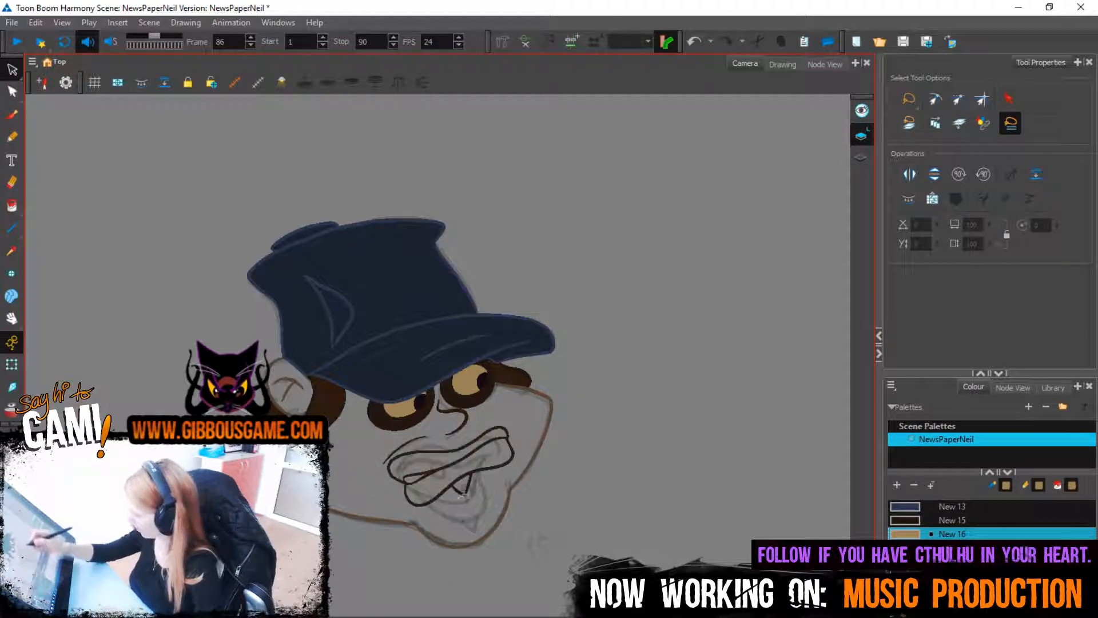
key("comma")
key("comma")
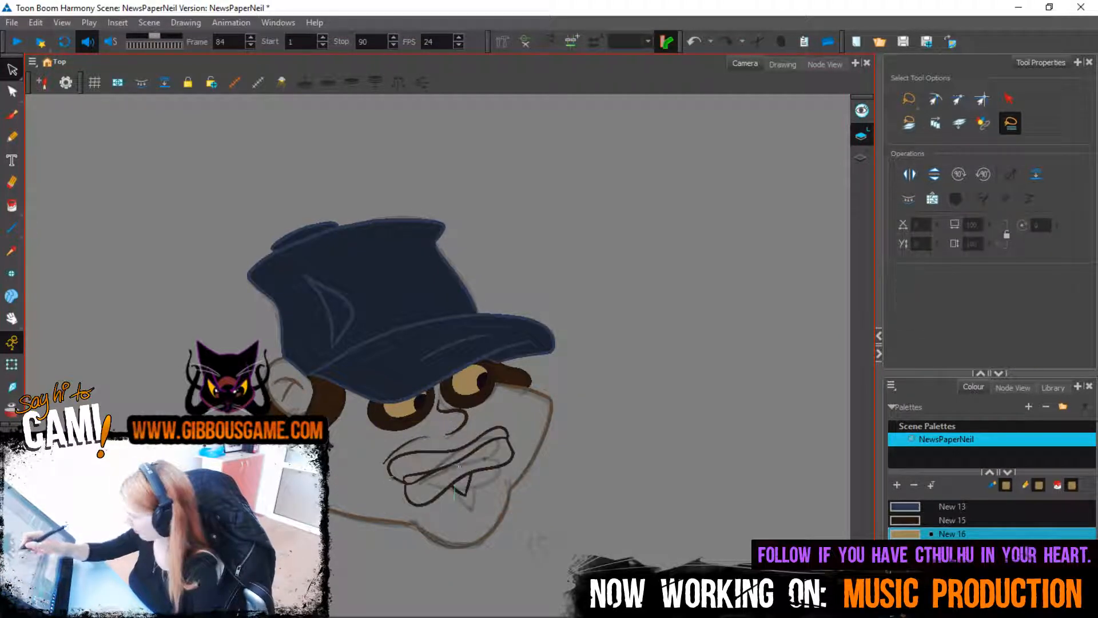
left_click(459, 466)
key("Delete")
left_click(467, 486)
key("Delete")
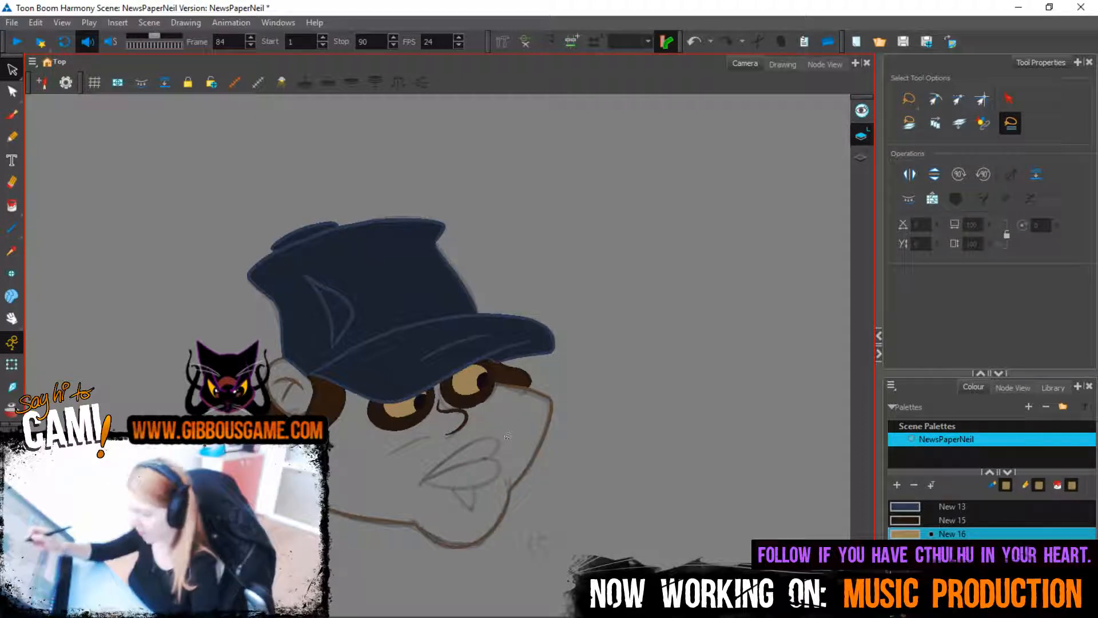
Delete the pasted mouth lines from the head drawings at frames 82 and 80
key("comma")
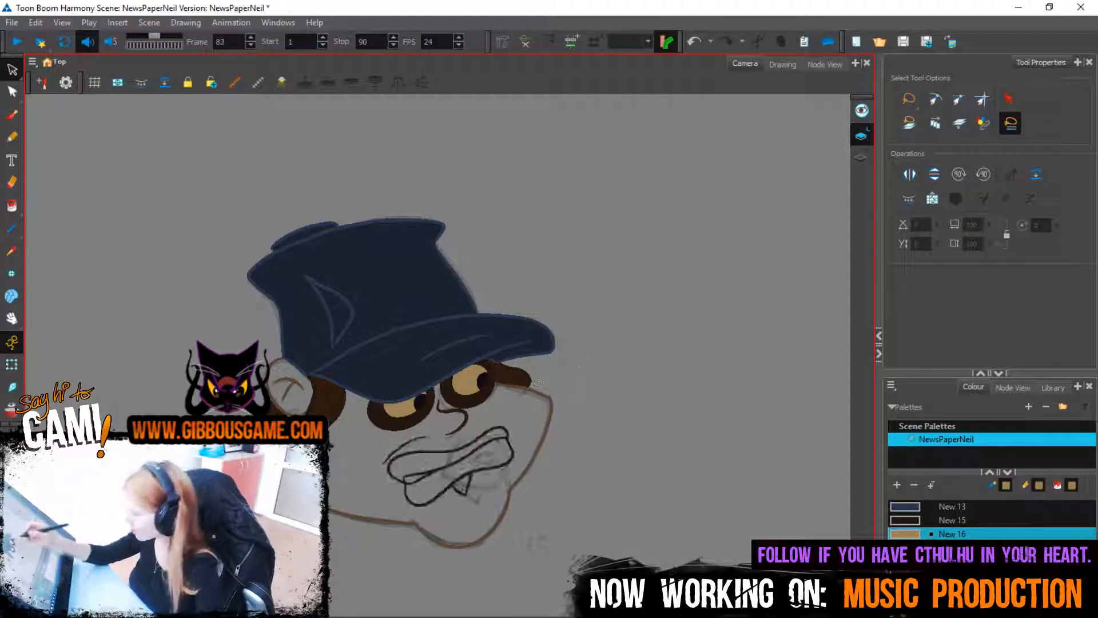
key("comma")
key("comma")
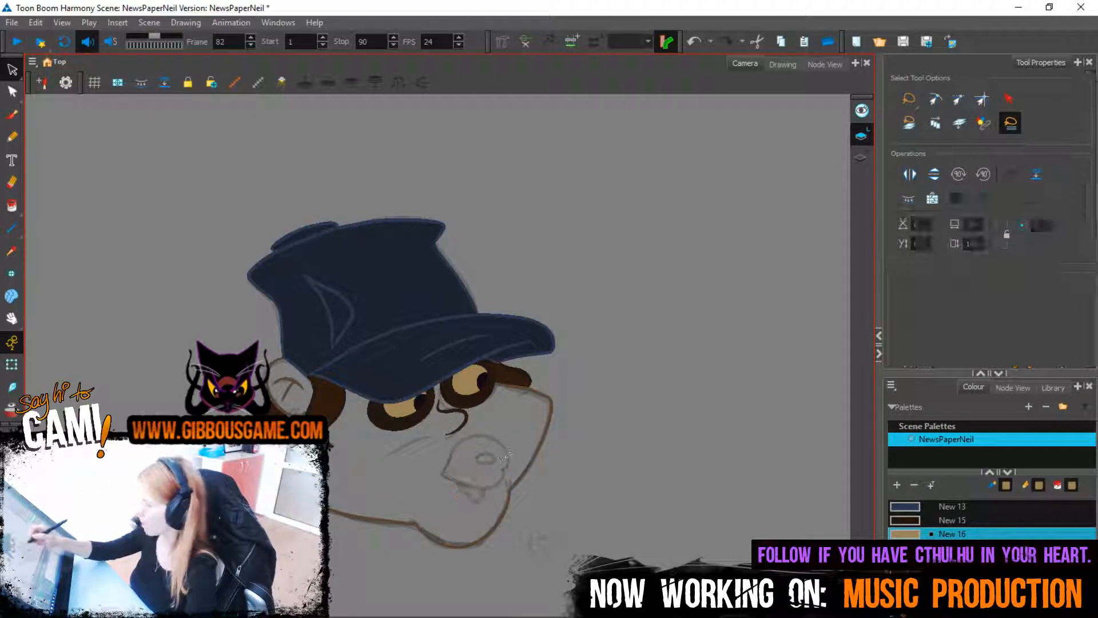
key("ctrl+a")
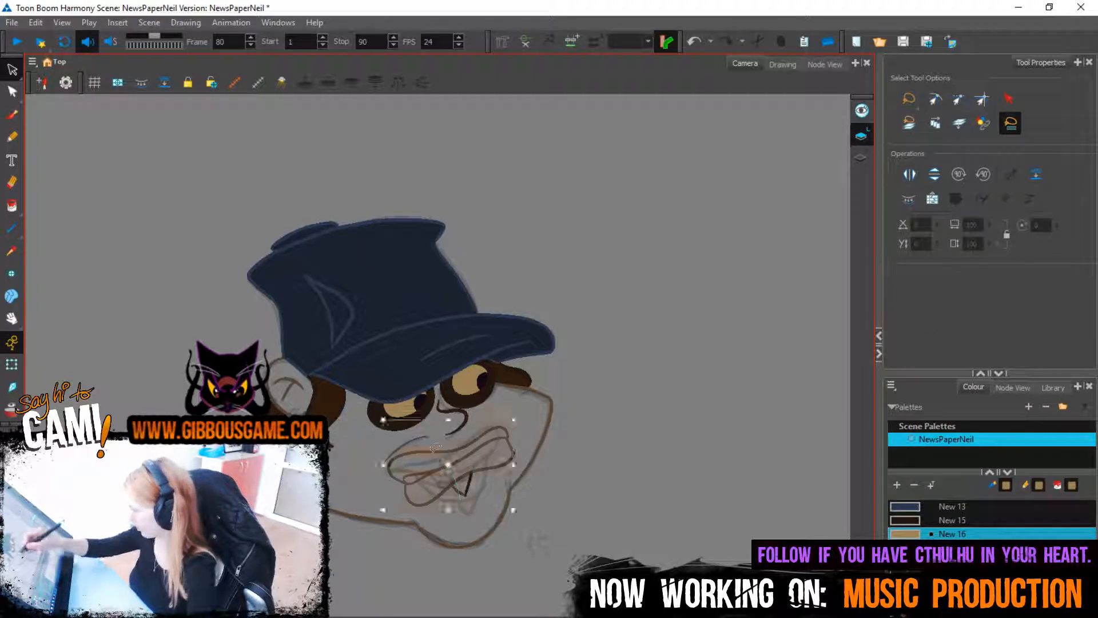
key("Delete")
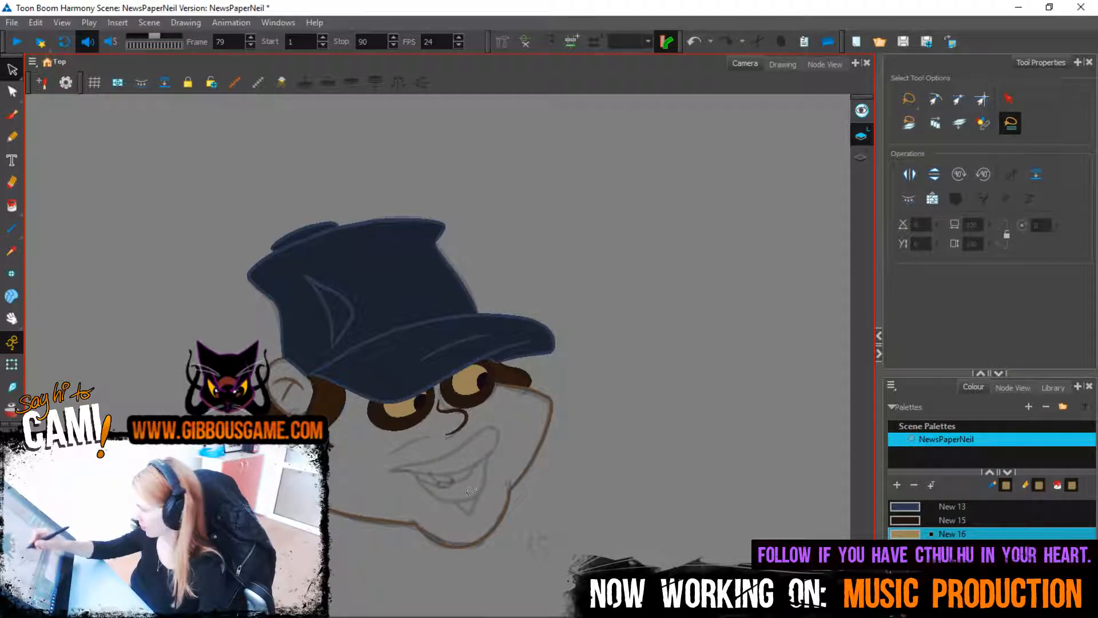
Delete the pasted mouth lines from the drawing at frame 78 and go back to frame 76
key("comma")
key("comma")
key("ctrl+a")
key("Delete")
key("Delete")
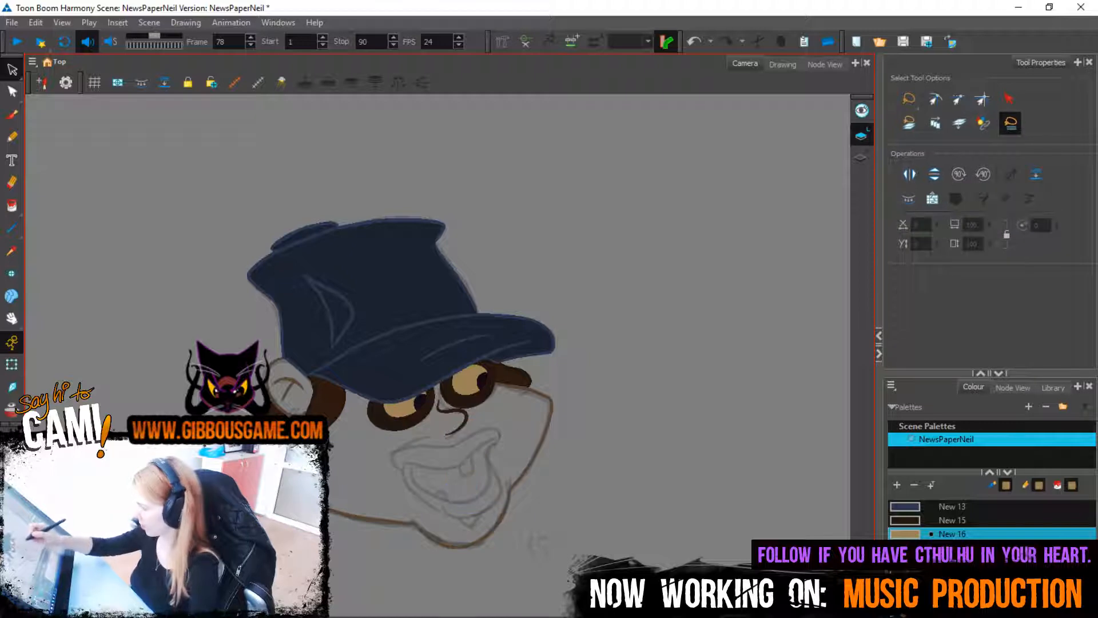
key("comma")
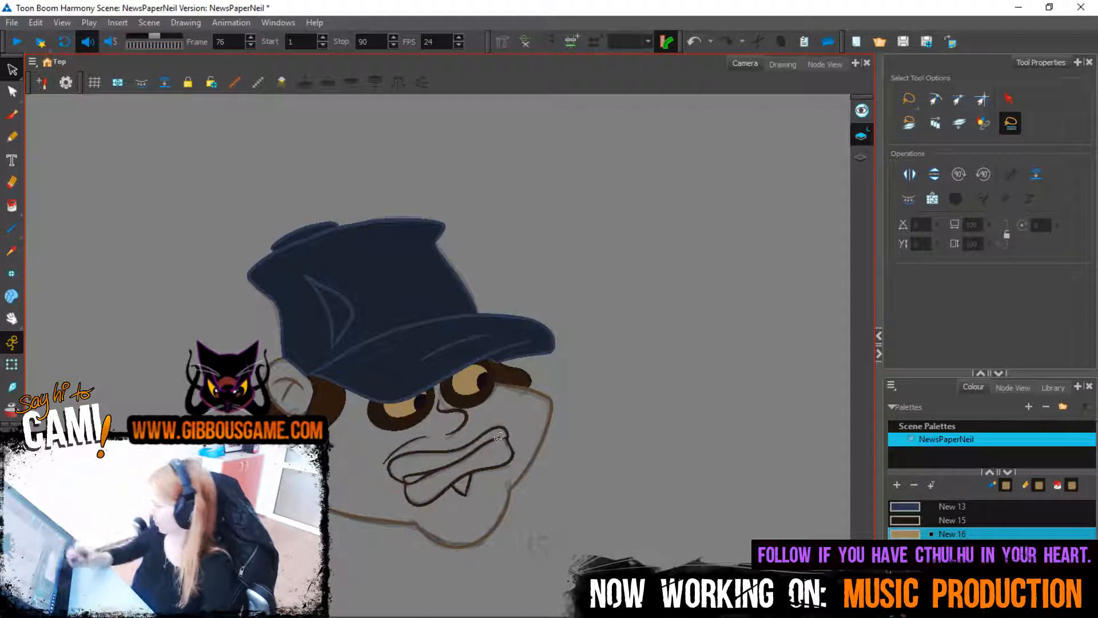
At frame 77, trace the outline of the open mouth over the sketch with the dark brown Pencil
key("period")
key("2")
key("2")
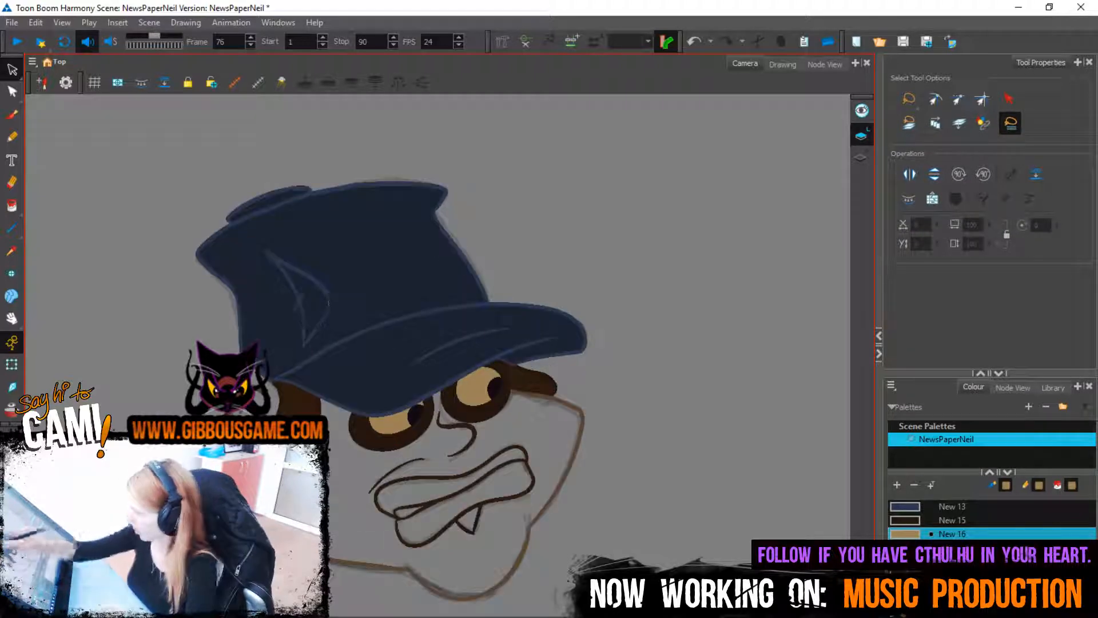
key("alt+x")
scroll(122, 141, "down", 5)
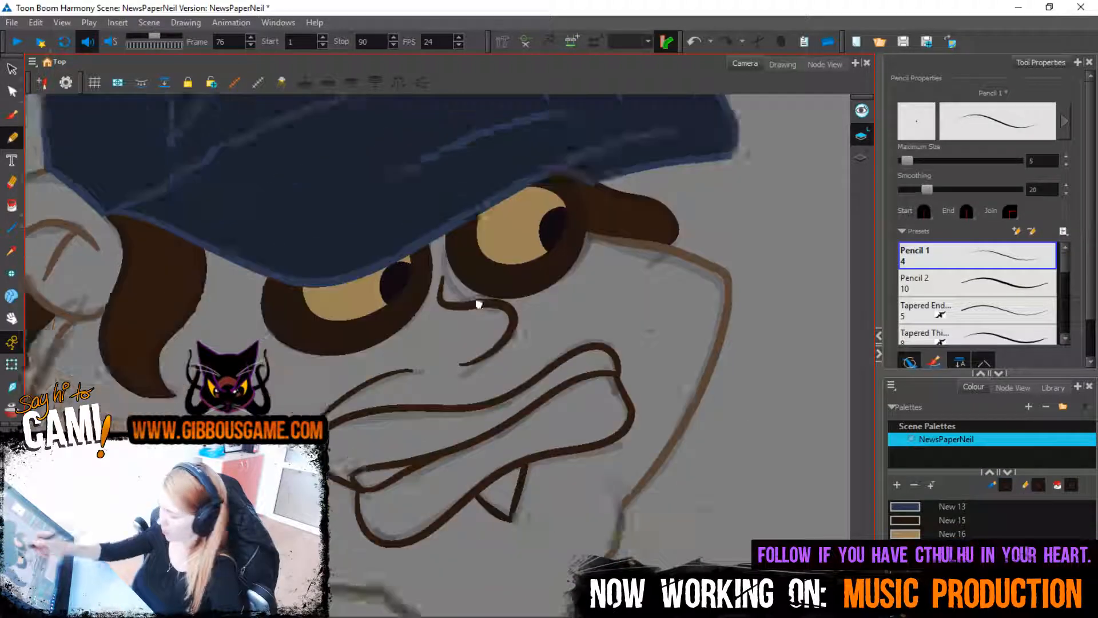
key("period")
scroll(435, 344, "up", 2)
mouse_move(288, 407)
left_mouse_down()
mouse_move(401, 441)
mouse_move(546, 369)
left_mouse_up()
mouse_move(329, 428)
left_mouse_down()
mouse_move(375, 508)
mouse_move(503, 523)
mouse_move(546, 371)
left_mouse_up()
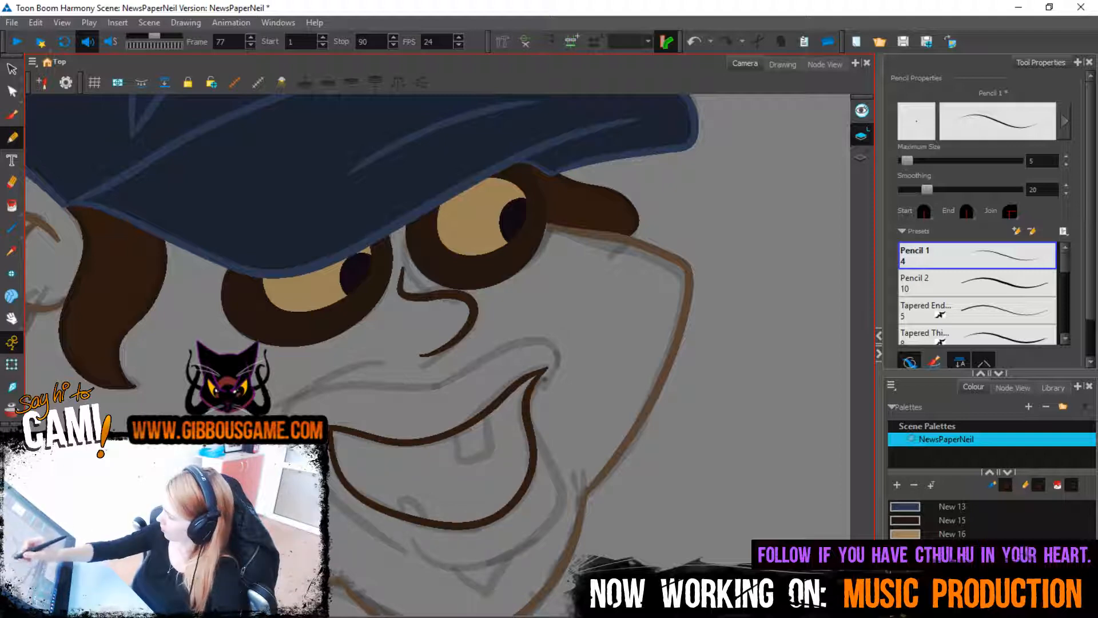
Draw the upper and lower lip outlines at frame 77, then try a cheek crease and undo it
mouse_move(286, 407)
left_mouse_down()
mouse_move(559, 357)
mouse_move(532, 388)
left_mouse_up()
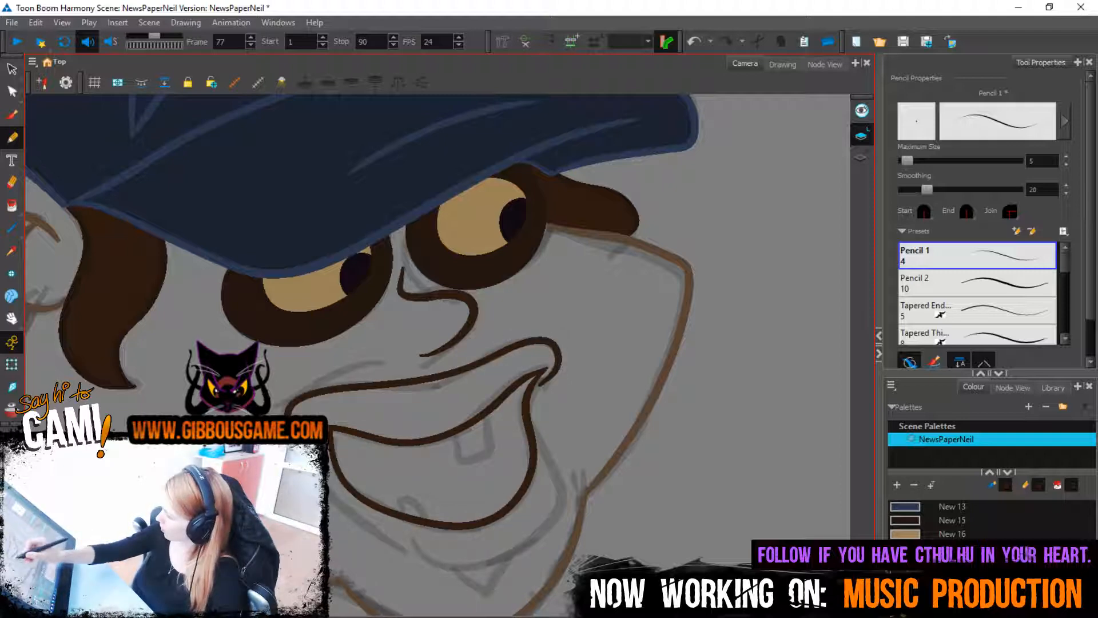
mouse_move(329, 485)
left_mouse_down()
mouse_move(409, 557)
mouse_move(546, 529)
mouse_move(533, 400)
left_mouse_up()
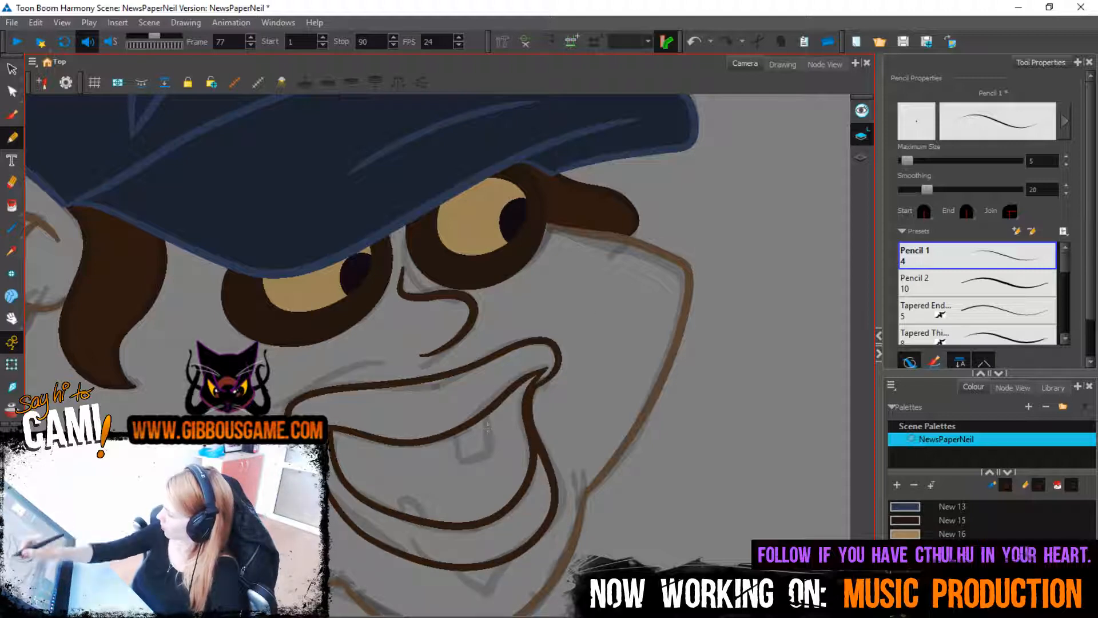
left_click_drag(272, 413, 392, 350)
key("ctrl+z")
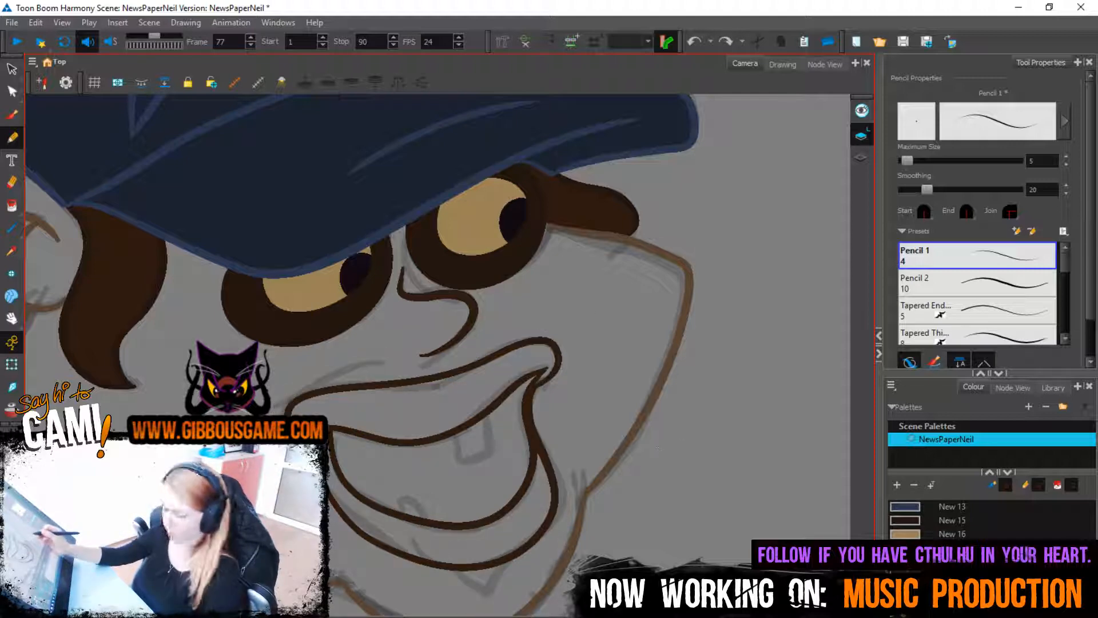
At frame 79, draw the upper lip, adjust its lower edge with the Contour Editor, and draw the lower lip
key("period")
key("period")
mouse_move(330, 444)
left_mouse_down()
mouse_move(557, 362)
mouse_move(331, 433)
mouse_move(332, 444)
left_mouse_up()
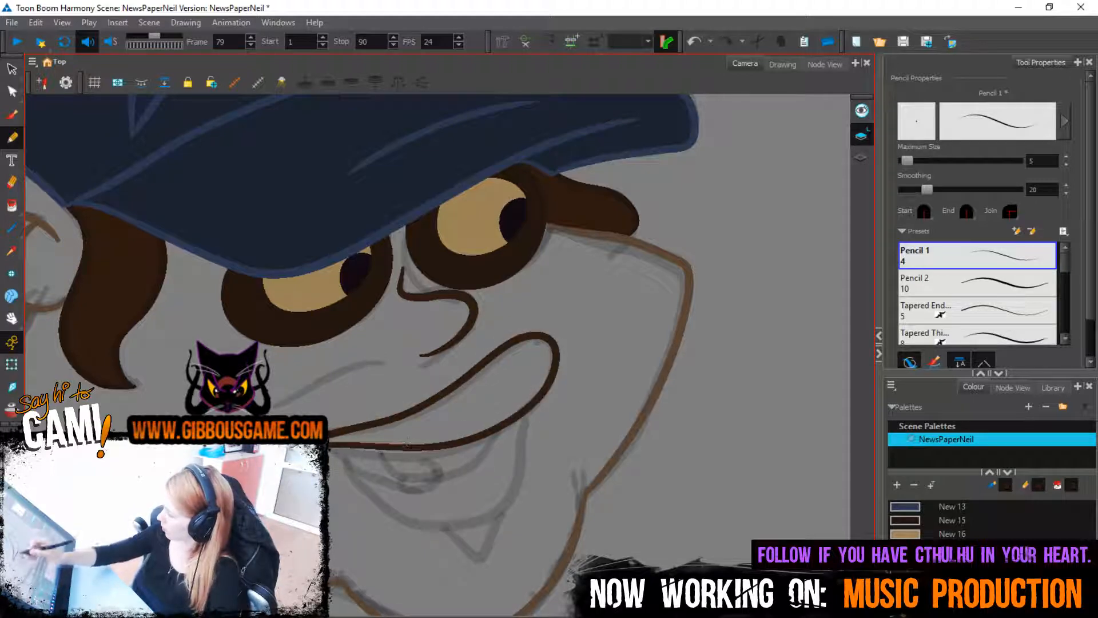
key("alt+q")
left_click(381, 453)
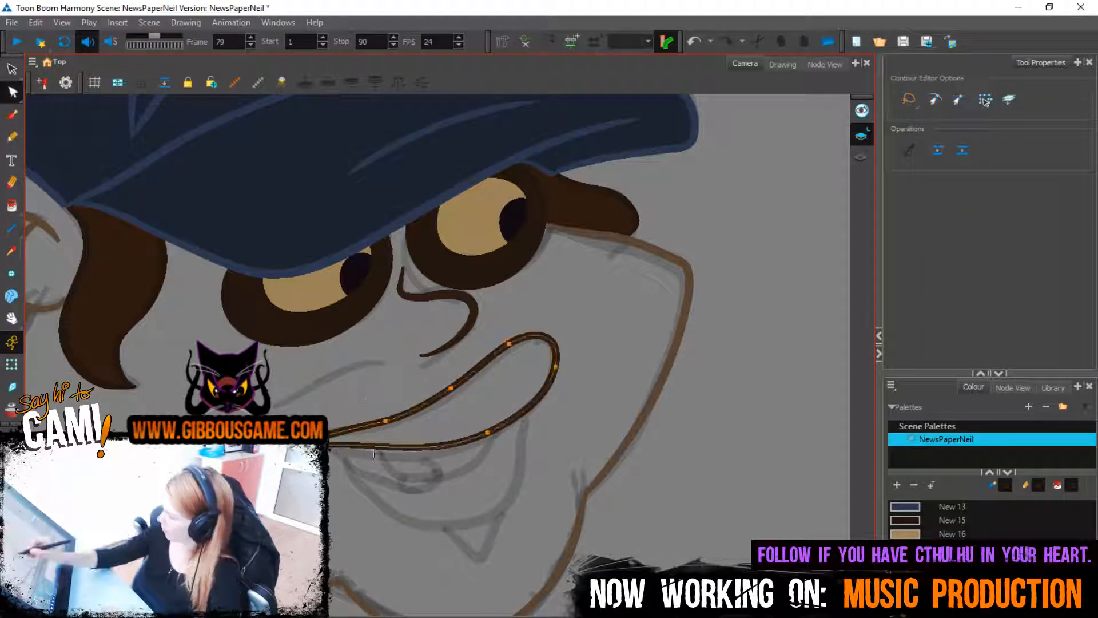
key("alt+/")
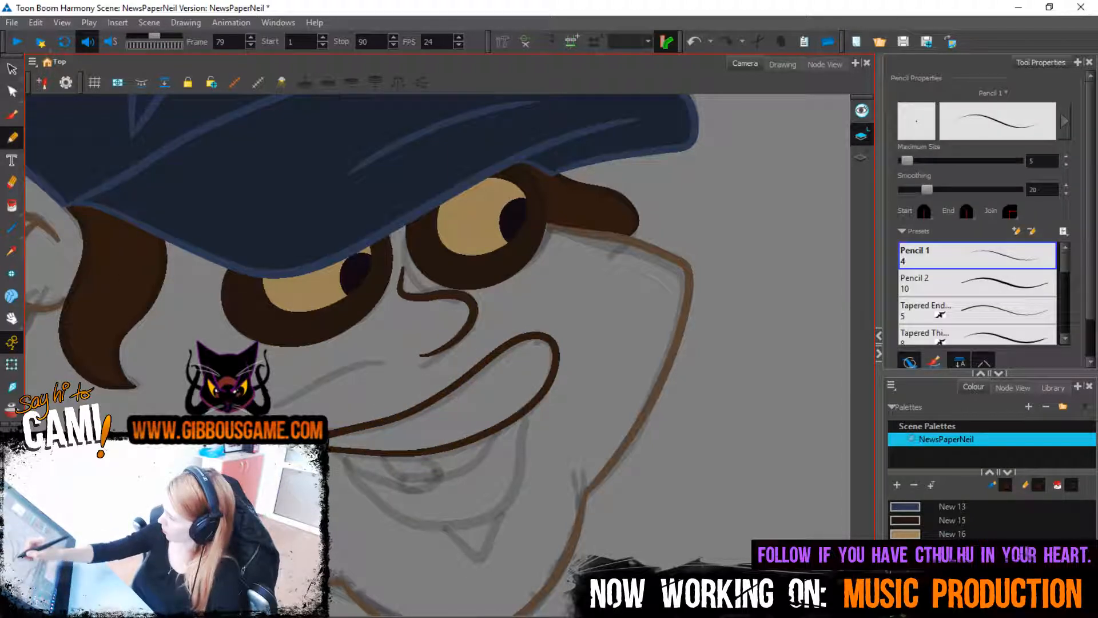
mouse_move(330, 452)
left_mouse_down()
mouse_move(419, 525)
mouse_move(509, 492)
mouse_move(523, 416)
left_mouse_up()
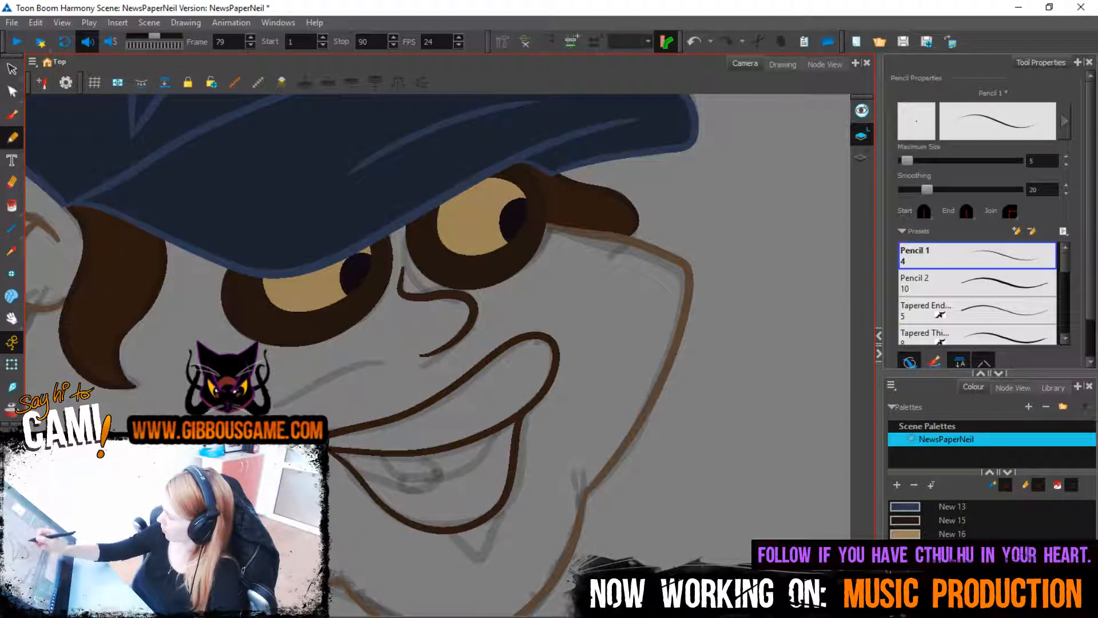
Flip back and forth through the frames before frame 79 to compare the mouth drawings
key("comma")
key("comma")
key("comma")
key("comma")
key("comma")
key("comma")
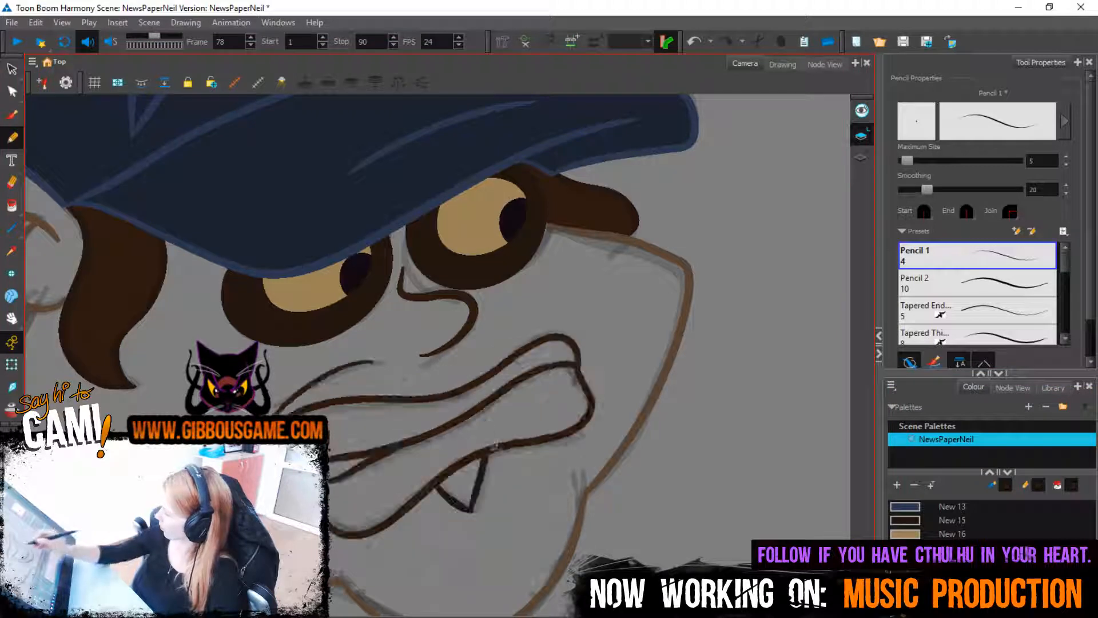
key("period")
key("period")
key("period")
key("period")
key("period")
key("period")
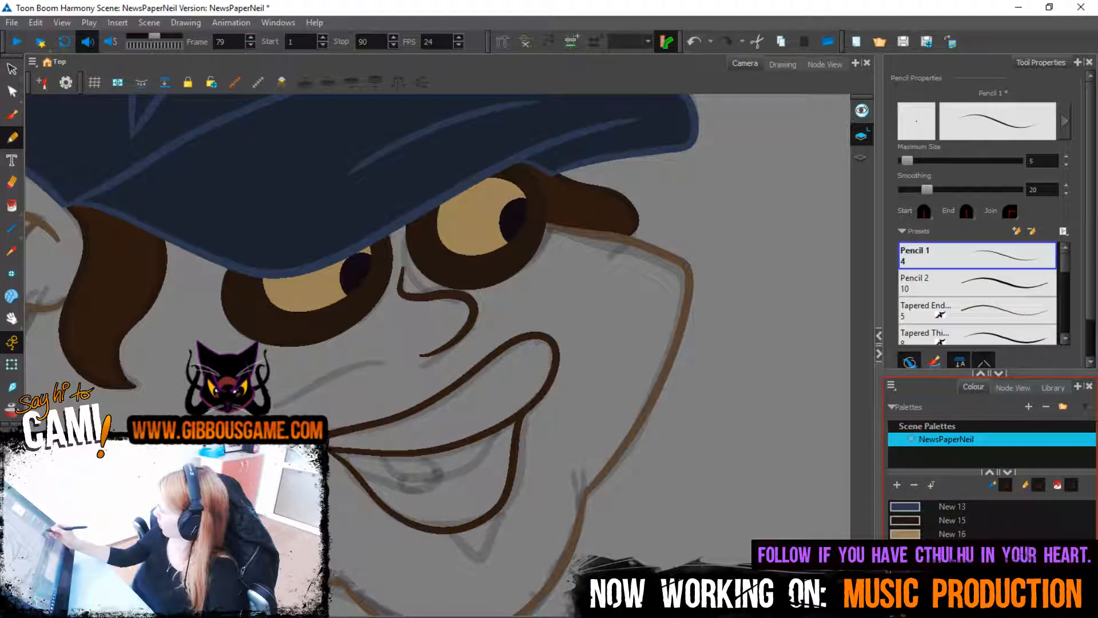
Draw and fill one ochre tooth in the mouth at frame 79 and two at frame 78
mouse_move(378, 451)
left_mouse_down()
mouse_move(392, 470)
mouse_move(432, 474)
mouse_move(437, 457)
left_mouse_up()
key("alt+i")
key("comma")
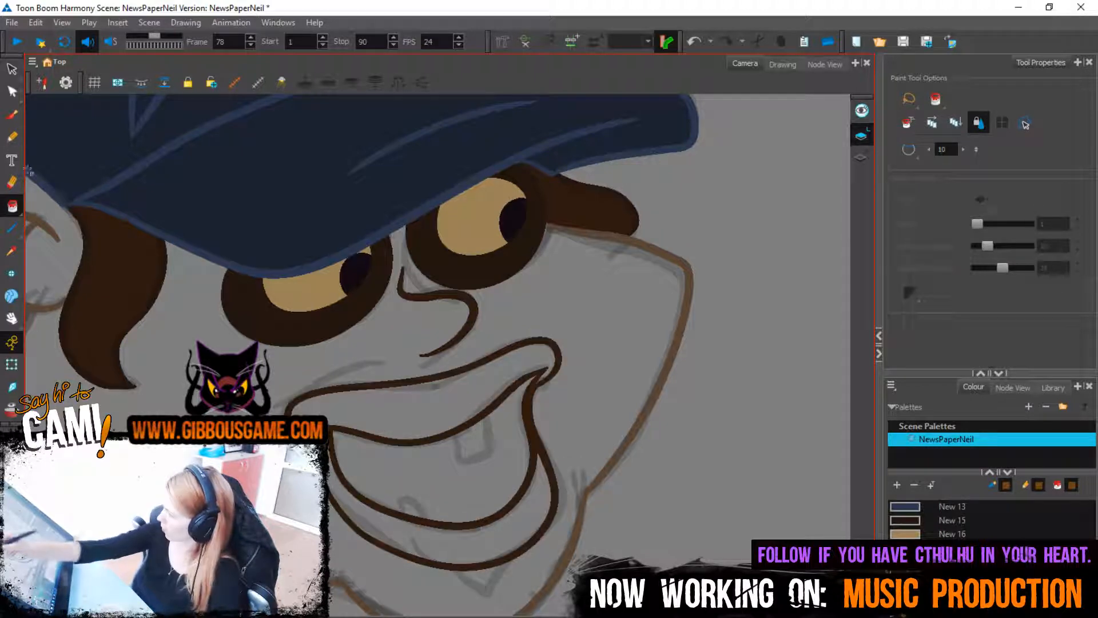
key("alt+x")
mouse_move(453, 430)
left_mouse_down()
mouse_move(458, 459)
mouse_move(489, 405)
left_mouse_up()
mouse_move(401, 495)
left_mouse_down()
mouse_move(398, 512)
mouse_move(421, 499)
left_mouse_up()
key("alt+i")
left_click(410, 507)
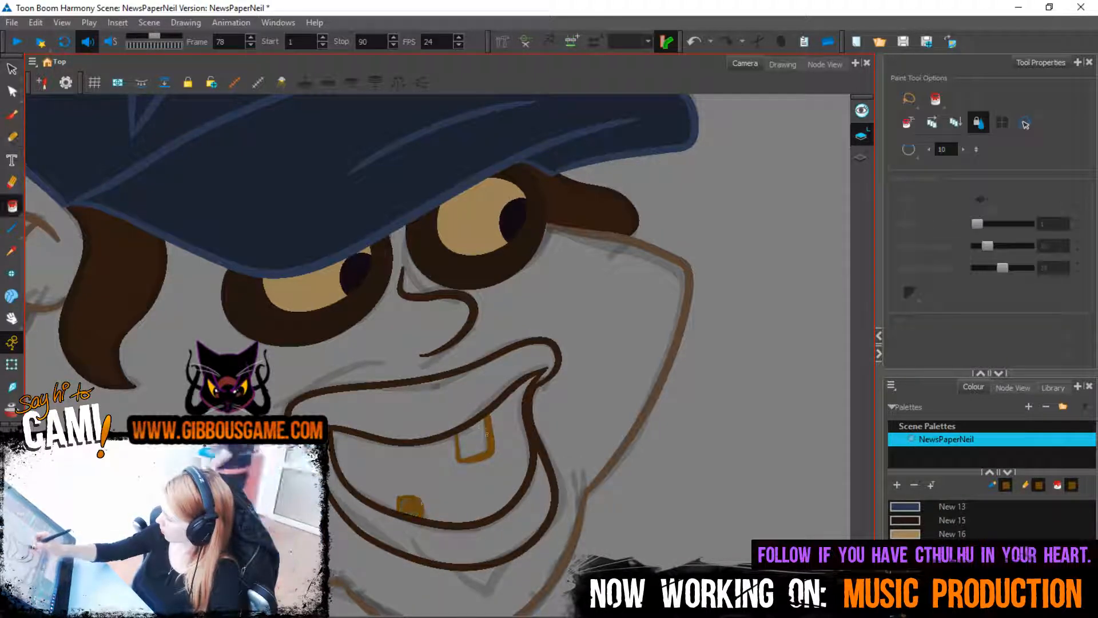
left_click(475, 439)
Fill the mouth interior at frame 78 with dark red and compare it with the neighbouring frames
left_click(494, 426)
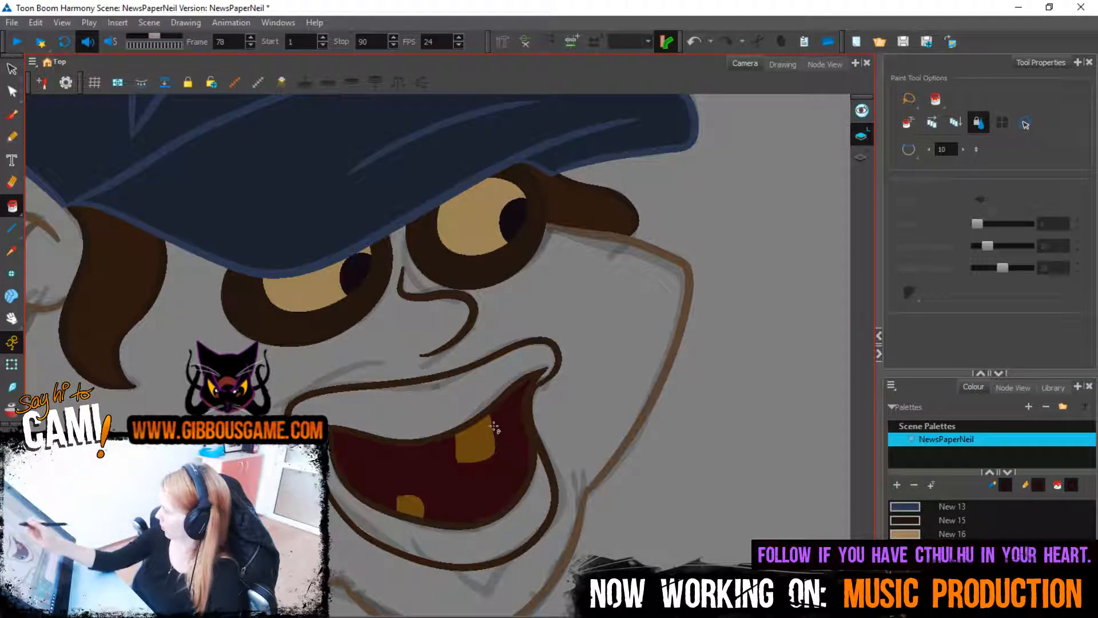
key("period")
key("comma")
key("comma")
key("period")
key("comma")
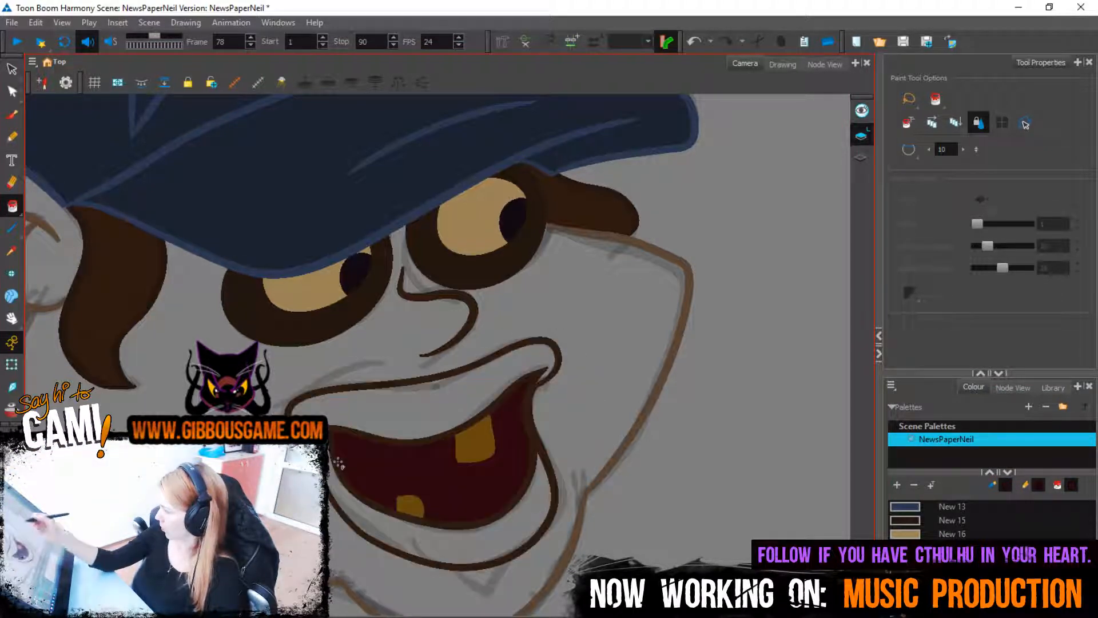
At frame 79, draw the lower edge of the mouth opening in a curve beneath the tooth
key("period")
key("period")
key("alt+slash")
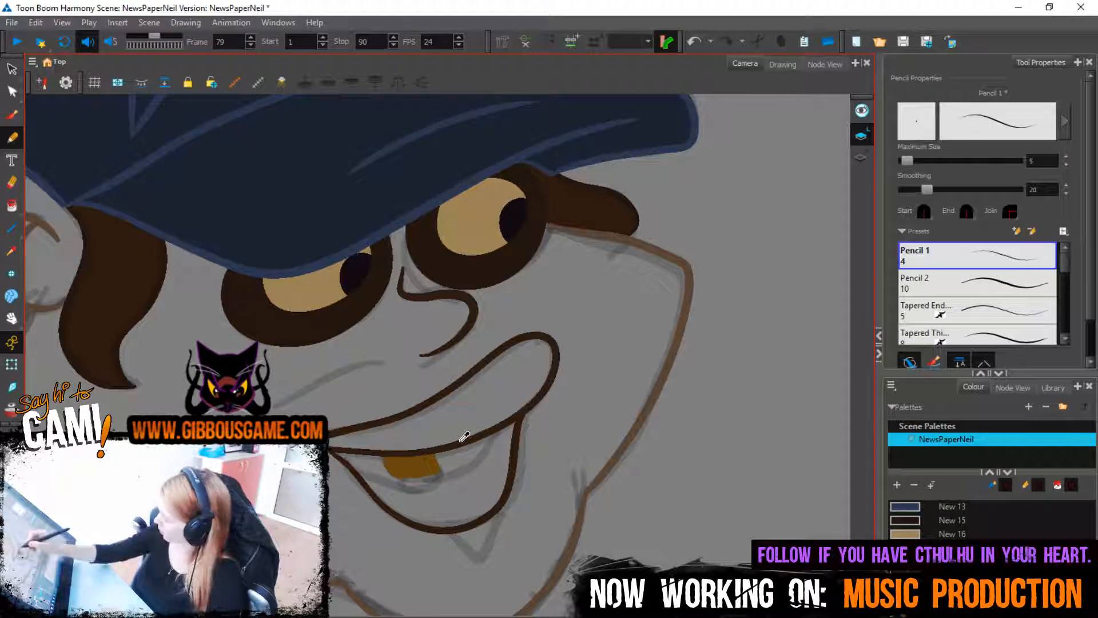
mouse_move(512, 419)
left_mouse_down()
mouse_move(445, 476)
mouse_move(336, 451)
left_mouse_up()
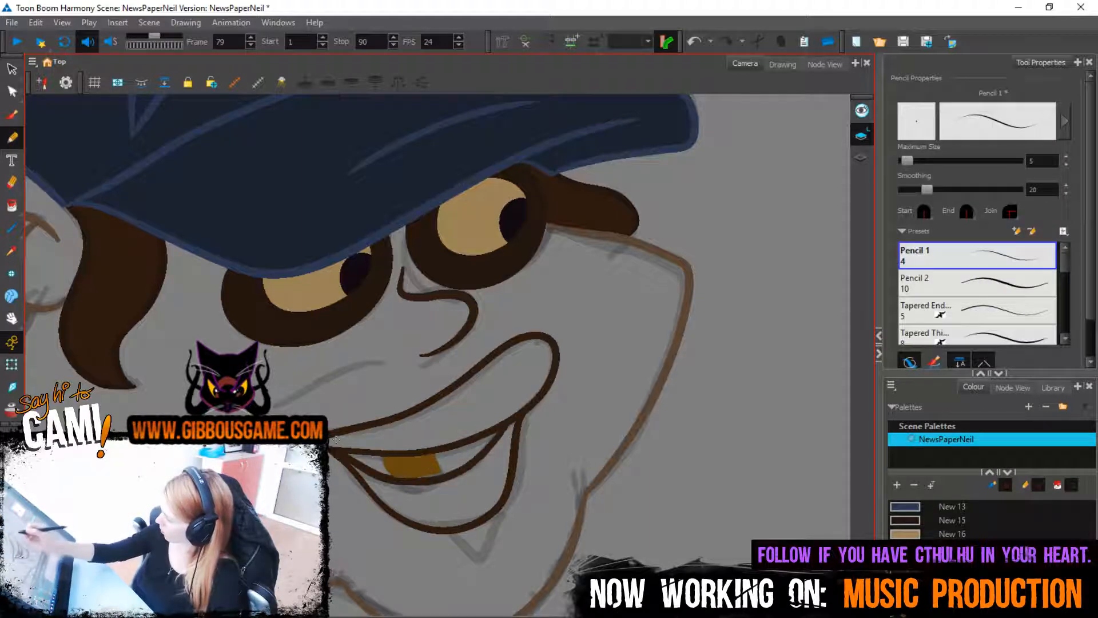
Fill the mouth interior around the tooth at frame 79 with the dark red from frame 78
key("comma")
key("alt+i")
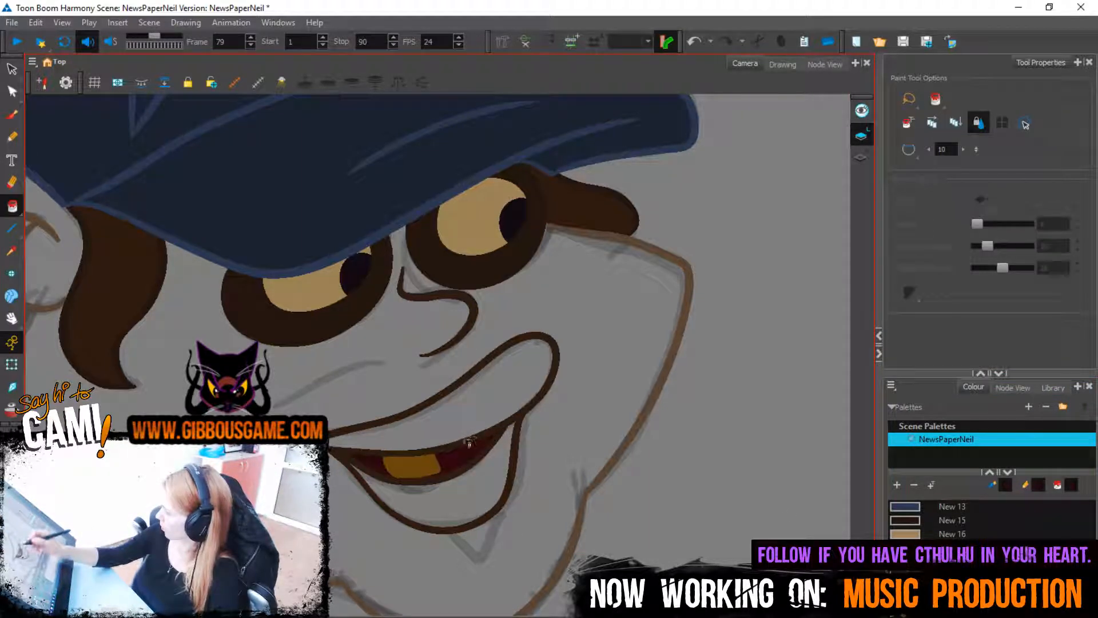
left_click(475, 429)
key("period")
key("period")
left_click(475, 439)
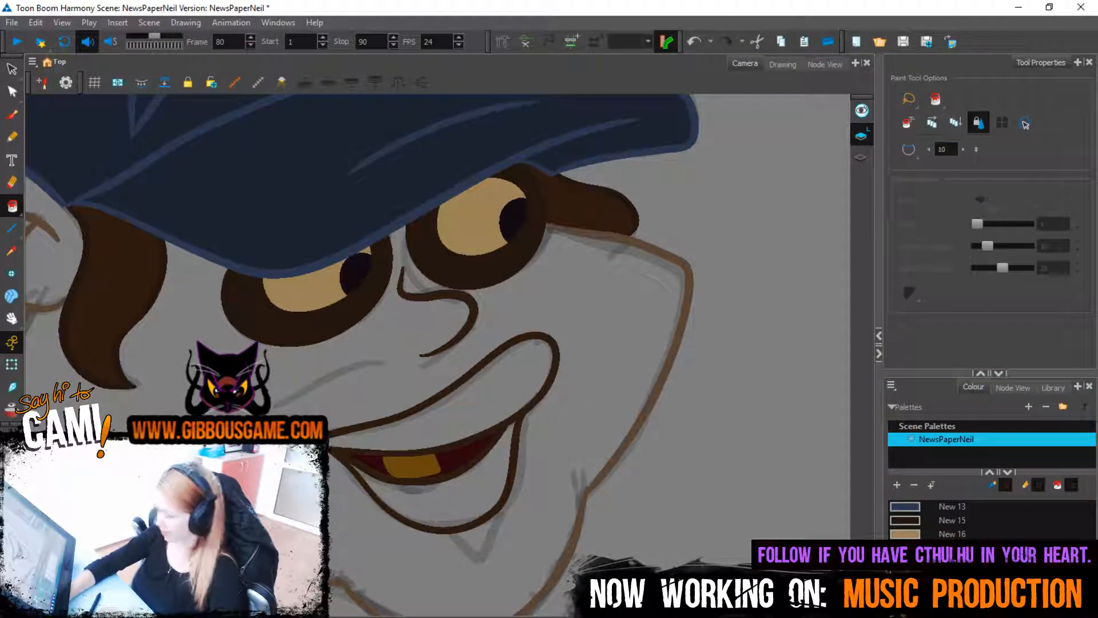
Switch to FL Studio, stop playback, and undo the melody notes added in bars 89 to 91
key("alt+Tab")
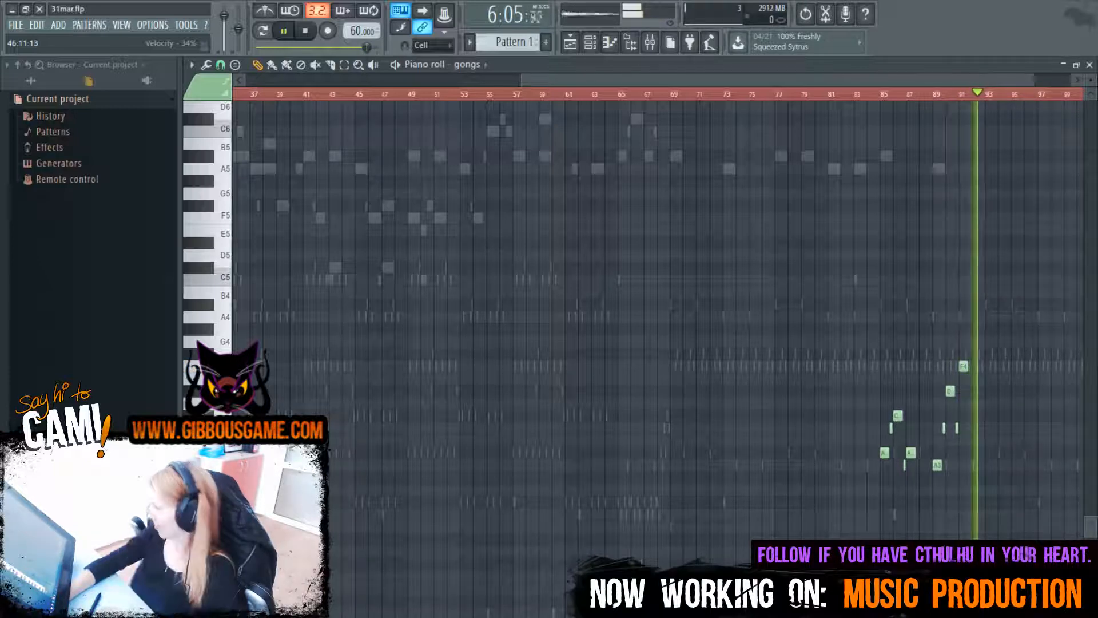
key("space")
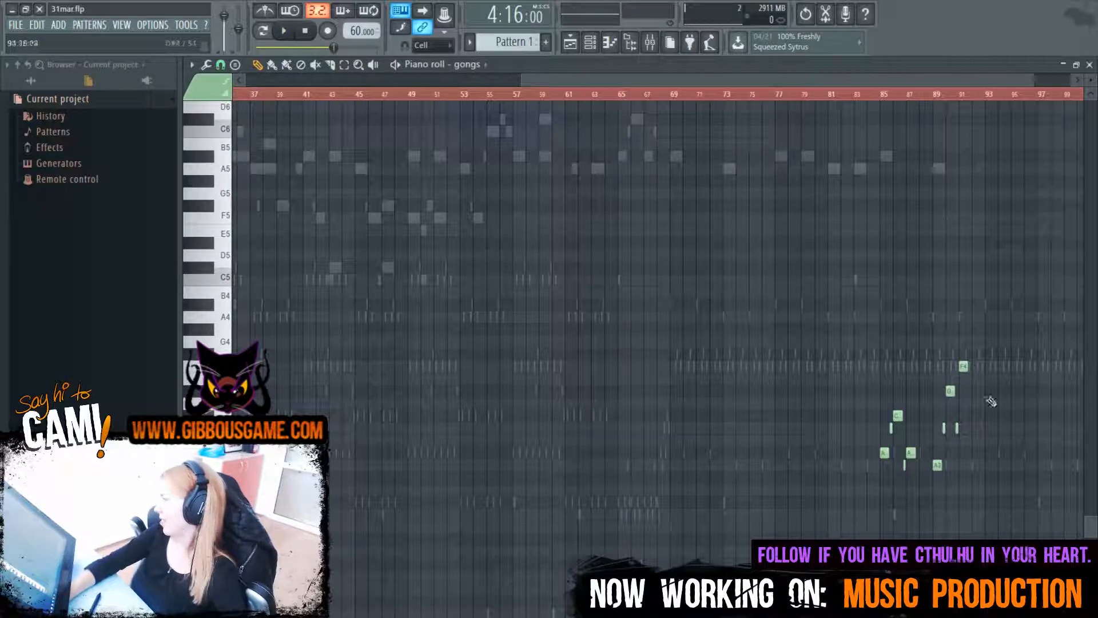
key("ctrl+z")
key("ctrl+z")
key("ctrl+z")
key("ctrl+z")
key("ctrl+z")
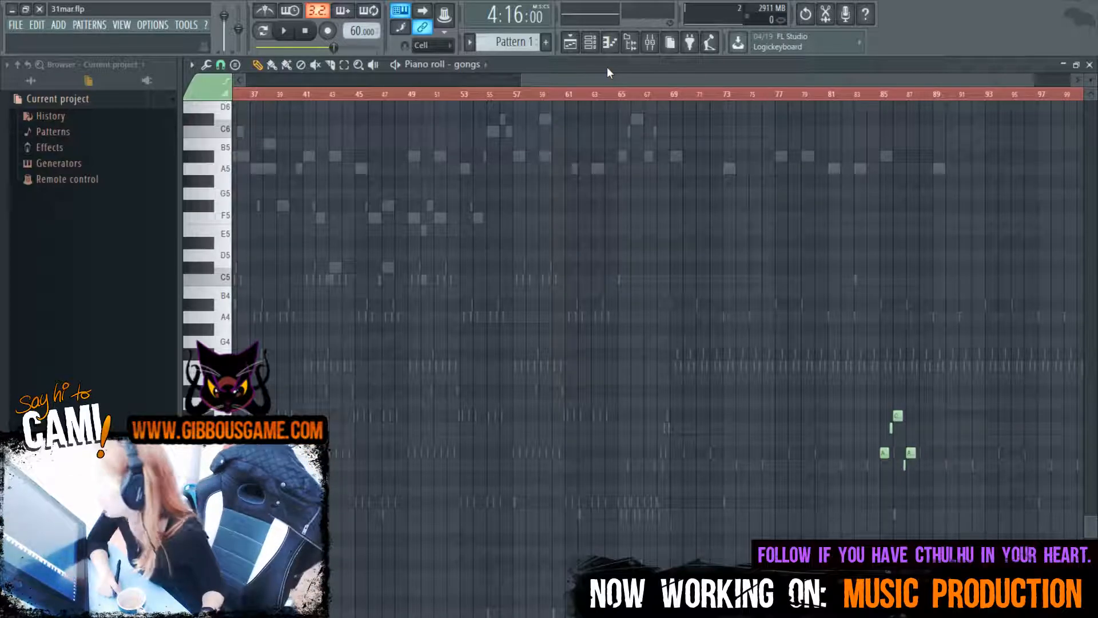
Bring the closing bars into view in the piano roll and place the playback position at bar 85
left_click_drag(518, 77, 872, 127)
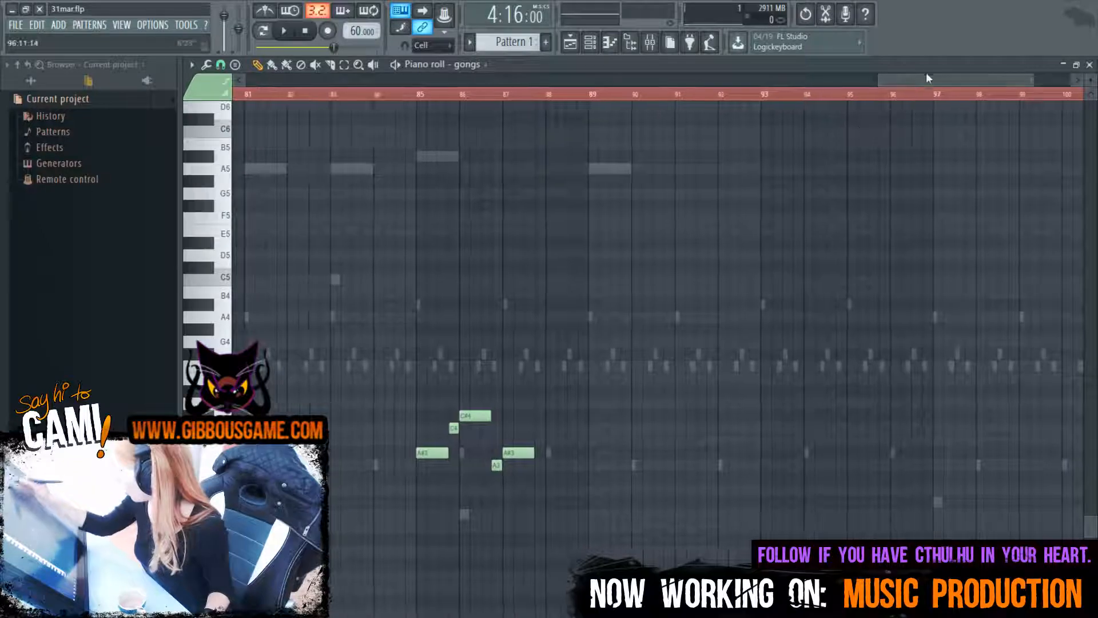
left_click_drag(925, 72, 949, 83)
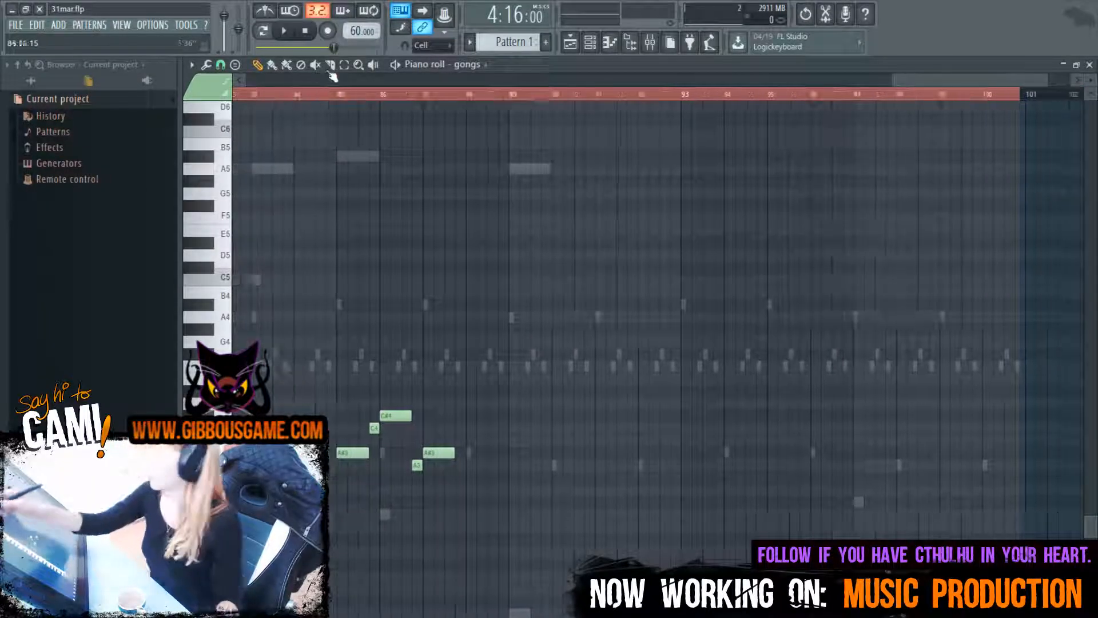
left_click(337, 95)
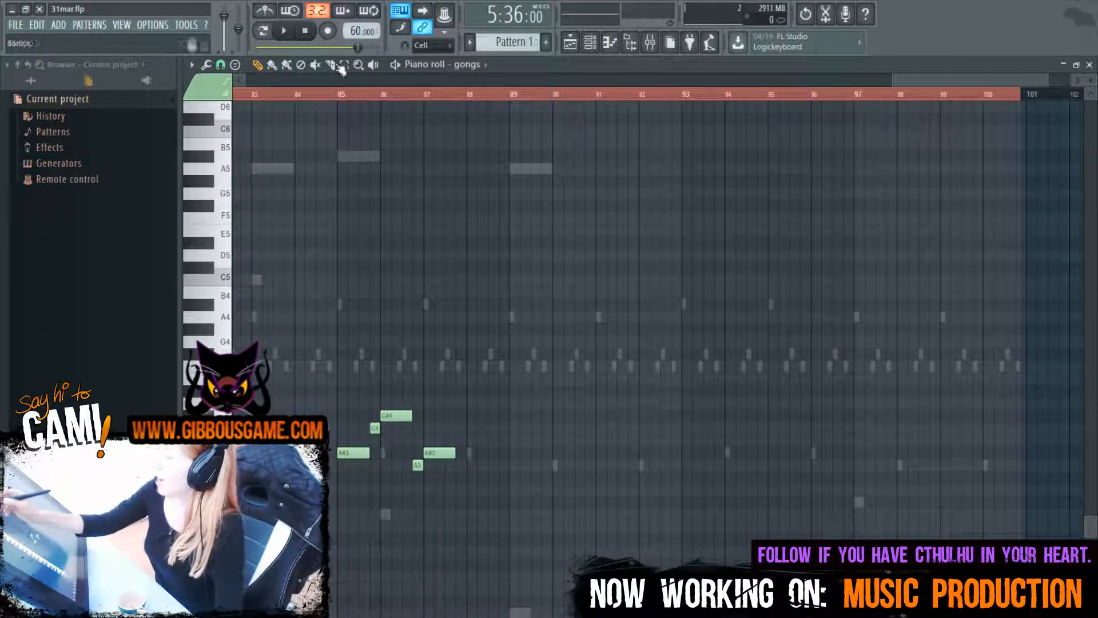
scroll(340, 81, "up", 1)
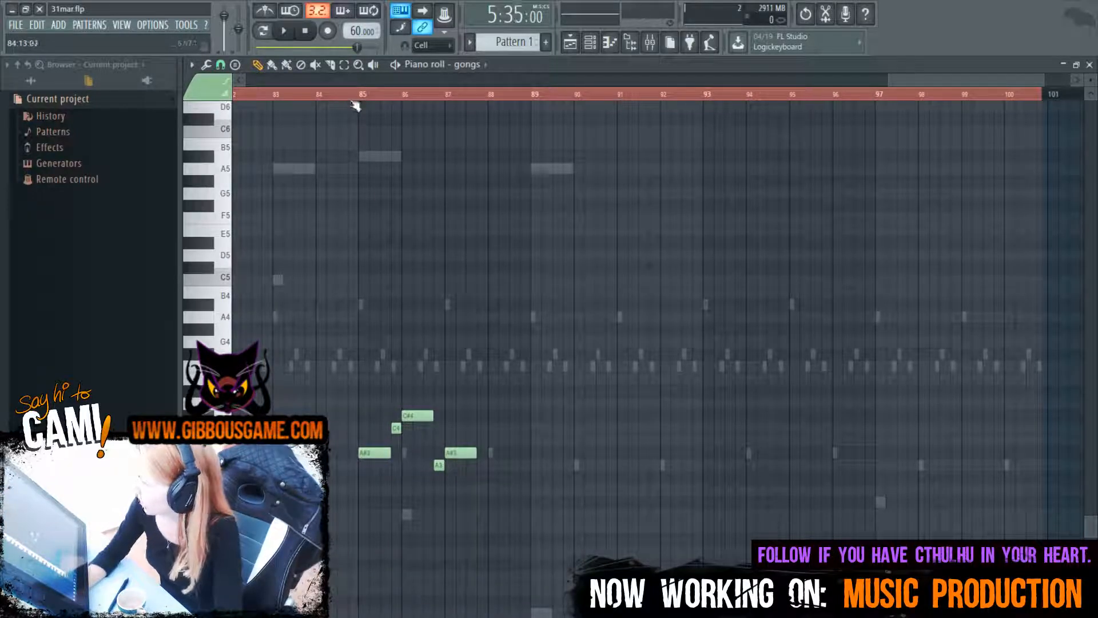
Play back the gongs melody around bars 85 to 88 in the piano roll
left_click(353, 99)
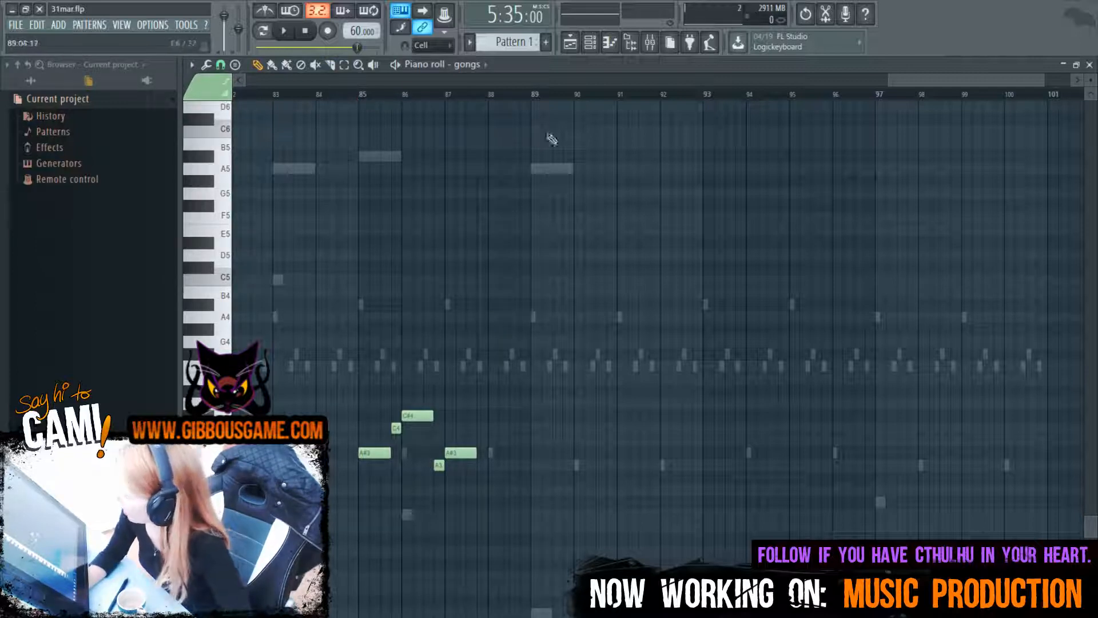
left_click_drag(883, 83, 815, 81)
left_click(589, 95)
key("space")
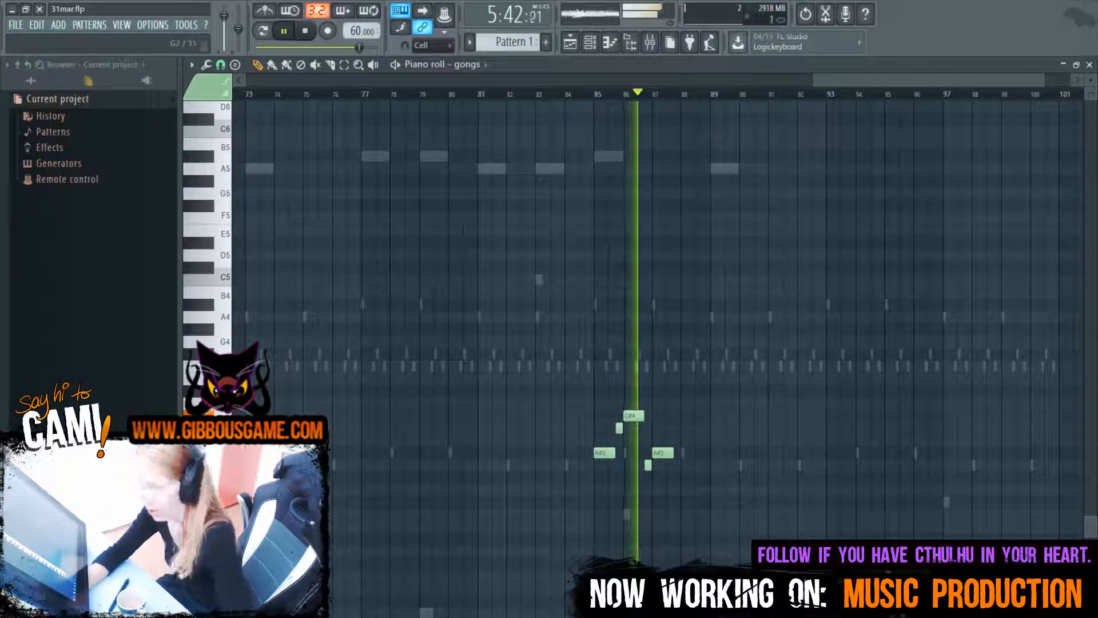
Rename the gongs channel to "tuba" in the Channel rack
key("F6")
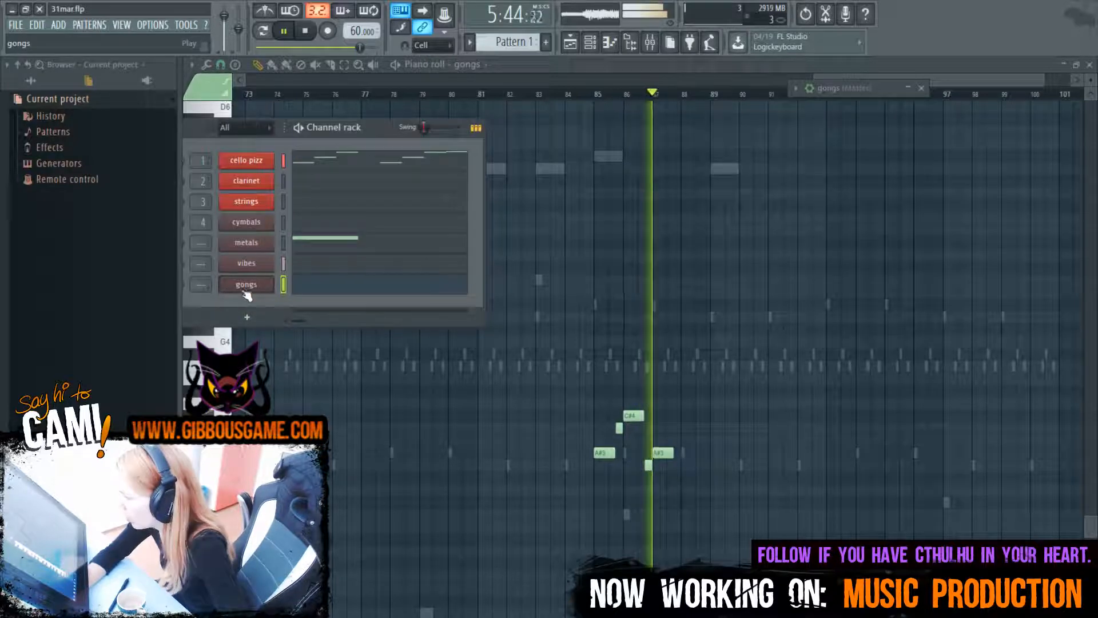
left_click_drag(331, 126, 449, 157)
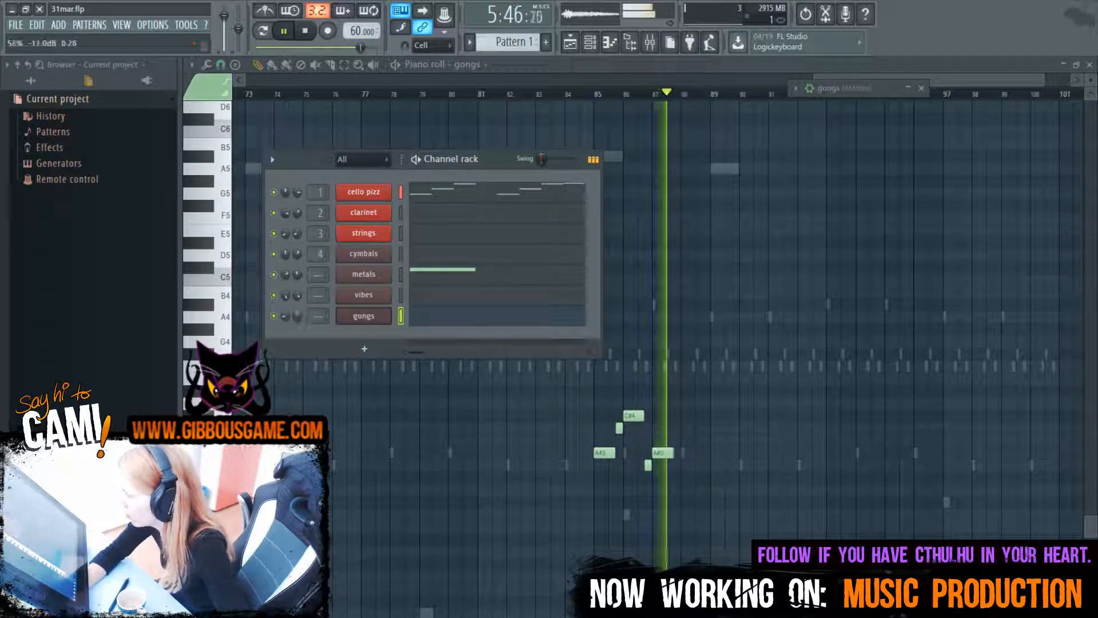
right_click(361, 316)
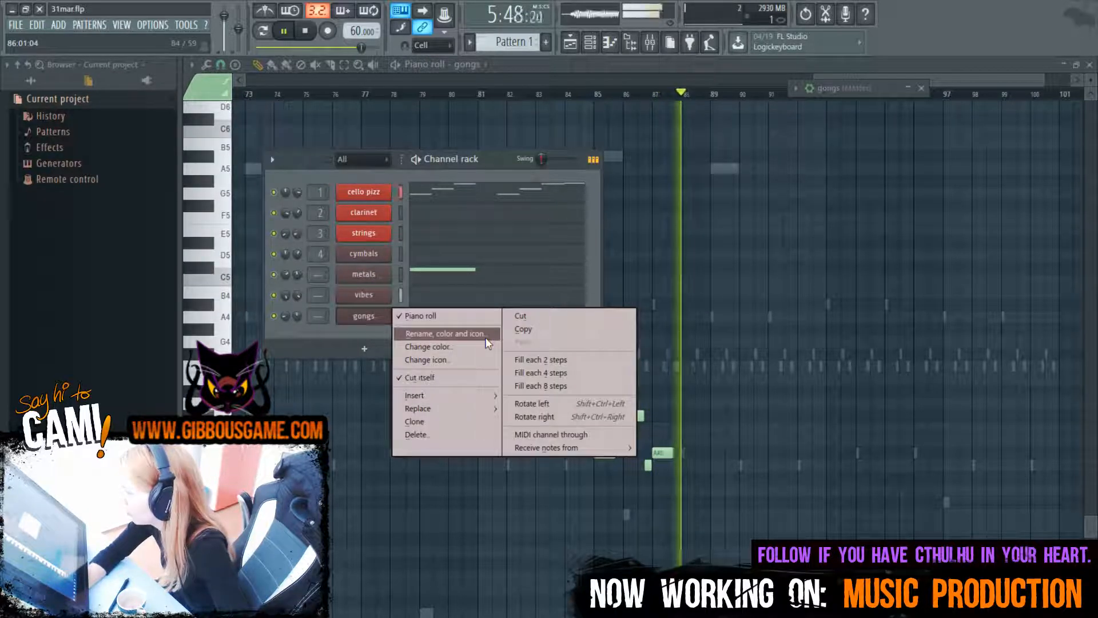
left_click(456, 336)
type("tuba")
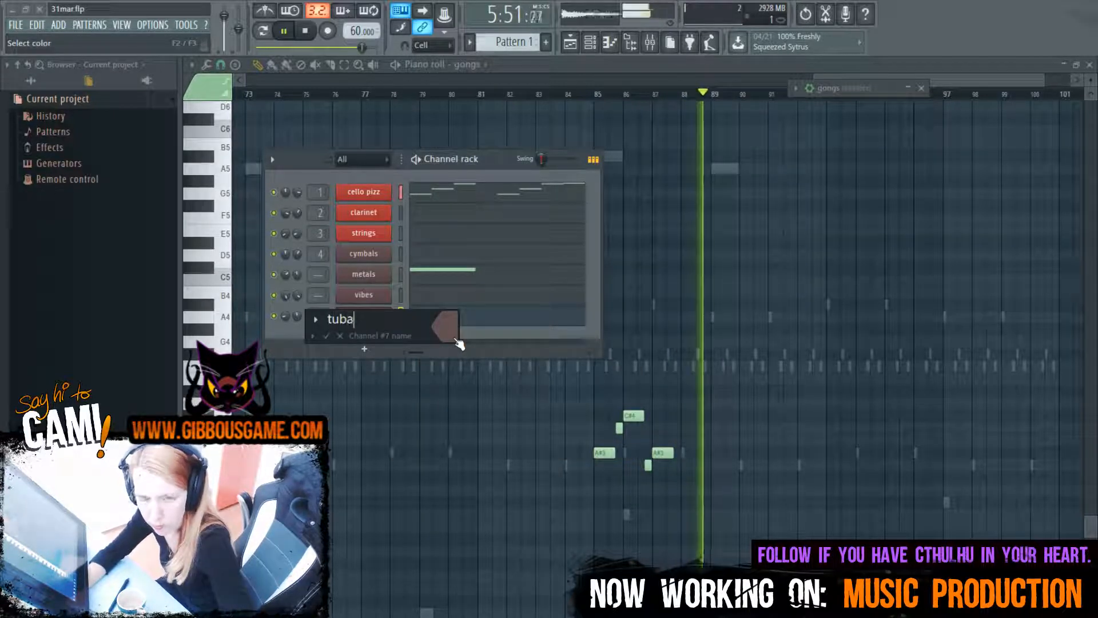
key("Return")
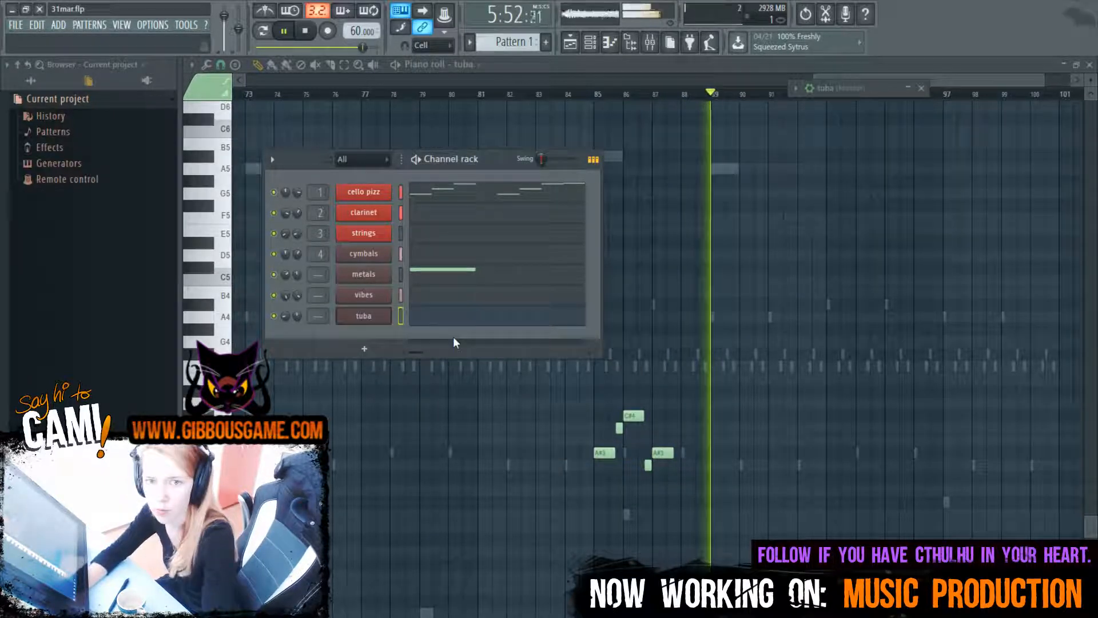
Look over Pattern 1 in the Playlist, return to the tuba piano roll and stop playback
key("F5")
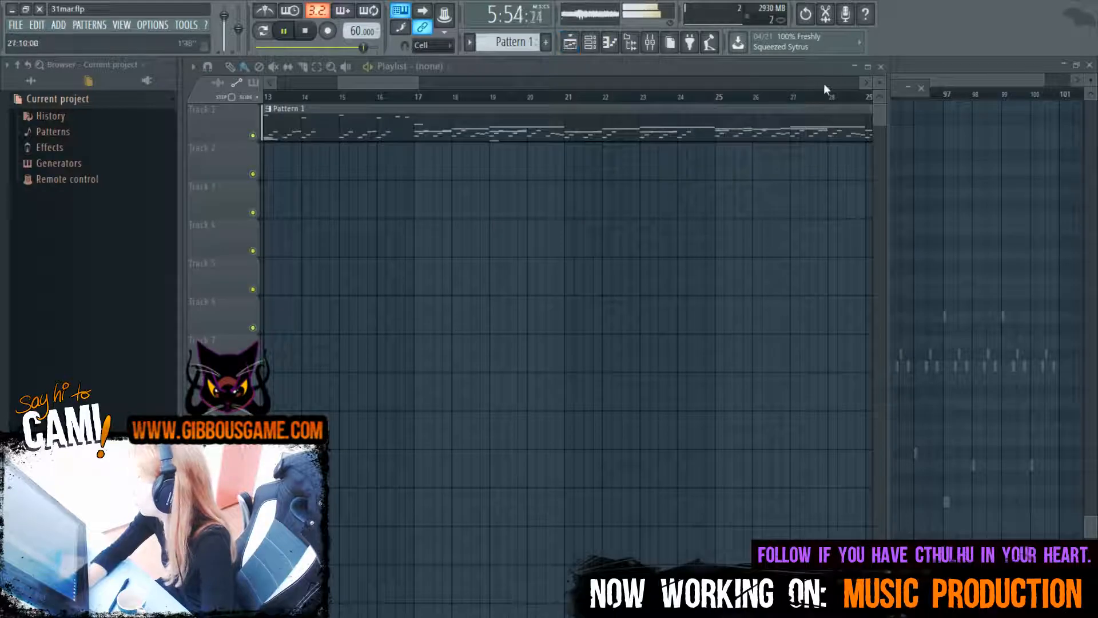
double_click(875, 68)
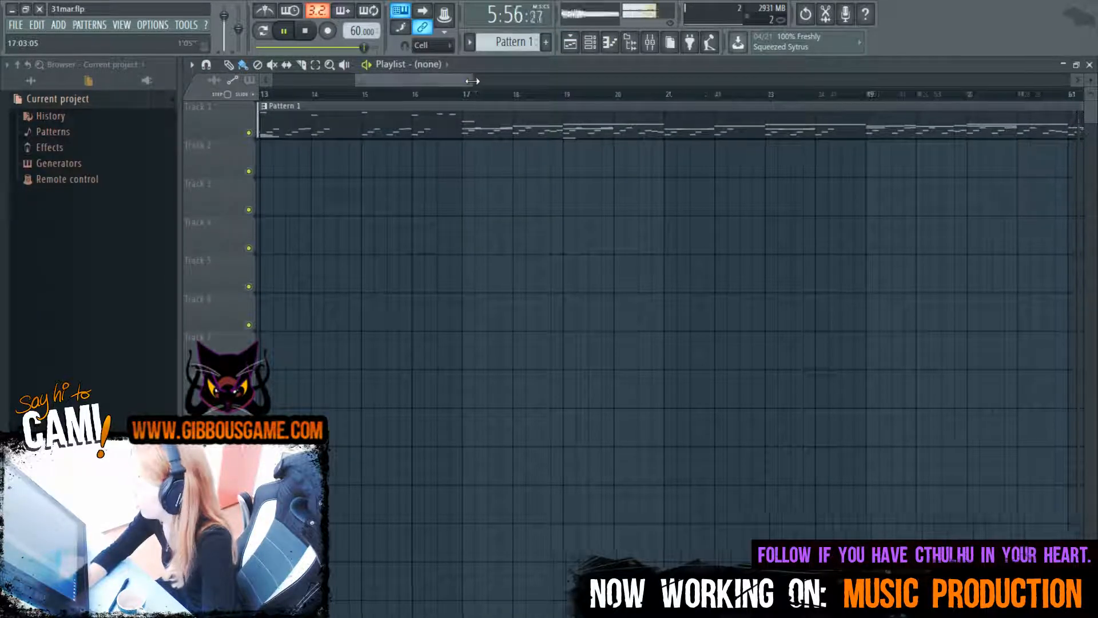
scroll(861, 95, "down", 5)
key("F7")
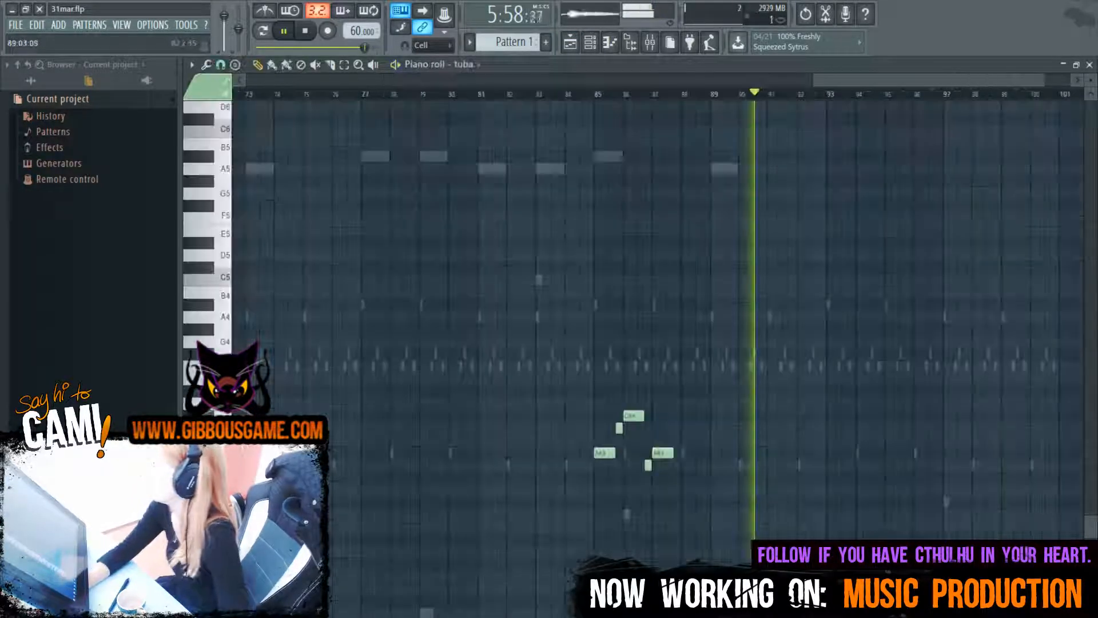
key("space")
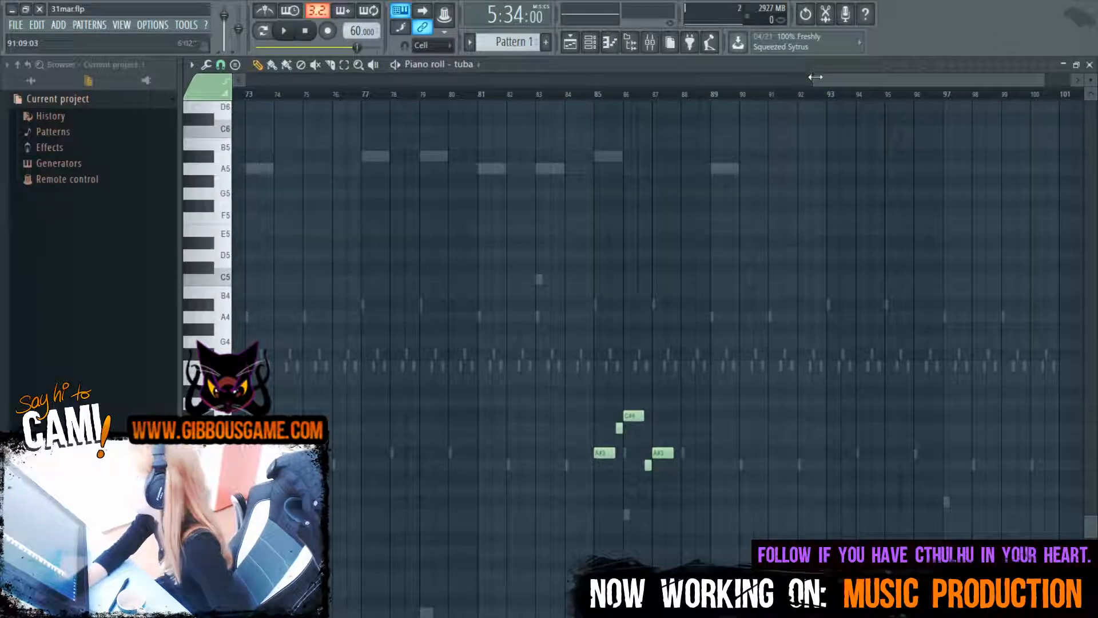
Try a tuba phrase with an A3 note at bar 89, a short C4 before bar 90 and a C#4 at bar 90
left_click_drag(814, 79, 907, 92)
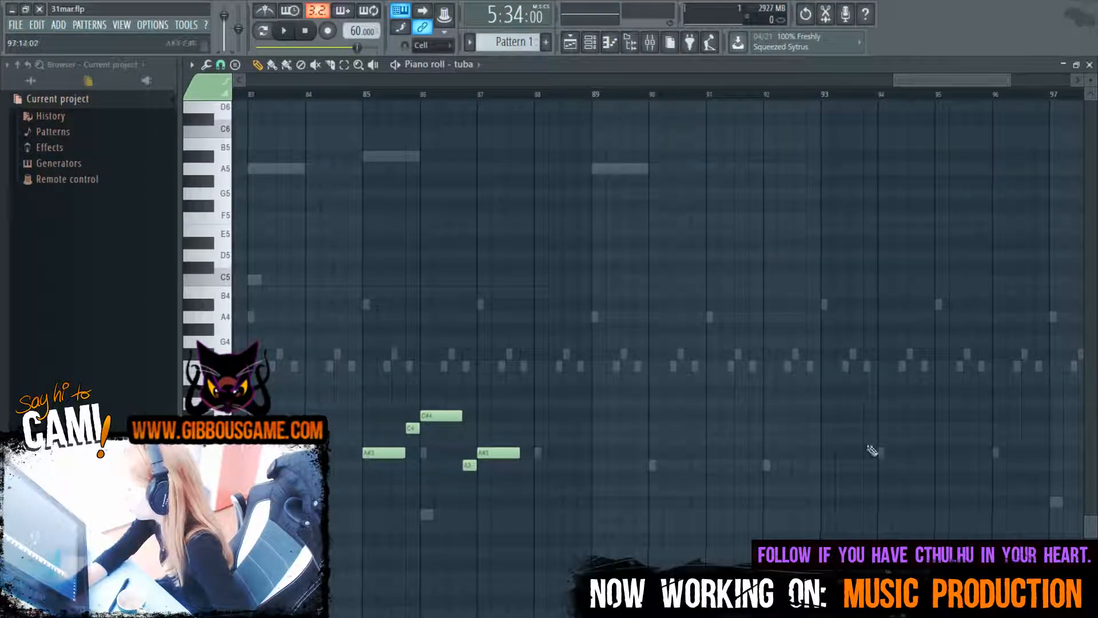
left_click_drag(598, 465, 586, 464)
left_click(595, 93)
key("space")
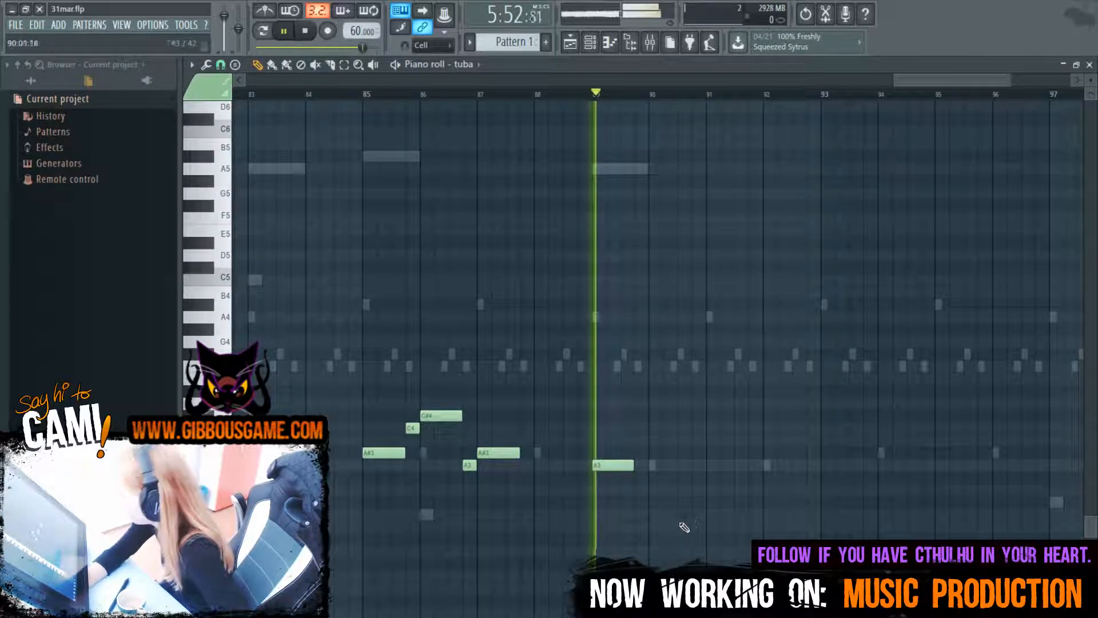
left_click(642, 427)
mouse_move(676, 427)
left_mouse_down()
mouse_move(648, 427)
mouse_move(691, 417)
left_mouse_up()
left_click(656, 415)
key("space")
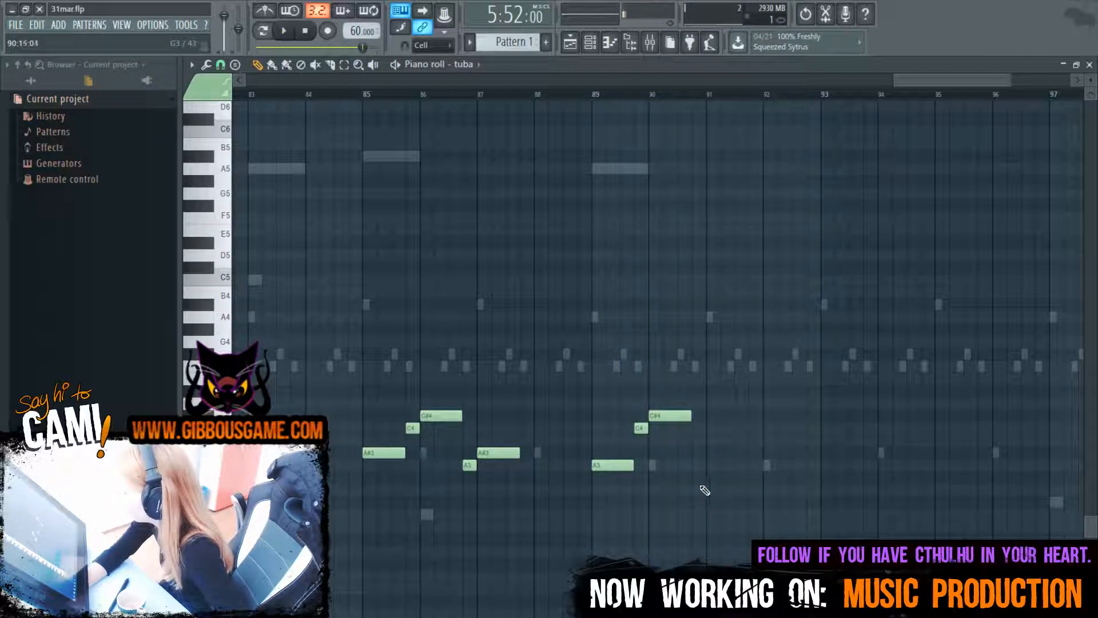
Try extending the tuba phrase with a short G#3 note before bar 91 and an A3 note at bar 91
left_click(693, 478)
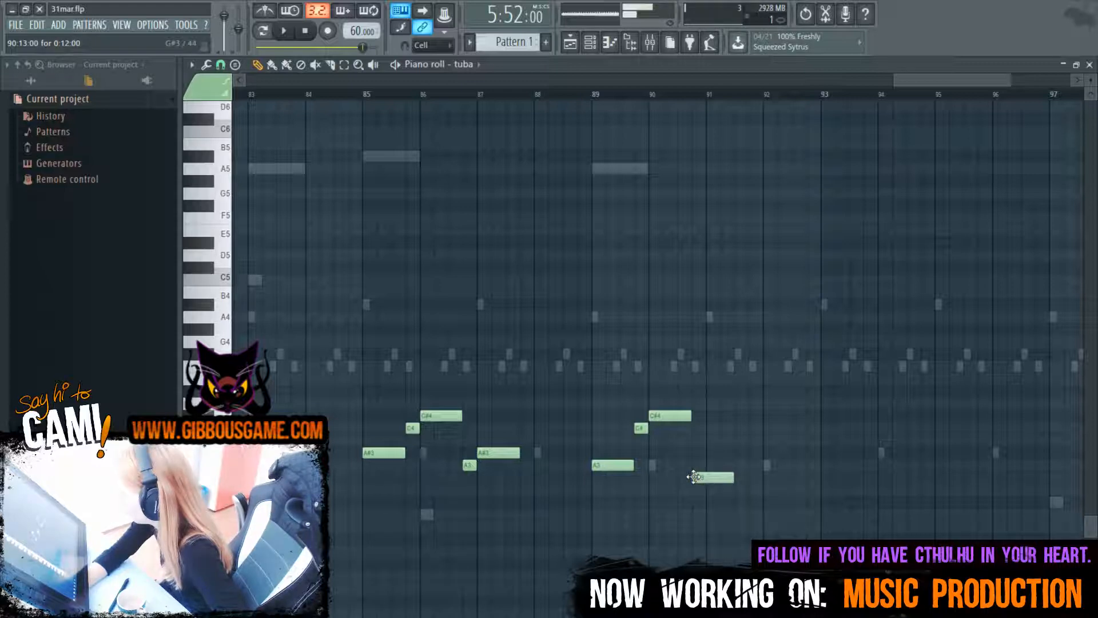
left_click(707, 462)
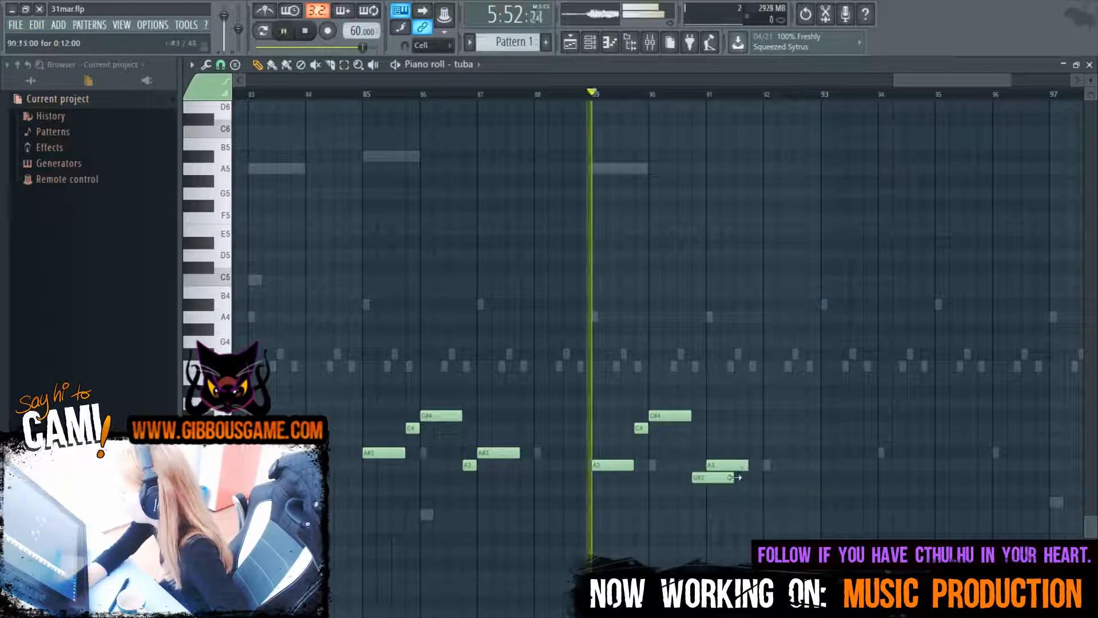
key("space")
left_click_drag(734, 478, 706, 480)
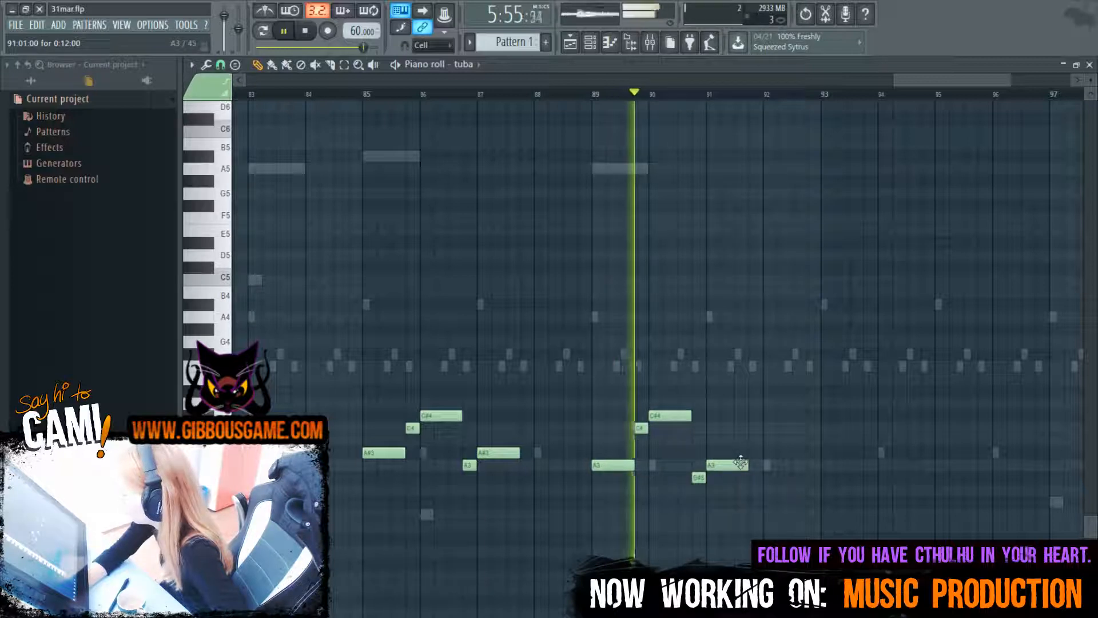
mouse_move(697, 477)
left_mouse_down()
mouse_move(697, 502)
mouse_move(698, 475)
left_mouse_up()
key("space")
Delete the trial tuba notes from bar 89 onward
right_click(698, 473)
right_click(726, 465)
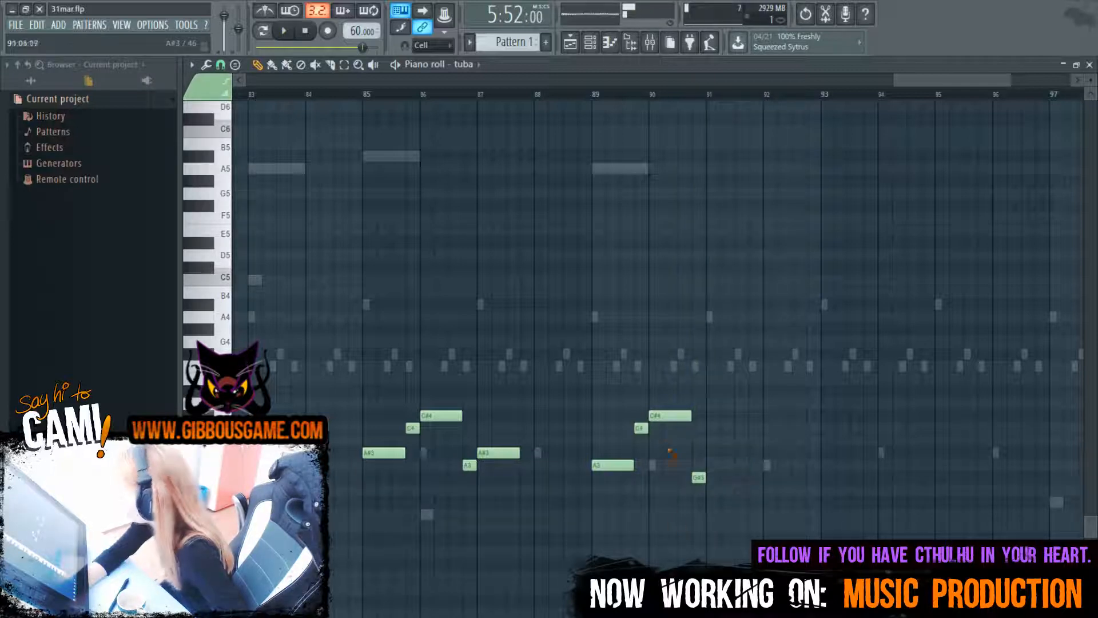
right_click(669, 416)
right_click(641, 428)
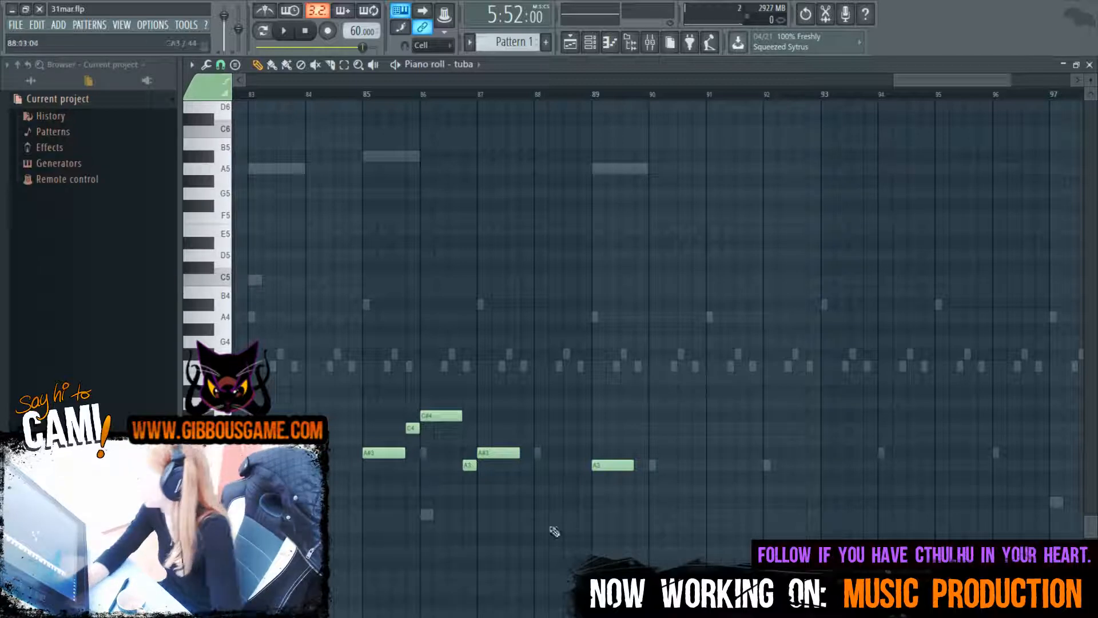
right_click(615, 465)
Add a short C#4 tuba note just before bar 89 and an A3 note at bar 89, and listen to them
left_click(364, 94)
key("space")
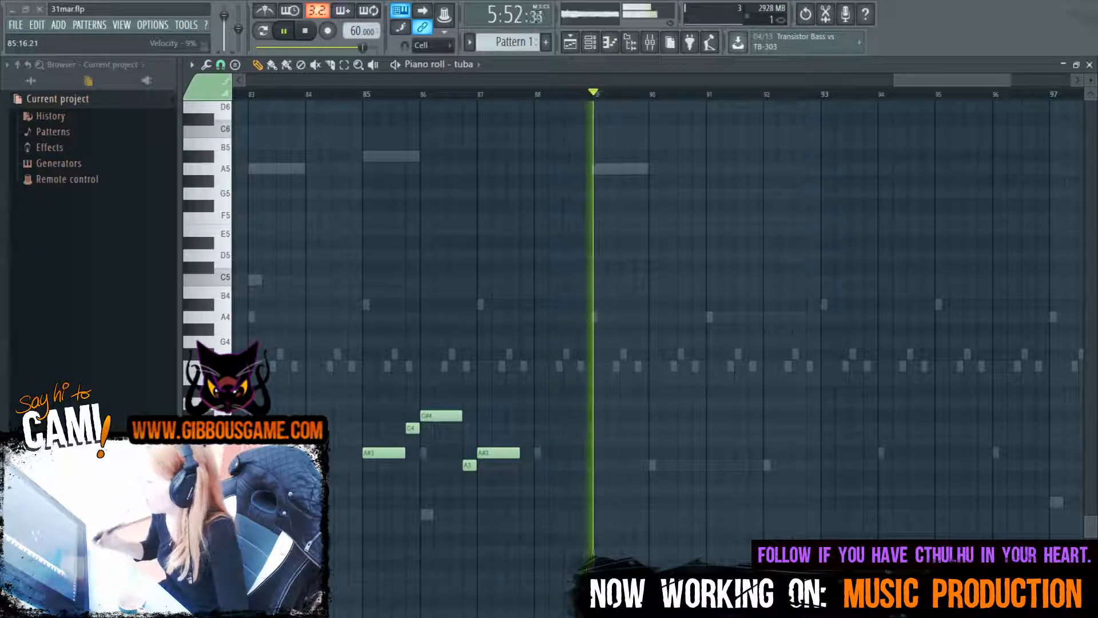
key("space")
left_click(583, 416)
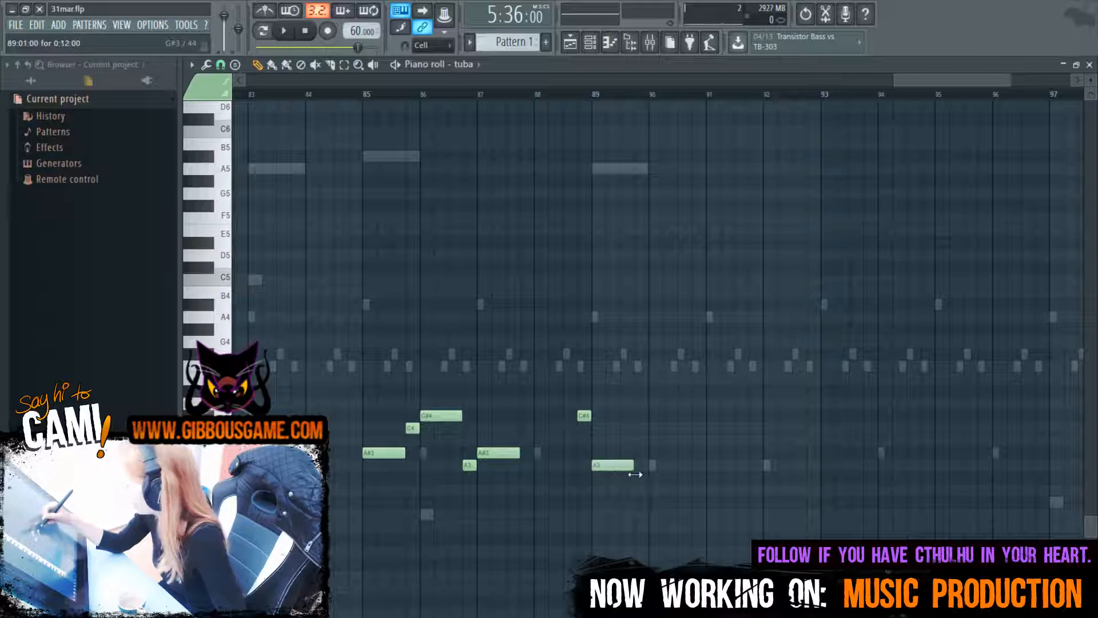
key("space")
left_click(571, 86)
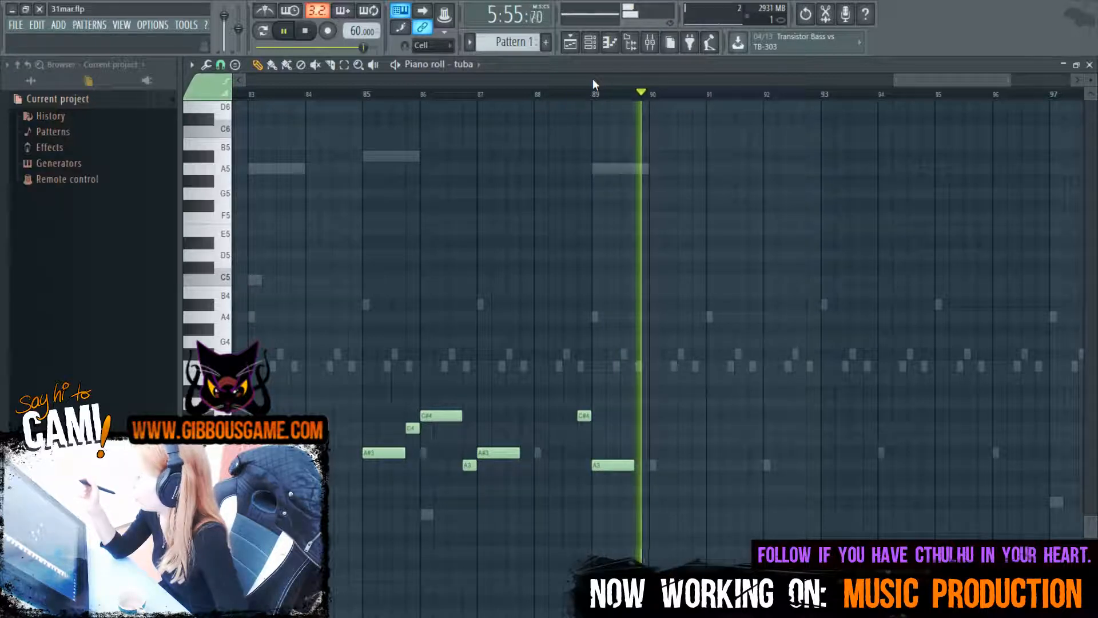
key("space")
Add a C4 note at bar 90 and a C#4 at bar 91, each preceded by a short A#3, and play the phrase
left_click(652, 452)
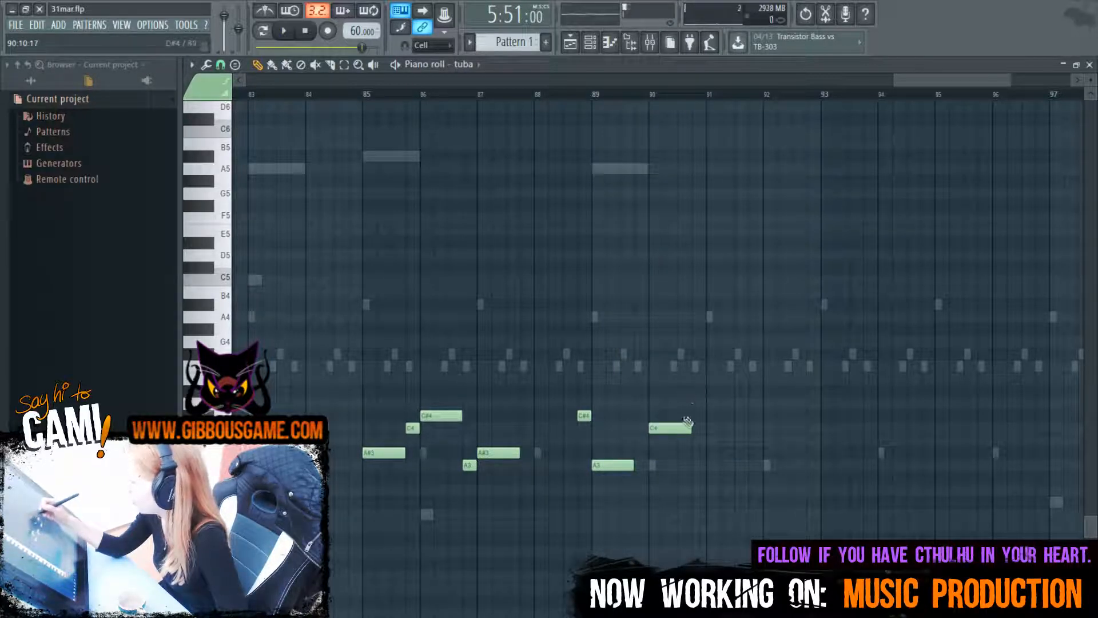
key("space")
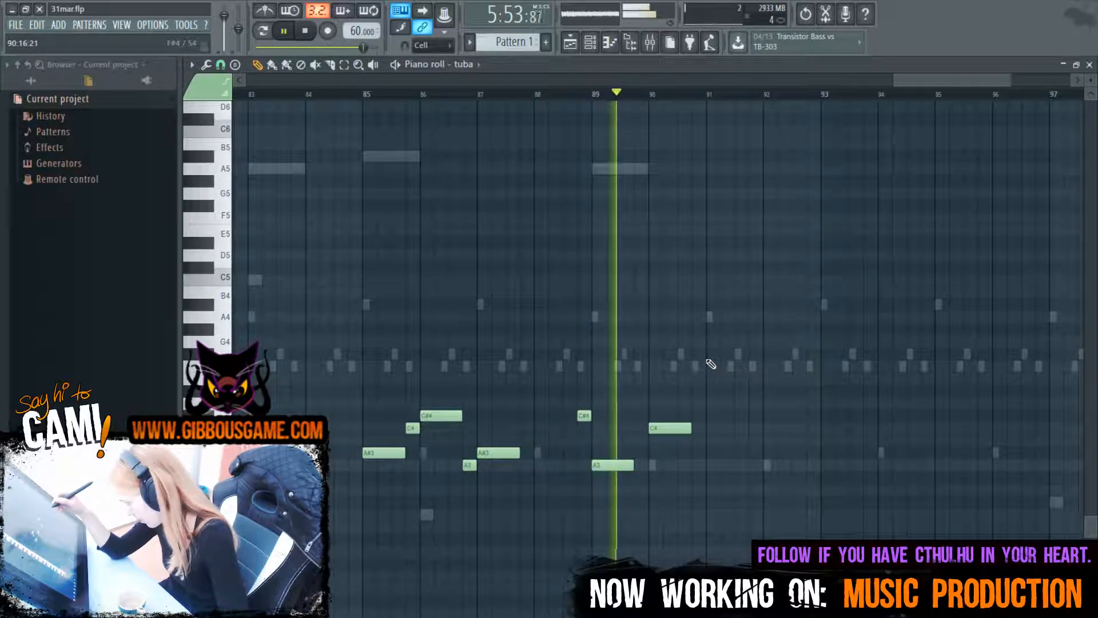
left_click(644, 452)
left_click_drag(676, 452, 648, 452)
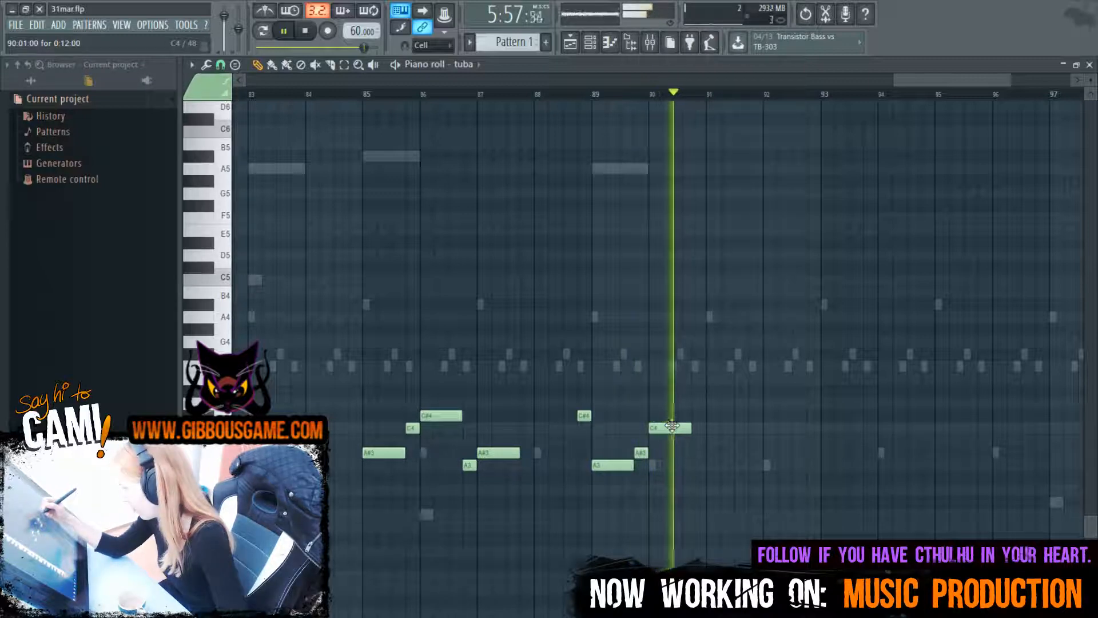
key("space")
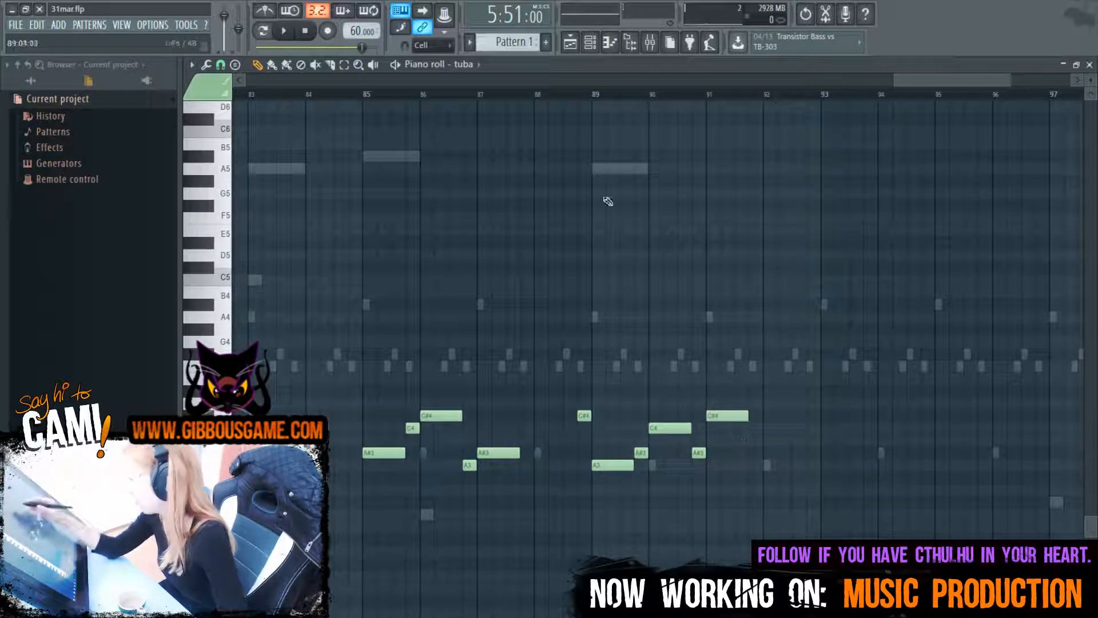
left_click(574, 86)
key("space")
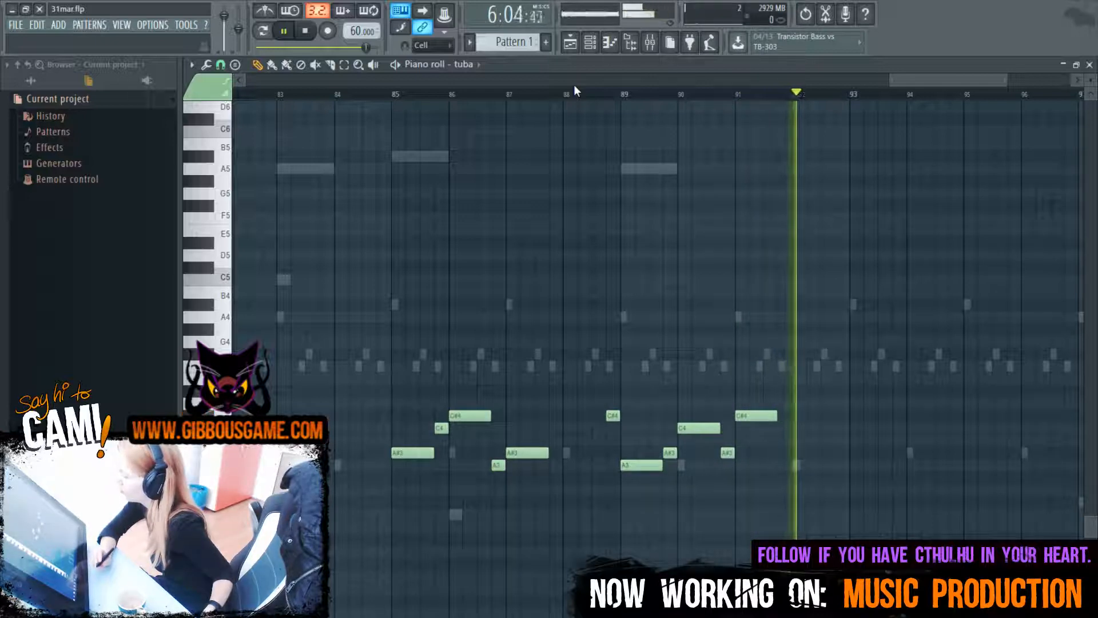
Try an F4 tuba note at bar 93 followed by a C#4 note just before bar 94
left_click(860, 390)
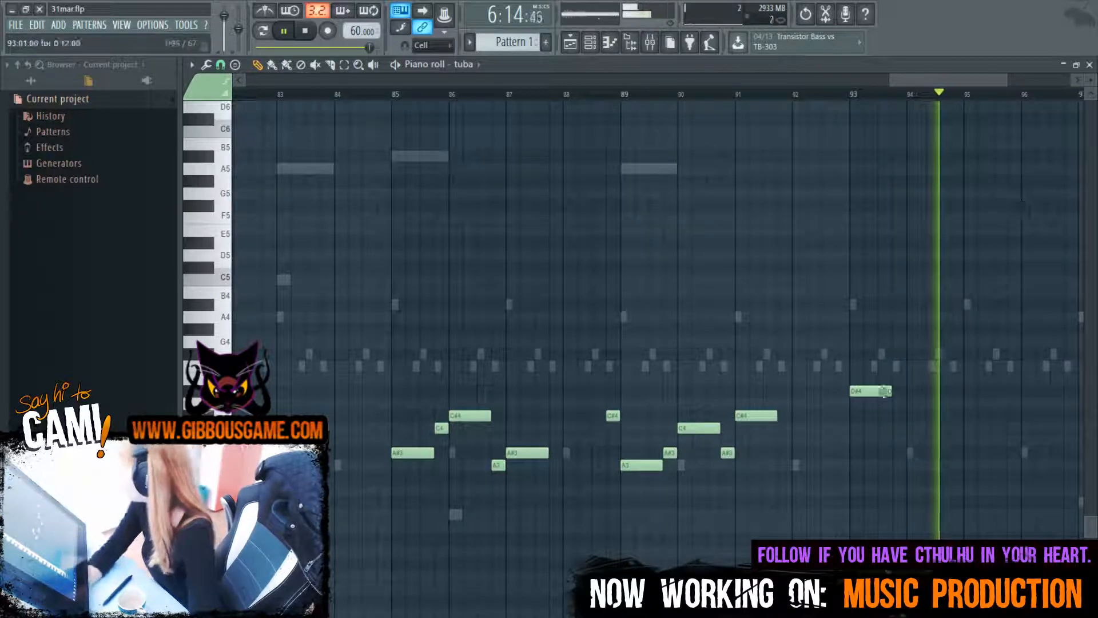
key("space")
left_click_drag(877, 392, 882, 371)
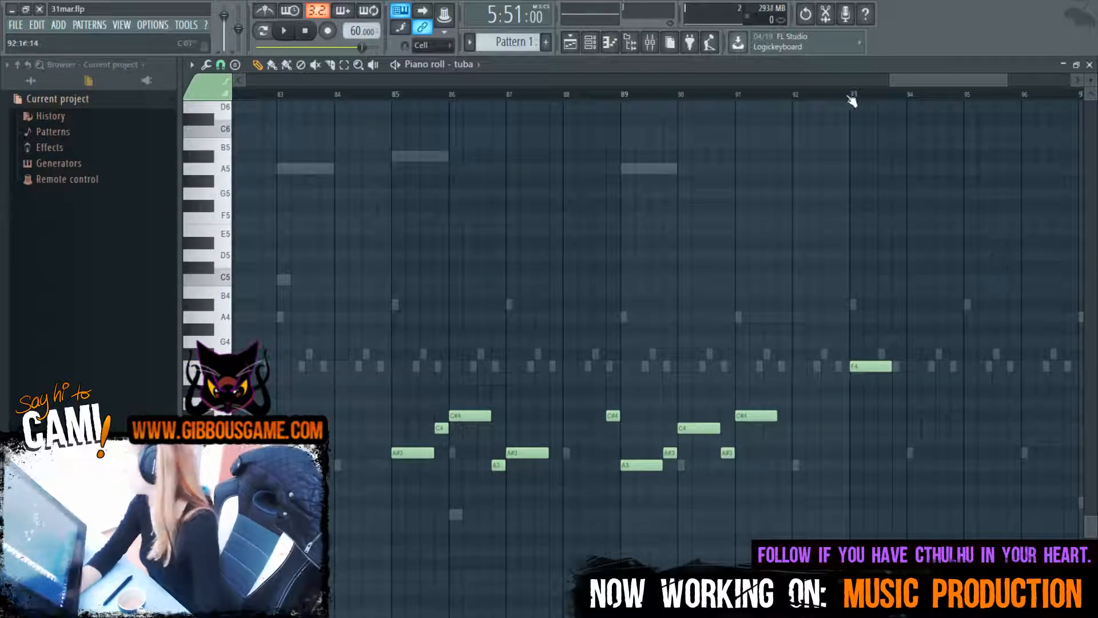
key("space")
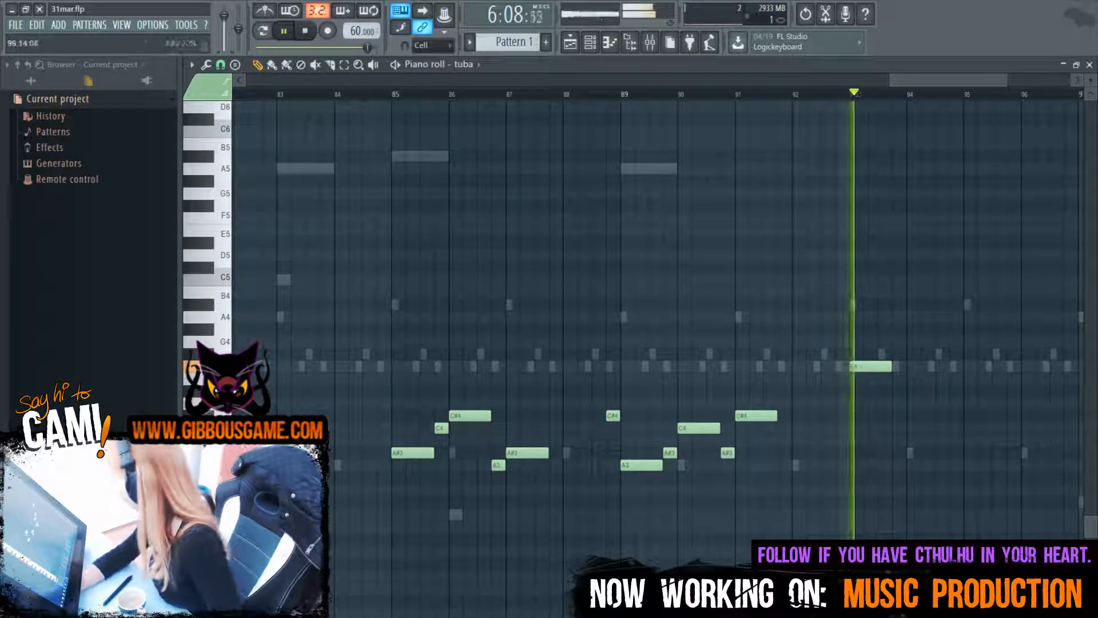
left_click_drag(931, 78, 960, 78)
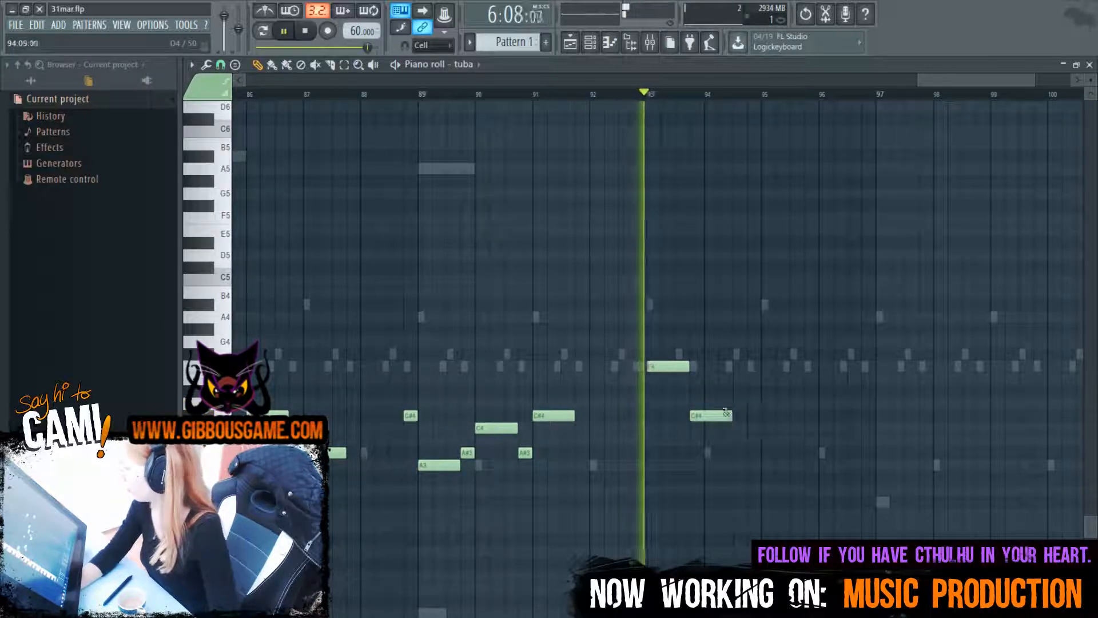
Delete the trial F4 and C#4 notes around bar 93
right_click(715, 415)
key("space")
left_click_drag(985, 85, 793, 95)
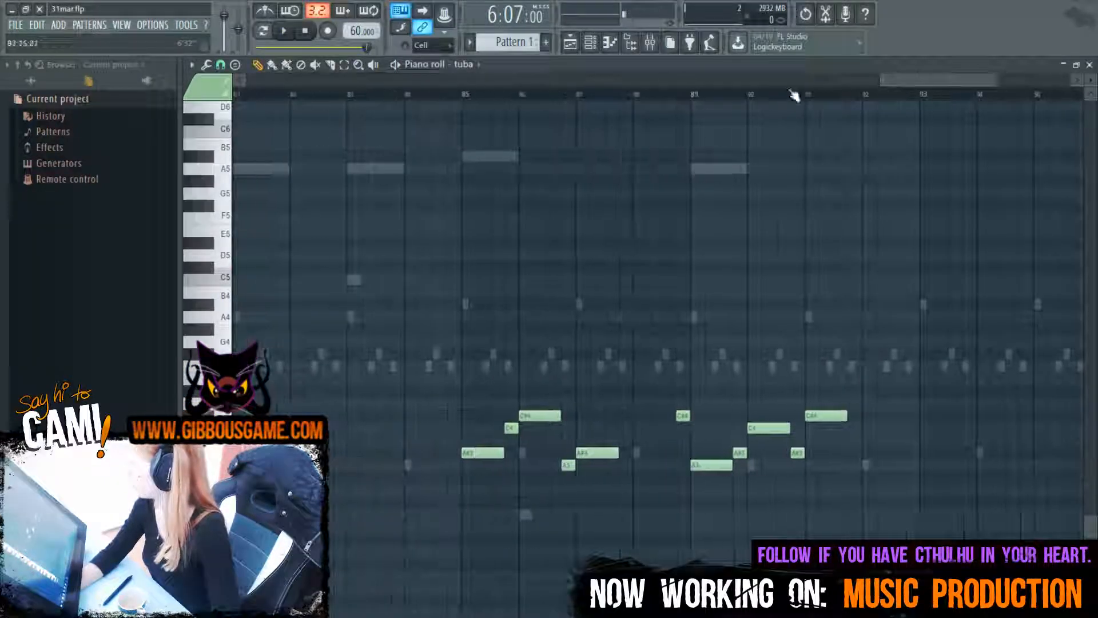
Play back the tuba melody from bar 85 to review both phrases
left_click(467, 95)
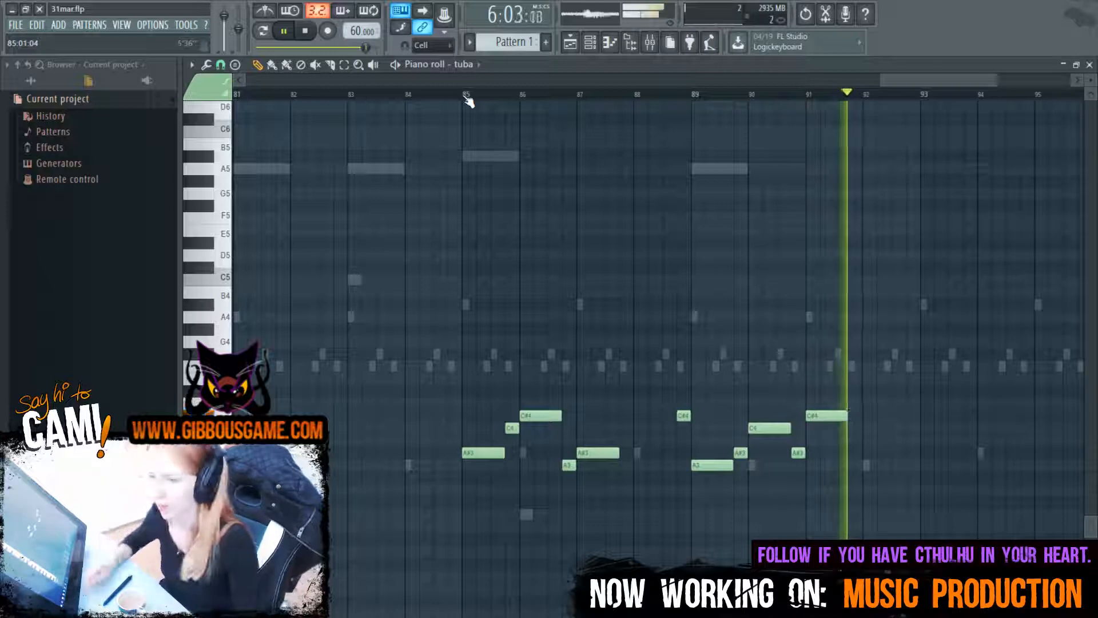
key("space")
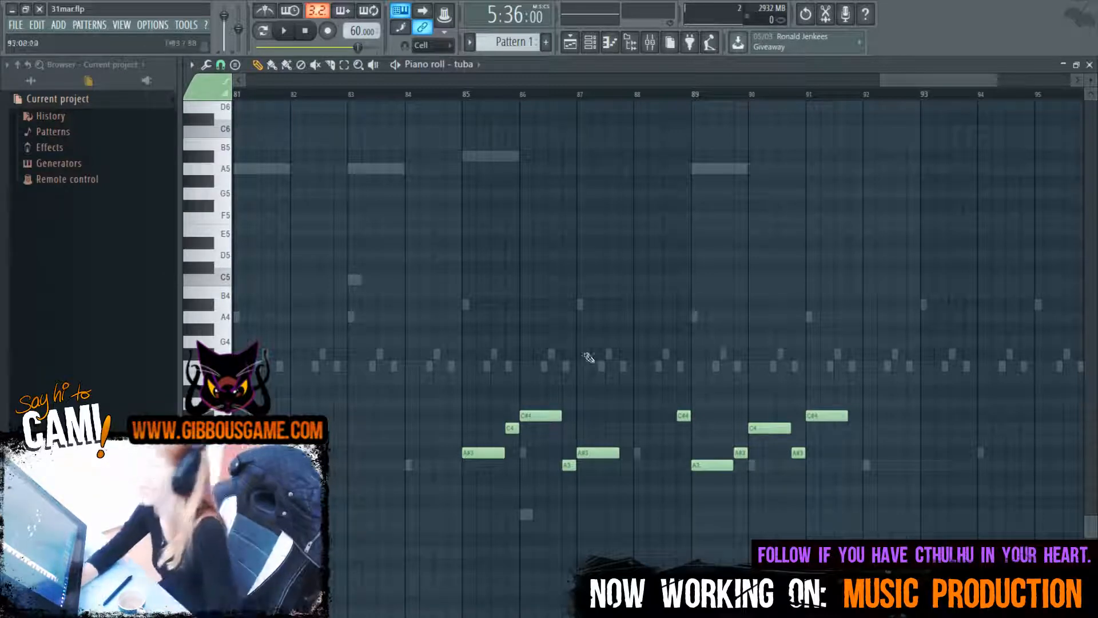
left_click(461, 98)
key("space")
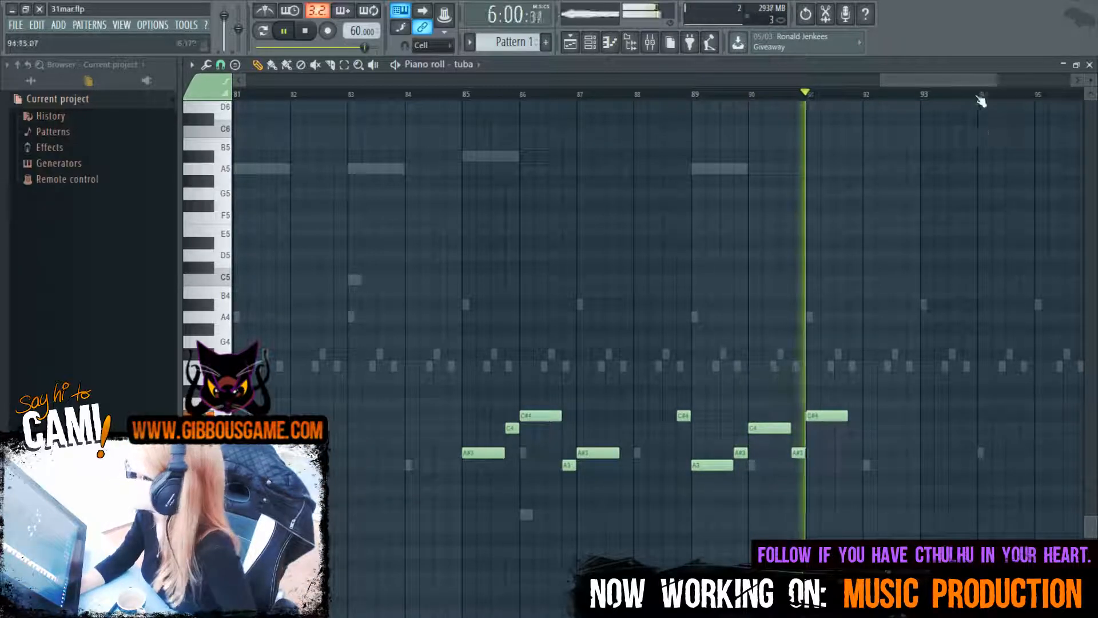
Stop the tuba playback and open the recent project suspense (31 mar).flp to play it from the beginning
left_click_drag(975, 80, 1008, 119)
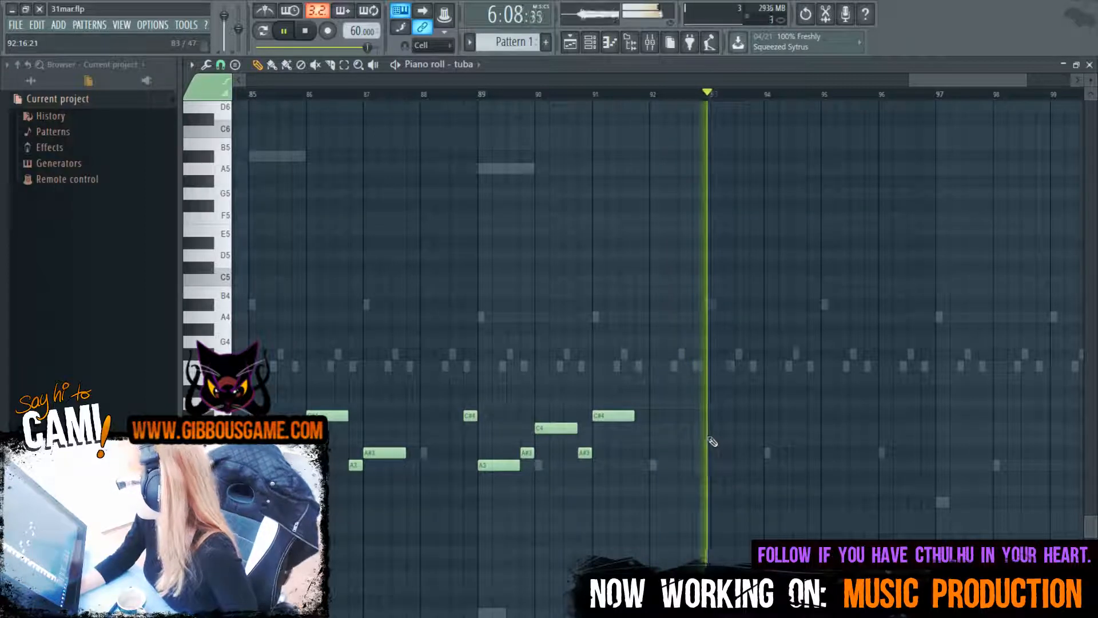
key("space")
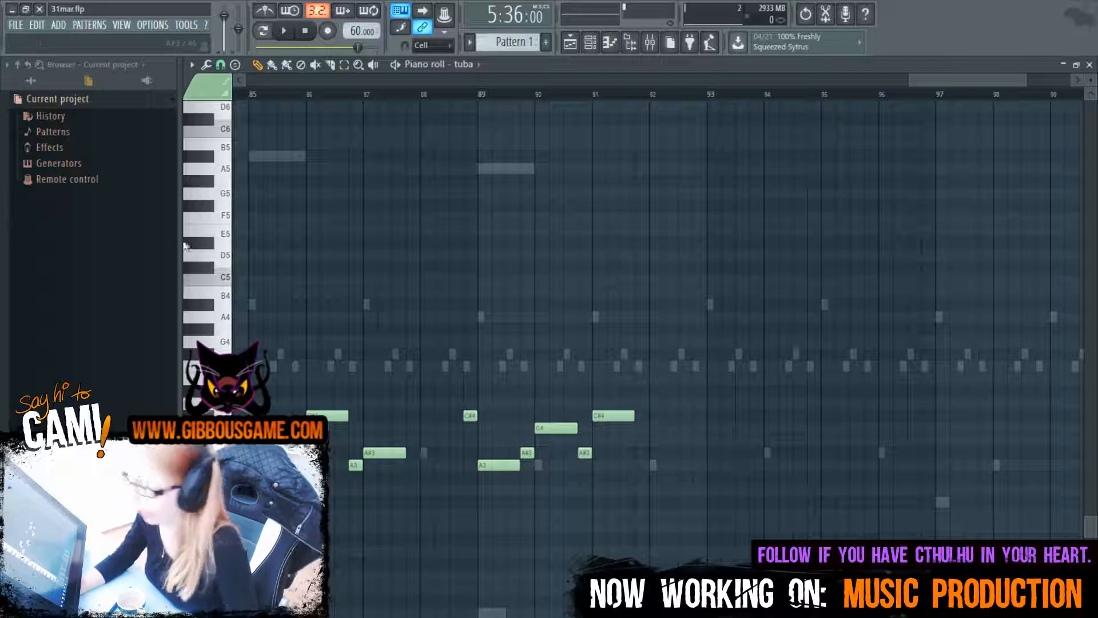
left_click(18, 25)
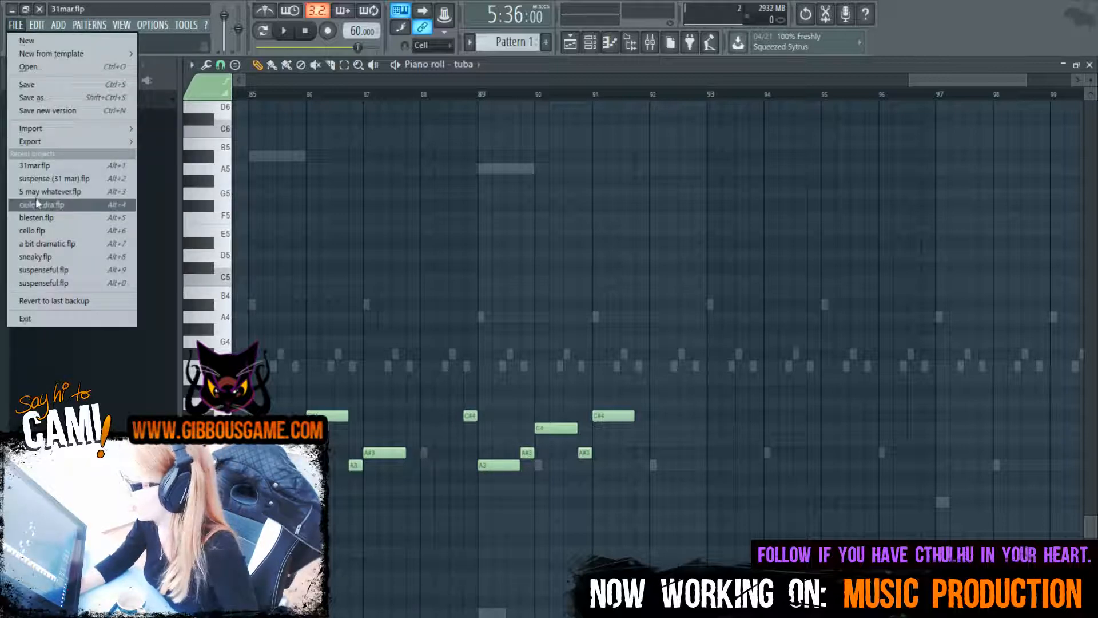
left_click(51, 178)
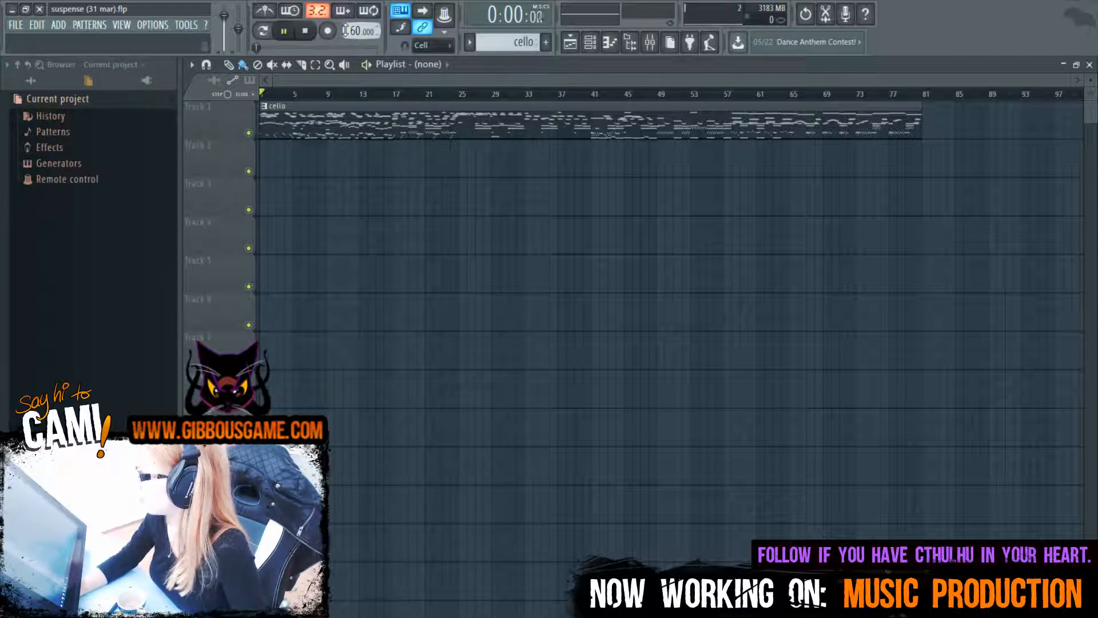
key("space")
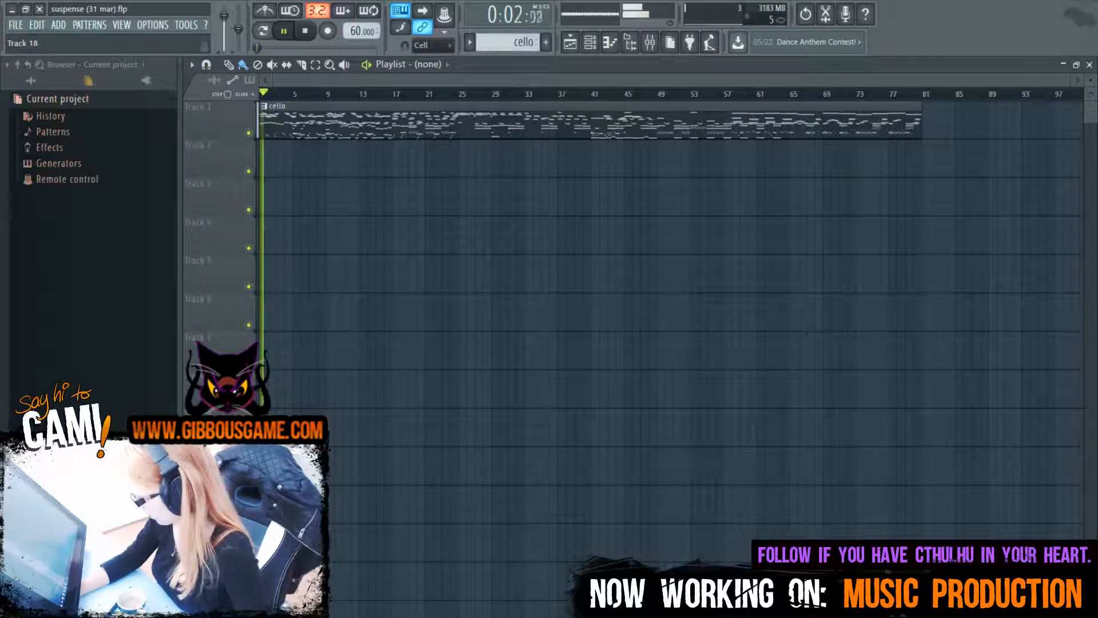
Switch to Toon Boom Harmony, advance the NewsPaperNeil scene to frame 90 and save it
key("alt+Tab")
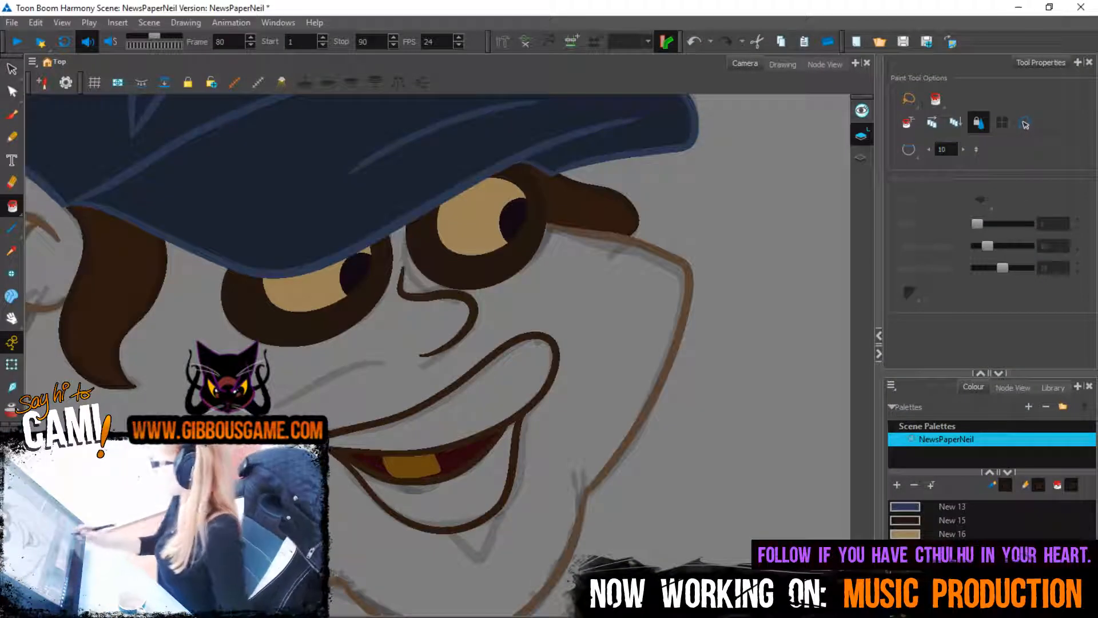
key("period")
key("period")
key("ctrl+s")
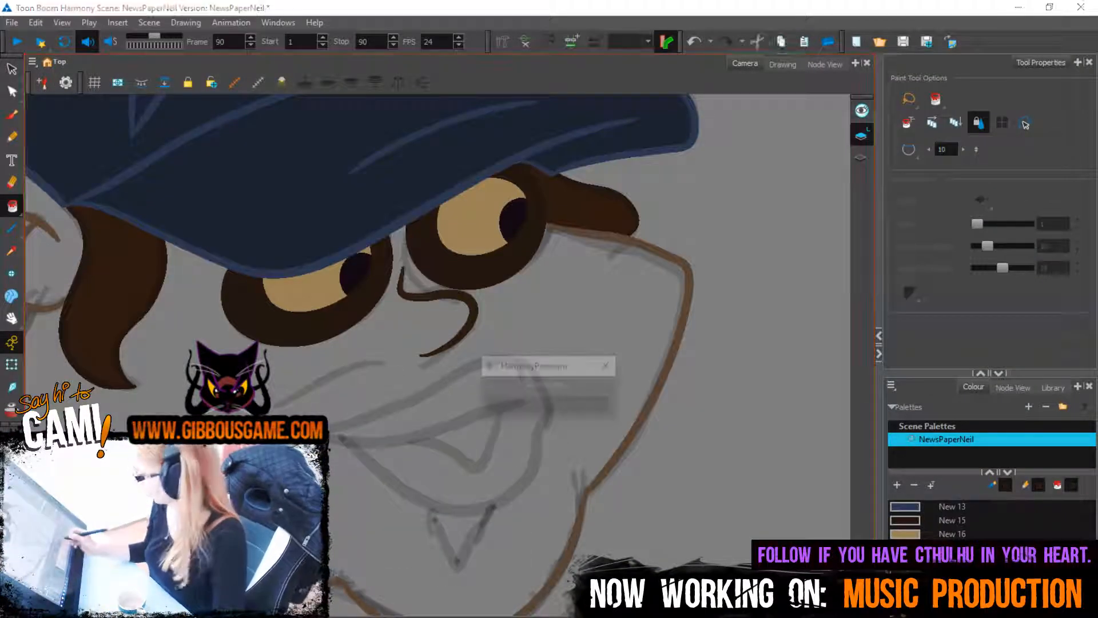
Trace the rough rounded mouth sketch at frame 81 with the Pencil tool, undoing the last two strokes
key("f")
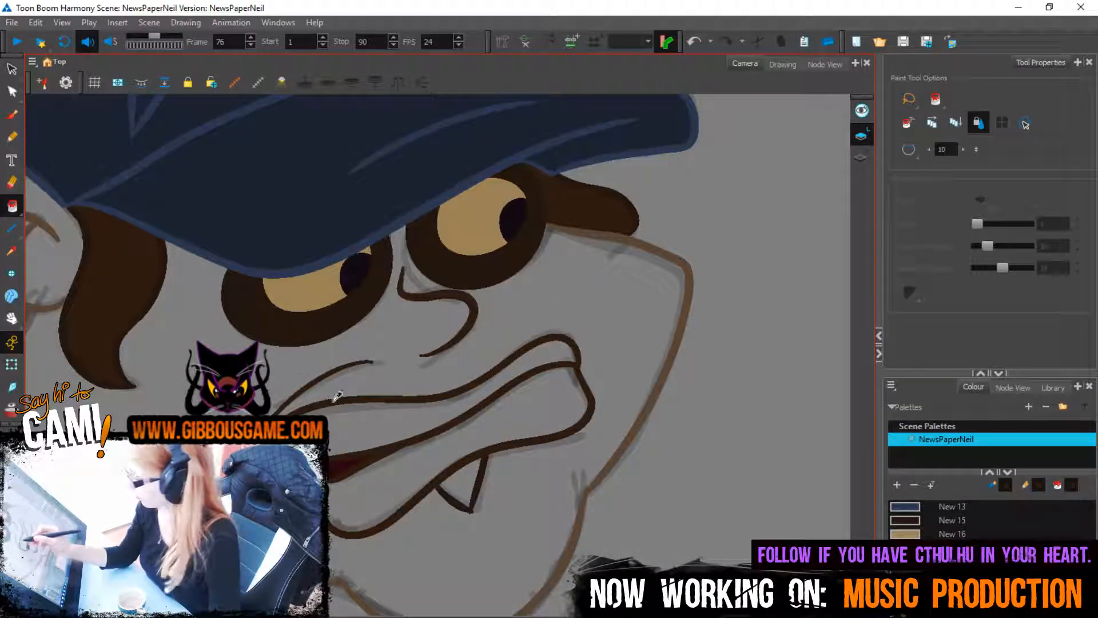
left_click(19, 142)
key("period")
key("period")
key("period")
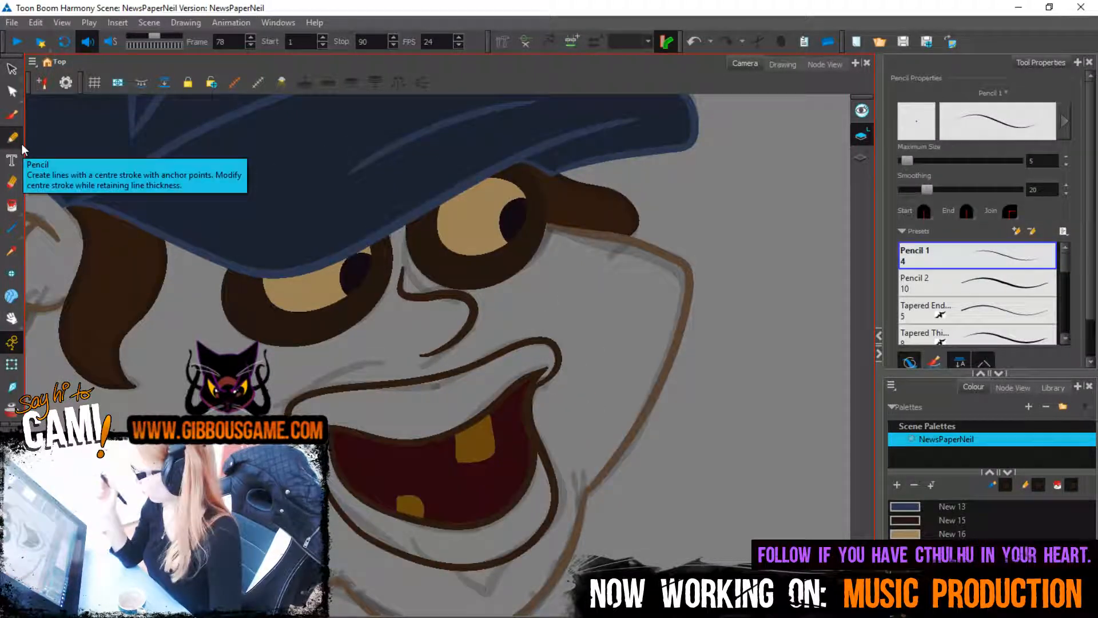
key("period")
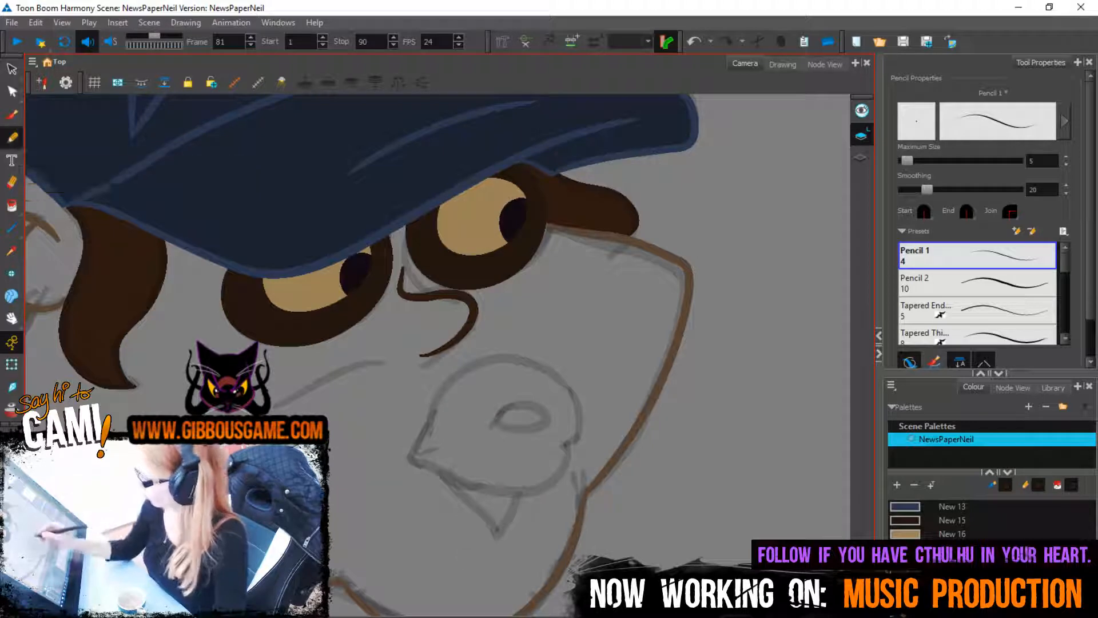
left_click_drag(512, 404, 491, 424)
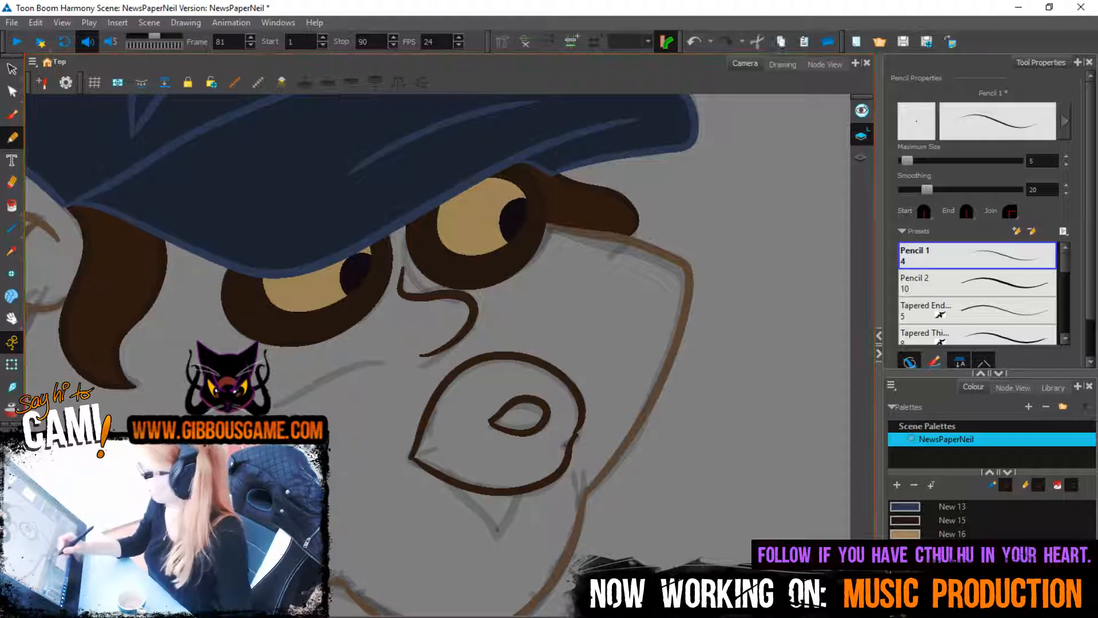
key("ctrl+z")
key("ctrl+z")
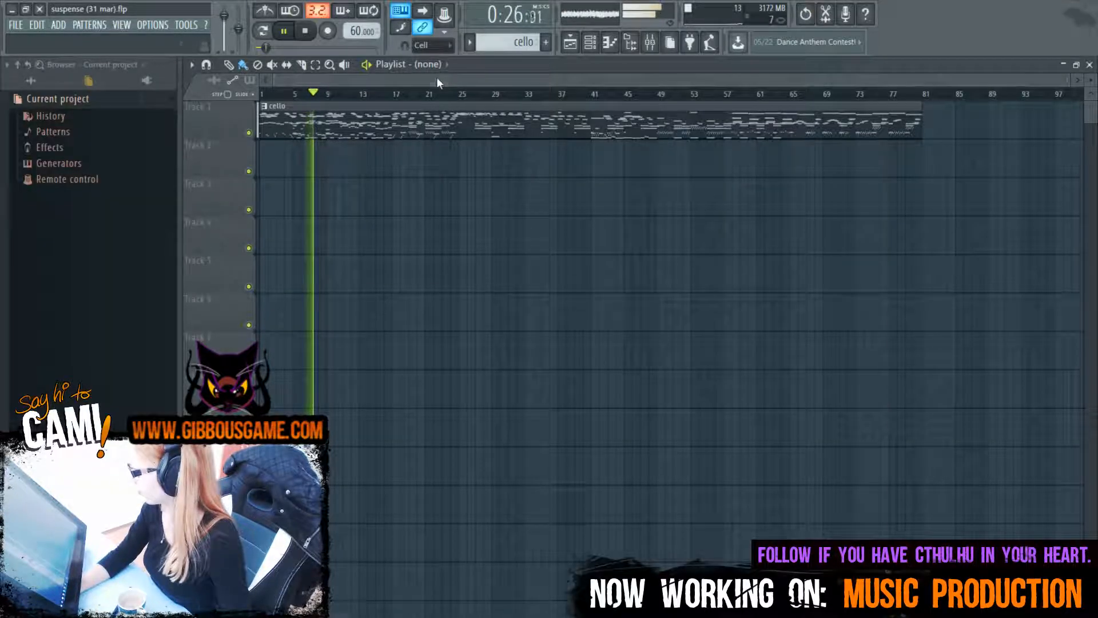
Return to FL Studio and listen to the suspense project with the channel rack shown, stopping playback at the end
key("Tab")
key("F6")
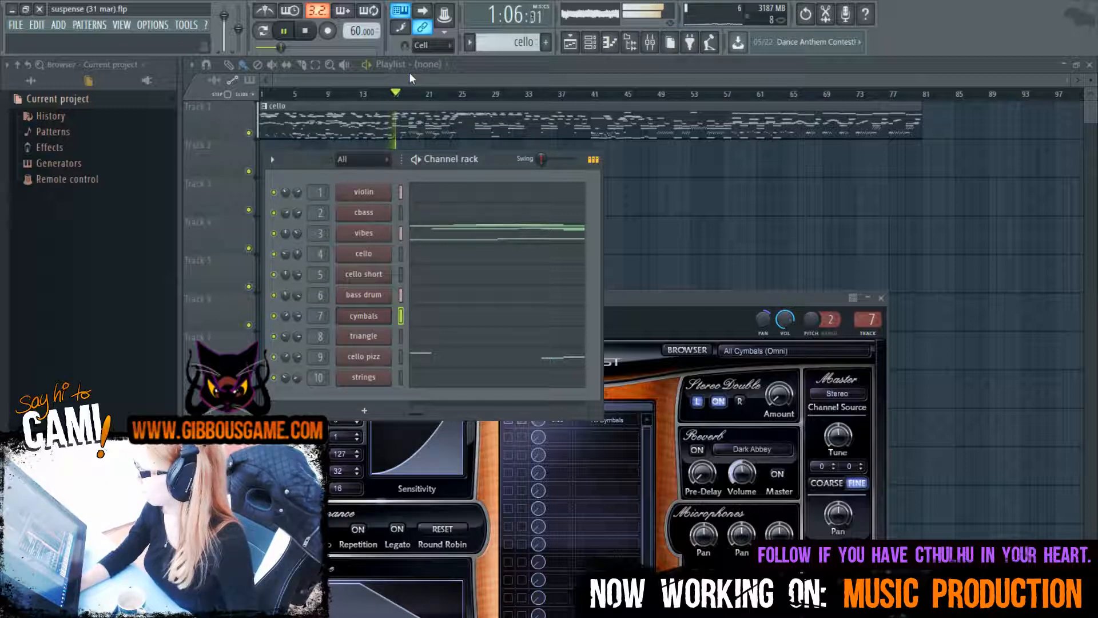
key("space")
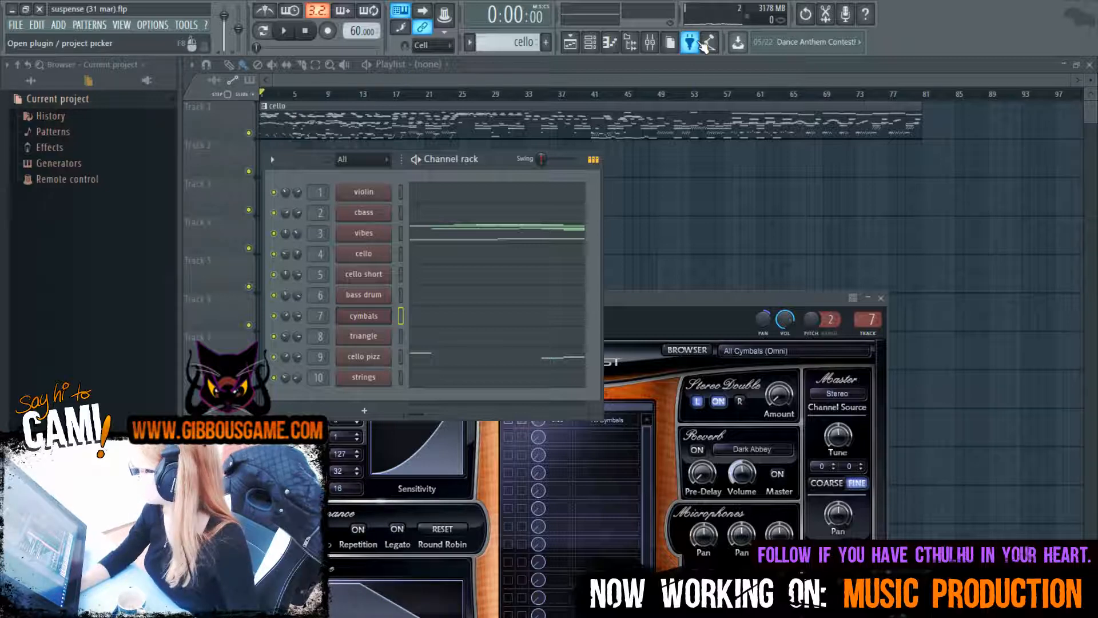
Remove Fruity Reeverb 2 from the first effect slot of the master mixer track
left_click(650, 42)
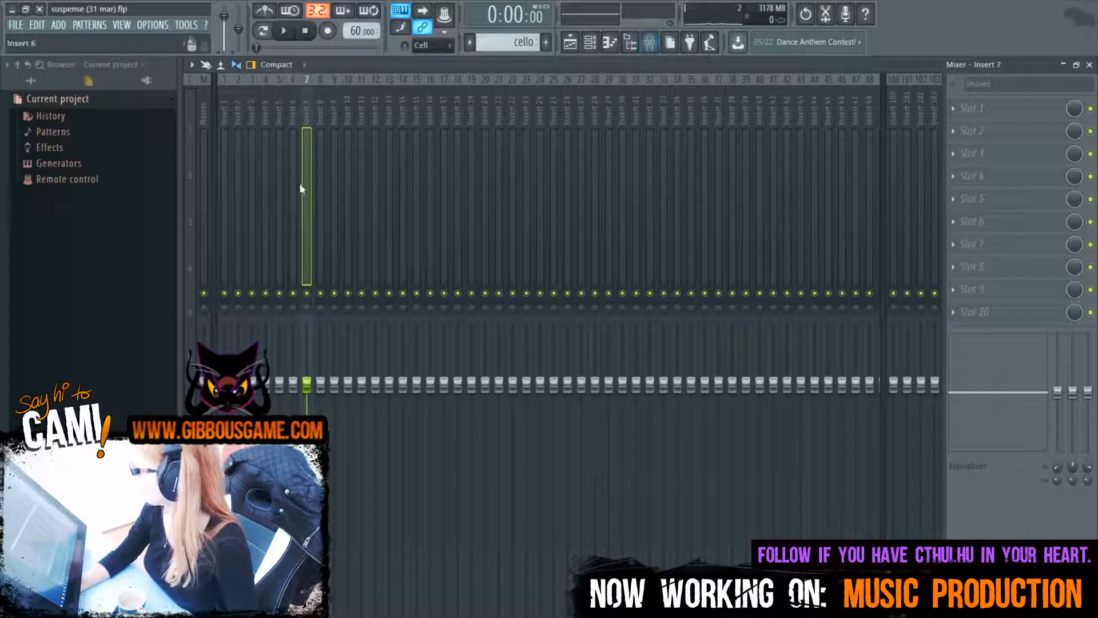
left_click(203, 116)
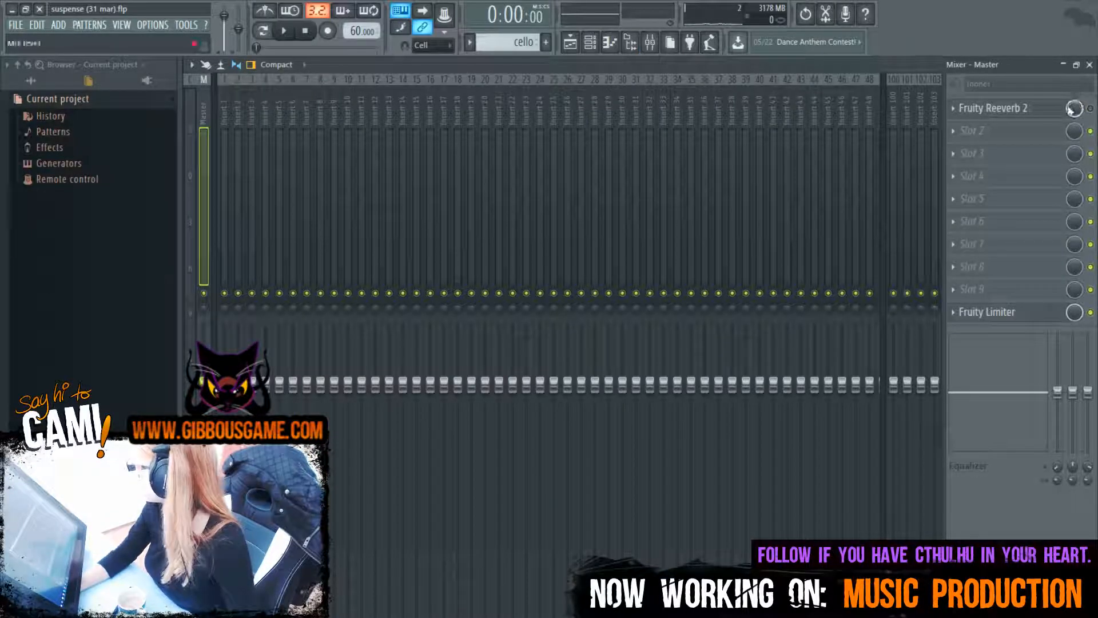
right_click(969, 116)
mouse_move(966, 129)
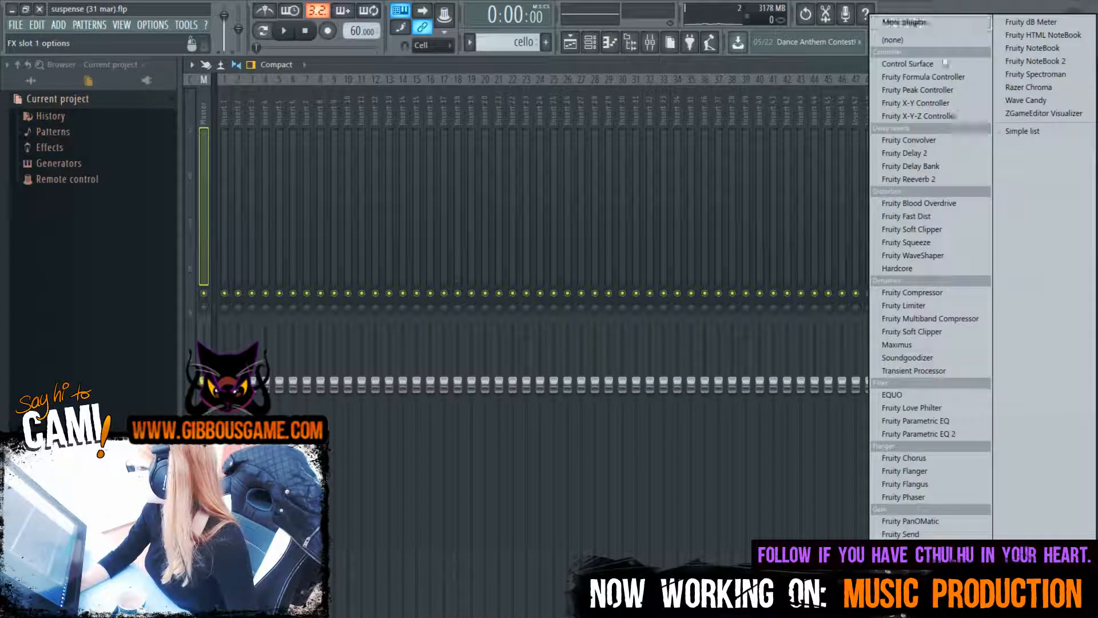
left_click(924, 43)
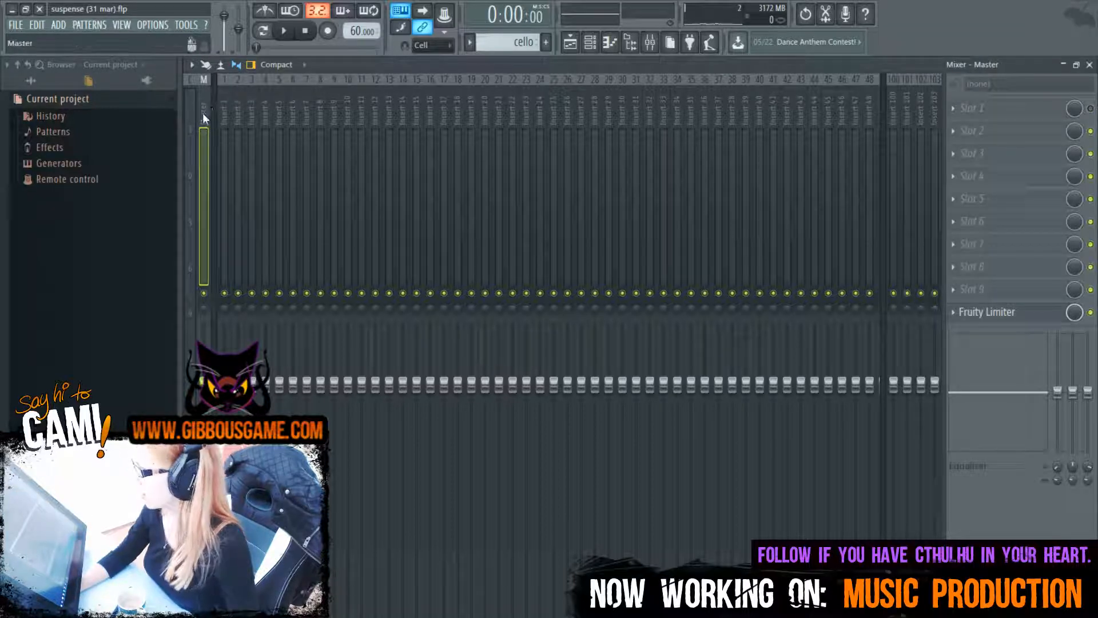
Replay the song from the start and lower the vibes channel's volume to about 75%
key("F9")
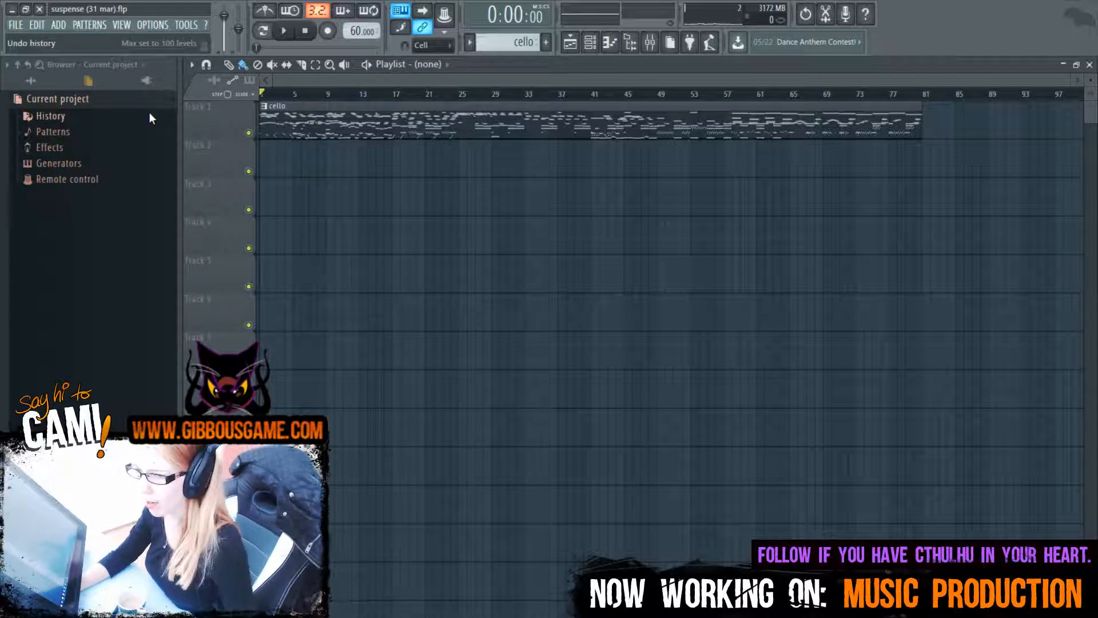
key("space")
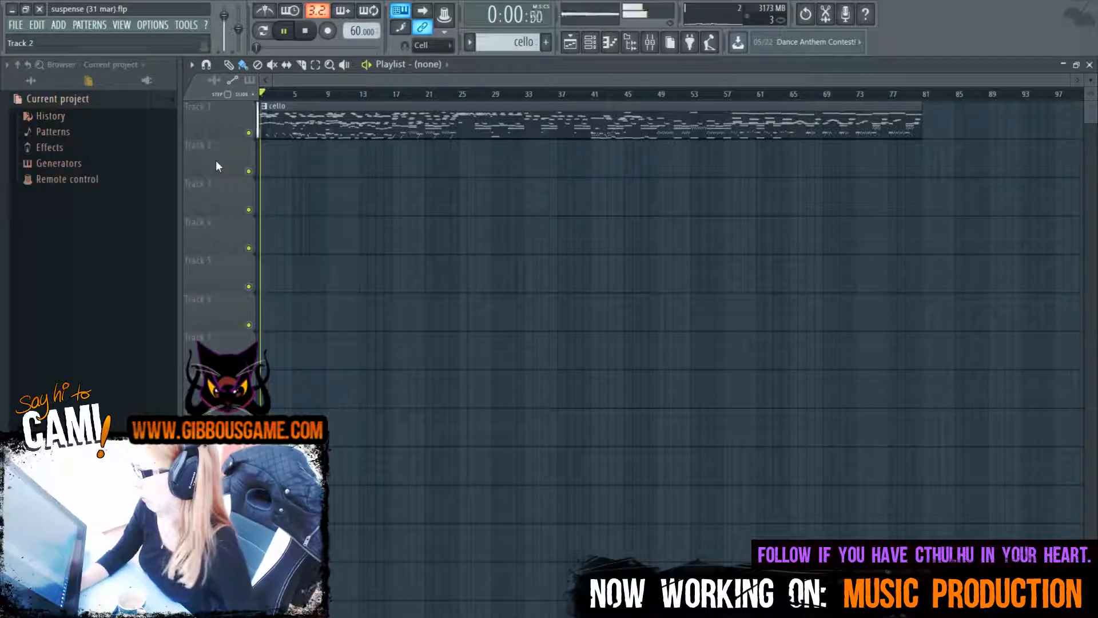
key("Tab")
key("Tab")
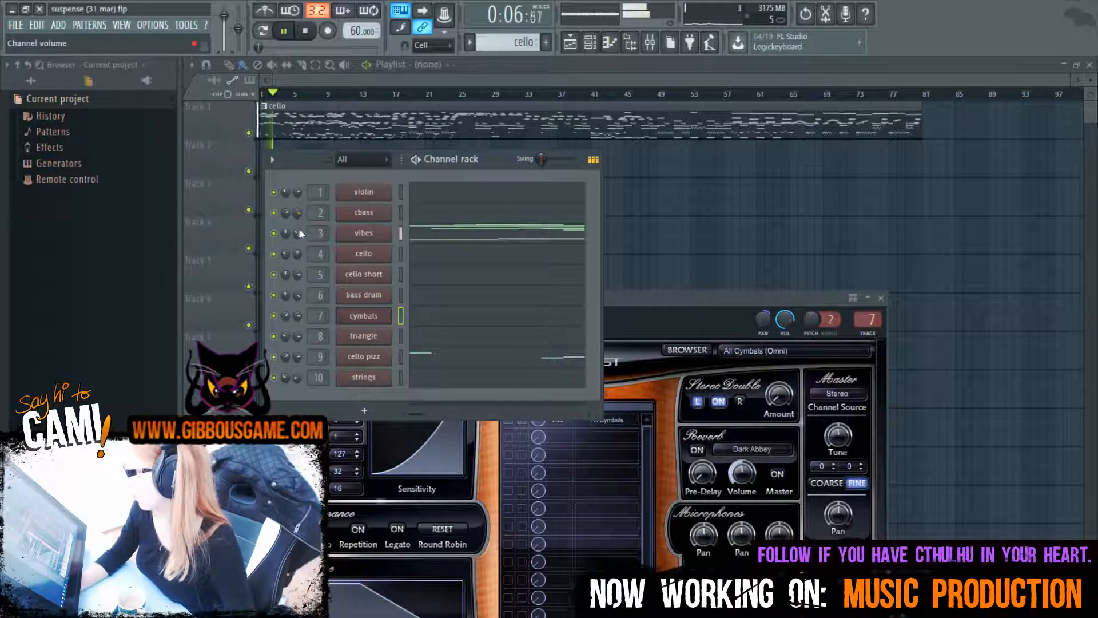
left_click_drag(297, 232, 297, 246)
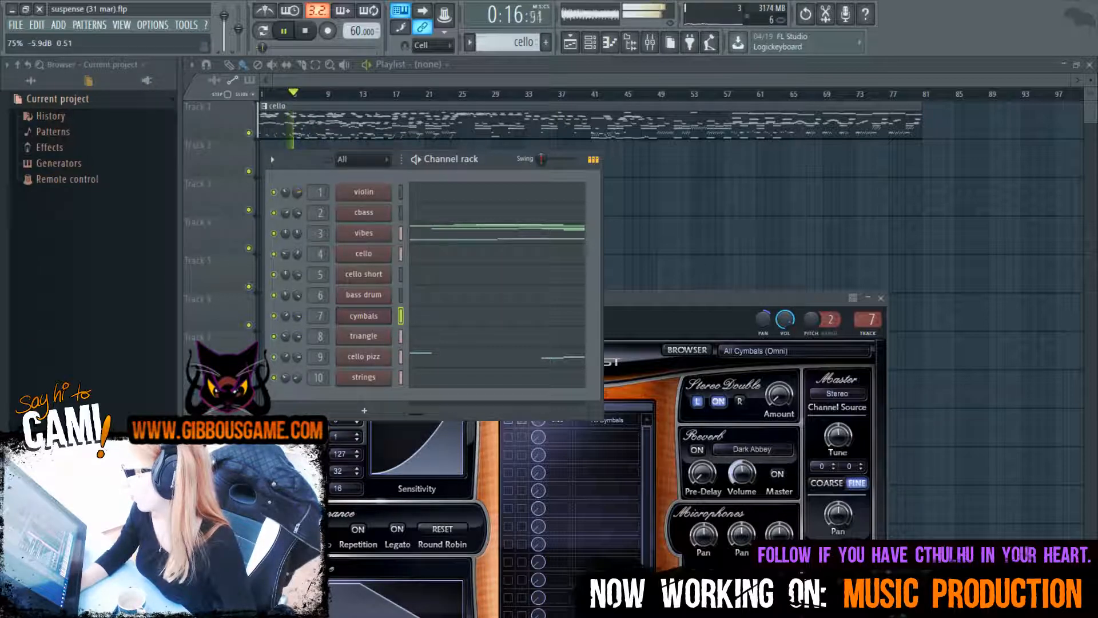
Open the strings channel in the piano roll and examine its notes across the opening bars during playback
left_click(500, 379)
scroll(544, 367, "up", 5)
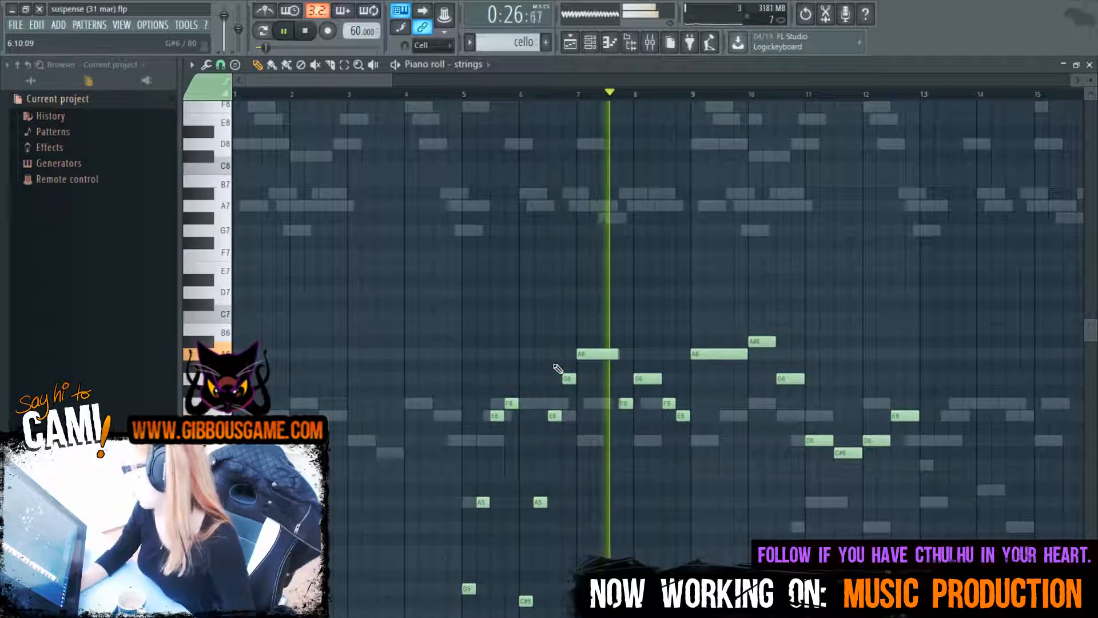
scroll(557, 368, "down", 2)
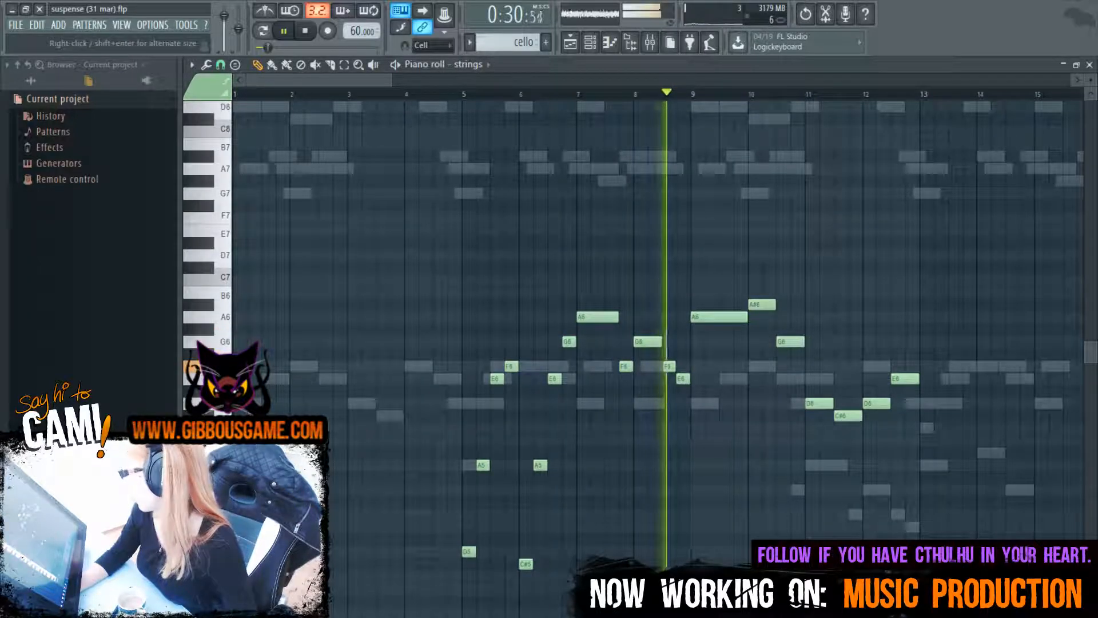
scroll(522, 507, "down", 5)
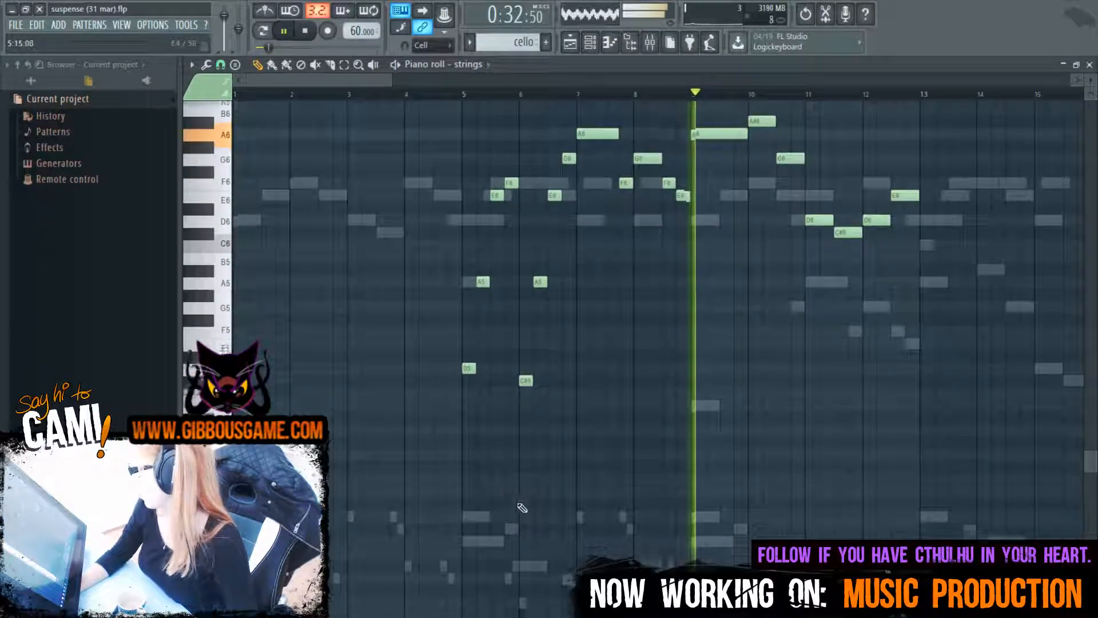
scroll(521, 507, "down", 3)
scroll(564, 535, "up", 8)
Widen the strings piano roll view to about 45 bars and replay the song from bar 17 with the channel rack shown
key("F6")
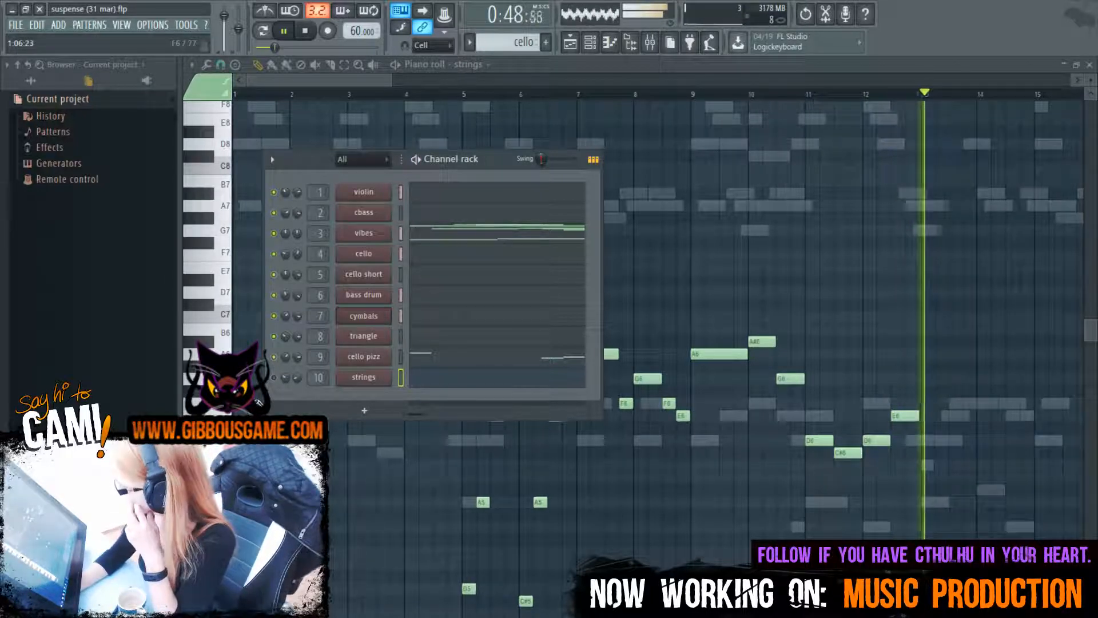
key("F6")
scroll(688, 190, "down", 5)
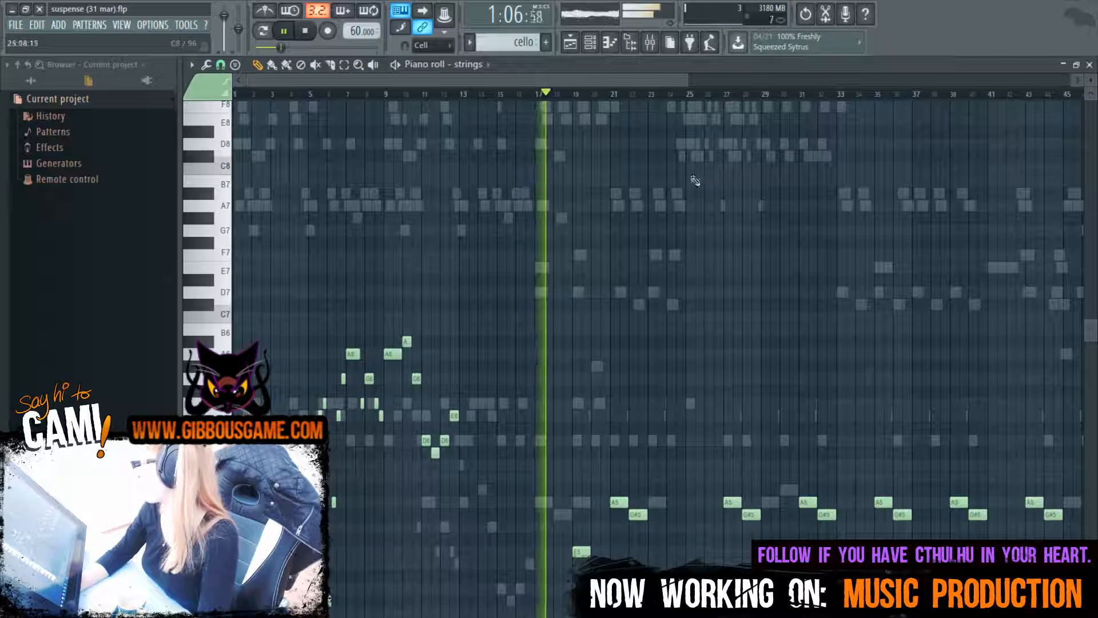
key("F6")
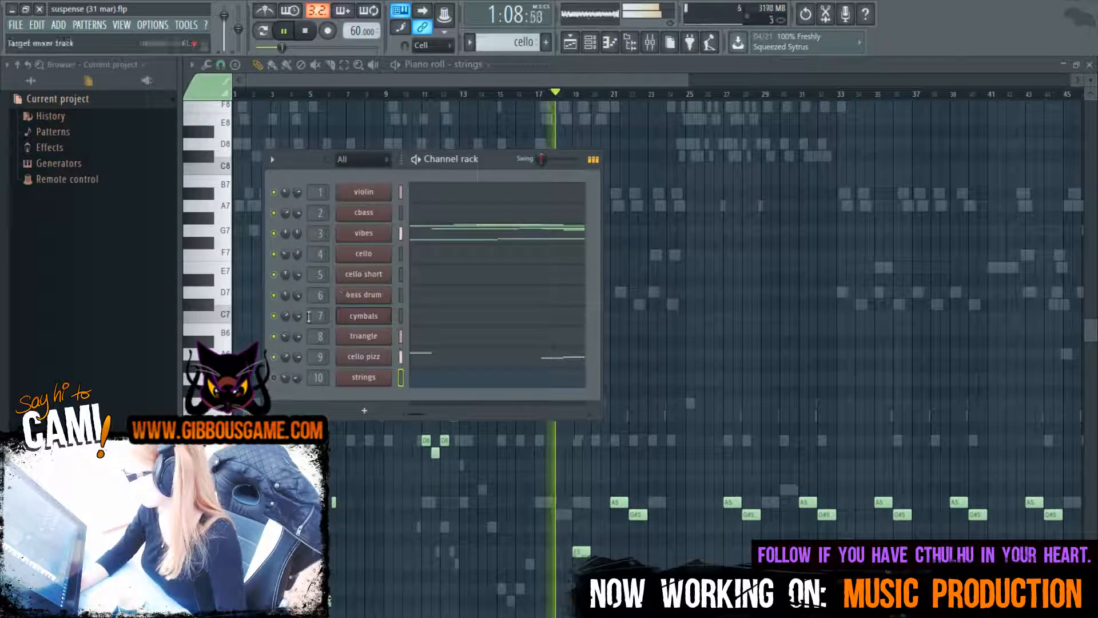
key("space")
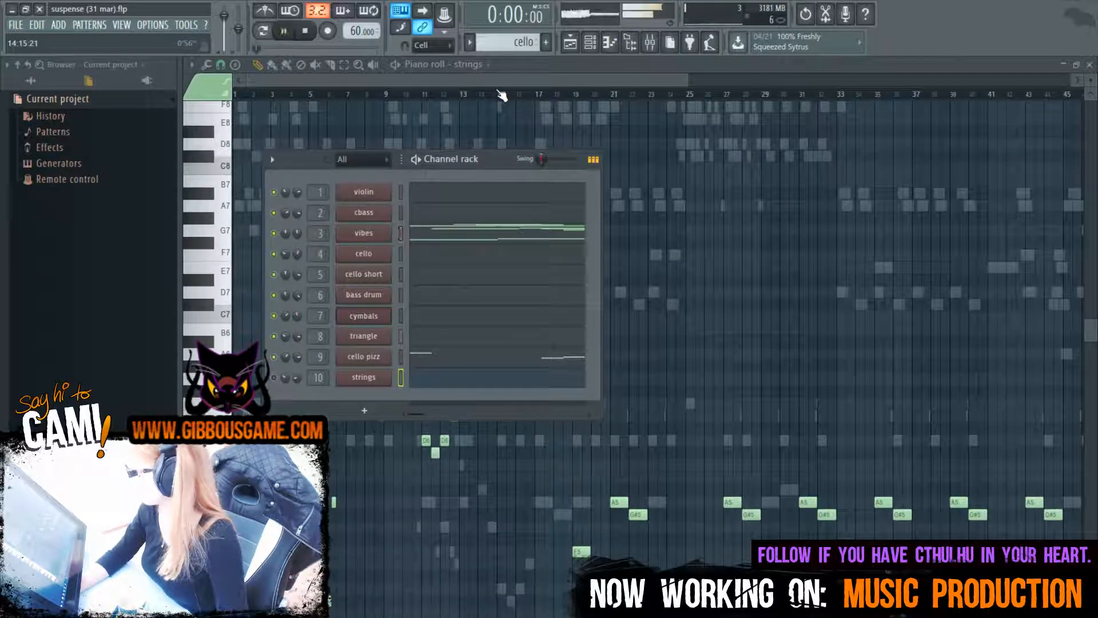
left_click(543, 95)
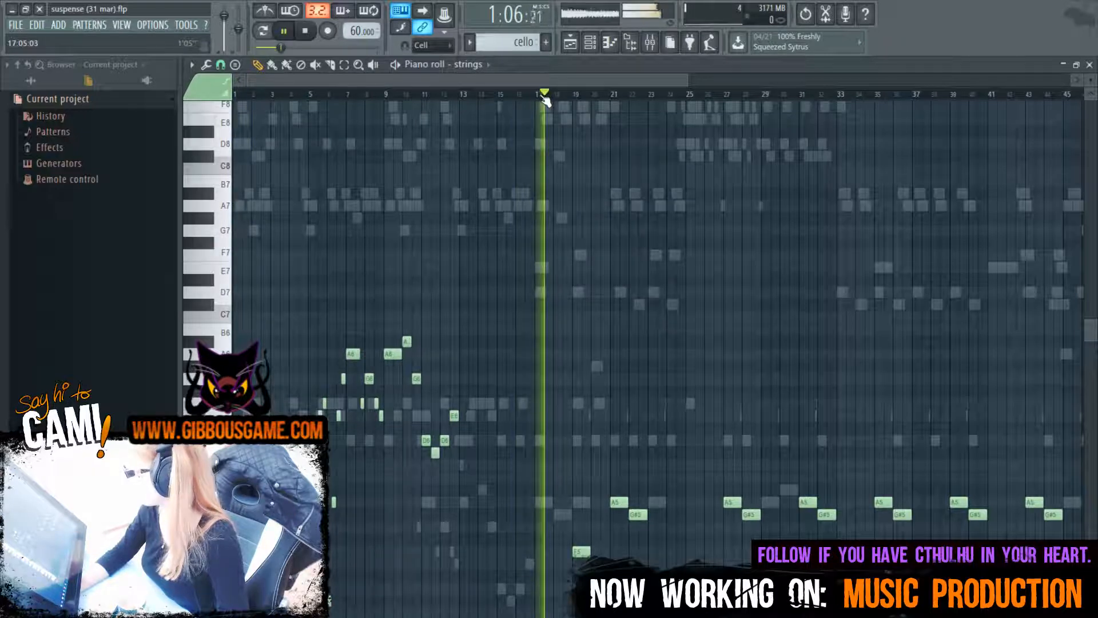
key("F6")
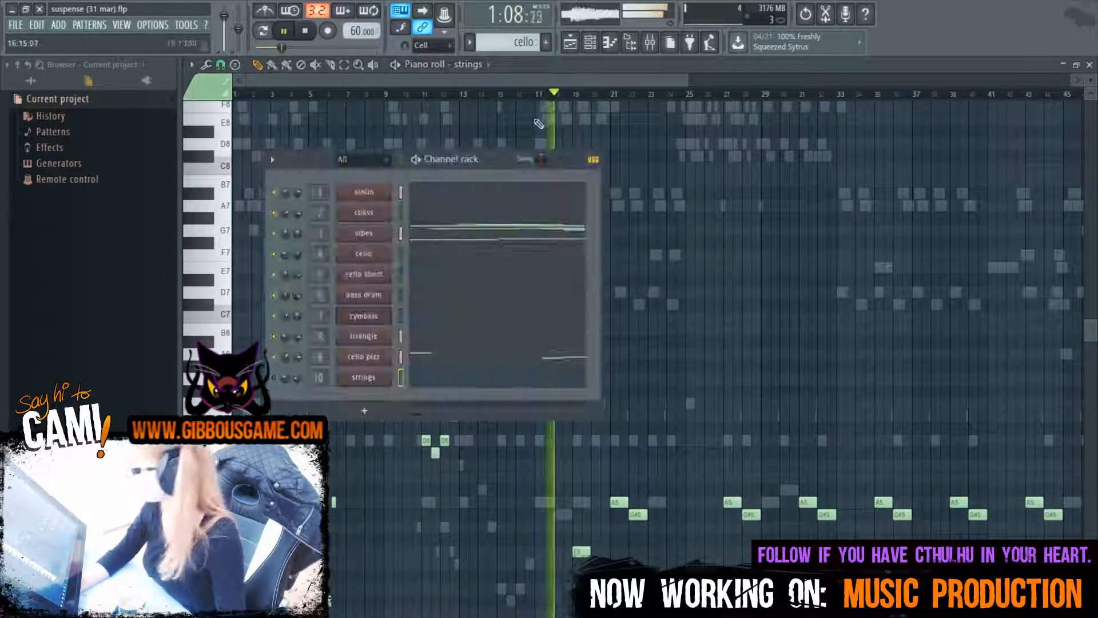
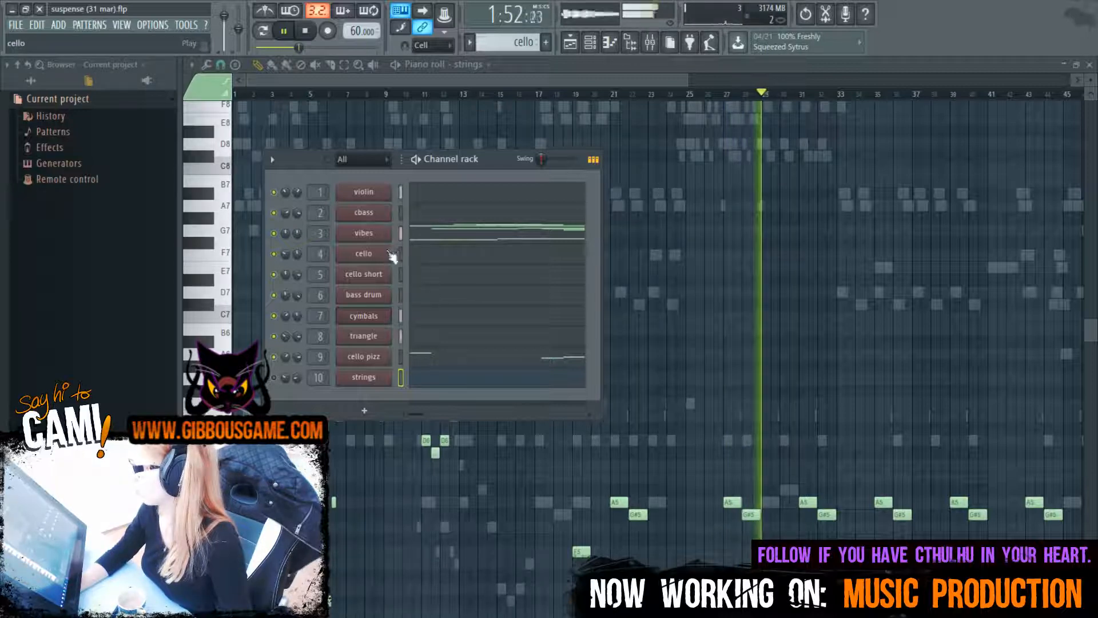
Inspect the vibes channel's VibroMaster instrument settings, close them and move the channel rack slightly lower over the piano roll
left_click(400, 233)
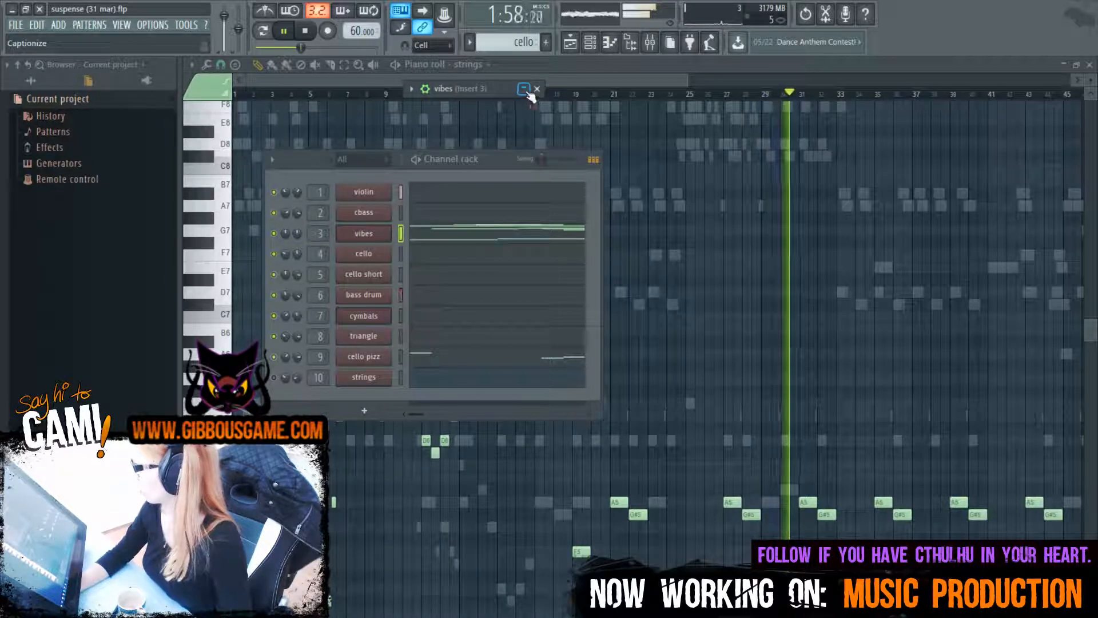
left_click(364, 234)
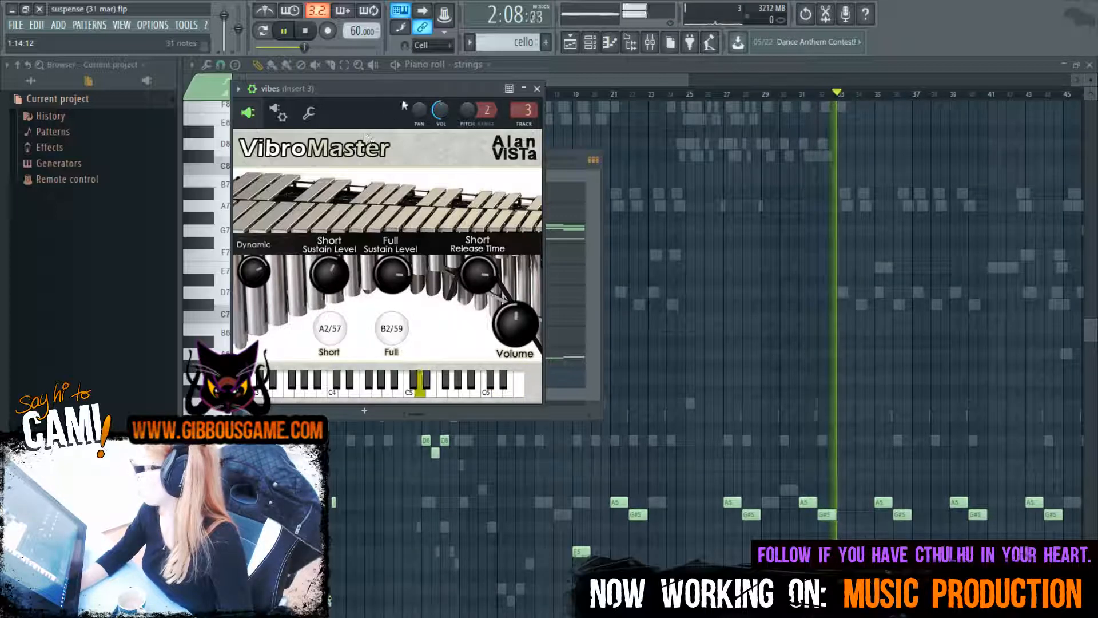
left_click(536, 89)
left_click_drag(479, 160, 495, 218)
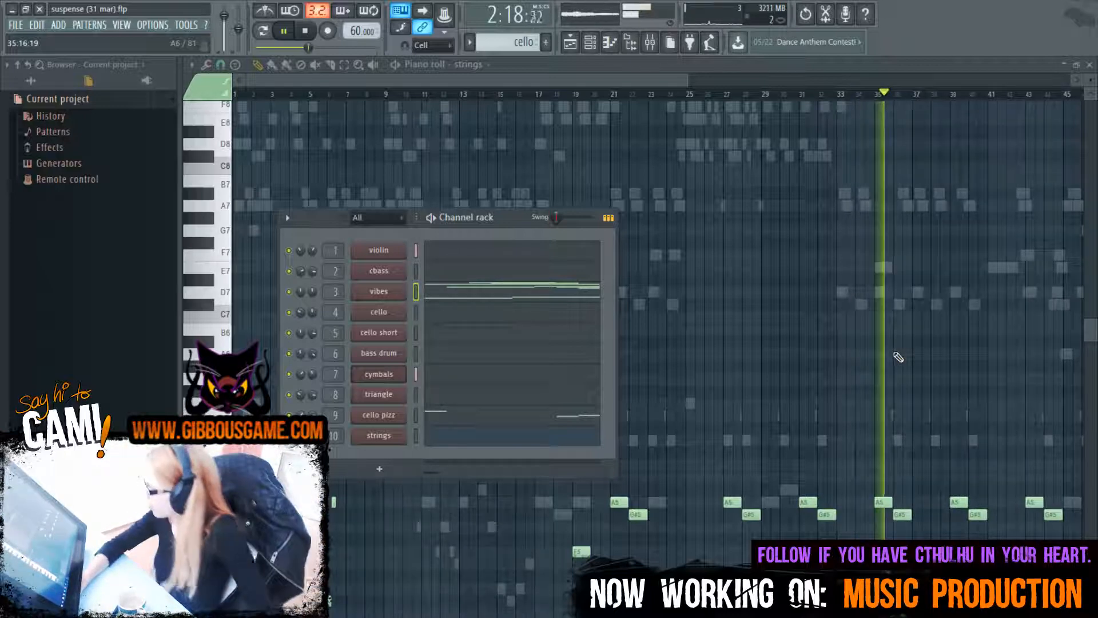
Stop playback and open the recent project 5 may whatever.flp without saving changes to suspense (31 mar).flp
key("space")
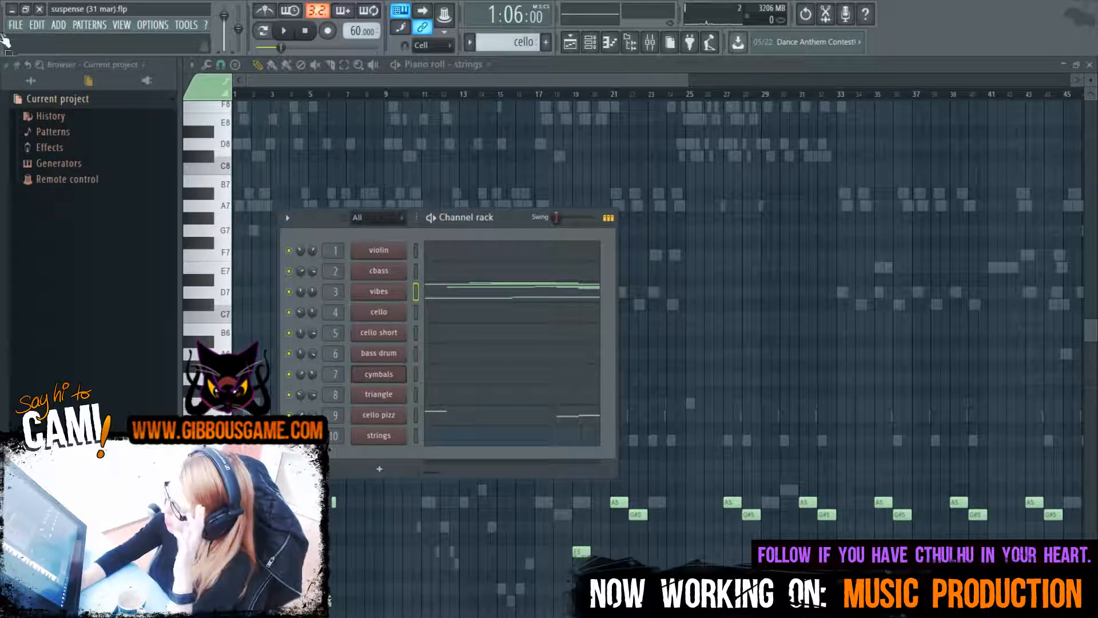
left_click(16, 24)
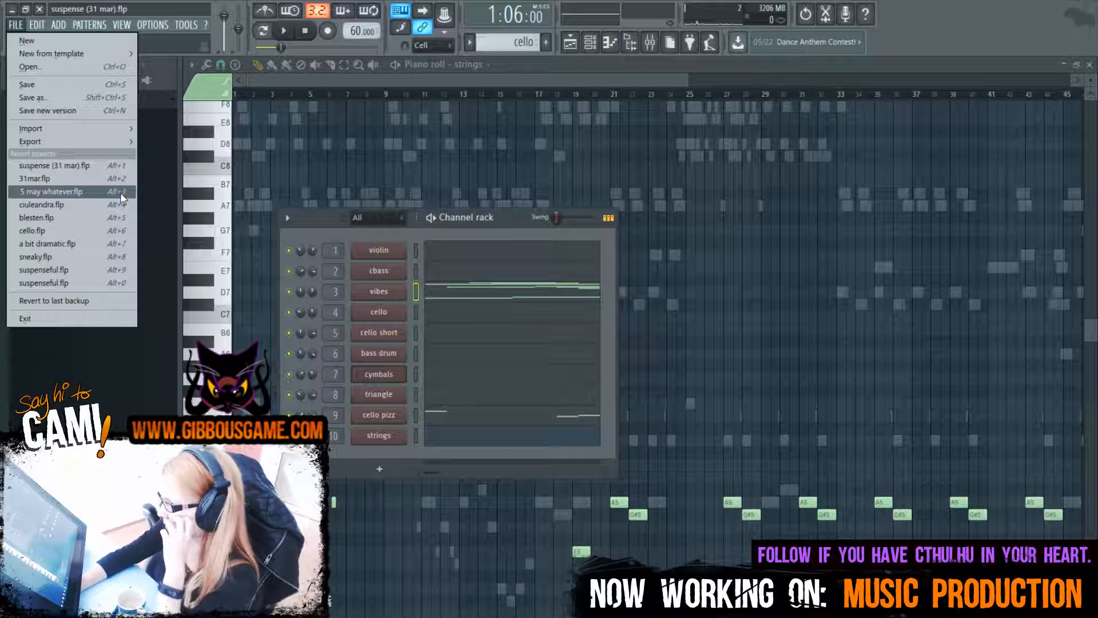
left_click(55, 190)
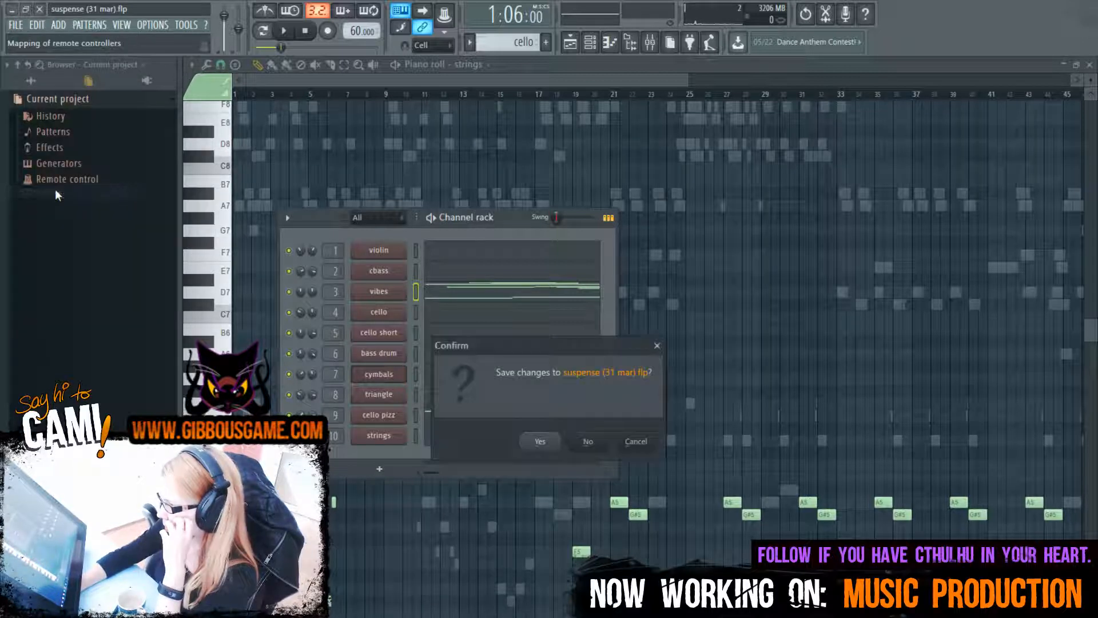
left_click(588, 442)
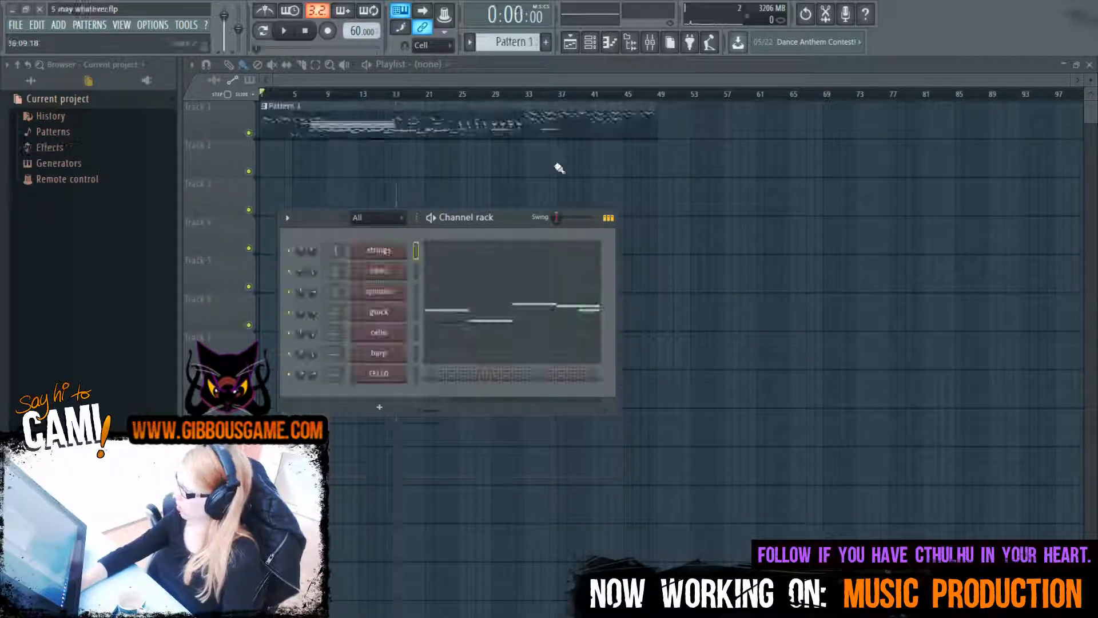
Play the 5 may whatever song from the start and show the channel rack during playback
key("F6")
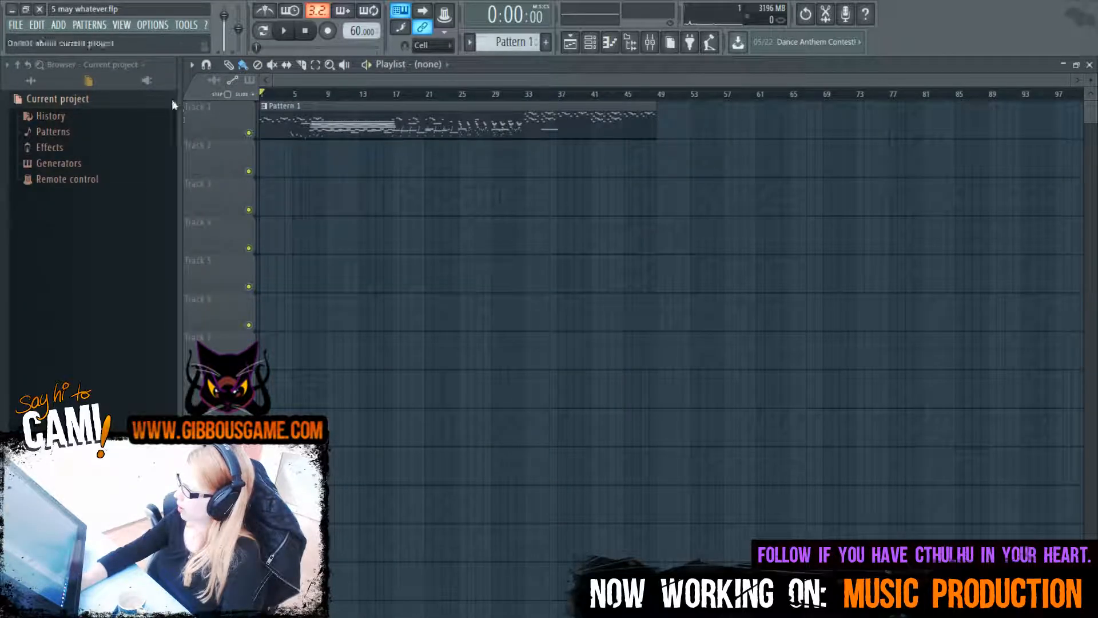
key("space")
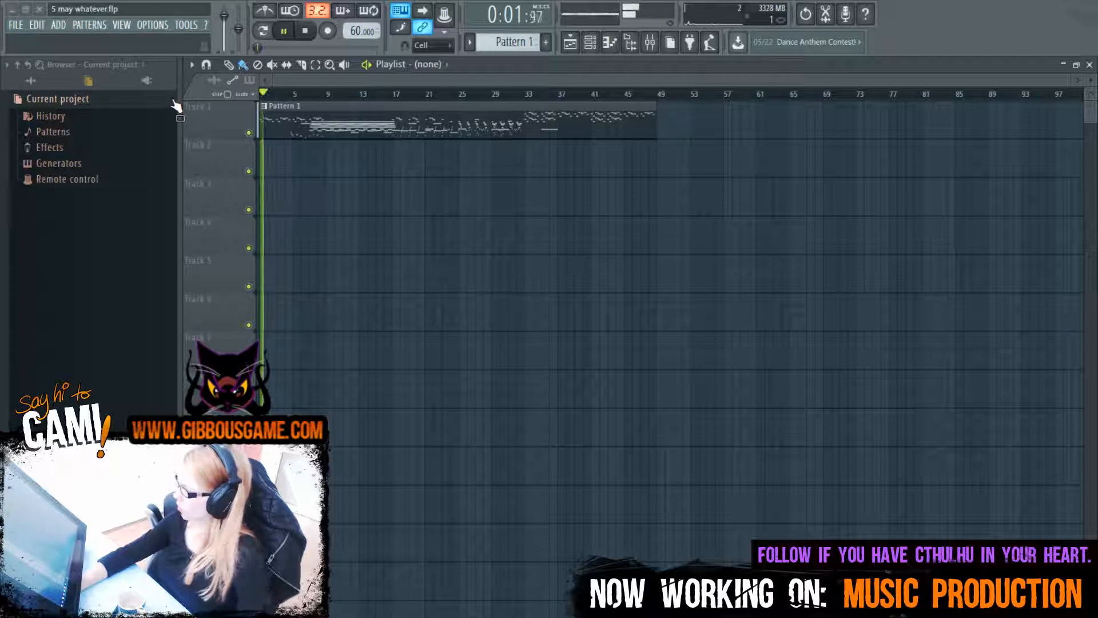
key("F6")
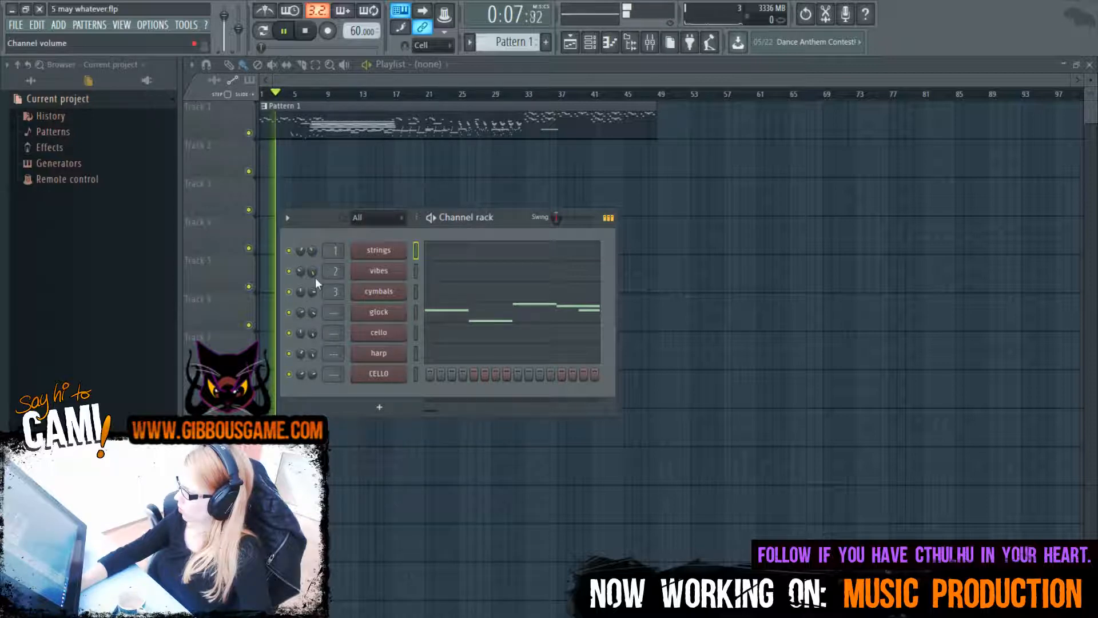
Adjust the vibes channel's volume and the master volume while the song plays
left_click_drag(313, 272, 316, 290)
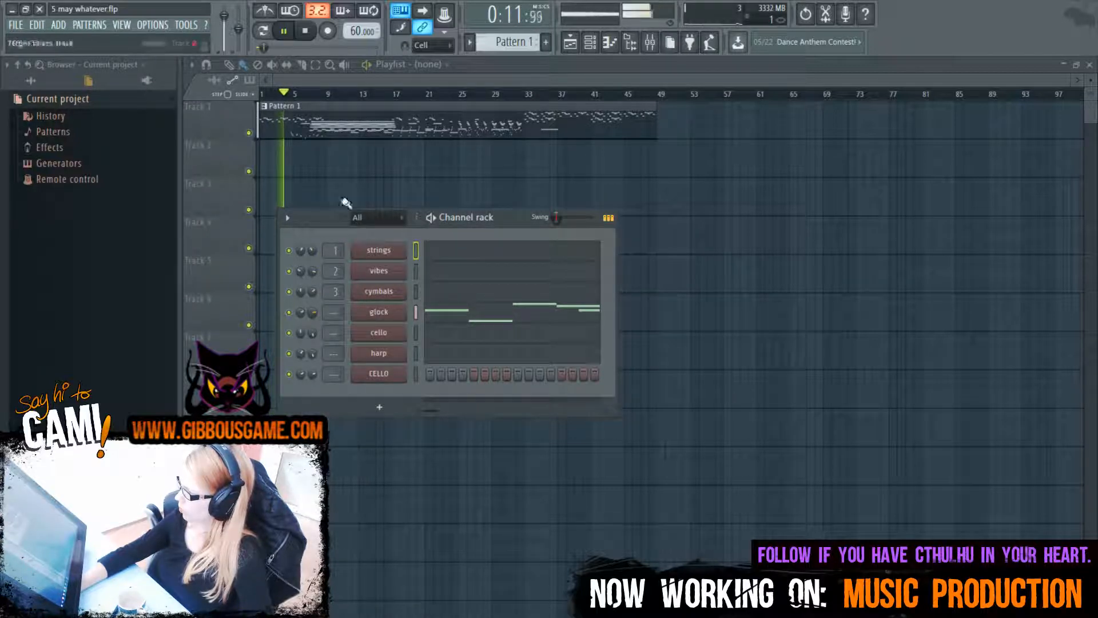
left_click_drag(232, 22, 223, 35)
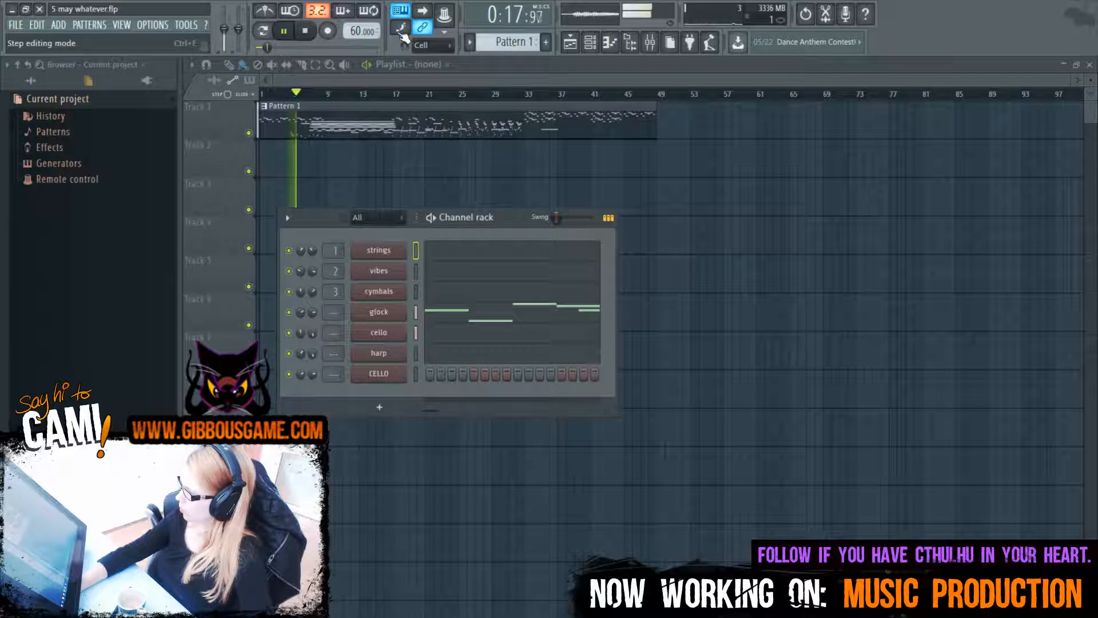
mouse_move(311, 273)
left_mouse_down()
mouse_move(311, 235)
mouse_move(313, 265)
left_mouse_up()
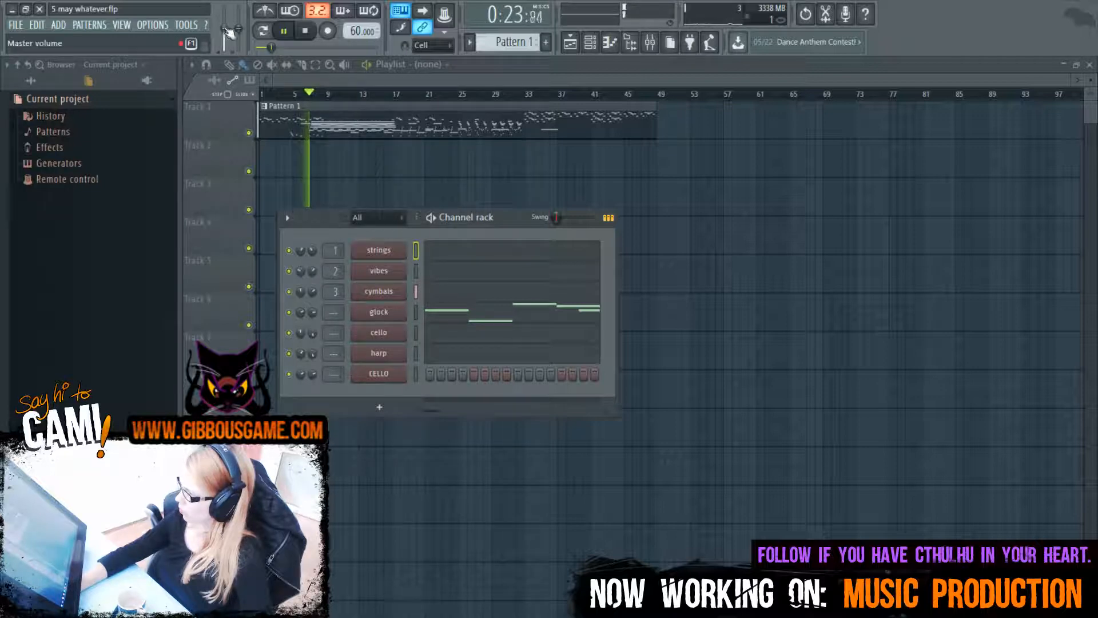
left_click_drag(224, 28, 223, 27)
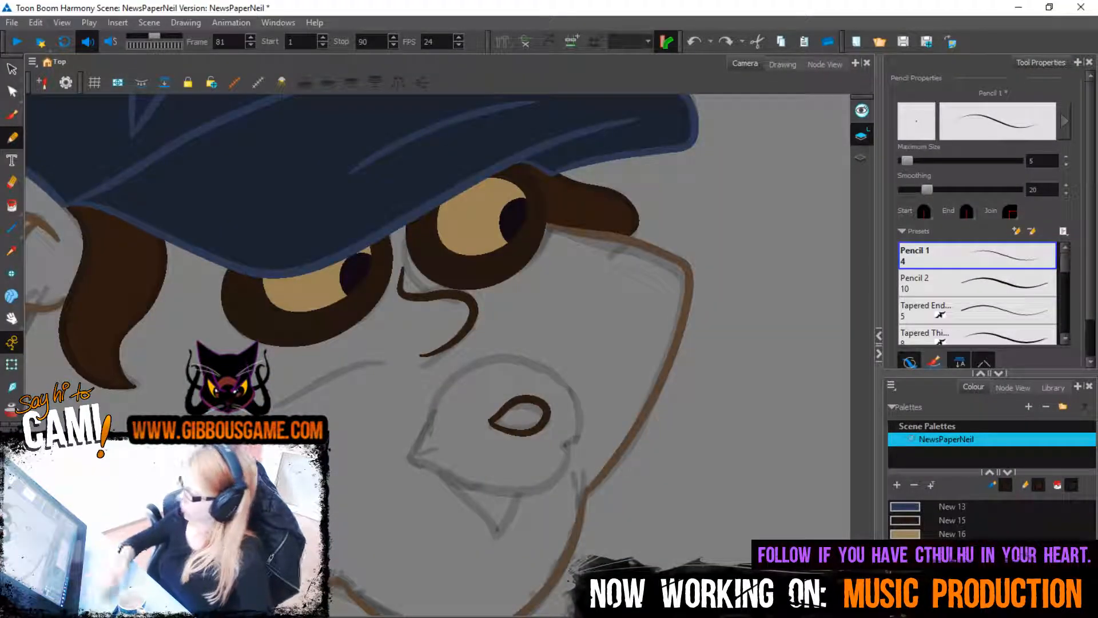
Switch to the NewsPaperNeil scene in Toon Boom Harmony and ink the mouth outlines over the sketch on frames 81 and 83
left_click(638, 107)
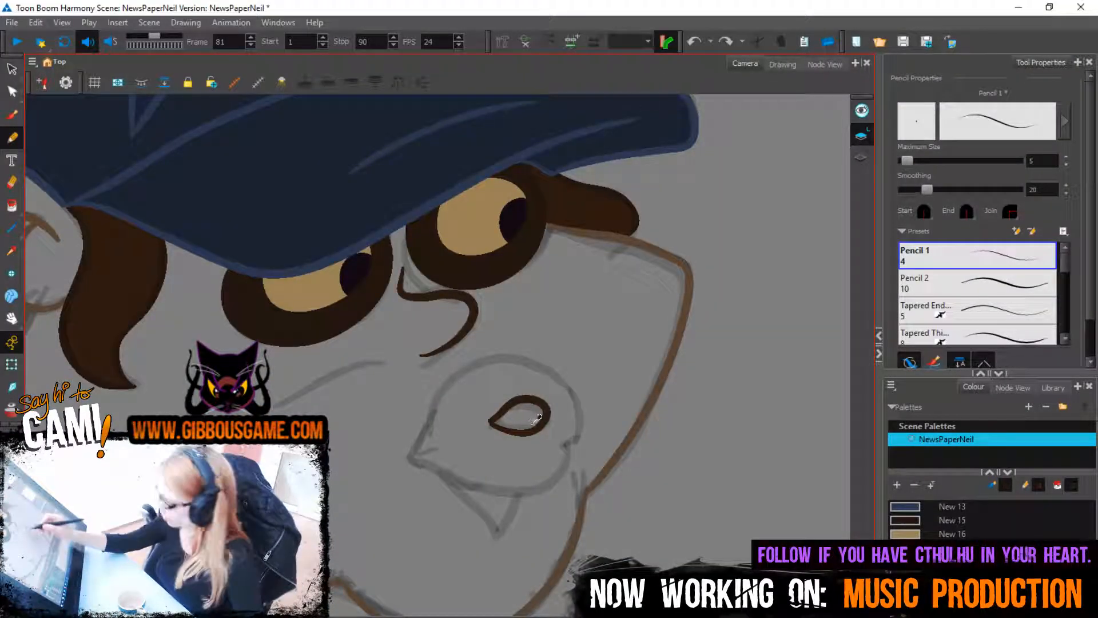
mouse_move(414, 458)
left_mouse_down()
mouse_move(579, 452)
mouse_move(565, 387)
mouse_move(419, 426)
left_mouse_up()
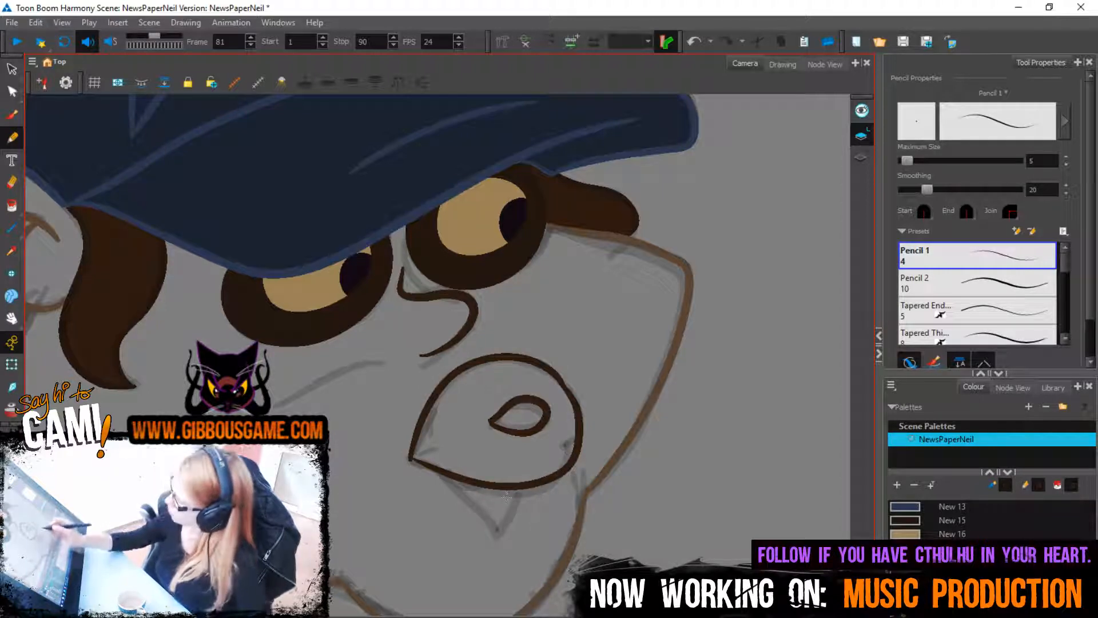
key("period")
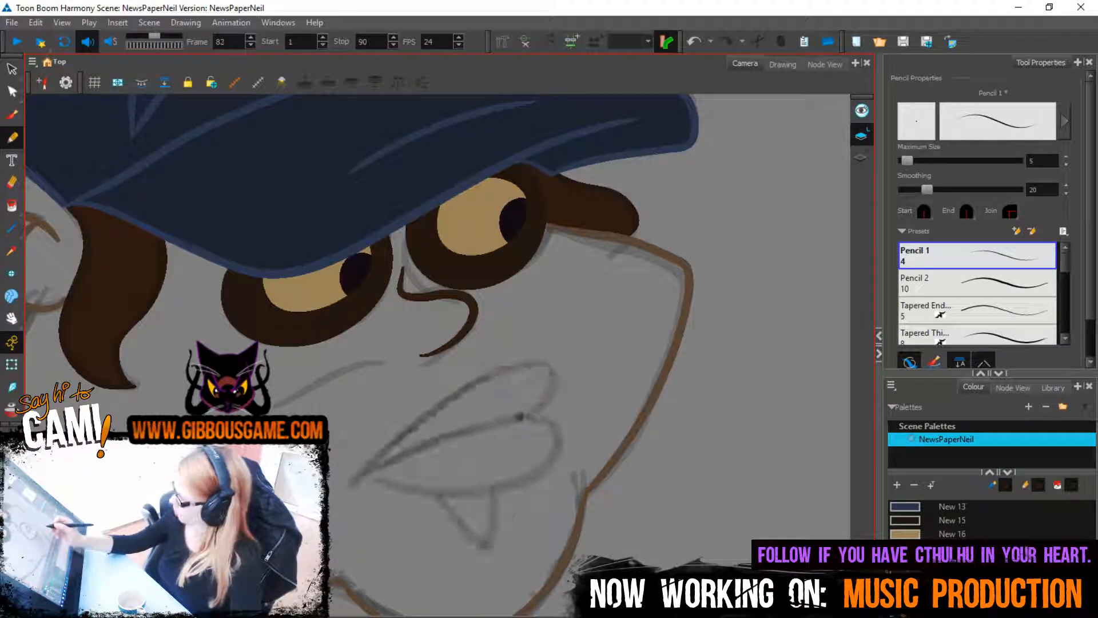
mouse_move(359, 478)
left_mouse_down()
mouse_move(521, 418)
mouse_move(472, 366)
mouse_move(358, 482)
mouse_move(451, 497)
mouse_move(555, 433)
mouse_move(523, 413)
left_mouse_up()
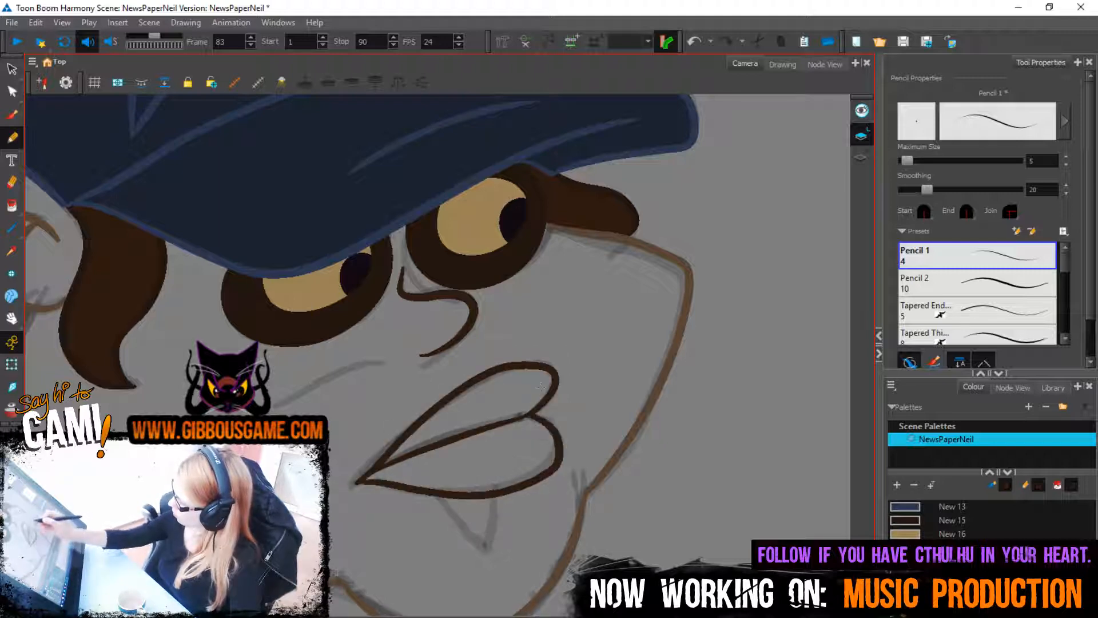
Ink the wide-open mouth on frame 85, redrawing its inner lower line, and advance to frame 87
key("period")
key("period")
mouse_move(329, 425)
left_mouse_down()
mouse_move(536, 404)
mouse_move(466, 523)
mouse_move(346, 505)
left_mouse_up()
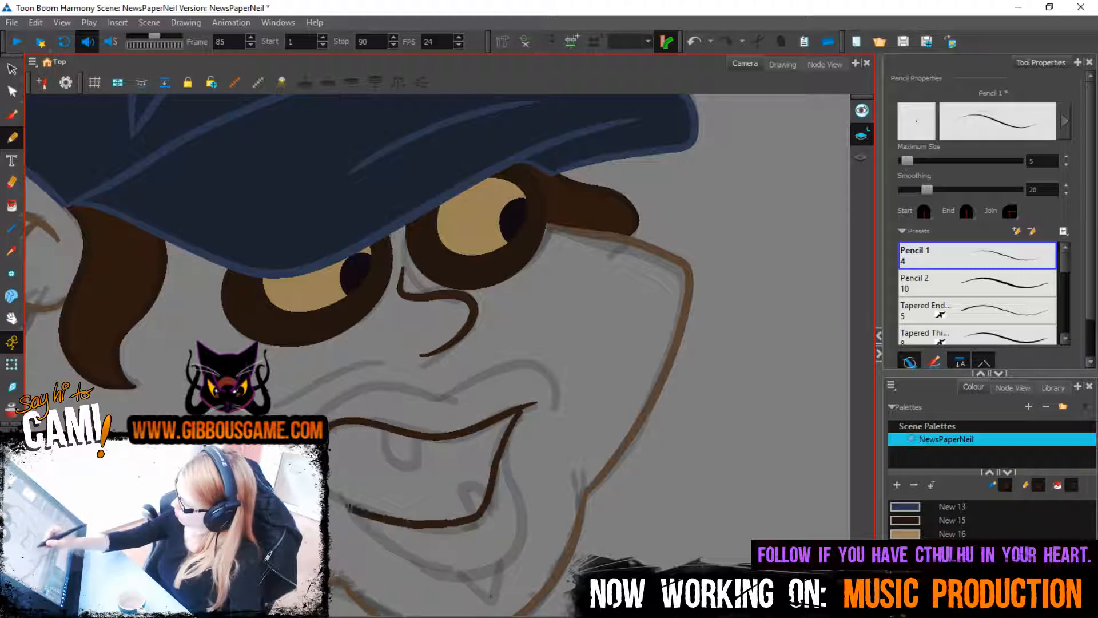
mouse_move(518, 417)
left_mouse_down()
mouse_move(533, 369)
mouse_move(401, 385)
mouse_move(308, 411)
left_mouse_up()
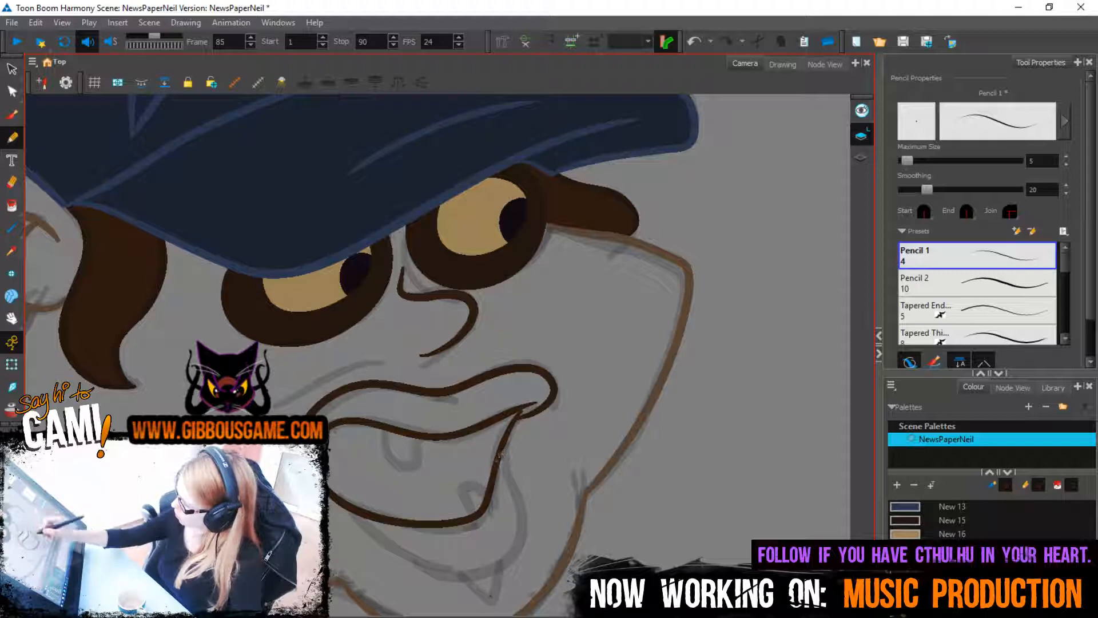
mouse_move(500, 446)
left_mouse_down()
mouse_move(512, 514)
mouse_move(423, 579)
mouse_move(331, 506)
mouse_move(472, 559)
mouse_move(484, 549)
left_mouse_up()
key("ctrl+z")
key("ctrl+z")
mouse_move(330, 506)
left_mouse_down()
mouse_move(474, 572)
mouse_move(511, 458)
mouse_move(504, 445)
left_mouse_up()
key("period")
key("period")
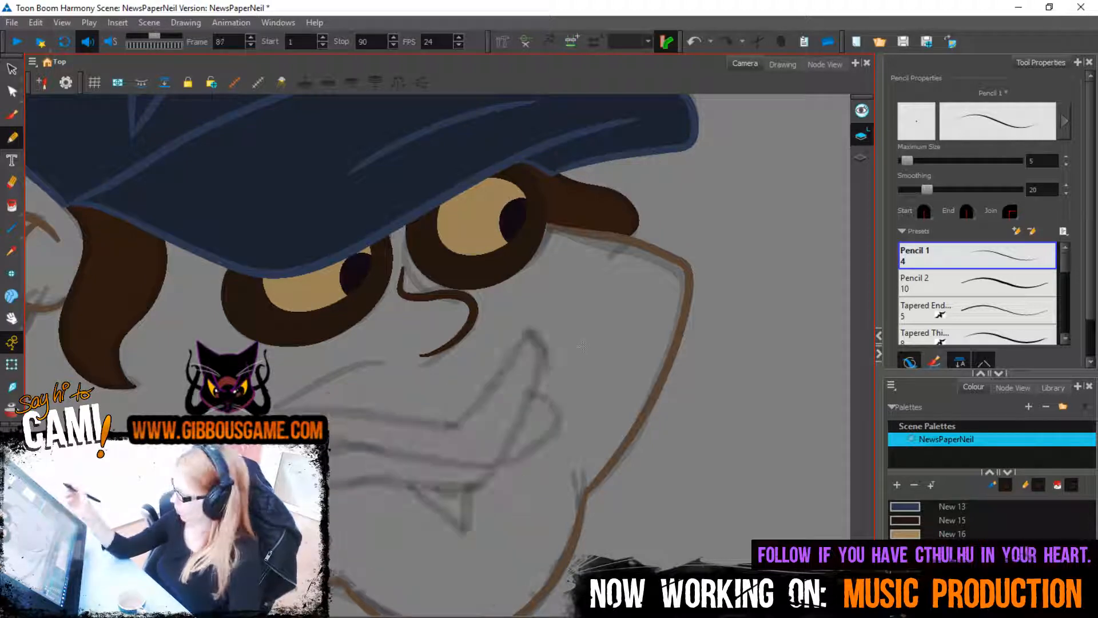
mouse_move(329, 447)
left_mouse_down()
mouse_move(492, 458)
mouse_move(536, 331)
left_mouse_up()
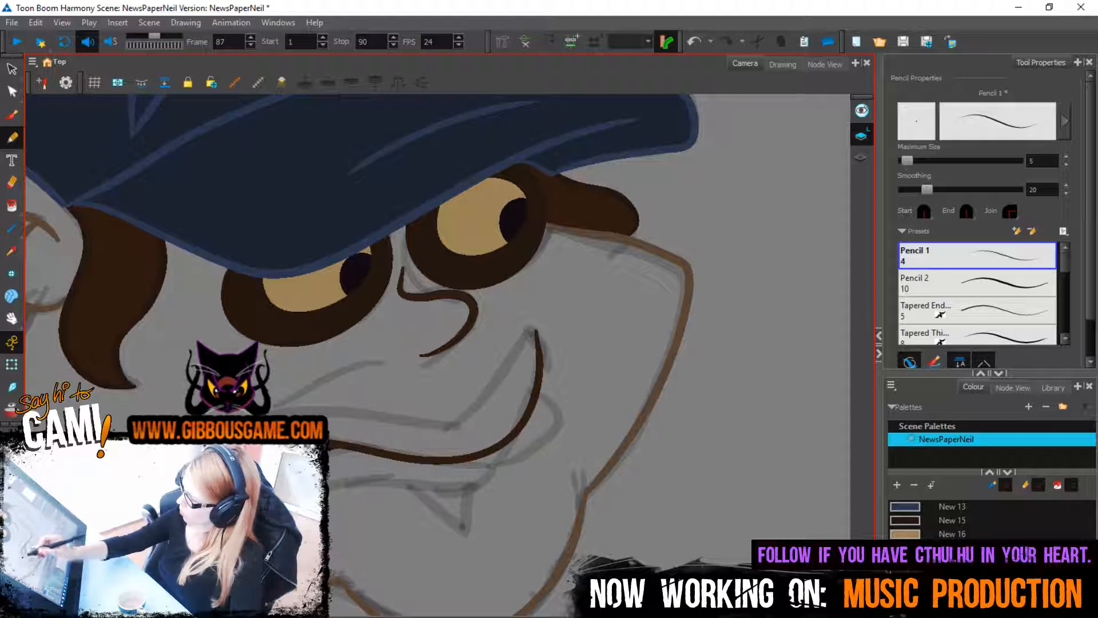
left_click_drag(330, 499, 451, 483)
key("ctrl+z")
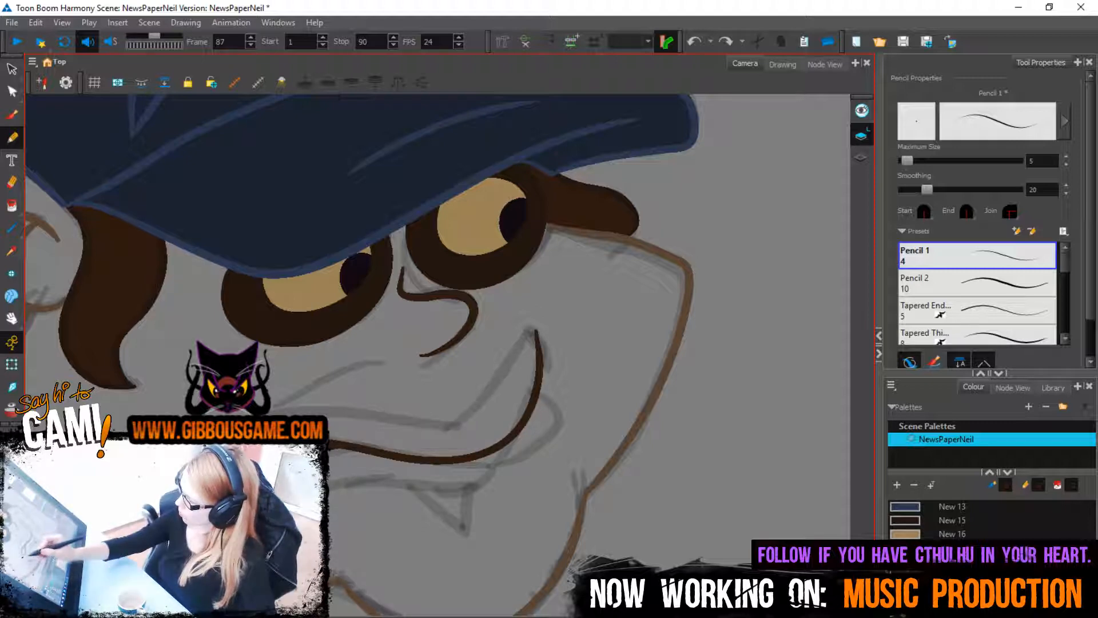
mouse_move(329, 493)
left_mouse_down()
mouse_move(481, 485)
mouse_move(550, 410)
mouse_move(540, 386)
left_mouse_up()
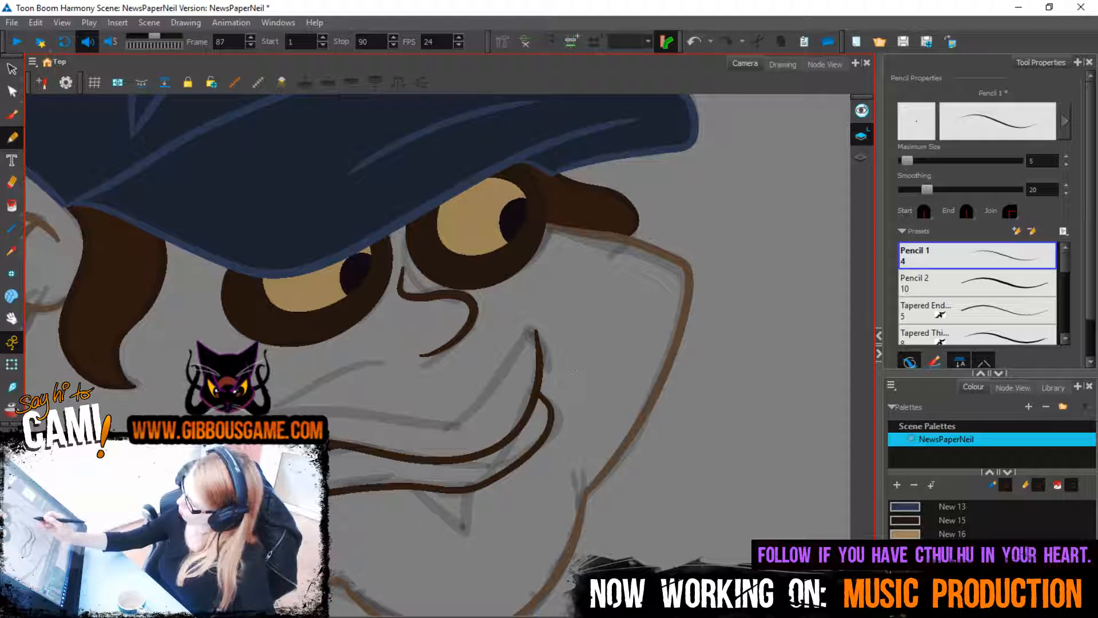
key("ctrl+z")
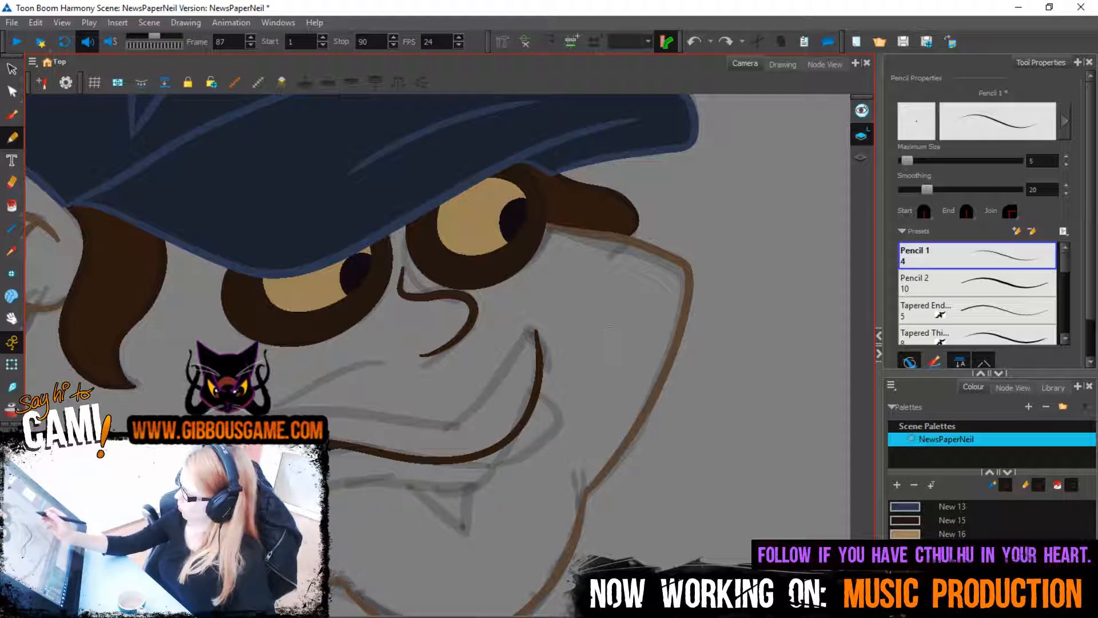
key("ctrl+z")
Ink the slanted mouth on frame 87, tracing the angular upper lip, the mouth line and the rounded lower lip
mouse_move(530, 334)
left_mouse_down()
mouse_move(490, 465)
mouse_move(395, 457)
mouse_move(329, 436)
left_mouse_up()
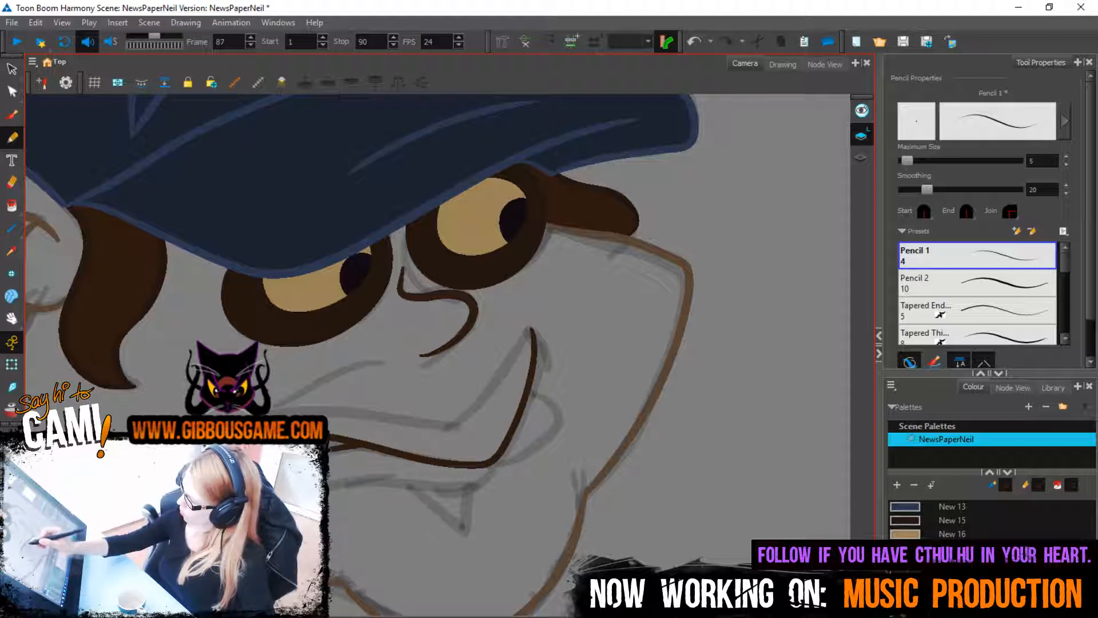
mouse_move(506, 357)
left_mouse_down()
mouse_move(363, 403)
mouse_move(275, 398)
left_mouse_up()
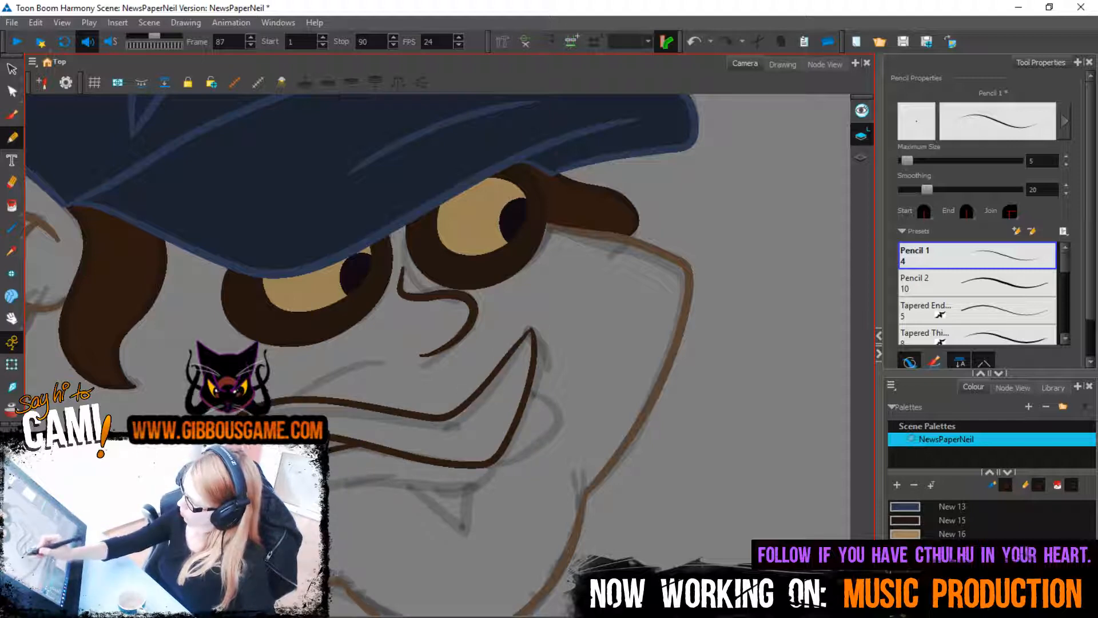
left_click_drag(328, 503, 474, 478)
key("ctrl+z")
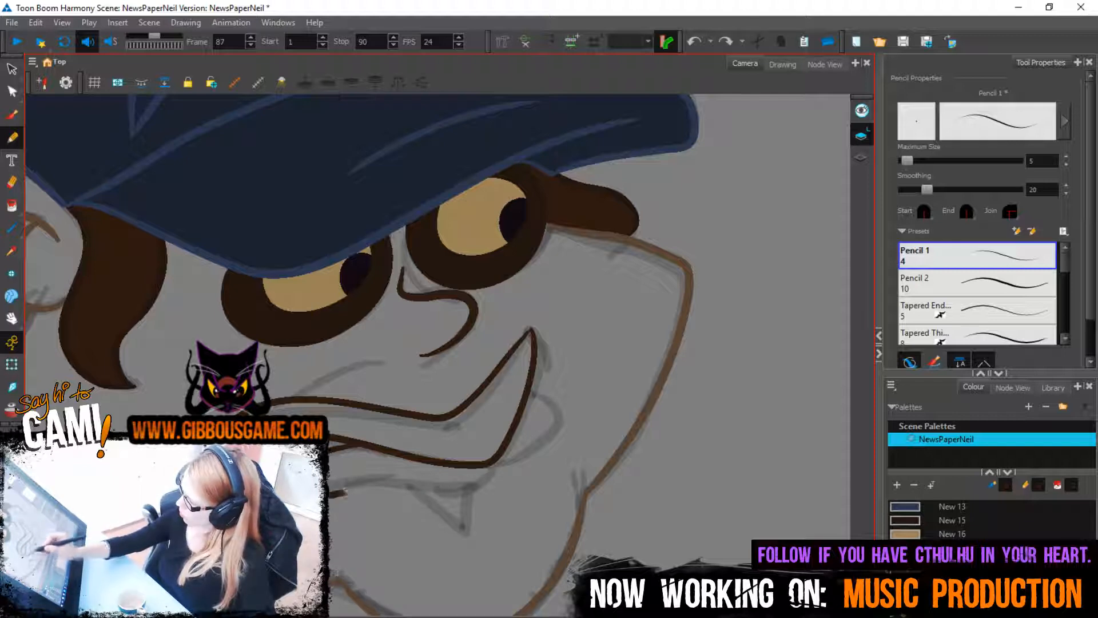
mouse_move(344, 491)
left_mouse_down()
mouse_move(481, 479)
mouse_move(548, 415)
left_mouse_up()
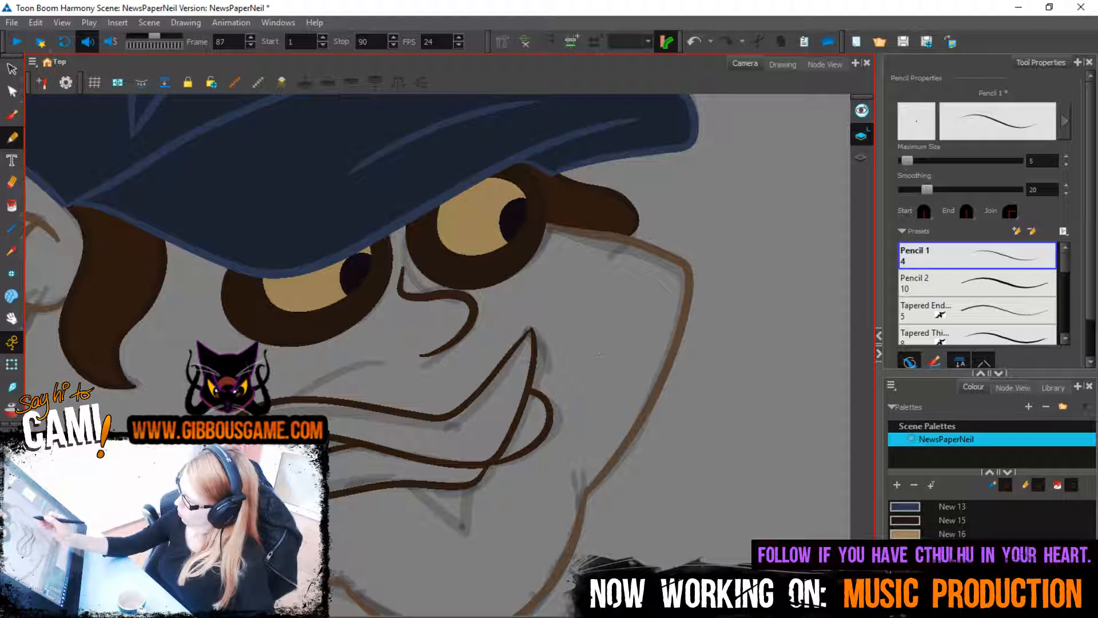
Ink the mouth on frame 89 with its outer lip outline, parting line and small triangular opening
key("period")
key("period")
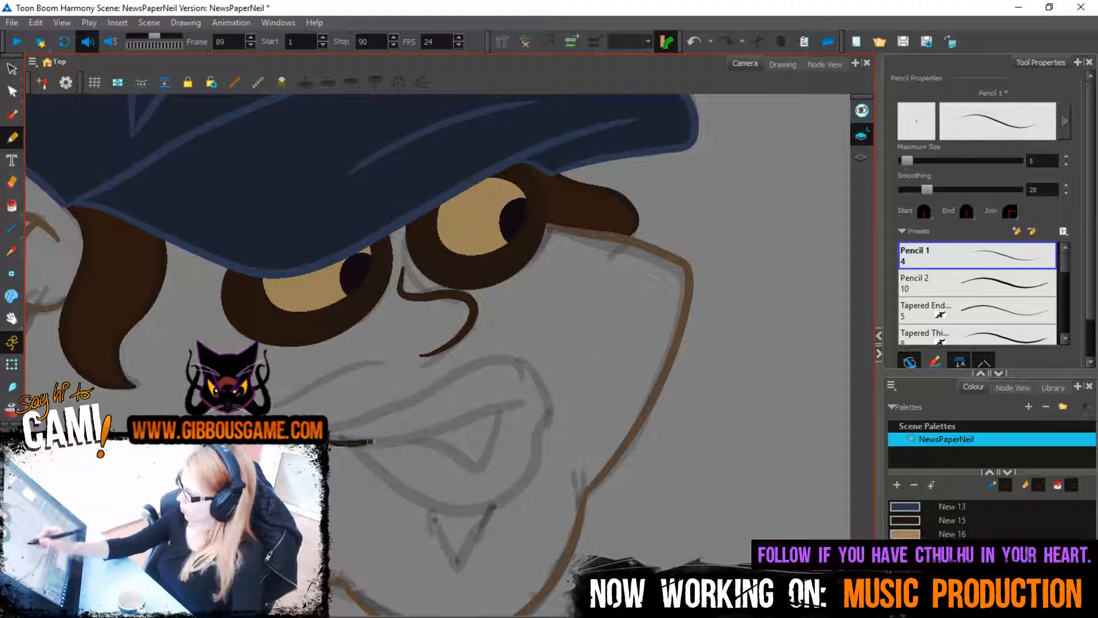
left_click_drag(370, 440, 522, 403)
key("ctrl+z")
left_click_drag(332, 443, 521, 402)
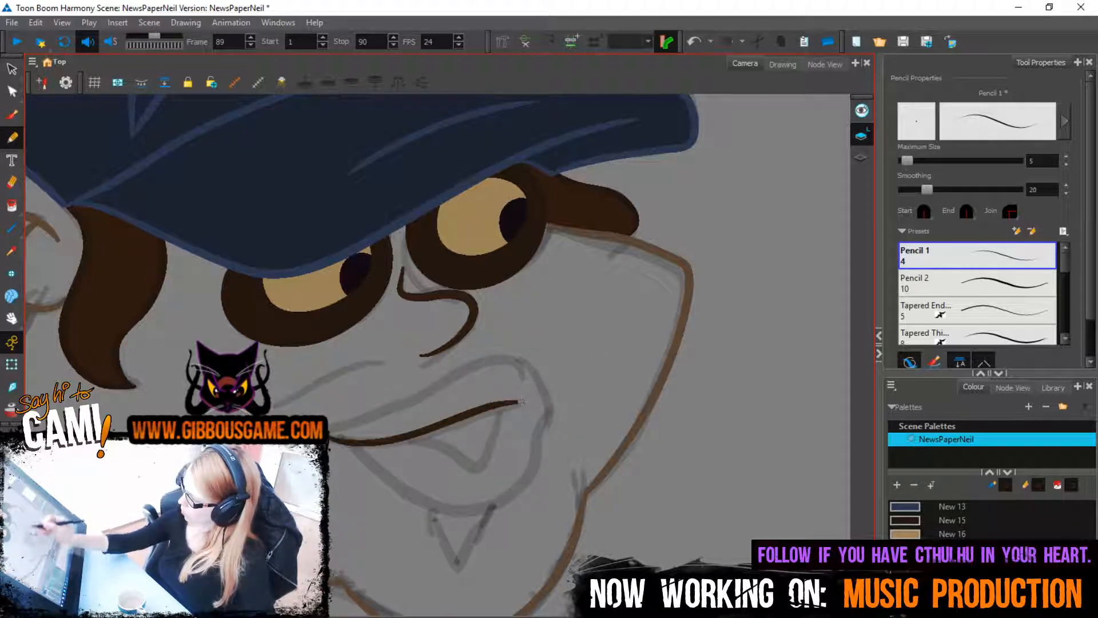
key("ctrl+z")
mouse_move(422, 435)
left_mouse_down()
mouse_move(477, 466)
mouse_move(495, 413)
left_mouse_up()
mouse_move(356, 449)
left_mouse_down()
mouse_move(497, 504)
mouse_move(543, 403)
mouse_move(518, 365)
mouse_move(354, 424)
left_mouse_up()
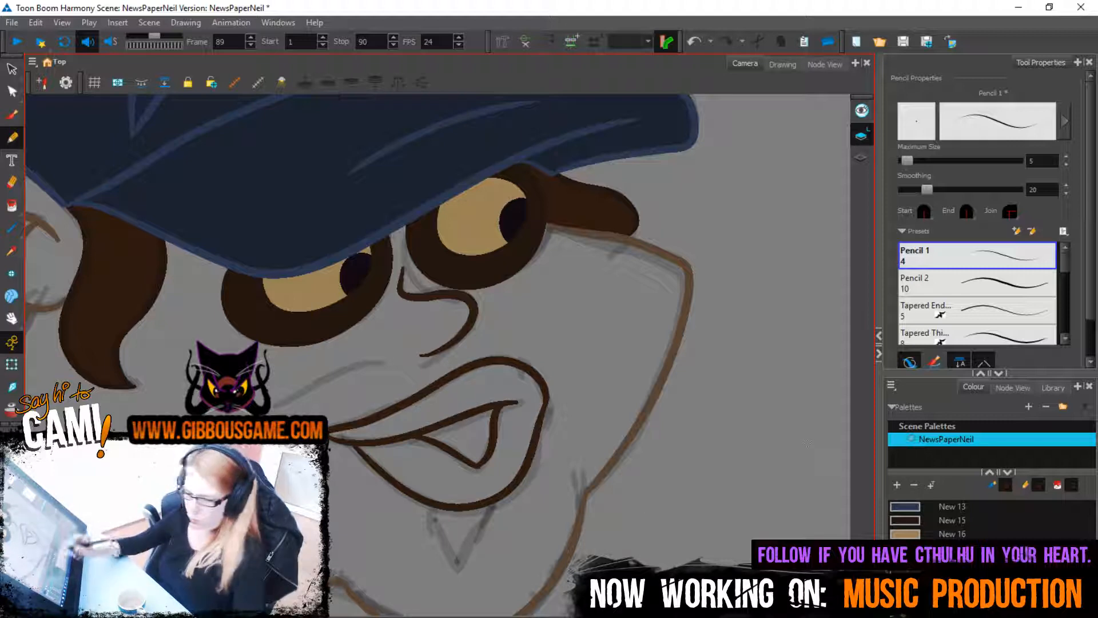
Sample the dark brown New 15 and ink the pointed shape below the lower lip on frames 90 and 88
left_click(128, 324, "alt")
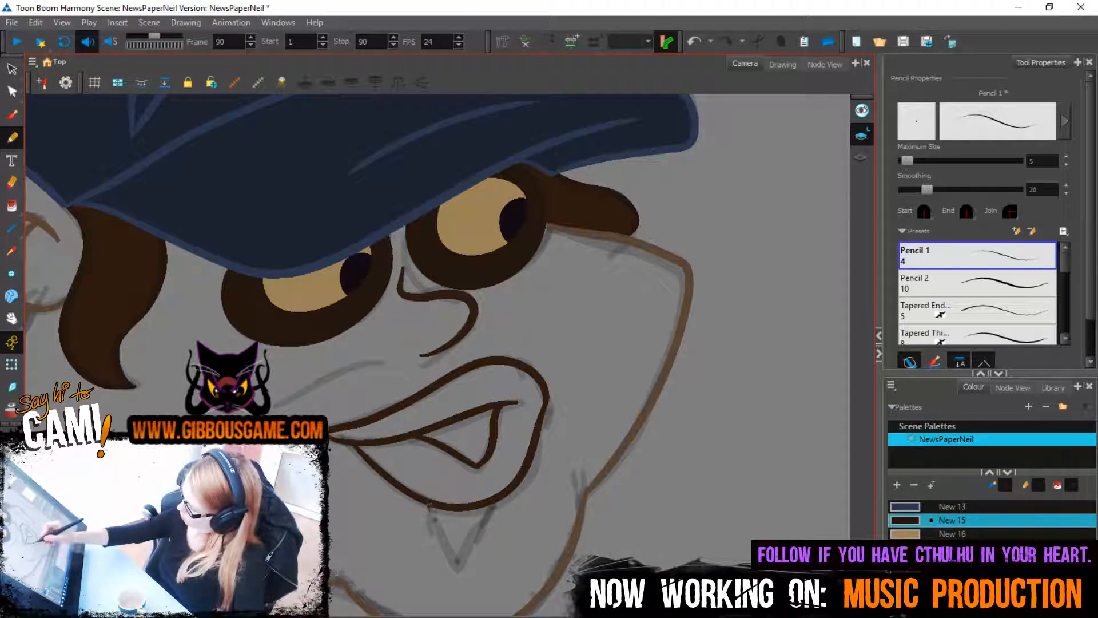
mouse_move(426, 503)
left_mouse_down()
mouse_move(456, 569)
mouse_move(494, 503)
left_mouse_up()
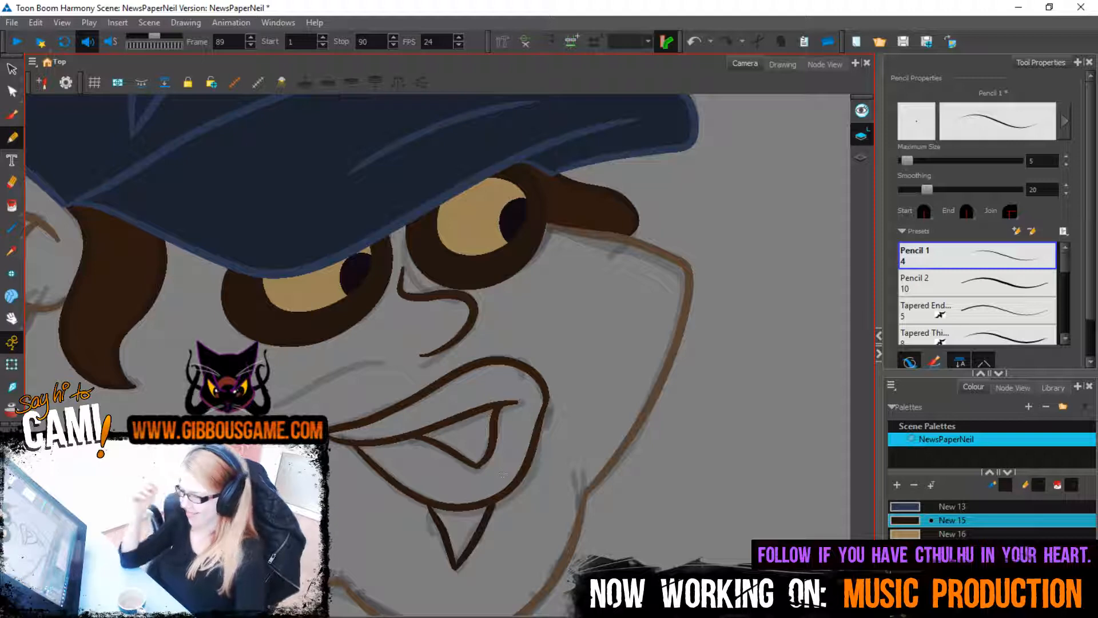
key("bracketright")
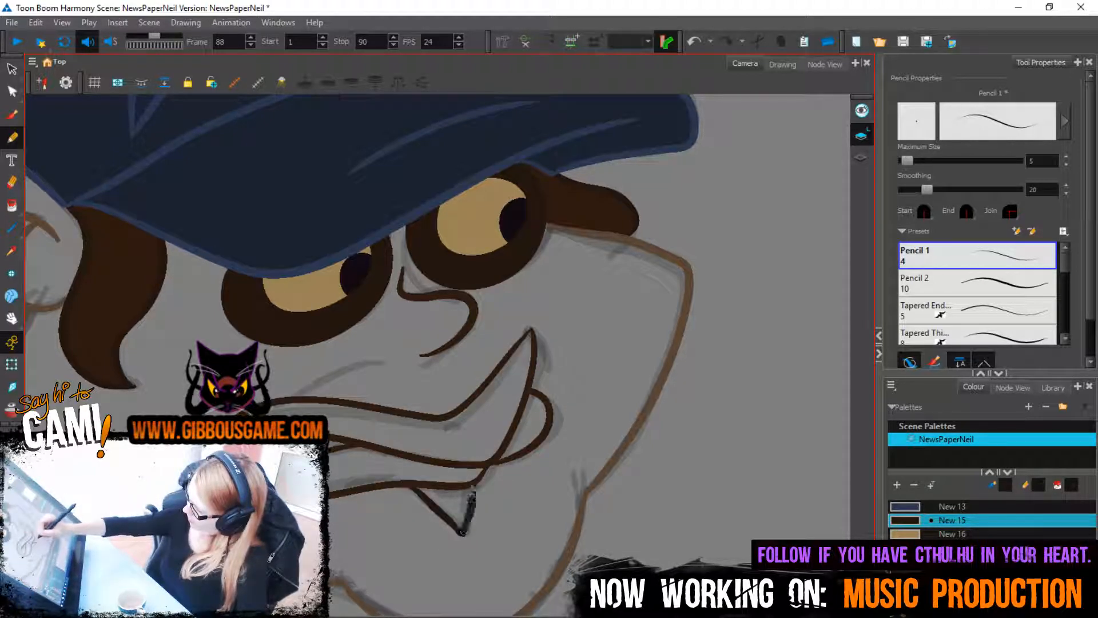
key("comma")
key("comma")
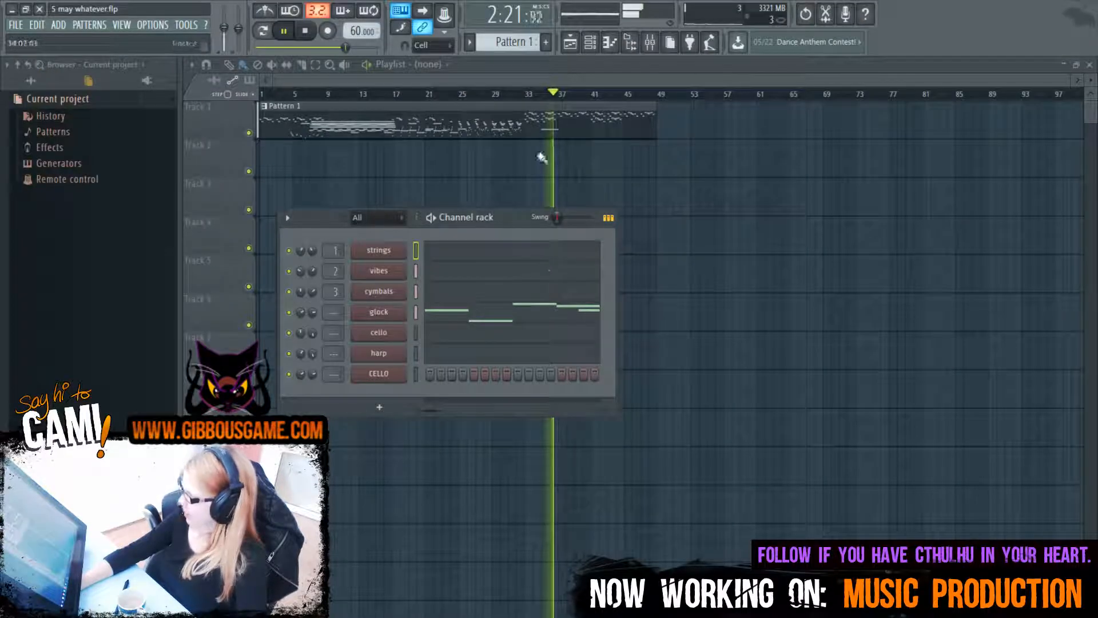
Return to FL Studio and replay the song from the start with the playlist zoomed to about the first 16 bars
left_click(263, 94)
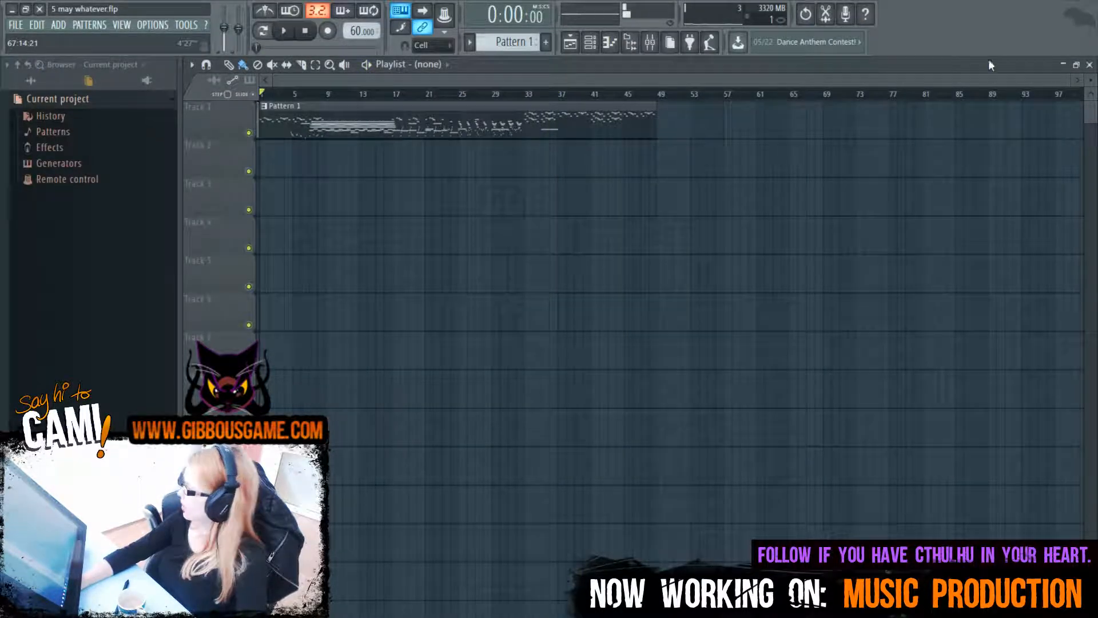
left_click_drag(1067, 74, 454, 67)
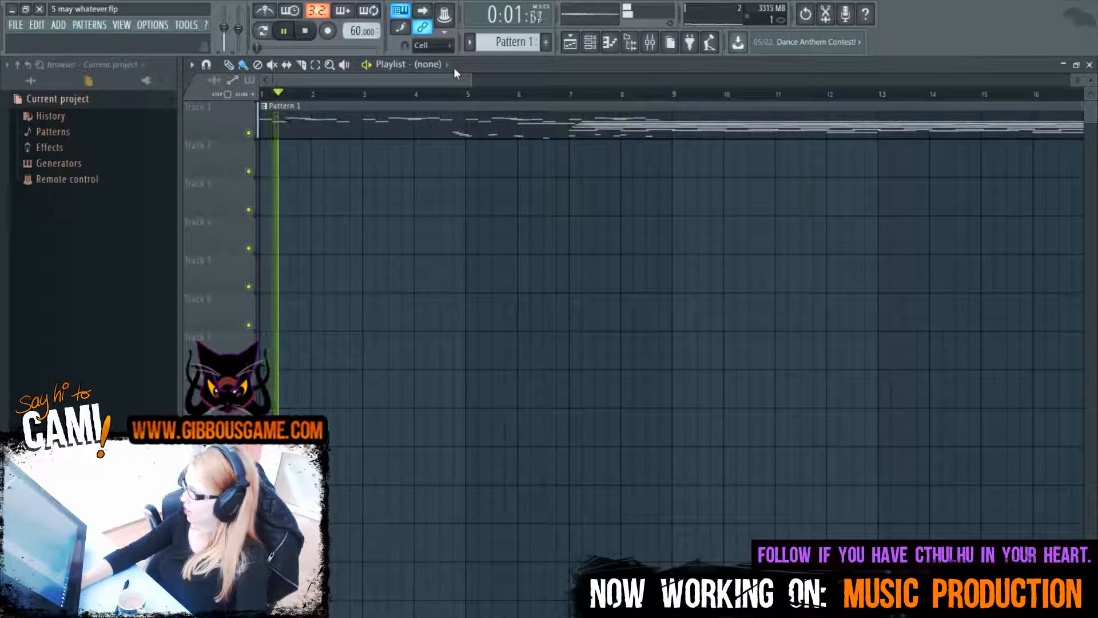
Open the strings channel in the piano roll and switch the target channel through glock to vibes during playback
key("F6")
left_click(449, 272)
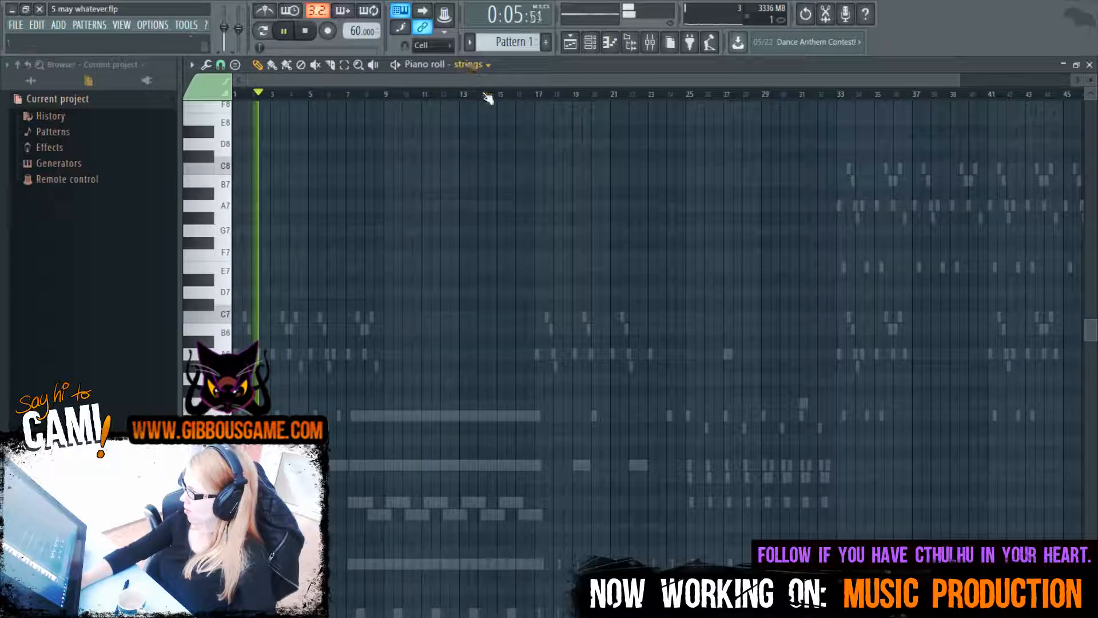
scroll(477, 67, "down", 1)
scroll(477, 68, "down", 1)
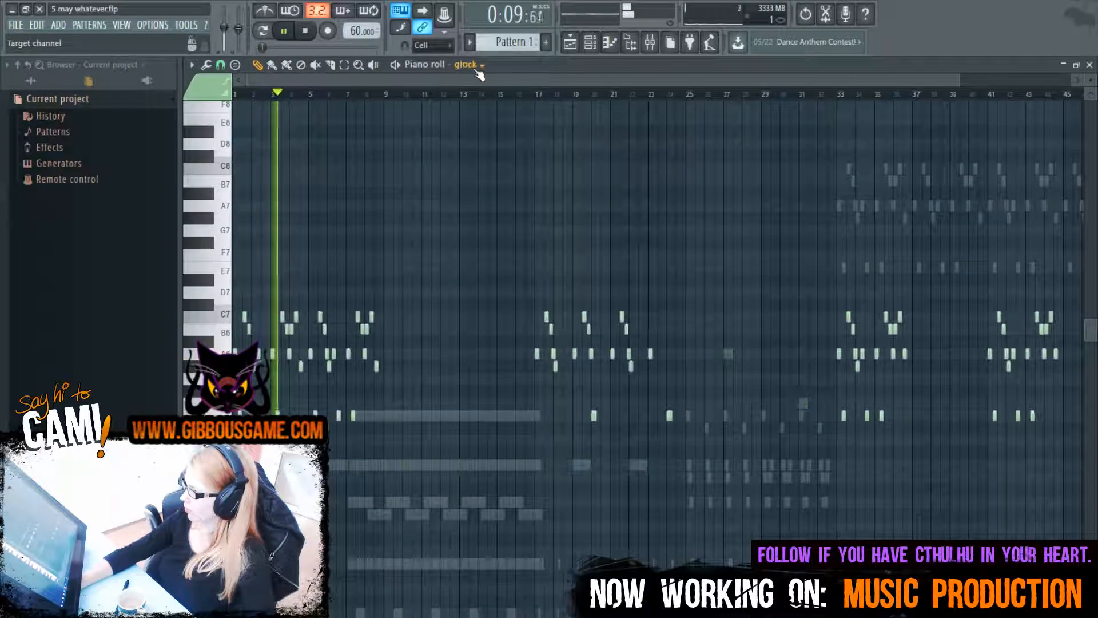
left_click(315, 65)
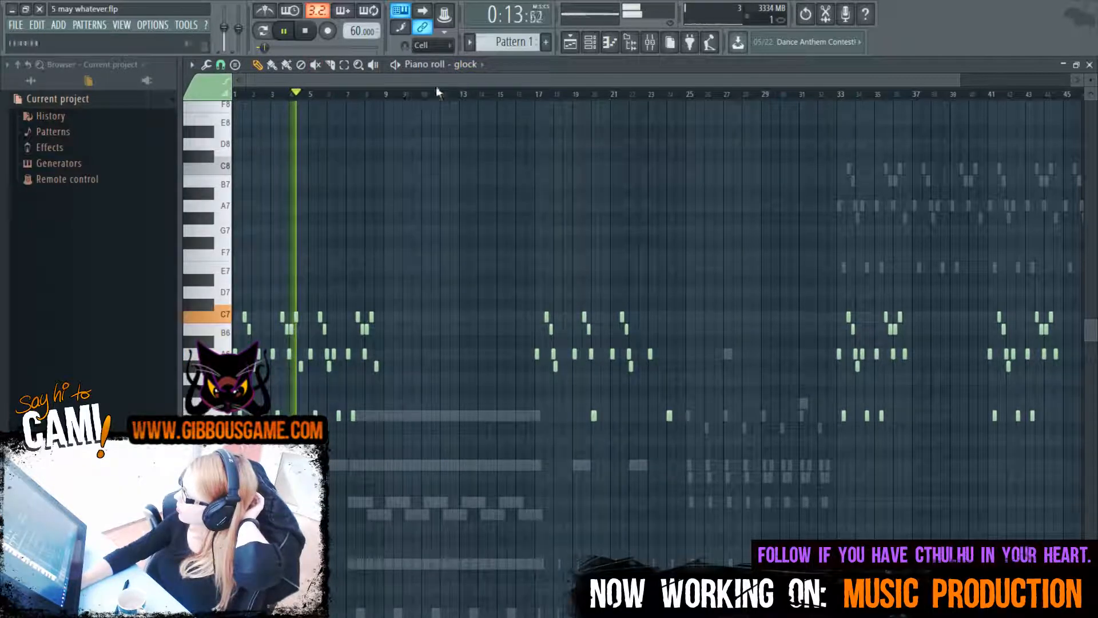
scroll(476, 66, "down", 1)
scroll(478, 67, "down", 3)
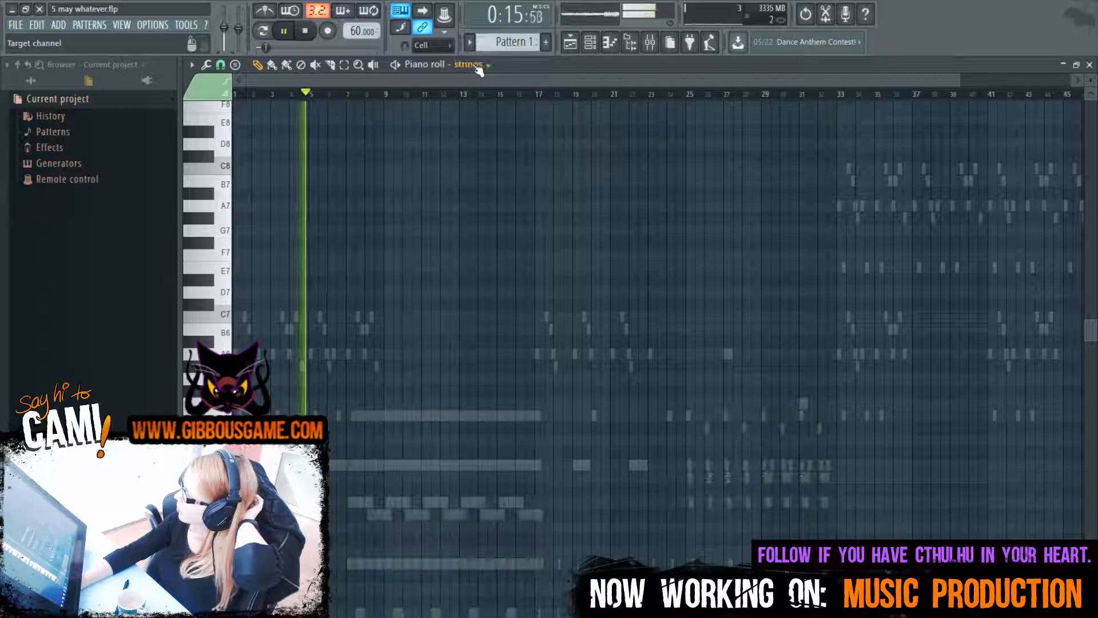
Copy the vibes notes from bar 33 onward to bar 1 and delete the pasted notes from bar 9 onward
left_click_drag(409, 79, 534, 83)
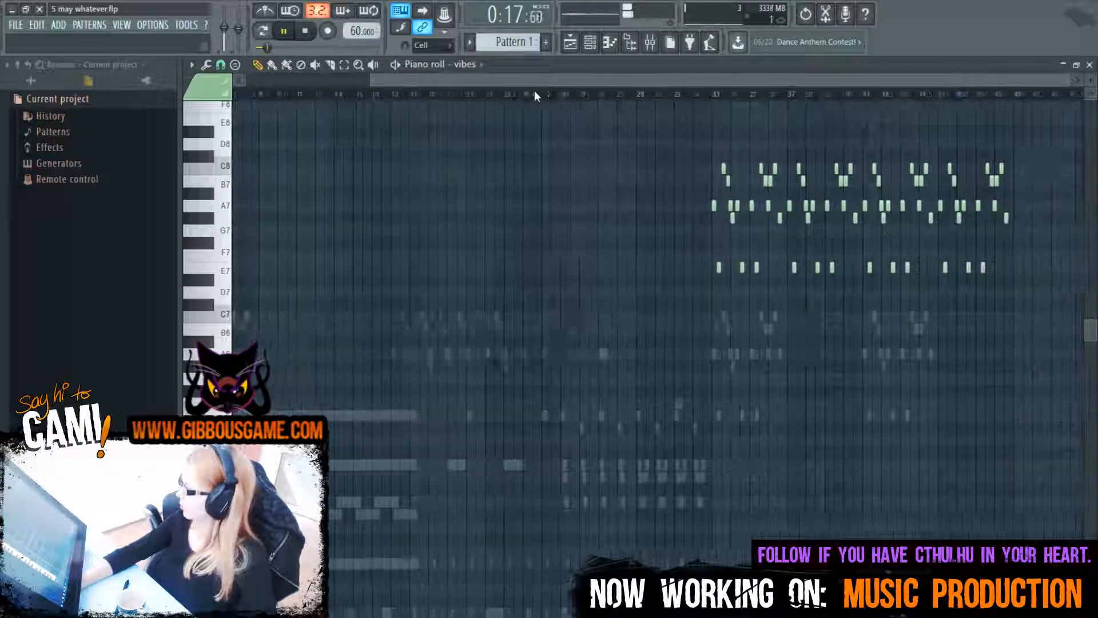
left_click_drag(652, 145, 995, 306)
left_click_drag(802, 84, 642, 84)
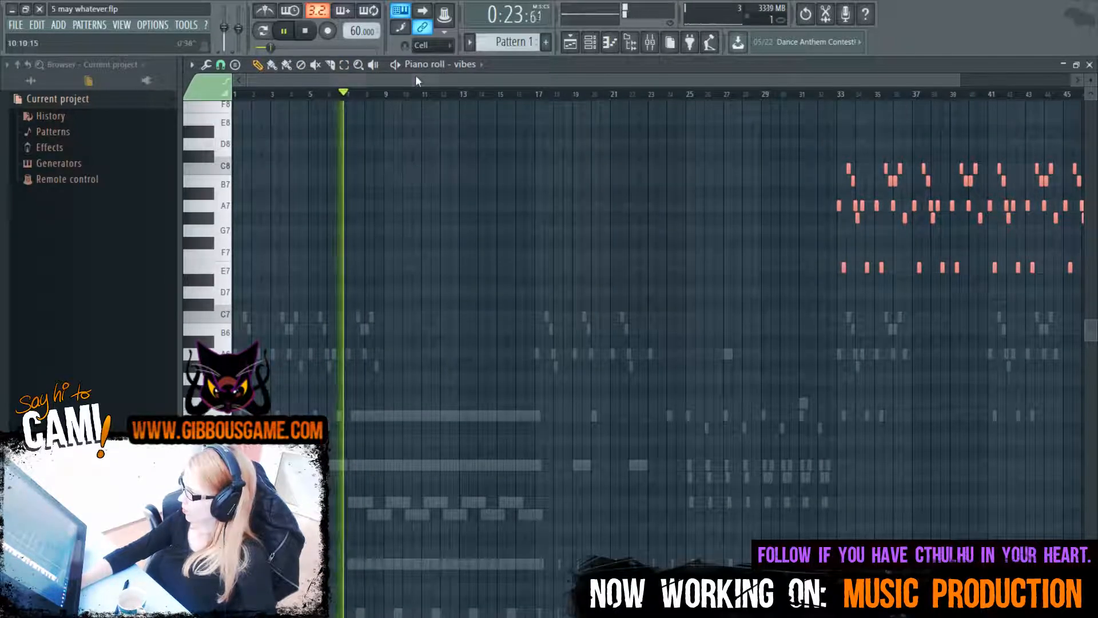
key("space")
key("ctrl+v")
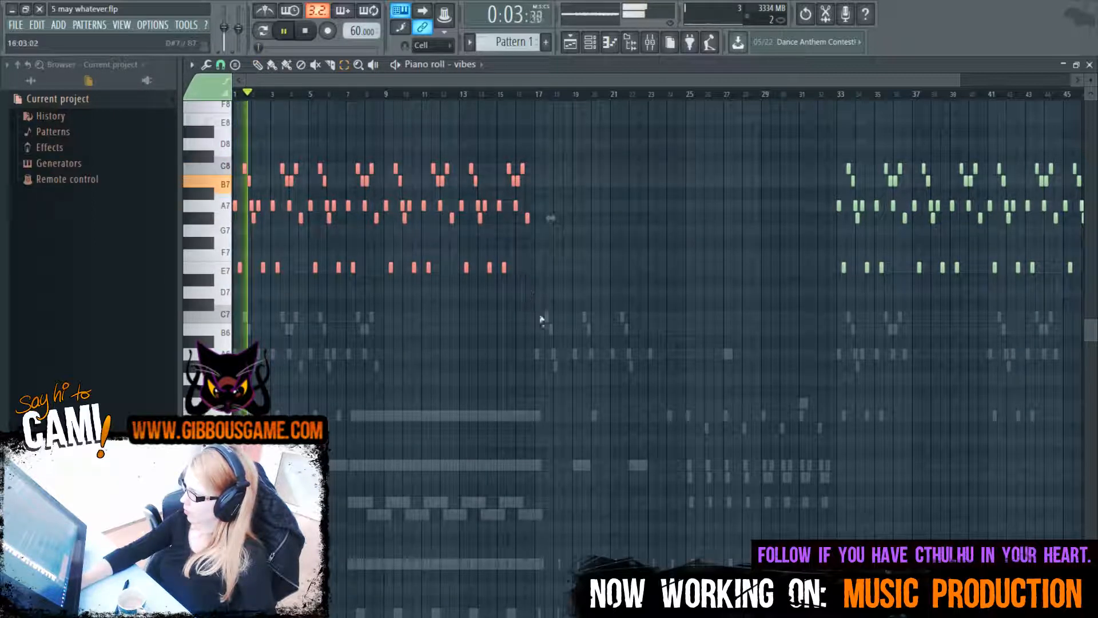
left_click_drag(575, 334, 389, 134)
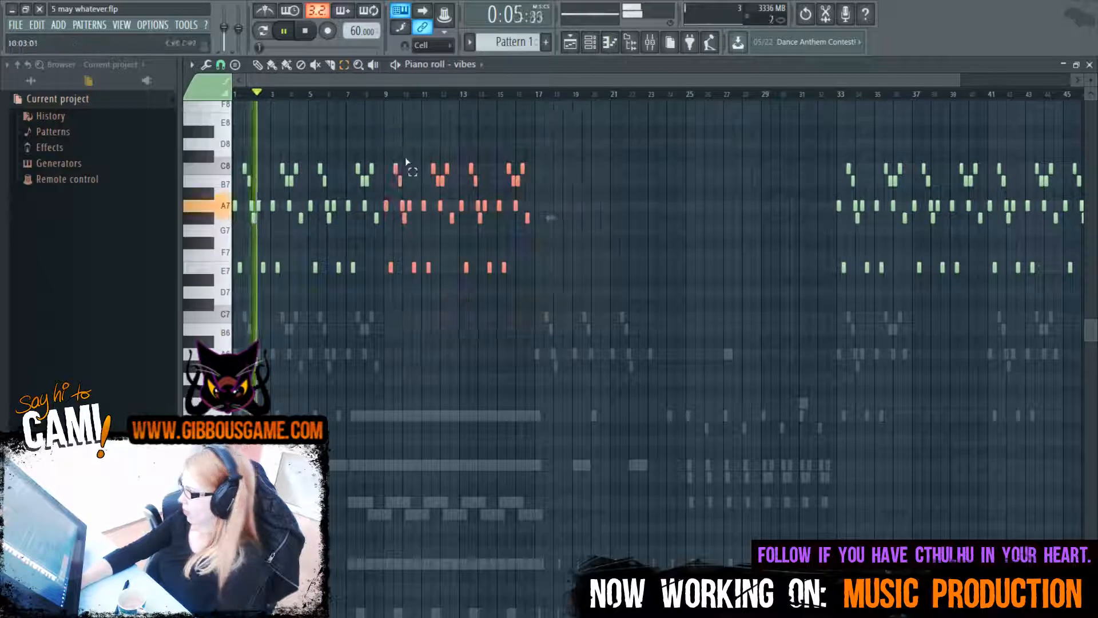
key("Delete")
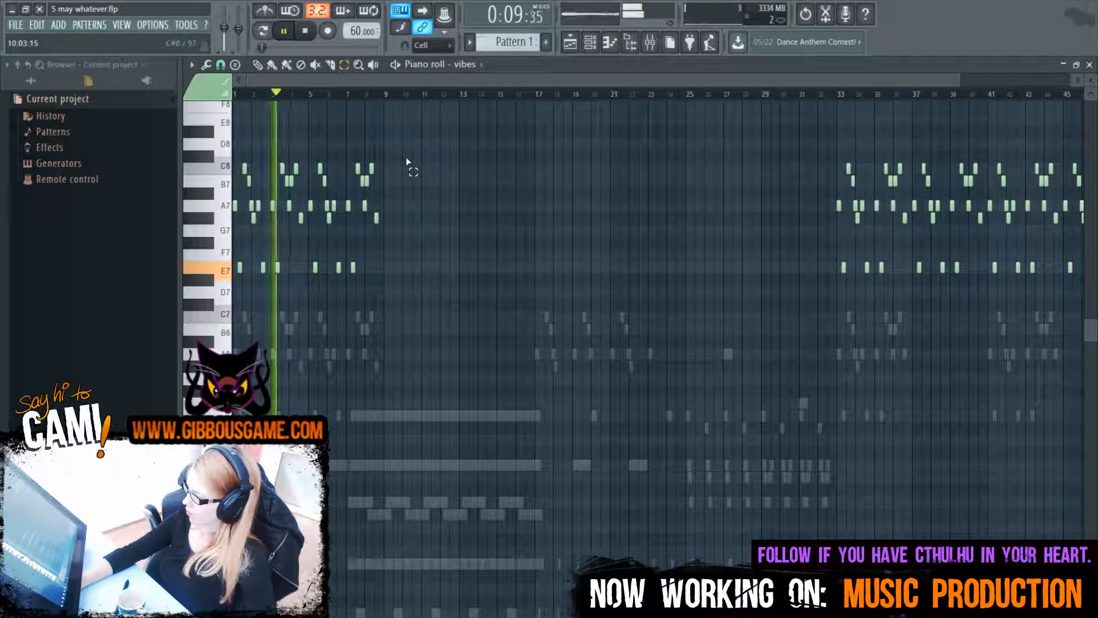
Switch the piano roll to the glock channel, undo the note deletions there and replay the opening bars
key("F6")
left_click(468, 66)
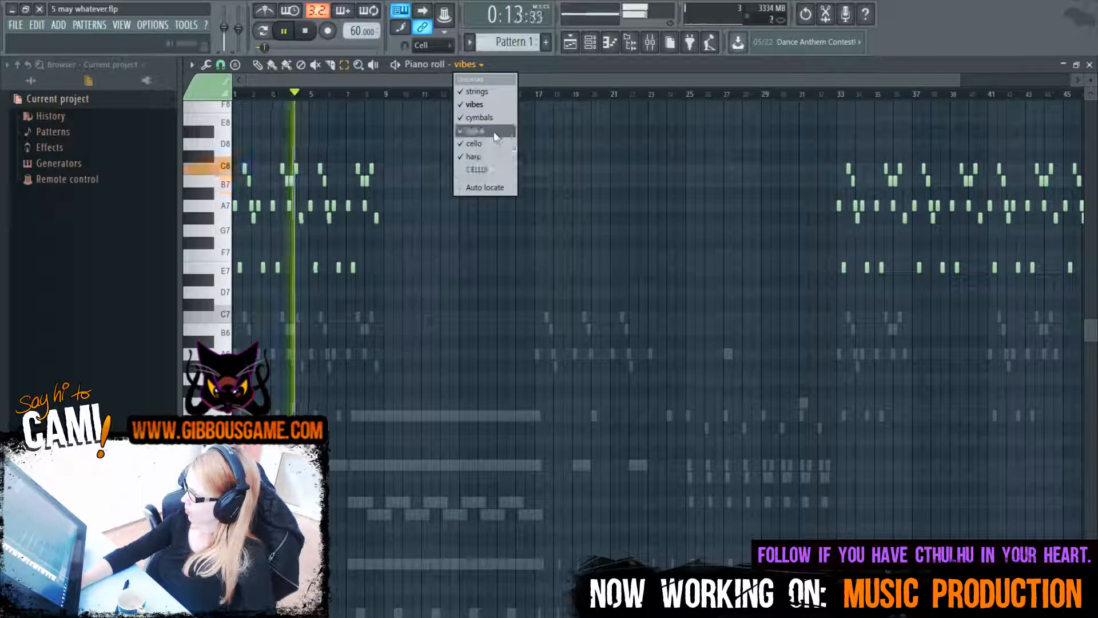
left_click(495, 132)
left_click_drag(957, 81, 495, 160)
key("space")
key("space")
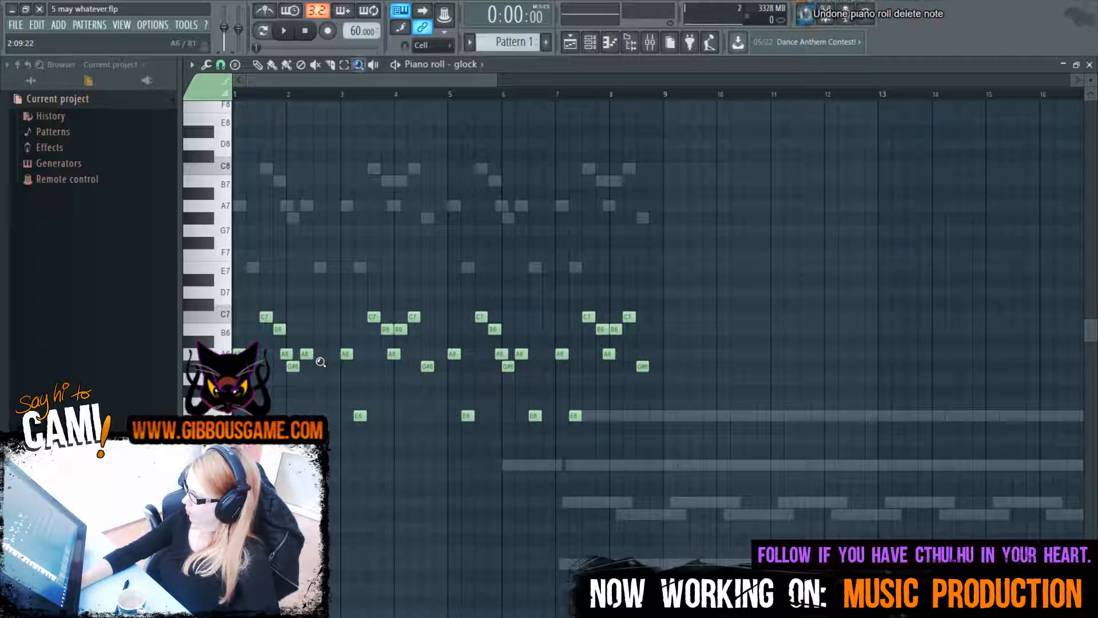
key("ctrl+alt+z")
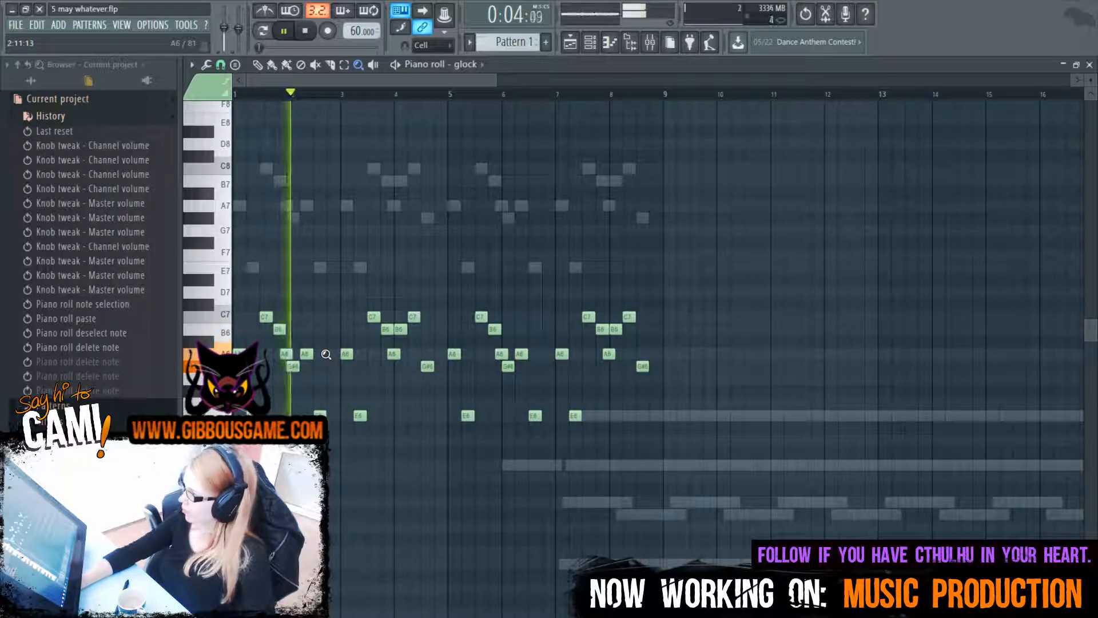
Pan the vibes channel 81% left and adjust the glock channel's panning while the song plays
key("F6")
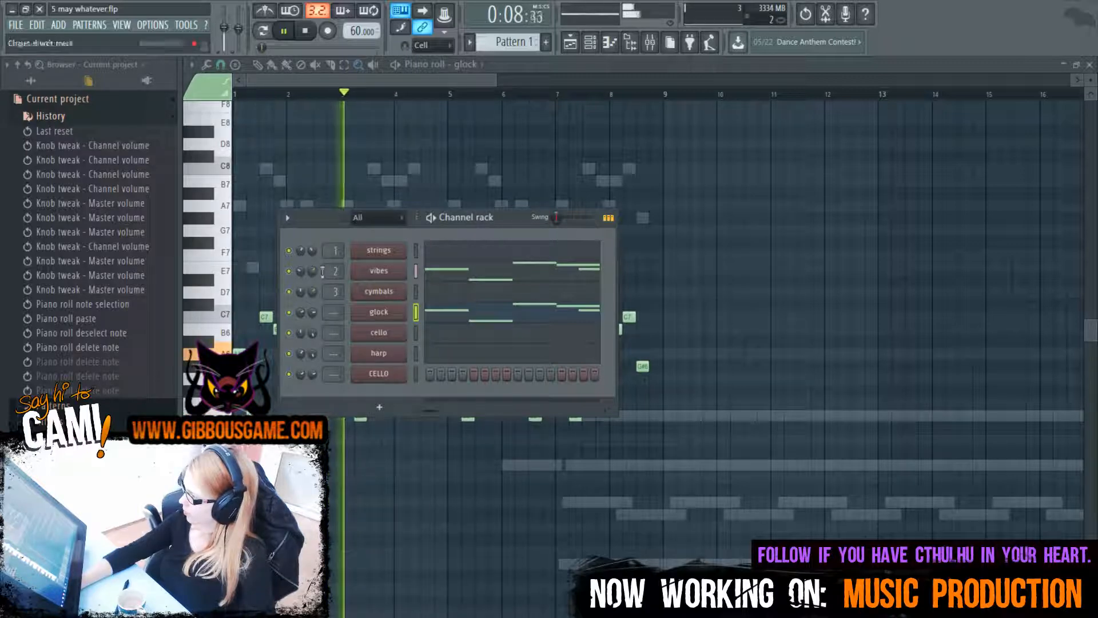
left_click_drag(310, 276, 312, 273)
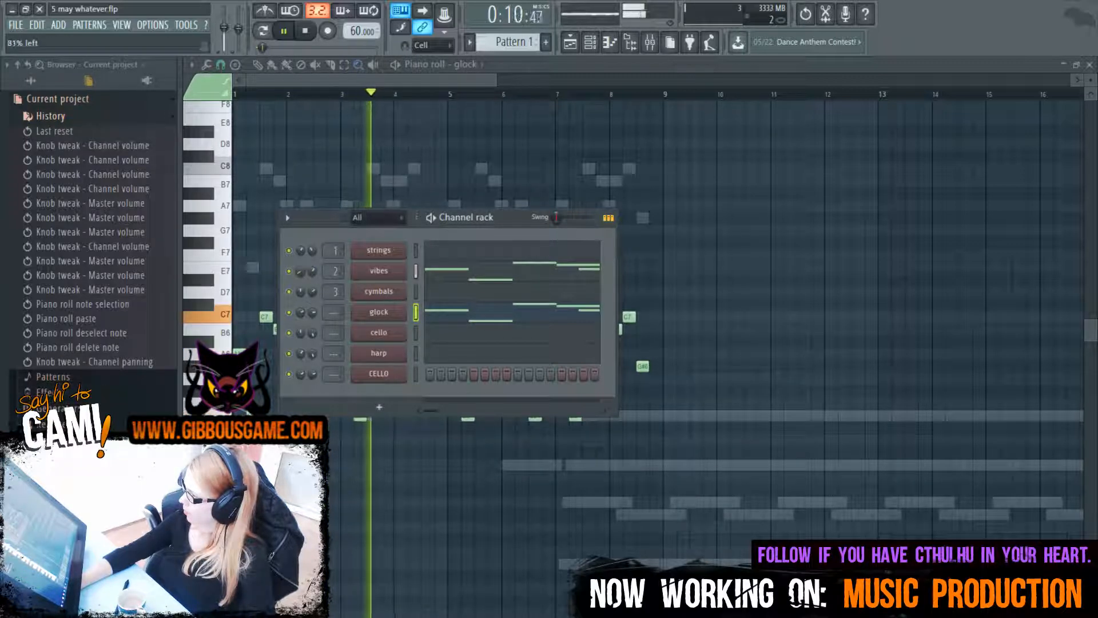
left_click_drag(300, 312, 300, 308)
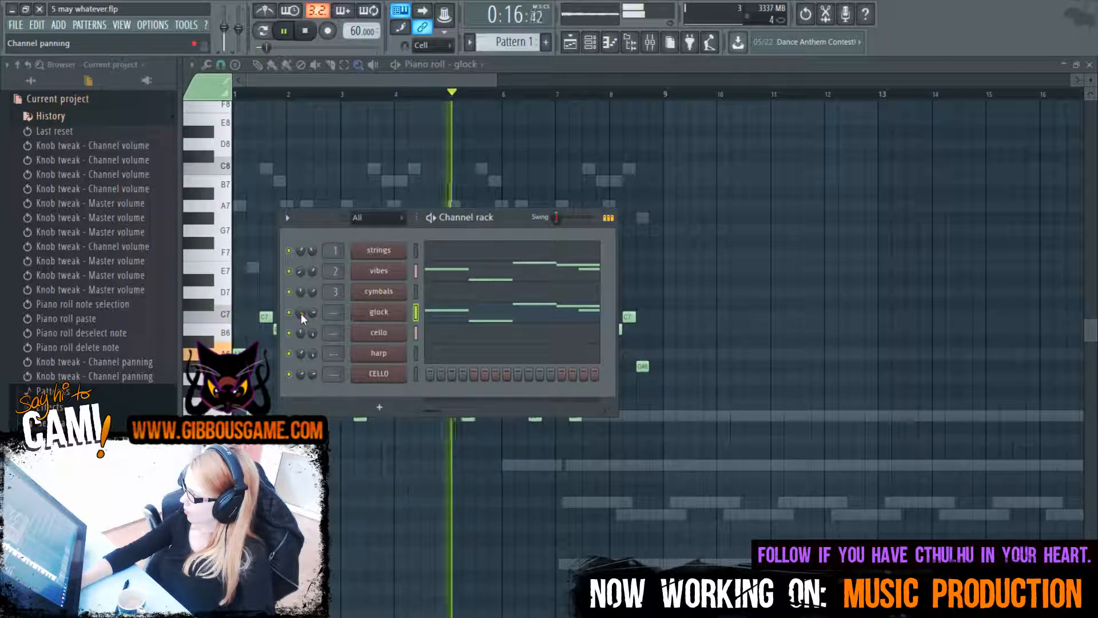
left_click_drag(301, 312, 300, 273)
left_click(457, 87)
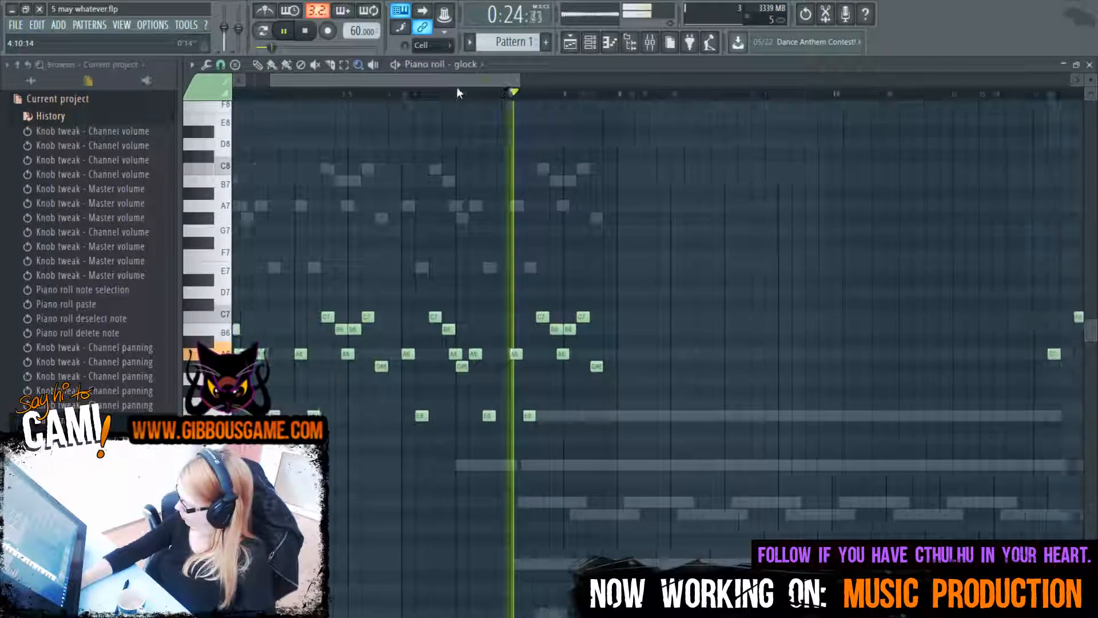
Open the cymbals channel in the piano roll and activate the Draw tool
scroll(459, 89, "right", 4)
scroll(503, 103, "right", 2)
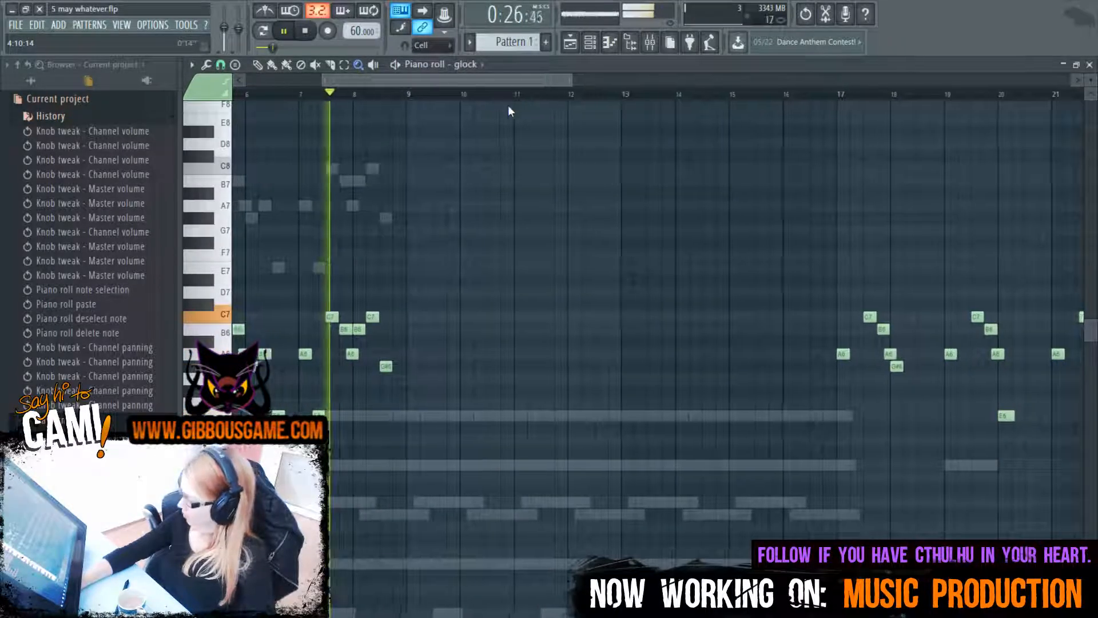
key("F6")
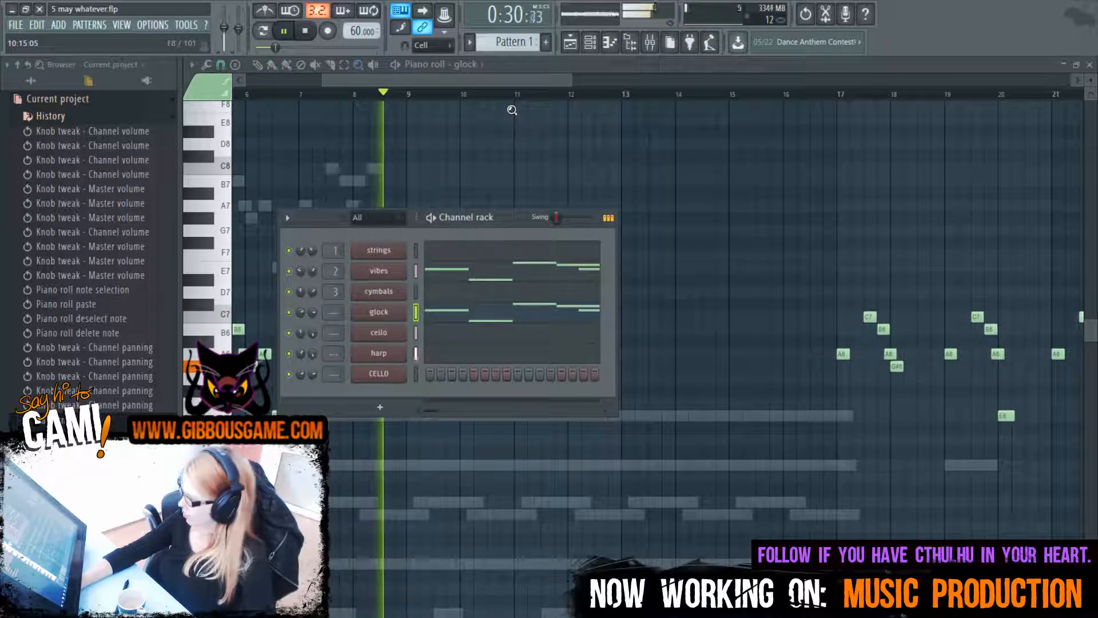
left_click(480, 289)
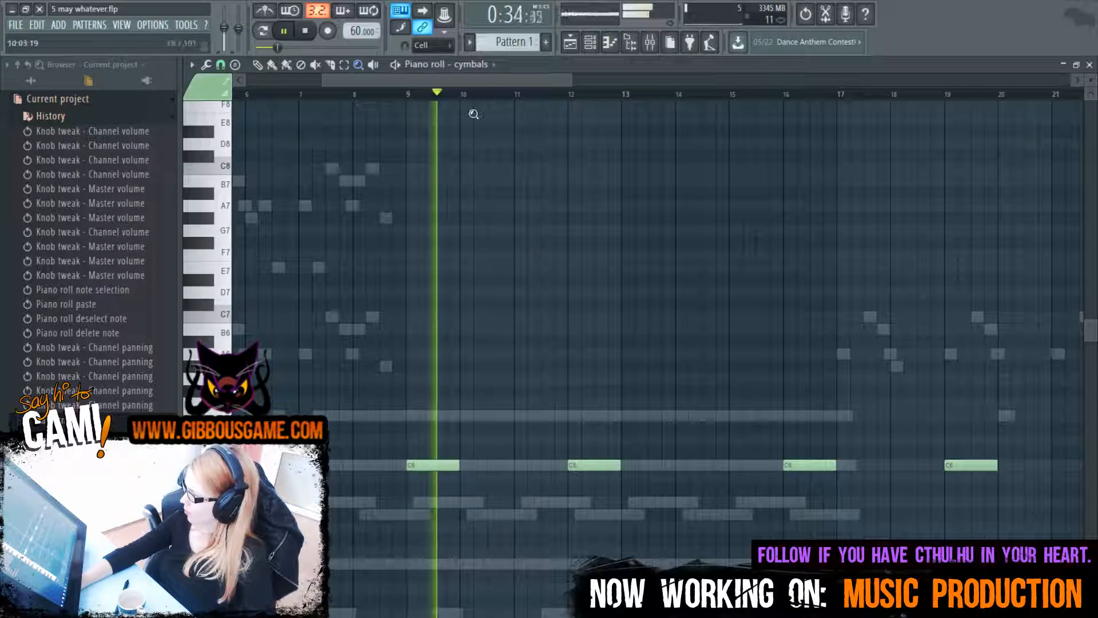
scroll(440, 137, "down", 8)
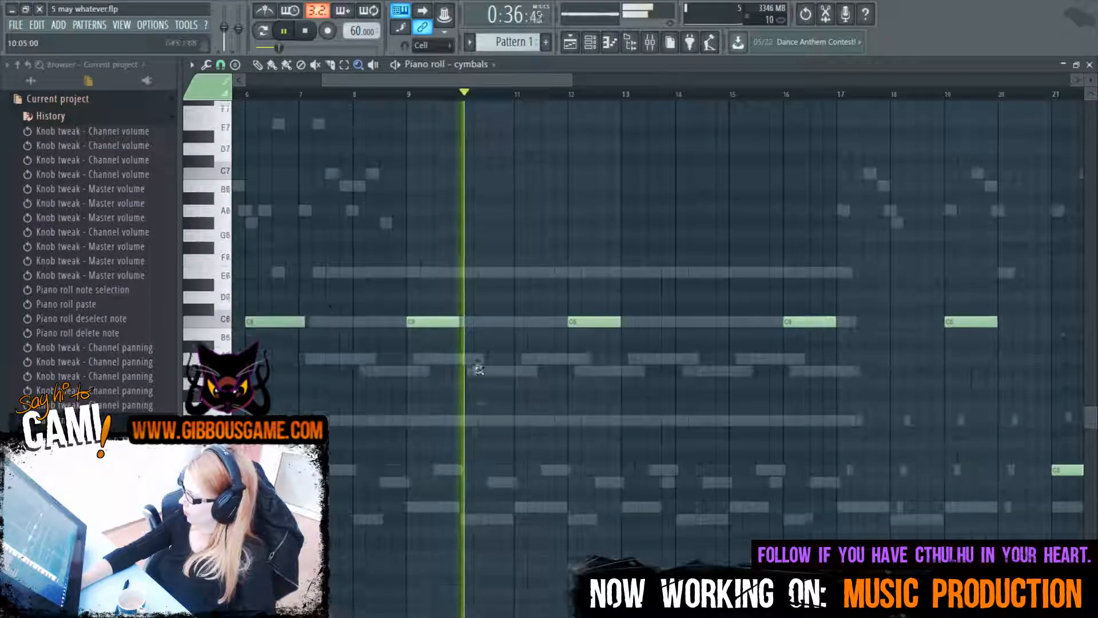
left_click(258, 64)
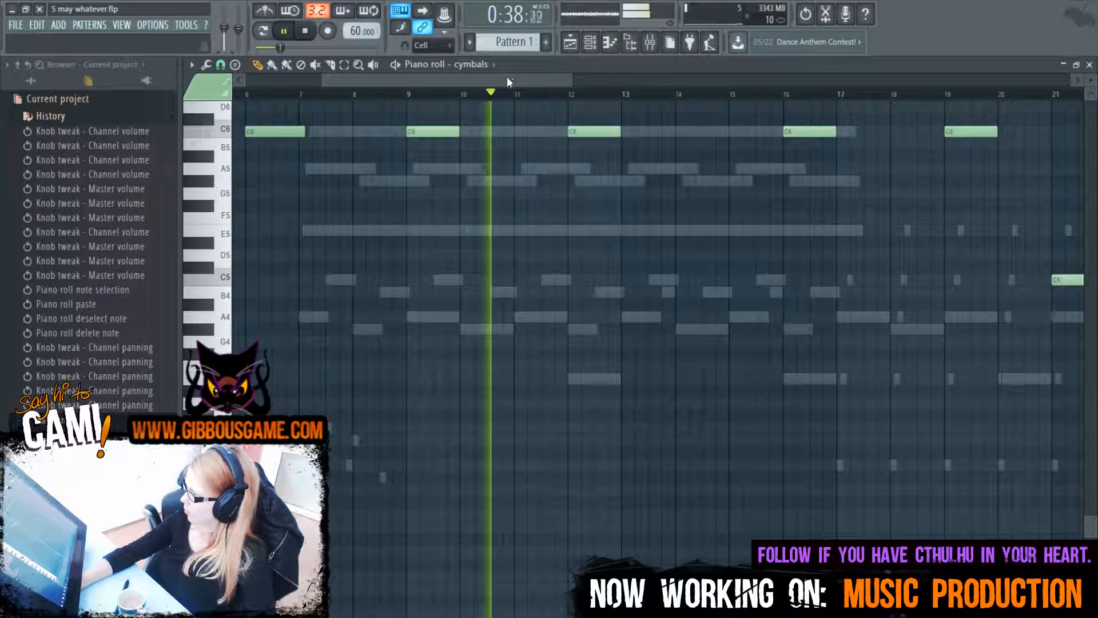
Add A6 cymbals notes at bars 8 and 4, playing the song from each of them
scroll(553, 324, "left", 5)
scroll(553, 325, "up", 14)
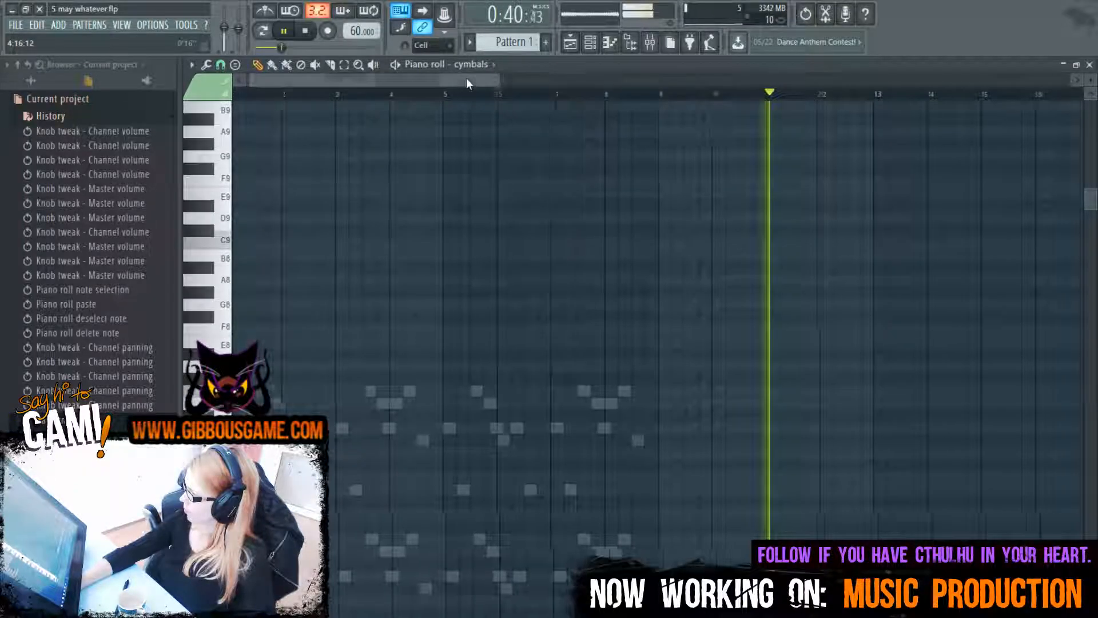
left_click_drag(466, 78, 723, 124)
scroll(645, 326, "down", 10)
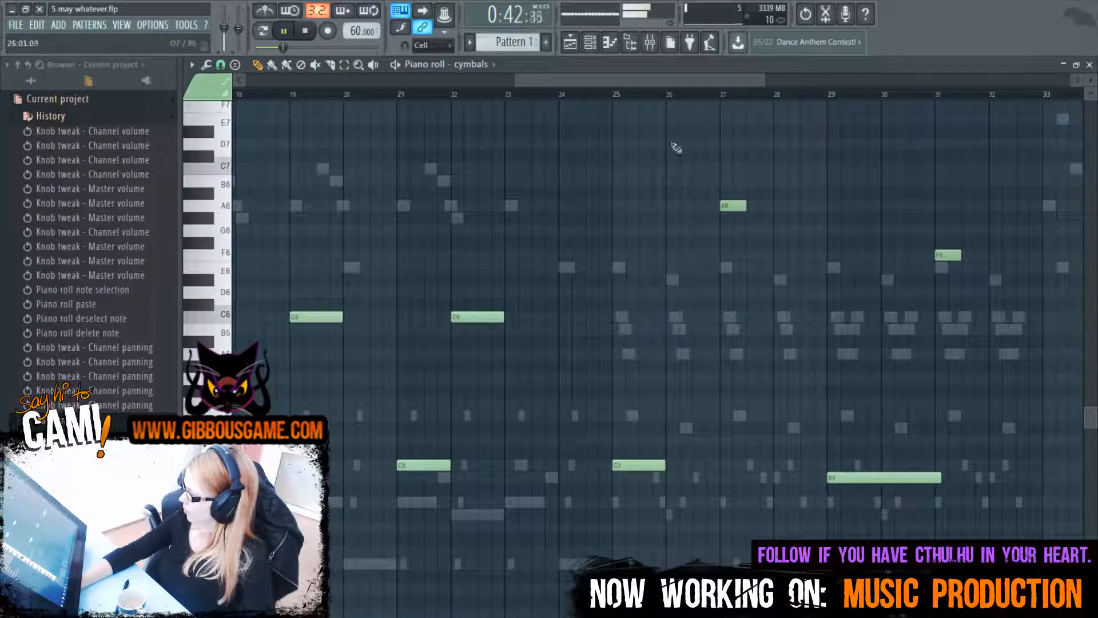
left_click_drag(672, 98, 351, 90)
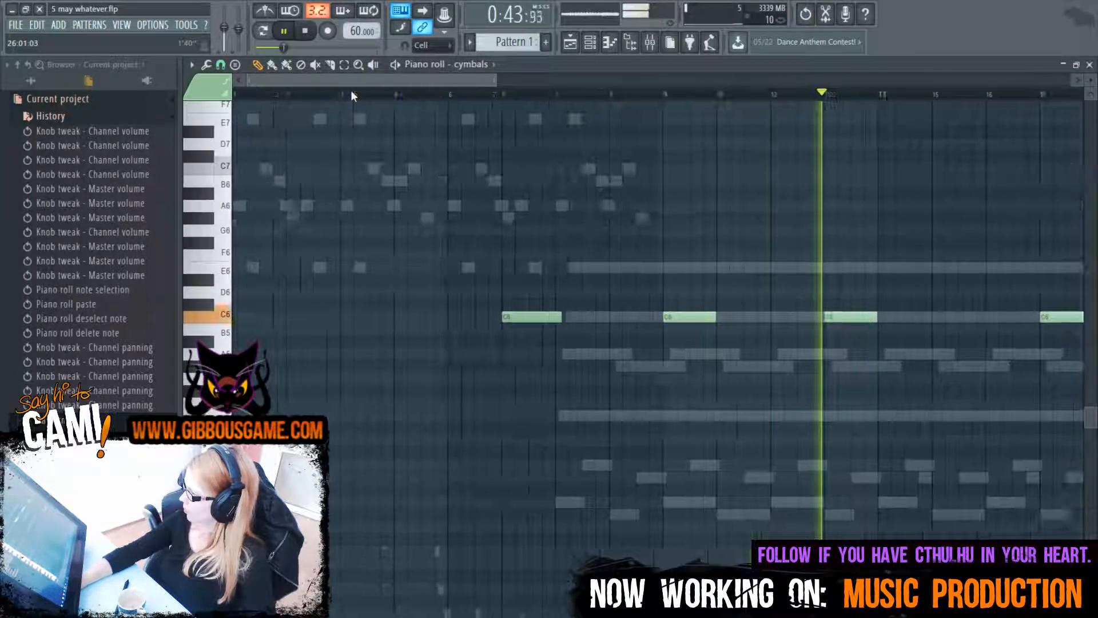
left_click(618, 218)
left_click_drag(616, 218, 630, 206)
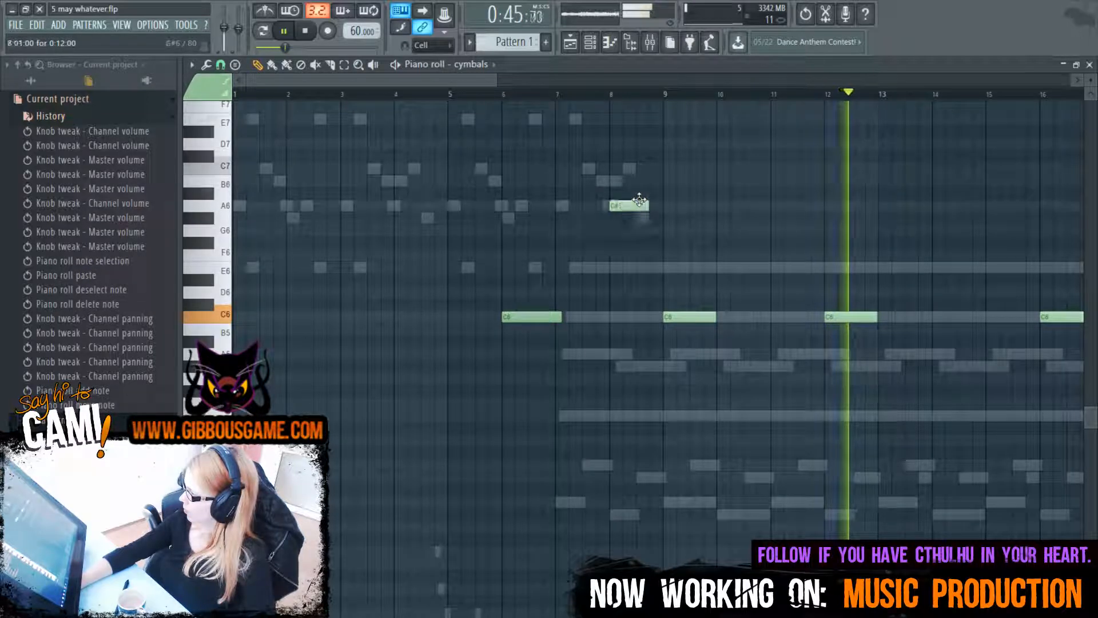
left_click(611, 96)
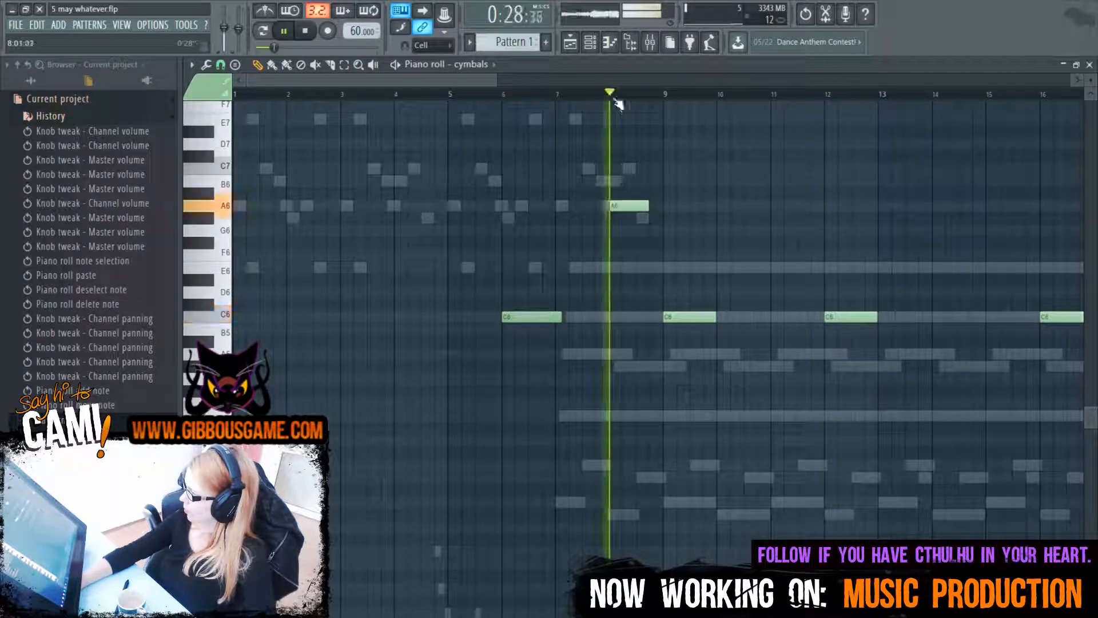
left_click(400, 207)
left_click(394, 94)
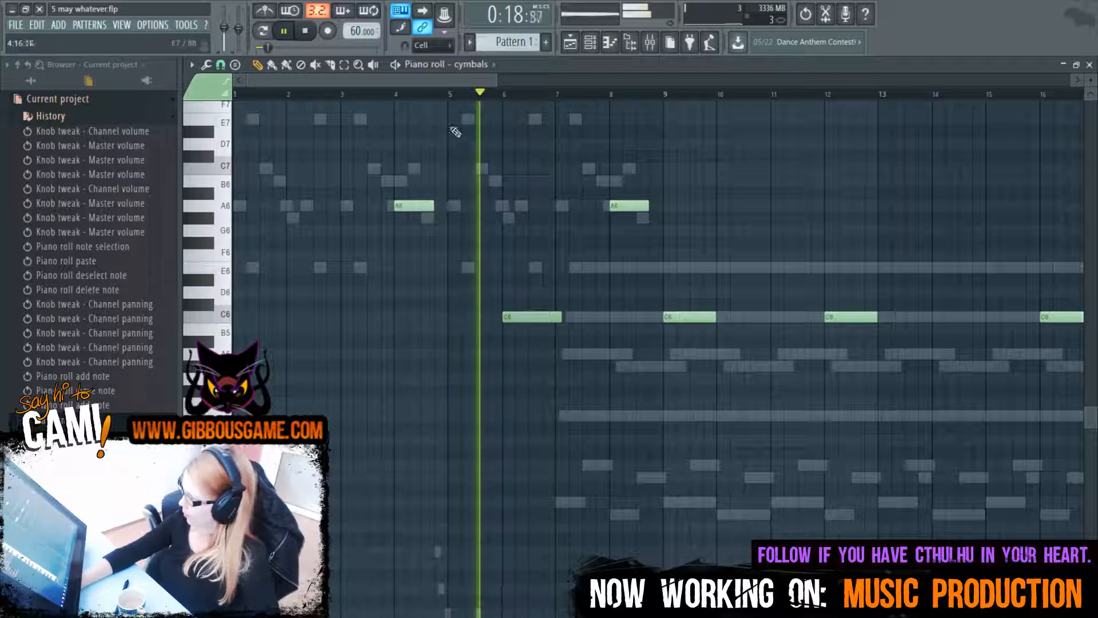
Open the strings channel in the piano roll and follow its notes from bar 9 onward during playback
left_click_drag(496, 80, 573, 80)
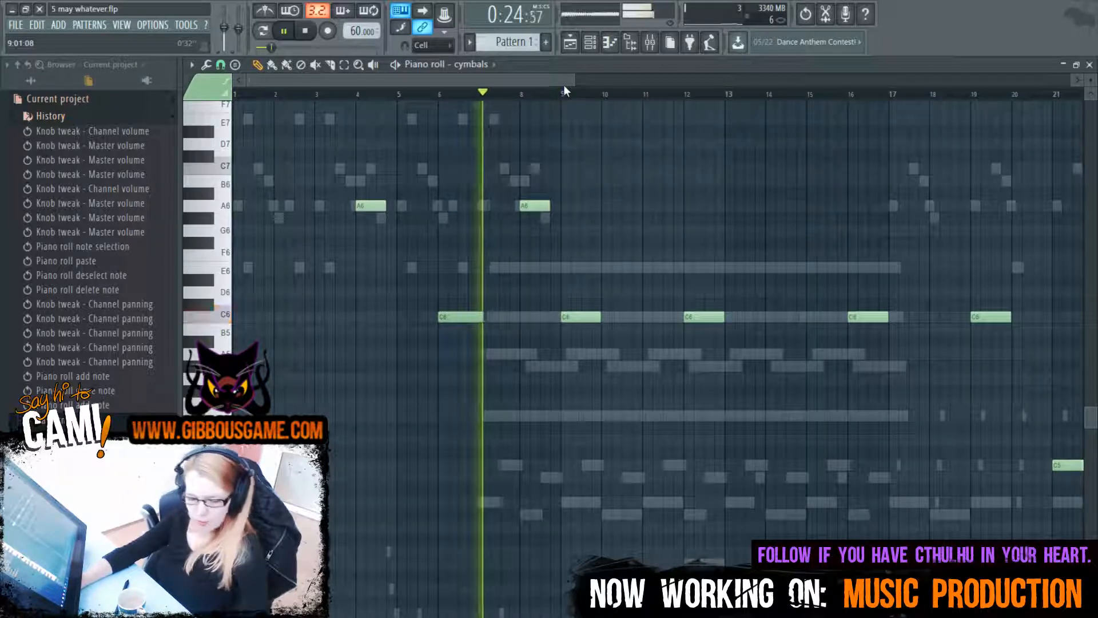
key("F6")
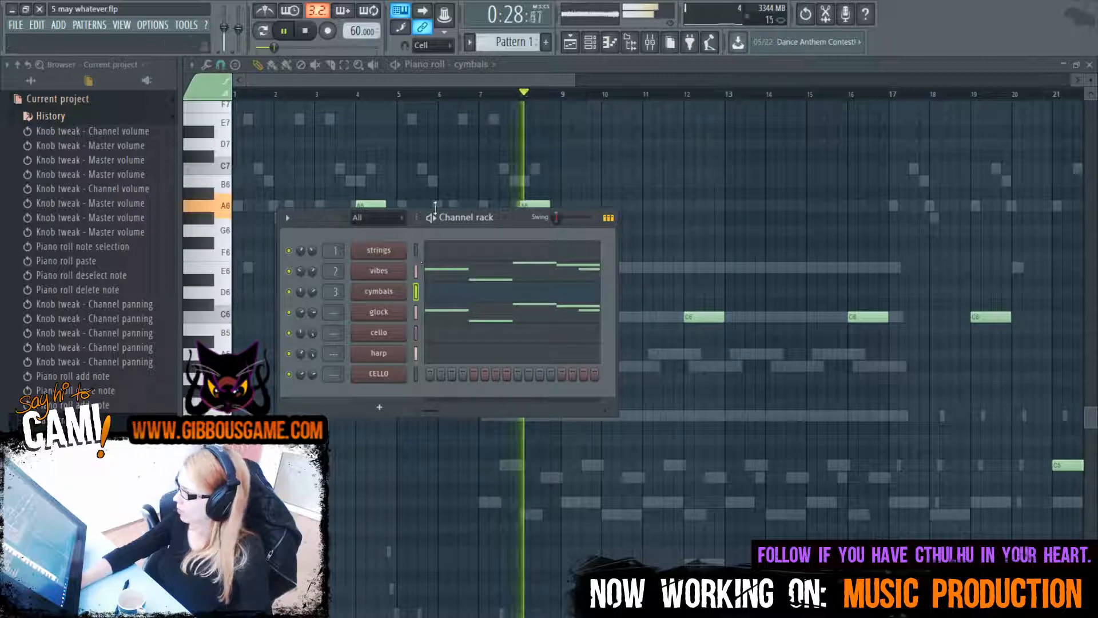
left_click(470, 247)
scroll(640, 339, "up", 7)
scroll(640, 339, "down", 8)
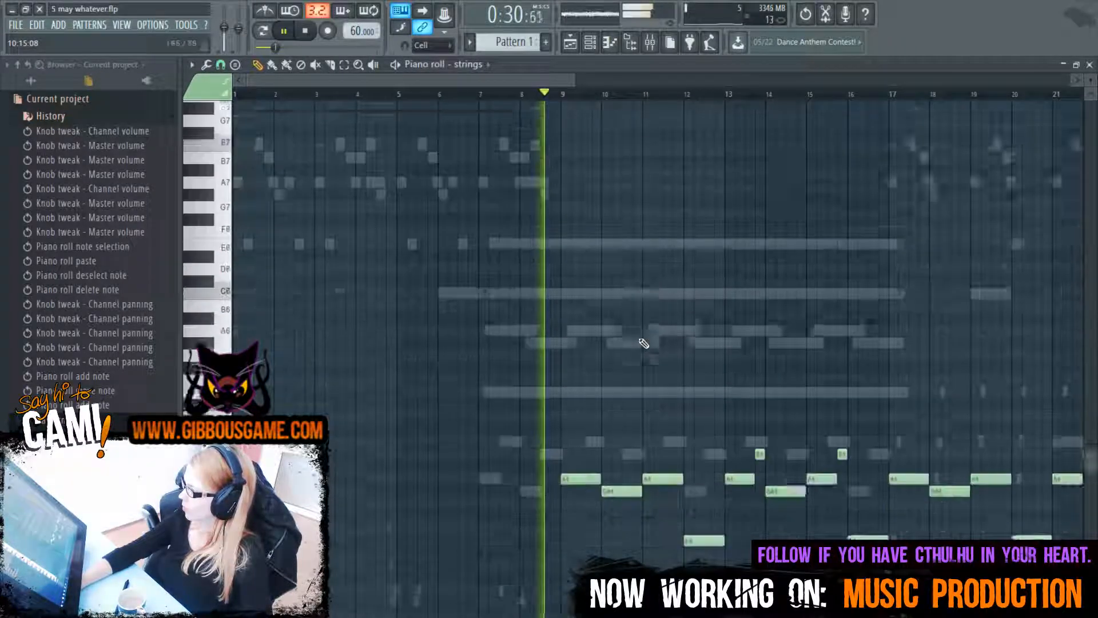
scroll(644, 343, "down", 2)
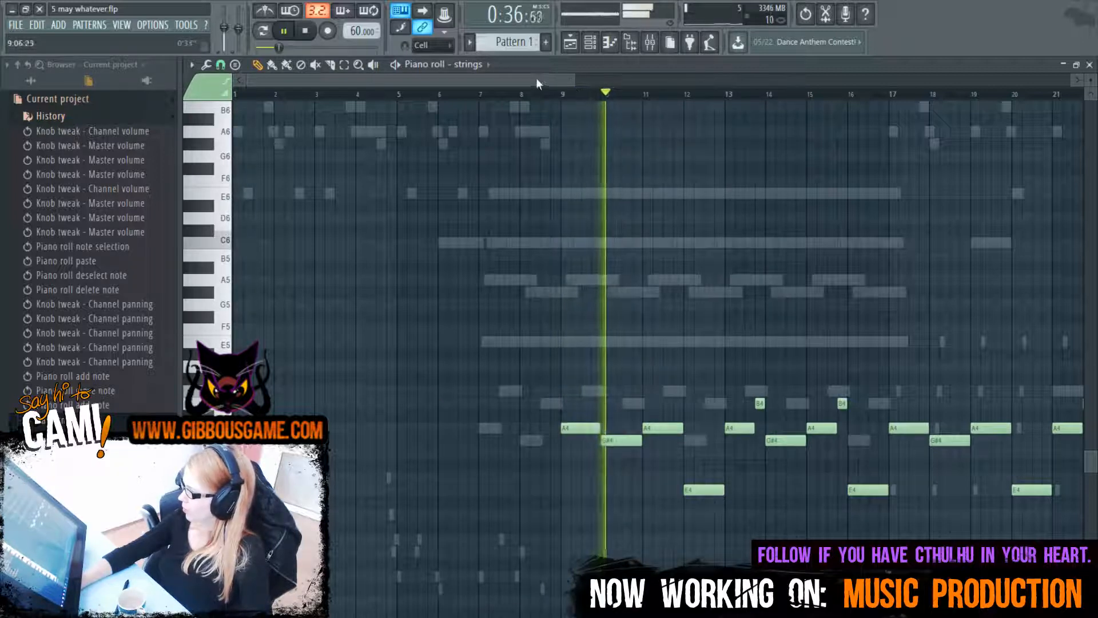
left_click_drag(537, 78, 609, 113)
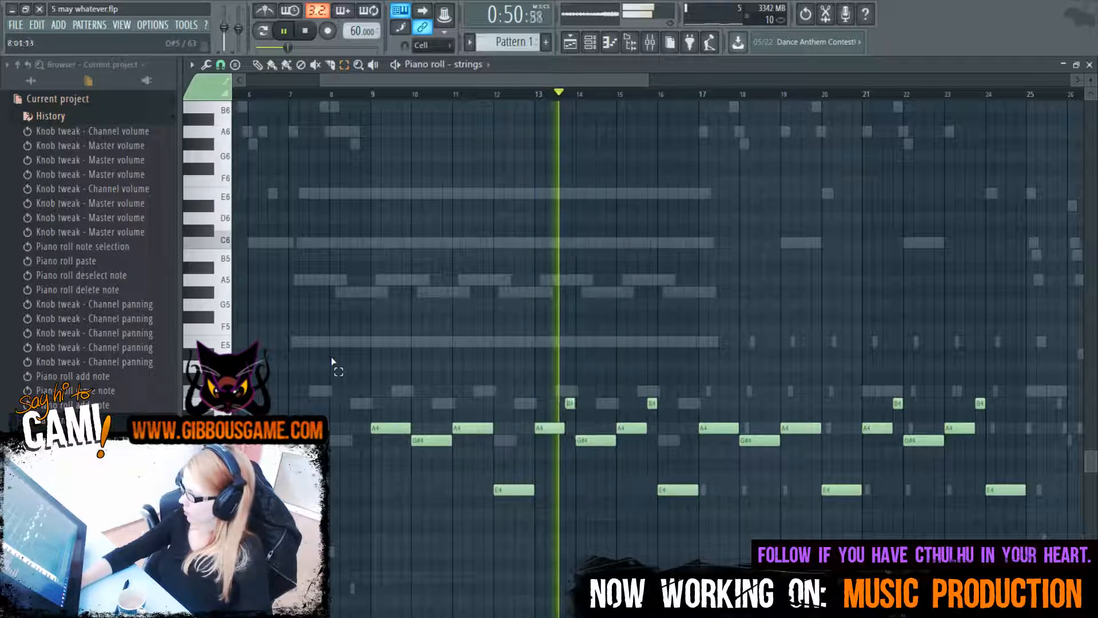
Copy the strings notes of bars 9 to 16 to the start of the pattern and lower the copies one octave
left_click_drag(337, 349, 702, 510)
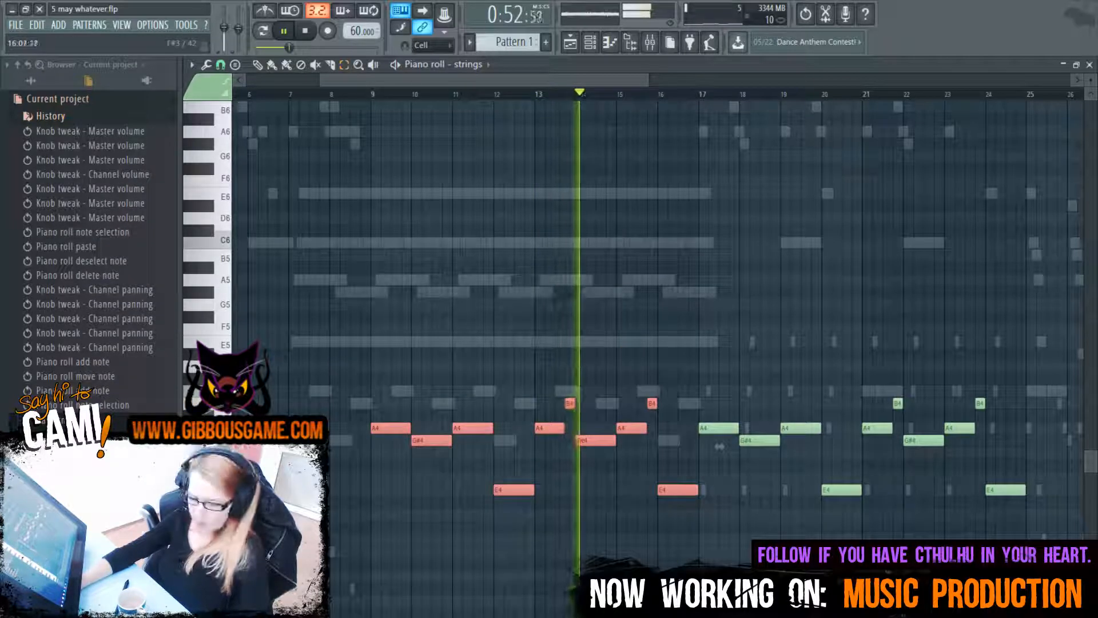
left_click(260, 66)
left_click_drag(441, 82, 163, 58)
key("ctrl+v")
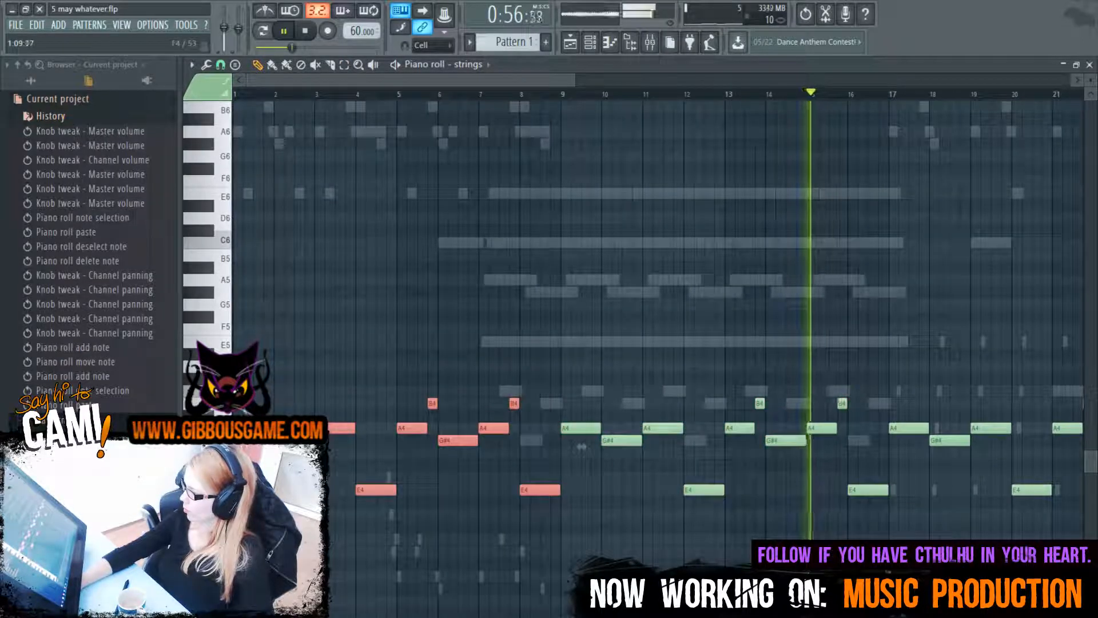
key("ctrl+Down")
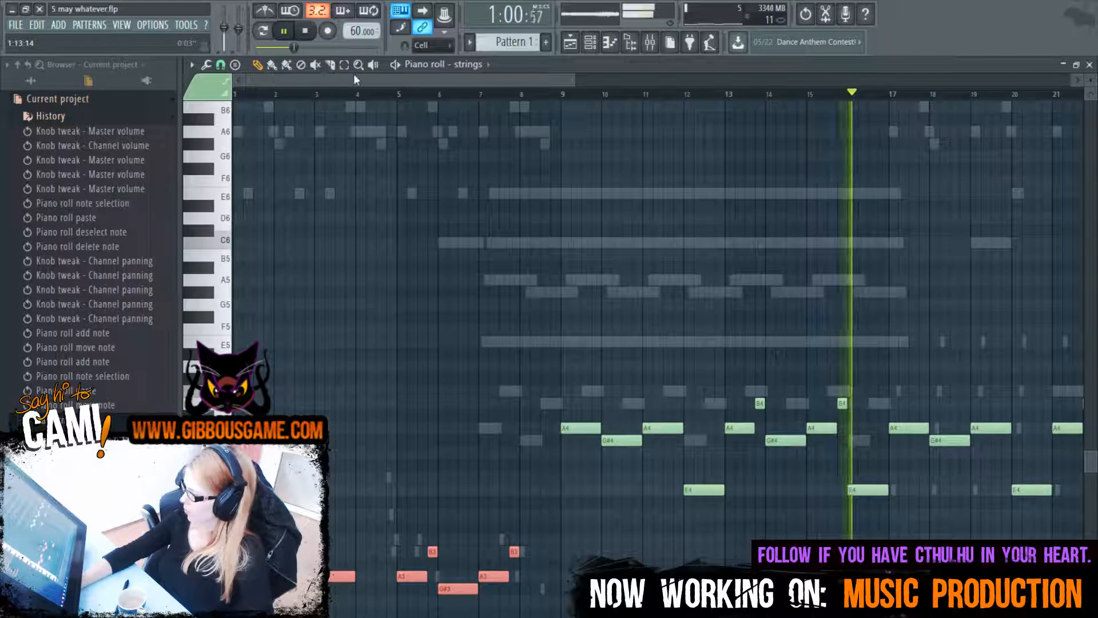
Delete the low strings copies from bars 1 to 8 and play the song from bars 4 and 9
key("space")
key("space")
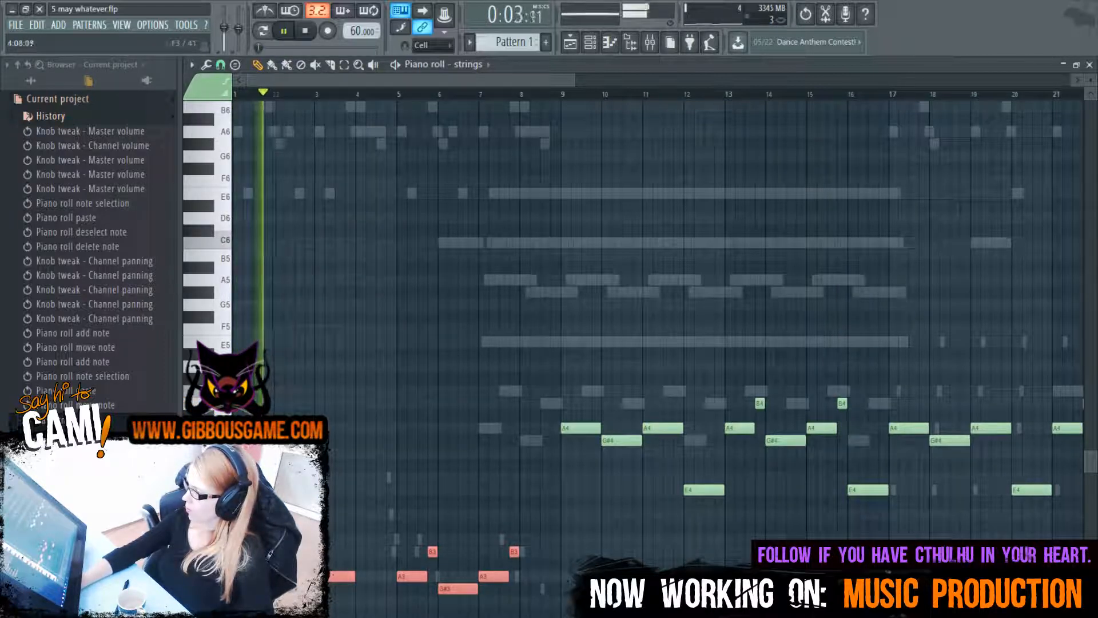
right_click(342, 576)
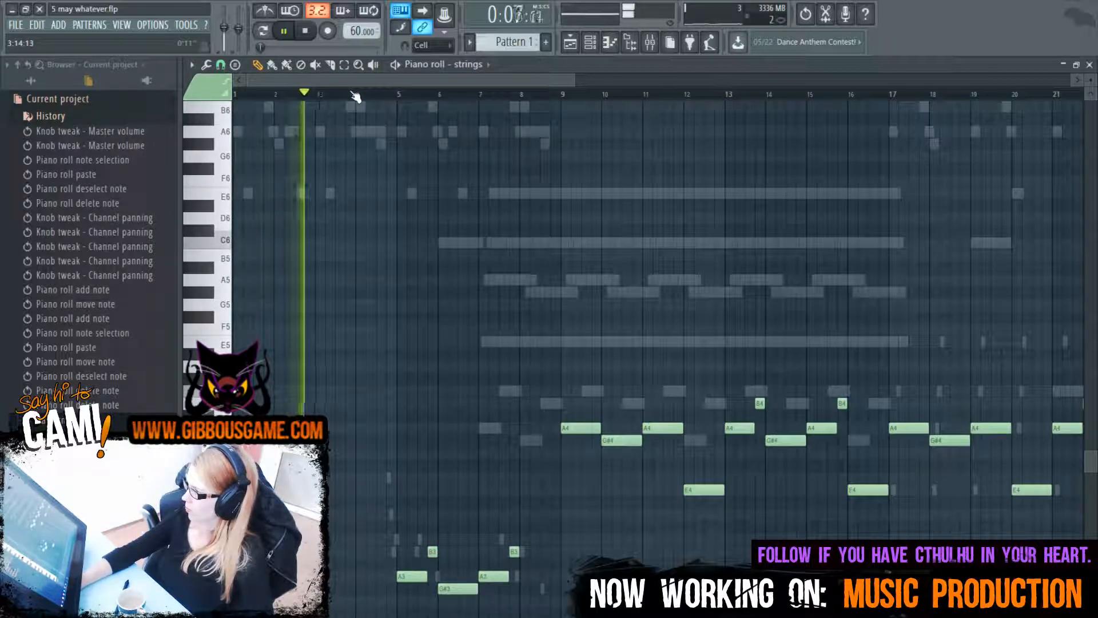
left_click(372, 94)
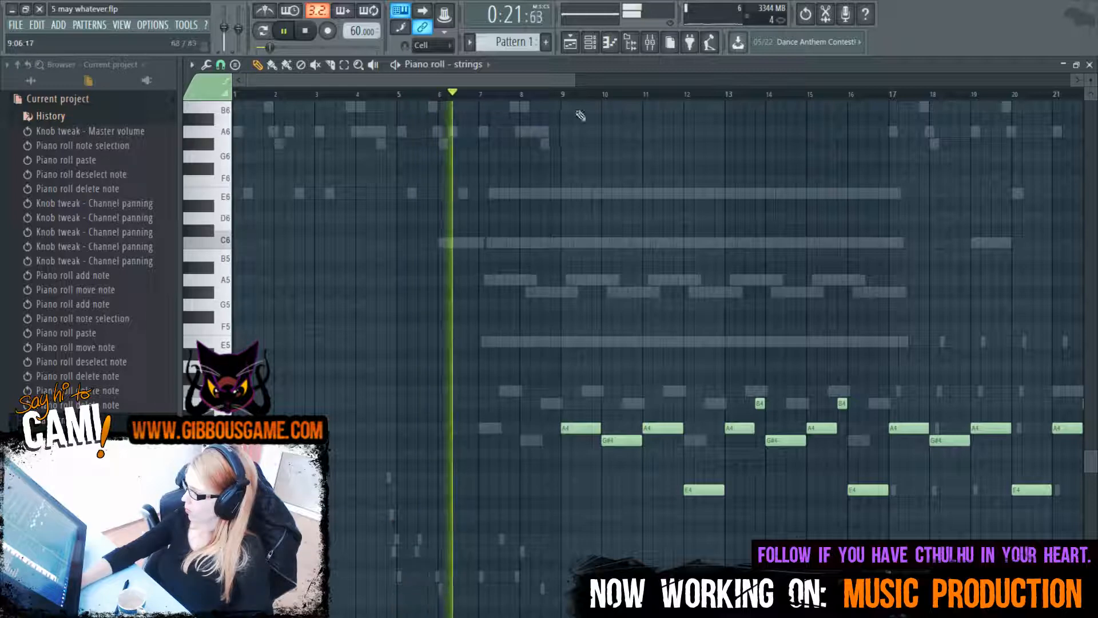
left_click(562, 93)
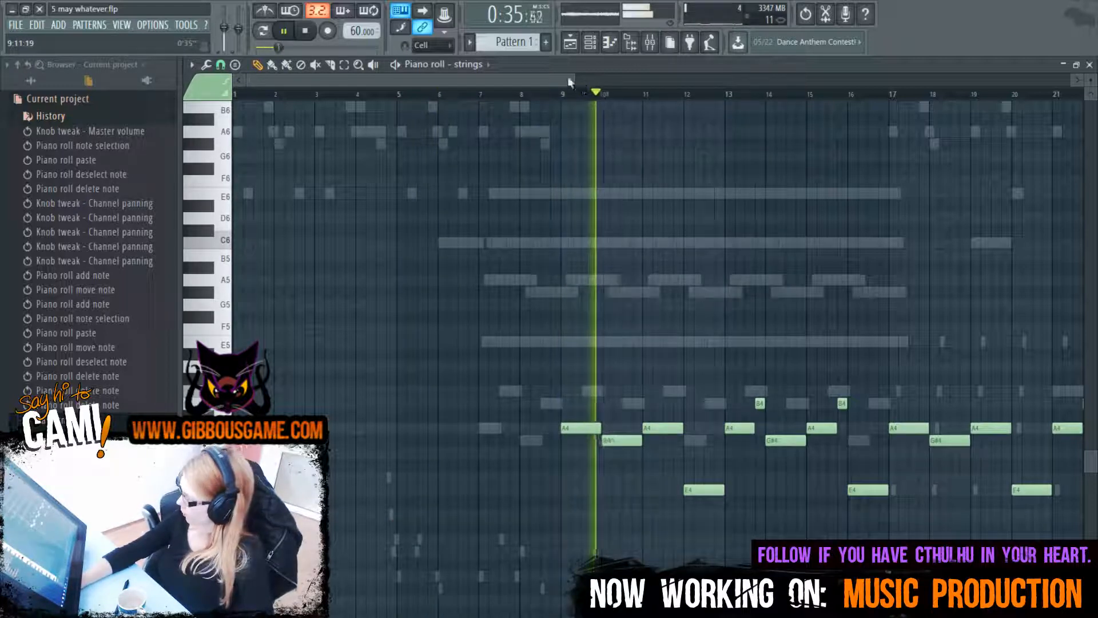
Open the vibes channel in the piano roll and add rising A6, B6 and C7 notes from bar 9
scroll(441, 296, "down", 3, "ctrl")
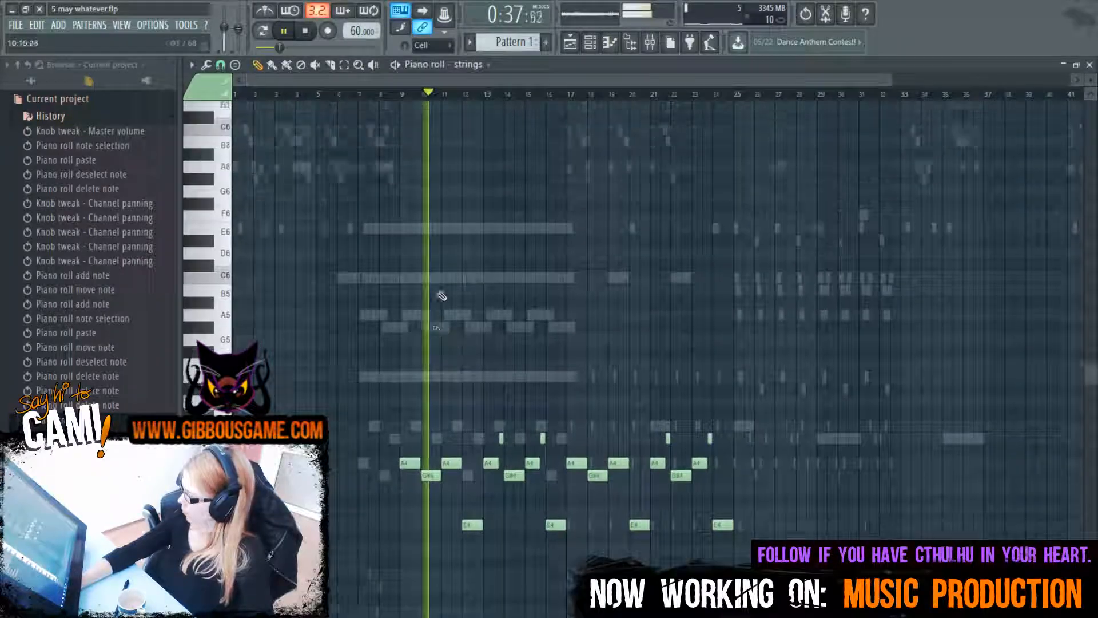
scroll(441, 296, "up", 2)
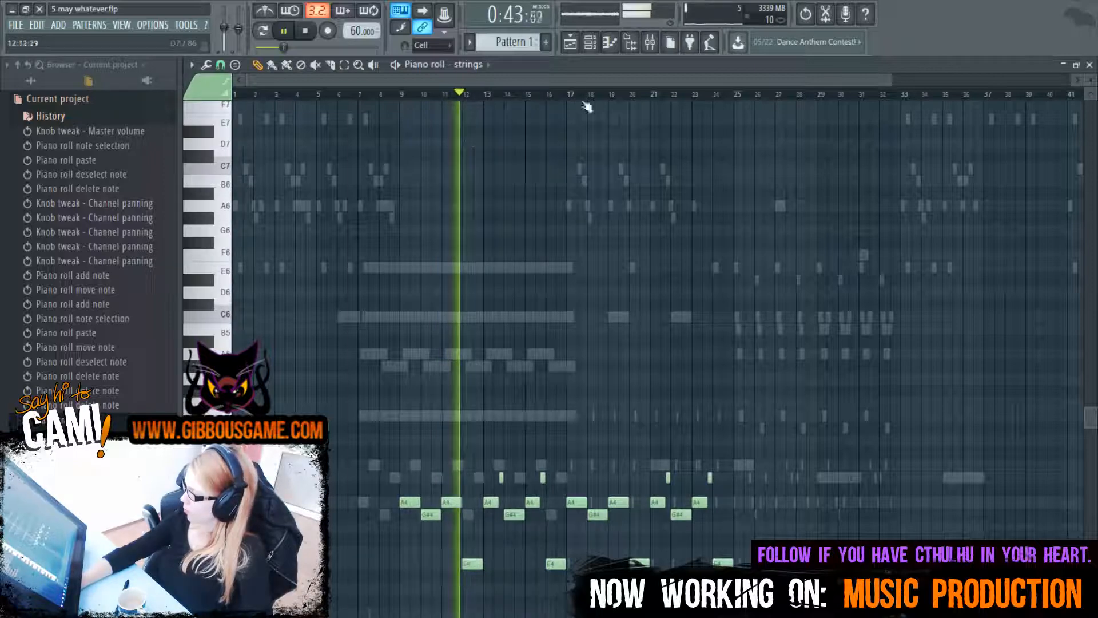
scroll(470, 74, "down", 1)
scroll(521, 247, "up", 6)
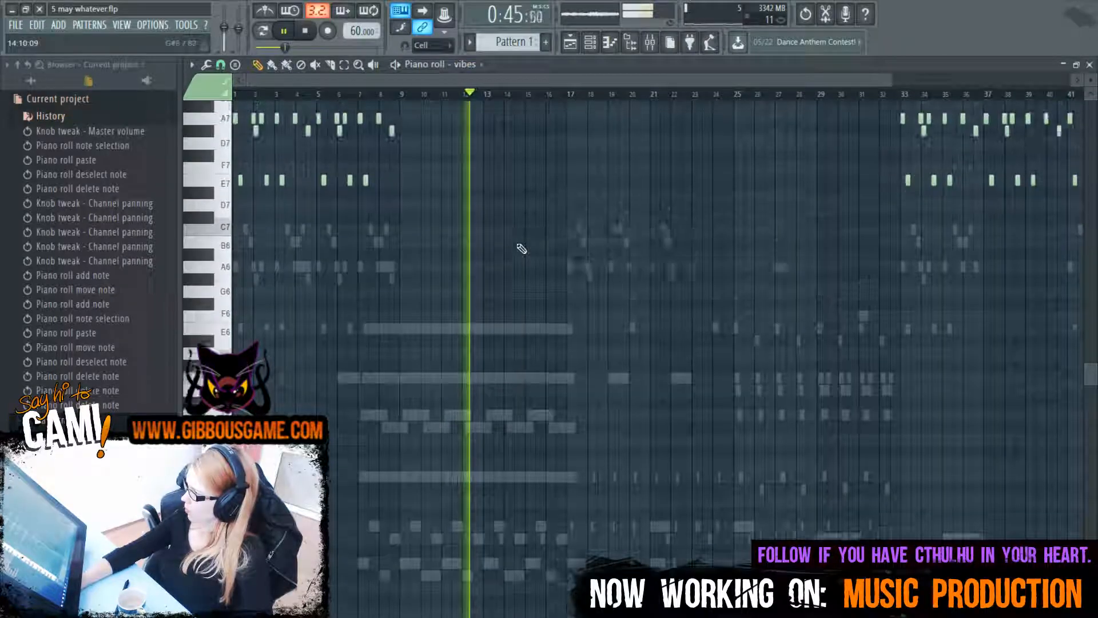
key("space")
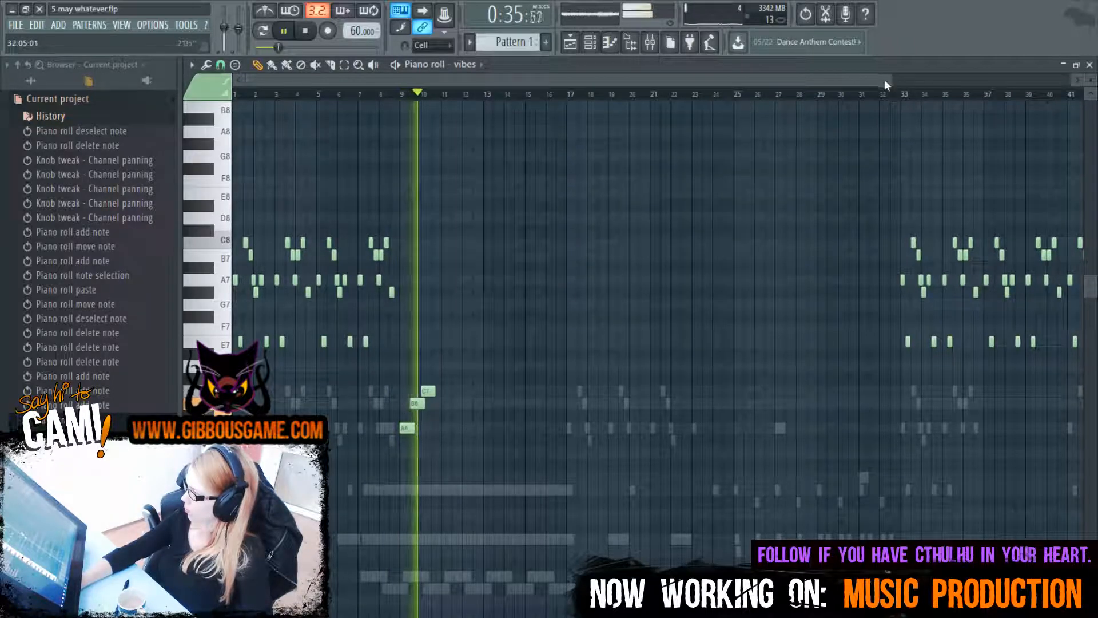
left_click_drag(889, 78, 495, 96)
key("space")
key("space")
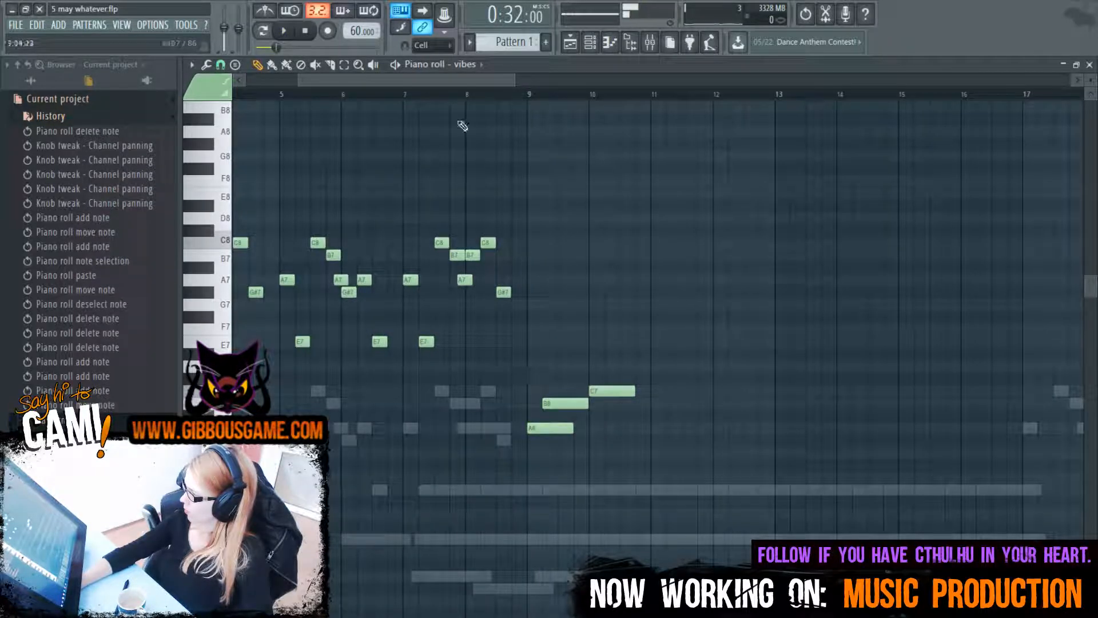
Shorten the new vibes notes to quarter-bar length in sequence, append B6, and fill bar 10 with G#6, B6, D7 and C7
left_click(407, 94)
key("space")
left_click_drag(597, 391, 566, 391)
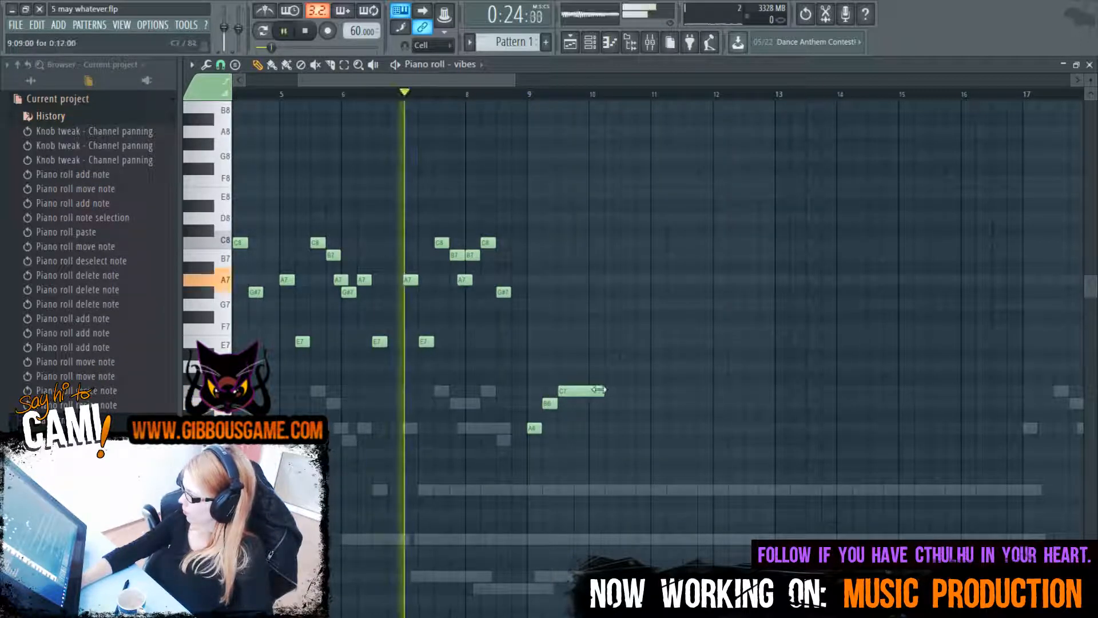
left_click_drag(599, 389, 572, 391)
key("space")
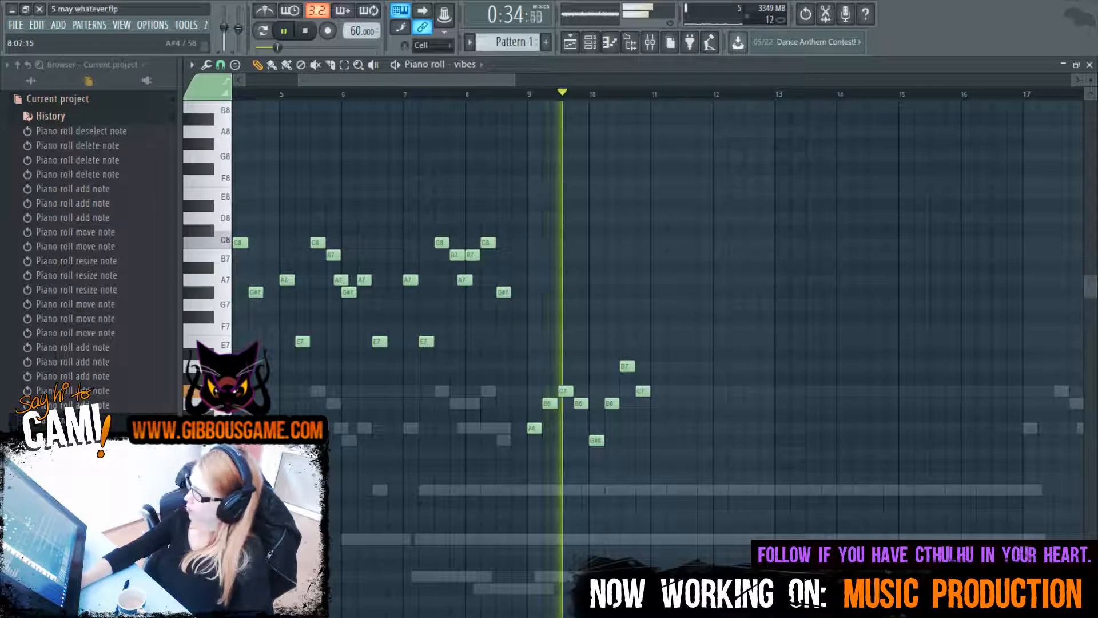
Adjust the vibes channel's volume to 78% during playback and return to its piano roll
key("F6")
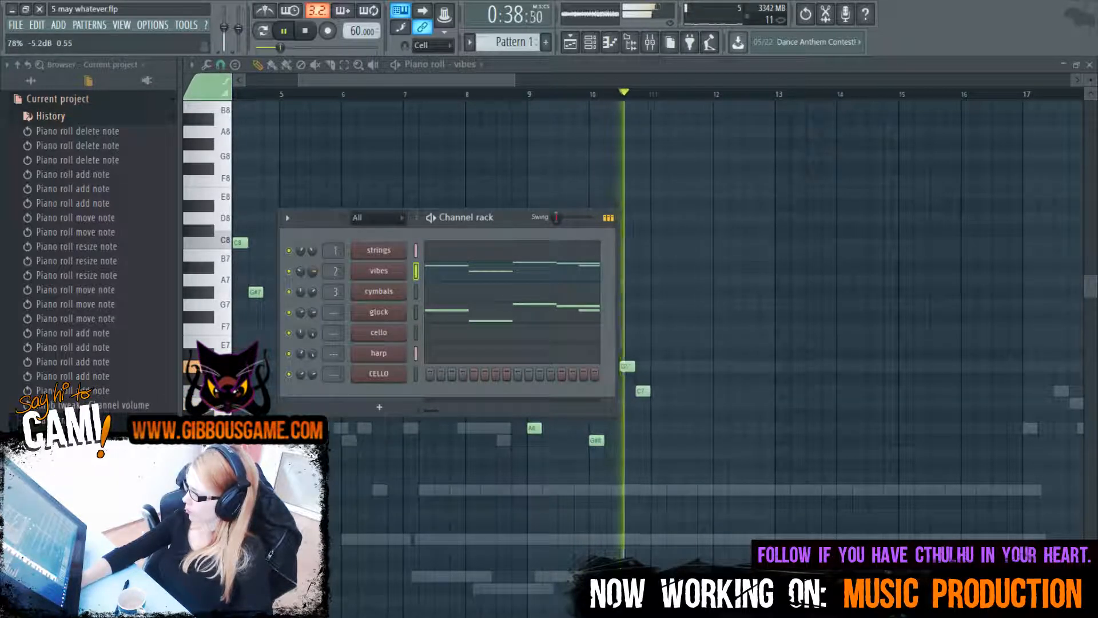
key("space")
key("F6")
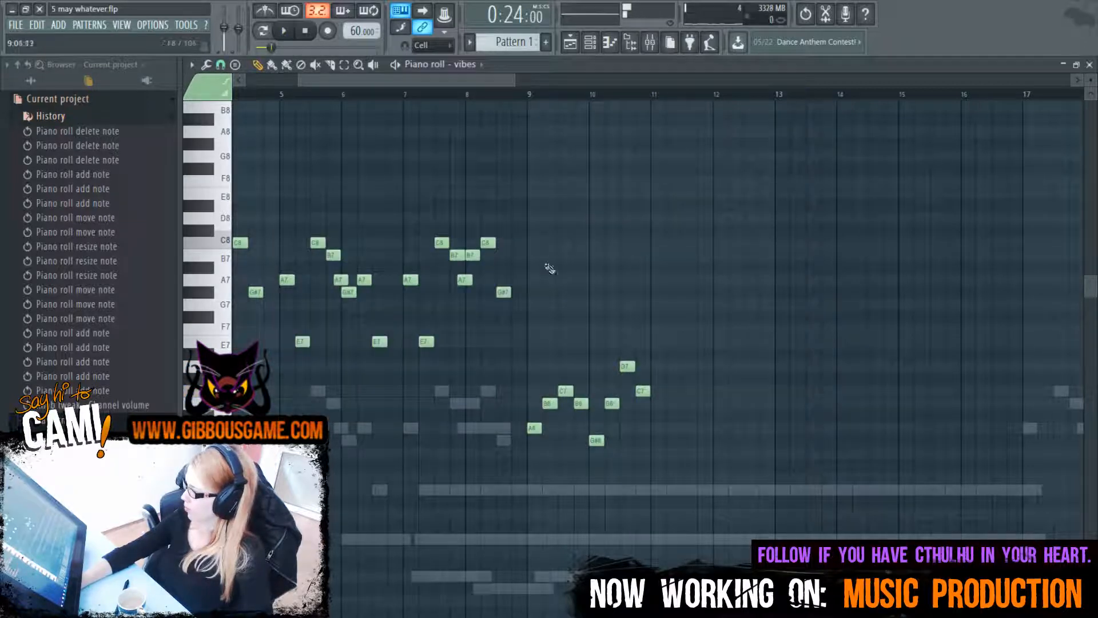
Replace the vibes notes of bar 10 with G#6, B6, C7 and B6, playing from bar 7
right_click(595, 440)
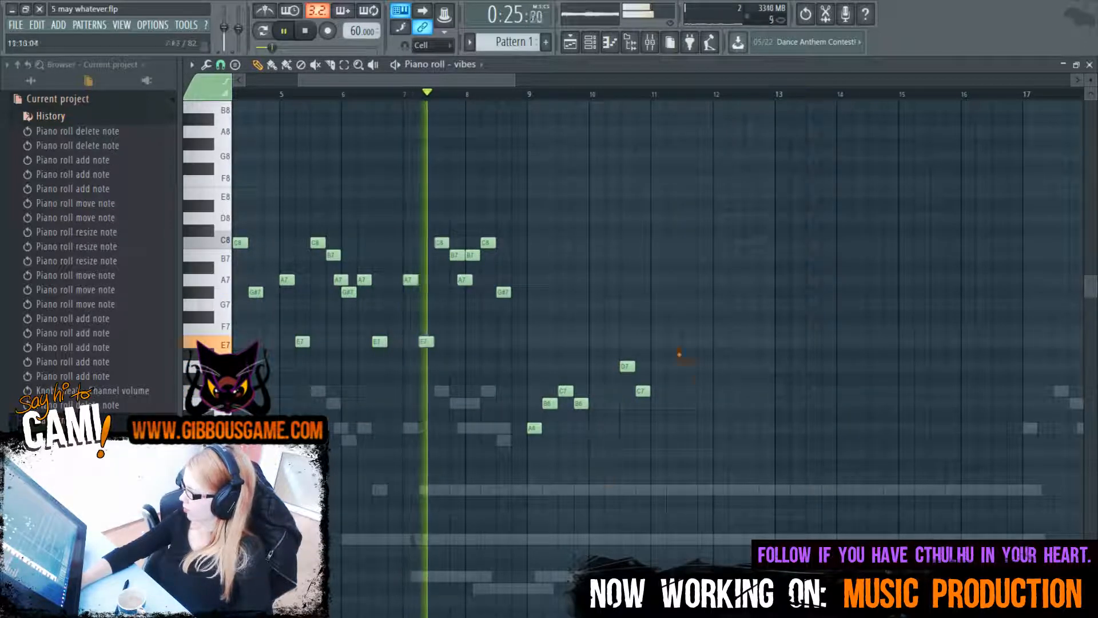
right_click(611, 403)
right_click(643, 391)
right_click(627, 366)
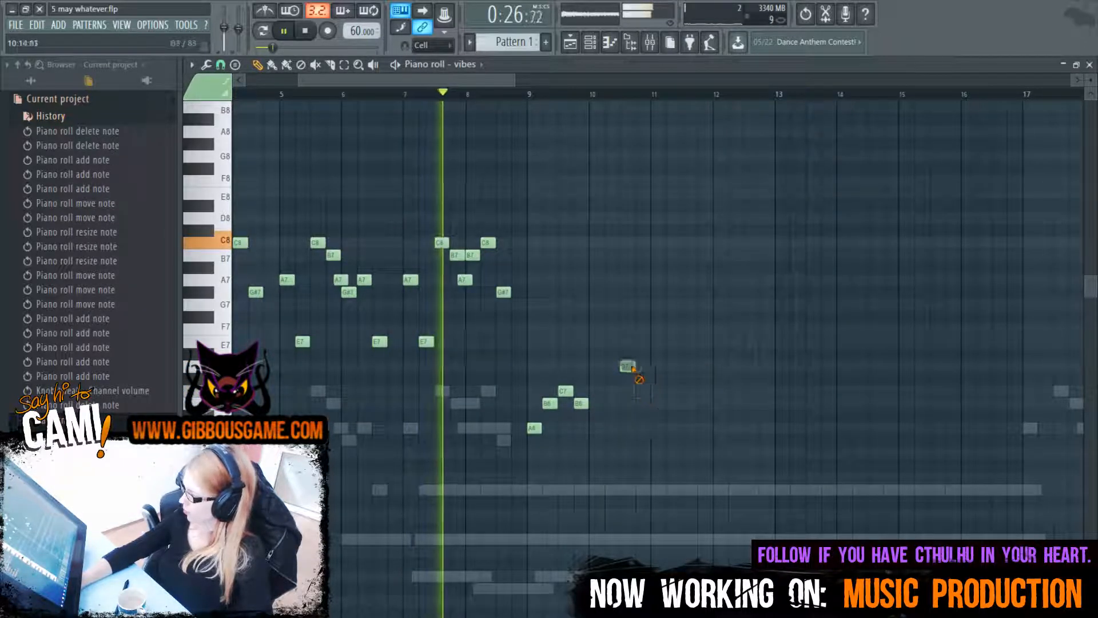
left_click(594, 429)
left_click(610, 403)
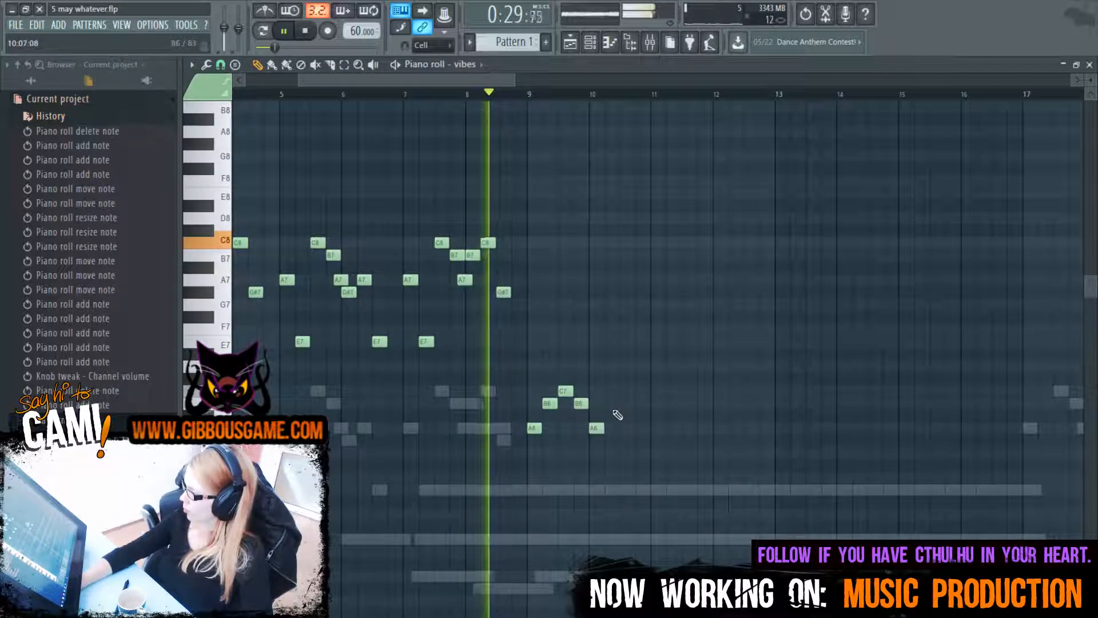
left_click(627, 391)
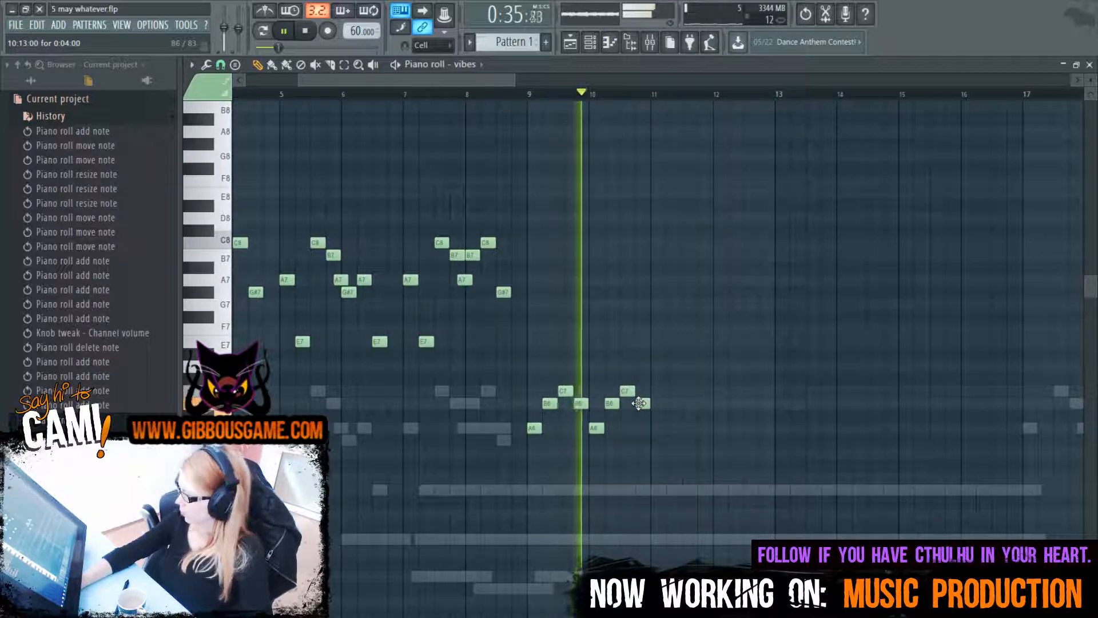
key("space")
scroll(623, 444, "down", 4)
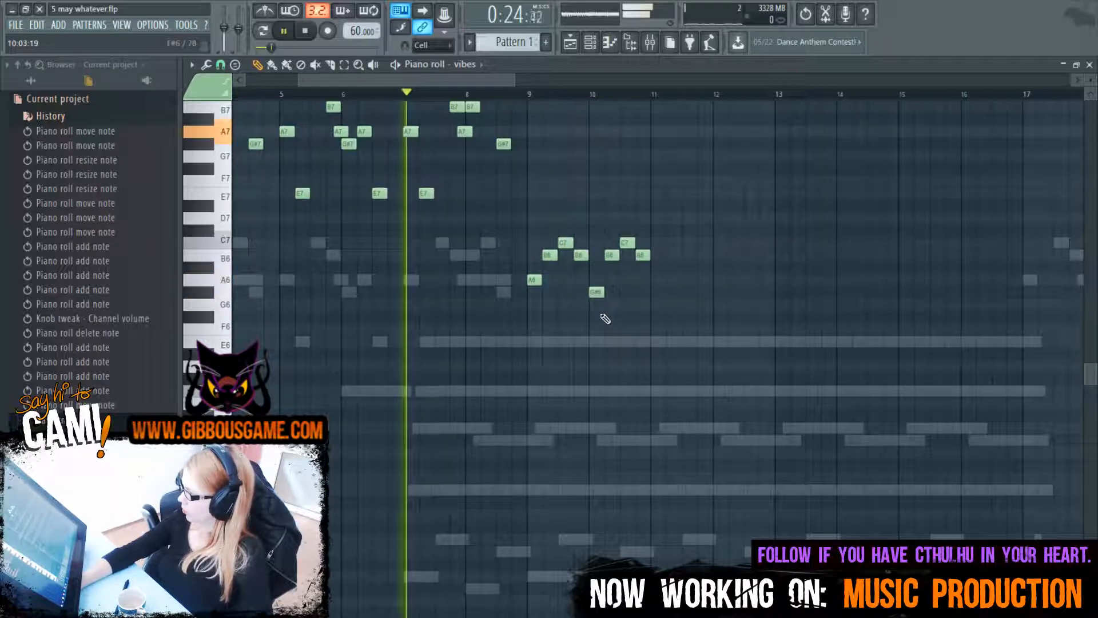
Add the vibes notes A6, B6, C7, B6 in bar 11 and G#6, B6, C7, B6 in bar 12
left_click(658, 280)
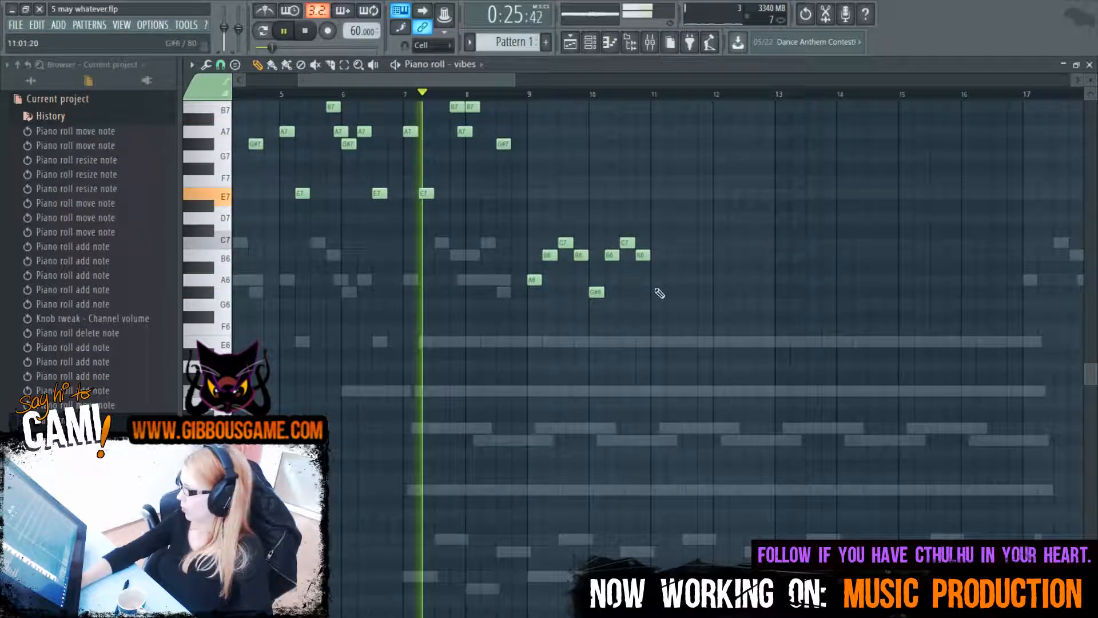
left_click(673, 255)
left_click(689, 242)
left_click(705, 255)
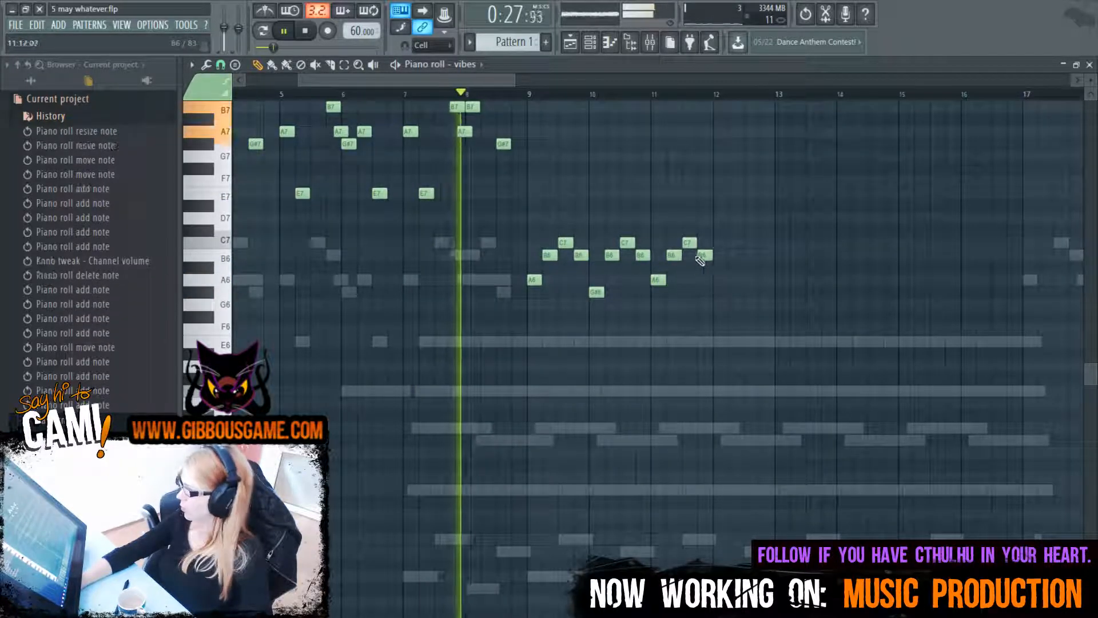
left_click(719, 292)
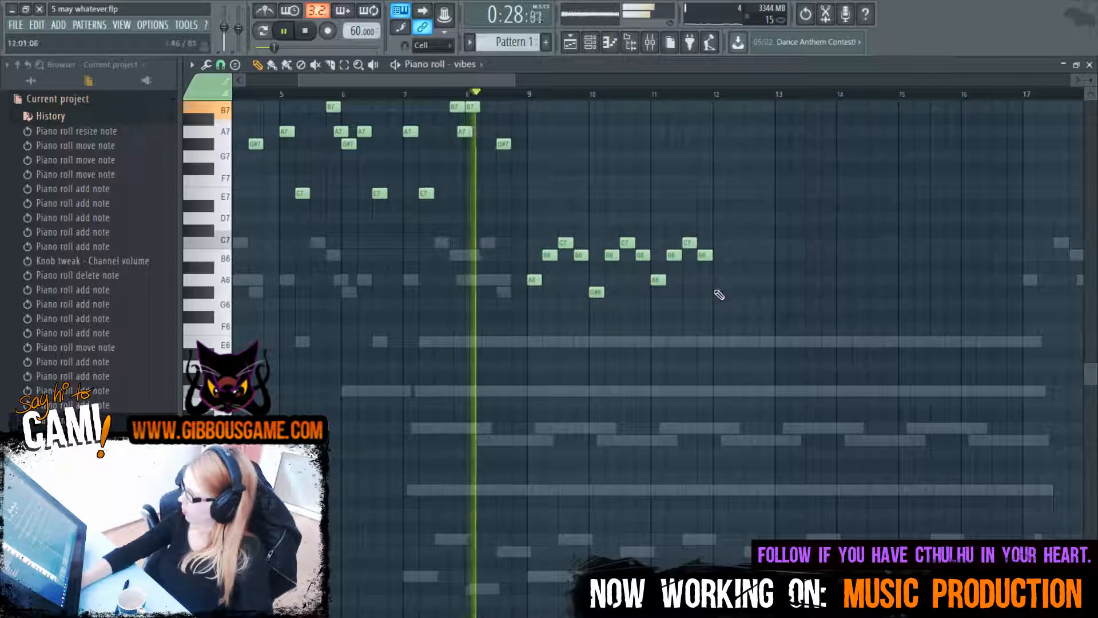
left_click(736, 255)
left_click(751, 243)
left_click(766, 255)
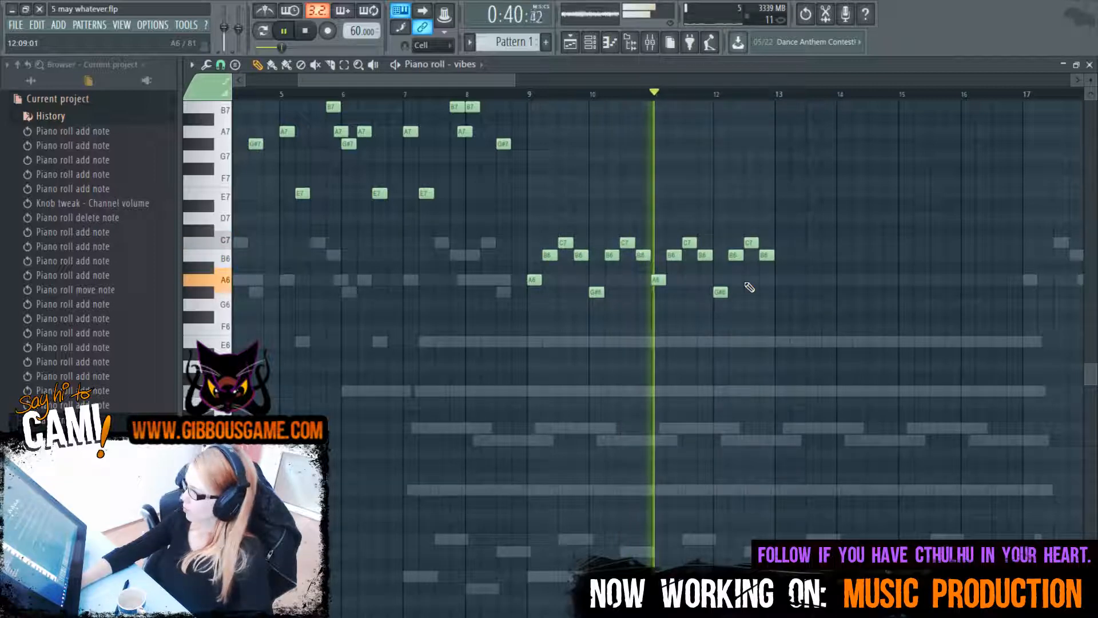
Delete the stray vibes note above bar 11, then change bar 10's third note to D7 and bar 12's last two notes to D7 and E7
scroll(678, 473, "up", 5)
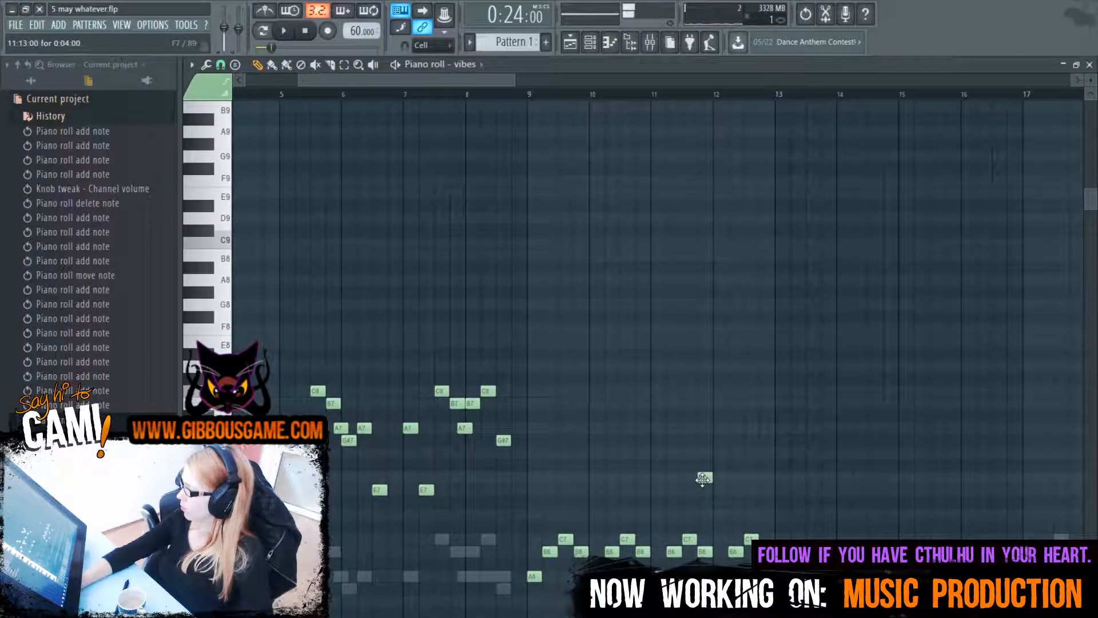
right_click(703, 478)
key("space")
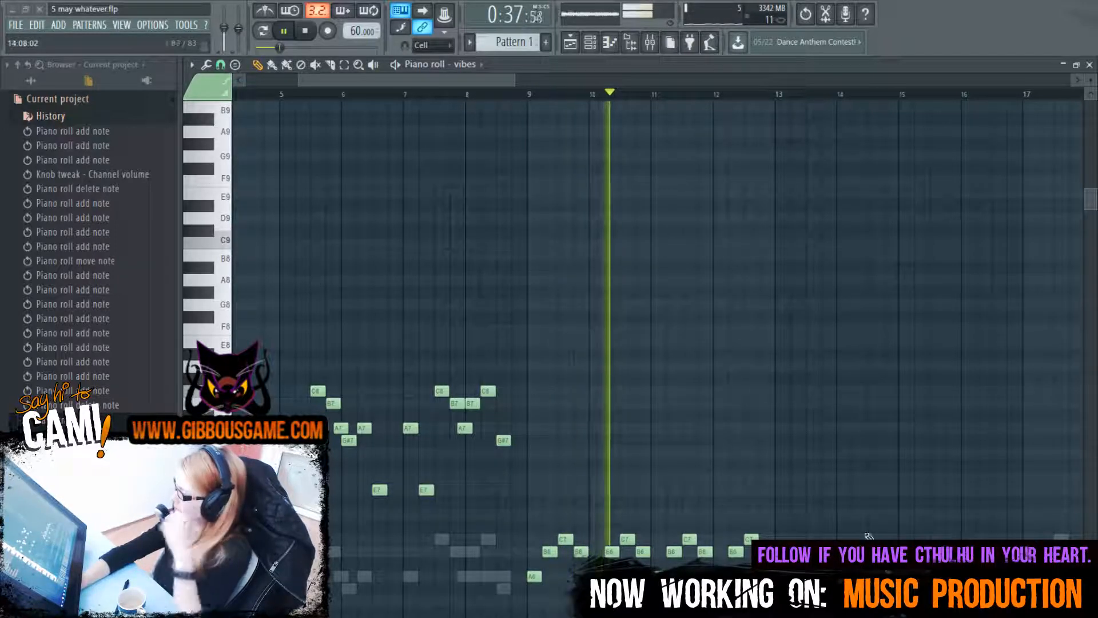
key("space")
left_click(620, 503)
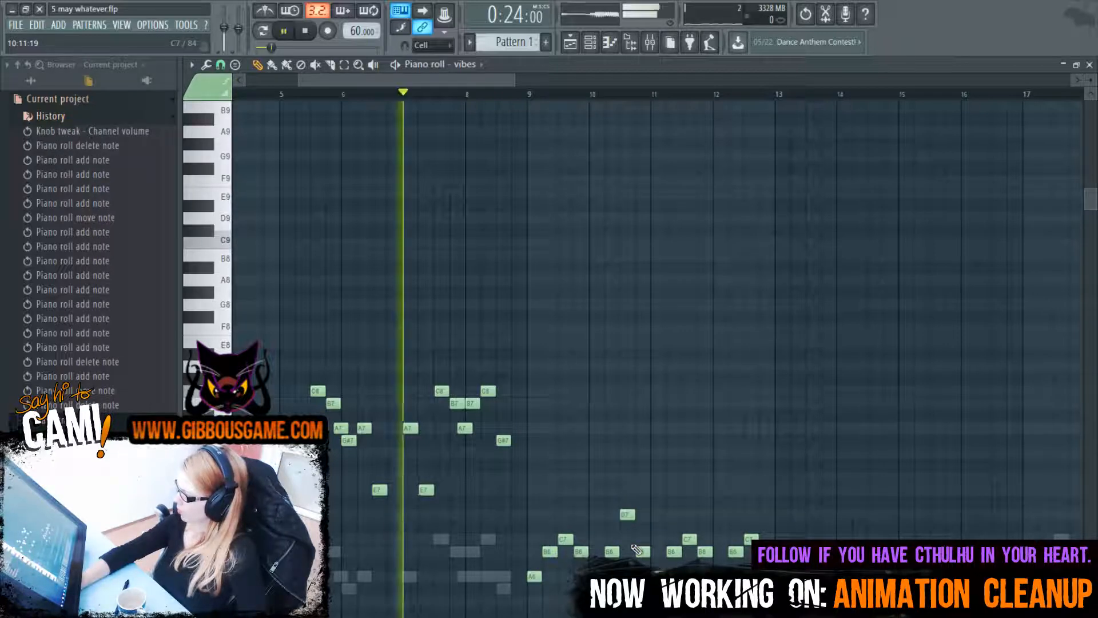
key("space")
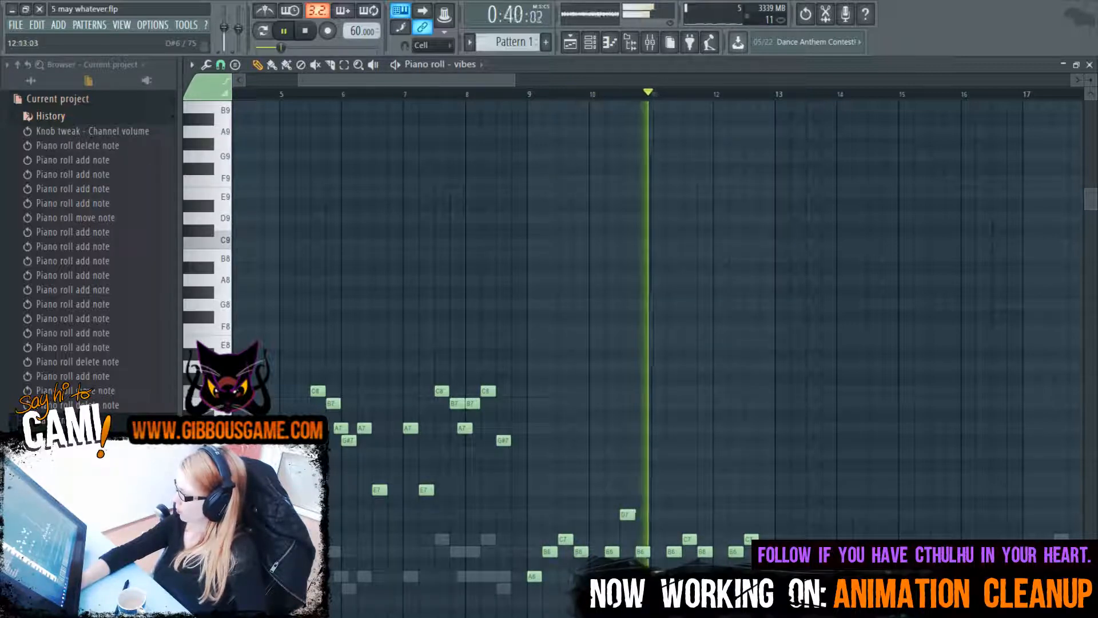
left_click(754, 532)
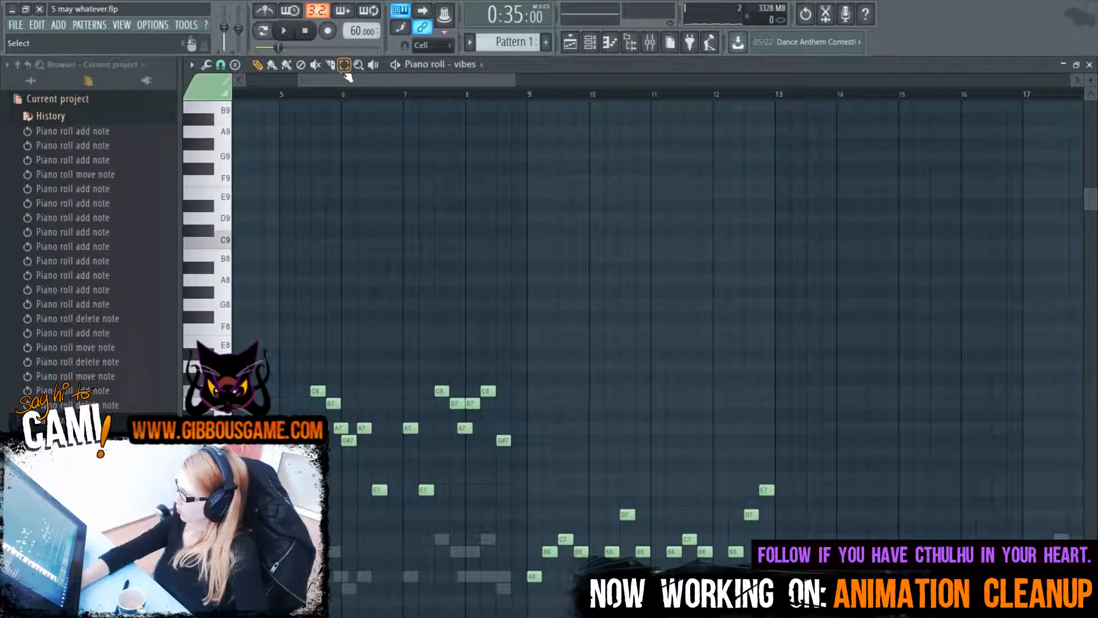
Copy the vibes notes of bars 9 to 12 and place the copies in bars 13 to 16
left_click_drag(518, 472, 846, 615)
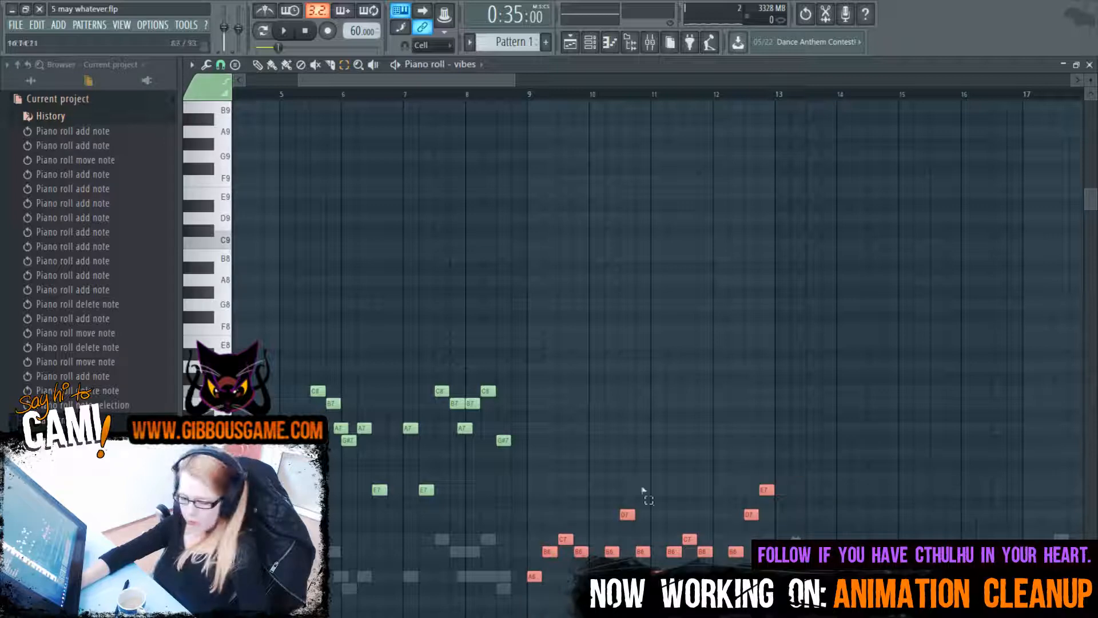
key("ctrl+v")
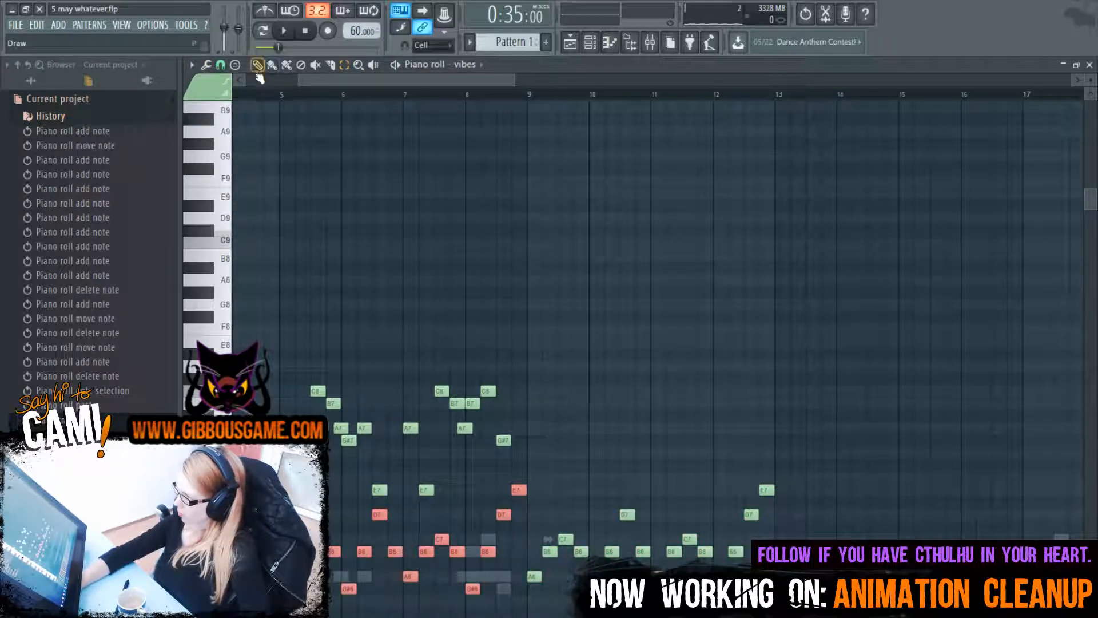
left_click_drag(409, 568, 441, 568)
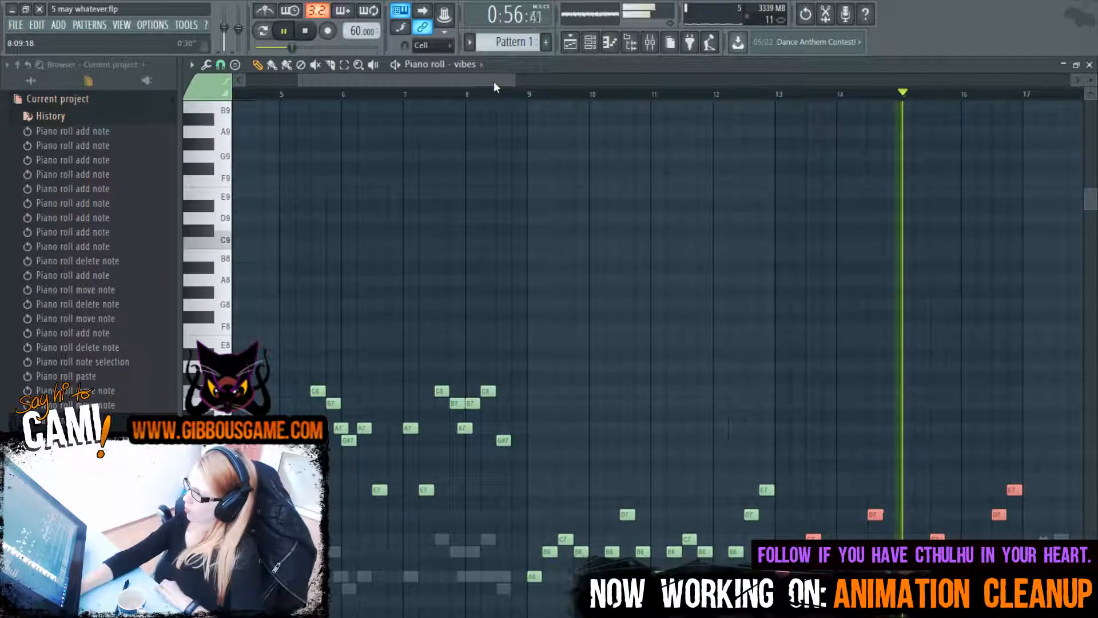
left_click_drag(493, 81, 568, 111)
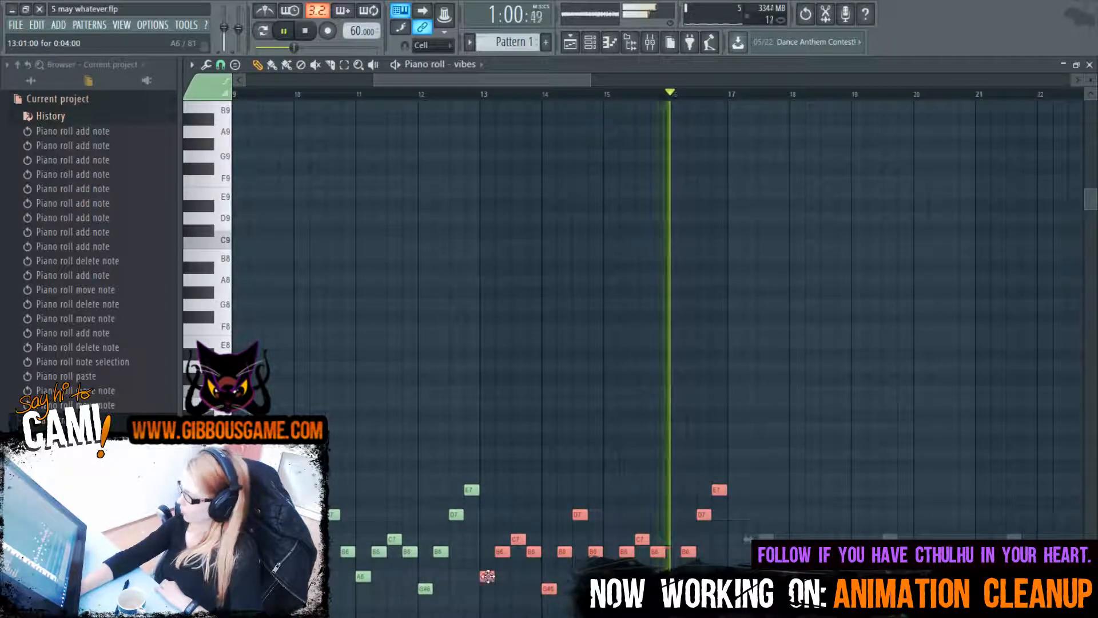
Raise the copied vibes notes in bars 13 to 16 by one octave and play the song from bar 13
left_click_drag(485, 575, 488, 420)
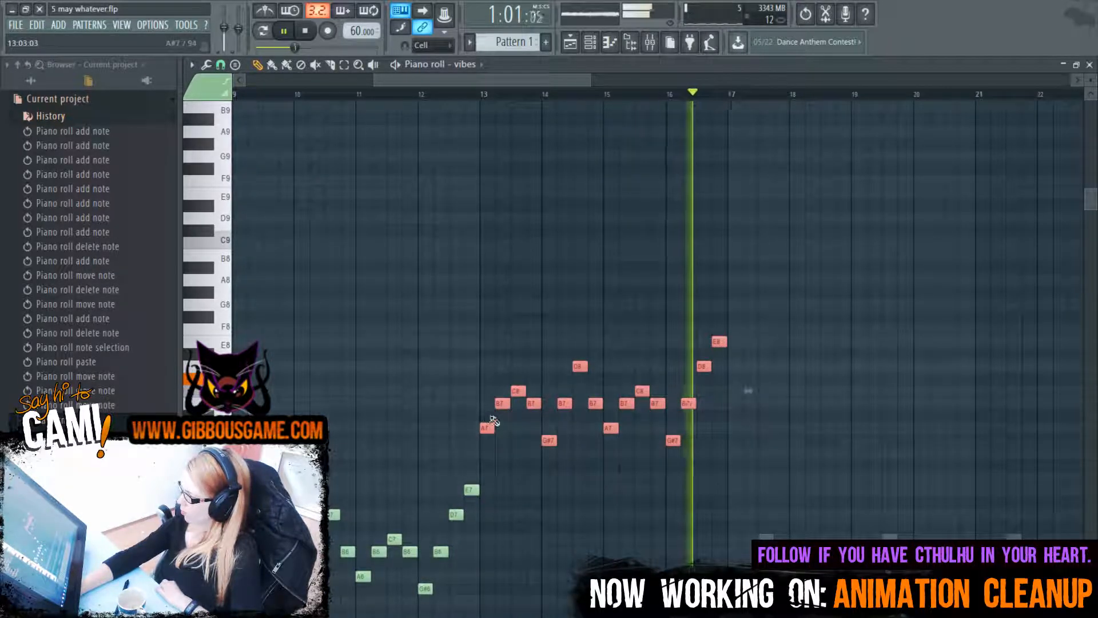
left_click(486, 94)
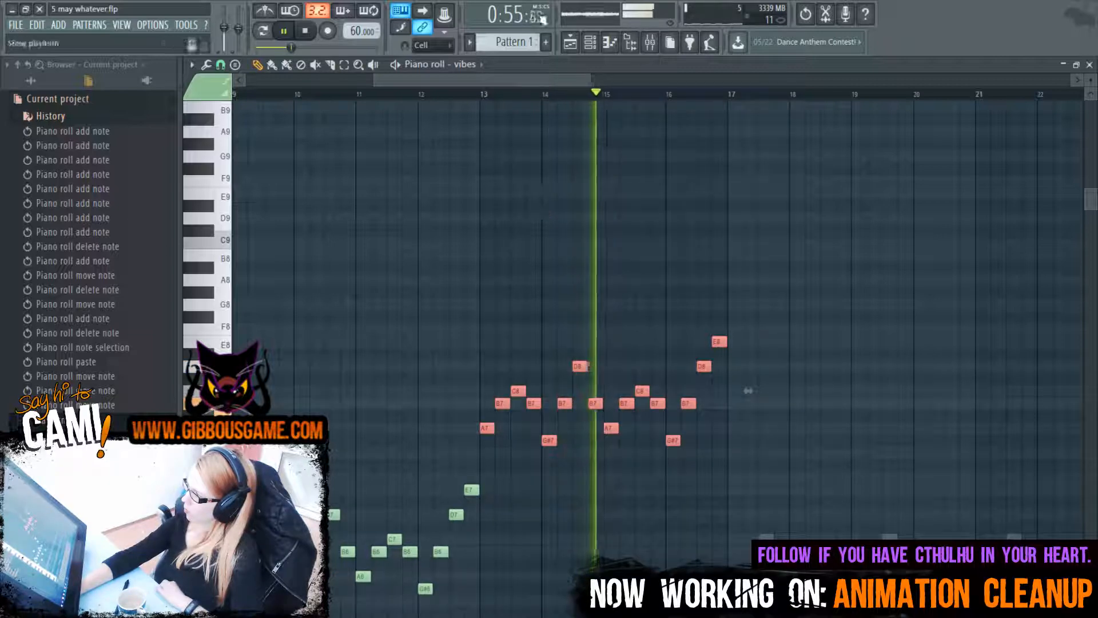
scroll(531, 104, "left", 3)
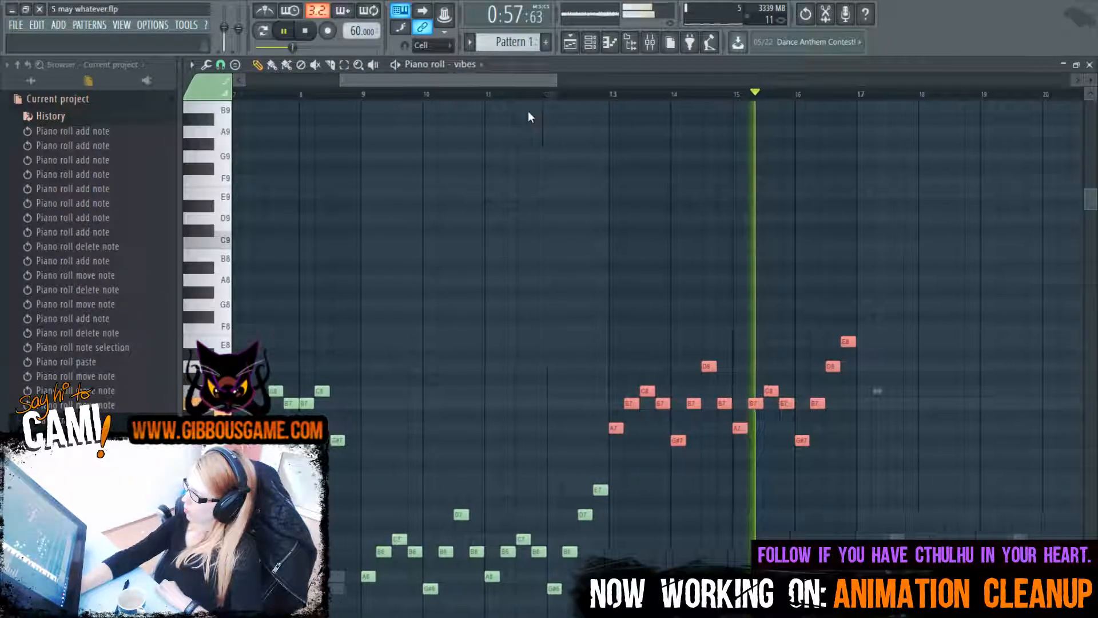
scroll(530, 110, "right", 2)
scroll(566, 114, "right", 5)
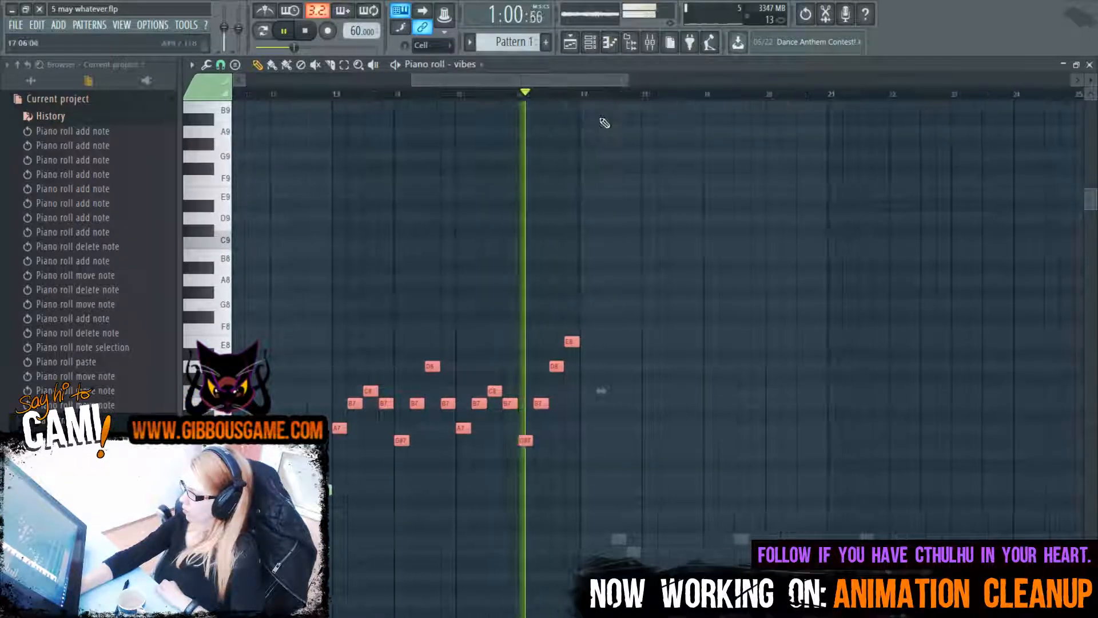
Delete the last three vibes notes of bar 16, leaving only its opening G#7
right_click(571, 341)
right_click(556, 366)
right_click(541, 403)
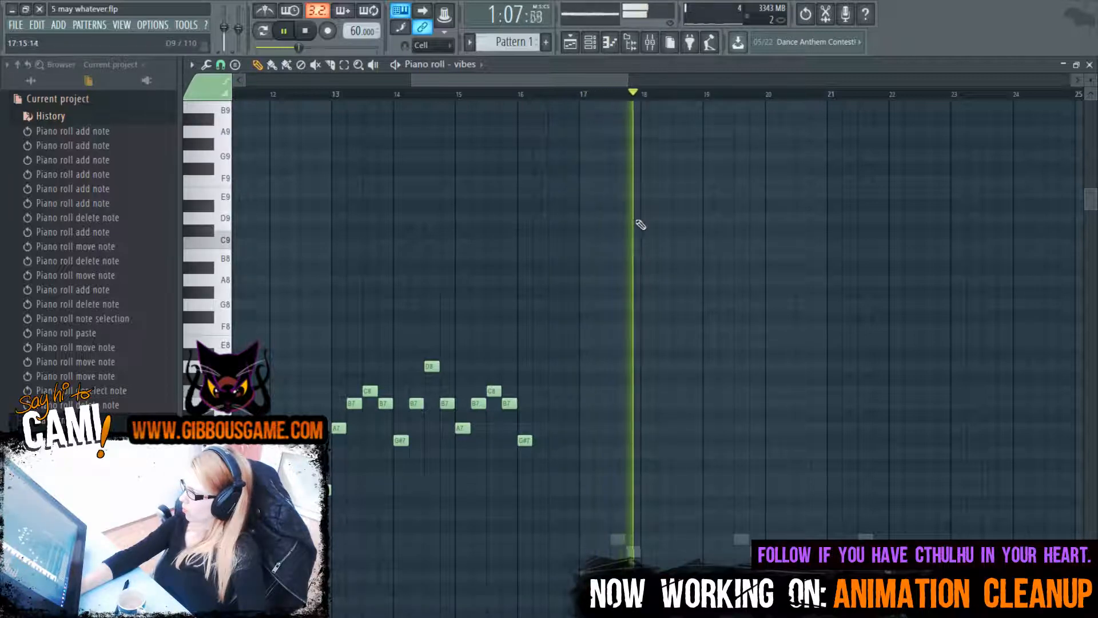
scroll(652, 269, "up", 4)
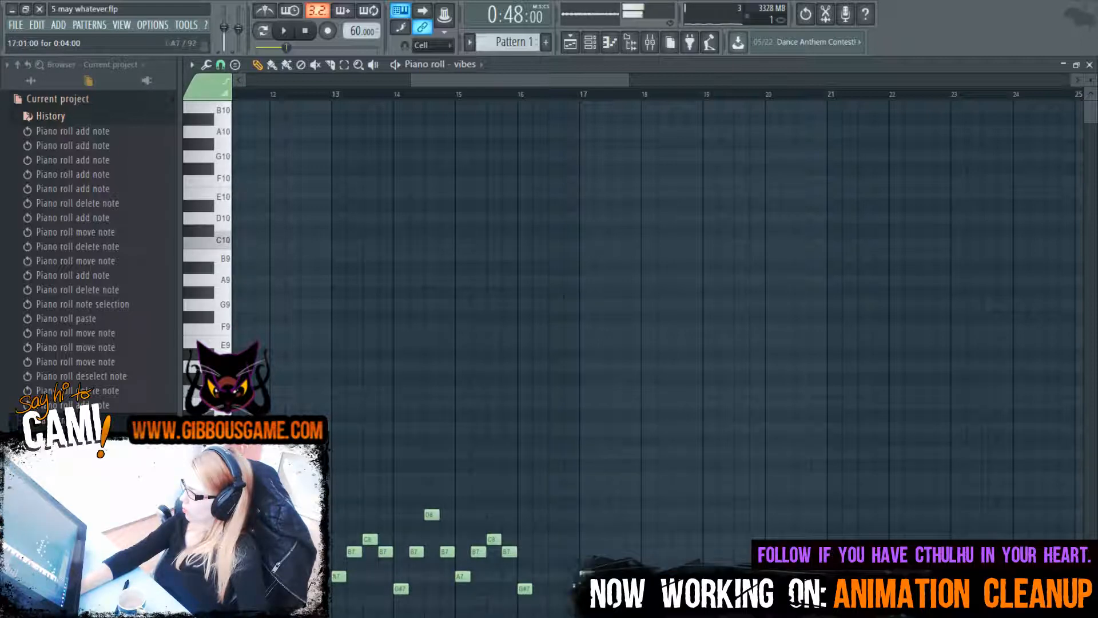
Play from bar 17 and try the descending vibes notes A7, G#7, F7, E7 in bars 17–18 and again in bars 19–20
left_click(581, 95)
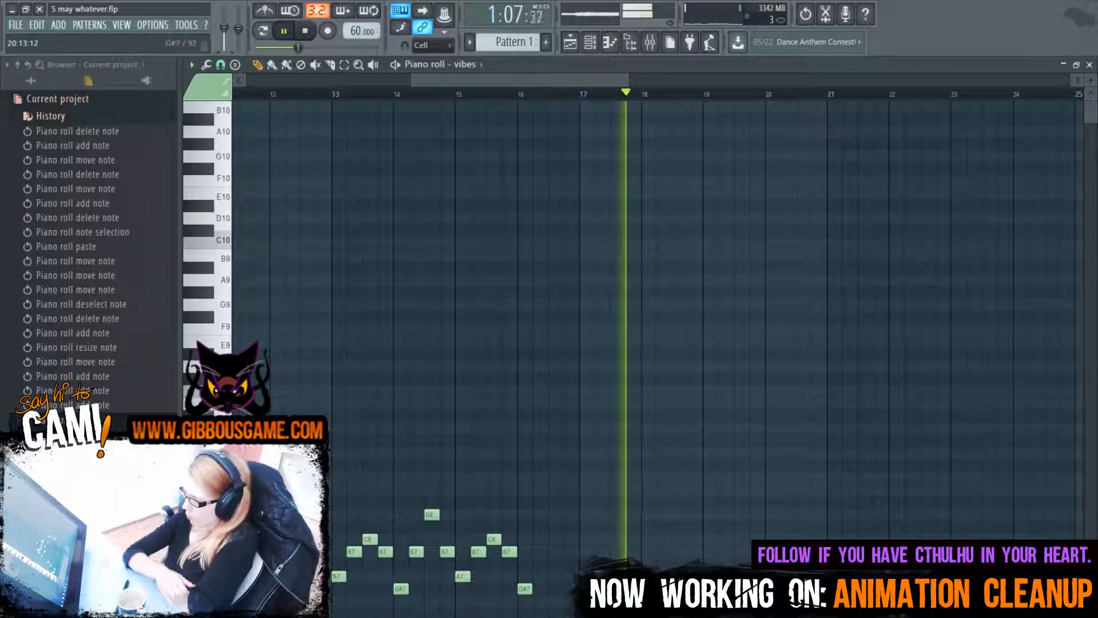
scroll(740, 436, "down", 5)
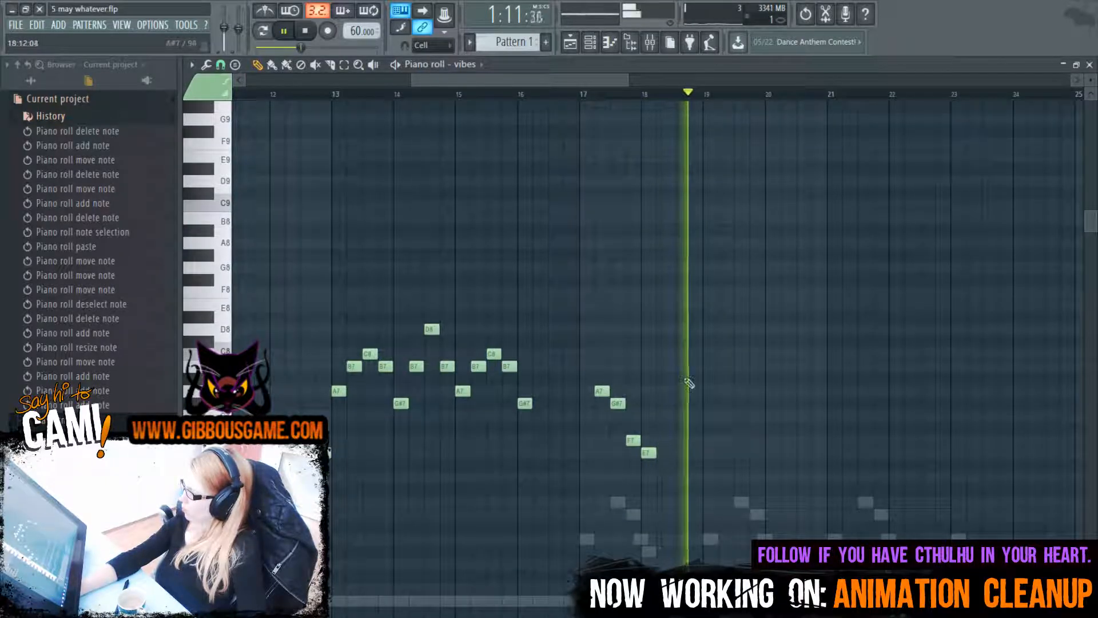
left_click(724, 391)
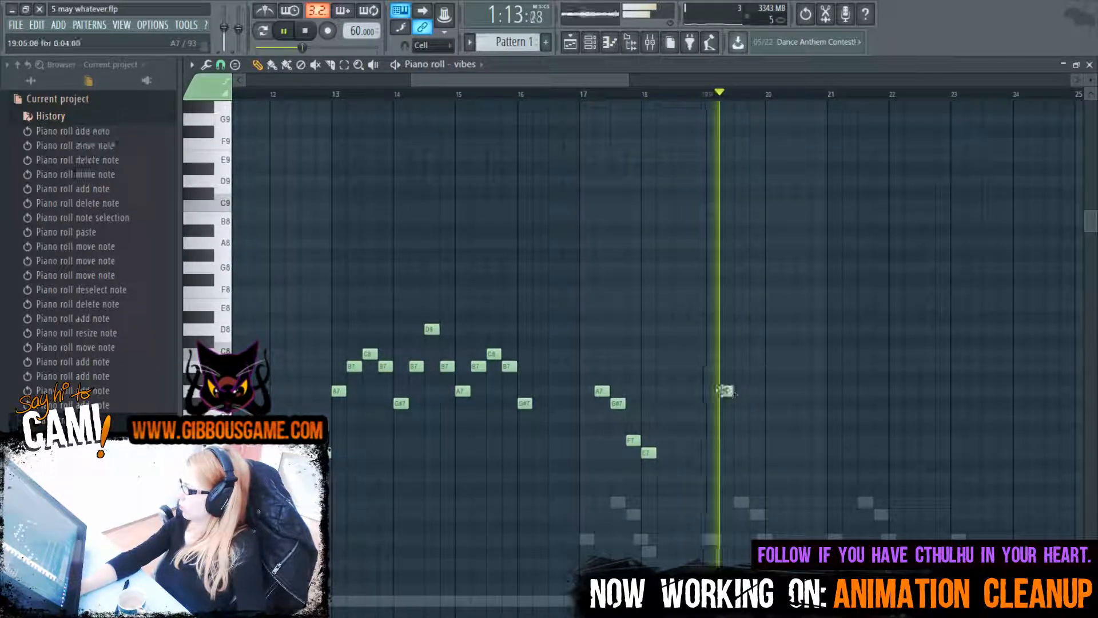
key("space")
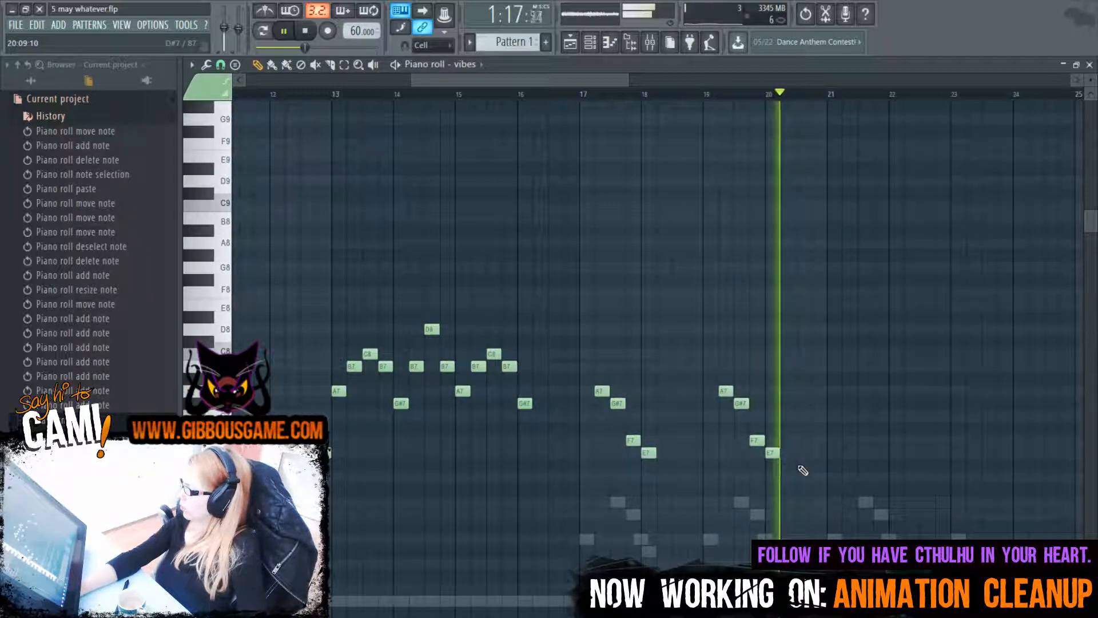
Delete all the trial vibes notes in bars 17 to 20
right_click(772, 453)
right_click(741, 403)
right_click(725, 391)
right_click(756, 440)
right_click(648, 452)
right_click(631, 440)
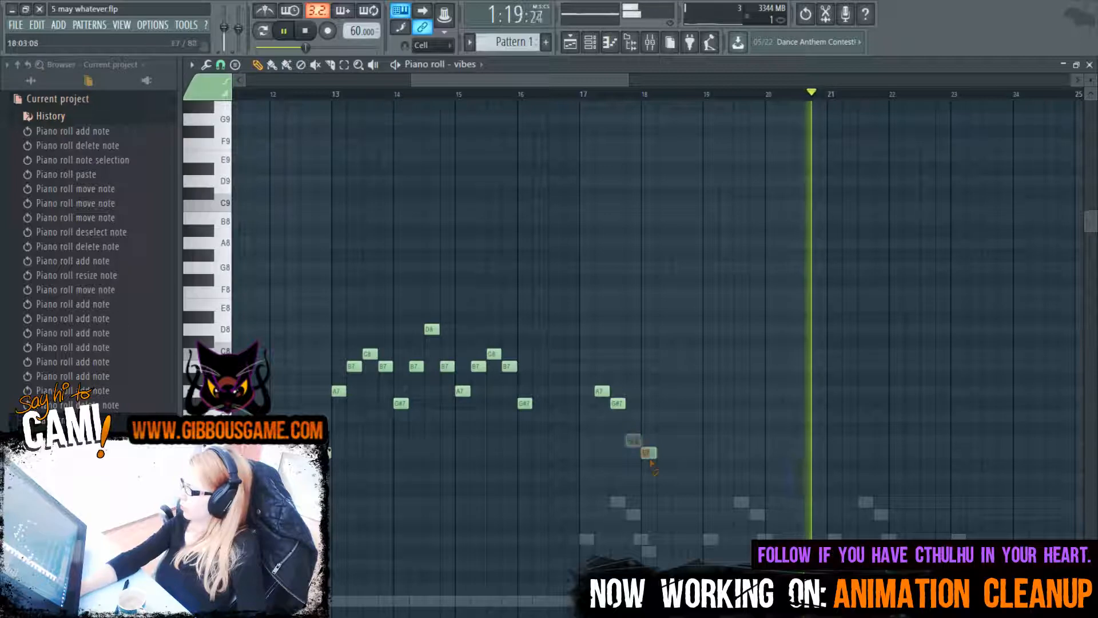
right_click(618, 403)
right_click(599, 391)
Review the vibes melody from bar 1 and the other instruments' notes through bar 32 while the song plays
scroll(775, 403, "down", 4)
scroll(775, 403, "down", 4)
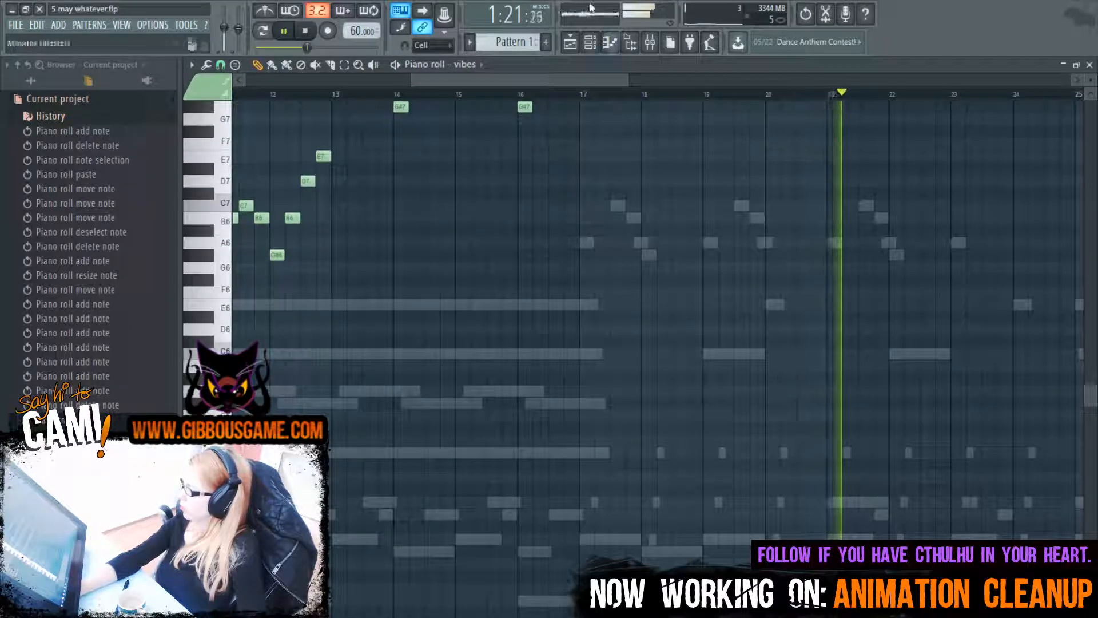
scroll(450, 105, "left", 2)
left_click_drag(415, 83, 343, 83)
scroll(561, 280, "up", 5)
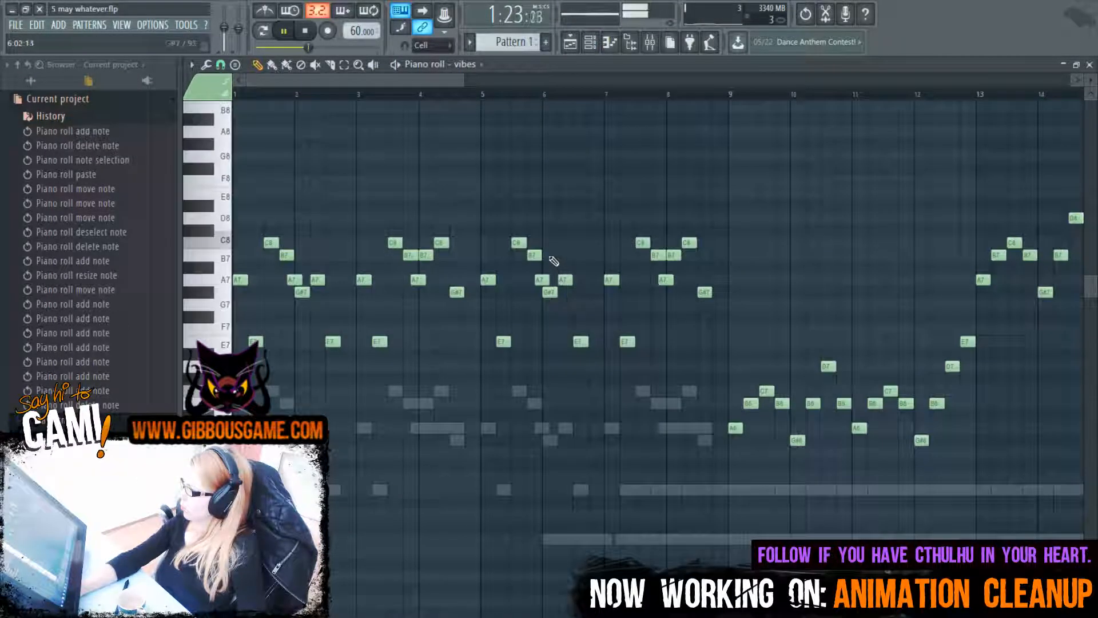
scroll(550, 337, "down", 10)
left_click_drag(461, 85, 709, 171)
left_click_drag(575, 83, 625, 179)
scroll(625, 179, "up", 8)
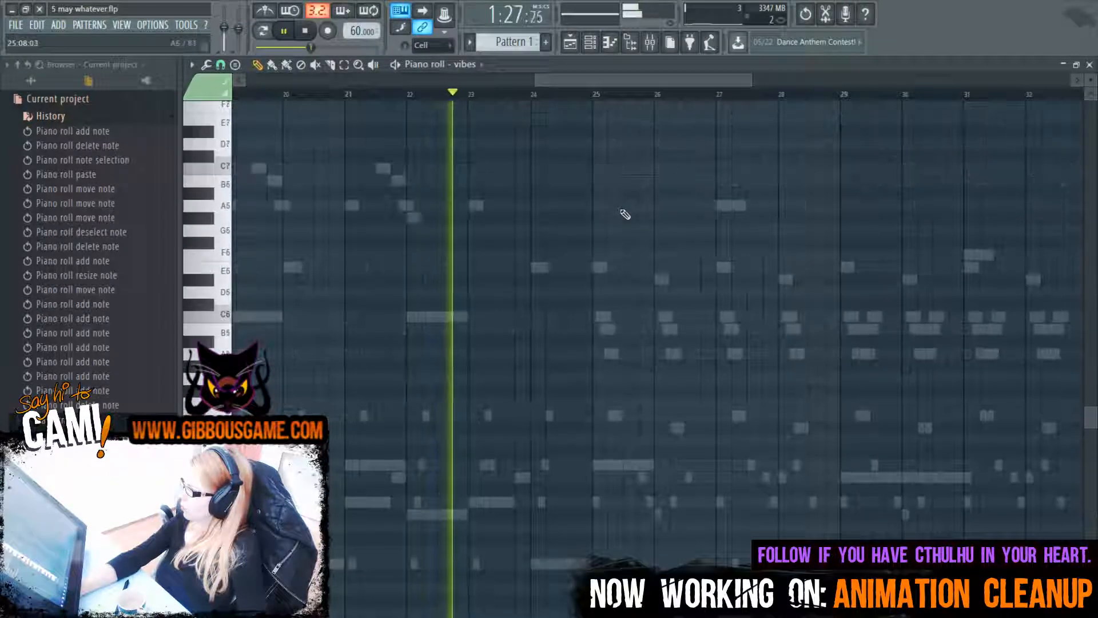
Add a play_VST_x64 channel, load the Gold Woodwinds Solo Clarinet patch SCL Exp Fast into it and stop playback
key("F6")
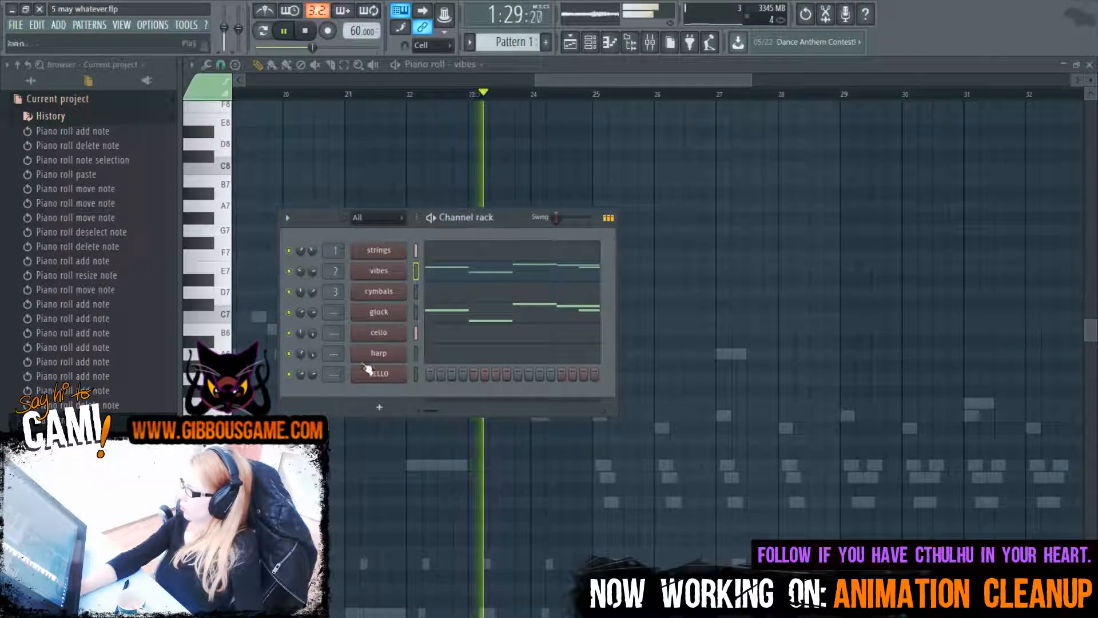
left_click(376, 409)
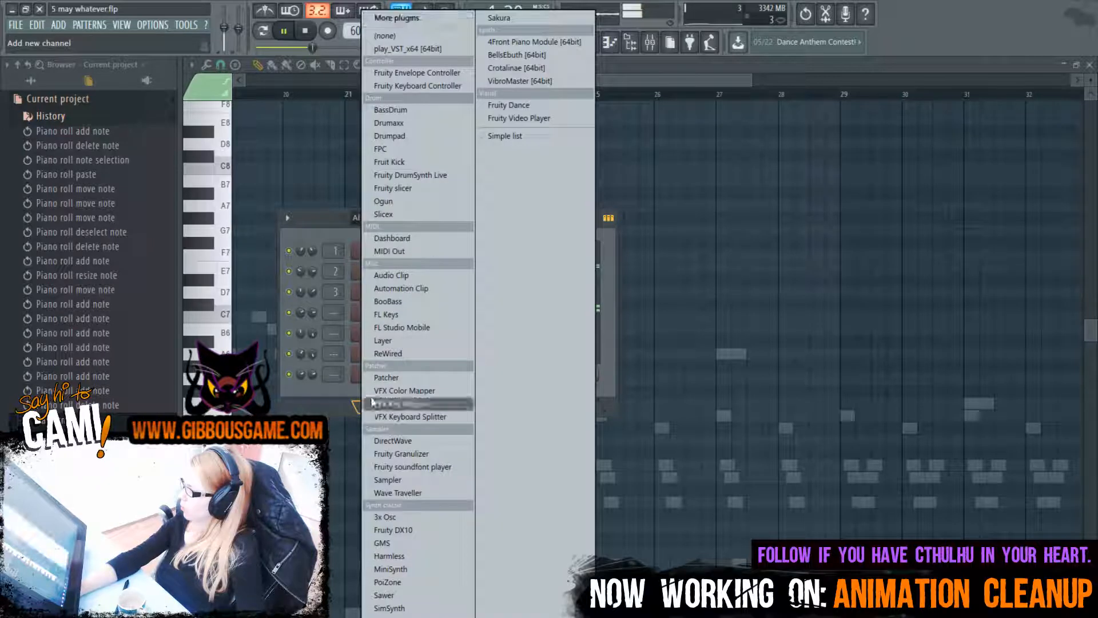
left_click(424, 48)
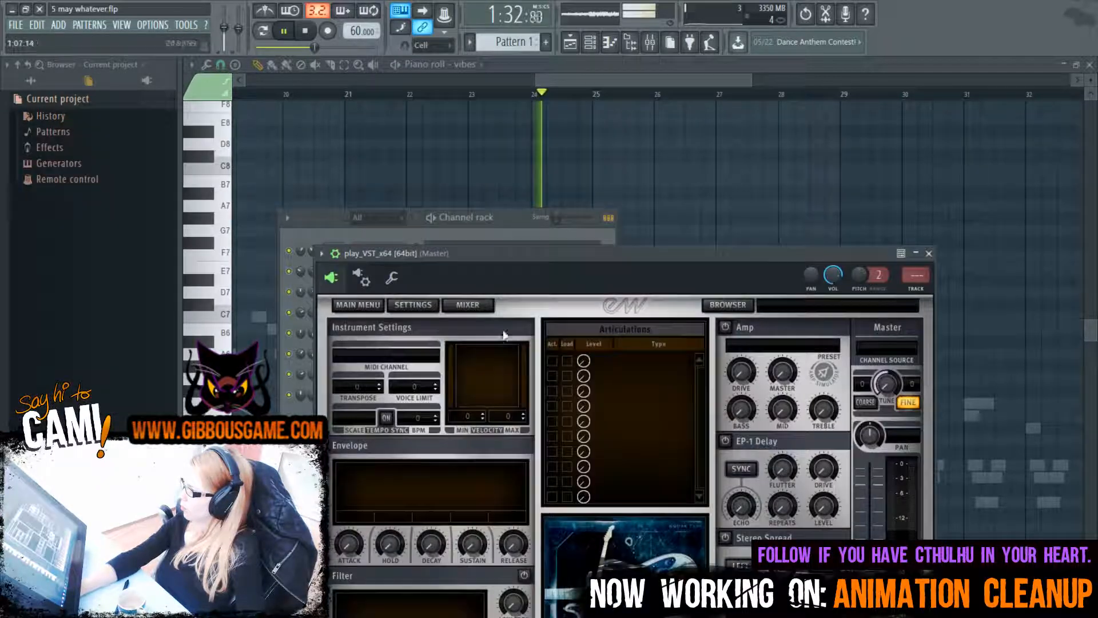
left_click(745, 308)
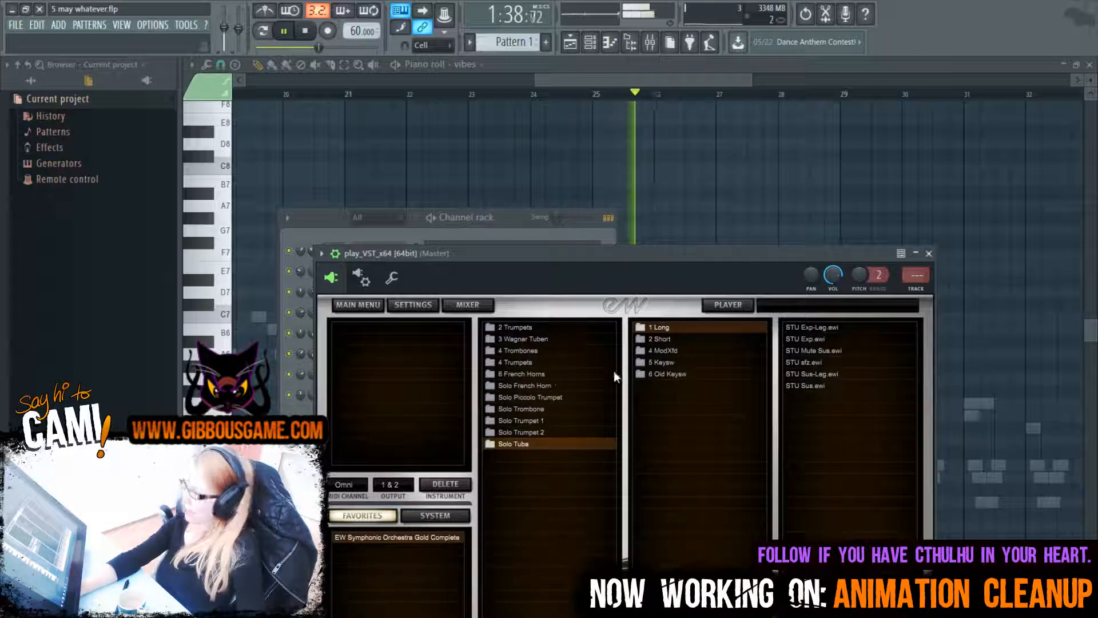
left_click(426, 541)
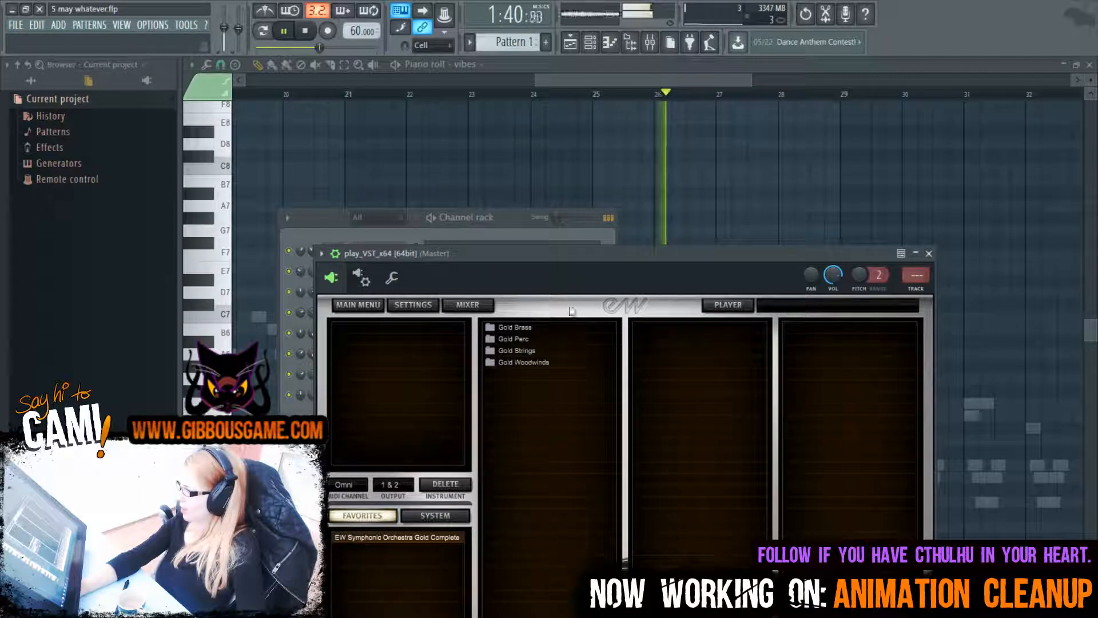
left_click(541, 360)
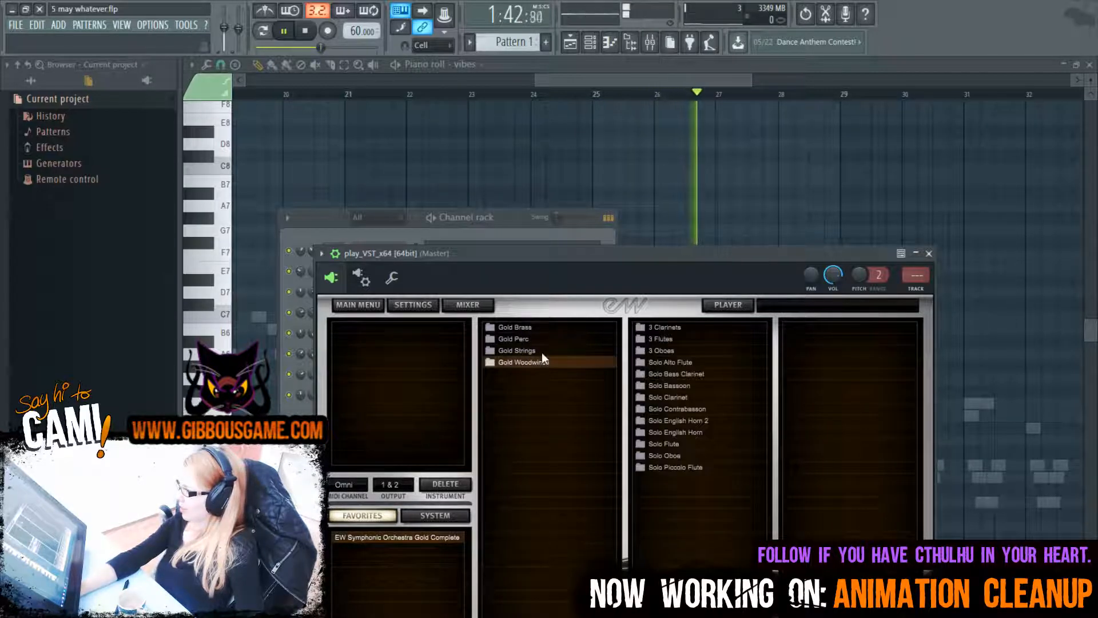
left_click(796, 327)
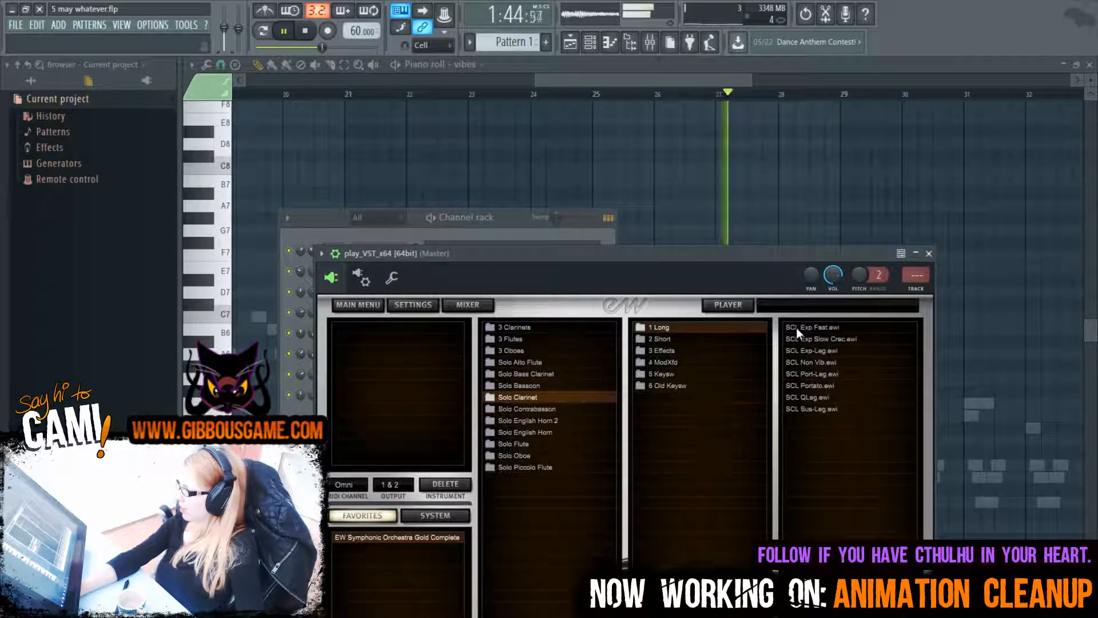
left_click(808, 327)
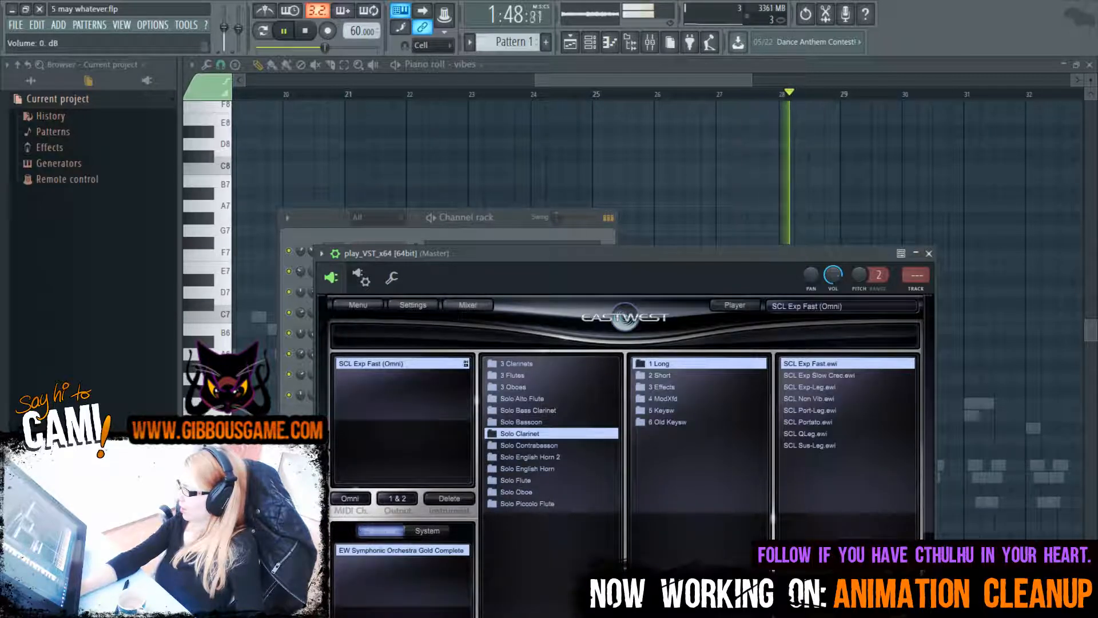
left_click(928, 252)
key("space")
Rename the new play_VST_x64 channel as clarinet
right_click(398, 398)
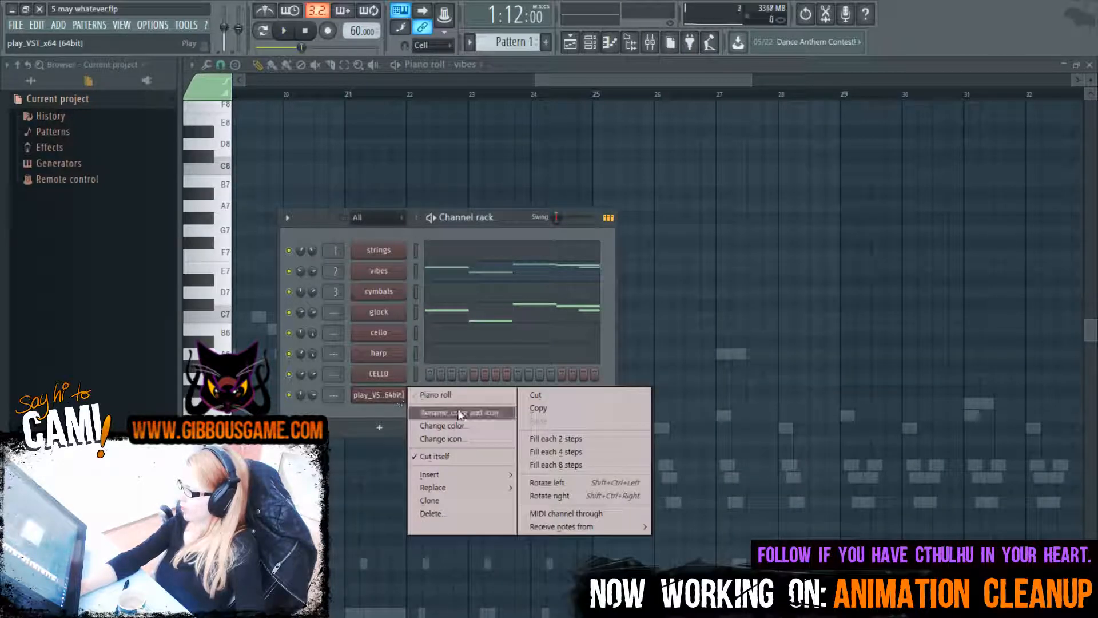
type("c")
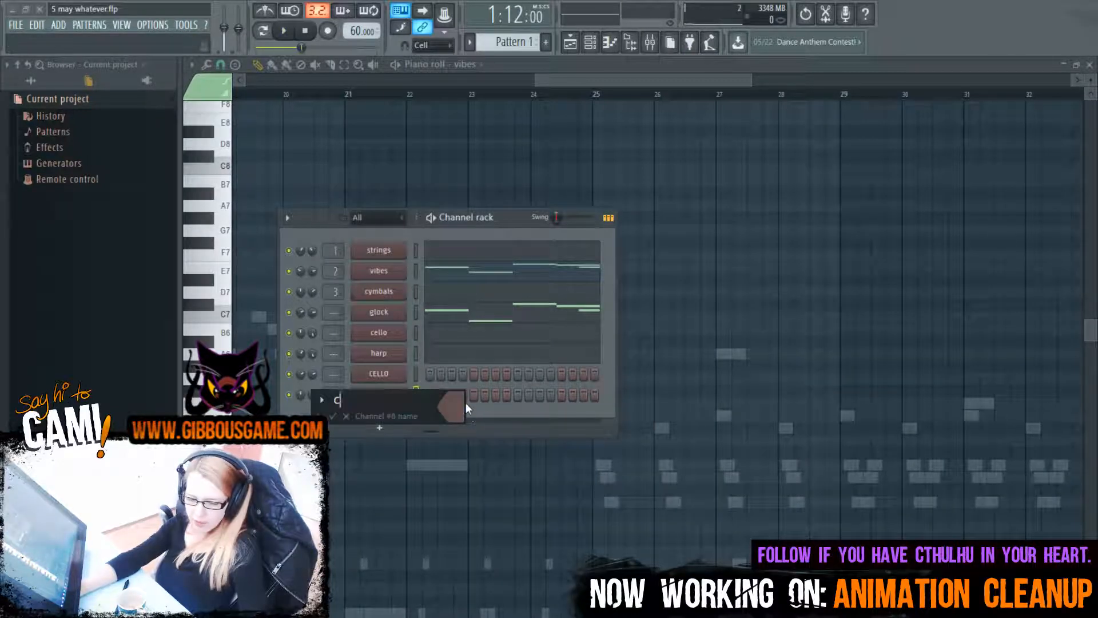
type("larin")
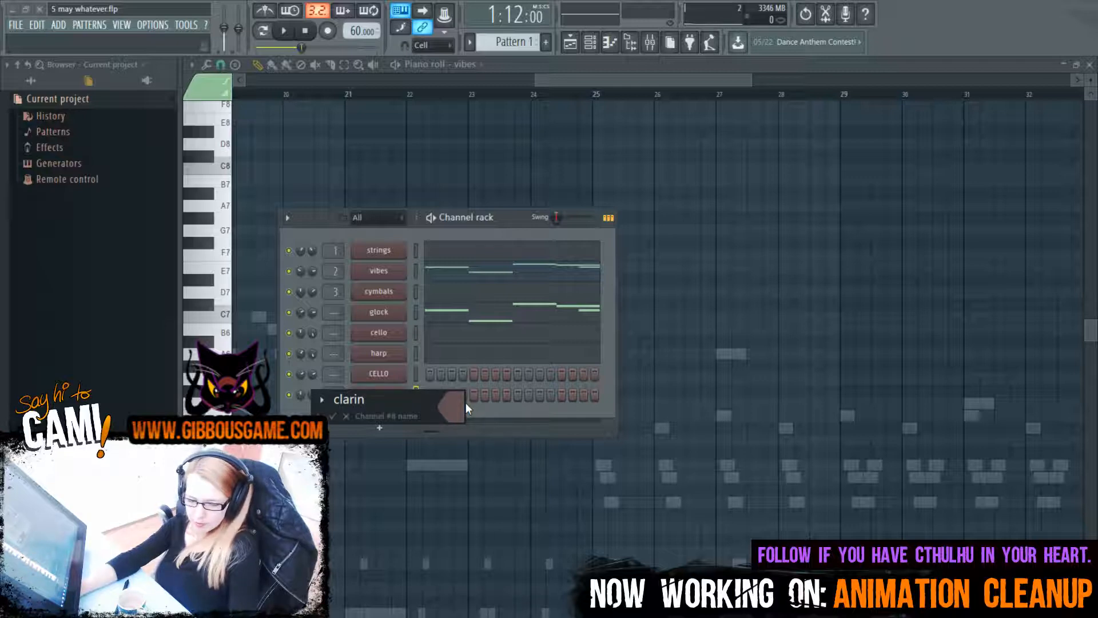
type("et")
key("Return")
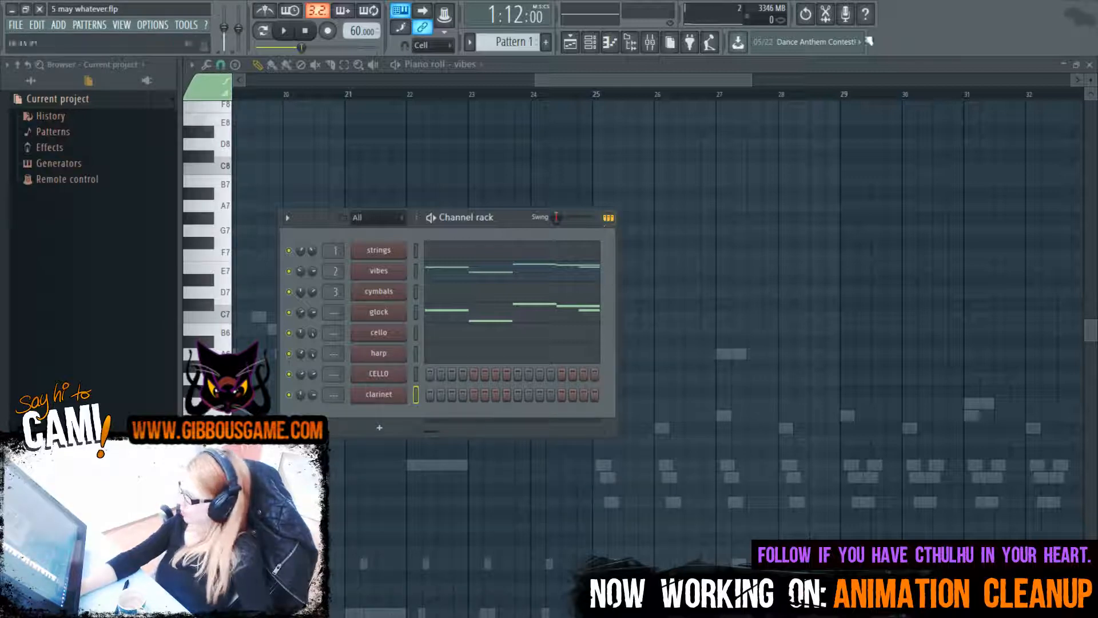
Set the playback position to bar 25 and open the clarinet's piano roll
key("F6")
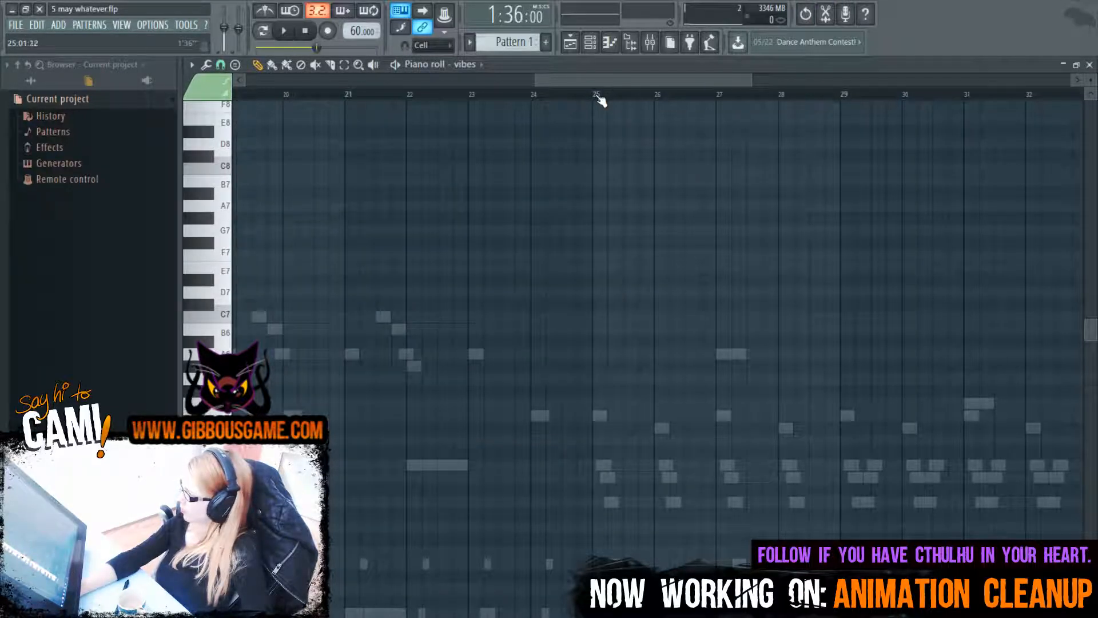
key("F6")
key("space")
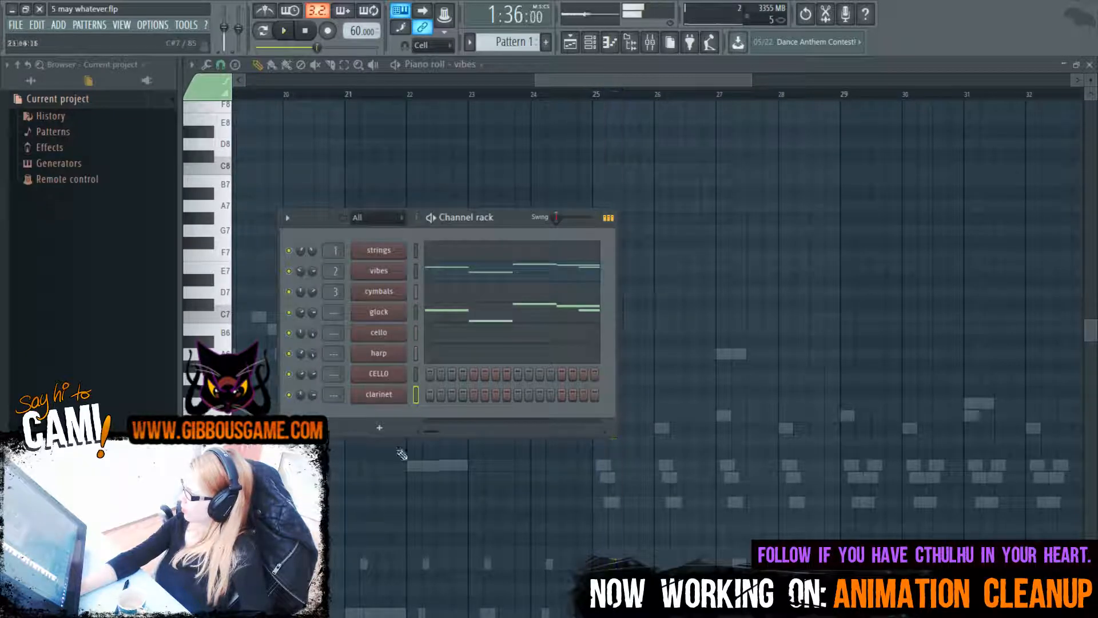
right_click(391, 401)
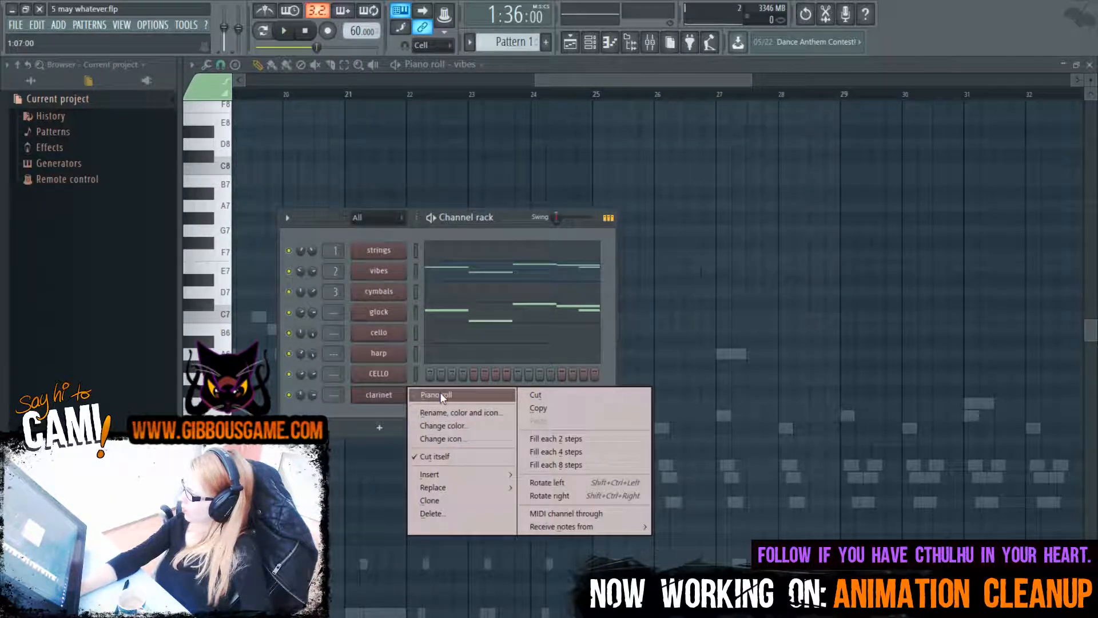
left_click(442, 396)
key("space")
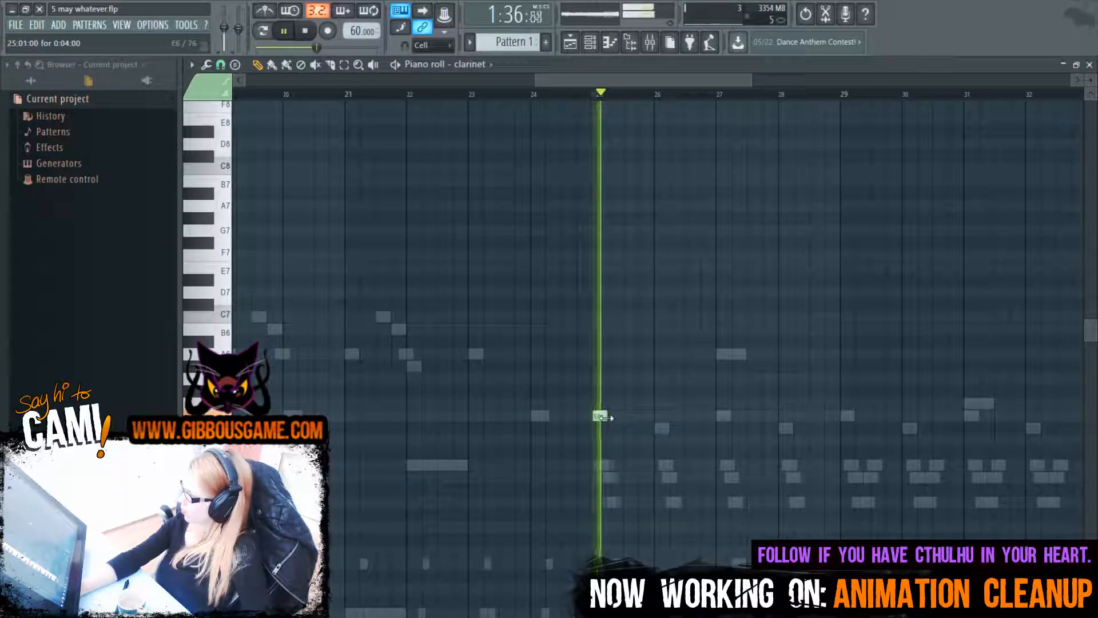
Add one-bar clarinet notes E6, D#6 and E6 in bars 25, 26 and 27
left_click_drag(606, 416, 629, 420)
key("space")
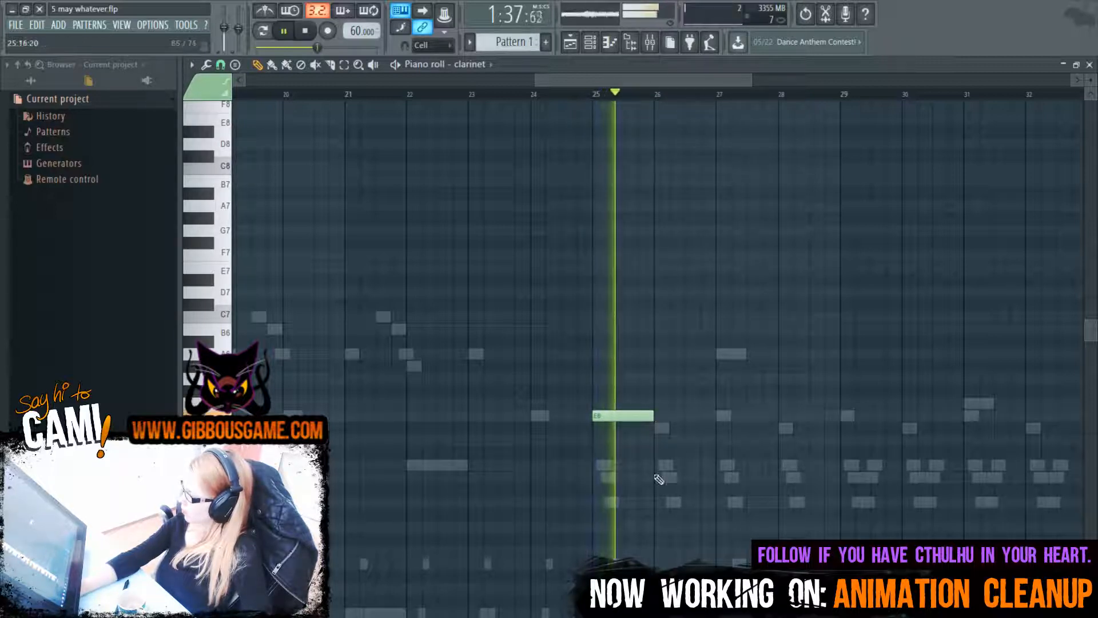
left_click(686, 428)
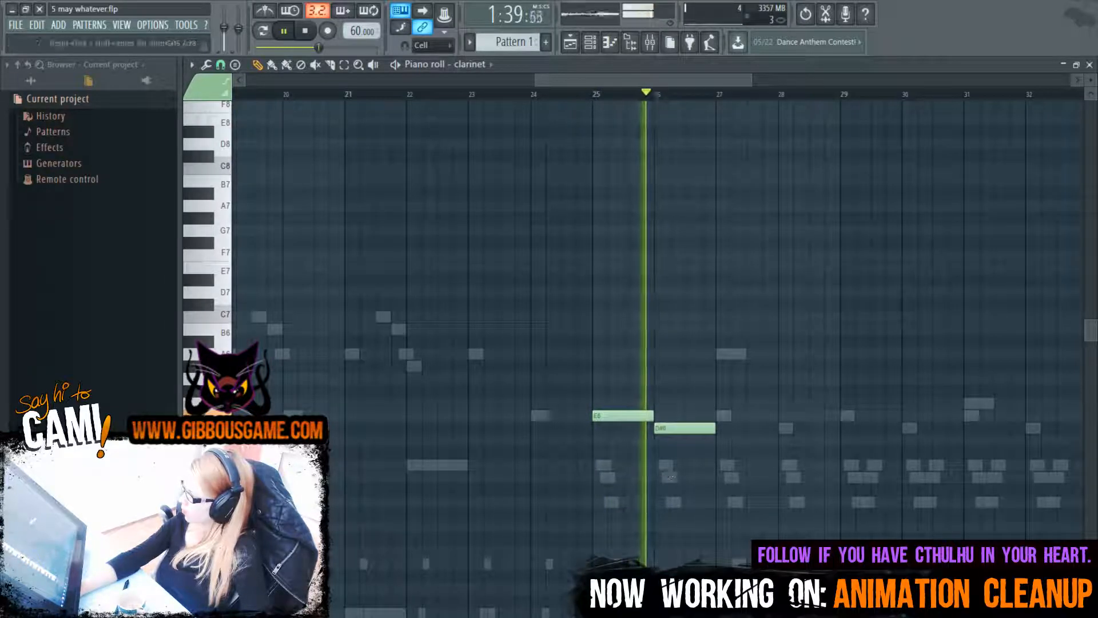
key("F6")
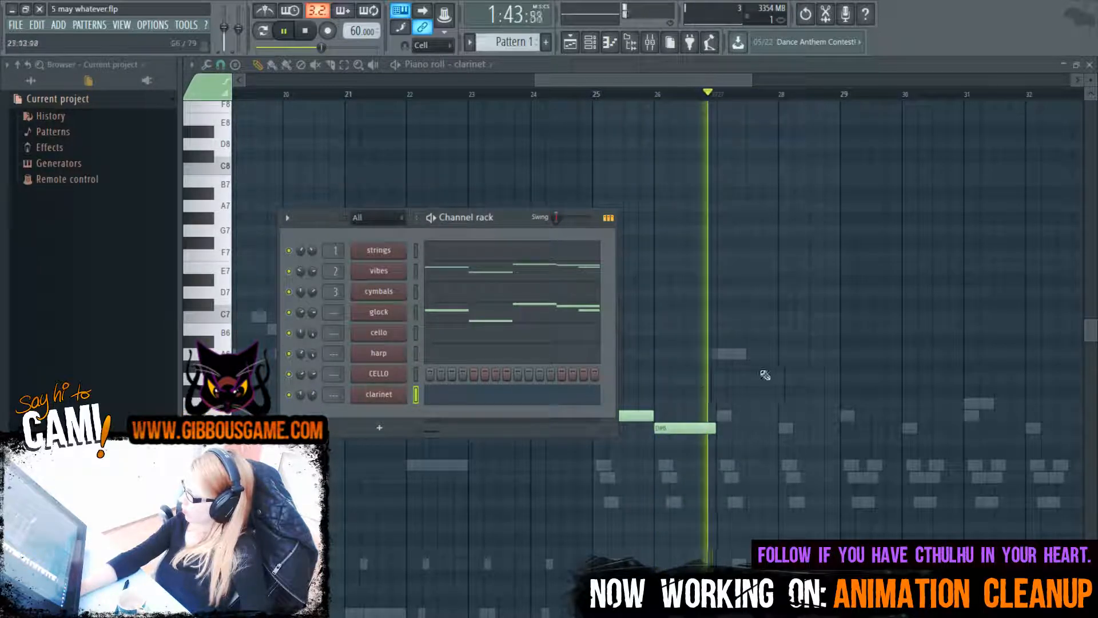
left_click(723, 416)
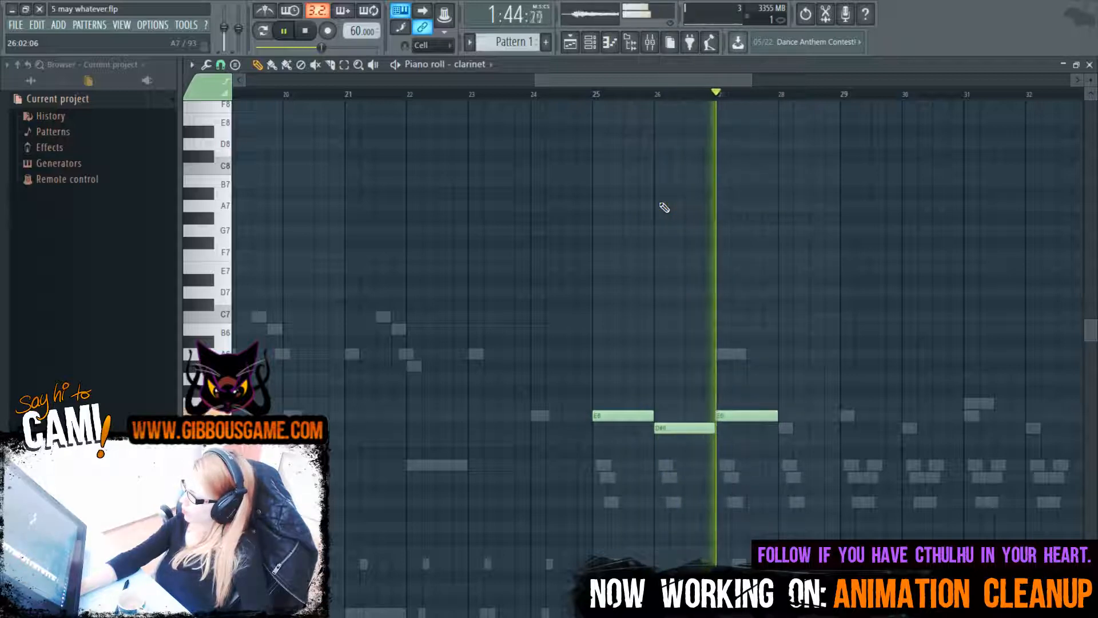
Add one-bar clarinet notes B5, A5 and G#5 in bars 28, 29 and 30
scroll(731, 128, "right", 3)
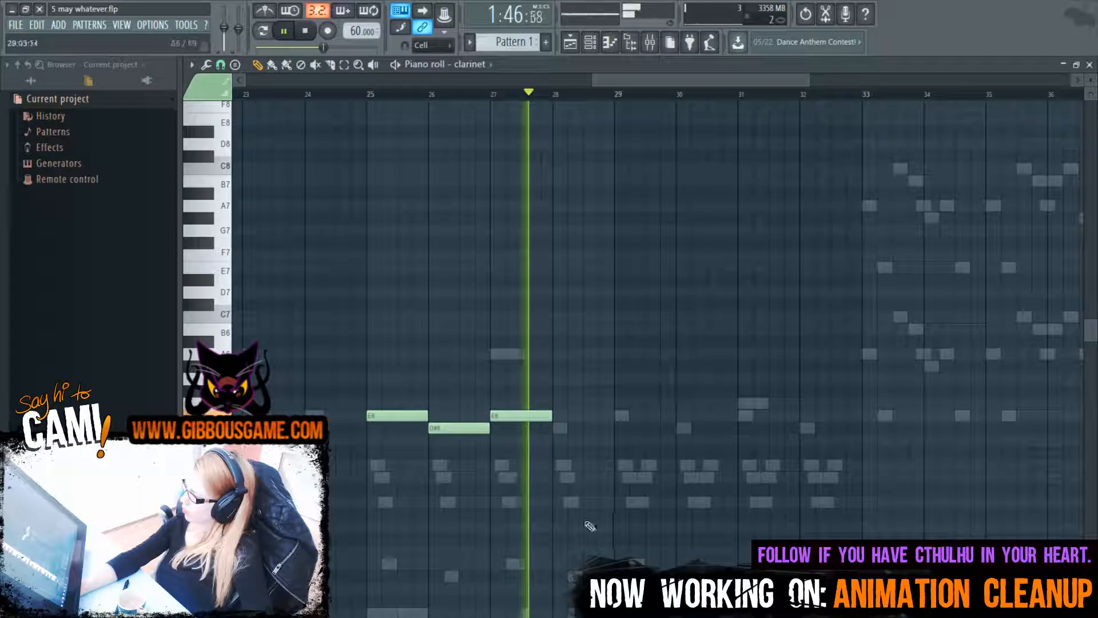
key("space")
left_click(555, 478)
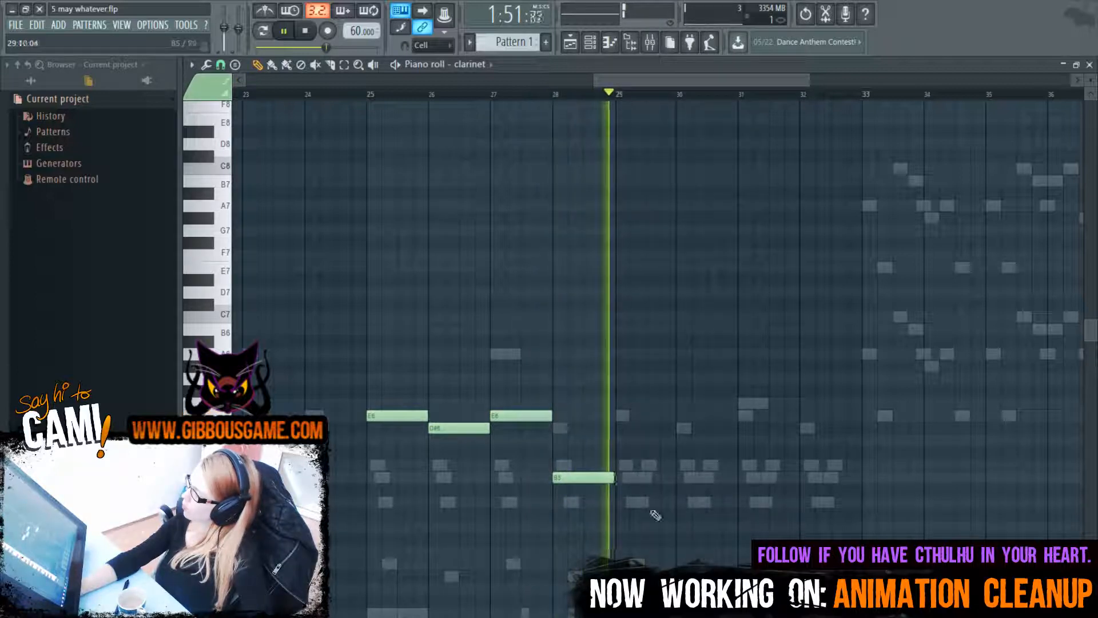
key("space")
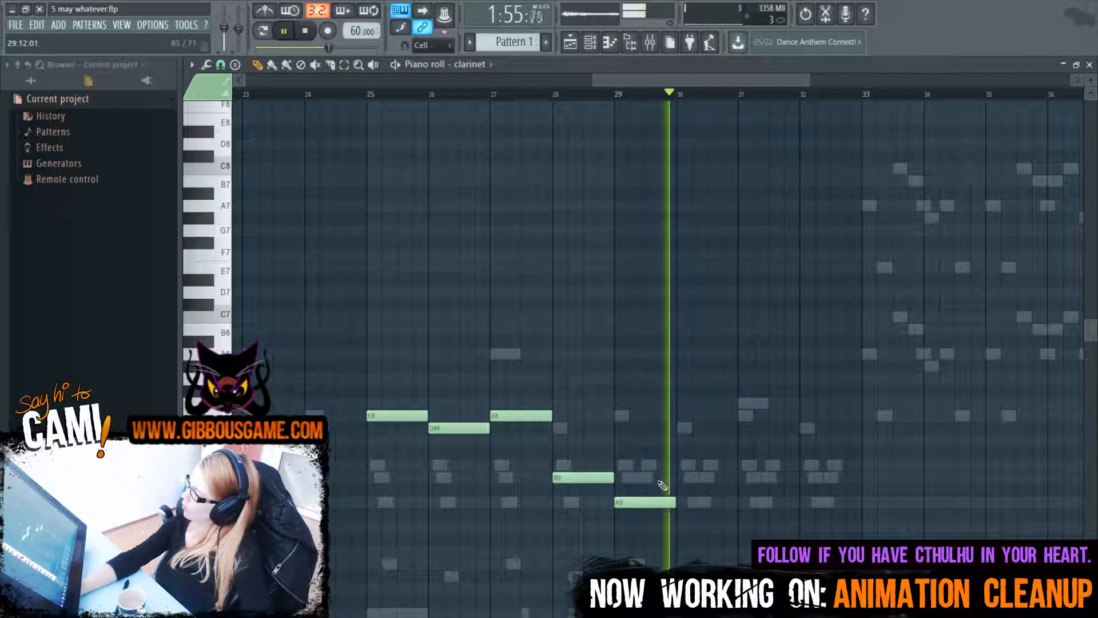
left_click(677, 96)
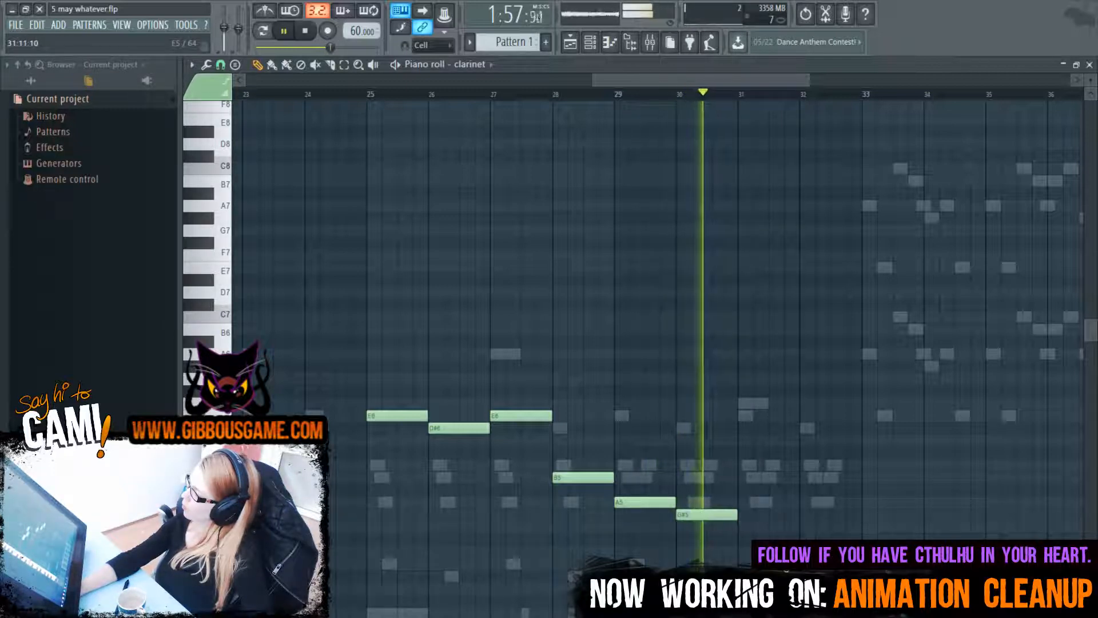
key("space")
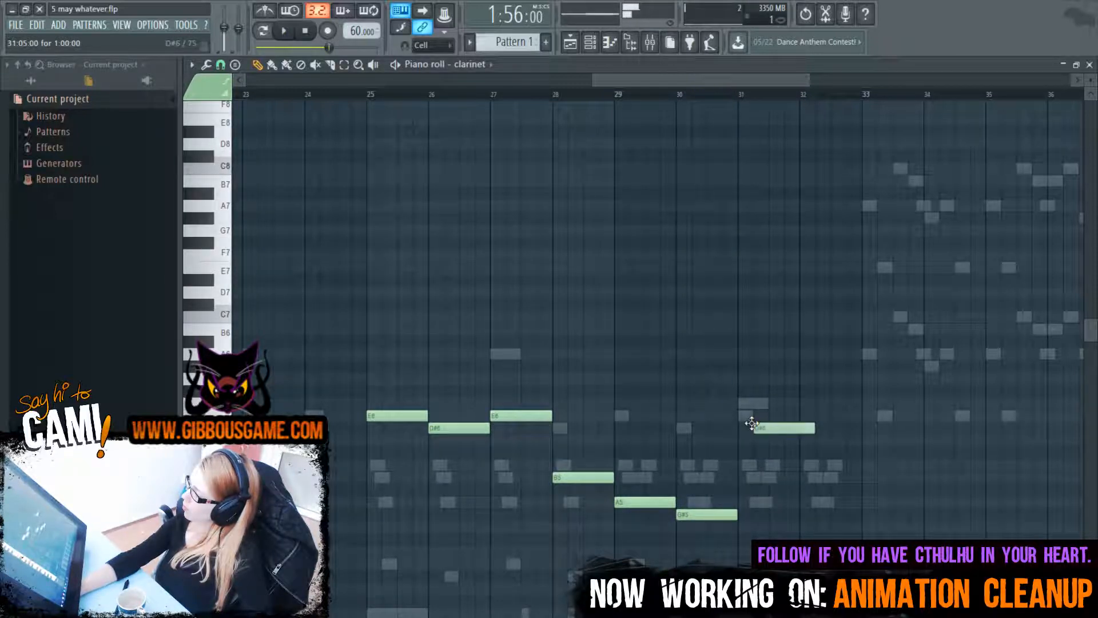
Play back the clarinet melody from bar 25, then delete all the clarinet notes
key("space")
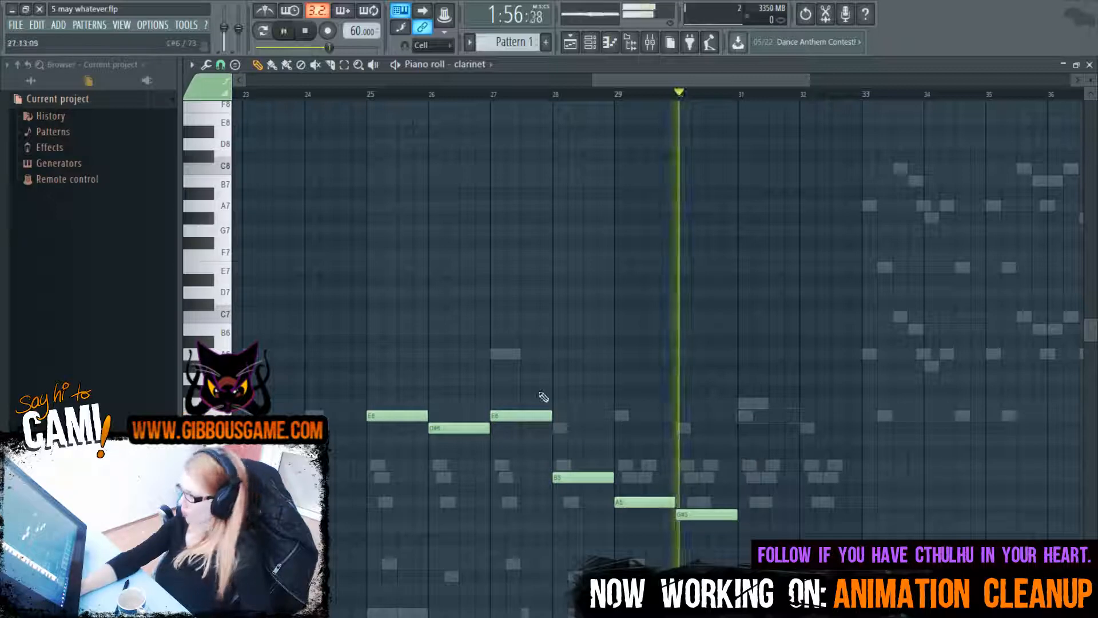
key("space")
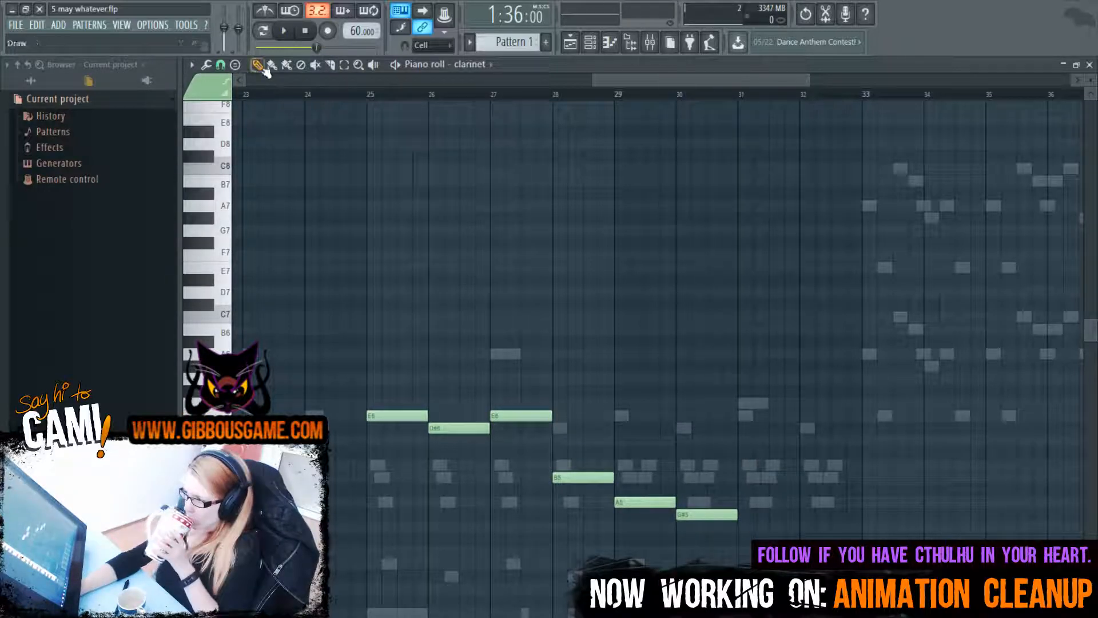
key("space")
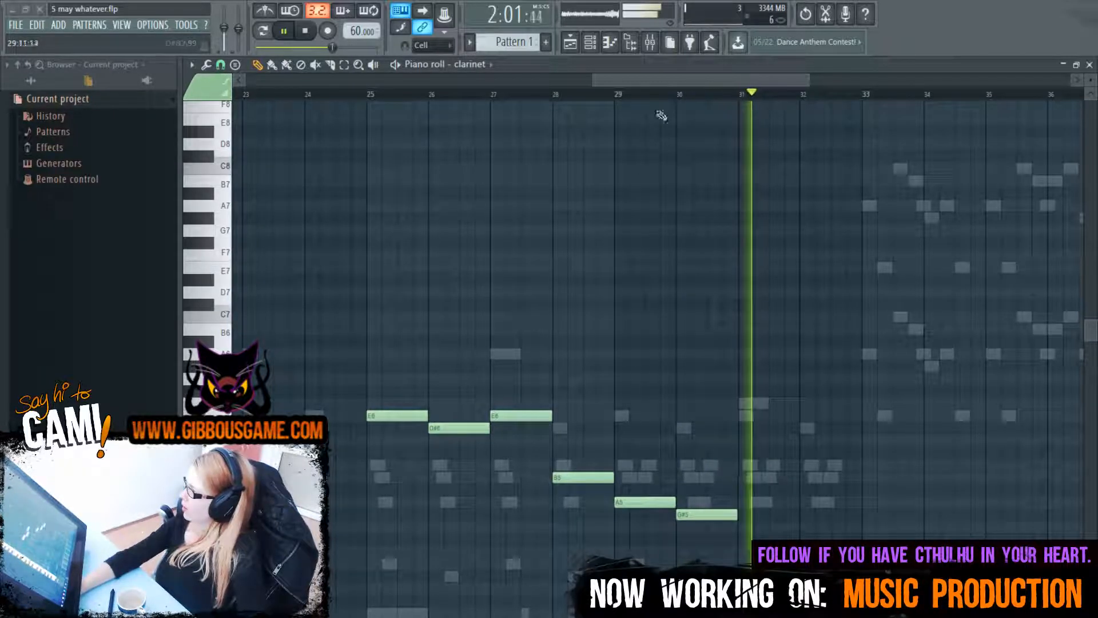
key("space")
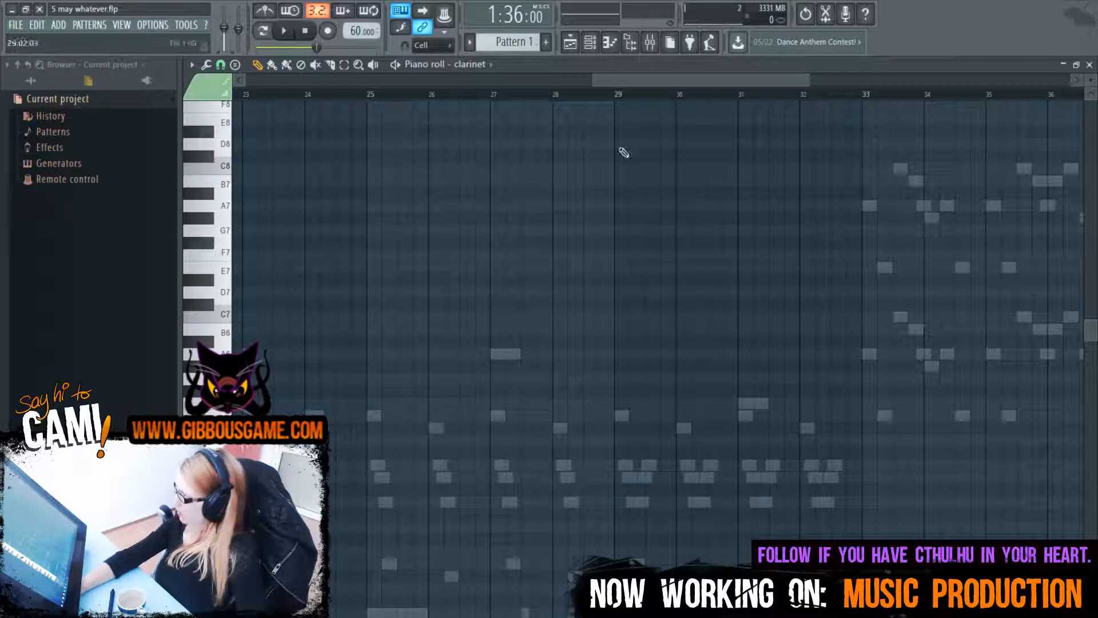
Return the playback position to the start of the song and open the channel rack
left_click_drag(592, 75, 246, 74)
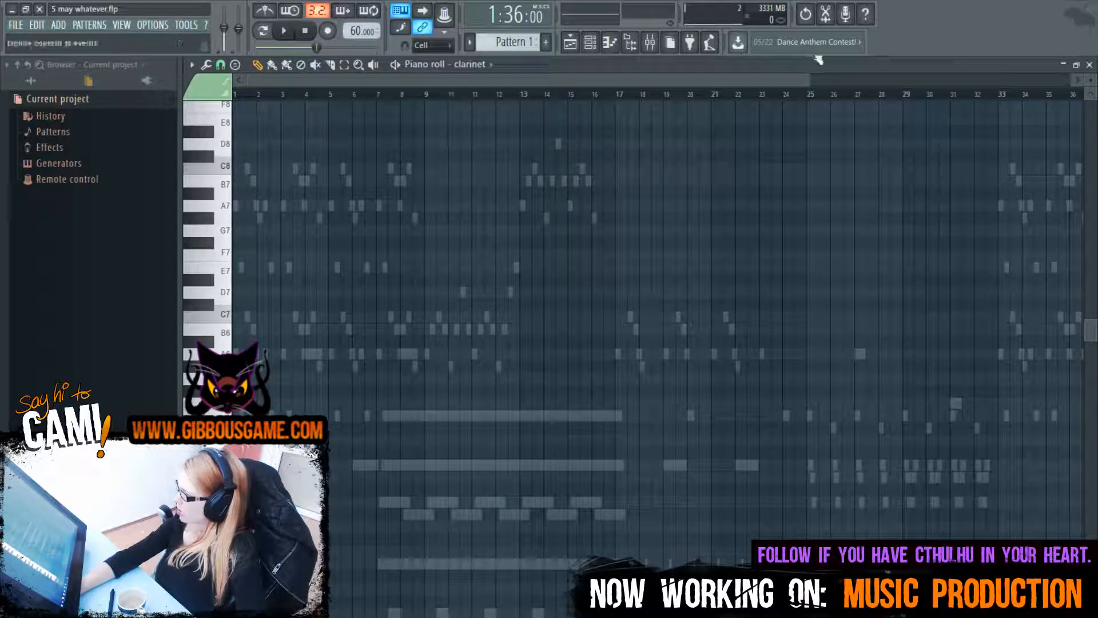
left_click_drag(807, 79, 1075, 80)
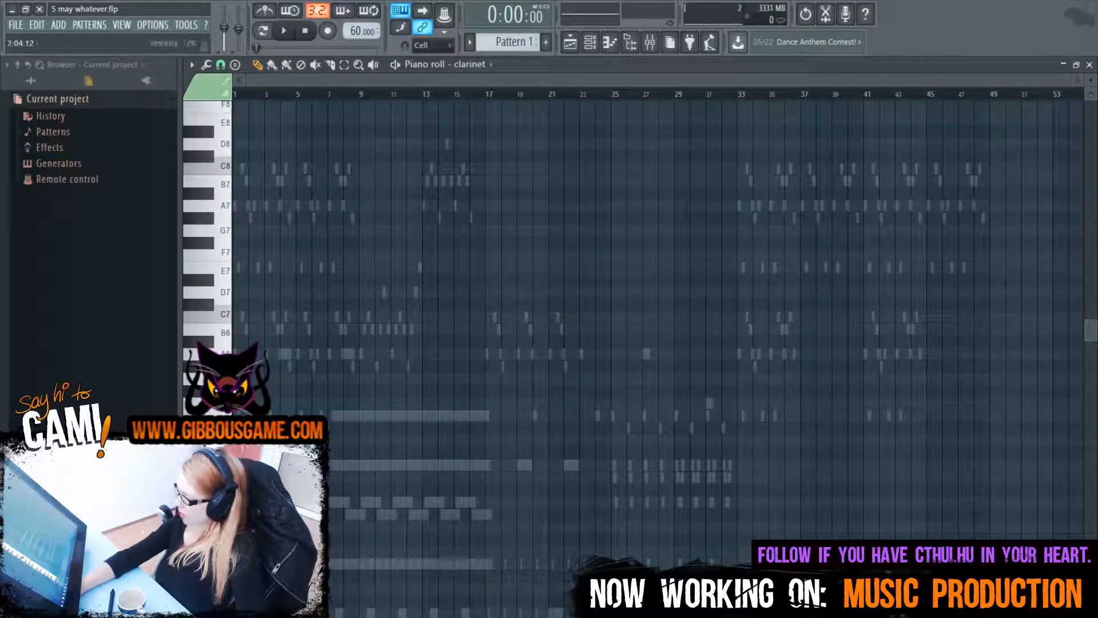
key("F6")
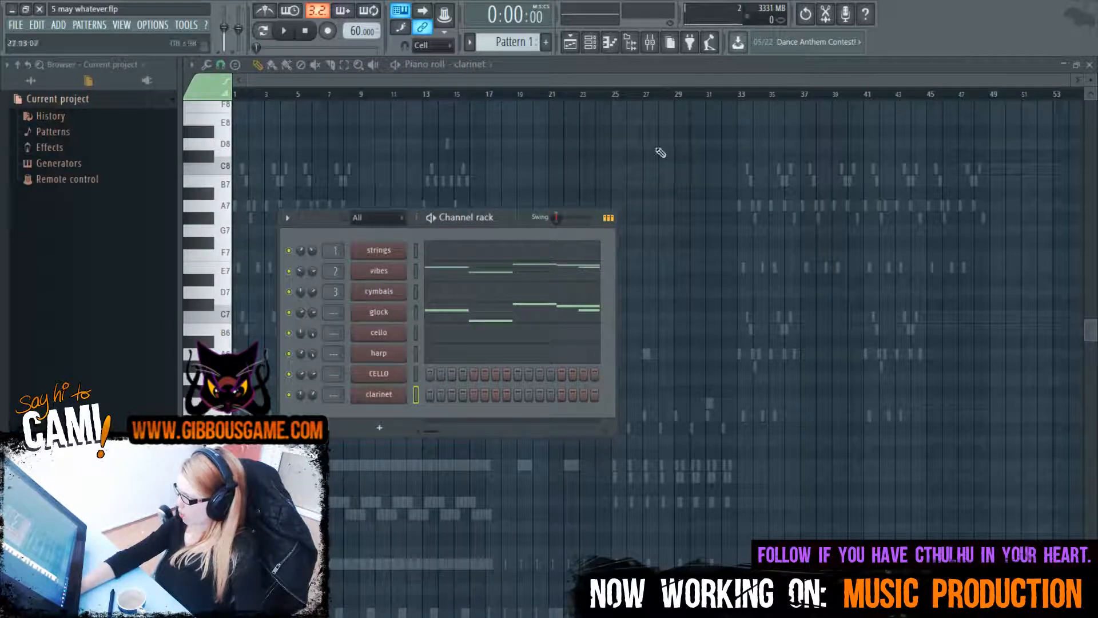
Switch to Toon Boom Harmony and fill the mouth interior dark red and the teeth yellow on frame 86
key("alt+Tab")
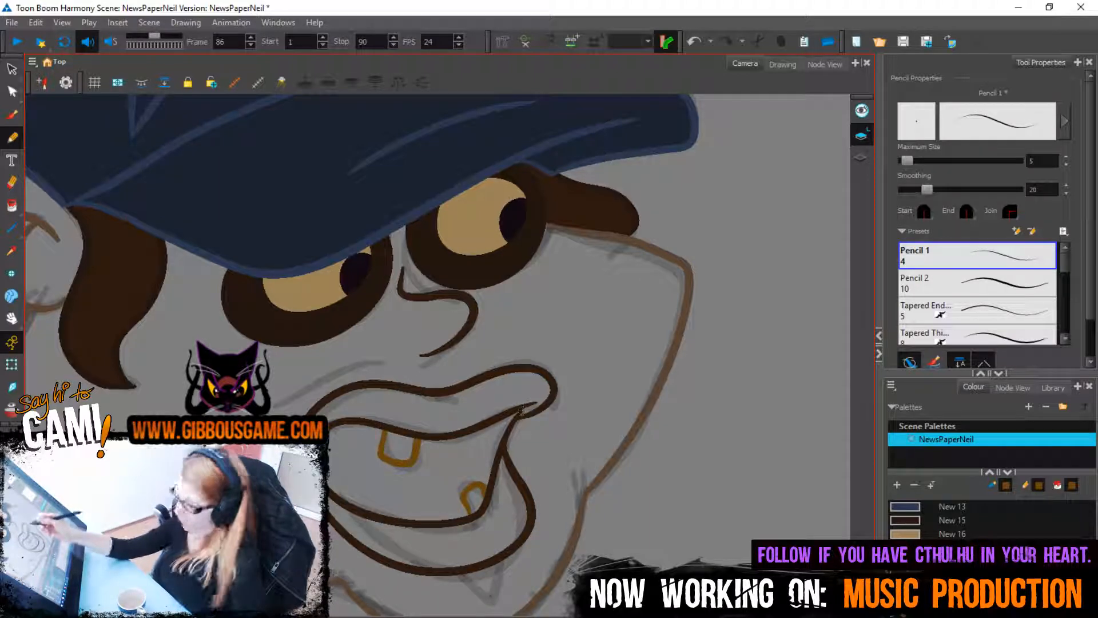
key("alt+i")
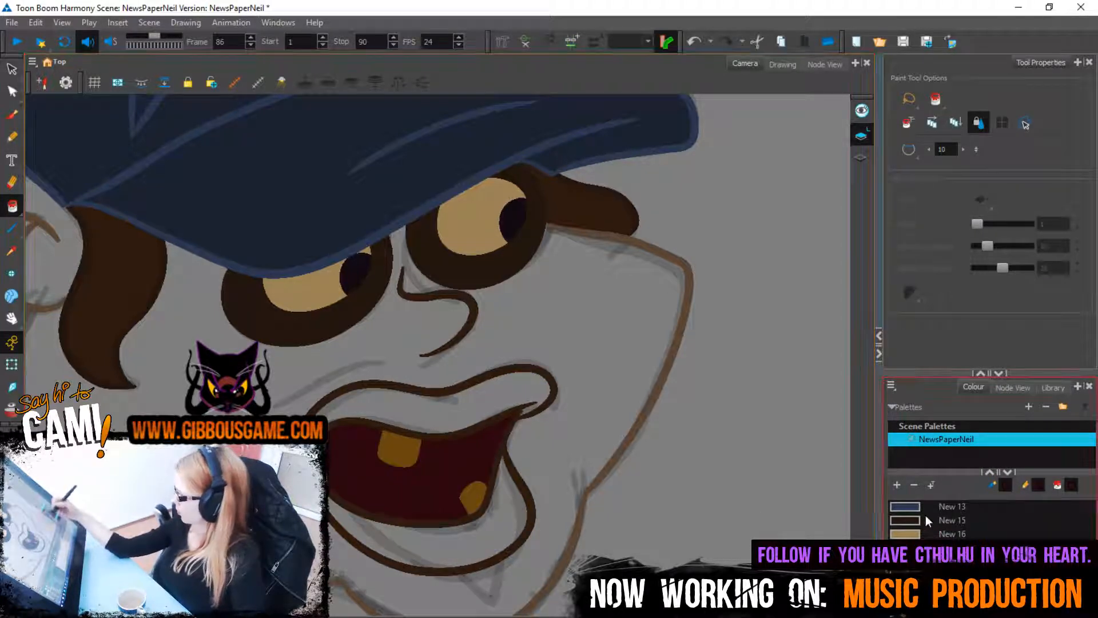
Go back to frame 73 and pick up the brown lip colour from the painted mouth
key("comma")
key("comma")
key("comma")
key("comma")
key("comma")
key("comma")
key("comma")
key("comma")
key("comma")
key("comma")
key("comma")
key("comma")
key("comma")
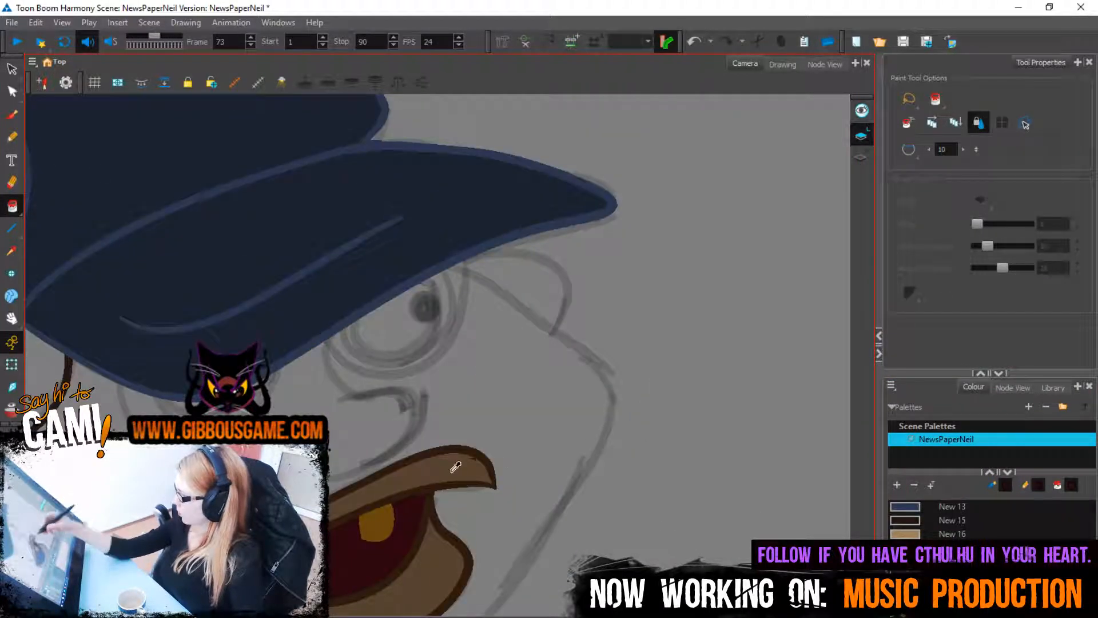
Fill both lips with the sampled brown on frame 78, undoing the accidental fill of the face
key("period")
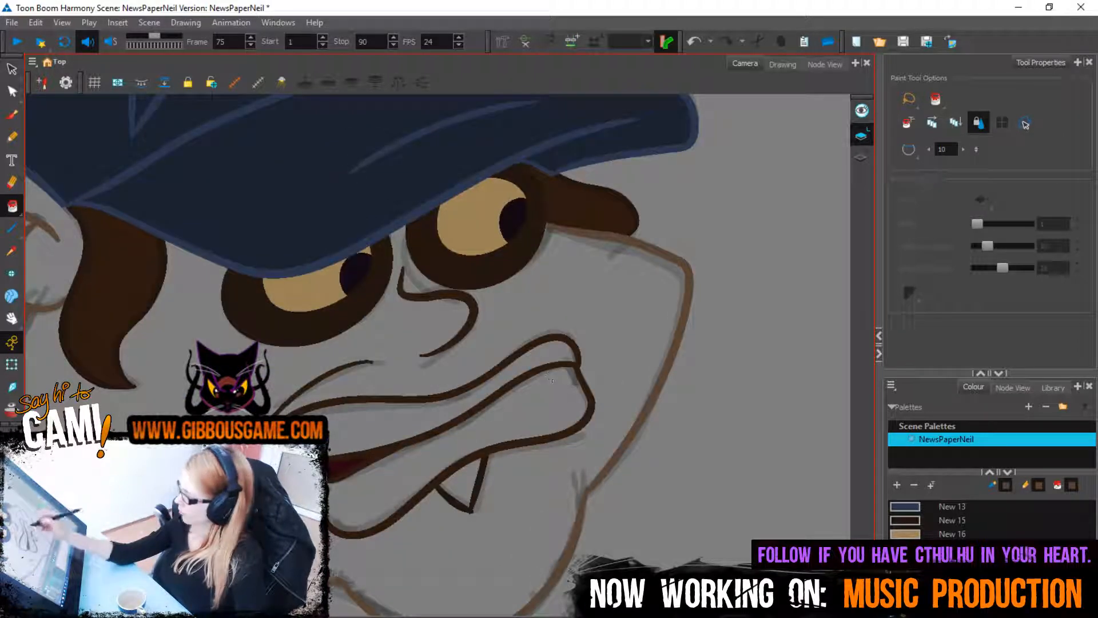
key("period")
key("period")
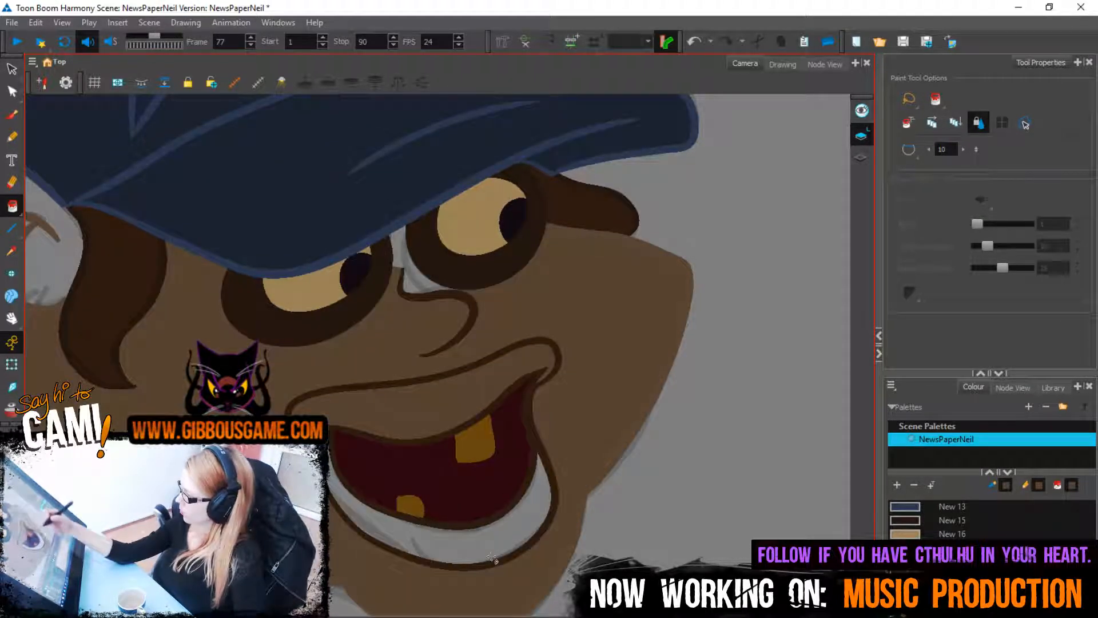
key("ctrl+z")
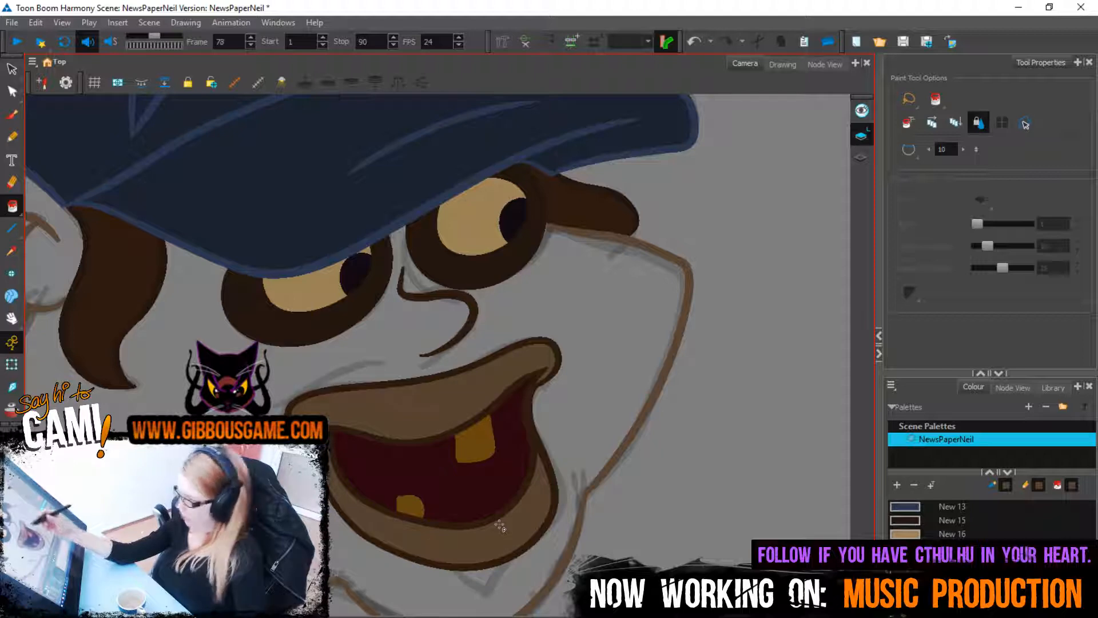
key("period")
key("period")
key("period")
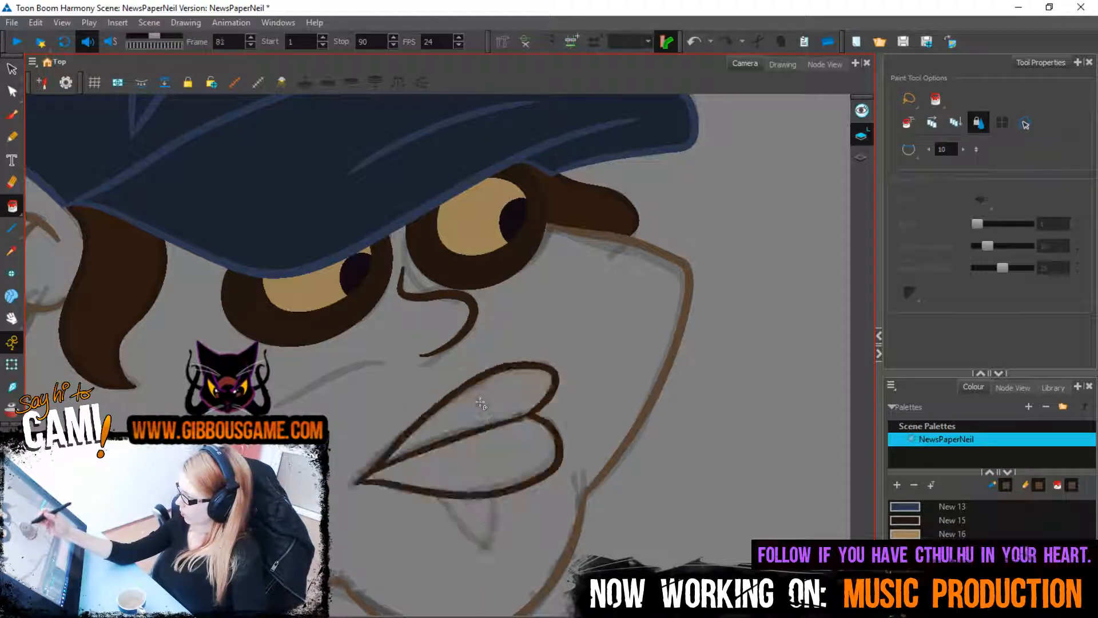
Fill the lips with the same brown on the mouth drawings from frame 81 to frame 90
key("period")
key("period")
key("period")
key("period")
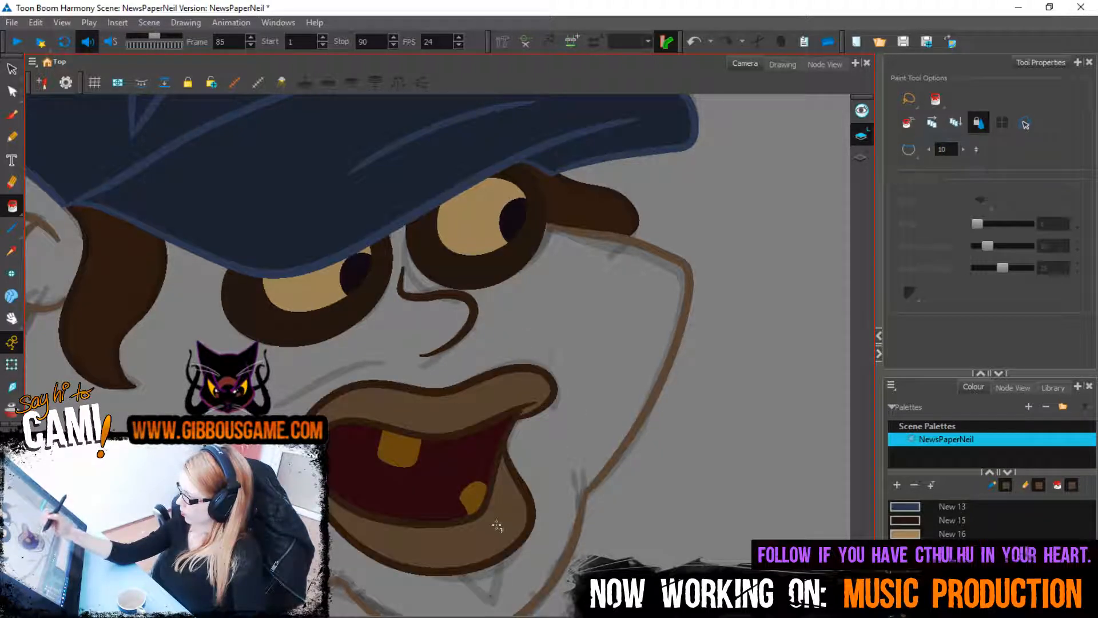
key("period")
key("period")
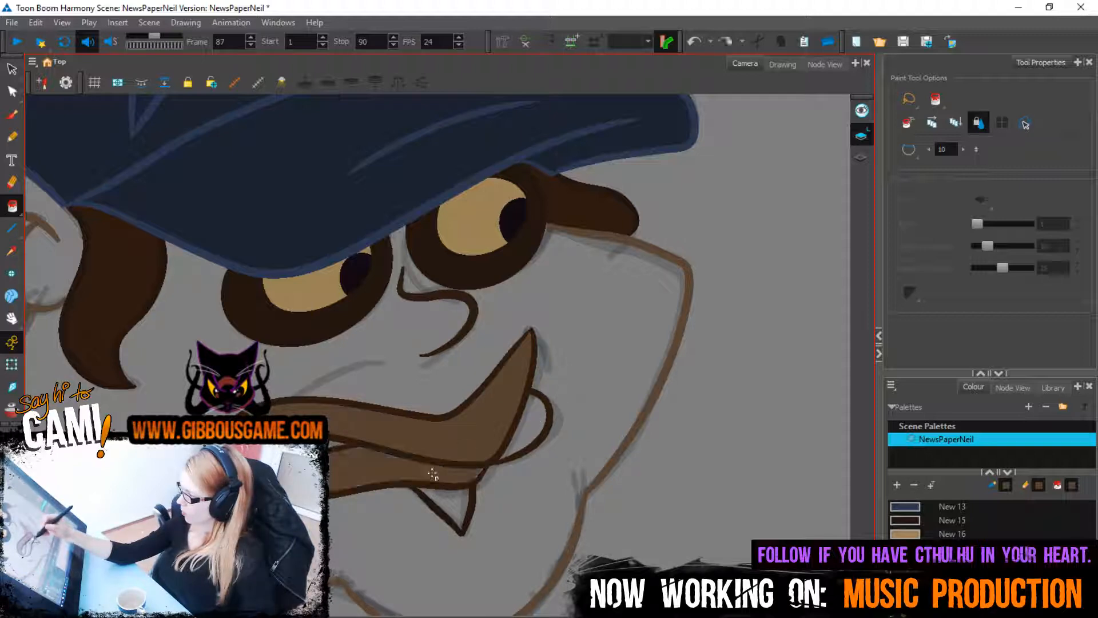
left_click(429, 469)
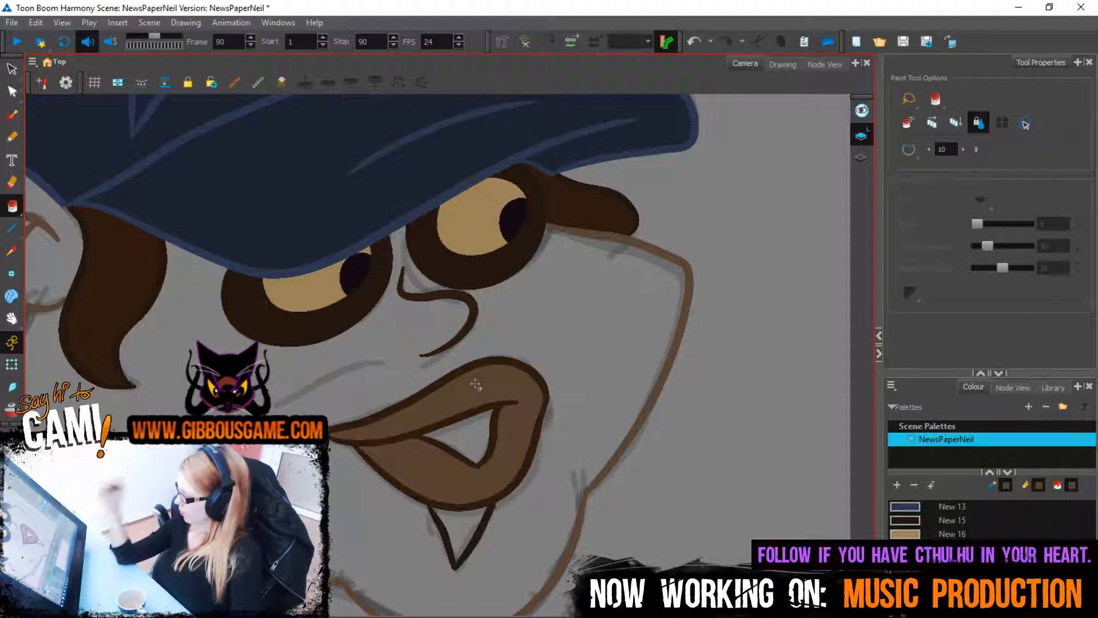
Fill the mouth opening dark red on frame 90 and the goatee dark brown on frames 90 and 88
left_click(950, 572)
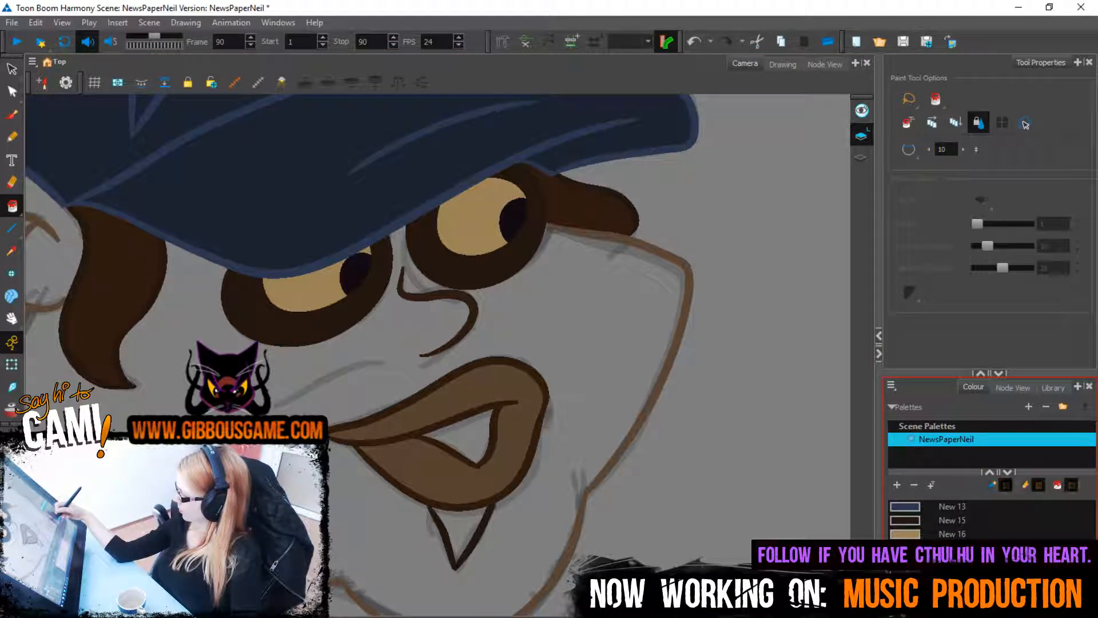
left_click(476, 422)
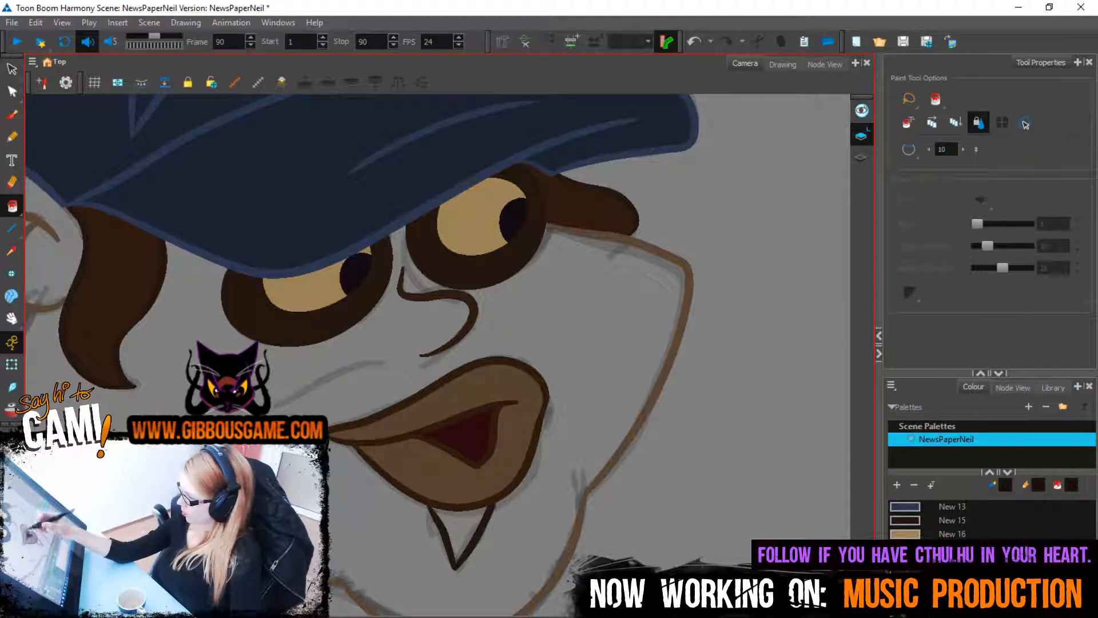
left_click(460, 529)
key("comma")
key("comma")
left_click(459, 491)
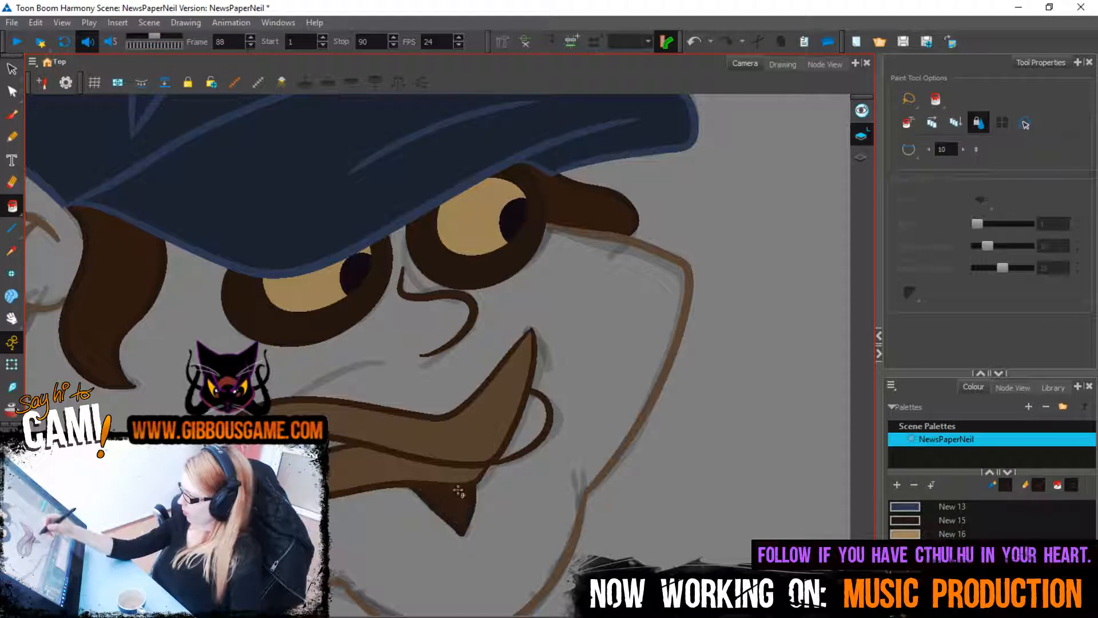
Add a yellow tooth to the mouth on frame 87 and fill the mouth interior dark red
key("comma")
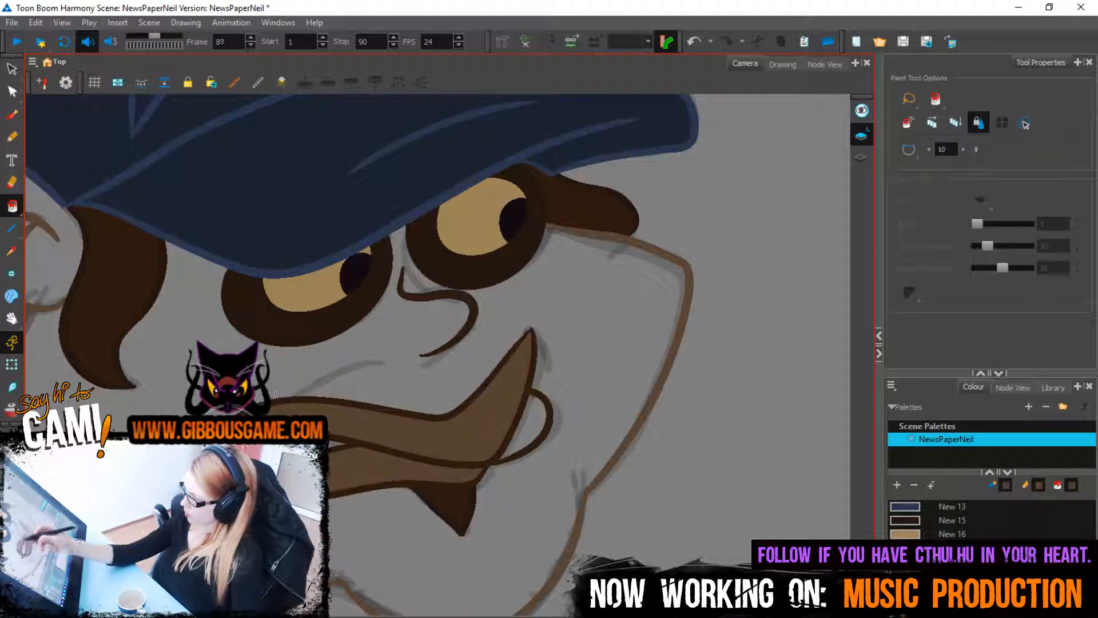
key("comma")
key("period")
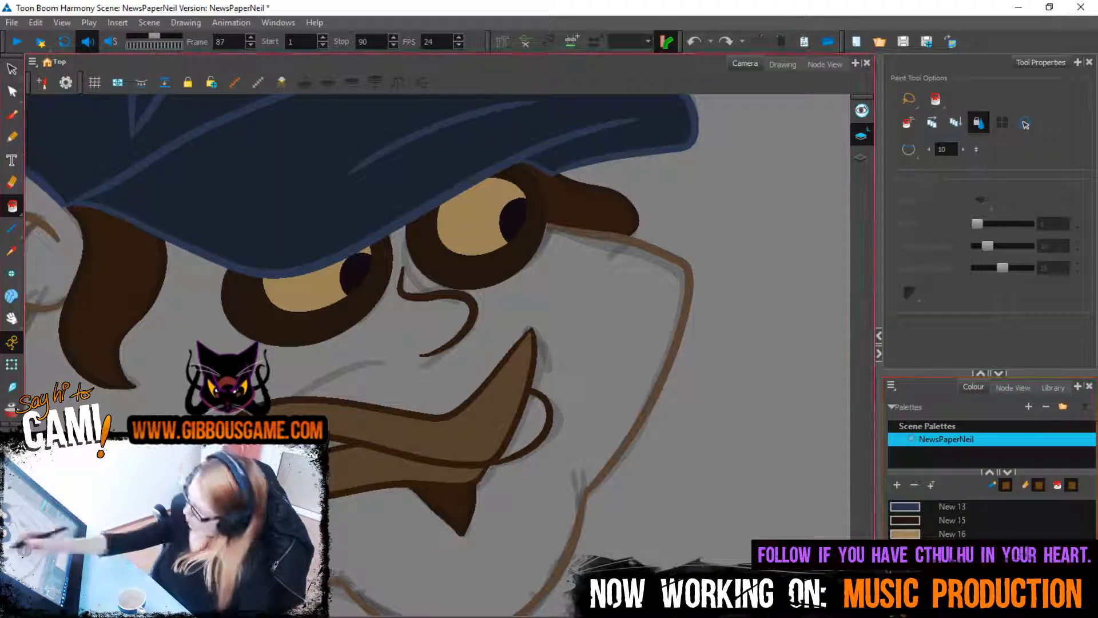
key("alt+slash")
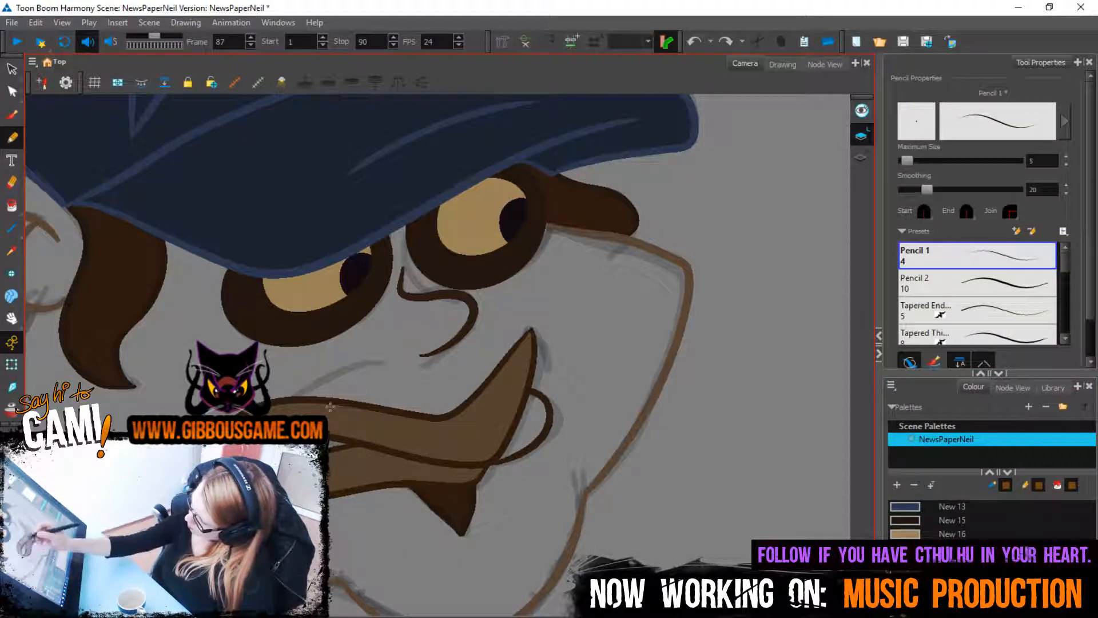
key("alt+i")
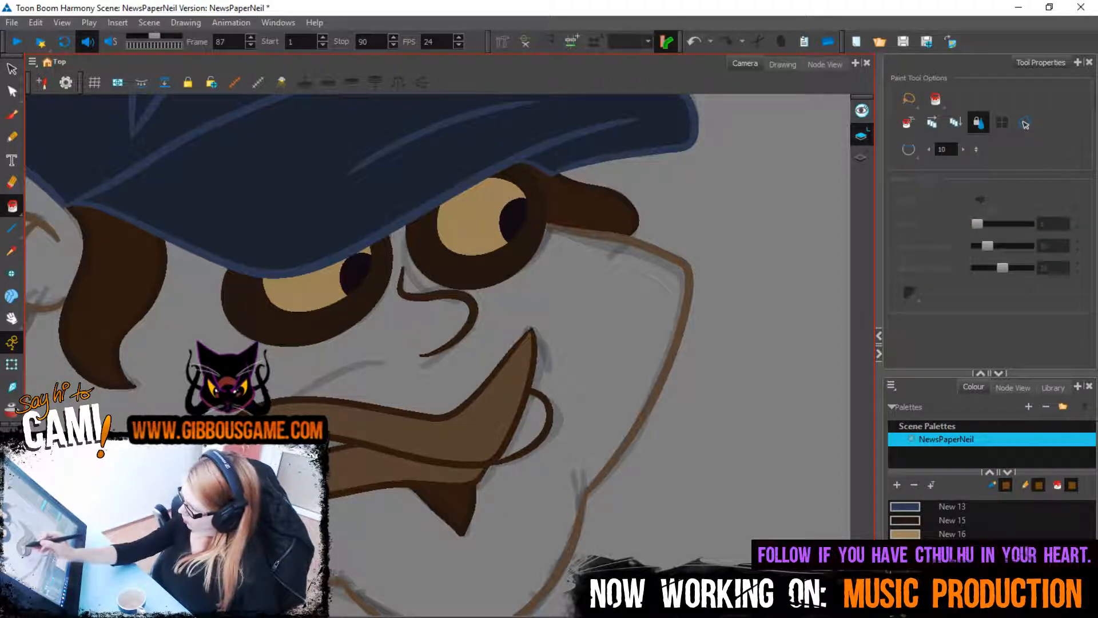
left_click(433, 497, "alt")
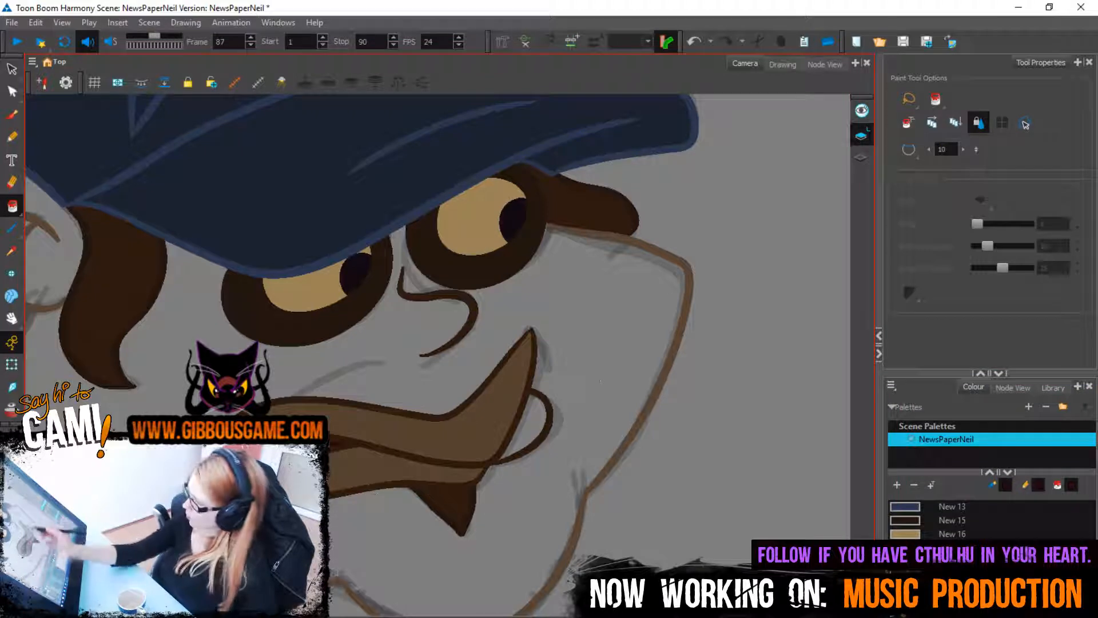
Create a muted pink colour with hue 343, saturation 41 and value 33, and fill the tongue on frame 87
left_click(1053, 499)
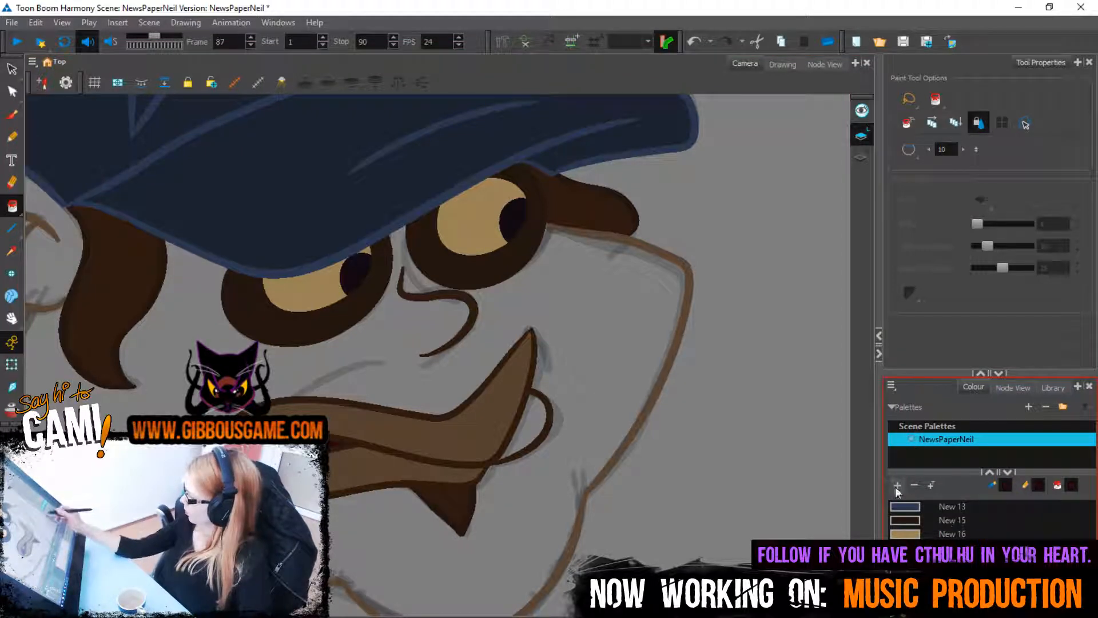
double_click(905, 519)
left_click(821, 392)
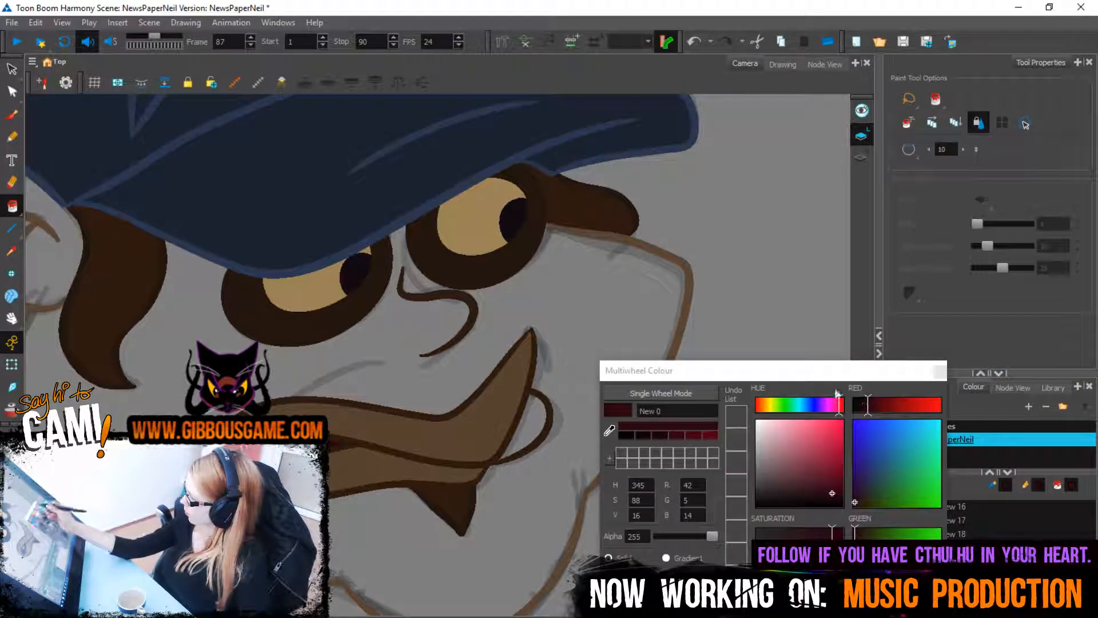
left_click_drag(880, 478, 867, 489)
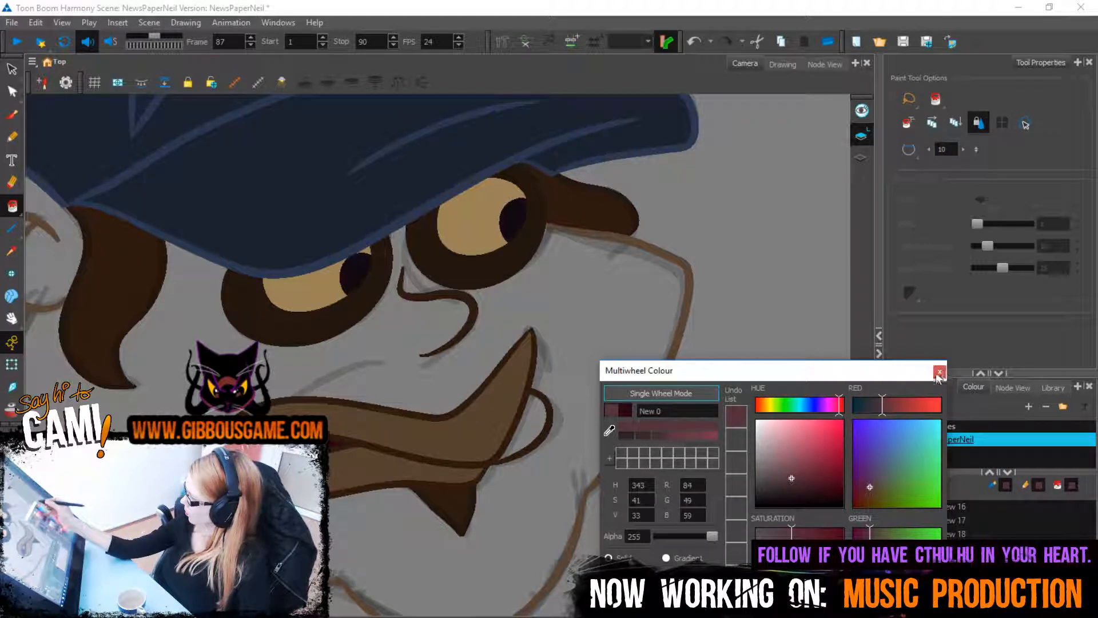
left_click(939, 372)
left_click(536, 435)
Step through the animation frames with the whole head in view to review the painted drawings
scroll(551, 443, "down", 3)
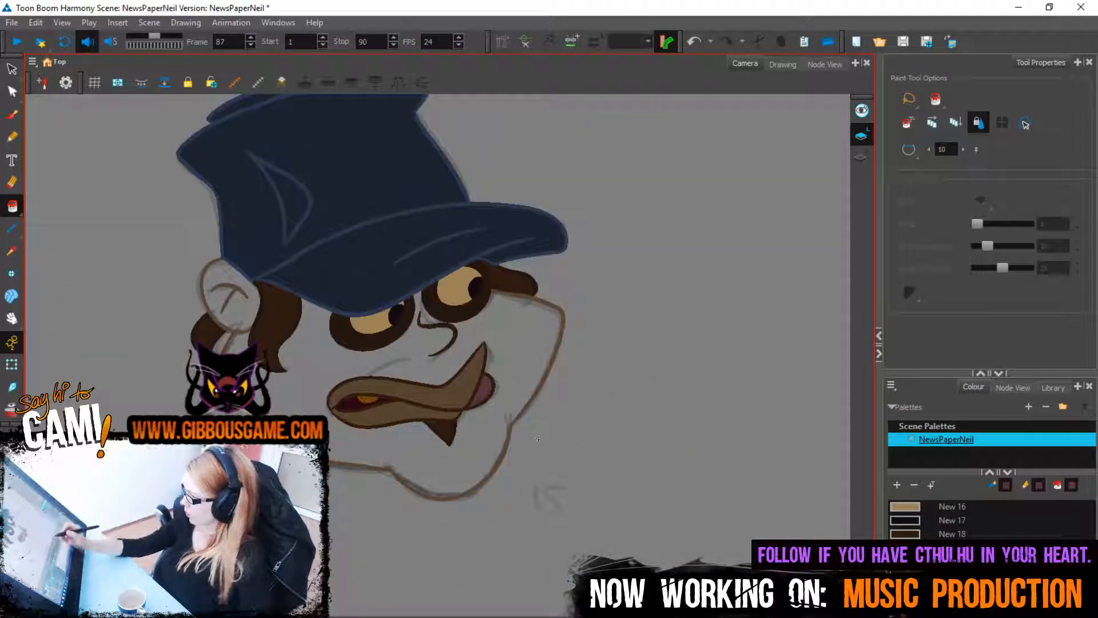
key("period")
key("period")
key("period")
key("period")
key("period")
key("period")
key("period")
key("period")
key("period")
key("period")
key("period")
key("period")
key("period")
key("period")
key("period")
key("period")
key("period")
key("period")
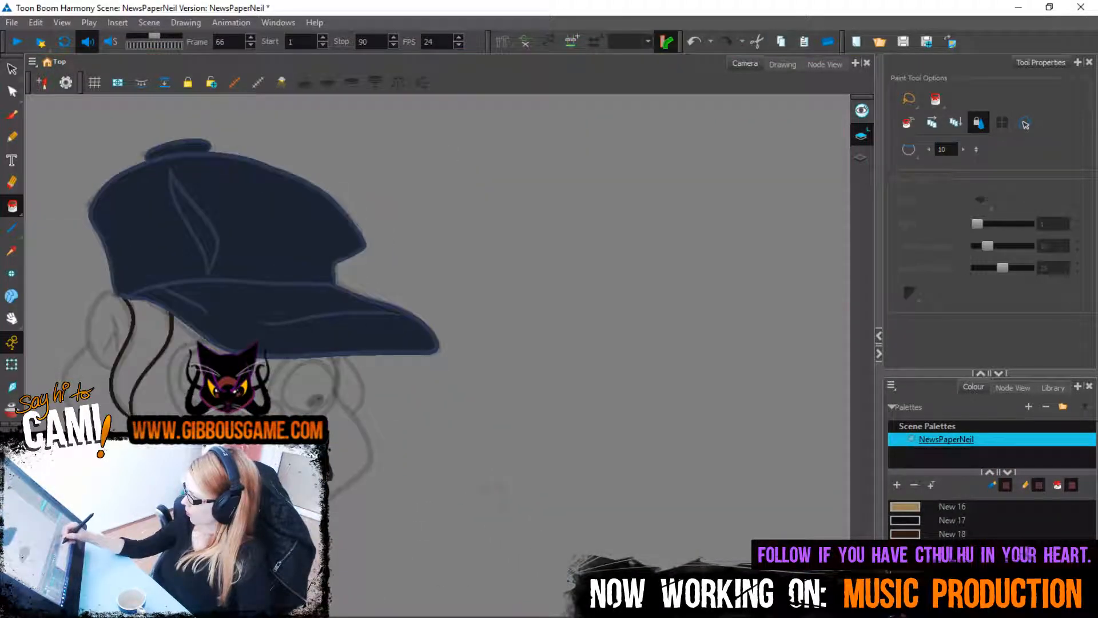
Step back through the drawings from frame 66 to frame 37 to examine which head parts are still unpainted
key("comma")
key("comma")
key("comma")
key("comma")
key("comma")
key("comma")
key("comma")
key("comma")
key("comma")
key("comma")
key("comma")
key("comma")
key("comma")
key("comma")
key("comma")
key("comma")
key("comma")
key("comma")
key("comma")
key("comma")
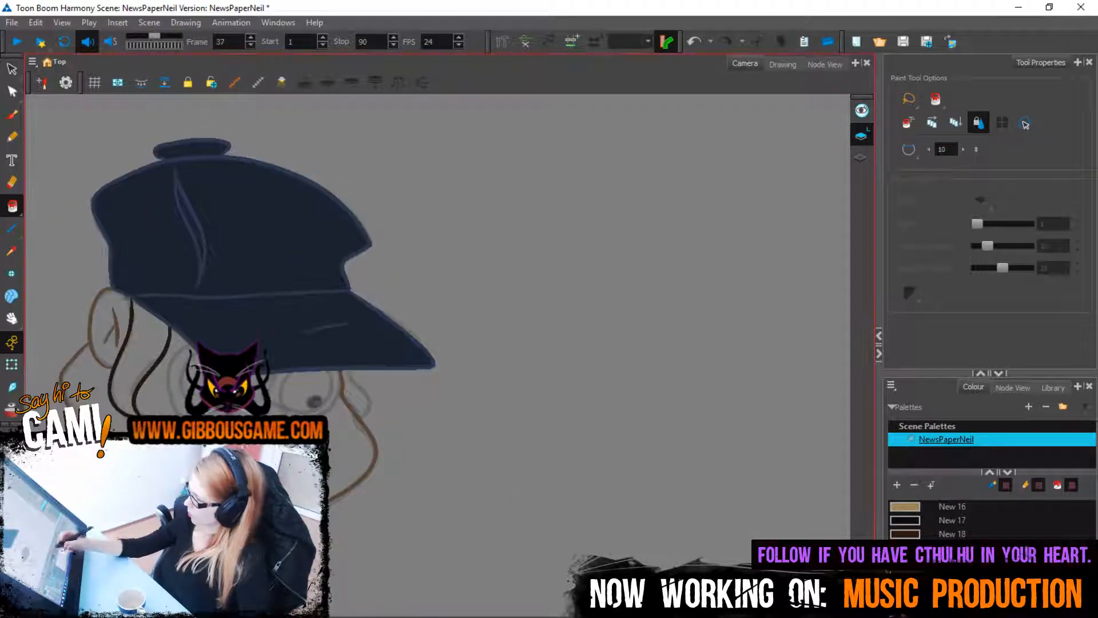
Change the sideburn on frame 1 to the dark brown New 18 colour
key("shift+comma")
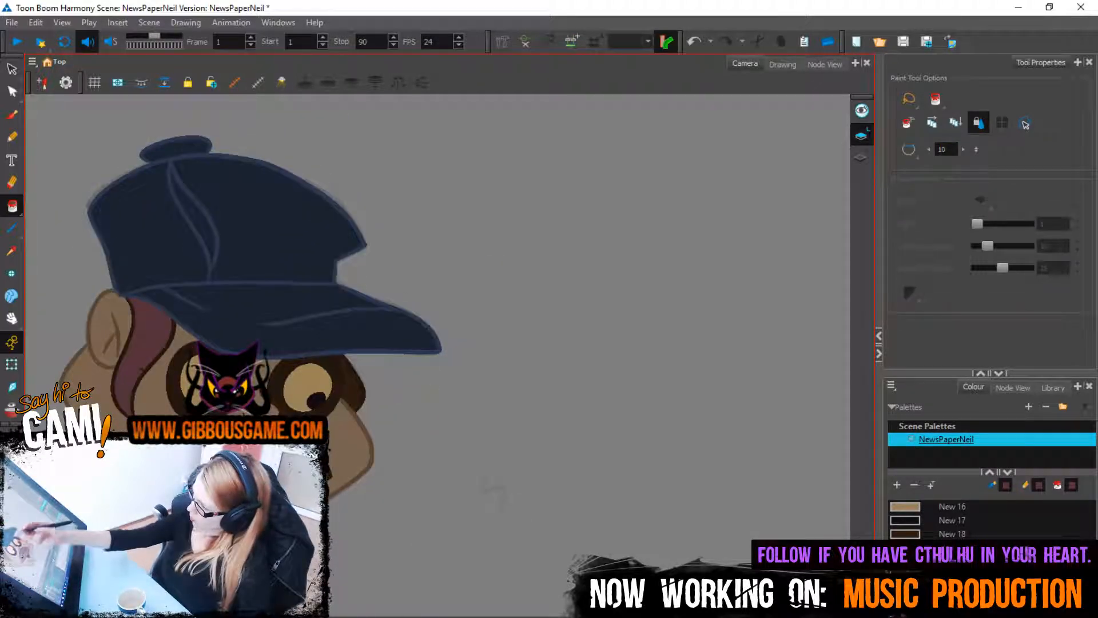
left_click(952, 534)
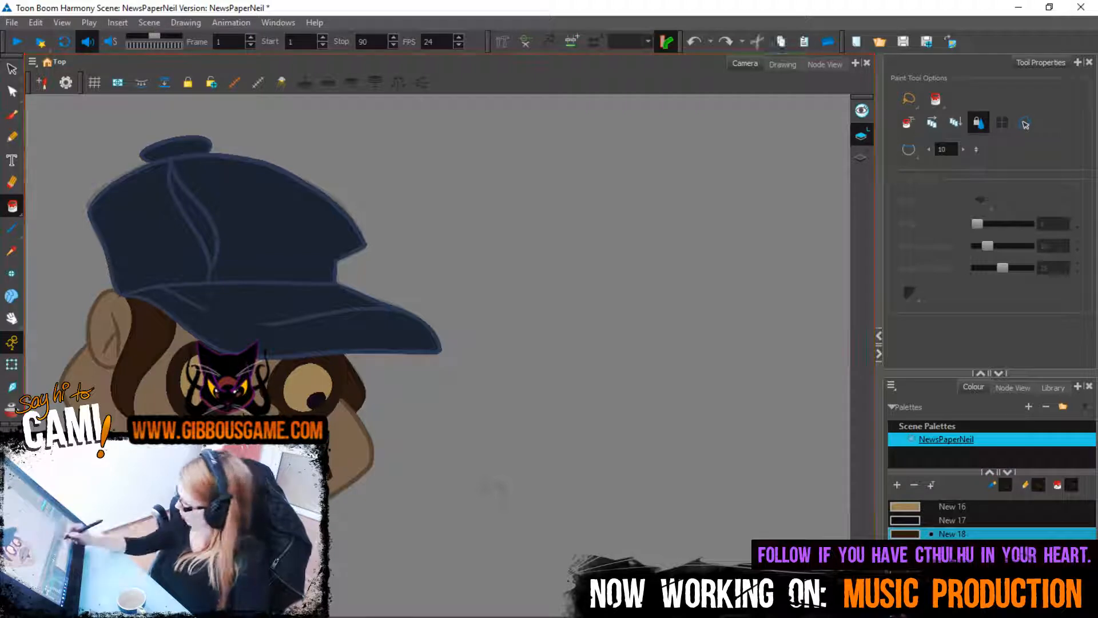
Pick up the sideburn's dark brown and start outlining the goatee below the mouth on frame 78 with the Pencil tool
key("shift+period")
key("comma")
key("comma")
key("comma")
key("comma")
key("comma")
key("comma")
key("comma")
key("comma")
key("comma")
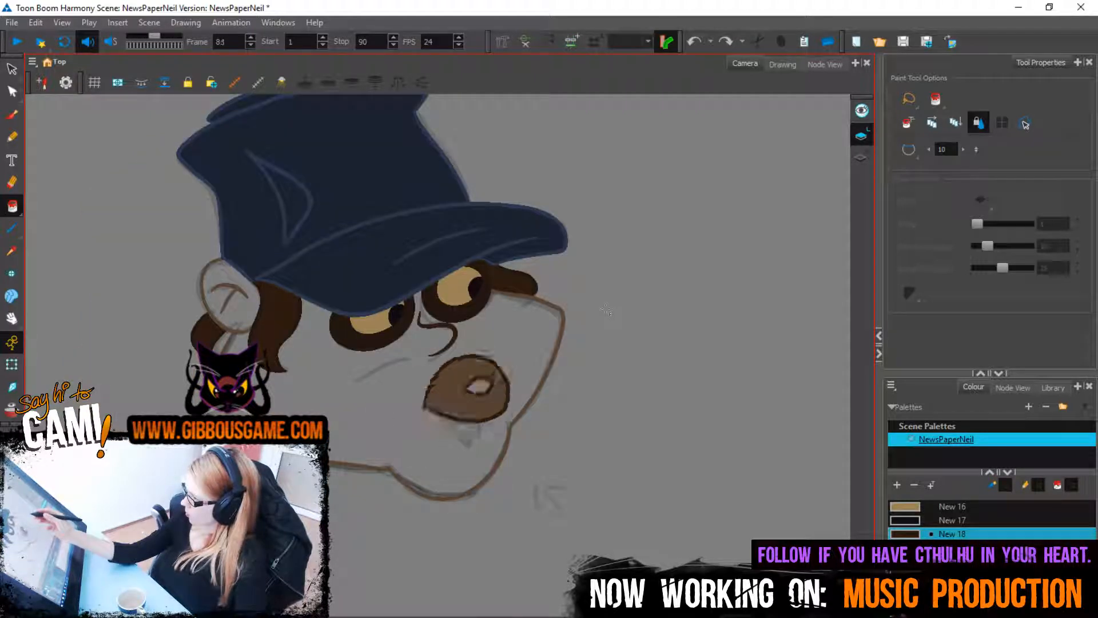
key("comma")
key("comma")
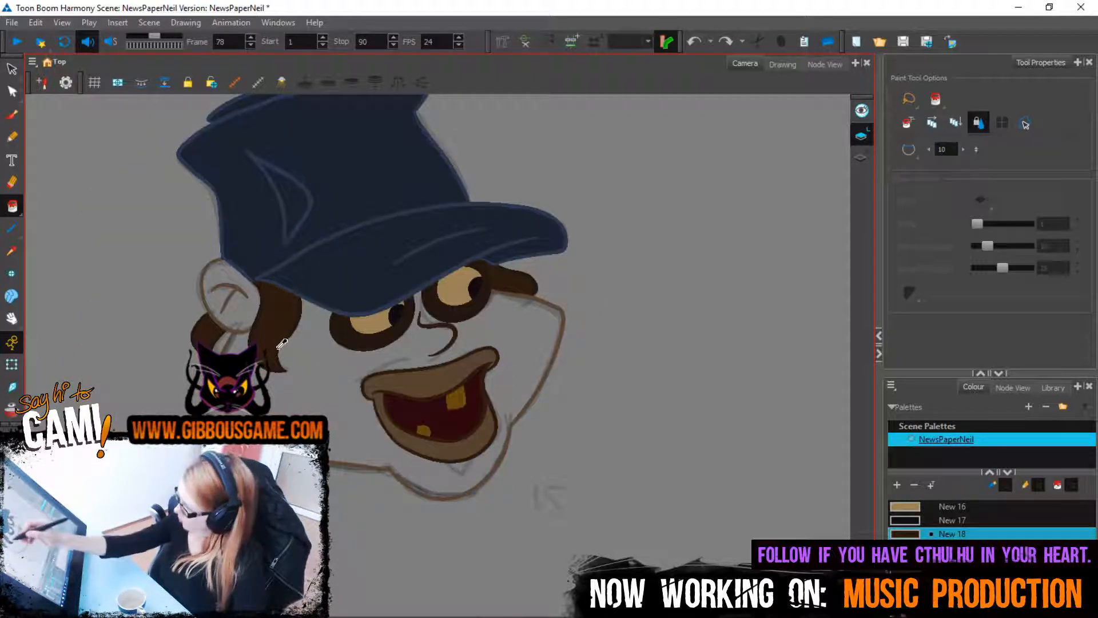
left_click(278, 348)
left_click(12, 137)
key("2")
key("2")
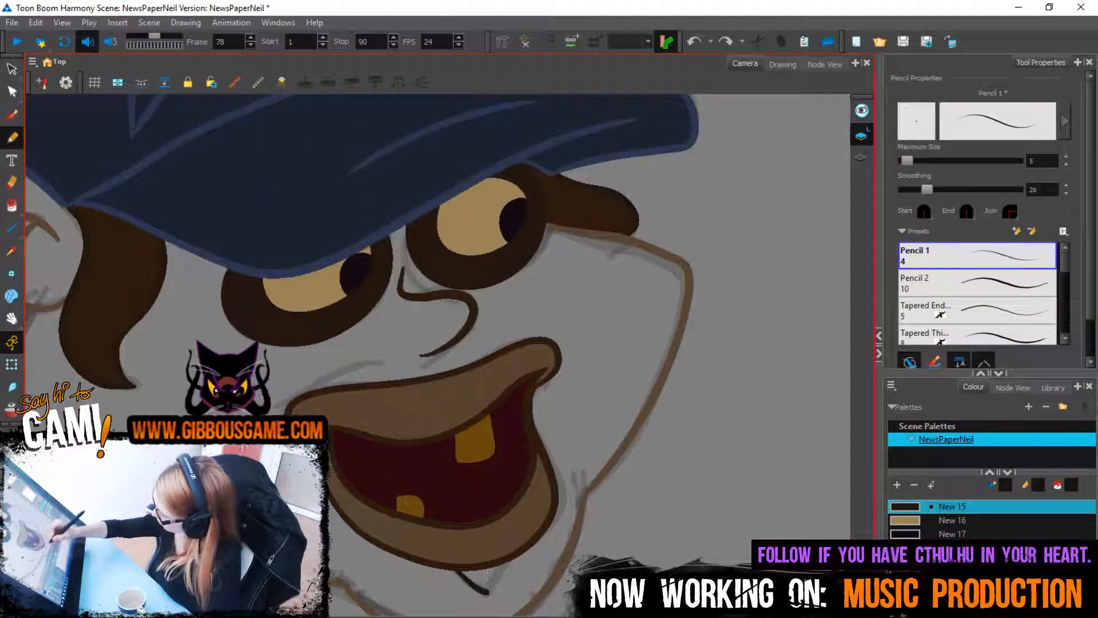
Pencil the pointed goatee outline under the lower lip on the drawings from frame 79 to frame 86
key("period")
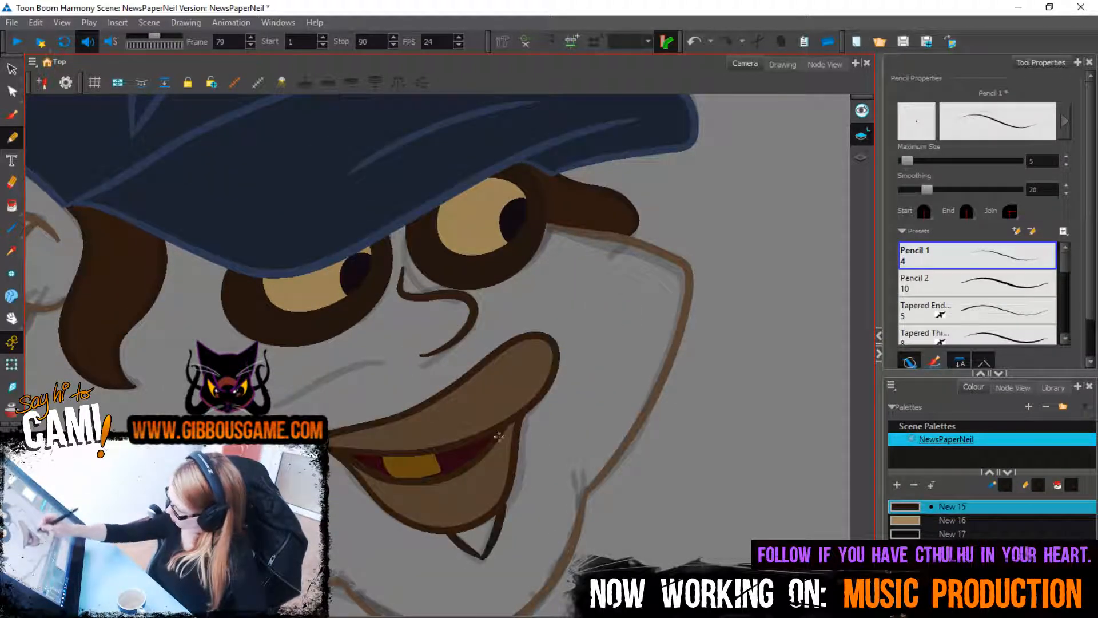
key("period")
key("period")
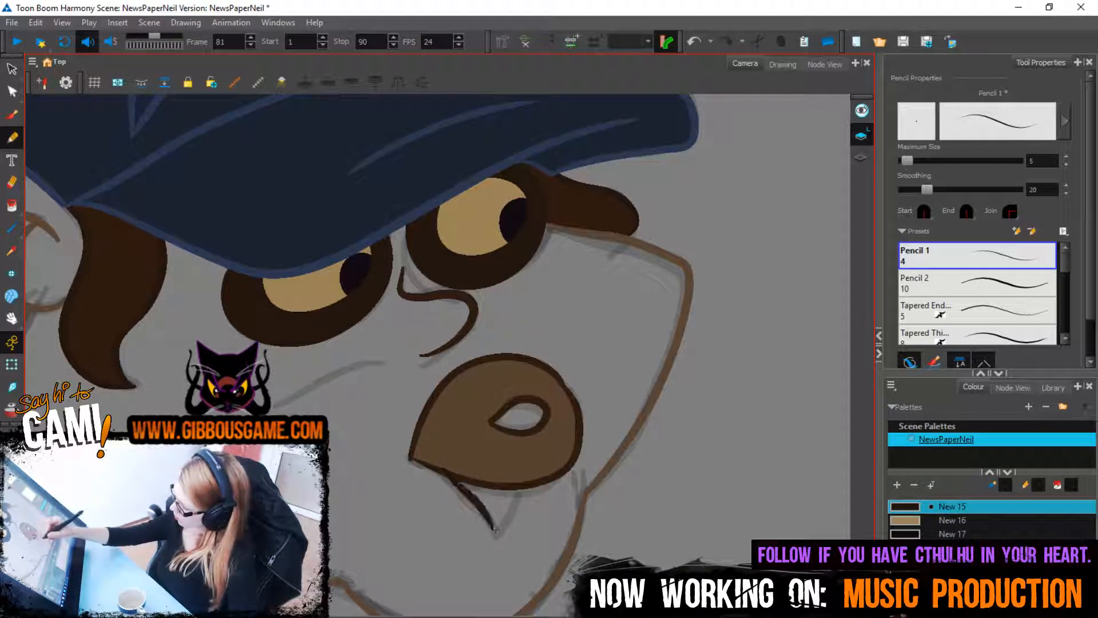
key("period")
key("period")
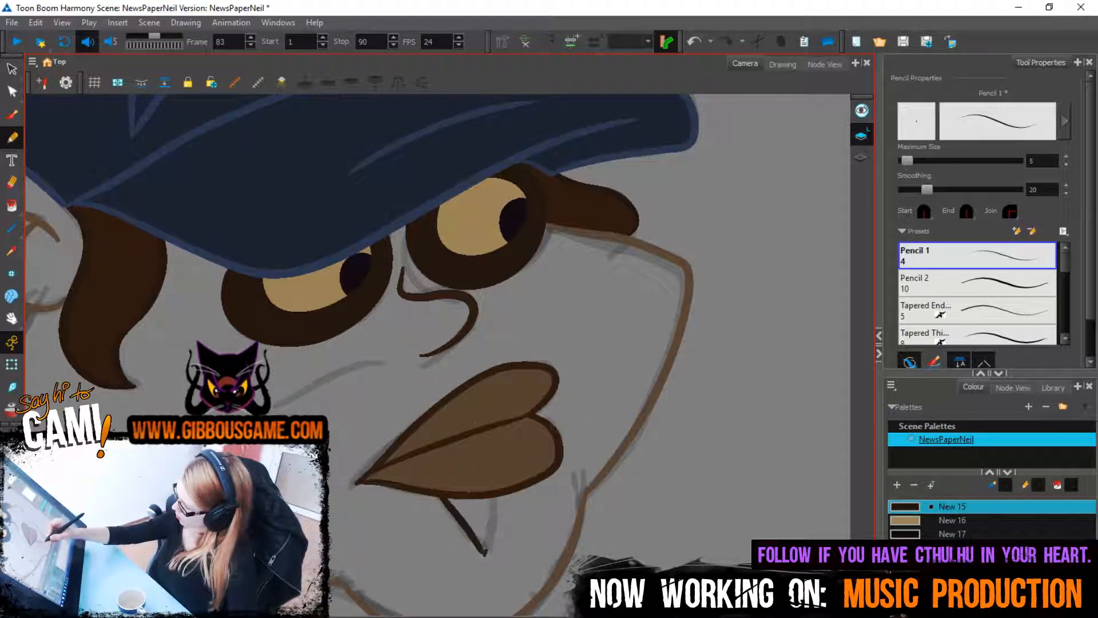
key("period")
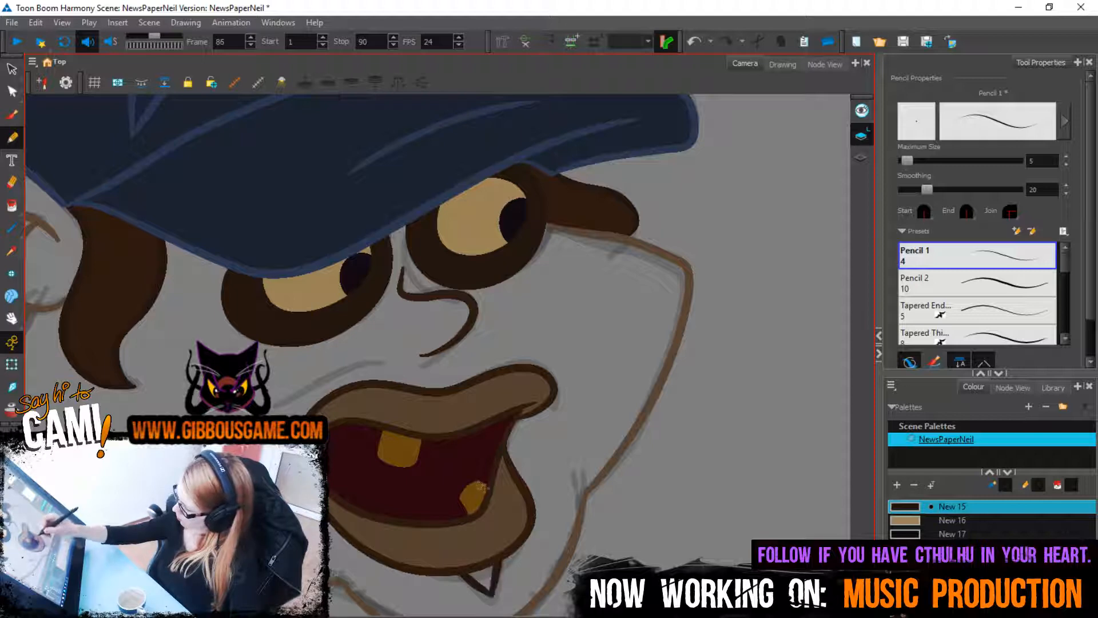
Pencil the goatee outline beneath the lips on frame 72, following the rough sketch
key("comma")
key("comma")
key("comma")
key("comma")
key("comma")
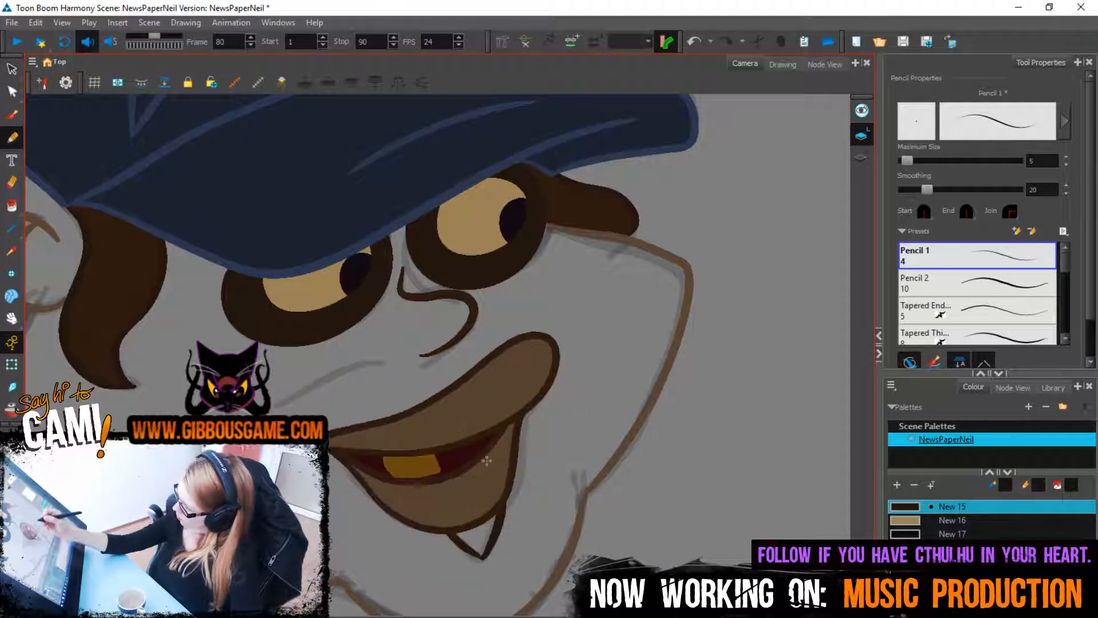
key("comma")
key("comma")
key("comma")
key("comma")
key("comma")
key("comma")
key("comma")
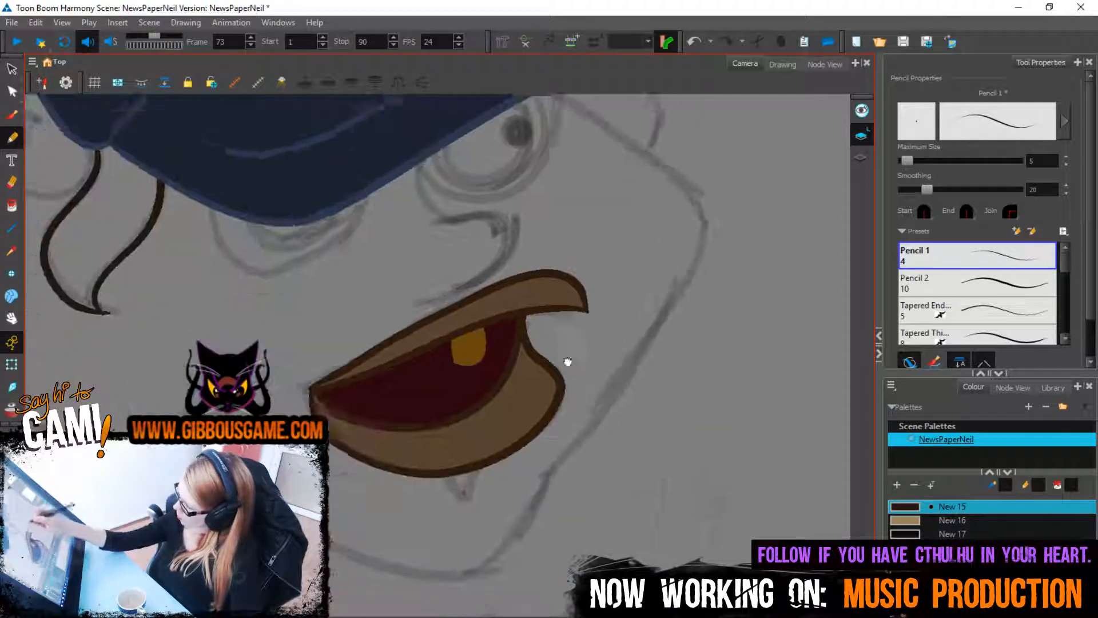
left_click_drag(567, 361, 557, 359)
key("comma")
left_click_drag(438, 485, 717, 416)
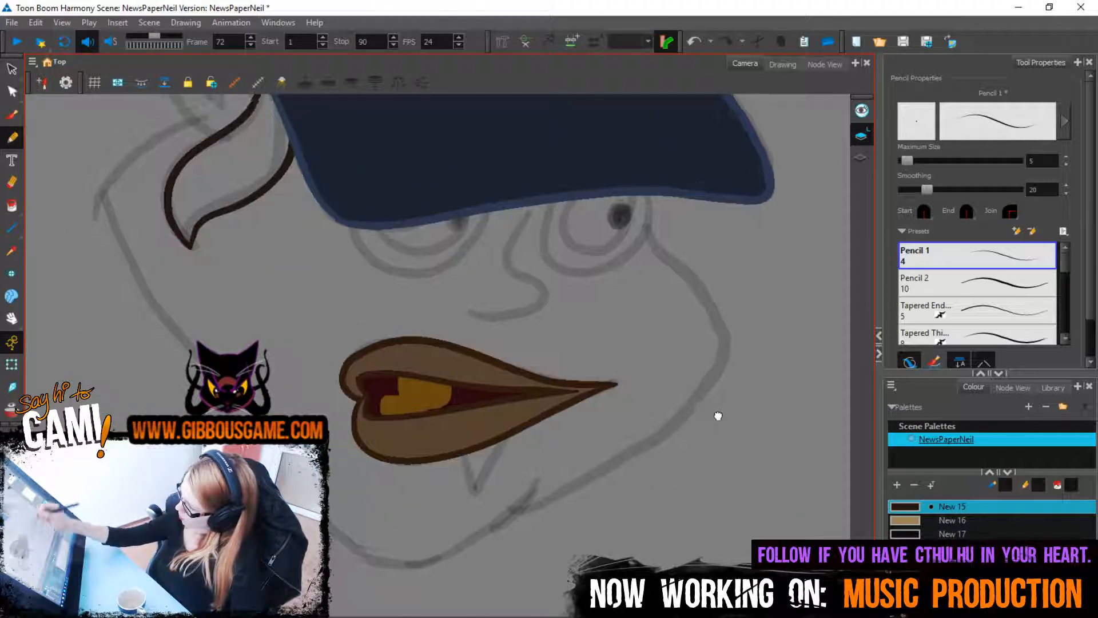
key("comma")
key("comma")
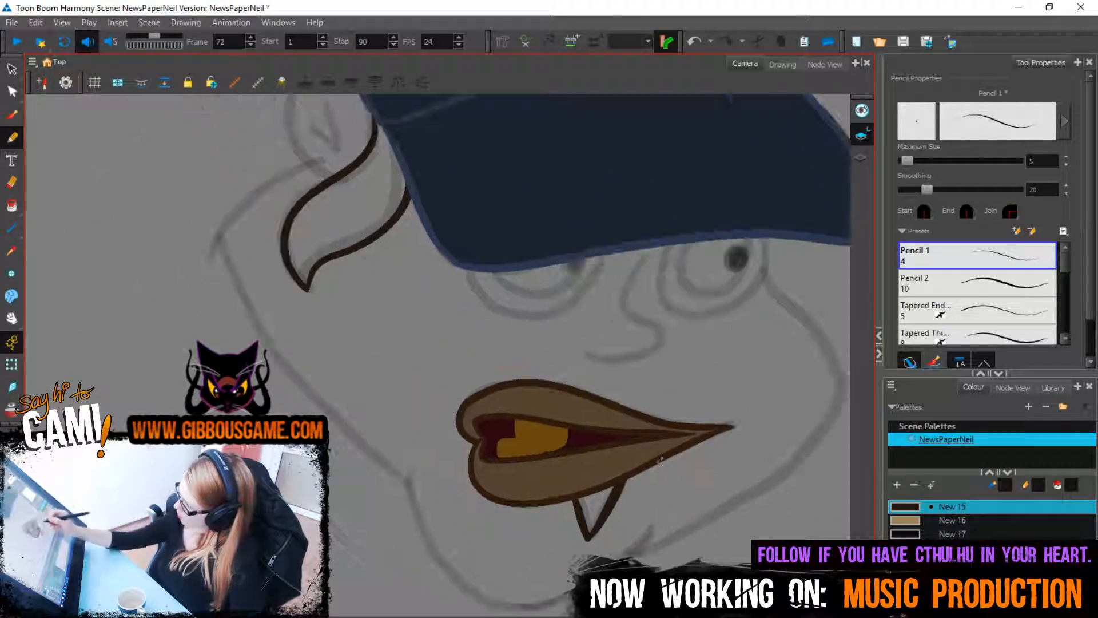
Trace the goatee outline below the closed lips on the drawings down to frame 63
key("comma")
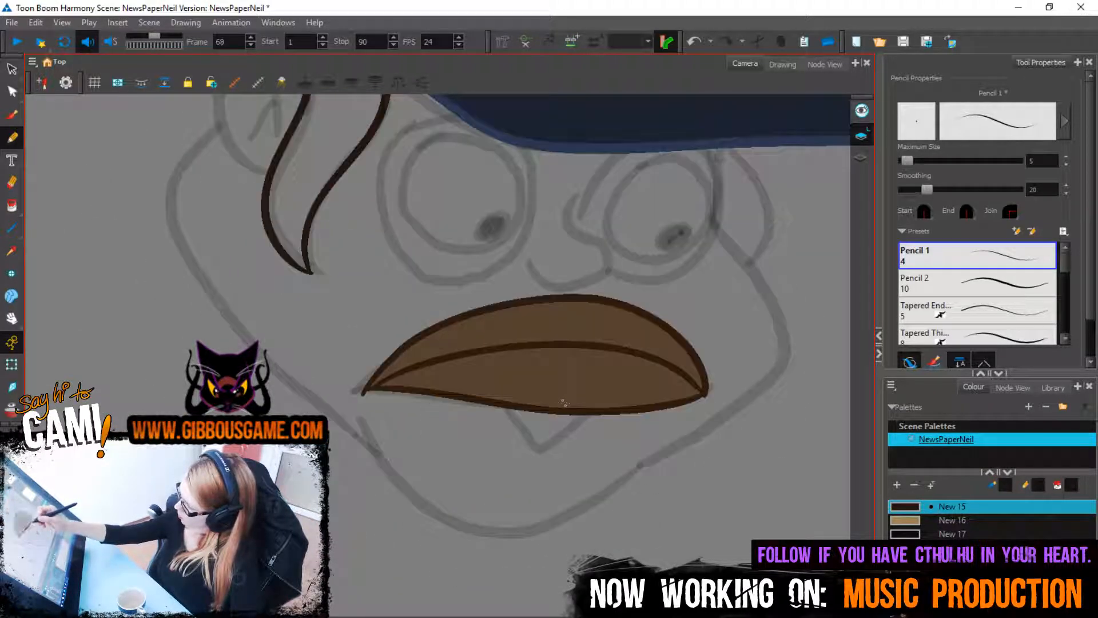
left_click_drag(592, 412, 595, 517)
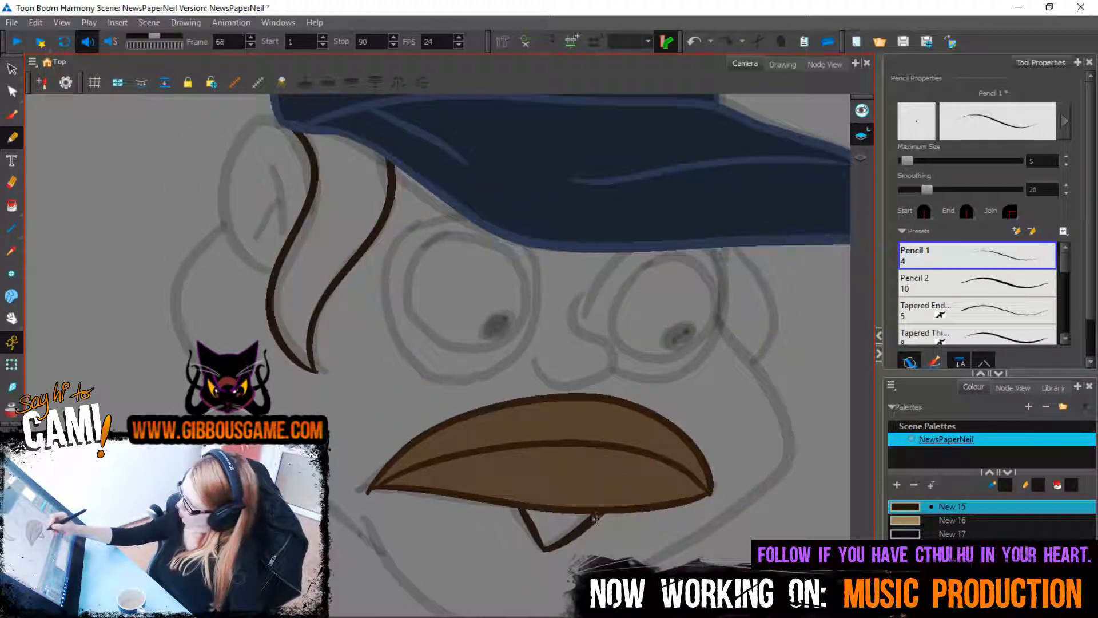
key("comma")
key("comma")
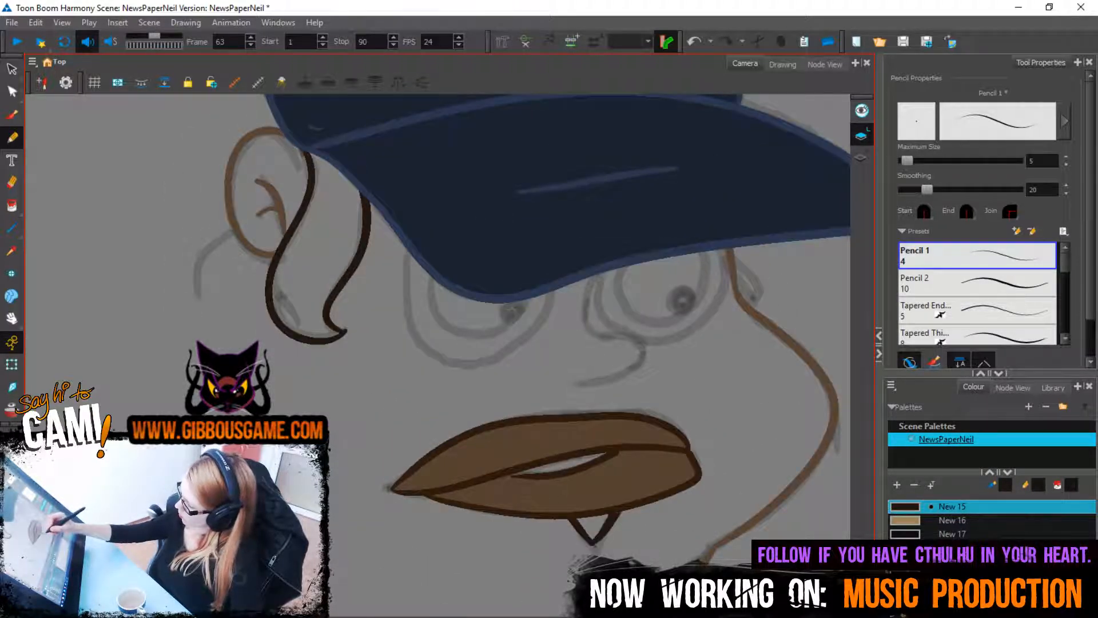
Trace the goatee outline over the rough sketch on frames 60, 59 and 56
key("comma")
key("comma")
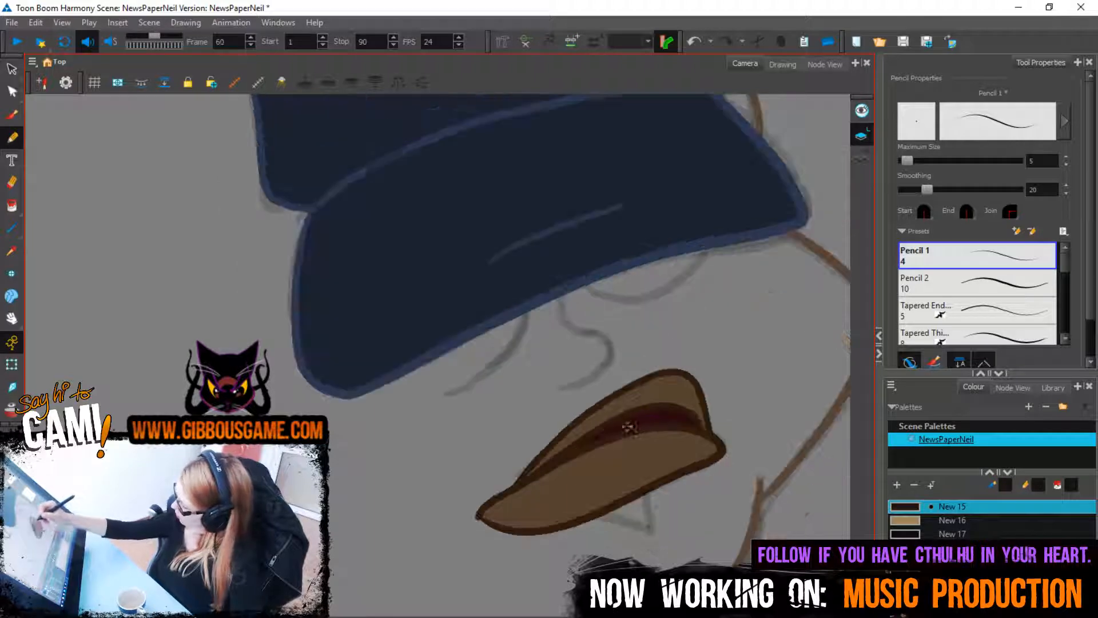
key("comma")
key("comma")
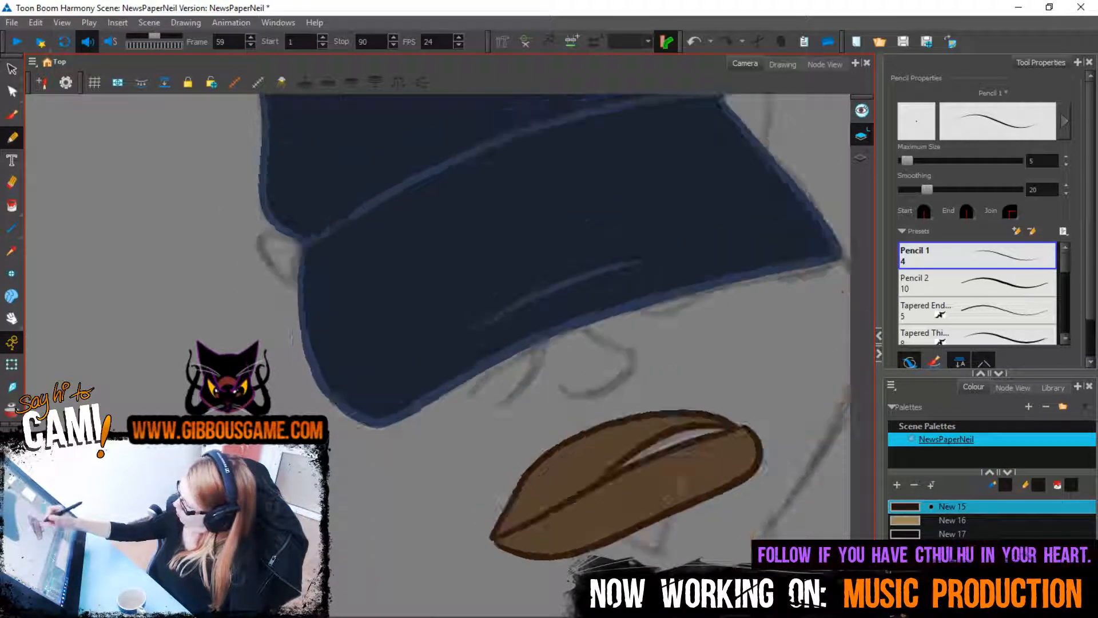
key("comma")
key("comma")
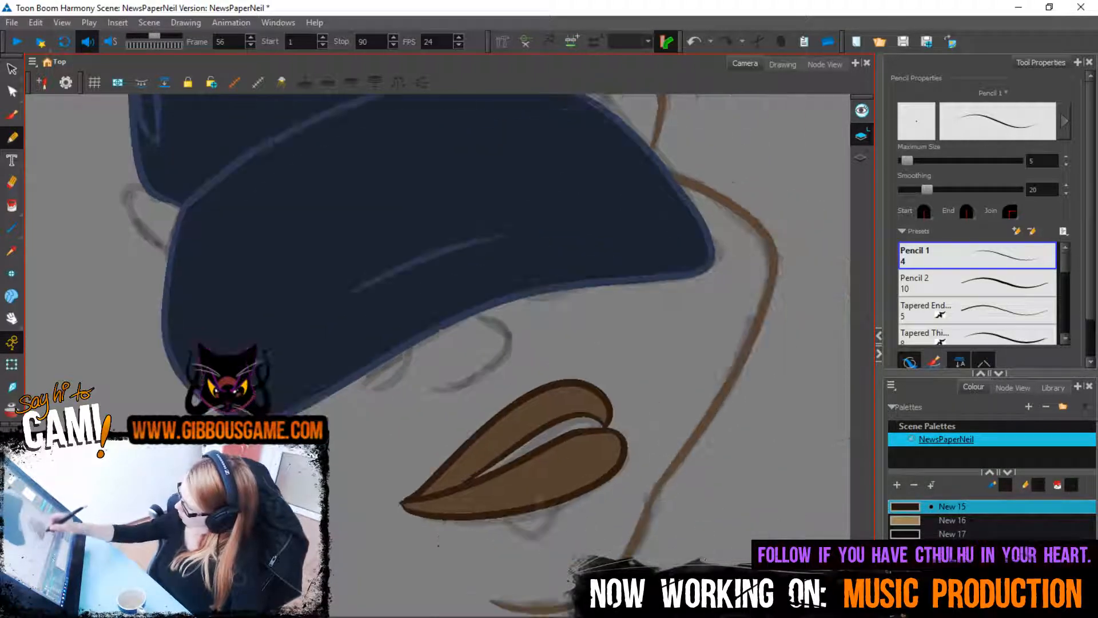
Draw the goatee outline over the rough sketch on frames 54, 52, 48, 46 and 44
key("comma")
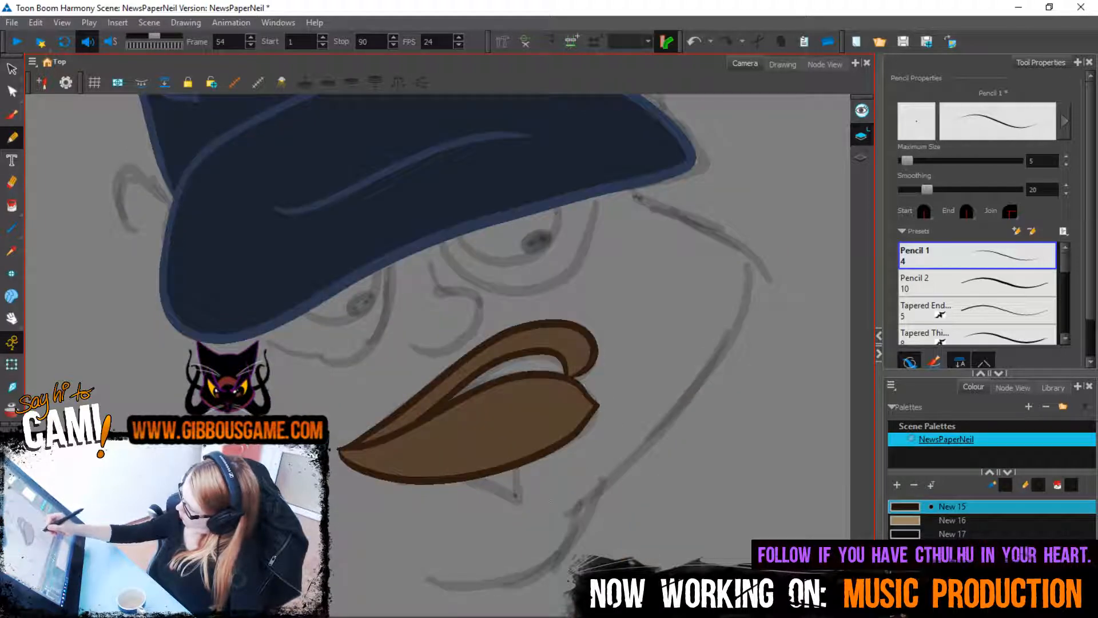
key("comma")
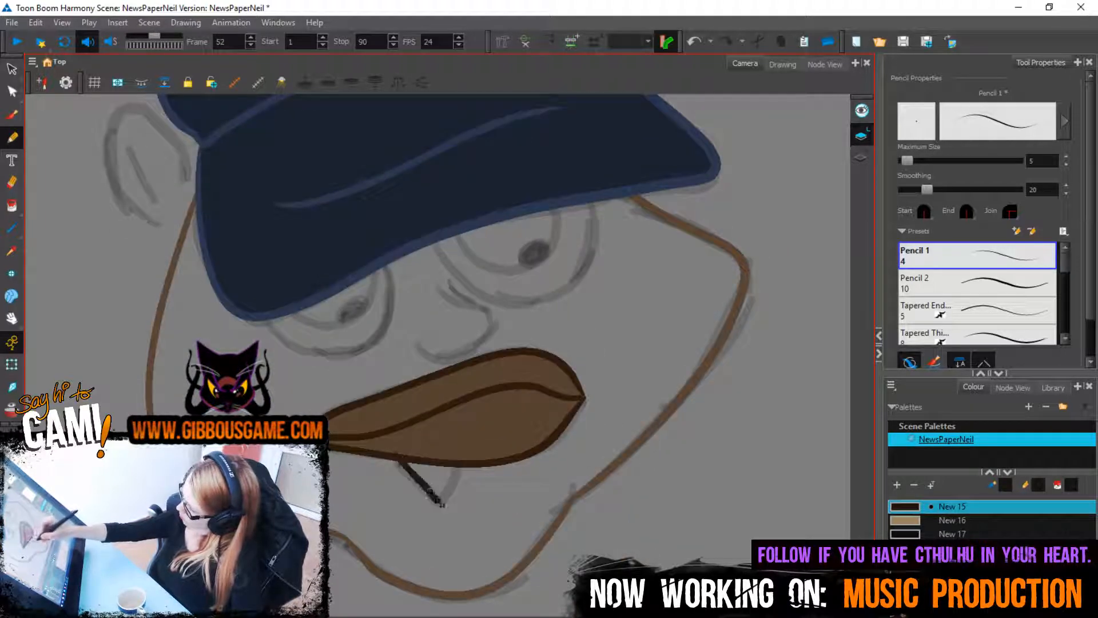
key("comma")
key("comma")
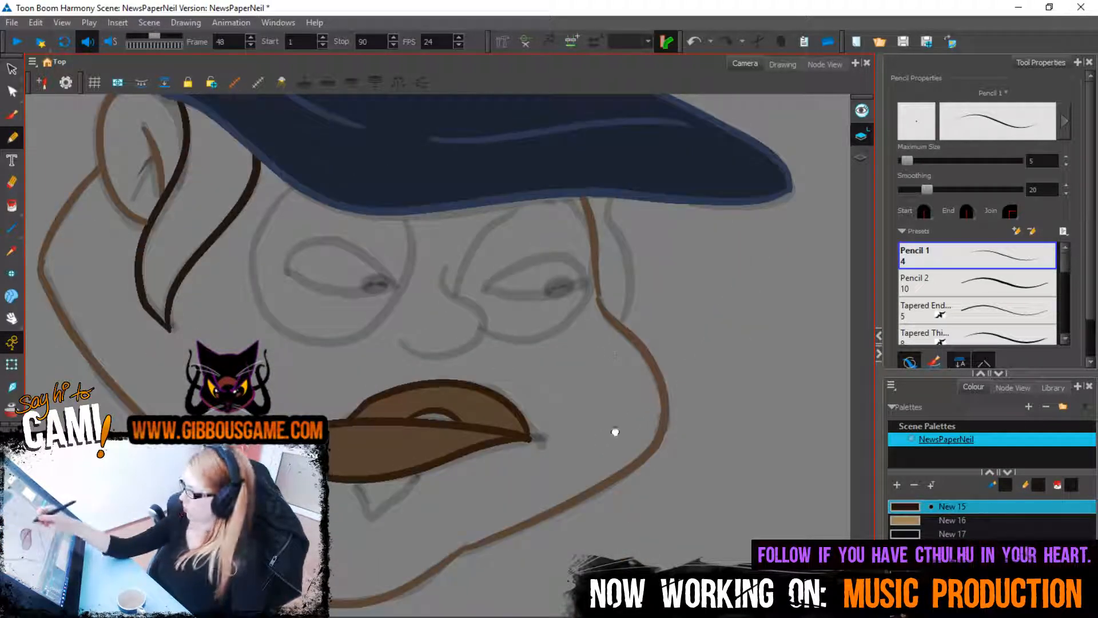
key("comma")
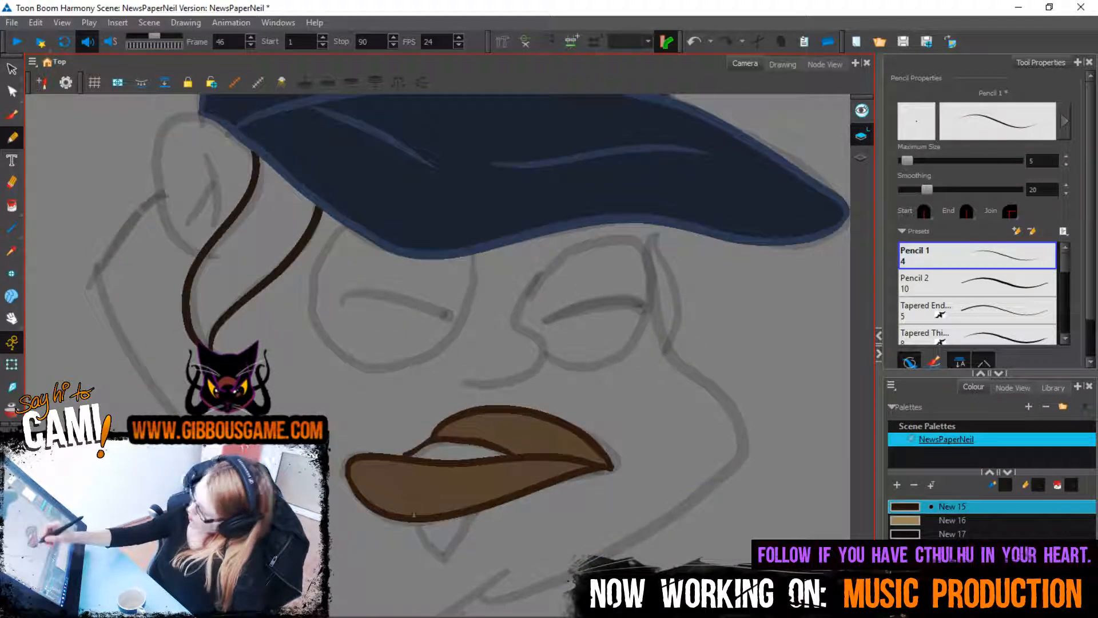
key("comma")
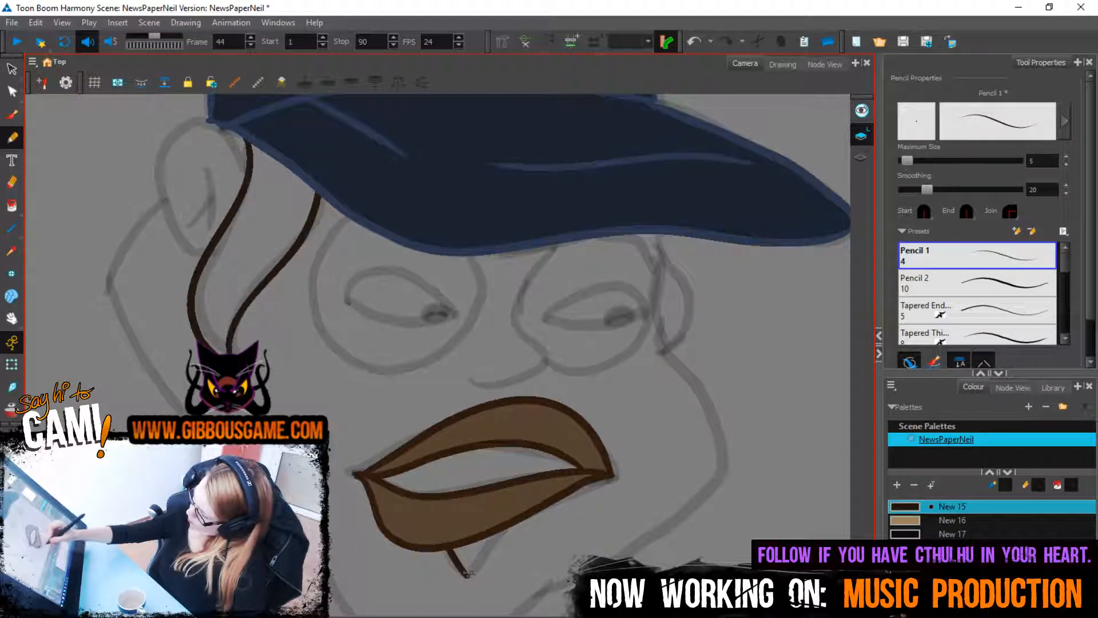
Fill the goatee and the sideburn with dark brown on the drawing at frames 45 and 46
key("comma")
key("comma")
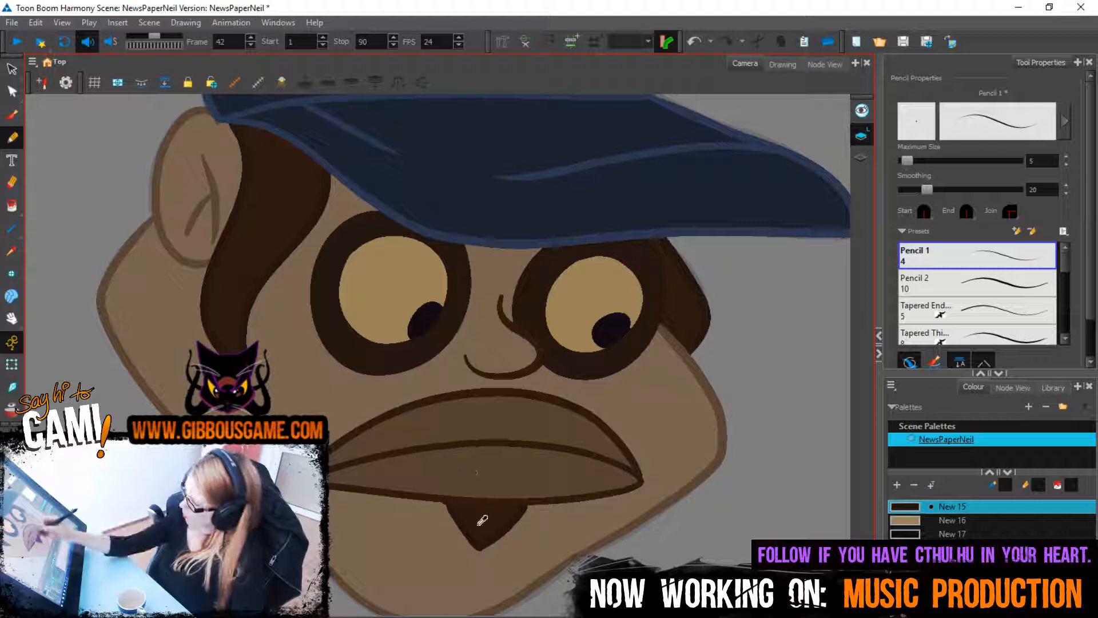
key("alt+i")
key("period")
key("period")
key("period")
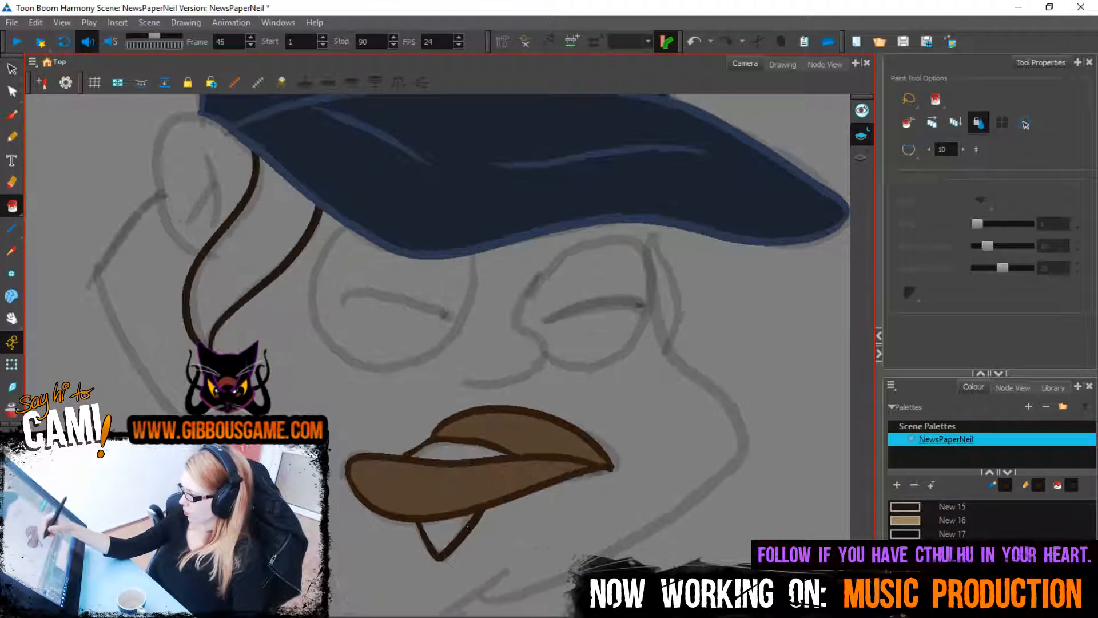
left_click(458, 527)
key("period")
key("period")
left_click(256, 247)
key("comma")
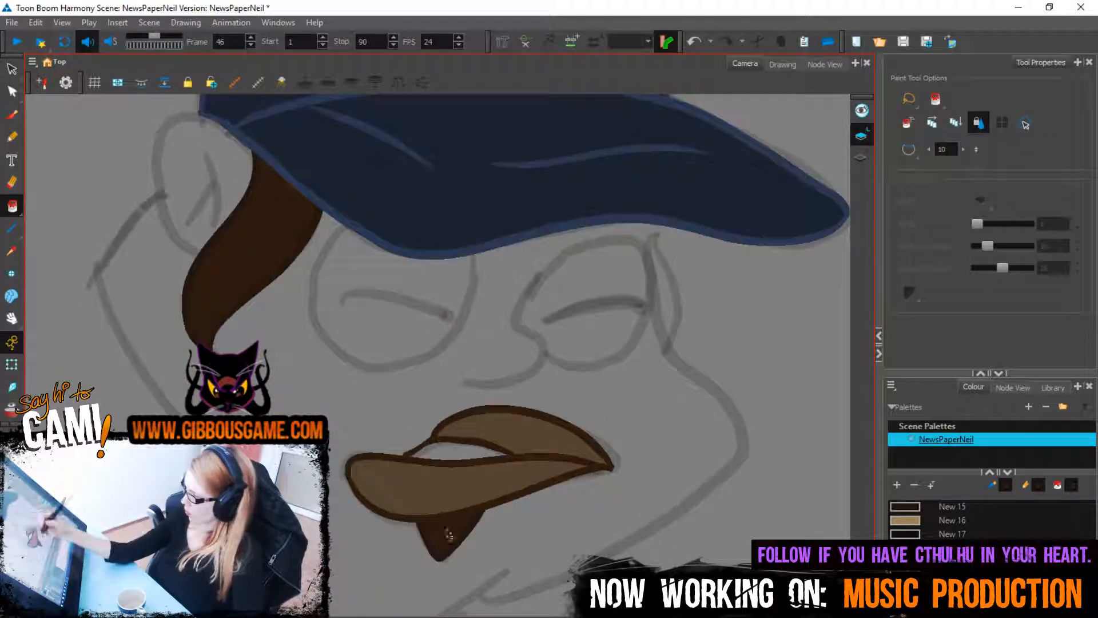
Paint the goatee and sideburn dark brown on the next drawings up to frame 49
key("period")
left_click(452, 520)
left_click(252, 229)
key("period")
key("period")
left_click(475, 520)
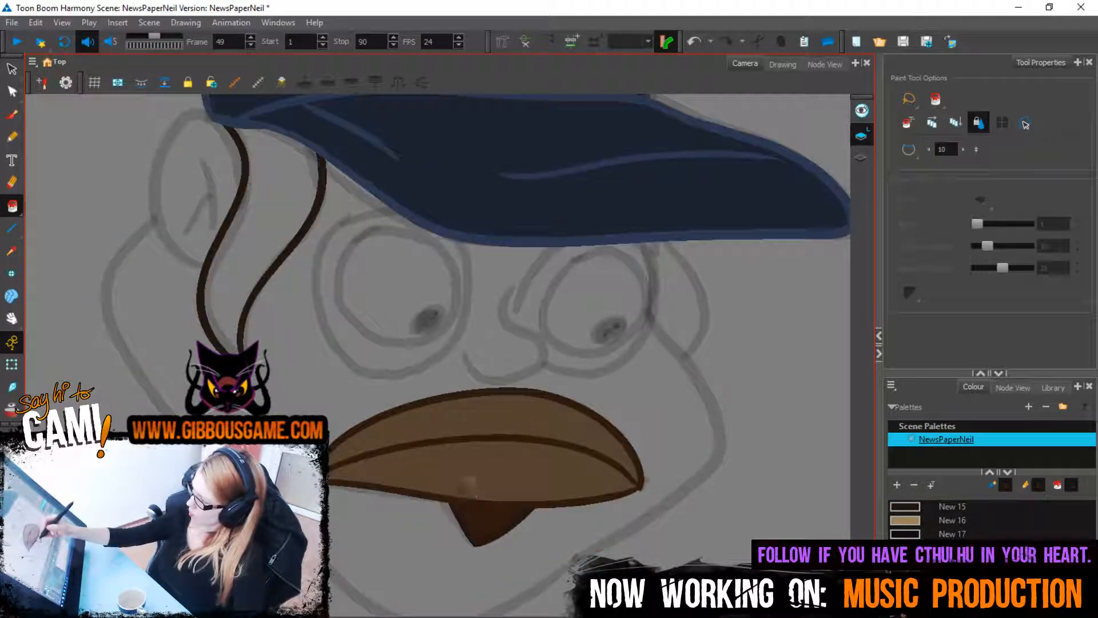
left_click(246, 238)
Fill the outlined goatee with dark brown on the drawings from frame 53 to frame 60
key("period")
key("period")
key("period")
key("period")
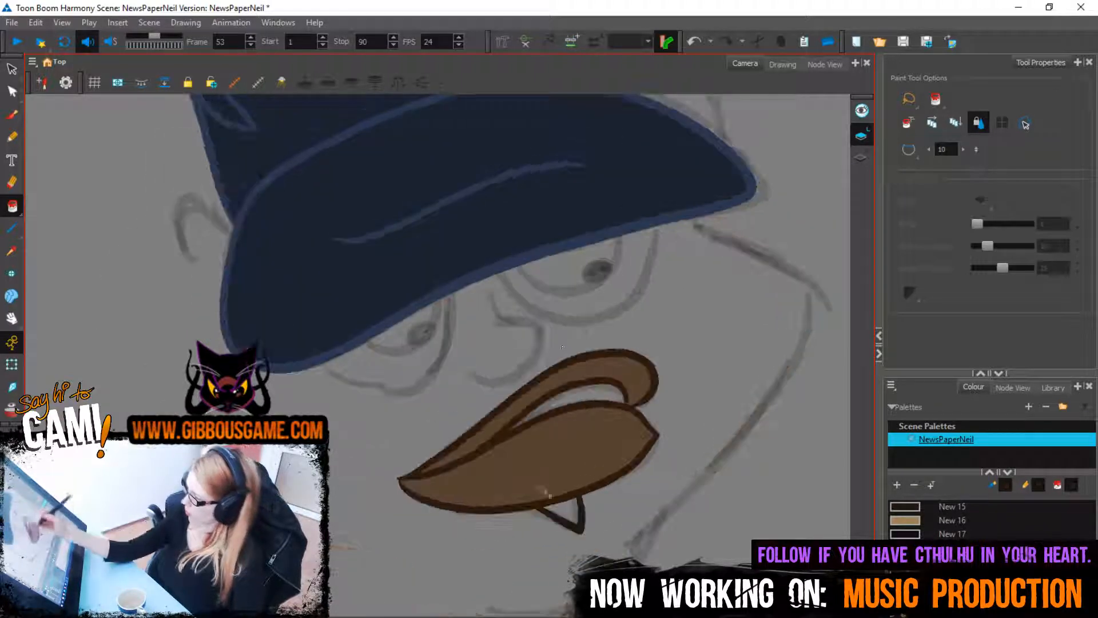
key("period")
left_click(598, 549)
key("period")
key("period")
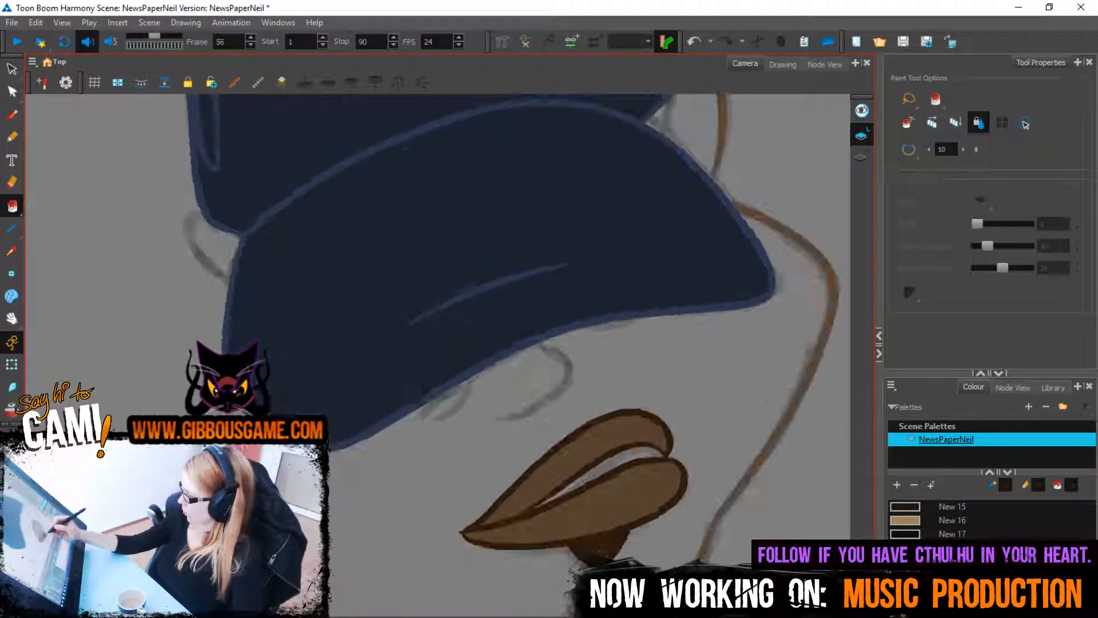
key("period")
left_click(584, 529)
key("period")
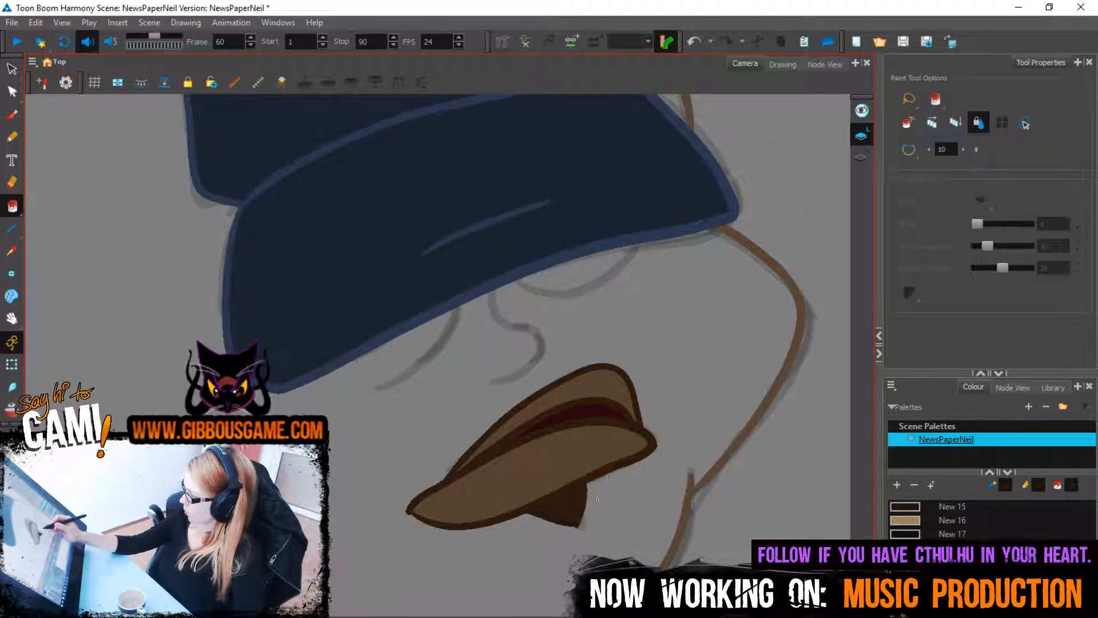
Undo the last fill made just after frame 60 and return to the previous frame
key("period")
key("ctrl+z")
key("comma")
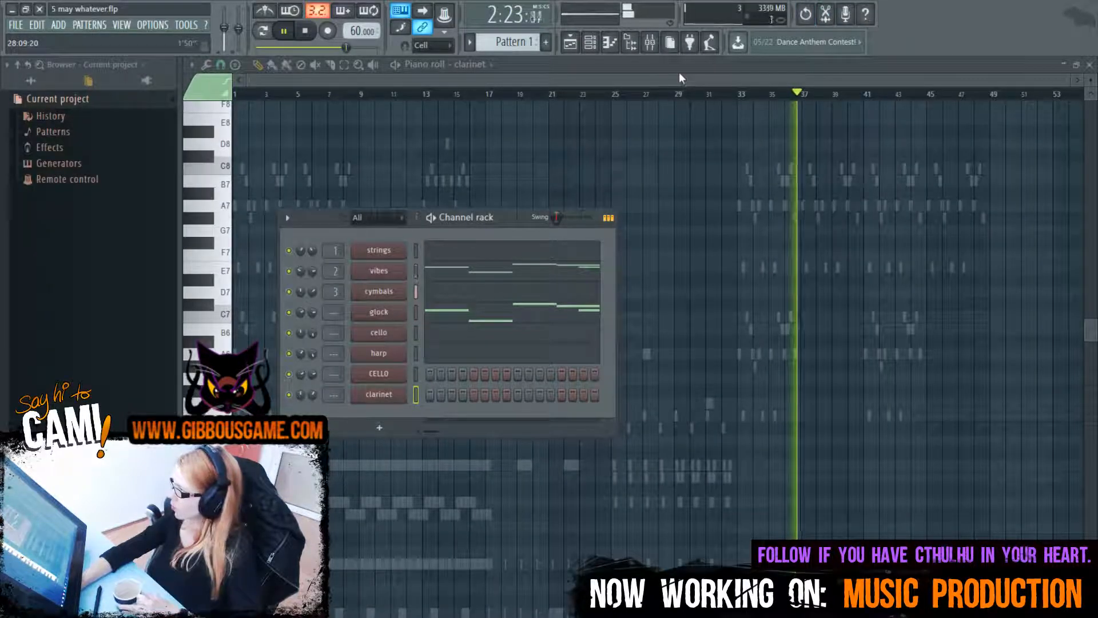
Switch to FL Studio, hide the channel rack over the clarinet piano roll and stop playback
key("F6")
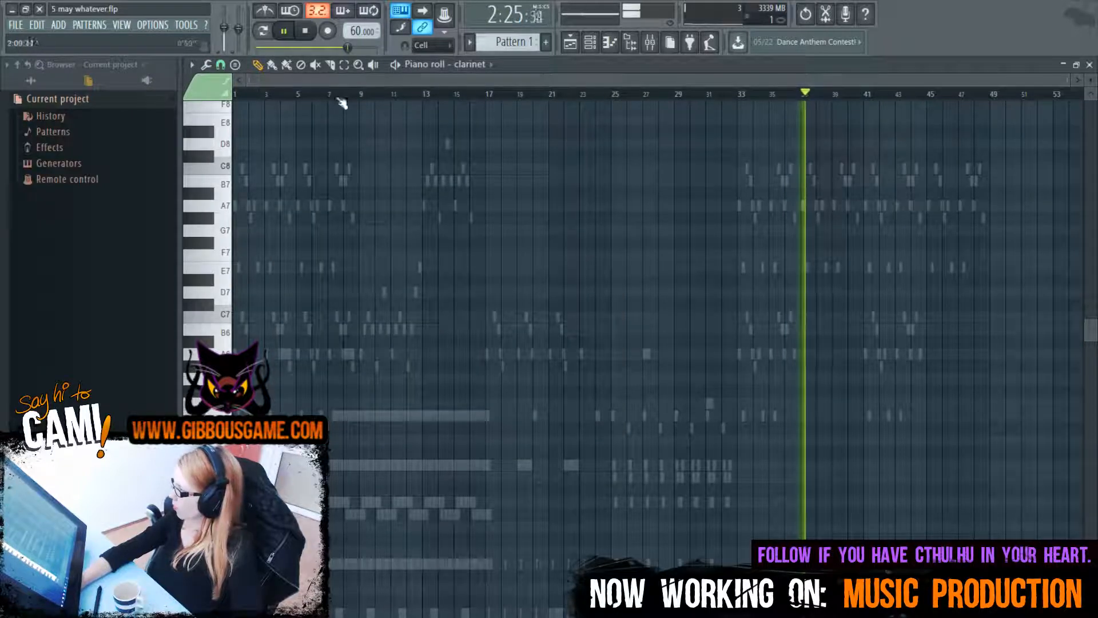
key("space")
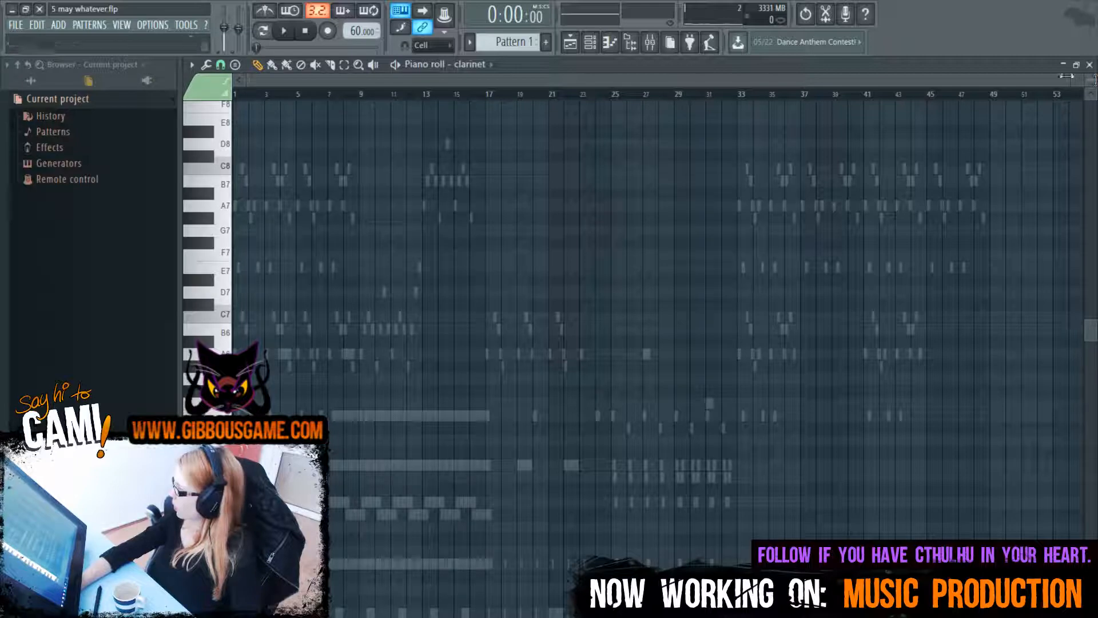
Zoom into the first 24 bars, play the pattern and reopen the clarinet piano roll through the channel rack
left_click_drag(1066, 76, 515, 152)
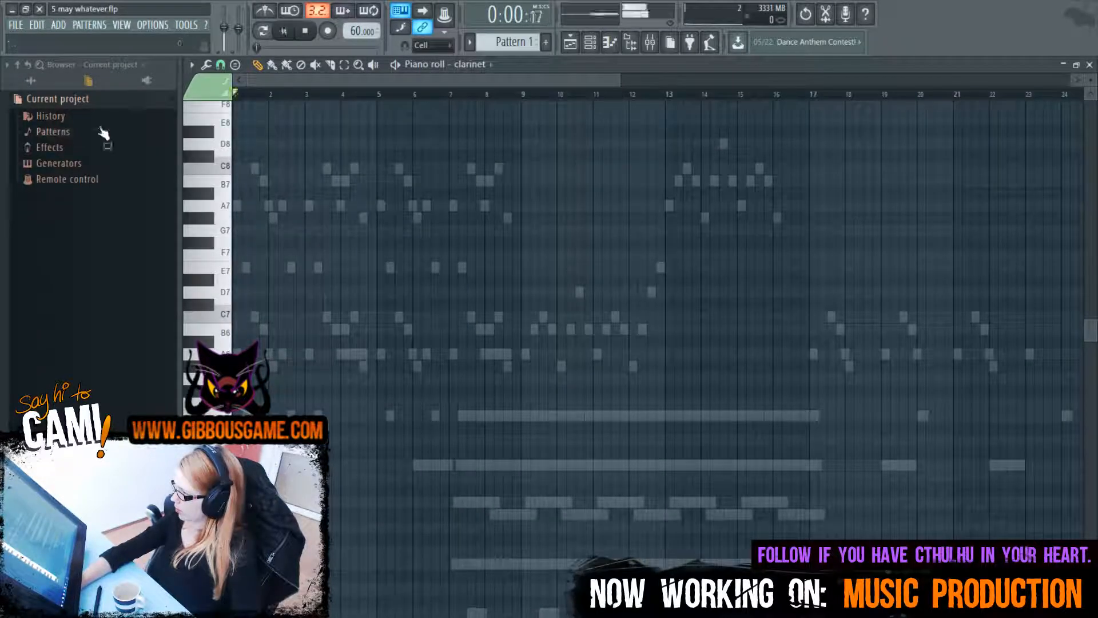
key("space")
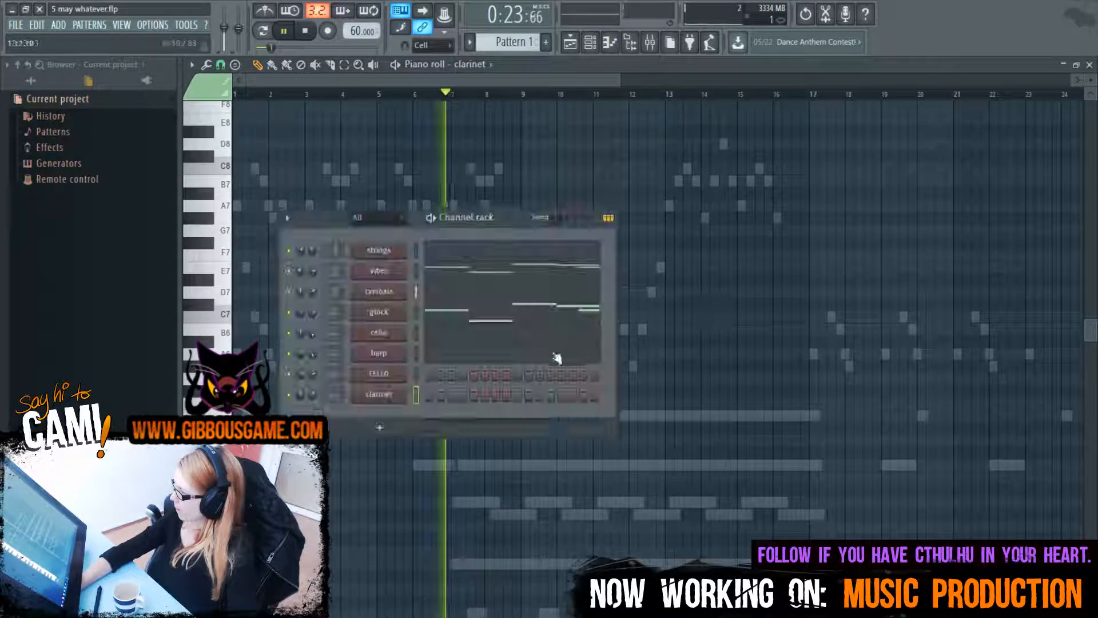
key("F6")
right_click(400, 393)
key("Escape")
key("F5")
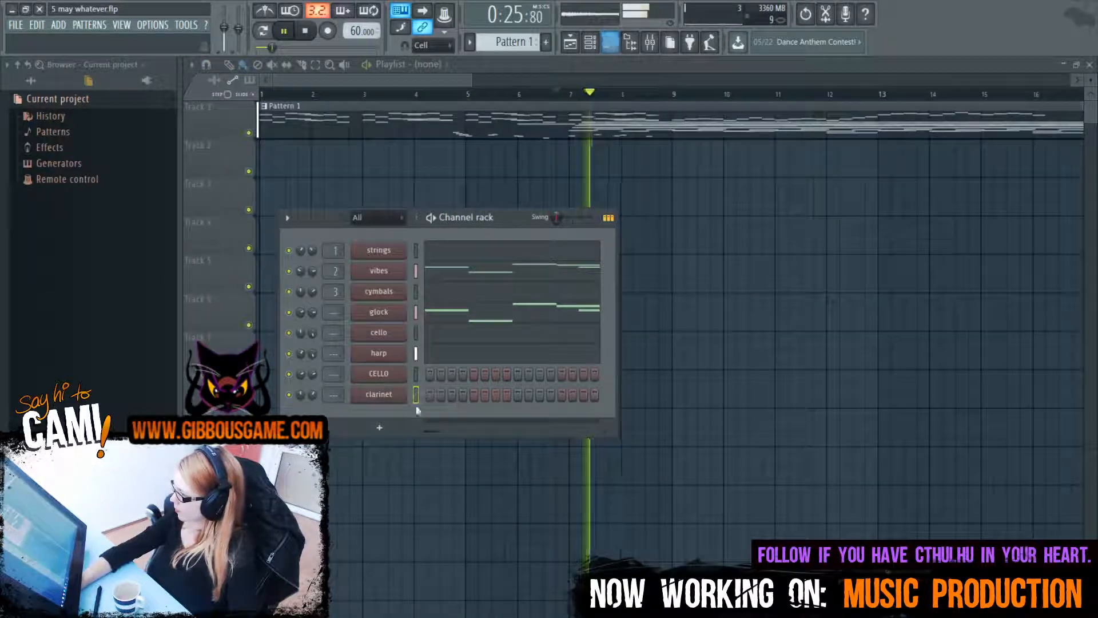
right_click(428, 396)
left_click(457, 392)
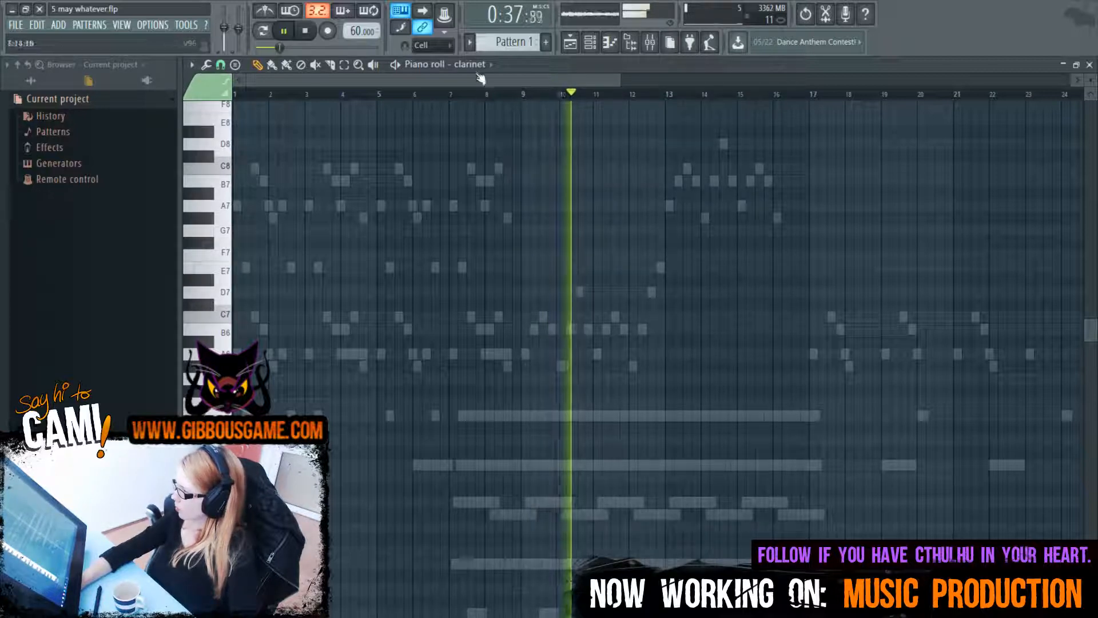
Show the vibes channel in the piano roll and delete its B6, D7 and E7 notes at the end of bar 12
scroll(468, 64, "down", 1)
scroll(479, 67, "down", 1)
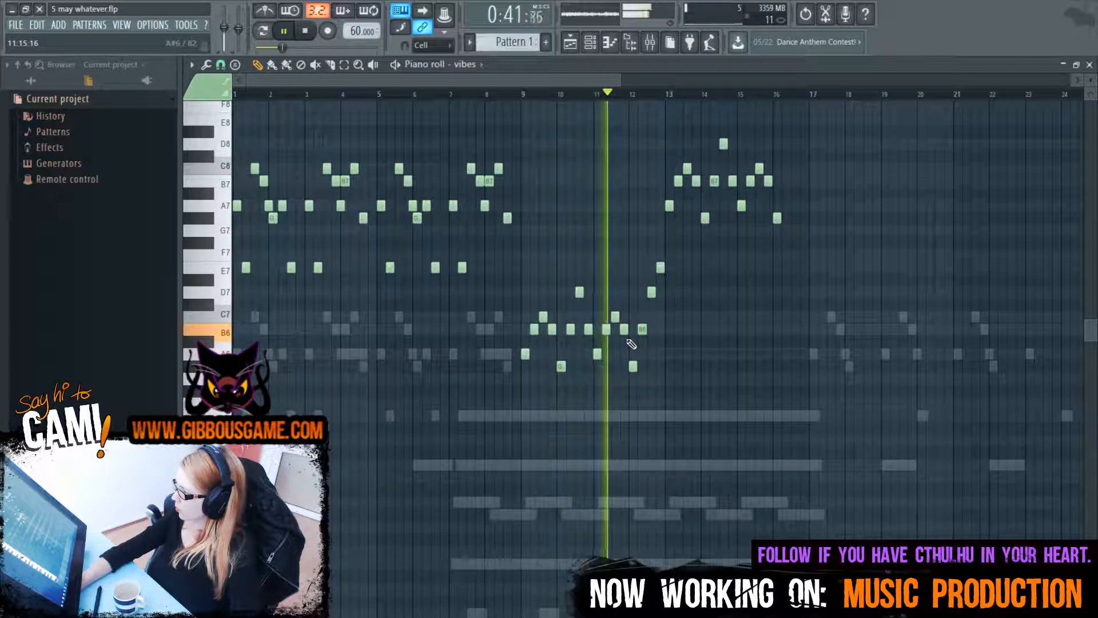
right_click(643, 329)
right_click(660, 267)
right_click(652, 292)
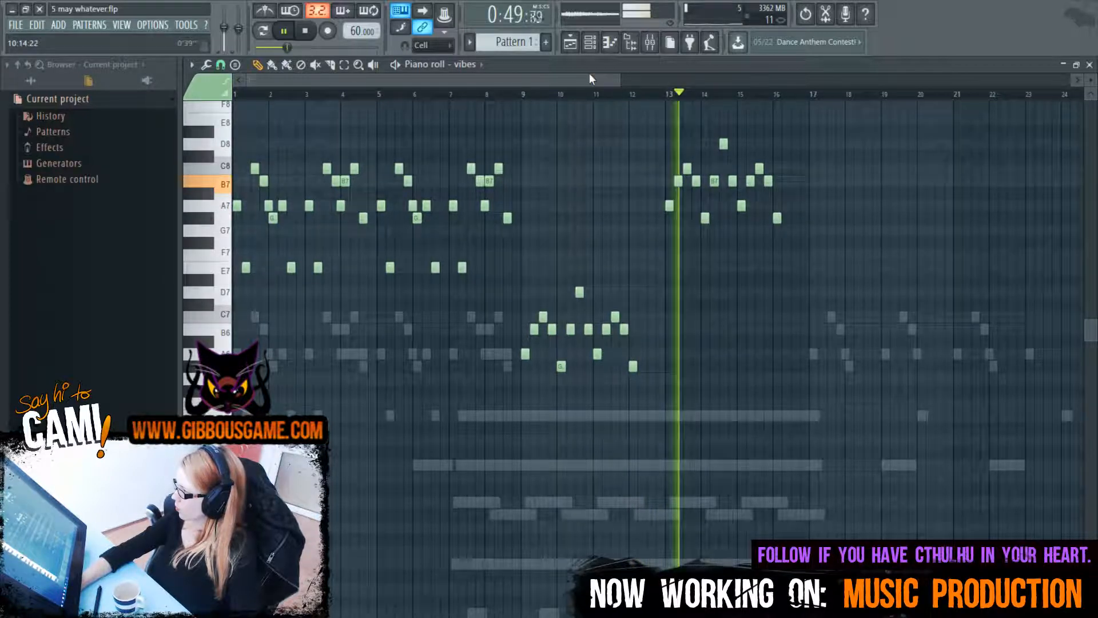
Follow the playback towards bar 17 and bring the clarinet channel back into the piano roll
left_click_drag(589, 78, 638, 106)
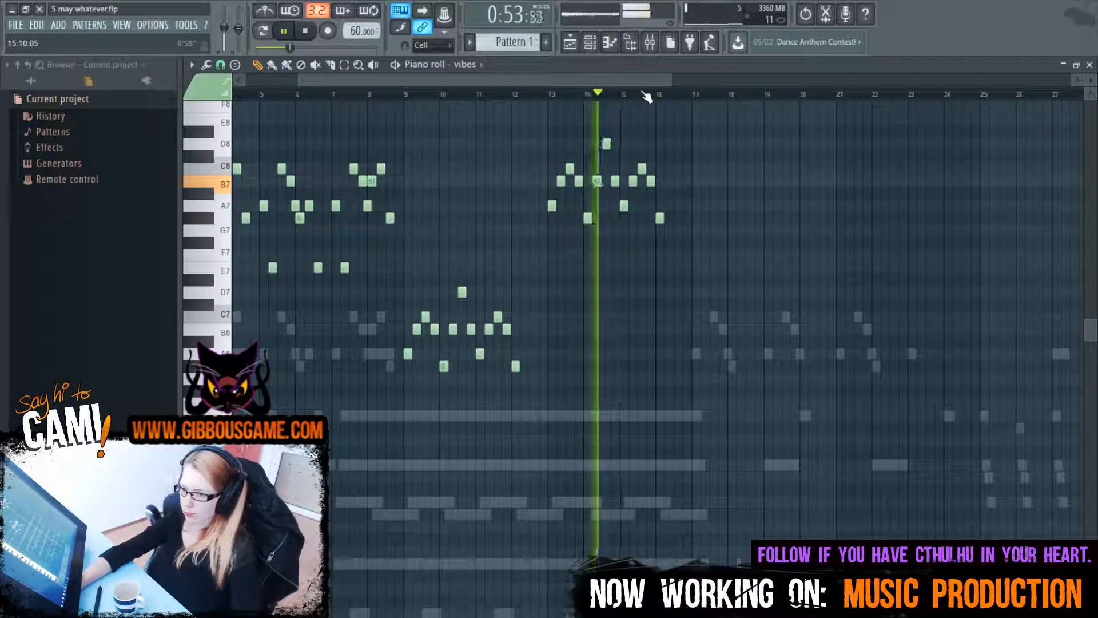
left_click_drag(652, 79, 672, 79)
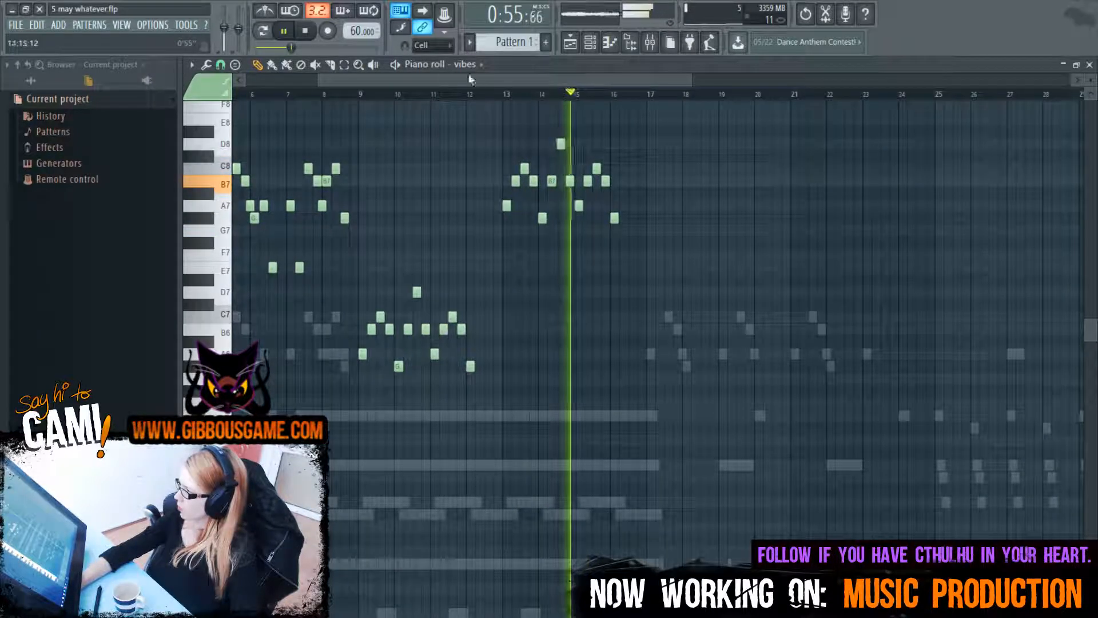
scroll(468, 65, "down", 1)
scroll(468, 66, "down", 4)
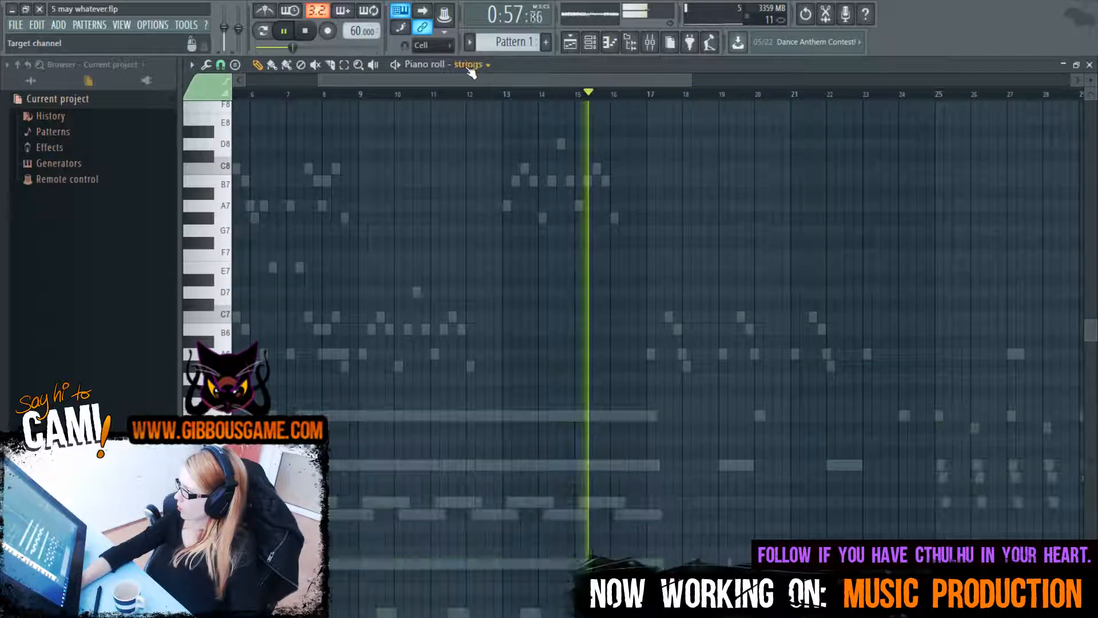
scroll(470, 65, "down", 2)
key("F6")
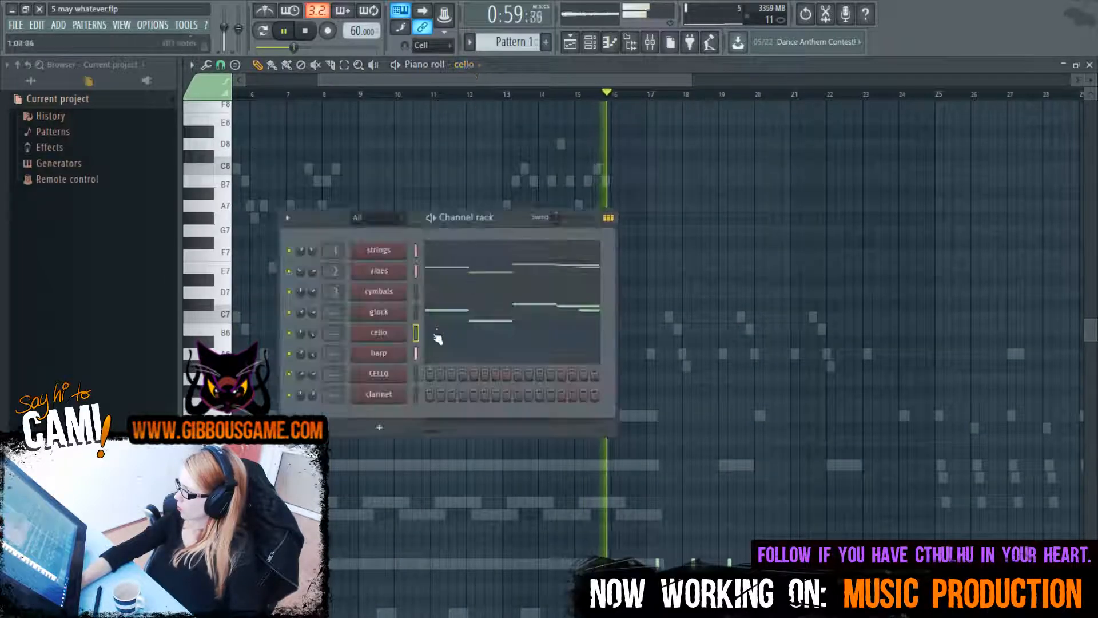
right_click(372, 400)
left_click(436, 395)
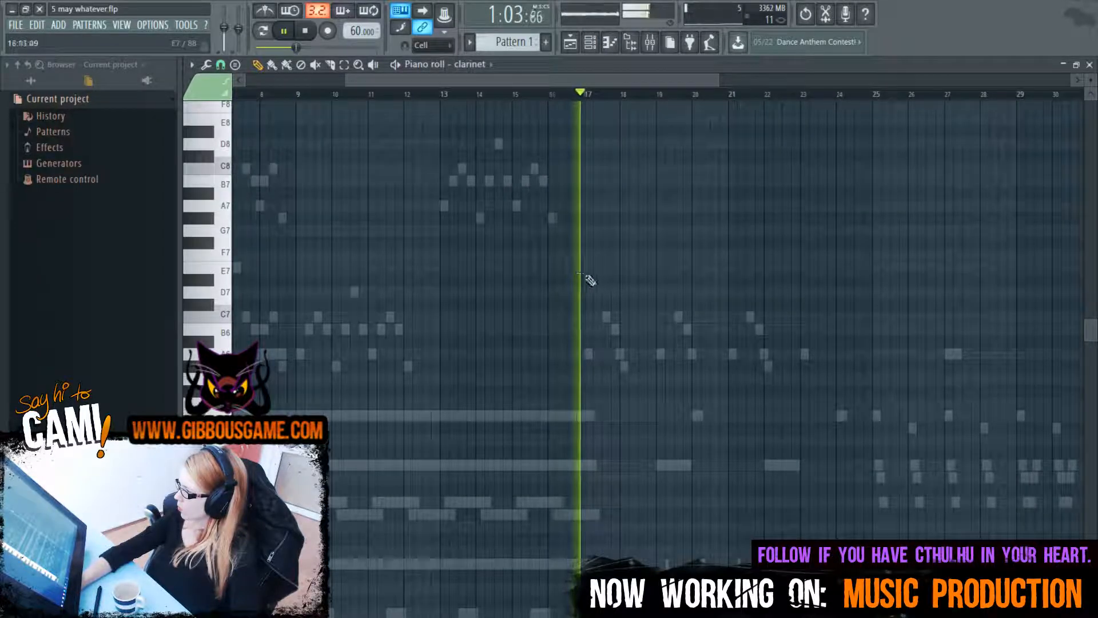
Add a one-bar A5 note at bar 17 and a one-bar G#5 note at bar 18 to the clarinet part, playing from bar 17
key("space")
left_click(586, 293)
left_click_drag(584, 295, 583, 414)
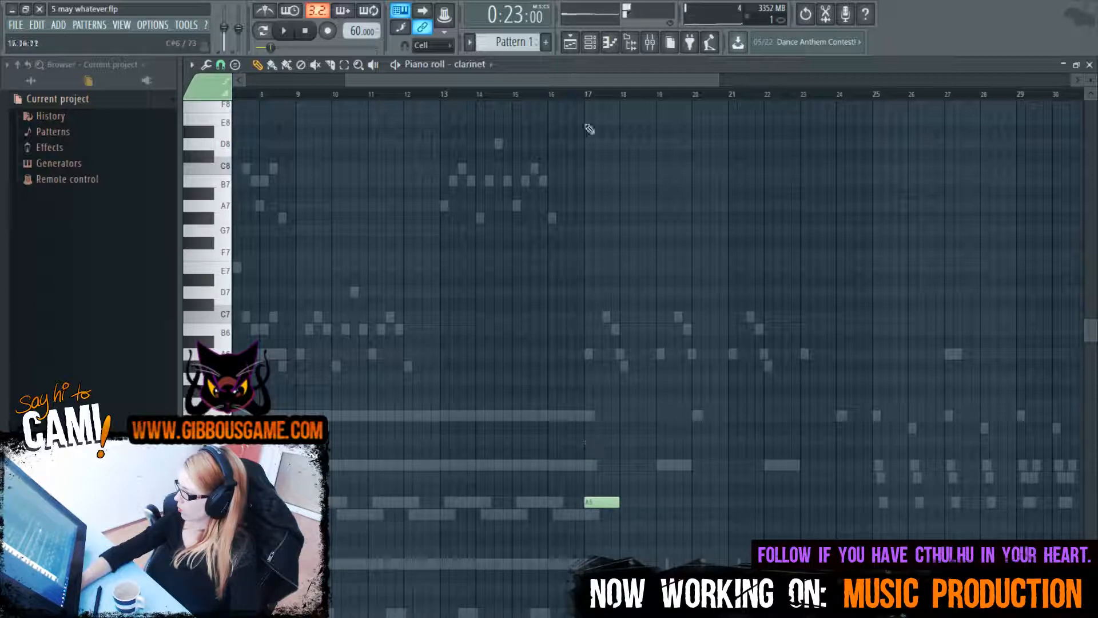
left_click(588, 94)
key("space")
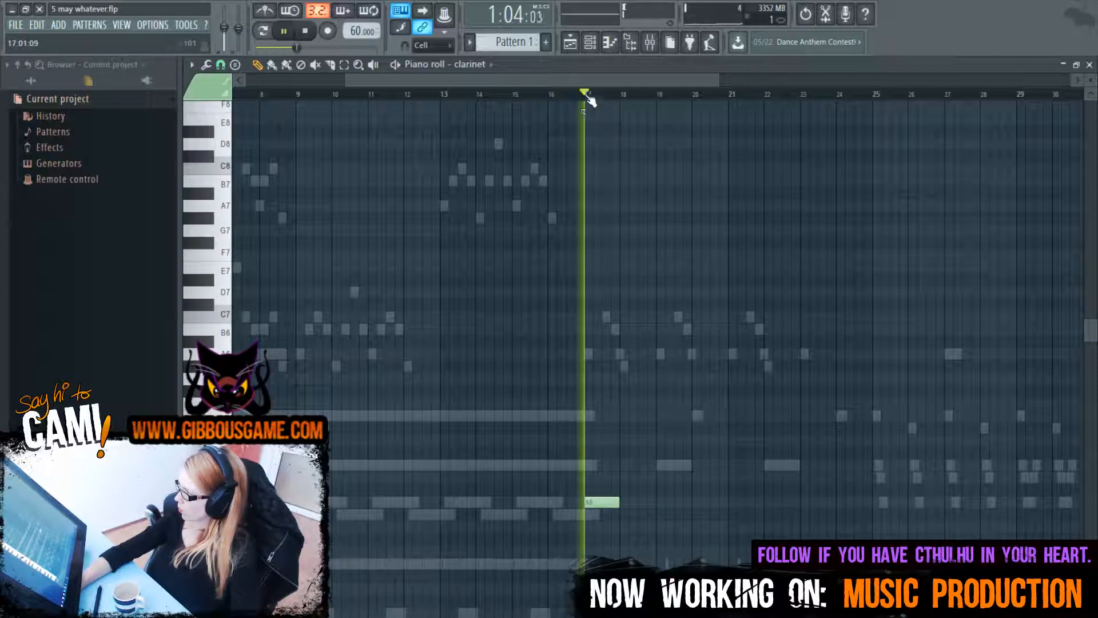
left_click(620, 516)
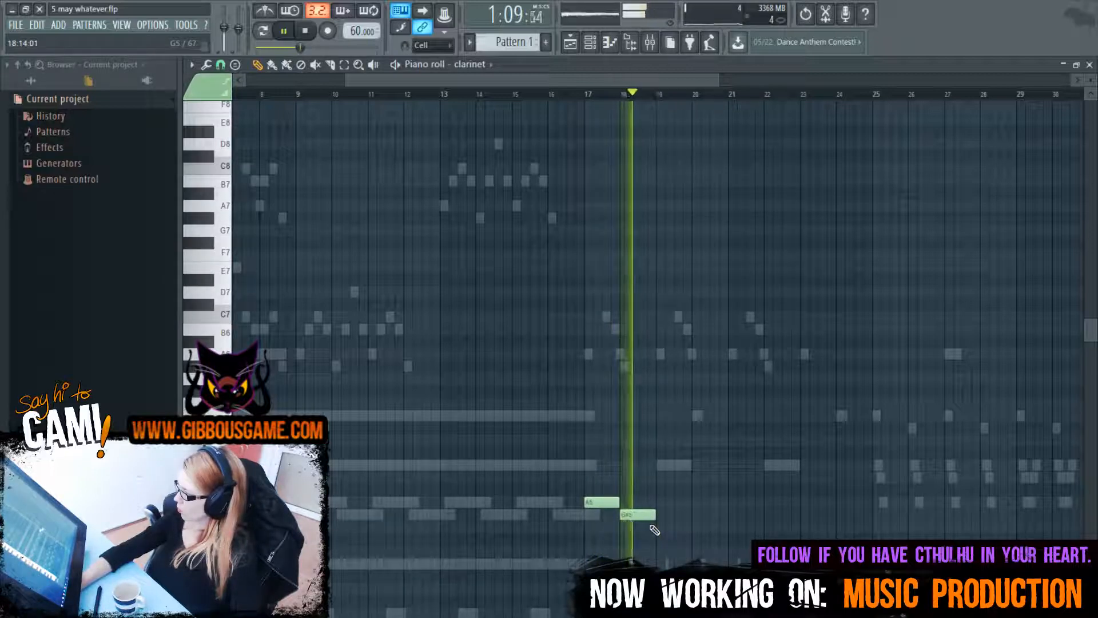
Add half-bar clarinet notes: A5 at bar 21, B5 just before bar 22 and G#5 at bar 22
scroll(609, 107, "right", 3)
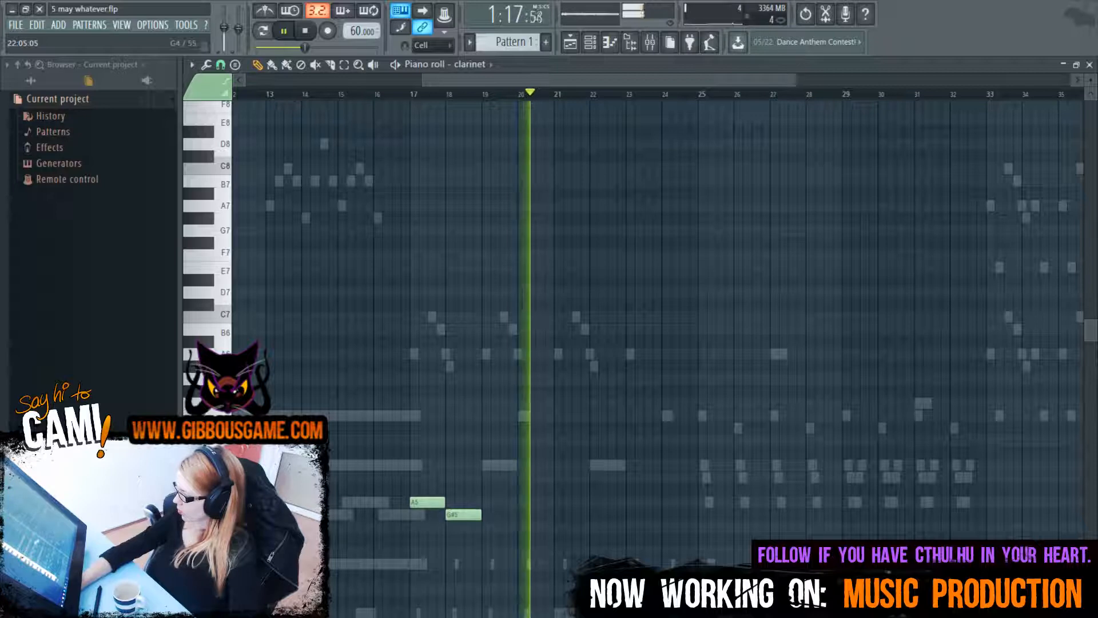
left_click(559, 502)
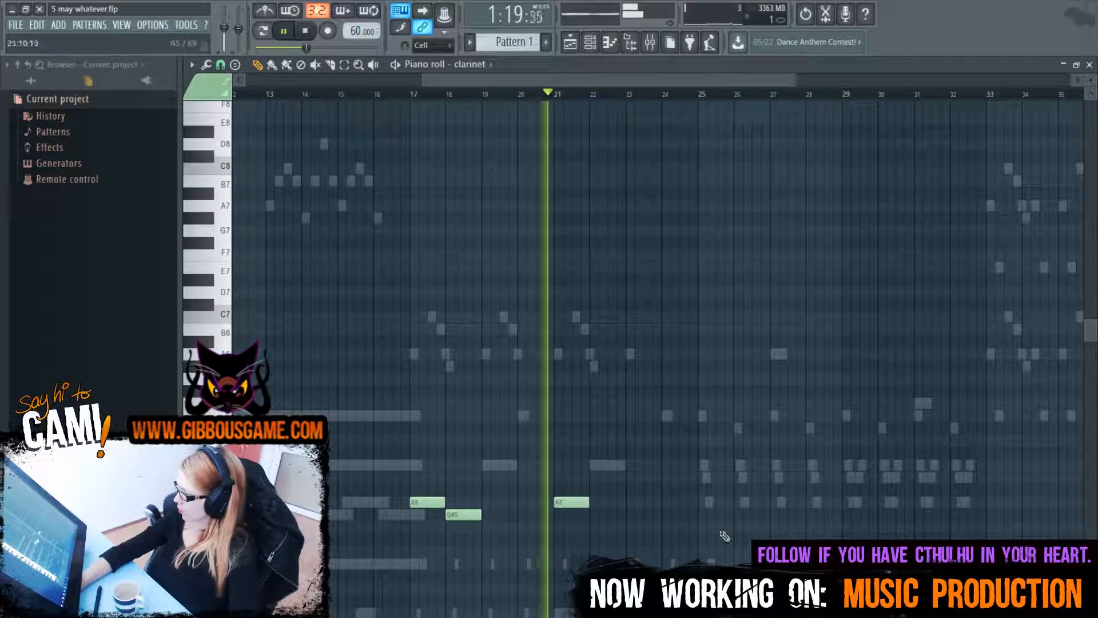
left_click_drag(588, 502, 572, 501)
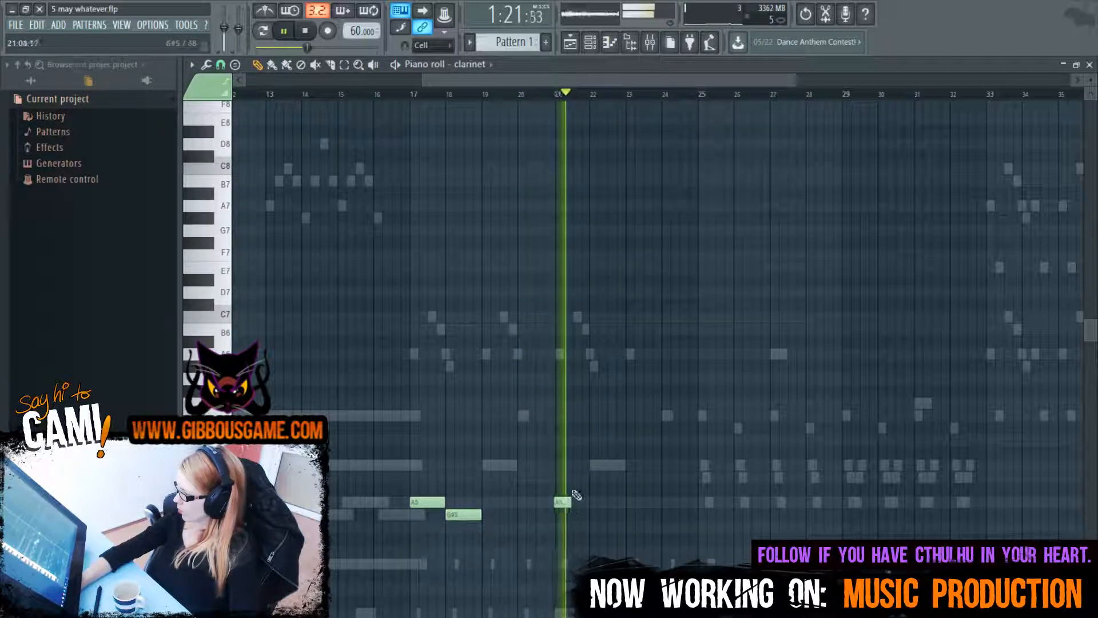
key("space")
left_click(581, 464)
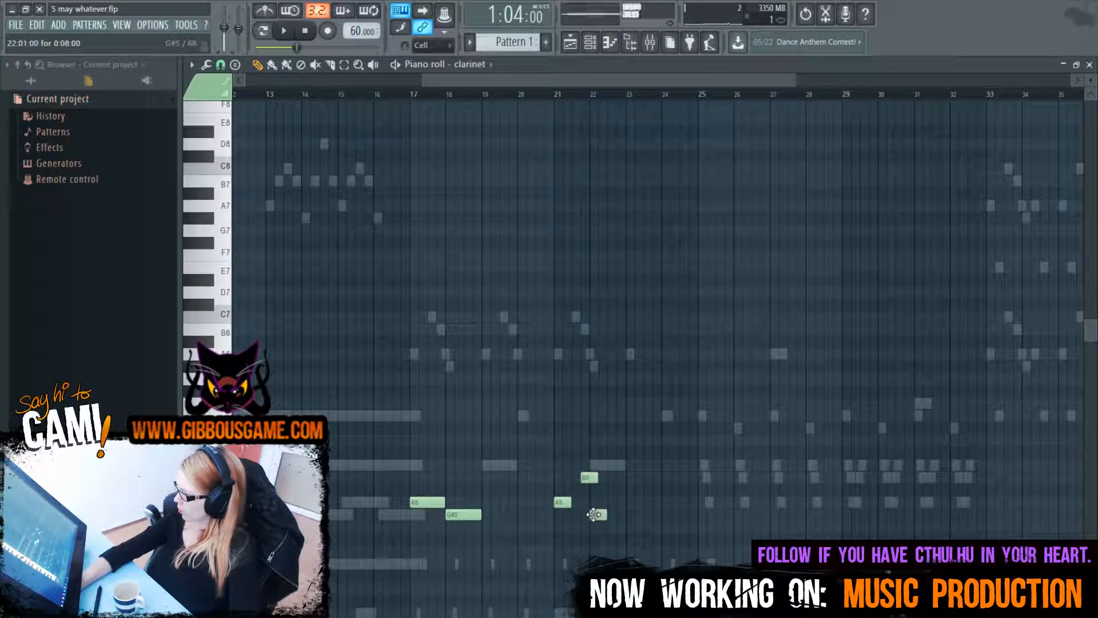
Play from bar 21 and resize the new notes: A5 to three quarters of a bar, B5 to a quarter, G#5 to one bar
left_click(563, 96)
key("space")
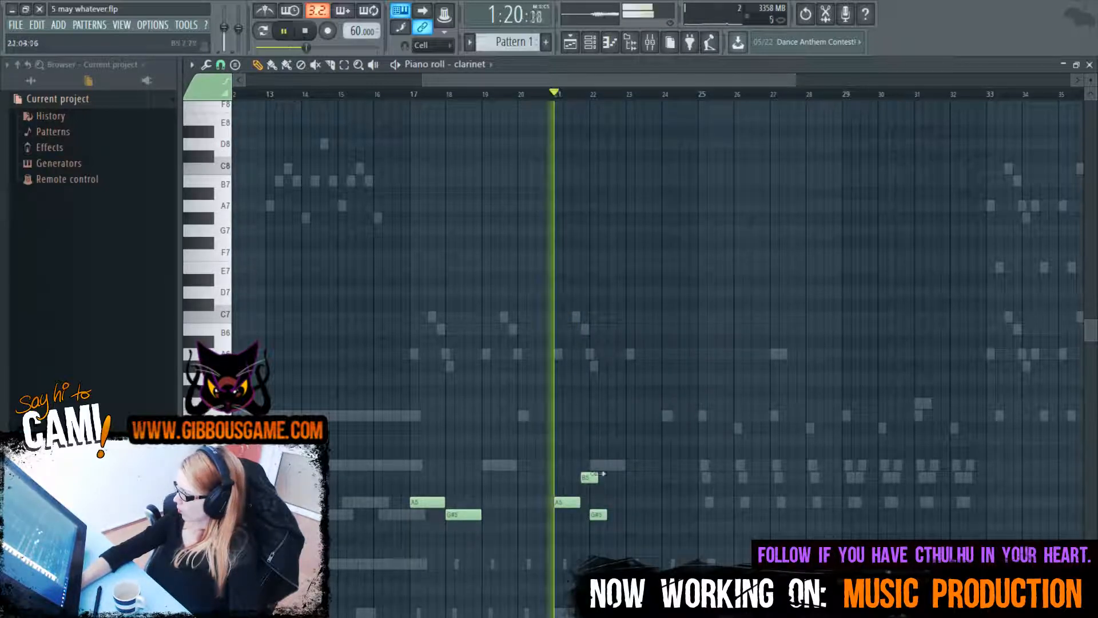
left_click_drag(597, 476, 589, 478)
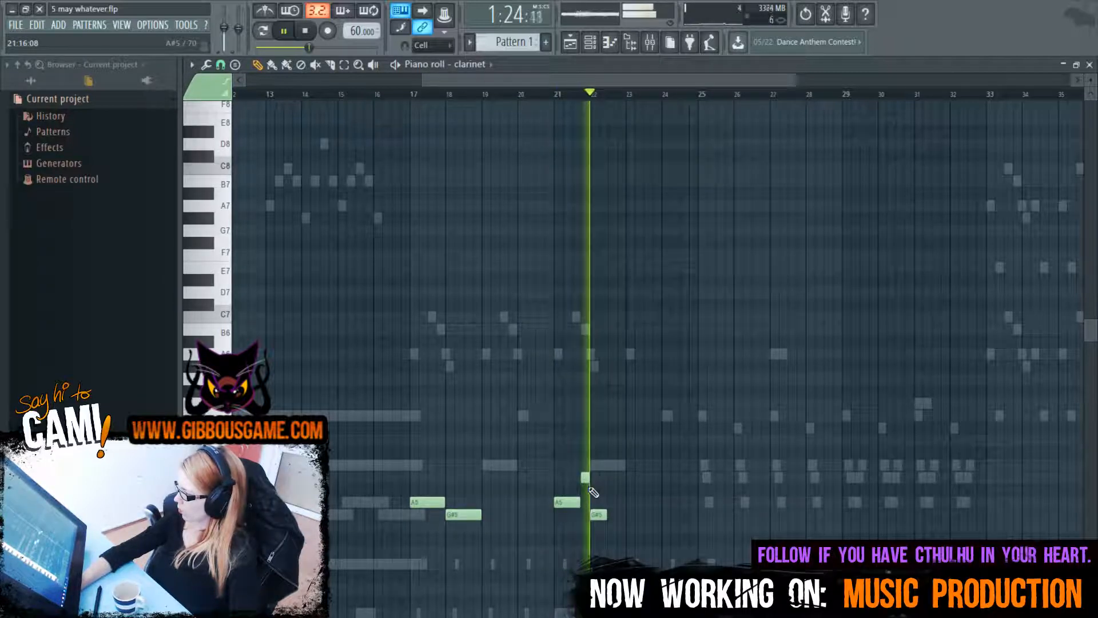
left_click_drag(606, 515, 628, 520)
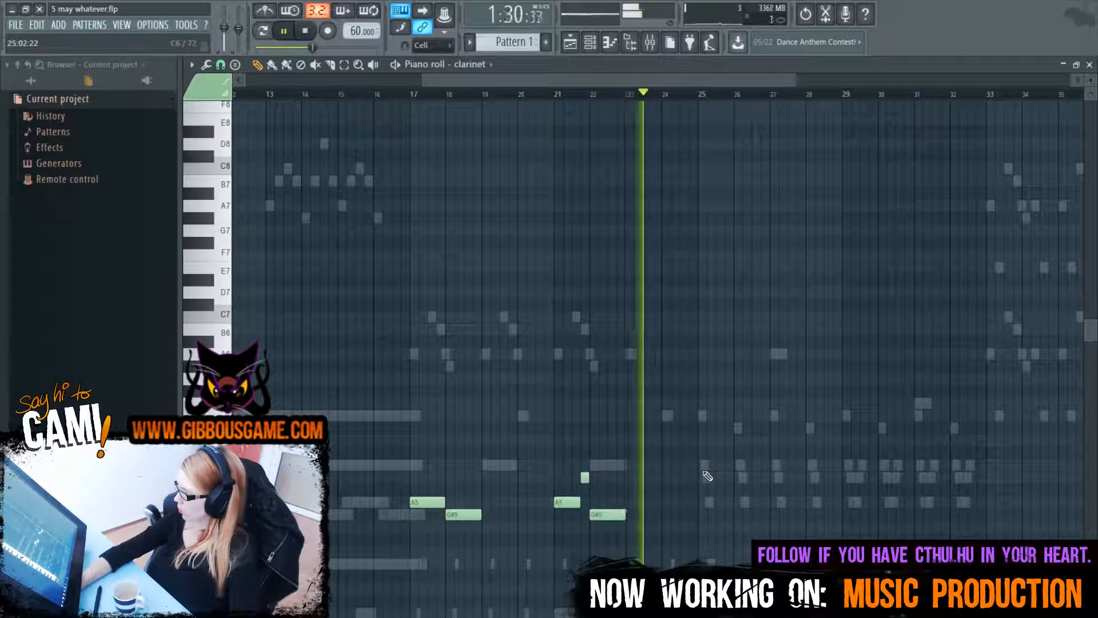
Add a one-bar A6 note at bar 25 and a one-bar G#6 note at bar 26 to the clarinet part, auditioning the position
left_click_drag(513, 80, 554, 98)
scroll(547, 350, "down", 8)
scroll(545, 354, "up", 8)
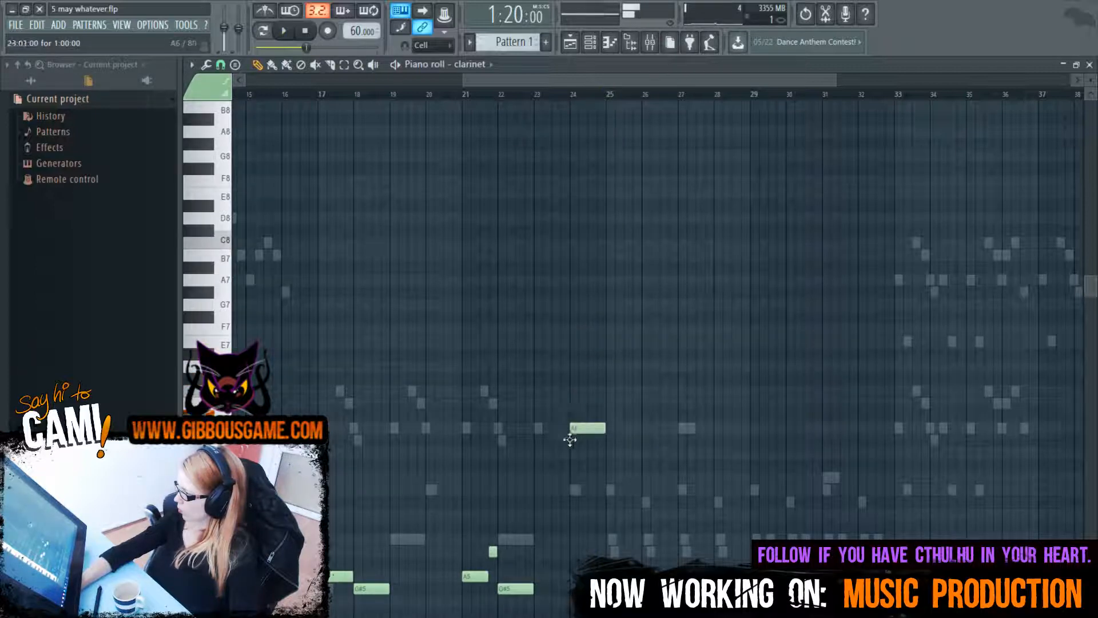
left_click(573, 97)
key("space")
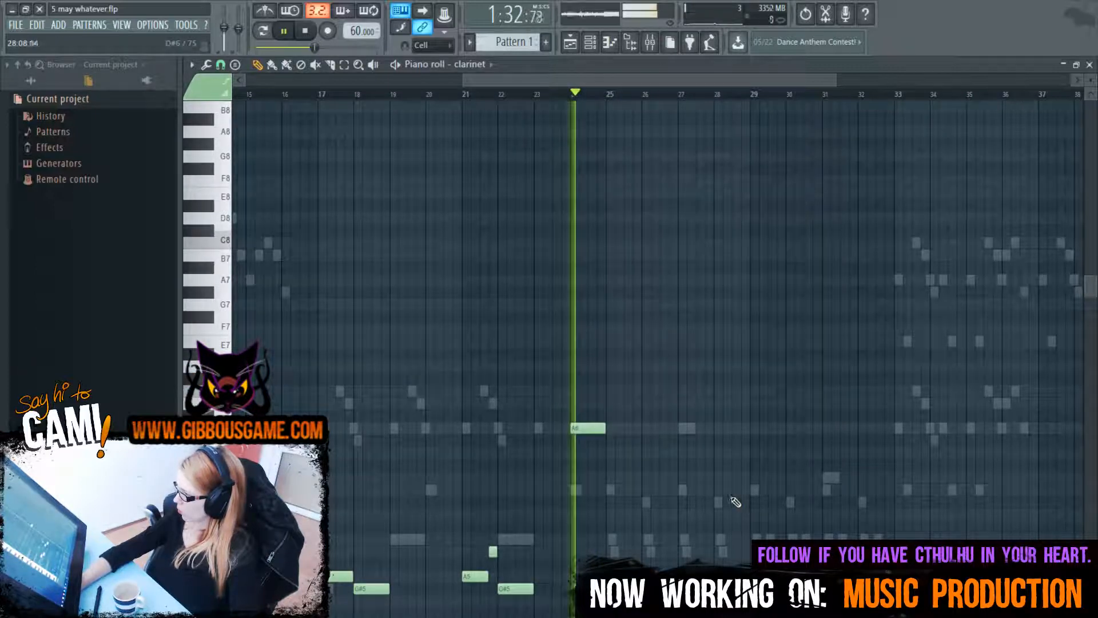
key("space")
left_click_drag(600, 429, 608, 430)
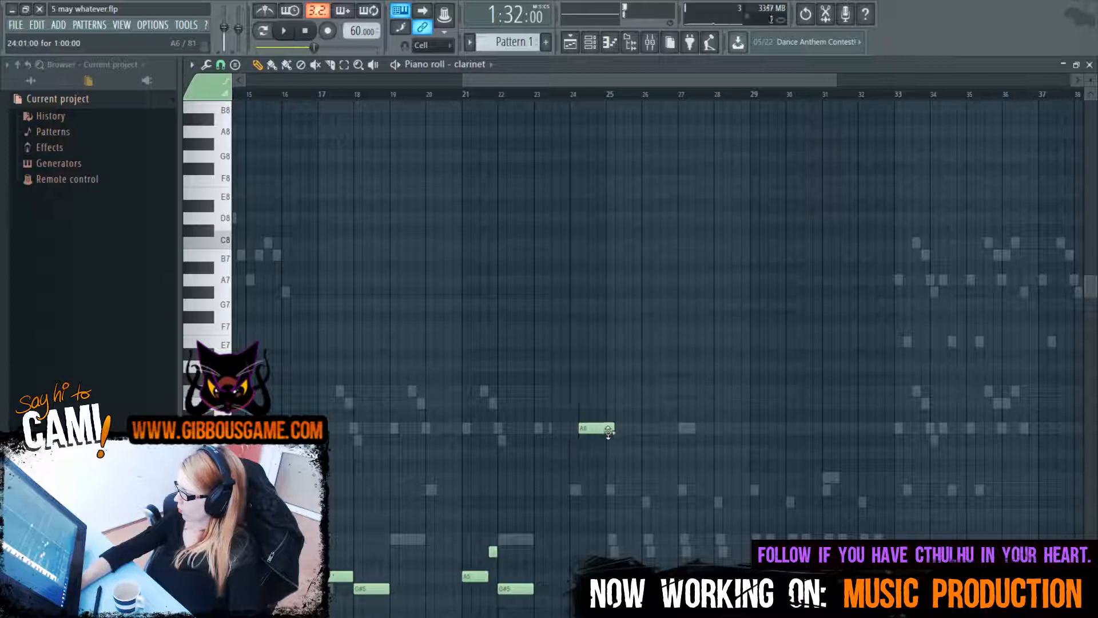
key("space")
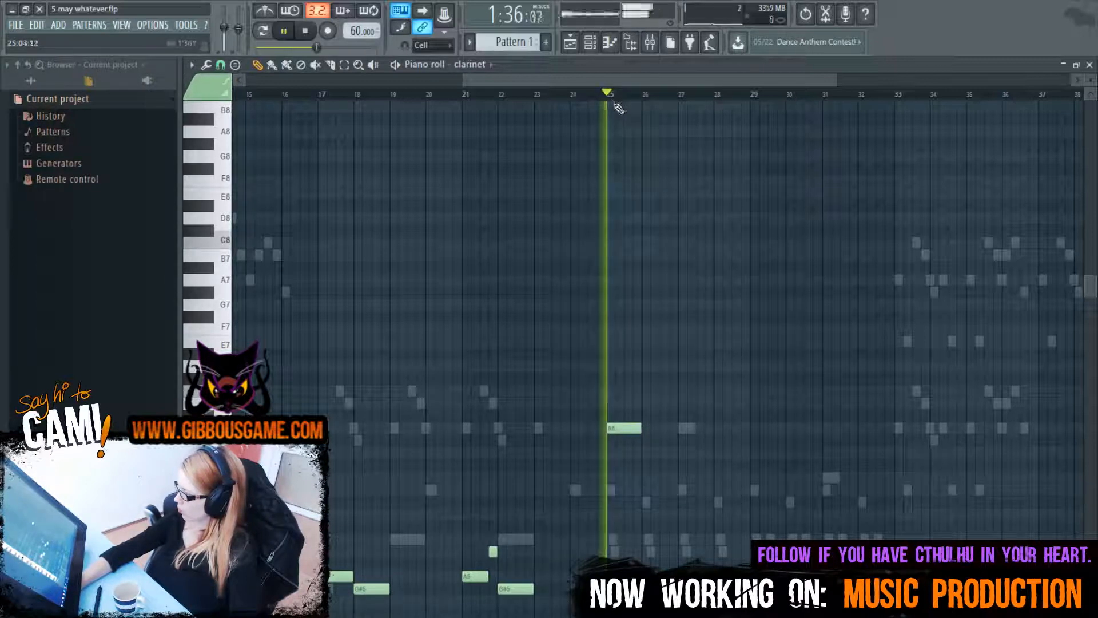
left_click(646, 440)
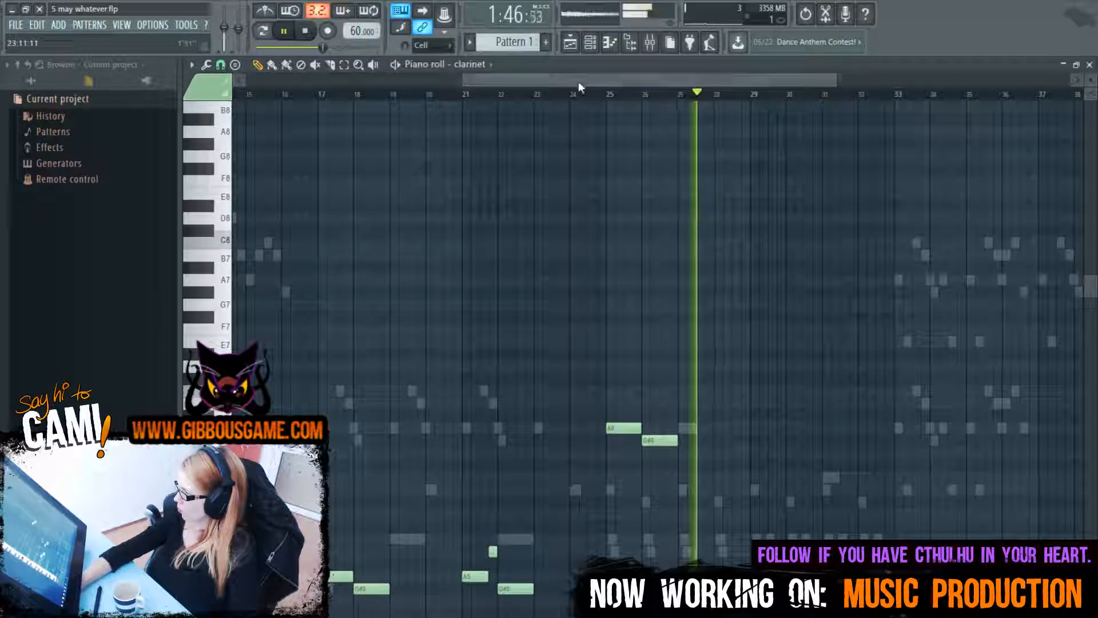
Add a three-quarter-bar A6 at bar 29, a quarter-bar B6 leading into bar 30 and a one-bar G#6 at bar 30
left_click_drag(579, 81, 636, 108)
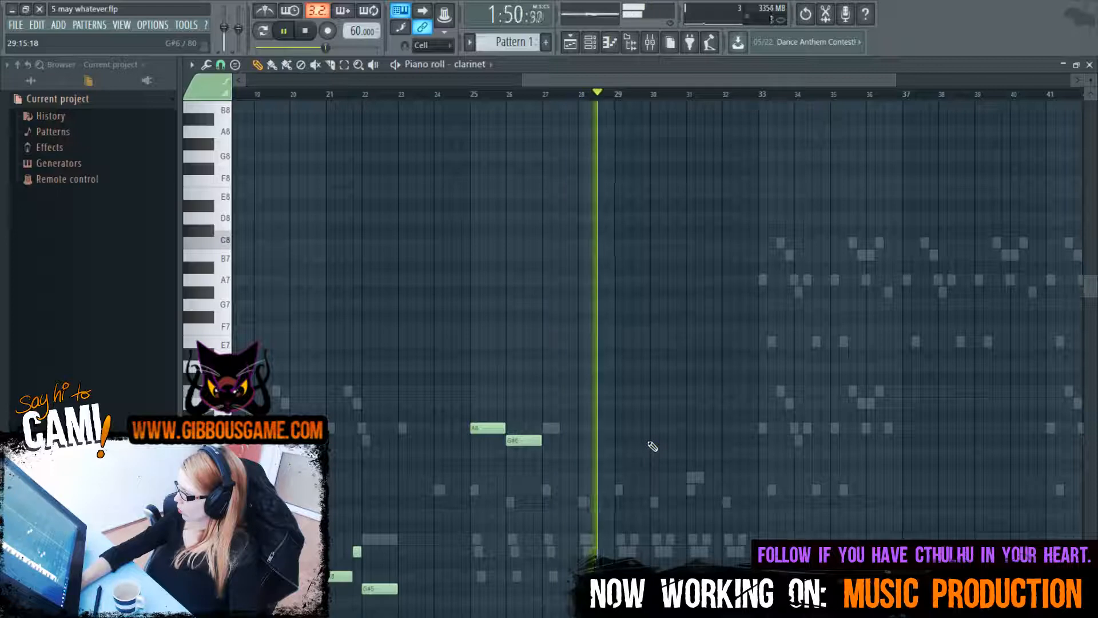
left_click(616, 428)
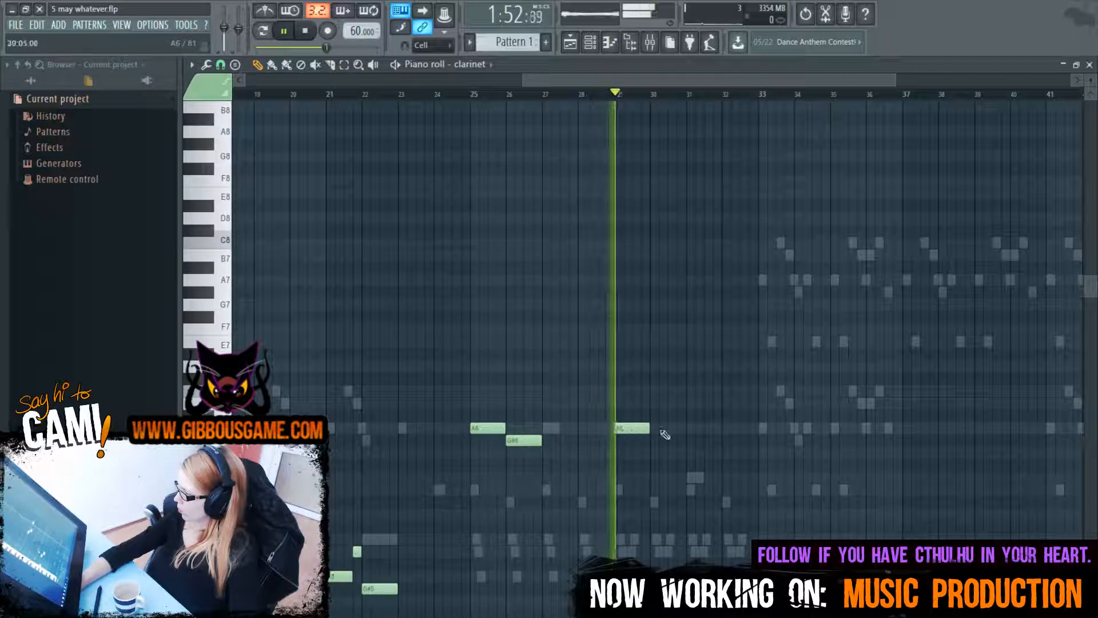
left_click_drag(648, 428, 632, 430)
key("space")
left_click(643, 392)
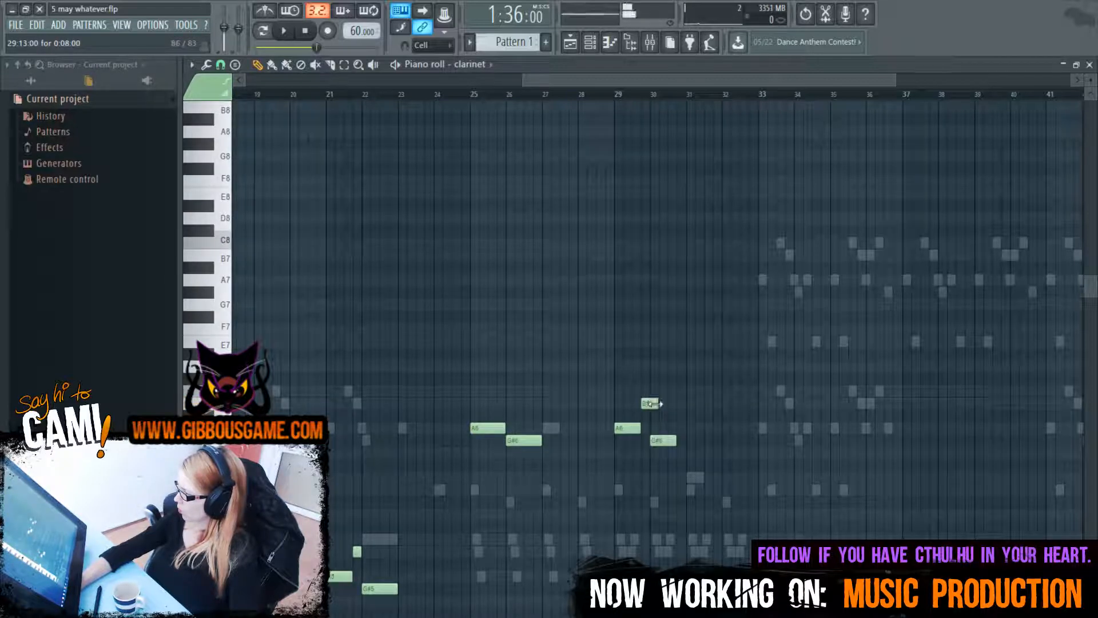
key("space")
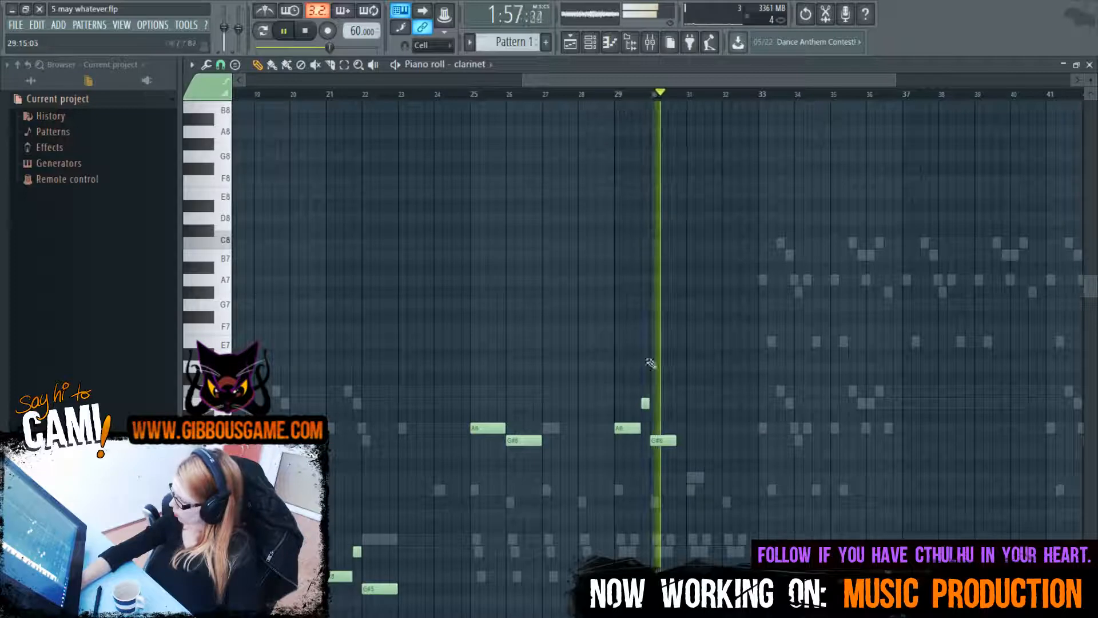
left_click_drag(679, 79, 626, 83)
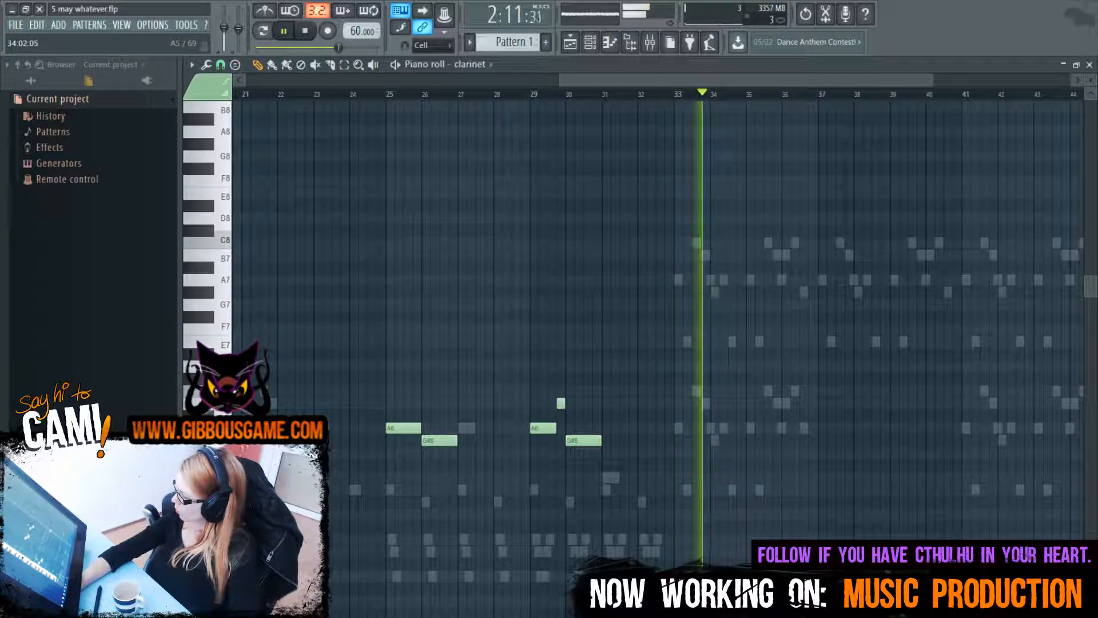
Add a D6 clarinet note just before bar 34, play from bar 33 and shorten the note to a quarter bar
key("space")
left_click(705, 538)
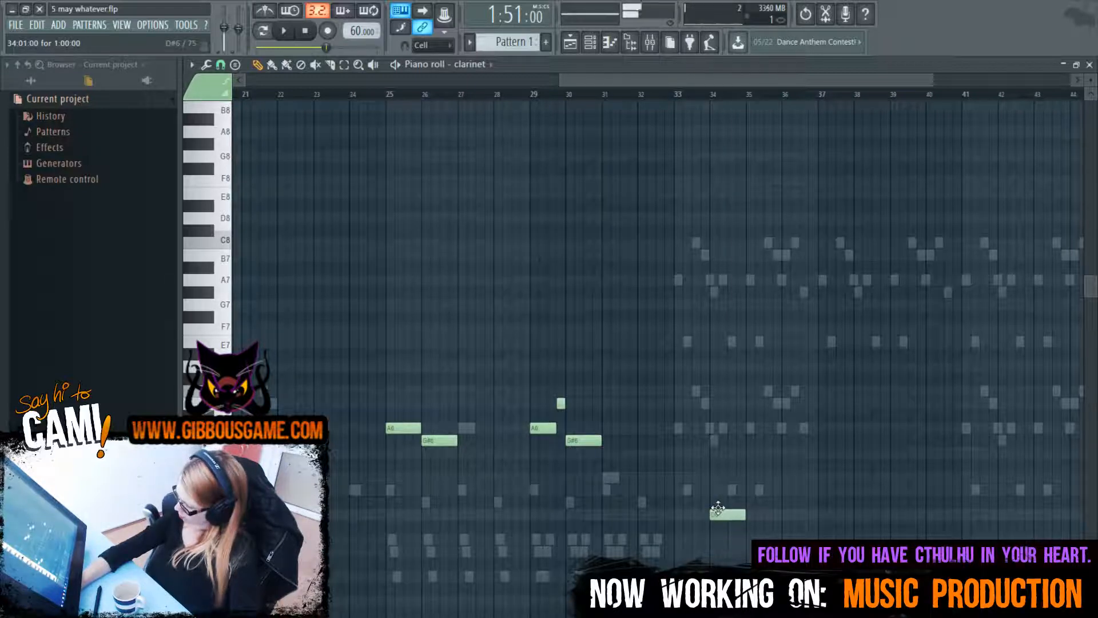
key("space")
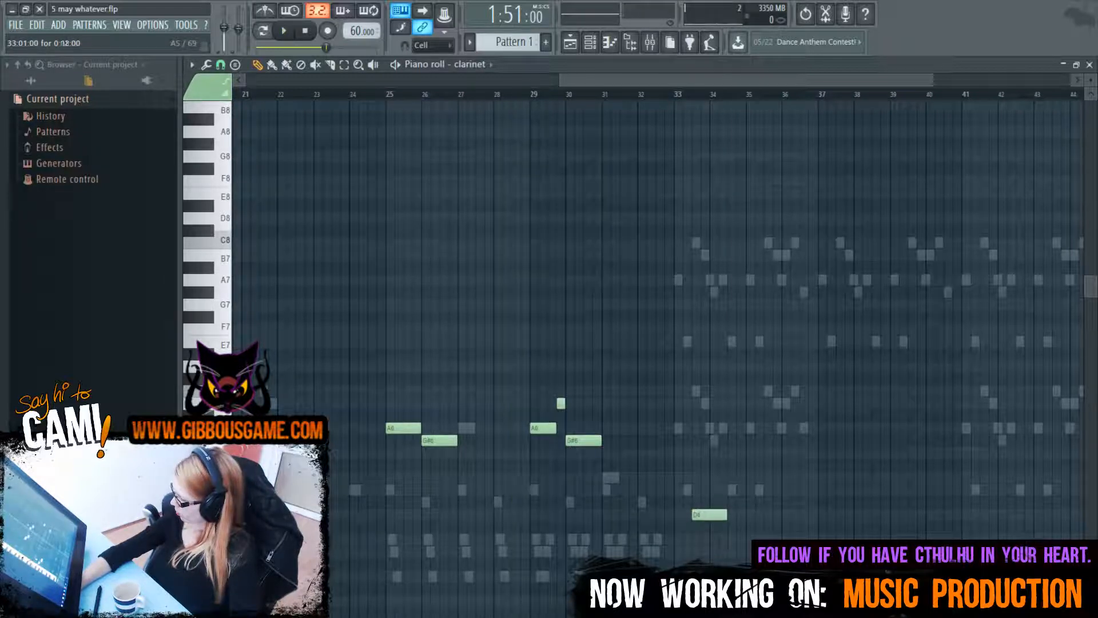
left_click(675, 95)
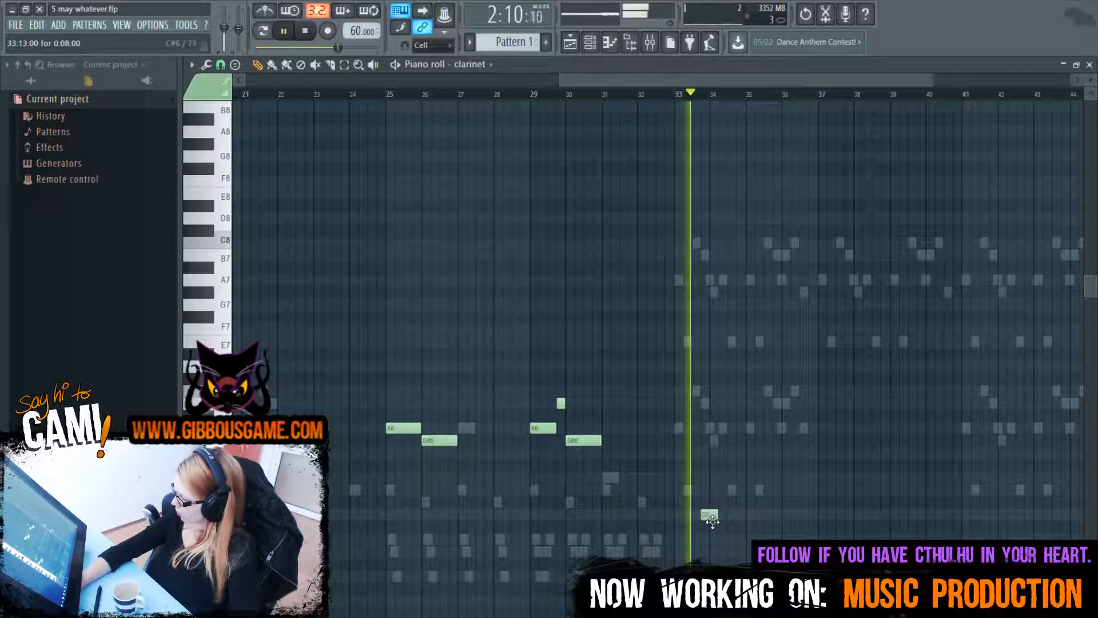
key("space")
left_click_drag(717, 514, 709, 514)
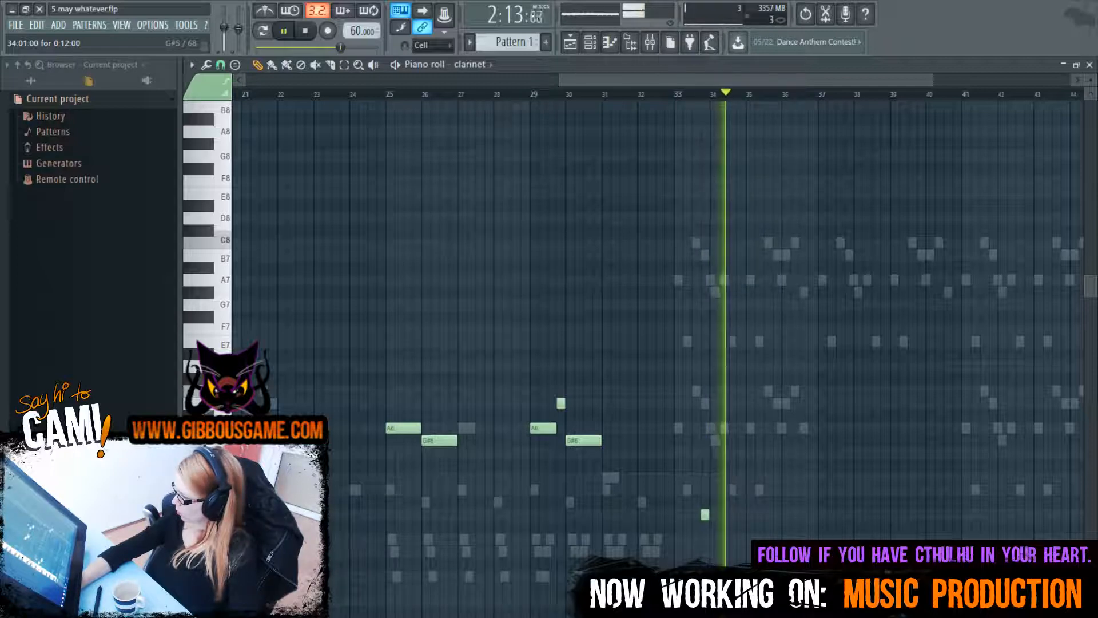
Lower the clarinet note just before bar 34 to C6 and add a quarter-bar E5 at the end of bar 34
key("space")
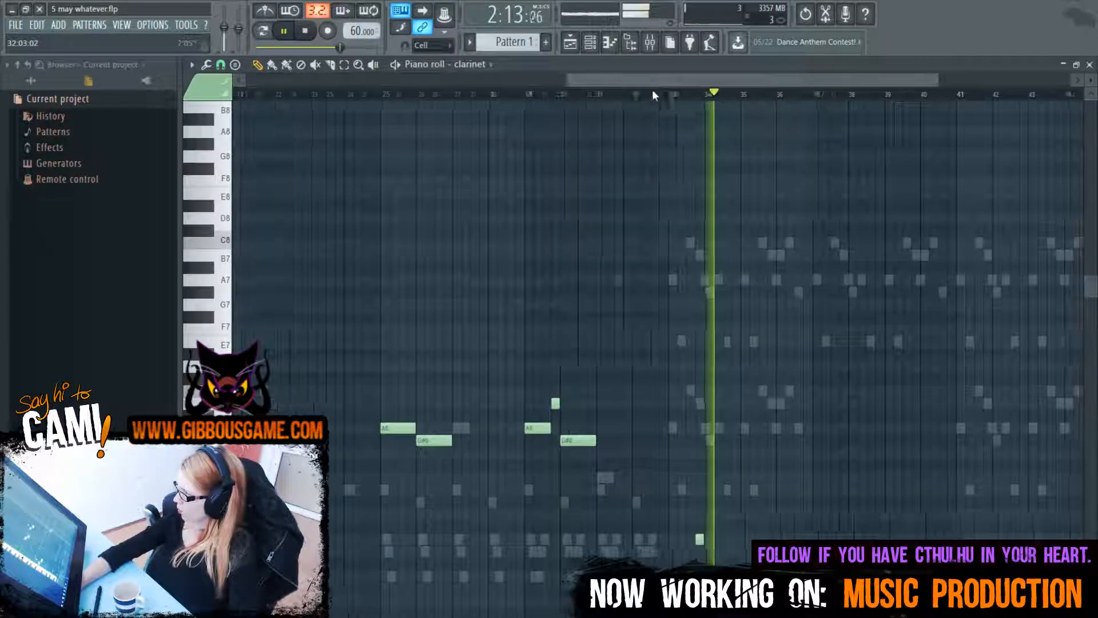
left_click_drag(652, 82, 708, 162)
key("space")
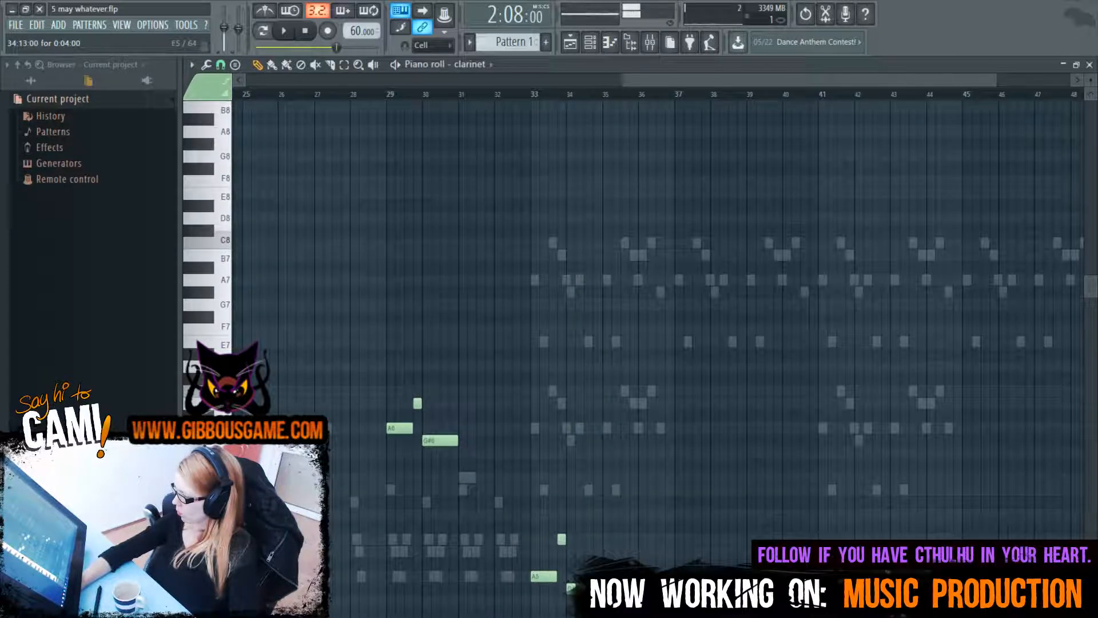
Add a three-quarter-bar A5 at bar 35, a quarter-bar C6 after it and a one-bar G#5 at bar 36, playing back from bar 33
key("space")
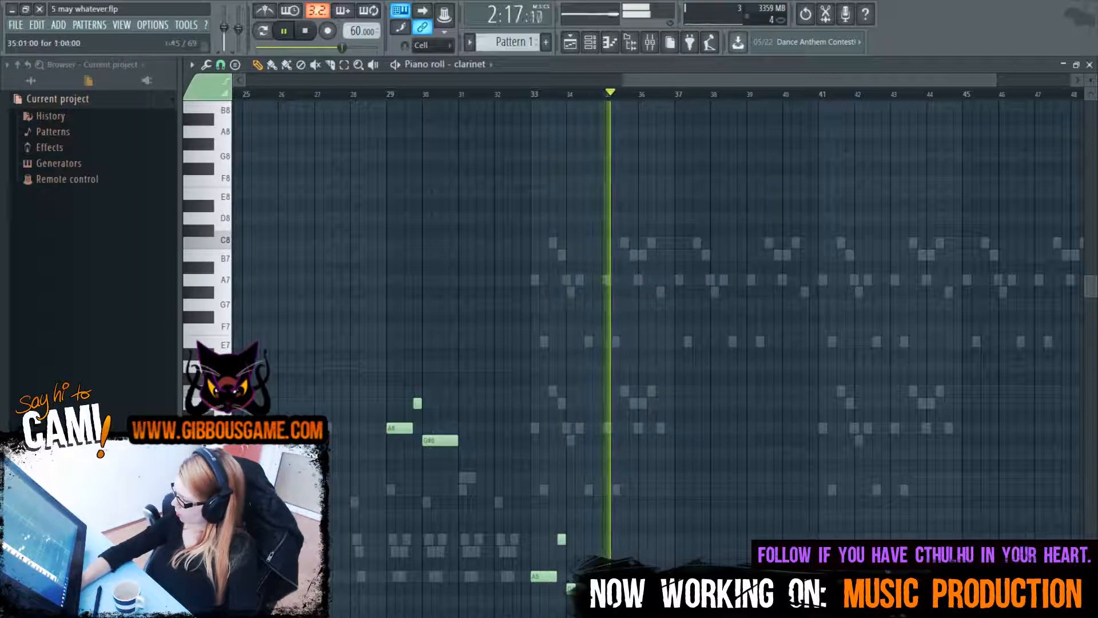
key("space")
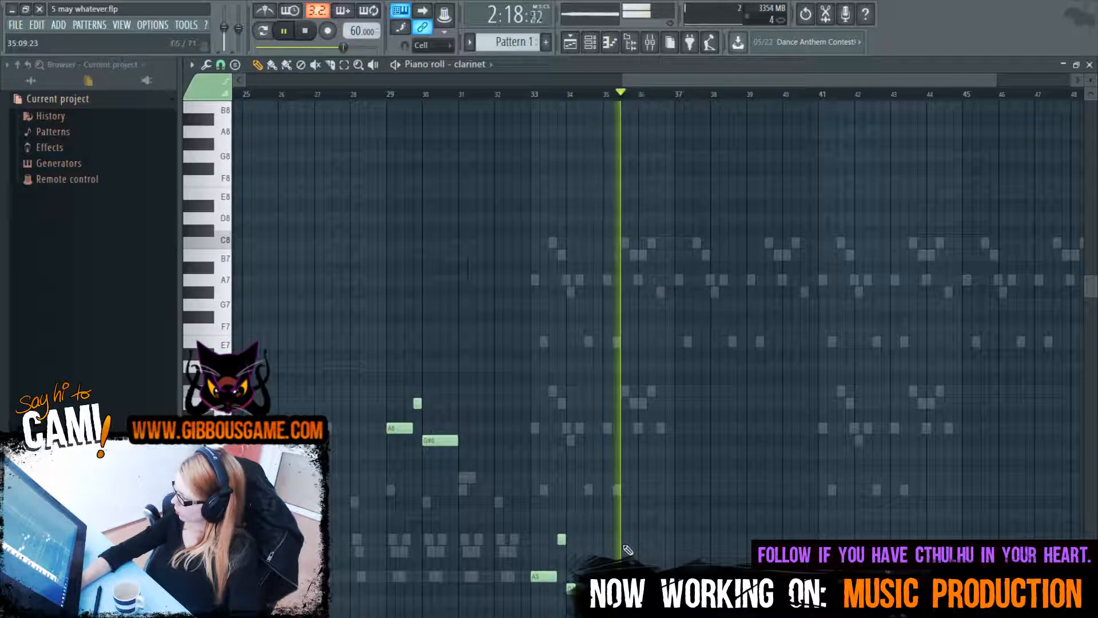
left_click(633, 539)
key("space")
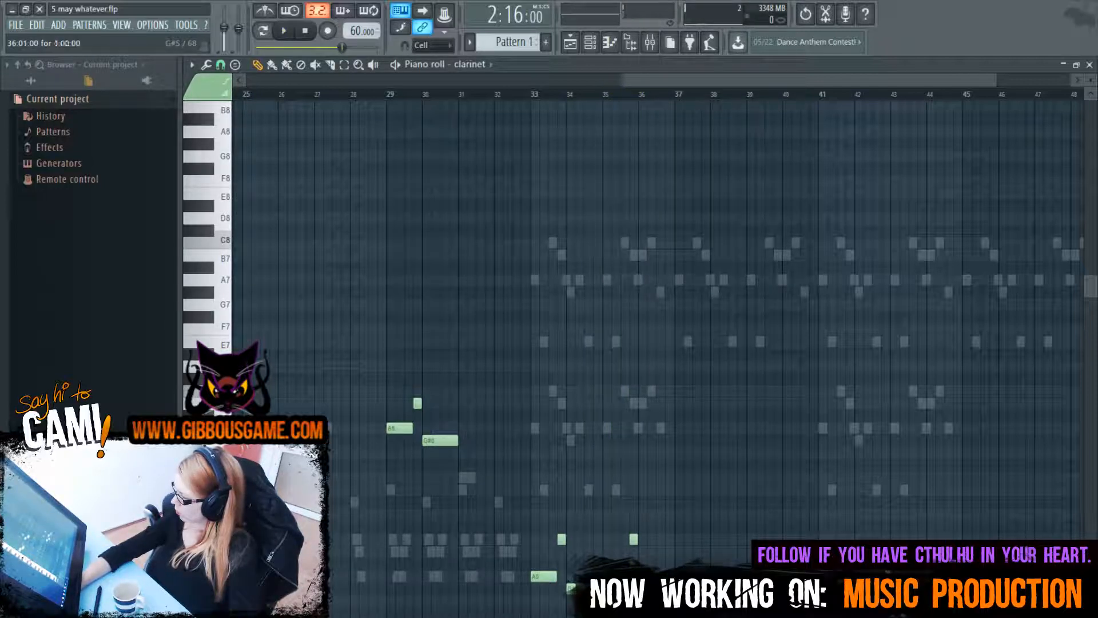
left_click(533, 94)
key("space")
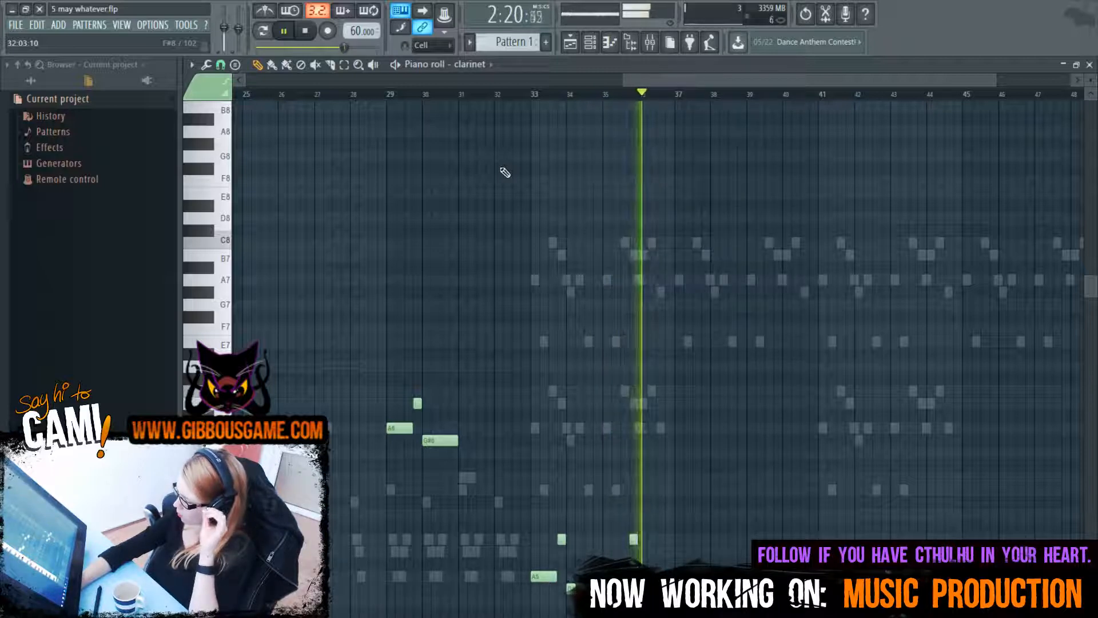
Add a one-bar E5 at bar 37 and a D#5 at bar 38 to the clarinet part, auditioning from bar 37
left_click_drag(755, 81, 826, 108)
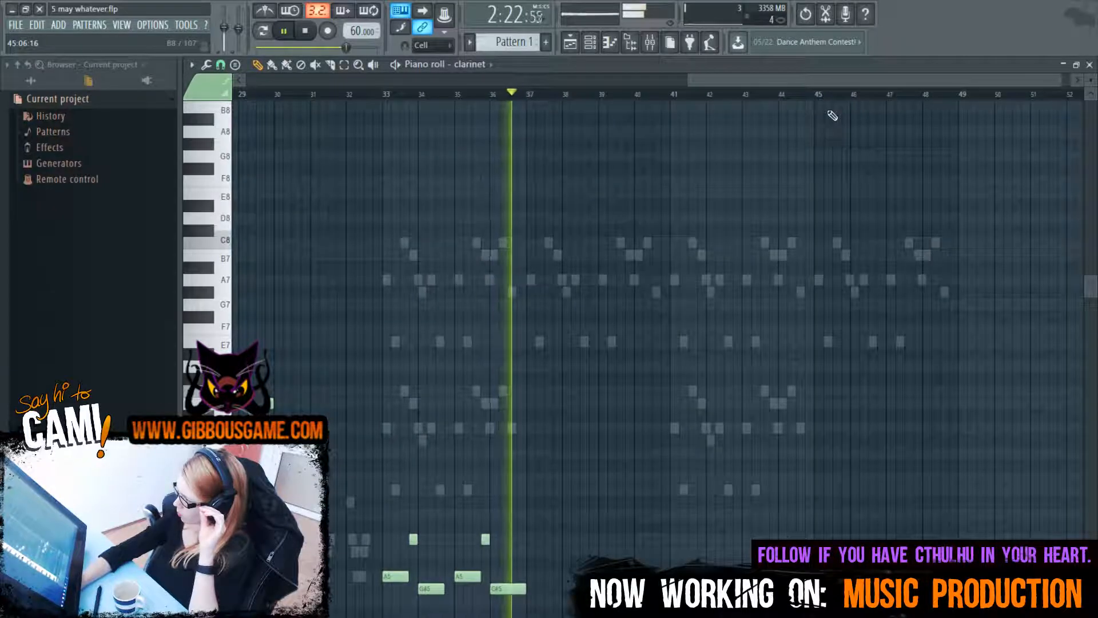
scroll(554, 469, "down", 8)
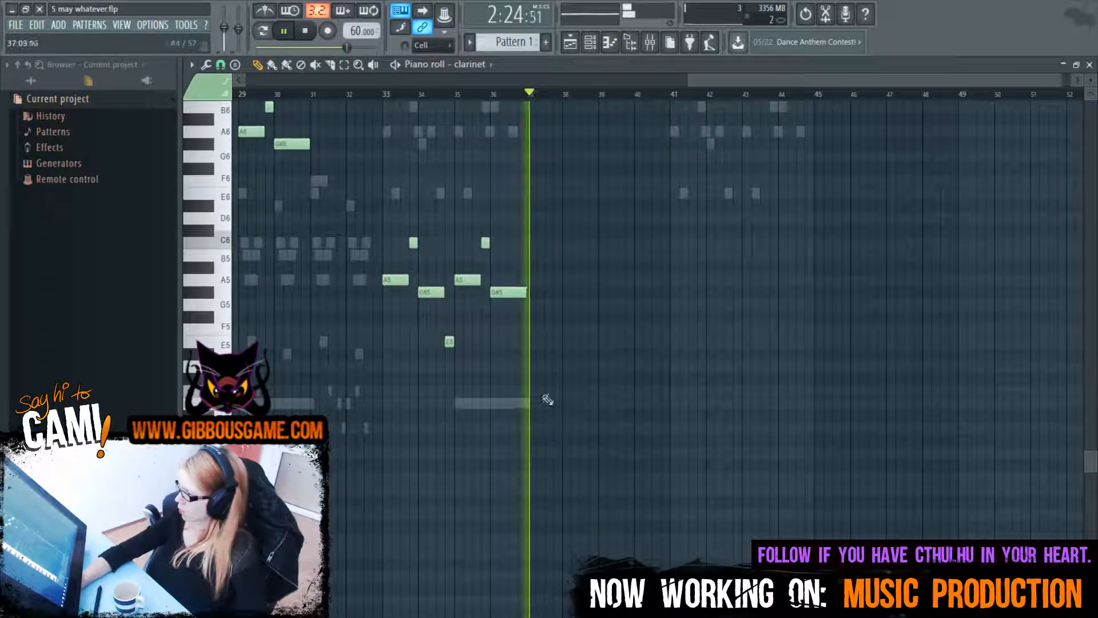
key("space")
left_click(528, 379)
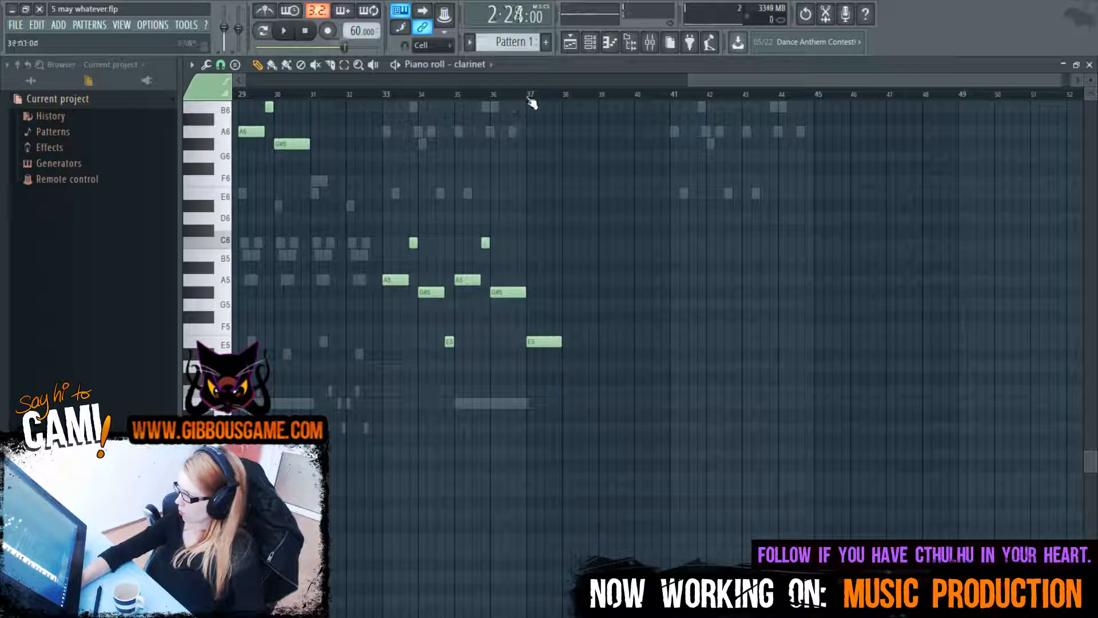
key("space")
left_click(563, 354)
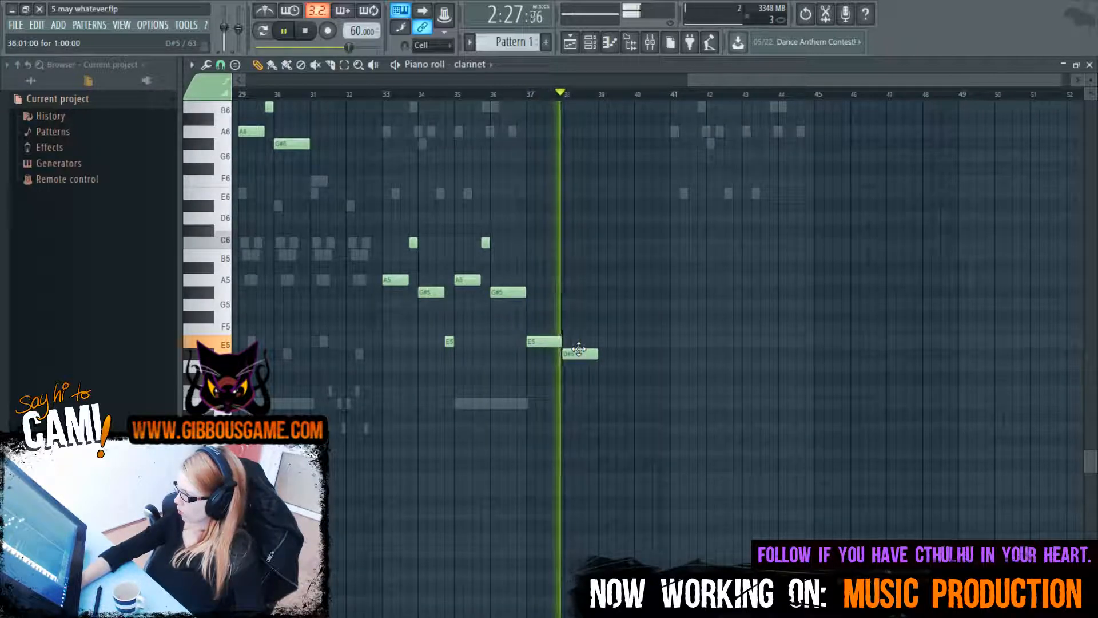
Add a C5 halfway through bar 38 and shorten the D#5 and C5 notes to half a bar each
key("space")
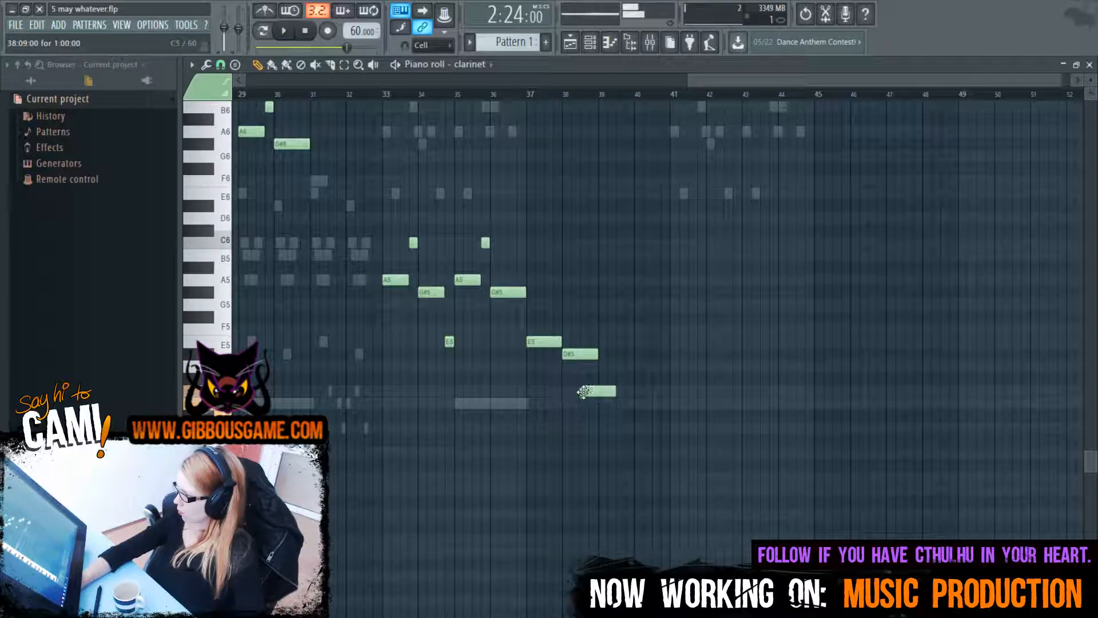
key("space")
left_click_drag(597, 354, 580, 354)
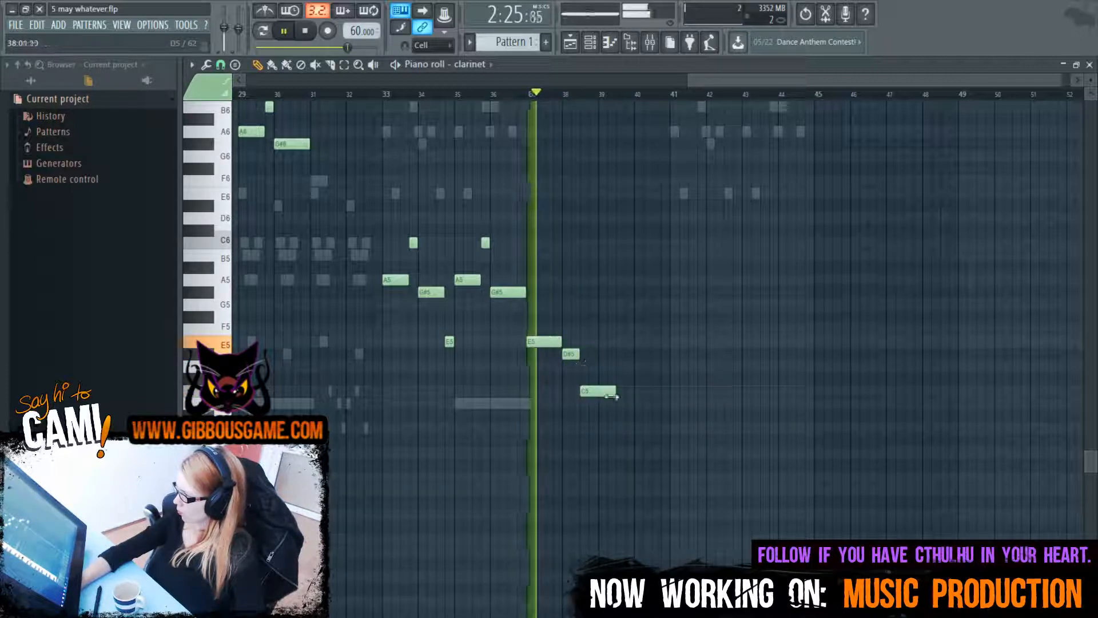
left_click_drag(612, 391, 598, 391)
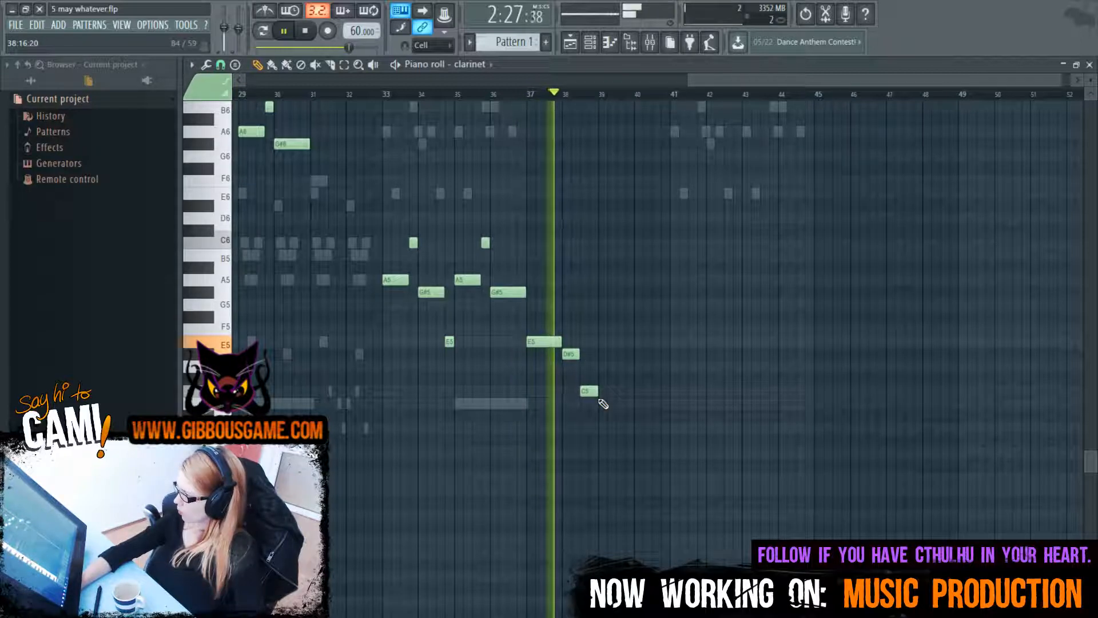
Add a one-bar A4 at bar 39 and a one-bar G#4 at bar 40, playing back from bar 39
scroll(789, 226, "up", 4)
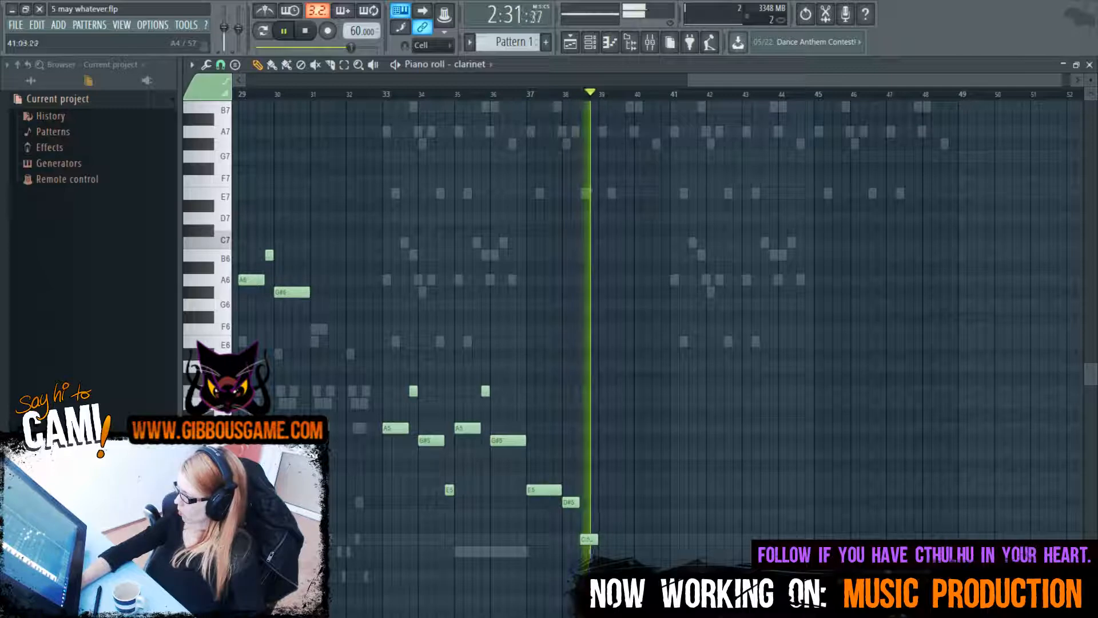
key("space")
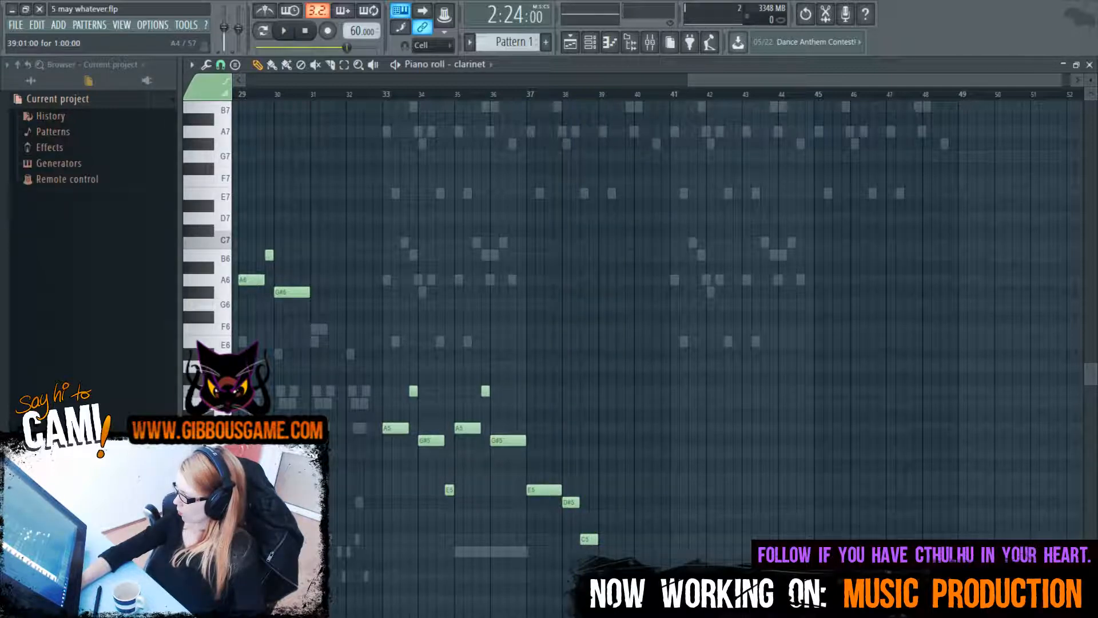
left_click(600, 93)
key("space")
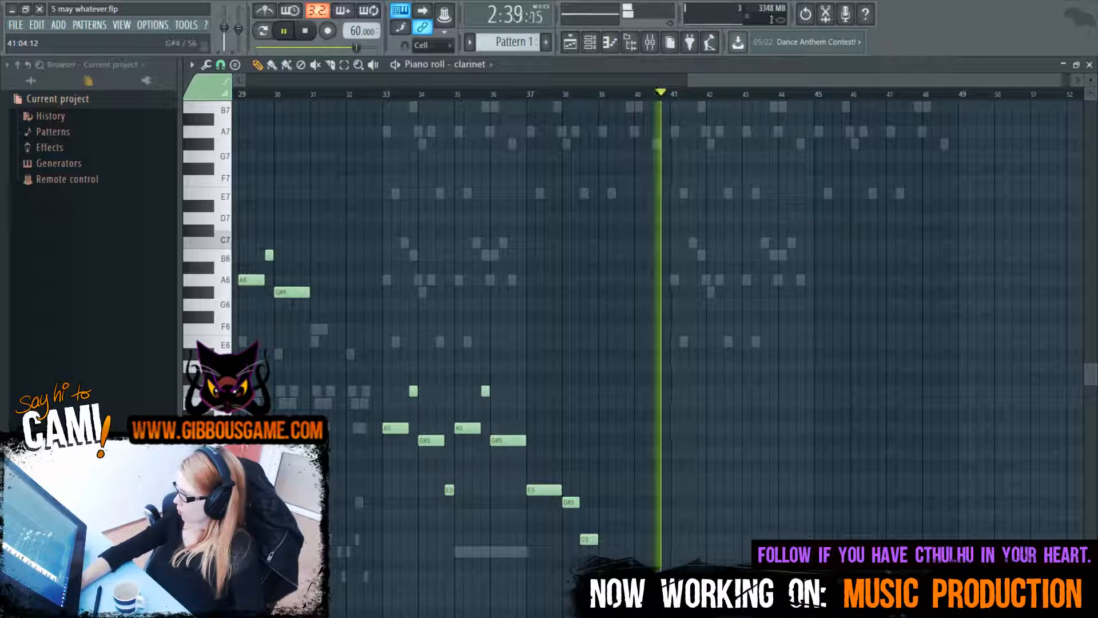
key("space")
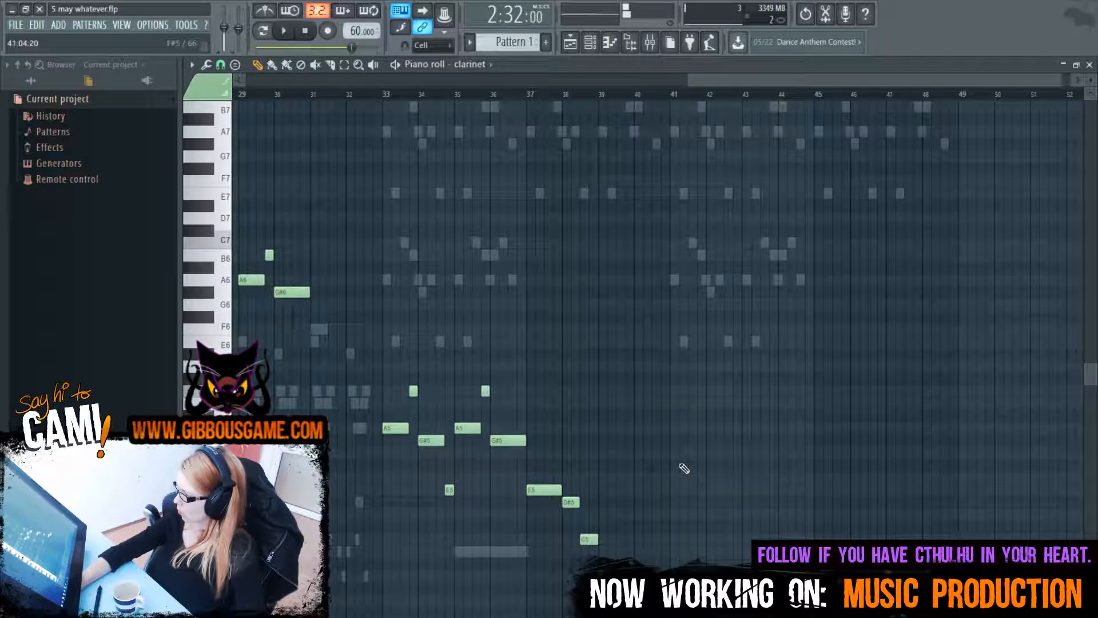
key("space")
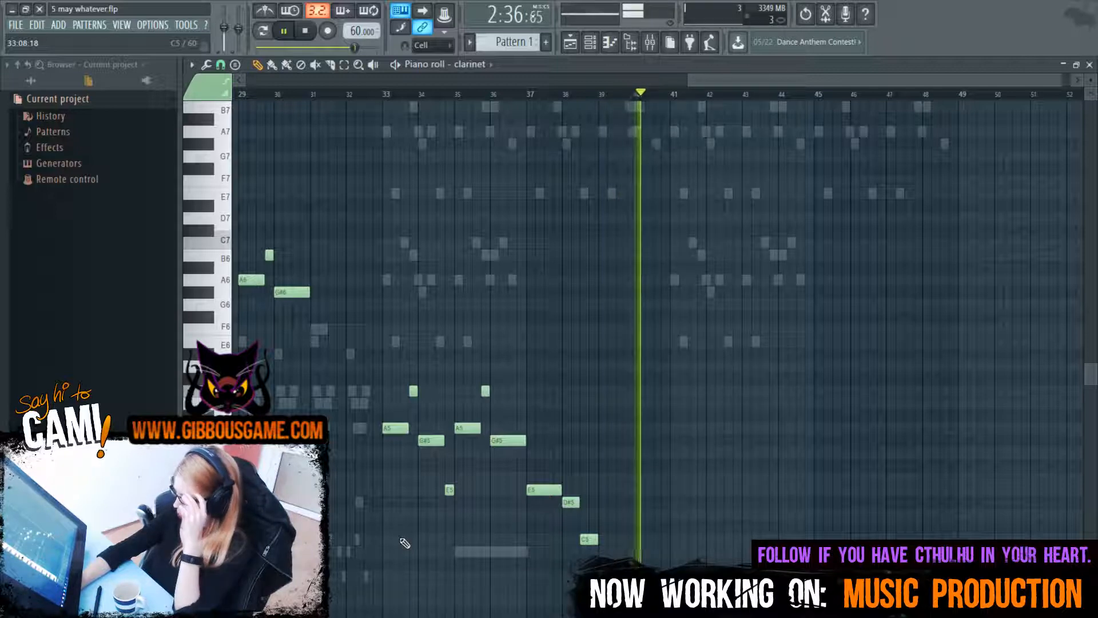
Add a one-bar E5 at bar 41, half-bar D#5 and F5 notes in bar 42 and a half-bar E5 at bar 43
left_click(685, 490)
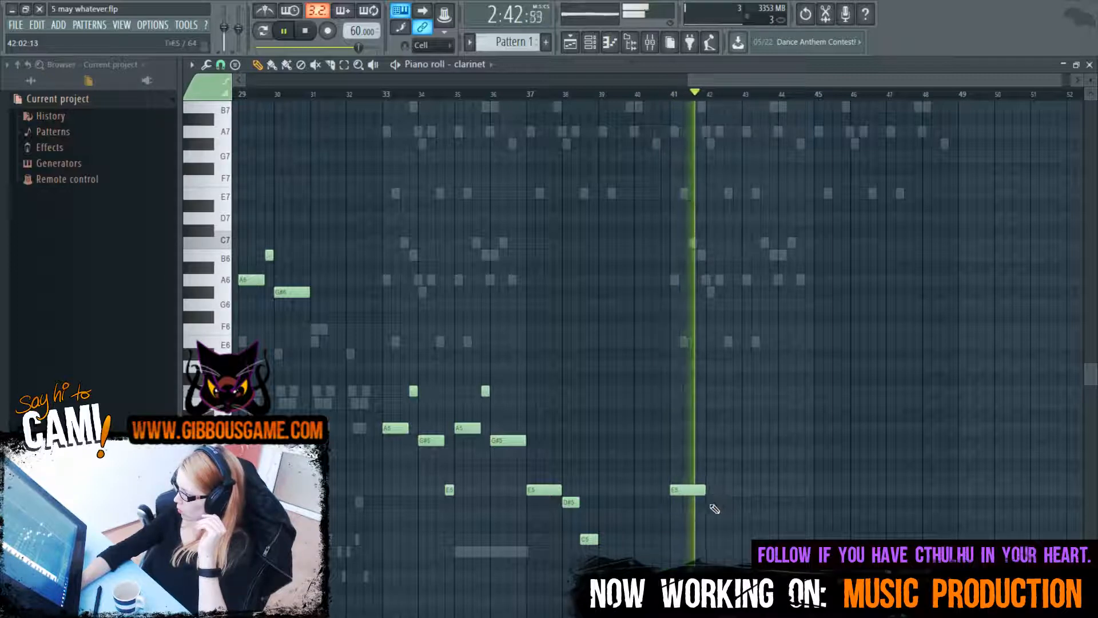
left_click(727, 503)
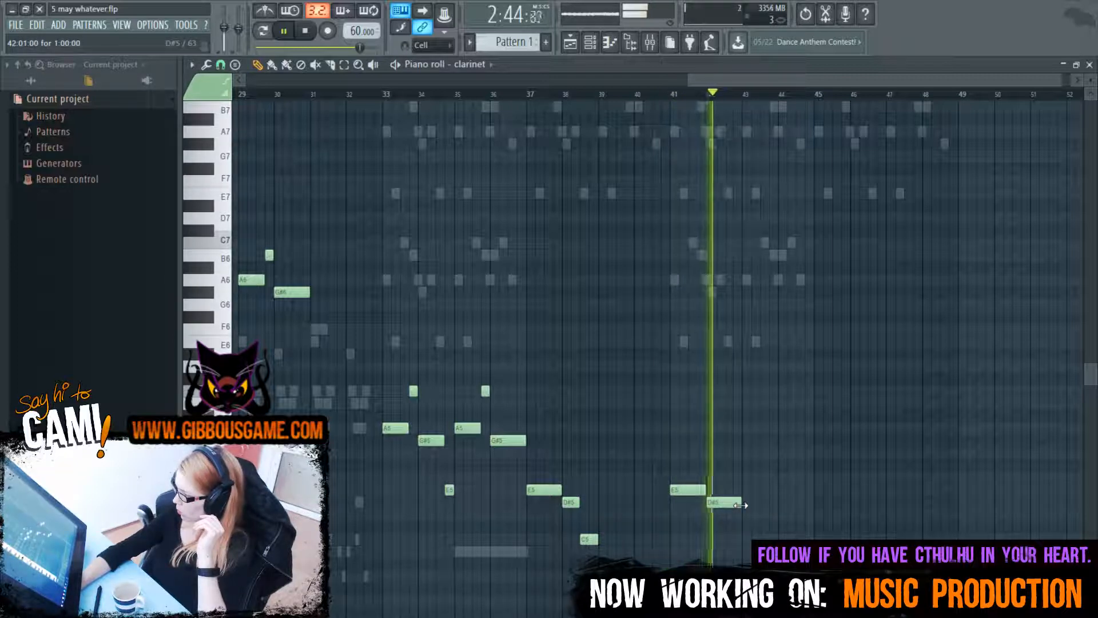
key("space")
left_click(728, 466)
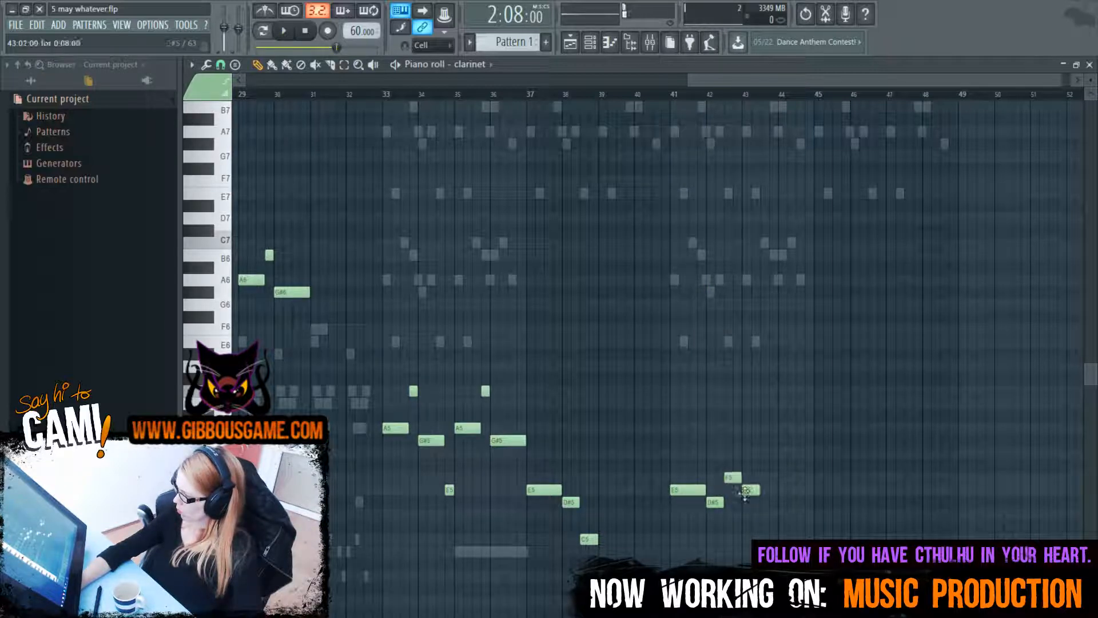
Lengthen the E5 at bar 43 to one bar and add half-bar C5 and B4 notes in bar 44, playing from bar 41
key("space")
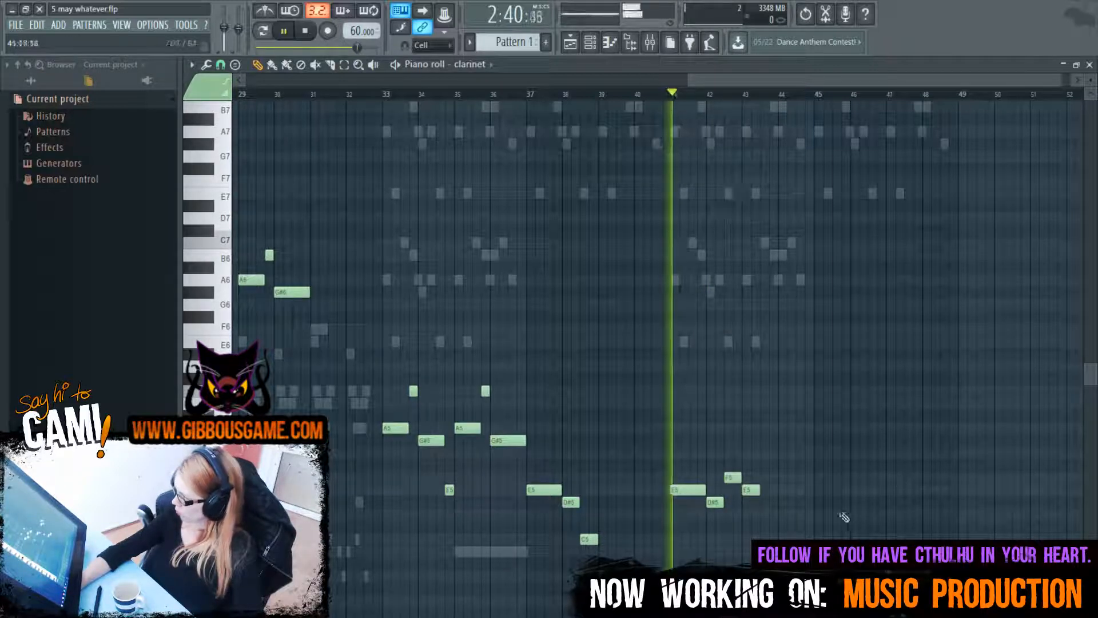
left_click_drag(759, 492, 773, 504)
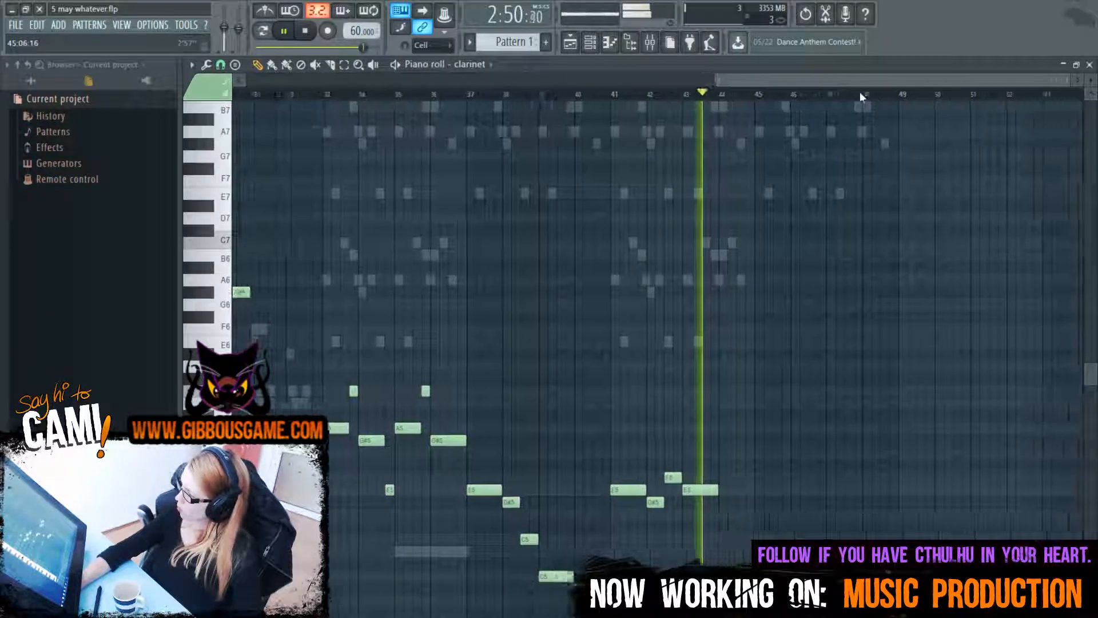
key("space")
left_click(708, 538)
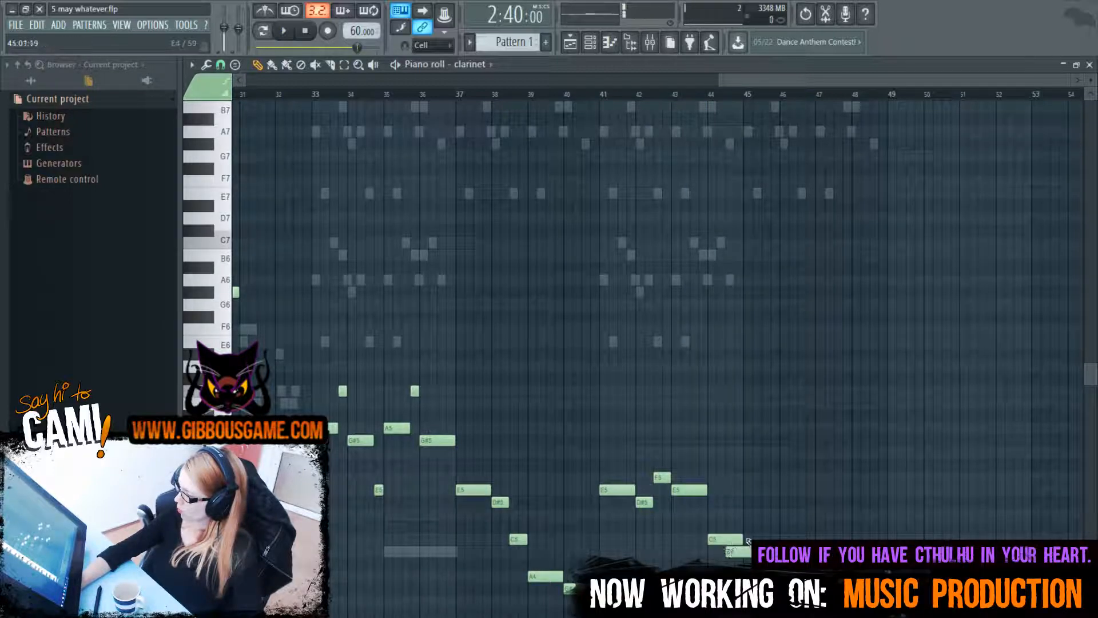
key("space")
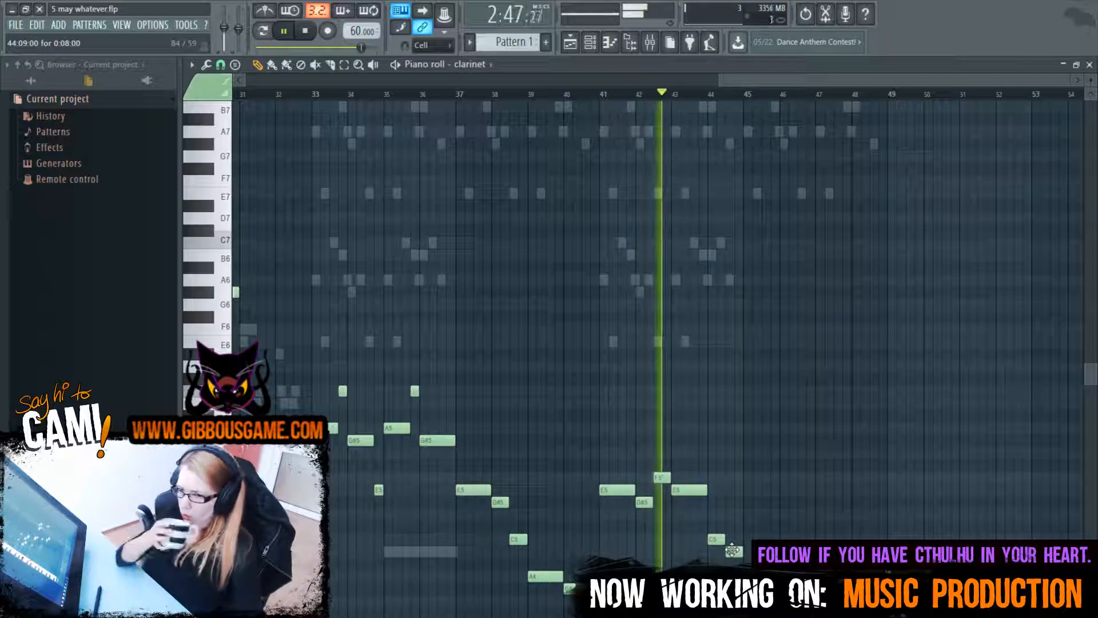
Try the F5 in bar 42 raised to F#5, play from bar 41, and lower it back to F5
key("space")
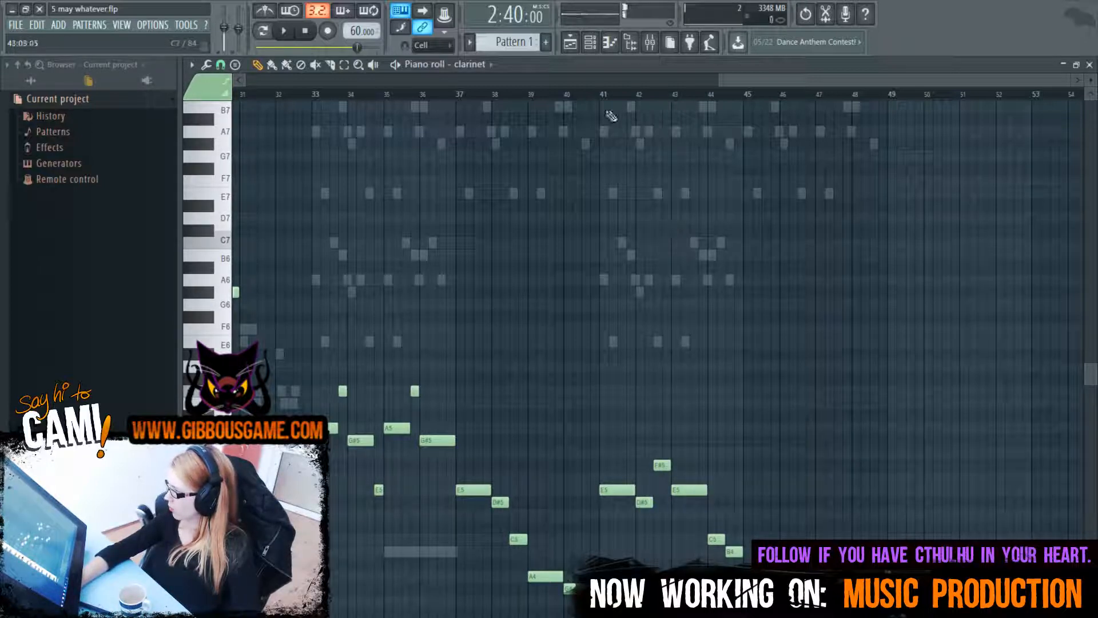
key("space")
left_click_drag(942, 83, 246, 90)
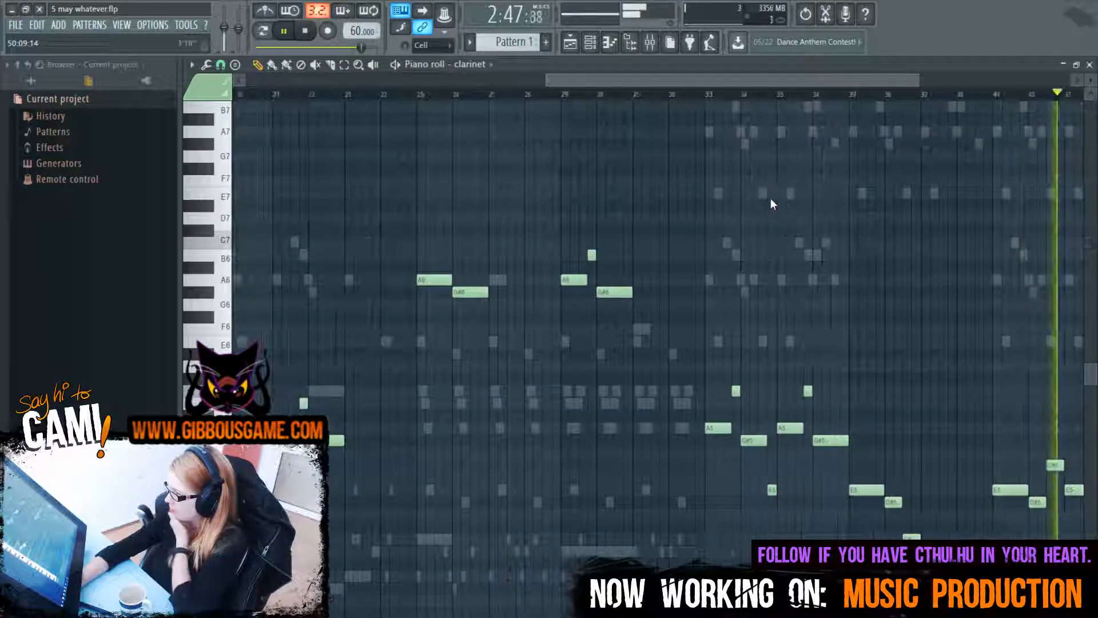
key("space")
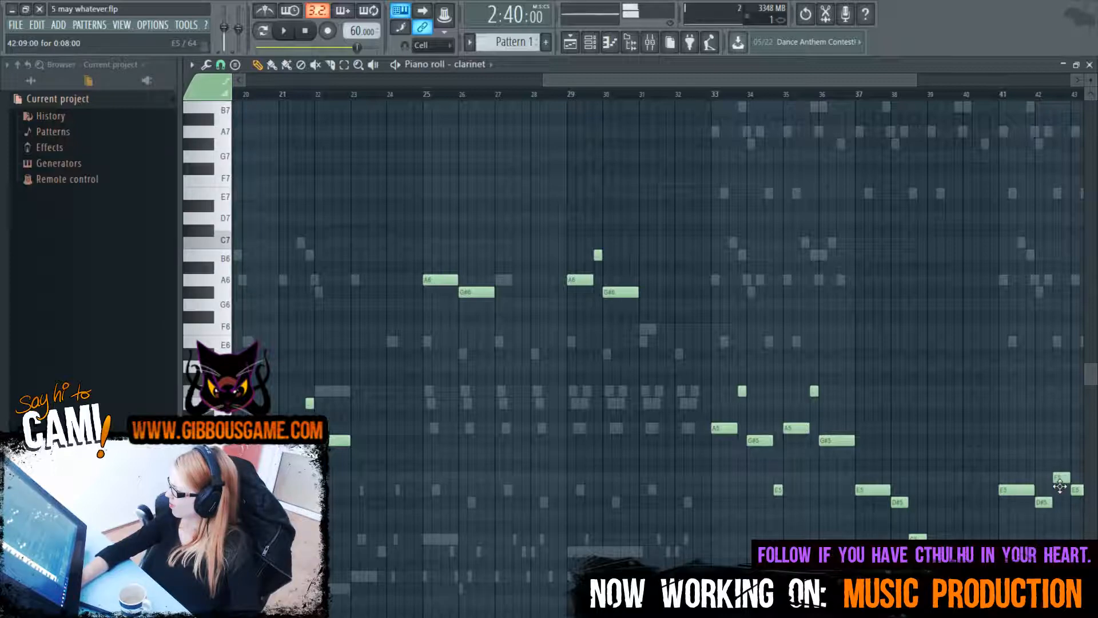
Play the clarinet part with the accompaniment from bar 33 to review the new melody
left_click_drag(785, 86, 887, 152)
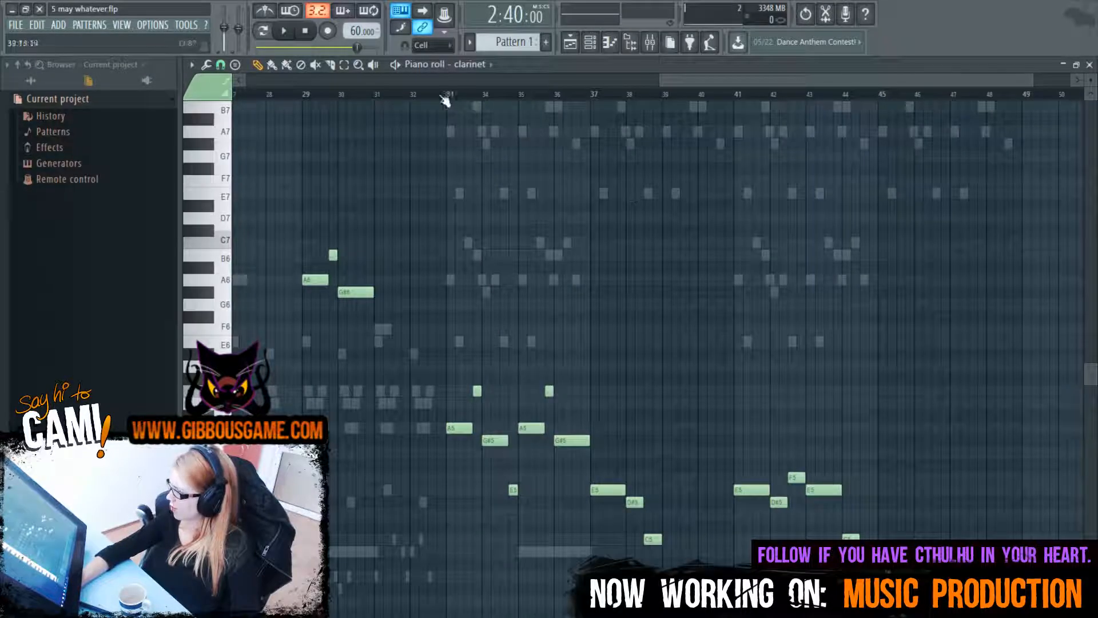
left_click(445, 100)
key("space")
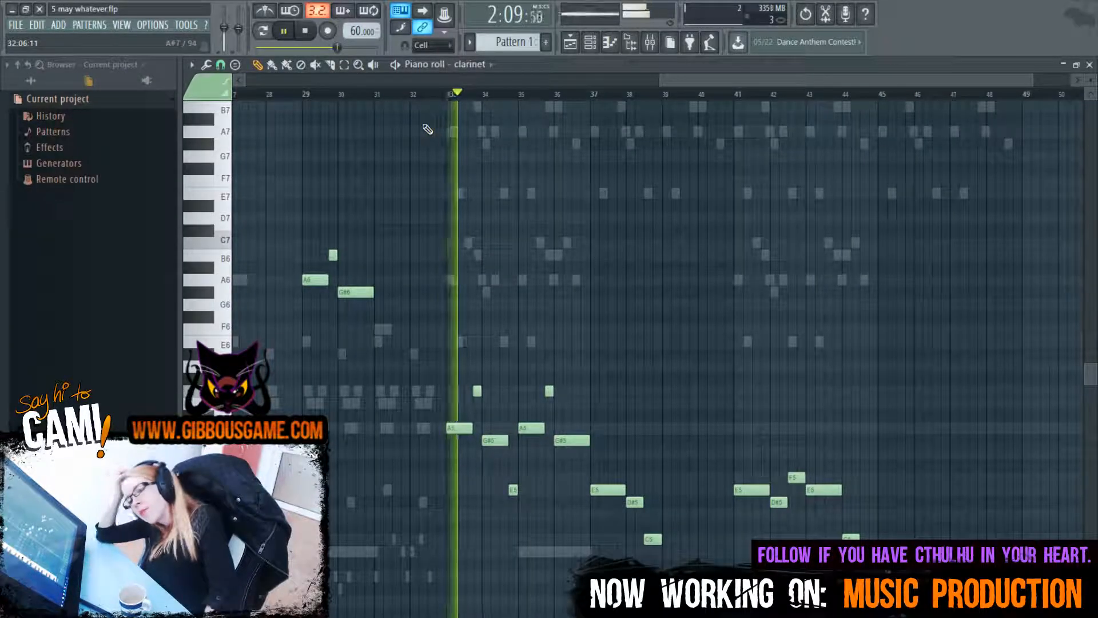
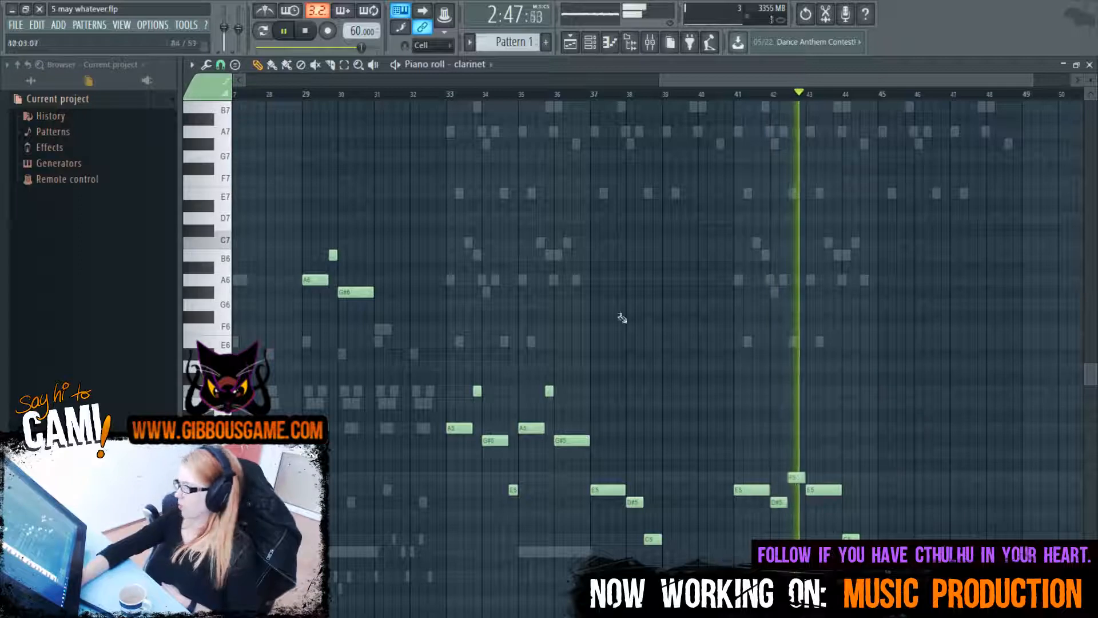
Add a one-bar E5 at bar 45 and half-bar D#5 and F5 notes in bar 46 during playback
left_click_drag(825, 79, 902, 114)
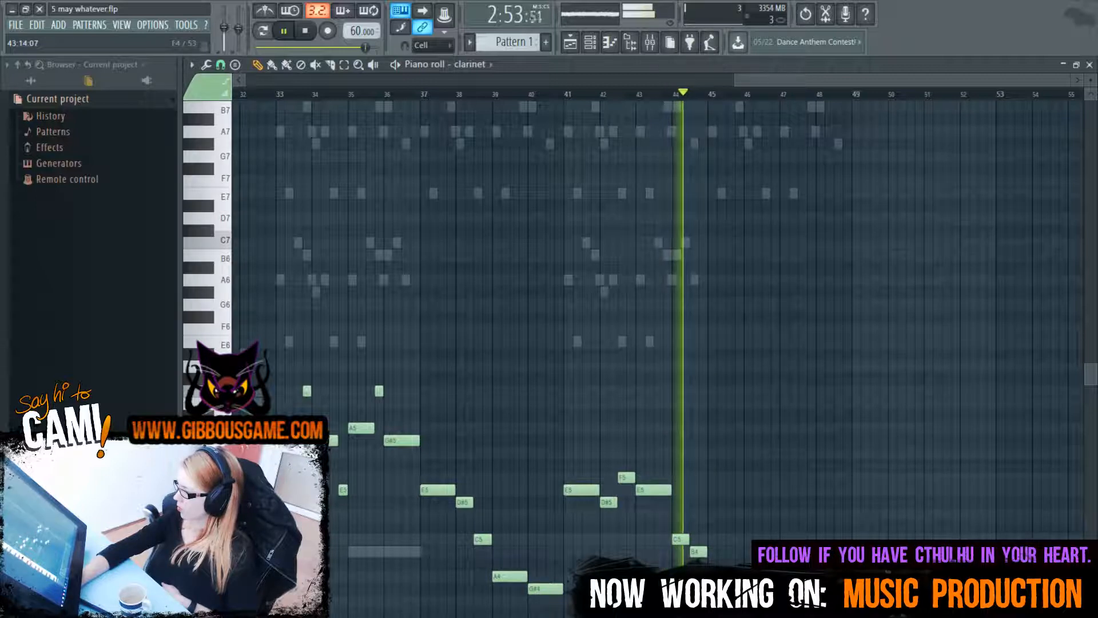
left_click(717, 489)
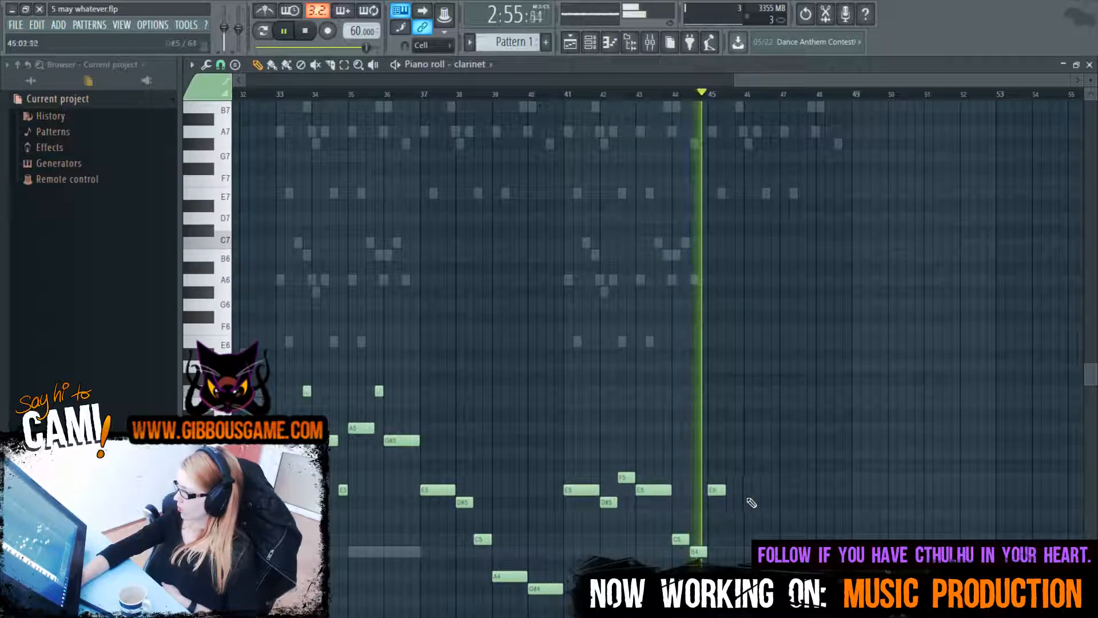
mouse_move(755, 502)
left_mouse_down()
mouse_move(742, 499)
mouse_move(761, 502)
left_mouse_up()
left_click(758, 502)
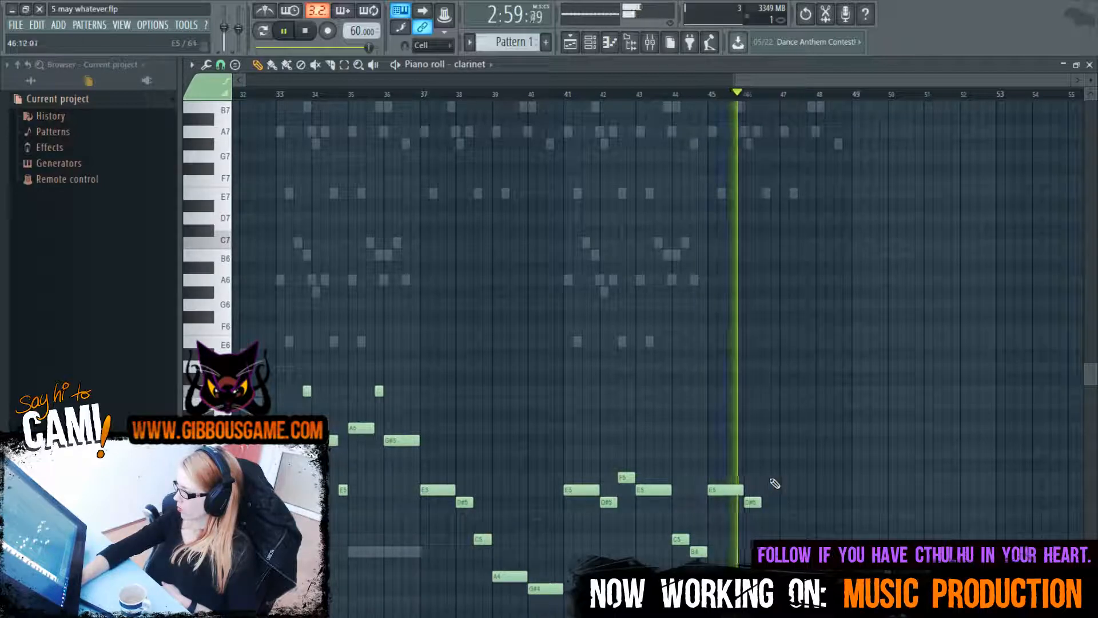
left_click(766, 476)
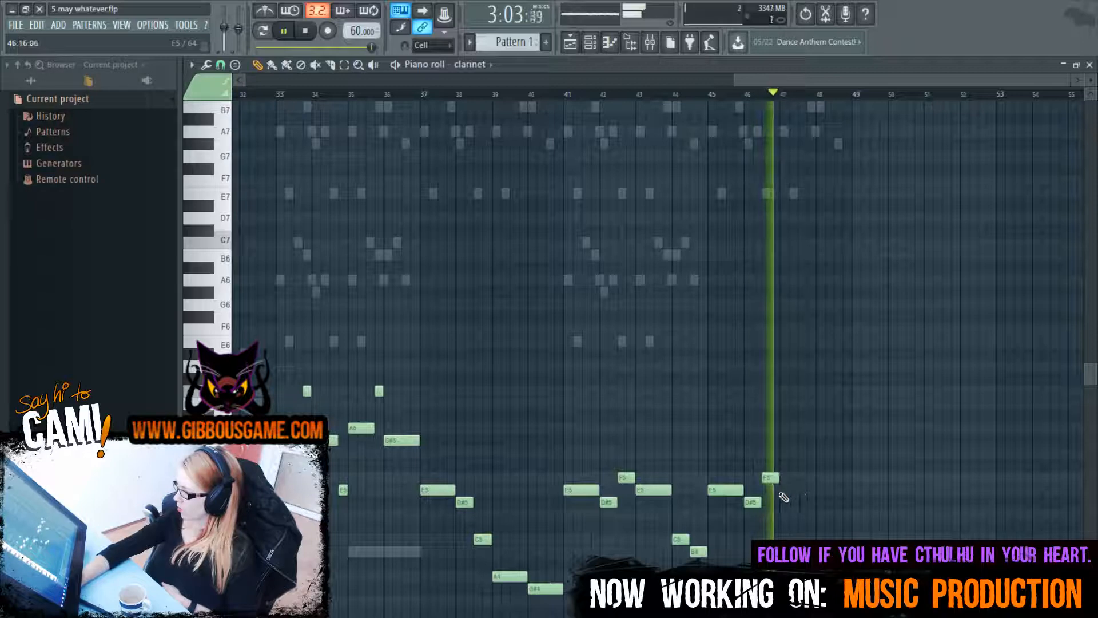
Play the clarinet part with the accompaniment from bar 45 to review the latest notes
scroll(815, 526, "up", 3)
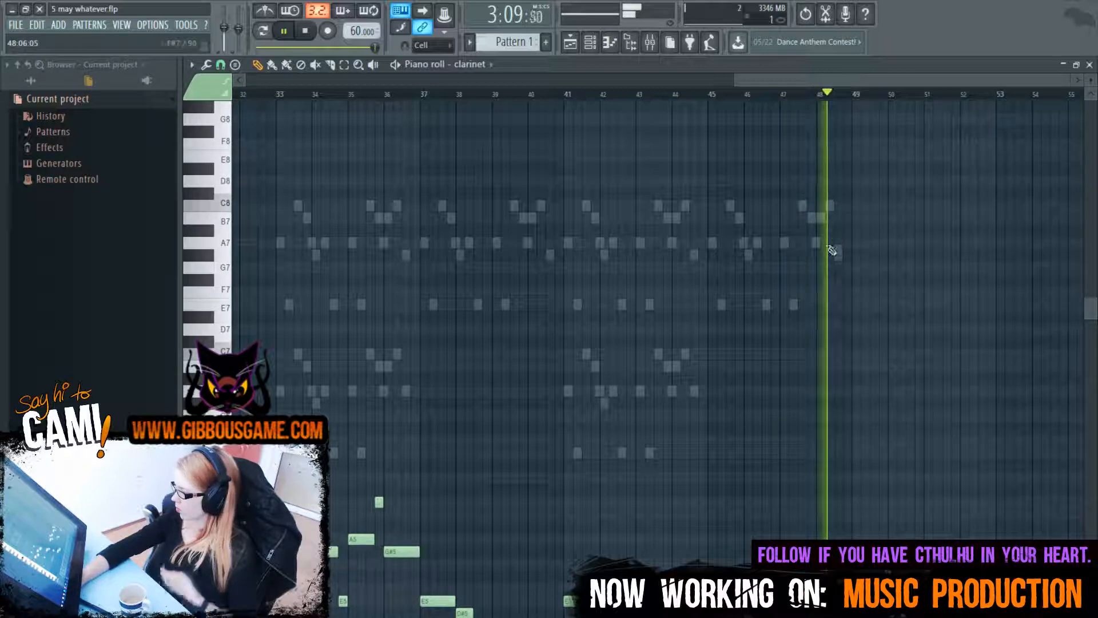
key("space")
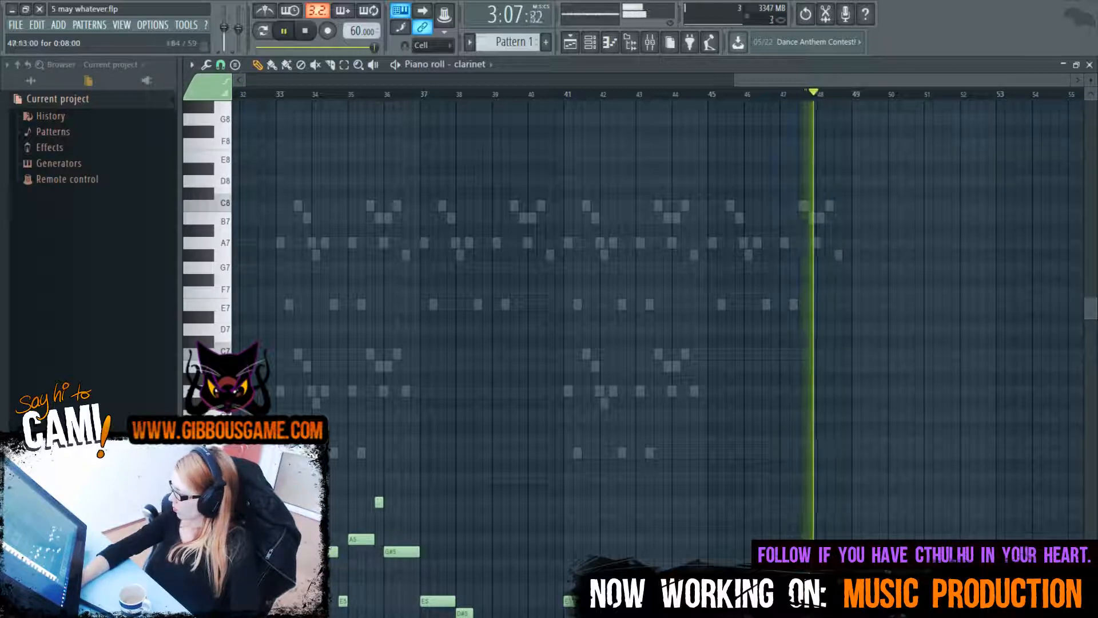
left_click(715, 95)
key("space")
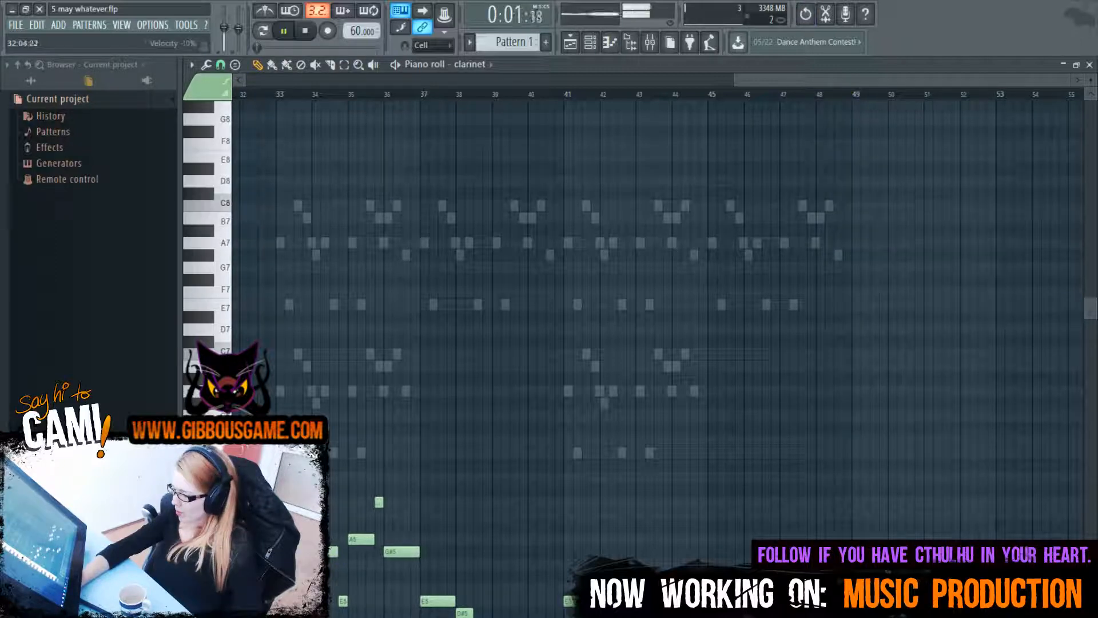
Switch to Toon Boom Harmony, bring the whole head into view, and save the NewsPaperNeil scene
key("alt+Tab")
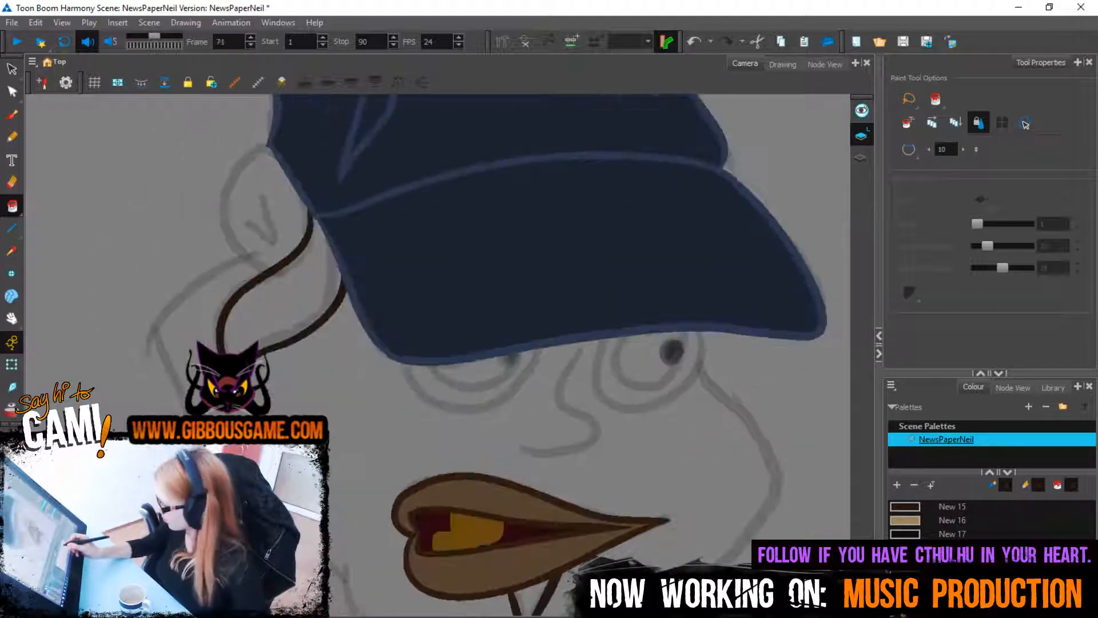
scroll(717, 509, "down", 3)
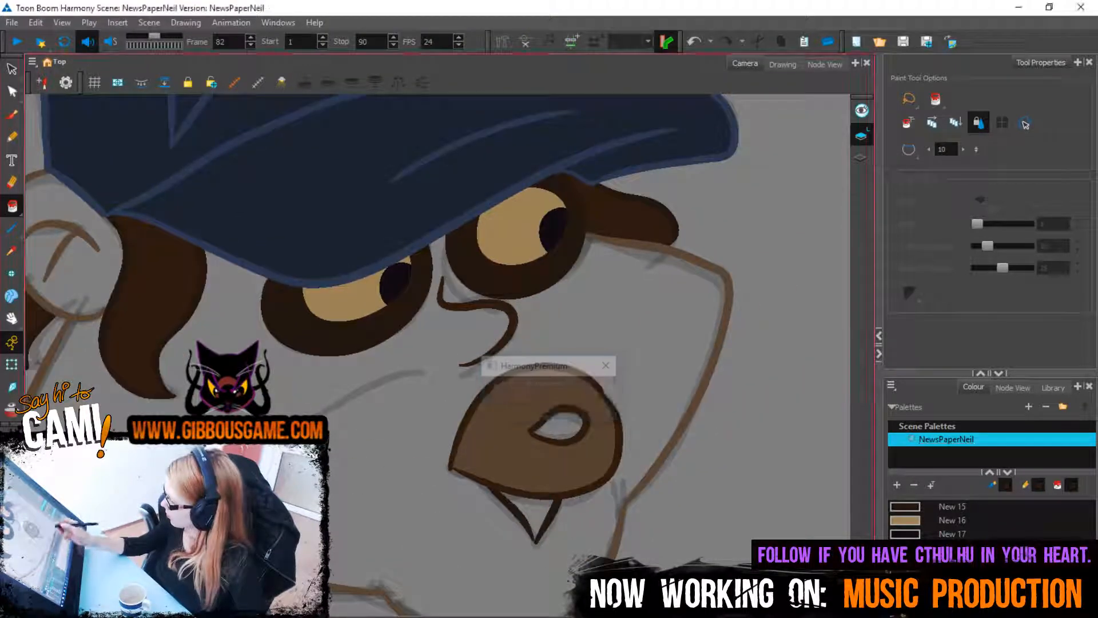
scroll(717, 509, "down", 2)
key("ctrl+s")
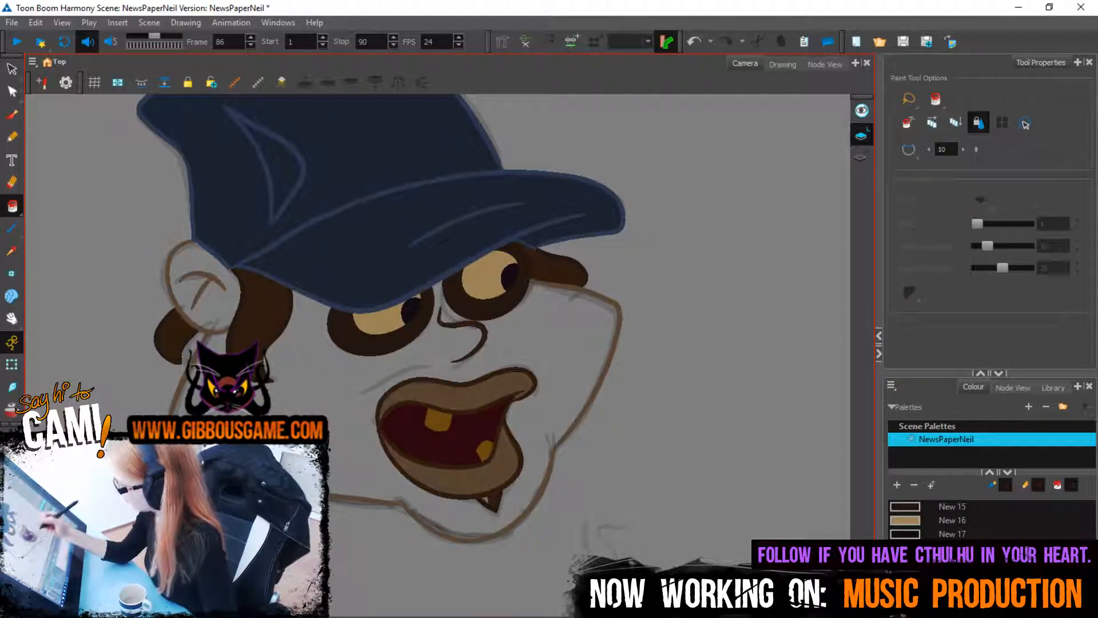
Fill only the unpainted areas of the character's face and ear with the brown skin colour on frames 88 to 90
left_click_drag(12, 206, 68, 231)
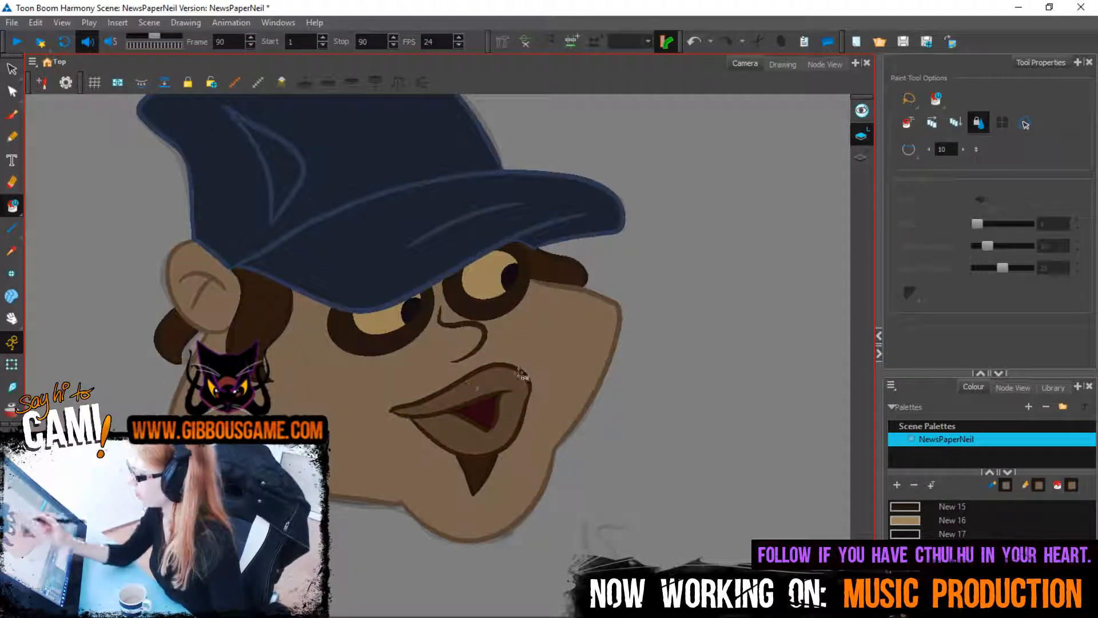
key("comma")
key("comma")
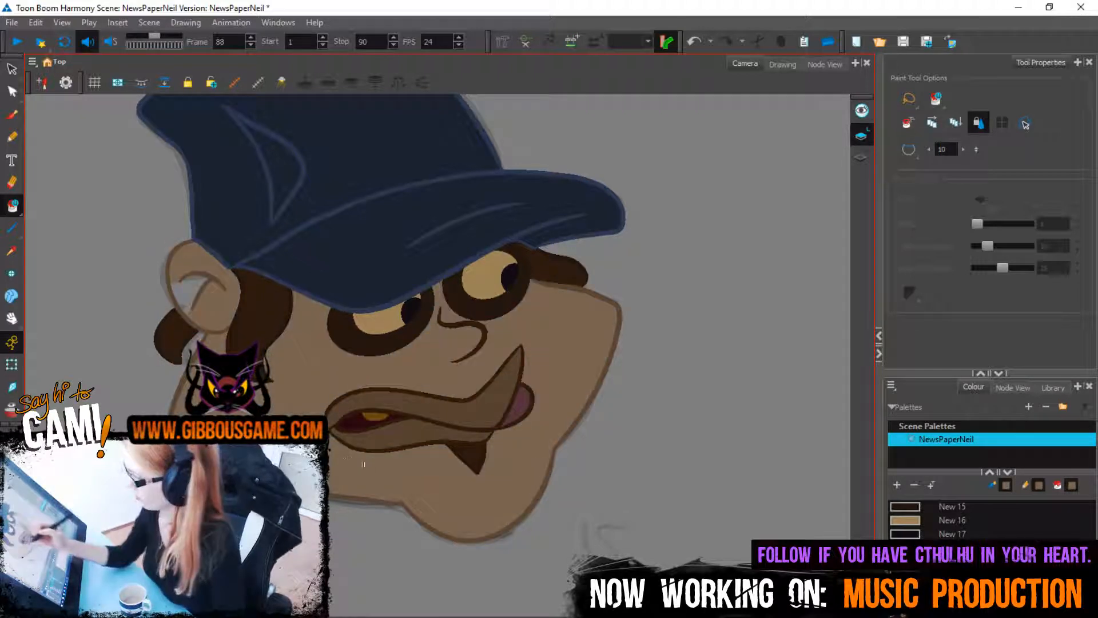
Fill the unpainted face and ear with the skin colour on the drawings between frames 88 and 80
key("comma")
key("comma")
key("comma")
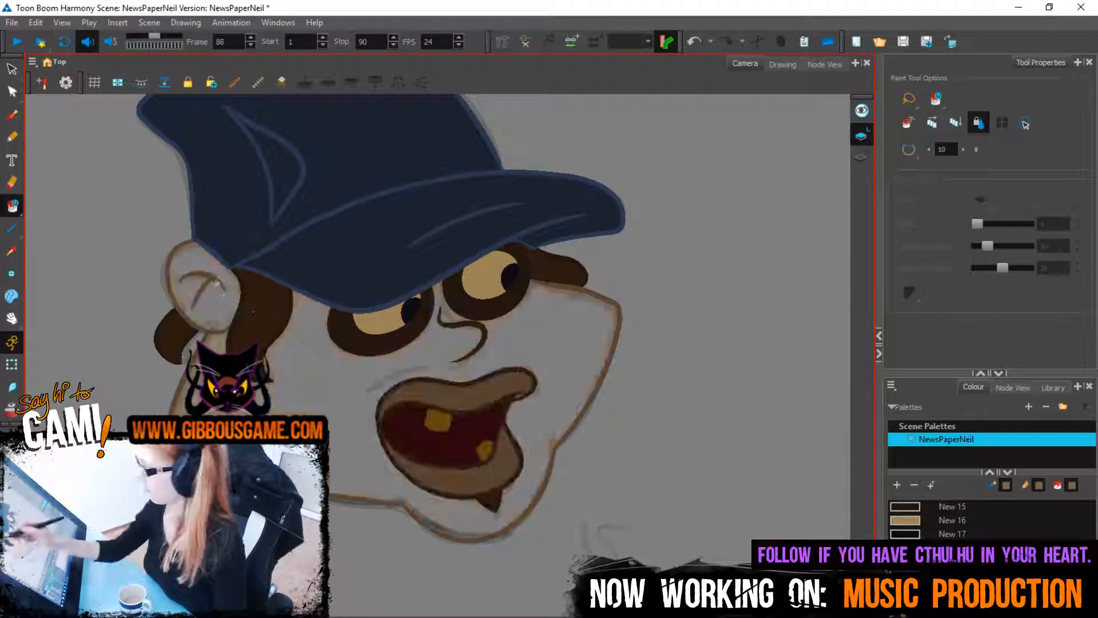
left_click_drag(255, 380, 280, 394)
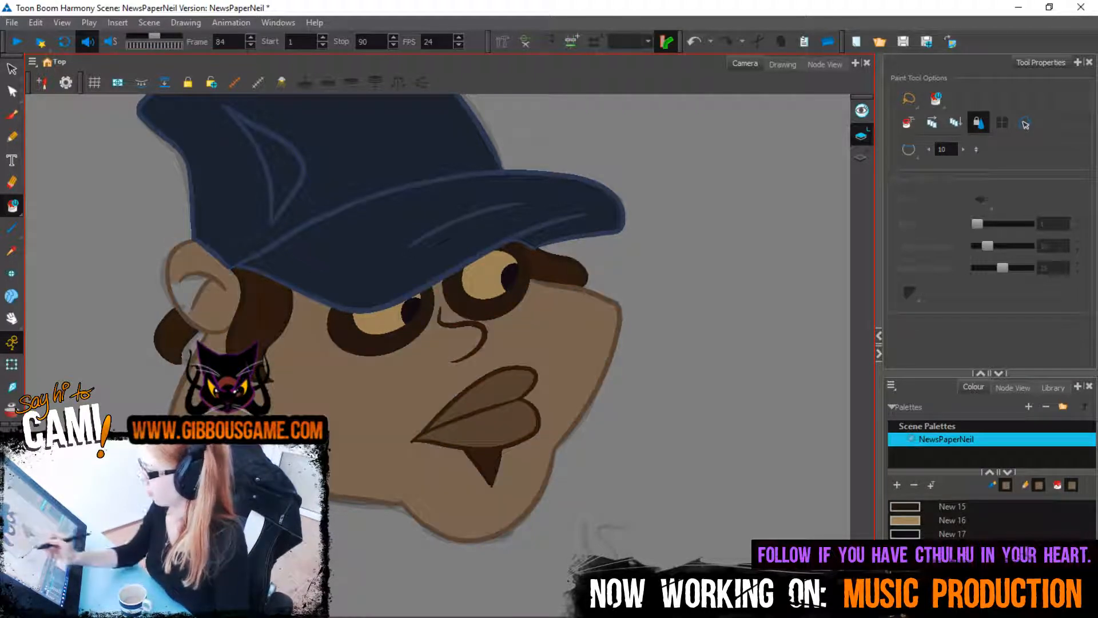
key("comma")
key("comma")
key("comma")
key("comma")
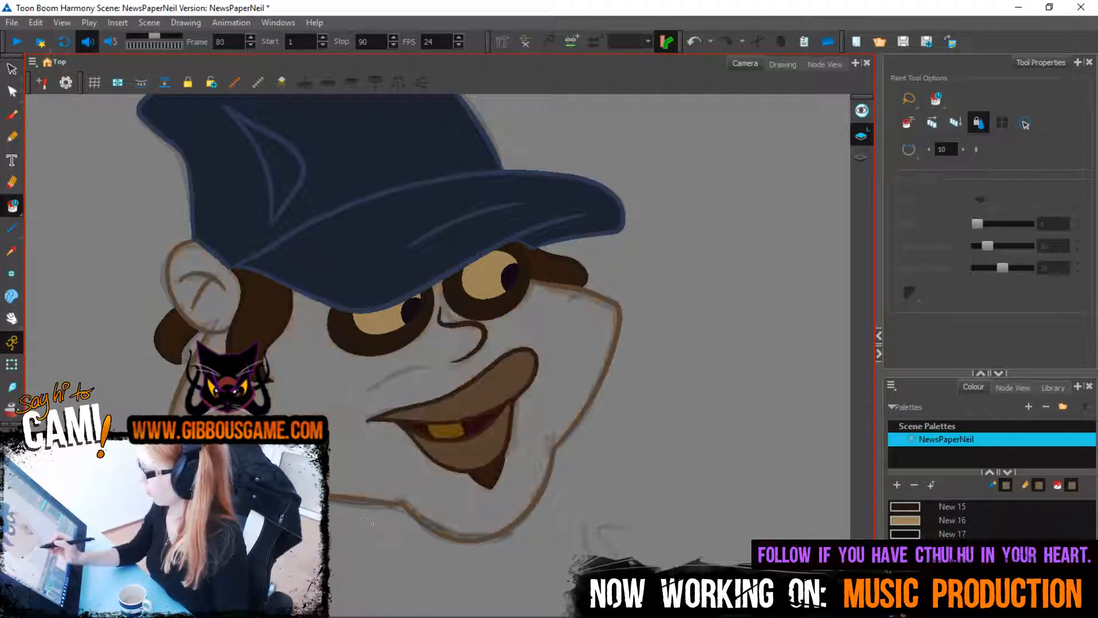
Fill the remaining unpainted face with the skin colour on the drawings from frame 80 back to 76
key("comma")
key("comma")
key("comma")
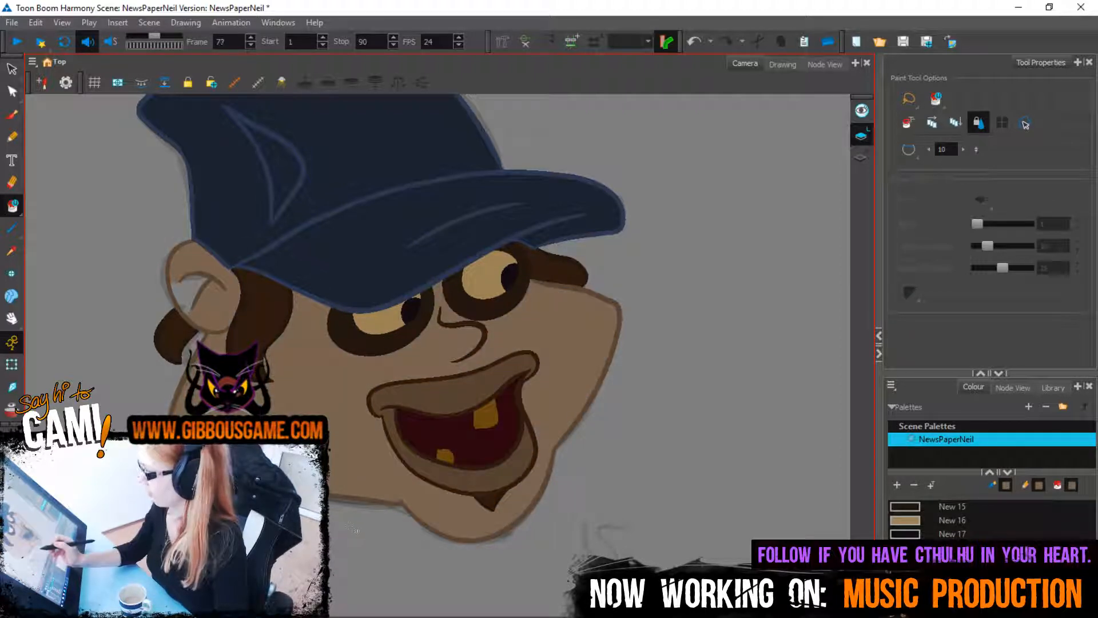
key("comma")
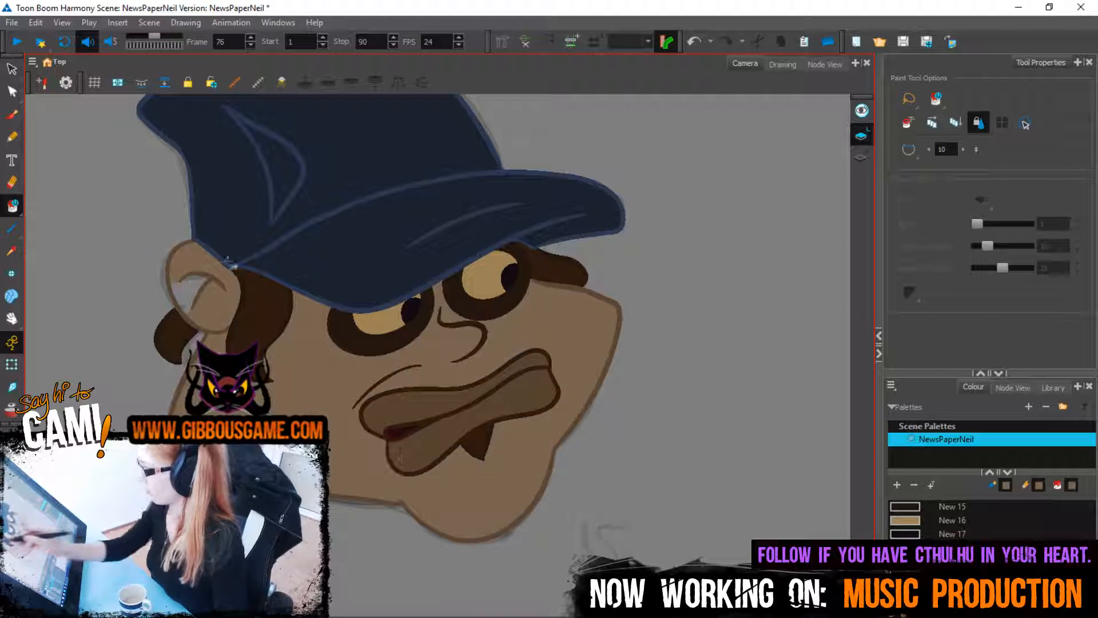
key("comma")
key("comma")
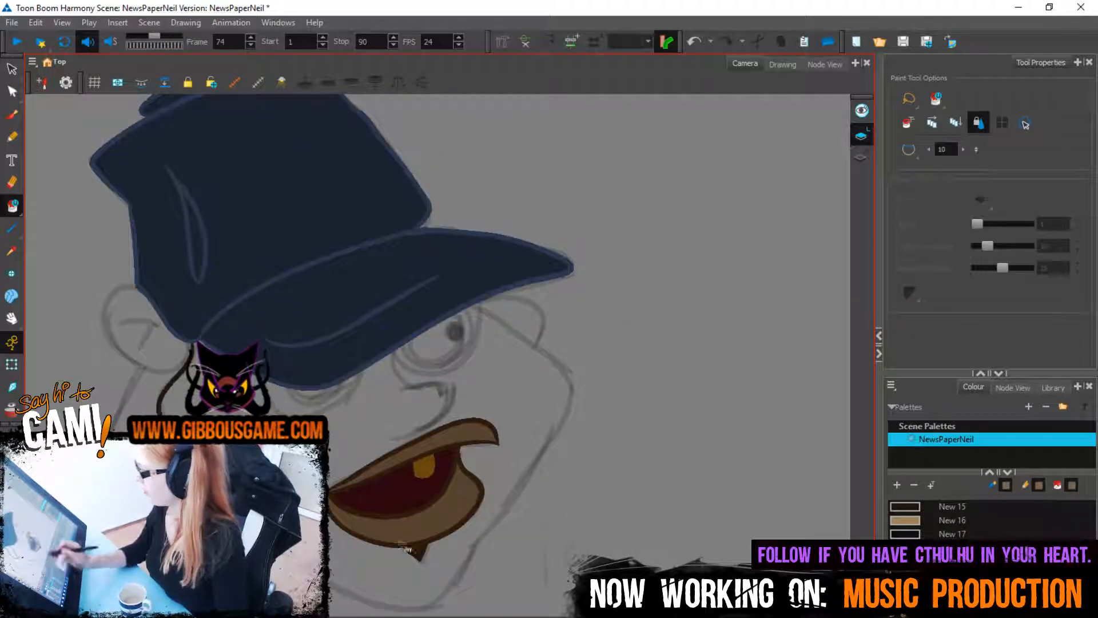
Go back through the drawings from frame 74 to 61 to check the hair, face and mouth fills
key("comma")
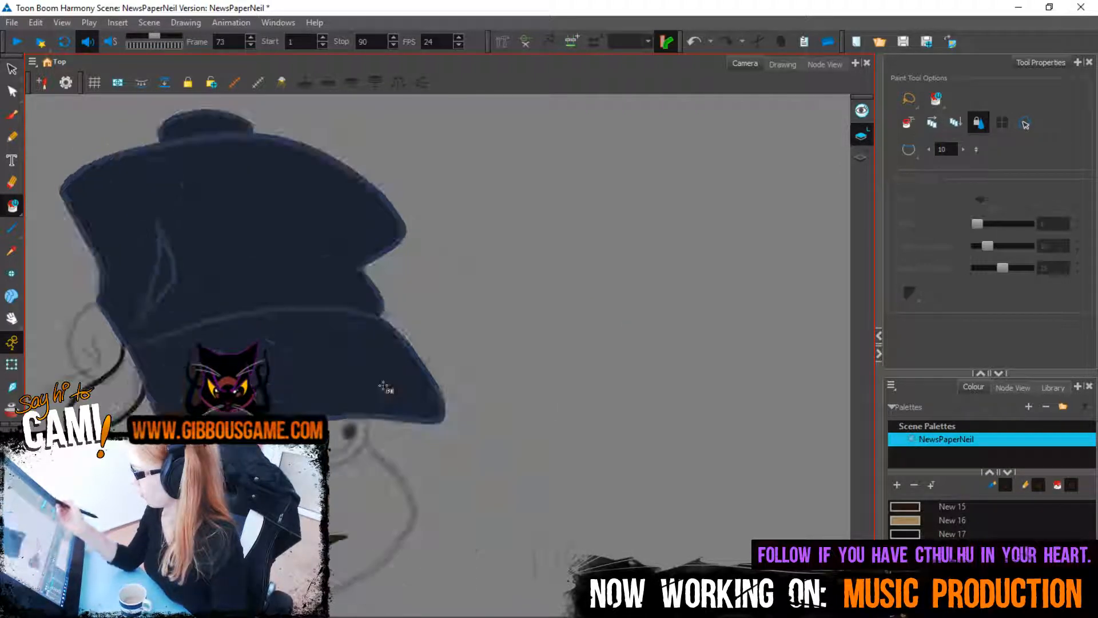
key("comma")
key("comma")
key("comma")
key("comma")
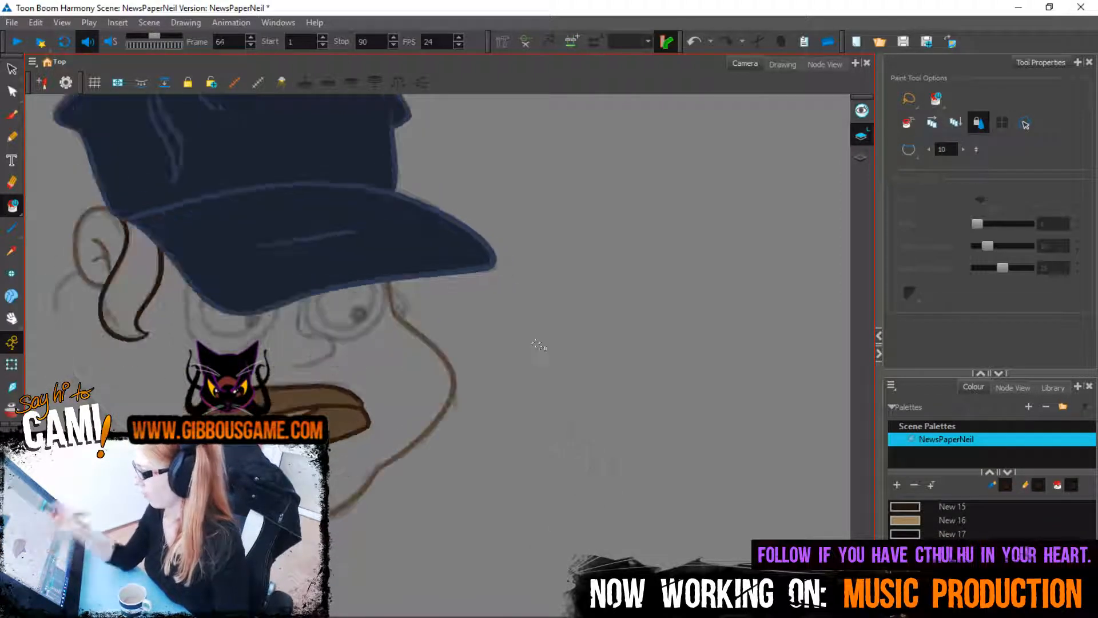
key("comma")
key("comma")
key("comma")
key("comma")
key("comma")
key("comma")
key("comma")
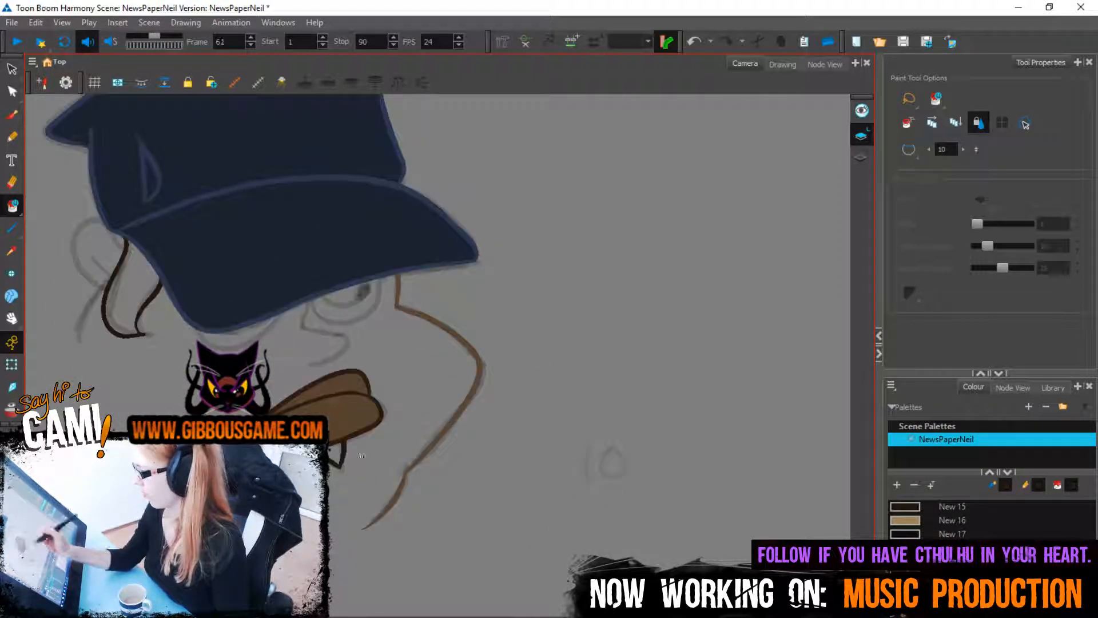
Fill the gap between the lips with dark red on the drawing around frame 56
key("comma")
key("comma")
key("comma")
key("comma")
key("comma")
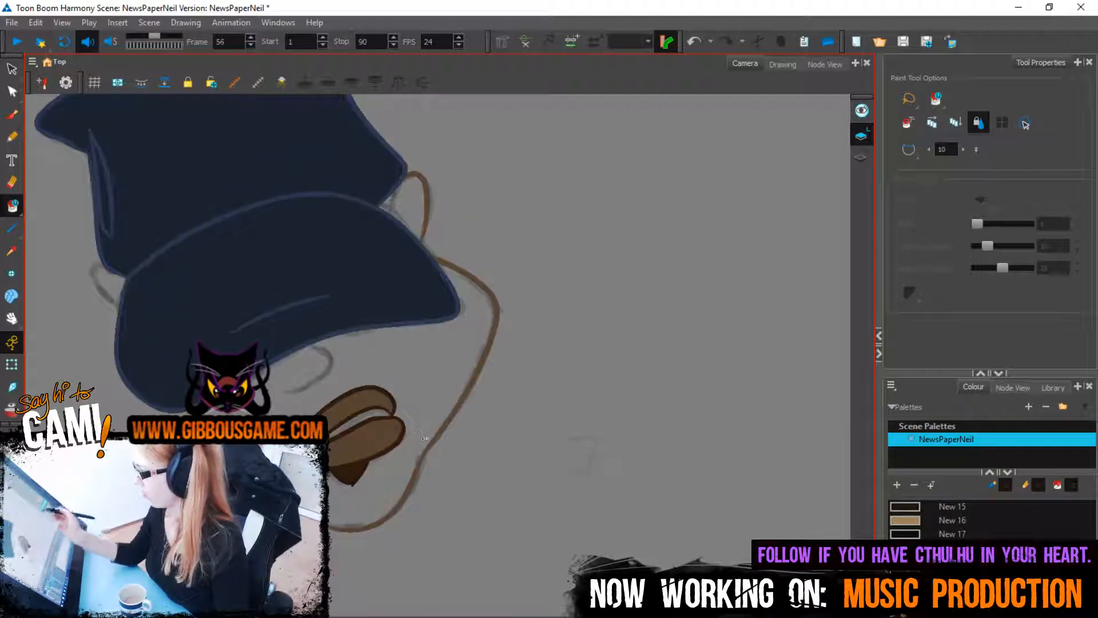
key("period")
key("period")
key("period")
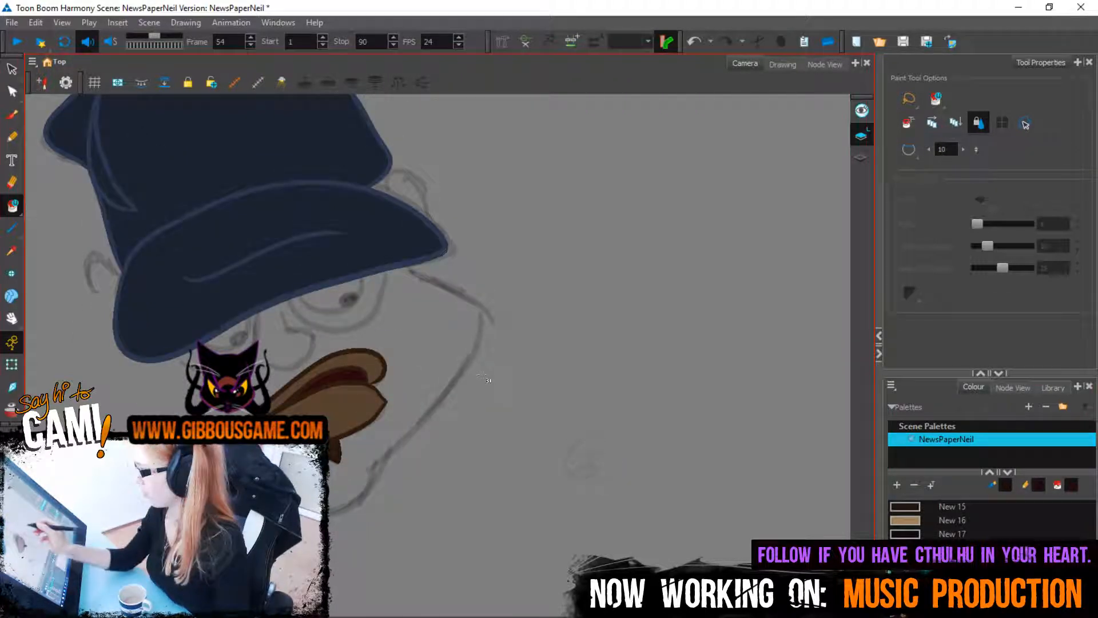
Go forward through the drawings from frame 54 to 79 to examine the mouth and hair fills
key("period")
key("period")
key("period")
key("period")
key("period")
key("period")
key("period")
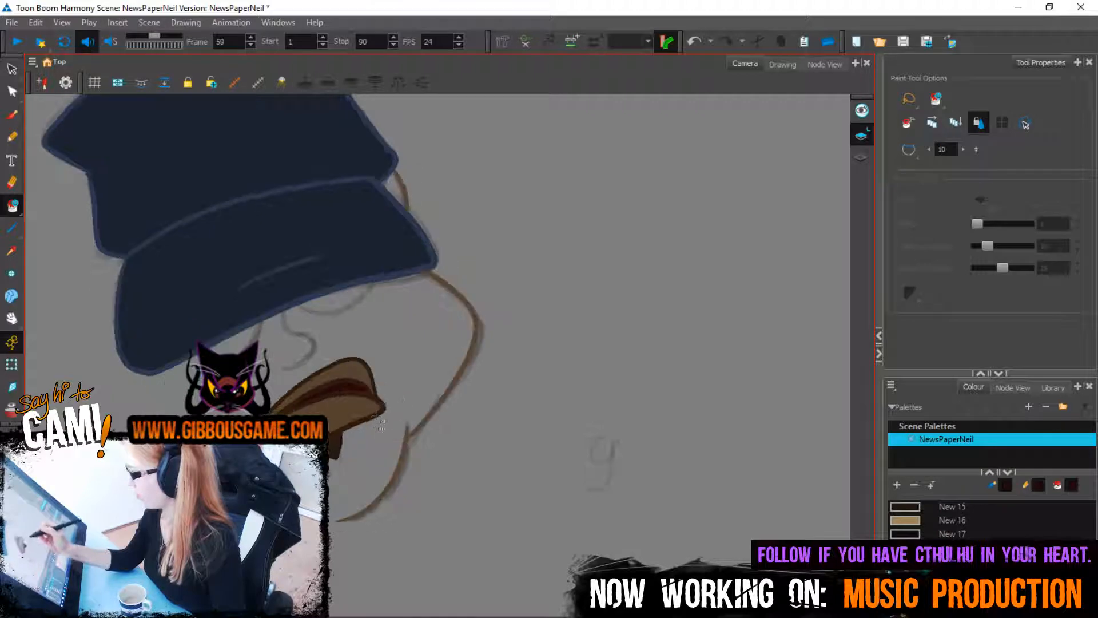
key("period")
key("period")
key("period")
key("period")
key("period")
key("period")
key("period")
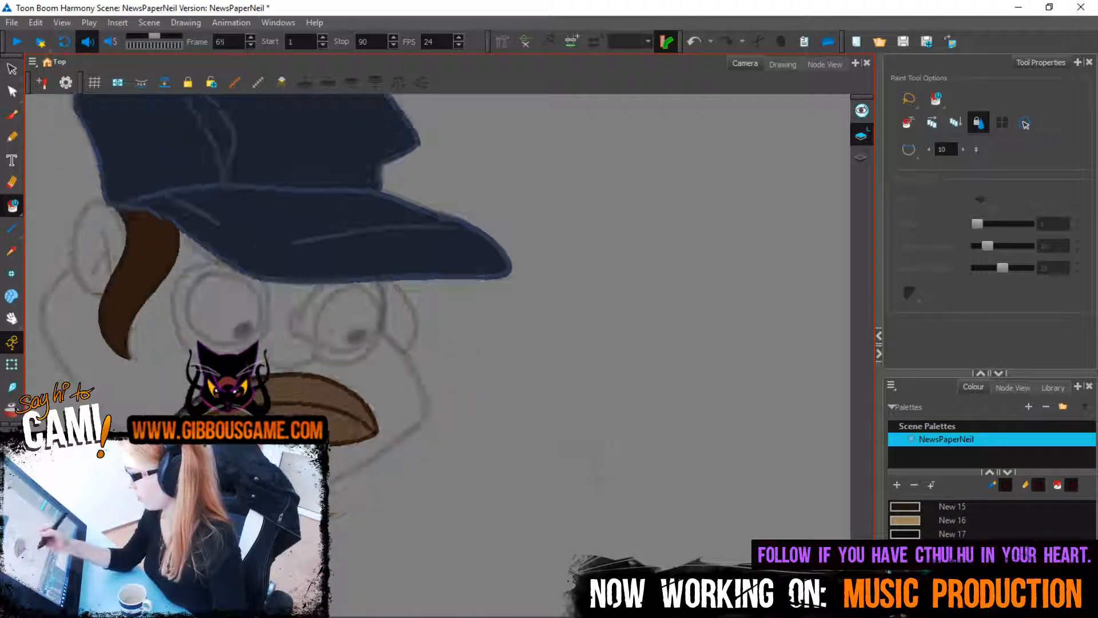
key("period")
key("period")
key("period")
key("period")
key("period")
key("period")
key("period")
key("period")
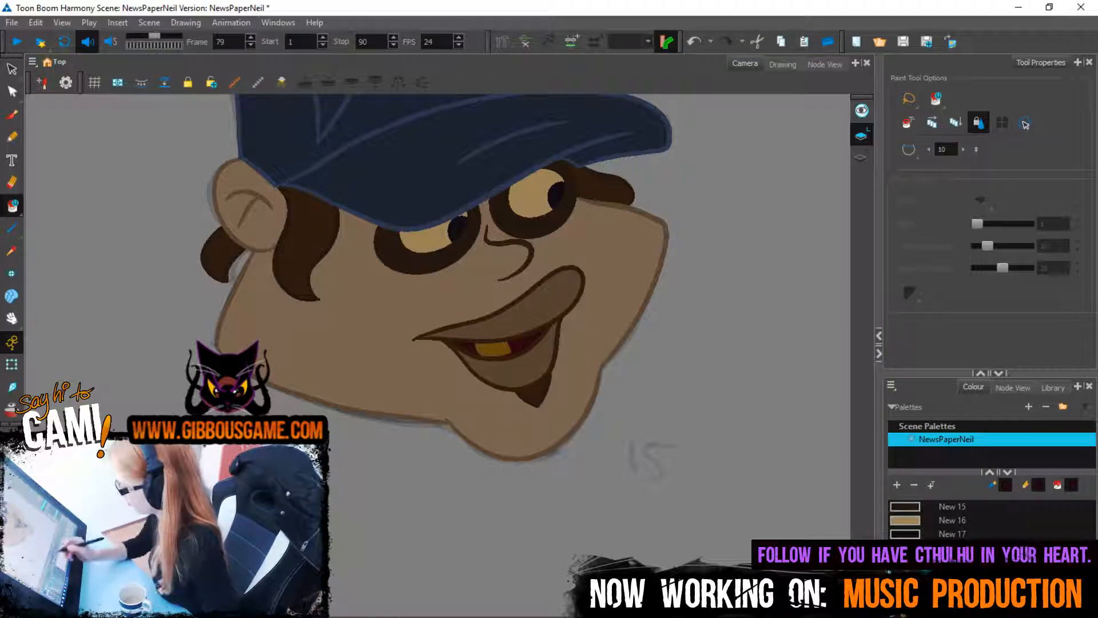
Go back through the drawings from frame 79 to about frame 48 to look for unpainted areas
key("comma")
key("comma")
key("comma")
key("comma")
key("comma")
key("comma")
key("comma")
key("comma")
key("comma")
key("comma")
key("comma")
key("comma")
key("comma")
key("comma")
key("comma")
key("comma")
key("comma")
key("comma")
key("comma")
key("comma")
key("comma")
key("comma")
key("comma")
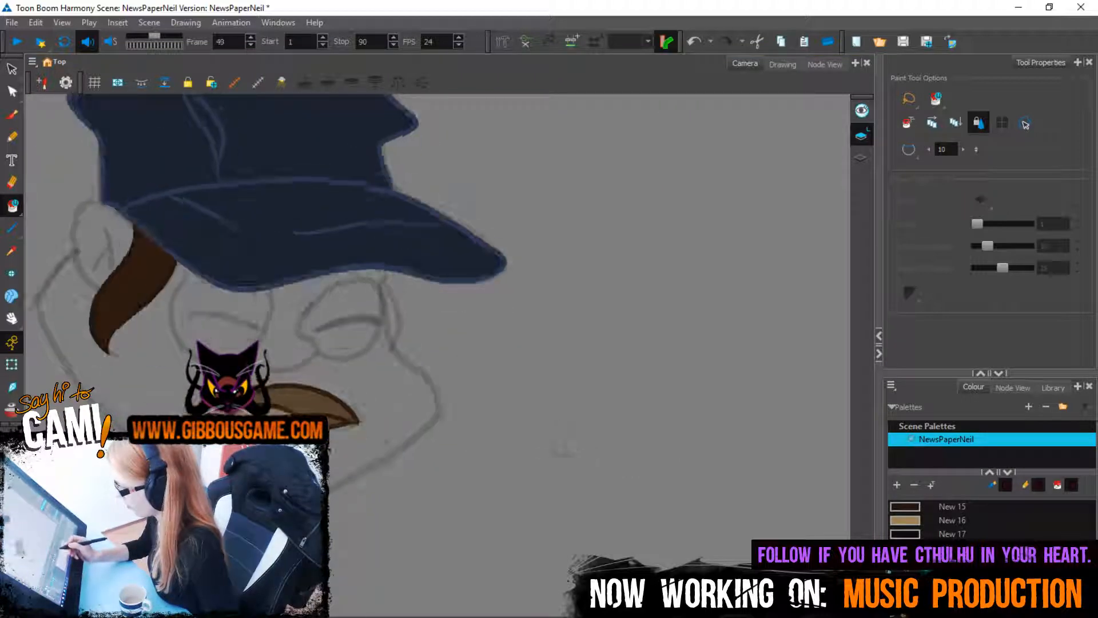
Review the drawings forward from frame 48 to 65 and play the animation to check the fills
key("period")
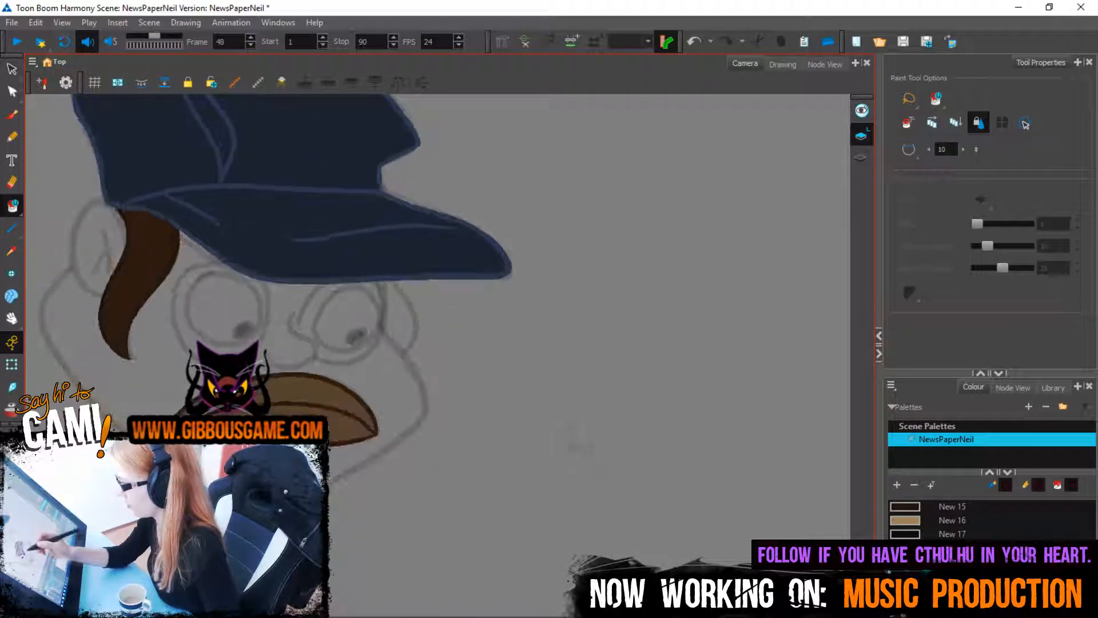
key("period")
key("period")
key("period")
key("period")
key("period")
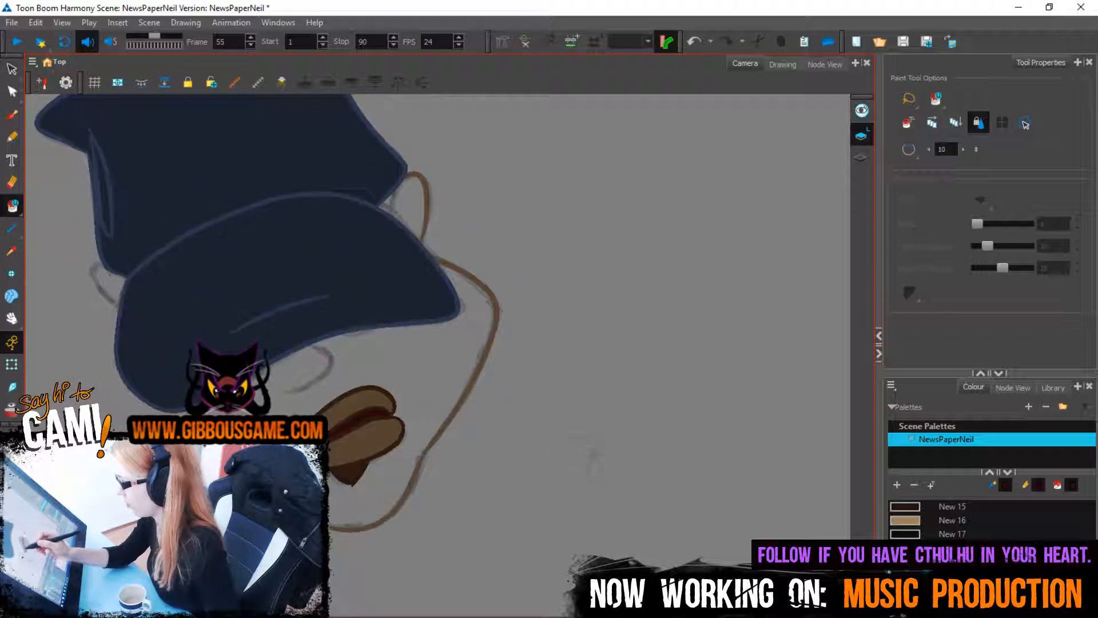
key("period")
key("period")
key("period")
key("period")
key("period")
key("period")
key("period")
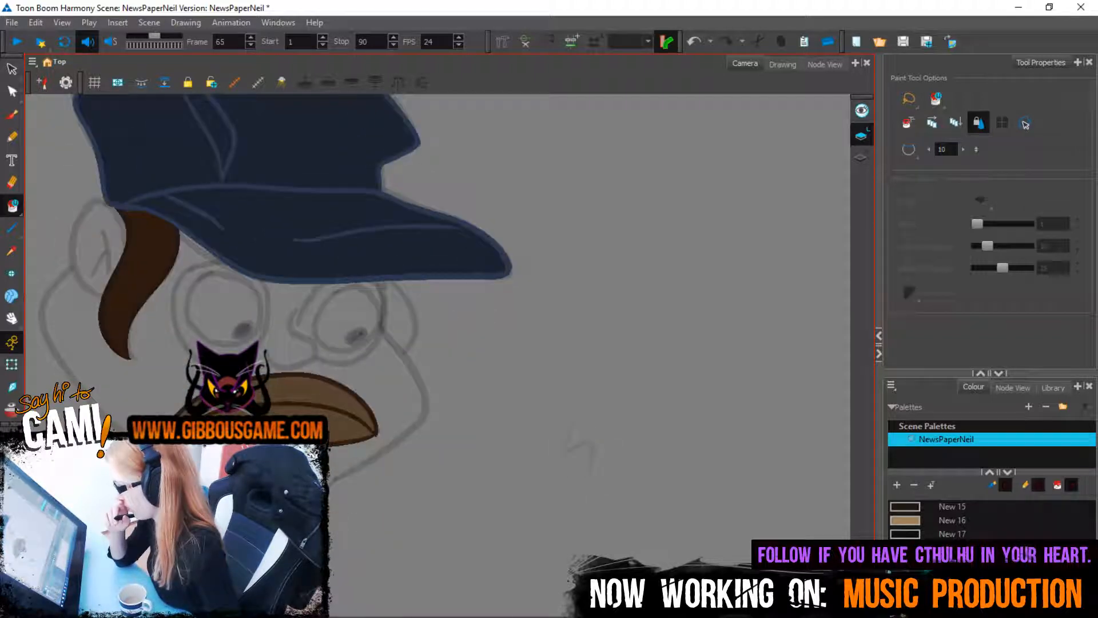
key("Return")
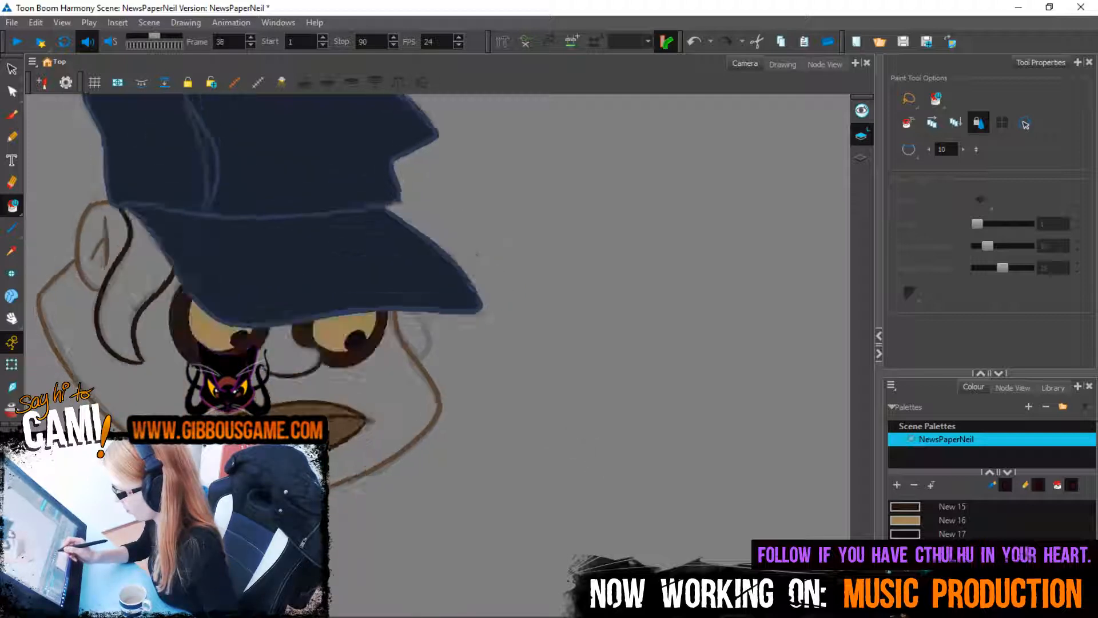
Fill the unpainted sideburn on the drawing at frame 31 with the dark brown hair colour
key("comma")
key("comma")
key("comma")
key("comma")
key("comma")
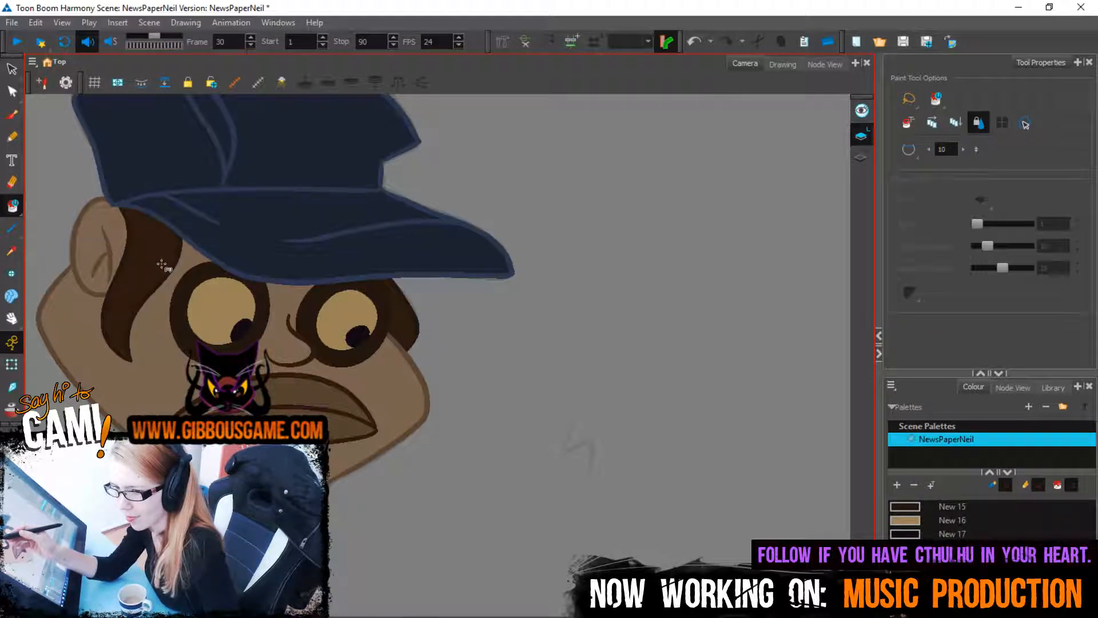
key("period")
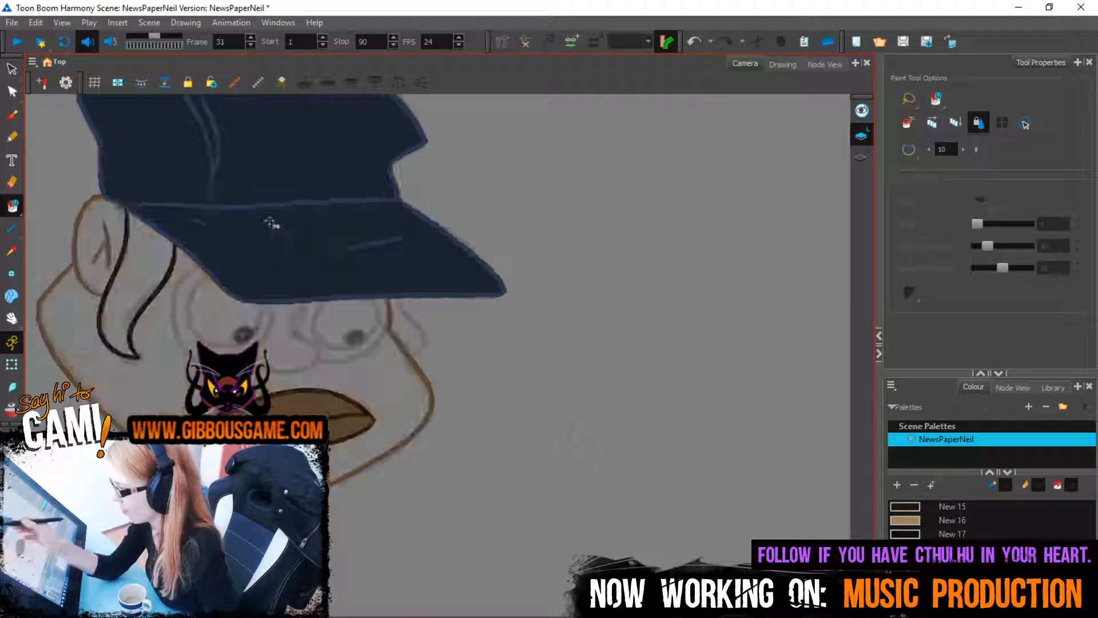
left_click(126, 318)
left_click(11, 137)
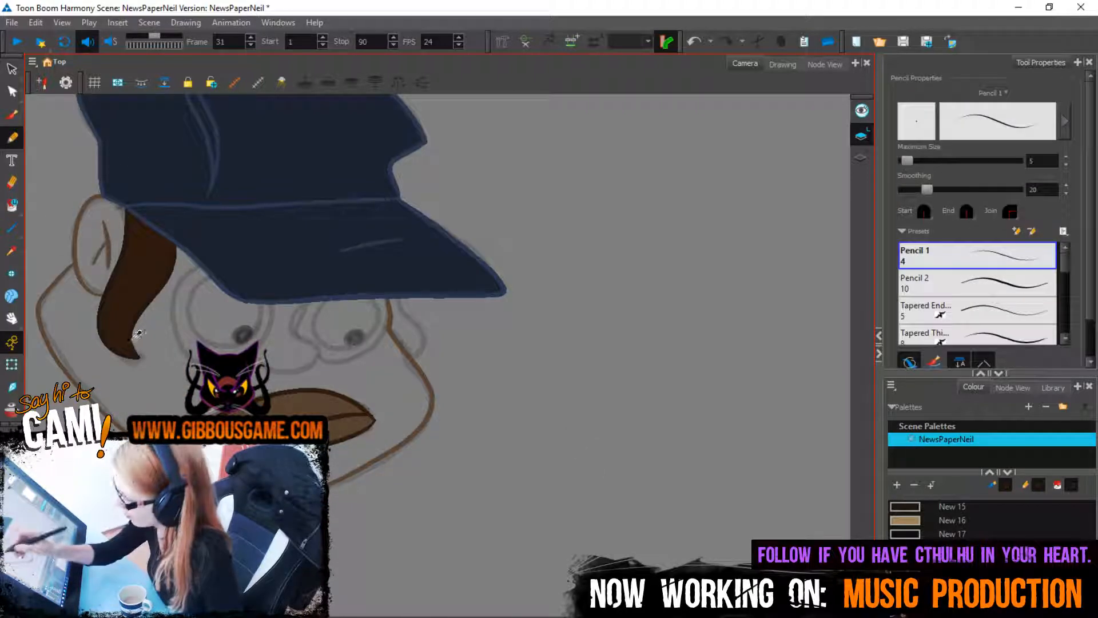
left_click(12, 205)
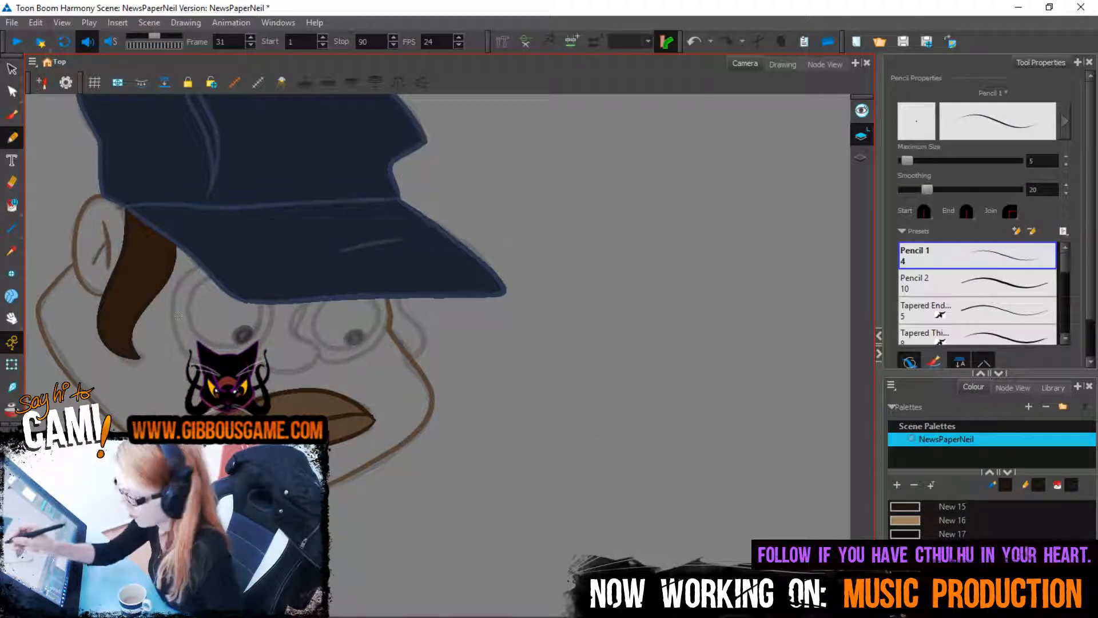
left_click(153, 329)
key("ctrl+z")
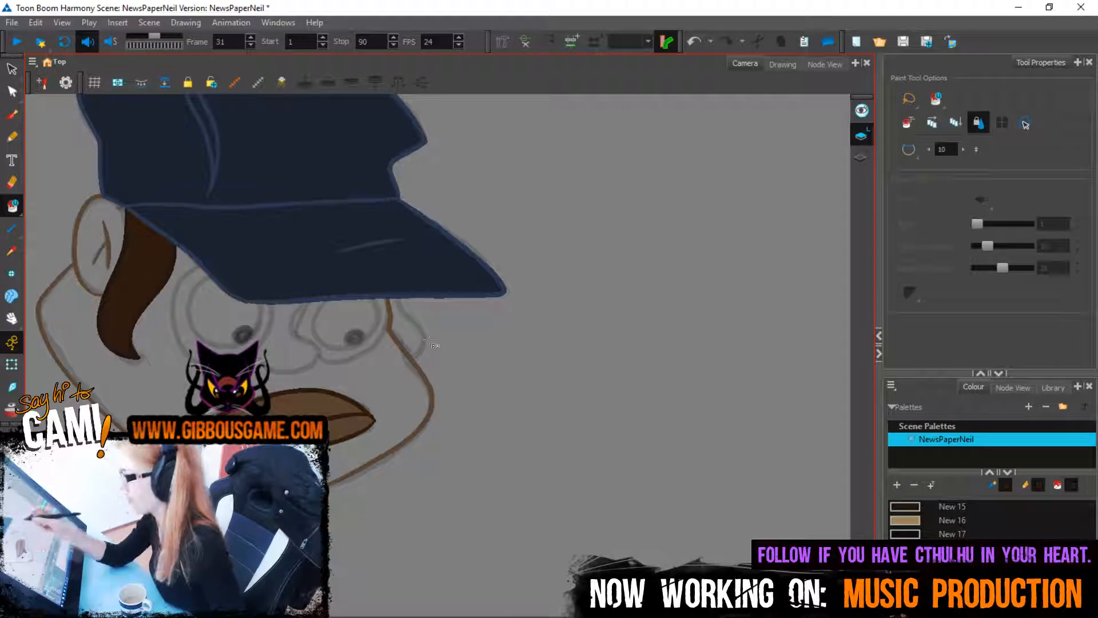
Show the body sketch together with the head and play the animation in the full camera view
left_click(114, 612)
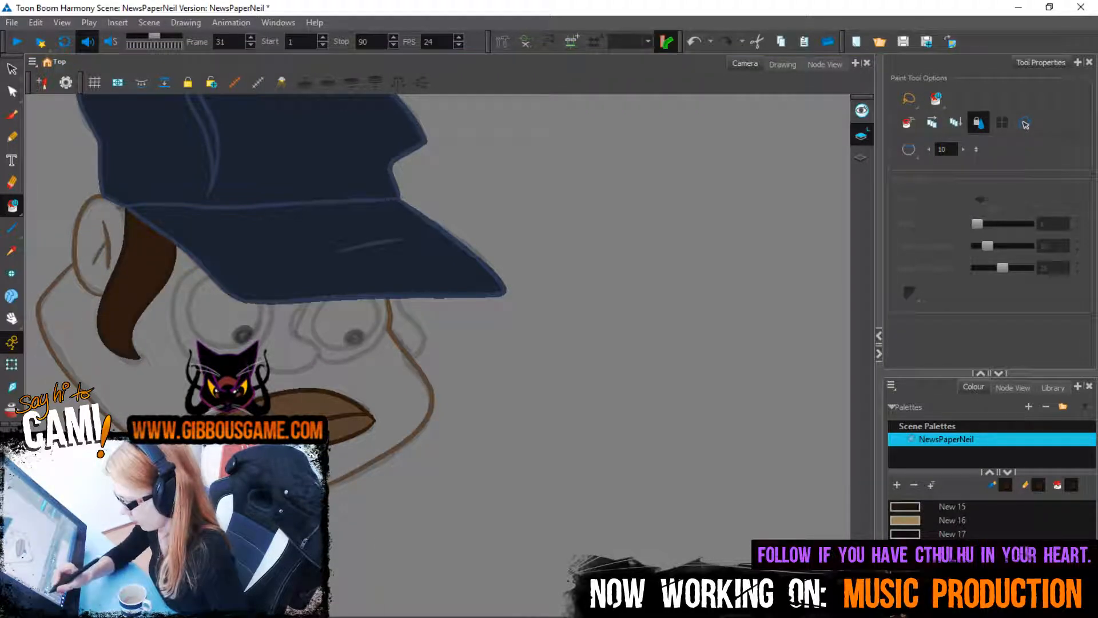
left_click(35, 612)
left_click(594, 72)
key("shift+m")
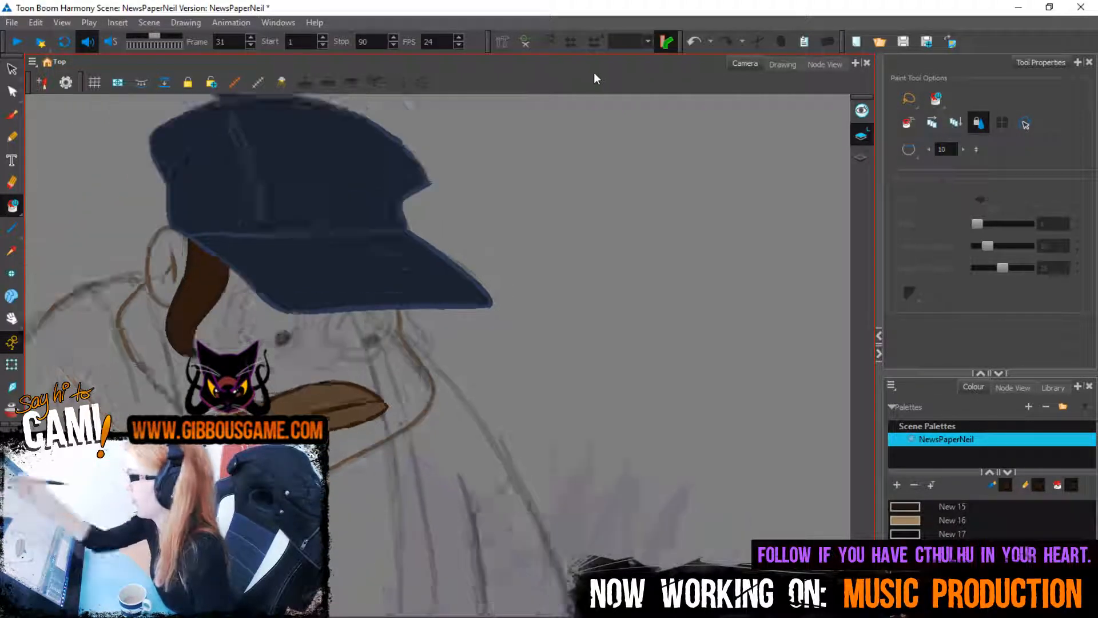
key("Return")
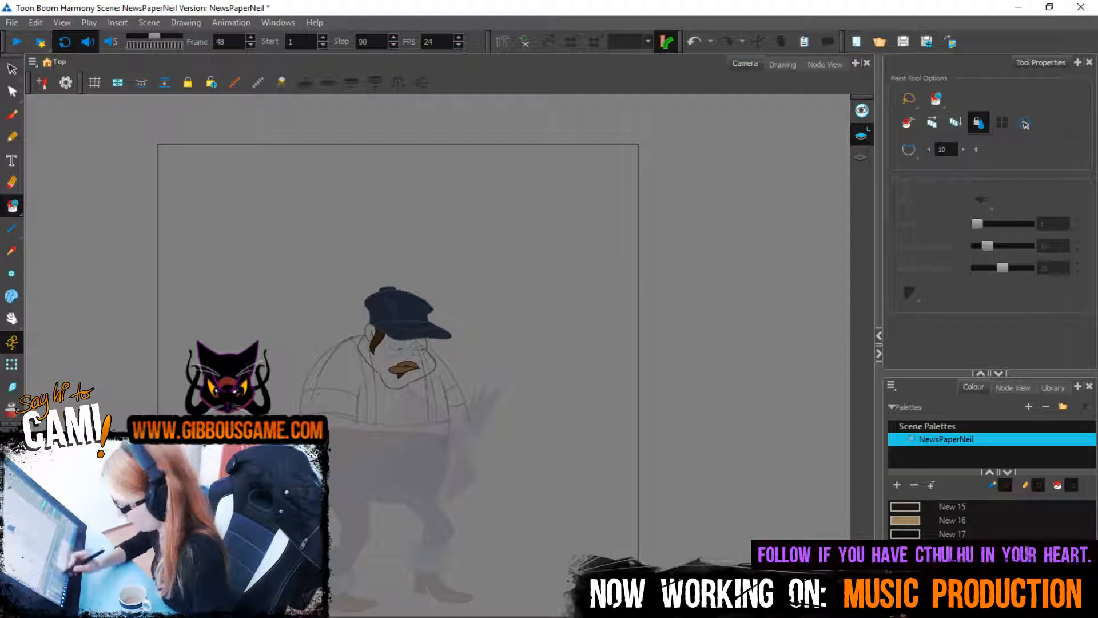
Select the torso line layer and add a new drawing layer with the default name
left_click(171, 612)
key("ctrl+r")
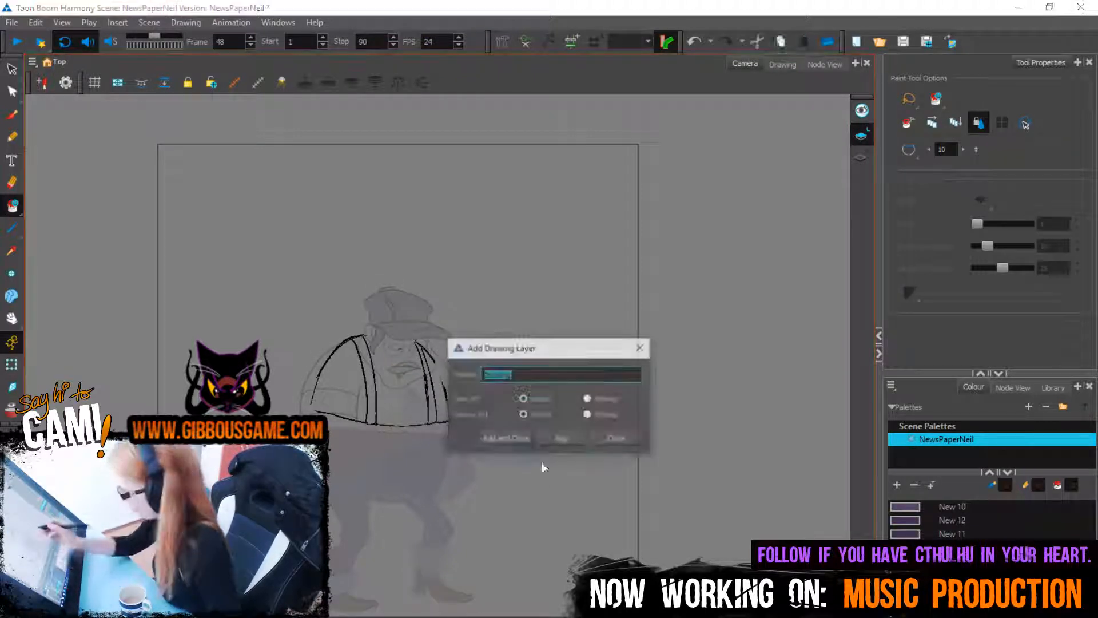
left_click(517, 441)
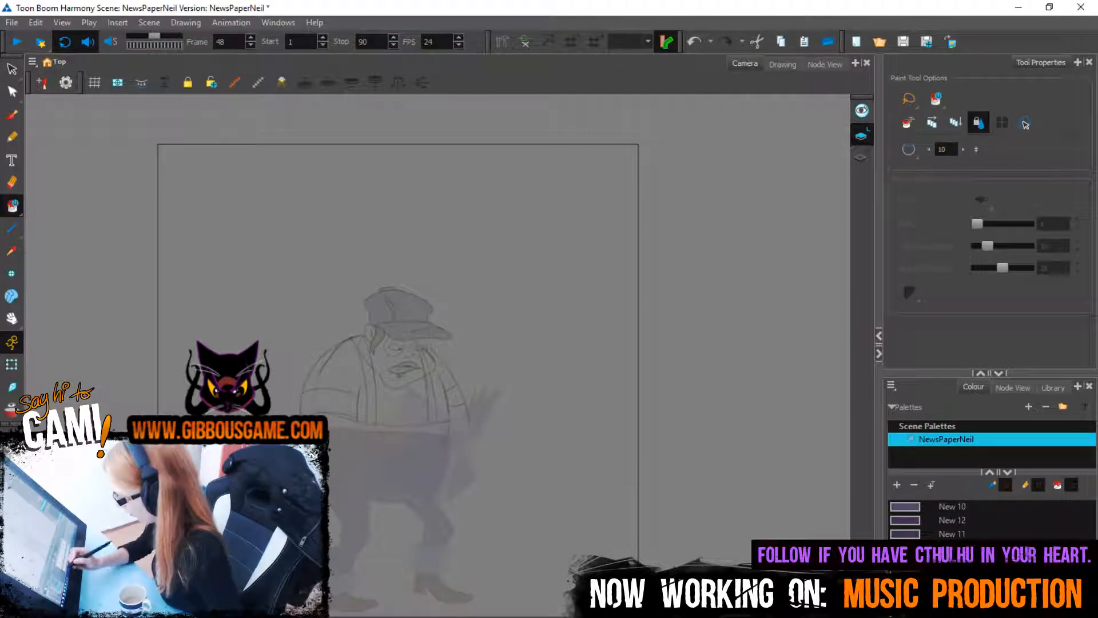
Go to frame 1 and toggle layer visibility to show the torso line sketch with the painted trousers as reference
key("shift+comma")
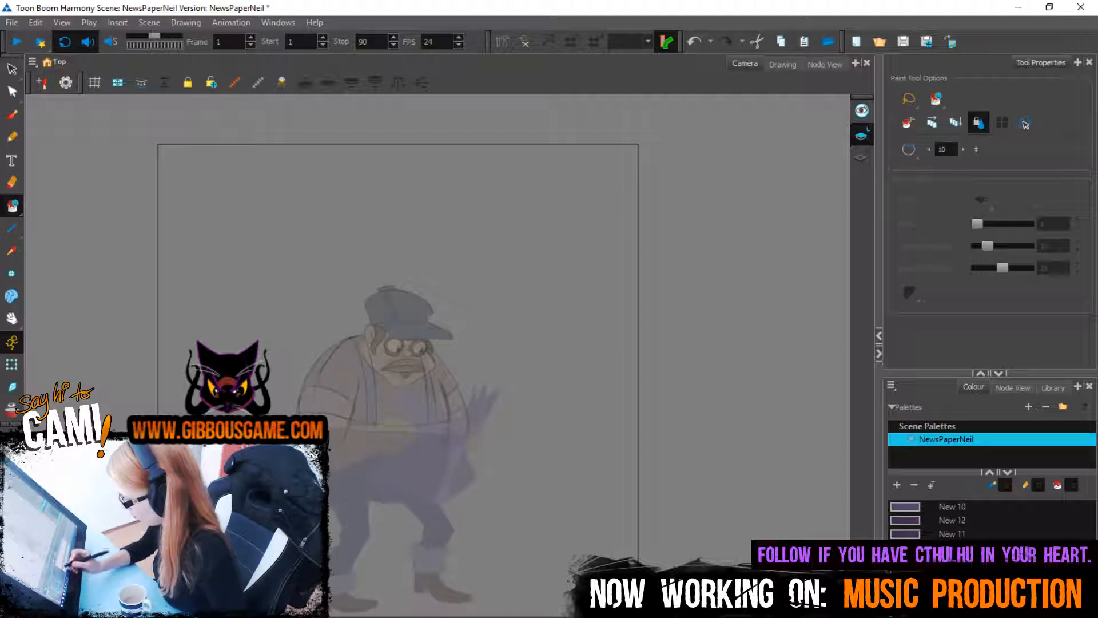
left_click(172, 612)
left_click(172, 612)
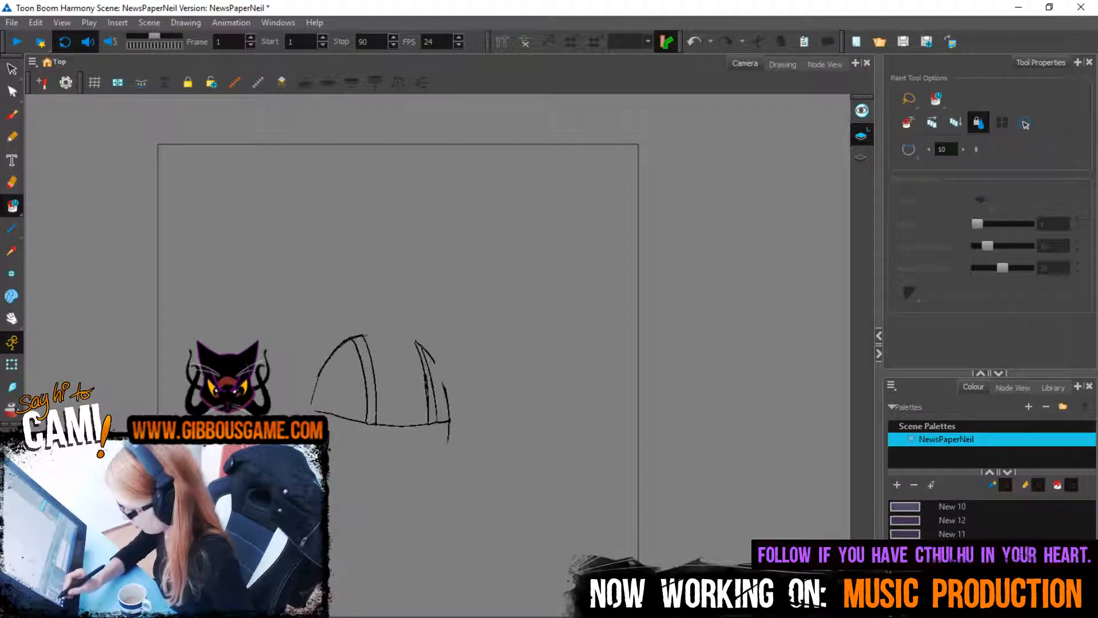
left_click(171, 612)
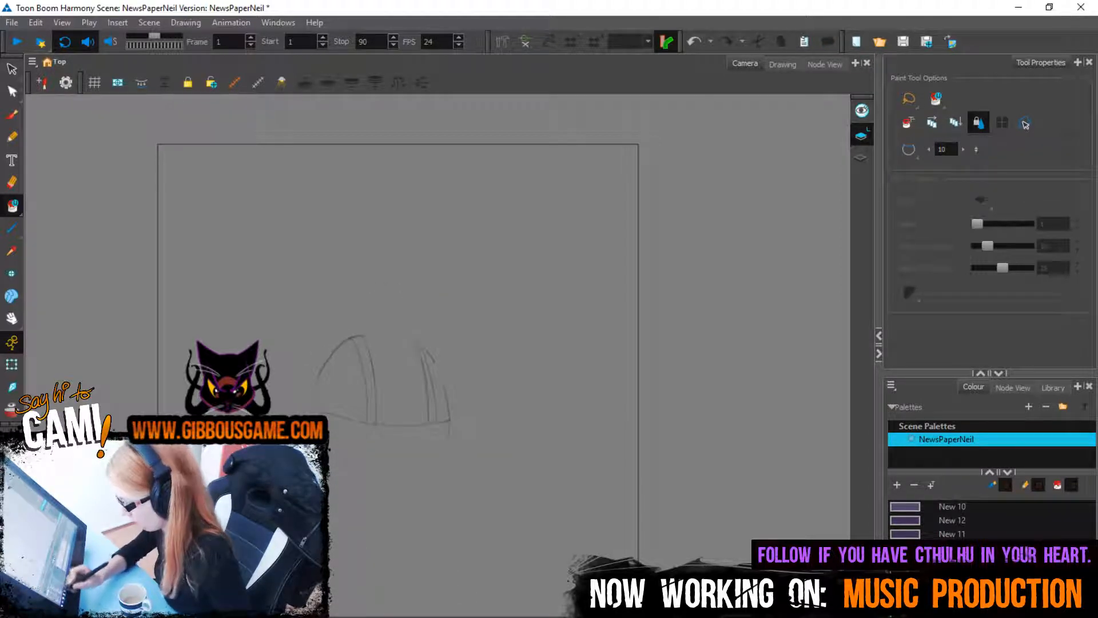
left_click(171, 612)
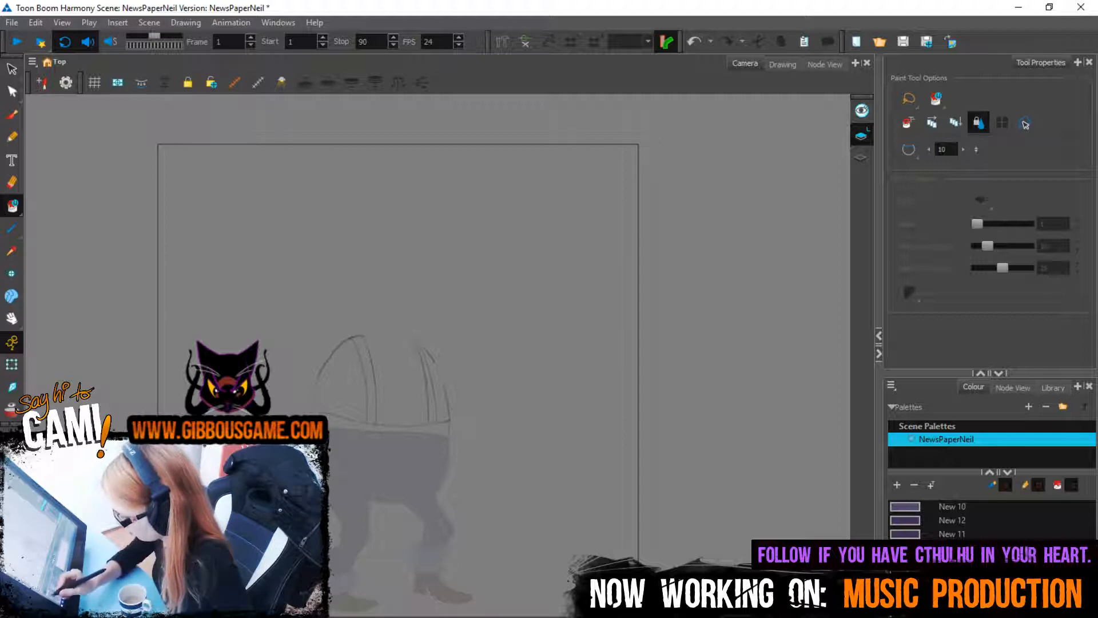
left_click(368, 252)
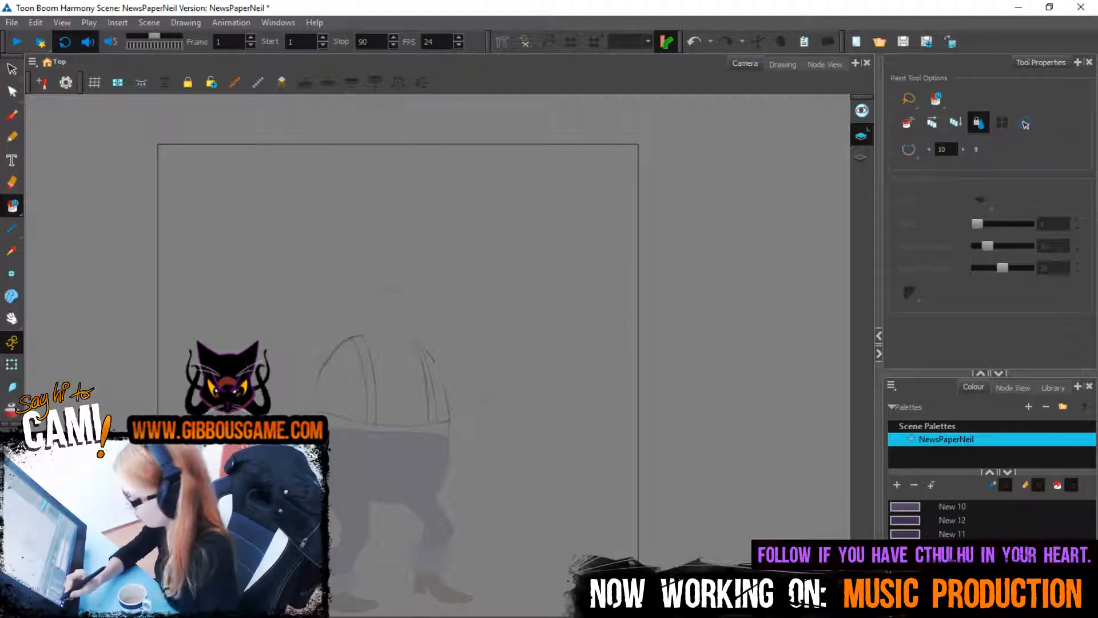
Pick the trousers' dark navy colour and trace the outer edge of the left suspender strap with the Pencil 1 preset
key("alt+slash")
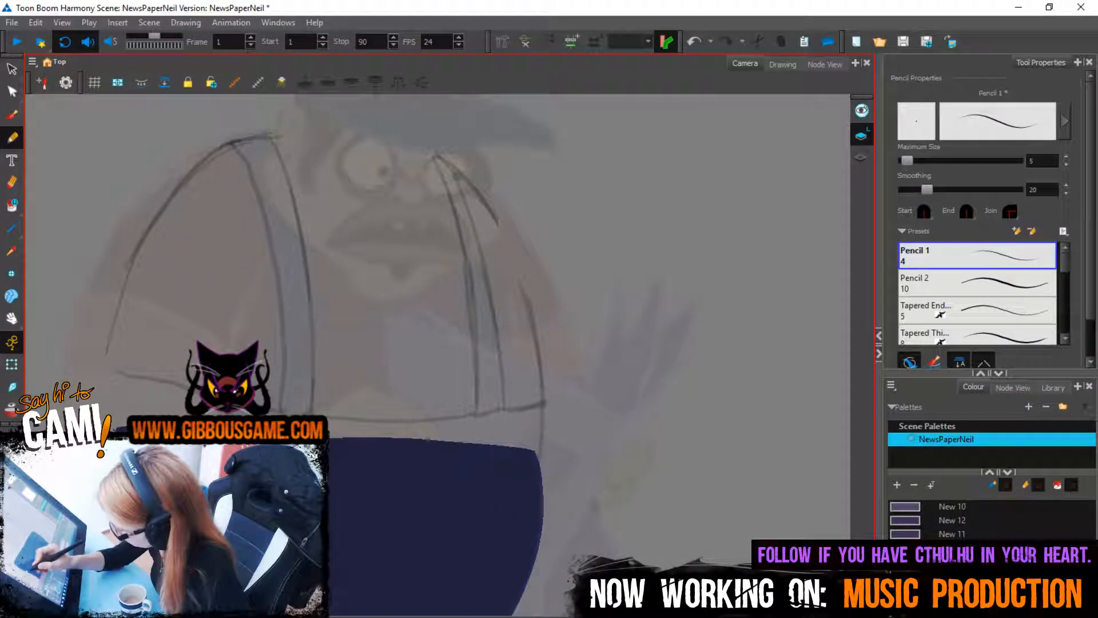
left_click(412, 538)
left_click(12, 138)
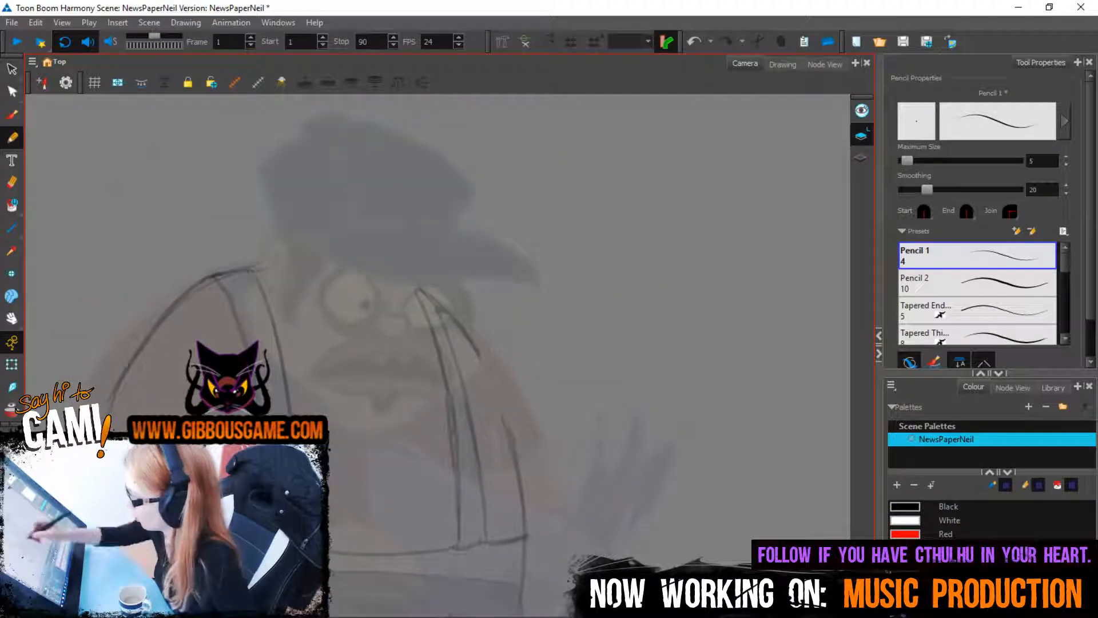
left_click_drag(215, 273, 244, 350)
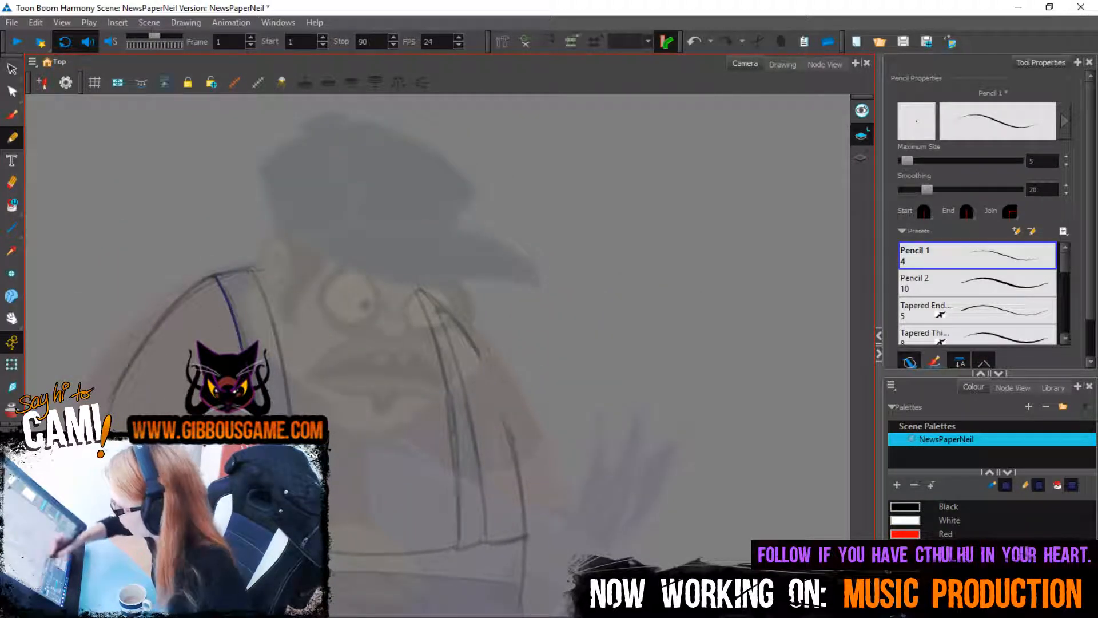
key("ctrl+z")
left_click_drag(215, 275, 245, 349)
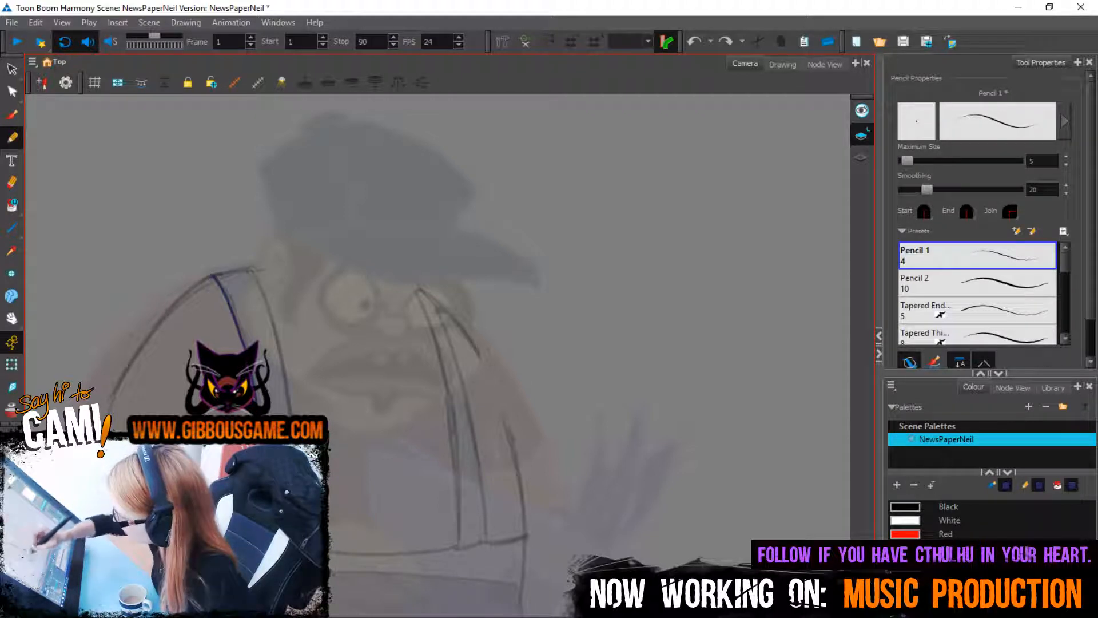
left_click_drag(227, 302, 244, 350)
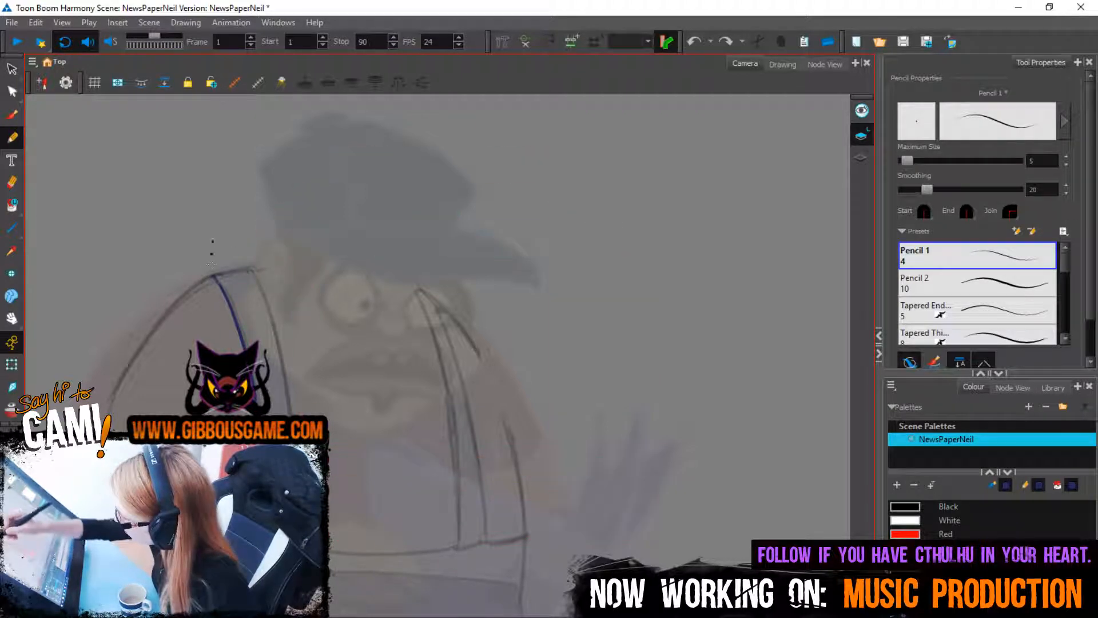
key("ctrl+z")
key("ctrl+z")
left_click_drag(214, 275, 244, 349)
key("ctrl+z")
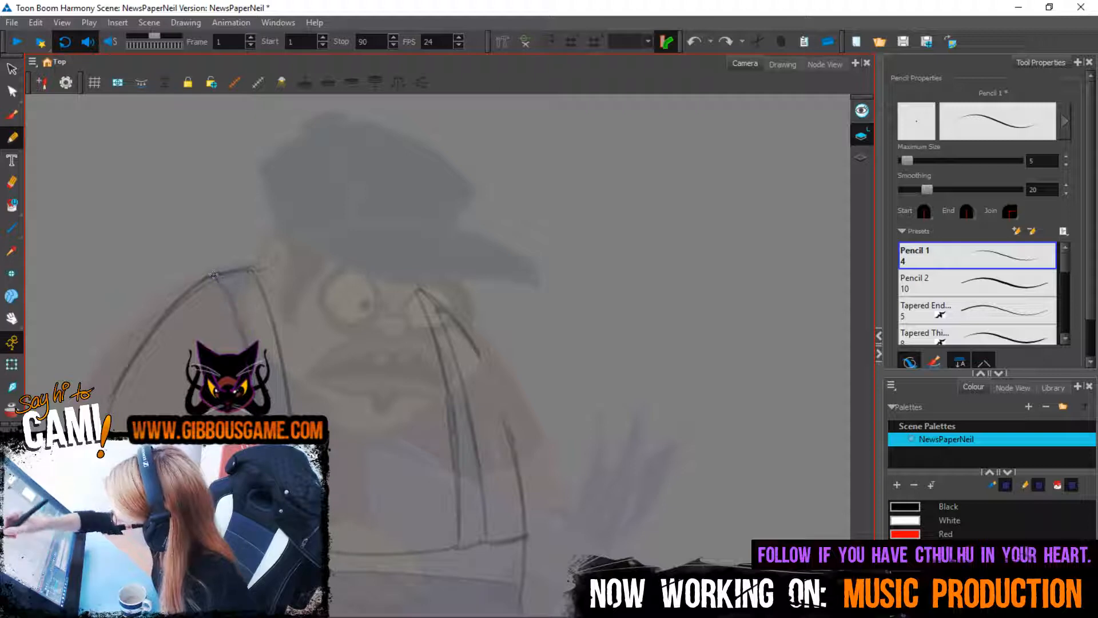
left_click_drag(215, 275, 246, 350)
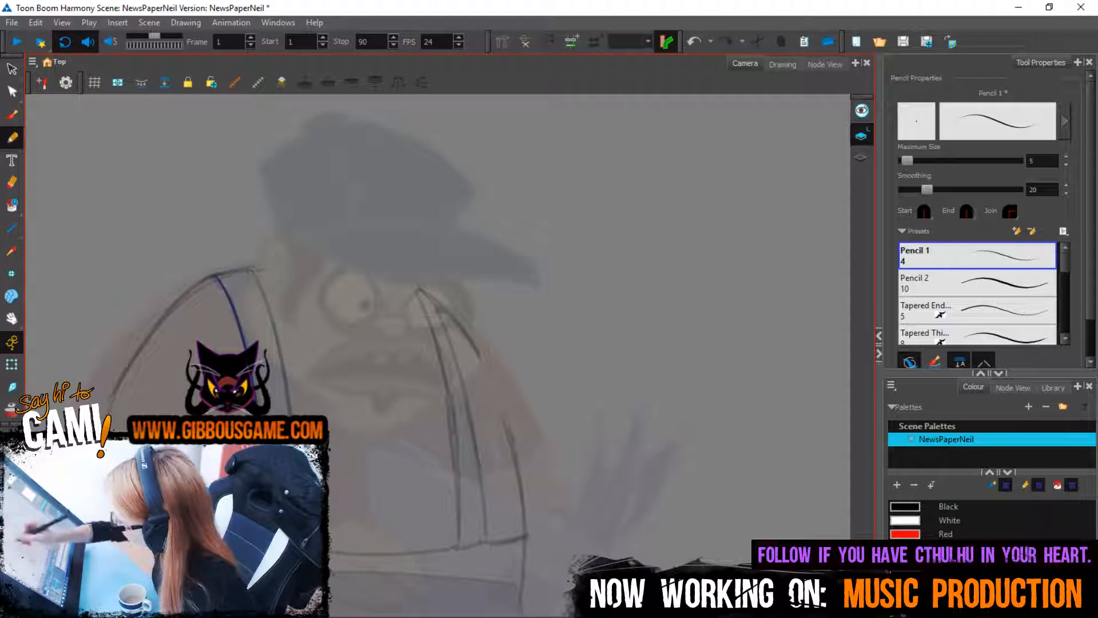
Draw the shoulder top and inner edge of the left strap, and smooth the inner edge with the Contour Editor
left_click_drag(248, 268, 282, 381)
key("ctrl+z")
left_click_drag(263, 292, 286, 374)
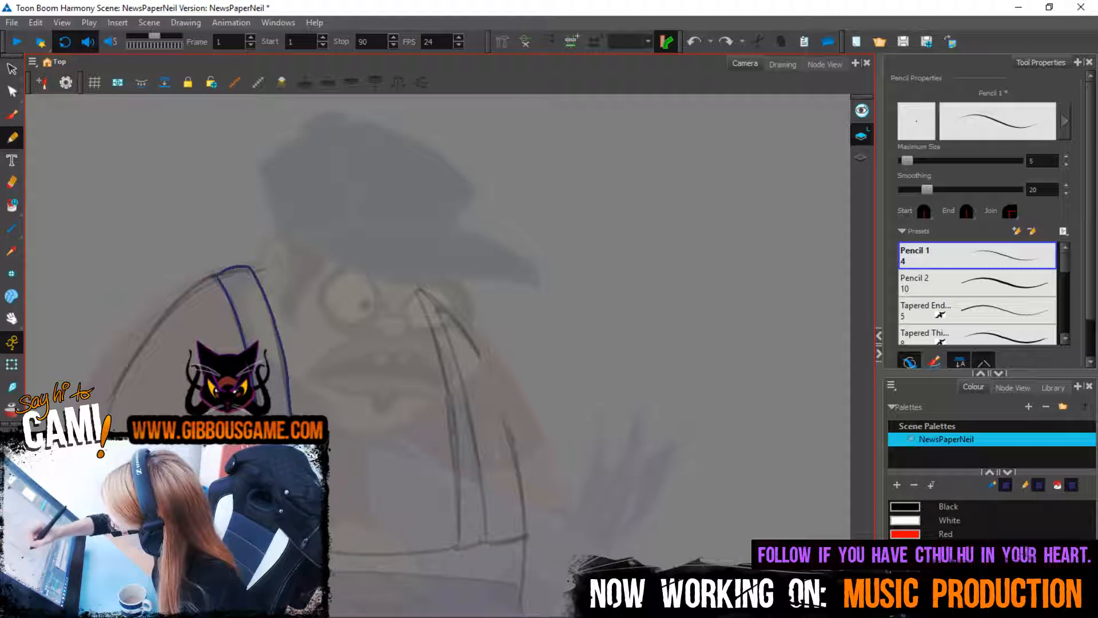
key("alt+q")
left_click(285, 370)
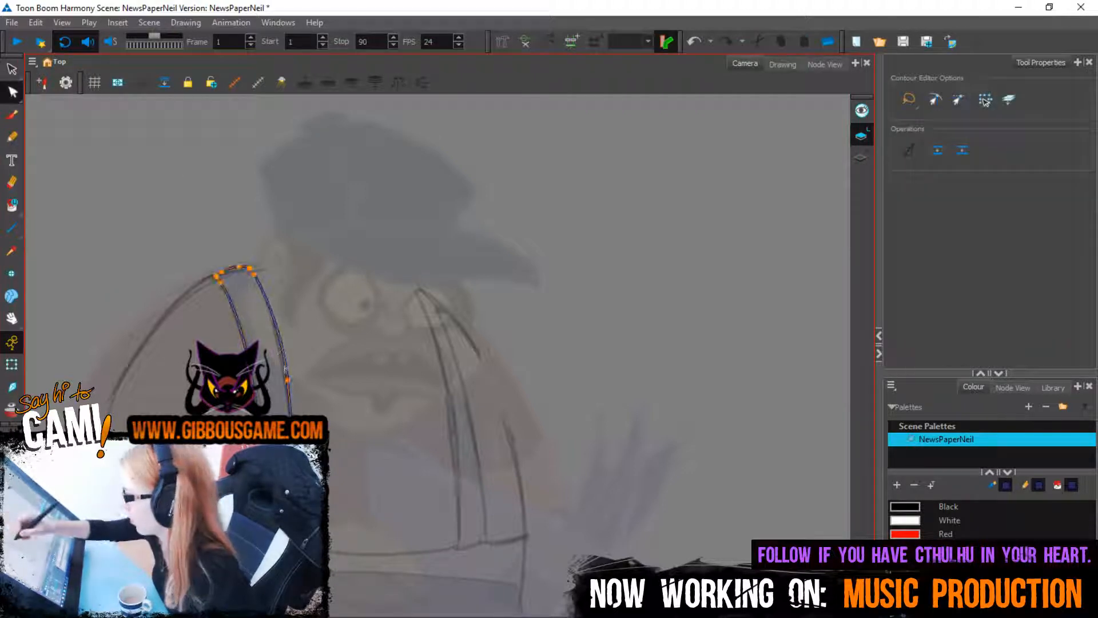
left_click_drag(288, 379, 289, 414)
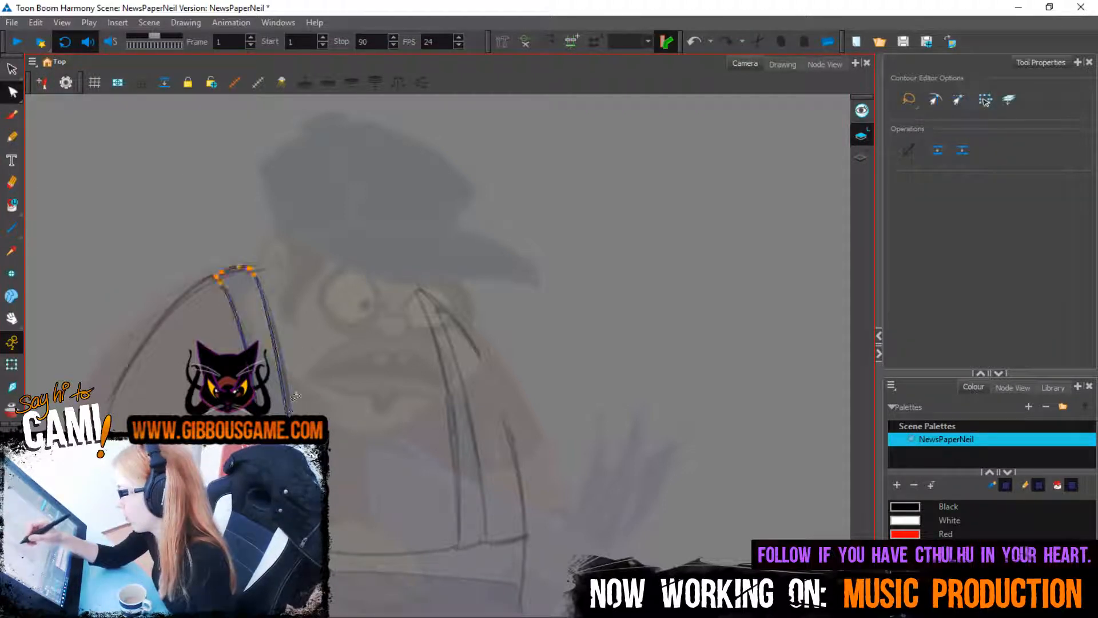
left_click(295, 396)
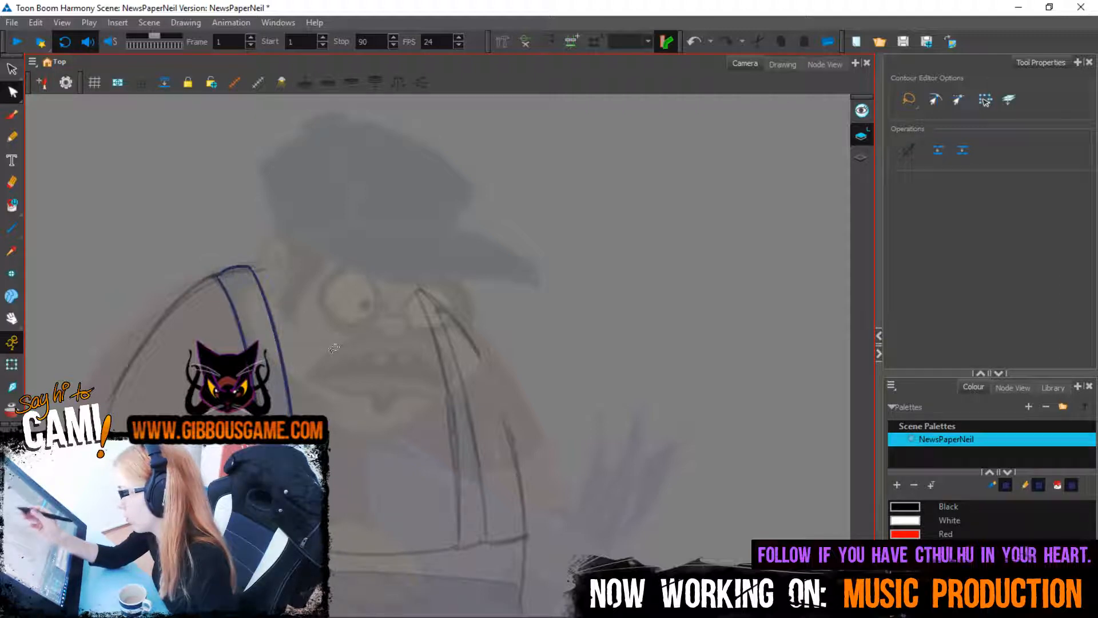
Trace the overalls' upper edge across the belly and the outline of the right suspender strap in navy pencil
left_click(11, 137)
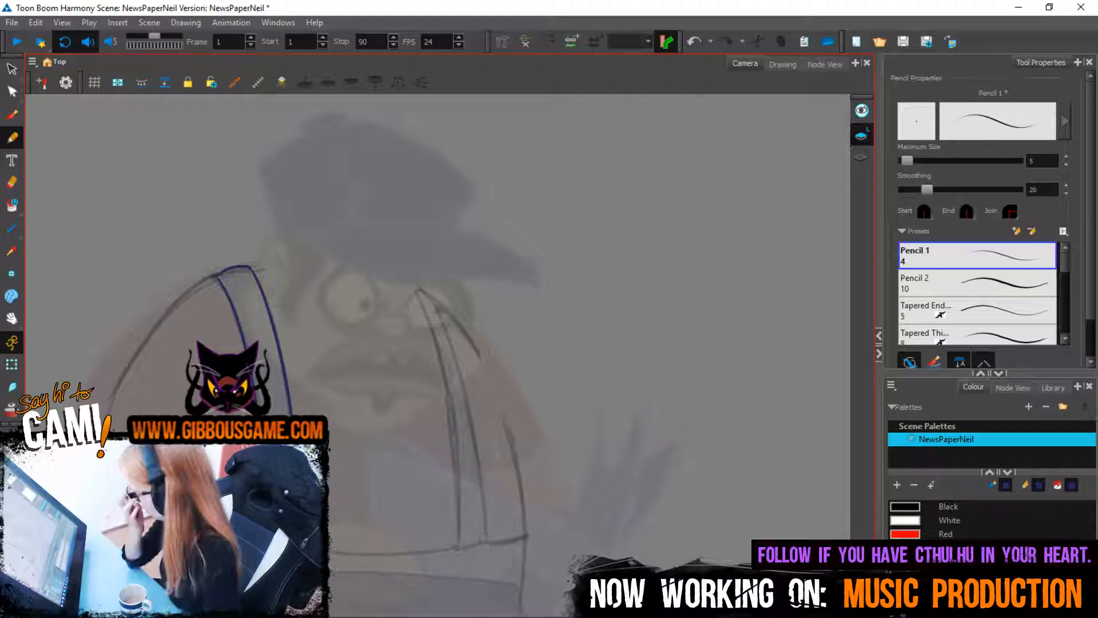
left_click_drag(337, 553, 448, 549)
key("ctrl+z")
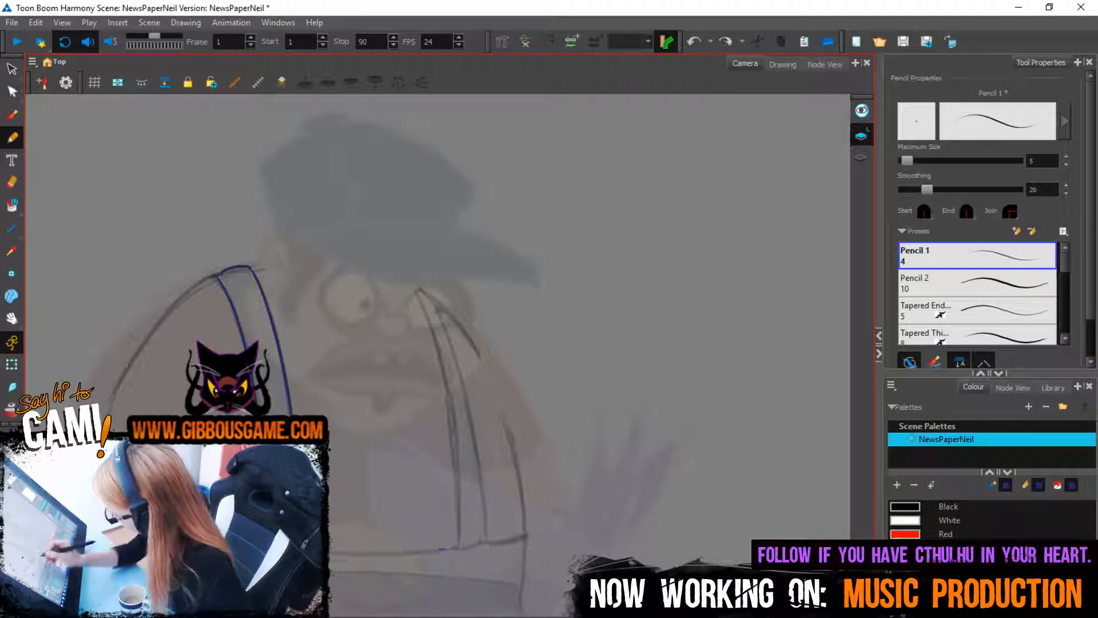
left_click_drag(336, 553, 454, 543)
key("ctrl+z")
mouse_move(332, 553)
left_mouse_down()
mouse_move(457, 546)
mouse_move(449, 403)
mouse_move(415, 289)
mouse_move(475, 429)
mouse_move(486, 530)
mouse_move(526, 535)
left_mouse_up()
left_click_drag(578, 497, 626, 395)
Draw the right and left sides of the overalls' waist and close the shape with a curved line along the bottom
left_click_drag(556, 436, 543, 523)
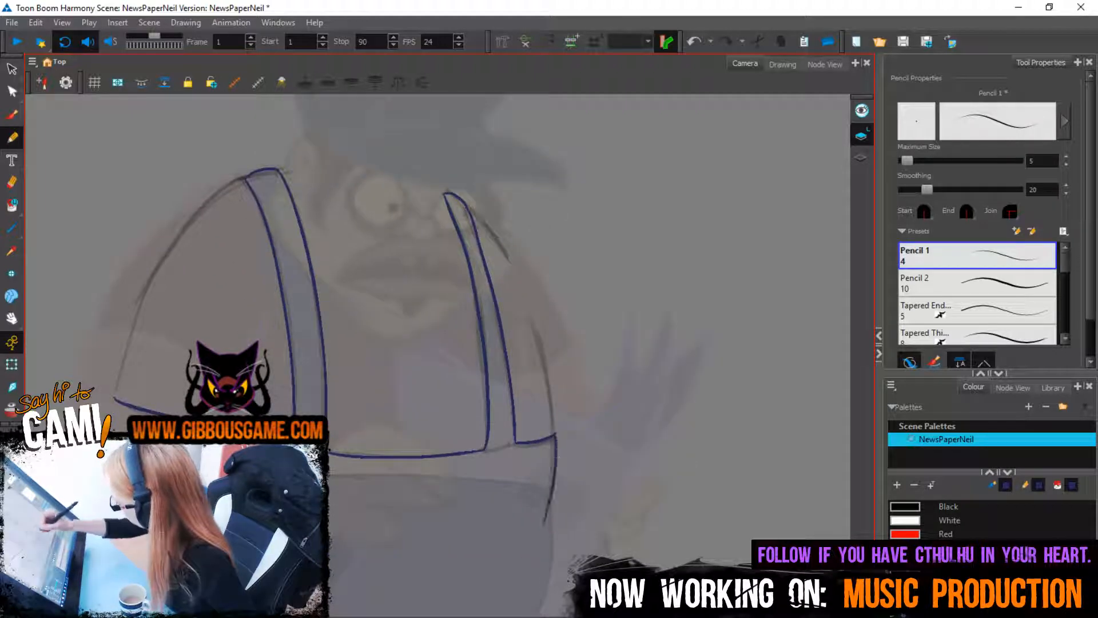
left_click_drag(628, 460, 654, 428)
key("ctrl+z")
left_click_drag(599, 394, 589, 509)
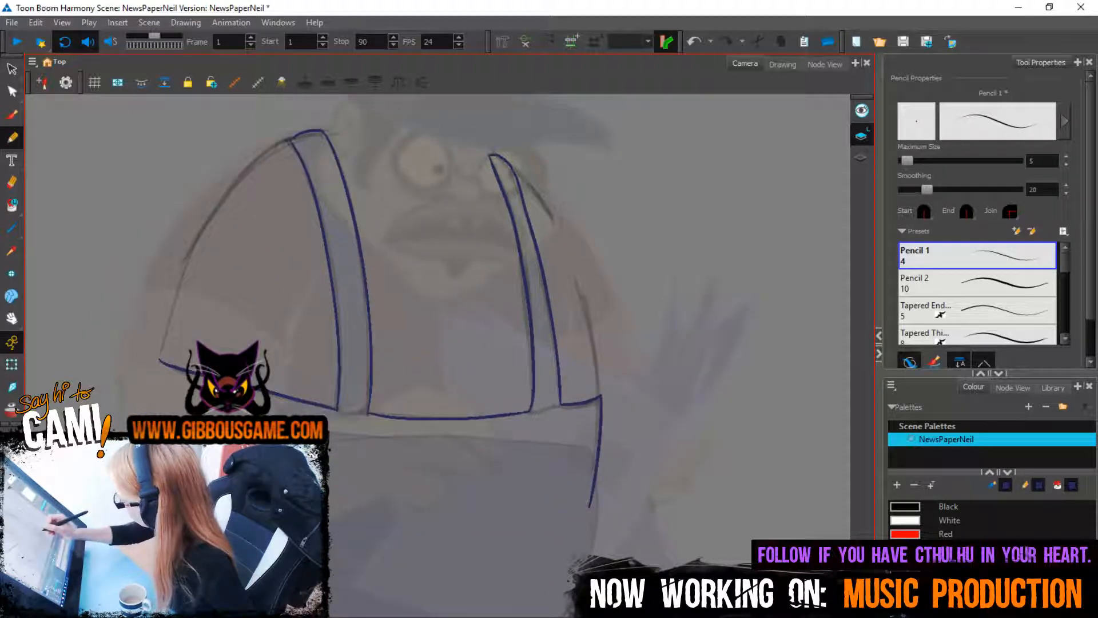
left_click_drag(160, 361, 152, 413)
key("ctrl+z")
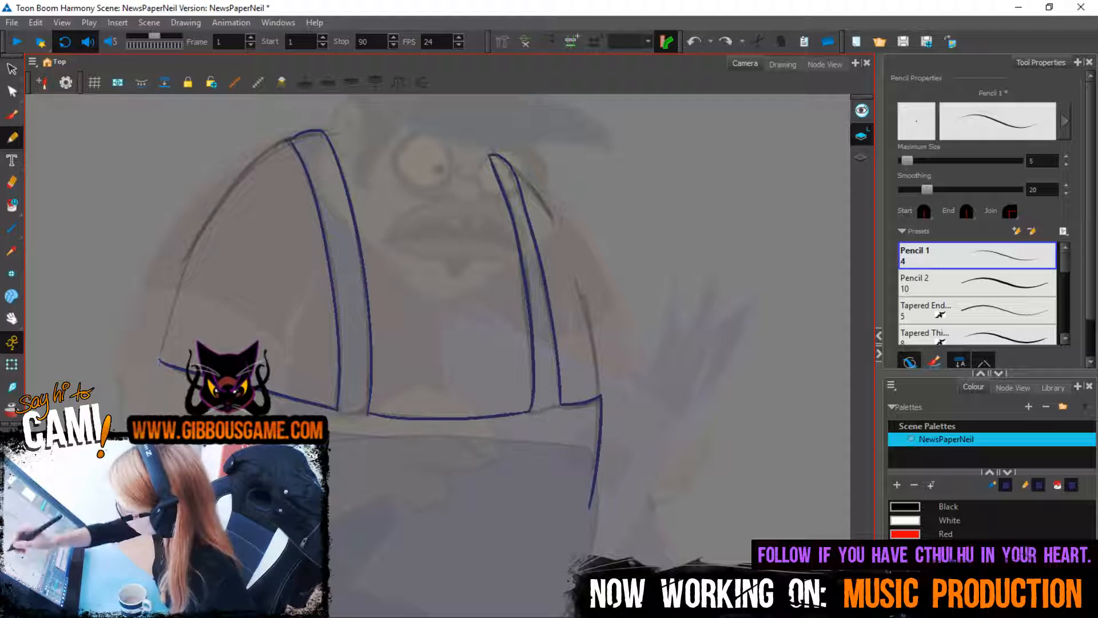
left_click_drag(160, 361, 152, 412)
key("ctrl+z")
left_click_drag(160, 362, 153, 412)
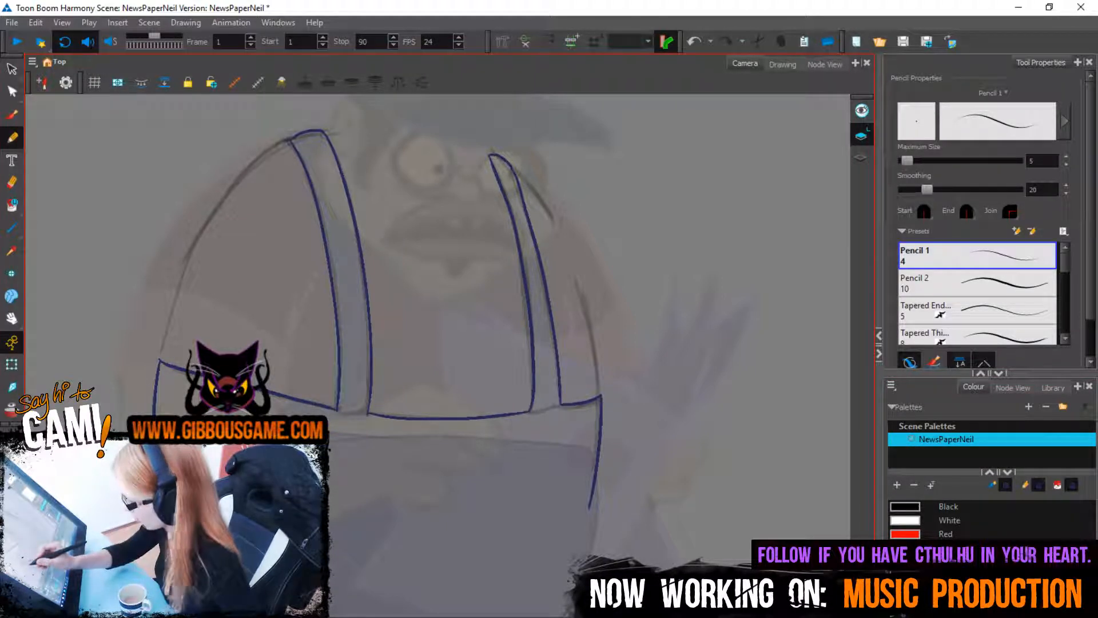
mouse_move(330, 536)
left_mouse_down()
mouse_move(566, 522)
mouse_move(589, 507)
left_mouse_up()
Fill the outlined suspenders and waist area with the navy trouser colour using the Paint tool
key("alt+i")
left_click(458, 474)
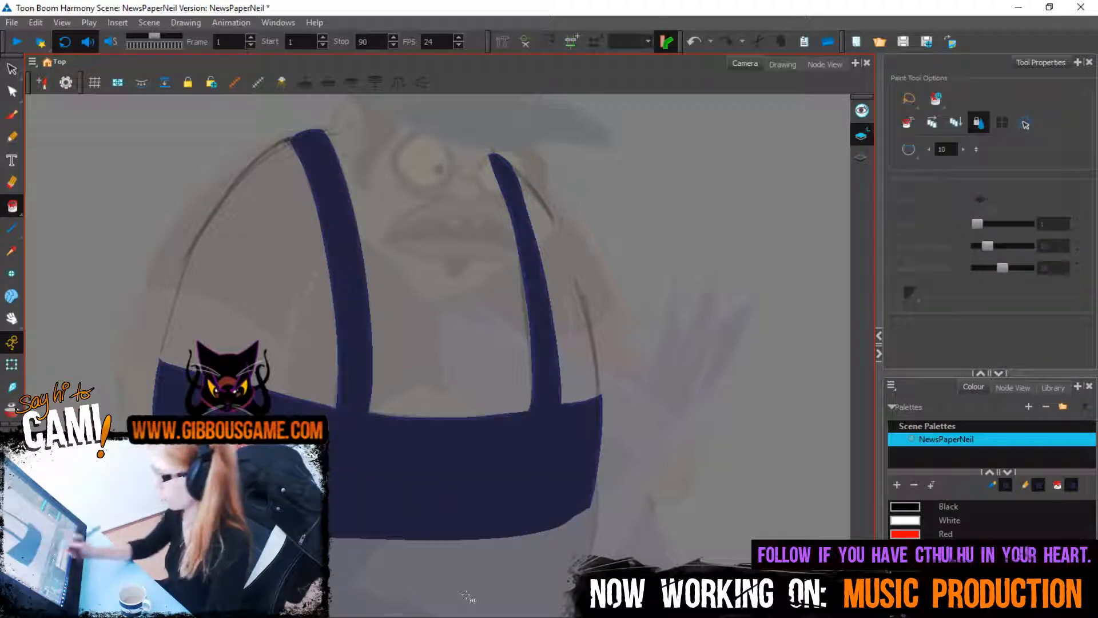
key("2")
key("2")
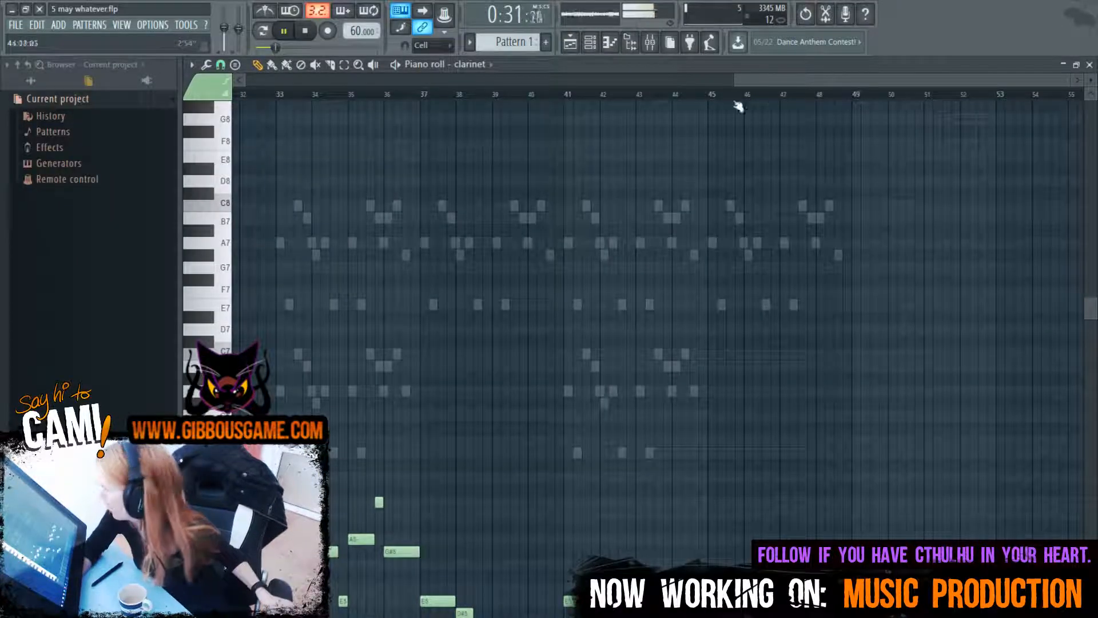
Switch to FL Studio, stop playback, view the whole clarinet piano roll and place the playhead after its last notes
left_click_drag(742, 87, 241, 85)
key("space")
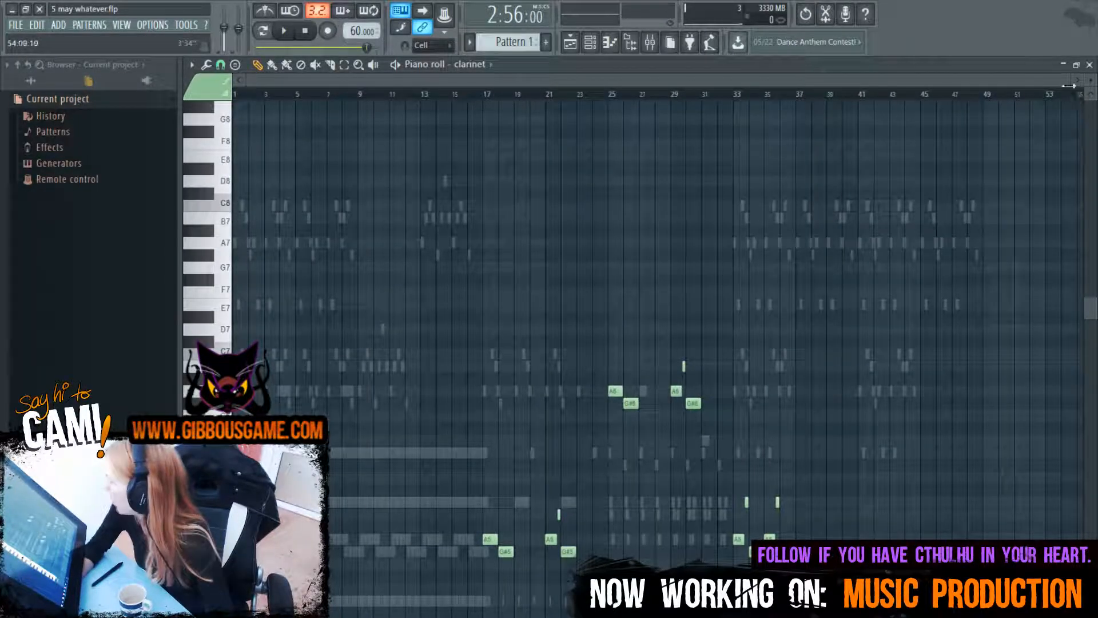
left_click_drag(1068, 81, 1076, 103)
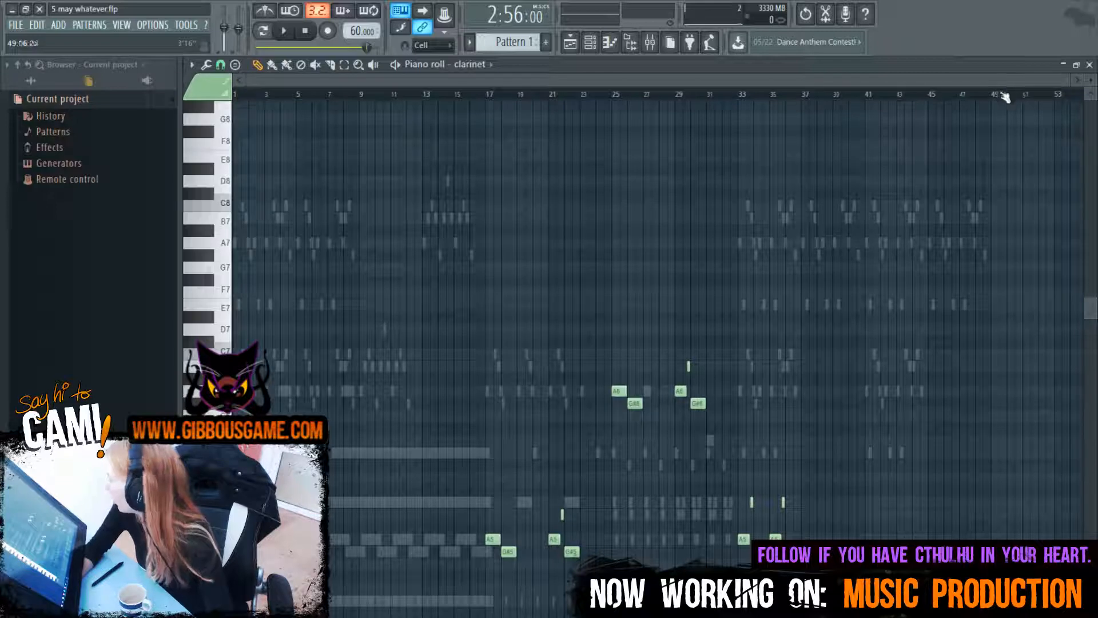
left_click(1000, 100)
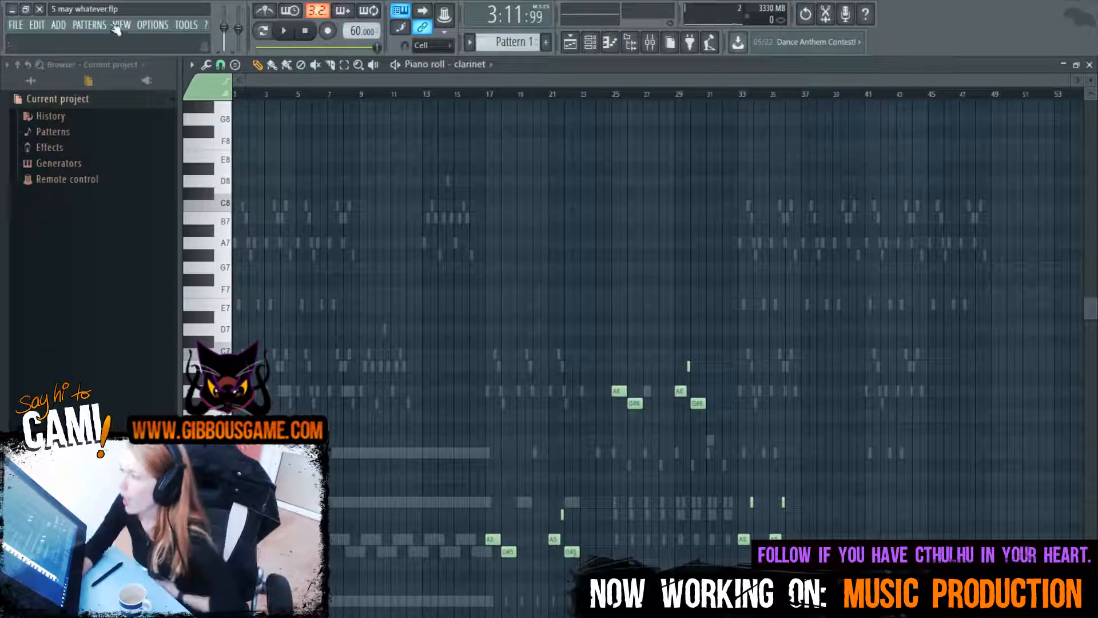
Open the recent project suspenseful.flp, saving the changes to 5 may whatever.flp
left_click(17, 26)
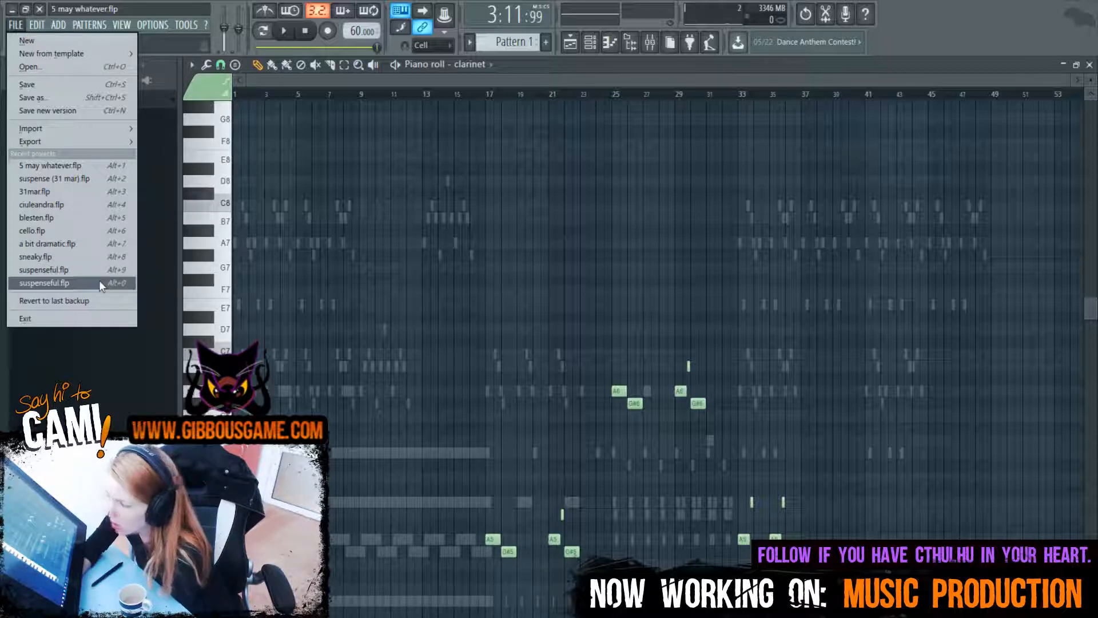
left_click(98, 265)
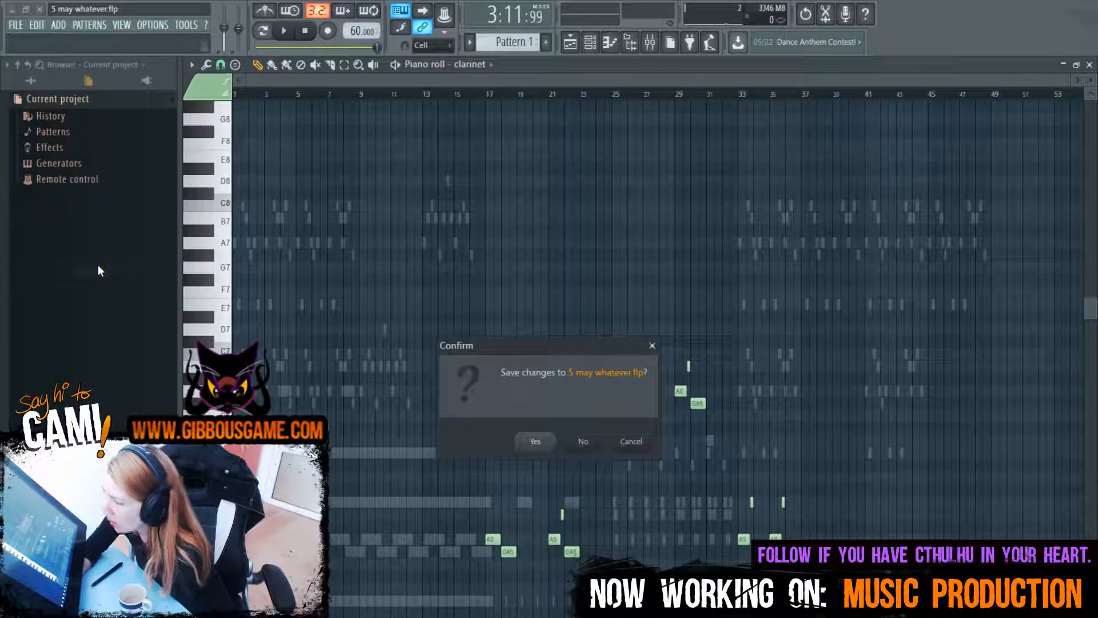
left_click(529, 445)
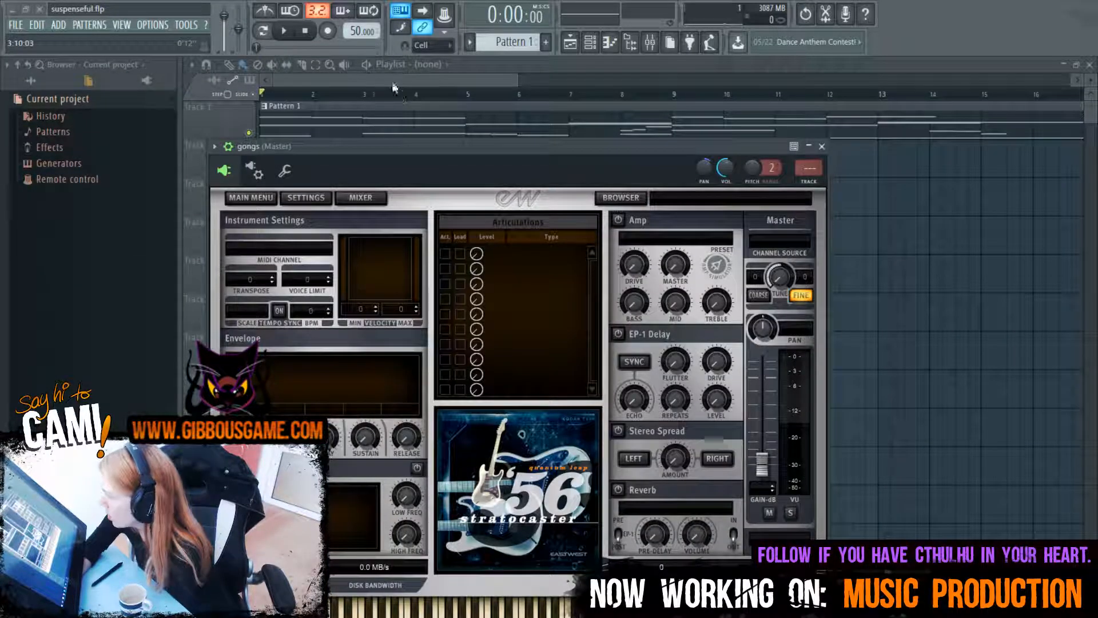
Close the gongs plugin window and load the other suspenseful.flp, the last entry among the recent projects
left_click(394, 83)
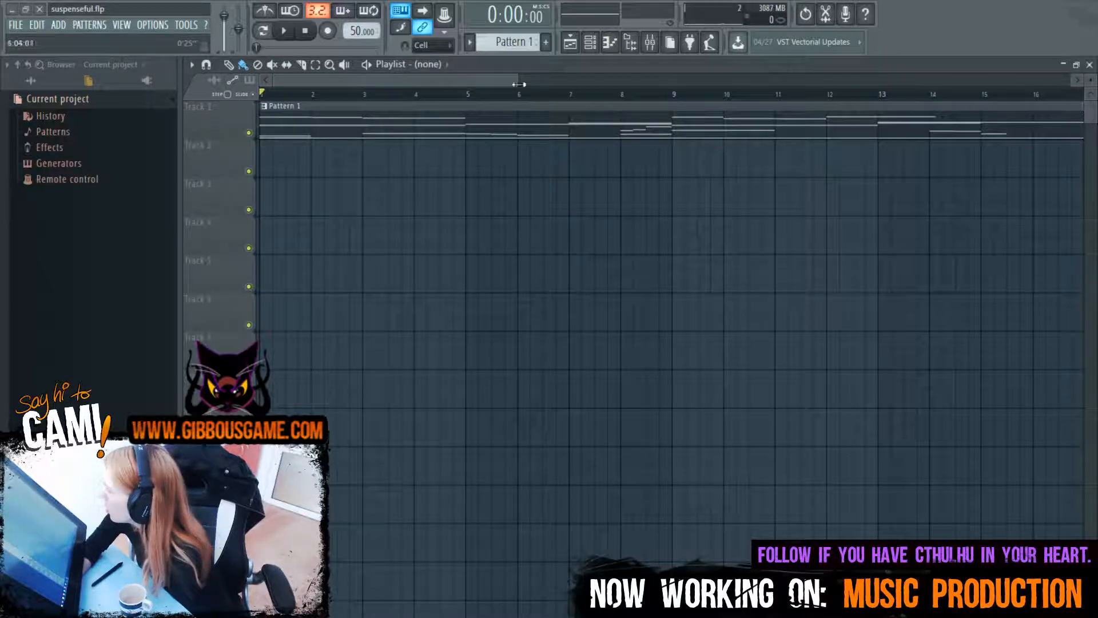
left_click(16, 25)
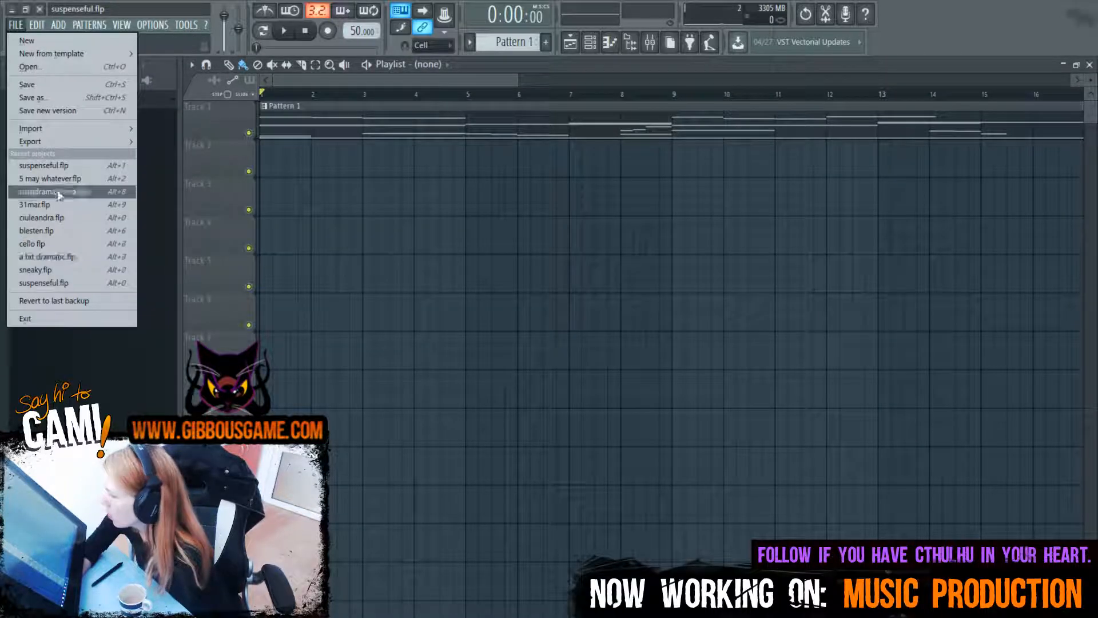
left_click(52, 282)
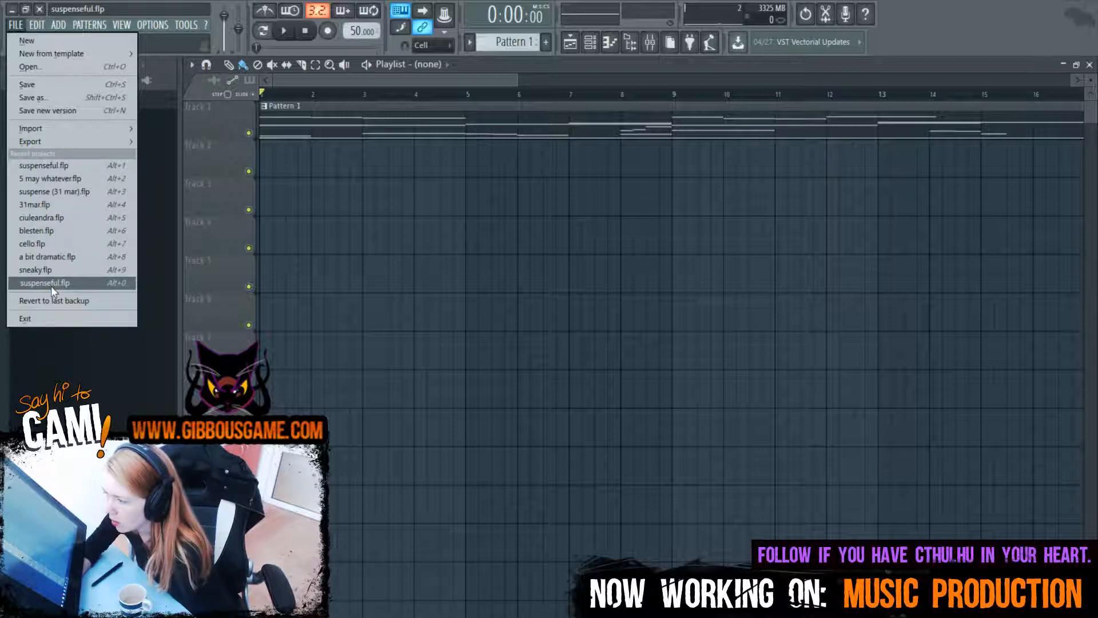
left_click(51, 284)
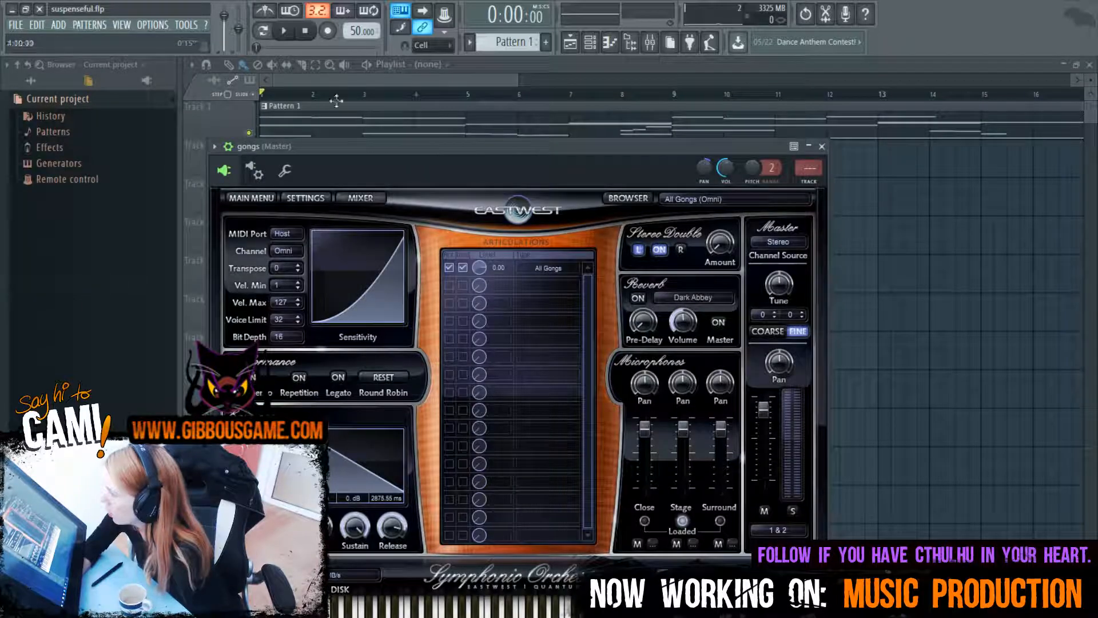
Load the first suspenseful.flp among the recent projects and dismiss the access violation message
left_click(16, 25)
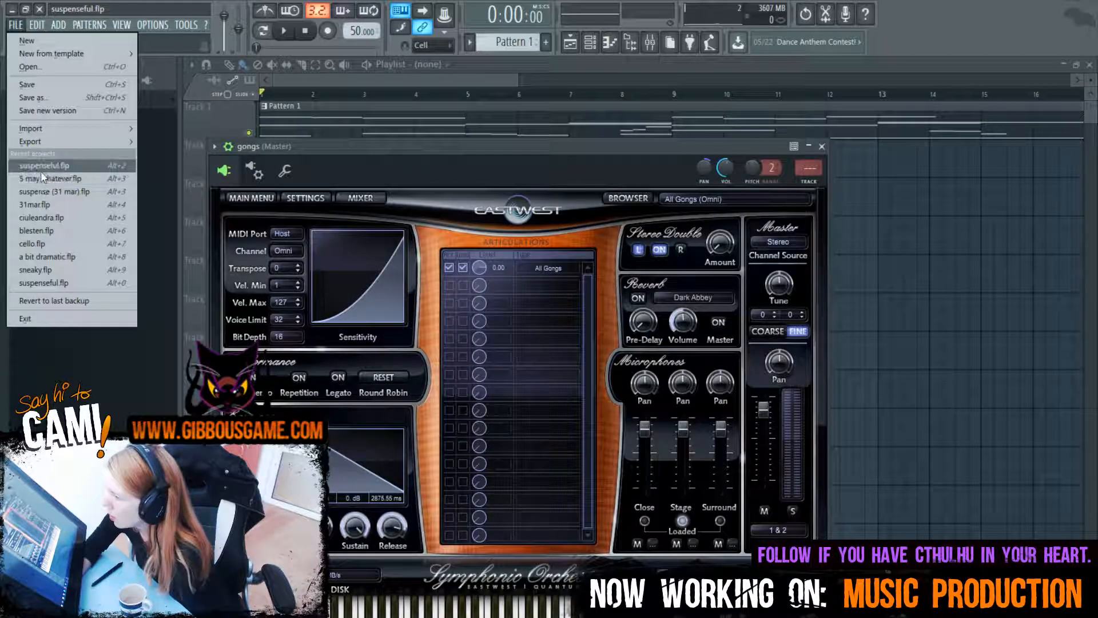
left_click(41, 168)
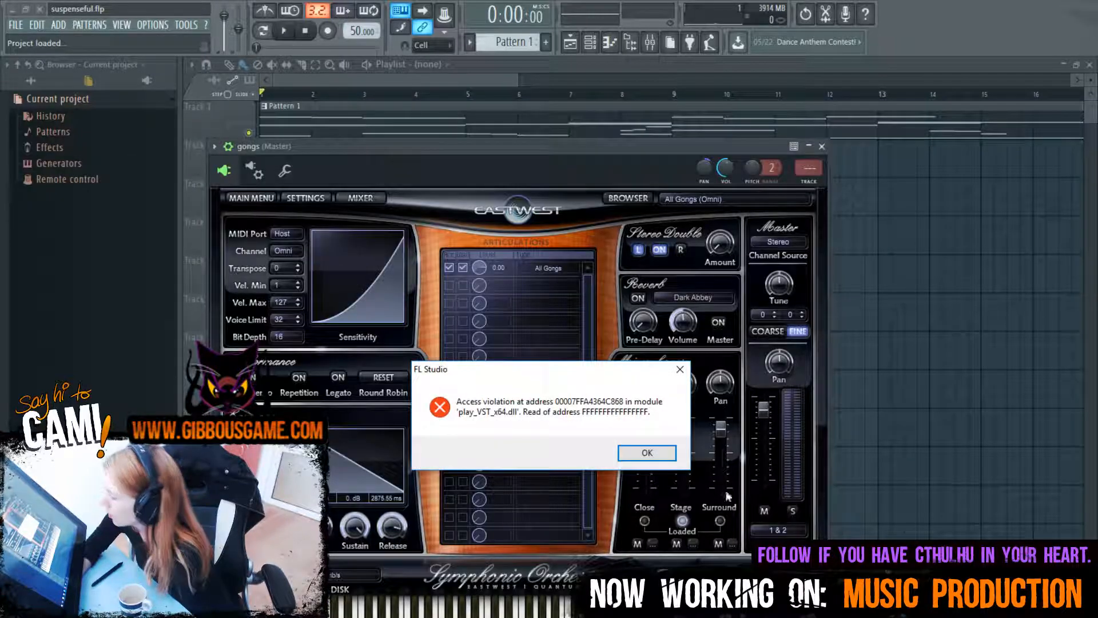
key("Return")
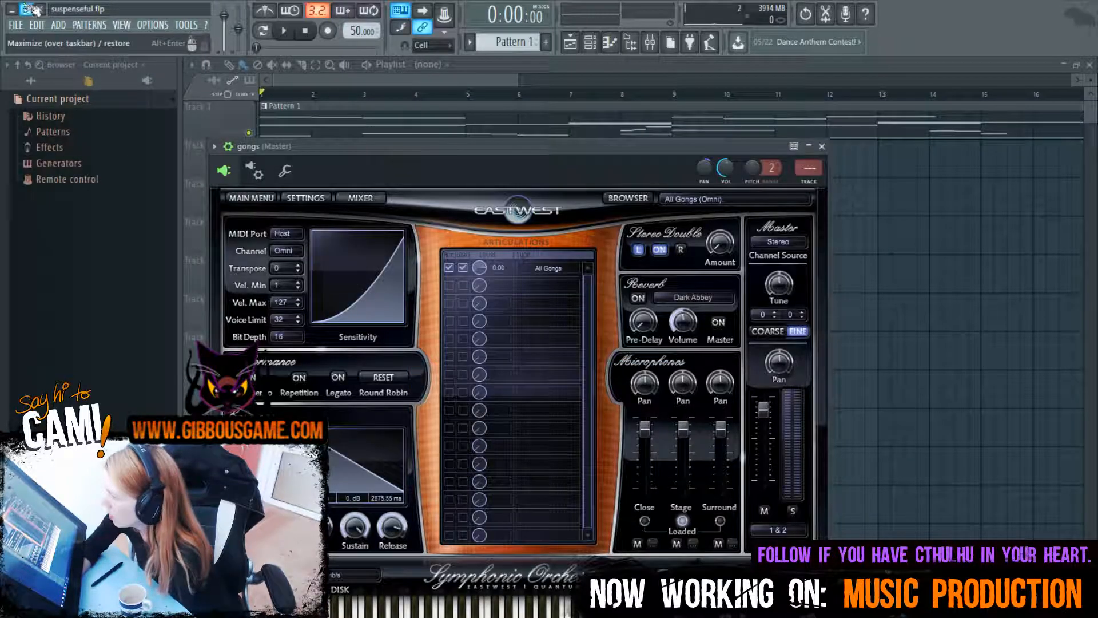
Play the project, clear the gongs window from view and show the whole length of Pattern 1 in the playlist
left_click(290, 36)
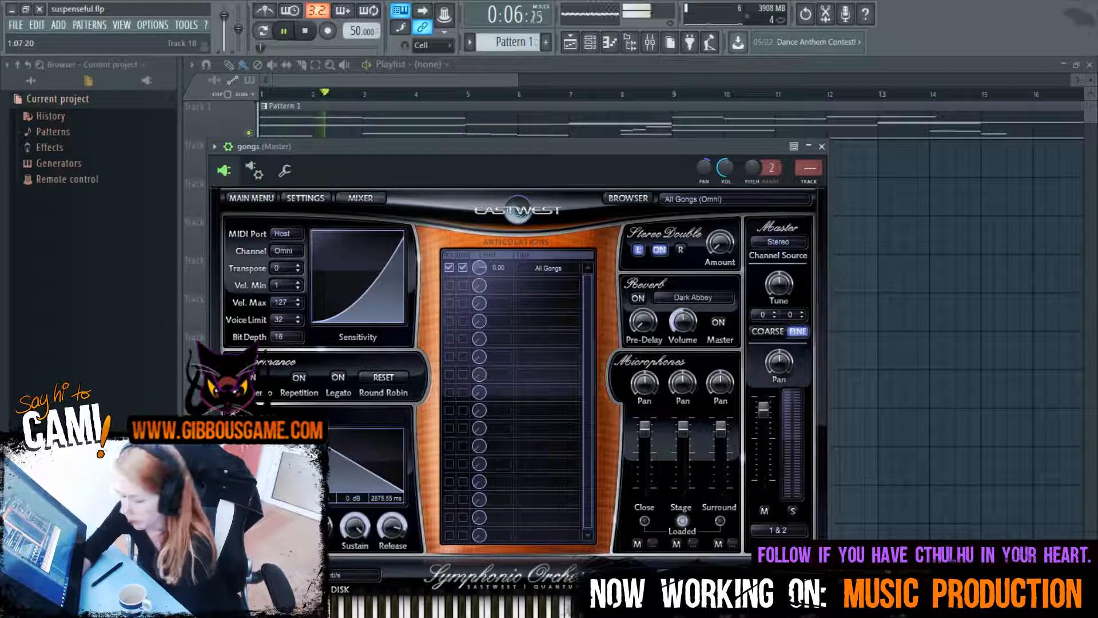
key("alt+Tab")
key("alt+Tab")
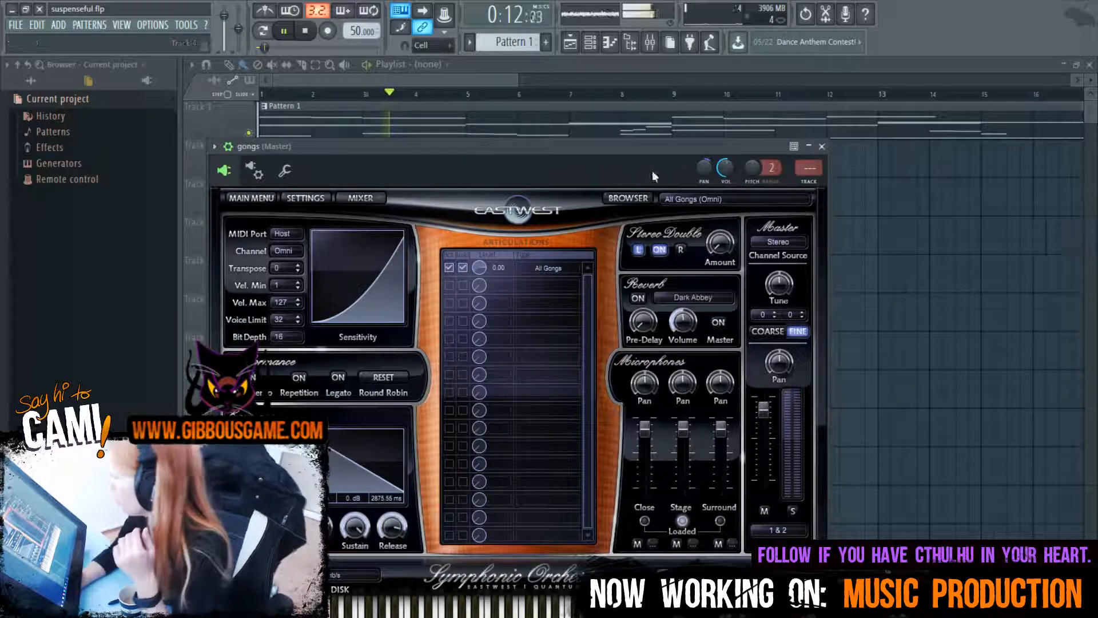
left_click_drag(517, 80, 1035, 81)
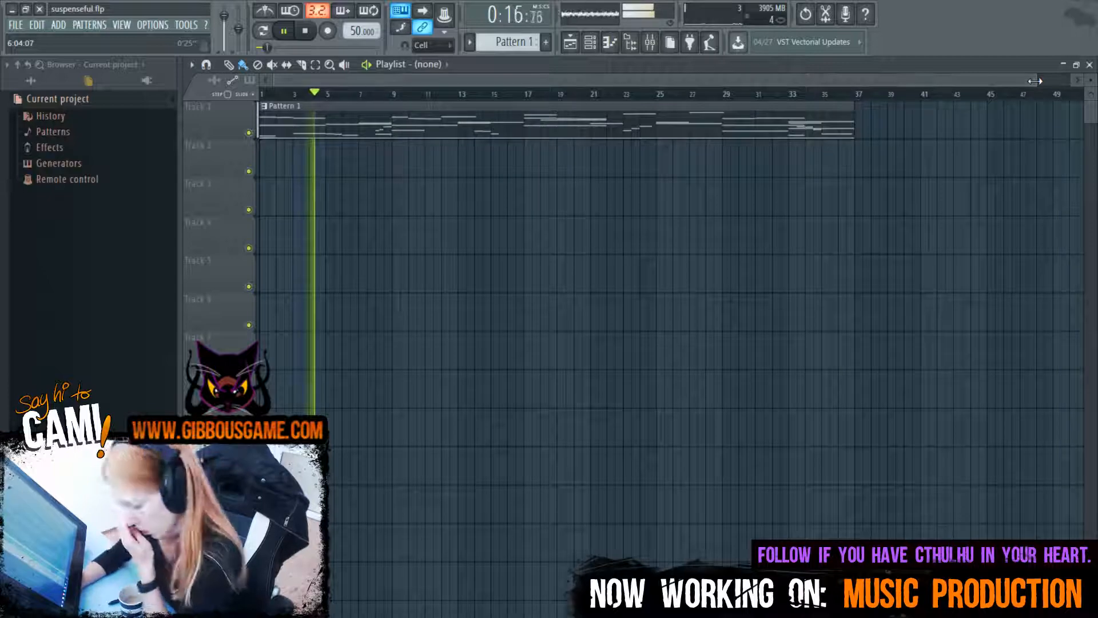
Switch to Toon Boom Harmony, show the coloured reference character and add a palette colour sampled from his shirt
key("alt+Tab")
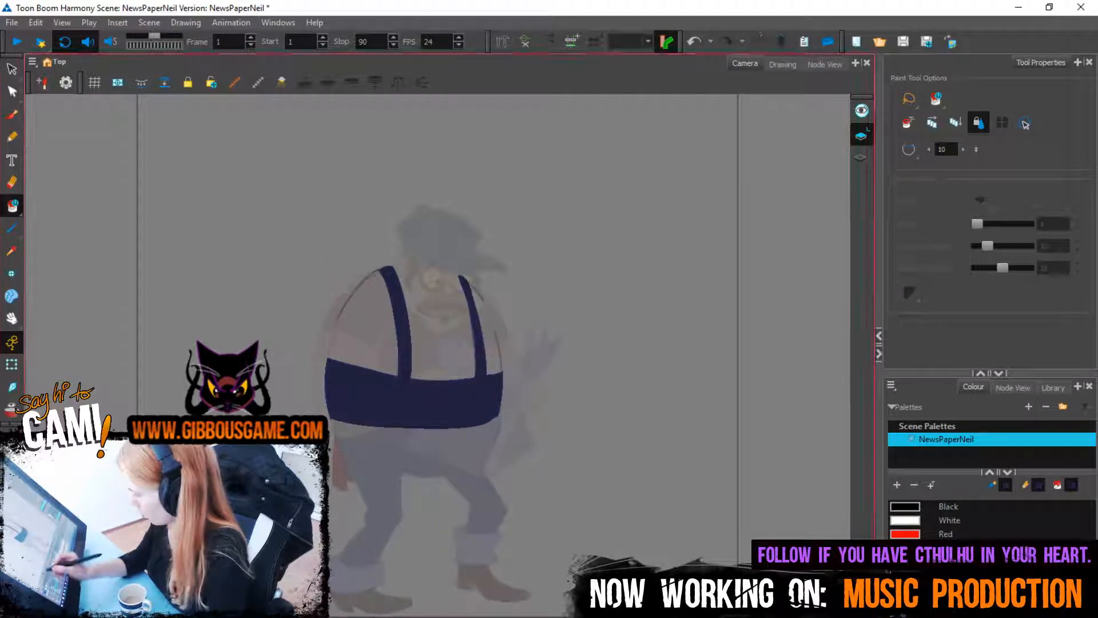
key("shift+l")
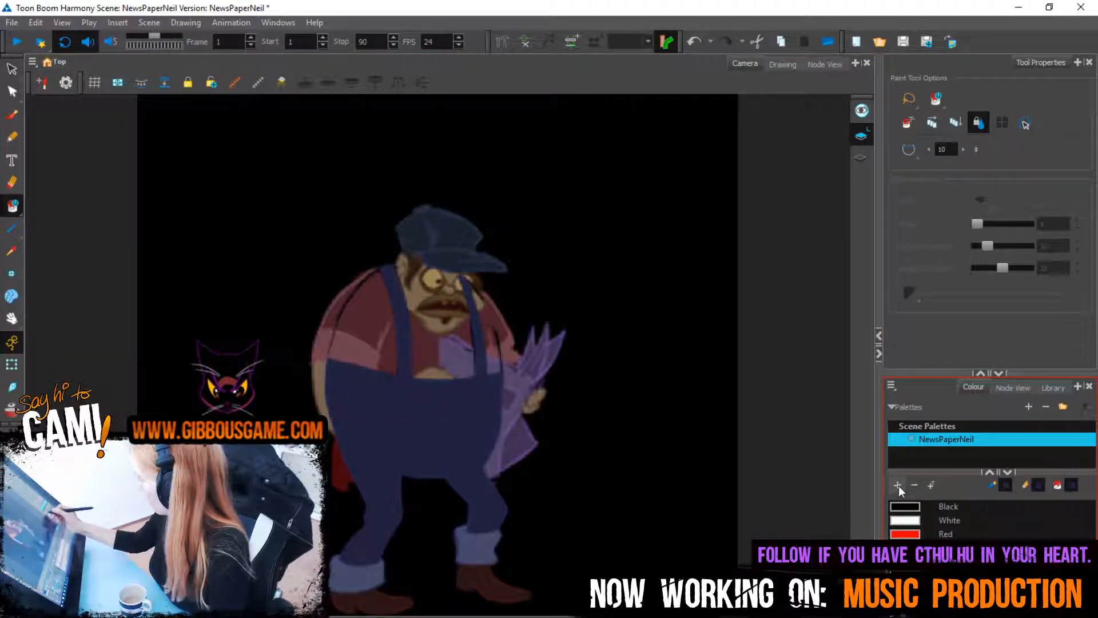
left_click(897, 484)
double_click(904, 524)
key("2")
key("2")
key("2")
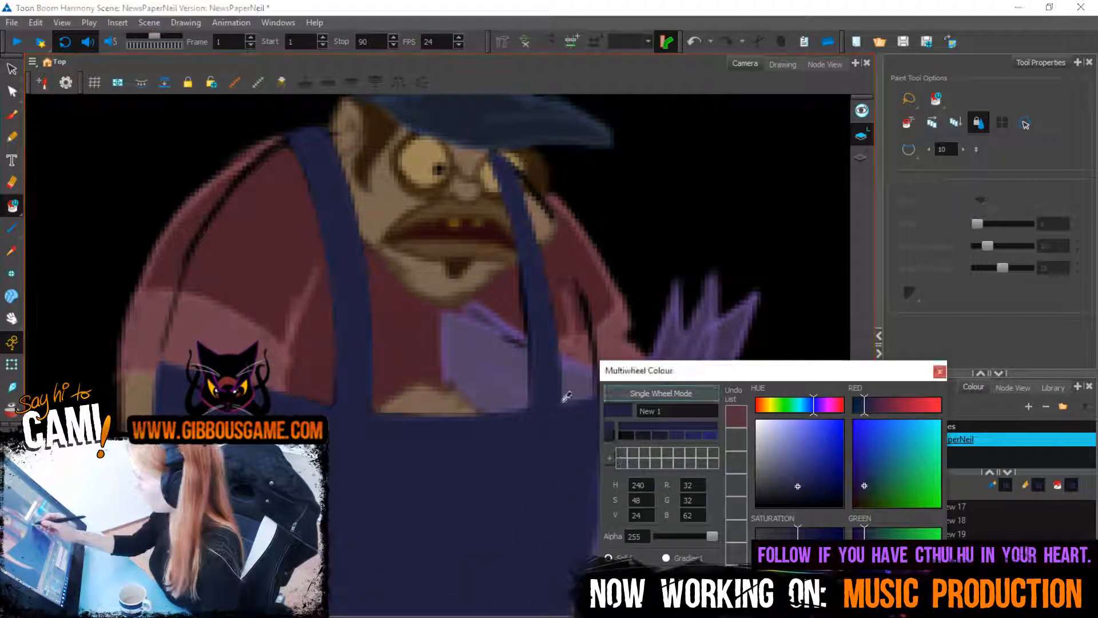
left_click(300, 316)
left_click(940, 373)
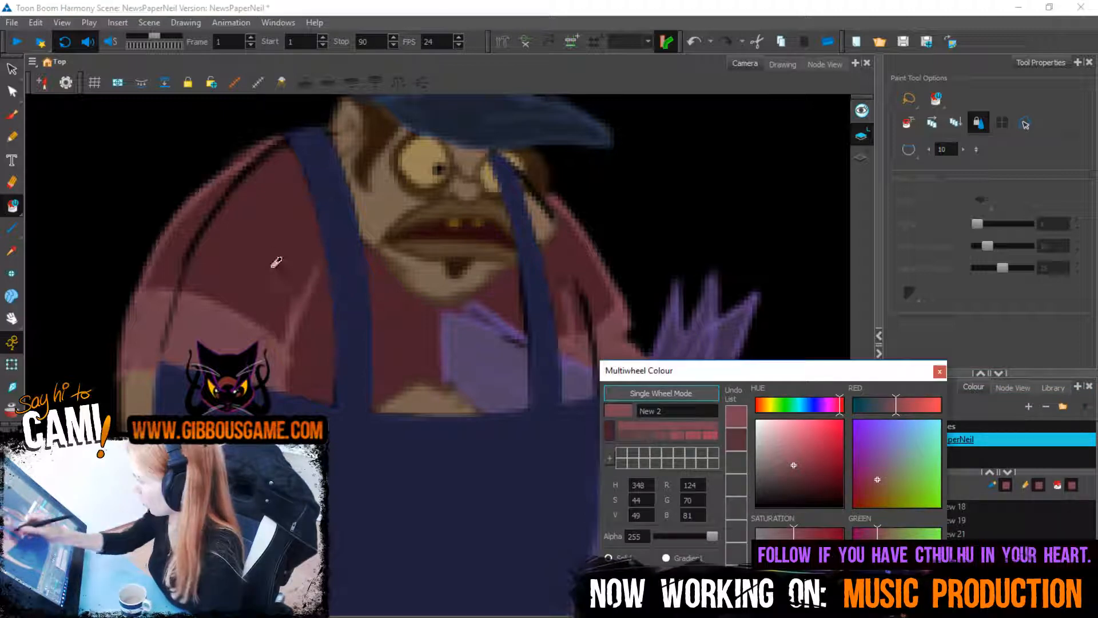
Edit another new palette swatch by sampling a red shade from the character's shirt
left_click(939, 371)
scroll(932, 506, "down", 1)
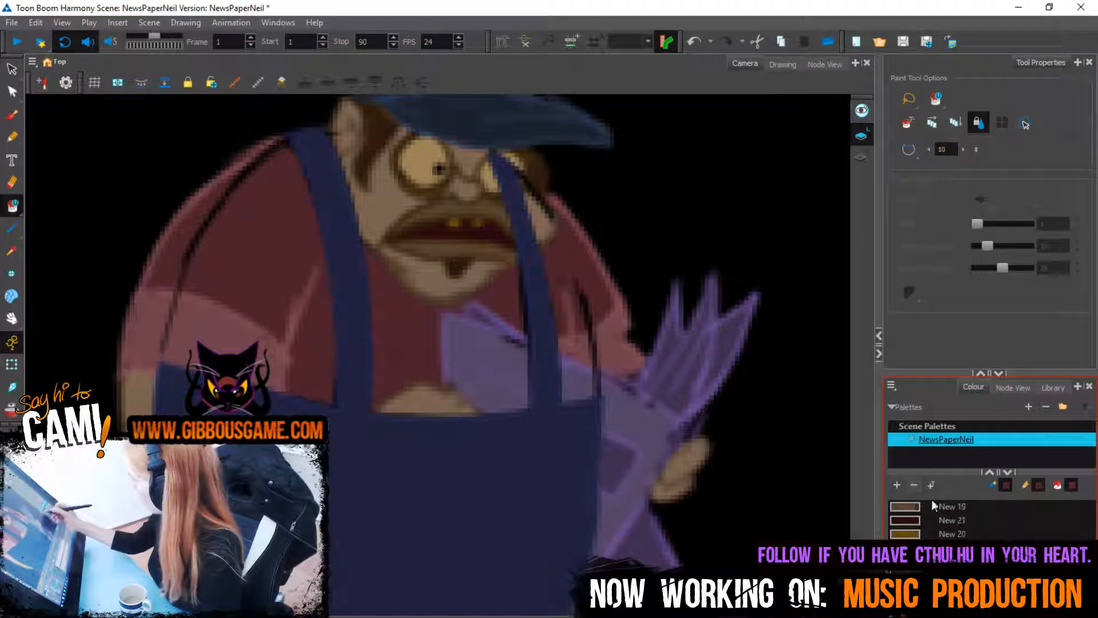
double_click(905, 561)
left_click(609, 430)
left_click(264, 357)
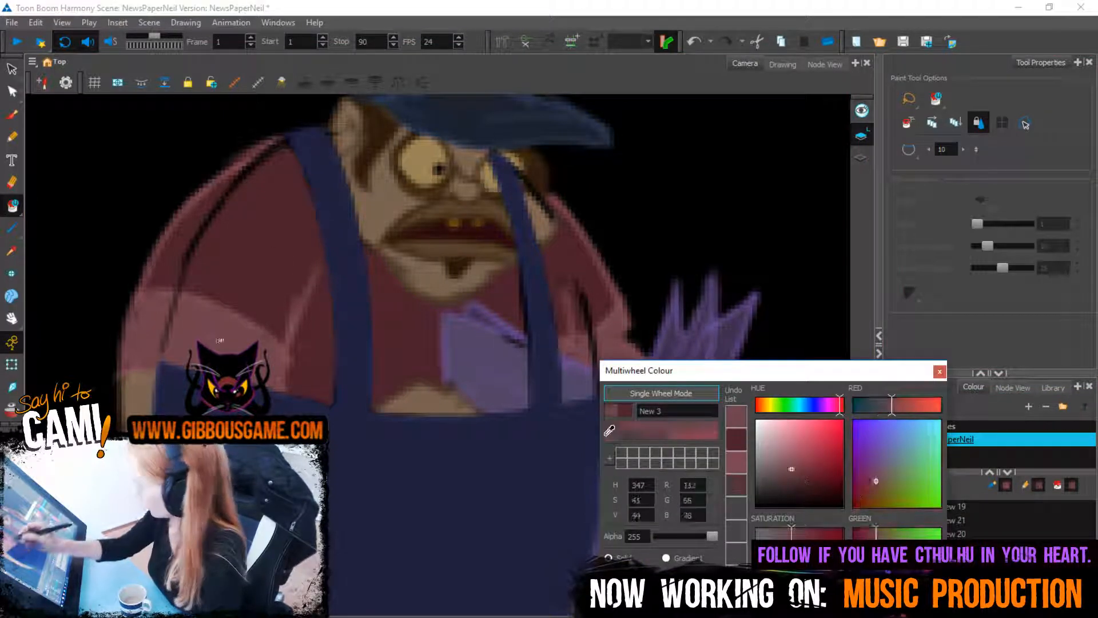
left_click(939, 372)
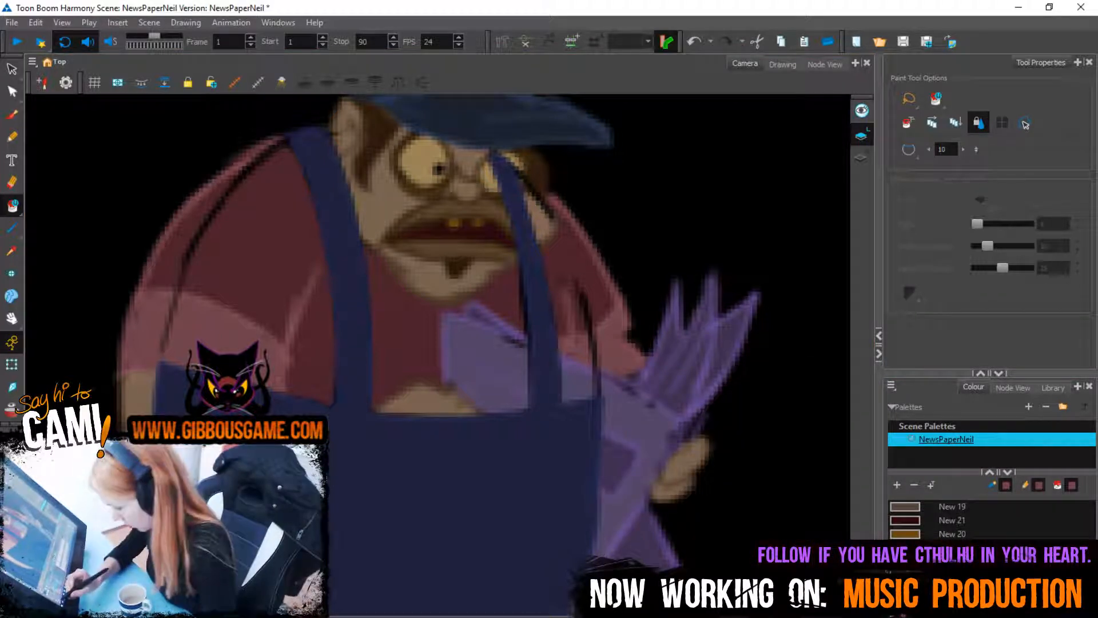
Outline the shirt's two shoulder curves and the top edge between the suspenders in red with the Pencil tool
key("alt+d")
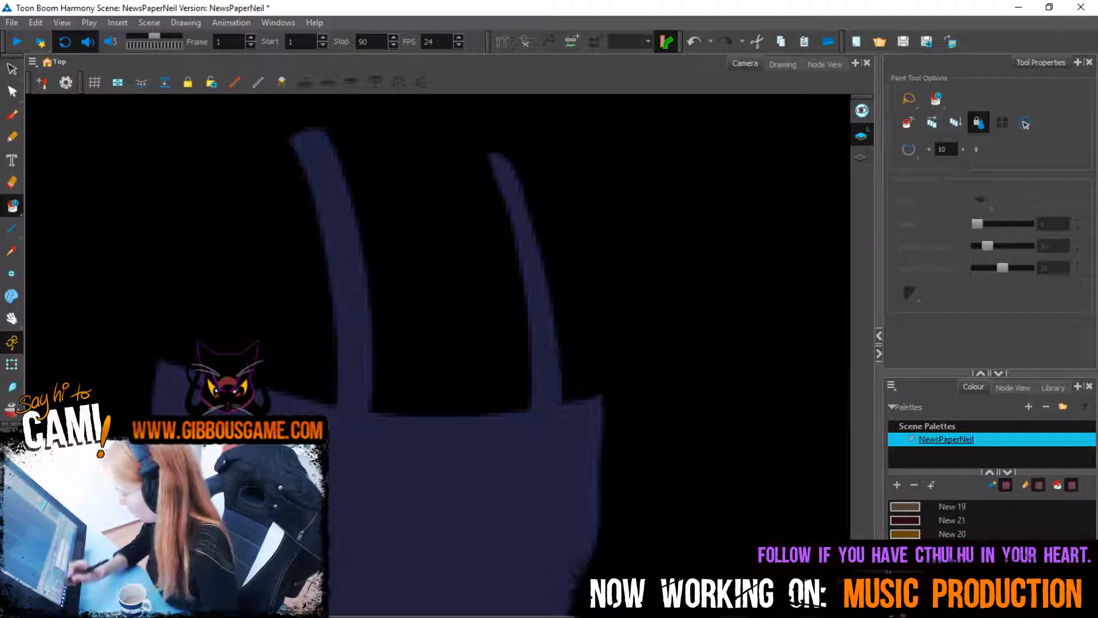
key("shift+l")
key("alt+x")
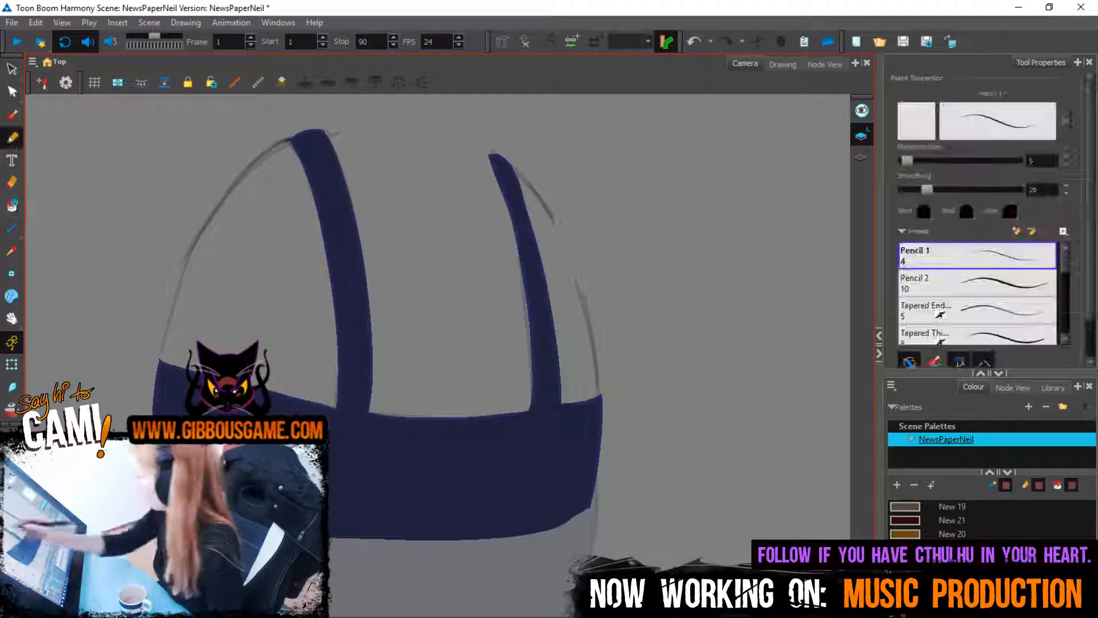
left_click_drag(535, 434, 598, 588)
left_click_drag(358, 293, 269, 385)
key("ctrl+z")
mouse_move(357, 293)
left_mouse_down()
mouse_move(295, 345)
mouse_move(259, 403)
left_mouse_up()
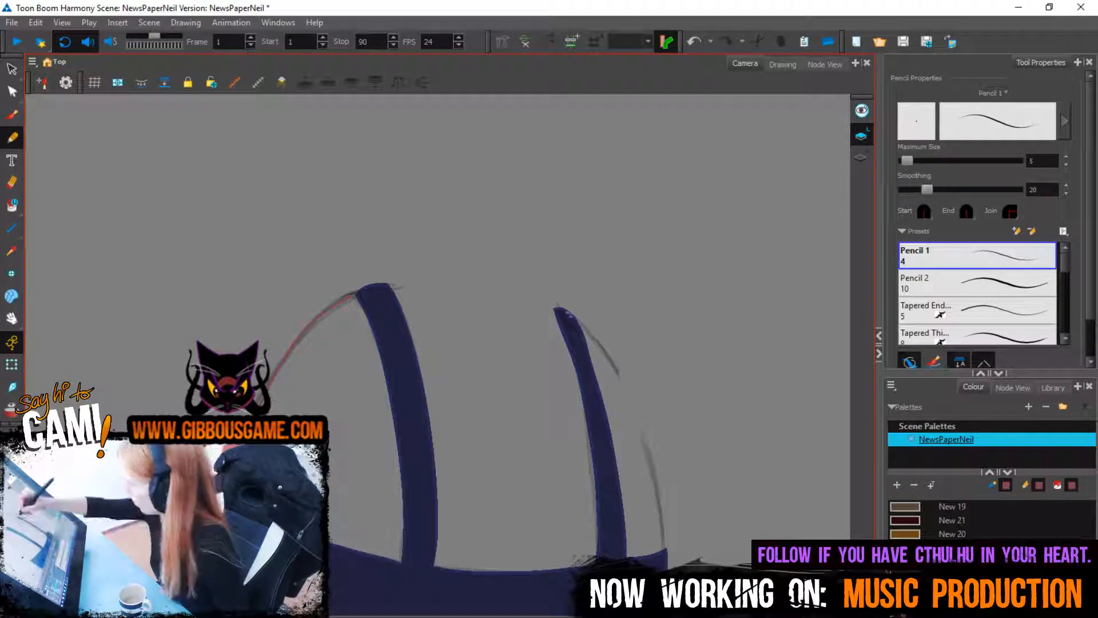
mouse_move(566, 312)
left_mouse_down()
mouse_move(622, 388)
mouse_move(652, 463)
left_mouse_up()
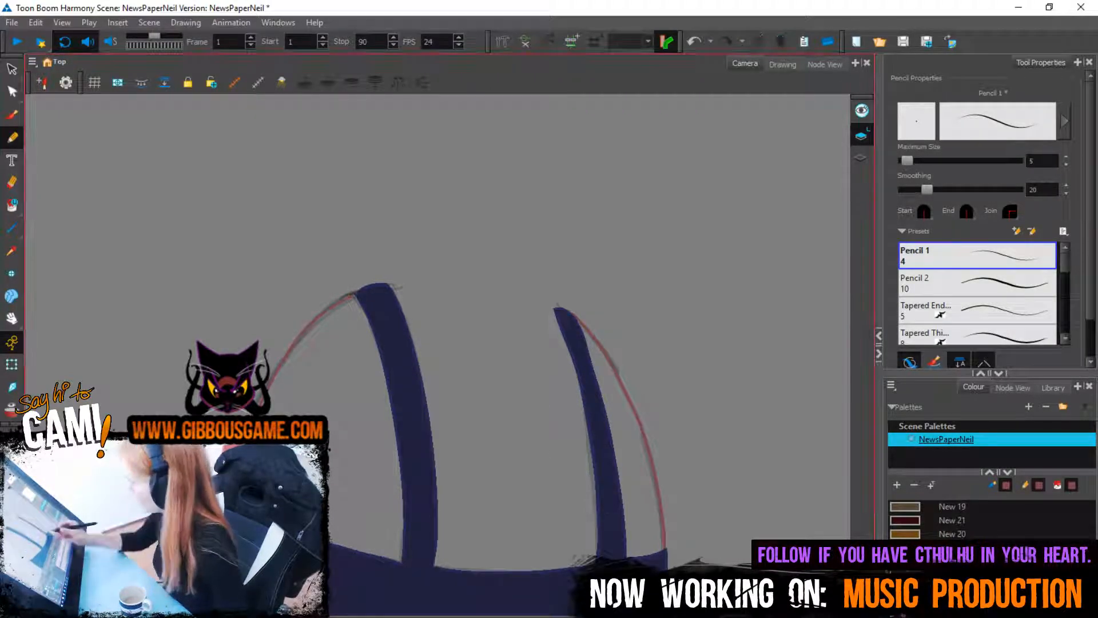
left_click_drag(389, 289, 563, 315)
key("ctrl+z")
left_click_drag(394, 286, 556, 310)
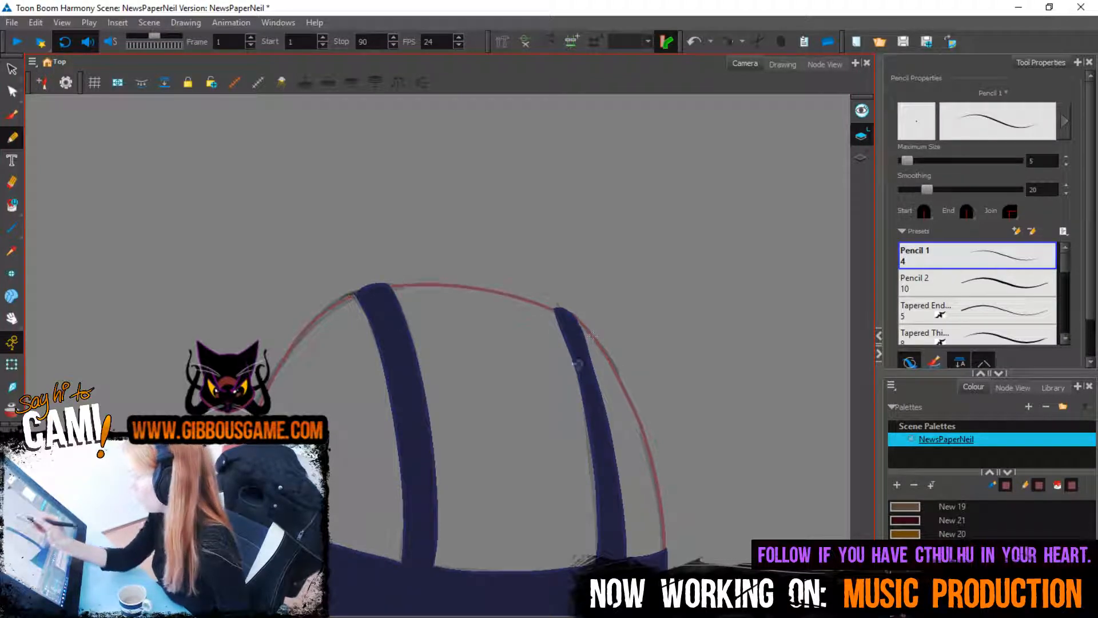
Fill the three shirt areas around the suspenders with dark red using the Paint tool
key("alt+i")
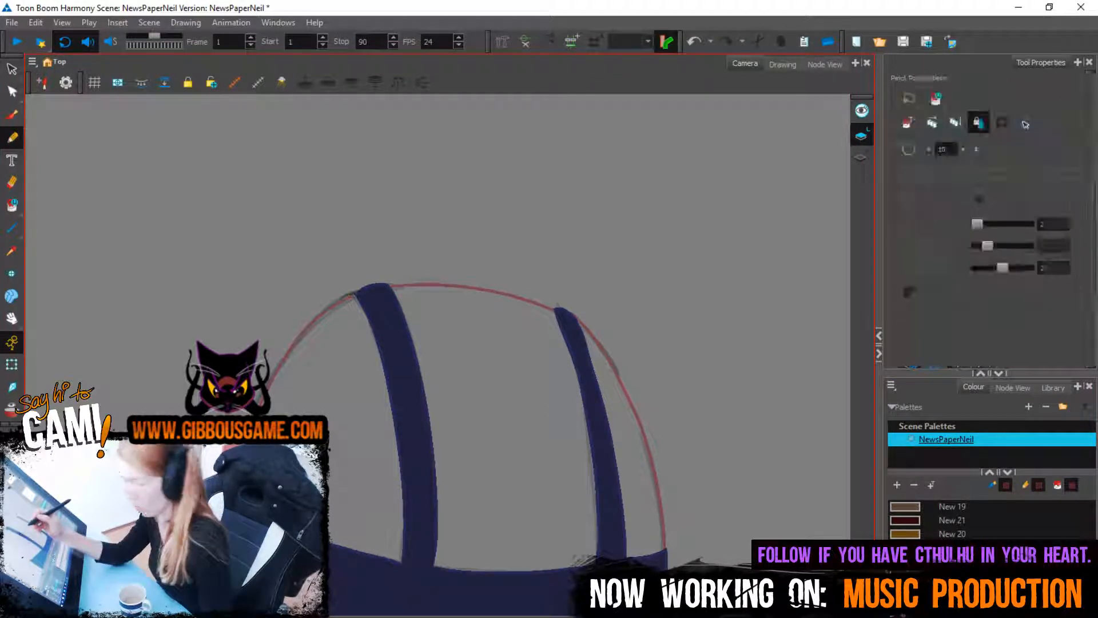
left_click(470, 427)
left_click(373, 434)
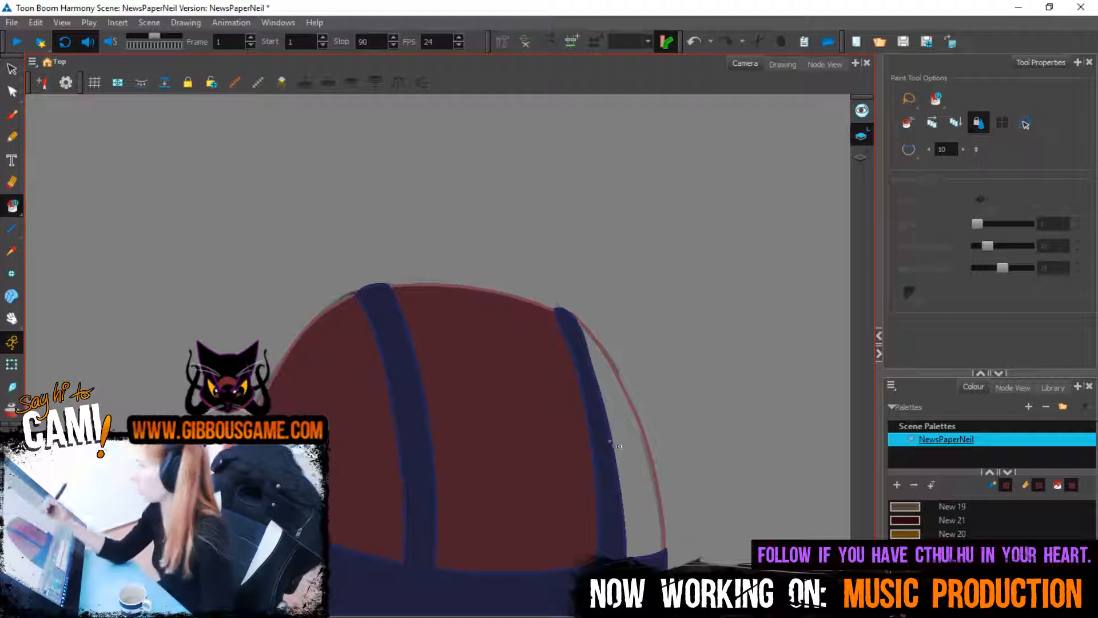
left_click(633, 478)
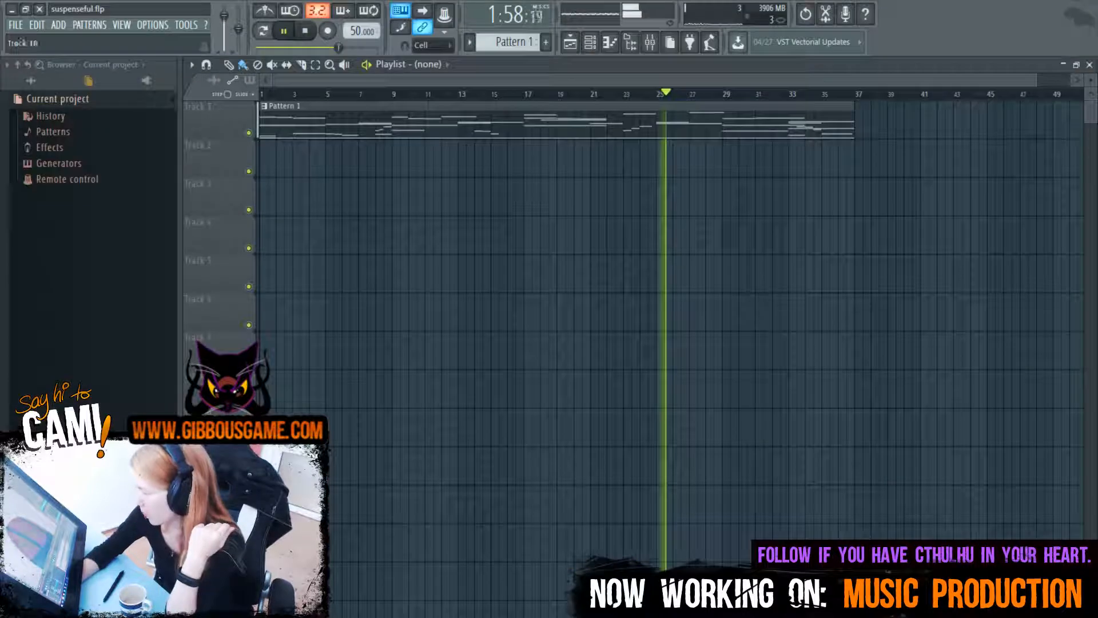
Switch to FL Studio, stop playback, check the end of Pattern 1 and replay the song from the beginning
key("space")
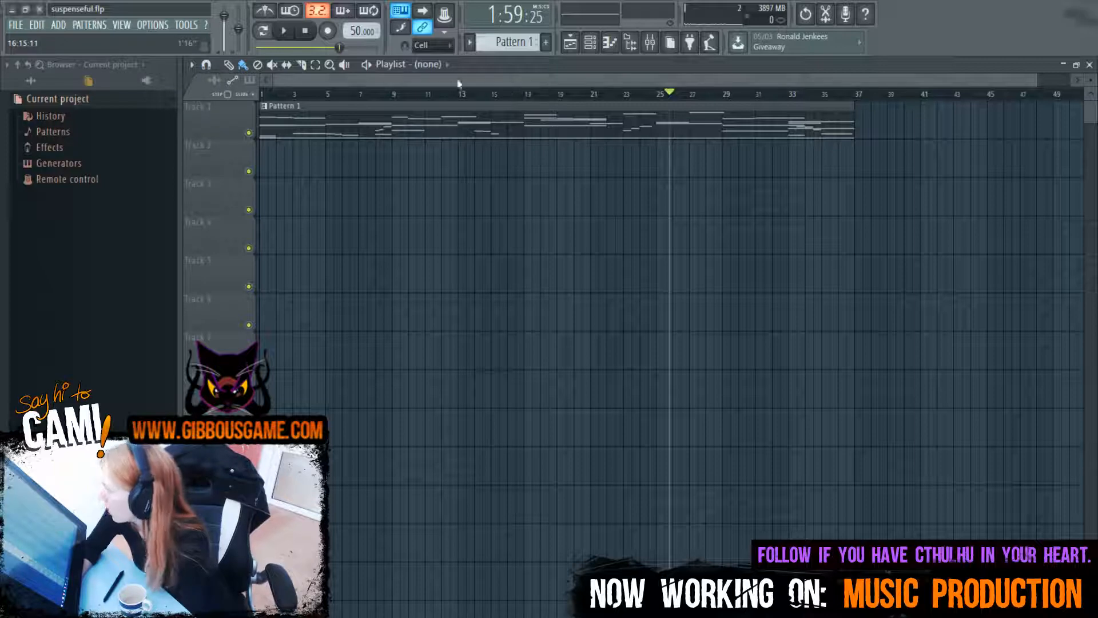
left_click(854, 94)
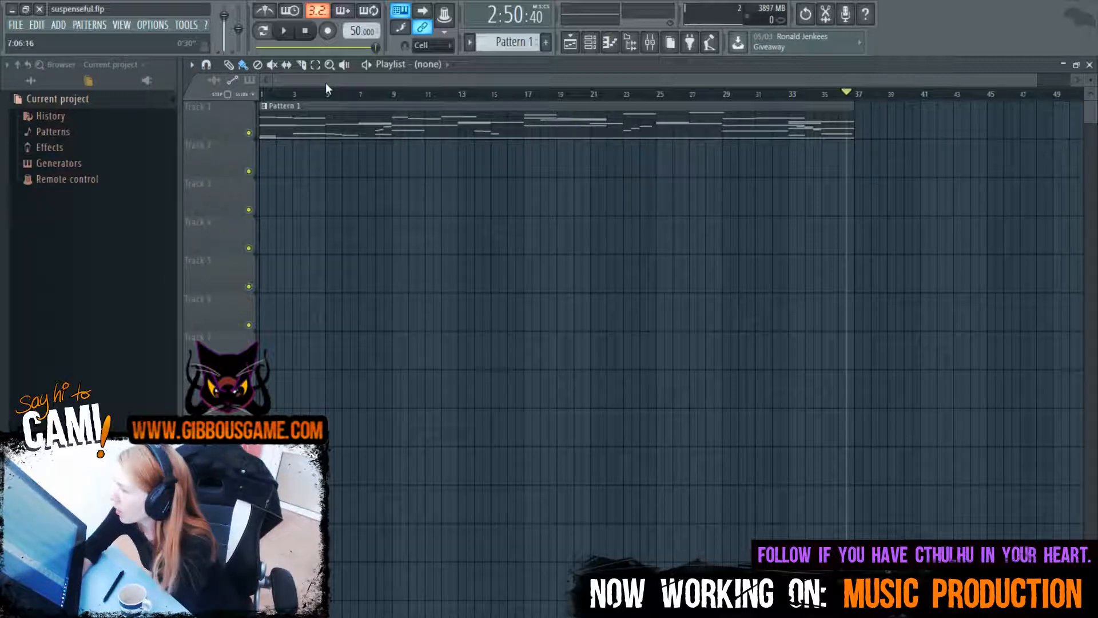
key("space")
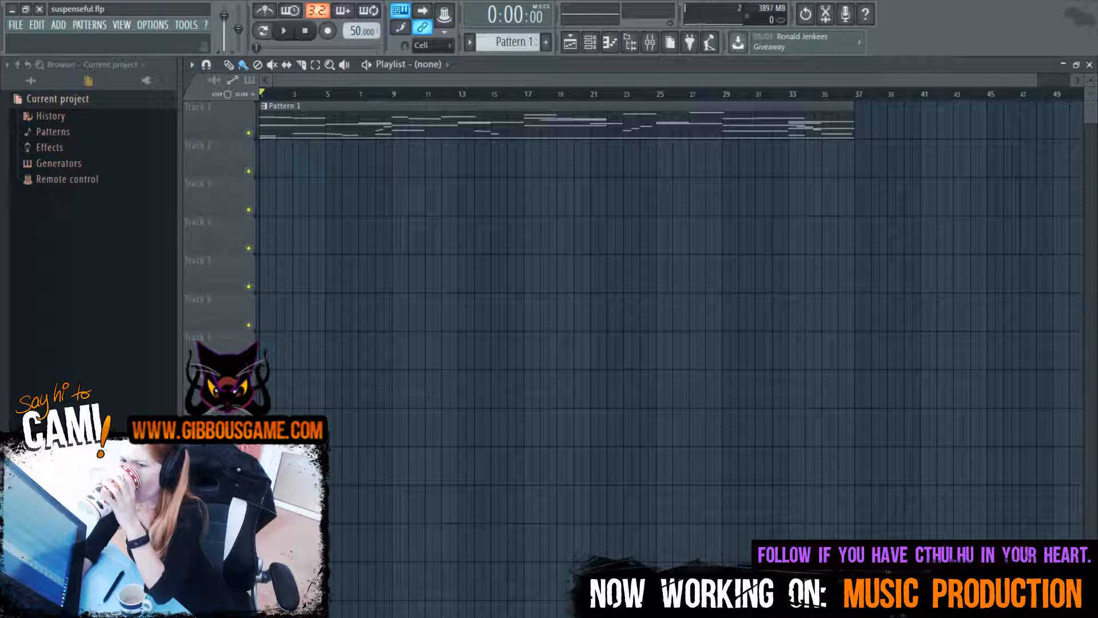
left_click(285, 31)
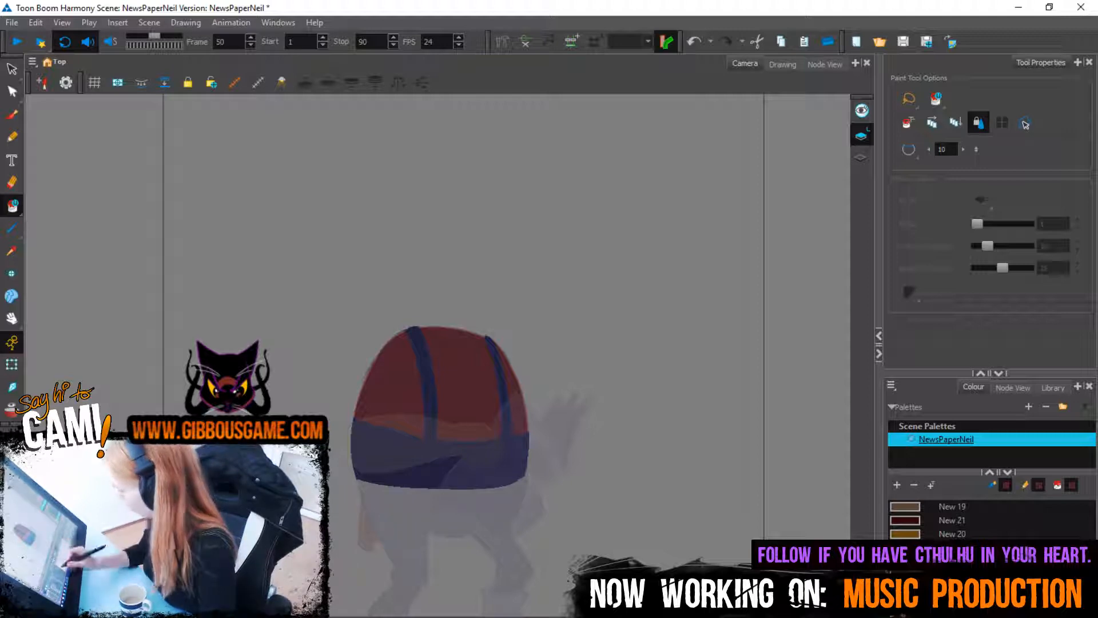
Switch to Toon Boom Harmony and step forward from frame 50 to 80 to review the rough torso drawings
key("period")
key("period")
key("period")
key("period")
key("period")
key("period")
key("period")
key("period")
key("period")
key("period")
key("period")
key("period")
key("period")
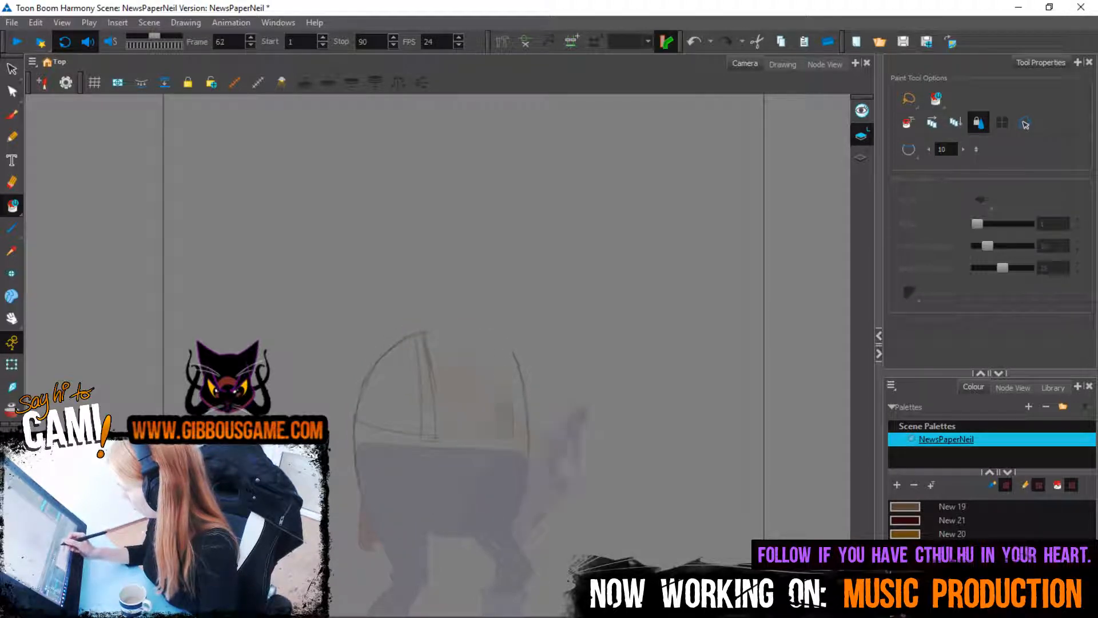
key("period")
key("period")
key("period")
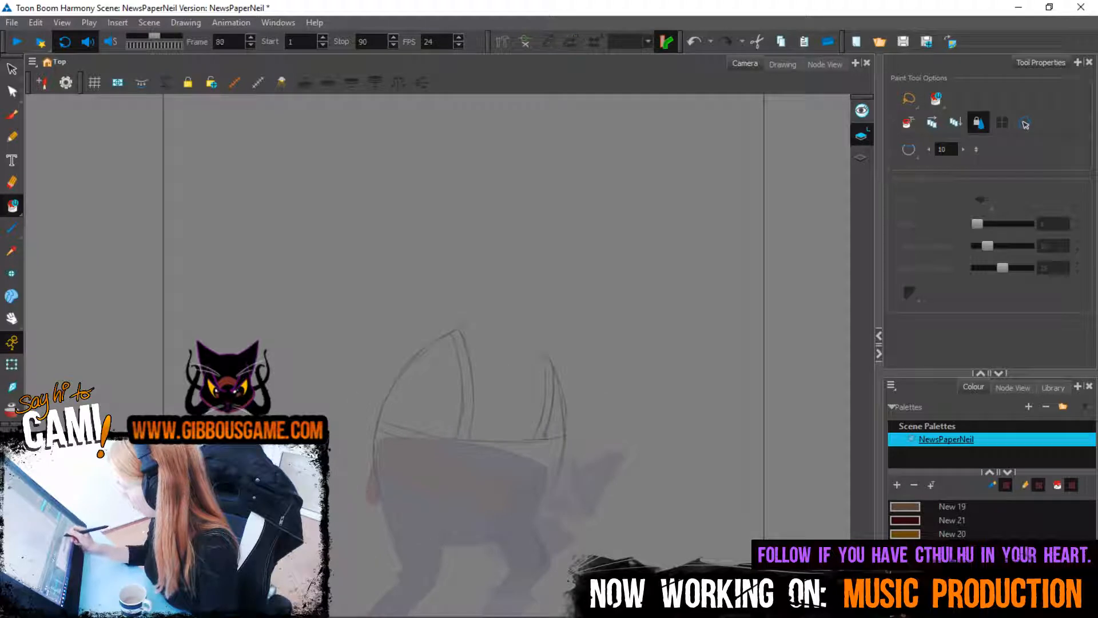
Go to frame 51 with the Pencil tool, using the paants line colour sampled from the suspenders on frame 50
left_click_drag(709, 614, 560, 614)
left_click(25, 138)
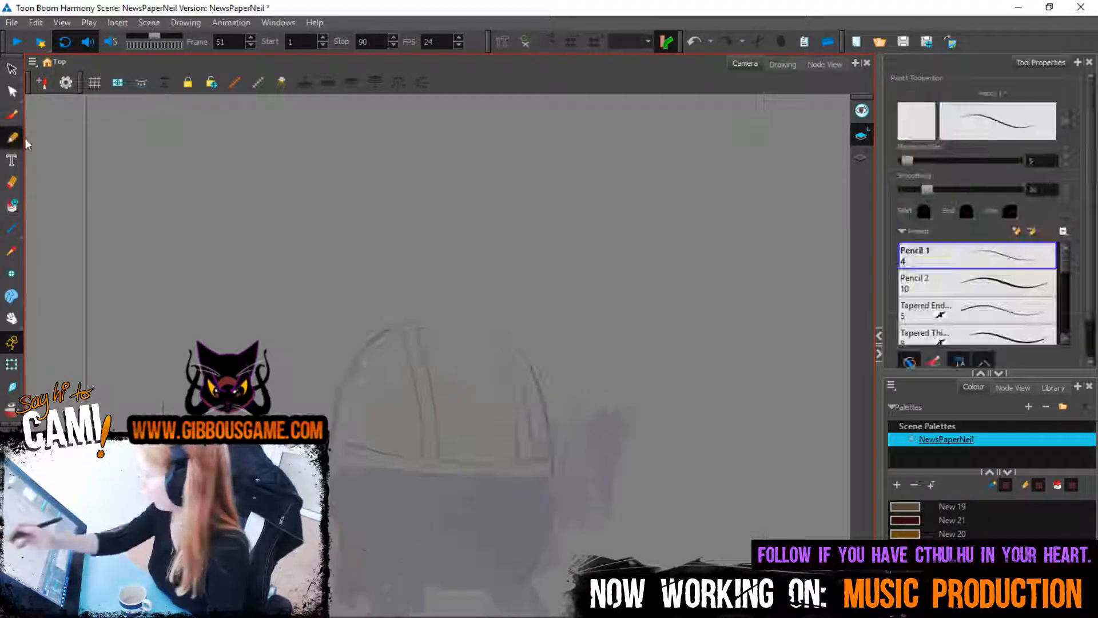
left_click(560, 614)
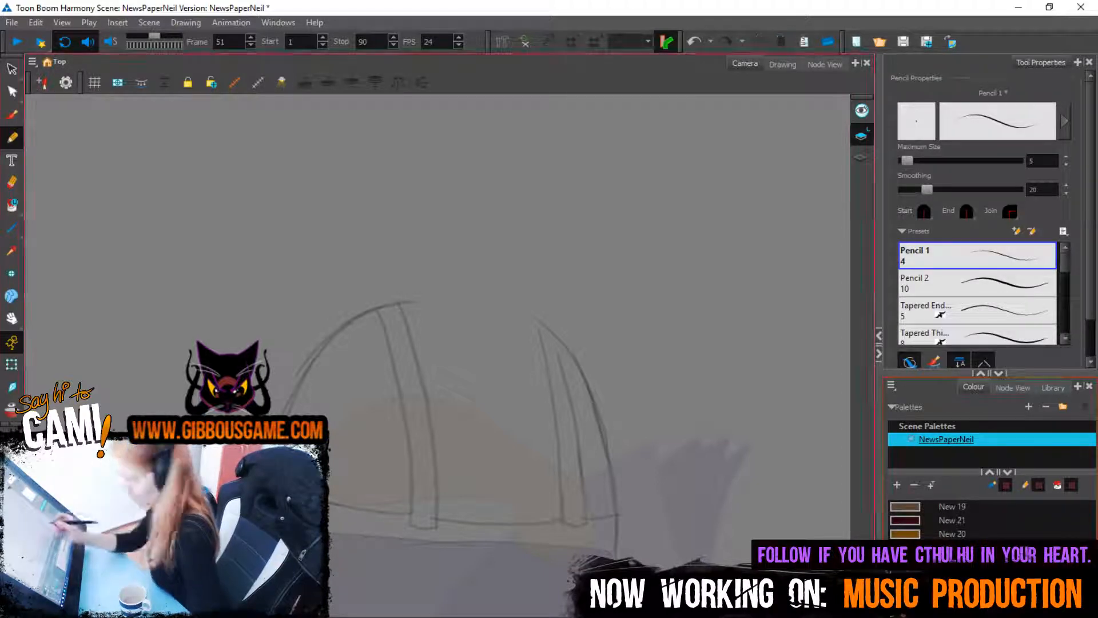
left_click(713, 515)
key("comma")
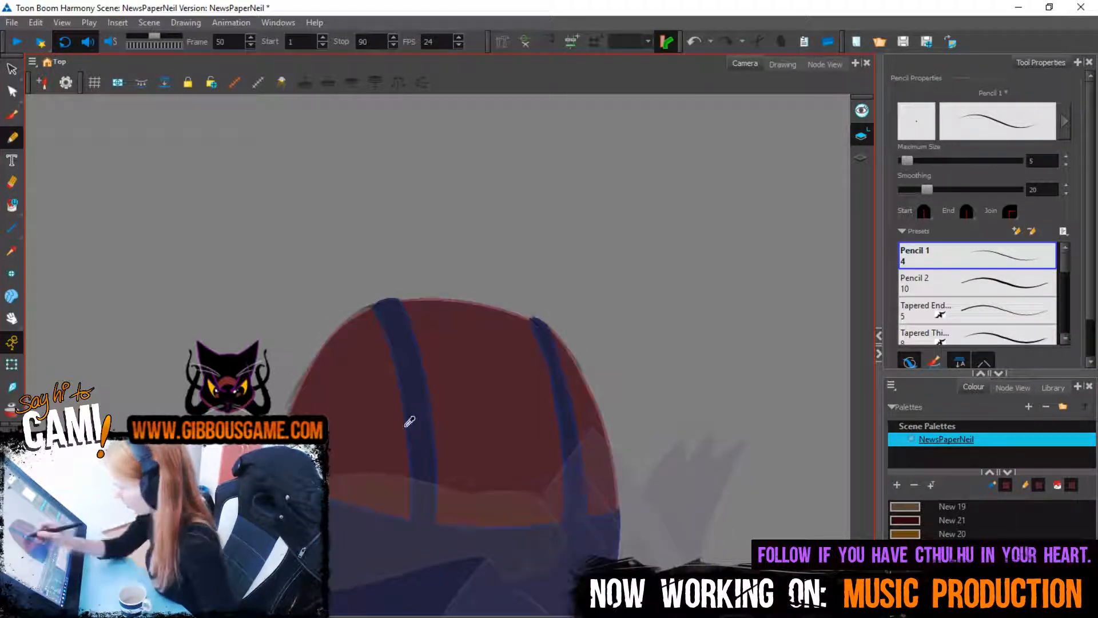
key("2")
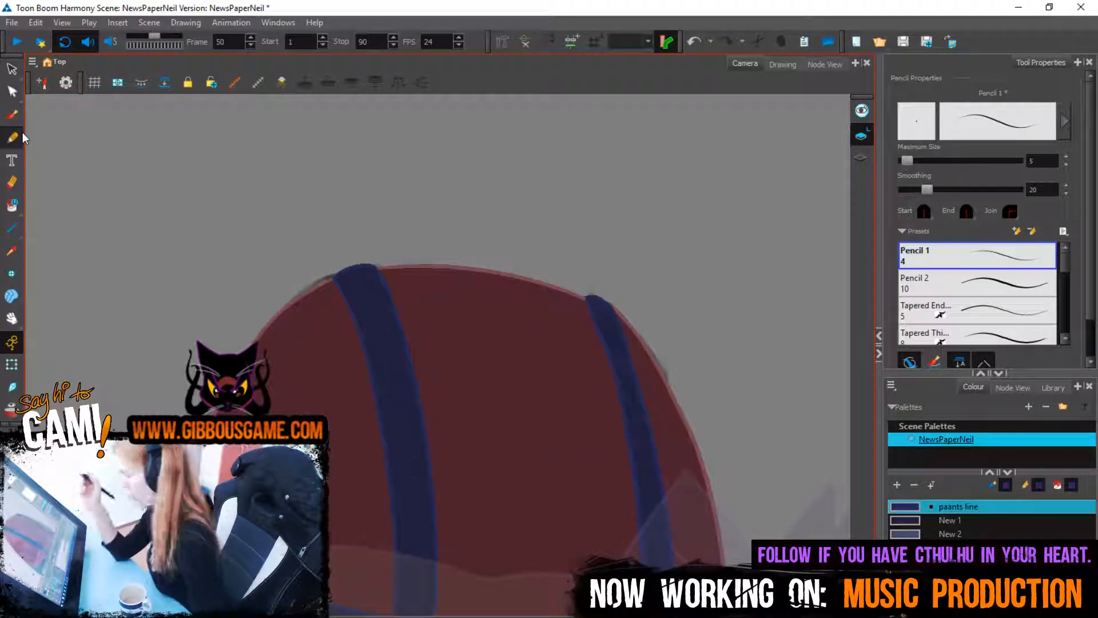
key("period")
scroll(421, 152, "up", 3)
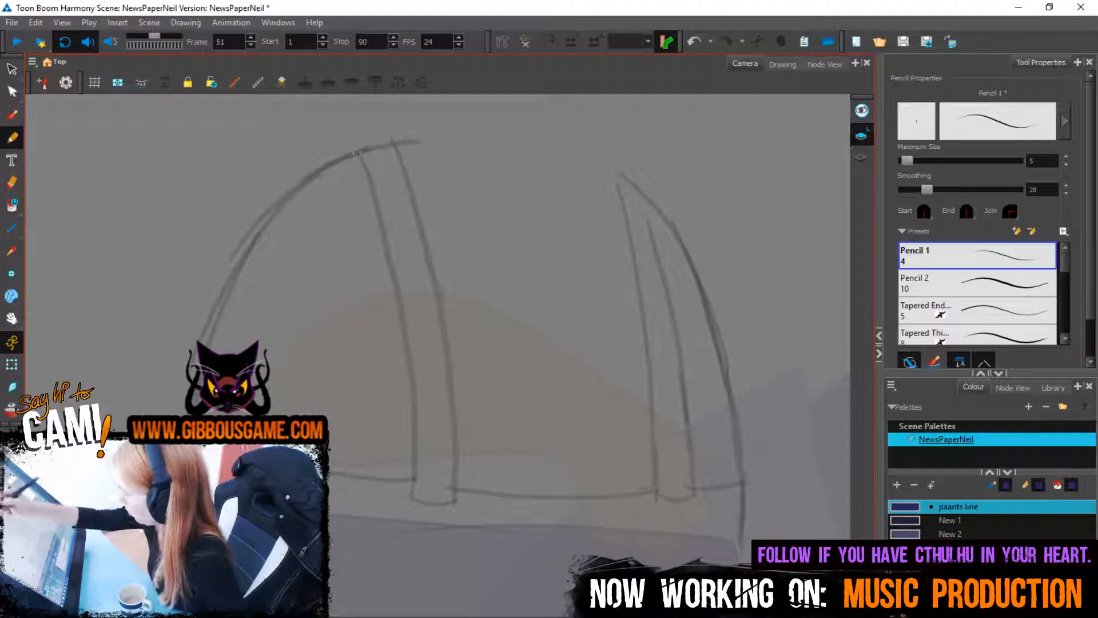
Trace the left suspender, the waist edge beside it and the left side of the overalls over the frame 51 sketch
mouse_move(358, 152)
left_mouse_down()
mouse_move(392, 268)
mouse_move(417, 474)
left_mouse_up()
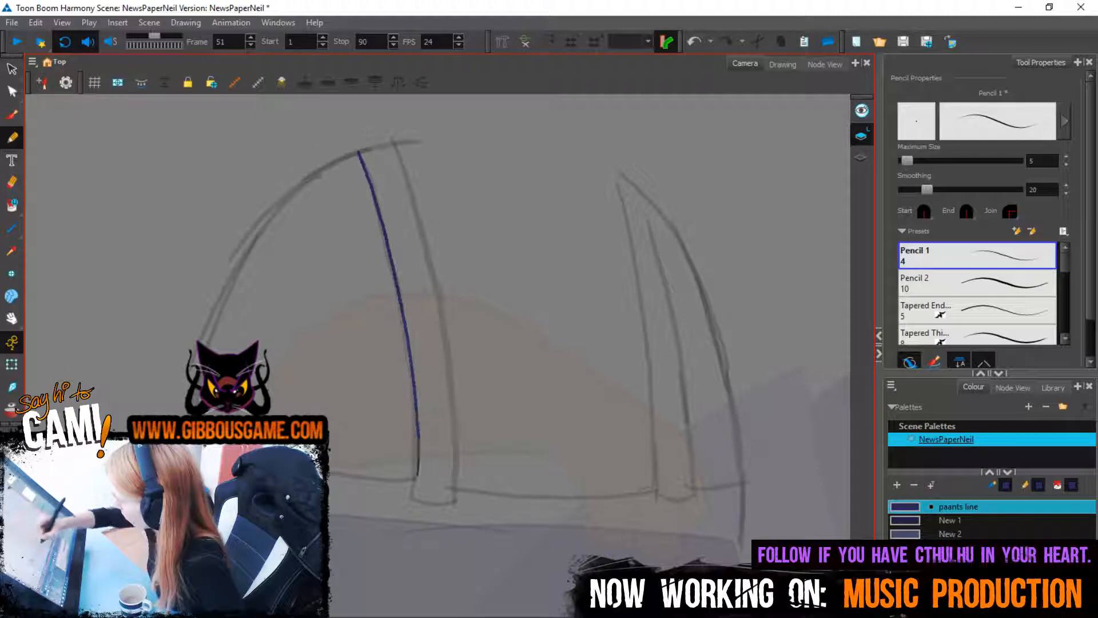
key("ctrl+z")
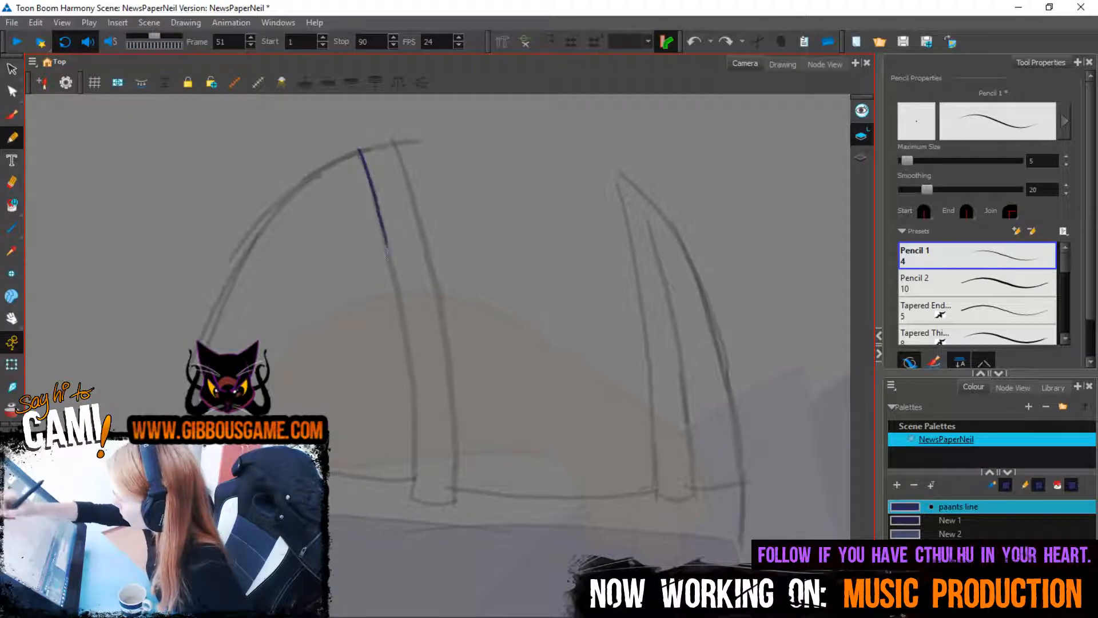
left_click_drag(416, 440, 416, 477)
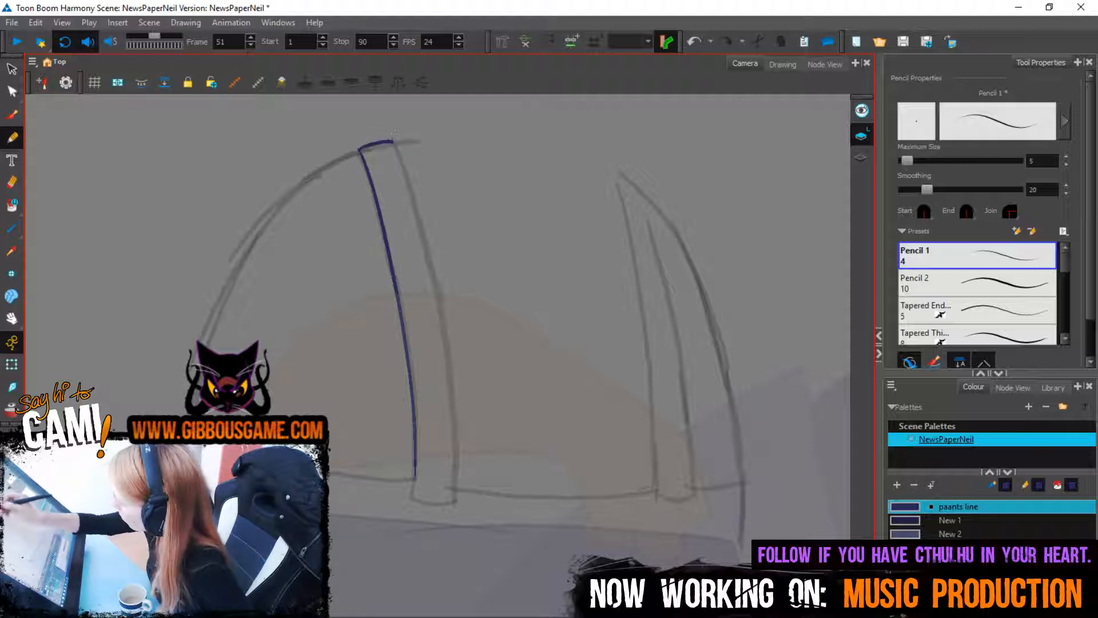
mouse_move(394, 144)
left_mouse_down()
mouse_move(430, 264)
mouse_move(457, 491)
left_mouse_up()
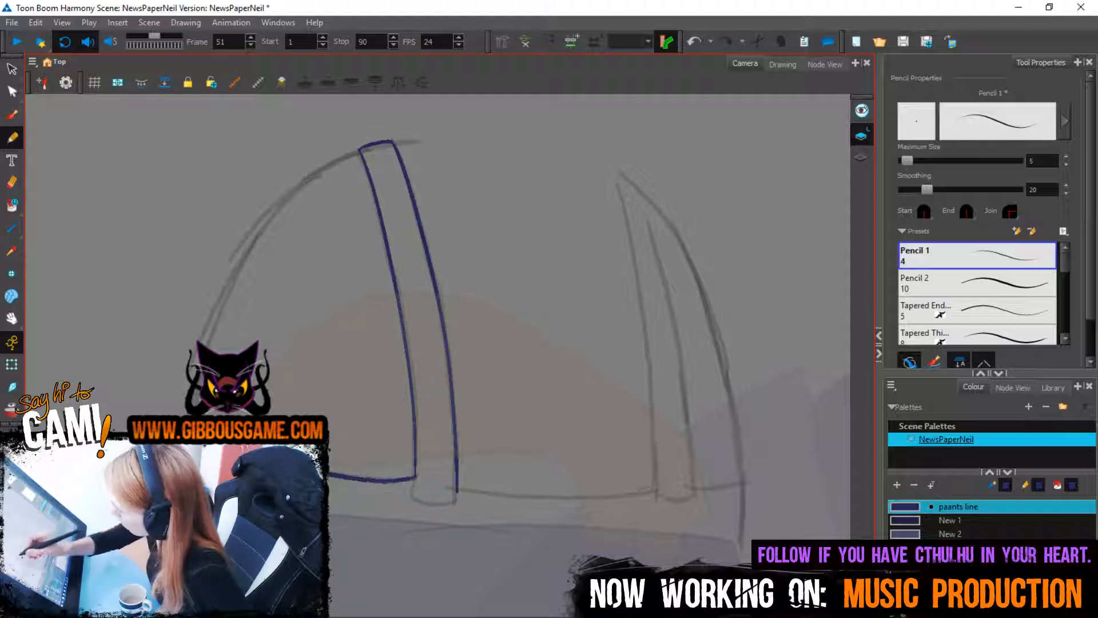
left_click_drag(336, 304, 379, 191)
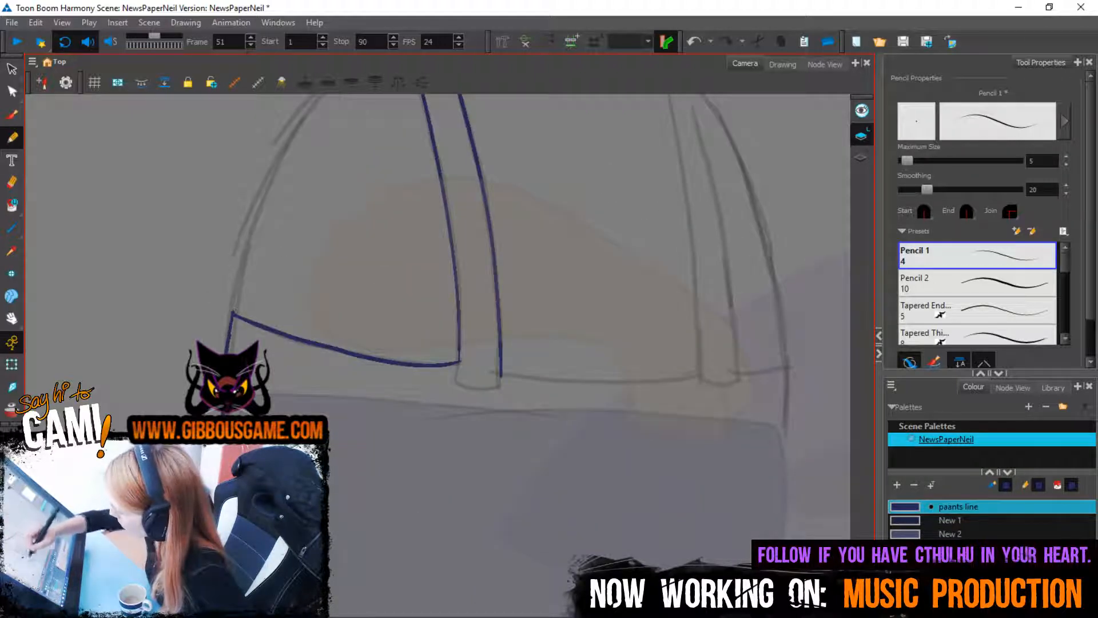
key("ctrl+z")
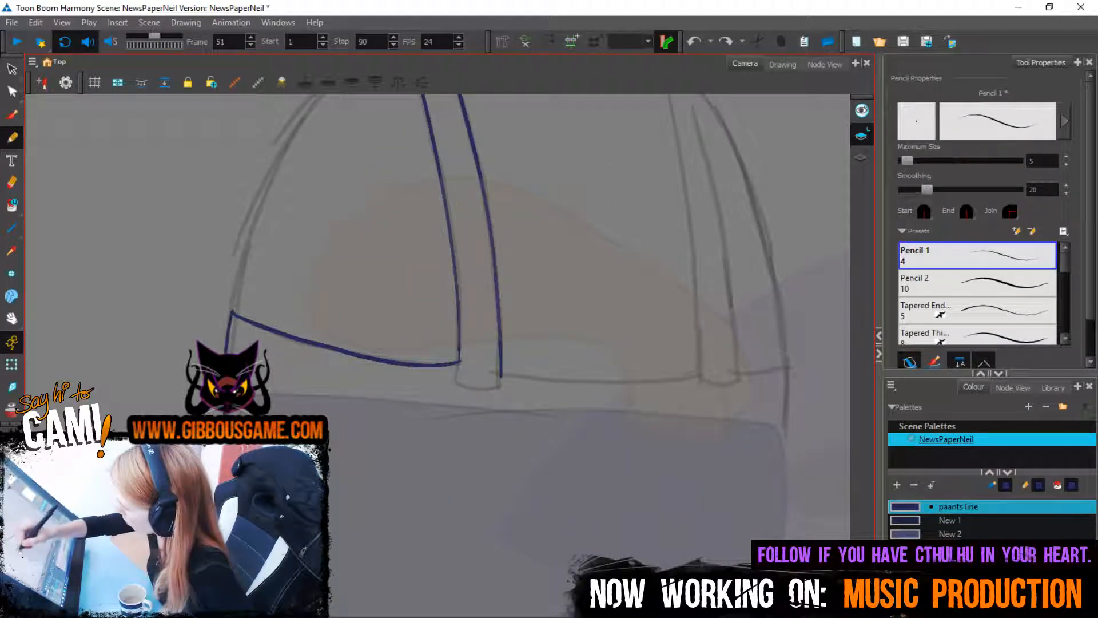
left_click_drag(620, 551, 427, 615)
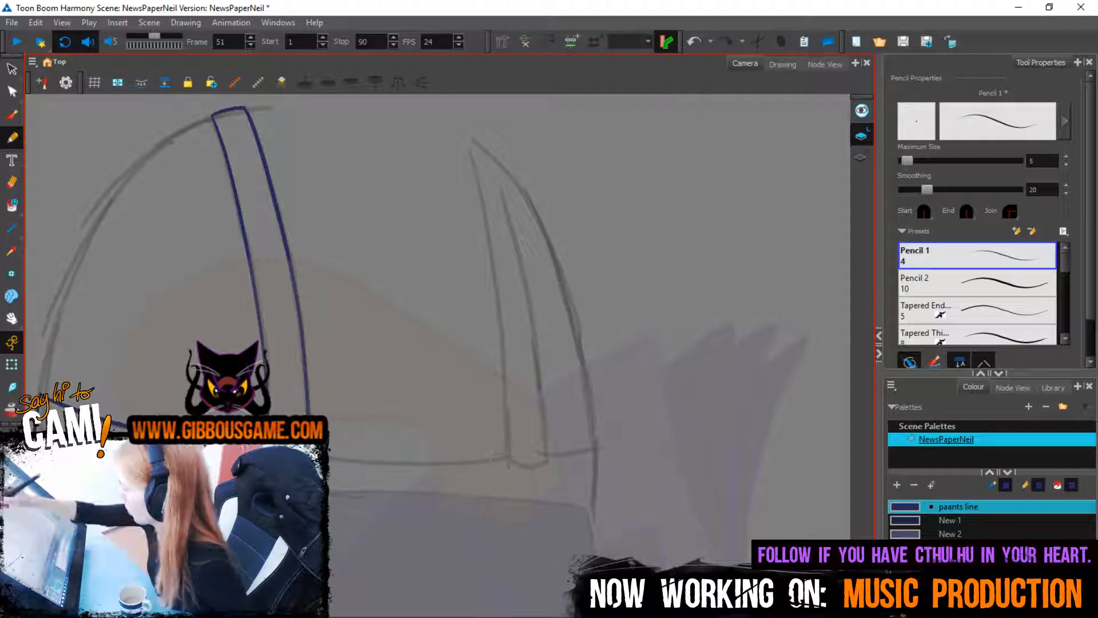
Trace the right suspender, the right side of the overalls and the waist edge between both suspenders on frame 51
left_click_drag(467, 135, 508, 457)
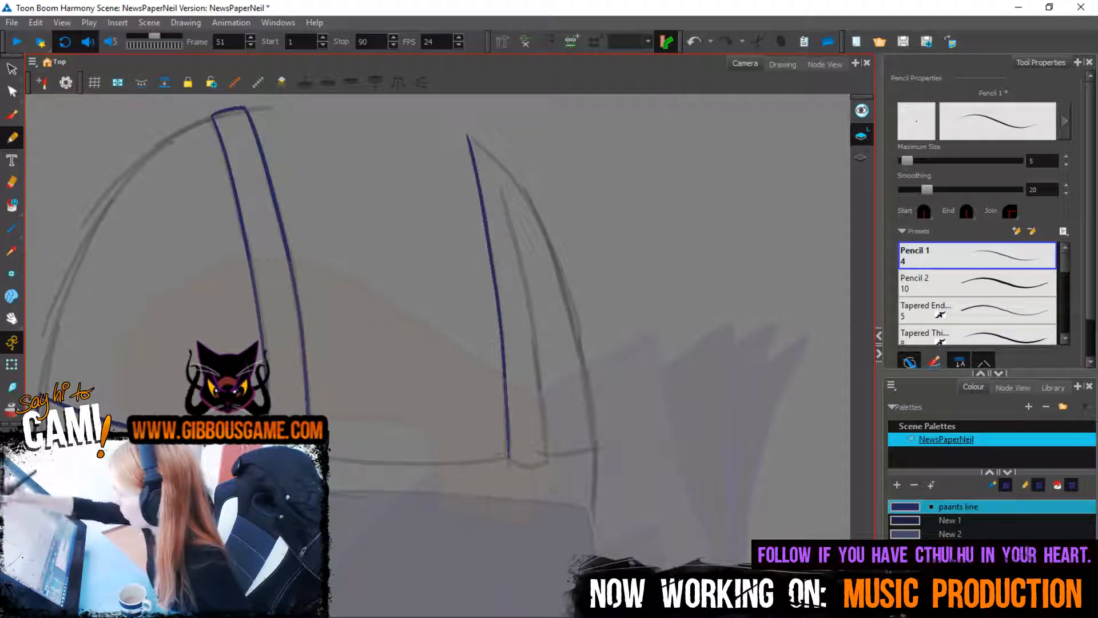
mouse_move(502, 197)
left_mouse_down()
mouse_move(538, 336)
mouse_move(546, 458)
mouse_move(595, 446)
mouse_move(591, 570)
left_mouse_up()
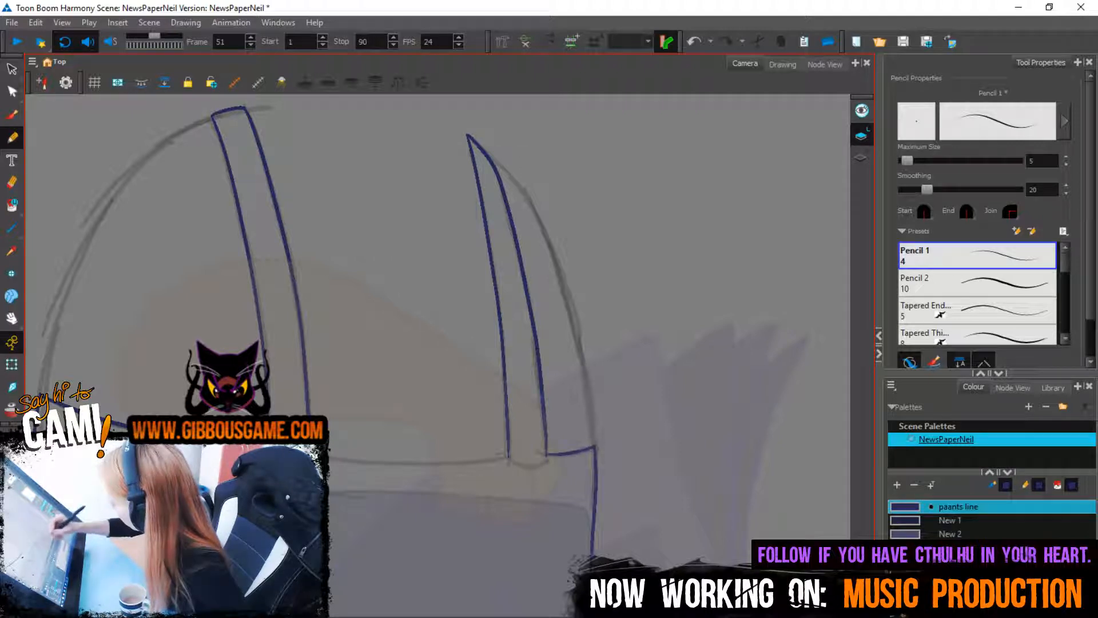
left_click_drag(573, 497, 638, 453)
left_click_drag(372, 410, 572, 413)
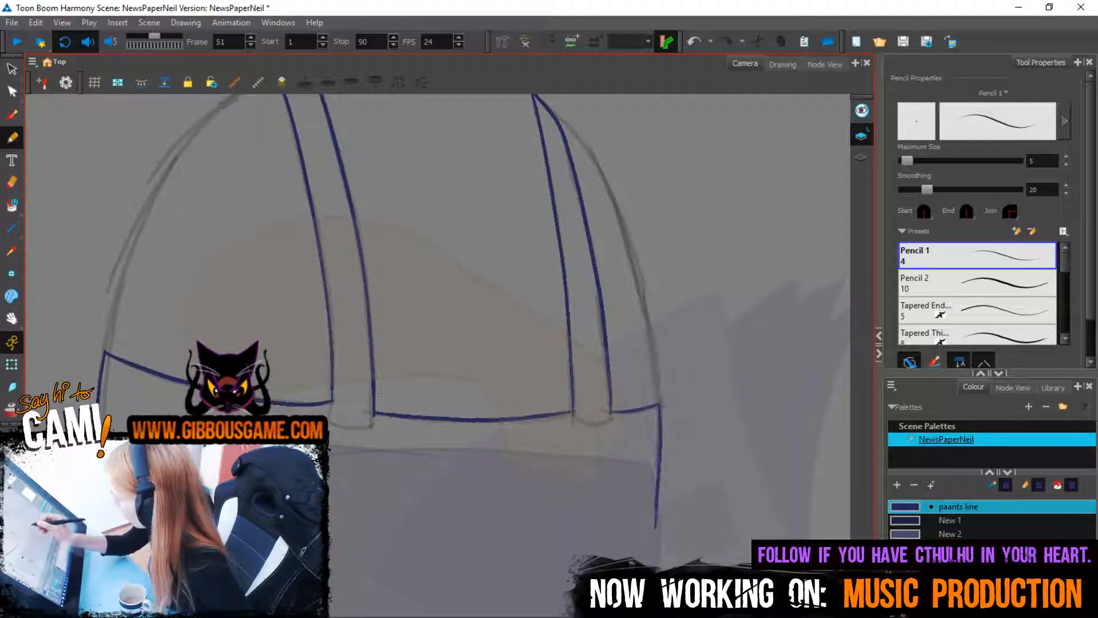
key("ctrl+z")
left_click_drag(425, 418, 574, 412)
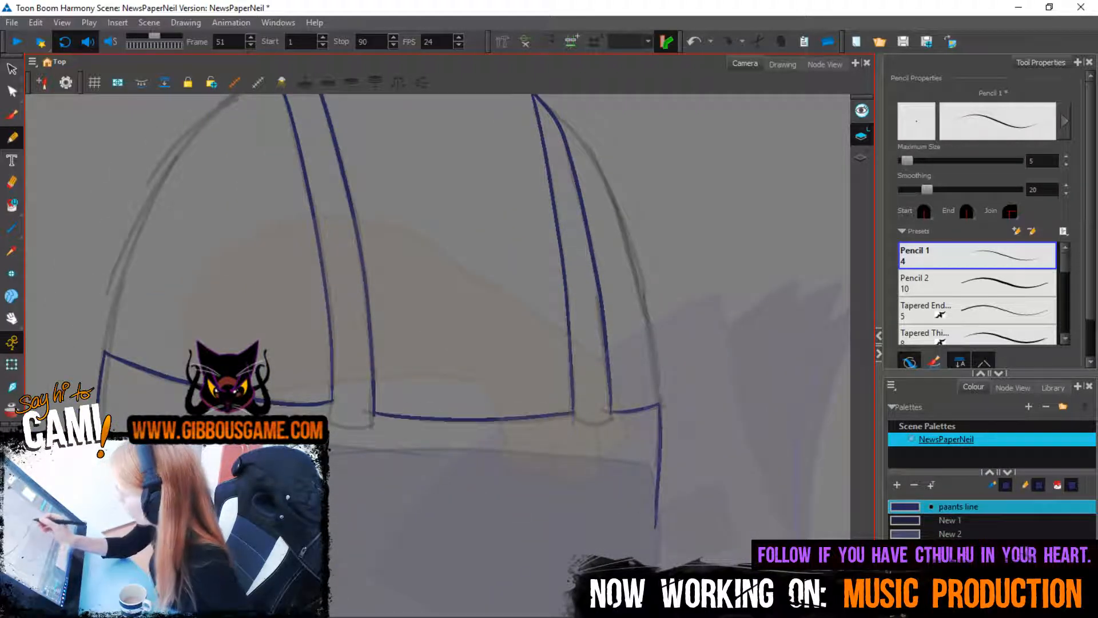
key("alt+t")
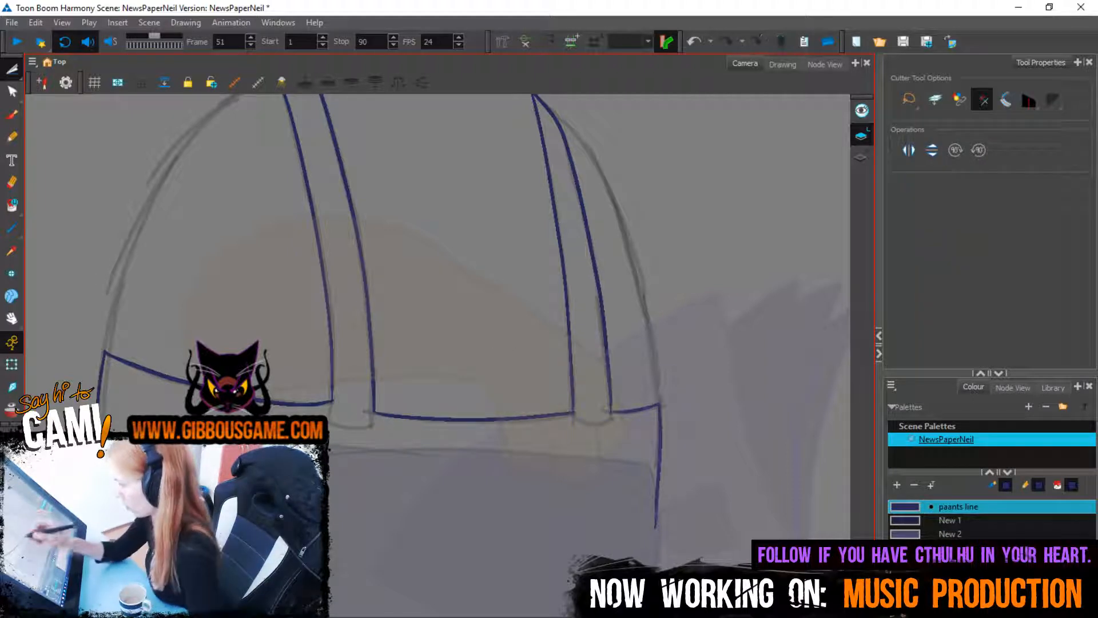
left_click_drag(303, 393, 301, 413)
key("ctrl+z")
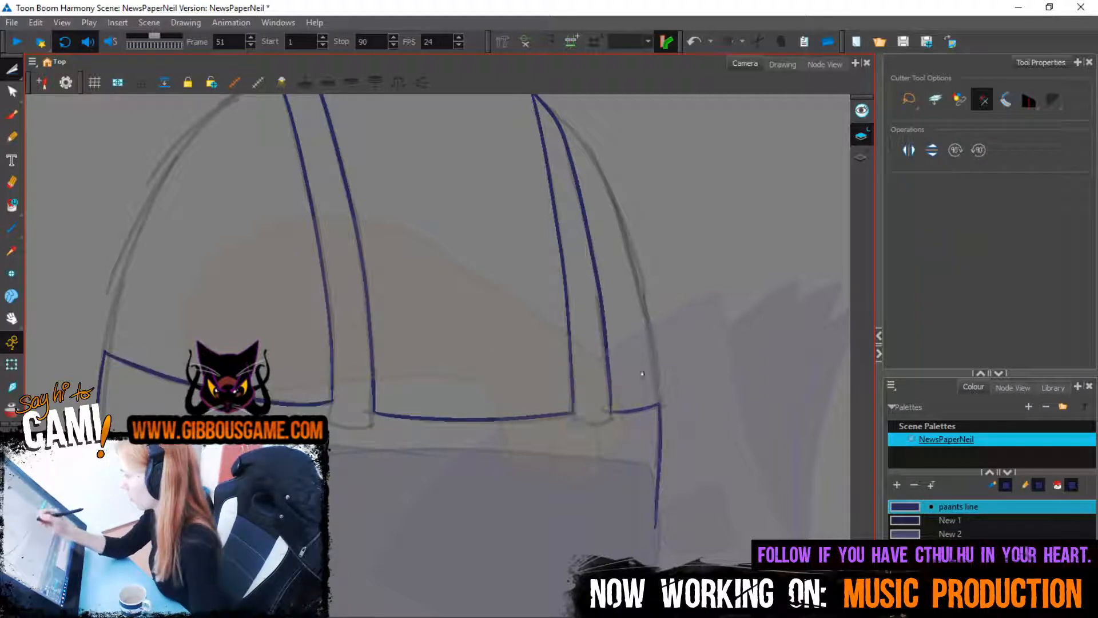
Draw the overalls' curved bottom edge with the New 1 colour and fill the overalls and suspenders blue with the Paint tool
key("2")
left_click(949, 519)
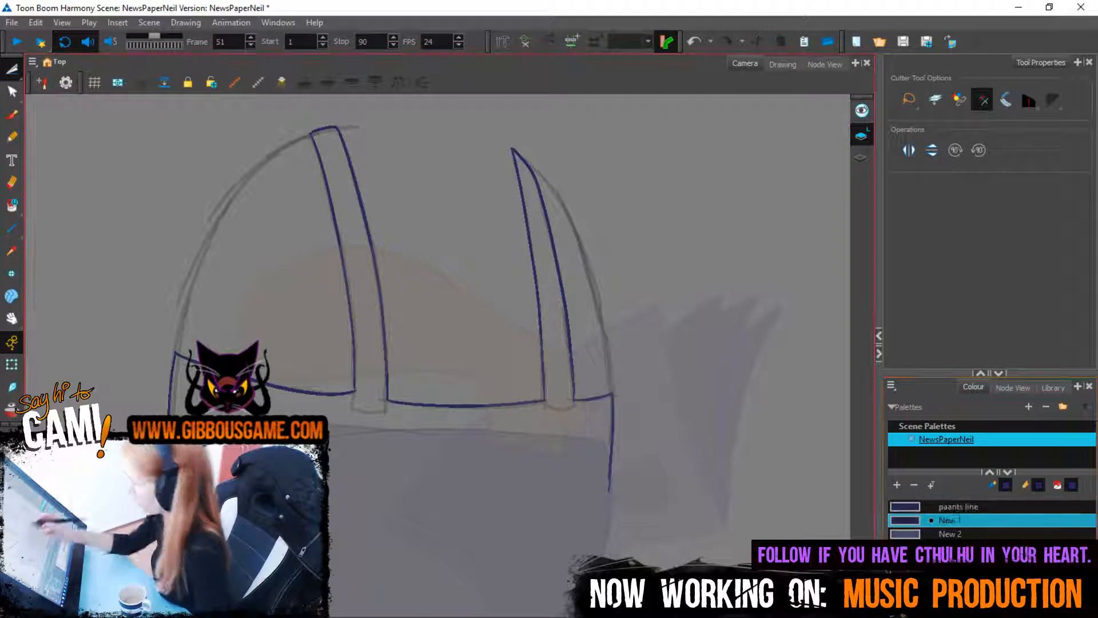
key("alt+slash")
left_click_drag(396, 554, 610, 482)
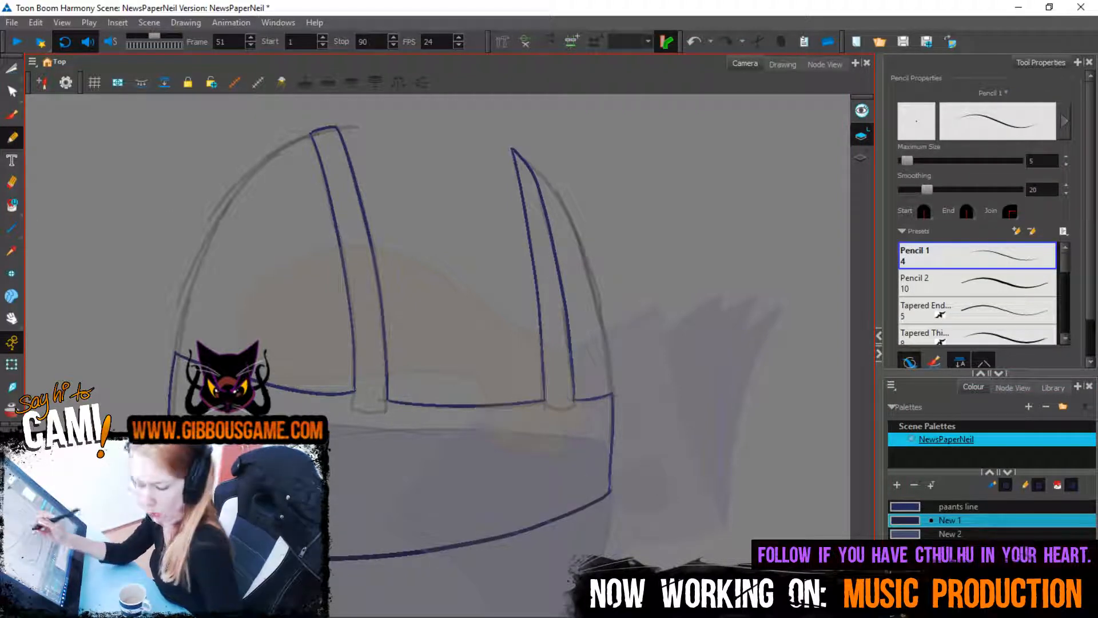
key("alt+i")
left_click(453, 449)
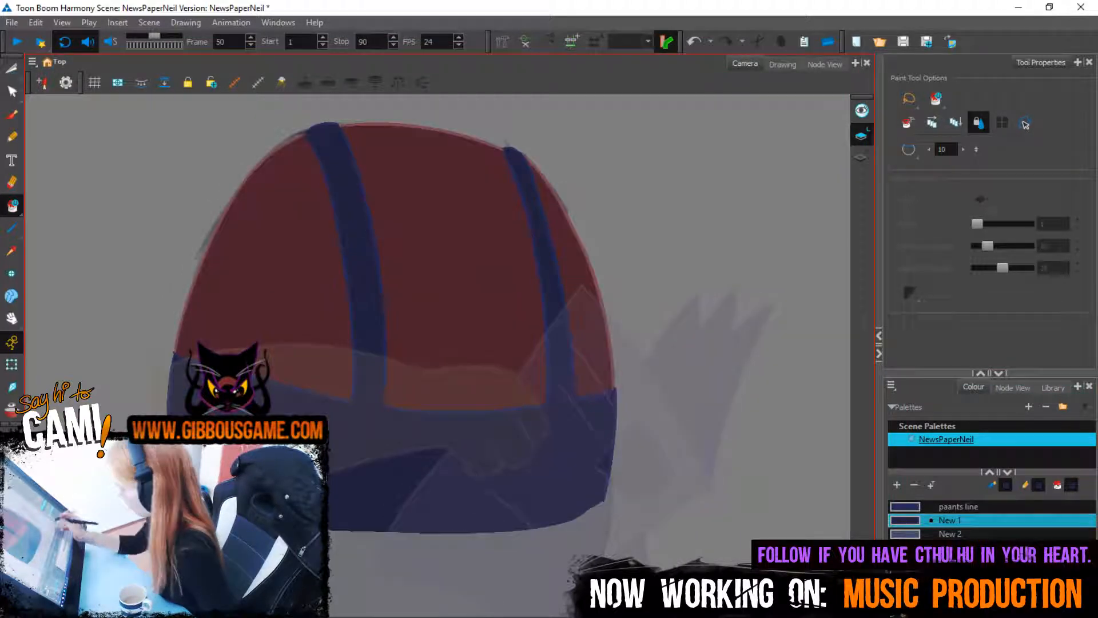
Outline the shirt's left, right and top edges around the suspenders on frame 51 with the red shirt line colour
left_click(19, 135)
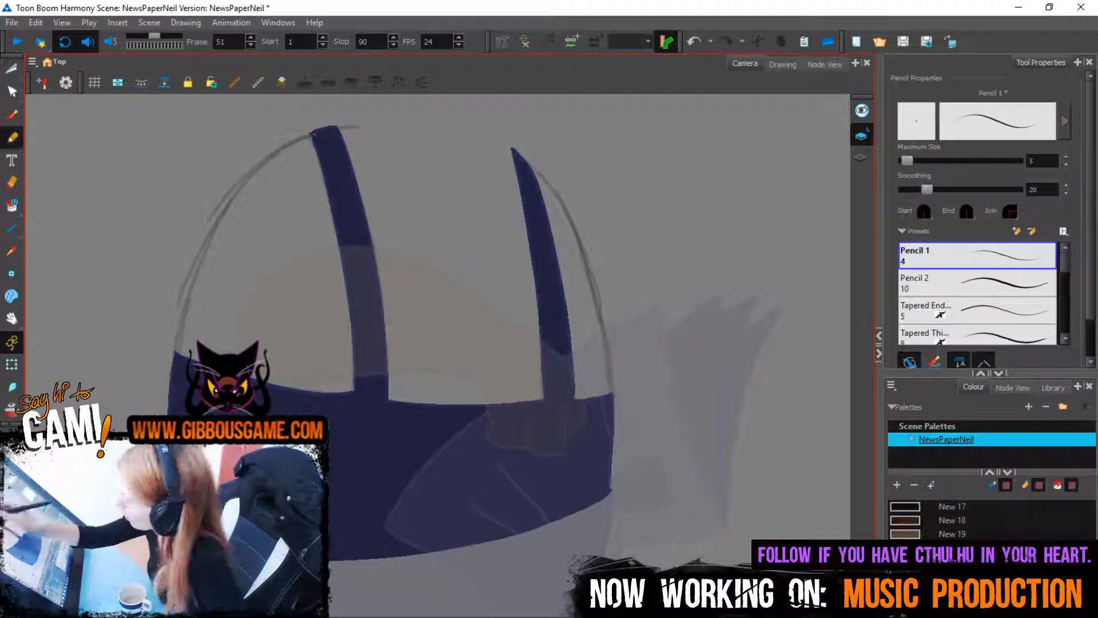
left_click_drag(429, 328, 398, 396)
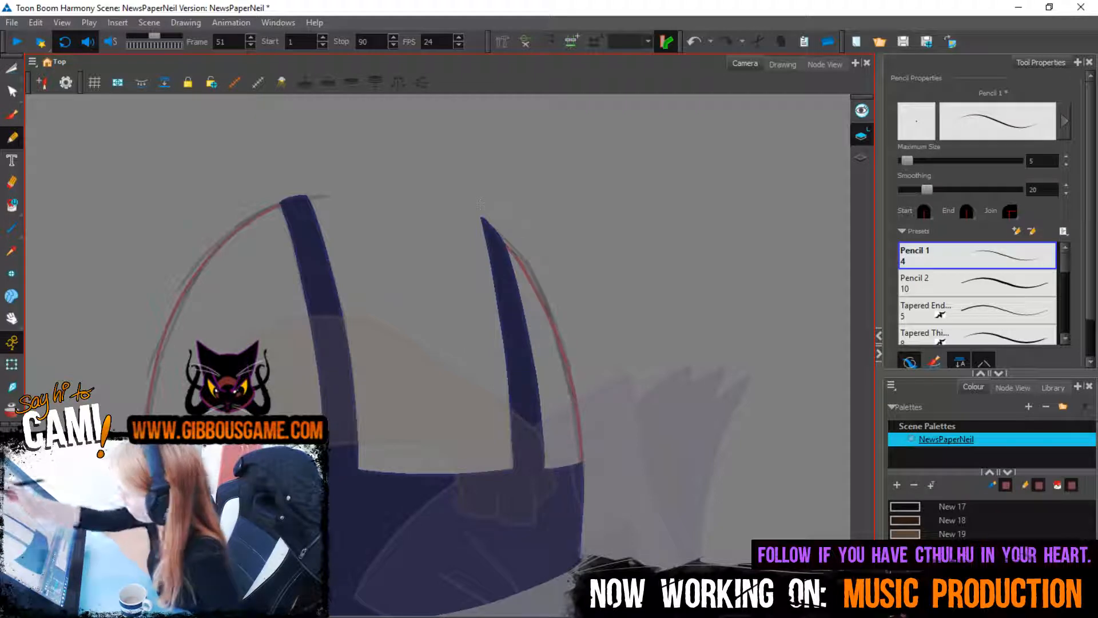
left_click_drag(483, 223, 403, 190)
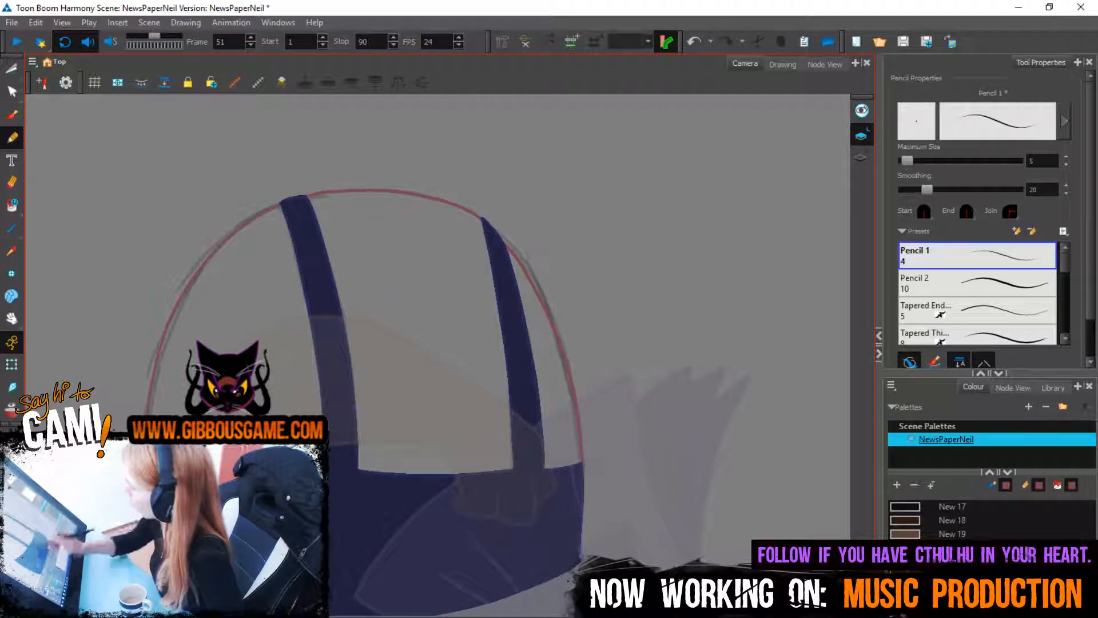
Fill the three shirt areas around the suspenders on frame 51 with dark red using the Paint tool
key("alt+i")
left_click(361, 372)
left_click(228, 314)
left_click(511, 261)
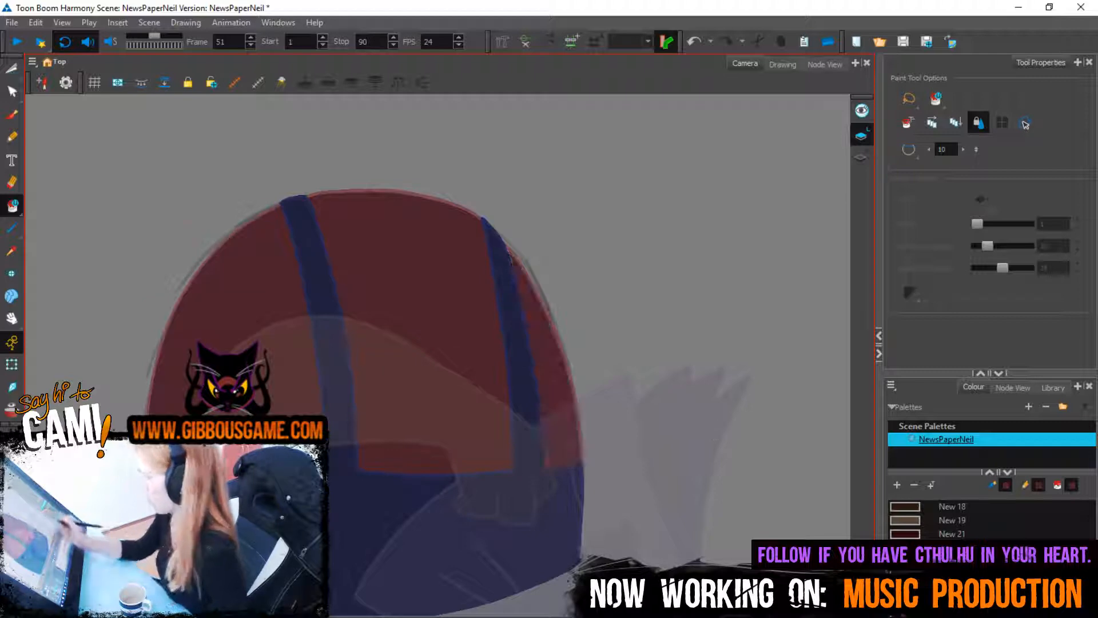
Pick the paants line colour from the finished overalls on an earlier frame and go to frame 53 with the Pencil tool
key("f")
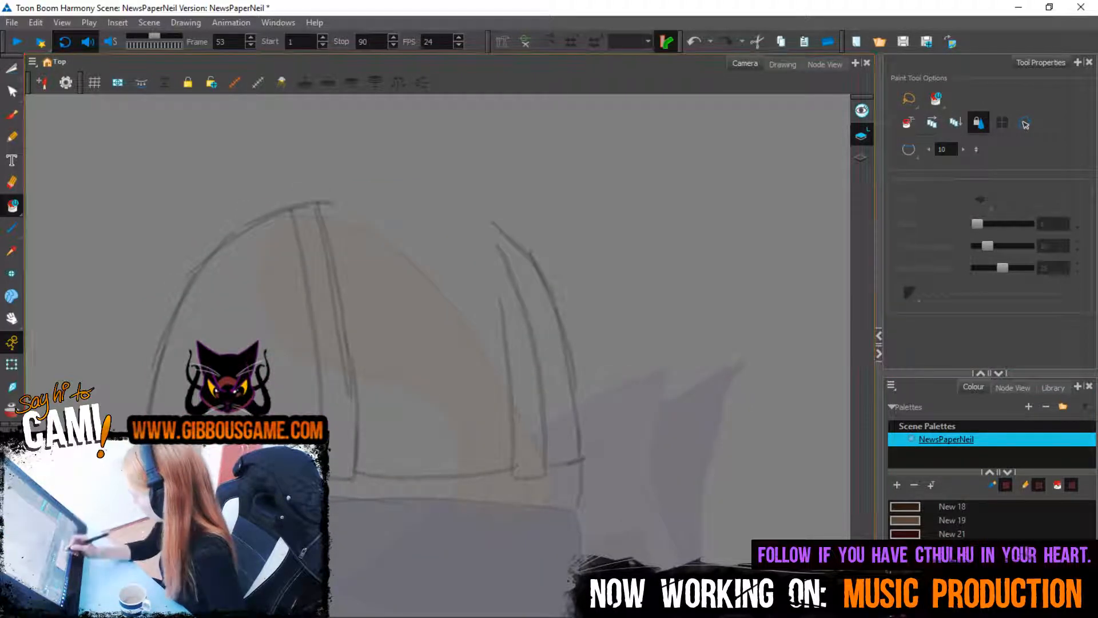
key("d")
key("period")
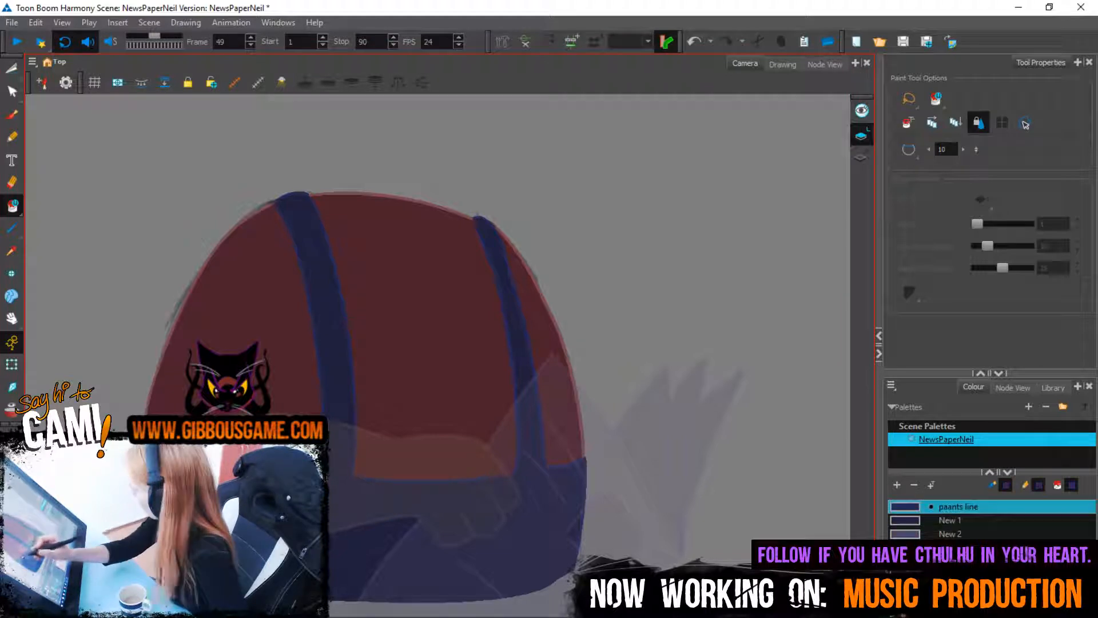
left_click(12, 137)
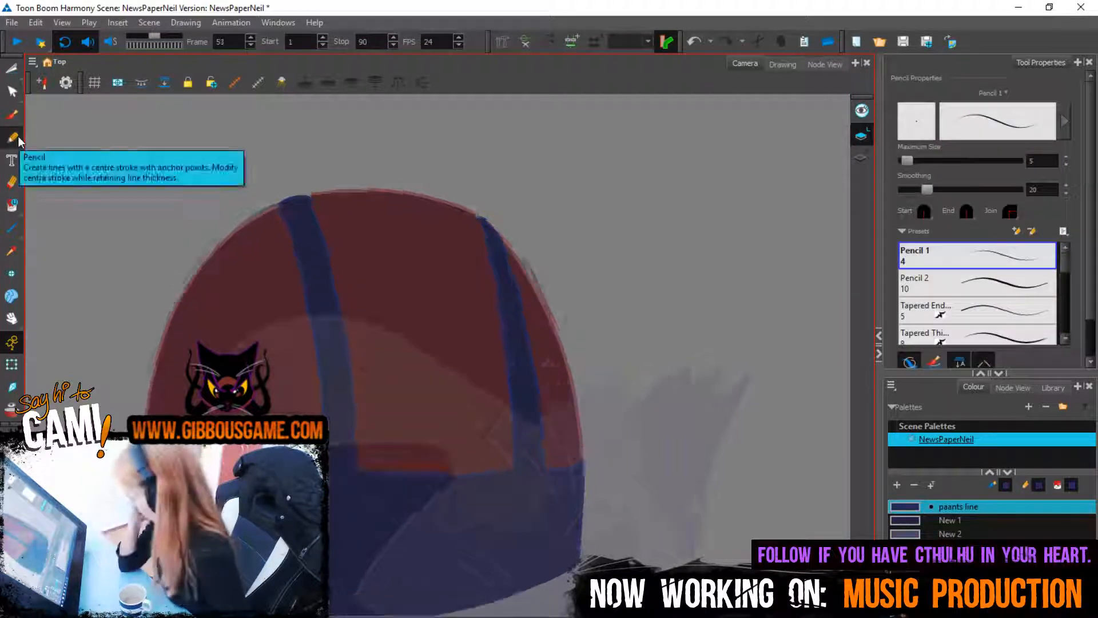
key("f")
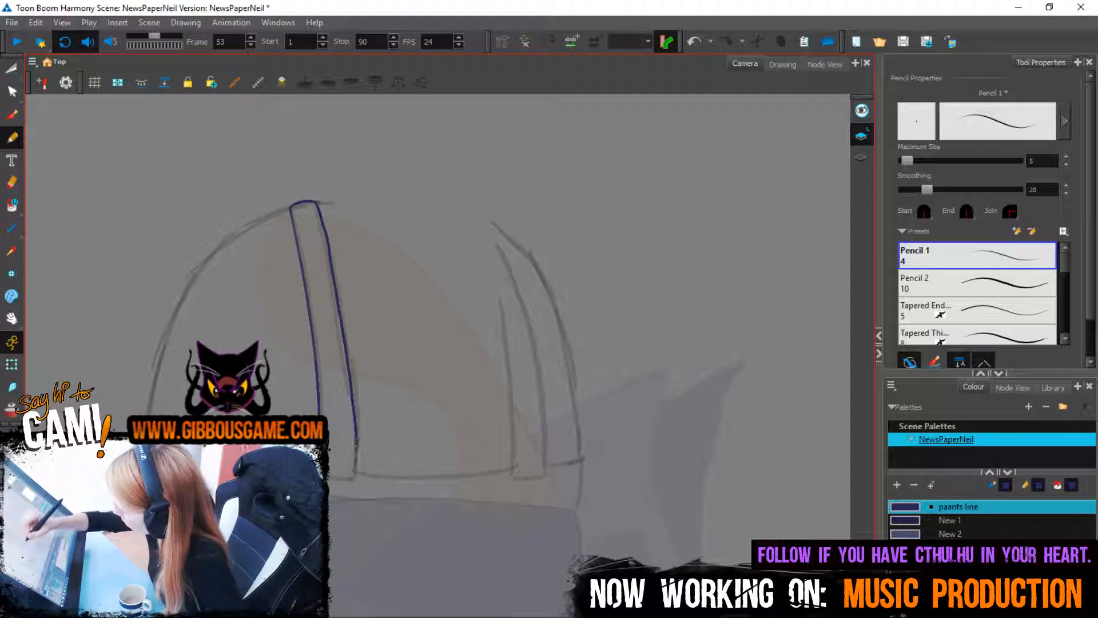
Trace the left suspender on frame 53, redrawing its right edge, and add the waist edge and side line beside it
key("ctrl+z")
mouse_move(314, 202)
left_mouse_down()
mouse_move(335, 271)
mouse_move(355, 472)
left_mouse_up()
key("ctrl+z")
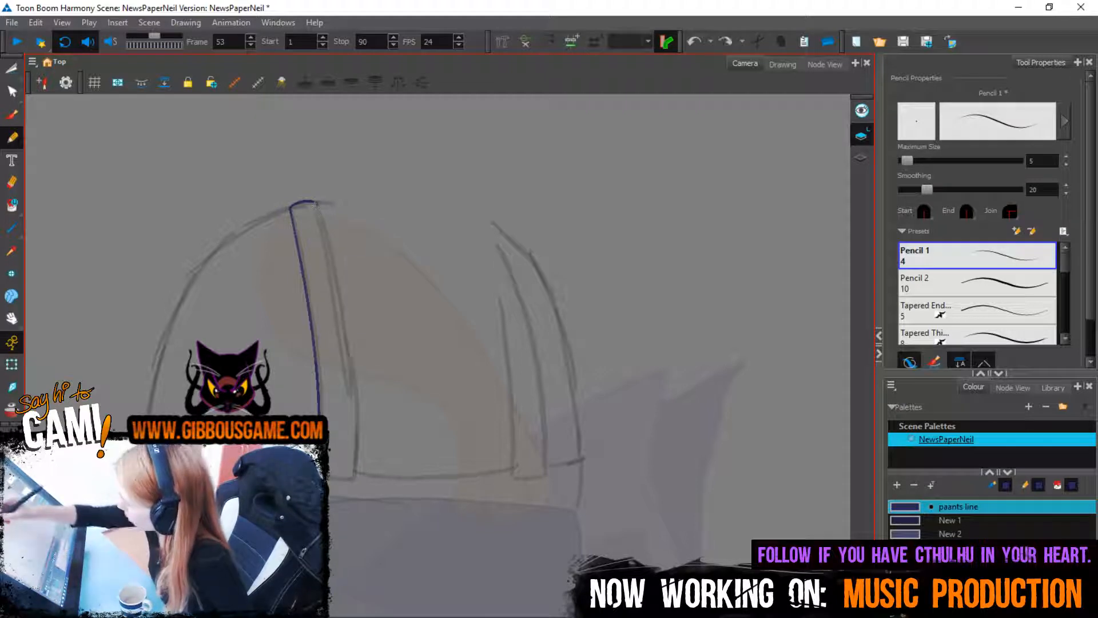
left_click_drag(315, 204, 355, 475)
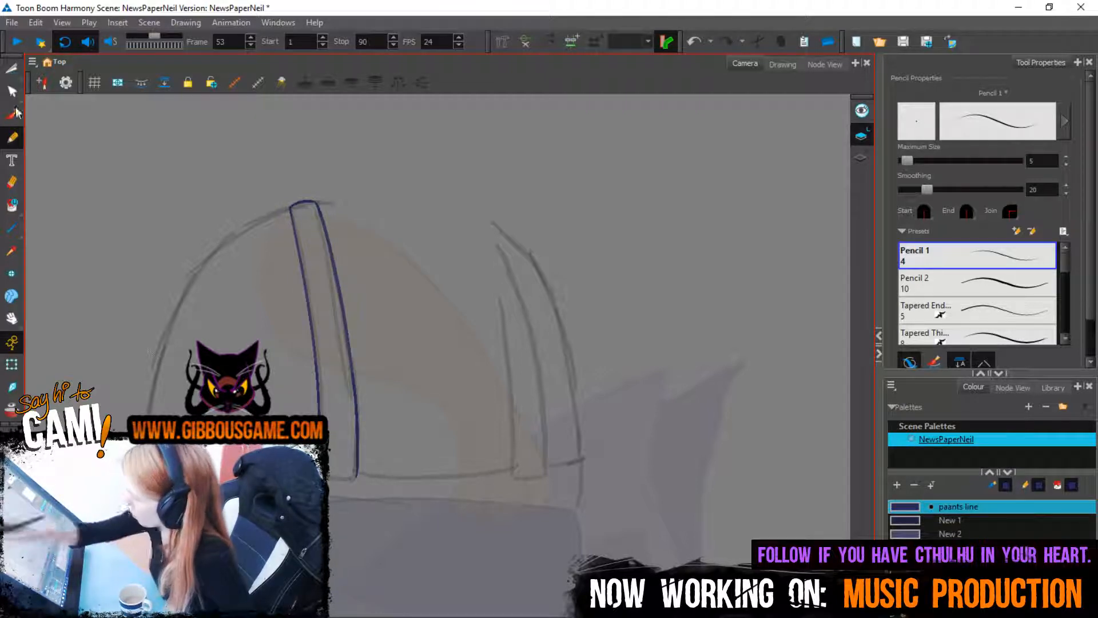
left_click(12, 92)
left_click(308, 257)
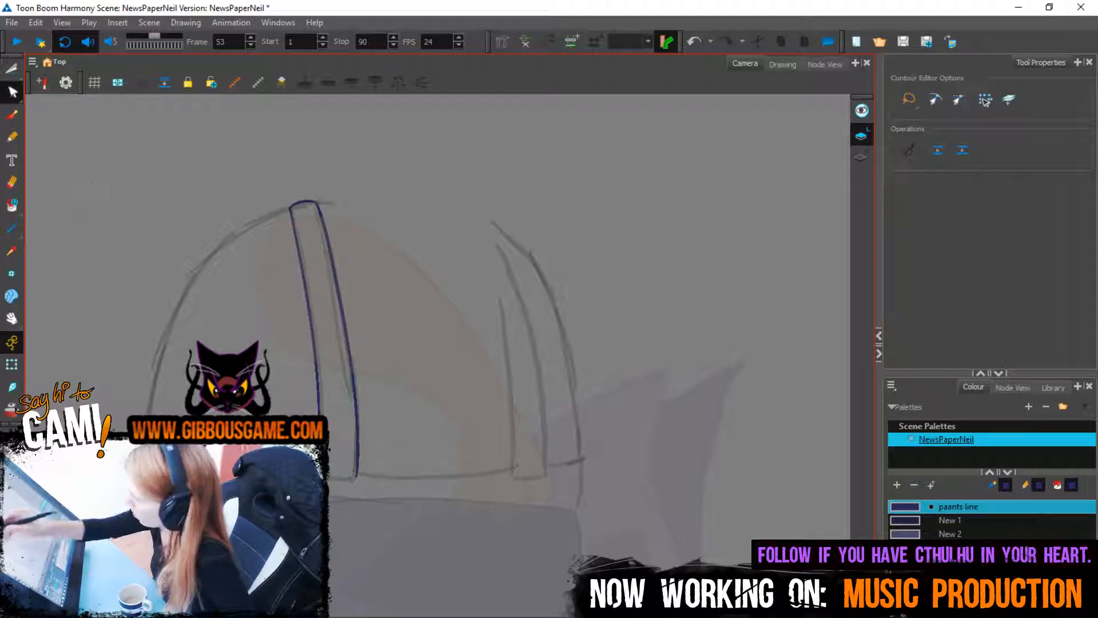
key("alt+x")
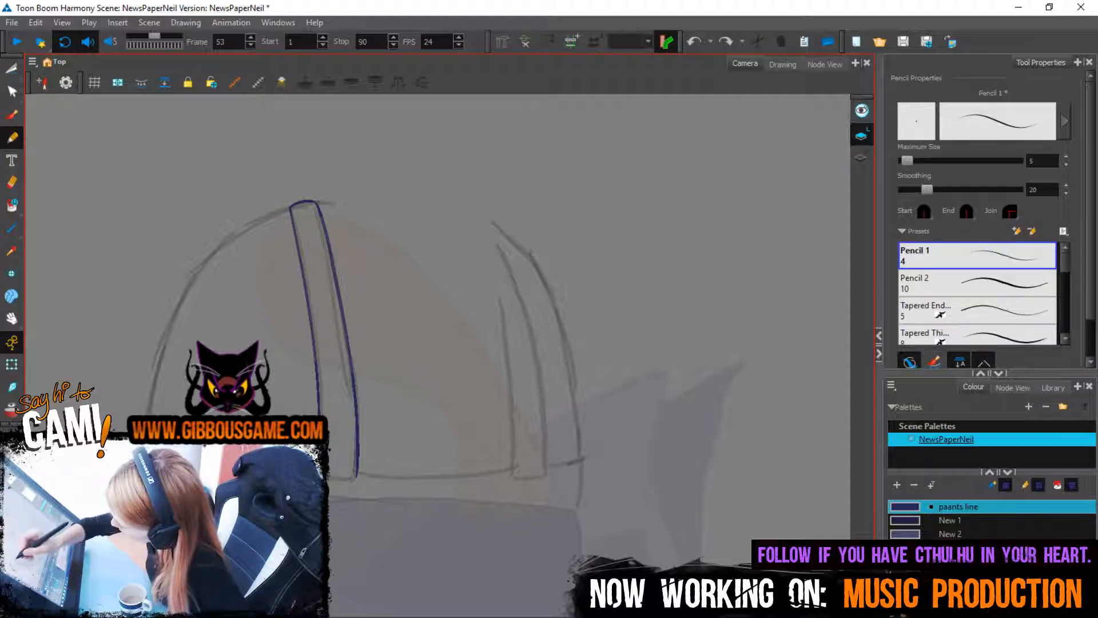
left_click_drag(429, 366, 445, 271)
Adjust the lower end of the left suspender's outer line at the waist with the Contour Editor and save the scene
key("alt+q")
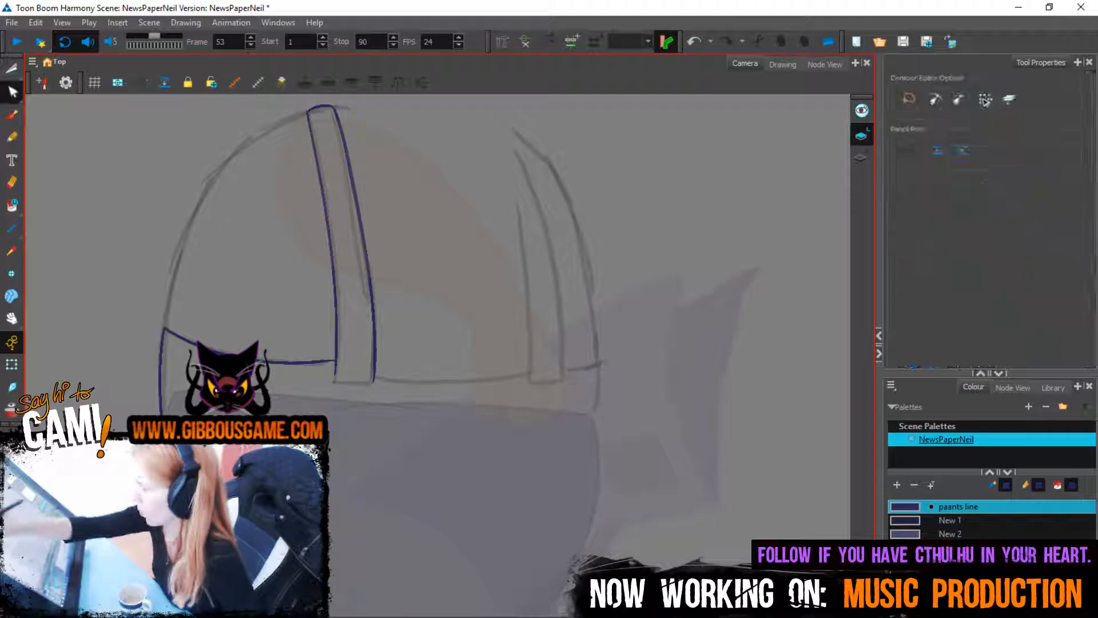
left_click(336, 360)
key("Escape")
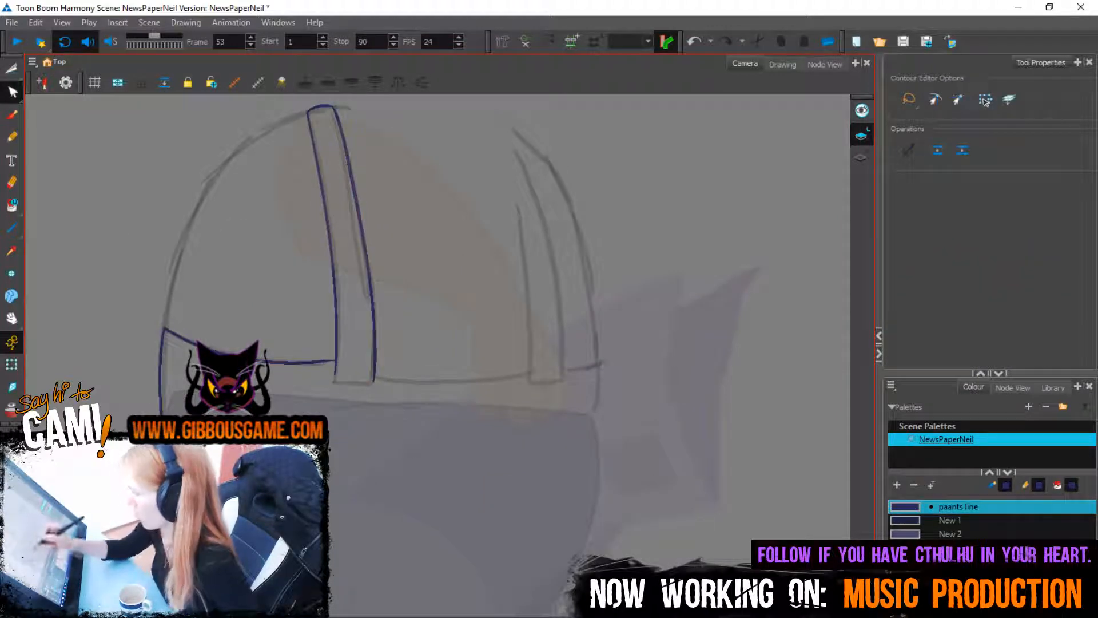
left_click_drag(336, 382, 336, 361)
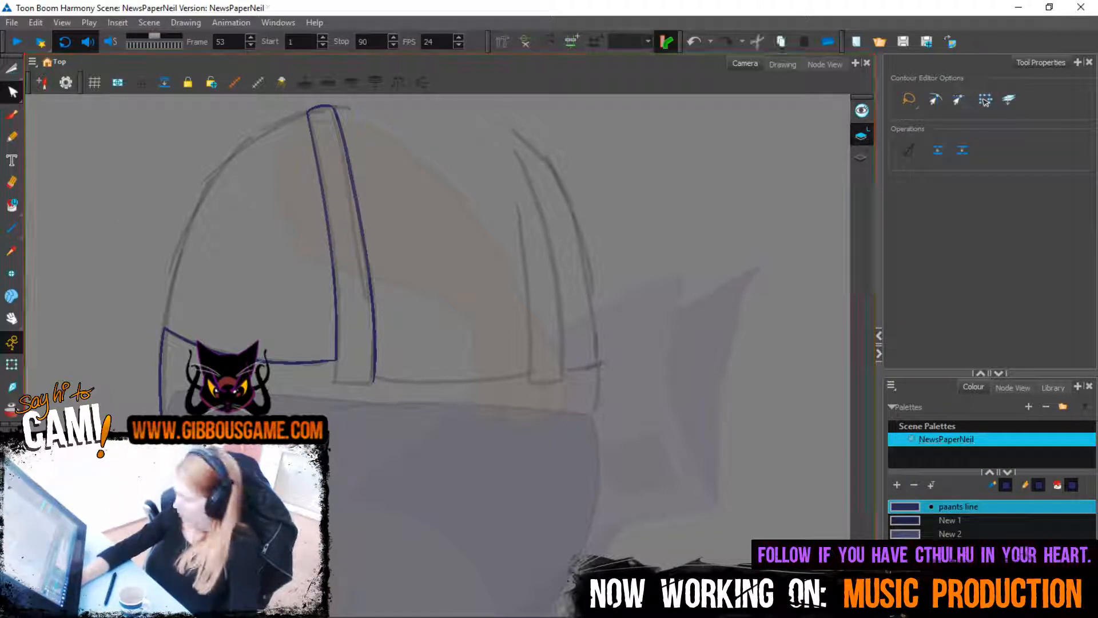
key("ctrl+s")
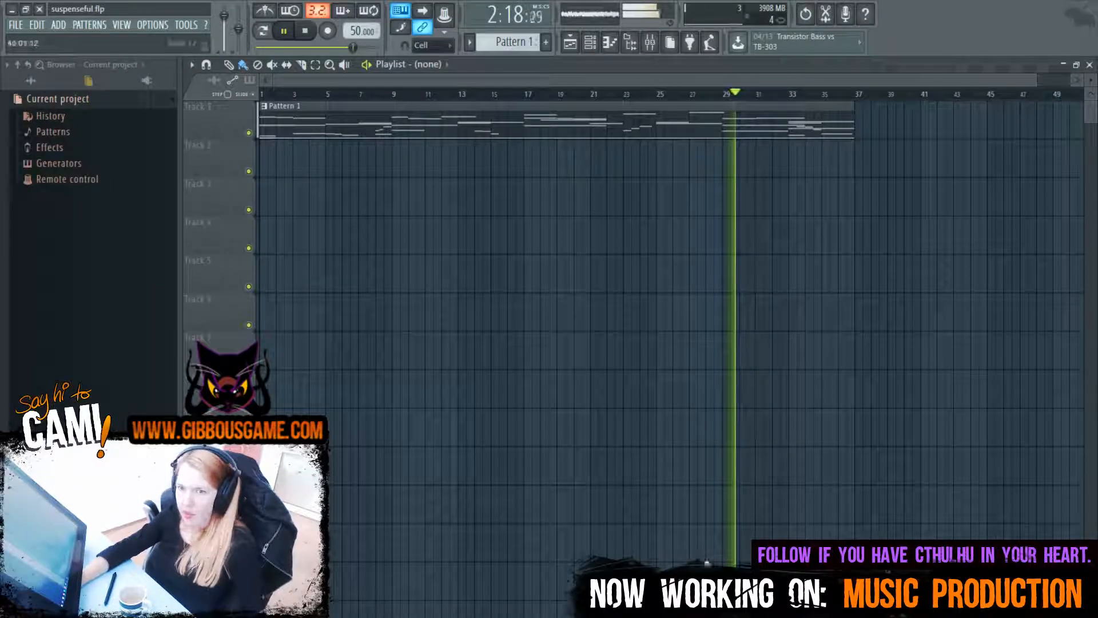
Switch to FL Studio, open the violin channel of Pattern 1 in the Piano roll and examine the end of its melody
double_click(443, 123)
key("F6")
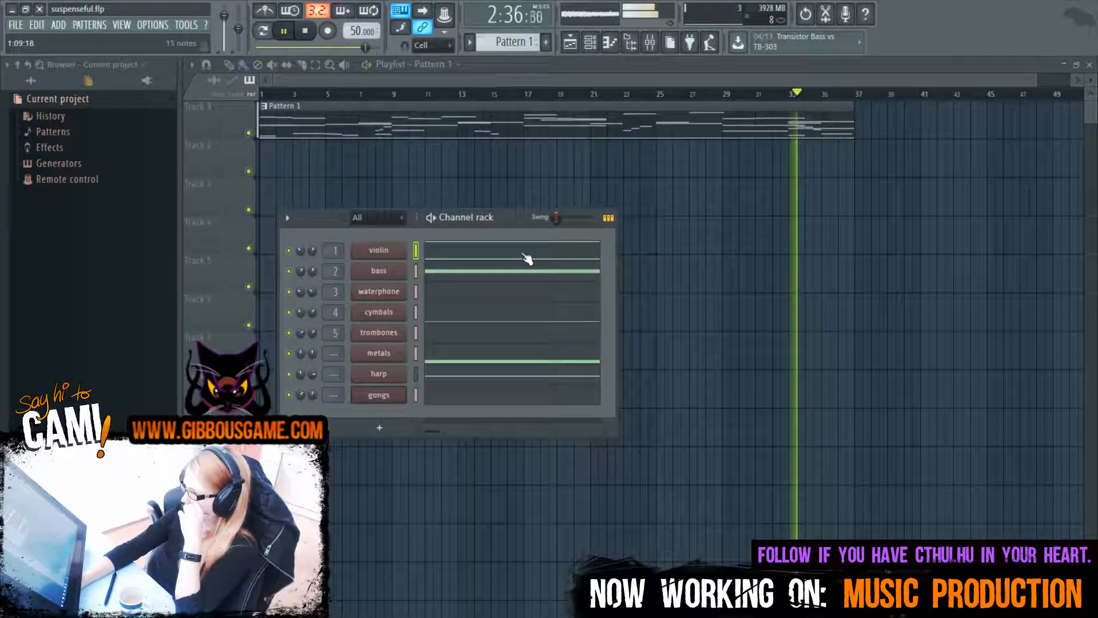
key("F6")
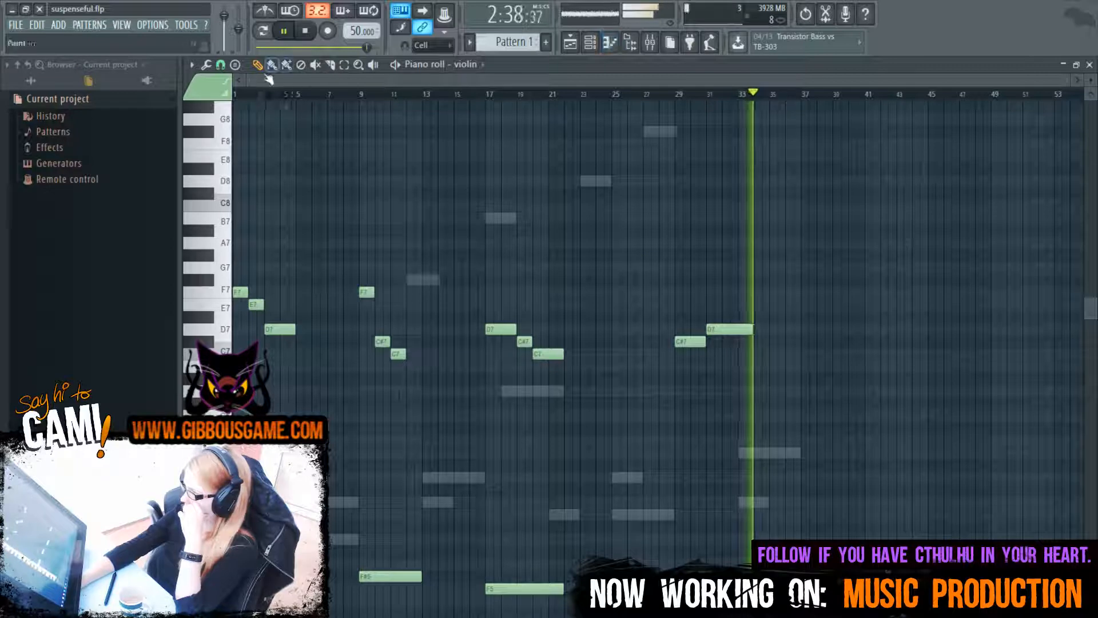
left_click_drag(251, 80, 694, 125)
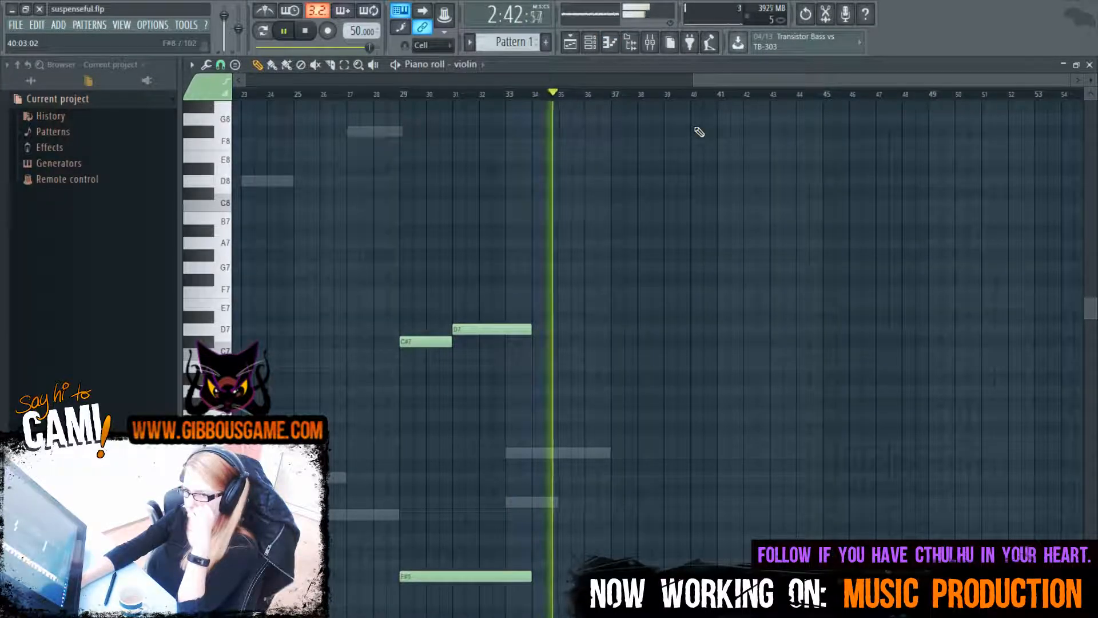
Stop playback, mute every channel except the violin and play the start of its melody in Pattern 1
key("space")
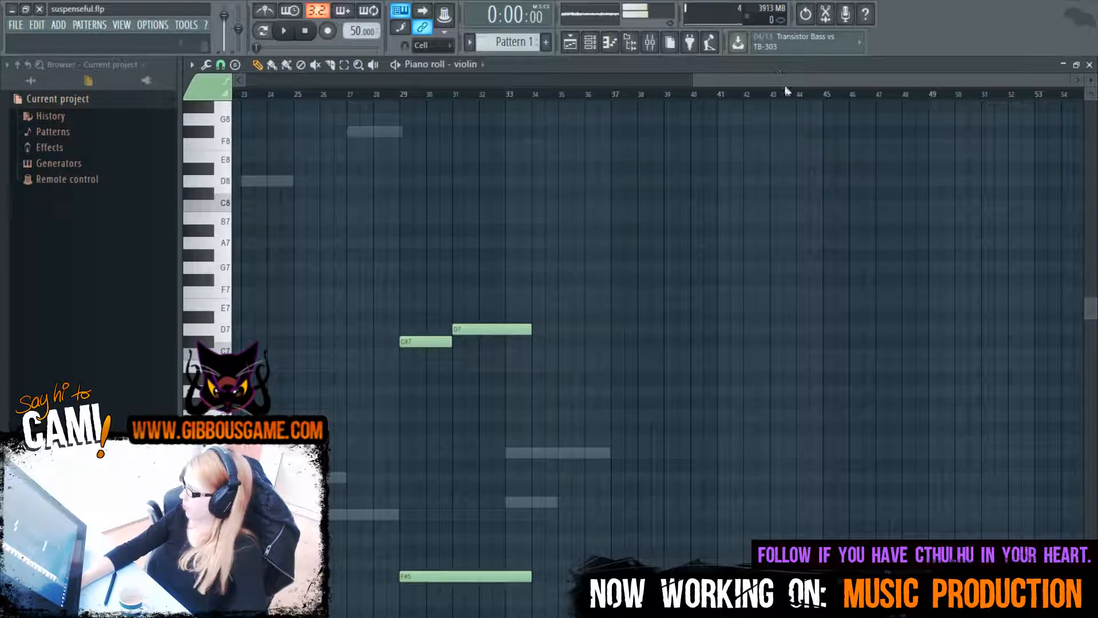
left_click_drag(693, 80, 241, 82)
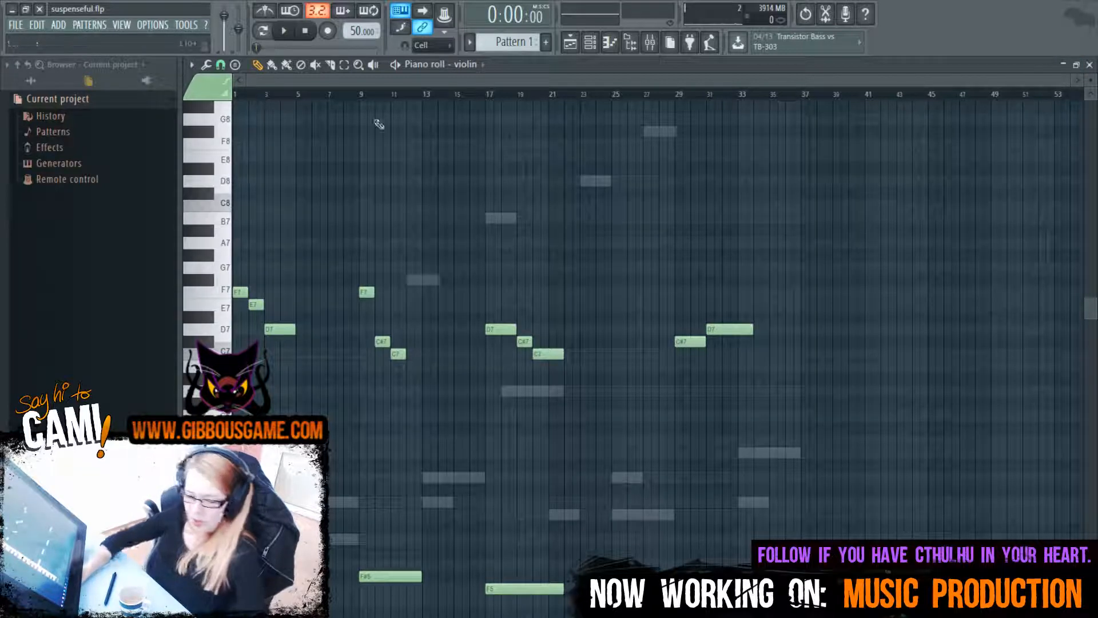
key("F6")
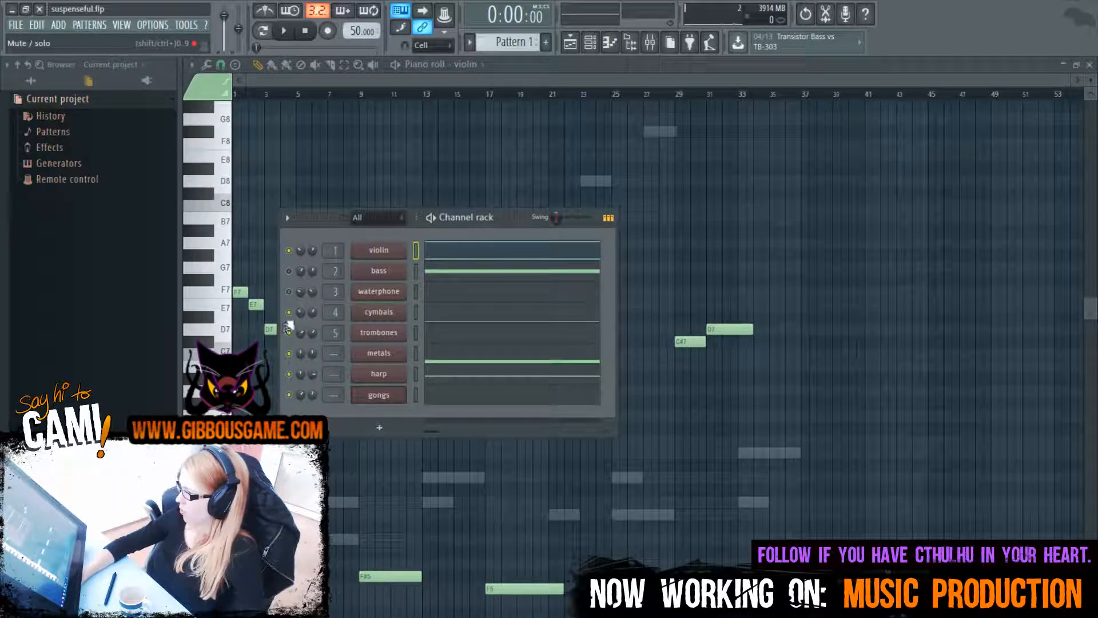
left_click_drag(294, 352, 294, 355)
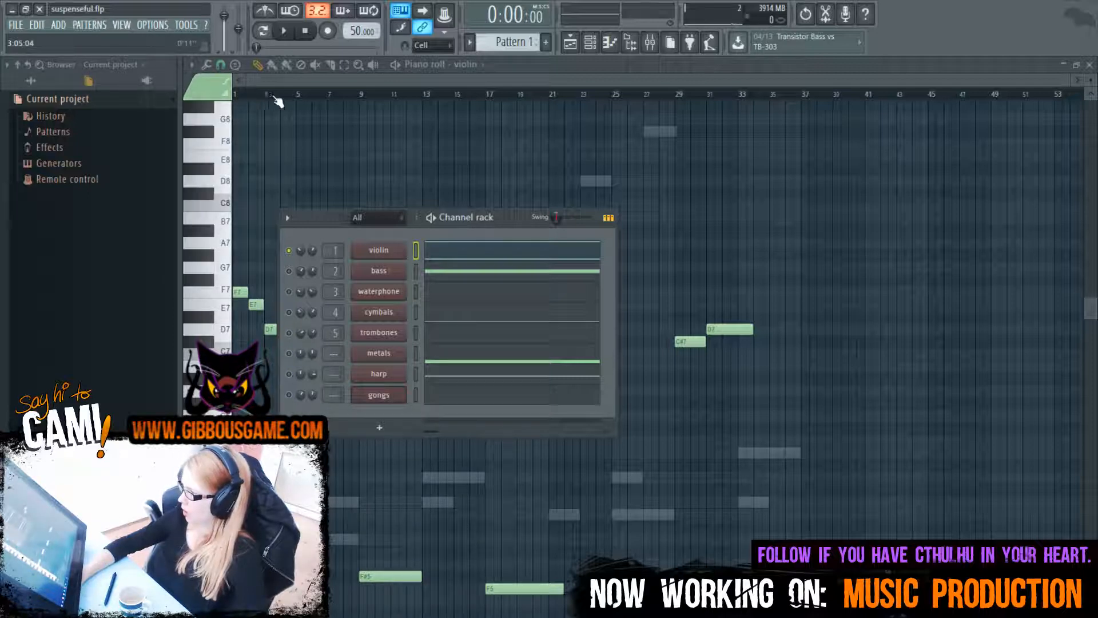
key("F6")
key("space")
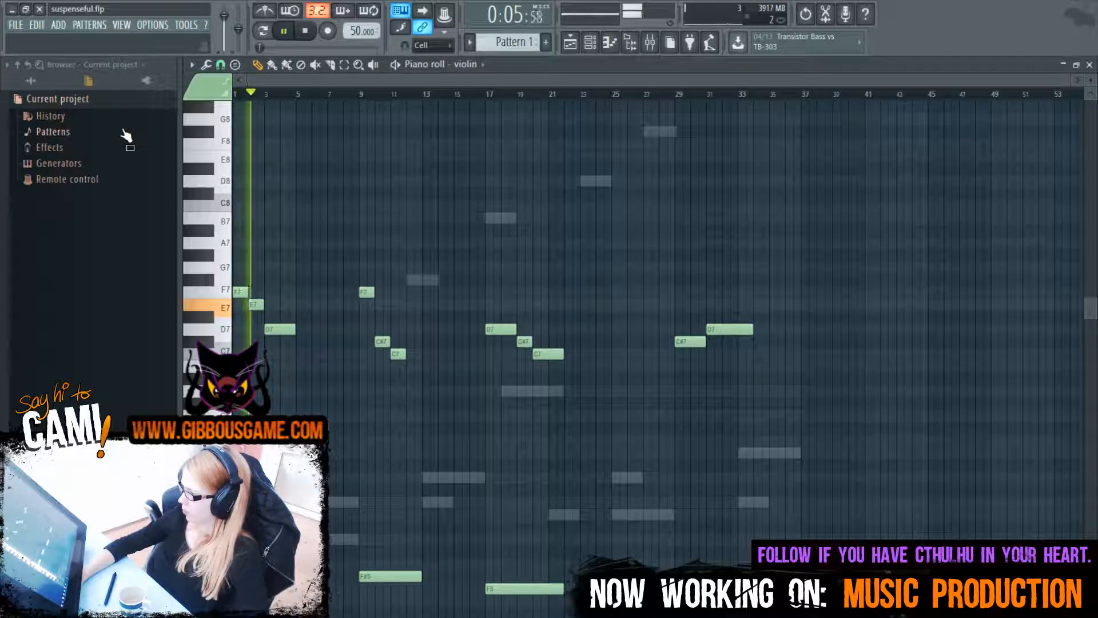
key("space")
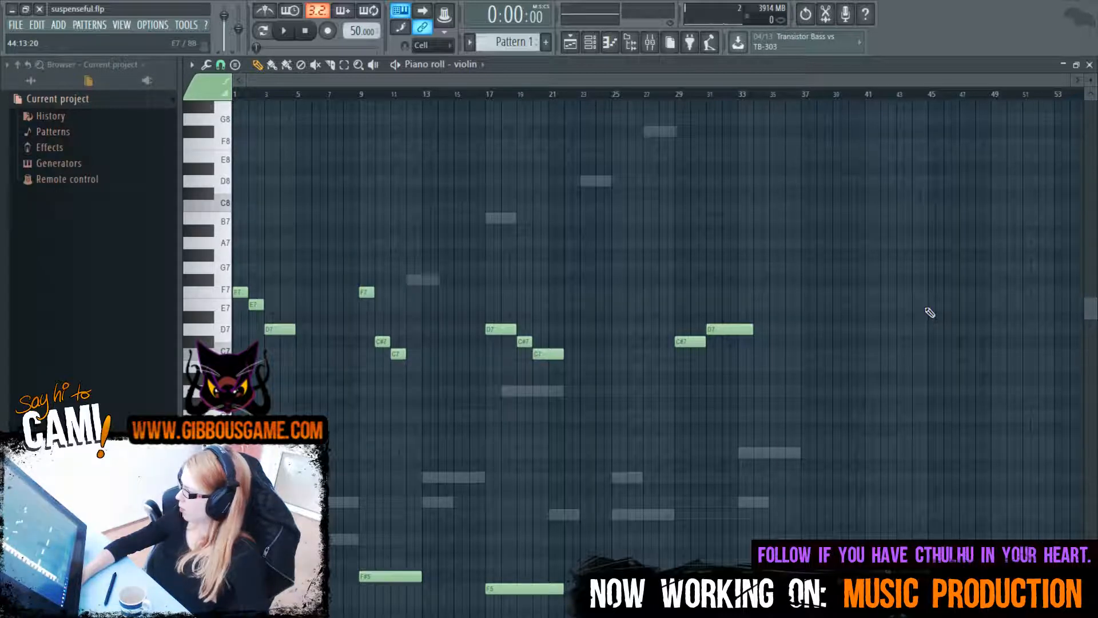
Play the closing violin phrase from bar 29 and stop playback
mouse_move(688, 98)
left_mouse_down()
mouse_move(780, 98)
mouse_move(695, 98)
left_mouse_up()
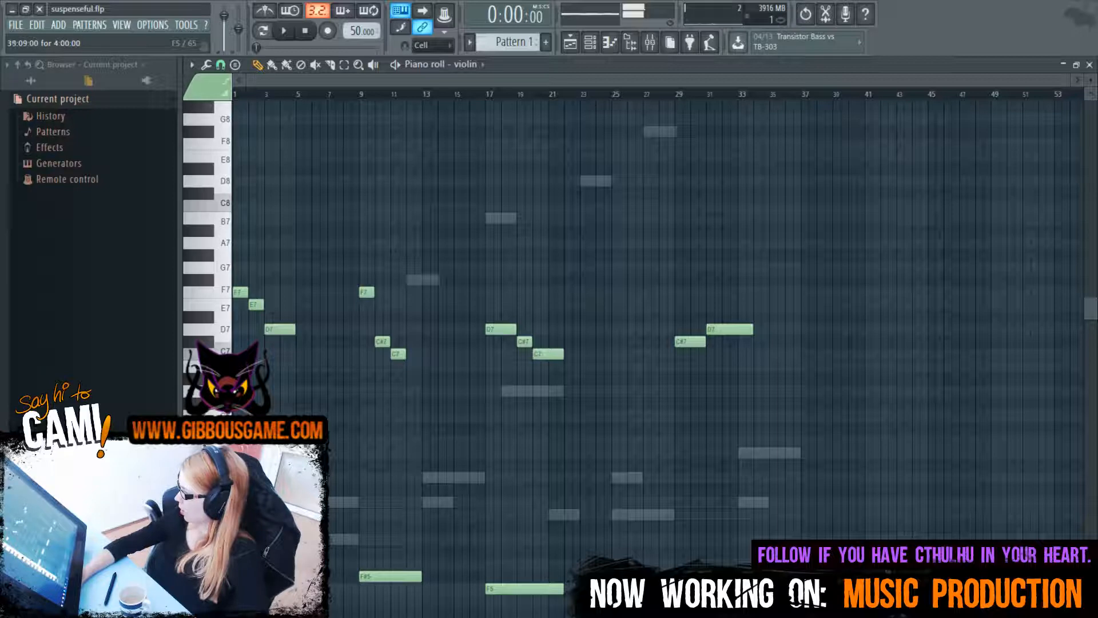
left_click(680, 100)
key("space")
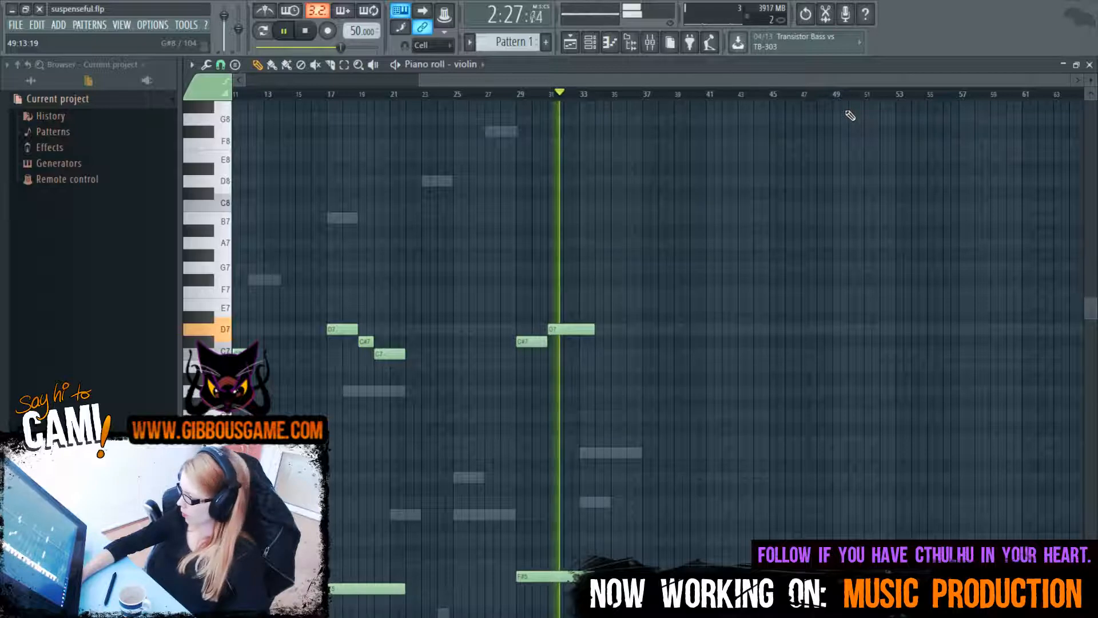
key("space")
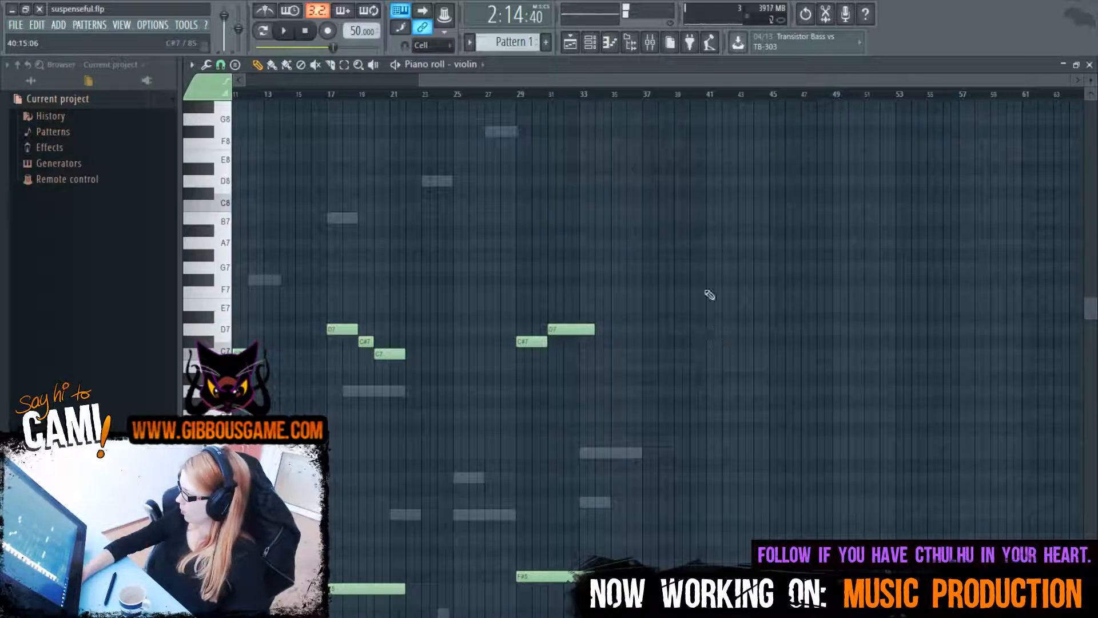
Place a two-bar E7 violin note at bar 41 and play it from there
left_click(709, 291)
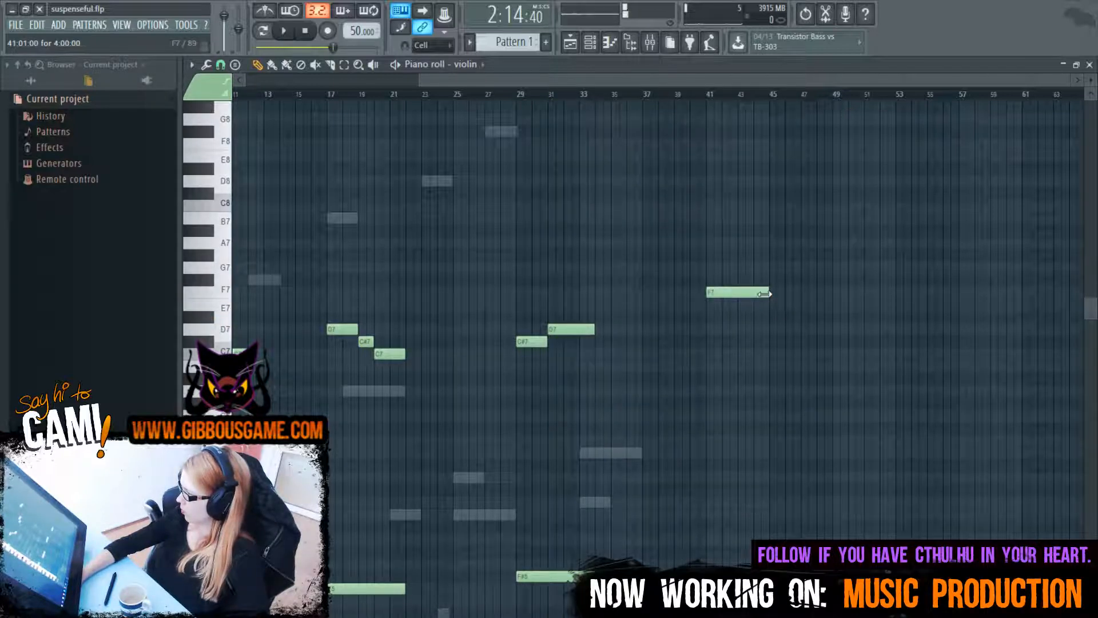
left_click_drag(758, 293, 736, 314)
left_click(711, 96)
key("space")
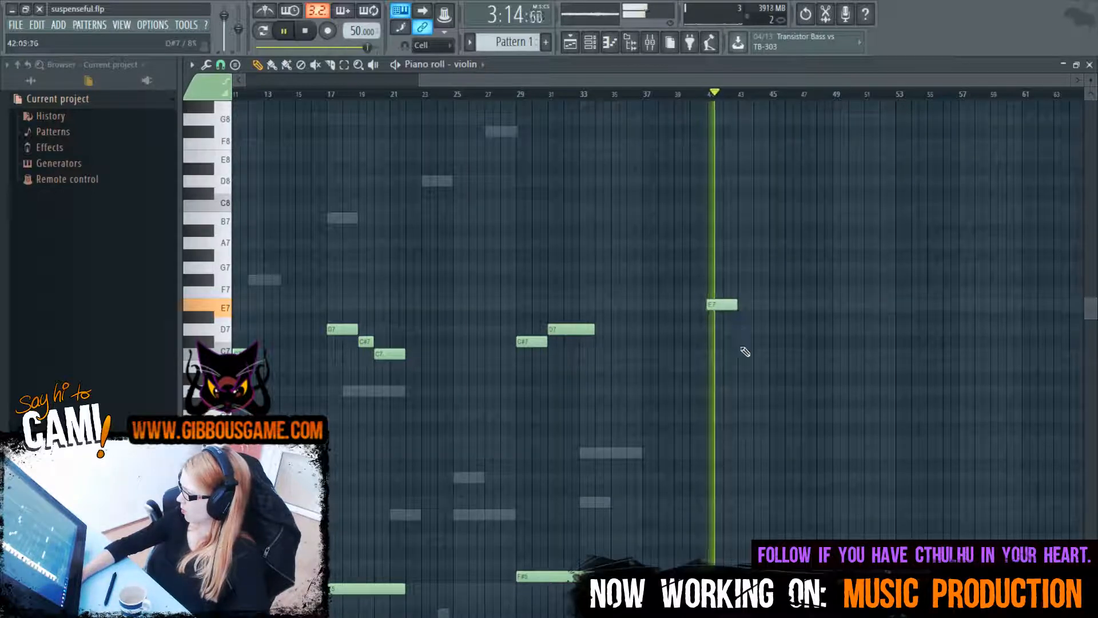
key("space")
Add a one-bar C#7 at bar 42 and a two-bar D7 at bar 43, shorten the E7 to one bar and play the phrase
left_click(723, 343)
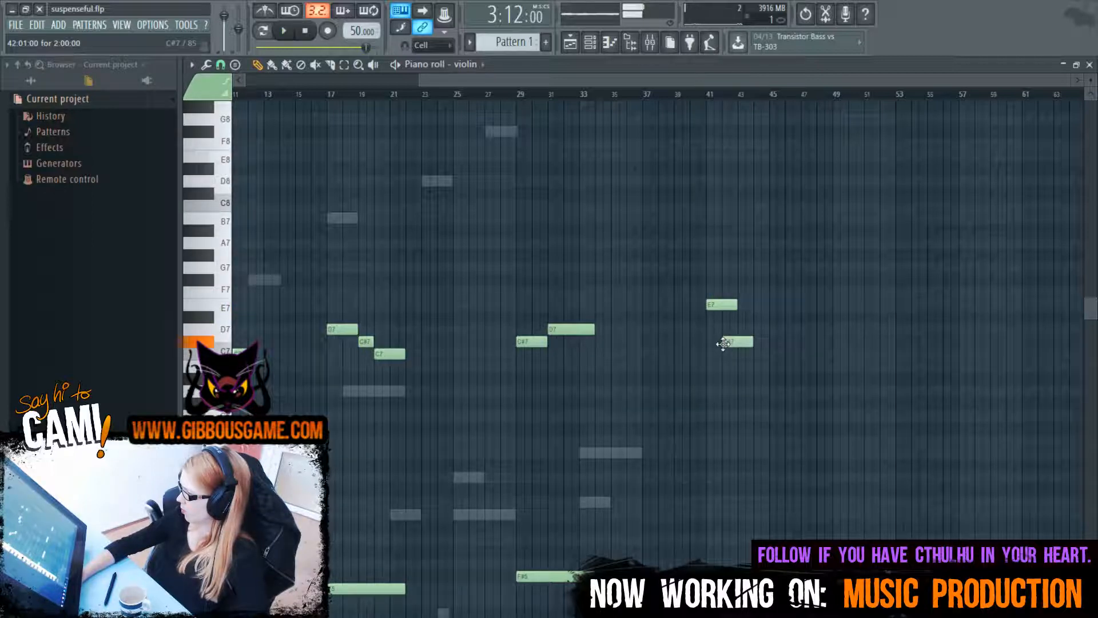
scroll(581, 101, "left", 5)
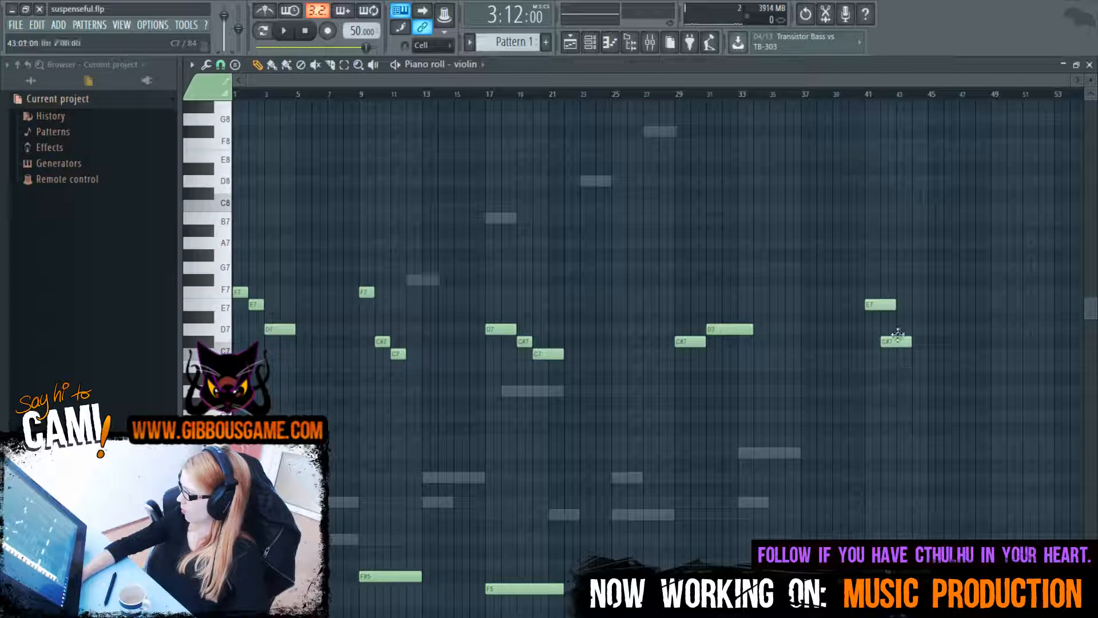
left_click(898, 332)
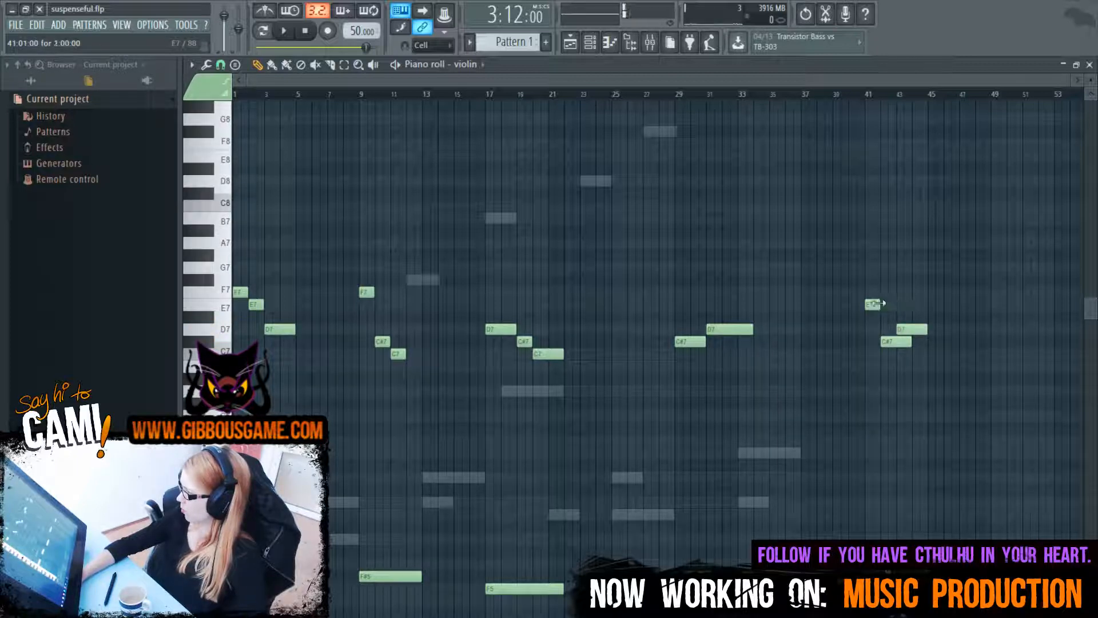
key("space")
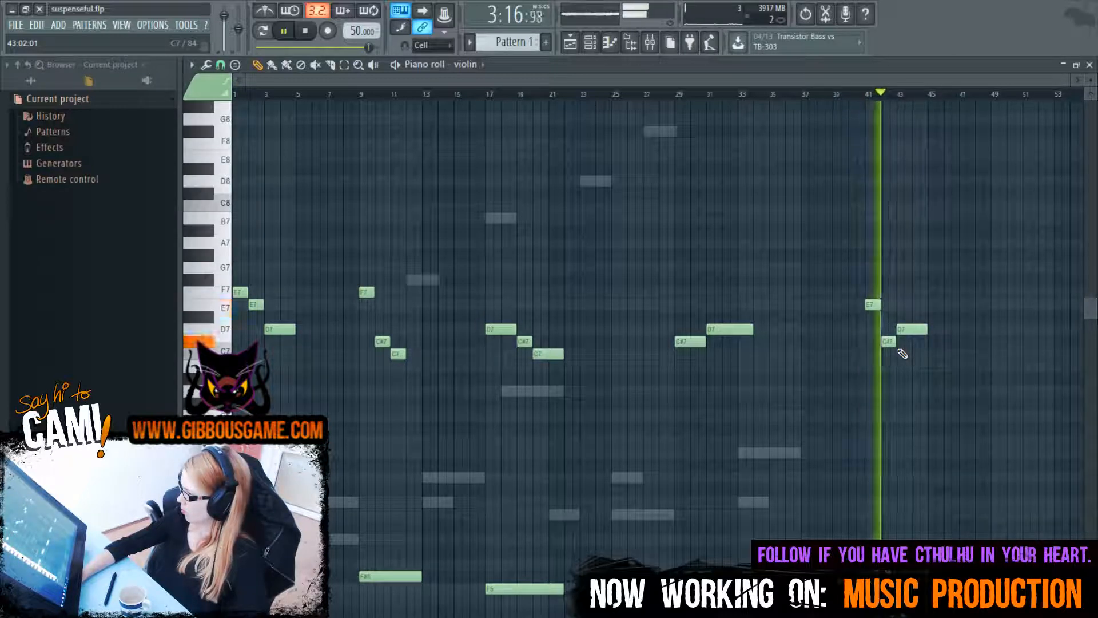
key("space")
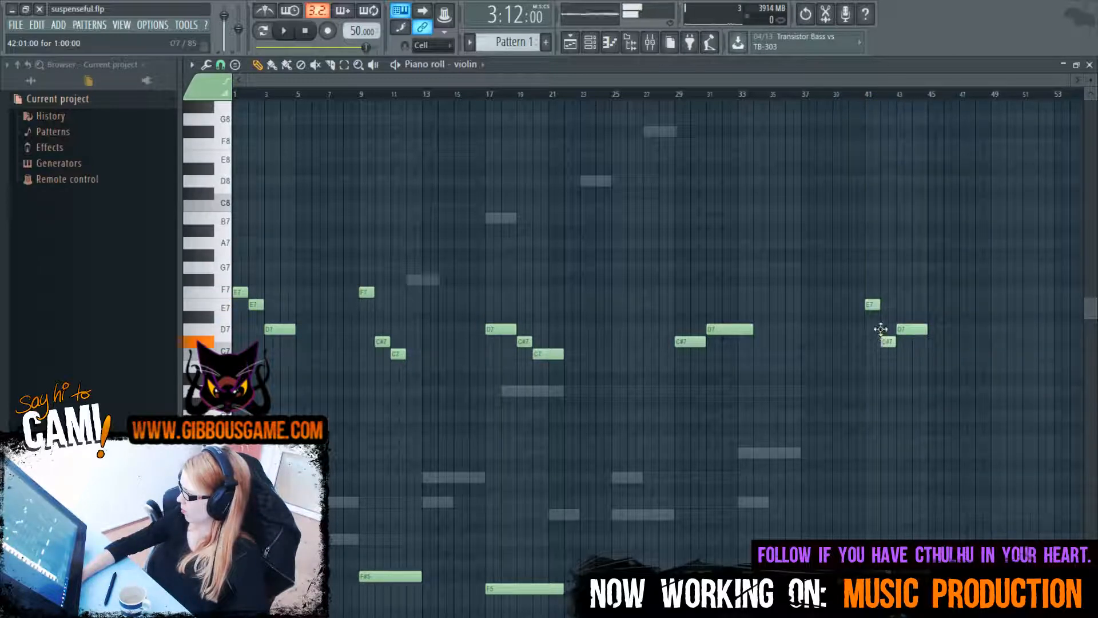
Replace the C#7 at bar 42 with a one-bar D7 and delete the D7 at bar 43 while playing the phrase
left_click(881, 326)
right_click(889, 342)
key("space")
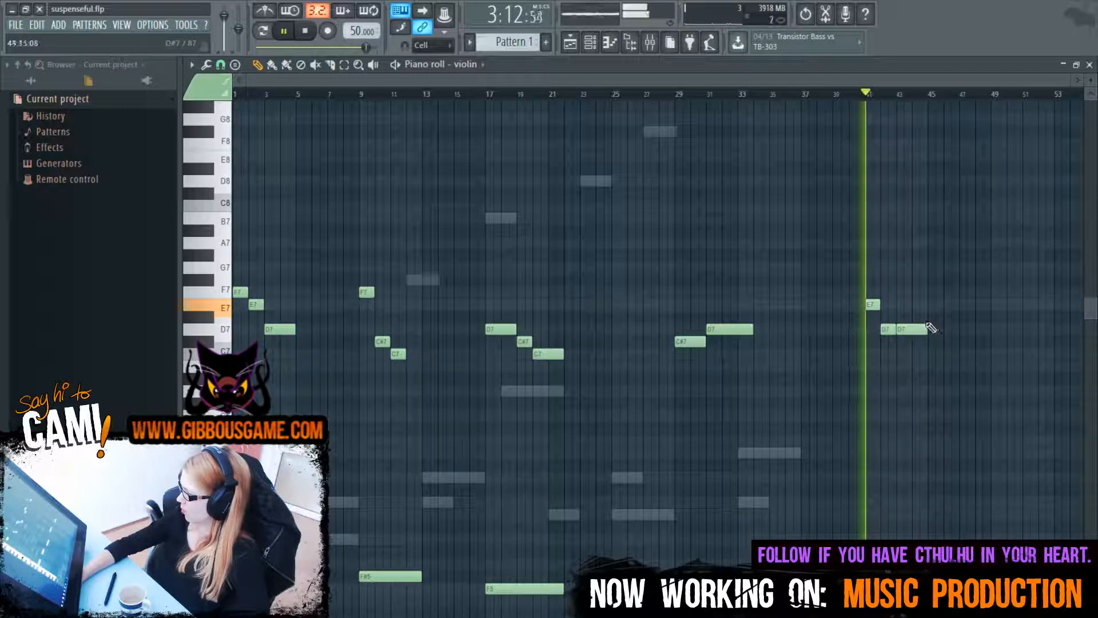
right_click(915, 329)
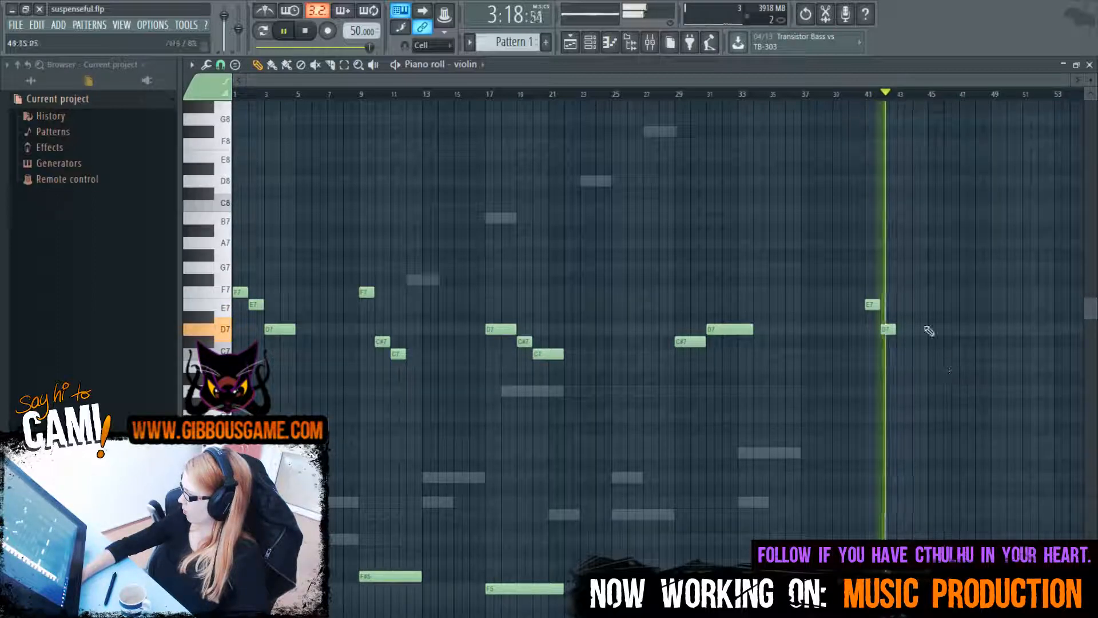
Add a one-bar F#7 at bar 43 and a low three-bar F5 under the phrase at bar 41, and replay it
left_click(900, 292)
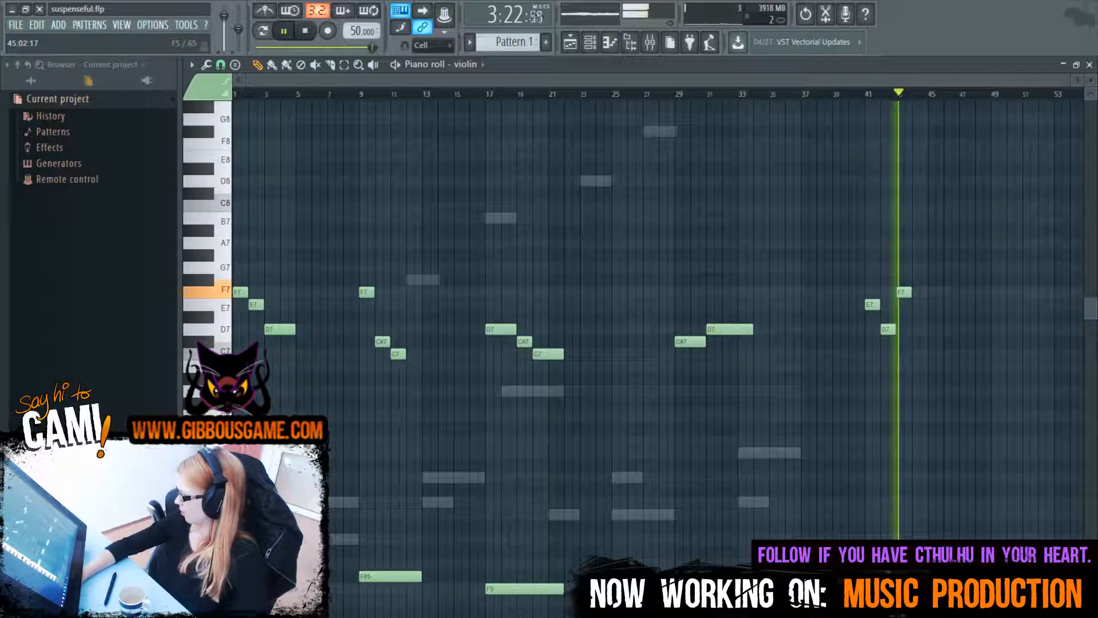
key("space")
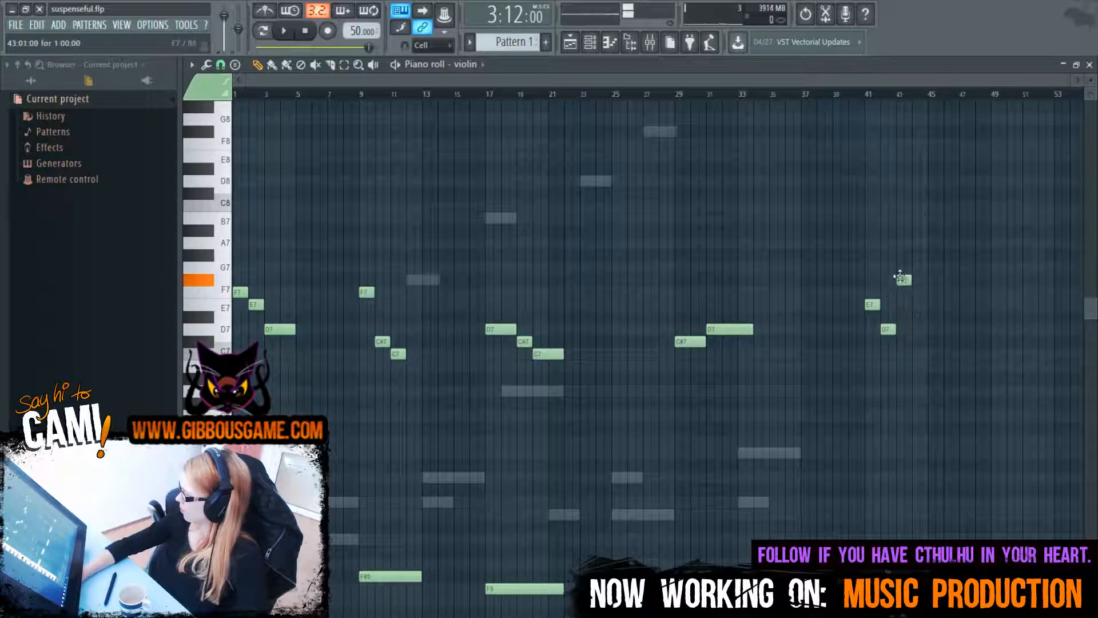
key("space")
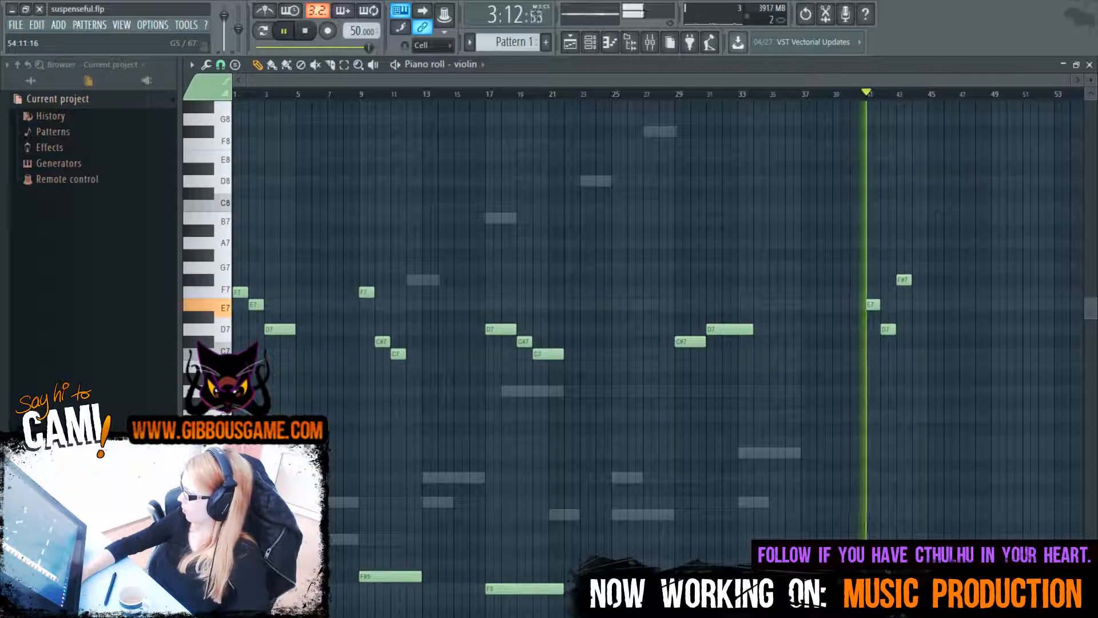
Unmute the bass channel and open it in the Piano roll to check its notes against the new violin phrase
key("F6")
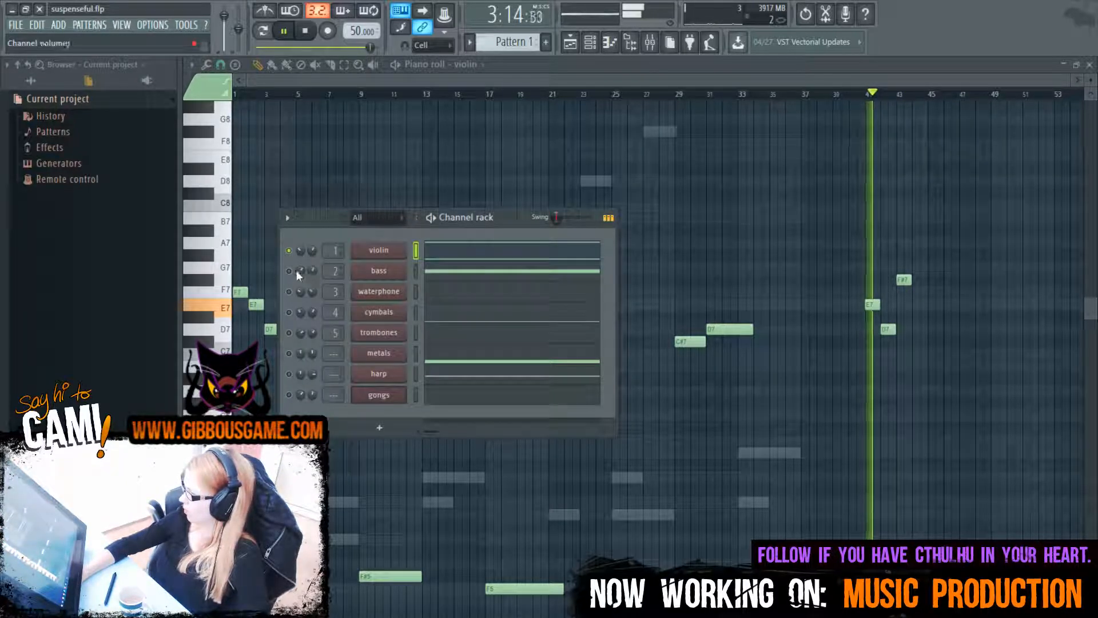
left_click(483, 279)
scroll(507, 294, "down", 10)
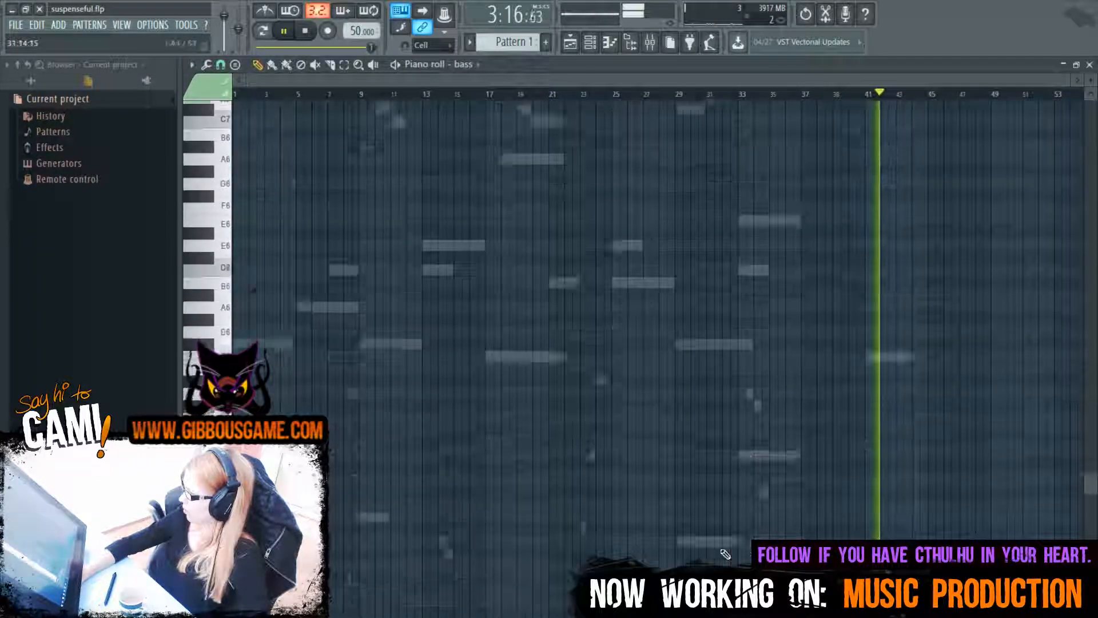
scroll(658, 309, "up", 4)
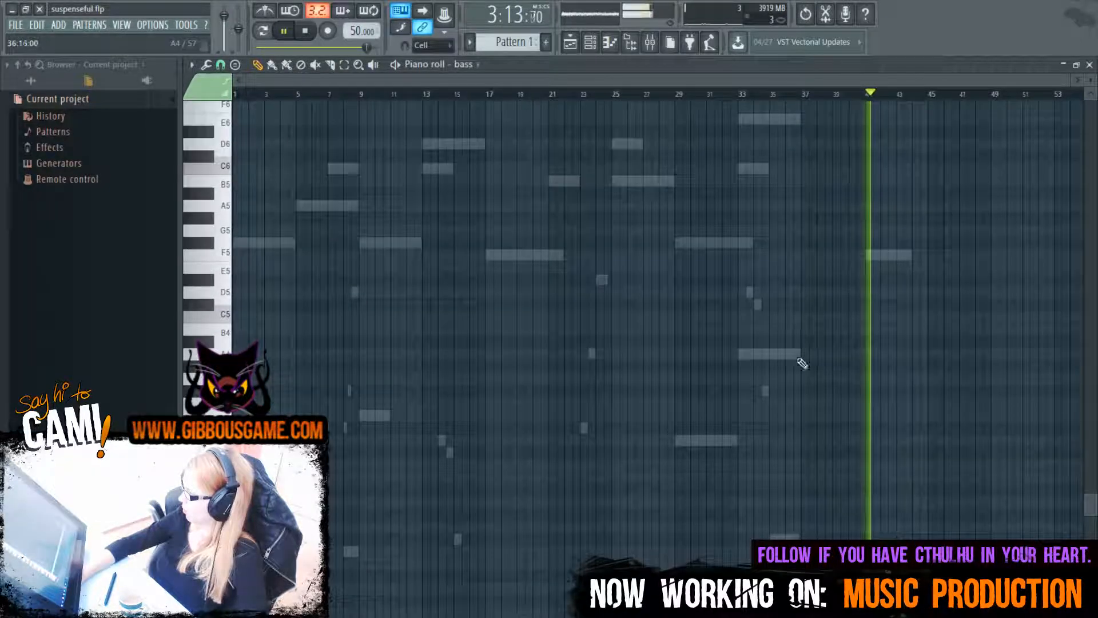
Open the metals channel in the Piano roll and look through the metals, trombones and cymbals notes during playback
key("F6")
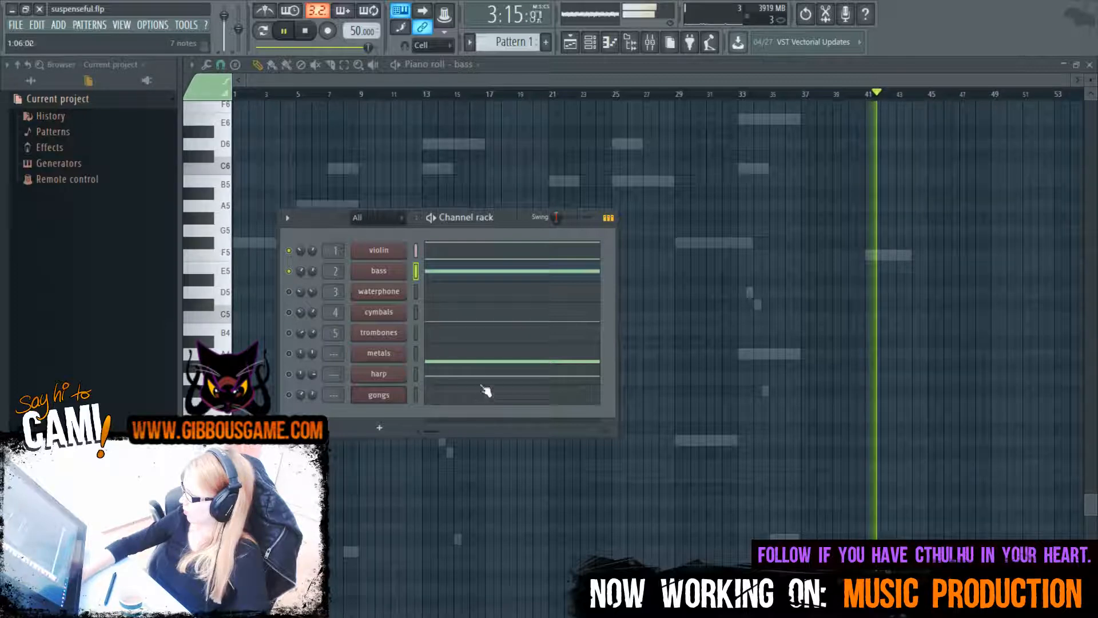
left_click(479, 362)
scroll(480, 363, "up", 4)
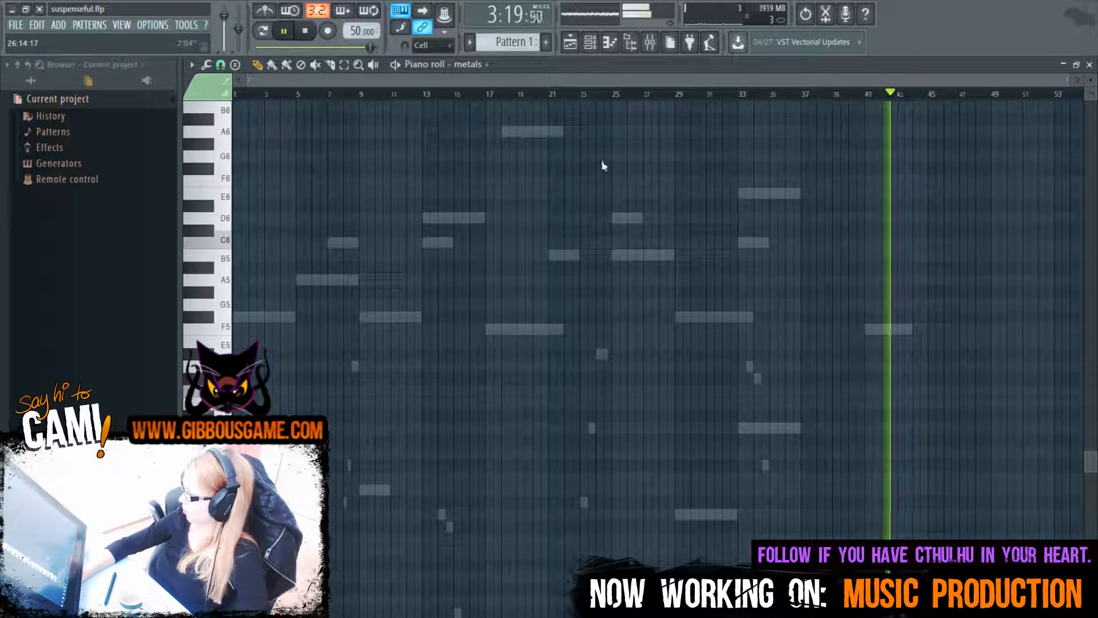
scroll(787, 392, "down", 2)
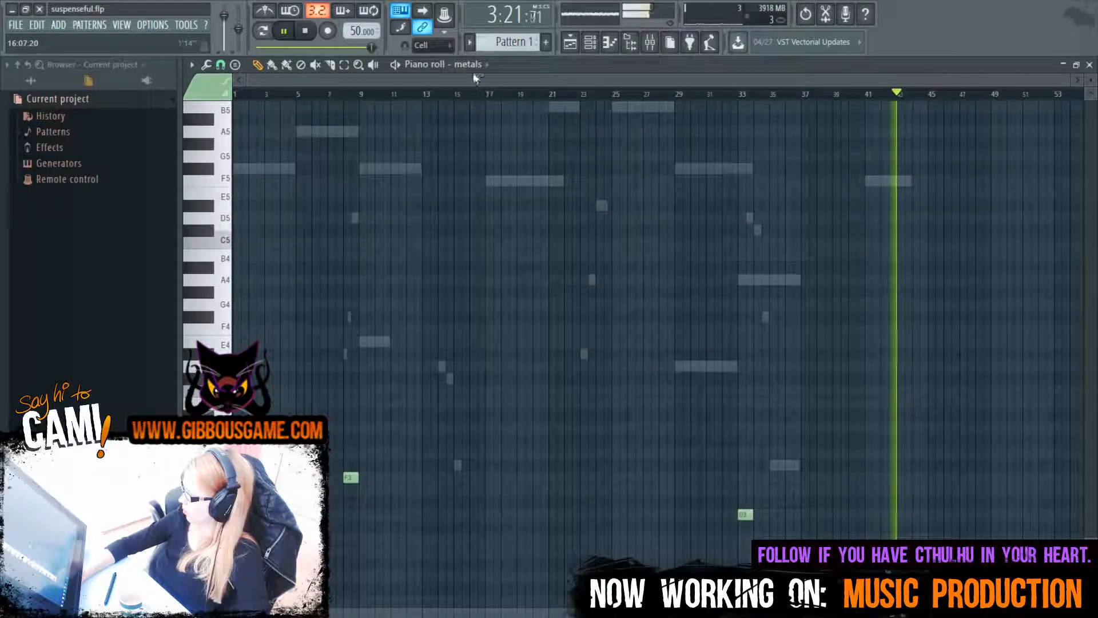
scroll(479, 68, "down", 1)
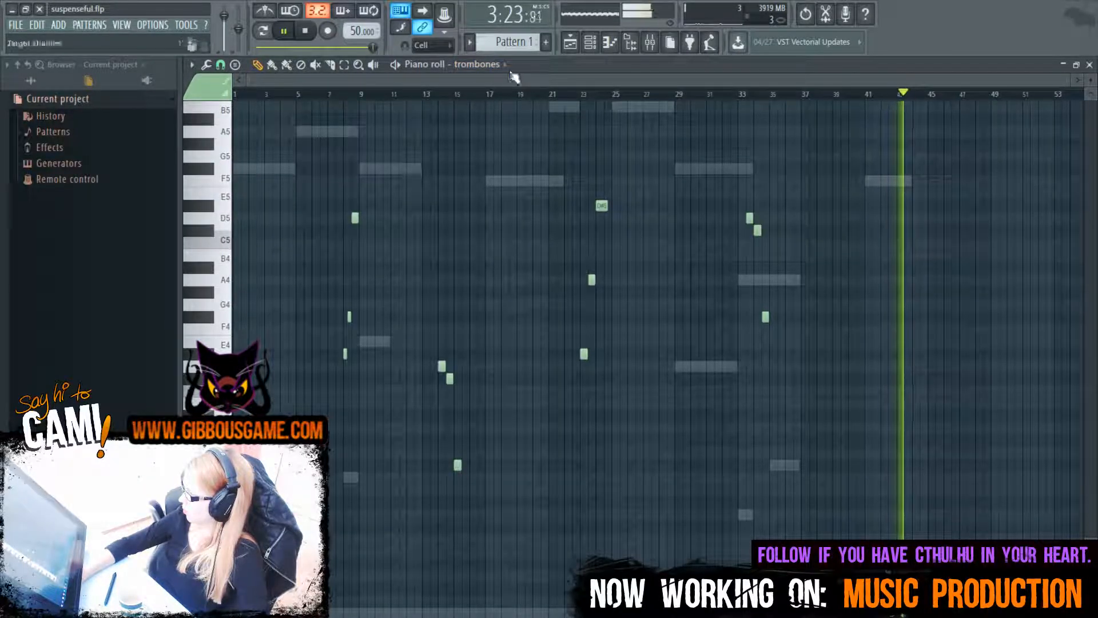
scroll(502, 70, "down", 1)
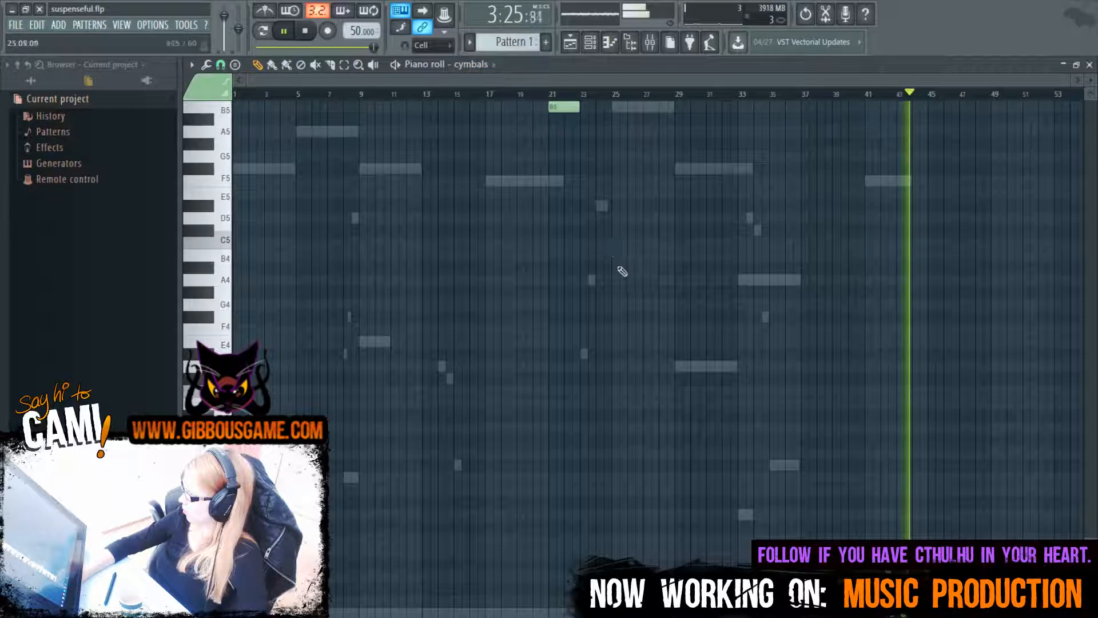
Add a two-bar C6 cymbals note at bar 41 and play the phrase
key("space")
scroll(887, 379, "up", 2)
left_click_drag(870, 378, 859, 331)
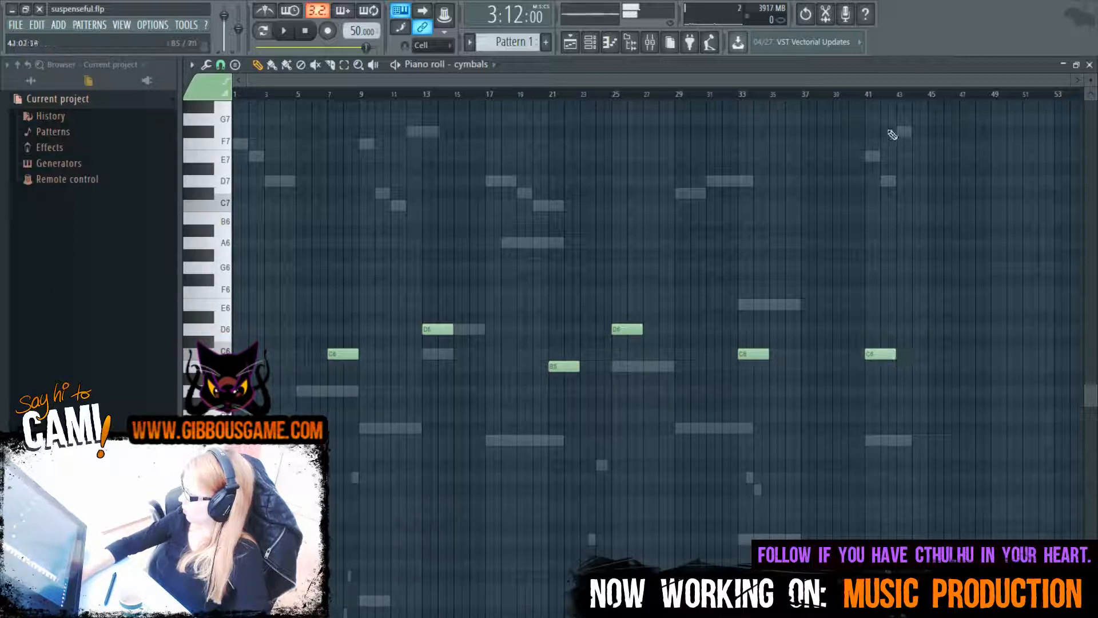
key("space")
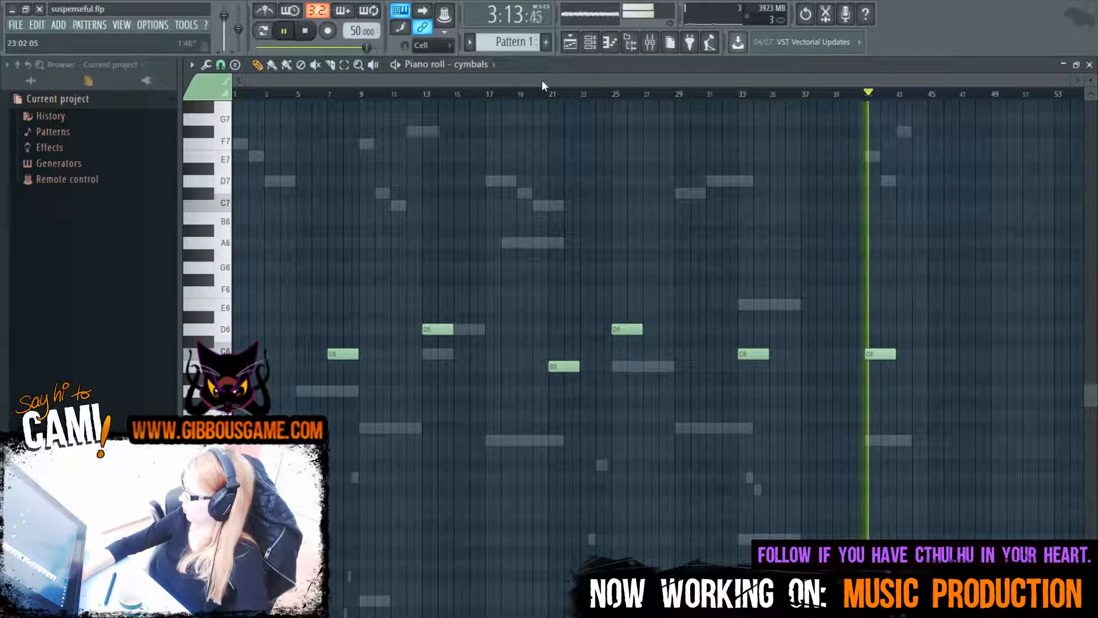
Return to the violin notes, lower the bar 43 note to C7 after trying C#7, and replay from bar 41
scroll(469, 71, "down", 4)
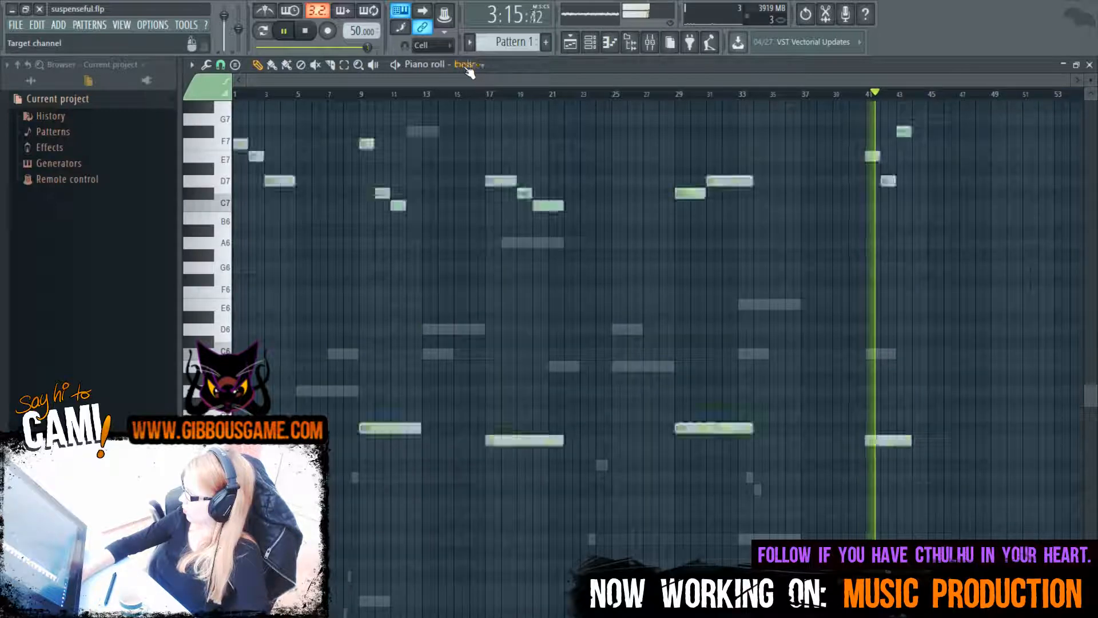
left_click_drag(904, 131, 903, 193)
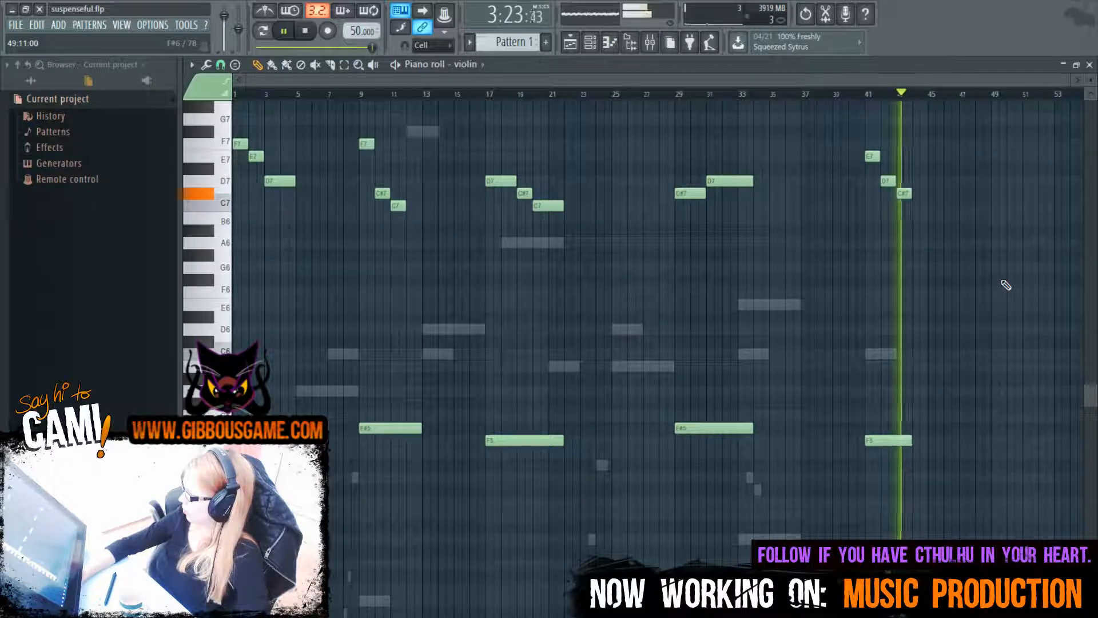
key("space")
mouse_move(910, 193)
left_mouse_down()
mouse_move(898, 230)
mouse_move(905, 202)
left_mouse_up()
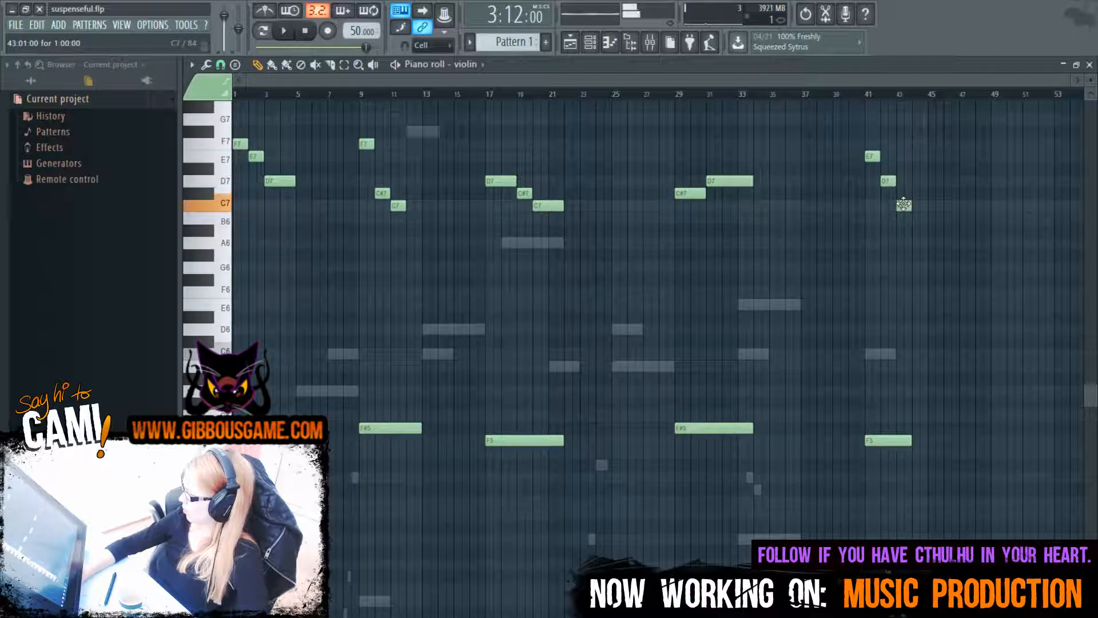
left_click(862, 93)
key("space")
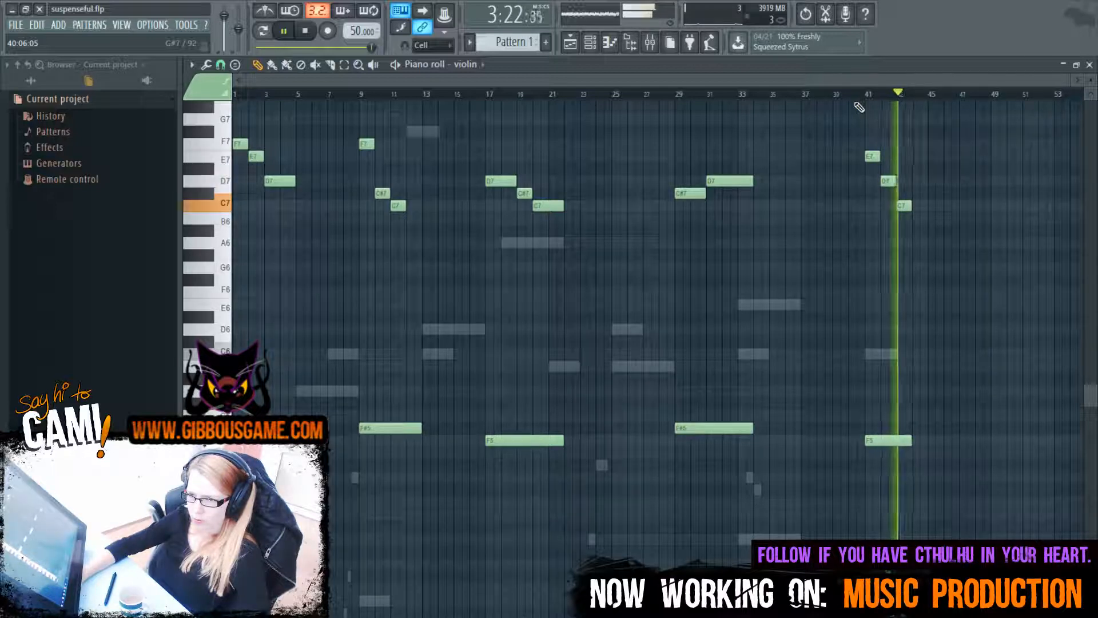
Raise the violin note at bar 43 to C#7 and replay the phrase from bar 41
key("space")
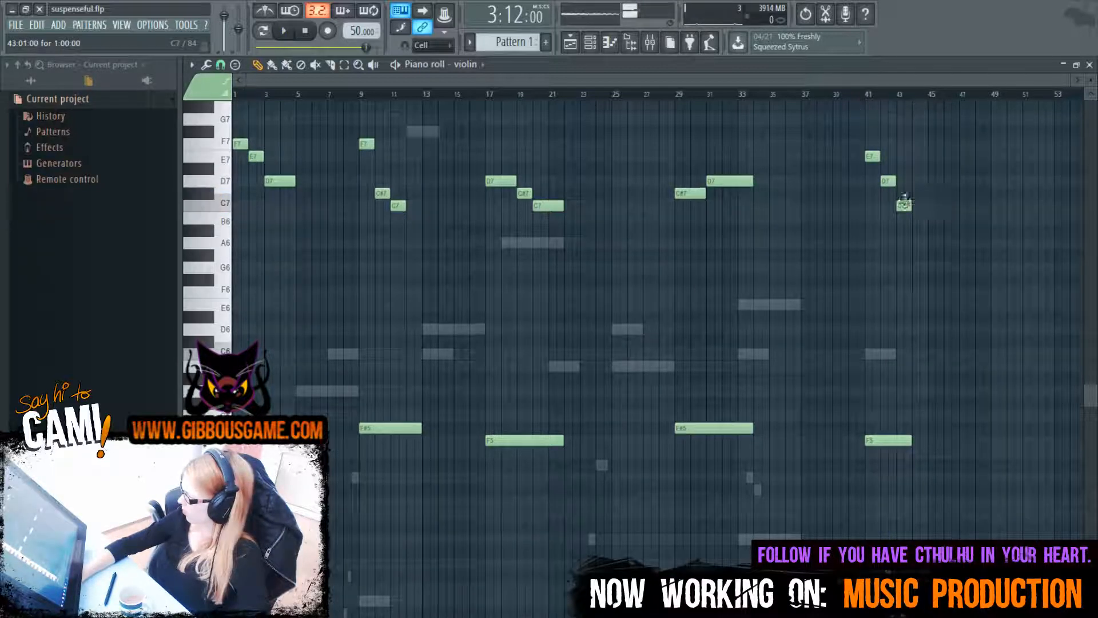
left_click_drag(904, 202, 900, 191)
key("space")
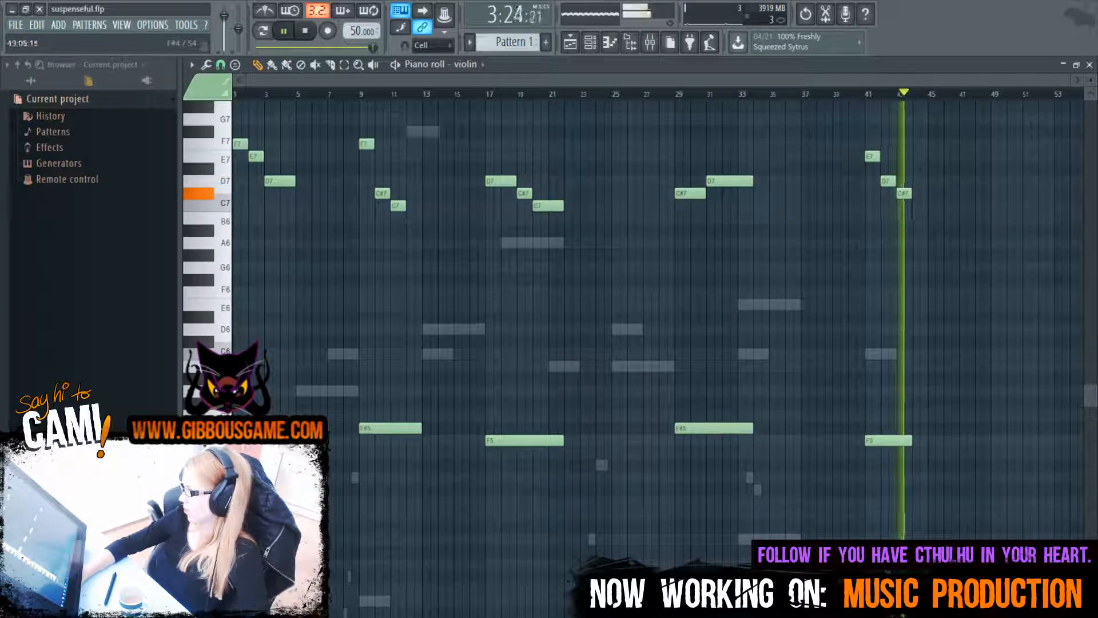
key("space")
Switch to the gongs notes, add a four-bar C4 note at bar 37 and play it from there
scroll(468, 65, "down", 1)
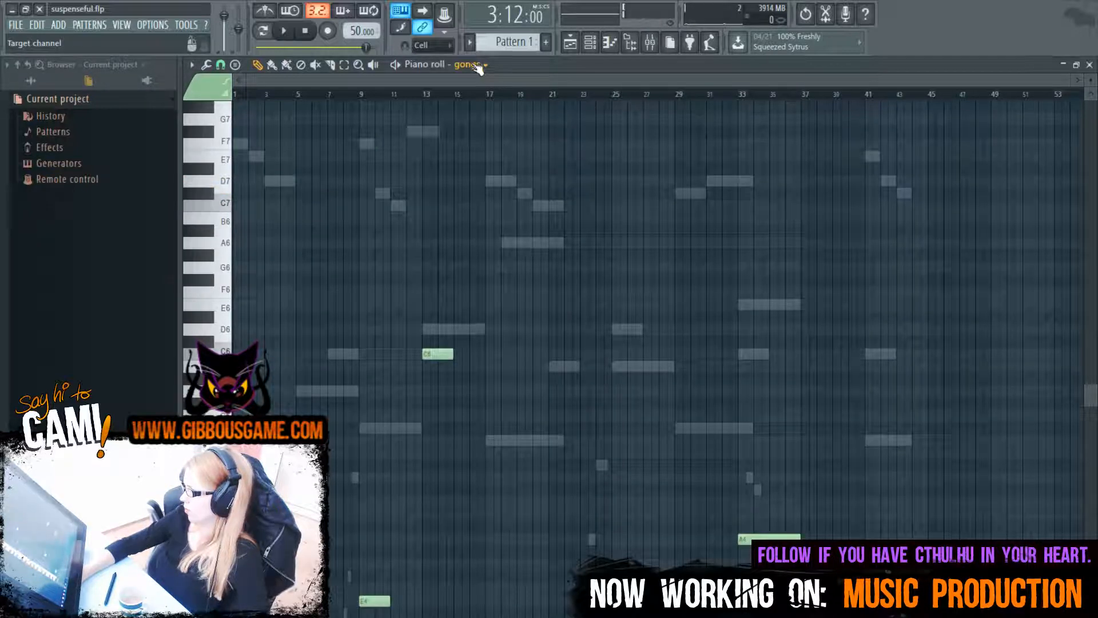
scroll(872, 457, "down", 5)
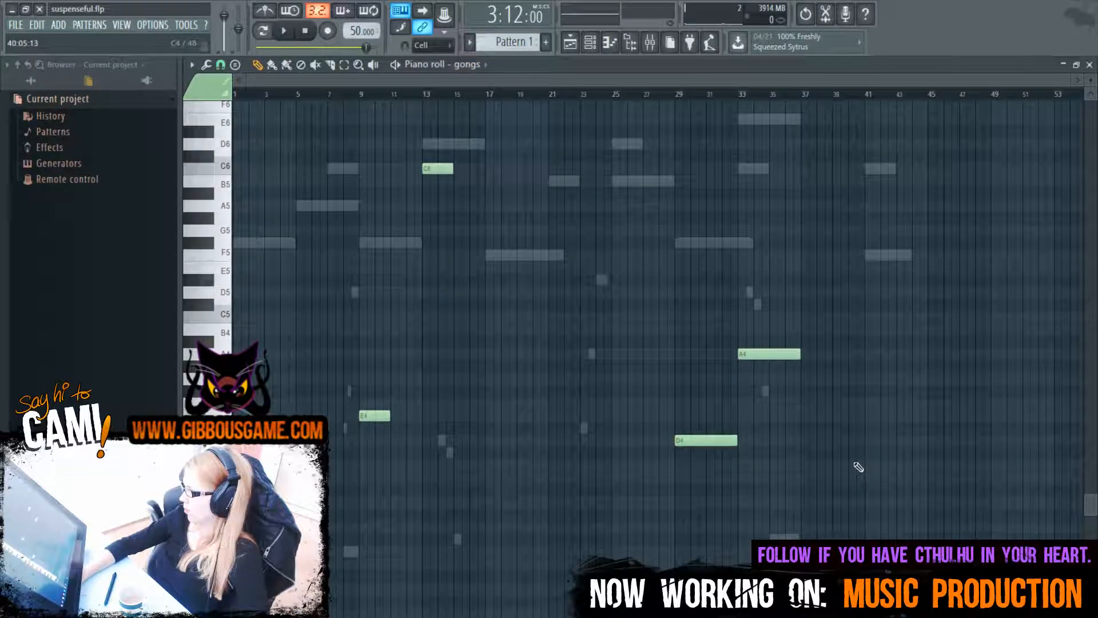
left_click_drag(855, 468, 837, 465)
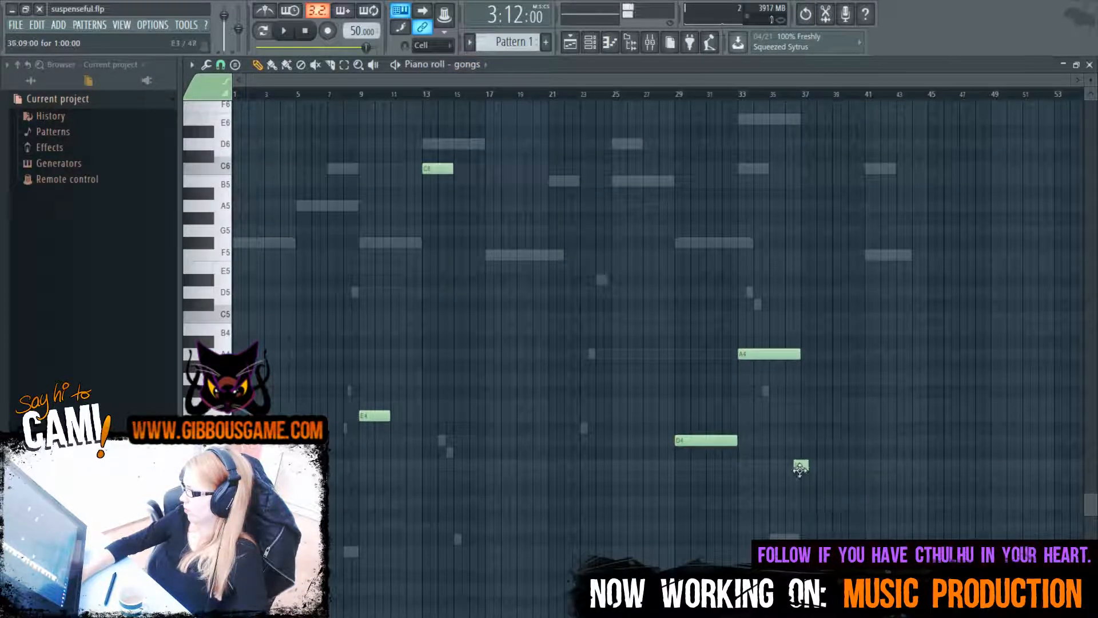
left_click(823, 94)
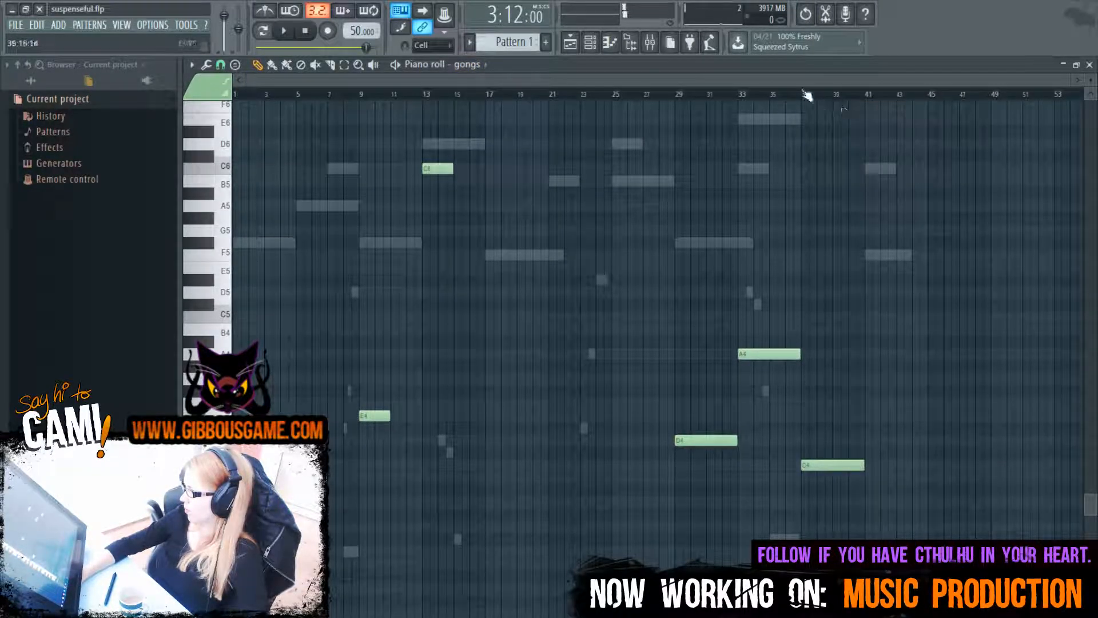
key("space")
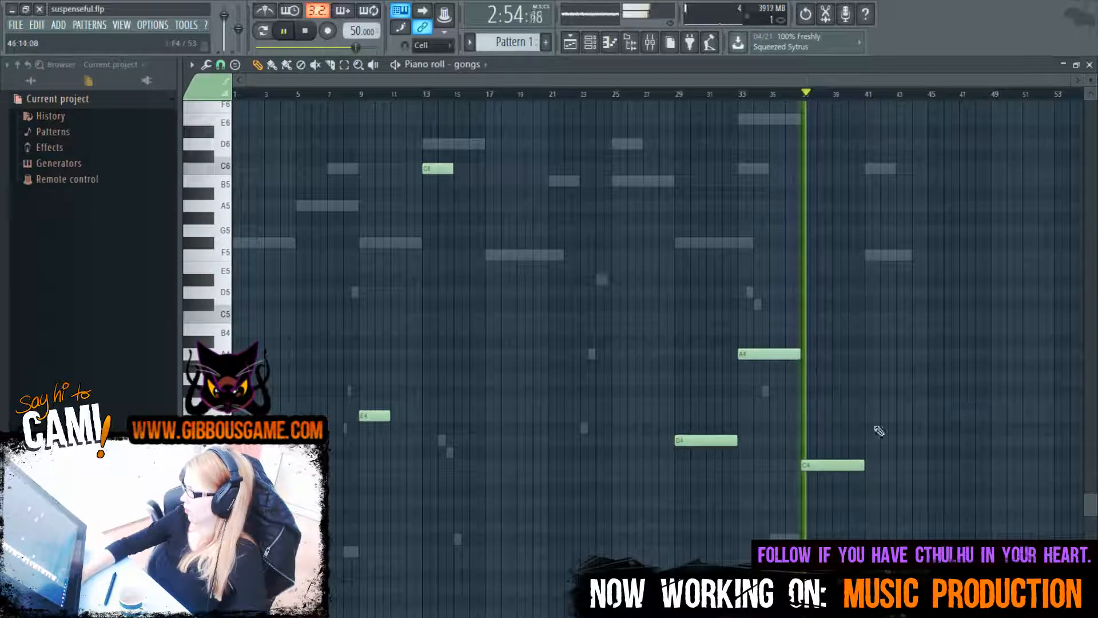
key("space")
Lower the bar 37 gongs note to B3 and replay it
left_click_drag(842, 463, 836, 477)
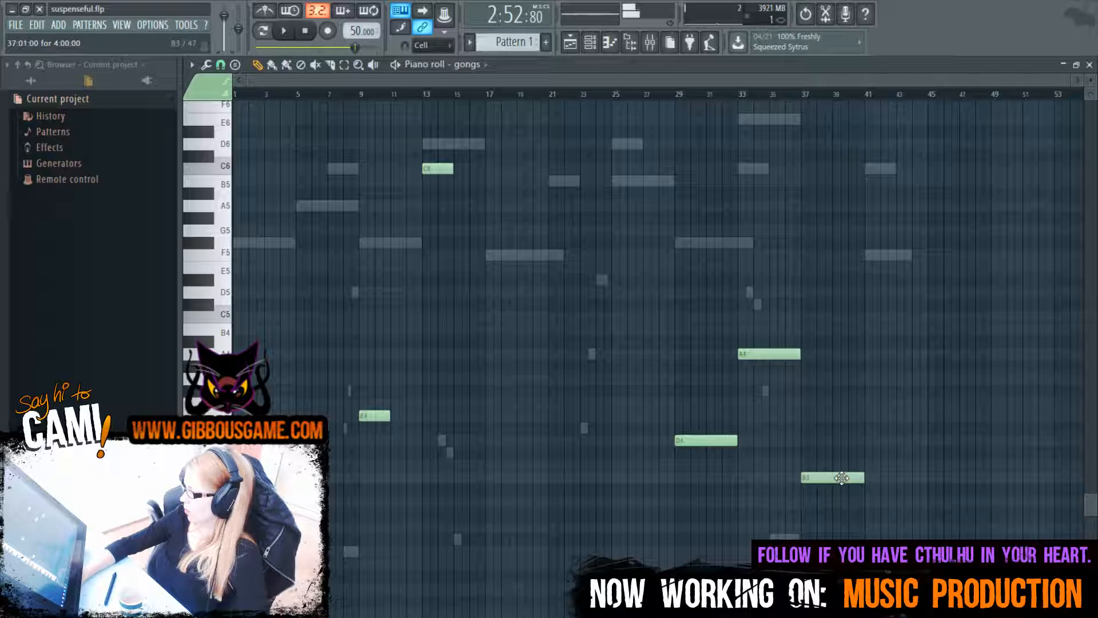
key("space")
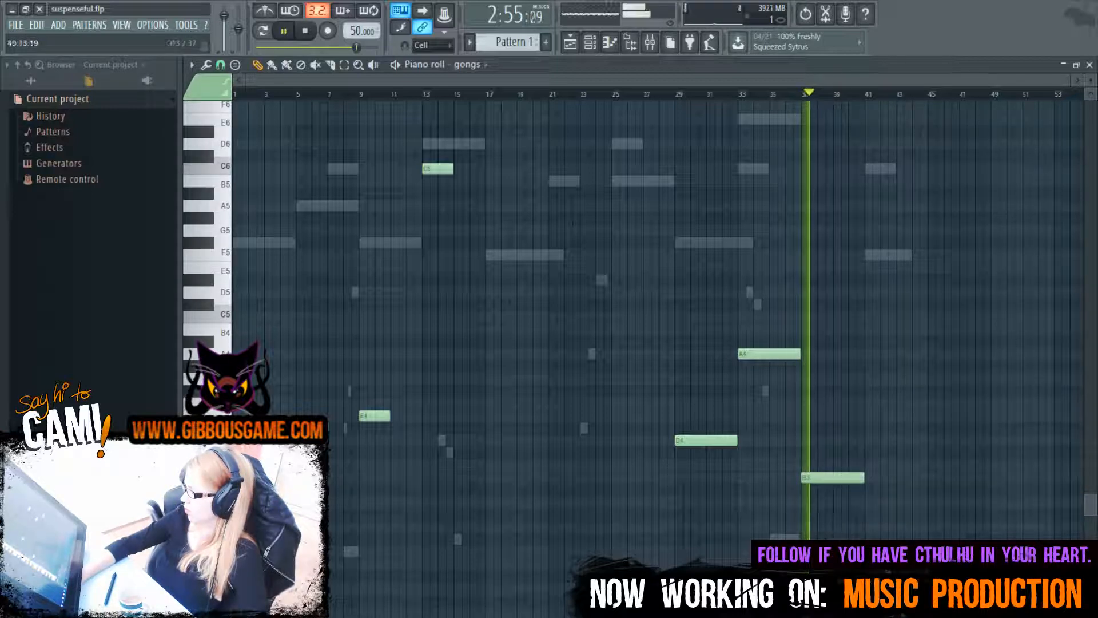
key("space")
Add a four-bar G3 gongs note at bar 41 and play the pattern from that bar
left_click(863, 527)
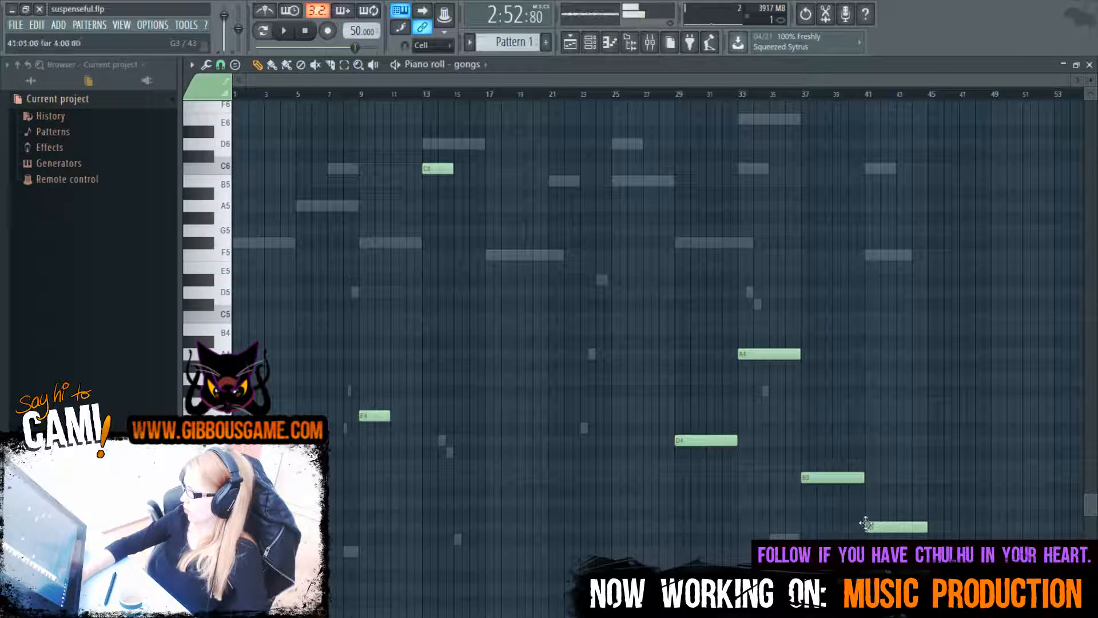
key("F6")
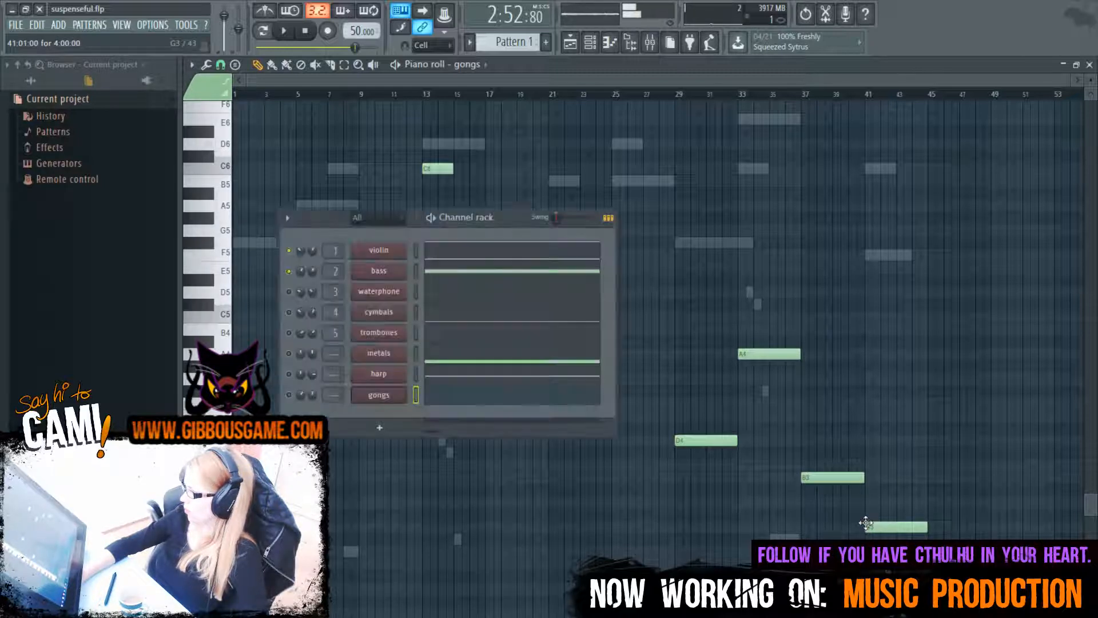
left_click(870, 92)
key("space")
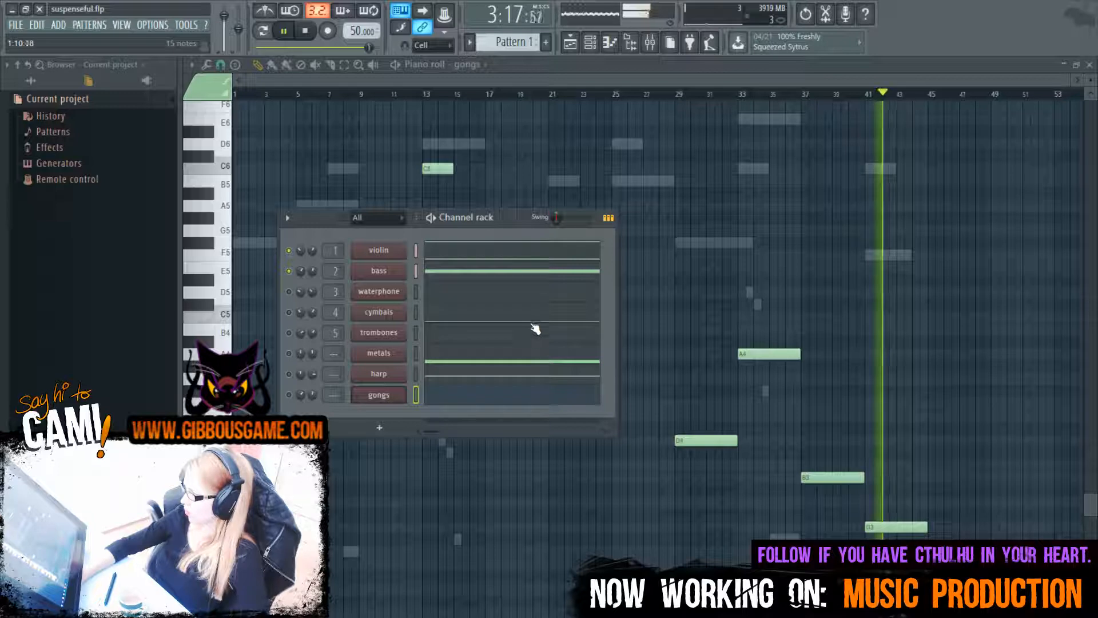
Open the waterphone notes, add a four-bar G5 note starting at bar 44 and audition it from there
left_click(556, 298)
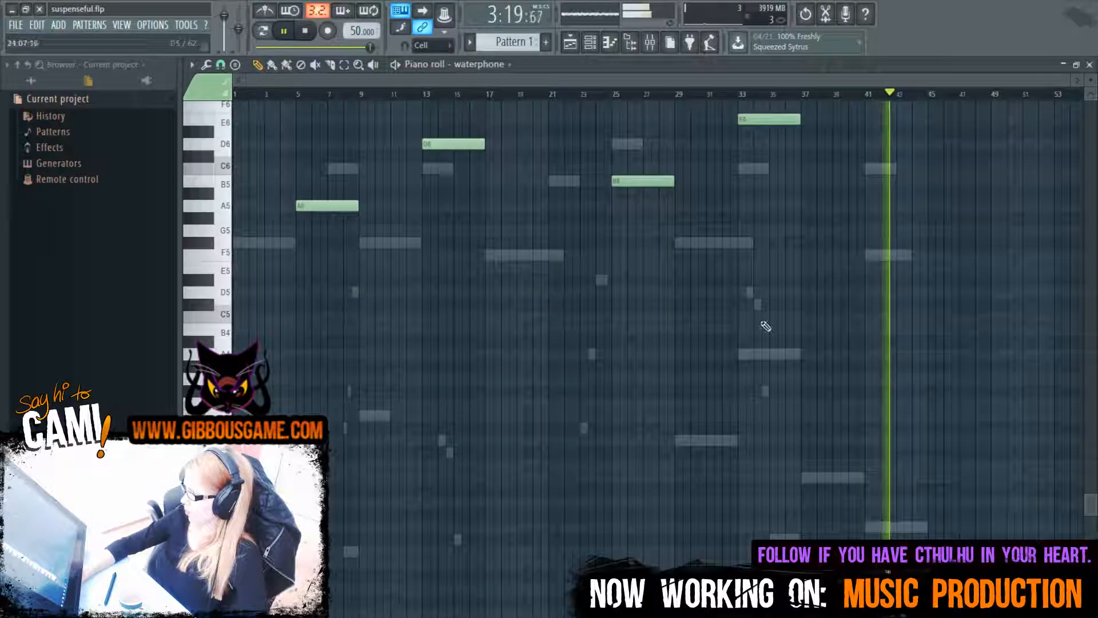
scroll(878, 385, "up", 5)
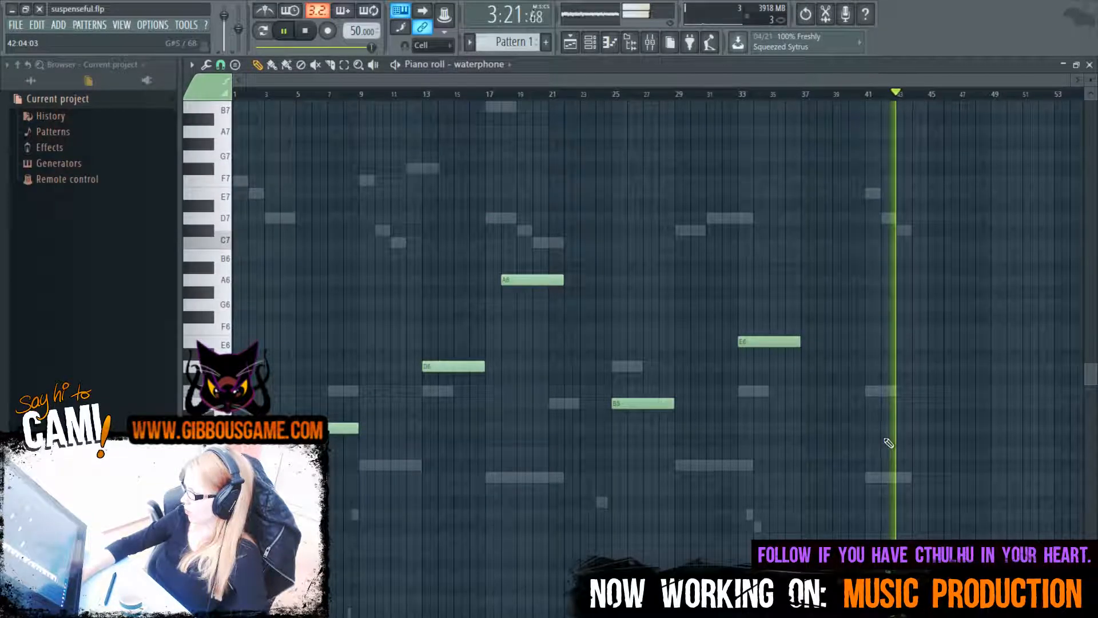
left_click(931, 428)
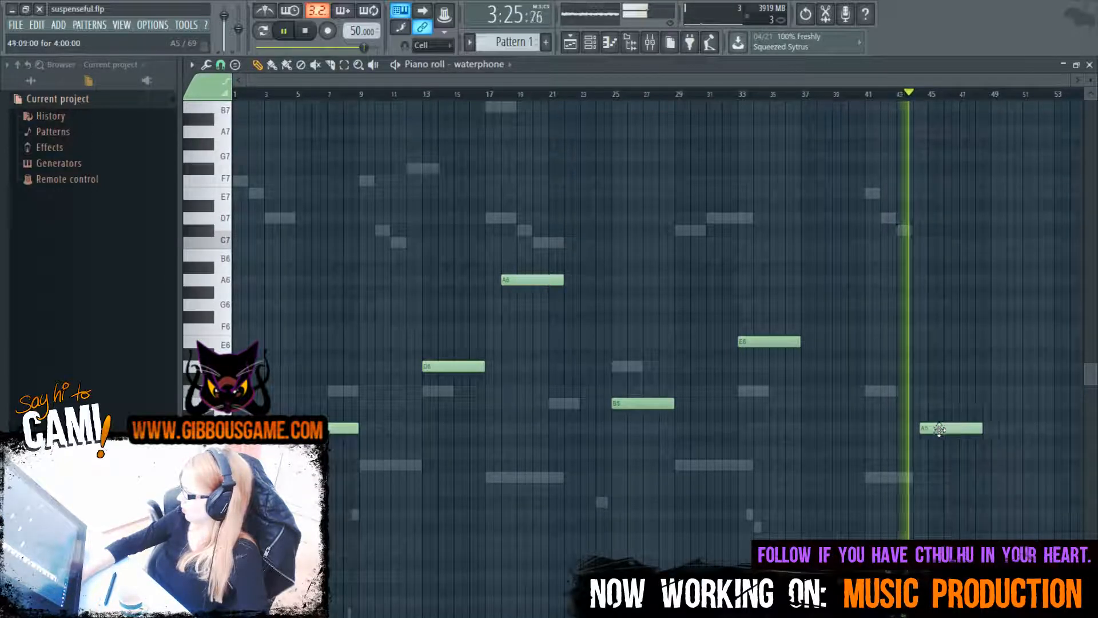
left_click_drag(940, 428, 935, 429)
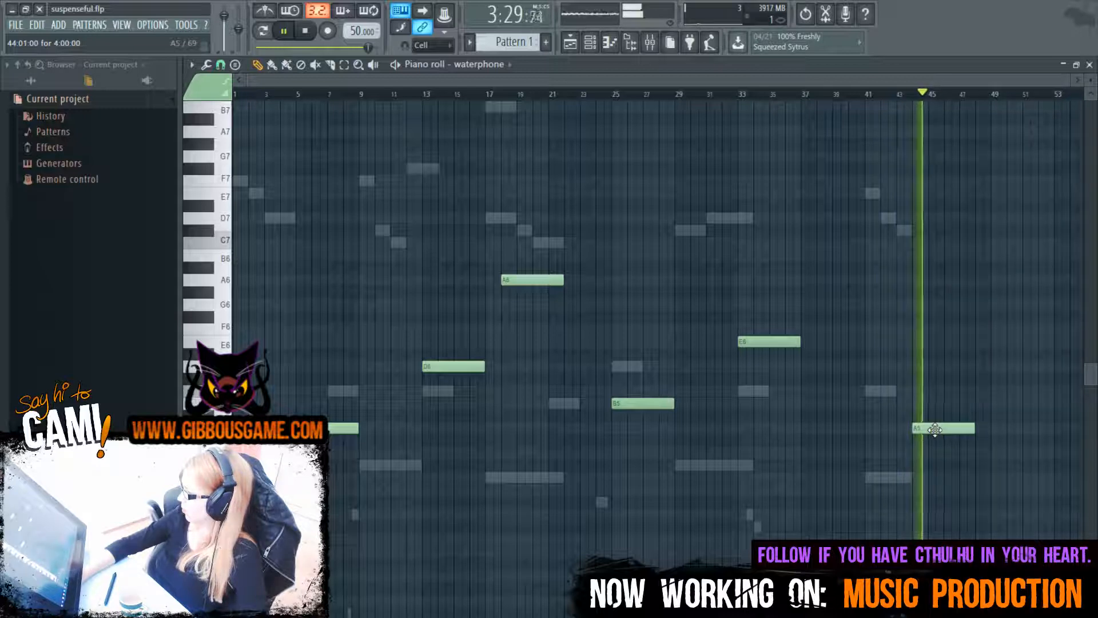
left_click_drag(936, 446, 939, 464)
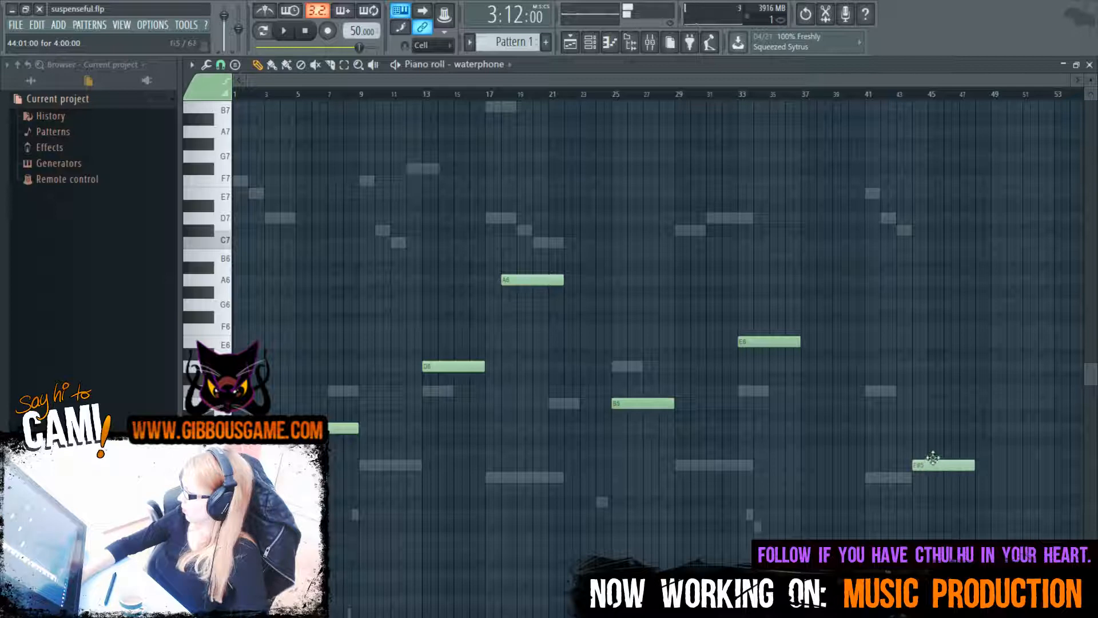
left_click(913, 95)
key("space")
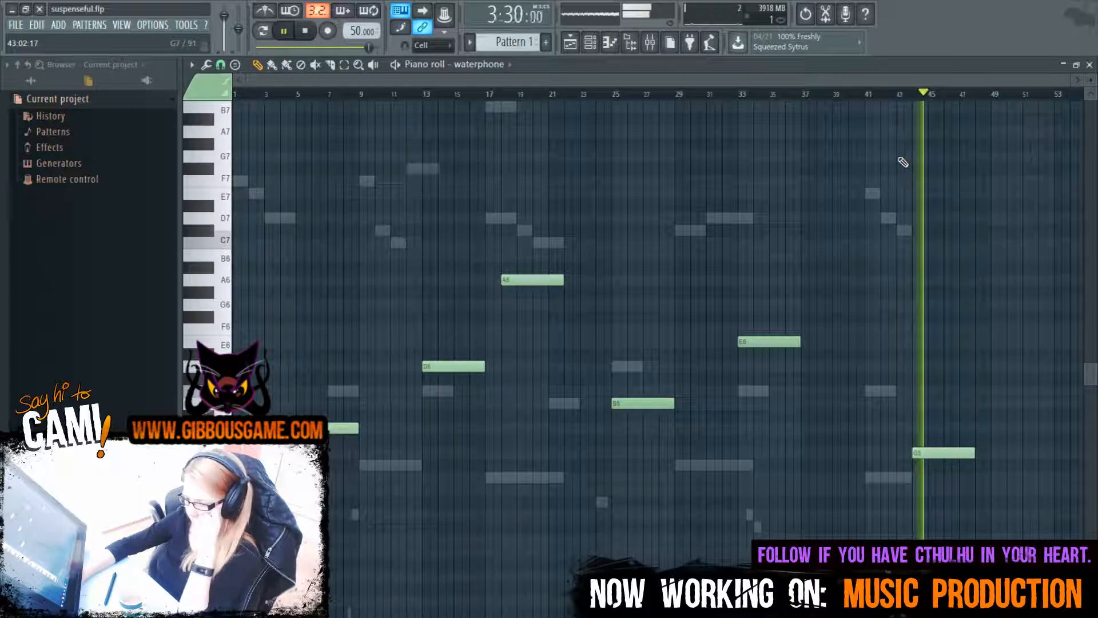
key("space")
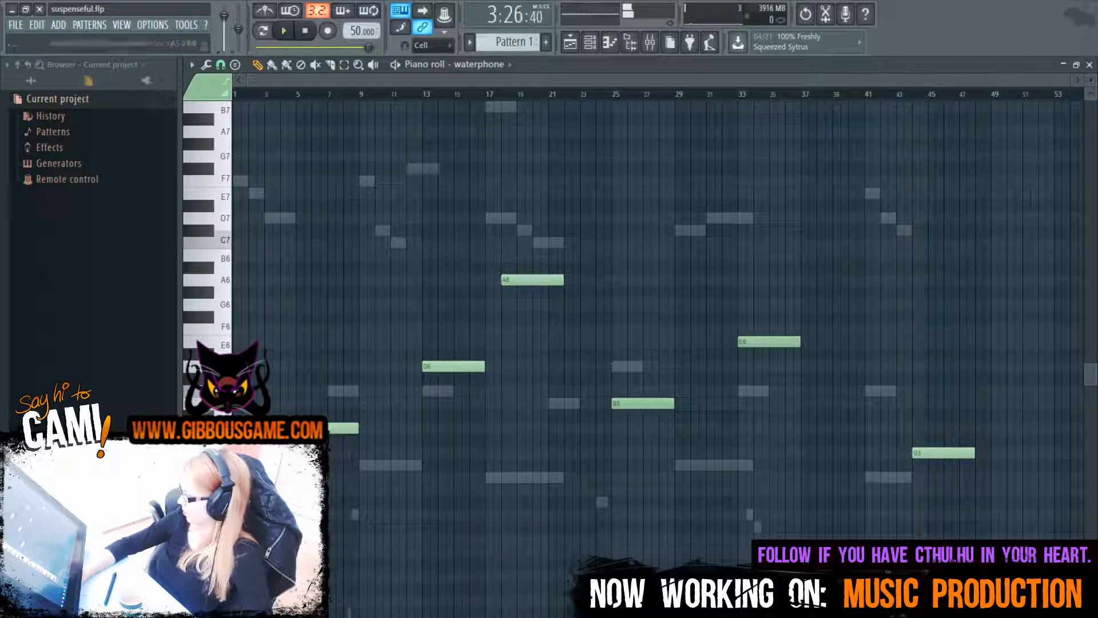
key("space")
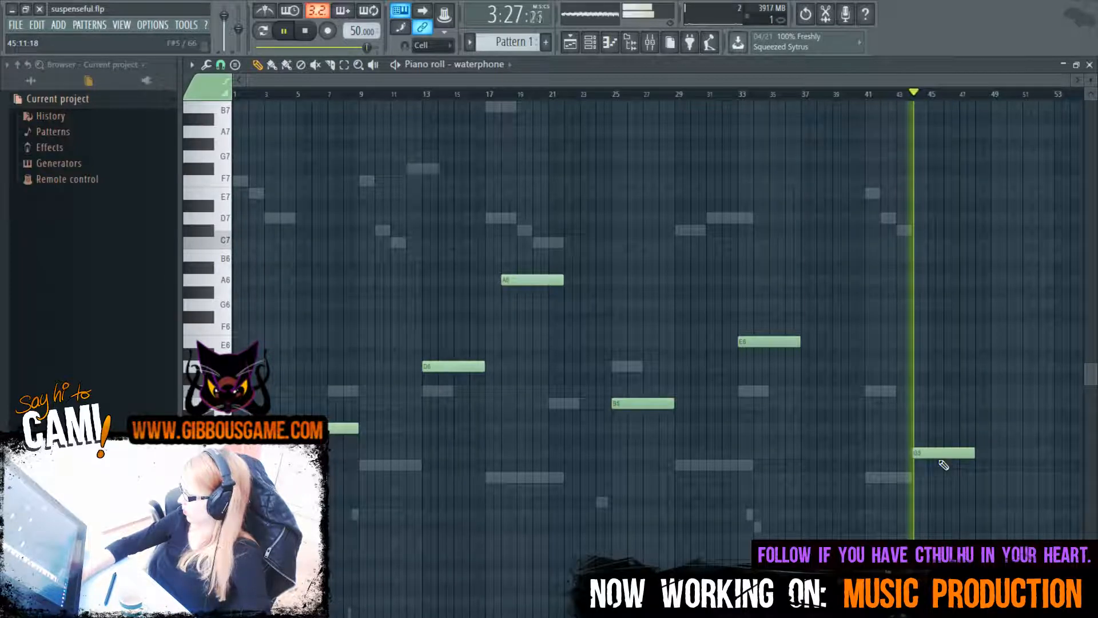
Unmute the waterphone, cymbals, trombones, metals, harp and gongs channels and play the pattern from bar 33
key("F6")
key("space")
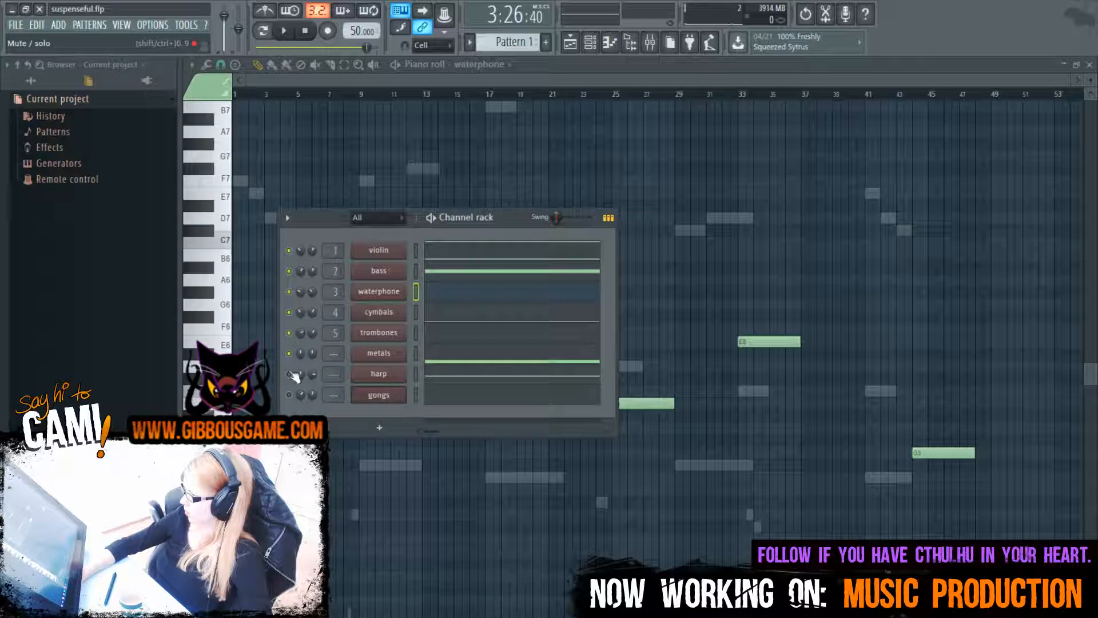
key("space")
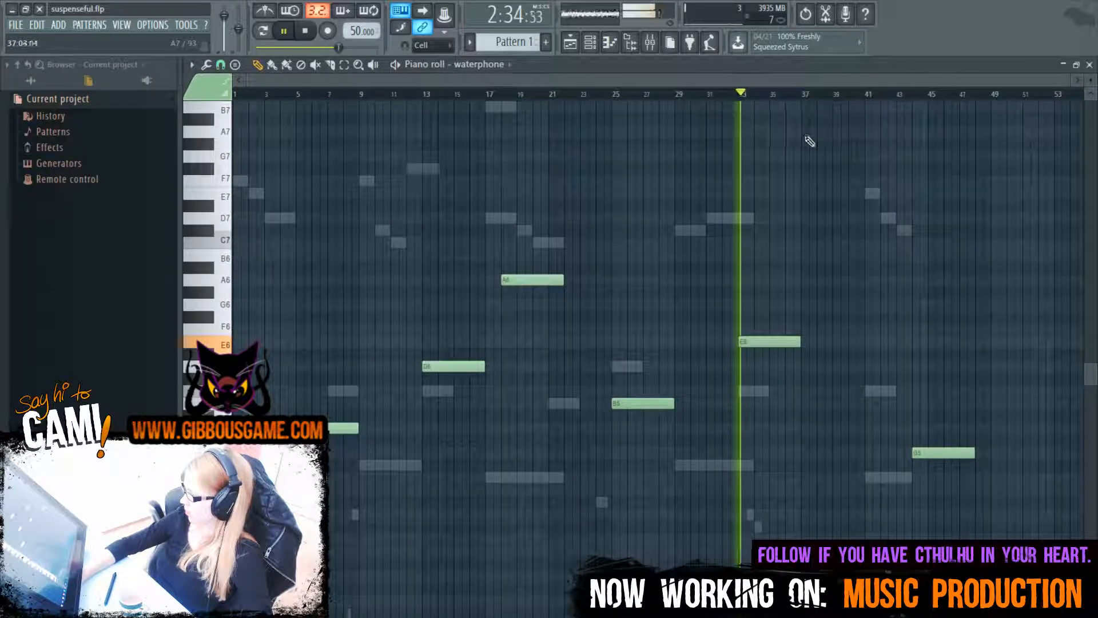
Examine the gongs and harp notes in the Piano roll while the full arrangement plays from bar 29
key("F6")
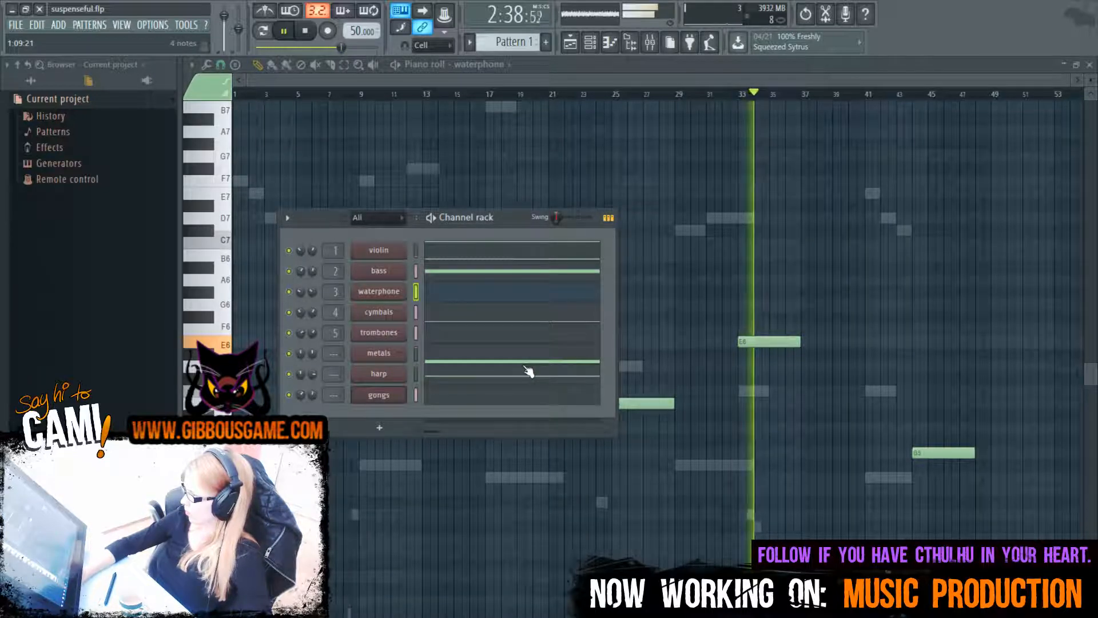
left_click(502, 396)
key("space")
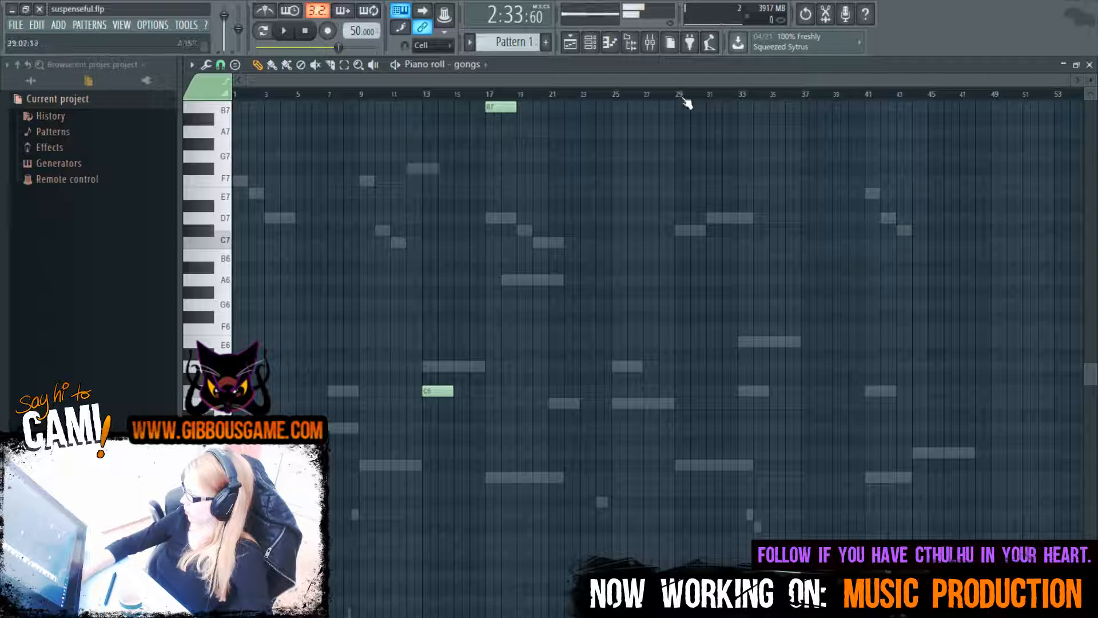
key("space")
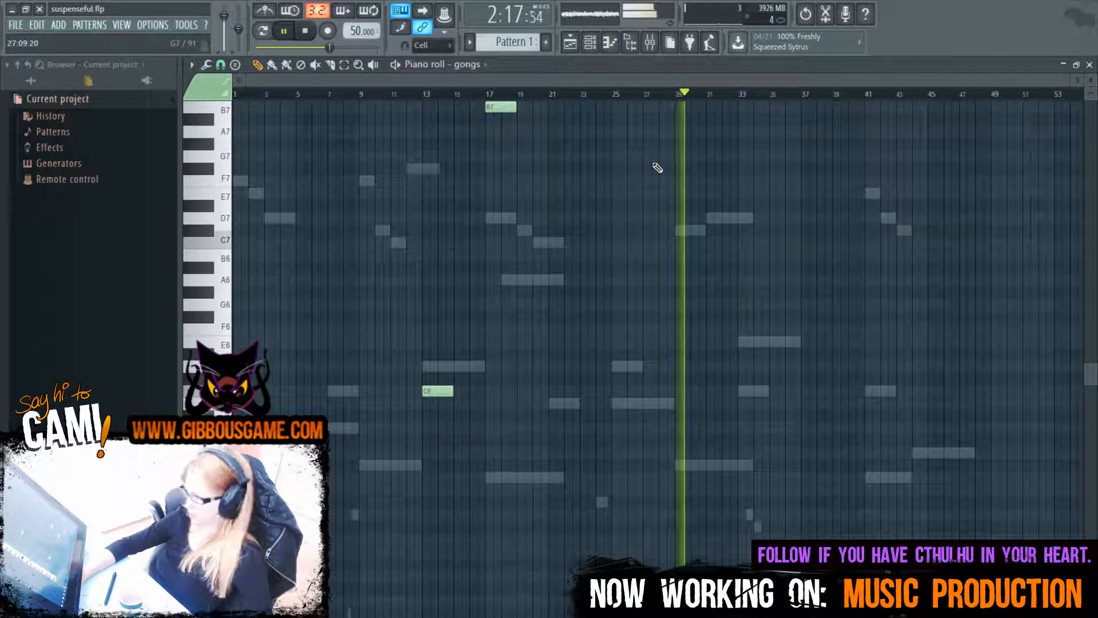
key("F6")
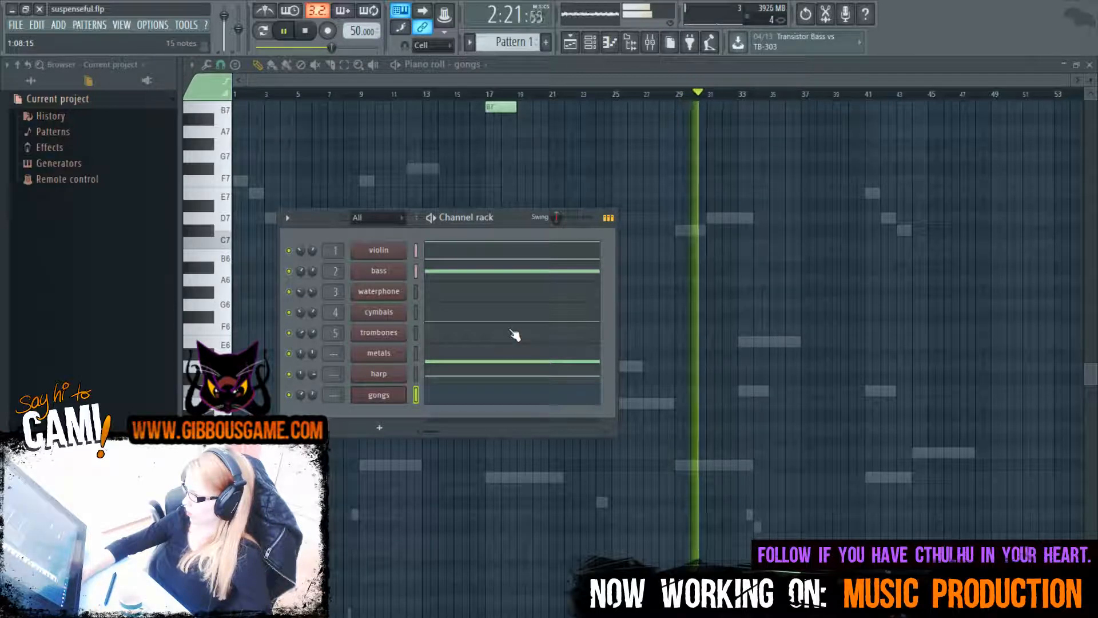
left_click(512, 375)
scroll(623, 382, "down", 4)
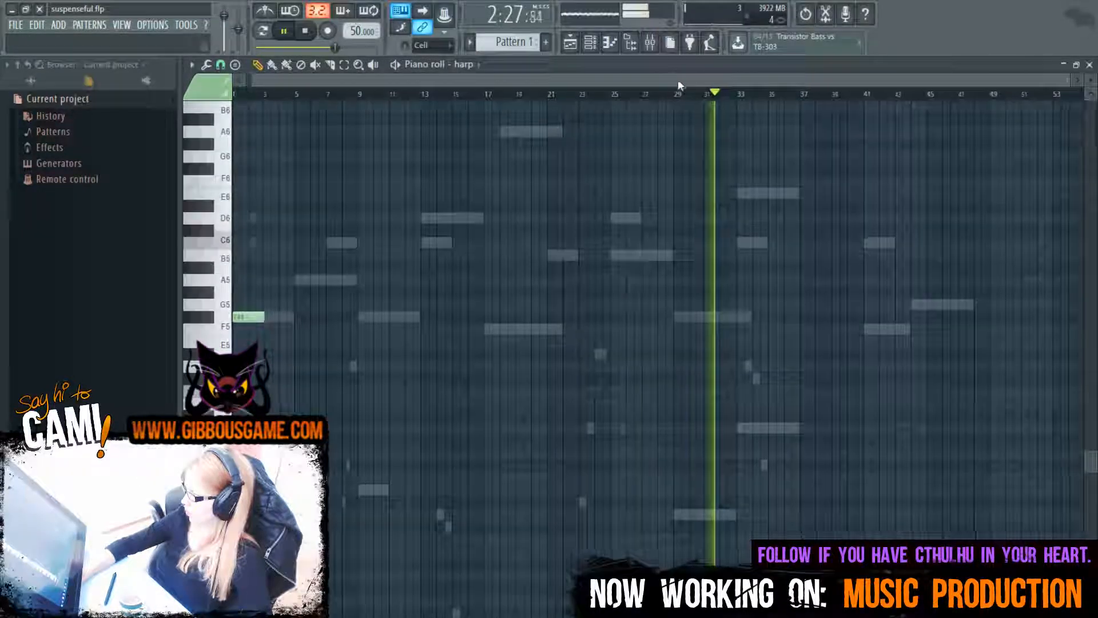
left_click_drag(677, 78, 848, 125)
scroll(801, 137, "left", 2)
scroll(755, 156, "up", 3)
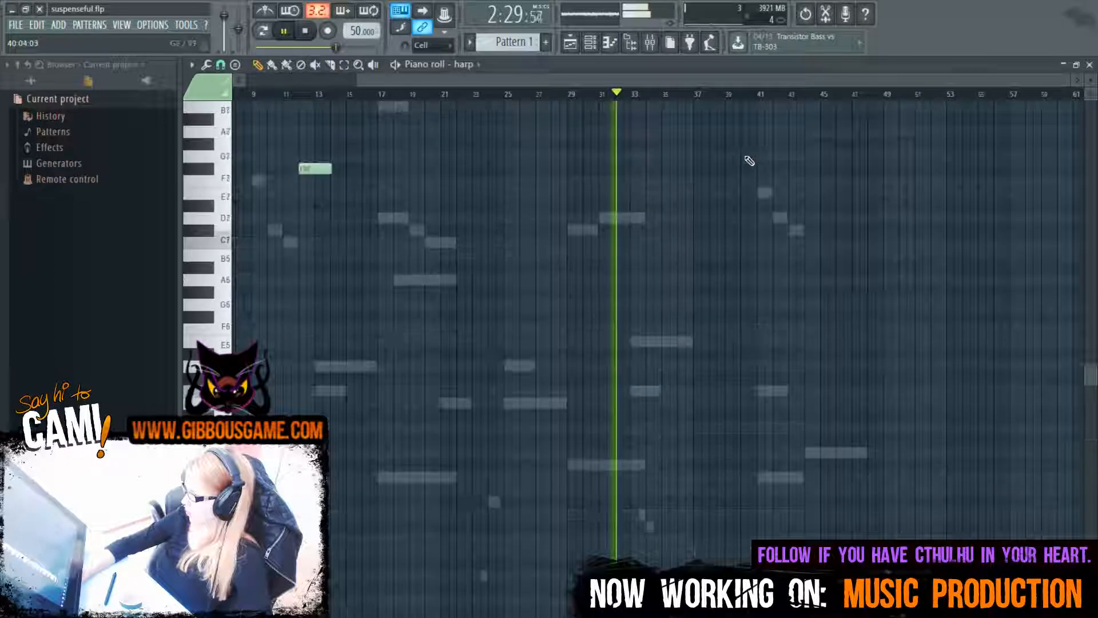
scroll(763, 157, "down", 2)
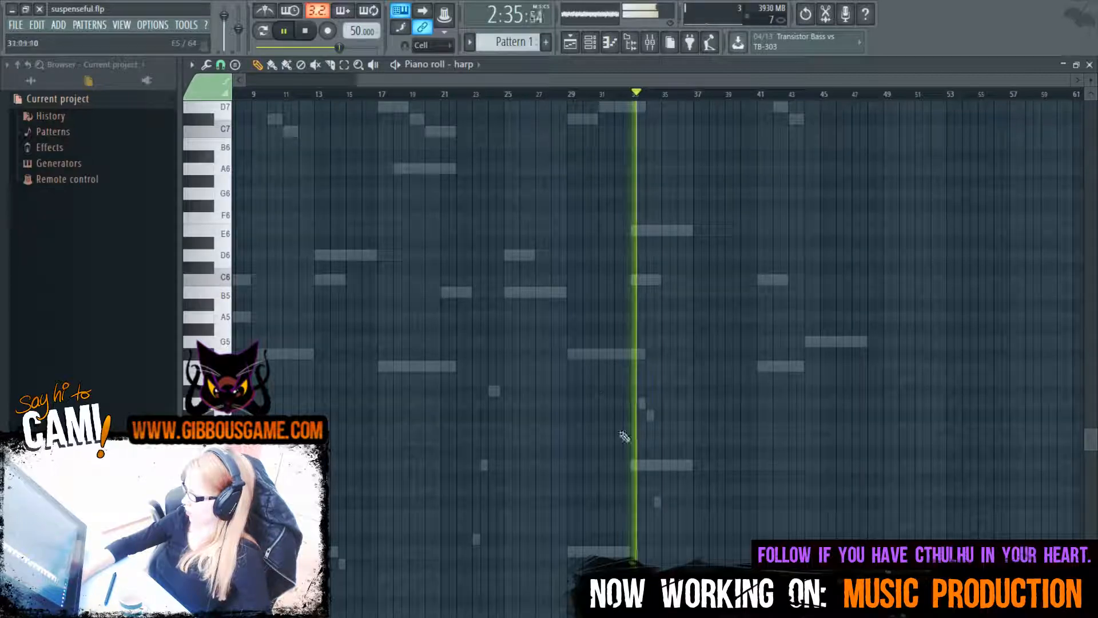
Open the metals notes, add a one-bar E3 note at bar 41 and stop playback
key("F6")
left_click(502, 360)
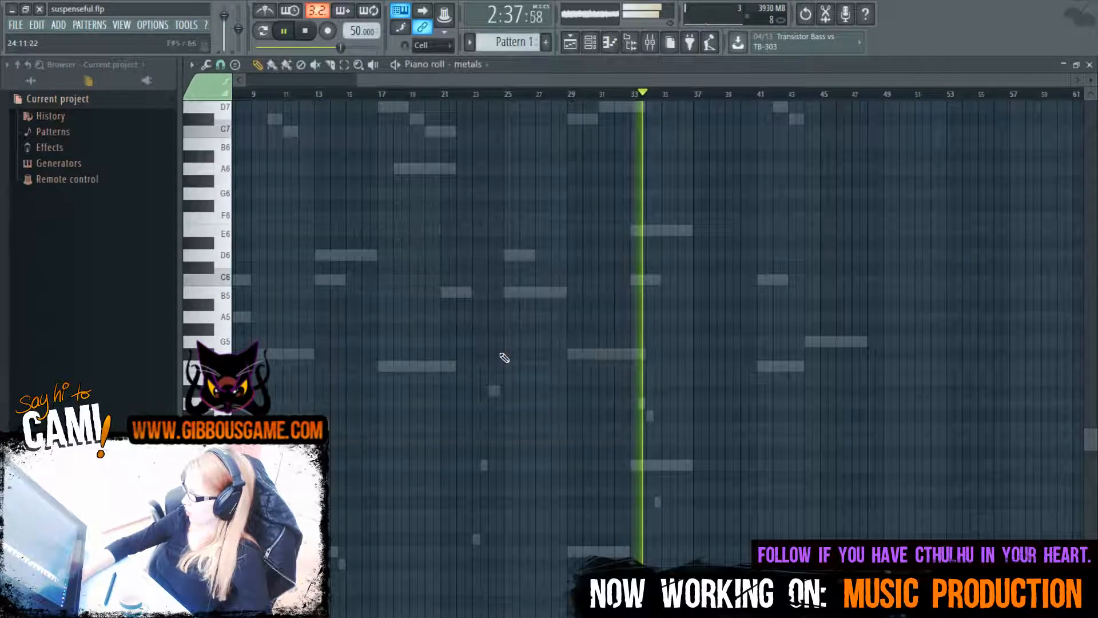
scroll(635, 414, "down", 4)
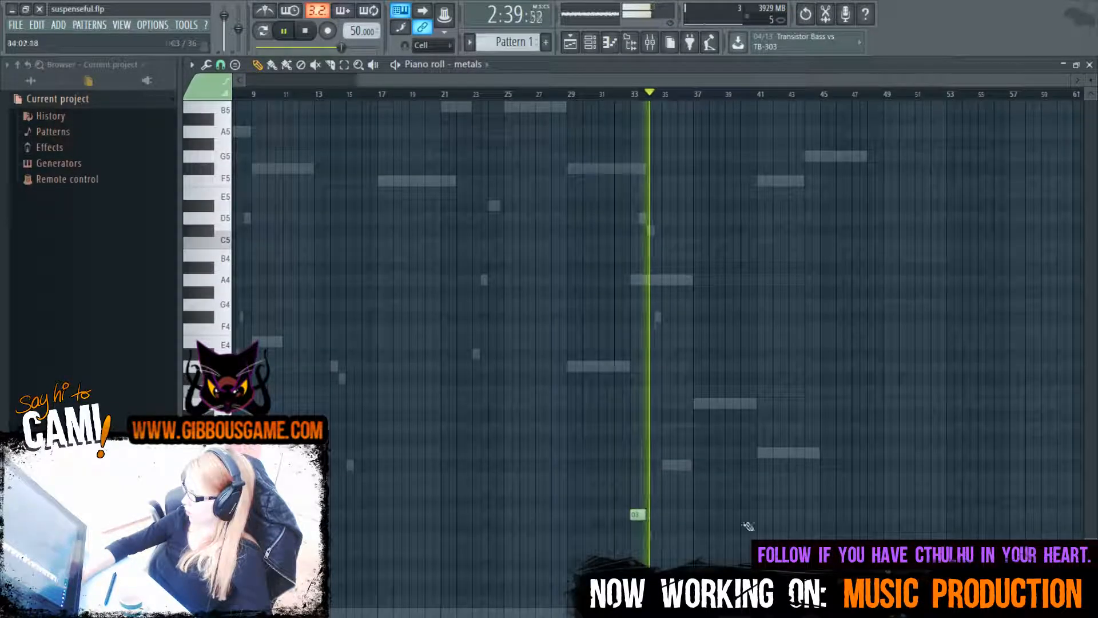
left_click(761, 490)
key("space")
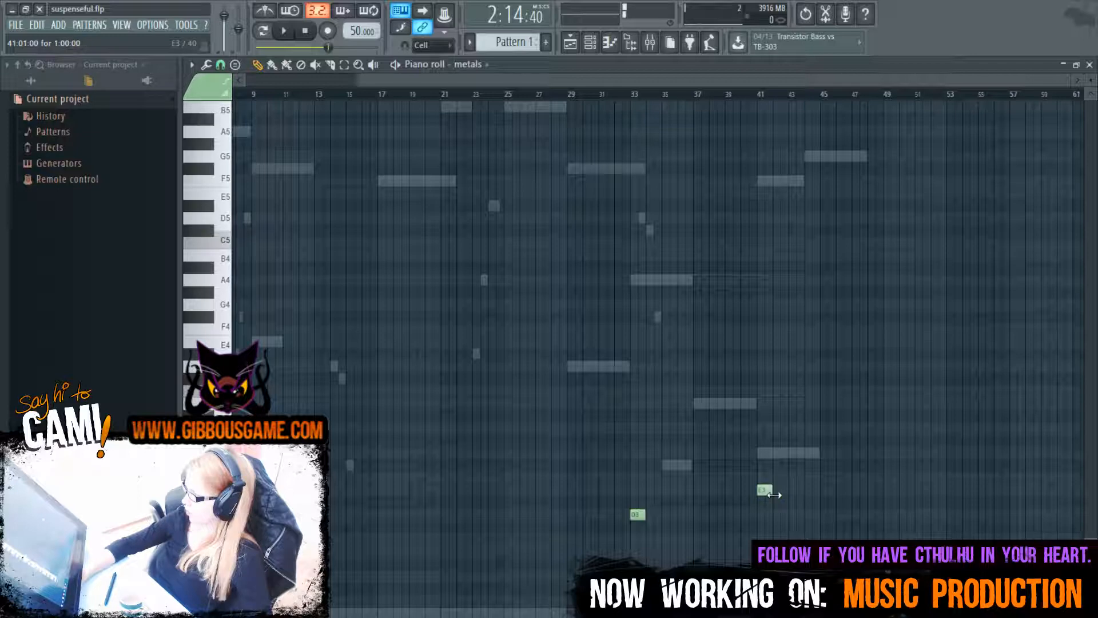
Open the harp notes, add a one-bar D3 note at bar 45 and play from that bar
key("F6")
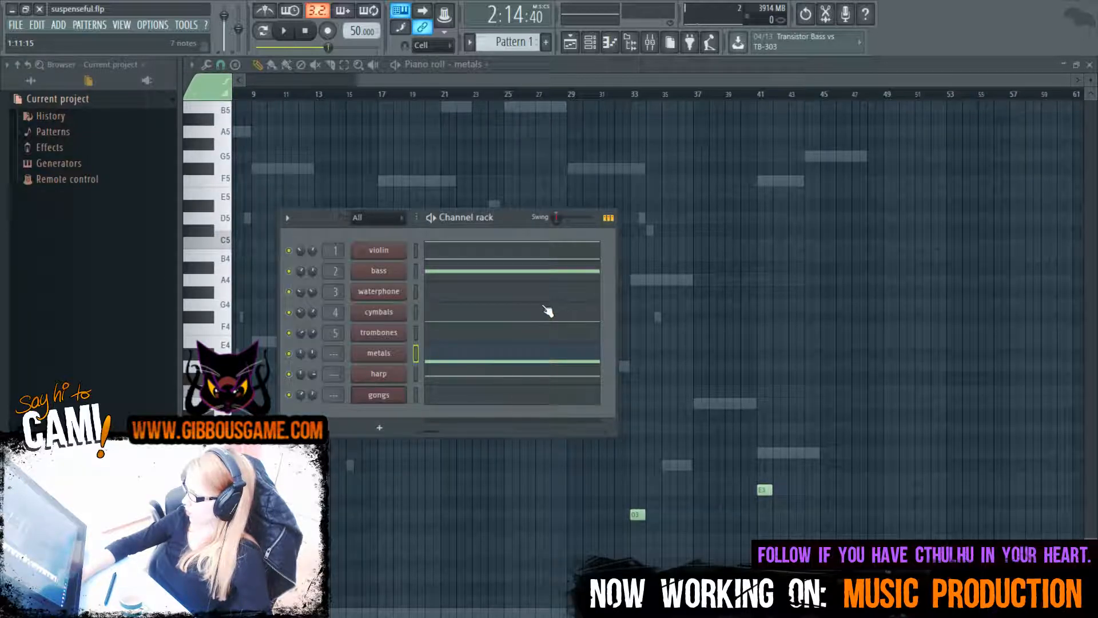
left_click(537, 386)
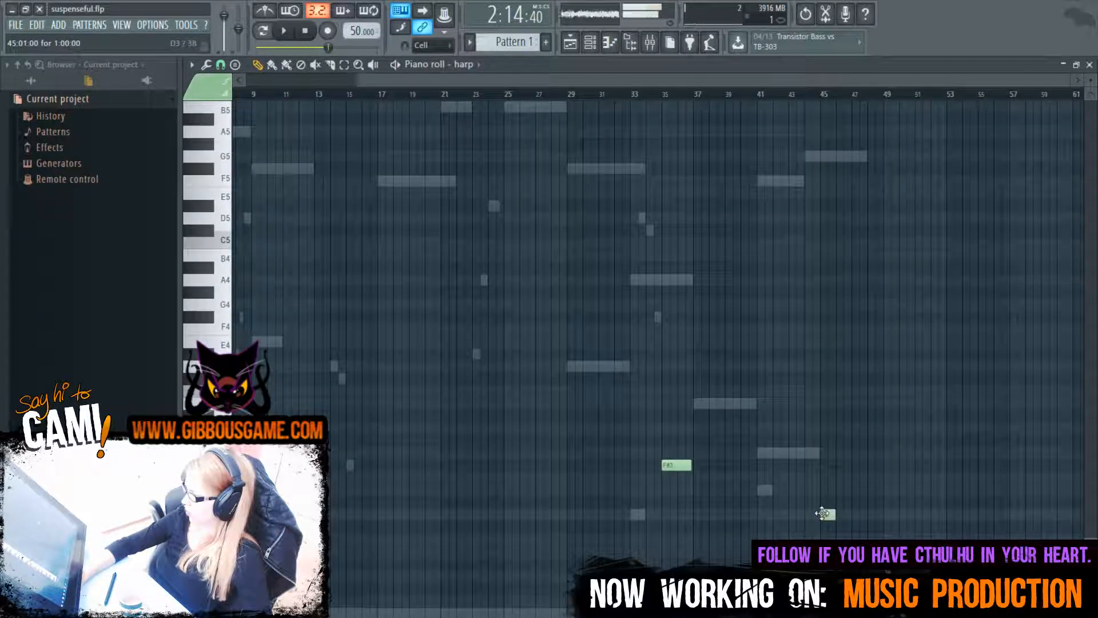
left_click(823, 95)
key("space")
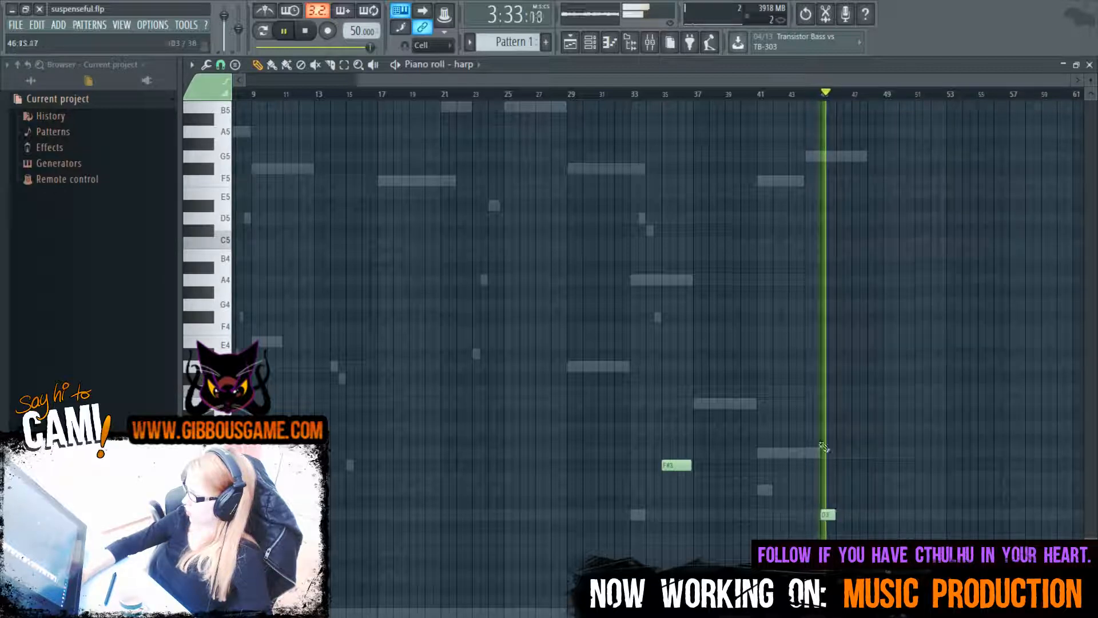
Play the pattern from bar 33 and examine the bass and harp notes in the Piano roll
left_click(632, 95)
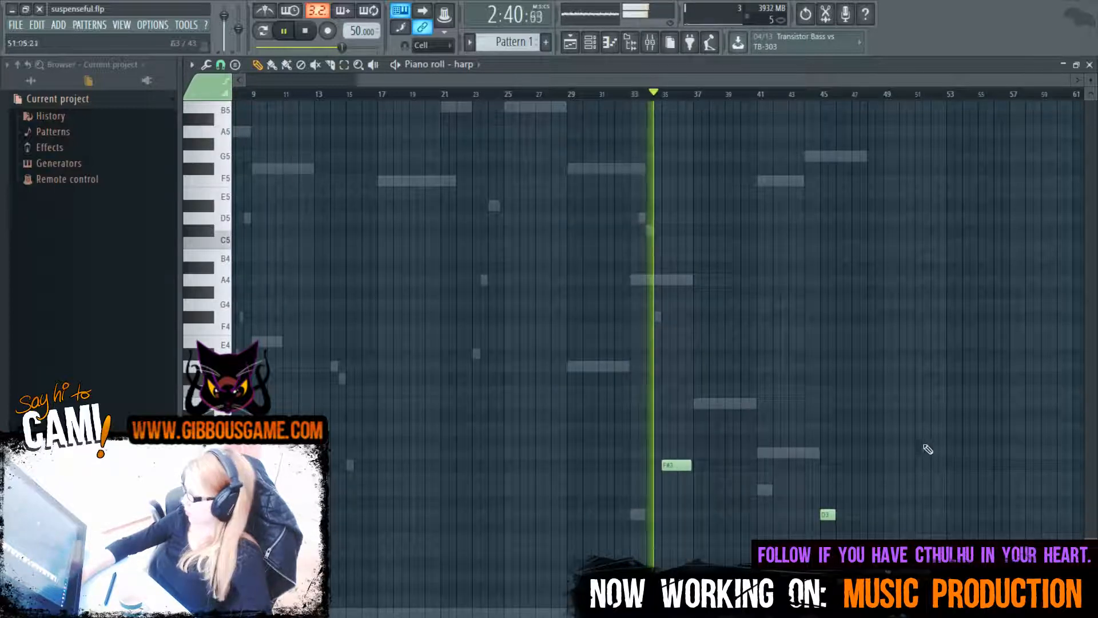
key("F6")
left_click(490, 269)
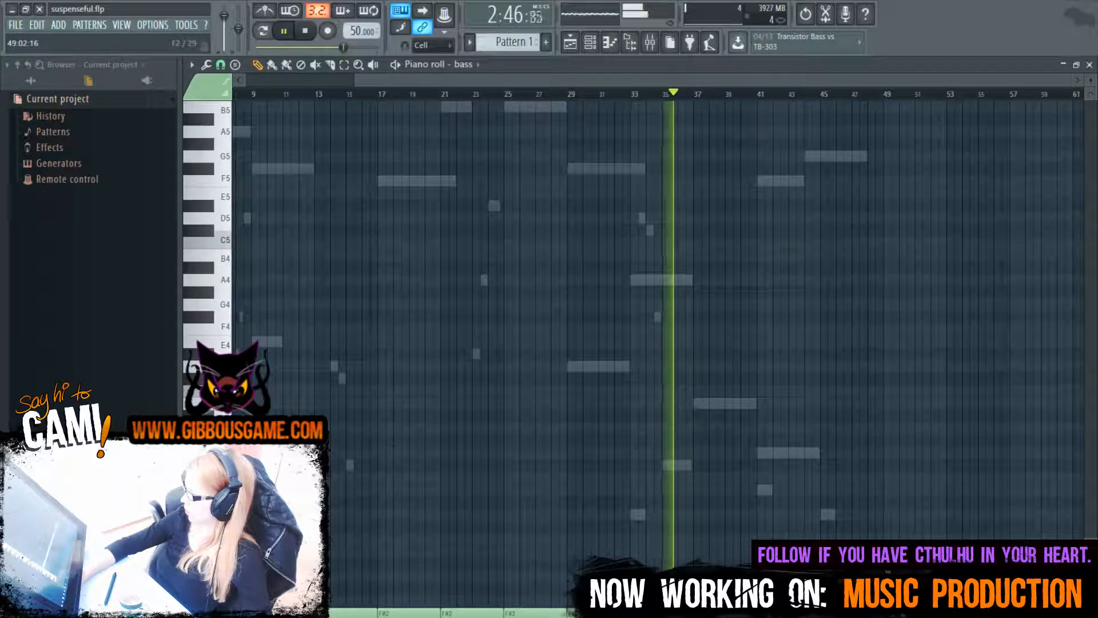
key("F6")
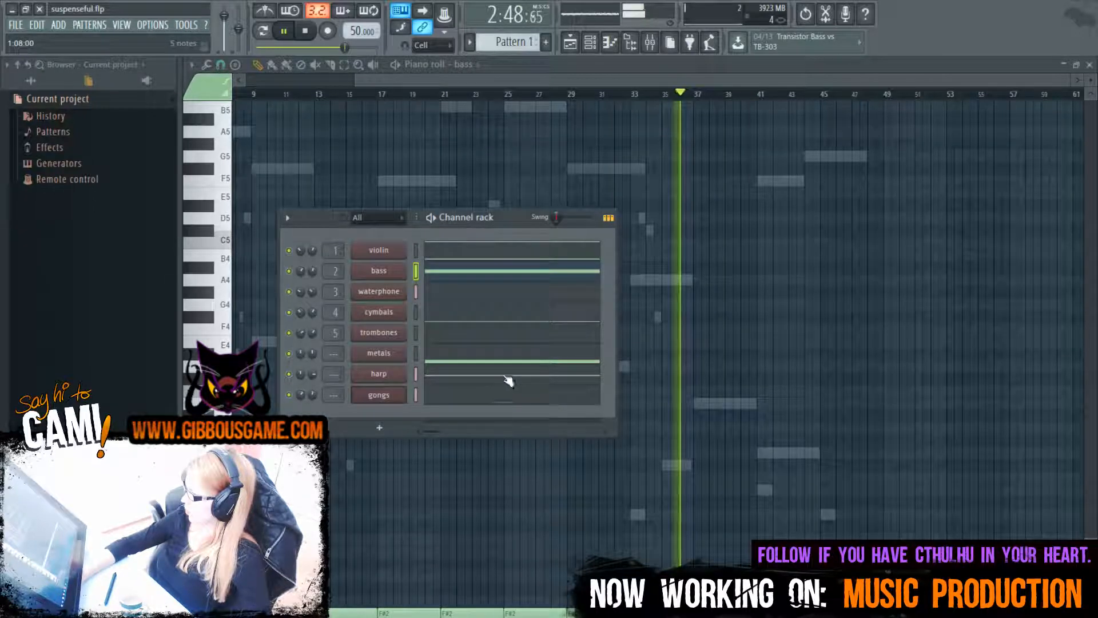
left_click(507, 376)
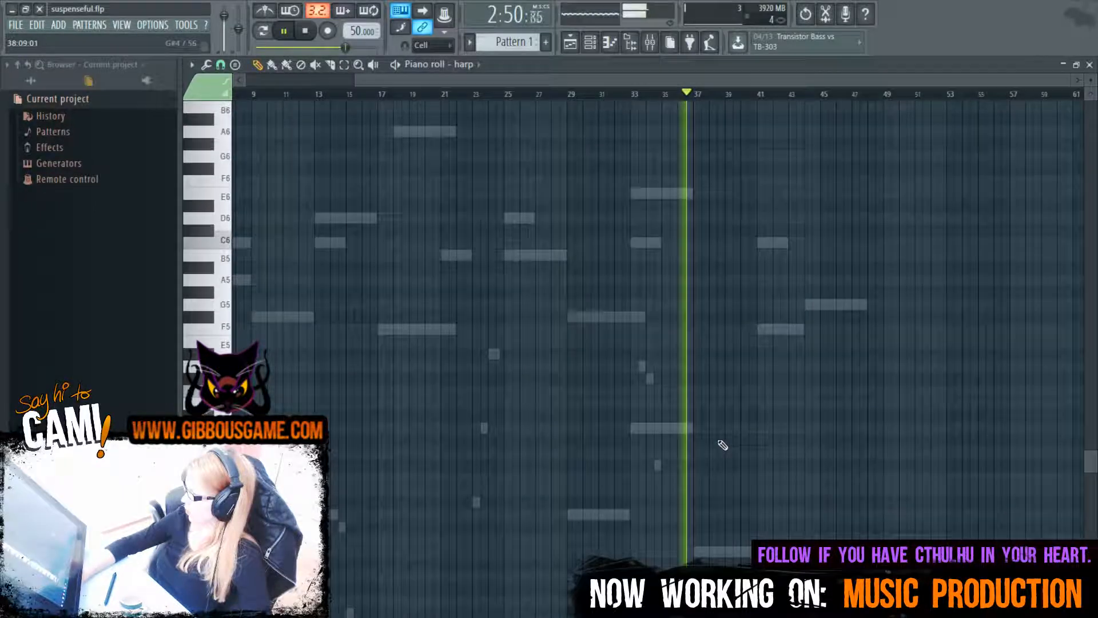
scroll(723, 446, "down", 2)
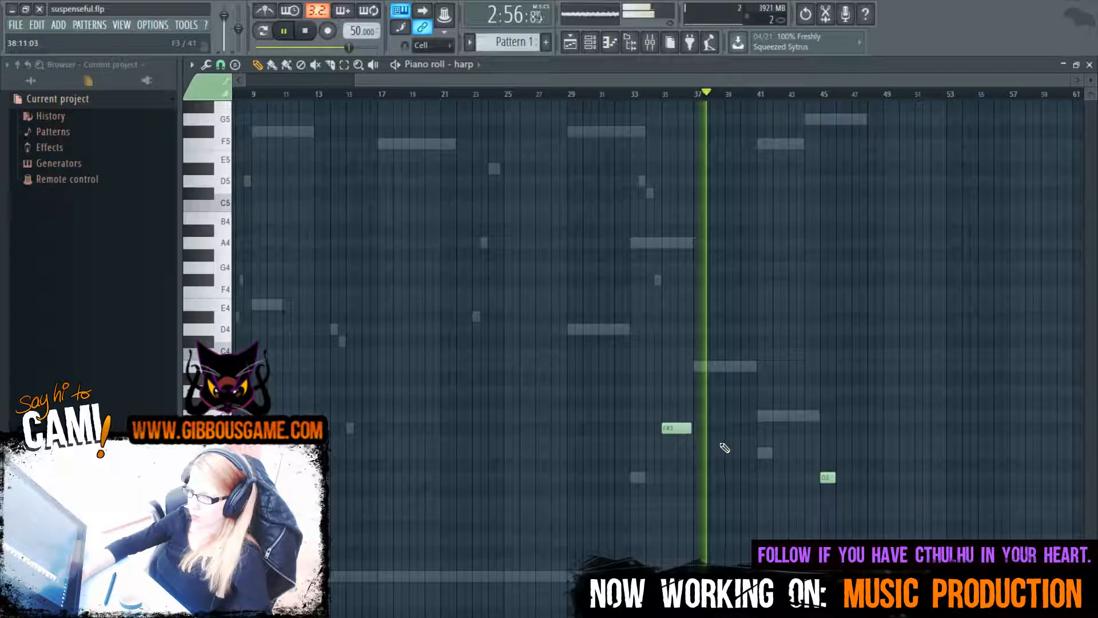
scroll(724, 449, "up", 4)
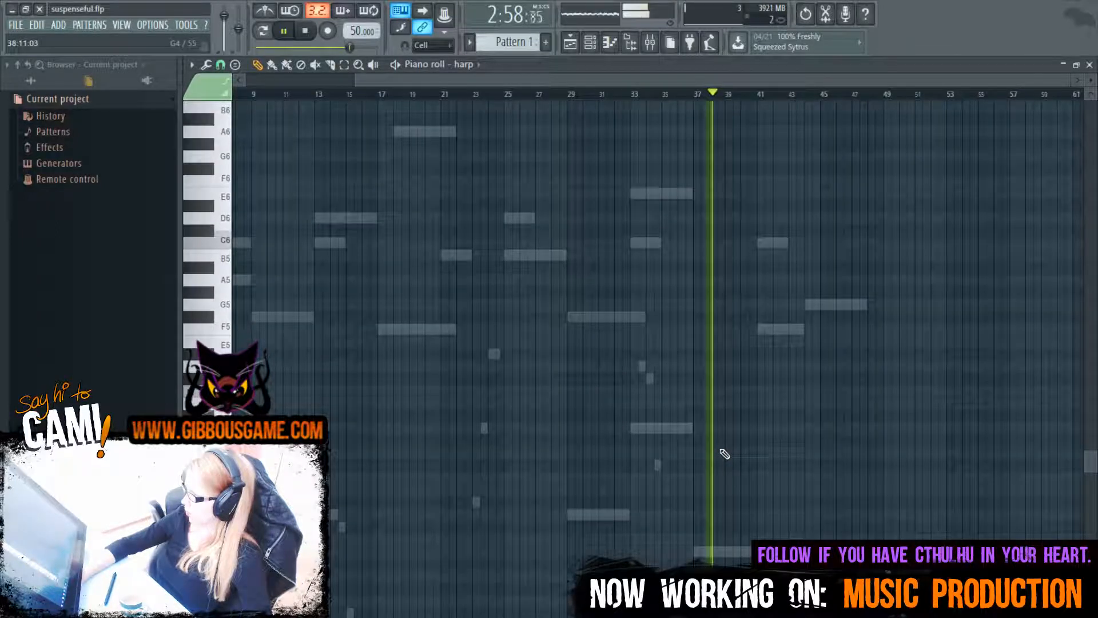
scroll(724, 454, "down", 3)
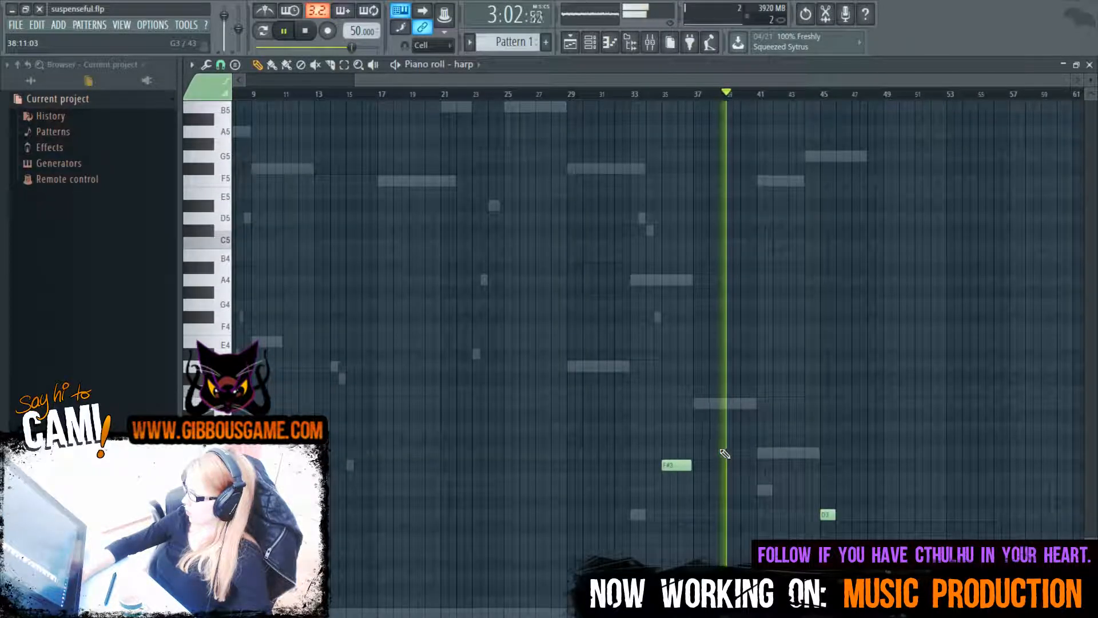
key("F6")
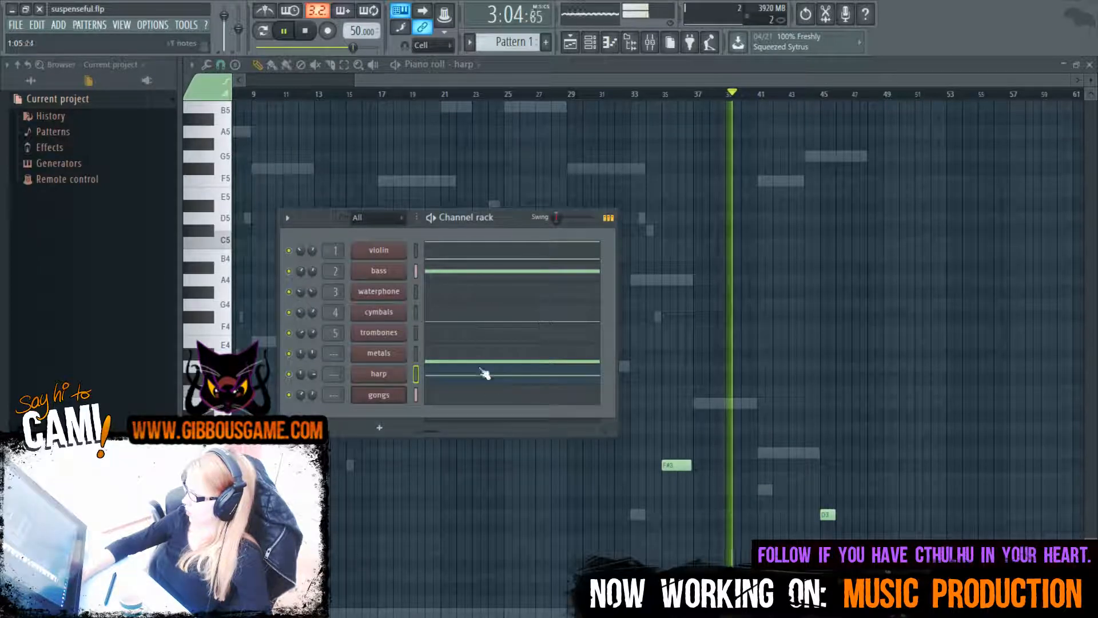
Examine the trombones notes from the start of the pattern and play the arrangement
left_click(497, 332)
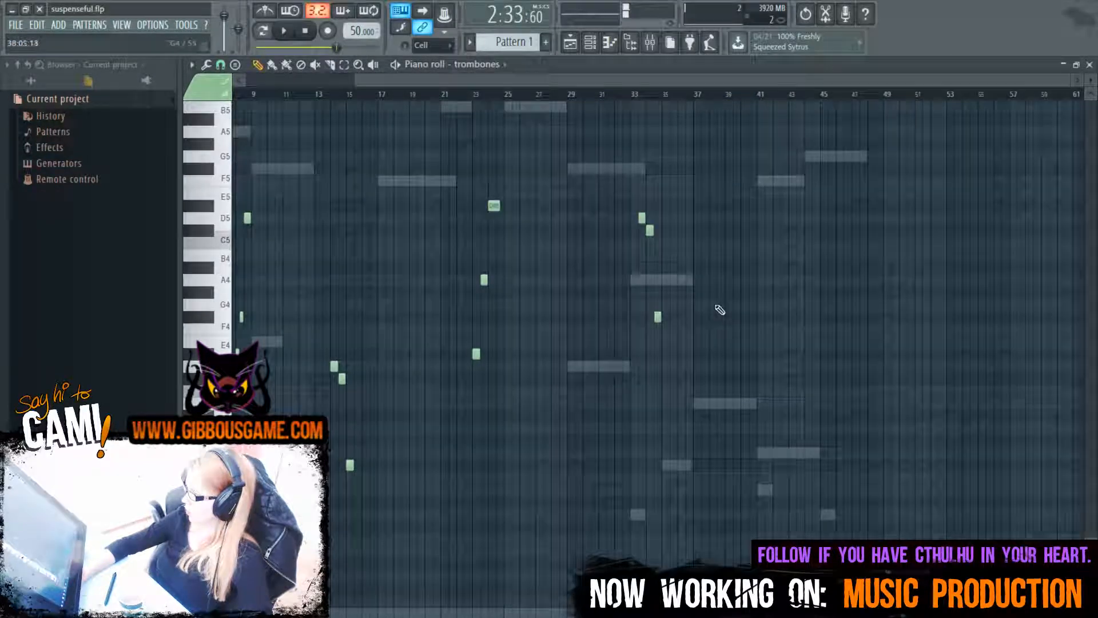
scroll(719, 309, "up", 5)
scroll(559, 385, "down", 2)
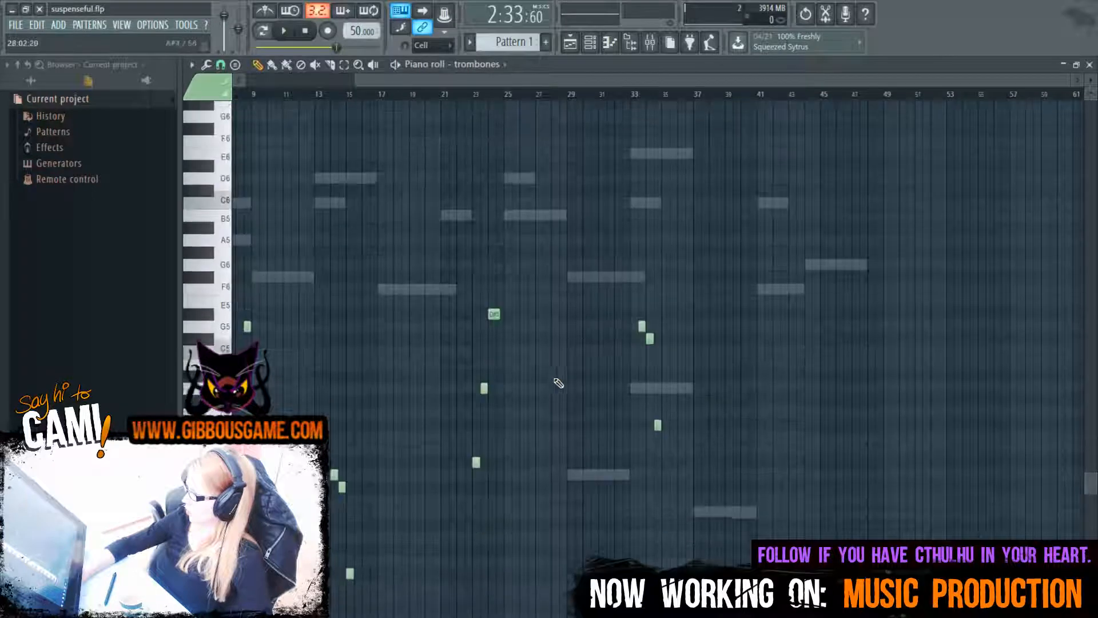
left_click_drag(240, 96, 205, 96)
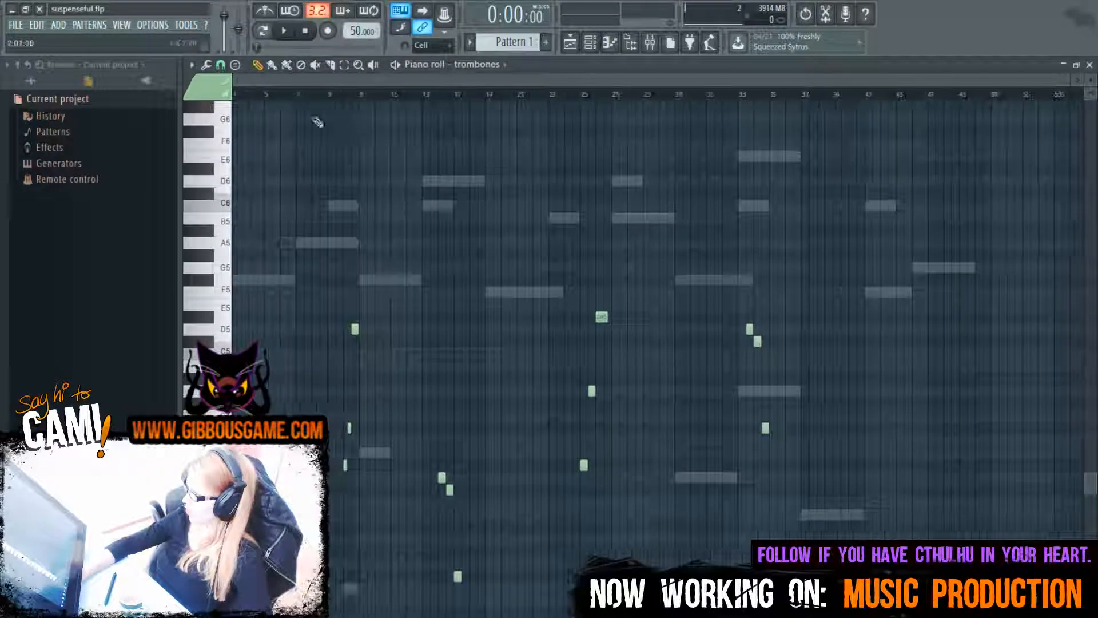
key("space")
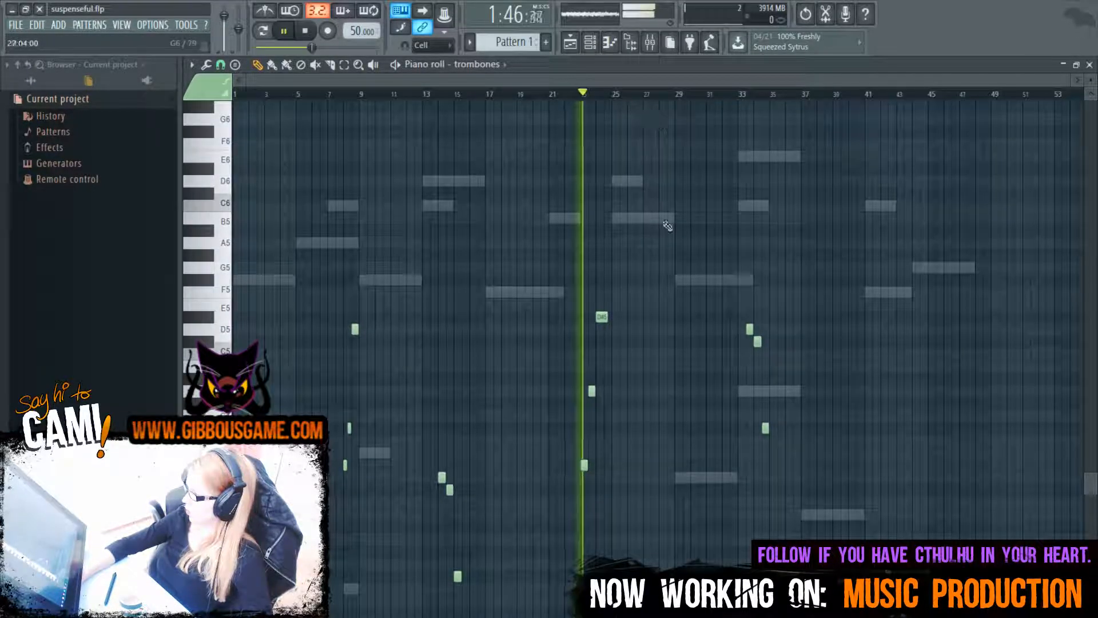
Raise the tempo to 109 and then 135 BPM while auditioning the pattern up to bar 37
left_click_drag(361, 31, 361, 15)
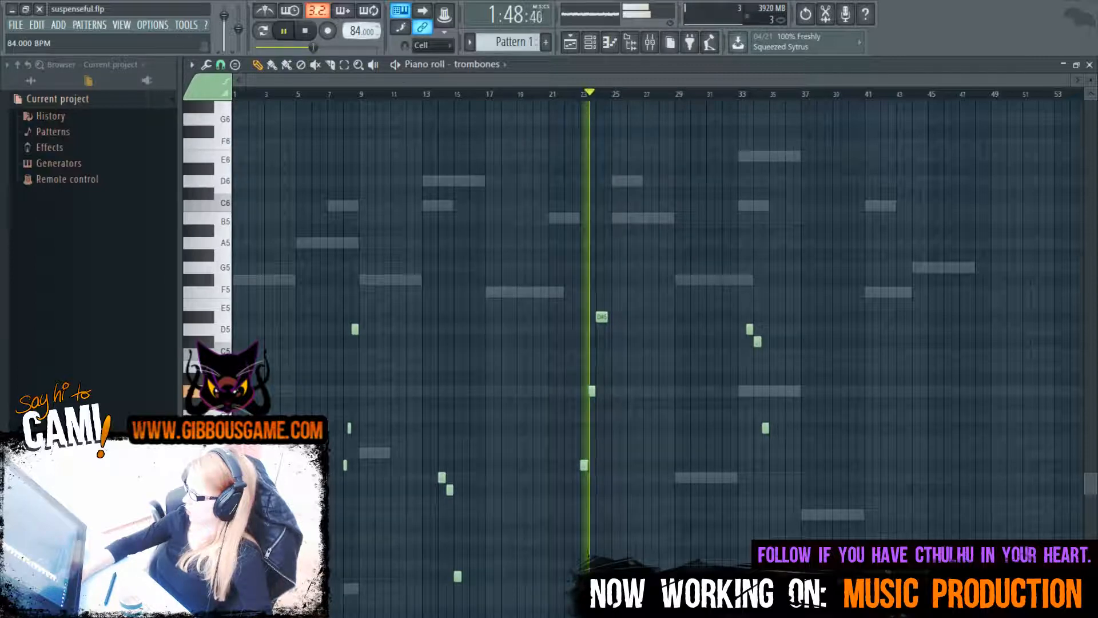
key("space")
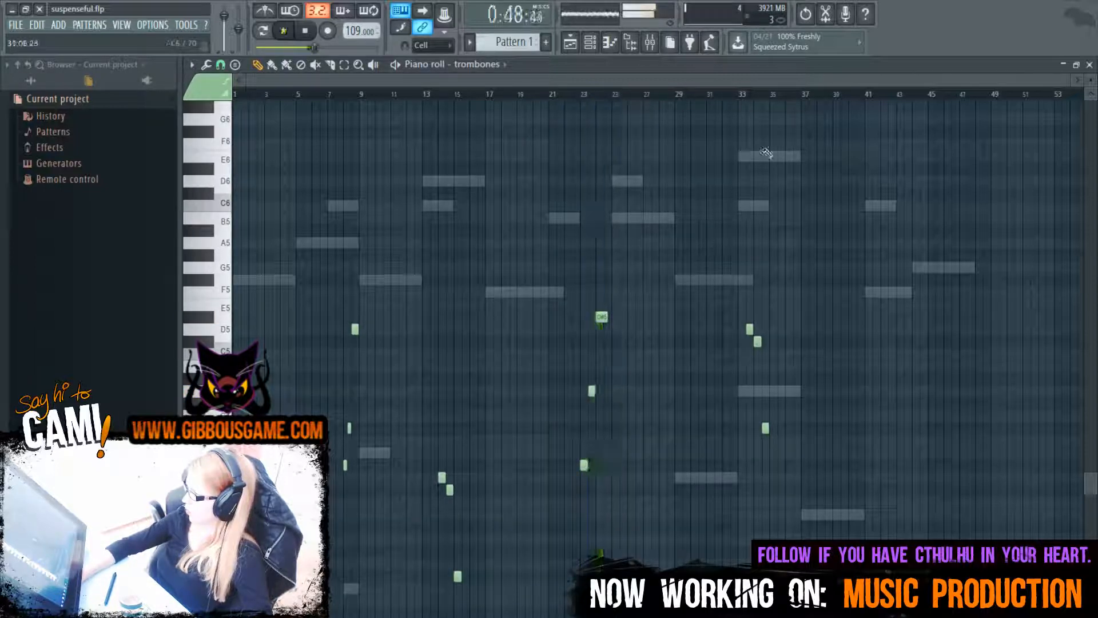
key("space")
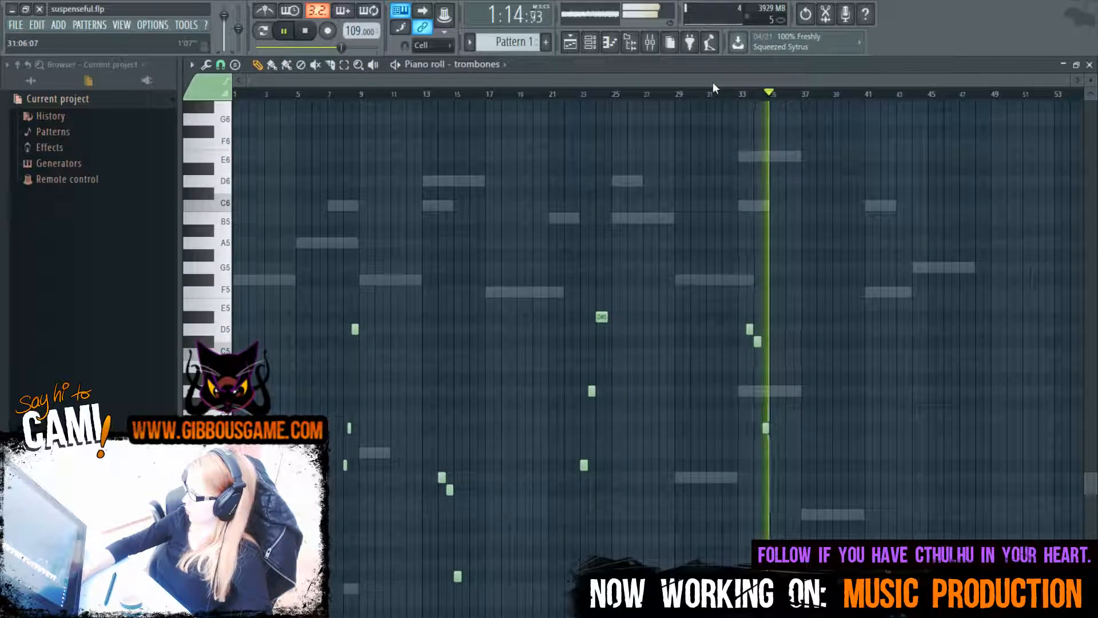
left_click_drag(359, 32, 359, 18)
left_click_drag(396, 80, 609, 114)
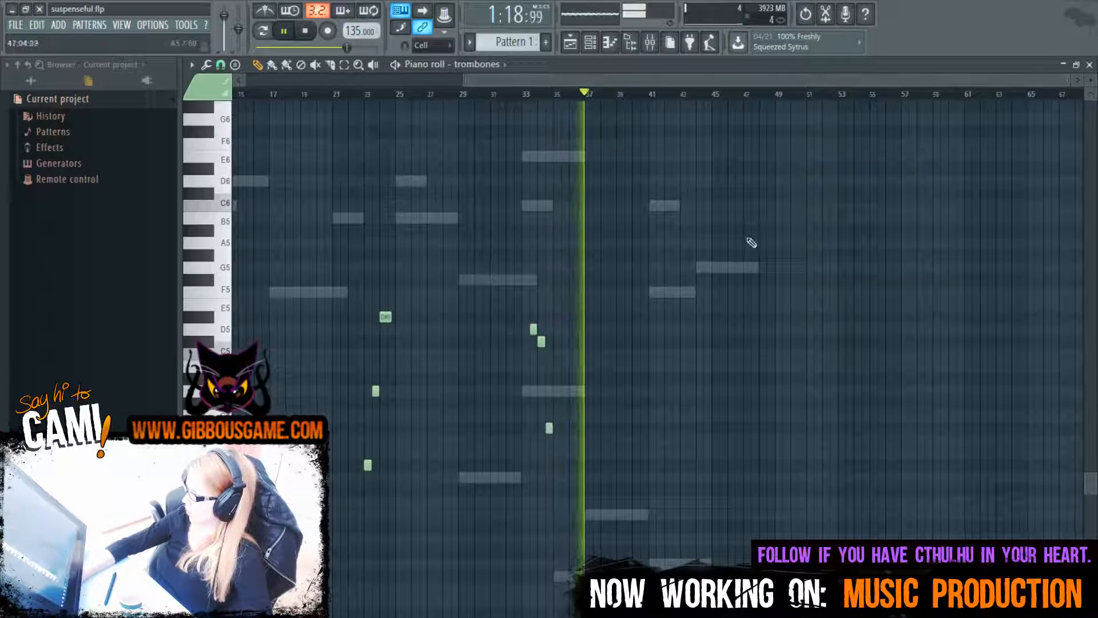
key("space")
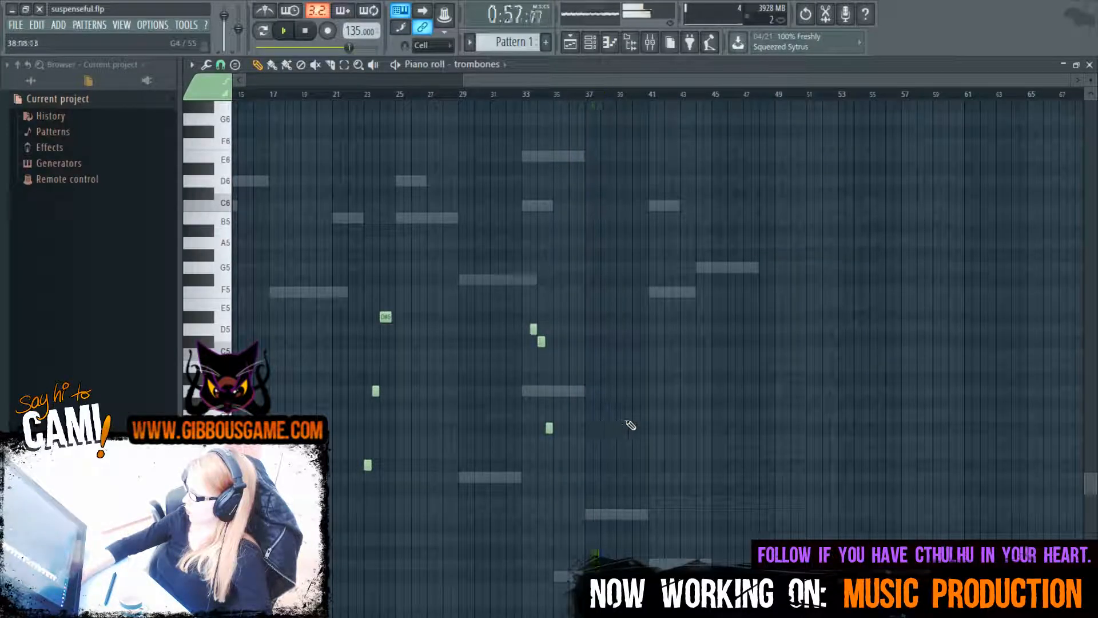
Open the violin notes and move the four-note phrase that starts at bar 41 to bar 37
key("F6")
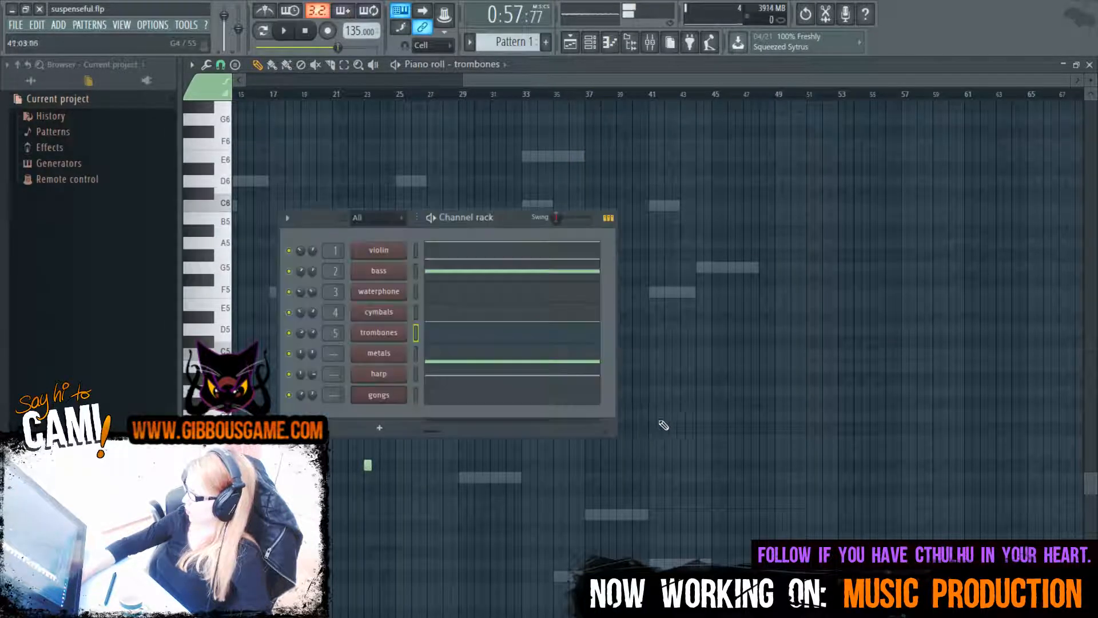
left_click(485, 261)
scroll(598, 367, "down", 3)
scroll(622, 363, "up", 7)
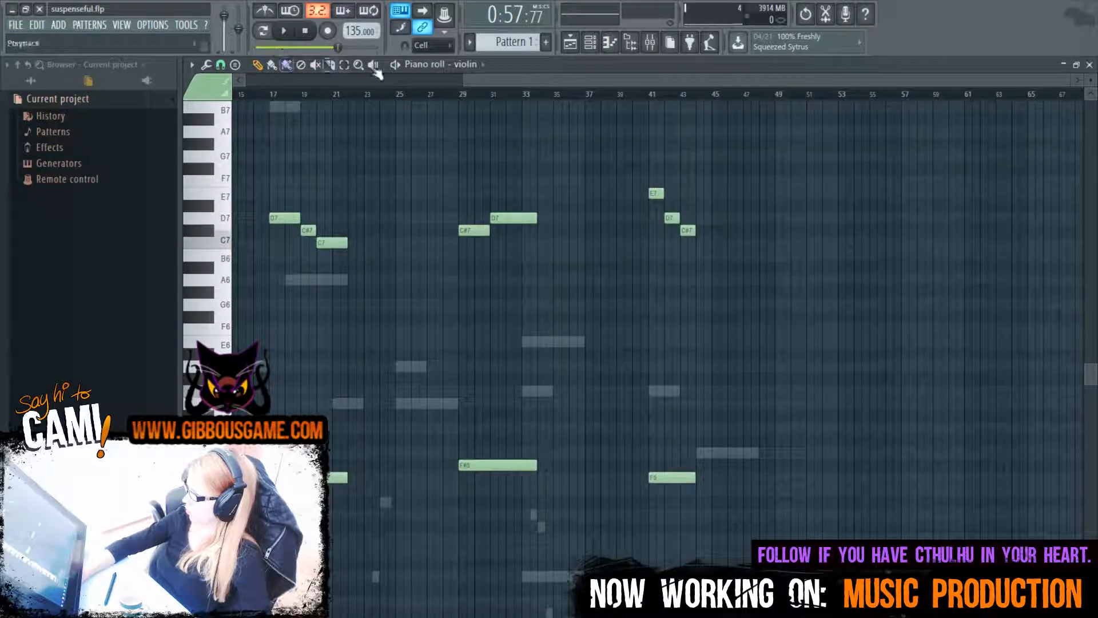
left_click_drag(592, 130, 717, 335)
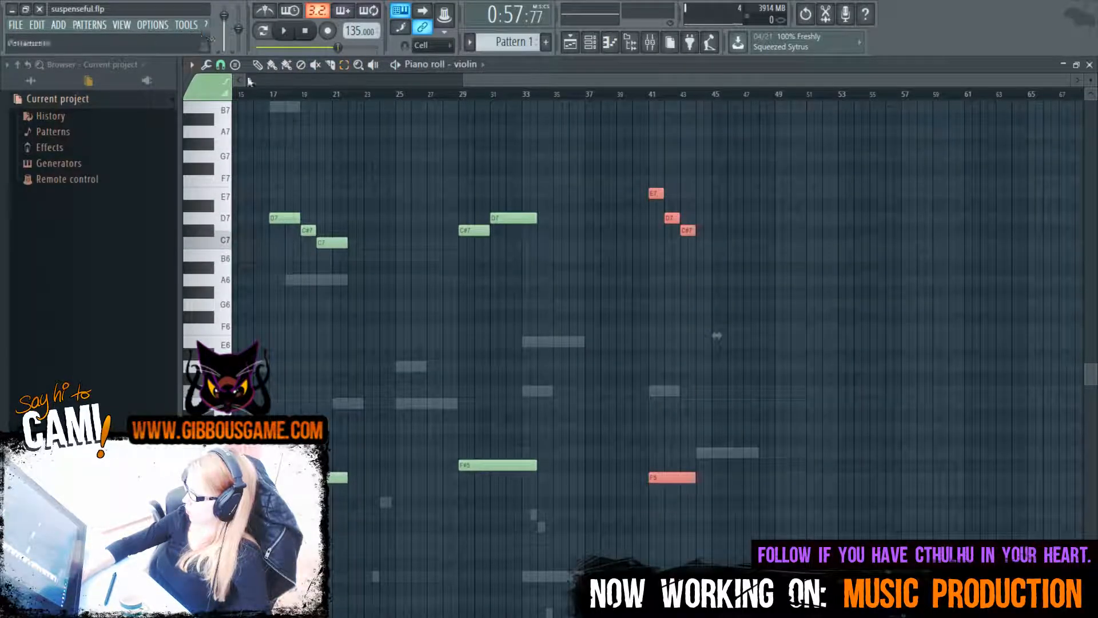
left_click_drag(671, 478, 610, 483)
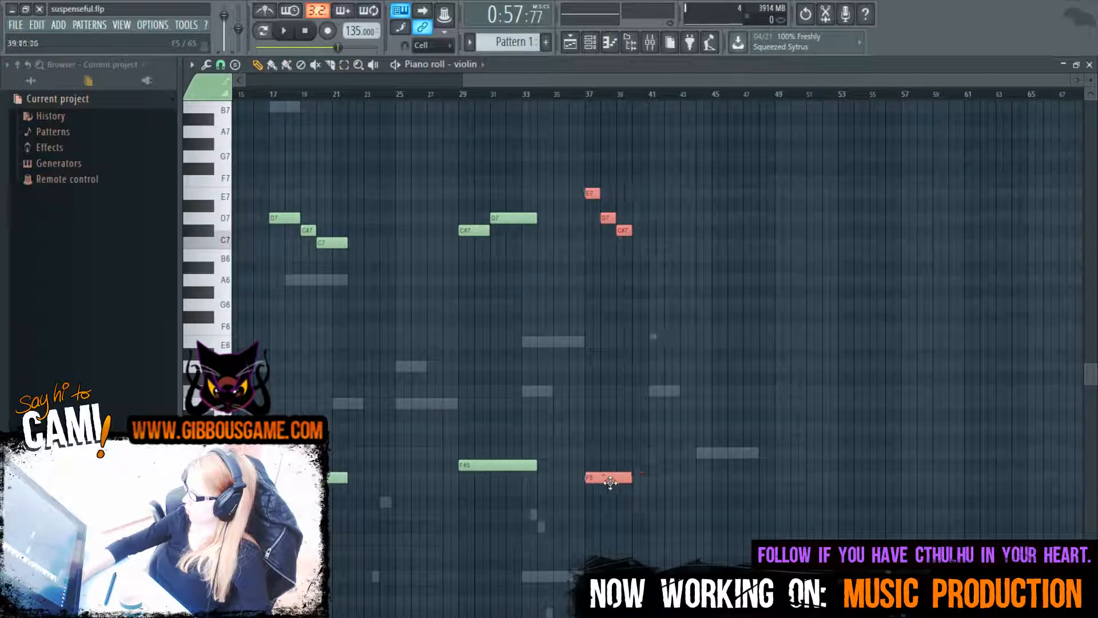
Play the moved violin phrase from bar 37, check the harp notes and stop playback
left_click(592, 95)
key("space")
key("F6")
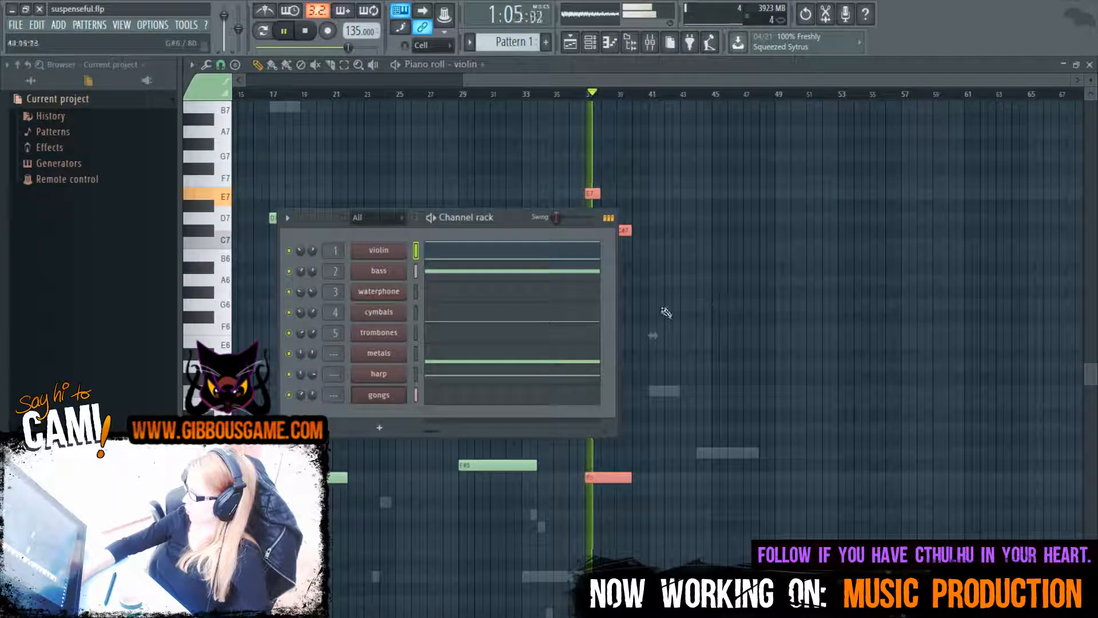
left_click(433, 380)
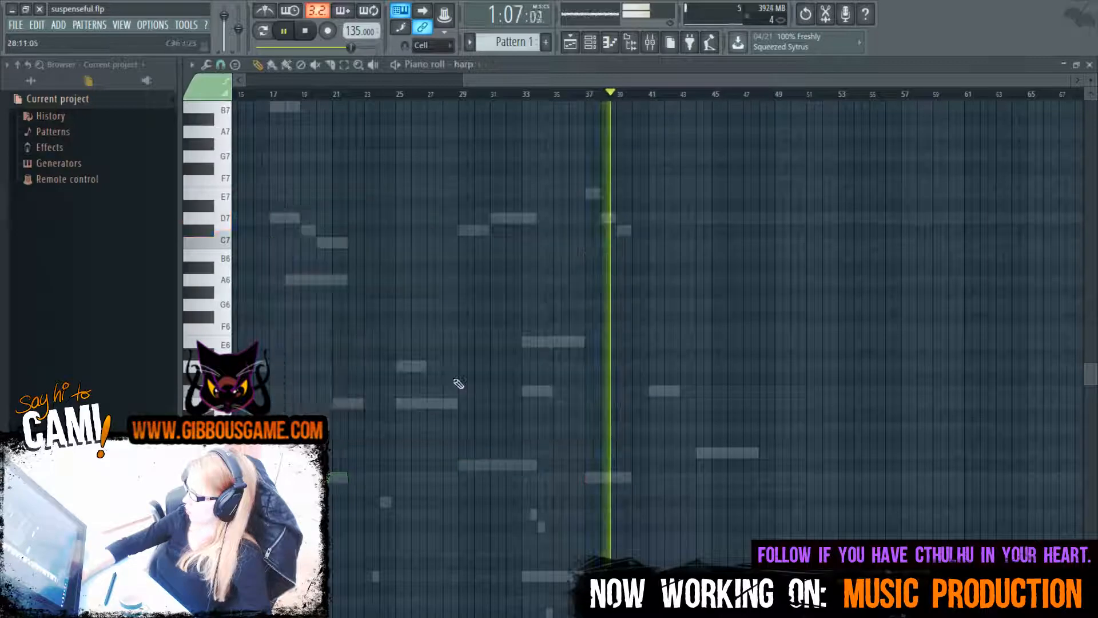
key("F6")
scroll(710, 421, "down", 3)
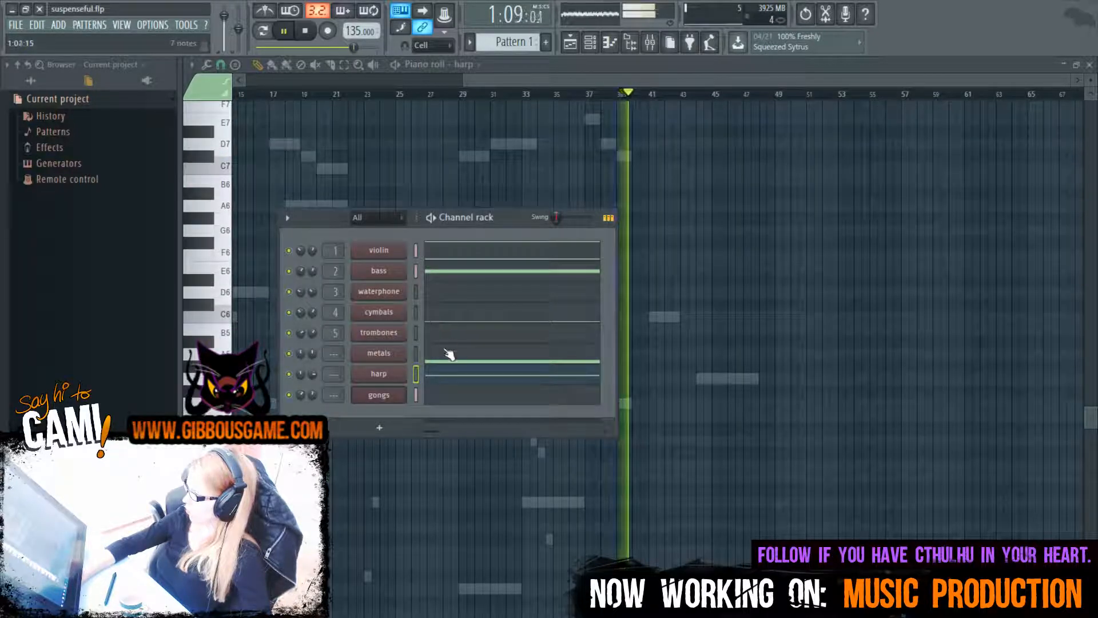
key("space")
Open the trombones notes, try F4, C#4 and C4 notes from bar 41 and play them
left_click(457, 333)
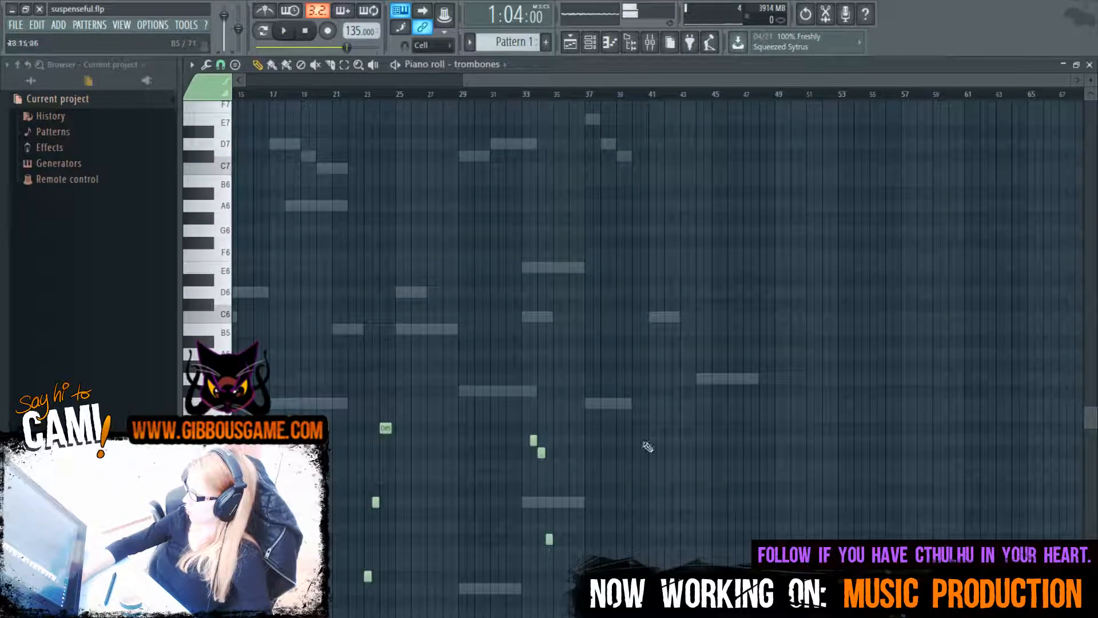
scroll(676, 466, "down", 3)
left_click(652, 405)
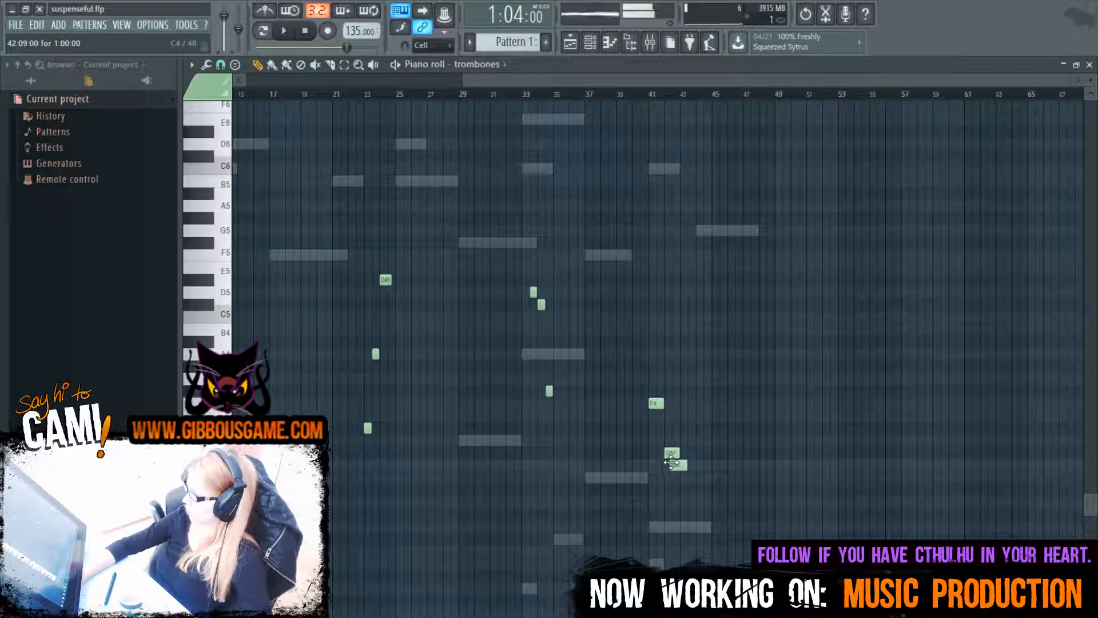
left_click(652, 95)
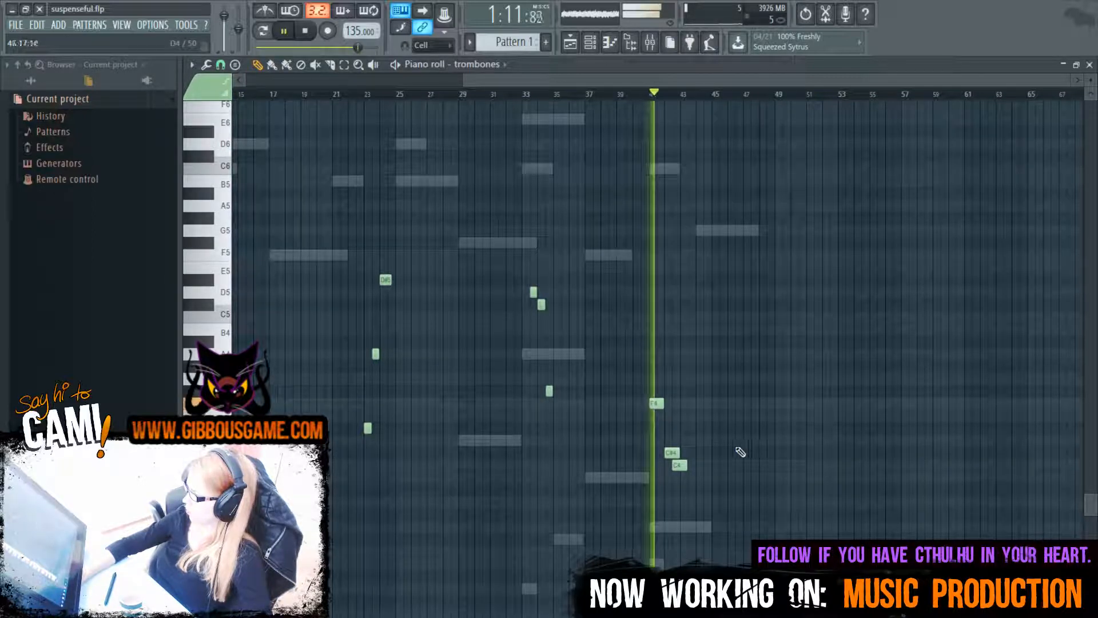
key("space")
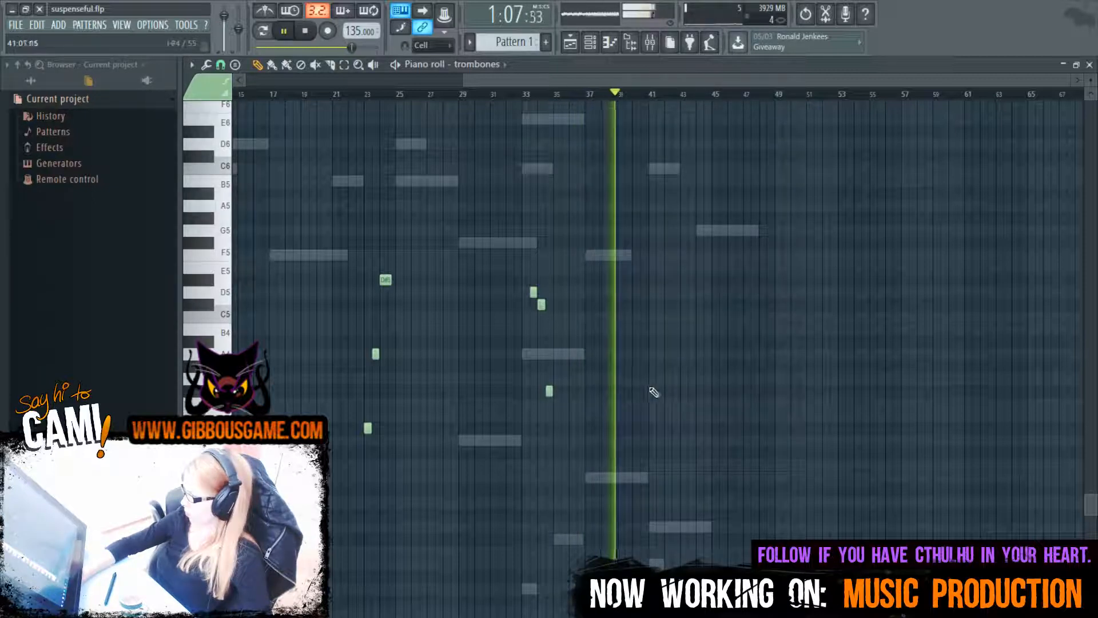
Add one-bar trombone notes C#5 at bar 41, C5 at bar 42 and E5 at bar 43, and play them
left_click(655, 317)
mouse_move(656, 316)
left_mouse_down()
mouse_move(657, 352)
mouse_move(663, 300)
left_mouse_up()
key("space")
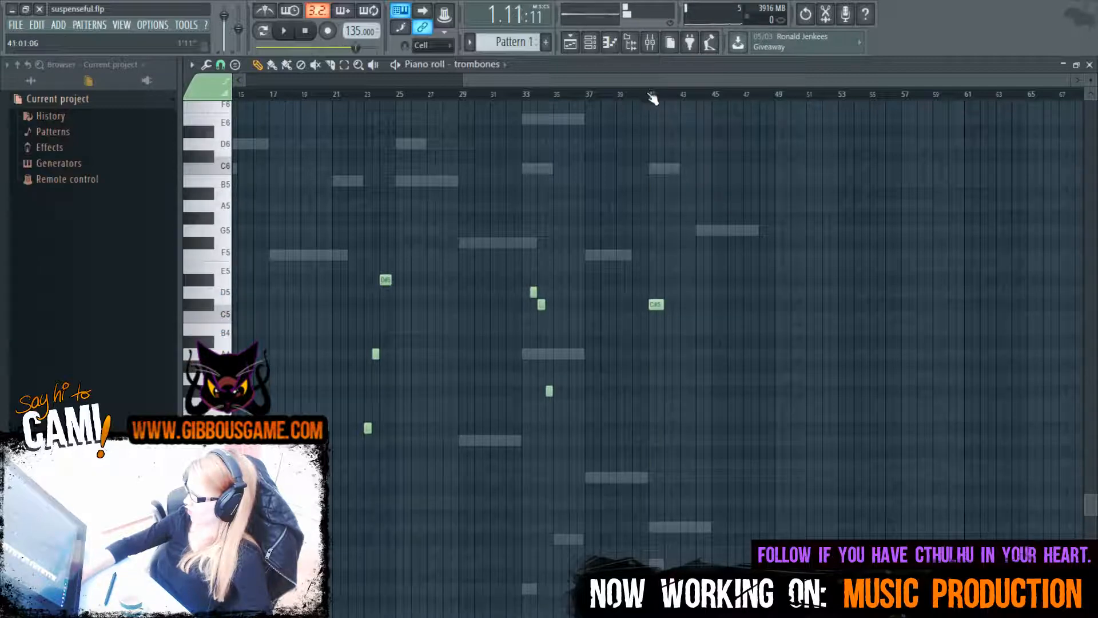
key("space")
left_click(669, 317)
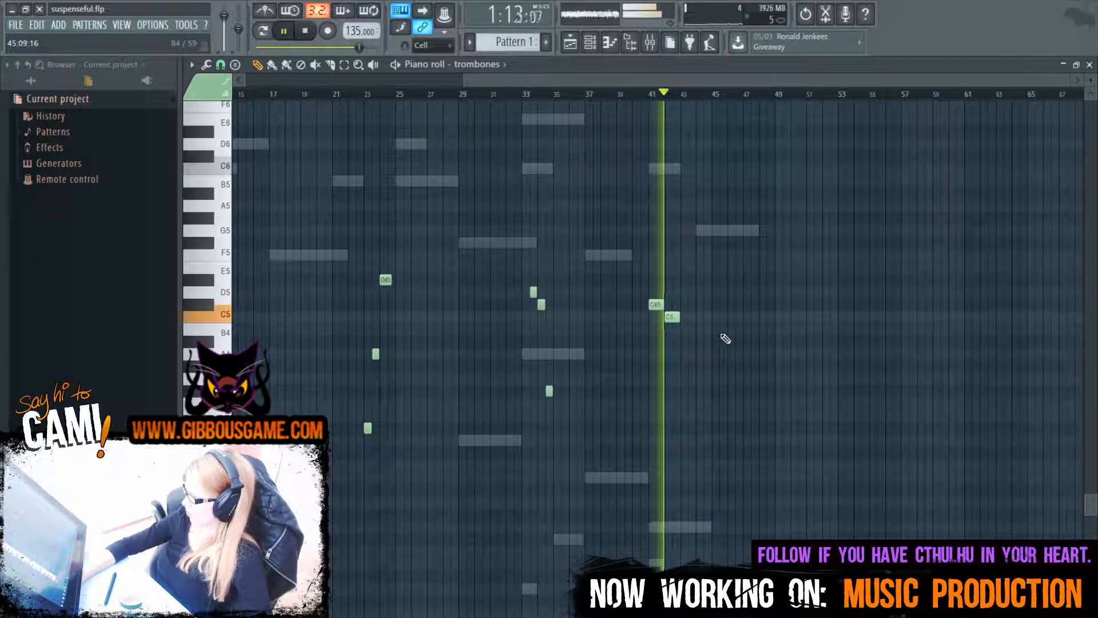
key("space")
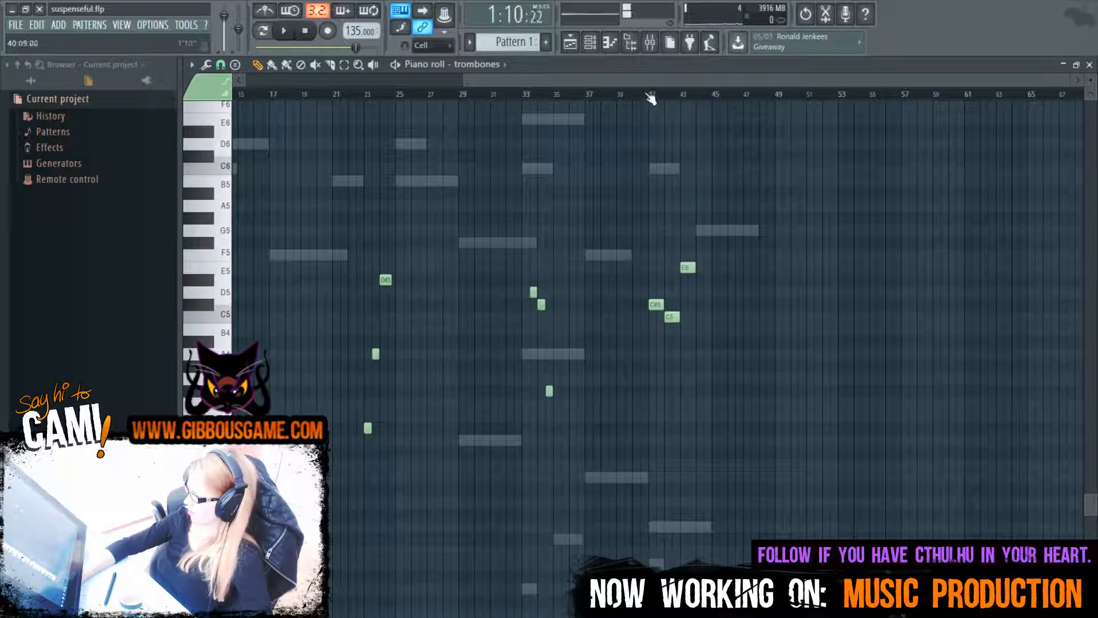
key("space")
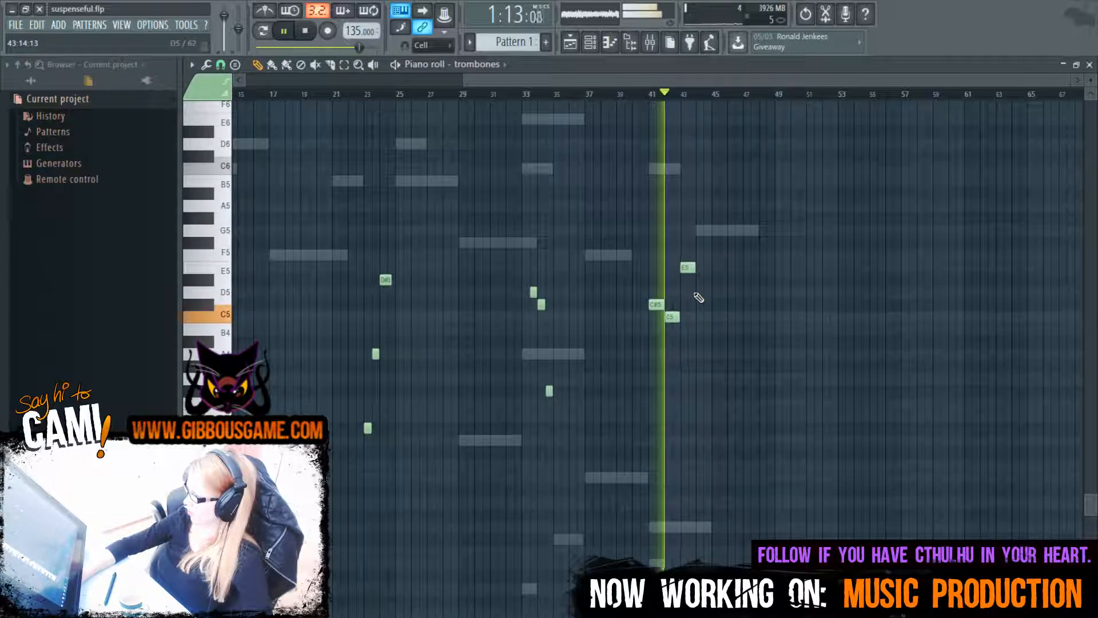
Shorten the new C#5, C5 and E5 trombone notes to half a bar each, back to back from bar 41, and reset the tempo to 50 BPM
key("space")
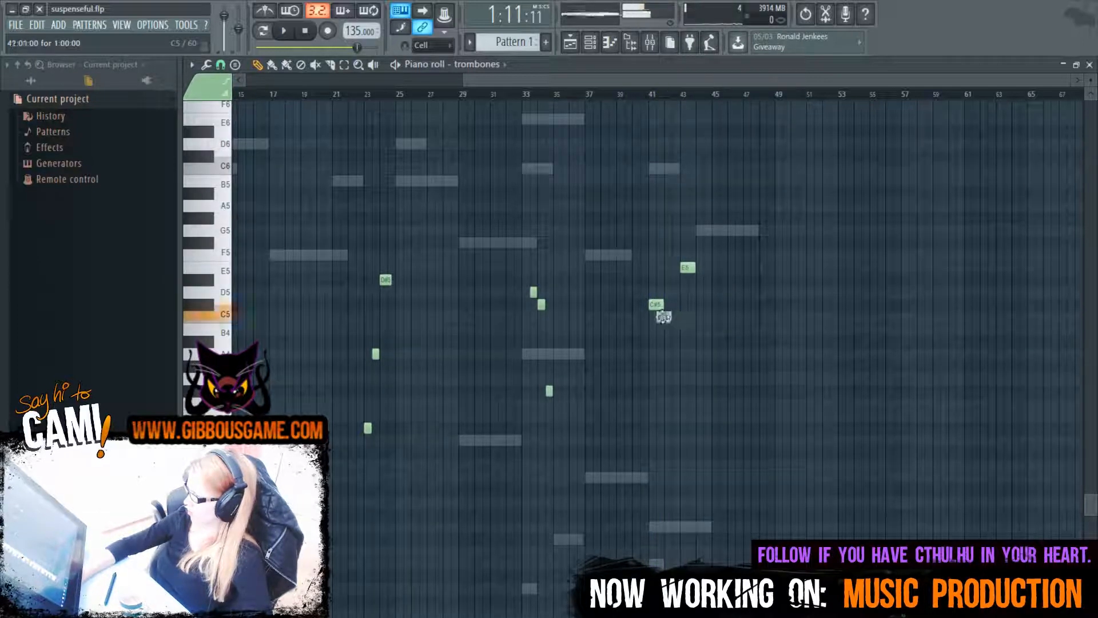
key("space")
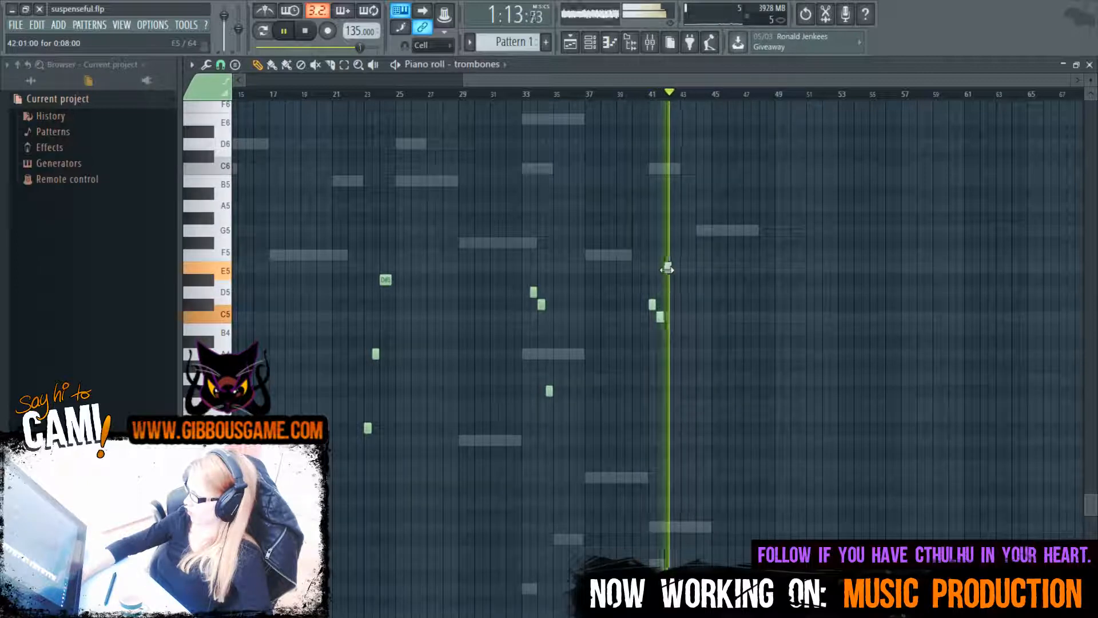
key("space")
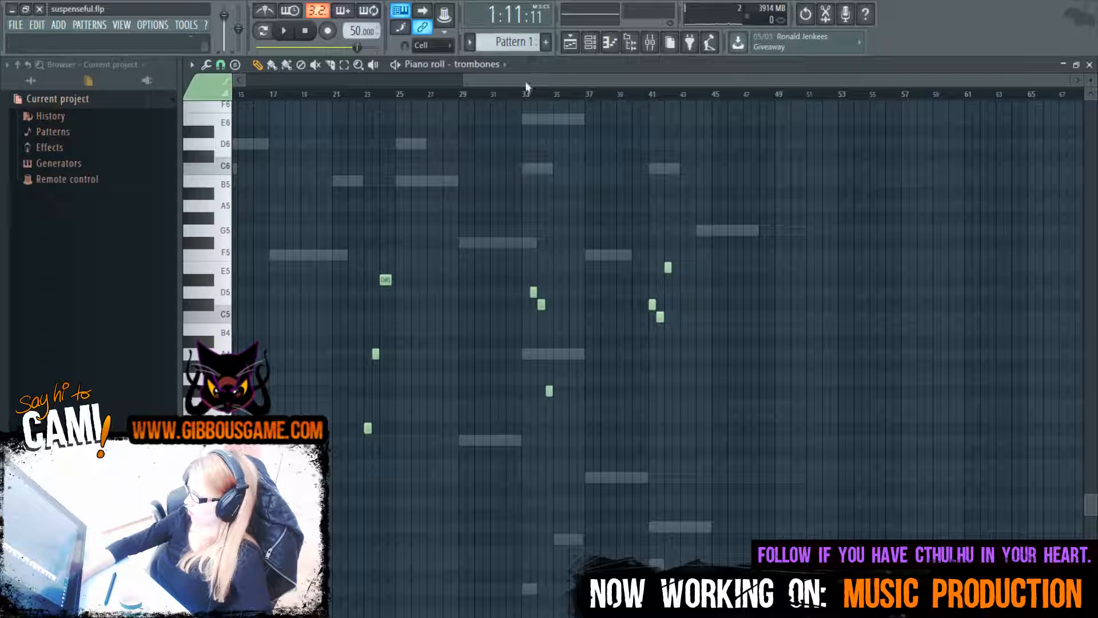
Play the track on from bar 33 while opening the violin notes, and stop playback after bar 42
key("space")
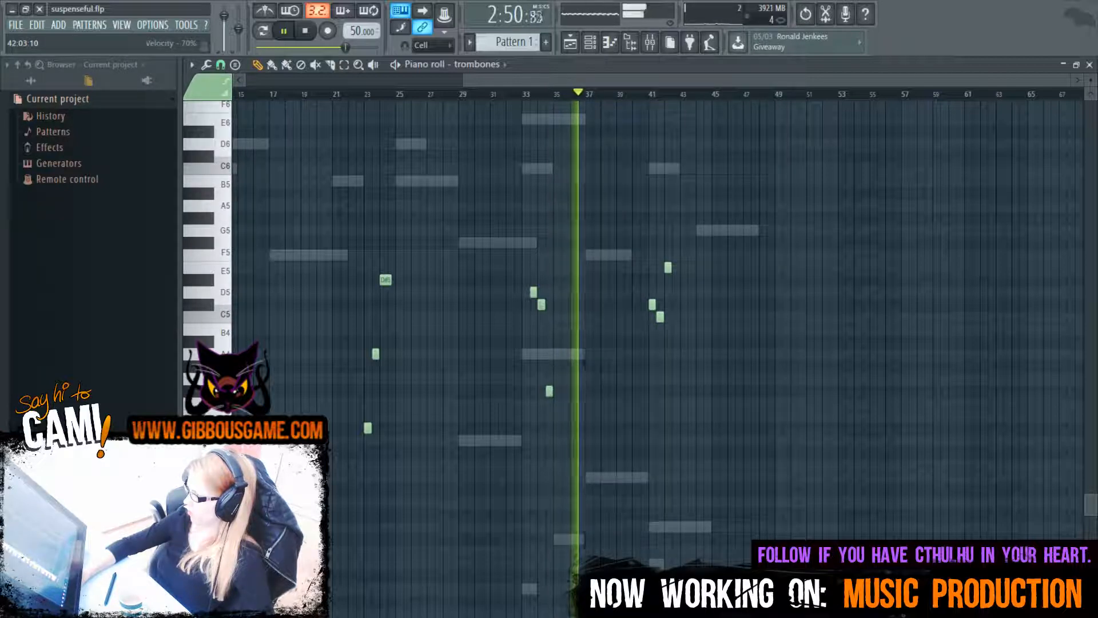
key("F6")
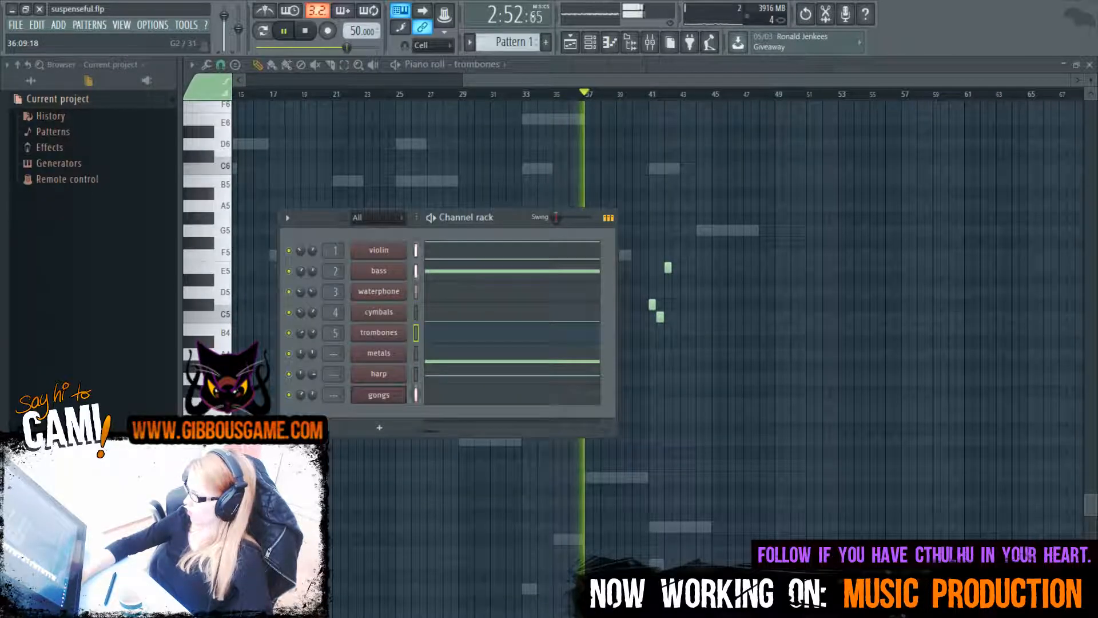
left_click(470, 252)
scroll(620, 404, "up", 5)
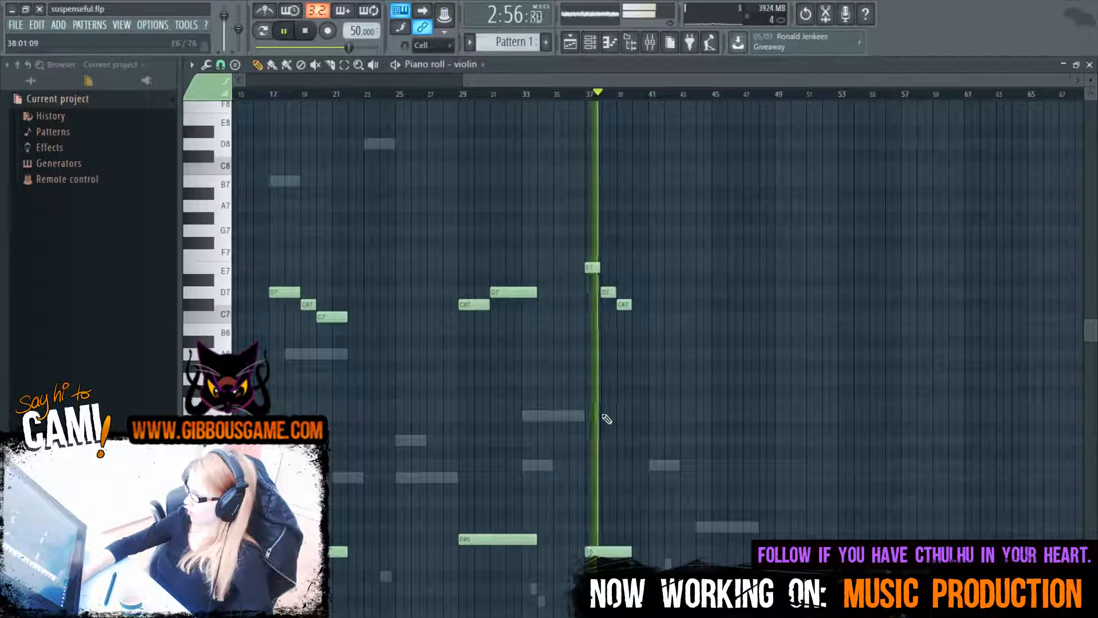
left_click_drag(632, 83, 240, 80)
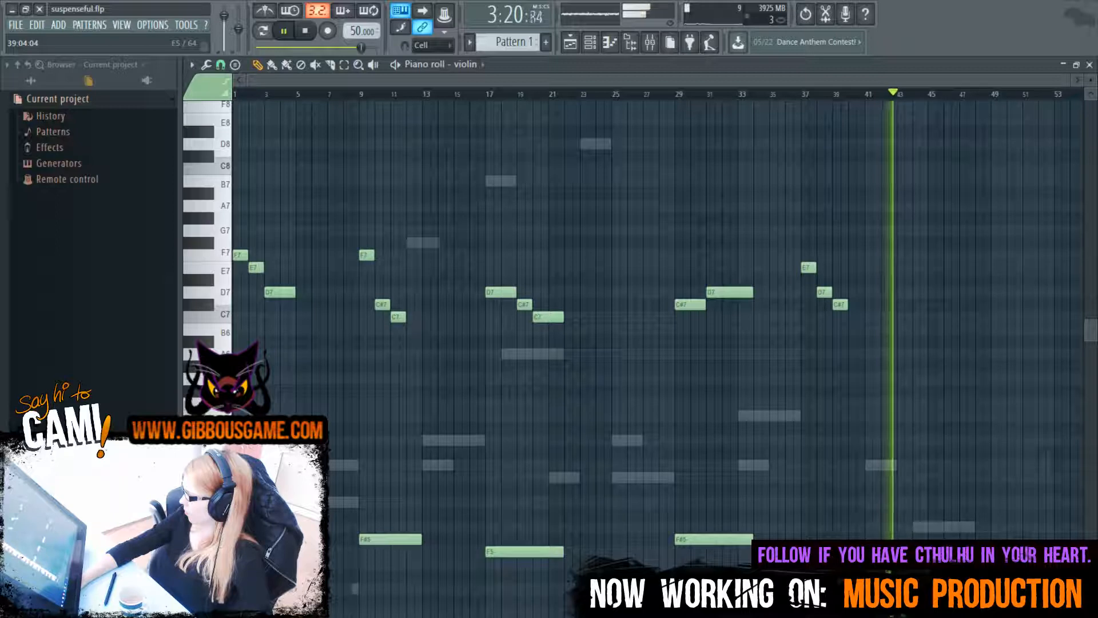
key("space")
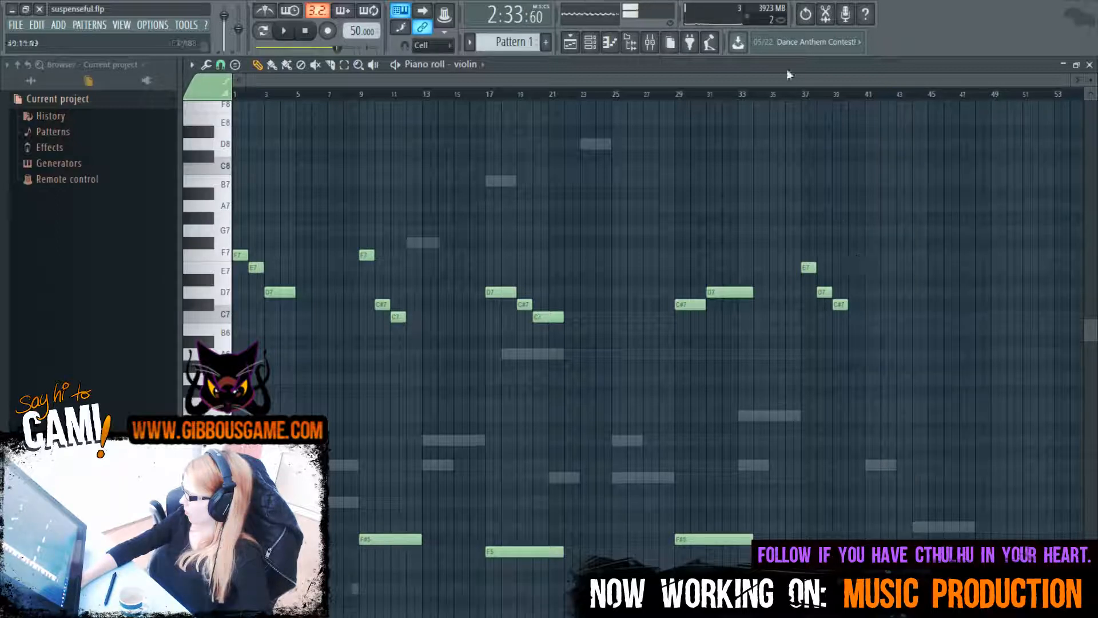
Replace the violin's E7 note at bar 37 with a one-bar E6 and play from bar 37
left_click(802, 94)
key("space")
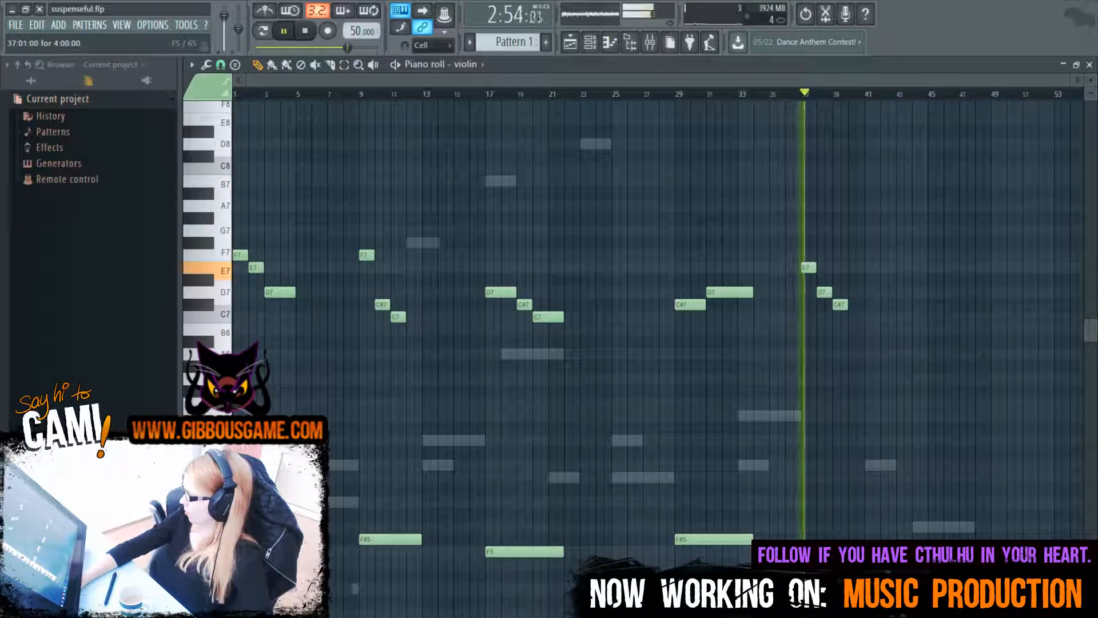
key("space")
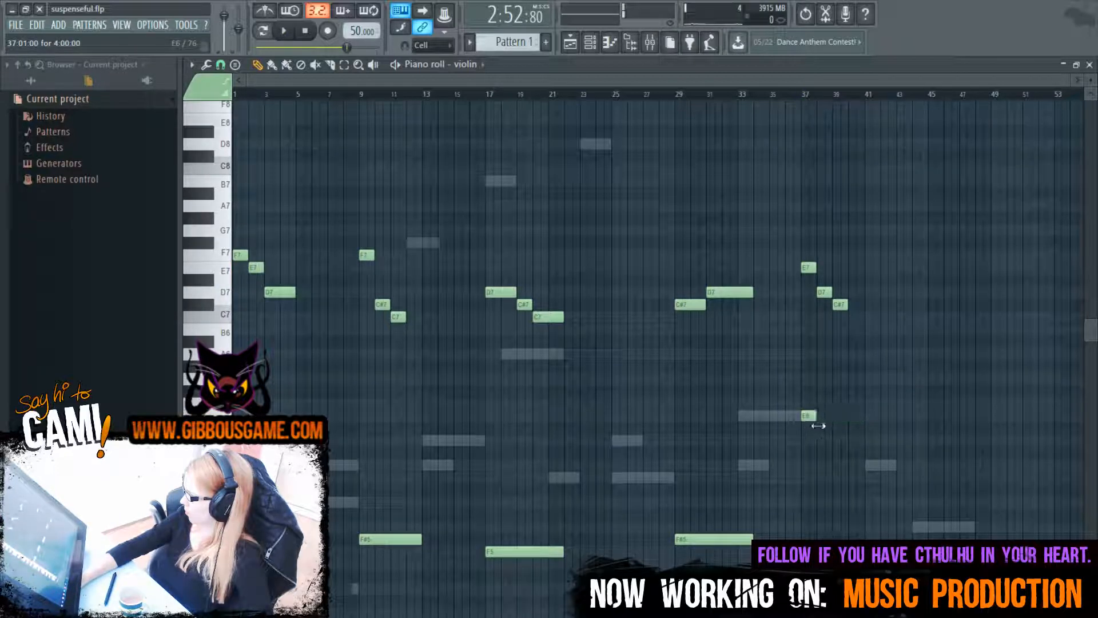
key("space")
right_click(813, 268)
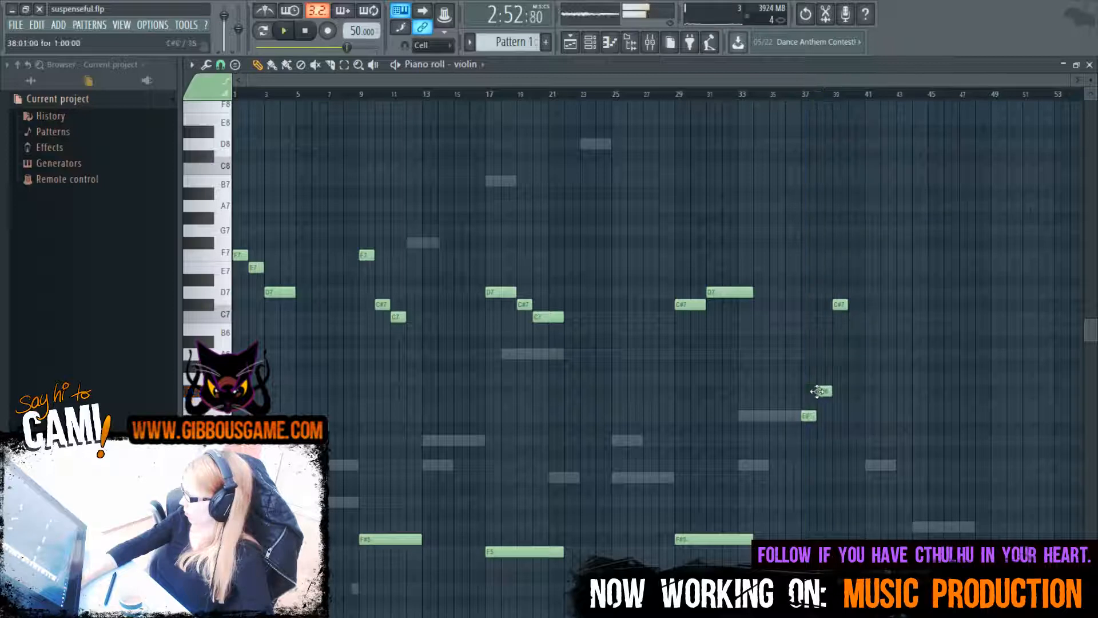
Replace the violin's D7 and C#7 notes with F6 at bar 38 and a two-bar G#6 at bar 39, and play them
key("space")
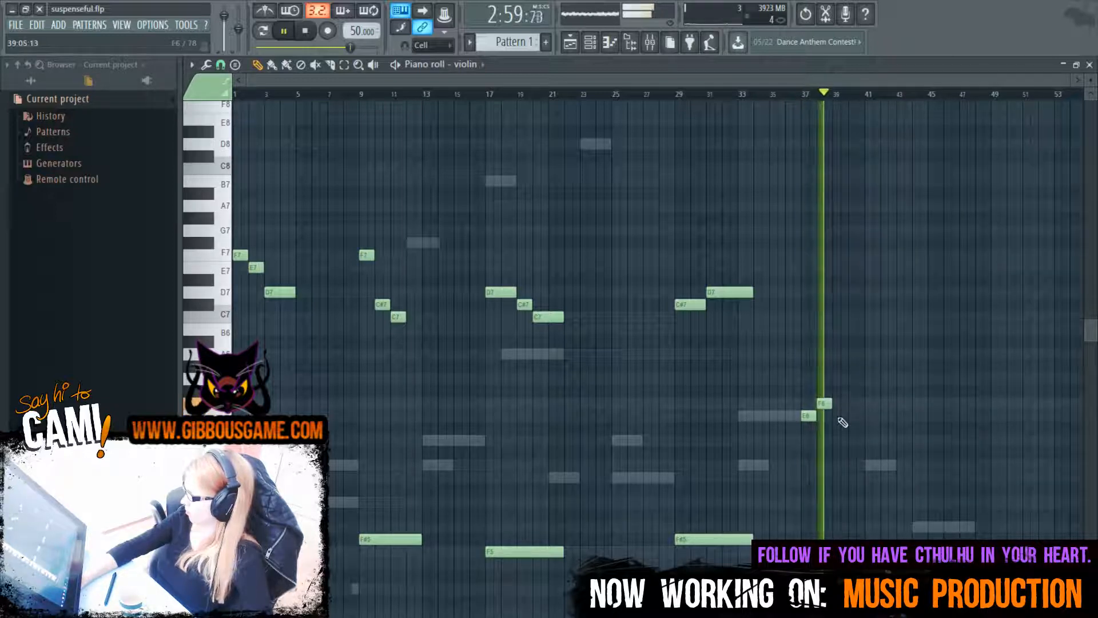
key("space")
left_click(835, 367)
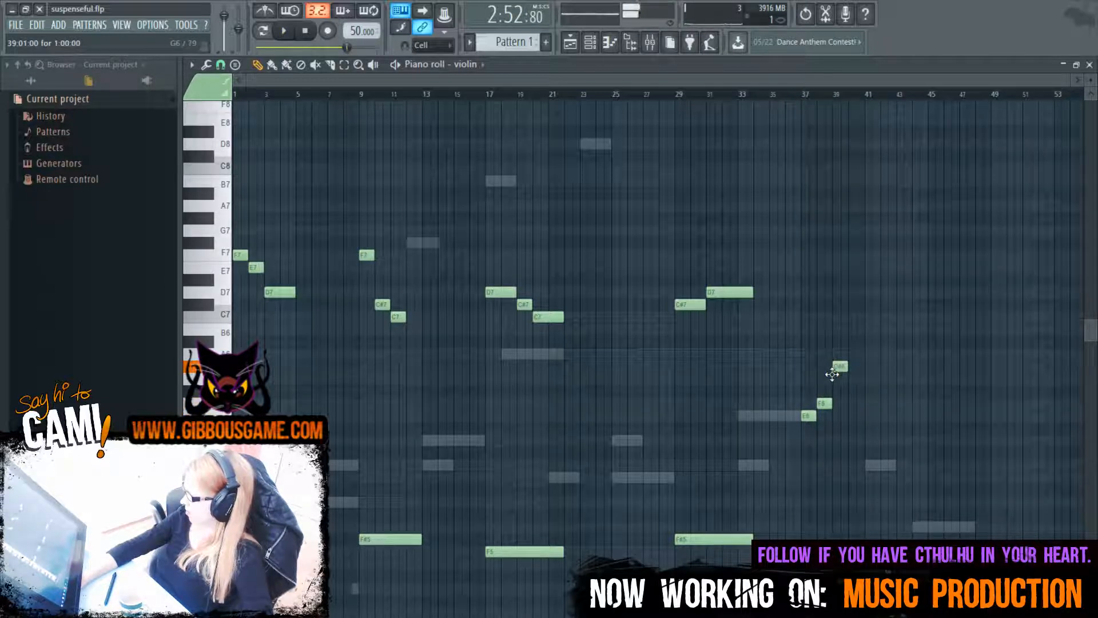
key("space")
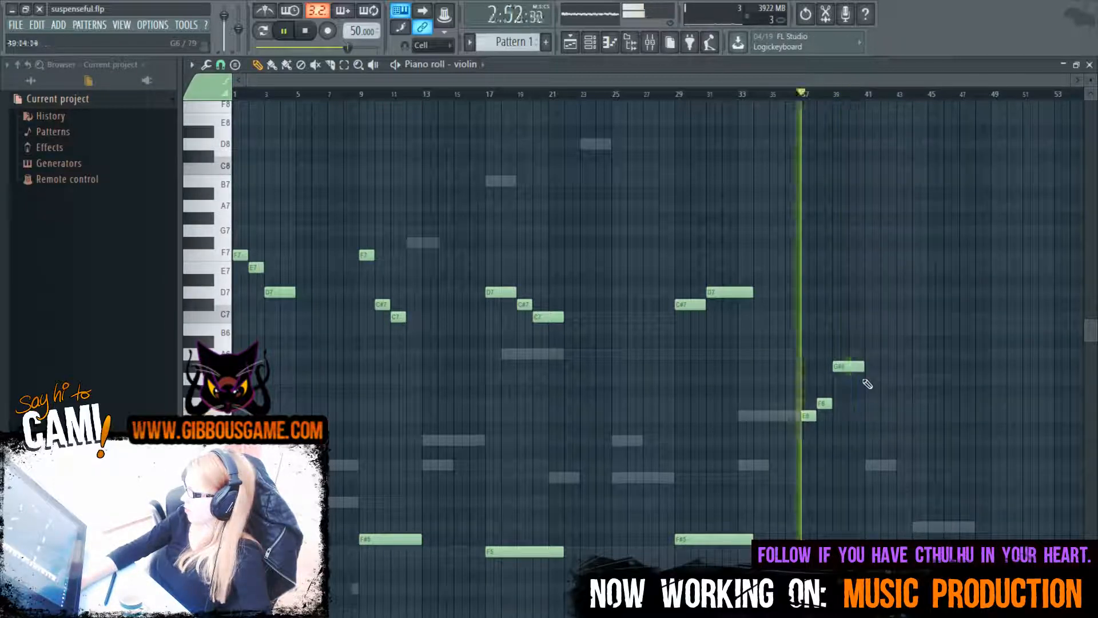
Open the trombones notes and examine them from bar 41 against the other channels during playback
key("F6")
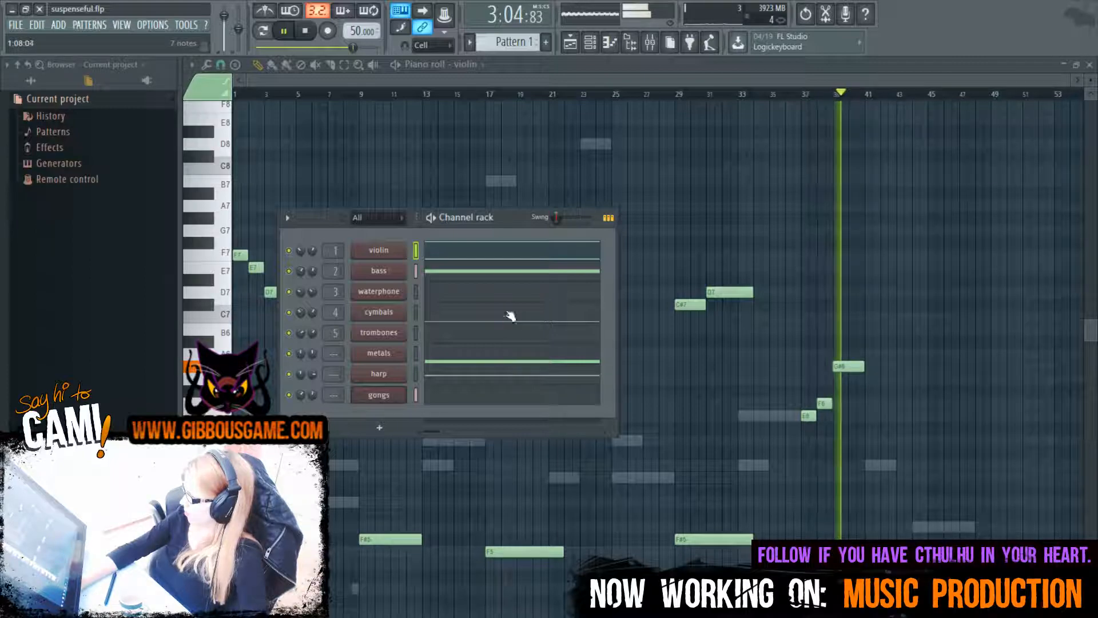
left_click(508, 341)
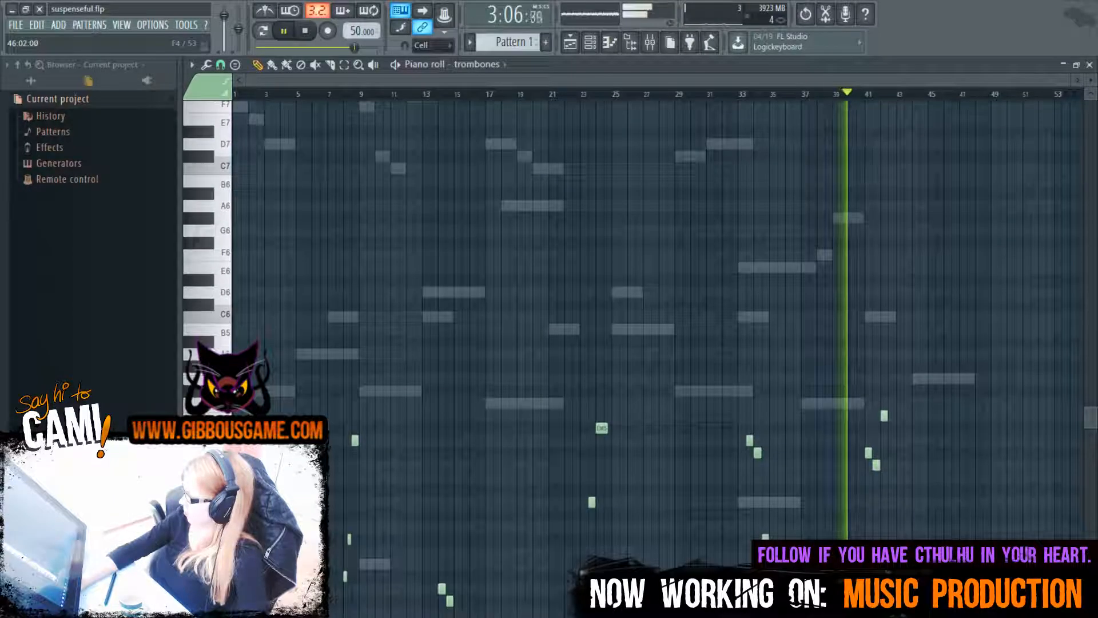
scroll(658, 320, "down", 6)
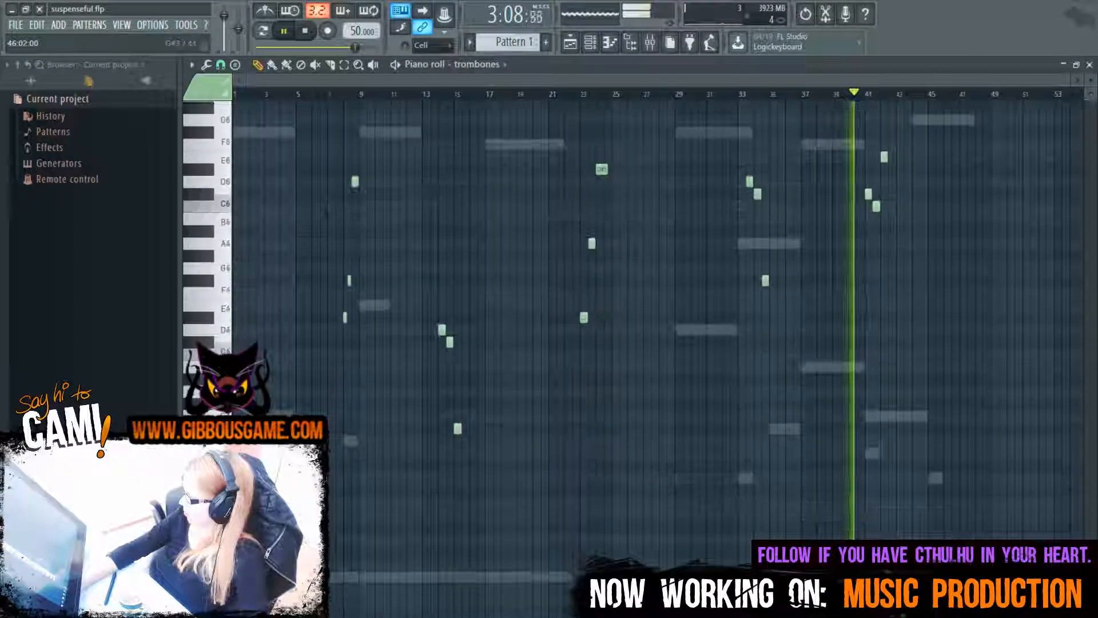
scroll(658, 320, "up", 6)
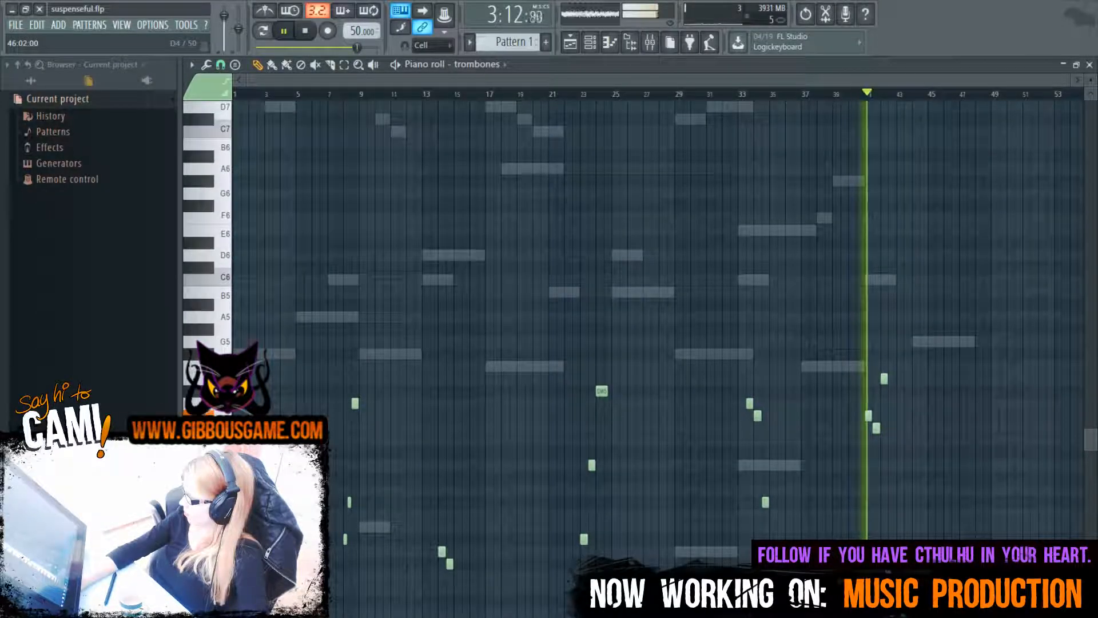
scroll(658, 320, "down", 1)
scroll(658, 320, "down", 2)
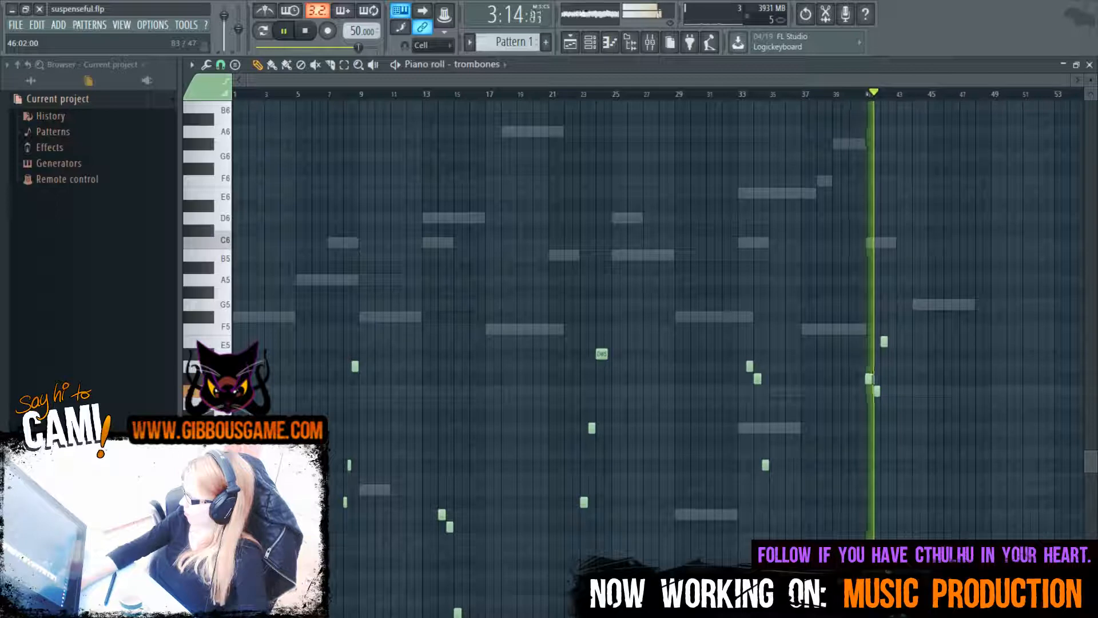
scroll(658, 320, "down", 5)
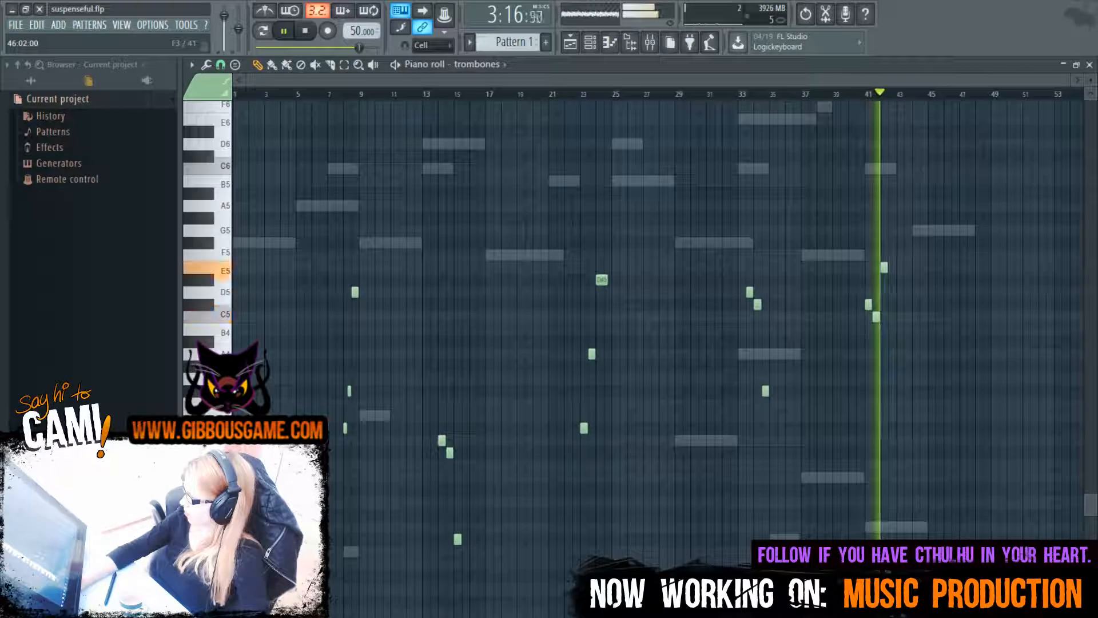
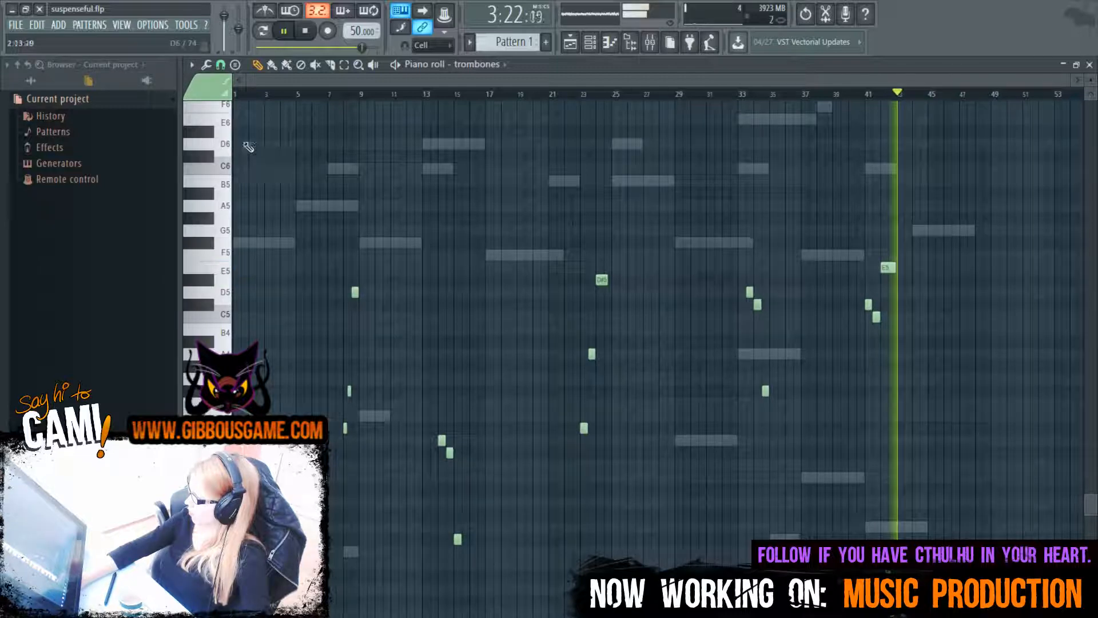
Set the trombone E5 note at bar 42 to three quarters of a bar long and play the phrase
key("space")
scroll(576, 281, "up", 5)
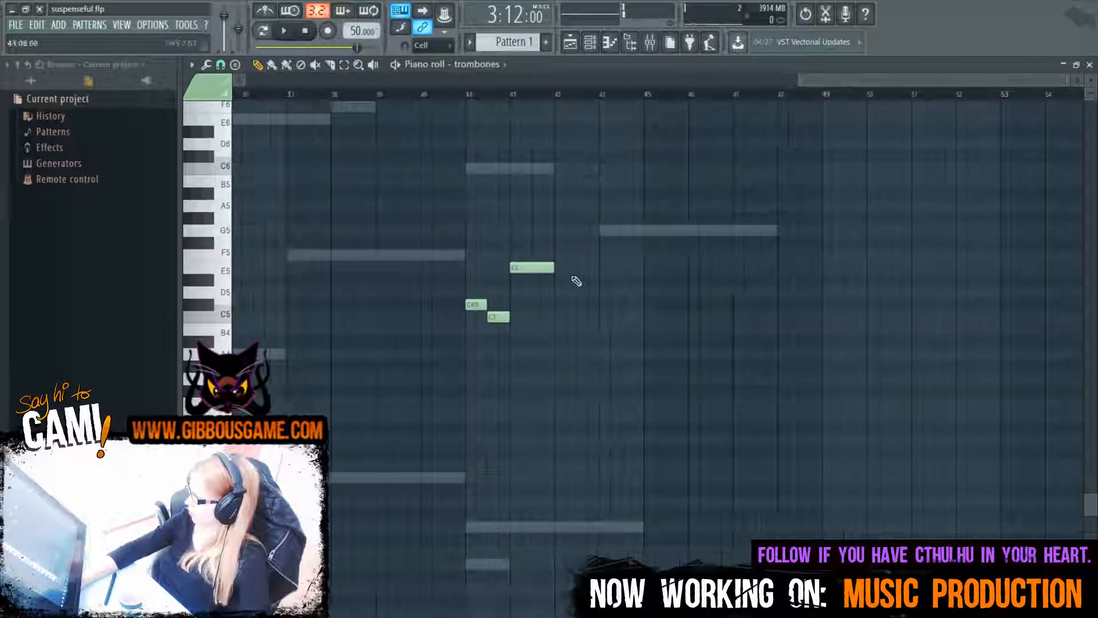
left_click_drag(553, 267, 542, 269)
key("space")
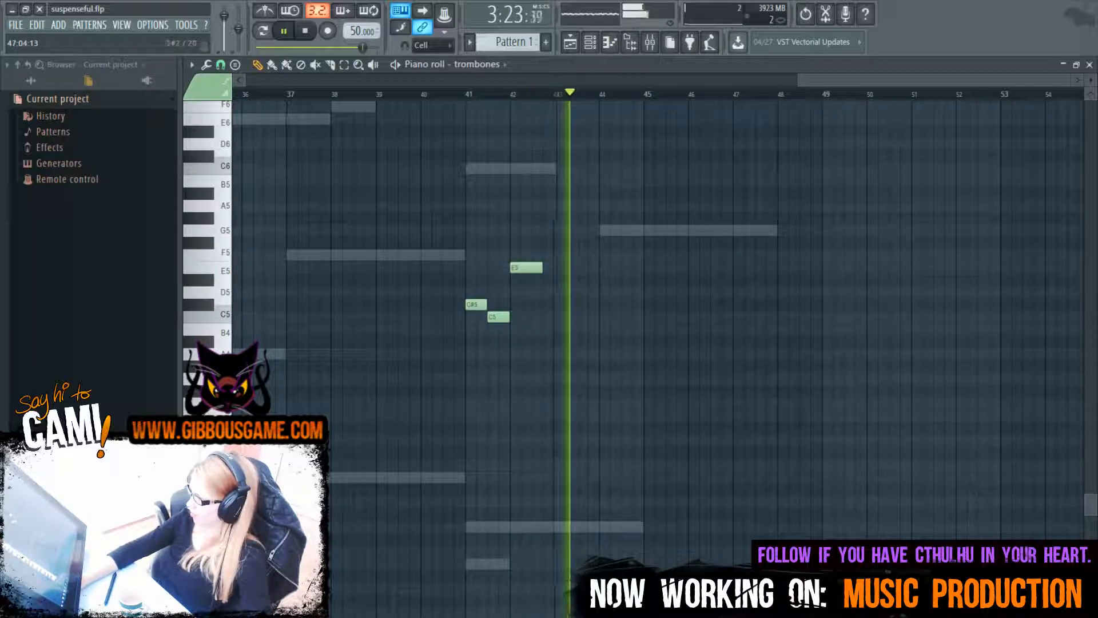
key("space")
Add a one-bar D3 harp note at bar 43, play it and stop playback
key("F6")
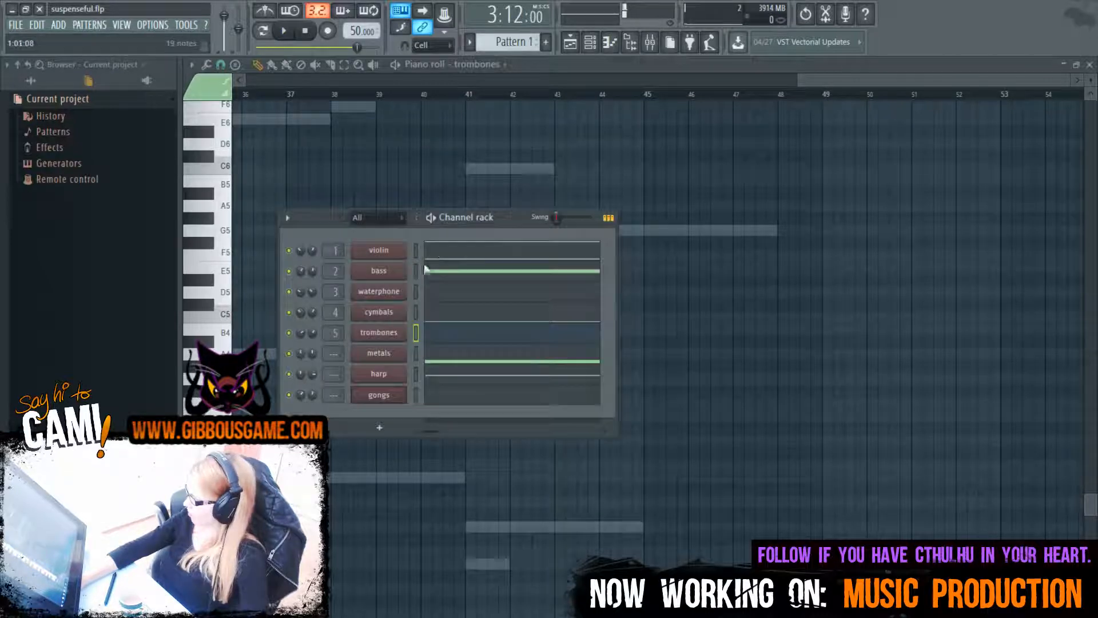
left_click(445, 374)
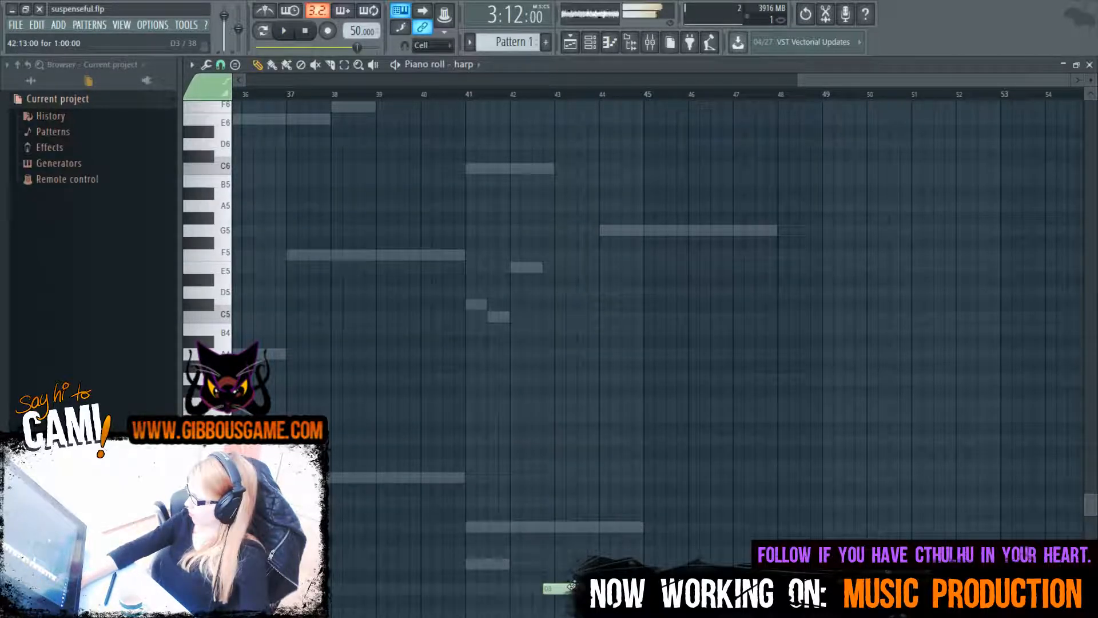
key("space")
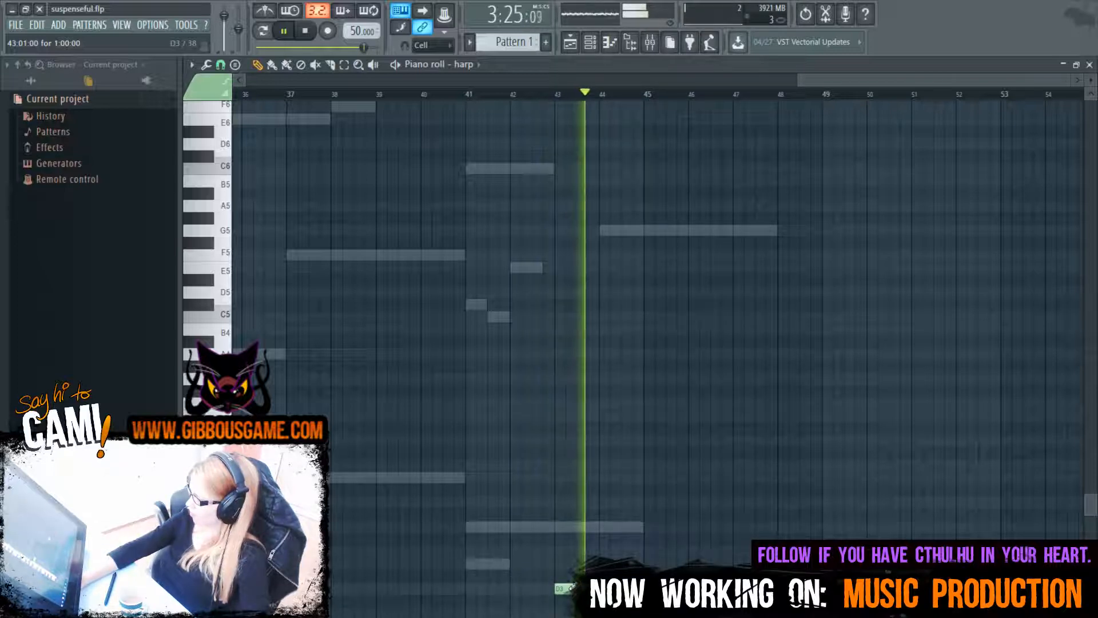
key("F6")
key("space")
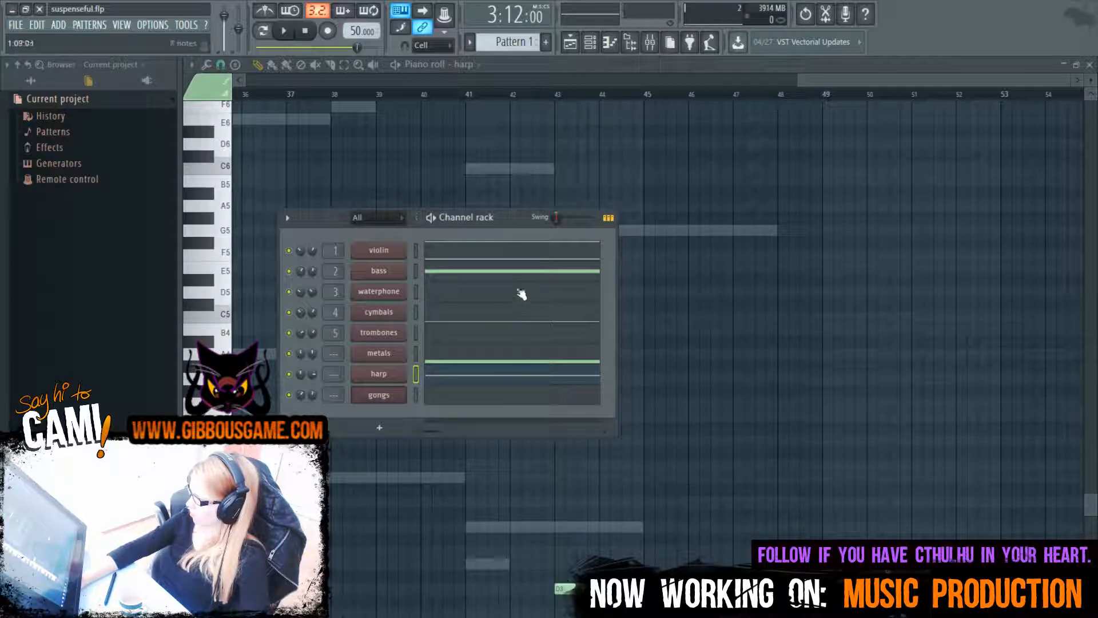
Open the violin notes, try a one-bar C#6 note near the start of bar 43 and remove it
left_click(501, 256)
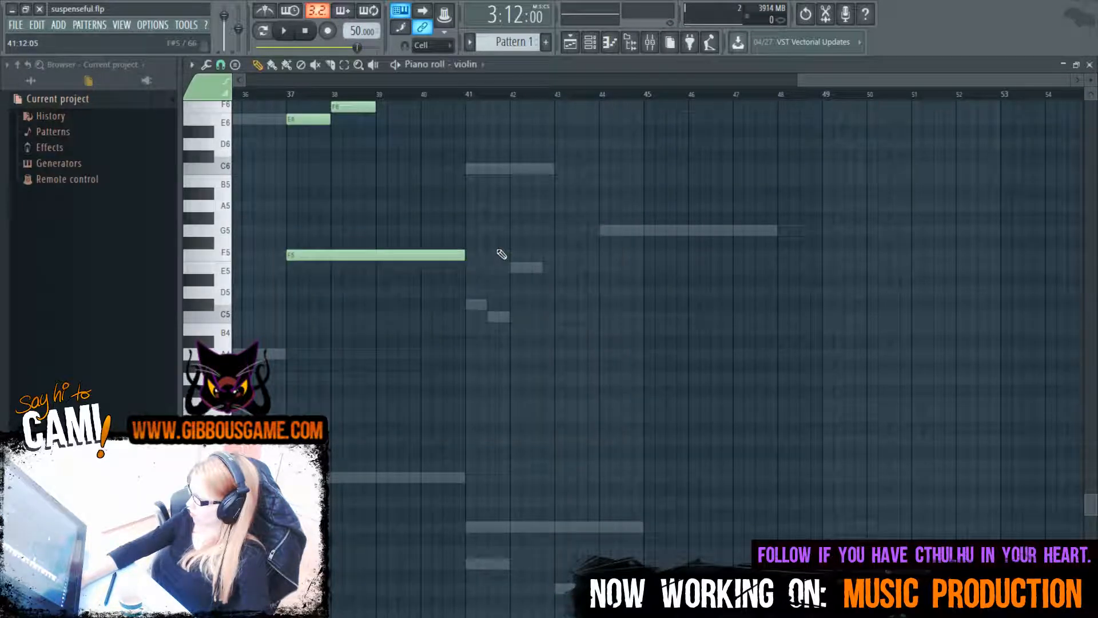
scroll(503, 257, "up", 4)
left_click(566, 306)
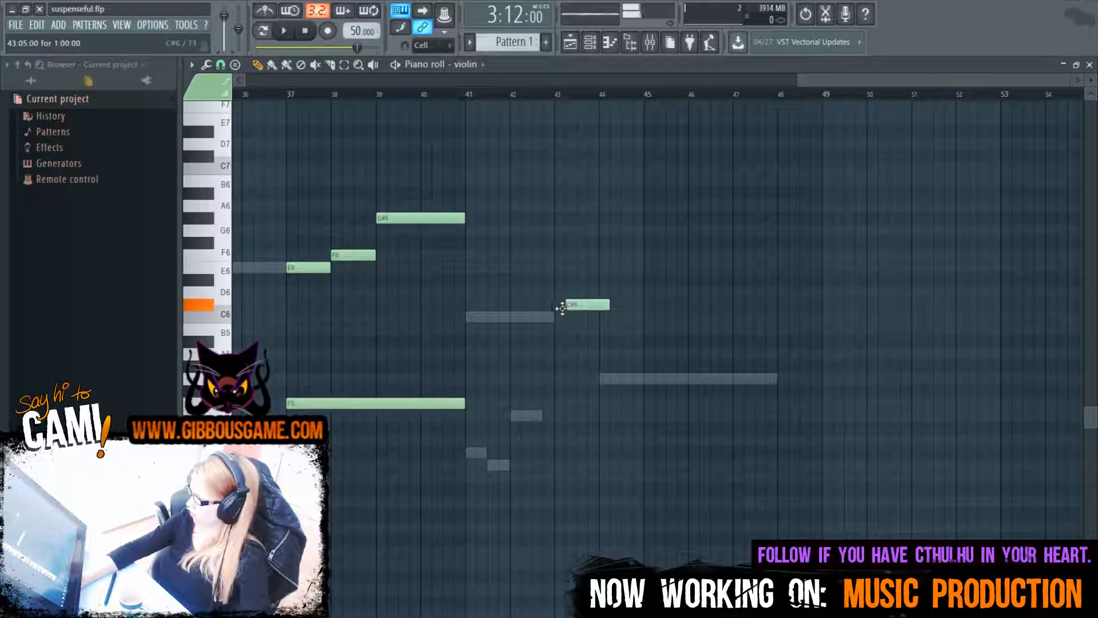
scroll(562, 308, "down", 3)
right_click(568, 269)
Play the violin section from bar 41, and replay the track from bar 17
key("space")
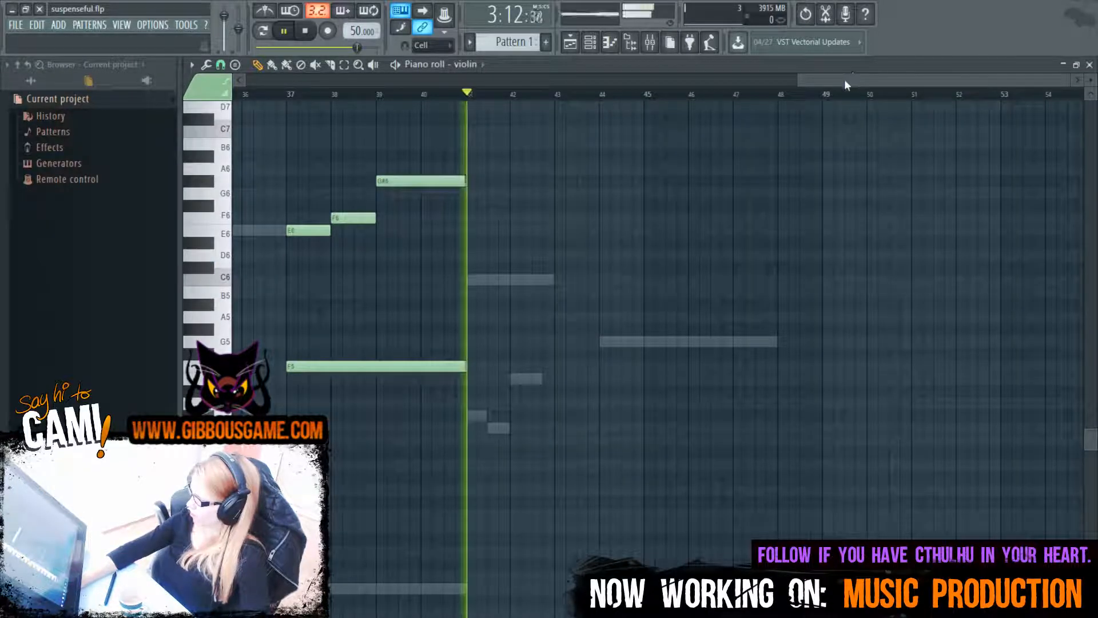
left_click_drag(844, 81, 300, 82)
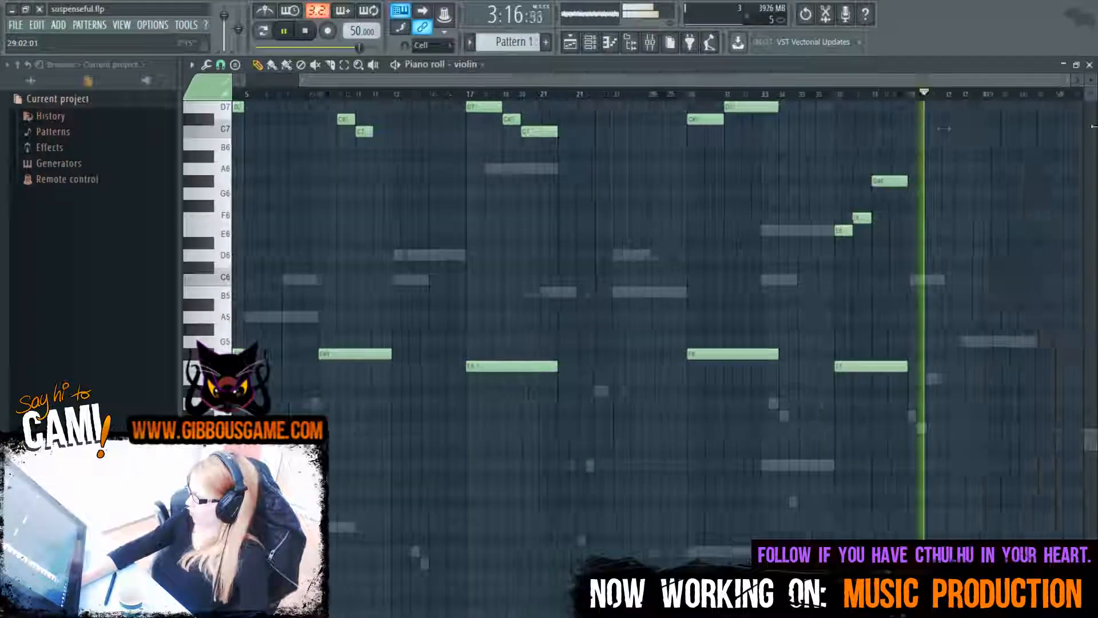
left_click(448, 94)
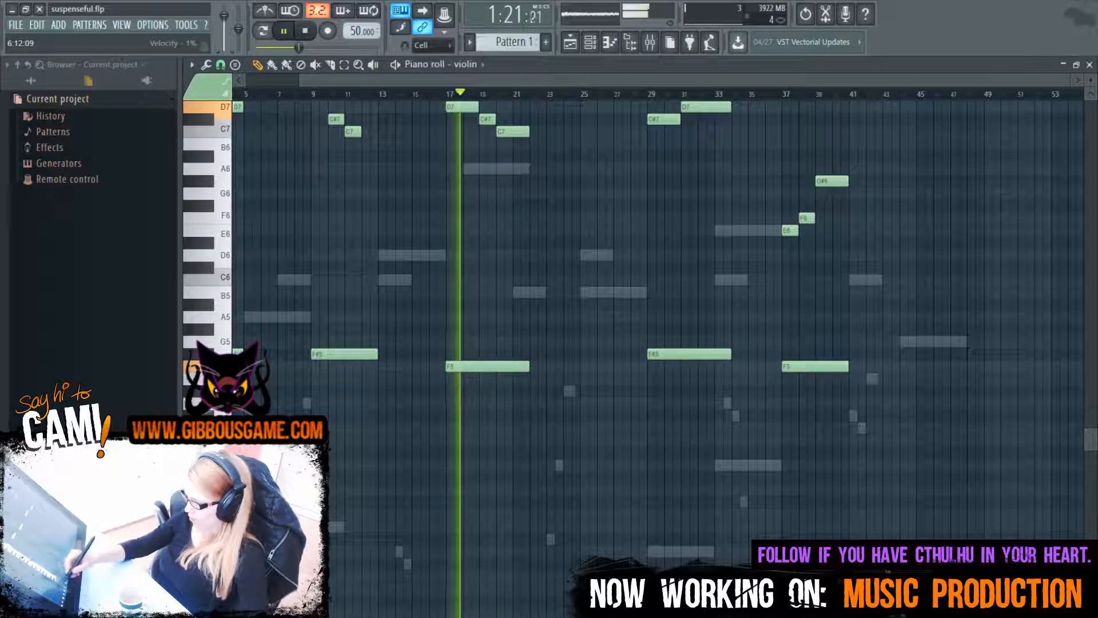
Switch to Toon Boom Harmony and delete the middle contour point on the first strap's outer edge in frame 53
key("alt+Tab")
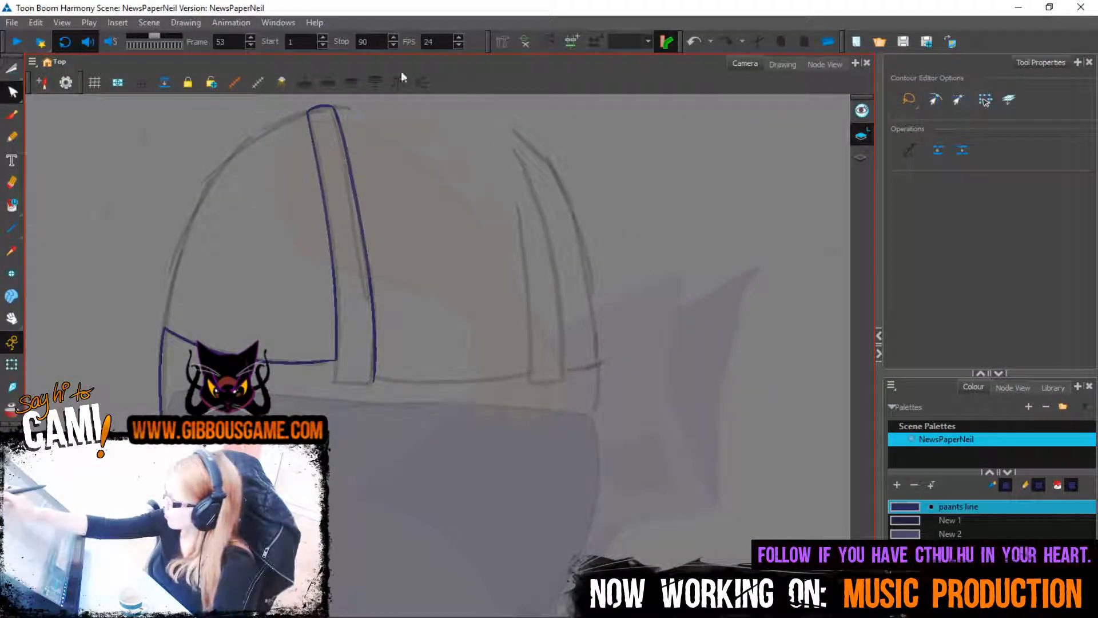
key("2")
left_click(13, 90)
left_click(336, 331)
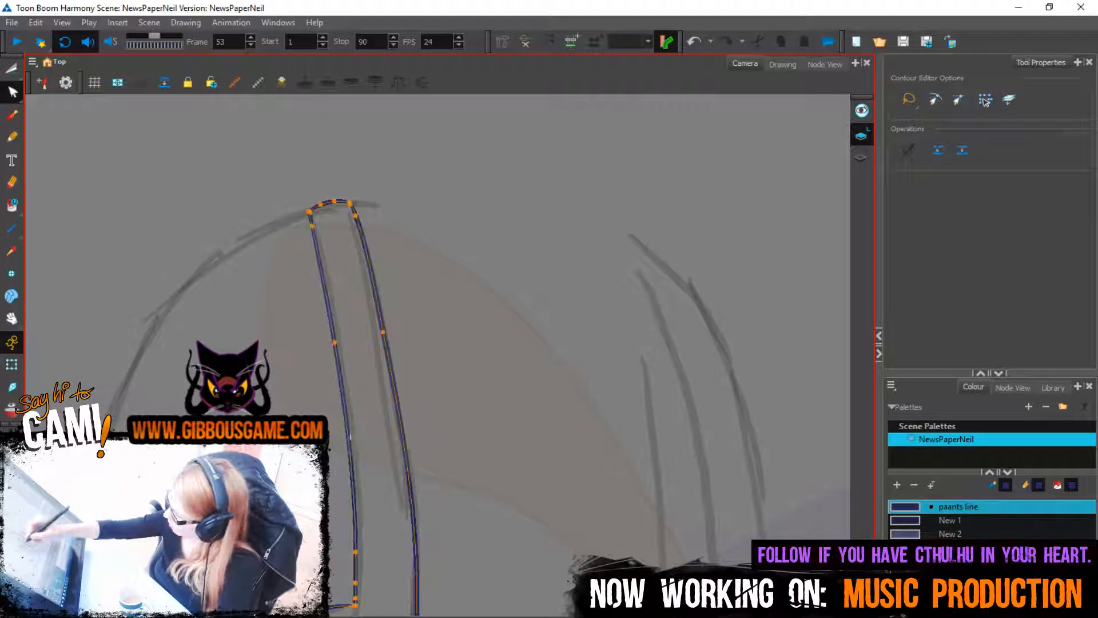
key("Delete")
left_click(405, 437)
scroll(405, 437, "down", 3)
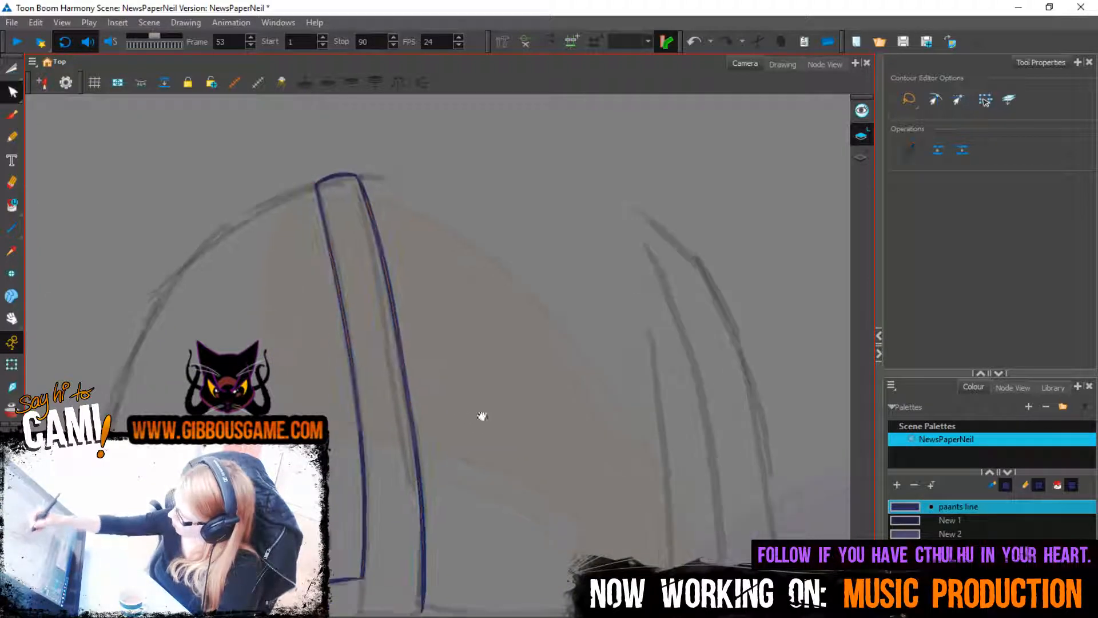
Adjust the curve of the first strap's inner edge with the Contour Editor
left_click(441, 286)
left_click(415, 290)
left_click(444, 294)
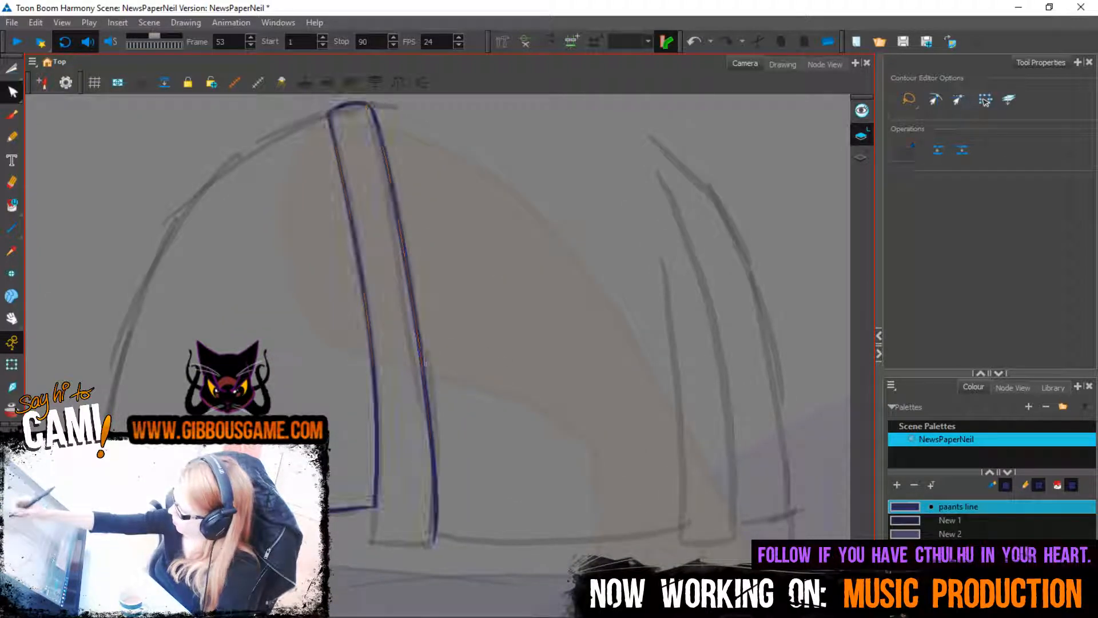
left_click_drag(417, 303, 413, 305)
left_click(456, 305)
Draw the bib's top edge between the straps and the second strap's inner edge in frame 53, and smooth its curve
key("alt+x")
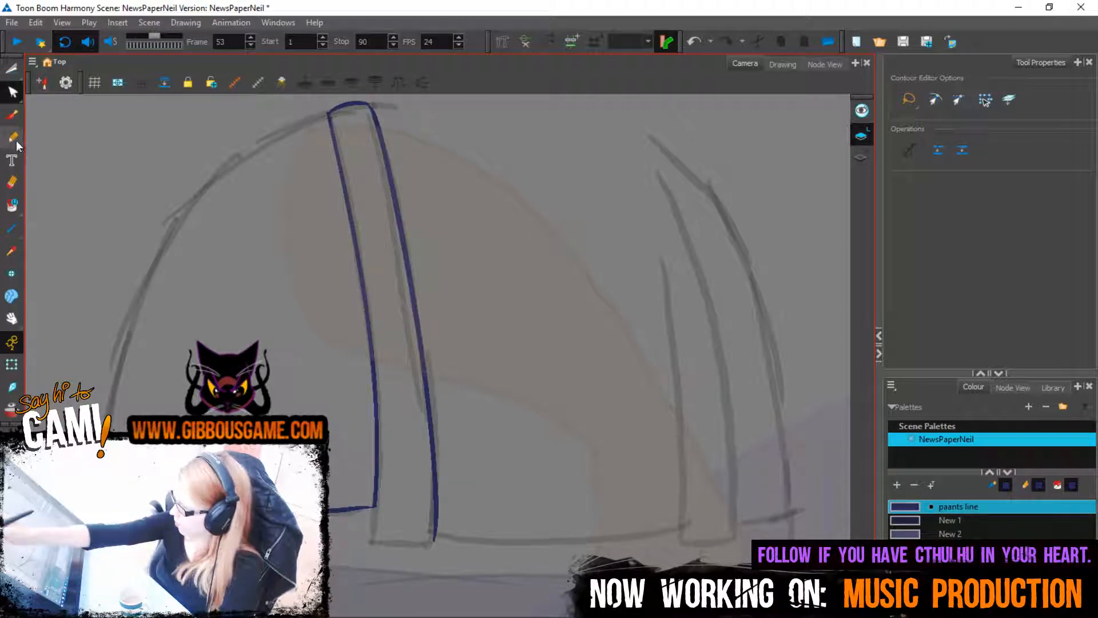
mouse_move(433, 527)
left_mouse_down()
mouse_move(689, 521)
mouse_move(666, 271)
mouse_move(629, 128)
left_mouse_up()
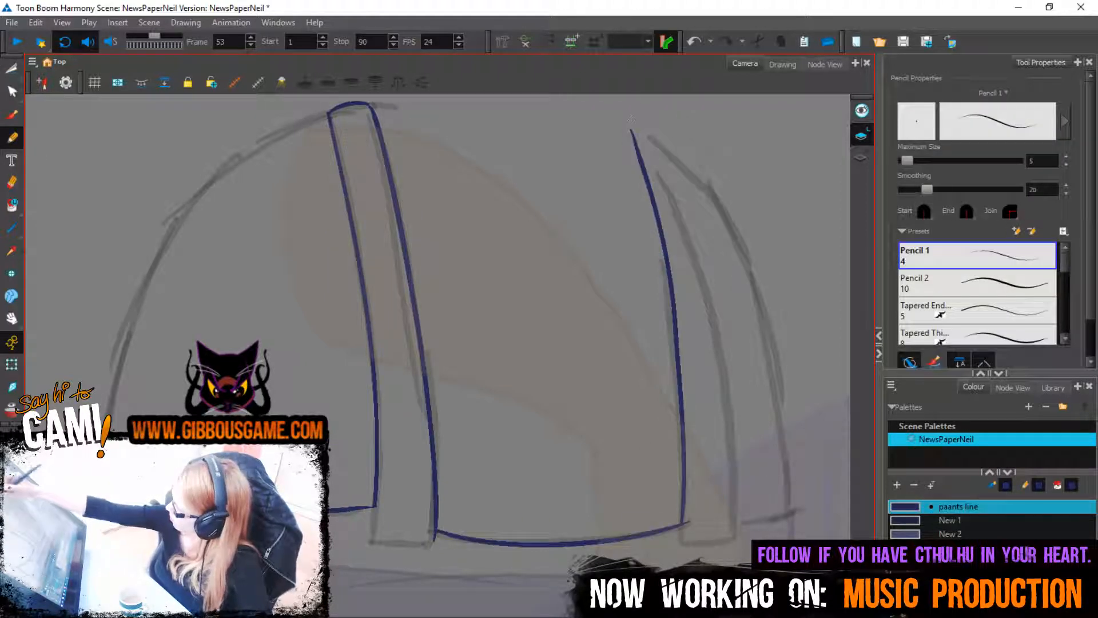
key("alt+q")
key("ctrl+a")
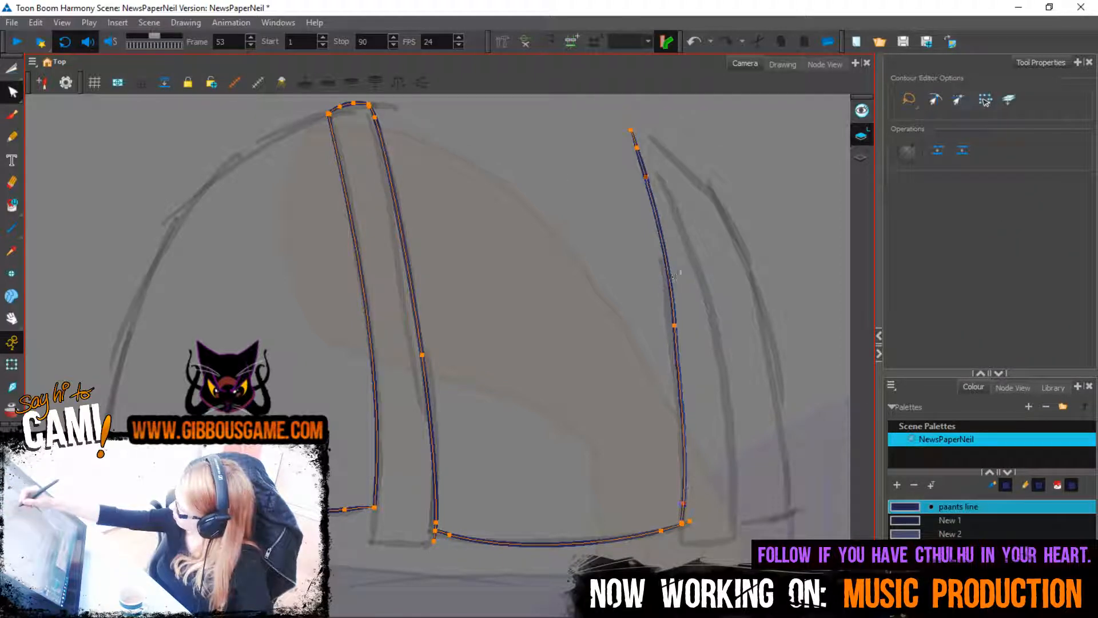
key("Escape")
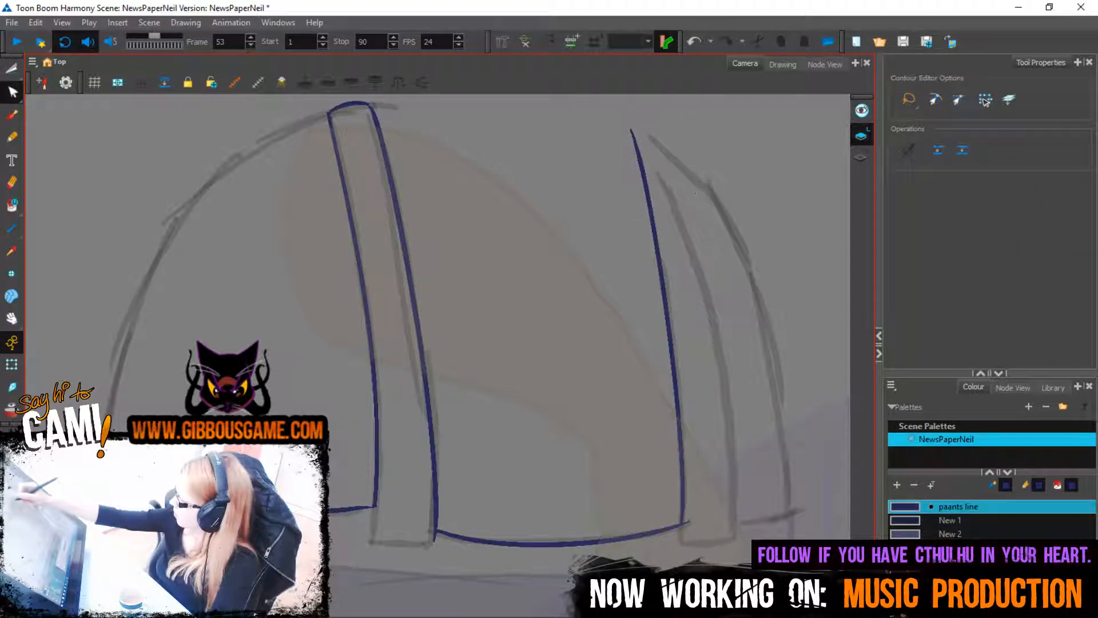
Draw the second strap's outer edge from its pointed tip down to the bib and smooth it with the Contour Editor
key("alt+/")
left_click_drag(631, 131, 672, 178)
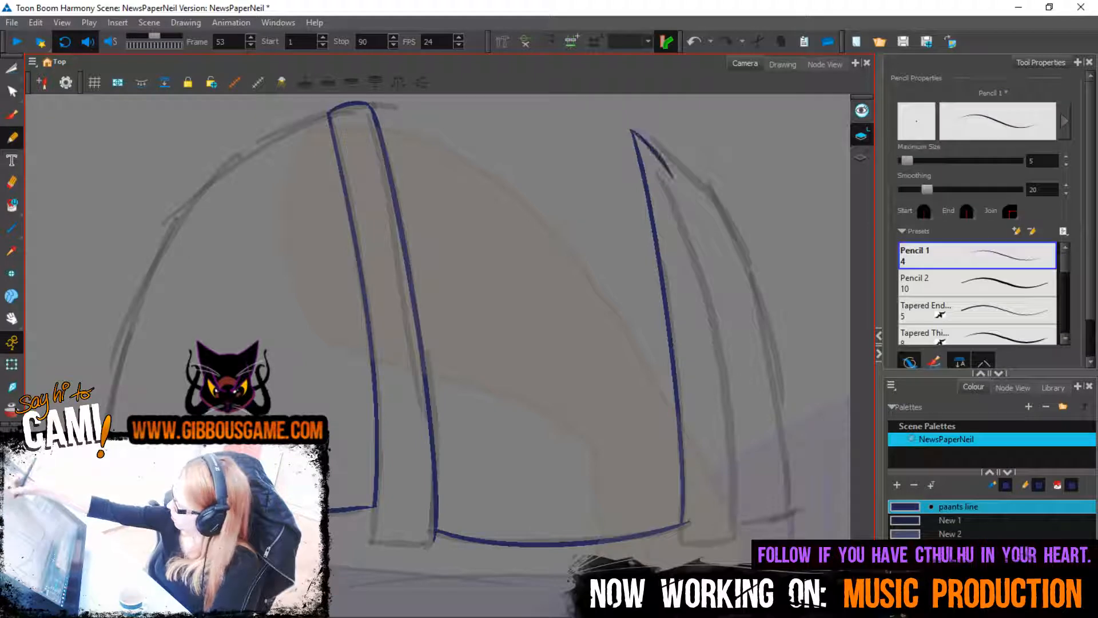
key("ctrl+z")
mouse_move(632, 129)
left_mouse_down()
mouse_move(663, 167)
mouse_move(707, 275)
mouse_move(734, 426)
mouse_move(734, 519)
left_mouse_up()
key("alt+q")
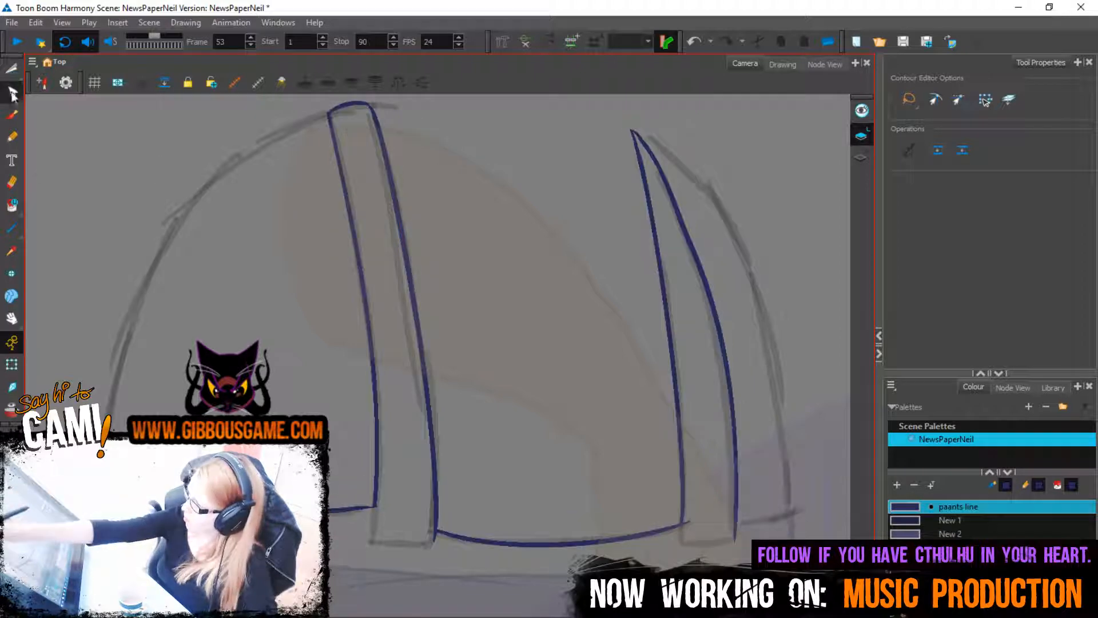
left_click(12, 92)
key("ctrl+a")
key("Escape")
key("alt+slash")
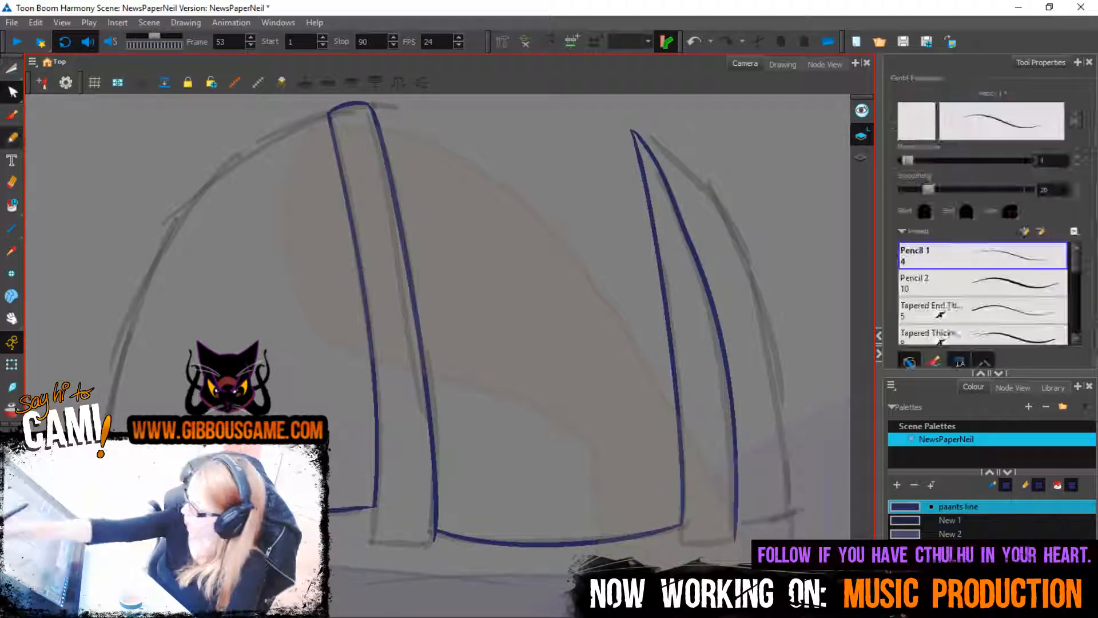
Draw the short bib edge beyond the second strap and the overalls' side line, and trim the overshooting line ends with the Cutter
mouse_move(735, 521)
left_mouse_down()
mouse_move(787, 508)
mouse_move(816, 458)
mouse_move(821, 387)
left_mouse_up()
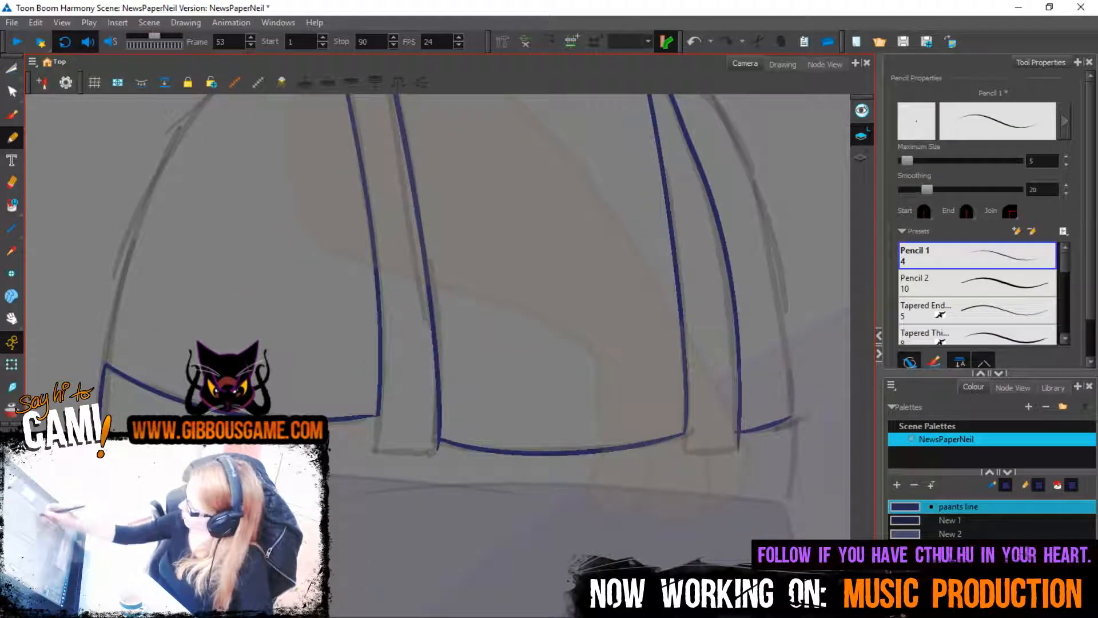
key("ctrl+z")
mouse_move(724, 433)
left_mouse_down()
mouse_move(796, 417)
mouse_move(834, 320)
mouse_move(817, 535)
left_mouse_up()
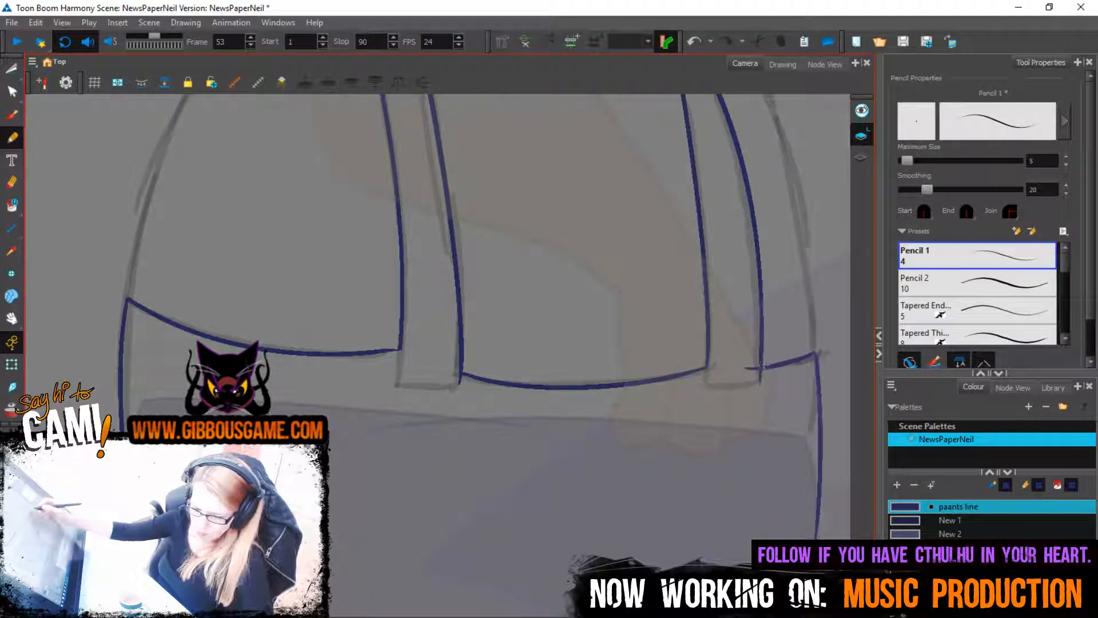
key("alt+t")
key("2")
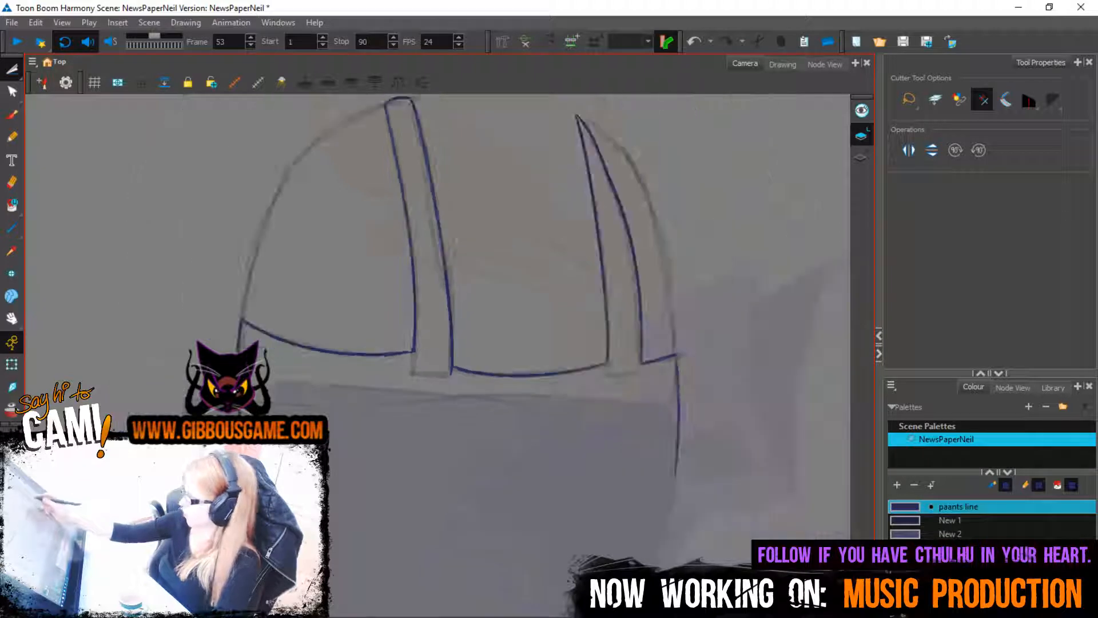
key("2")
Close the overalls shape with a curved lower edge and fill the overalls and straps with the New 1 colour
left_click(949, 519)
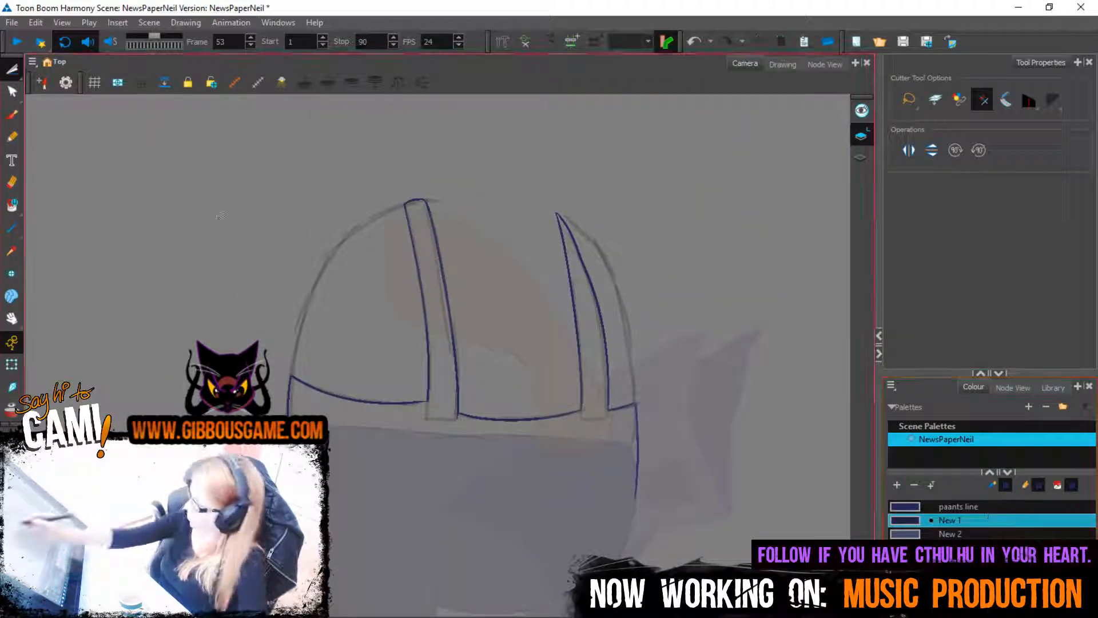
left_click(11, 136)
left_click_drag(674, 441, 779, 395)
mouse_move(741, 452)
left_mouse_down()
mouse_move(658, 472)
mouse_move(408, 493)
left_mouse_up()
key("alt+i")
left_click(529, 423)
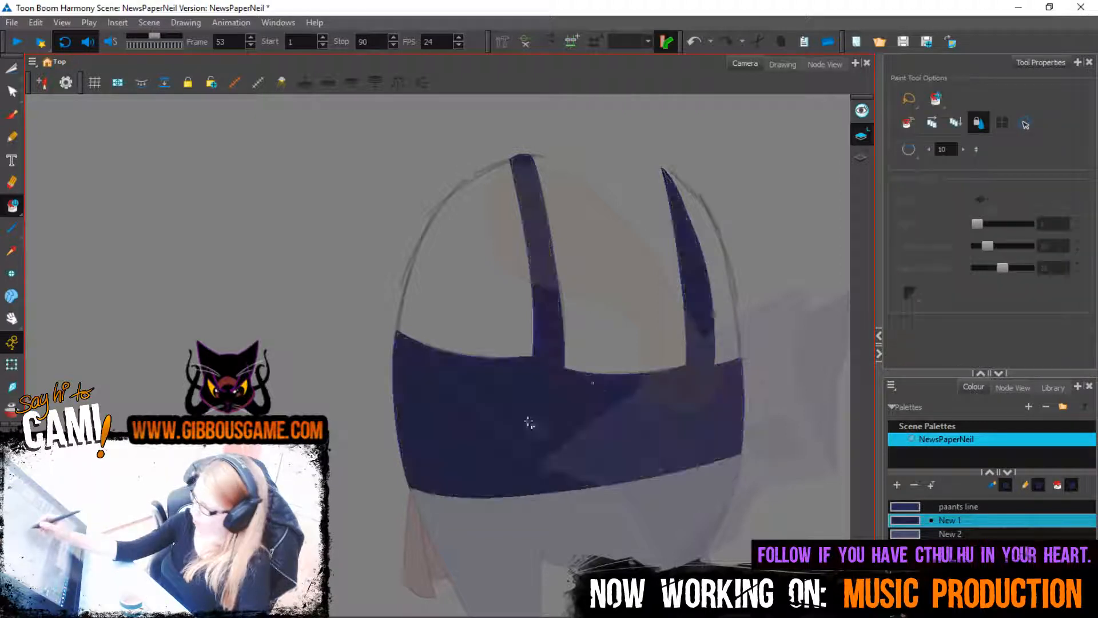
Draw the shirt's outer outlines on both sides of the straps in frame 53, using frame 52 as reference
left_click_drag(795, 388, 742, 416)
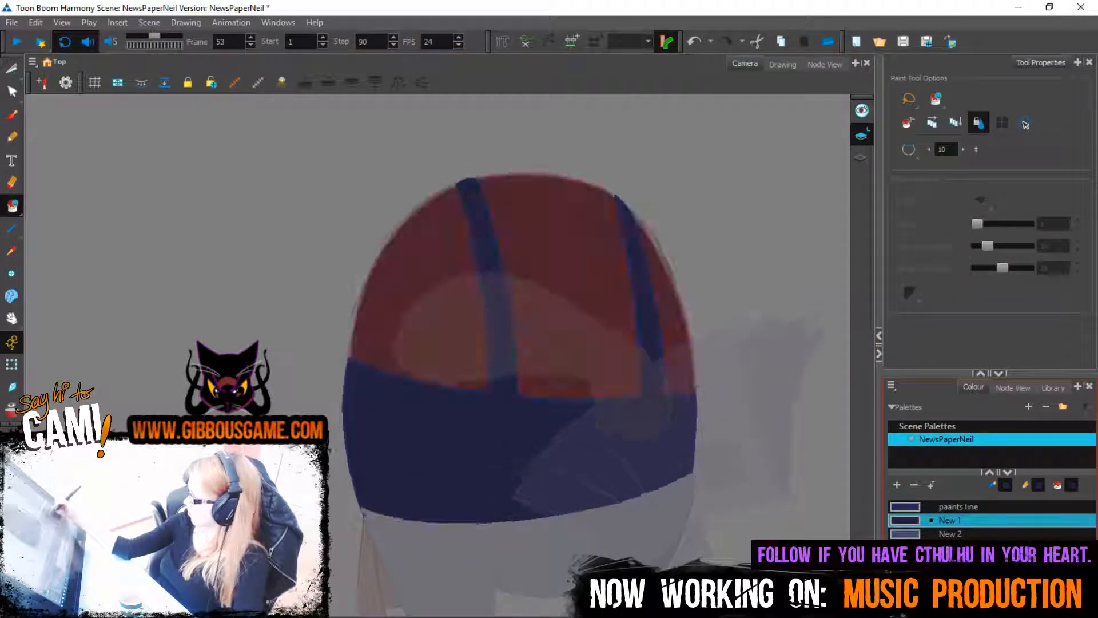
left_click(11, 137)
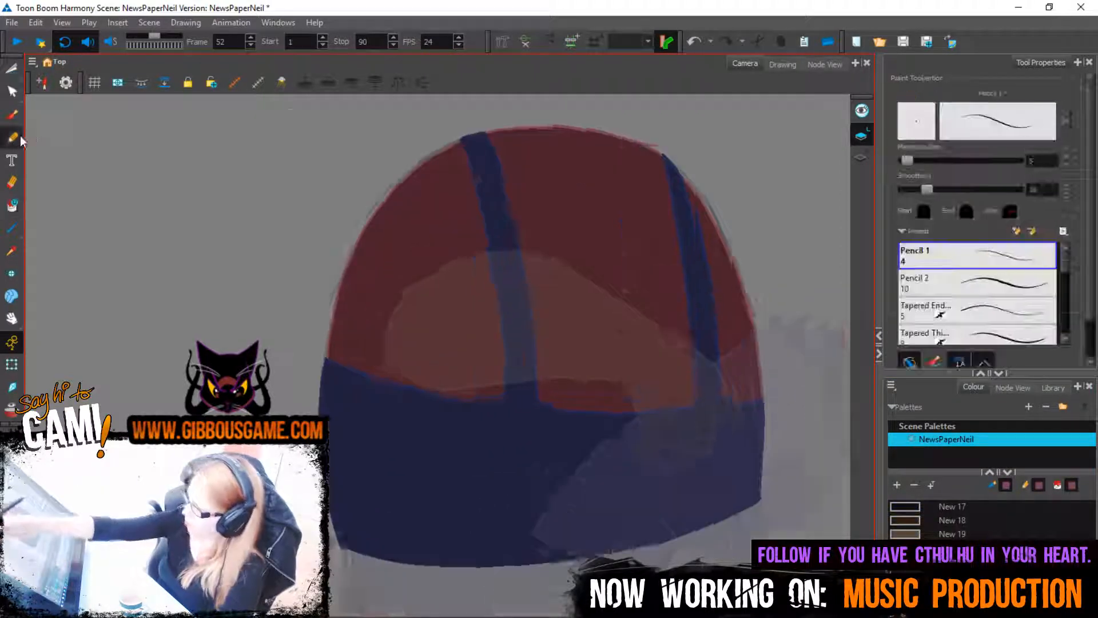
scroll(412, 350, "up", 4)
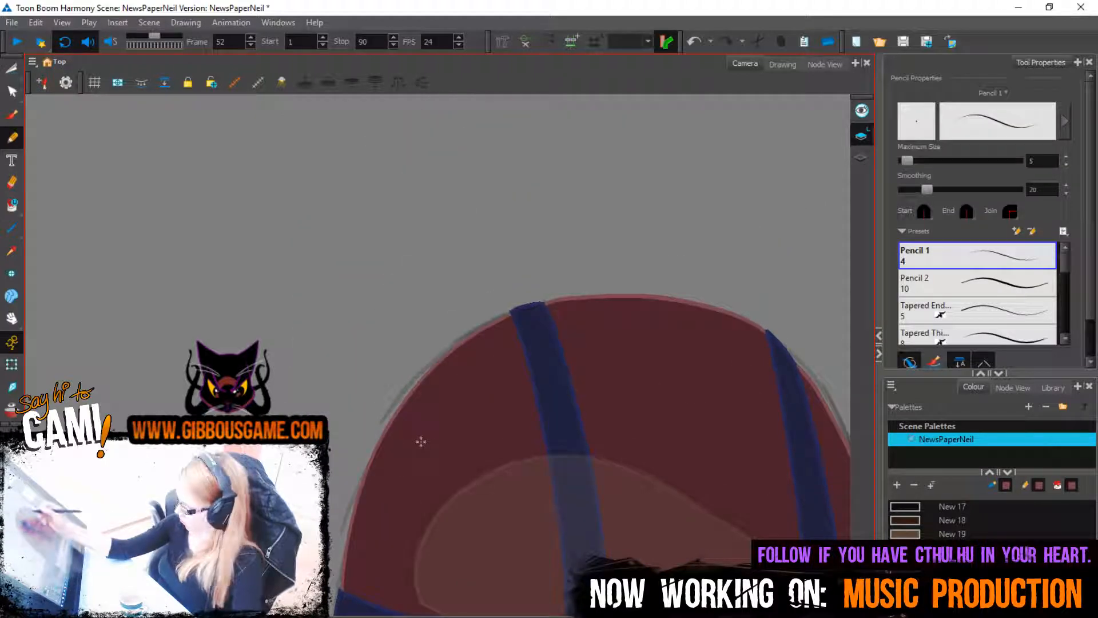
key(".")
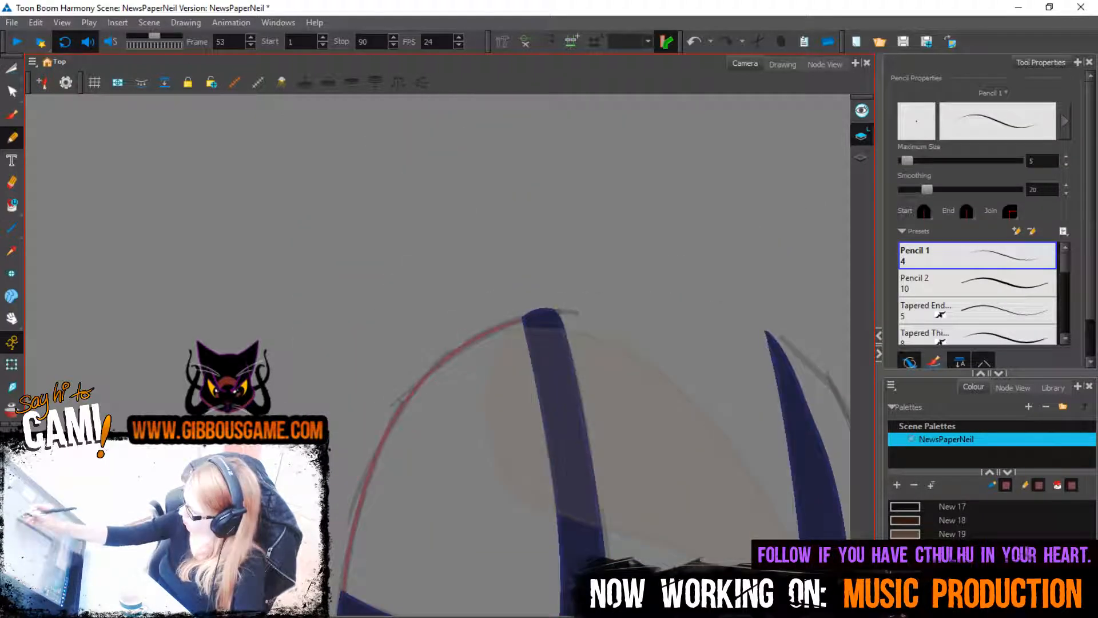
mouse_move(742, 483)
left_mouse_down()
mouse_move(625, 463)
mouse_move(627, 411)
left_mouse_up()
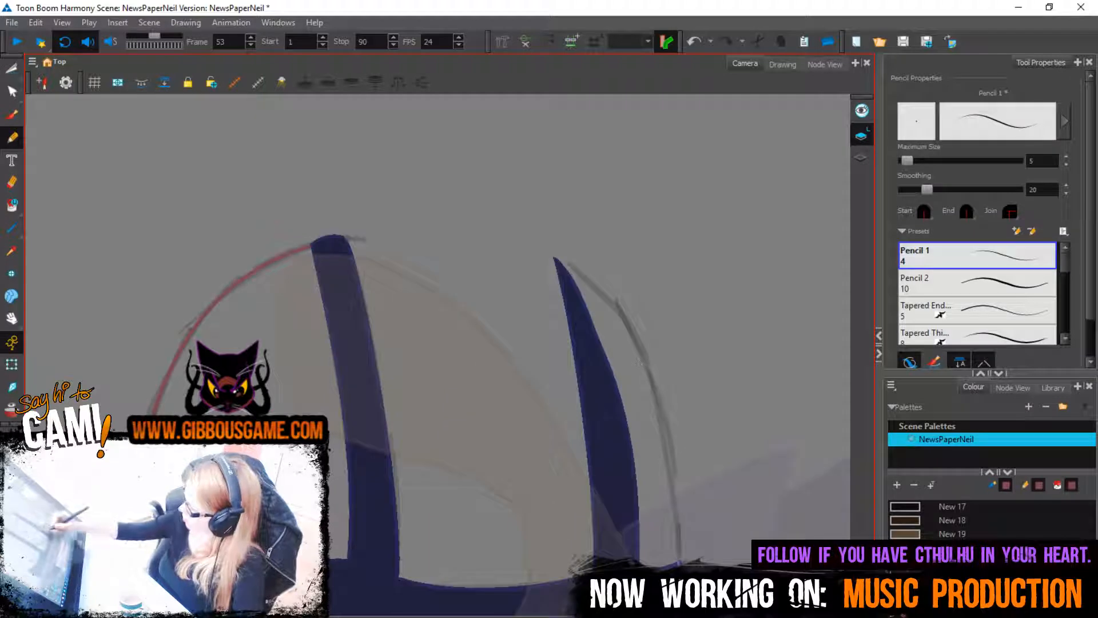
mouse_move(679, 558)
left_mouse_down()
mouse_move(652, 403)
mouse_move(586, 286)
mouse_move(558, 259)
left_mouse_up()
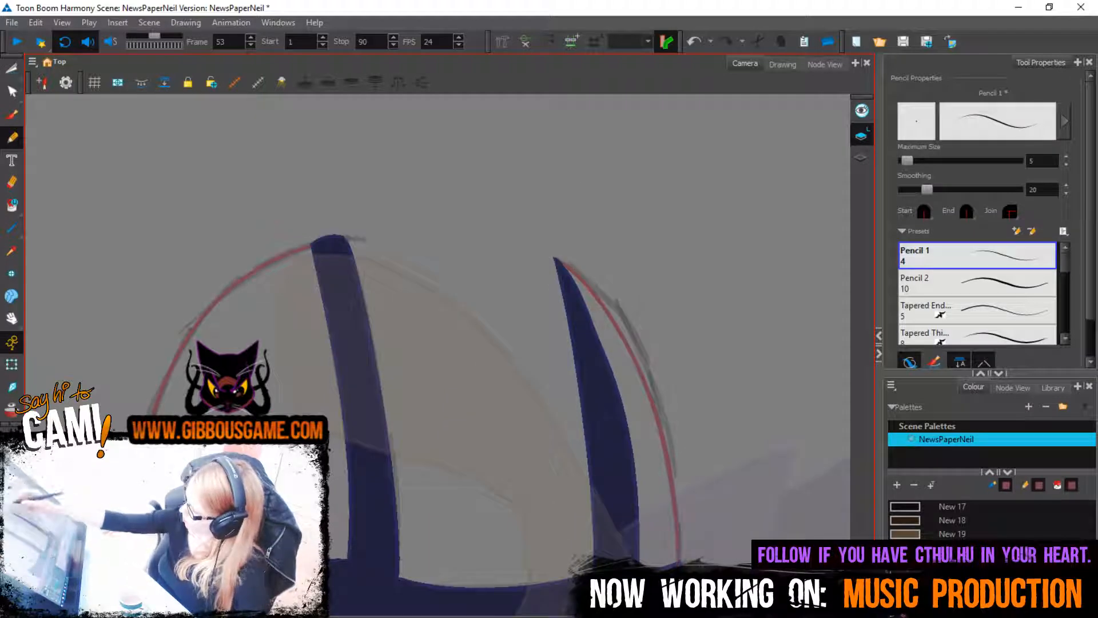
Draw the shirt's upper edge between the two straps and bulge the far shoulder outline outward with the Contour Editor
mouse_move(327, 243)
left_mouse_down()
mouse_move(342, 235)
mouse_move(552, 260)
left_mouse_up()
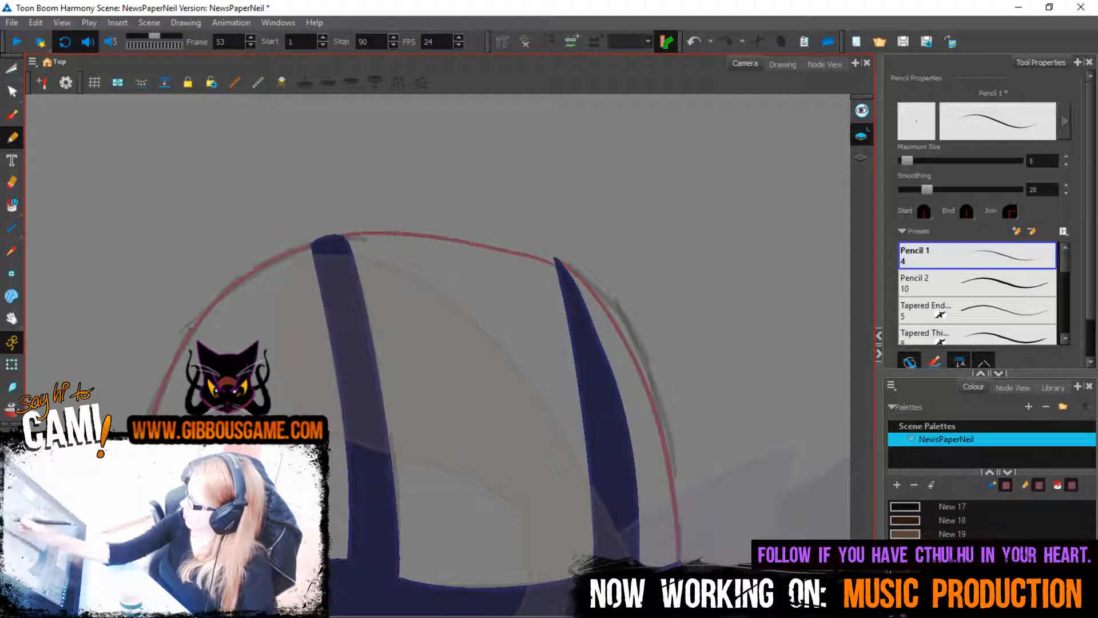
key("ctrl+z")
mouse_move(337, 238)
left_mouse_down()
mouse_move(400, 233)
mouse_move(558, 261)
left_mouse_up()
key("alt+q")
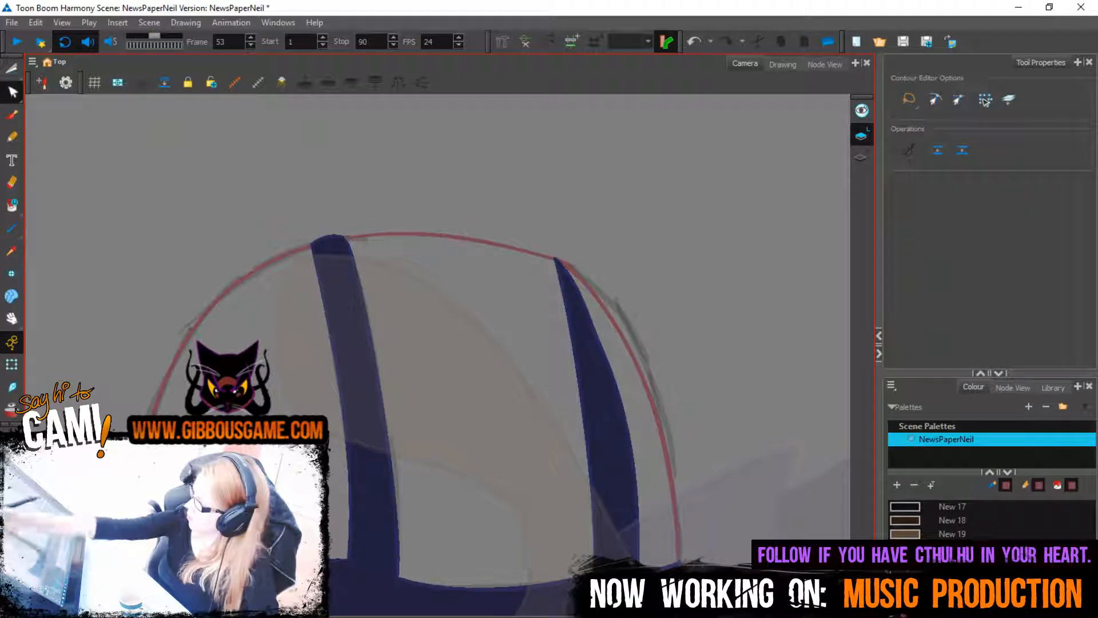
left_click(623, 338)
left_click_drag(622, 335, 636, 322)
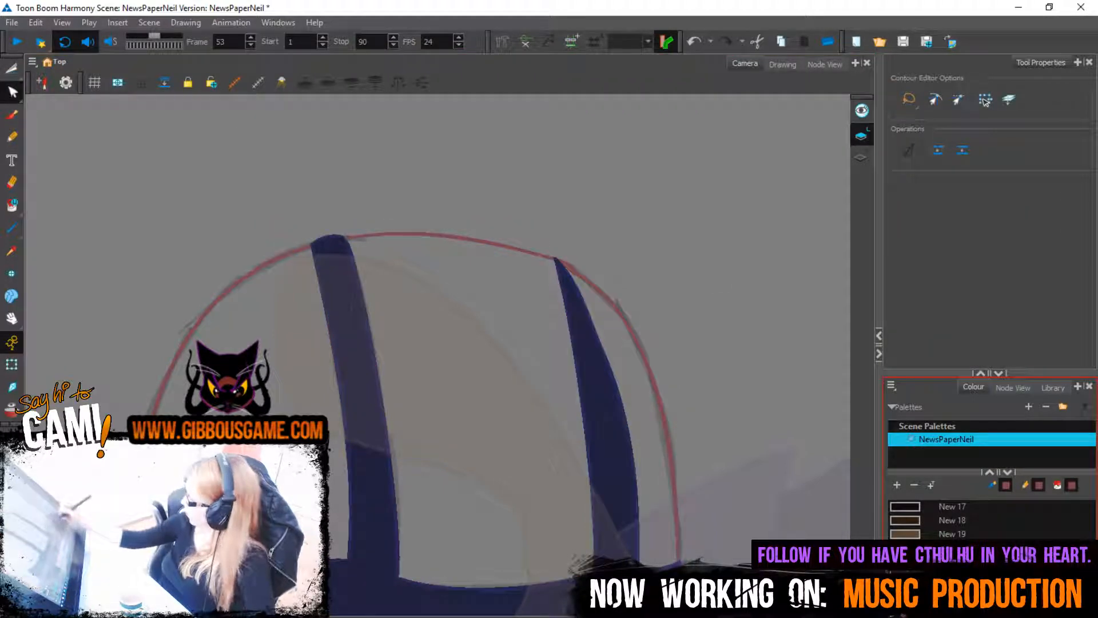
Fill the shirt sections beside and between the straps with the dark red shirt colour
left_click(949, 594)
key("alt+i")
left_click_drag(338, 467, 503, 406)
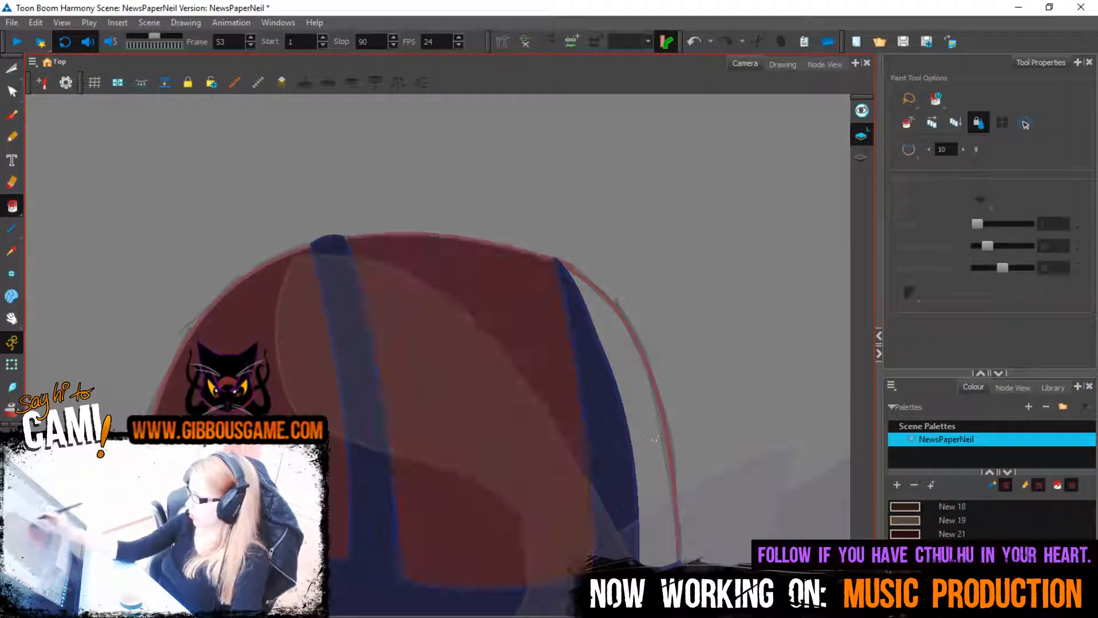
left_click(652, 458)
key("space")
left_click_drag(602, 581, 672, 362)
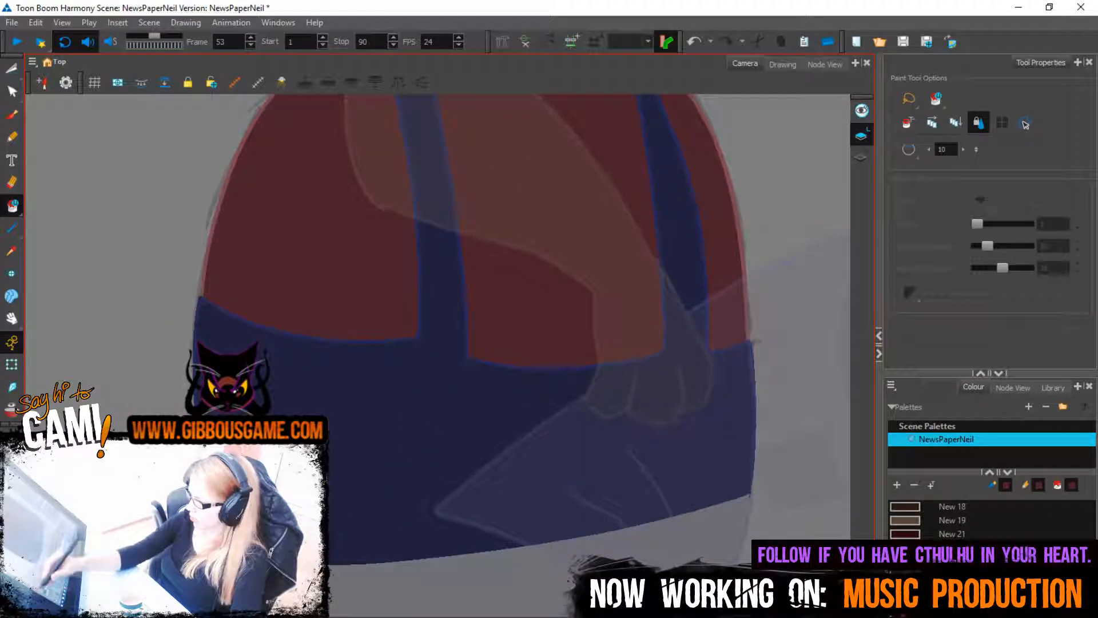
View the full-colour character in frame 53 and play back the animation
key("space")
left_click_drag(458, 391, 437, 501)
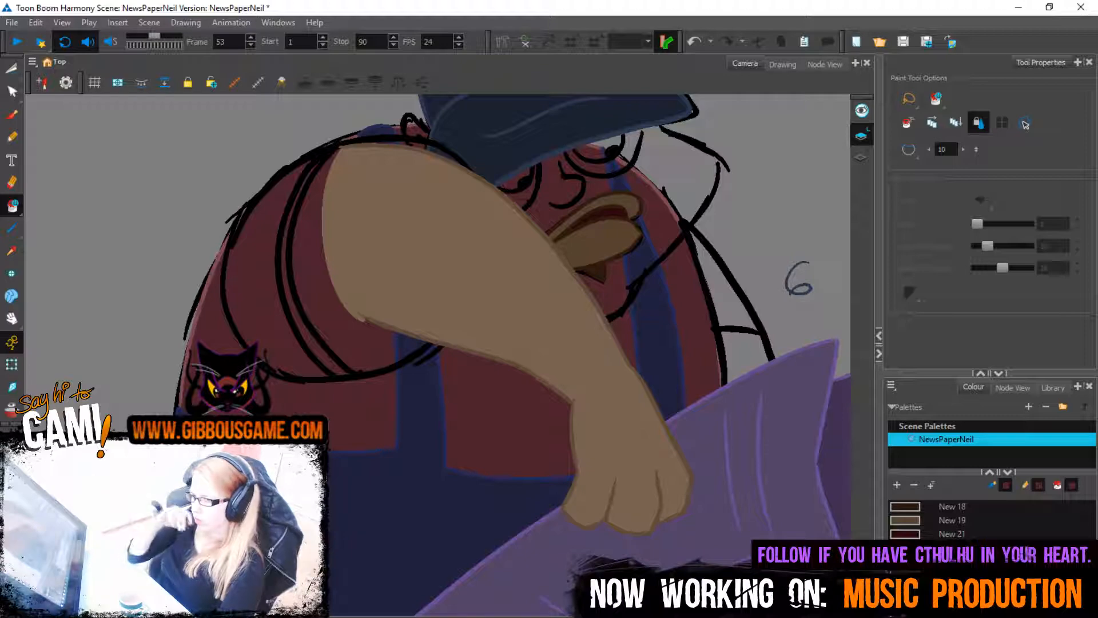
key("Return")
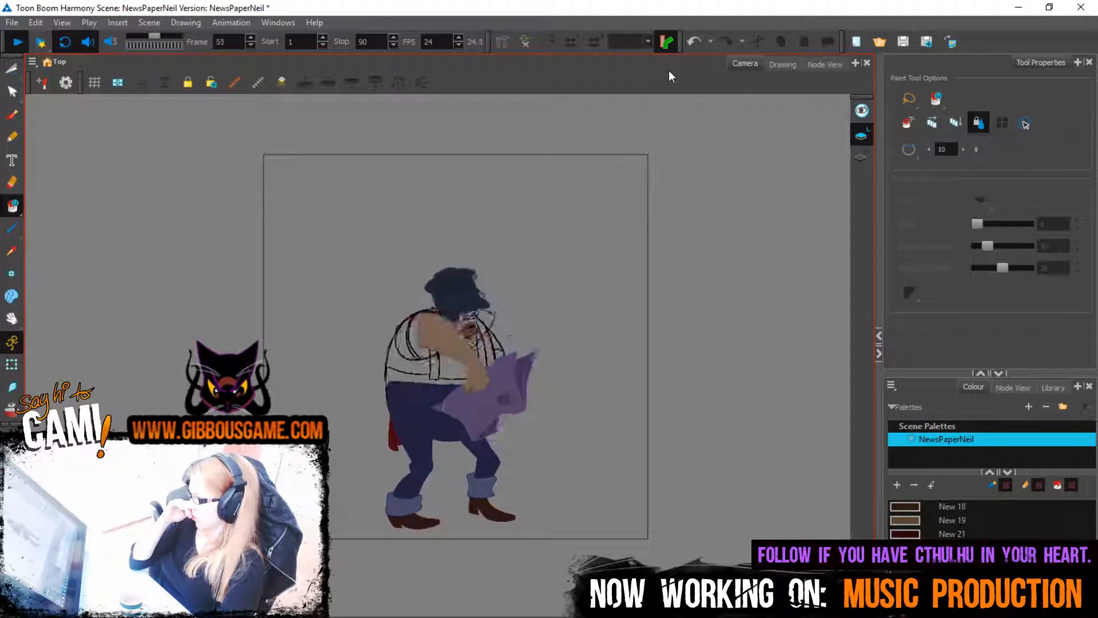
key("shift+Return")
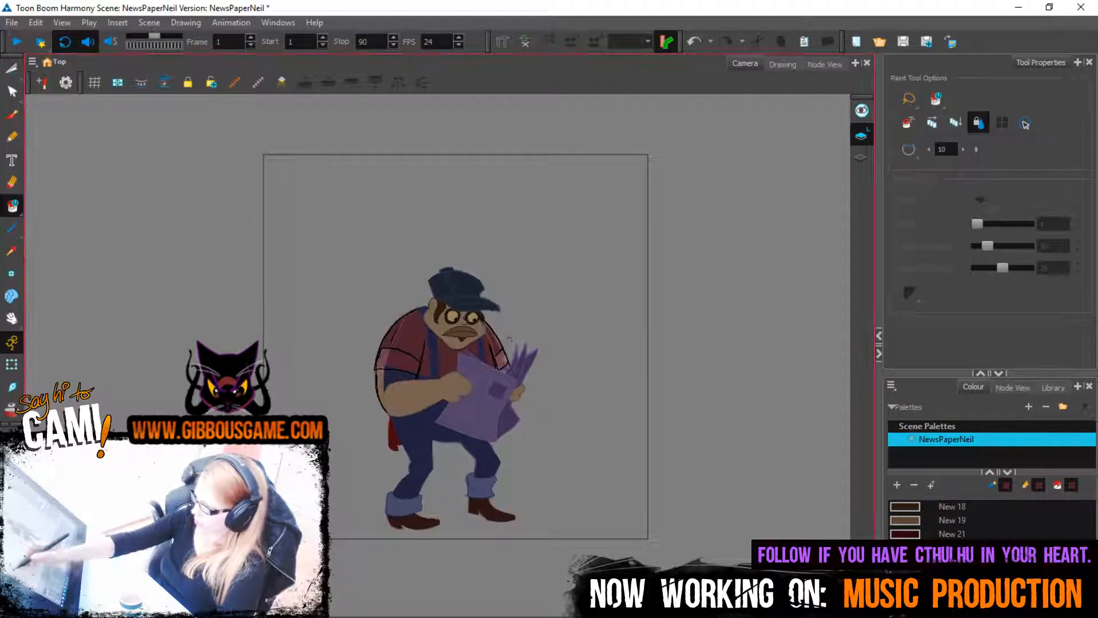
Turn on the light table in frame 1 and add a new vector drawing layer over the rough arm sketch
left_click(12, 364)
key("2")
key("2")
key("2")
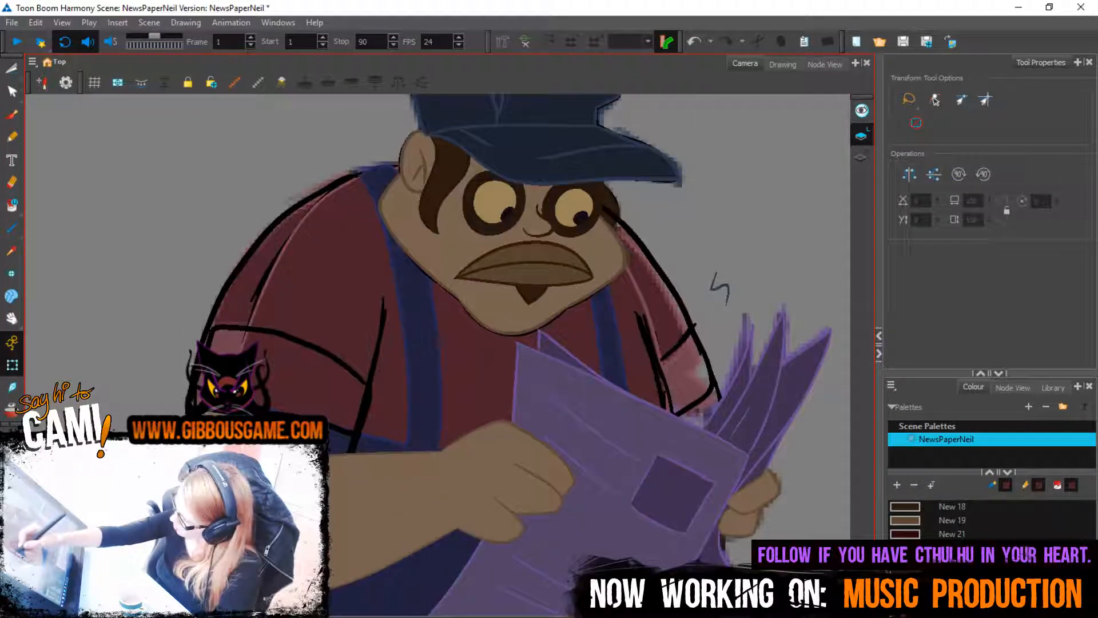
key("ctrl+a")
left_click(11, 137)
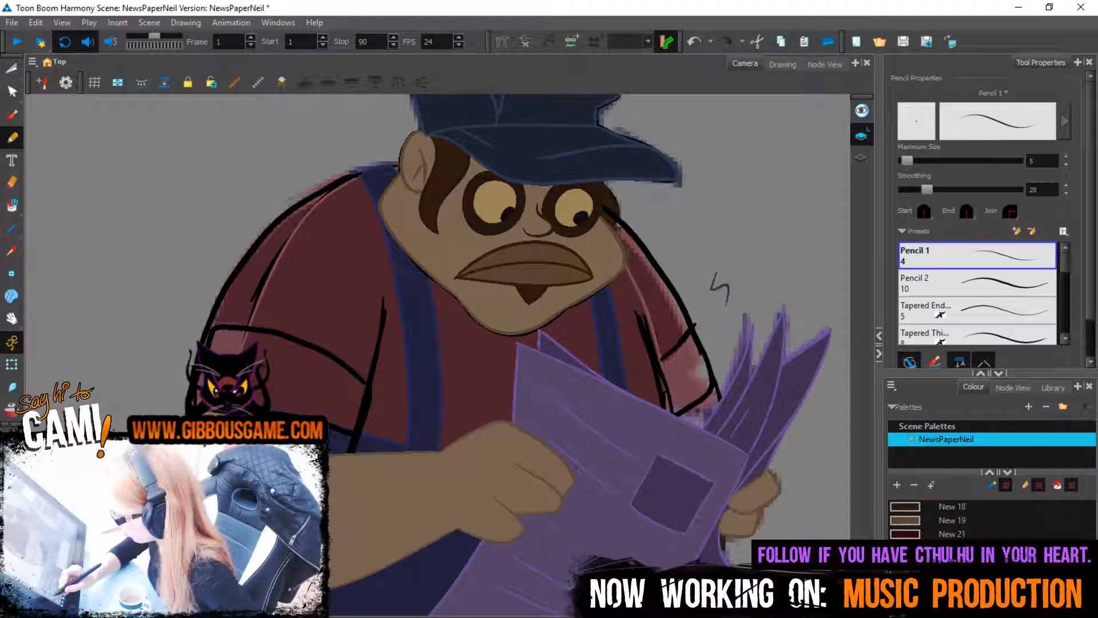
key("shift+l")
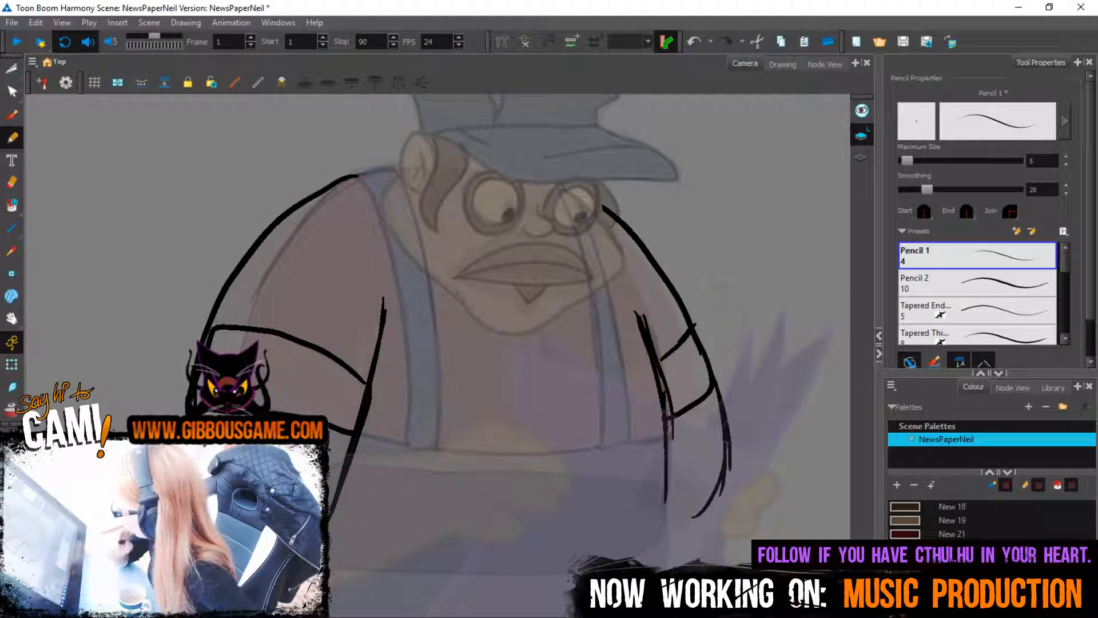
key("ctrl+r")
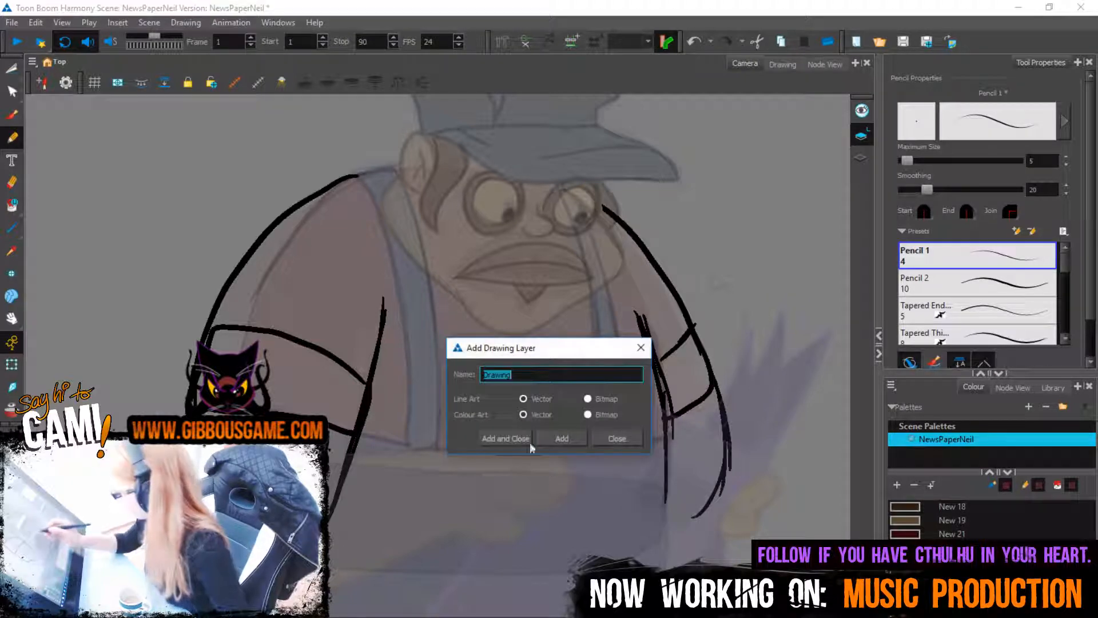
key("Return")
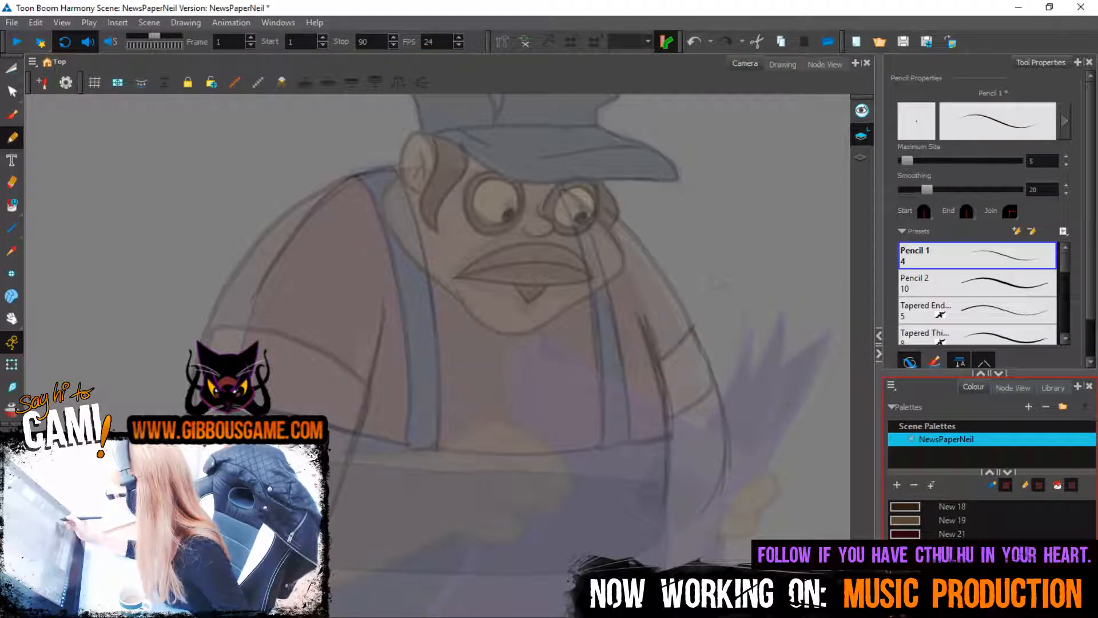
left_click_drag(349, 437, 279, 405)
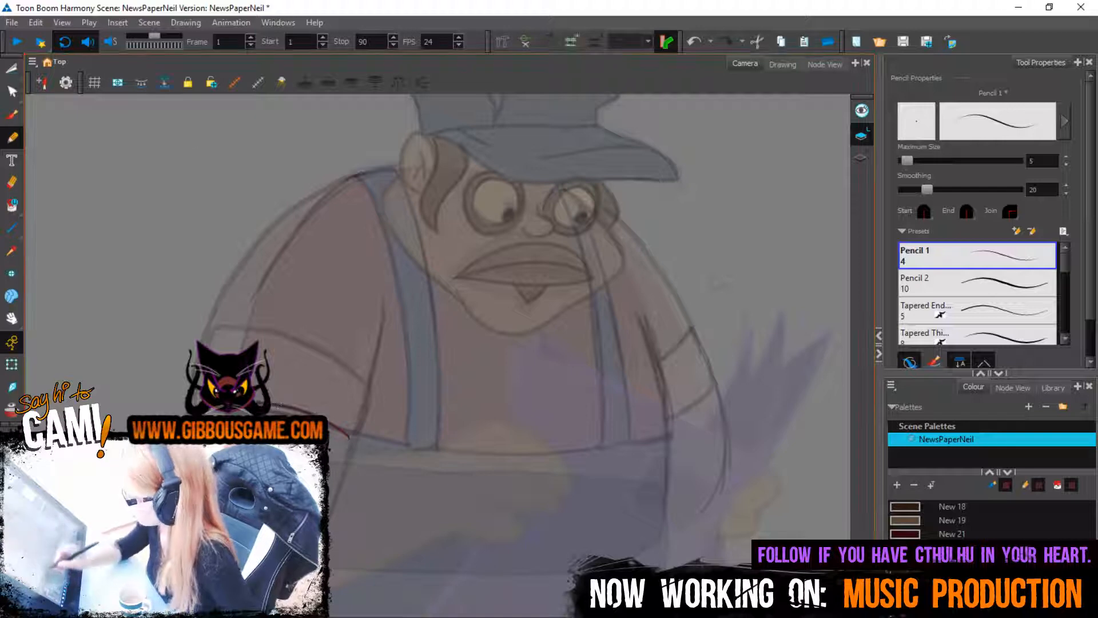
key("ctrl+z")
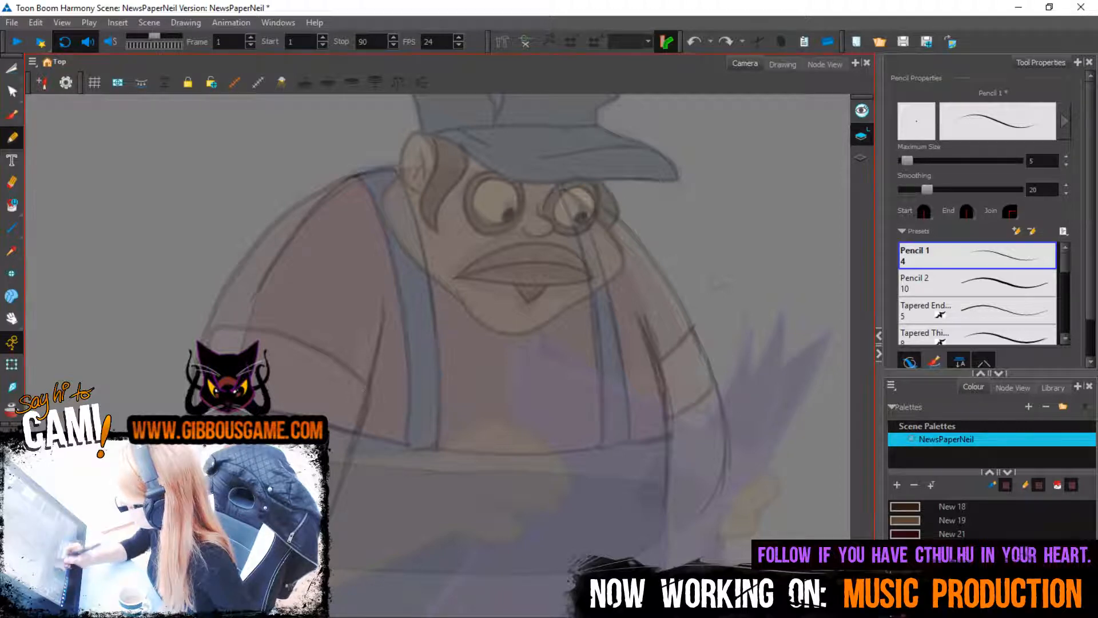
mouse_move(368, 390)
left_mouse_down()
mouse_move(275, 335)
mouse_move(215, 332)
left_mouse_up()
key("ctrl+z")
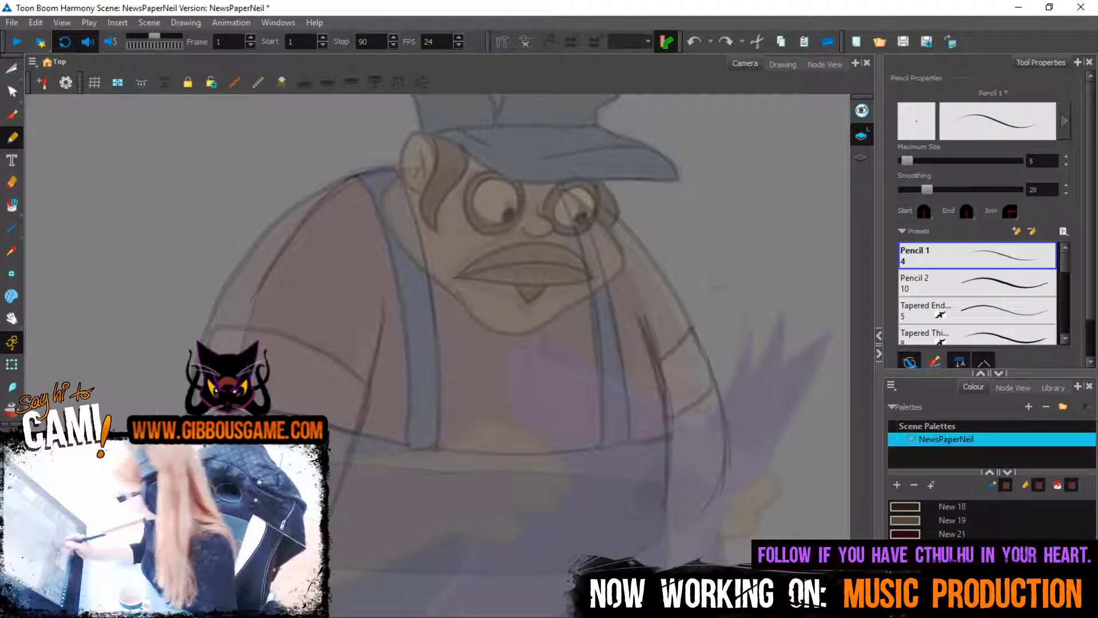
key("2")
left_click_drag(298, 298, 364, 324)
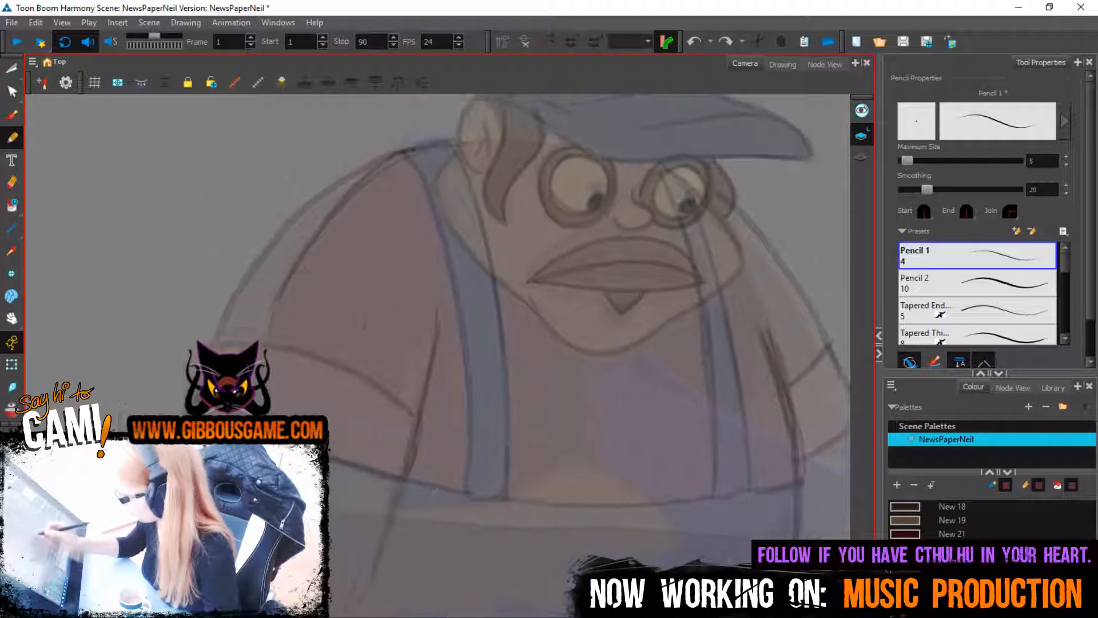
key("ctrl+z")
Draw the near sleeve cuff's lower, side and upper edges, plus the sleeve's inner edge up to the armpit, following the rough sketch
left_click_drag(331, 460, 400, 491)
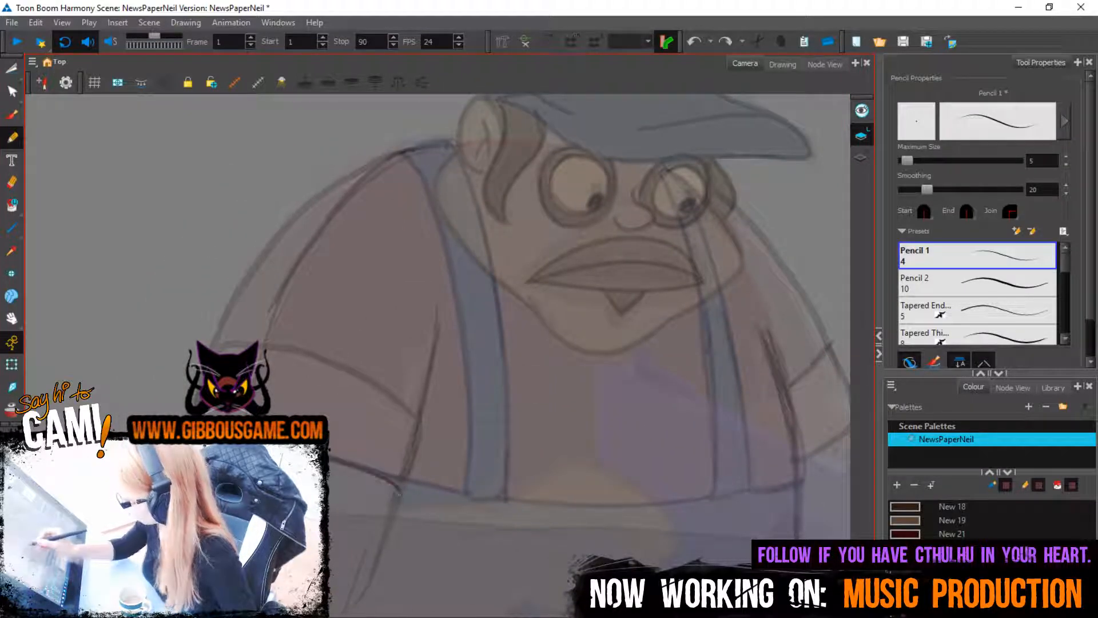
mouse_move(416, 426)
left_mouse_down()
mouse_move(339, 367)
mouse_move(221, 339)
left_mouse_up()
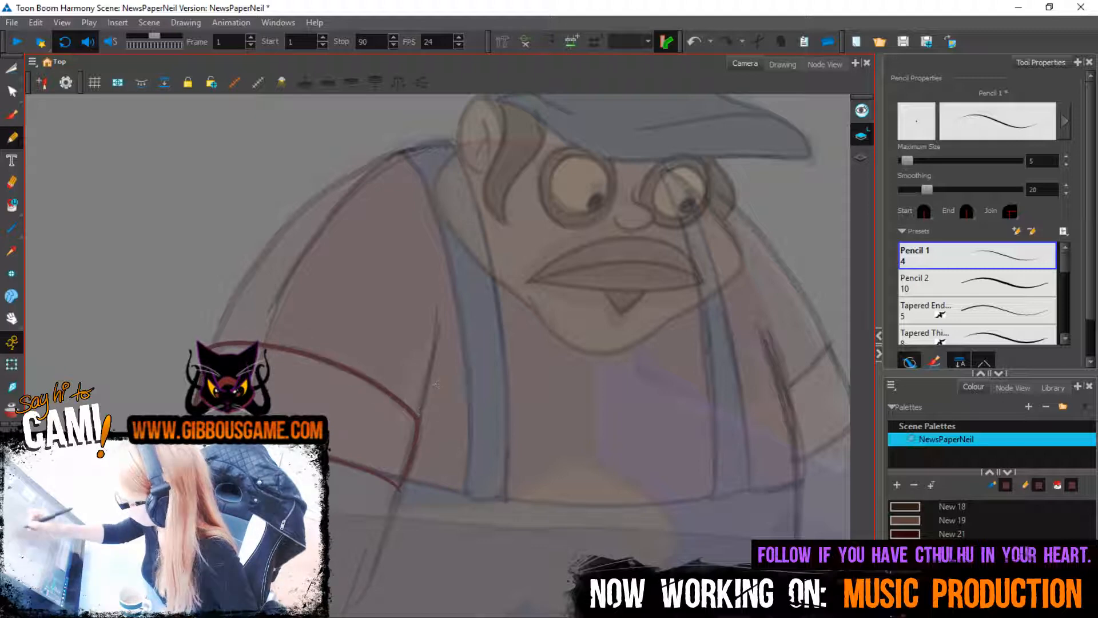
left_click_drag(417, 416, 441, 307)
left_click_drag(398, 152, 260, 257)
key("ctrl+z")
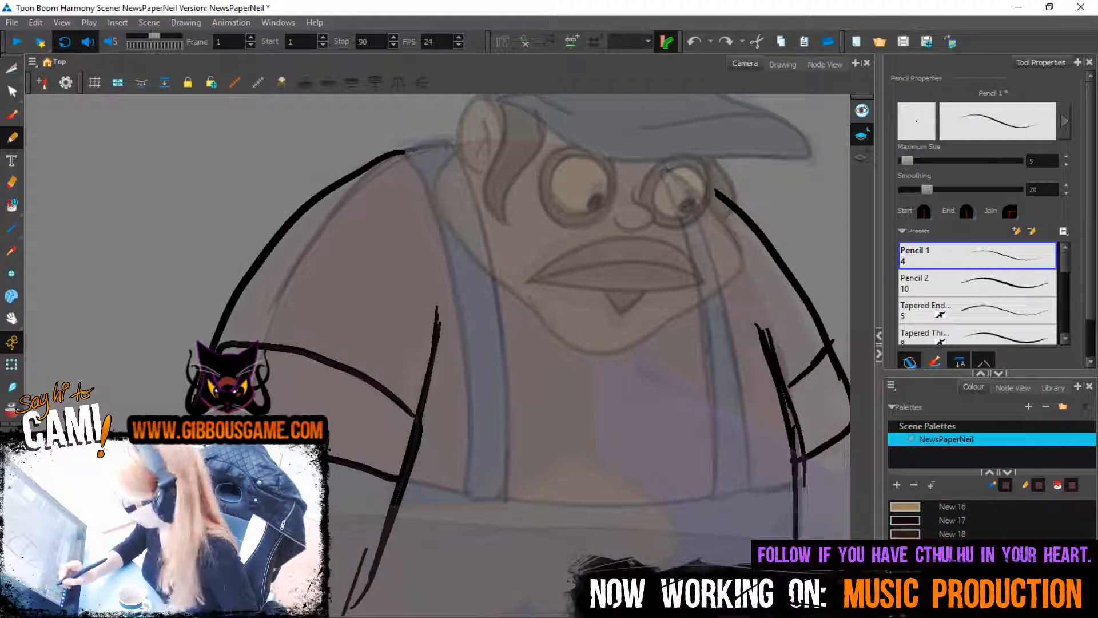
mouse_move(220, 330)
left_mouse_down()
mouse_move(289, 226)
mouse_move(403, 153)
mouse_move(328, 190)
mouse_move(210, 345)
mouse_move(366, 166)
left_mouse_up()
key("ctrl+z")
key("ctrl+z")
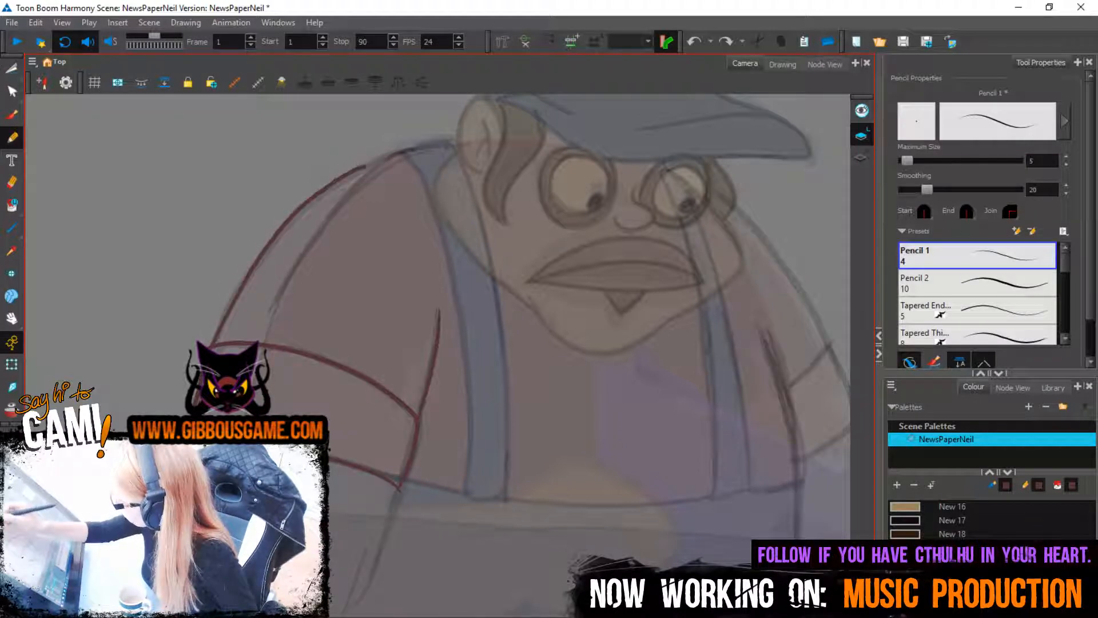
key("ctrl+z")
Close the near sleeve with its outer shoulder curve and the inner line beside the strap, and fill it with the dark red shirt colour
mouse_move(216, 342)
left_mouse_down()
mouse_move(331, 188)
mouse_move(411, 150)
left_mouse_up()
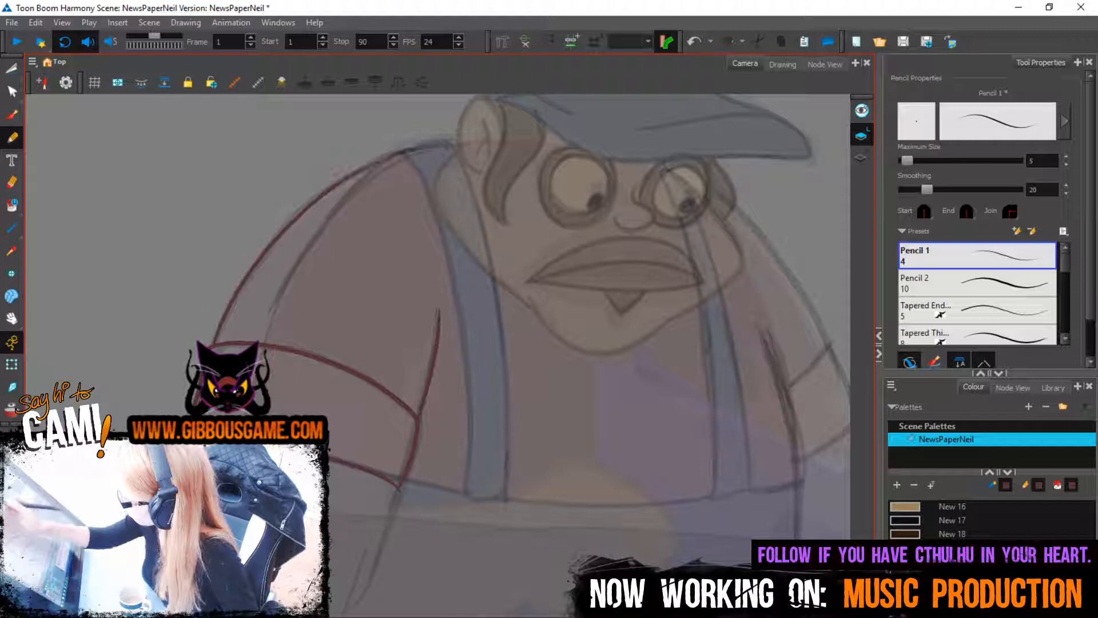
scroll(991, 520, "down", 1)
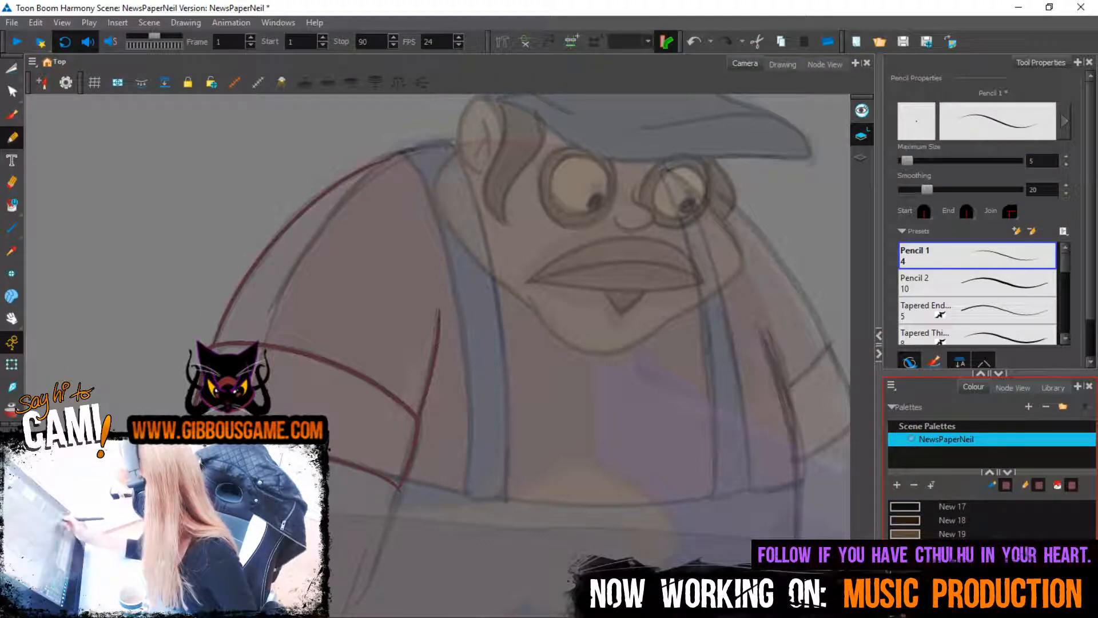
scroll(990, 520, "down", 1)
left_click_drag(438, 312, 384, 141)
key("alt+i")
left_click(343, 263)
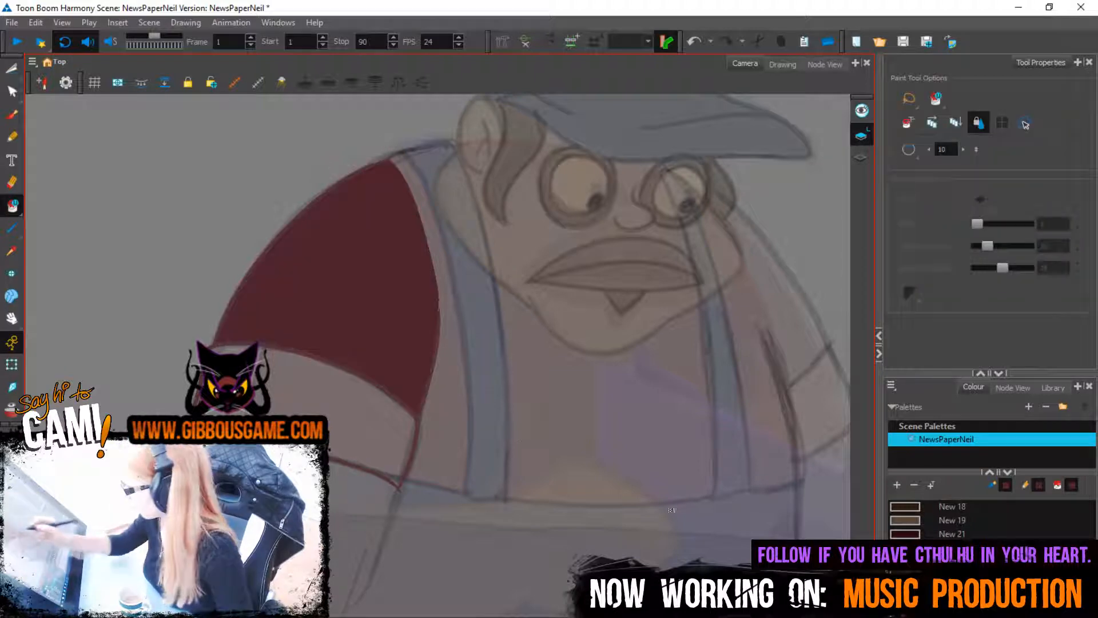
Fill the near sleeve's cuff with the lighter pink colour
key("2")
key("2")
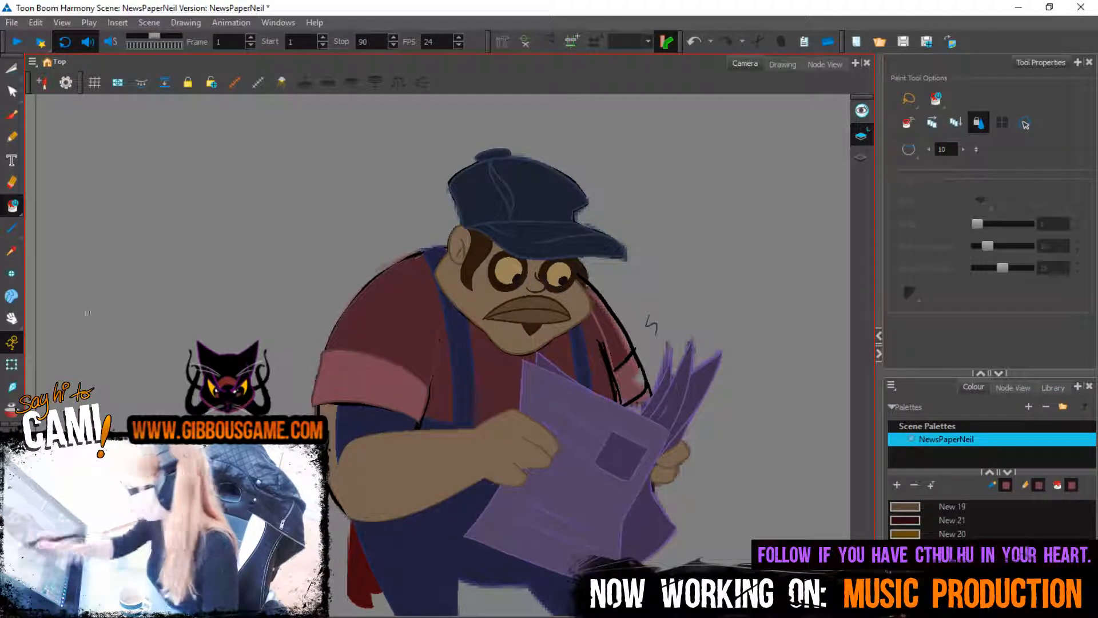
left_click(12, 206)
left_click(46, 218)
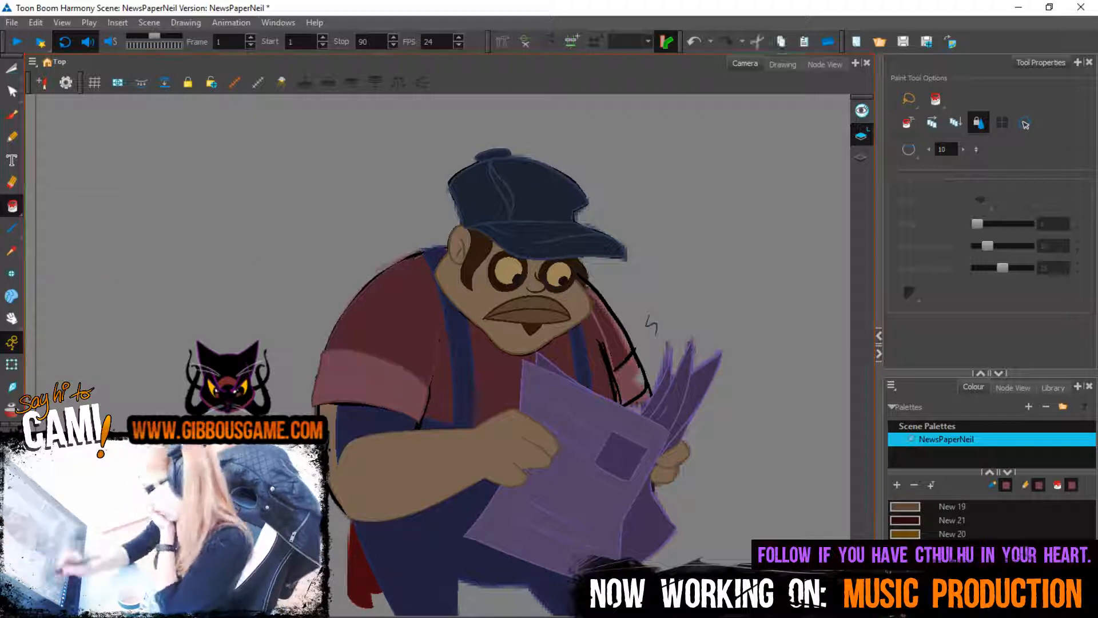
left_click(389, 379)
left_click(384, 374)
key("ctrl+z")
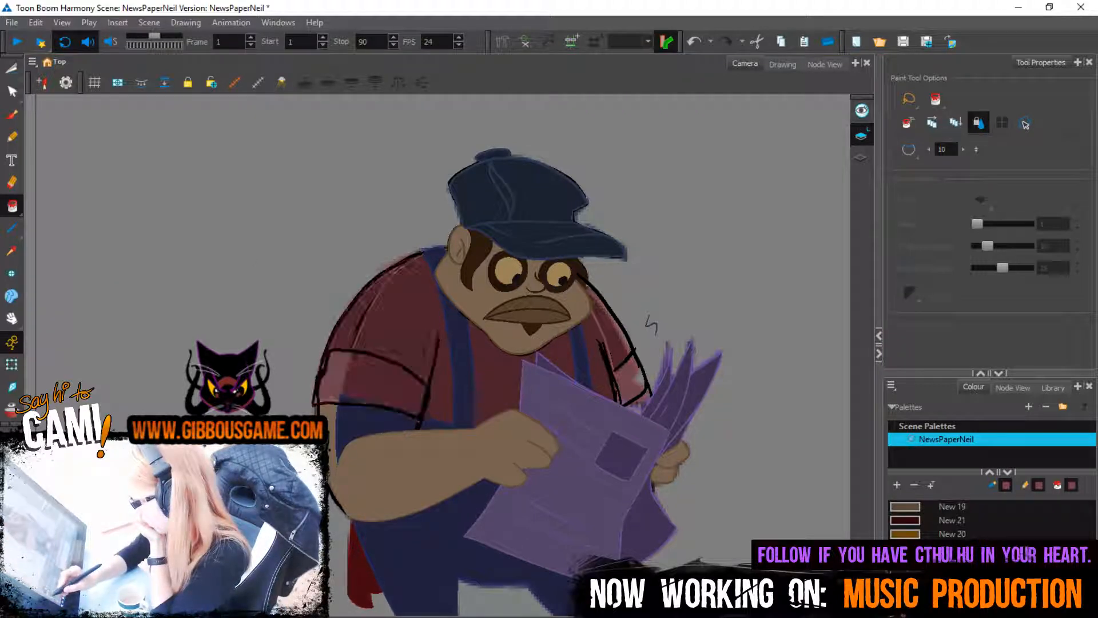
key("ctrl+shift+z")
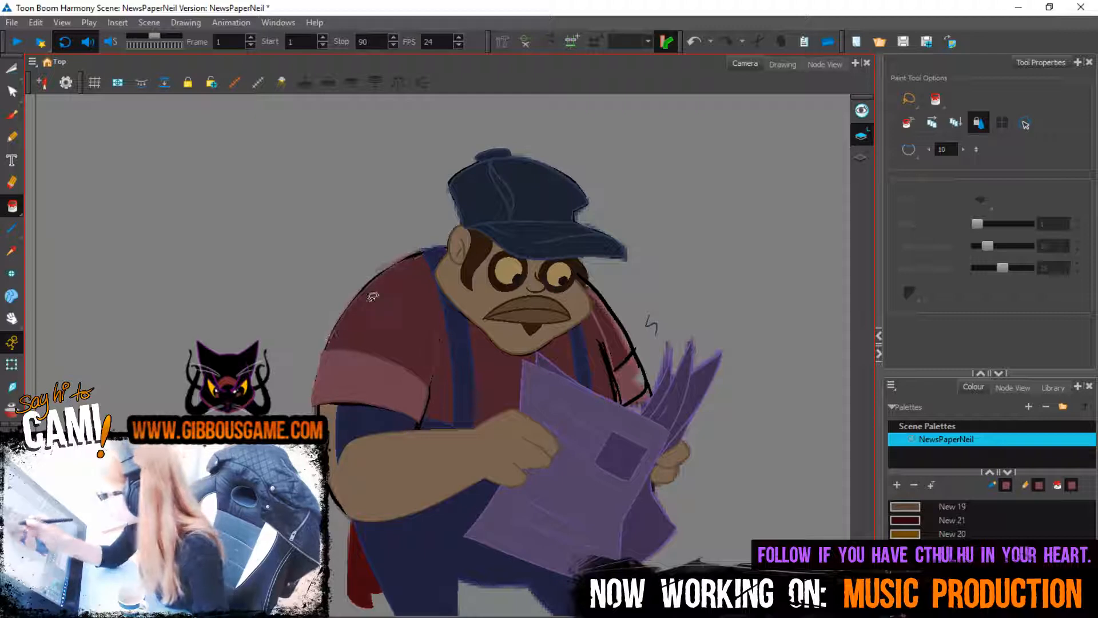
Adjust the cuff's inner edge and lower corner on the near sleeve with the Contour Editor, and play back the animation
key("2")
key("2")
key("2")
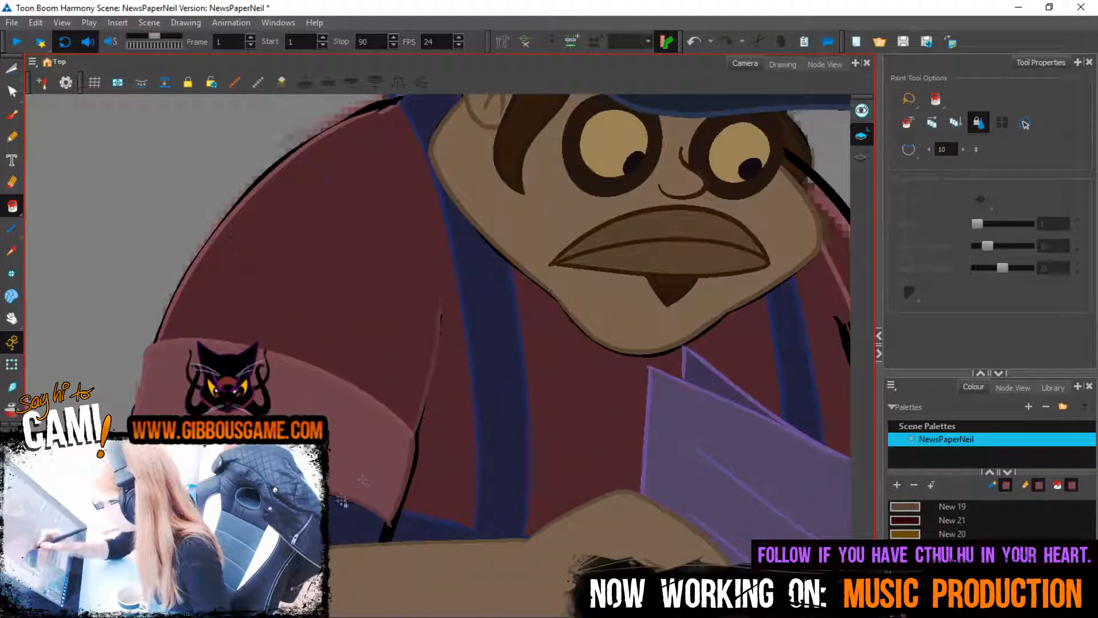
left_click(428, 441)
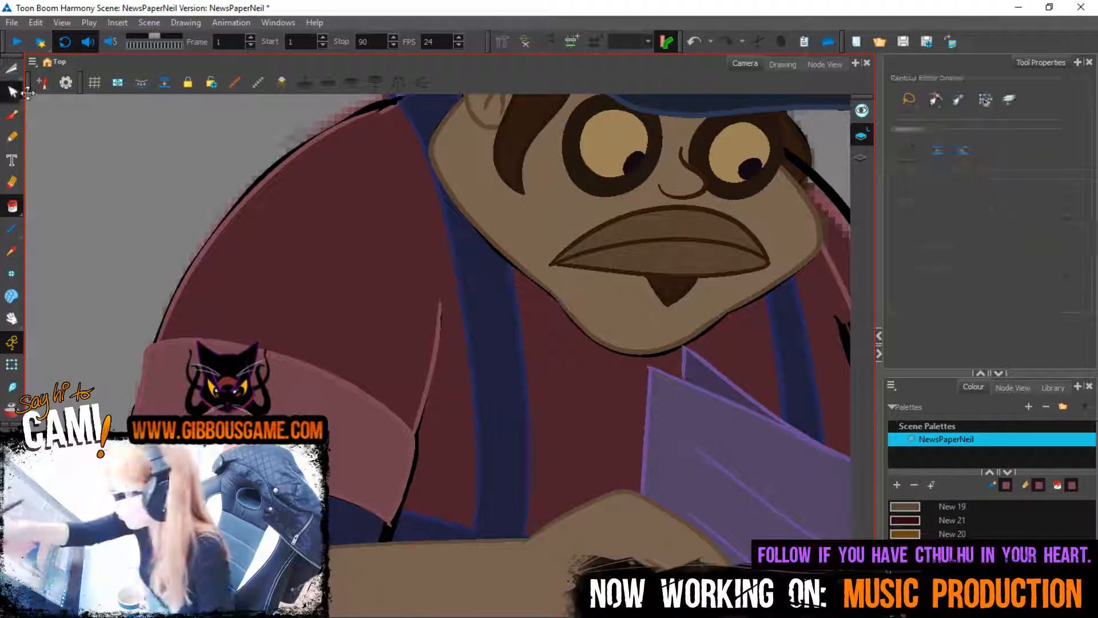
key("alt+q")
left_click(393, 519)
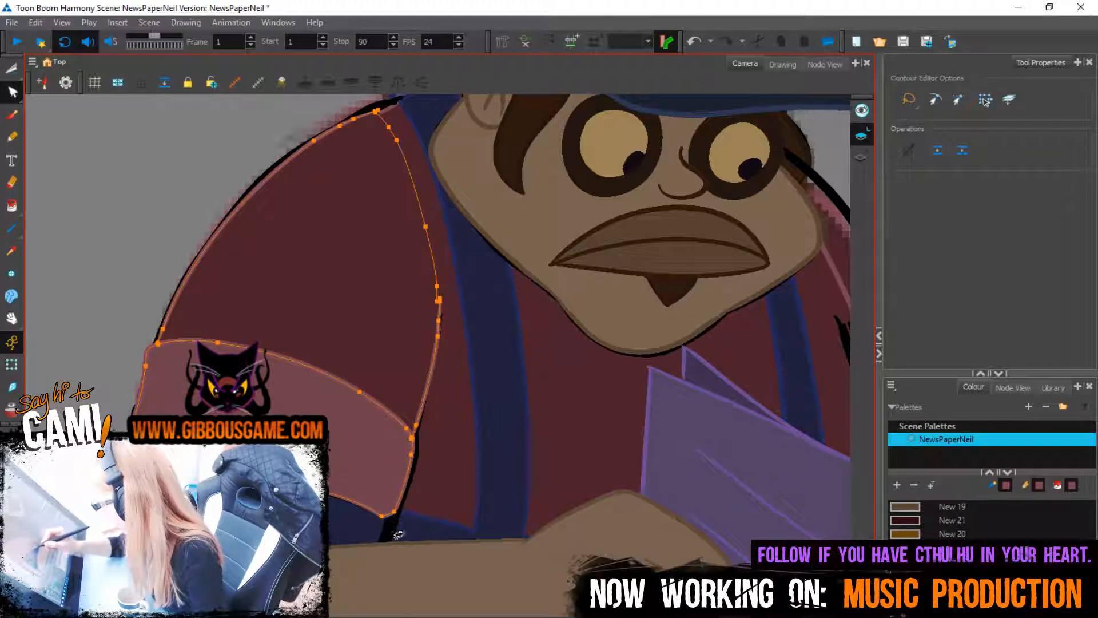
key("Escape")
key("1")
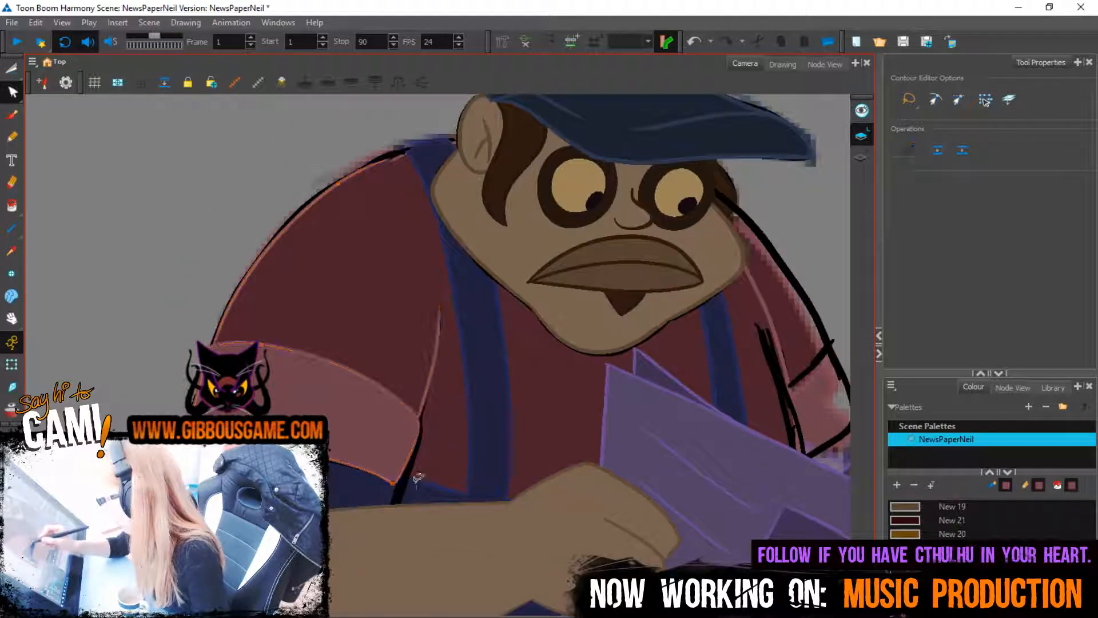
left_click(406, 486)
key("Escape")
key("1")
left_click(430, 467)
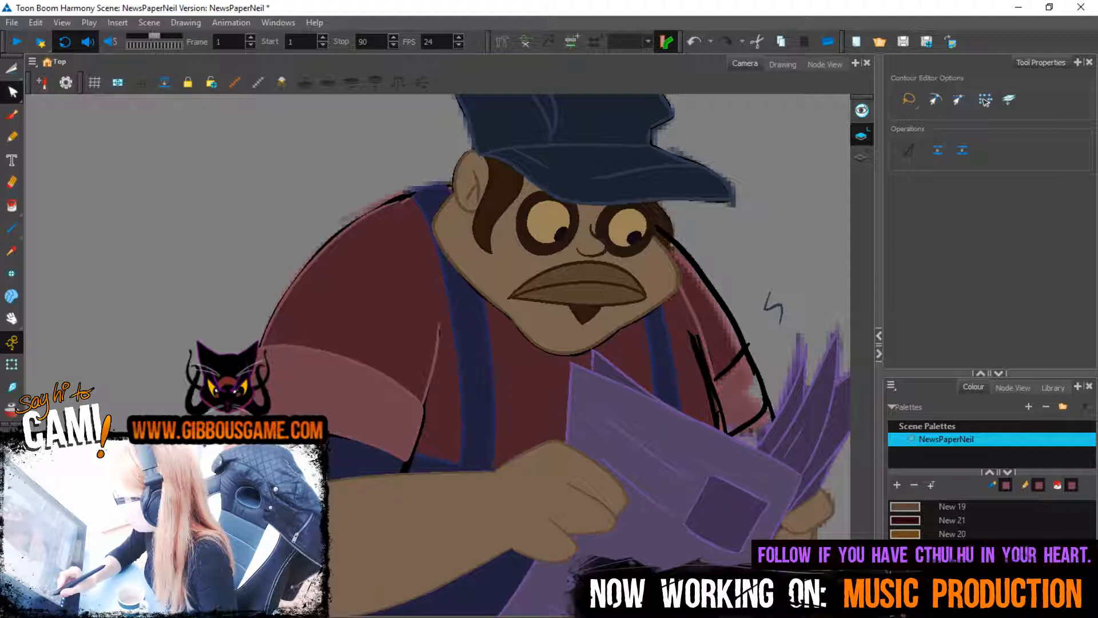
key("Escape")
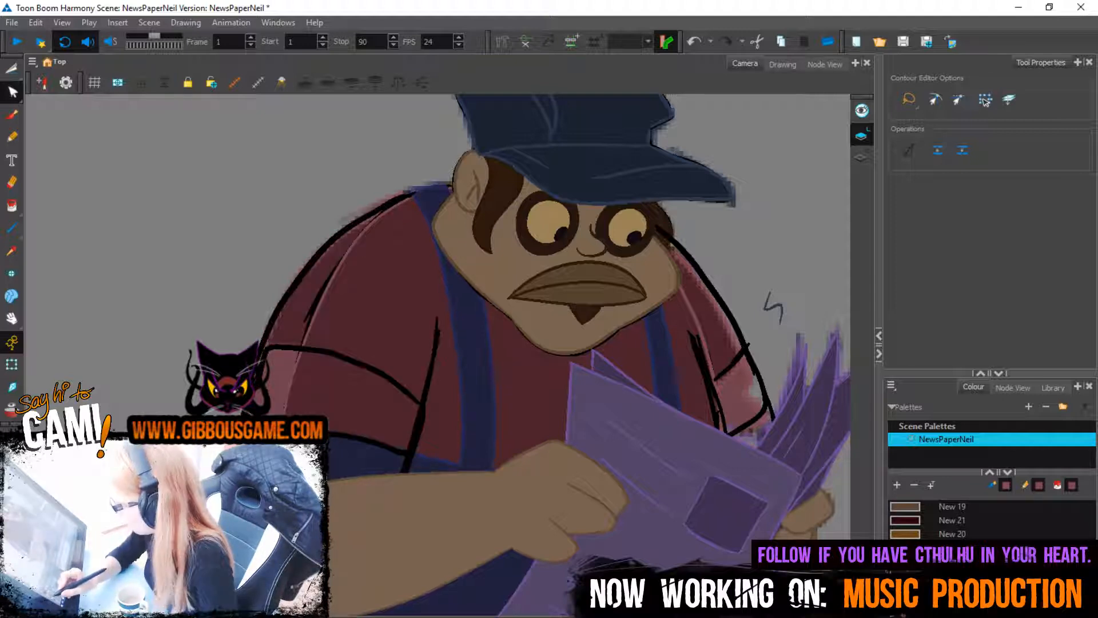
key("ctrl+z")
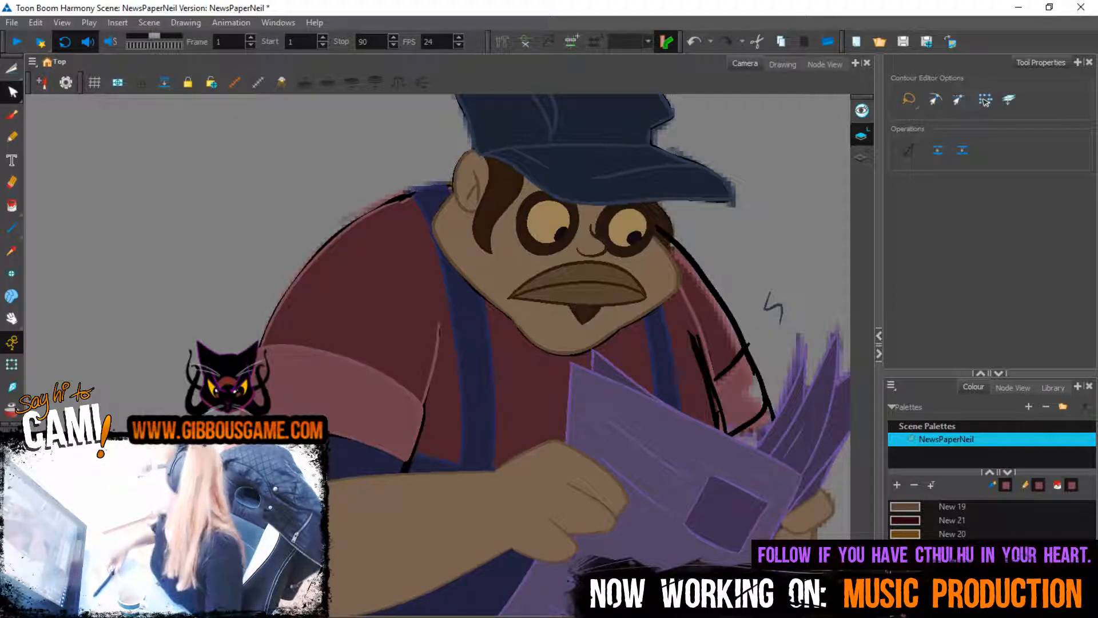
left_click(521, 76)
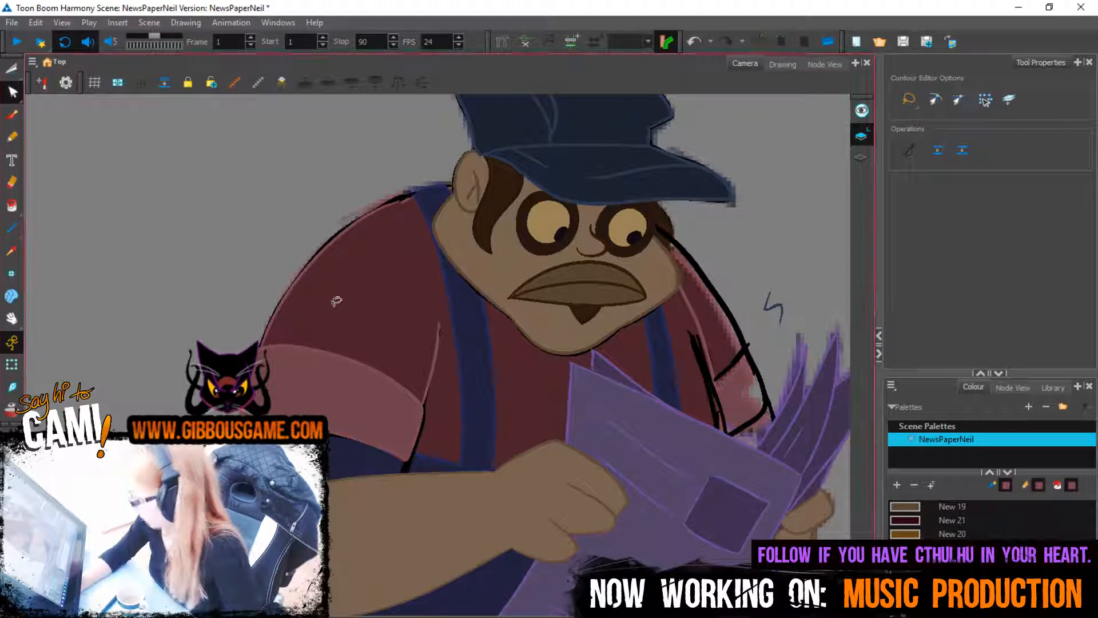
left_click(22, 42)
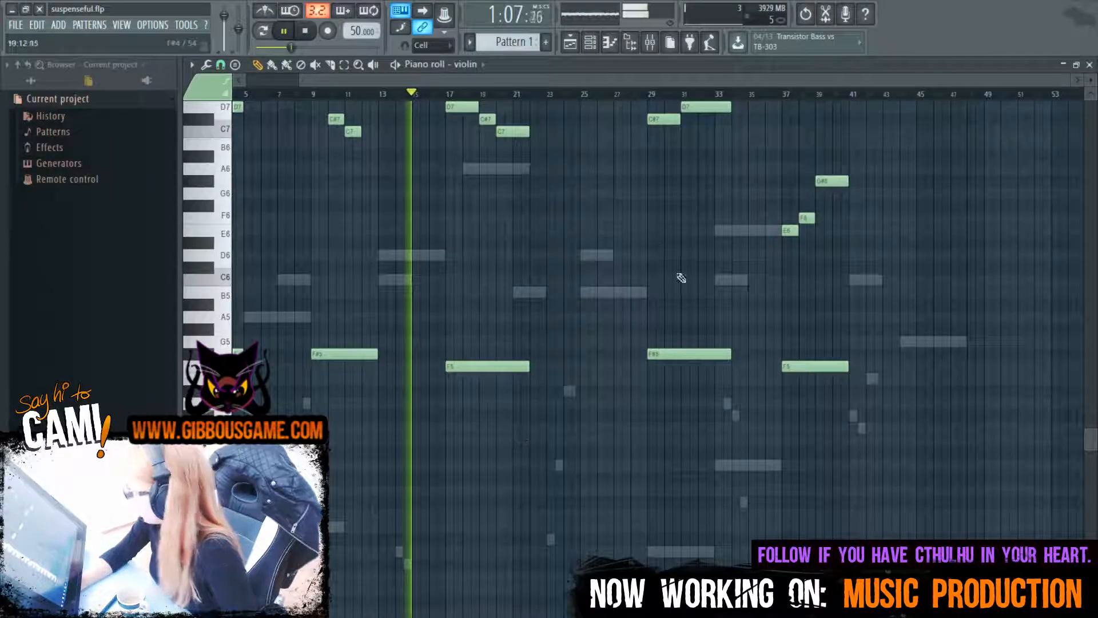
Switch to FL Studio and examine the violin notes in the piano roll, moving the playback position to bar 29 and back to the start
key("space")
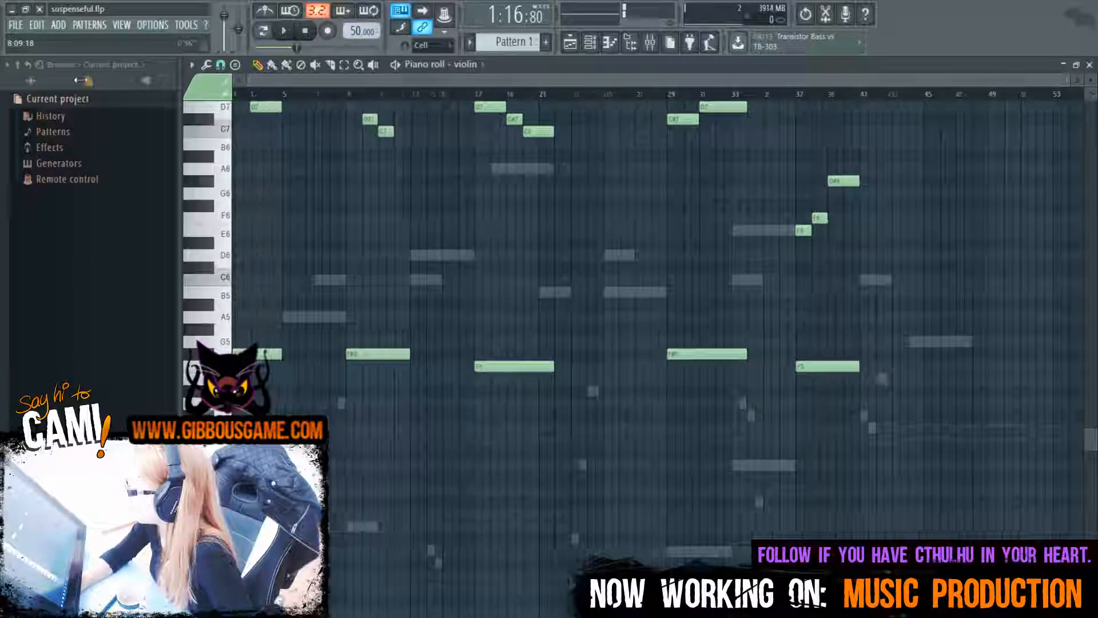
scroll(748, 262, "up", 6)
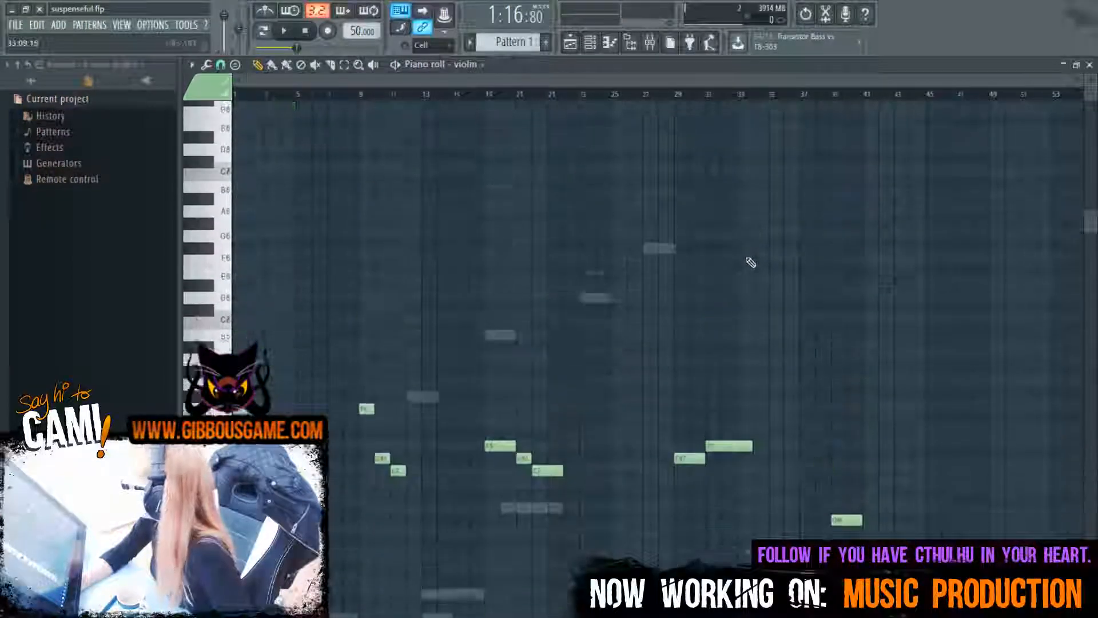
scroll(762, 245, "down", 3)
scroll(749, 217, "down", 1)
scroll(721, 154, "up", 3)
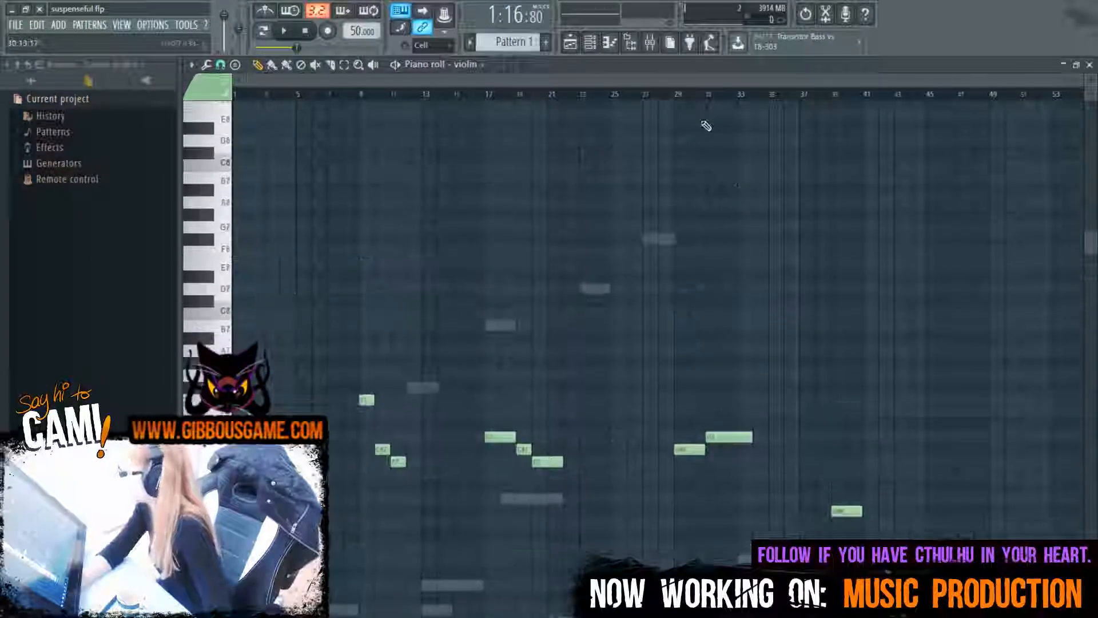
left_click(680, 95)
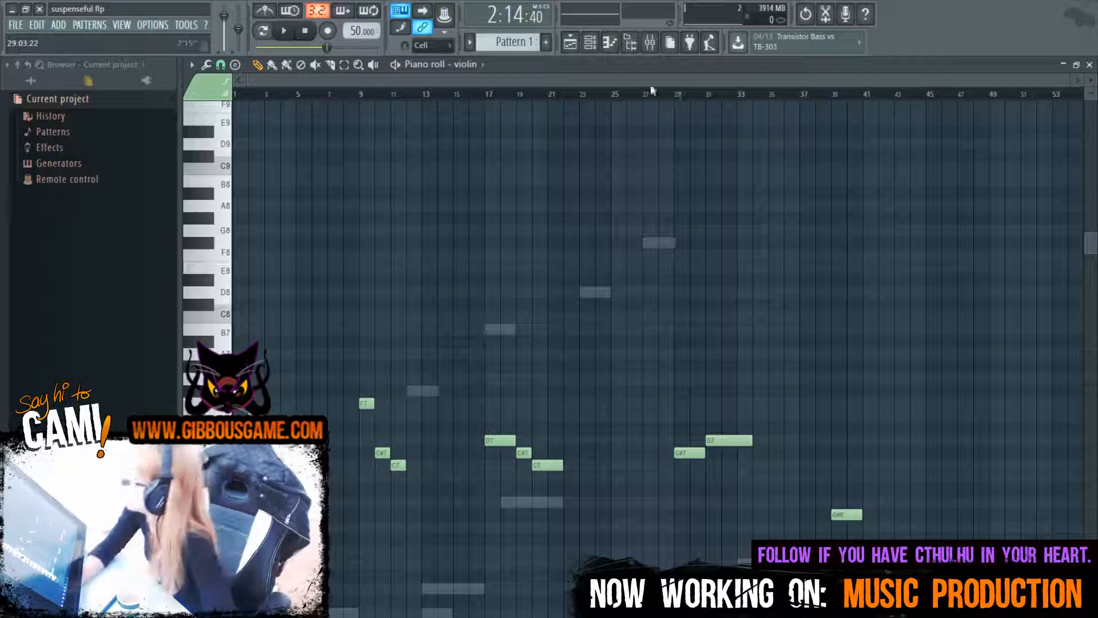
left_click_drag(1065, 78, 1035, 78)
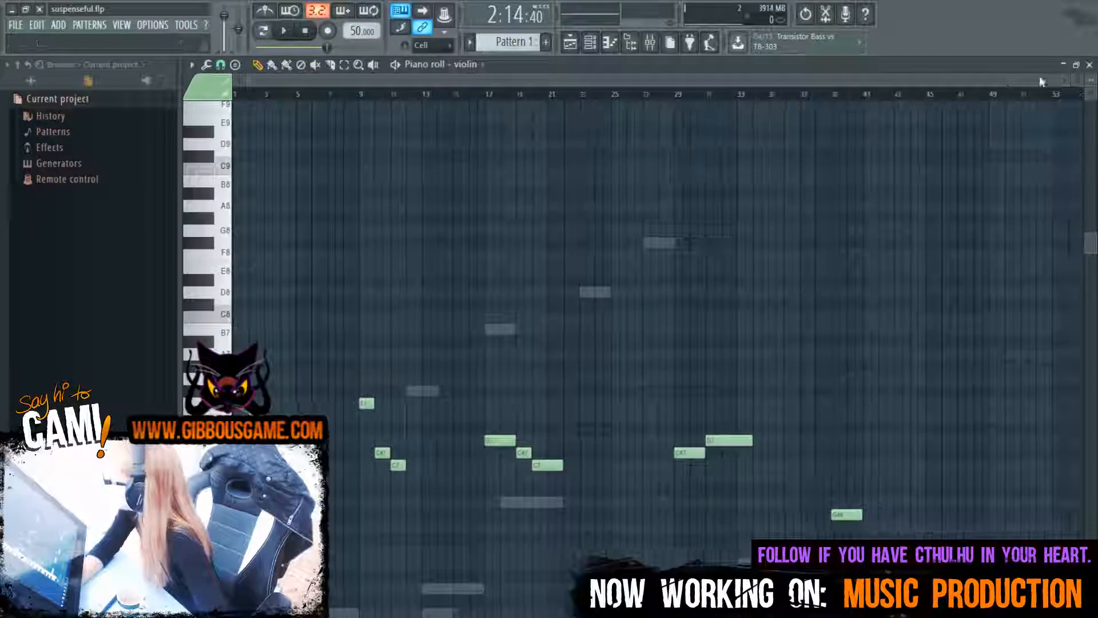
scroll(789, 215, "down", 10)
scroll(812, 249, "up", 4)
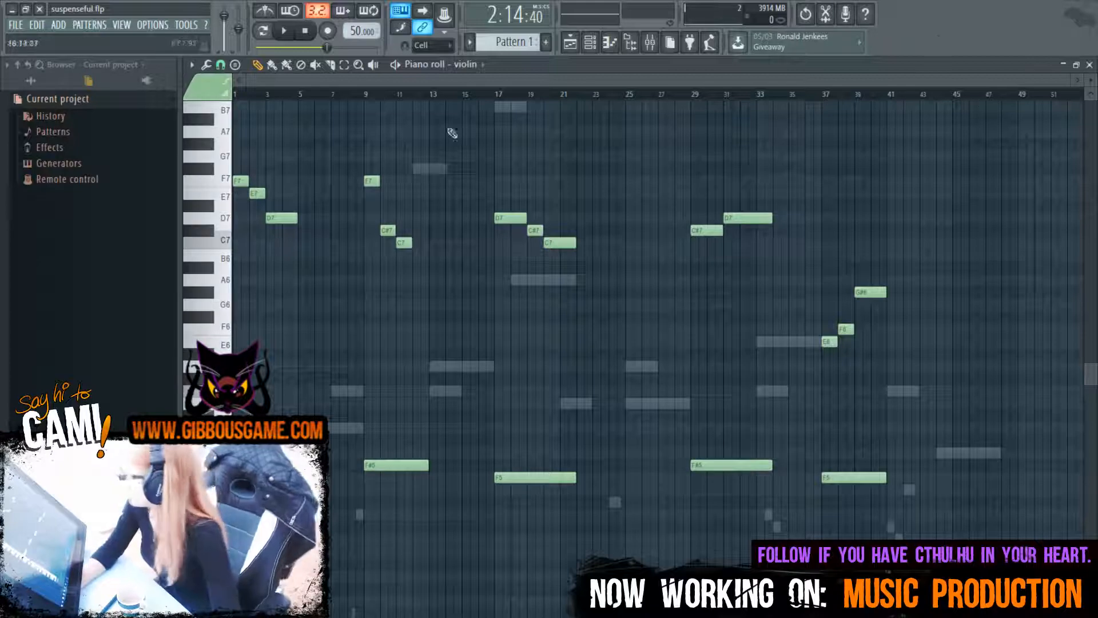
mouse_move(248, 83)
left_mouse_down()
mouse_move(689, 115)
mouse_move(240, 86)
left_mouse_up()
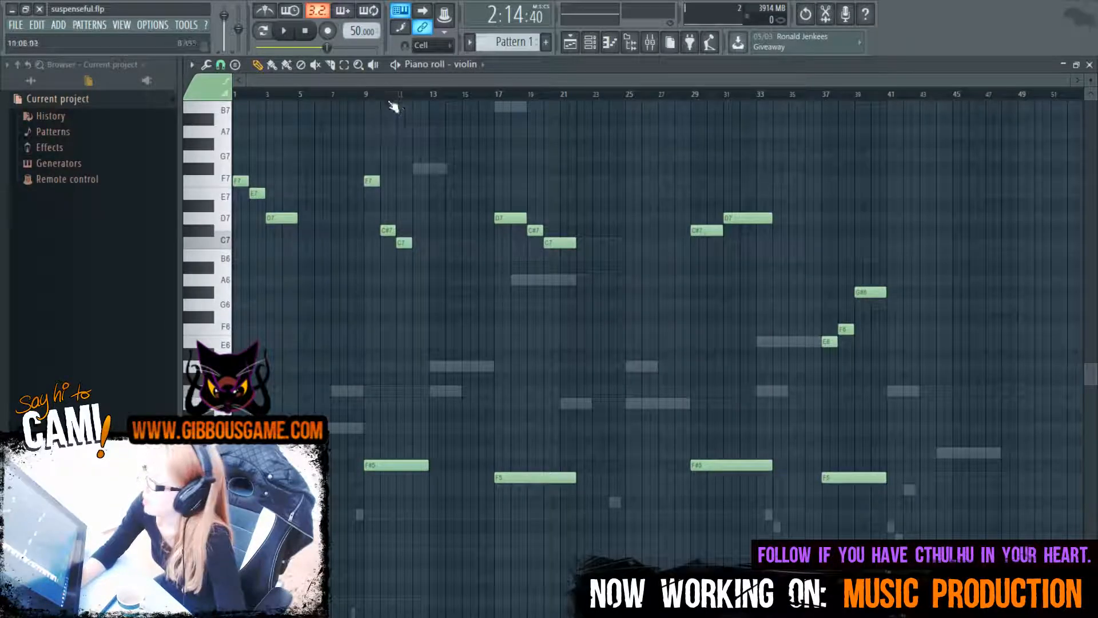
key("space")
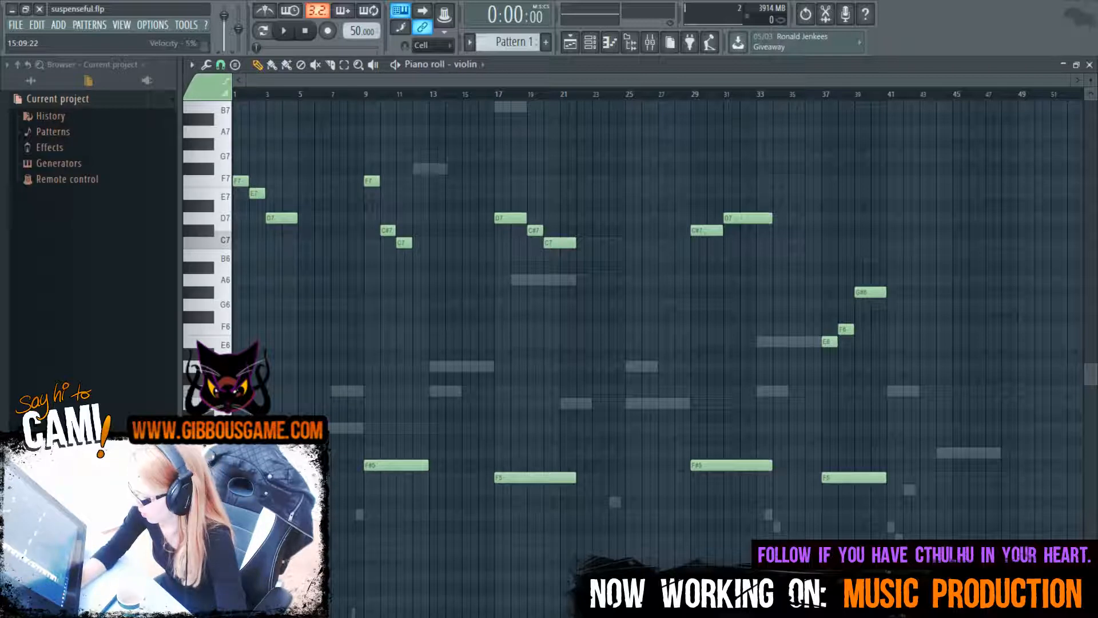
Switch back to Toon Boom Harmony and restore the short inner line on the near shoulder in frame 18
key("alt+Tab")
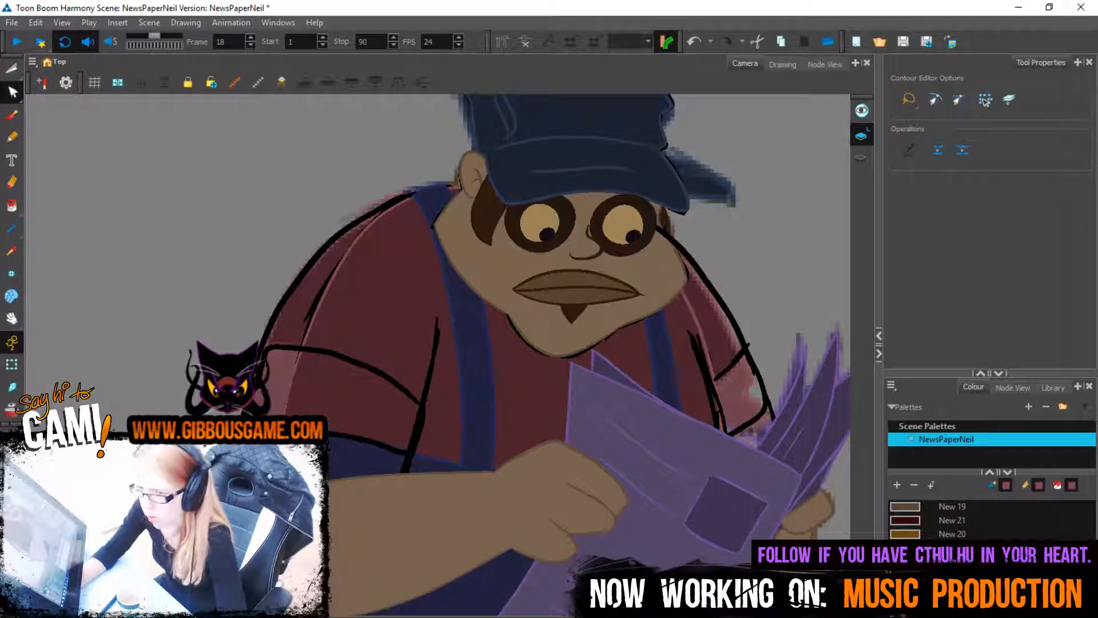
left_click(189, 108)
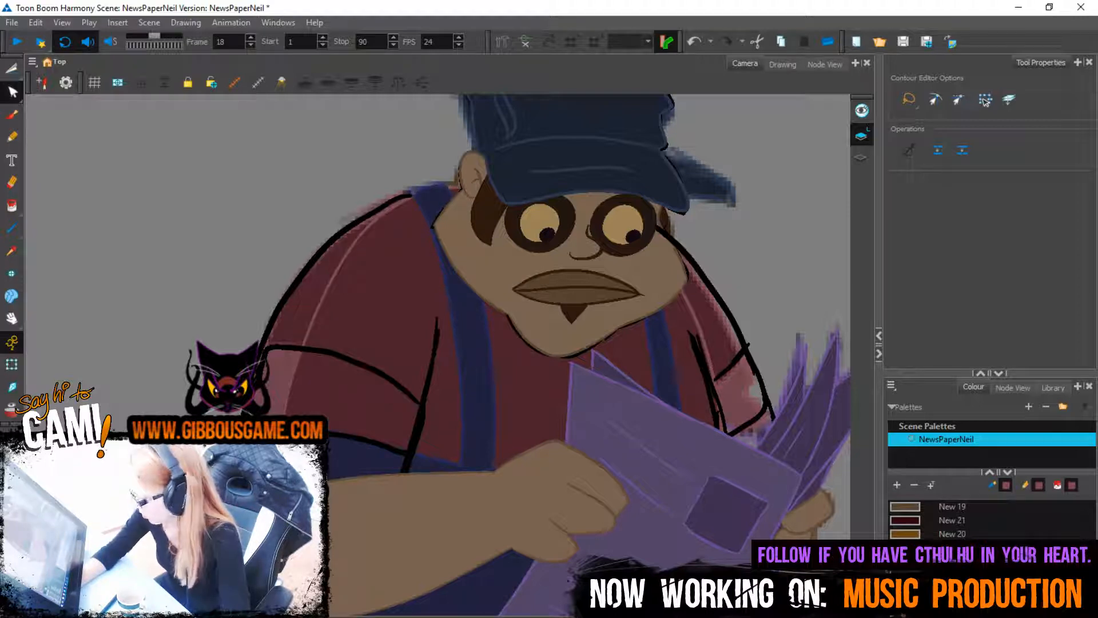
left_click_drag(345, 255, 307, 332)
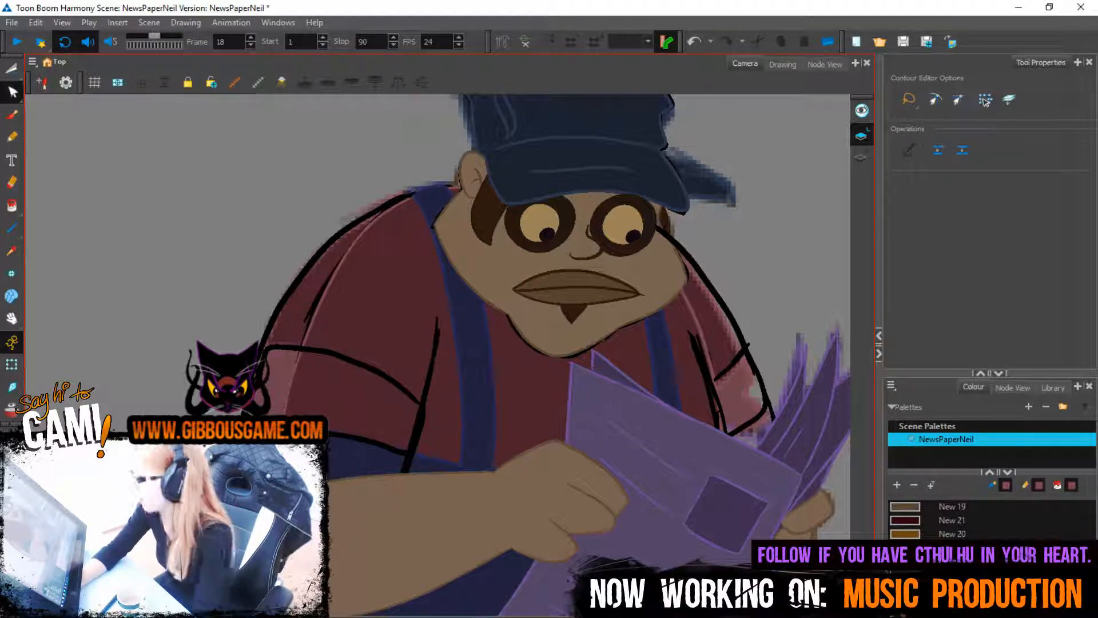
Play back the whole animation and stop it to check the near sleeve in motion
key("1")
key("1")
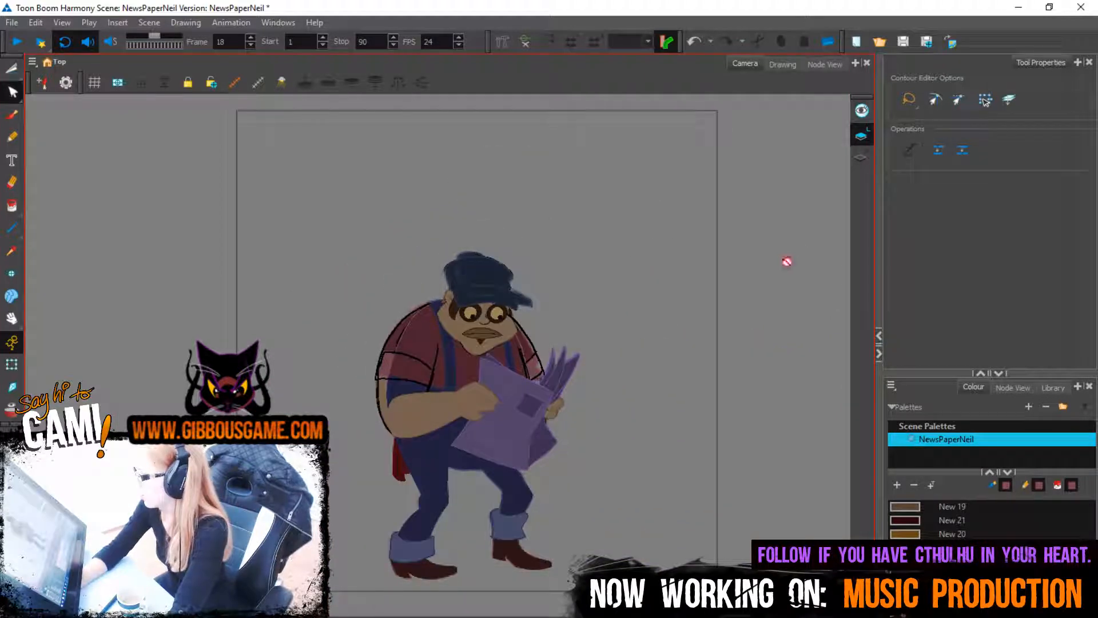
key("Return")
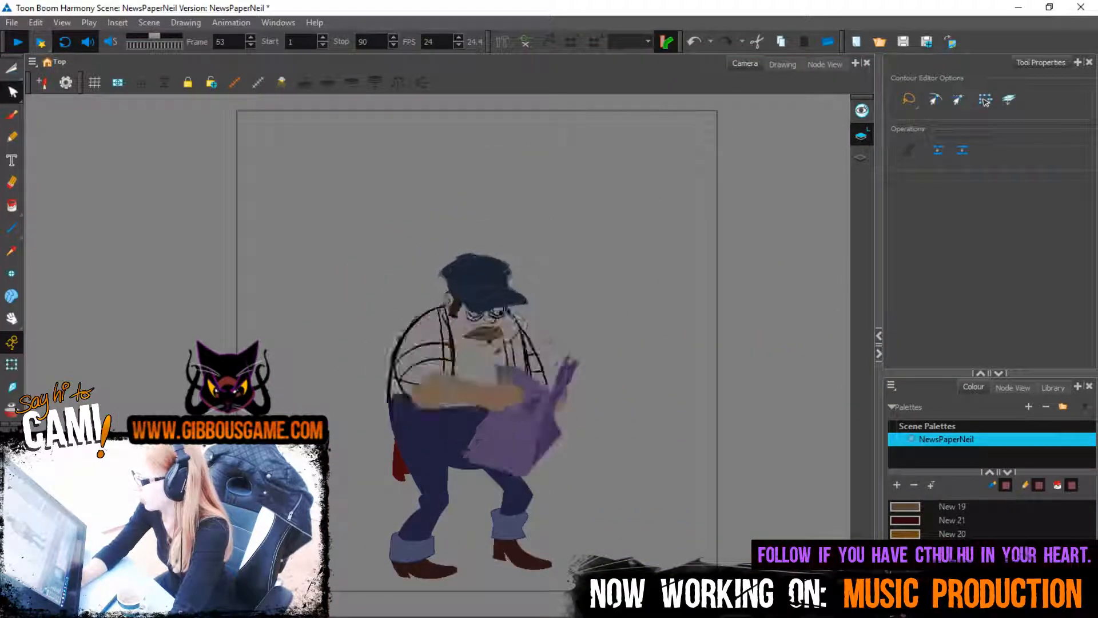
key("Return")
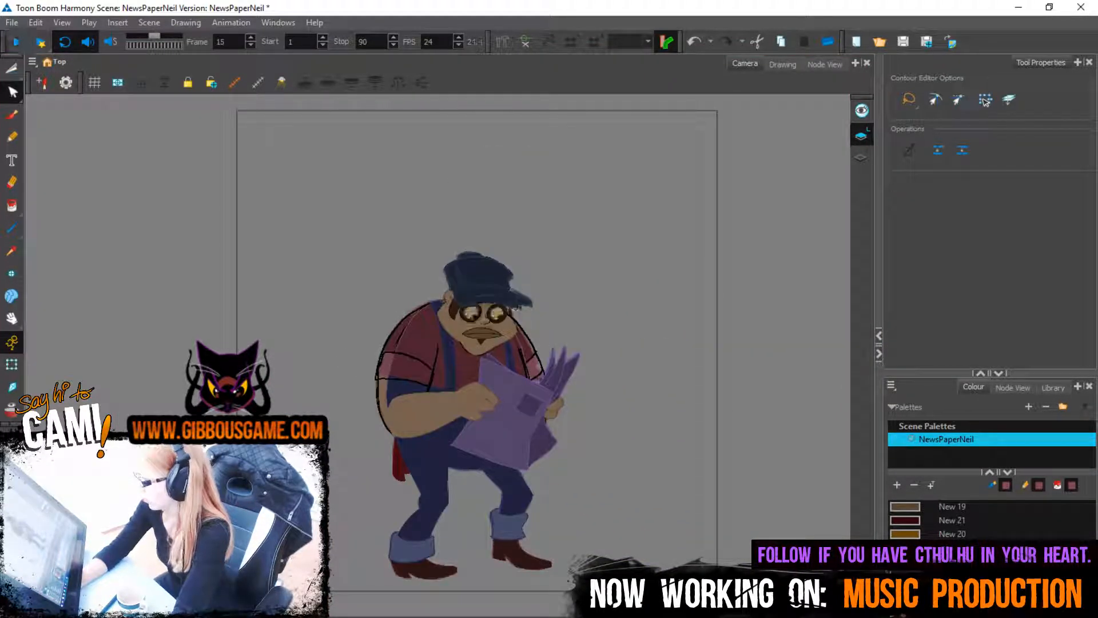
Bring the near sleeve drawing in front of the rough black outlines, checking it in playback and returning to frame 1
key("shift+t")
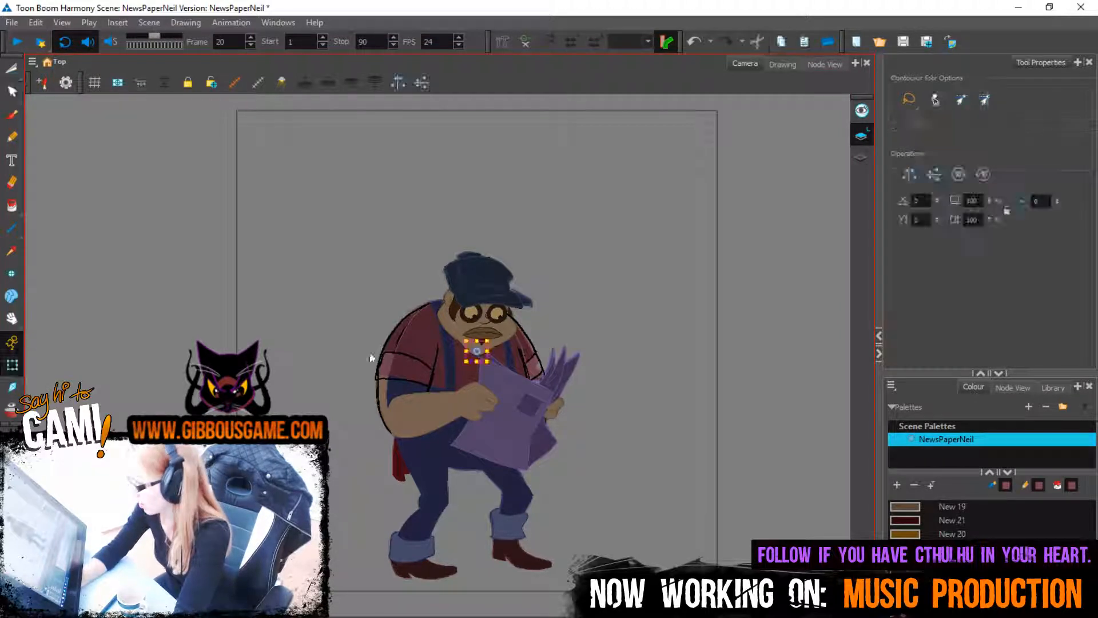
left_click(382, 391)
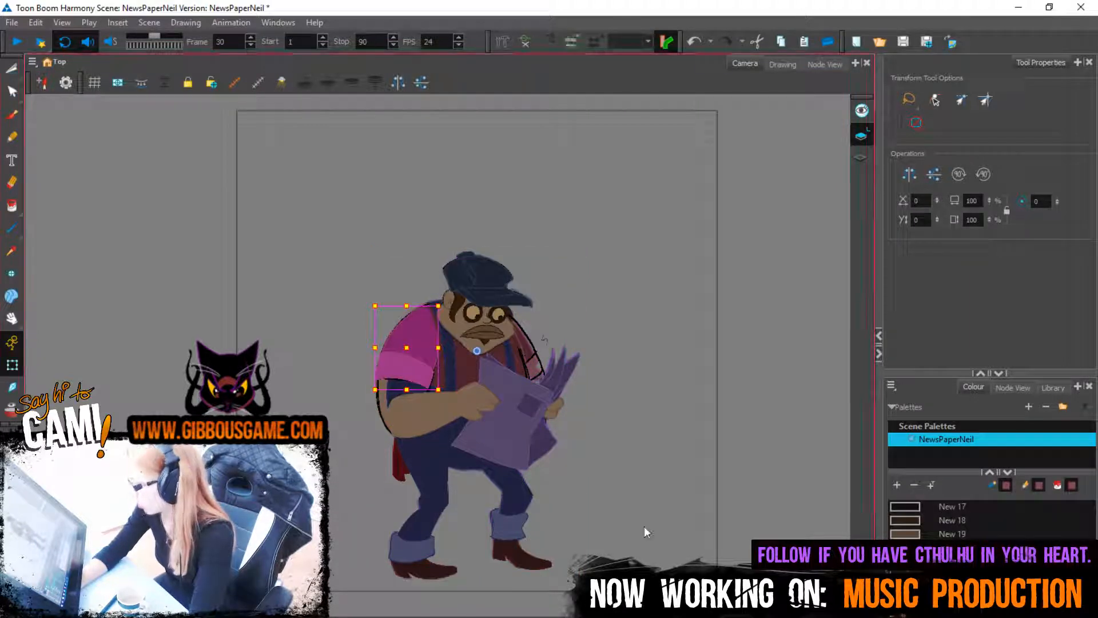
left_click(698, 532)
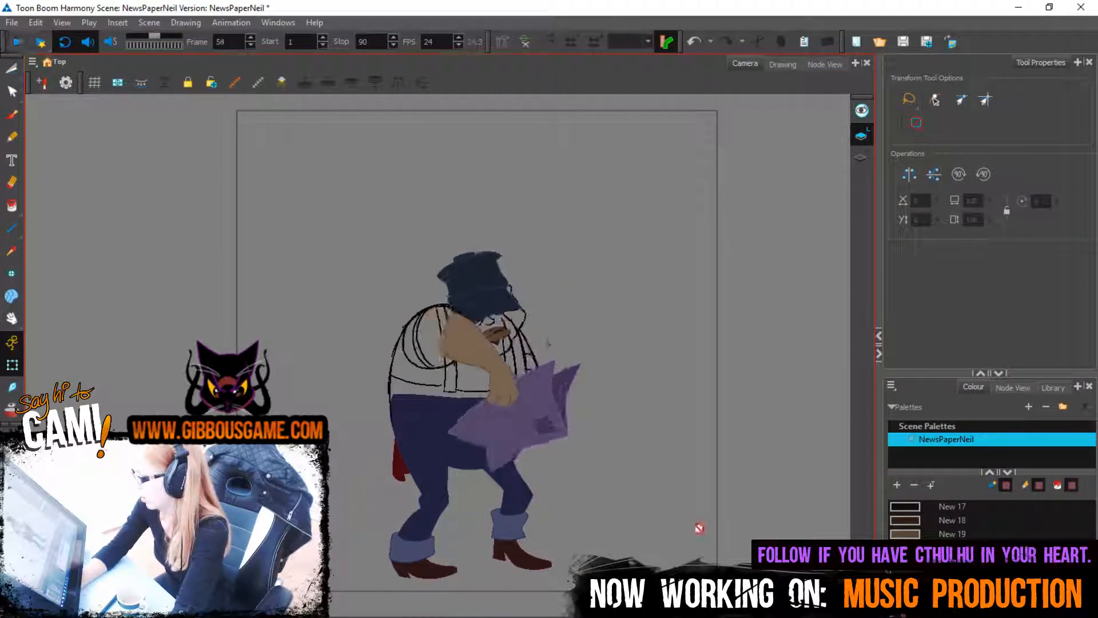
key("shift+comma")
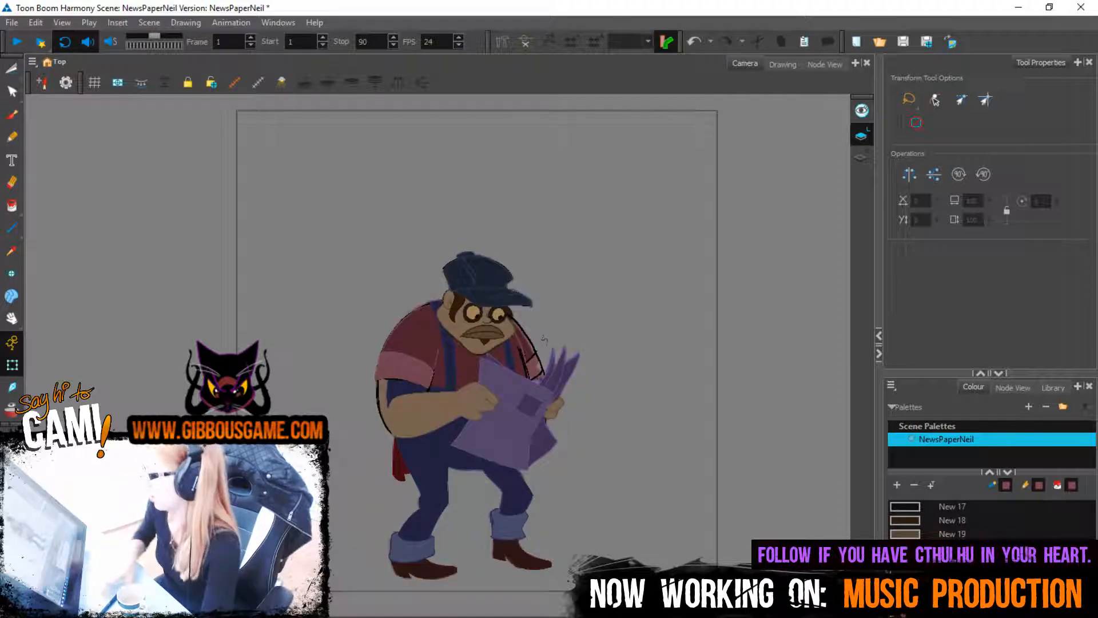
Draw the near upper arm's outer edge below the cuff with the Pencil in colour New 7, using the Light Table
key("alt+slash")
key("2")
key("2")
key("2")
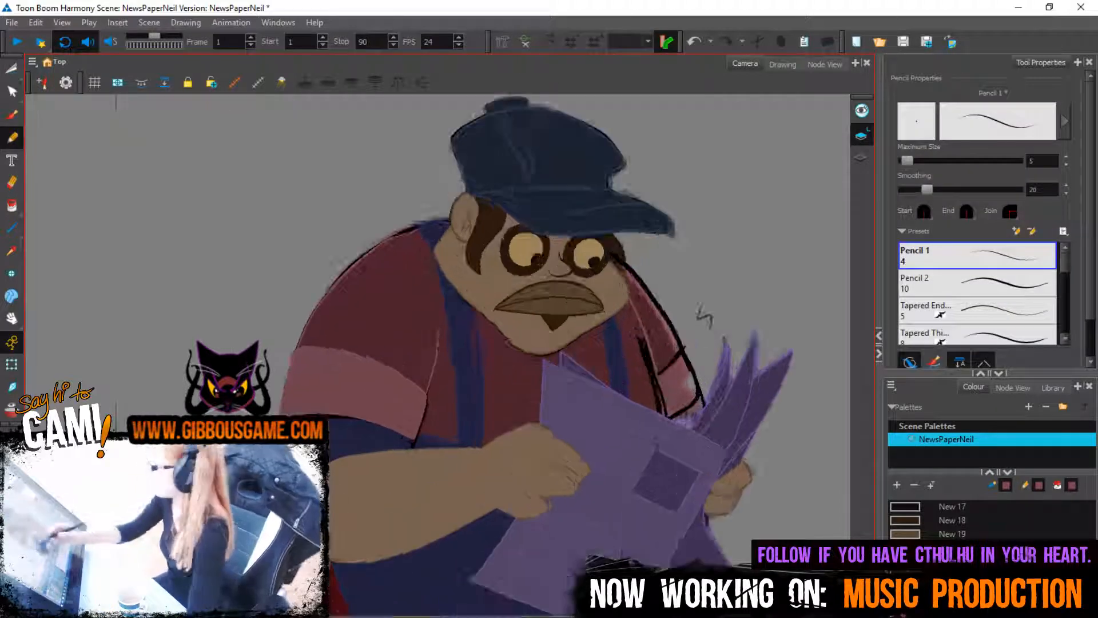
key("2")
key("2")
left_click_drag(378, 510, 385, 440)
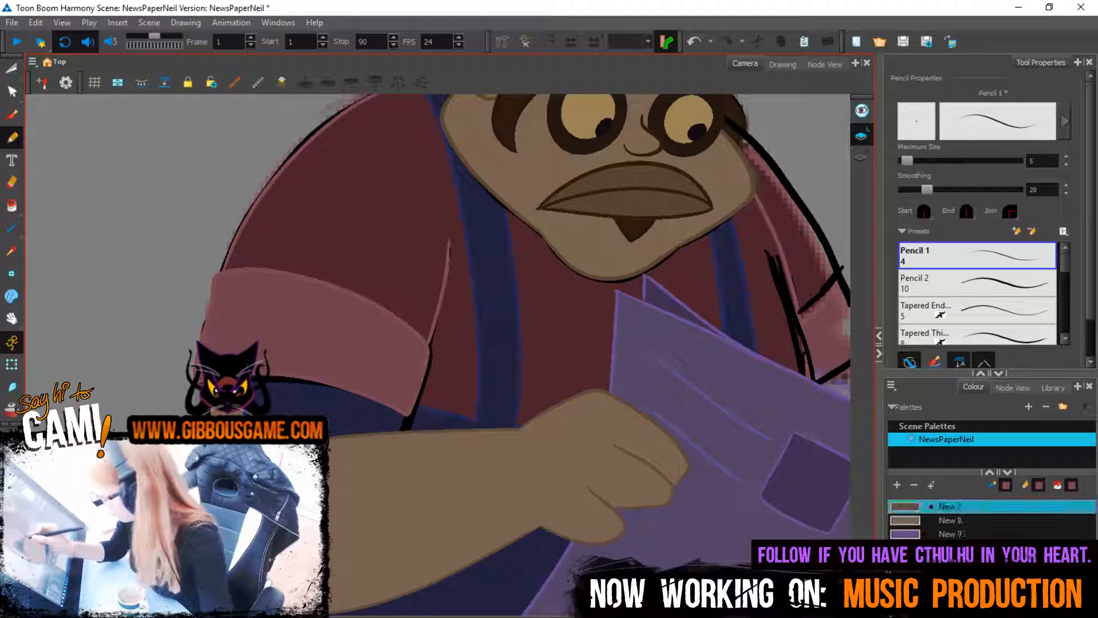
key("2")
left_click_drag(179, 328, 240, 219)
left_click_drag(206, 347, 204, 276)
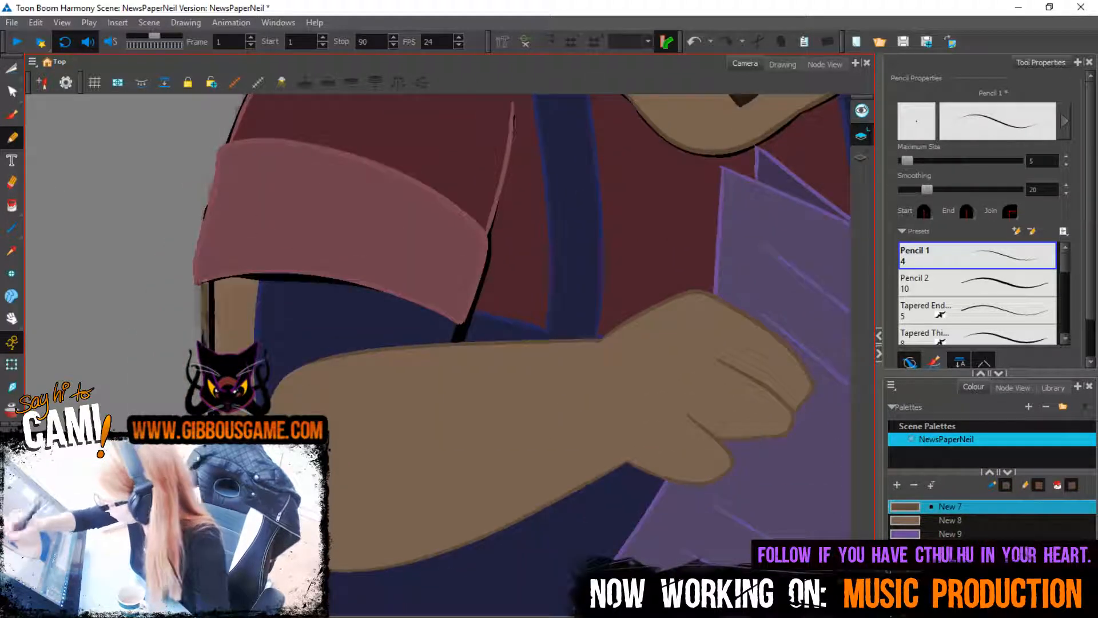
key("ctrl+z")
mouse_move(203, 343)
left_mouse_down()
mouse_move(202, 296)
mouse_move(201, 344)
left_mouse_up()
key("ctrl+z")
key("shift+l")
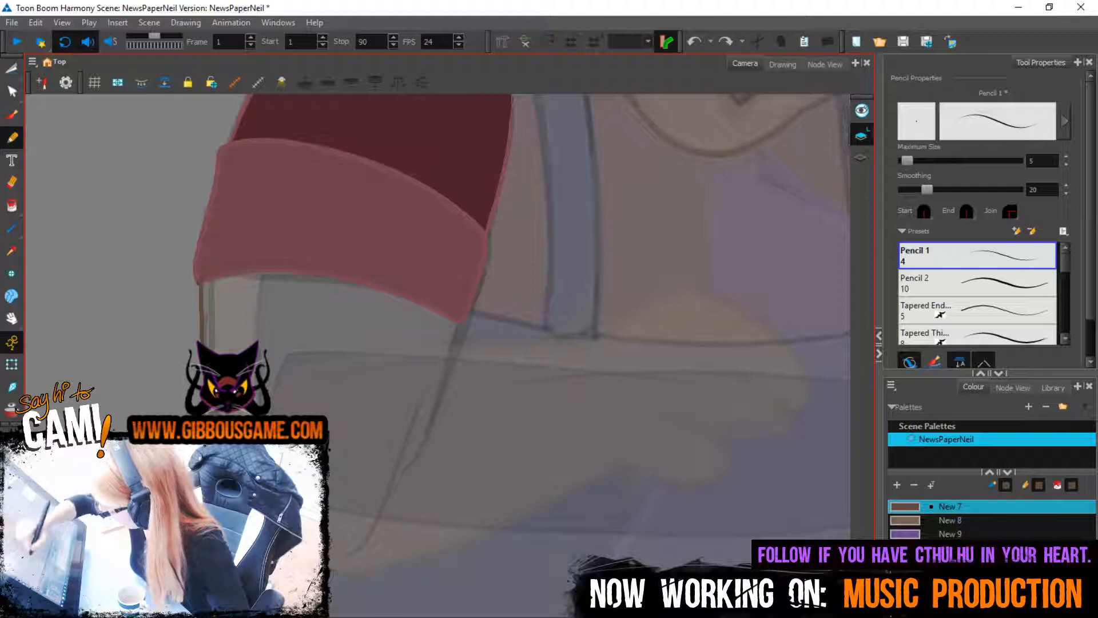
key("ctrl+z")
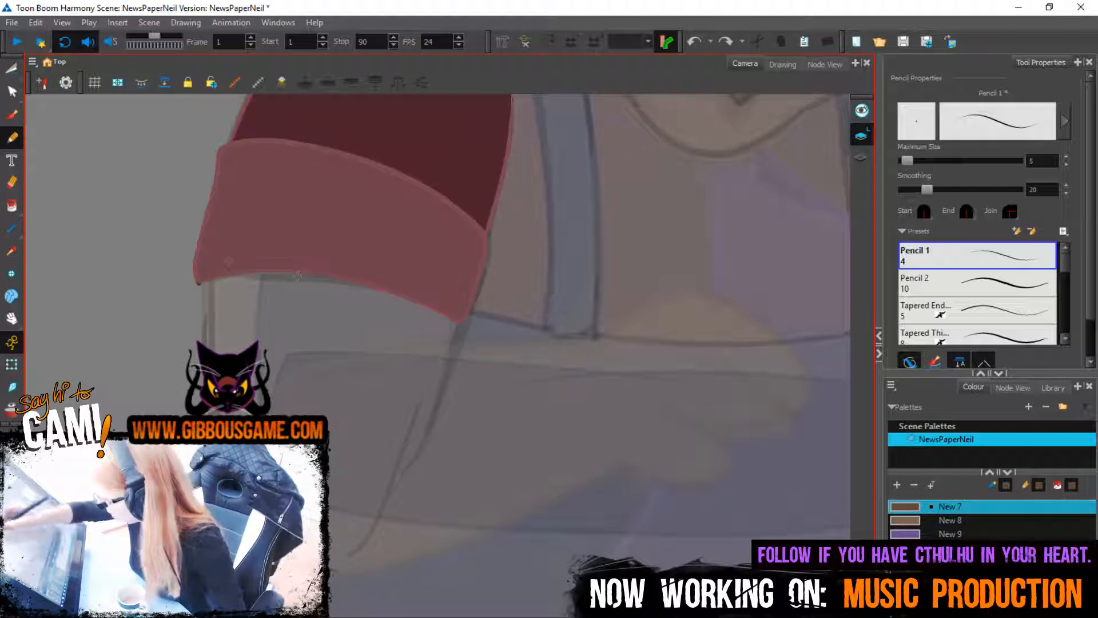
left_click_drag(199, 277, 205, 337)
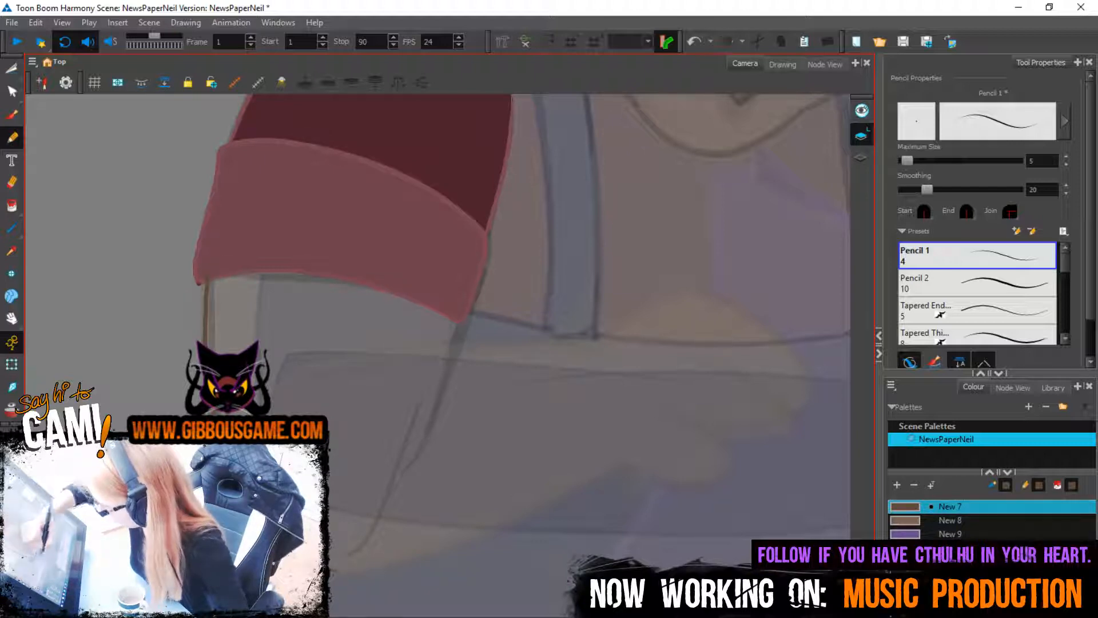
Close the near upper arm's inner edge down to the elbow and fill the arm with colour New 8
left_click(949, 519)
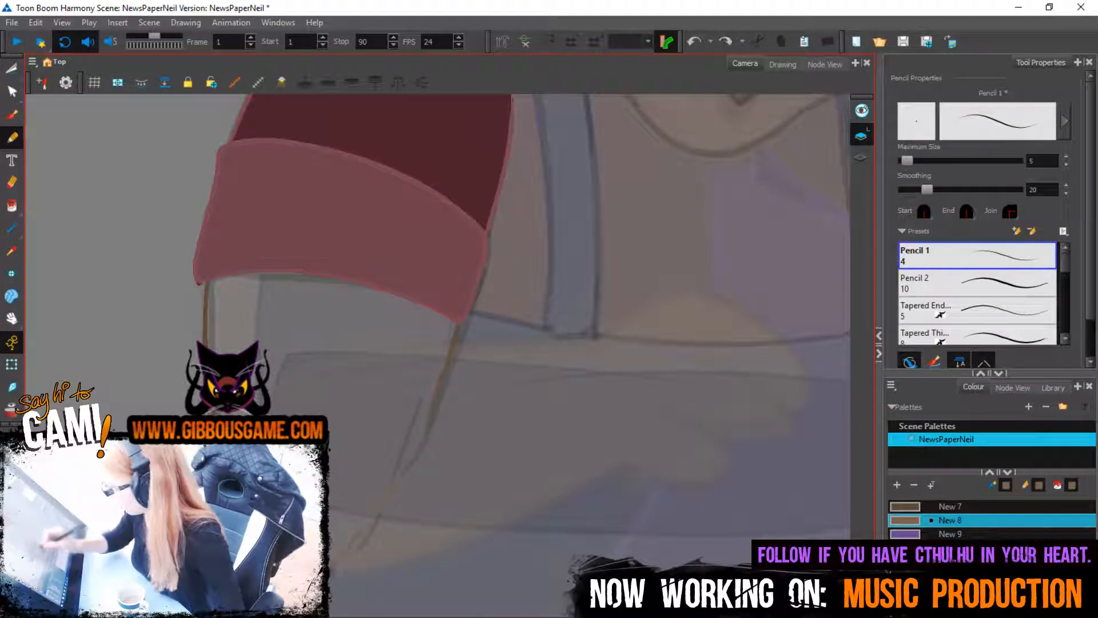
key("alt+i")
left_click(366, 412)
Delete the stray contour point at the cuff's lower outer corner with the Contour Editor
left_click(12, 92)
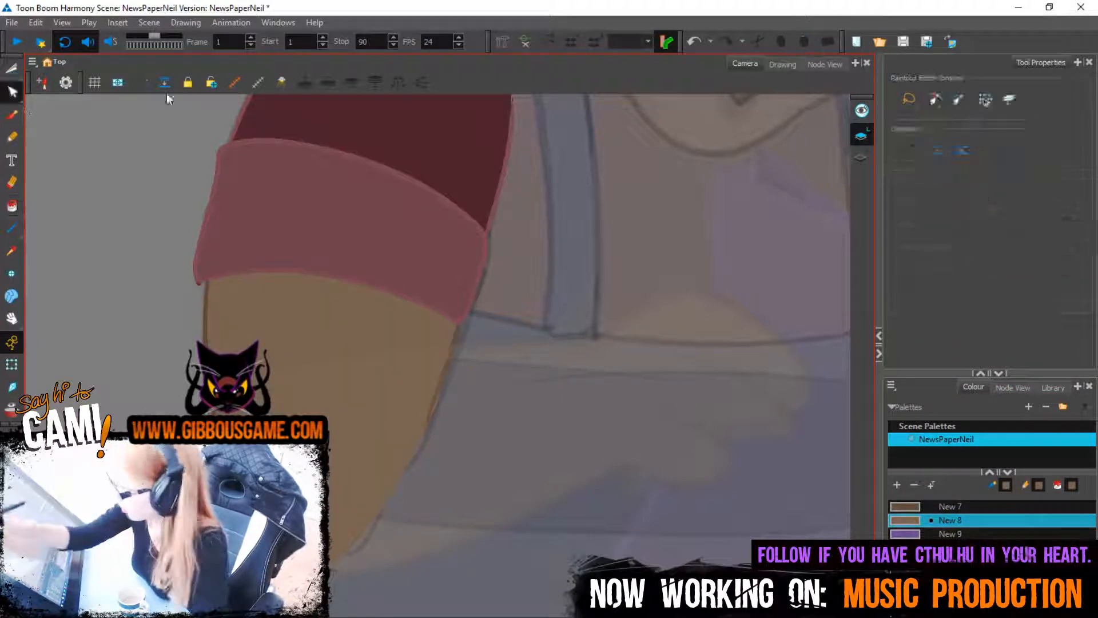
left_click(201, 283)
key("Delete")
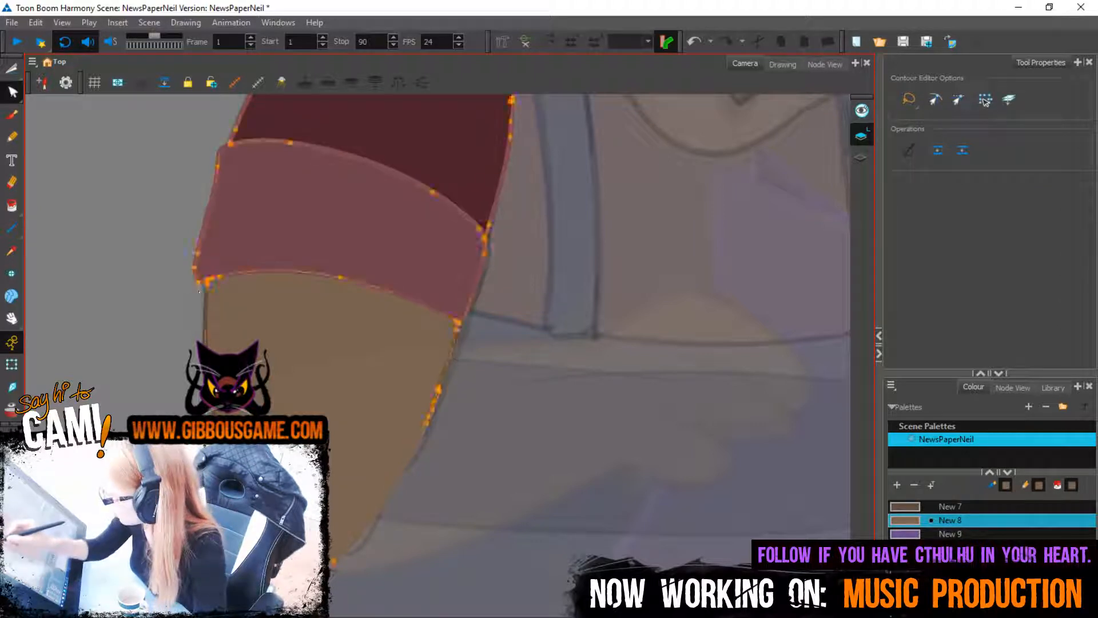
Save the scene and play back the animation to check the coloured near arm
scroll(438, 354, "down", 5)
key("ctrl+s")
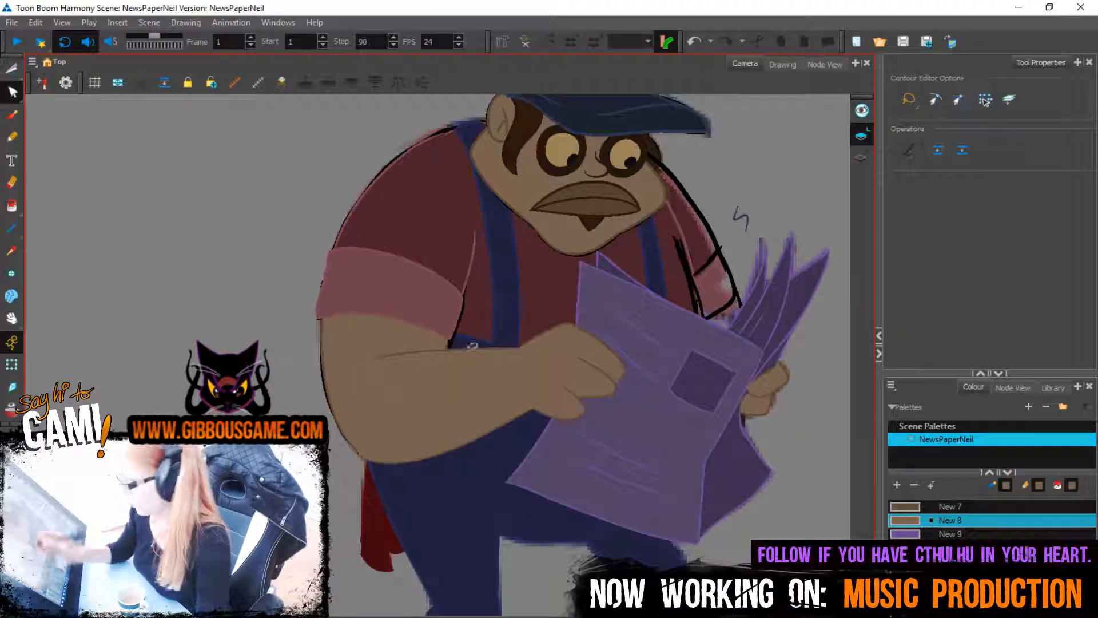
scroll(498, 337, "down", 5)
key("Return")
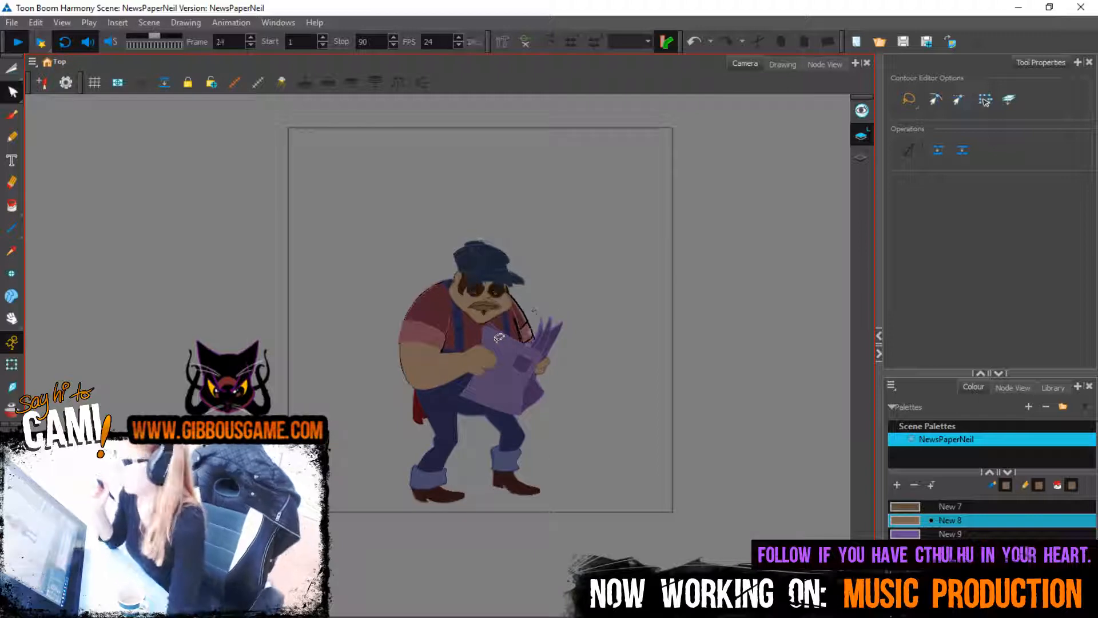